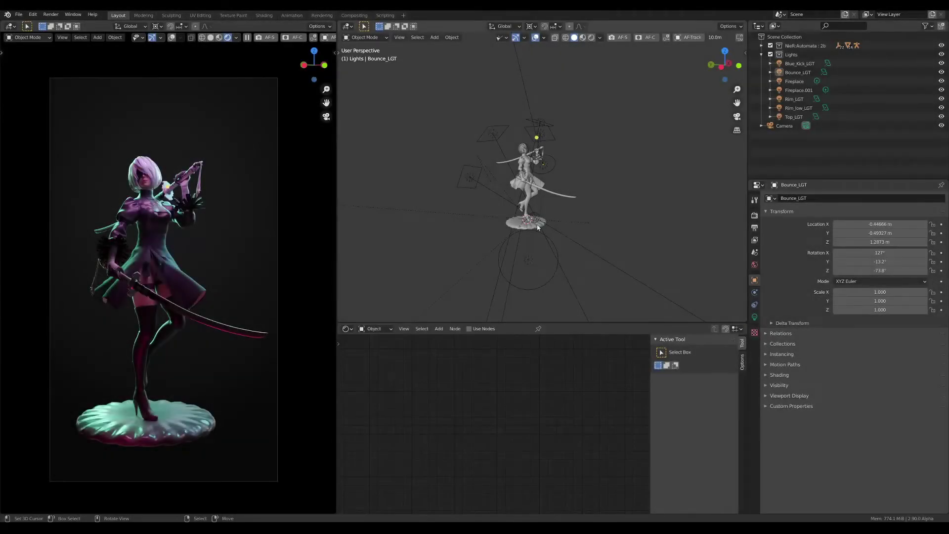
- Orbit around the figurine, then drag the Meet window aside and minimize it
{"action": "middle_click_drag", "start_coordinate": [538, 227], "coordinate": [549, 238]}
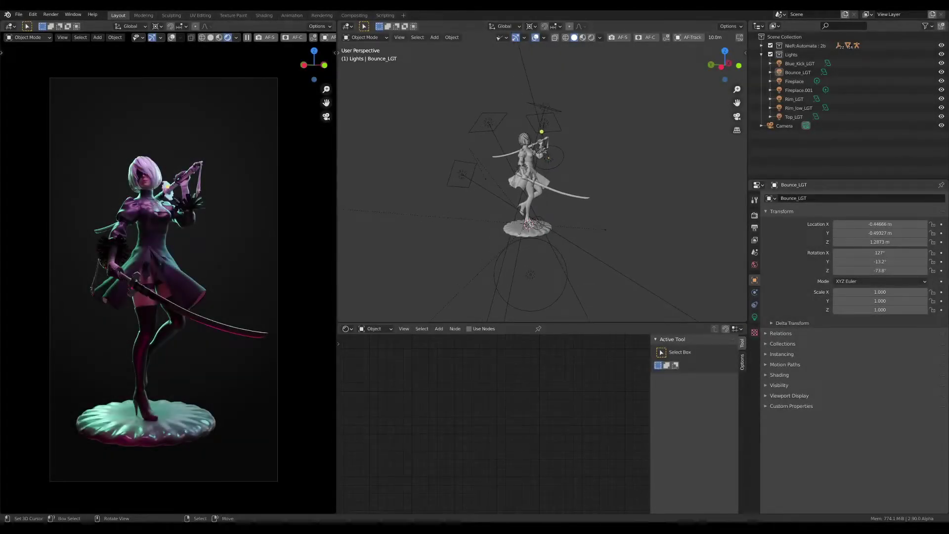
{"action": "middle_click_drag", "start_coordinate": [492, 266], "coordinate": [515, 242]}
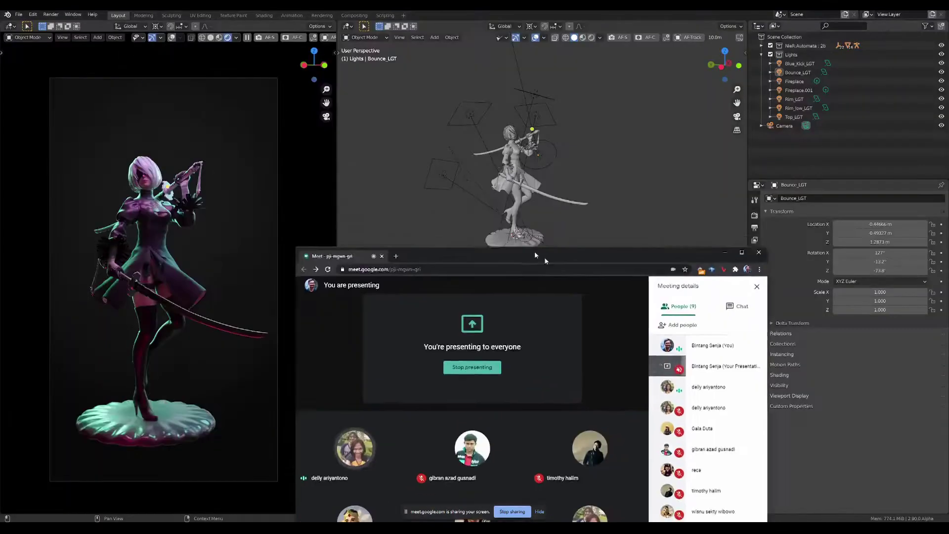
{"action": "left_click_drag", "start_coordinate": [535, 251], "coordinate": [910, 219]}
{"action": "left_click", "coordinate": [945, 219]}
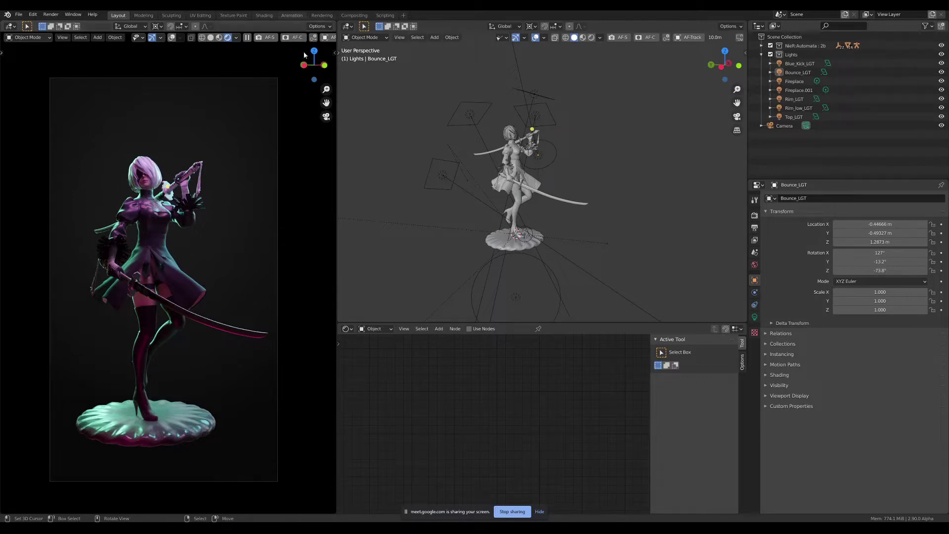
- Select the Blue_Kick_LGT light and collapse the Lights collection in the Outliner
{"action": "middle_click_drag", "start_coordinate": [562, 201], "coordinate": [507, 213]}
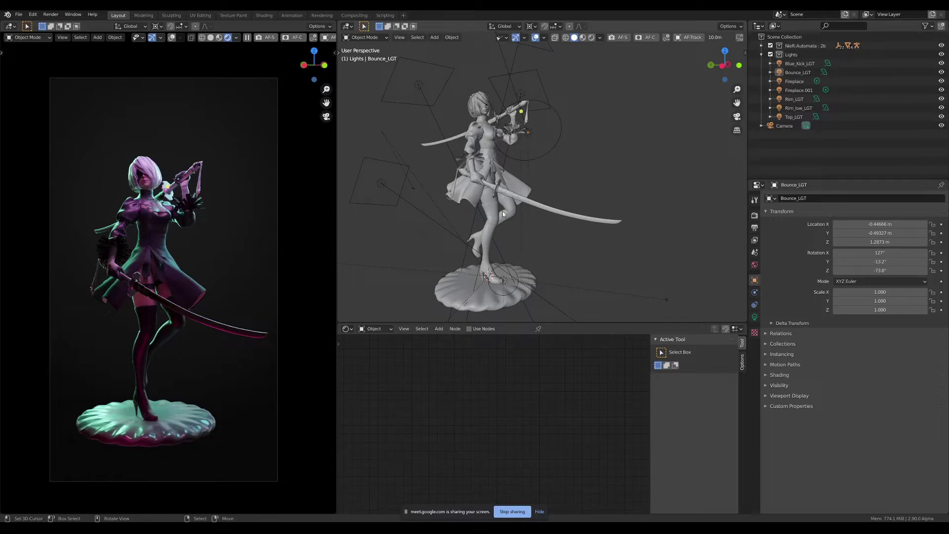
{"action": "scroll", "coordinate": [179, 337], "scroll_direction": "up", "scroll_amount": 3}
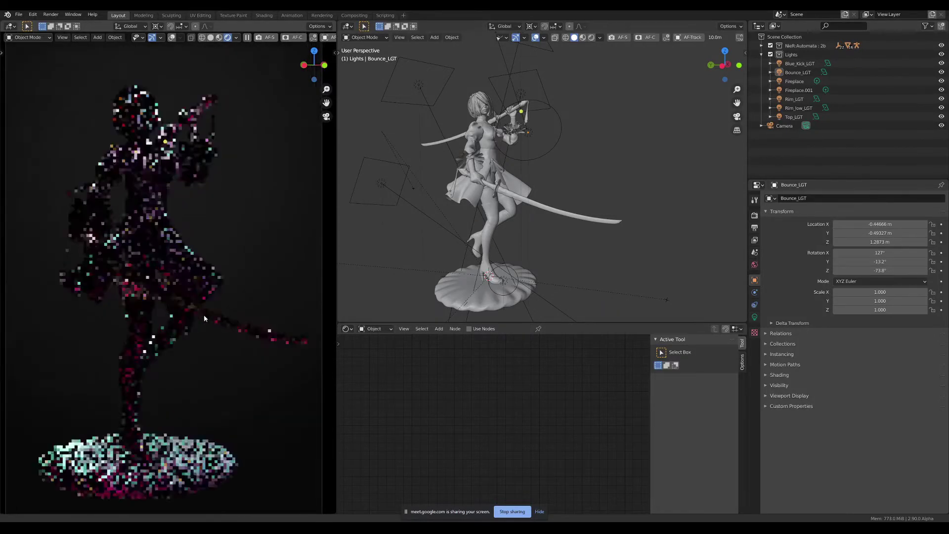
{"action": "middle_click_drag", "start_coordinate": [205, 335], "coordinate": [216, 343], "text": "ctrl"}
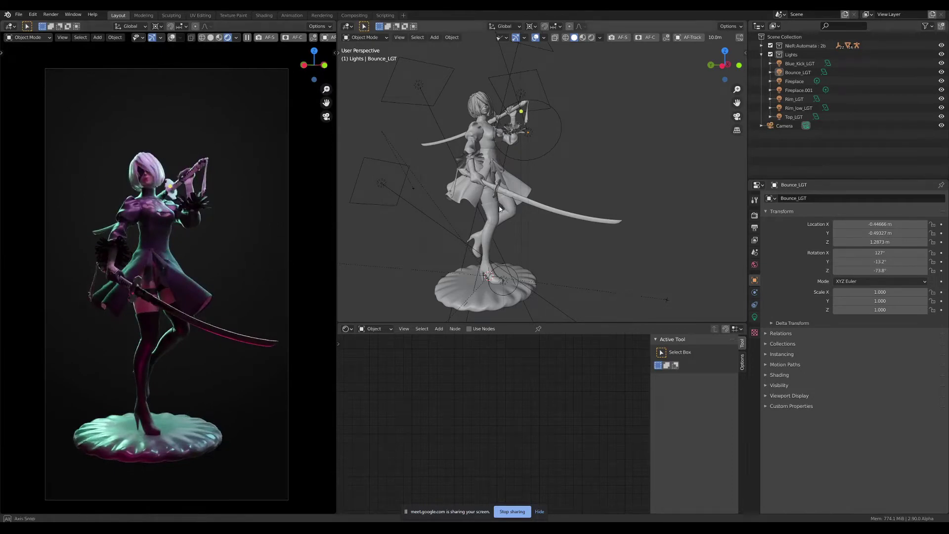
{"action": "middle_click_drag", "start_coordinate": [494, 173], "coordinate": [475, 171]}
{"action": "left_click", "coordinate": [799, 63]}
{"action": "left_click", "coordinate": [757, 54]}
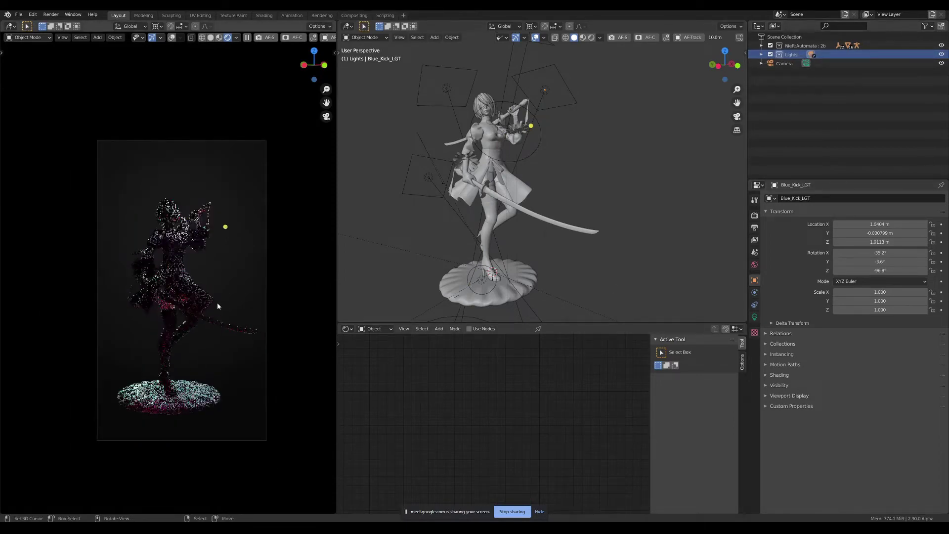
- Show the render settings: Cycles on GPU Compute with 128 samples
{"action": "mouse_move", "coordinate": [219, 304]}
{"action": "middle_mouse_down", "text": "shift"}
{"action": "mouse_move", "coordinate": [205, 311]}
{"action": "mouse_move", "coordinate": [269, 272]}
{"action": "middle_mouse_up", "text": "shift"}
{"action": "scroll", "coordinate": [268, 273], "scroll_direction": "down", "scroll_amount": 1}
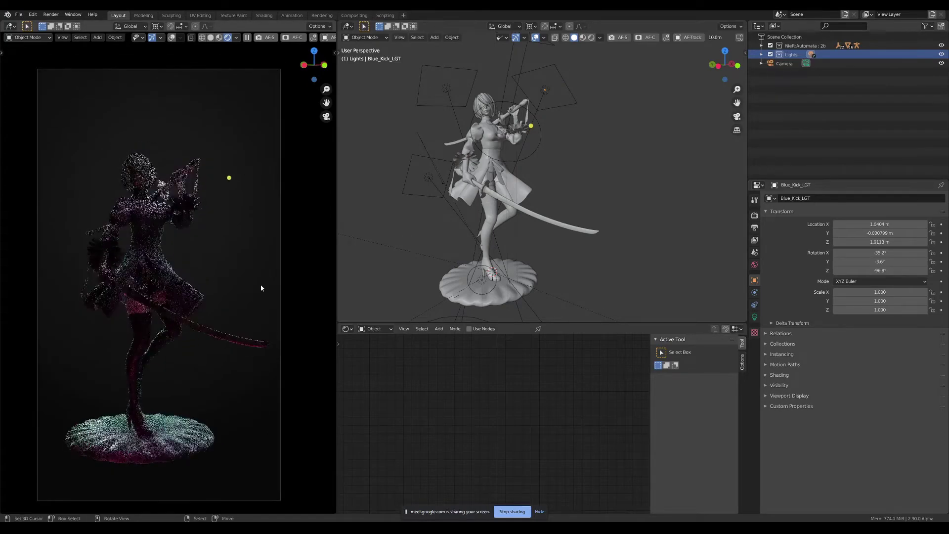
{"action": "left_click", "coordinate": [754, 215]}
- Resize the workspace areas: taller properties, wider side column, larger 3D viewport
{"action": "left_click_drag", "start_coordinate": [768, 178], "coordinate": [767, 124]}
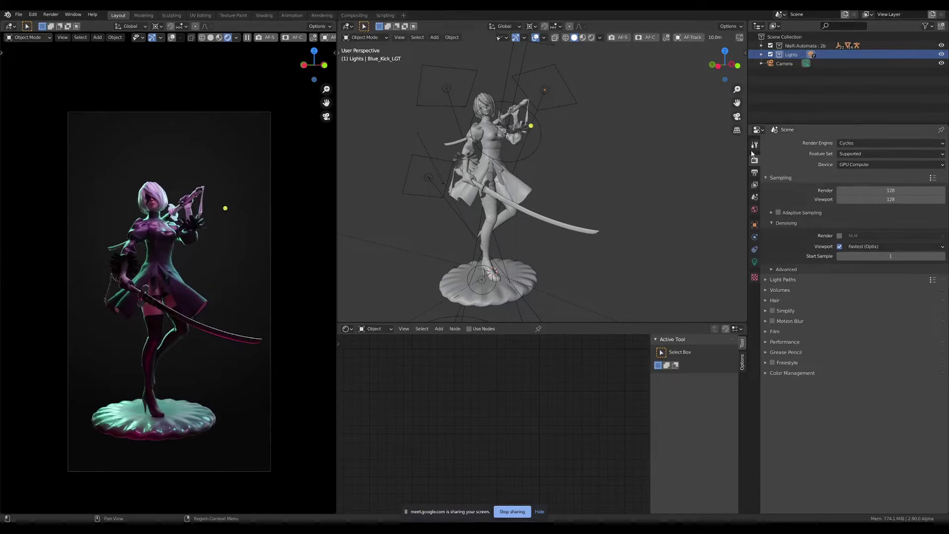
{"action": "left_click_drag", "start_coordinate": [748, 168], "coordinate": [716, 168]}
{"action": "scroll", "coordinate": [521, 229], "scroll_direction": "down", "scroll_amount": 3}
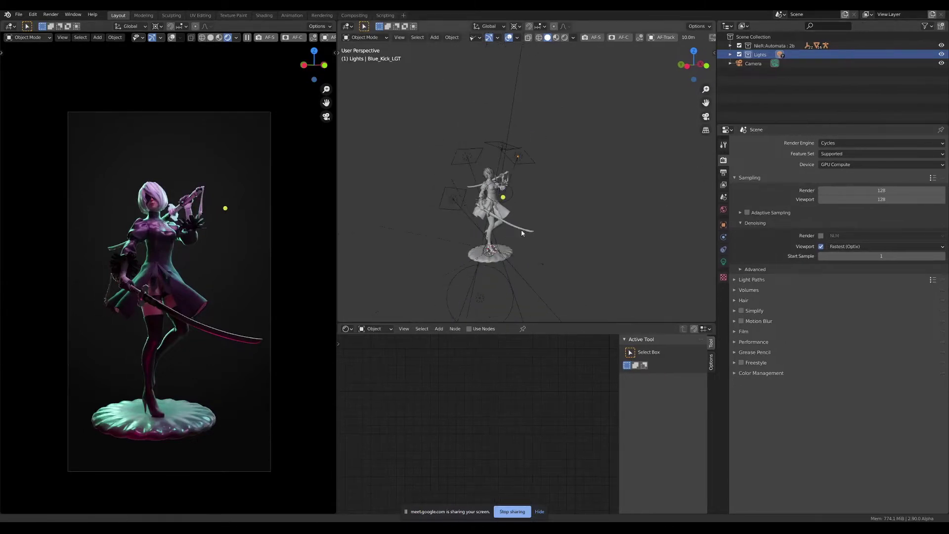
{"action": "scroll", "coordinate": [516, 230], "scroll_direction": "up", "scroll_amount": 3}
{"action": "middle_click_drag", "start_coordinate": [516, 229], "coordinate": [443, 312]}
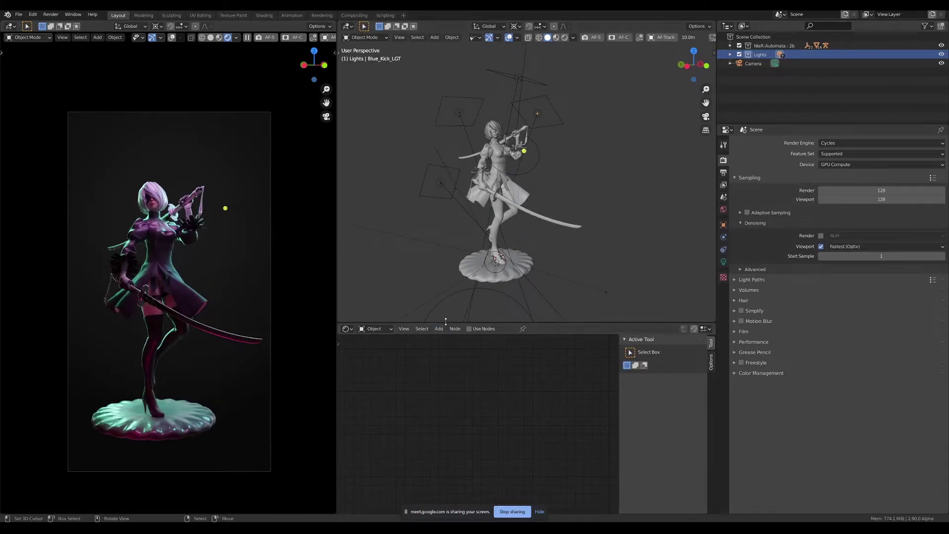
{"action": "left_click_drag", "start_coordinate": [396, 323], "coordinate": [375, 394]}
{"action": "left_click_drag", "start_coordinate": [337, 319], "coordinate": [277, 316]}
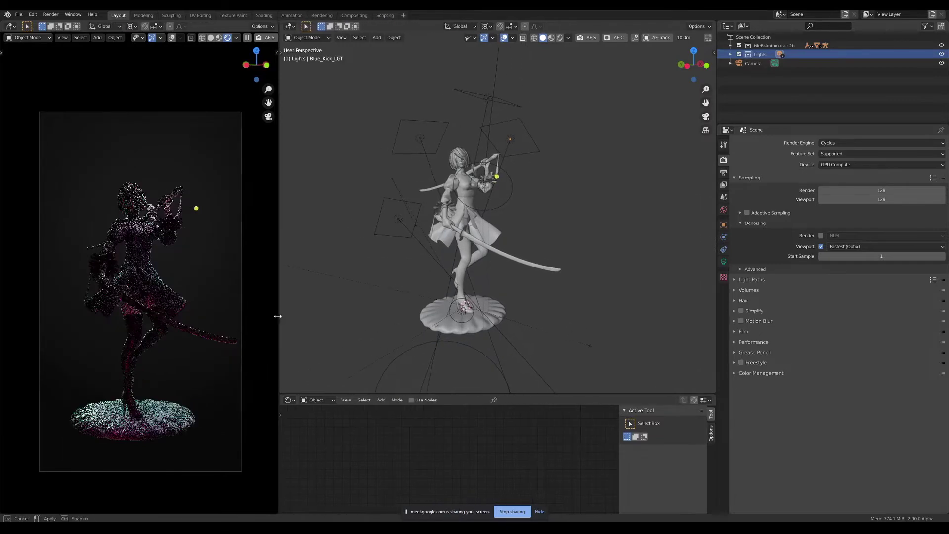
{"action": "middle_click_drag", "start_coordinate": [190, 290], "coordinate": [201, 286], "text": "shift"}
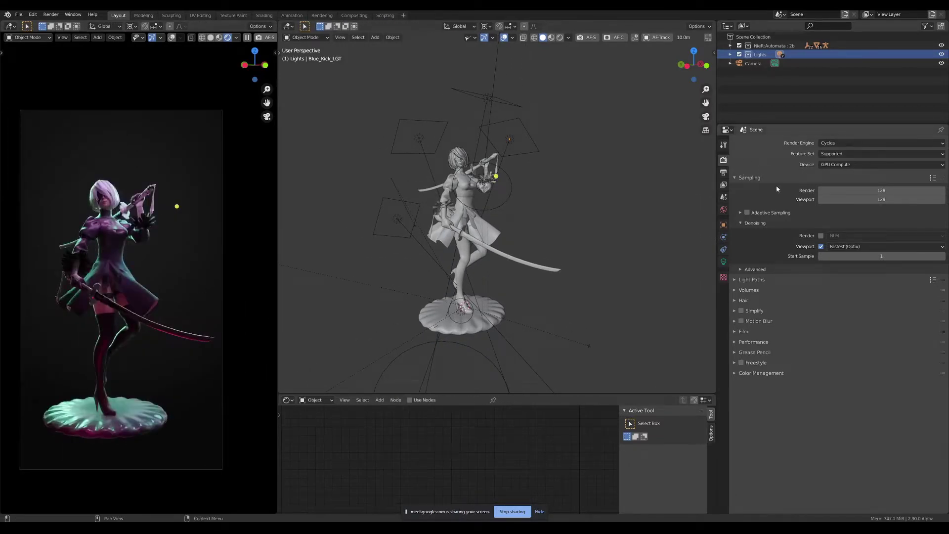
- Open and dismiss Preferences, then return the rendered view to the camera viewpoint
{"action": "key", "text": "F4"}
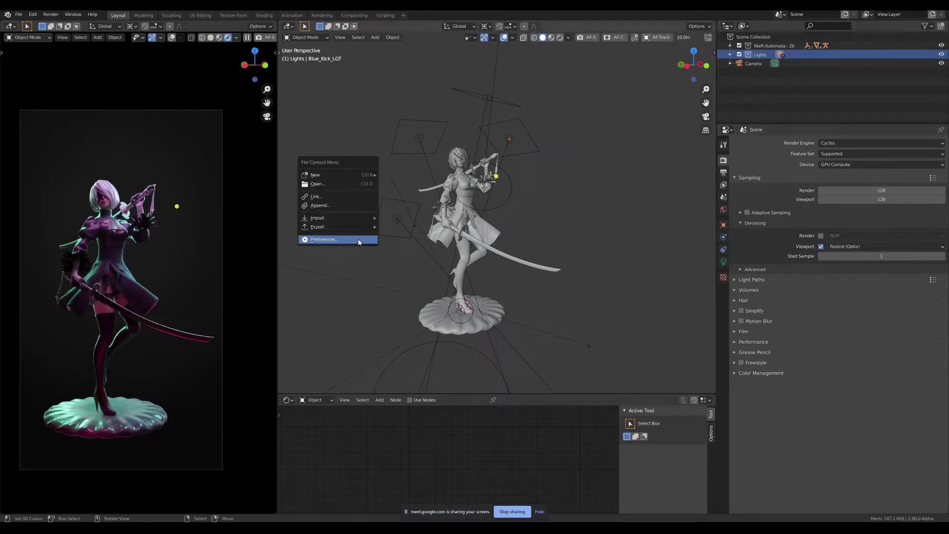
{"action": "left_click", "coordinate": [358, 242]}
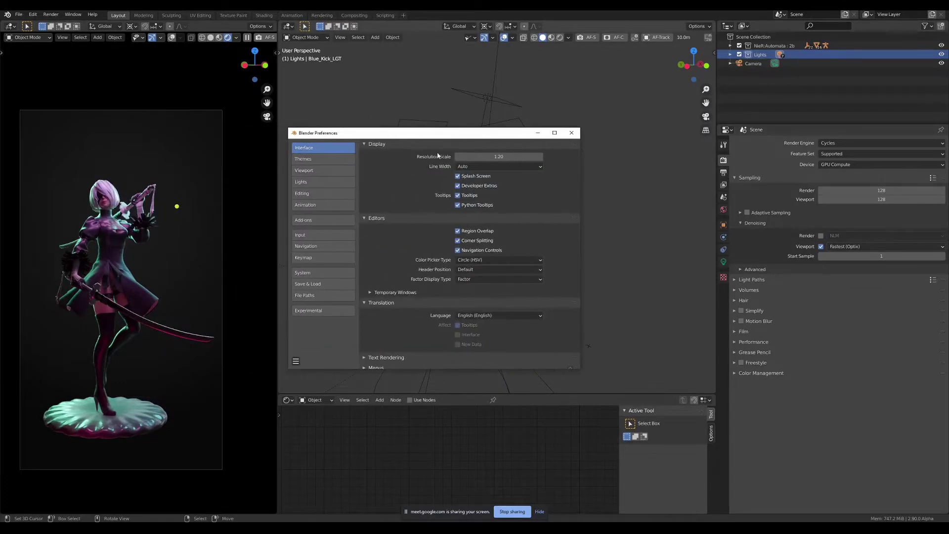
{"action": "left_click", "coordinate": [184, 329]}
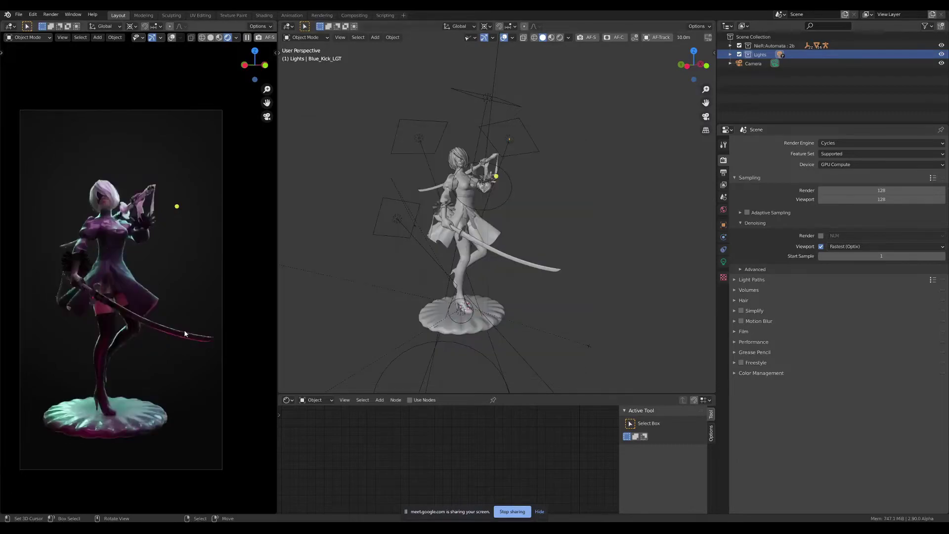
{"action": "middle_click_drag", "start_coordinate": [184, 330], "coordinate": [170, 323]}
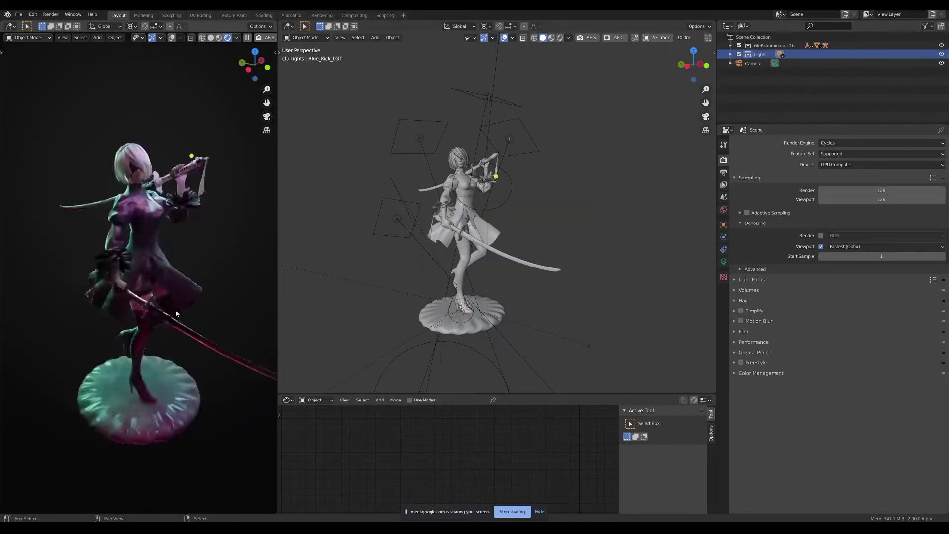
{"action": "key", "text": "KP_0"}
- Expand and re-collapse the Lights collection, then switch the Shader Editor to World
{"action": "scroll", "coordinate": [173, 313], "scroll_direction": "up", "scroll_amount": 1}
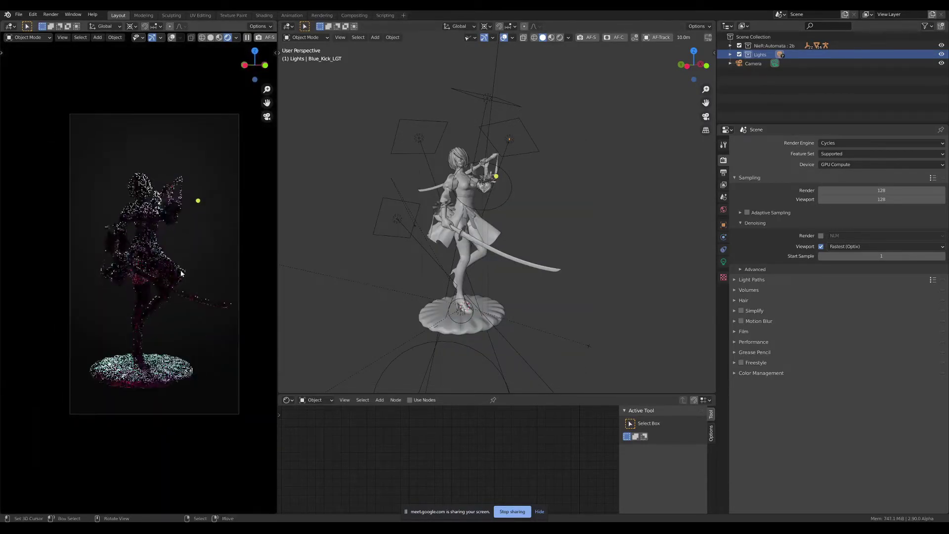
{"action": "scroll", "coordinate": [179, 276], "scroll_direction": "up", "scroll_amount": 1}
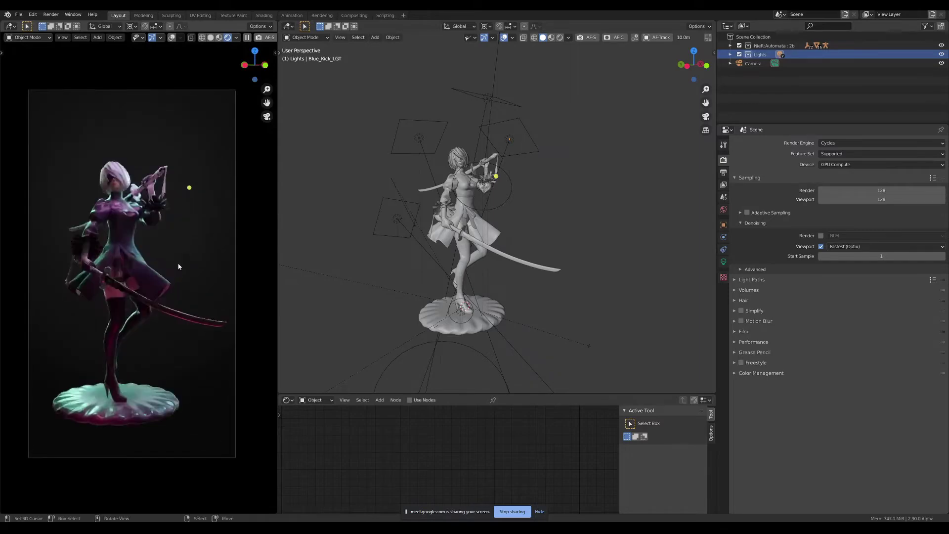
{"action": "scroll", "coordinate": [493, 228], "scroll_direction": "up", "scroll_amount": 2}
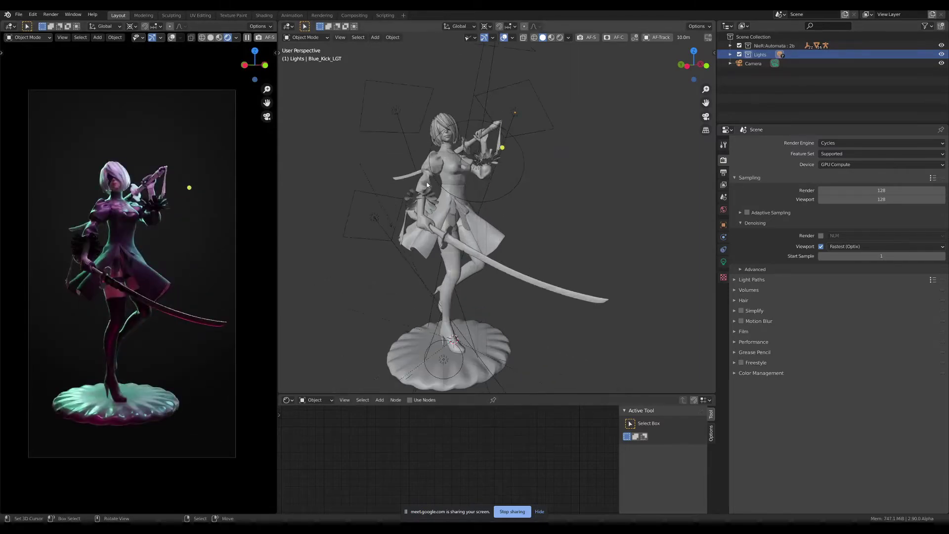
{"action": "left_click", "coordinate": [731, 54]}
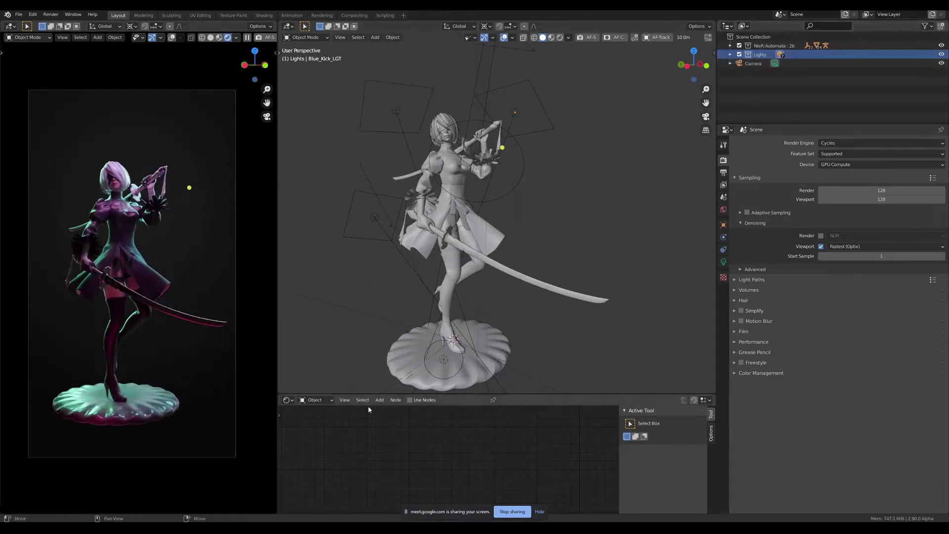
{"action": "left_click", "coordinate": [317, 400]}
{"action": "left_click", "coordinate": [317, 419]}
- Maximize the Shader Editor and frame the whole World node tree
{"action": "scroll", "coordinate": [471, 474], "scroll_direction": "down", "scroll_amount": 3}
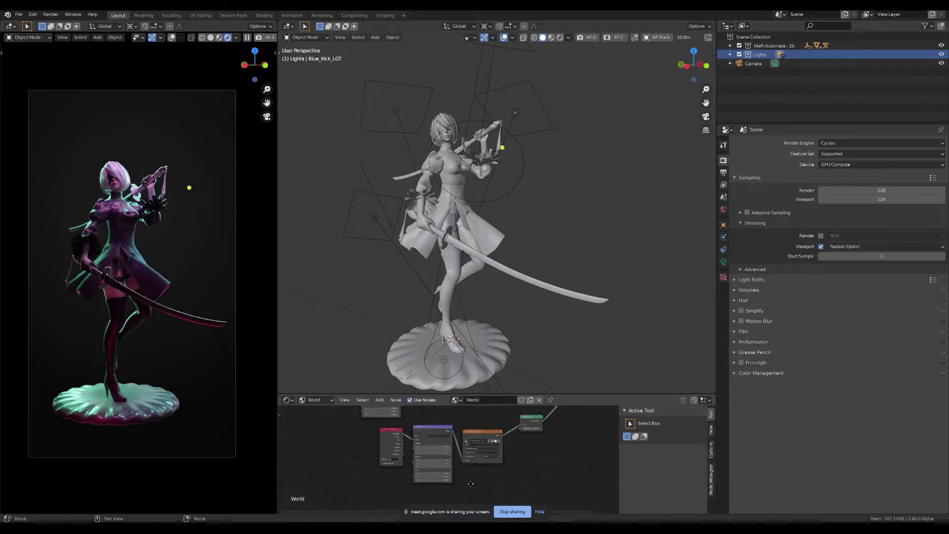
{"action": "scroll", "coordinate": [482, 459], "scroll_direction": "down", "scroll_amount": 2}
{"action": "key", "text": "ctrl+space"}
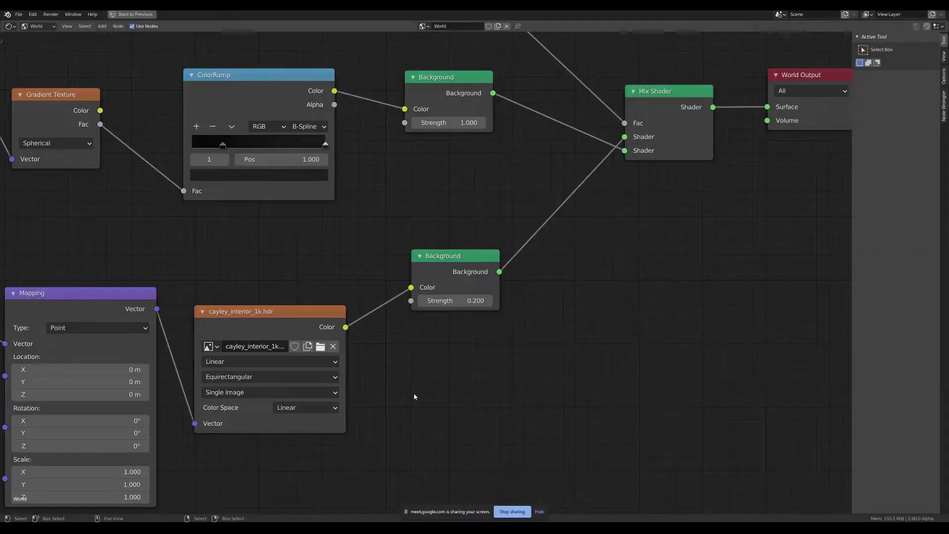
{"action": "scroll", "coordinate": [342, 248], "scroll_direction": "down", "scroll_amount": 2}
{"action": "middle_click_drag", "start_coordinate": [343, 247], "coordinate": [434, 297]}
{"action": "scroll", "coordinate": [354, 293], "scroll_direction": "down", "scroll_amount": 1}
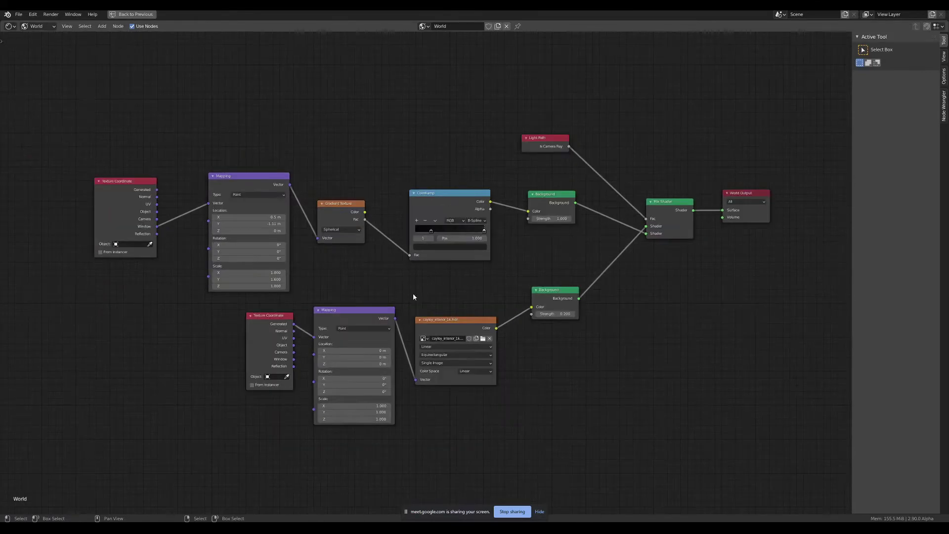
{"action": "scroll", "coordinate": [164, 220], "scroll_direction": "up", "scroll_amount": 1}
{"action": "left_click_drag", "start_coordinate": [131, 220], "coordinate": [163, 220]}
{"action": "middle_click_drag", "start_coordinate": [637, 324], "coordinate": [469, 298]}
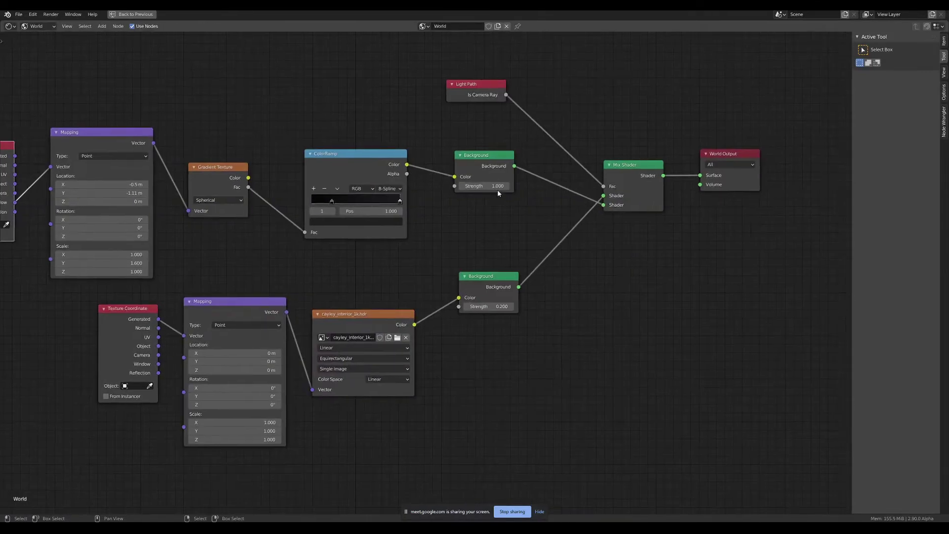
- Move the Light Path node lower and nudge the HDRI node, then restore the Layout
{"action": "left_click_drag", "start_coordinate": [479, 87], "coordinate": [488, 117]}
{"action": "left_click_drag", "start_coordinate": [358, 310], "coordinate": [359, 301]}
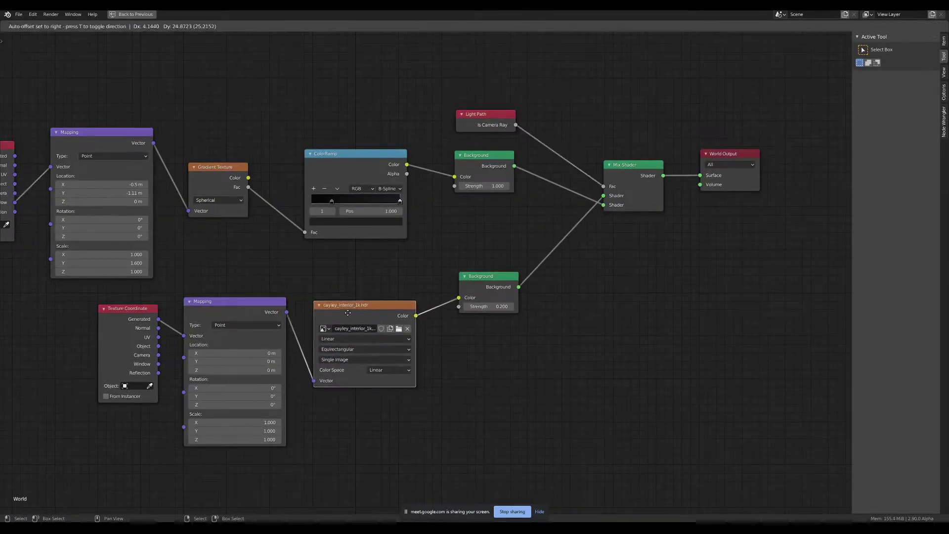
{"action": "mouse_move", "coordinate": [377, 283]}
{"action": "middle_mouse_down"}
{"action": "mouse_move", "coordinate": [374, 291]}
{"action": "mouse_move", "coordinate": [465, 284]}
{"action": "middle_mouse_up"}
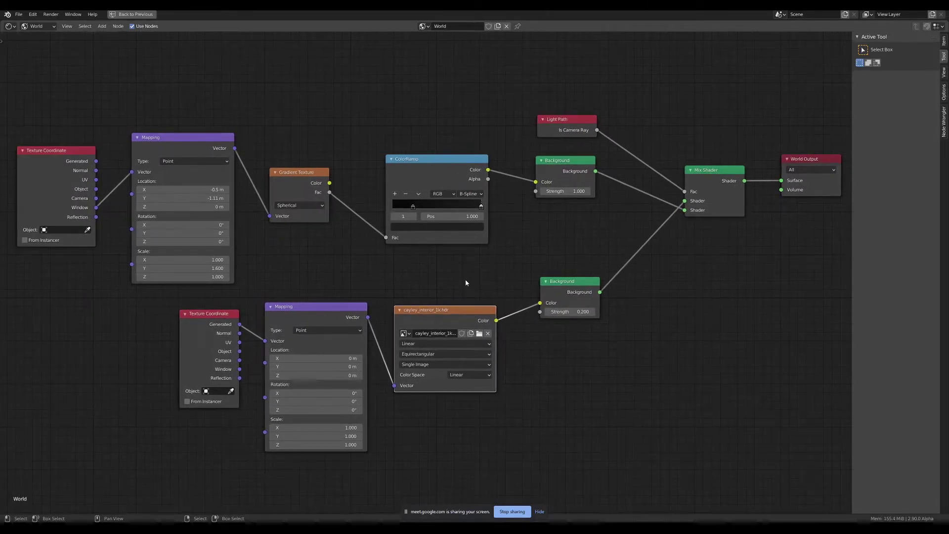
{"action": "key", "text": "ctrl"}
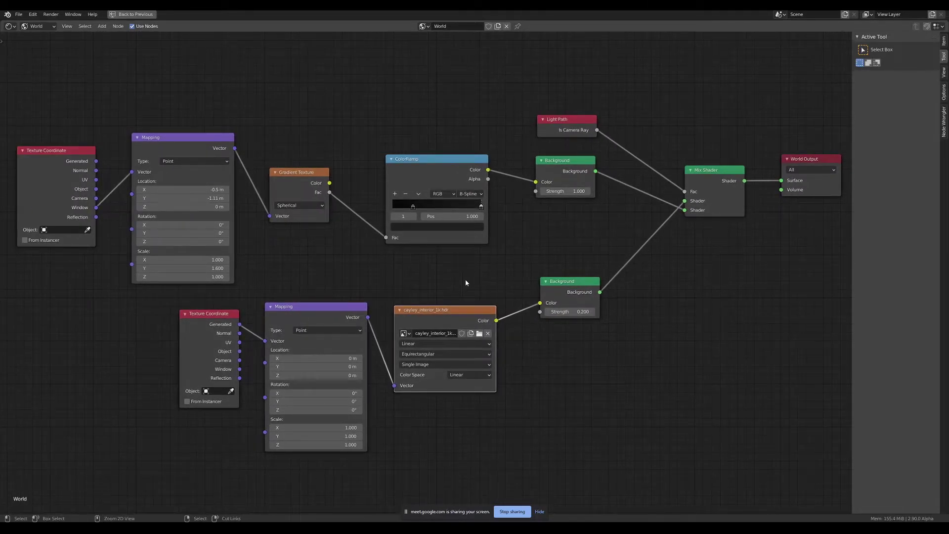
{"action": "key", "text": "ctrl+space"}
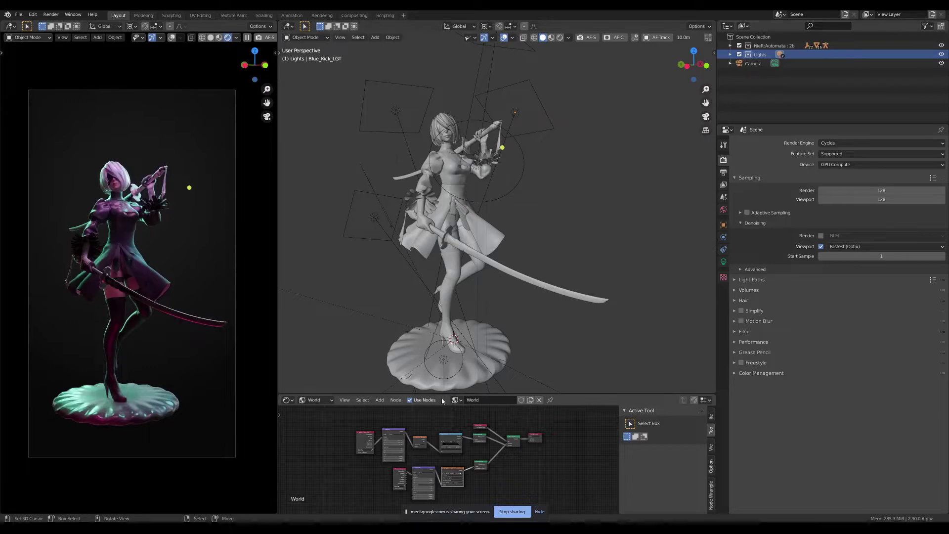
- Make the node editor taller and show the view layer's Data, Light and Cryptomatte passes
{"action": "mouse_move", "coordinate": [444, 395]}
{"action": "left_mouse_down"}
{"action": "mouse_move", "coordinate": [444, 335]}
{"action": "mouse_move", "coordinate": [445, 349]}
{"action": "left_mouse_up"}
{"action": "mouse_move", "coordinate": [460, 222]}
{"action": "middle_mouse_down"}
{"action": "mouse_move", "coordinate": [473, 241]}
{"action": "mouse_move", "coordinate": [457, 217]}
{"action": "middle_mouse_up"}
{"action": "left_click", "coordinate": [724, 173]}
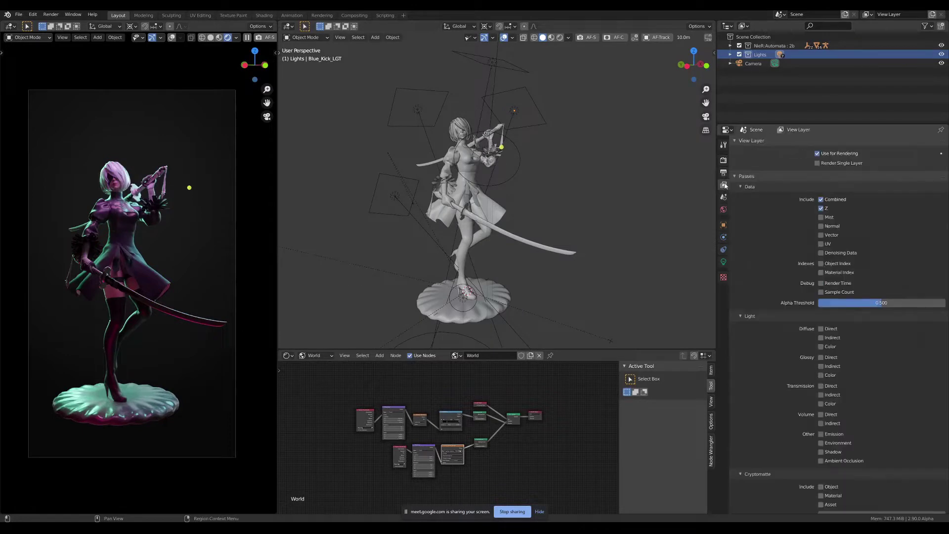
{"action": "left_click", "coordinate": [723, 172]}
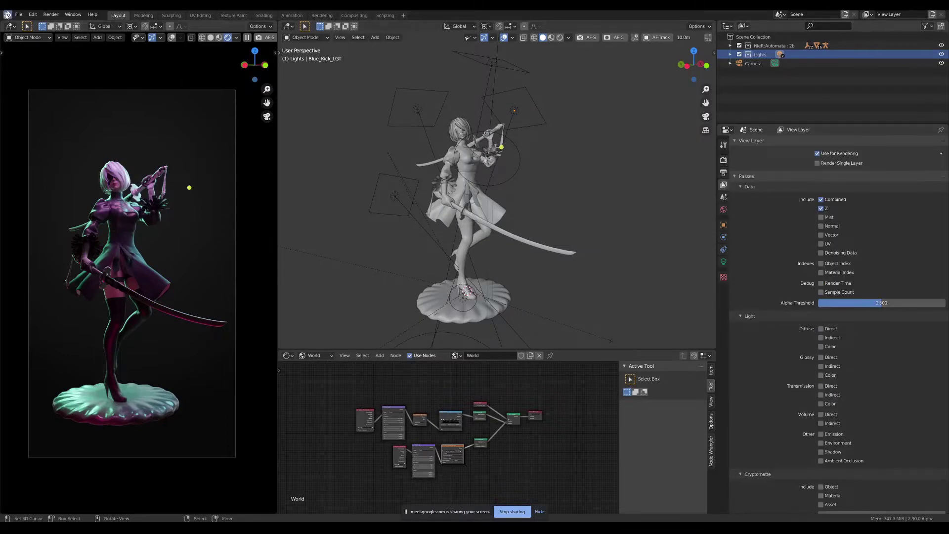
- View the Splash Screen and About Blender info from the Blender menu
{"action": "left_click", "coordinate": [8, 15]}
{"action": "left_click", "coordinate": [29, 25]}
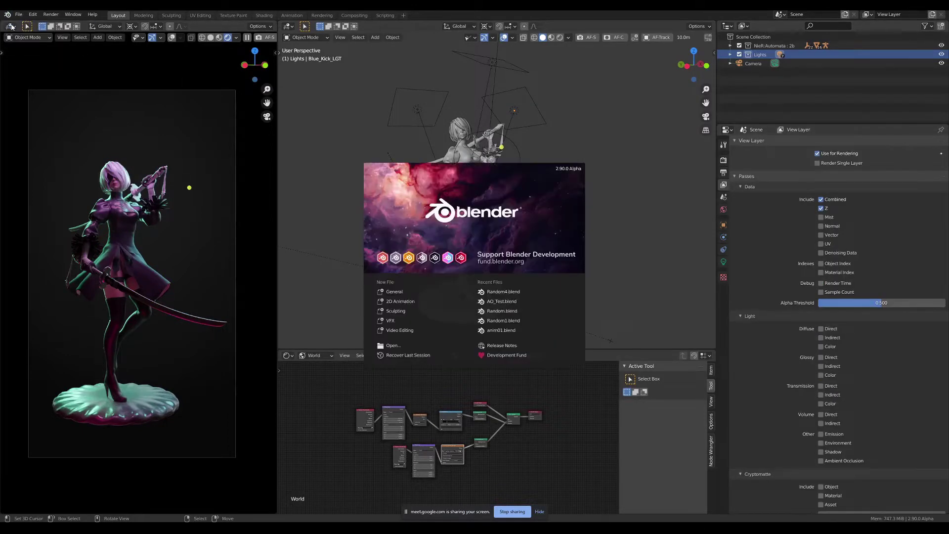
{"action": "left_click", "coordinate": [8, 14]}
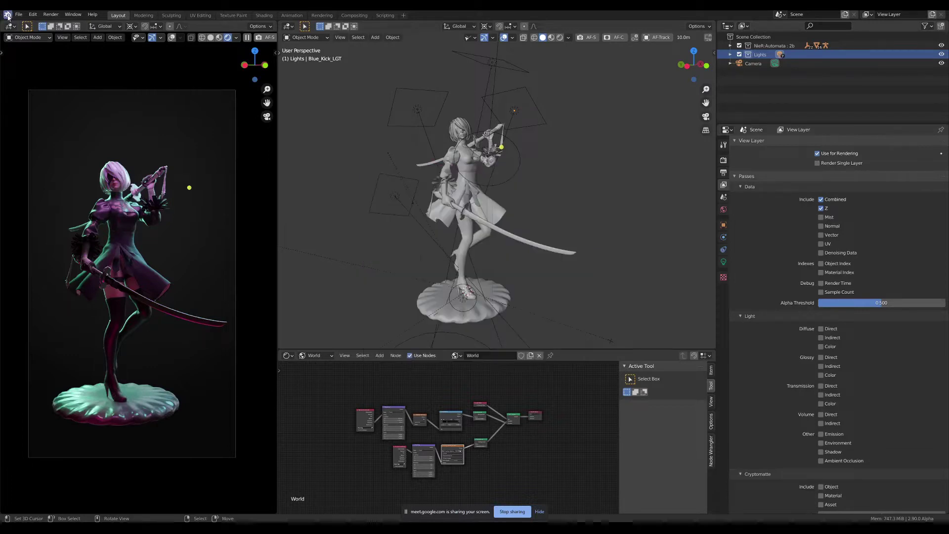
{"action": "left_click", "coordinate": [17, 34]}
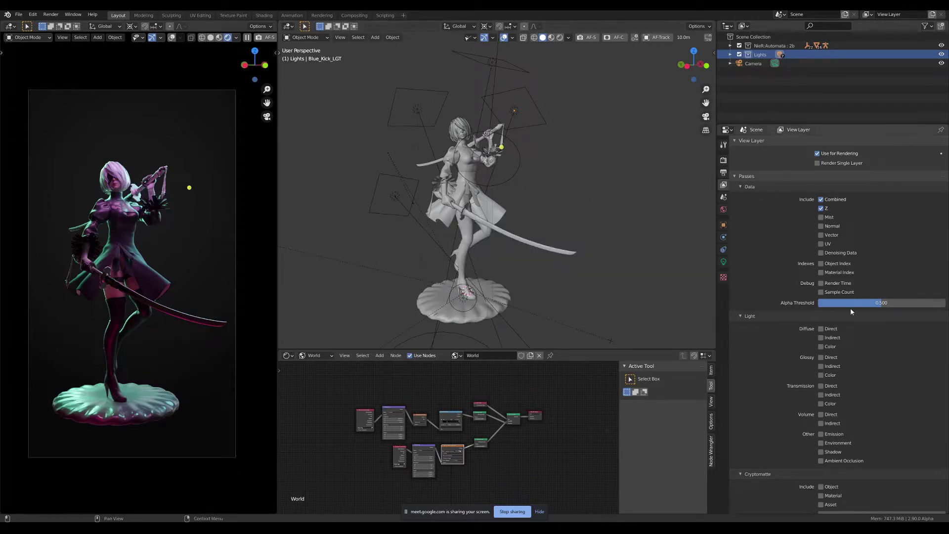
{"action": "left_click", "coordinate": [569, 38]}
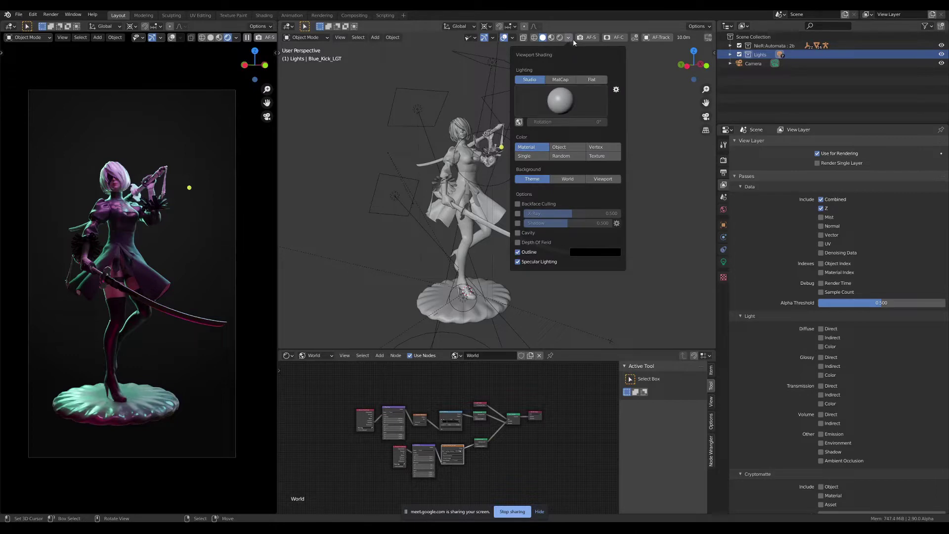
- Preview the Emission, Ambient Occlusion, Diffuse Direct and Diffuse Indirect render passes
{"action": "left_click", "coordinate": [236, 38]}
{"action": "left_click", "coordinate": [212, 116]}
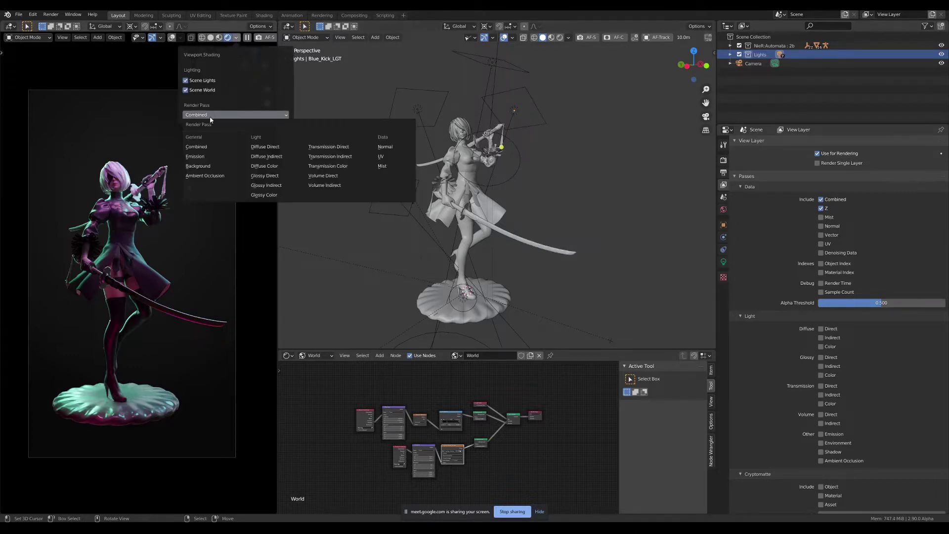
{"action": "left_click", "coordinate": [195, 156]}
{"action": "left_click", "coordinate": [203, 115]}
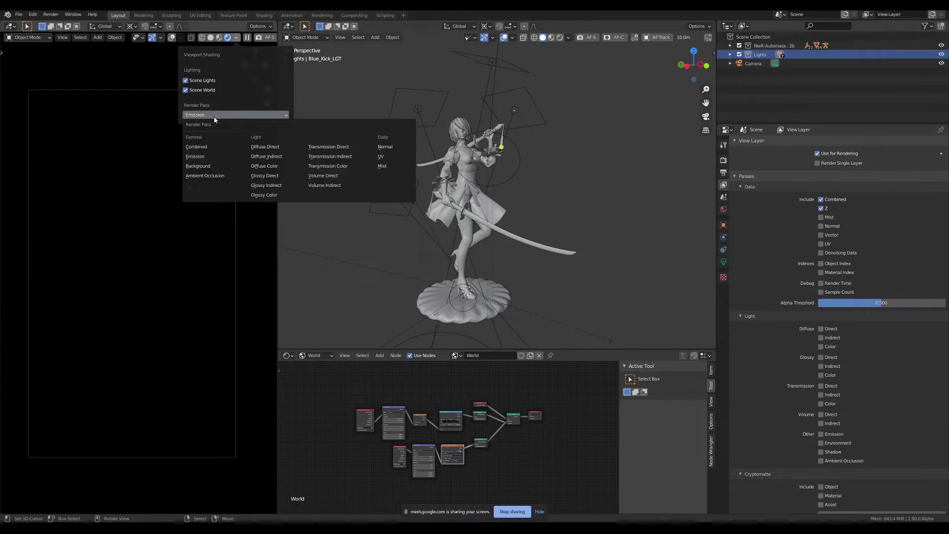
{"action": "left_click", "coordinate": [201, 177]}
{"action": "left_click", "coordinate": [237, 115]}
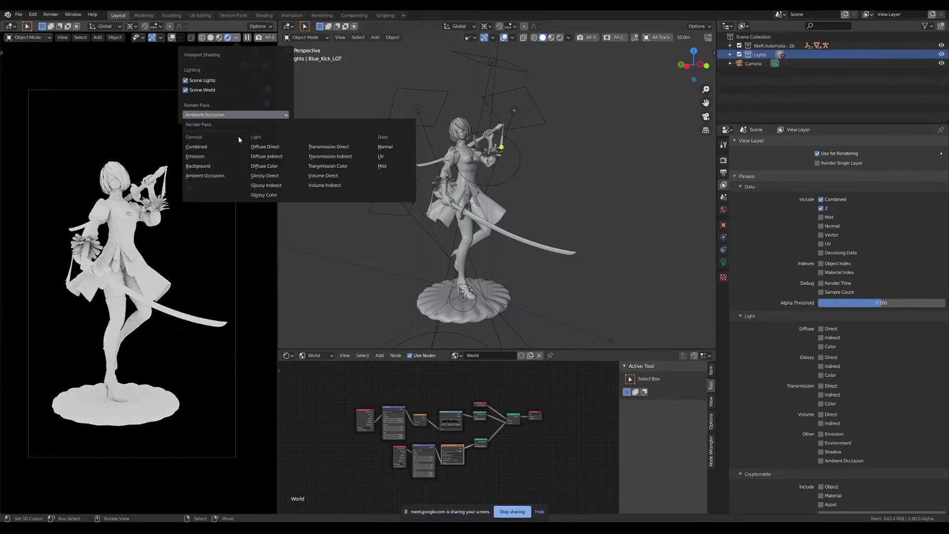
{"action": "left_click", "coordinate": [265, 146]}
{"action": "left_click", "coordinate": [267, 114]}
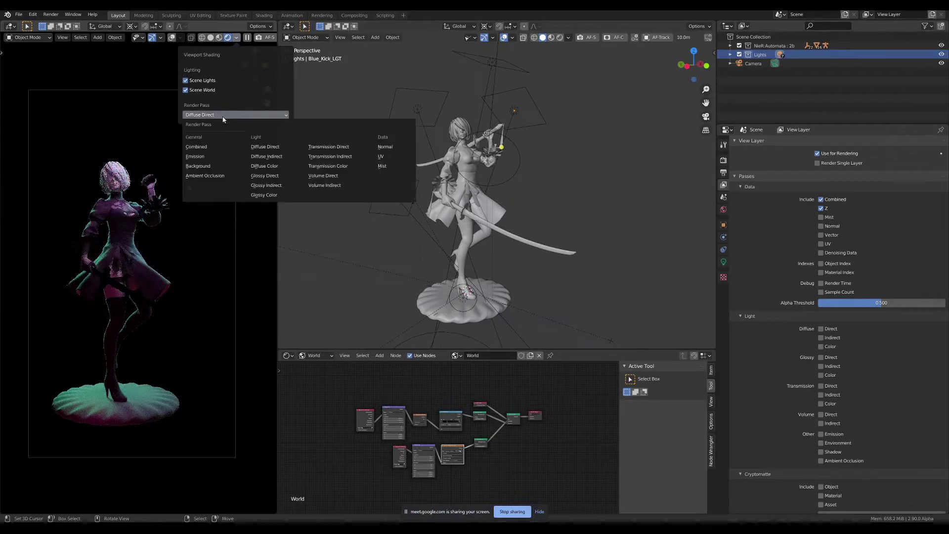
{"action": "left_click", "coordinate": [270, 156]}
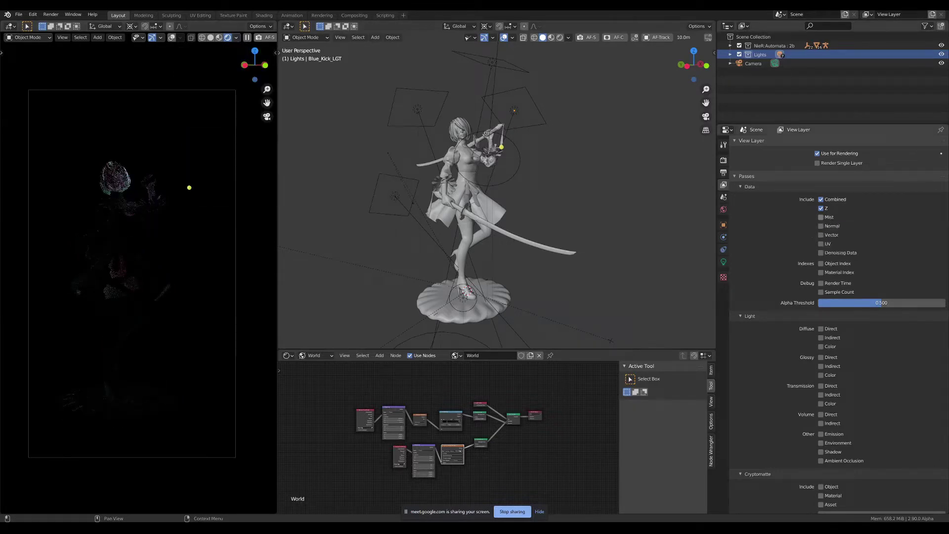
- Set the Diffuse Color pass, then select Object_15 and show its Material_25_3 nodes
{"action": "left_click", "coordinate": [237, 38]}
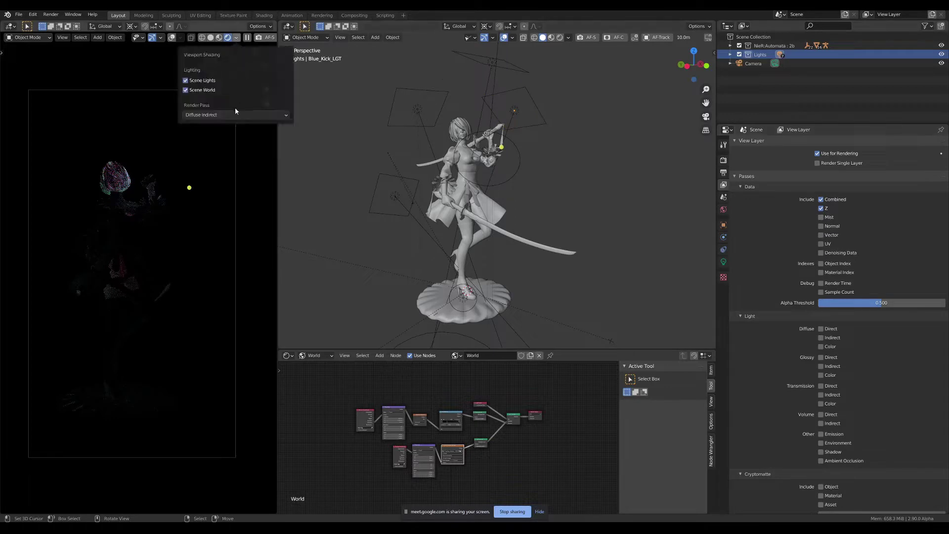
{"action": "left_click", "coordinate": [229, 114]}
{"action": "left_click", "coordinate": [267, 166]}
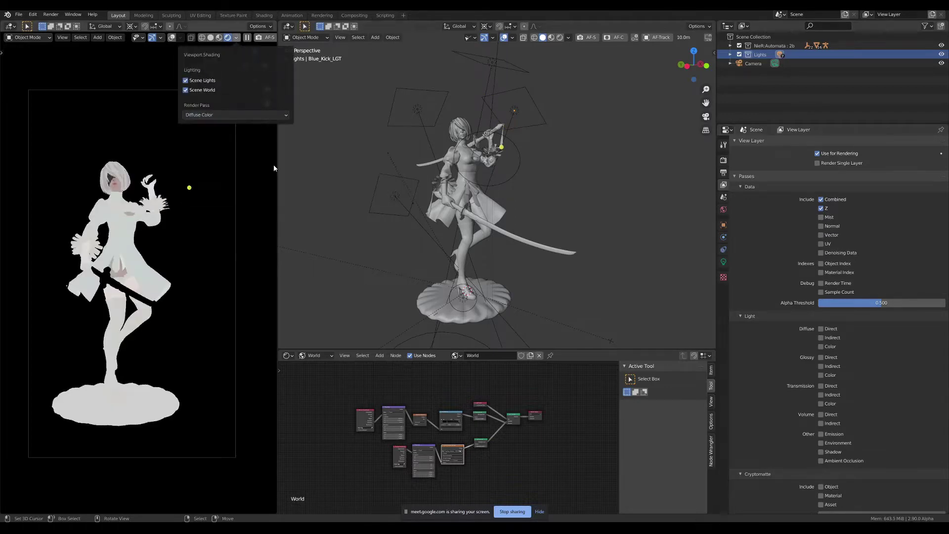
{"action": "left_click", "coordinate": [126, 234]}
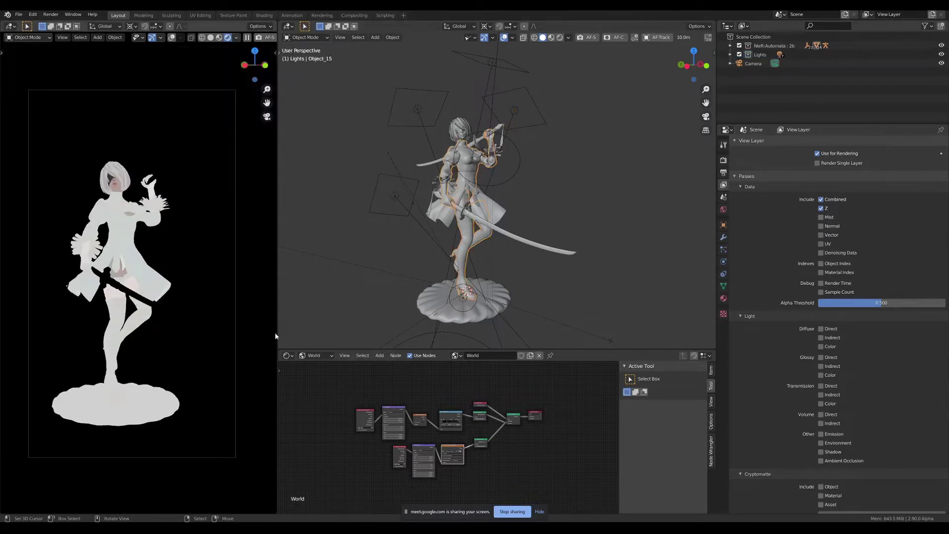
{"action": "scroll", "coordinate": [312, 389], "scroll_direction": "up", "scroll_amount": 1}
{"action": "scroll", "coordinate": [312, 388], "scroll_direction": "up", "scroll_amount": 1}
{"action": "scroll", "coordinate": [312, 388], "scroll_direction": "up", "scroll_amount": 1}
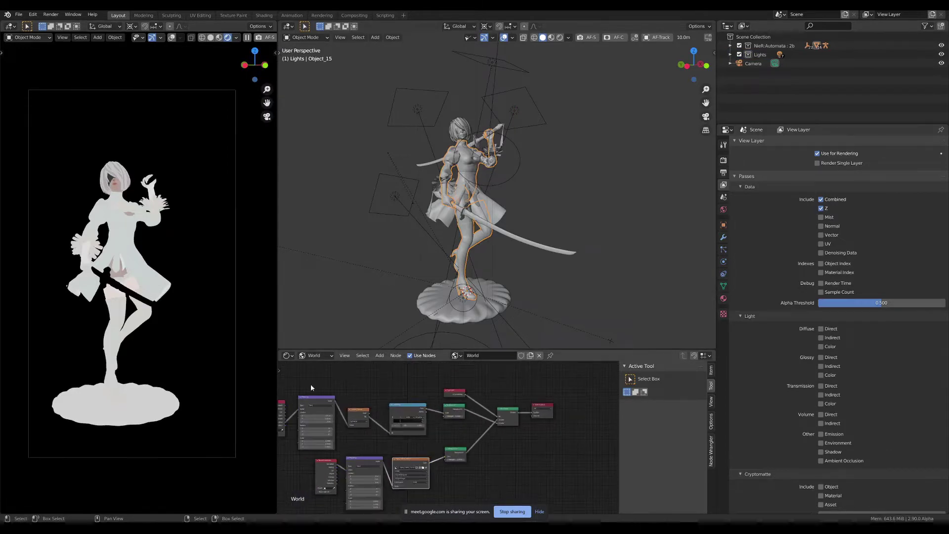
{"action": "left_click", "coordinate": [314, 355]}
{"action": "scroll", "coordinate": [402, 332], "scroll_direction": "up", "scroll_amount": 2}
- Set main viewport lighting to MatCap with Texture color, and select another figure part
{"action": "middle_click_drag", "start_coordinate": [403, 333], "coordinate": [481, 181]}
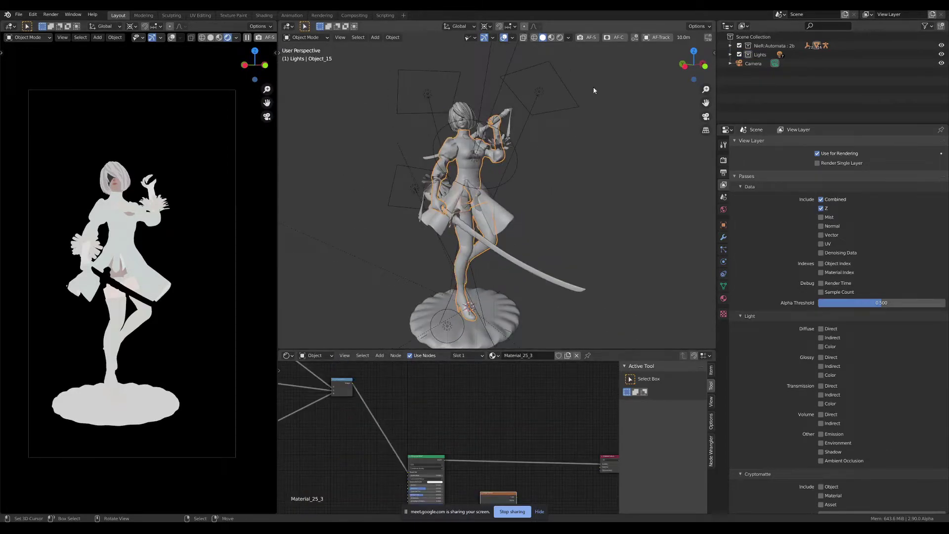
{"action": "left_click", "coordinate": [568, 38]}
{"action": "left_click", "coordinate": [556, 80]}
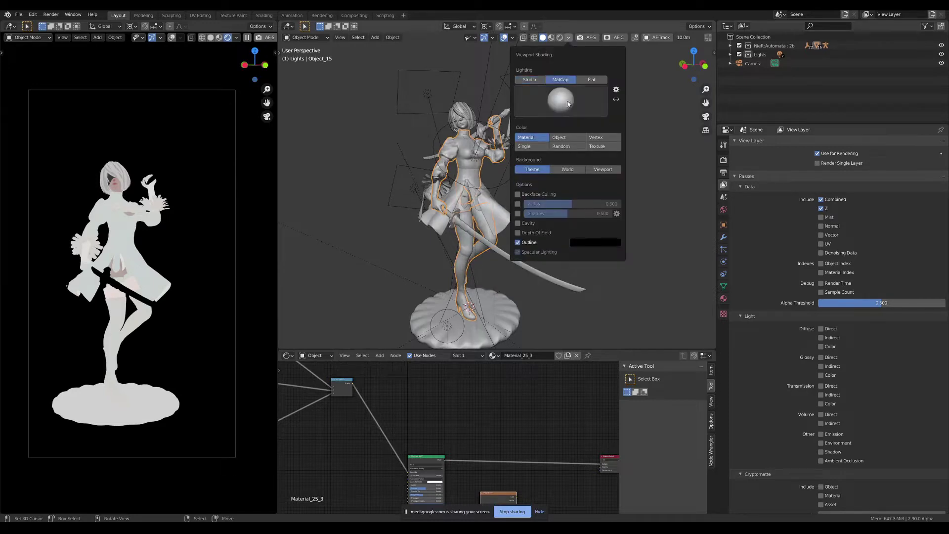
{"action": "left_click", "coordinate": [597, 146]}
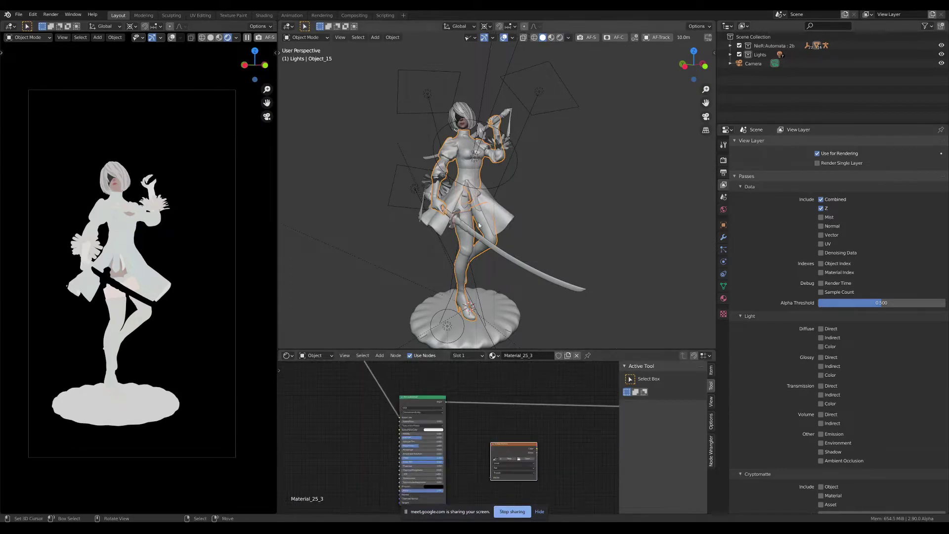
{"action": "scroll", "coordinate": [460, 120], "scroll_direction": "up", "scroll_amount": 2}
{"action": "left_click", "coordinate": [460, 120]}
{"action": "scroll", "coordinate": [480, 426], "scroll_direction": "up", "scroll_amount": 2}
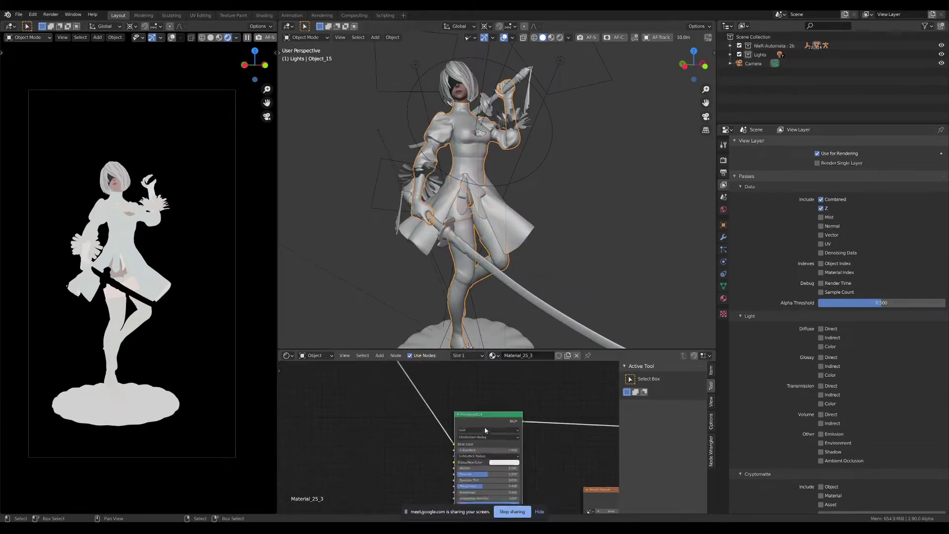
- Preview the Combine RGB node's output, then the Principled BSDF output
{"action": "middle_click_drag", "start_coordinate": [480, 426], "coordinate": [517, 514]}
{"action": "left_click", "coordinate": [369, 387], "text": "ctrl+shift"}
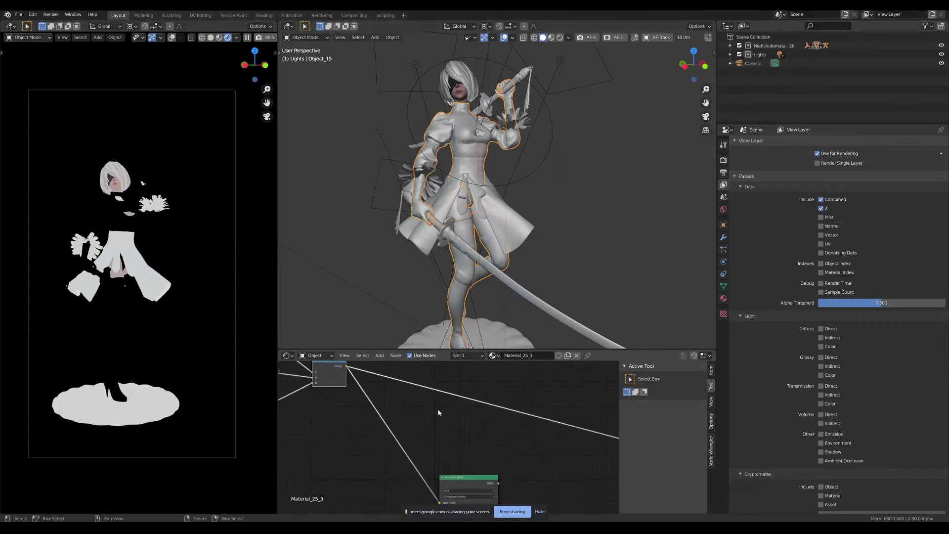
{"action": "middle_click_drag", "start_coordinate": [485, 436], "coordinate": [395, 423]}
{"action": "left_click", "coordinate": [394, 423], "text": "ctrl+shift"}
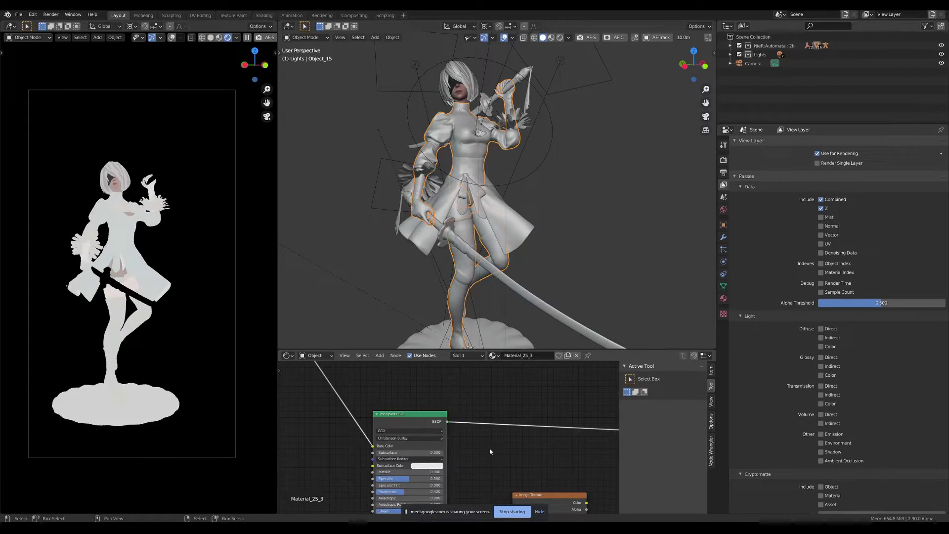
{"action": "middle_click_drag", "start_coordinate": [495, 450], "coordinate": [497, 437]}
{"action": "scroll", "coordinate": [134, 243], "scroll_direction": "up", "scroll_amount": 3}
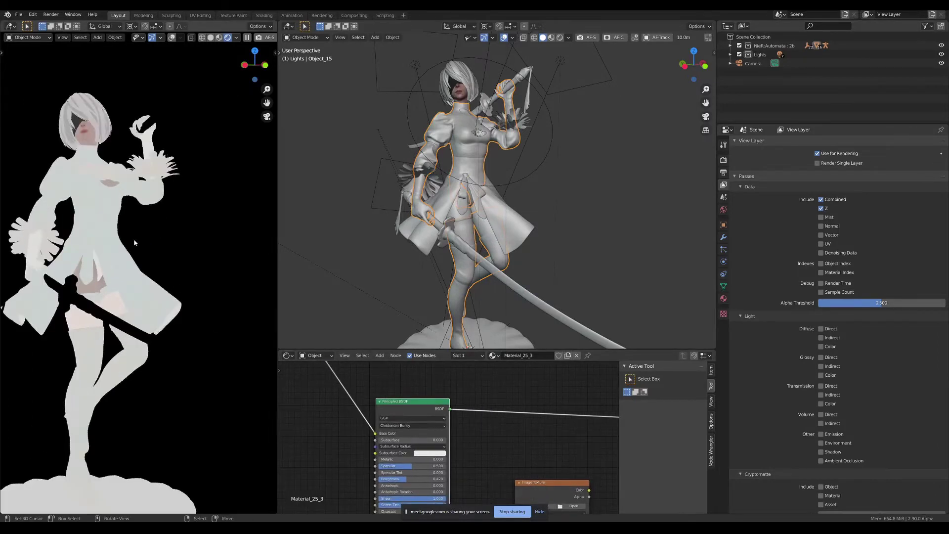
{"action": "scroll", "coordinate": [136, 241], "scroll_direction": "down", "scroll_amount": 2}
{"action": "scroll", "coordinate": [213, 246], "scroll_direction": "down", "scroll_amount": 2}
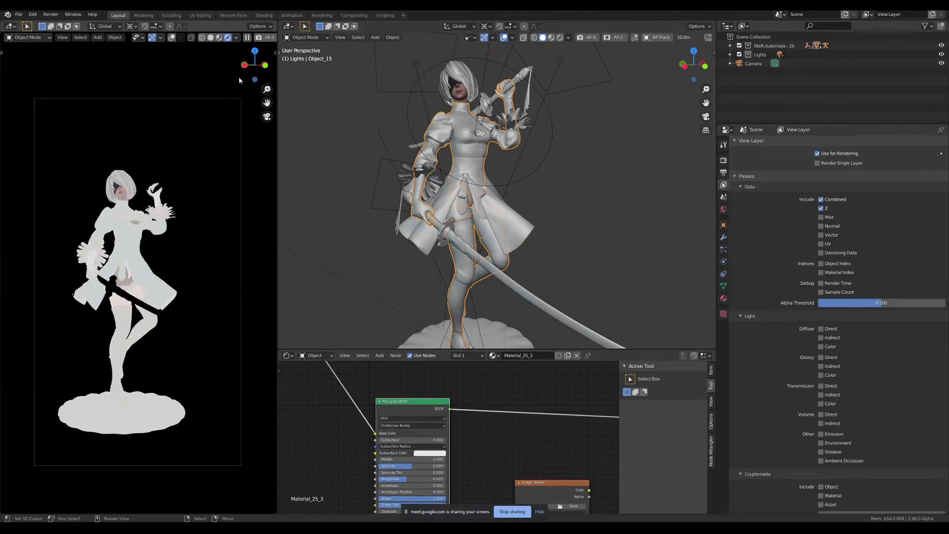
- Preview the Glossy Direct and Normal render passes in the rendered viewport
{"action": "left_click", "coordinate": [236, 38]}
{"action": "left_click", "coordinate": [223, 115]}
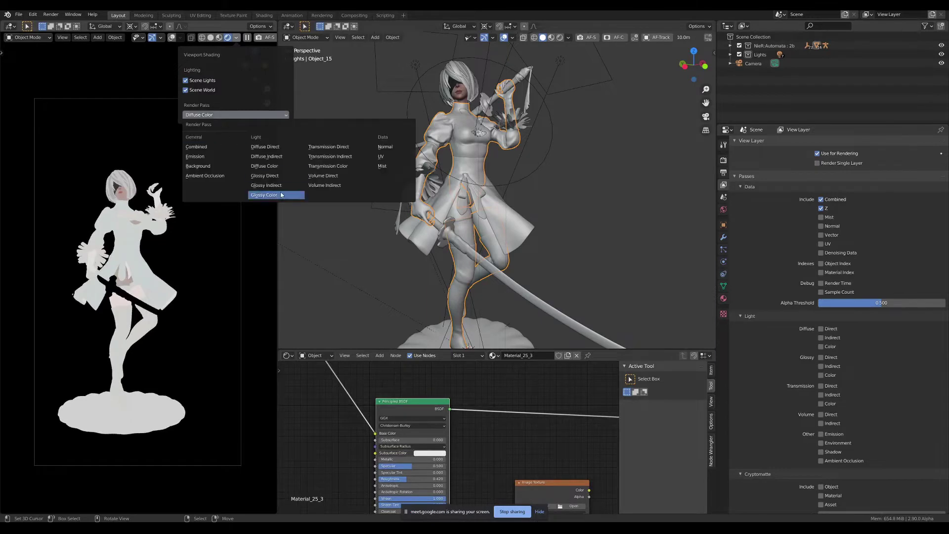
{"action": "left_click", "coordinate": [277, 176]}
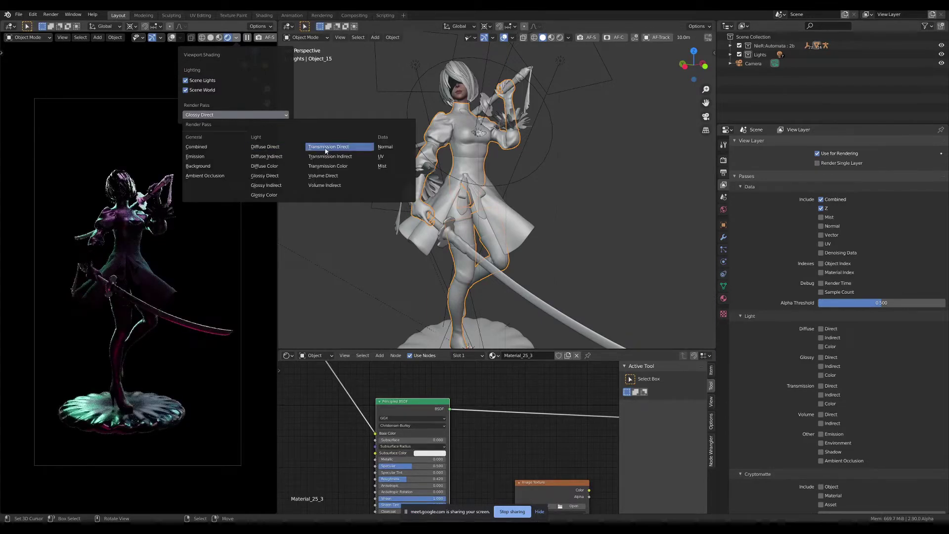
{"action": "left_click", "coordinate": [385, 147]}
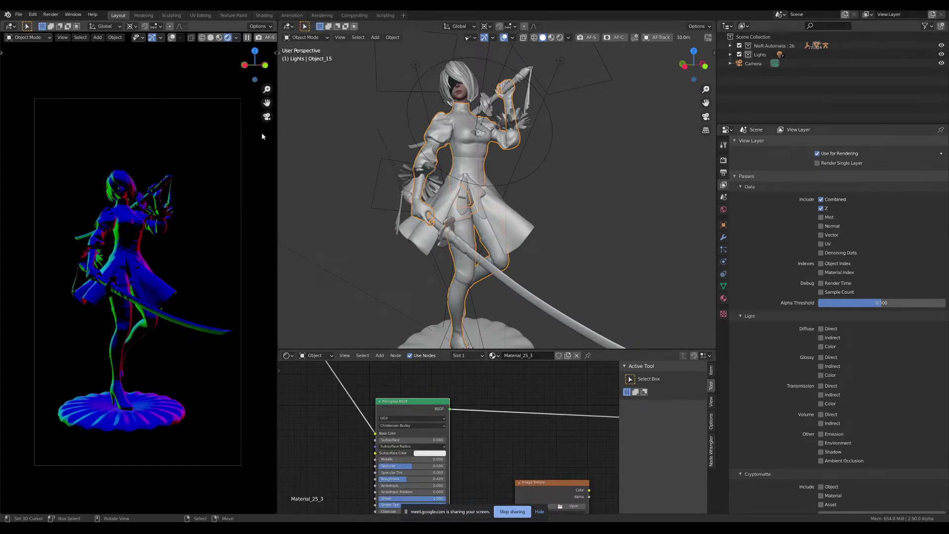
- Preview the Glossy Color and Diffuse Direct passes, then the Combined render
{"action": "left_click", "coordinate": [236, 37]}
{"action": "left_click", "coordinate": [217, 115]}
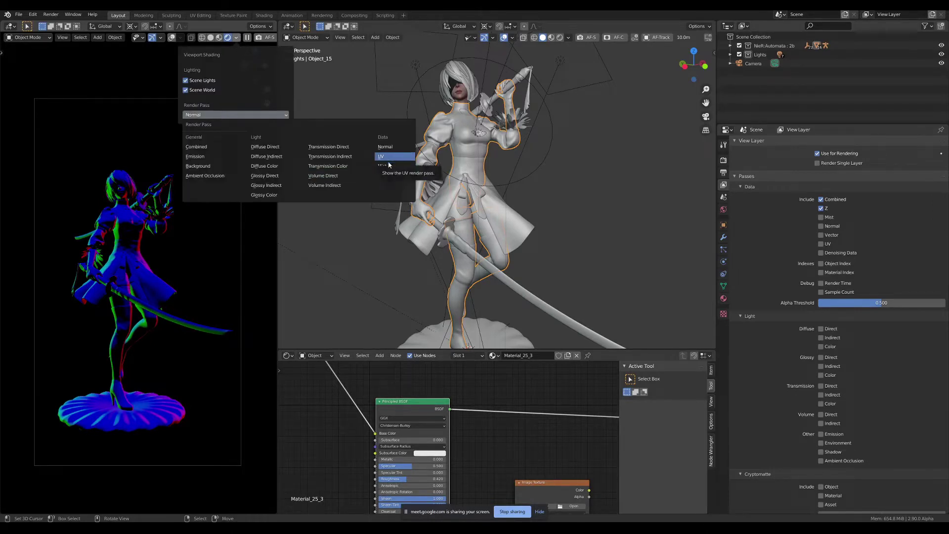
{"action": "left_click", "coordinate": [272, 196]}
{"action": "left_click", "coordinate": [257, 115]}
{"action": "left_click", "coordinate": [262, 147]}
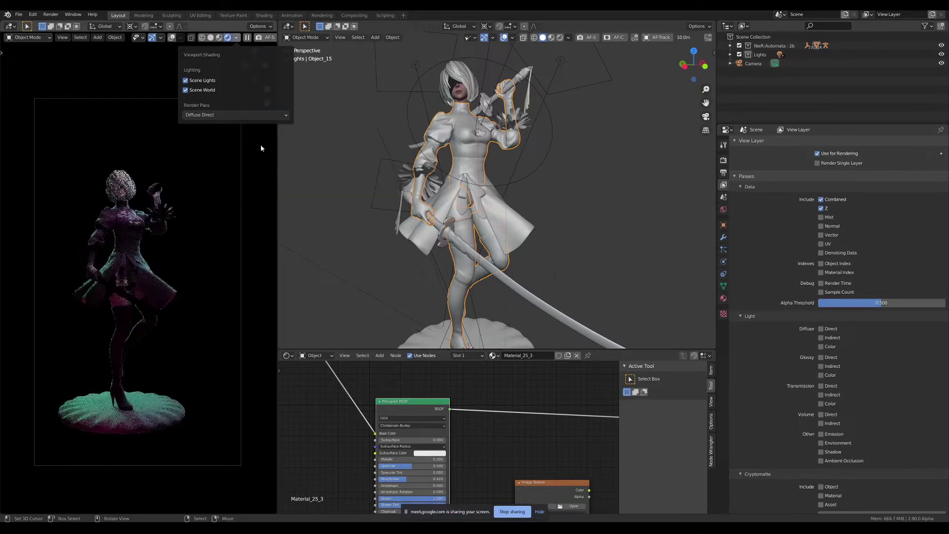
{"action": "left_click", "coordinate": [247, 115]}
{"action": "left_click", "coordinate": [200, 145]}
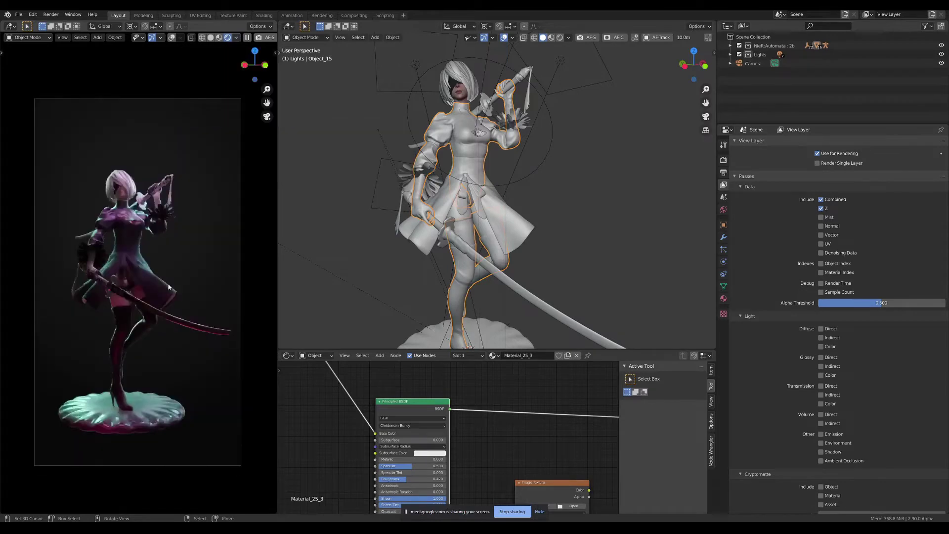
{"action": "middle_click_drag", "start_coordinate": [168, 287], "coordinate": [182, 258]}
{"action": "scroll", "coordinate": [529, 230], "scroll_direction": "down", "scroll_amount": 4}
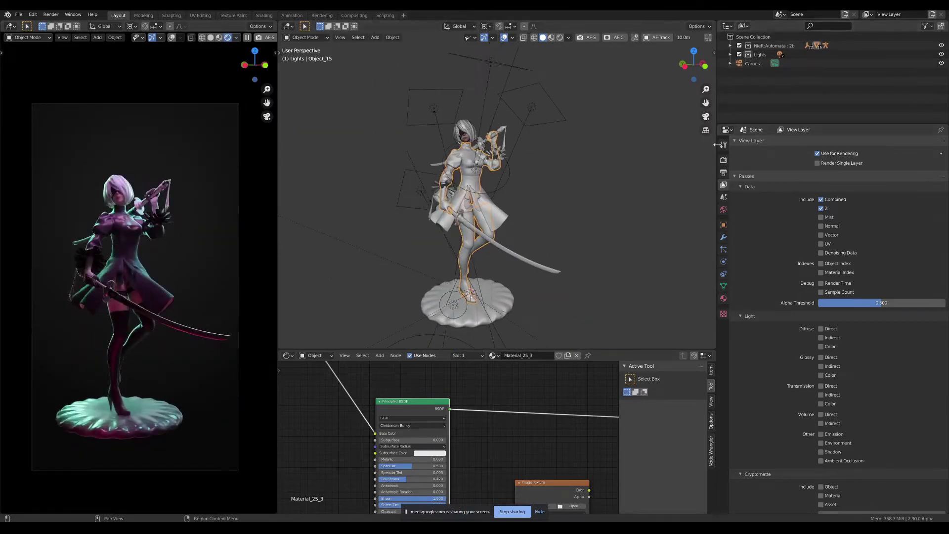
{"action": "left_click_drag", "start_coordinate": [716, 145], "coordinate": [693, 145]}
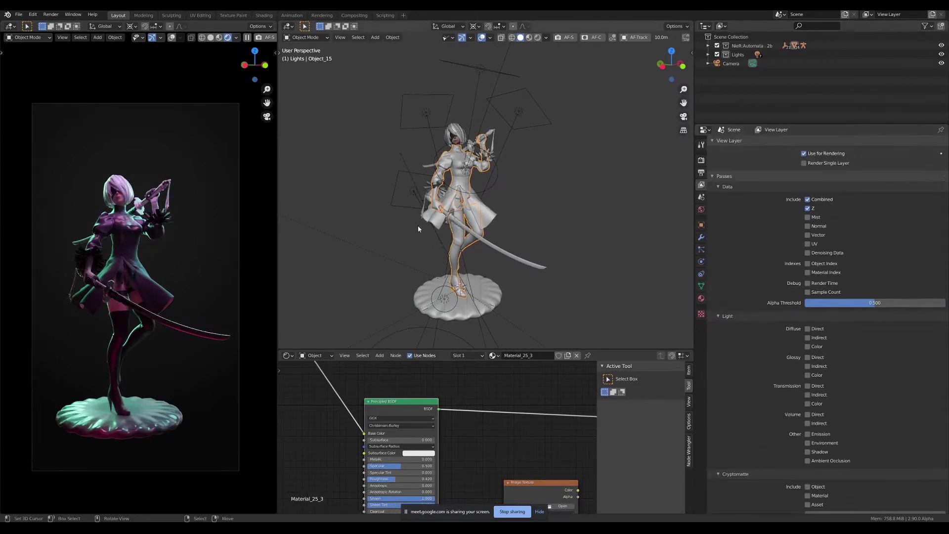
{"action": "middle_click_drag", "start_coordinate": [451, 215], "coordinate": [508, 223]}
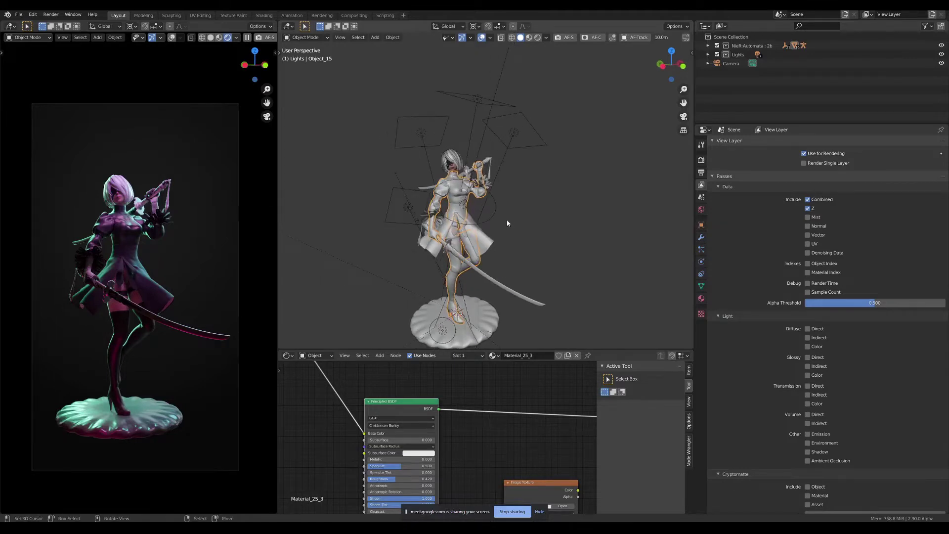
{"action": "middle_click_drag", "start_coordinate": [496, 218], "coordinate": [524, 198]}
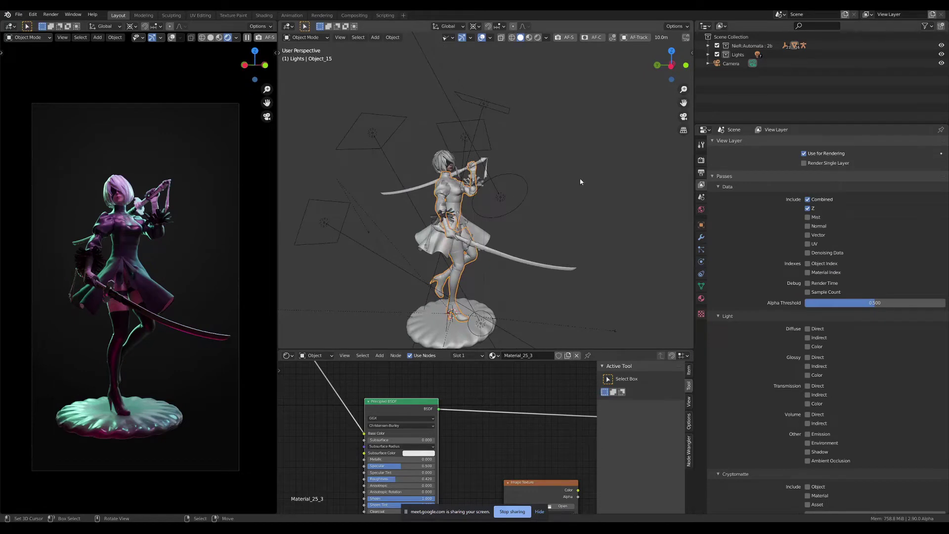
{"action": "middle_click_drag", "start_coordinate": [581, 182], "coordinate": [517, 189]}
{"action": "left_click", "coordinate": [414, 130]}
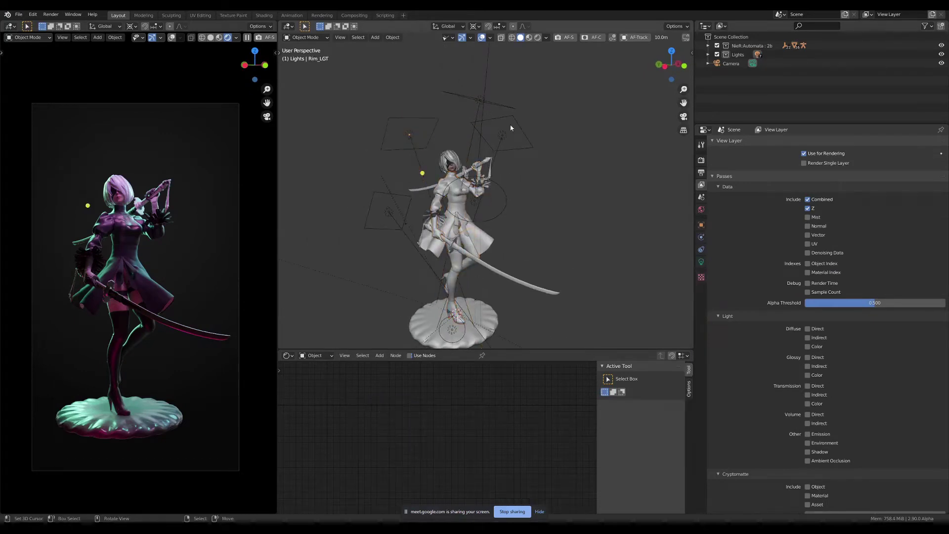
{"action": "left_click", "coordinate": [506, 145]}
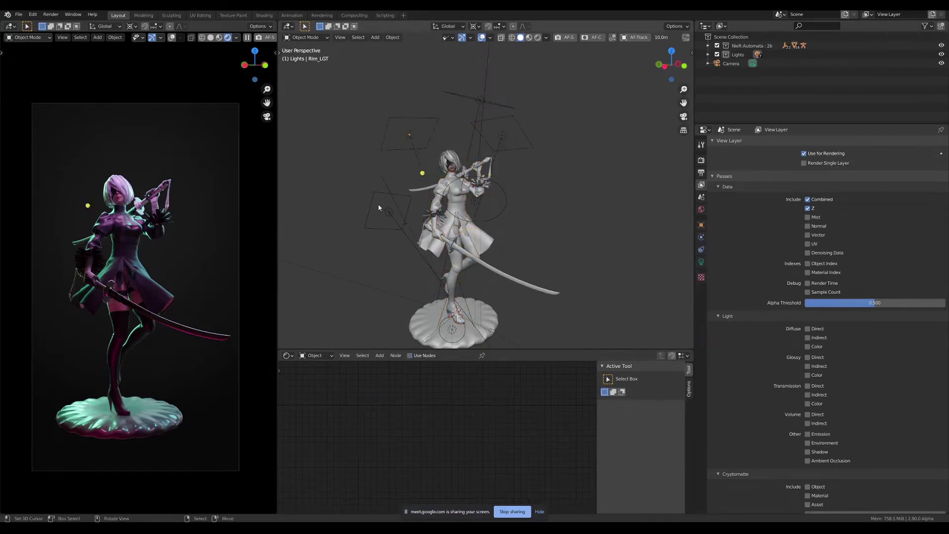
{"action": "scroll", "coordinate": [393, 218], "scroll_direction": "down", "scroll_amount": 3}
{"action": "scroll", "coordinate": [425, 213], "scroll_direction": "down", "scroll_amount": 2}
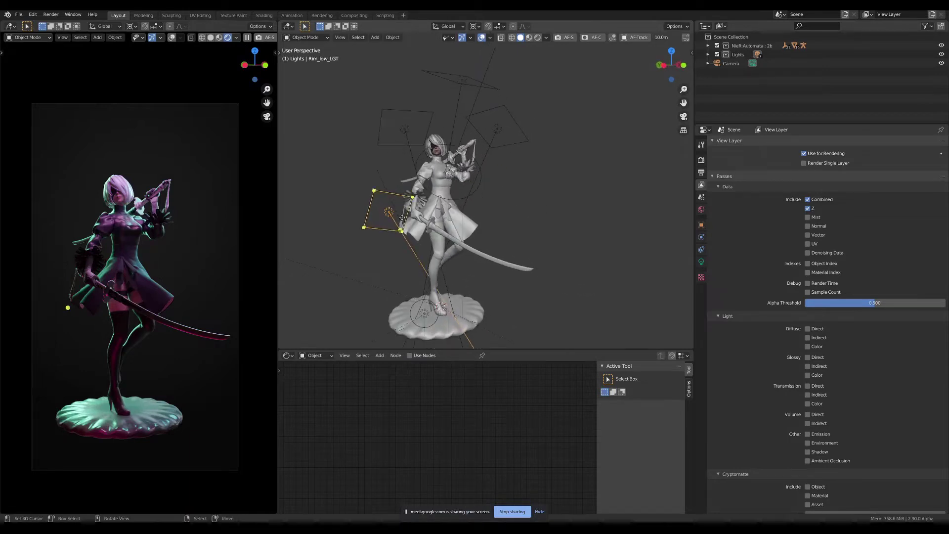
{"action": "scroll", "coordinate": [443, 209], "scroll_direction": "up", "scroll_amount": 2}
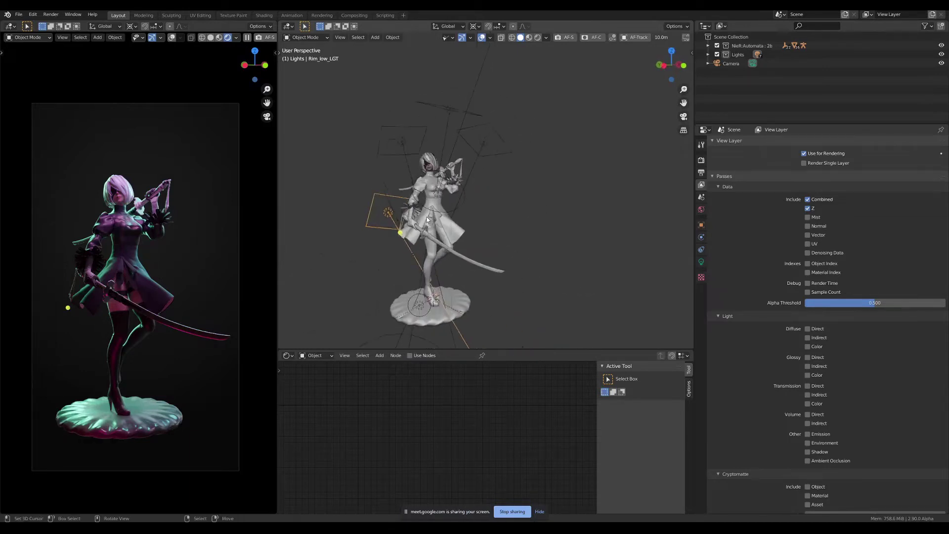
{"action": "scroll", "coordinate": [443, 223], "scroll_direction": "up", "scroll_amount": 2}
{"action": "mouse_move", "coordinate": [443, 226]}
{"action": "middle_mouse_down"}
{"action": "mouse_move", "coordinate": [412, 218]}
{"action": "mouse_move", "coordinate": [443, 222]}
{"action": "middle_mouse_up"}
{"action": "scroll", "coordinate": [443, 221], "scroll_direction": "up", "scroll_amount": 1}
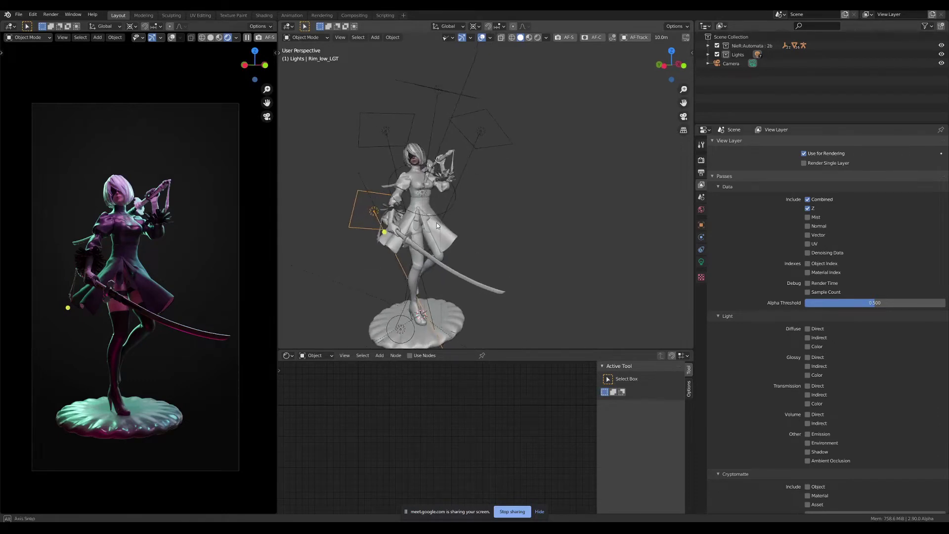
{"action": "scroll", "coordinate": [437, 245], "scroll_direction": "up", "scroll_amount": 1}
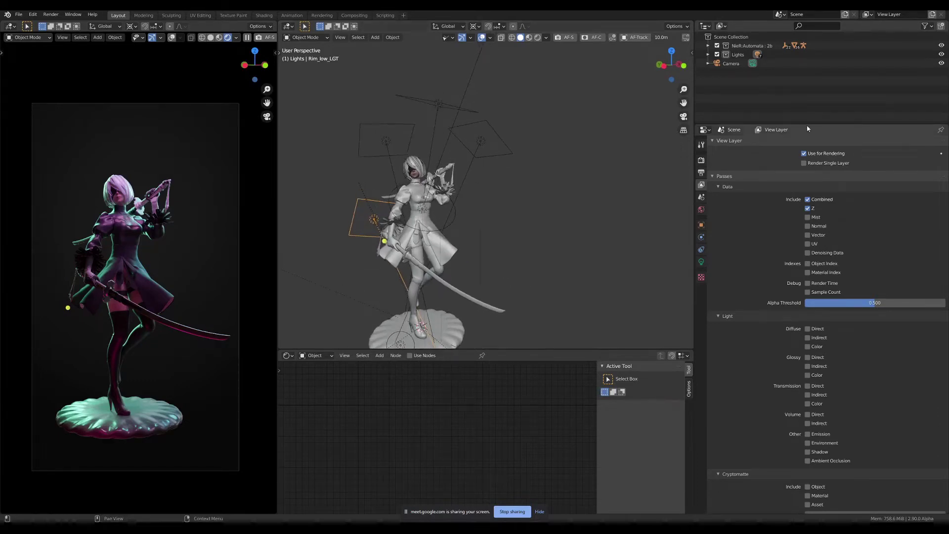
- Expand the Lights collection, enlarge the Outliner and add a new collection inside Lights
{"action": "left_click", "coordinate": [708, 54]}
{"action": "left_click_drag", "start_coordinate": [732, 124], "coordinate": [732, 225]}
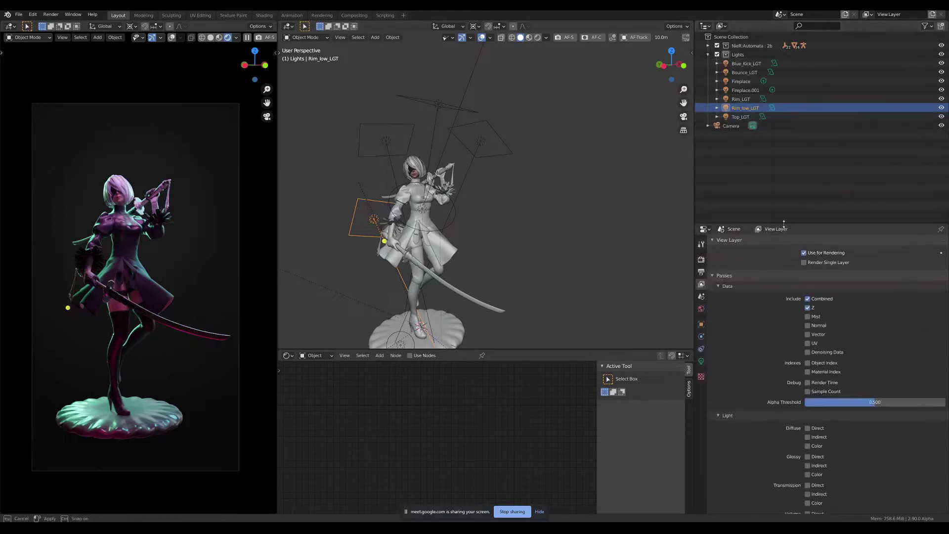
{"action": "left_click", "coordinate": [738, 54]}
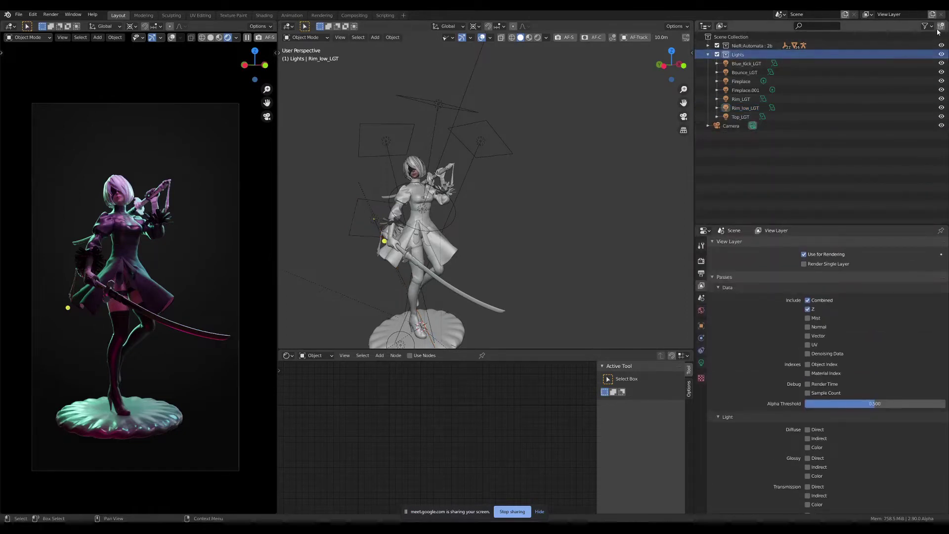
{"action": "left_click", "coordinate": [941, 26]}
{"action": "double_click", "coordinate": [756, 64]}
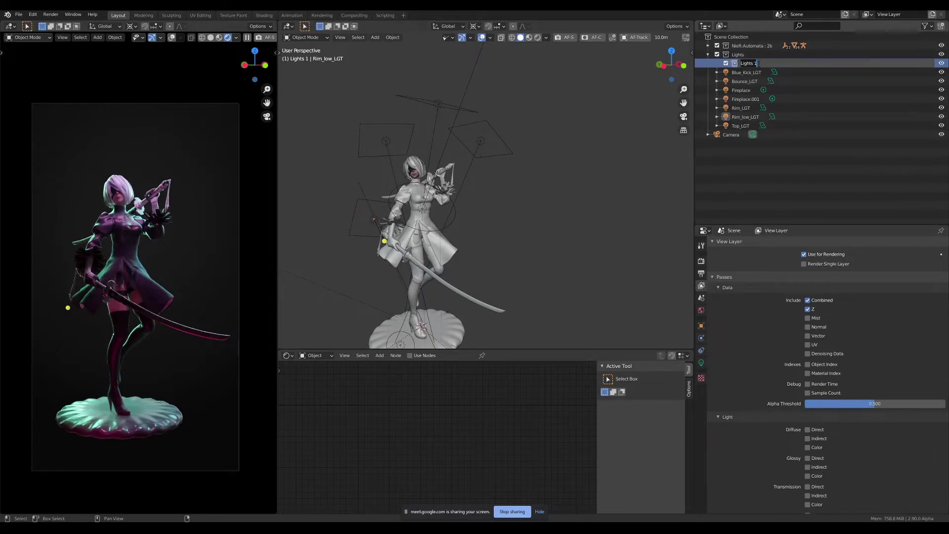
{"action": "key", "text": "Return"}
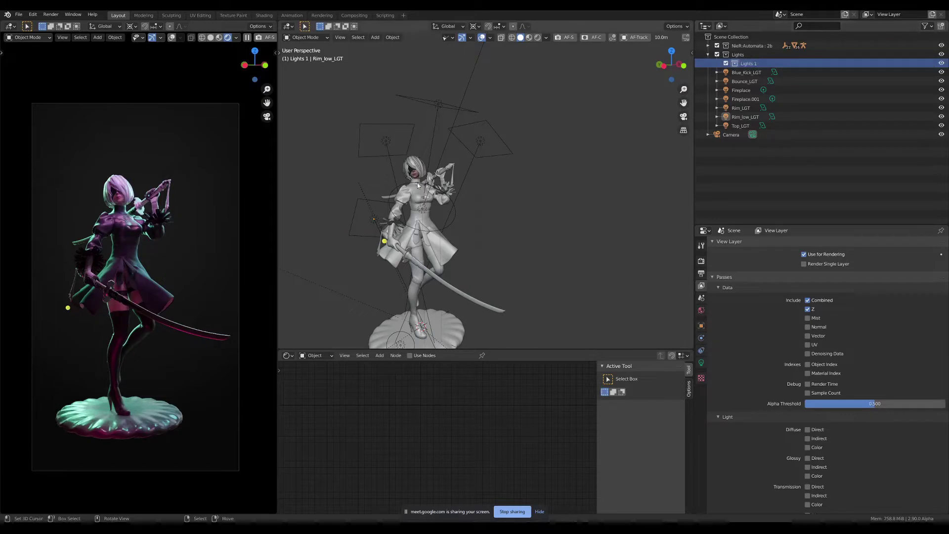
- Move Blue_Kick_LGT into the new collection and name the collection Blue_Kick_LGT
{"action": "left_click", "coordinate": [747, 73]}
{"action": "left_click_drag", "start_coordinate": [746, 73], "coordinate": [747, 63]}
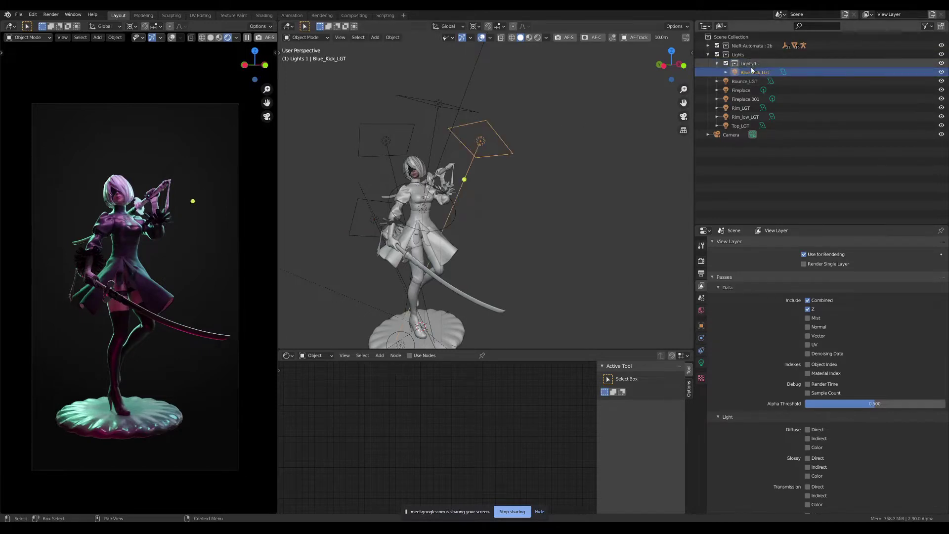
{"action": "double_click", "coordinate": [754, 72]}
{"action": "key", "text": "ctrl+c"}
{"action": "double_click", "coordinate": [749, 64]}
{"action": "key", "text": "ctrl+v"}
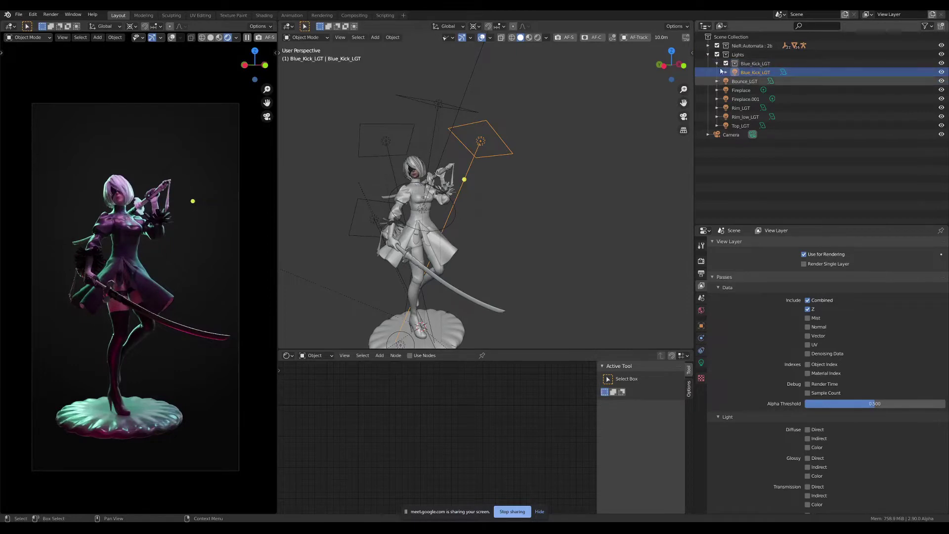
- Add a second collection under Lights holding Bounce_LGT, named Bounce_LGT
{"action": "left_click", "coordinate": [738, 55]}
{"action": "left_click", "coordinate": [942, 28]}
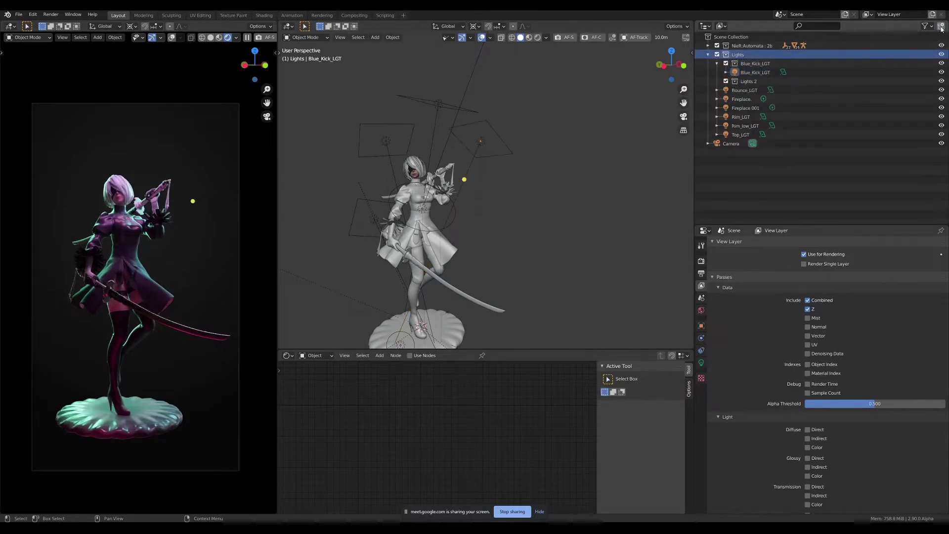
{"action": "left_click", "coordinate": [755, 81]}
{"action": "left_click", "coordinate": [746, 91]}
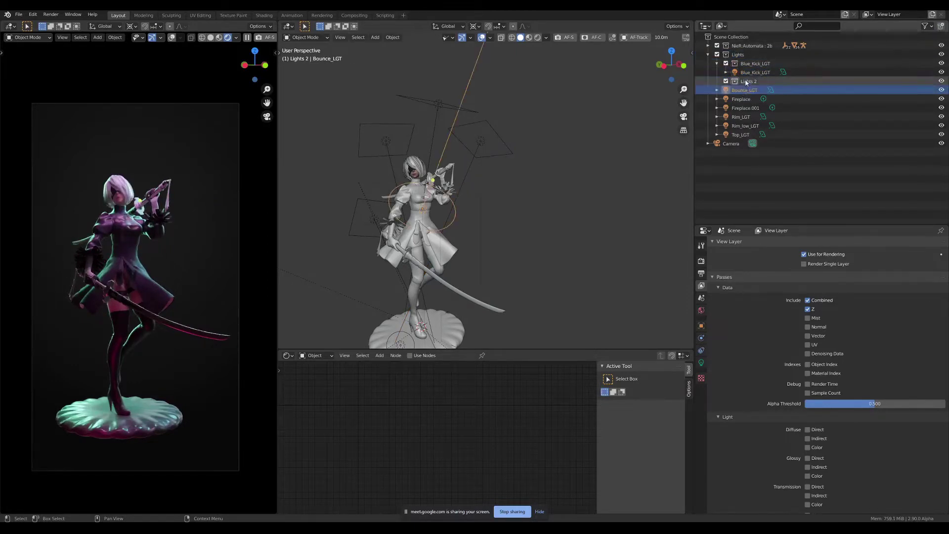
{"action": "left_click_drag", "start_coordinate": [745, 92], "coordinate": [750, 82]}
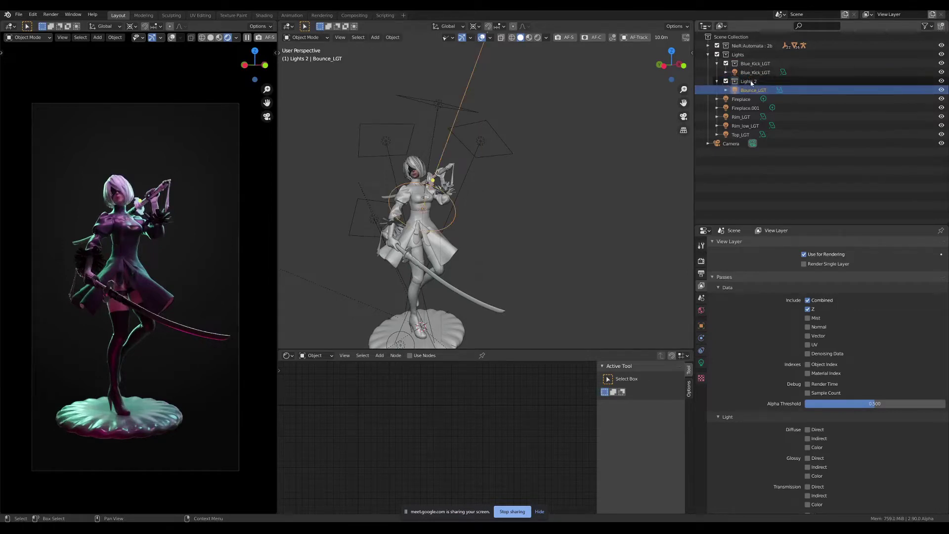
{"action": "double_click", "coordinate": [752, 90]}
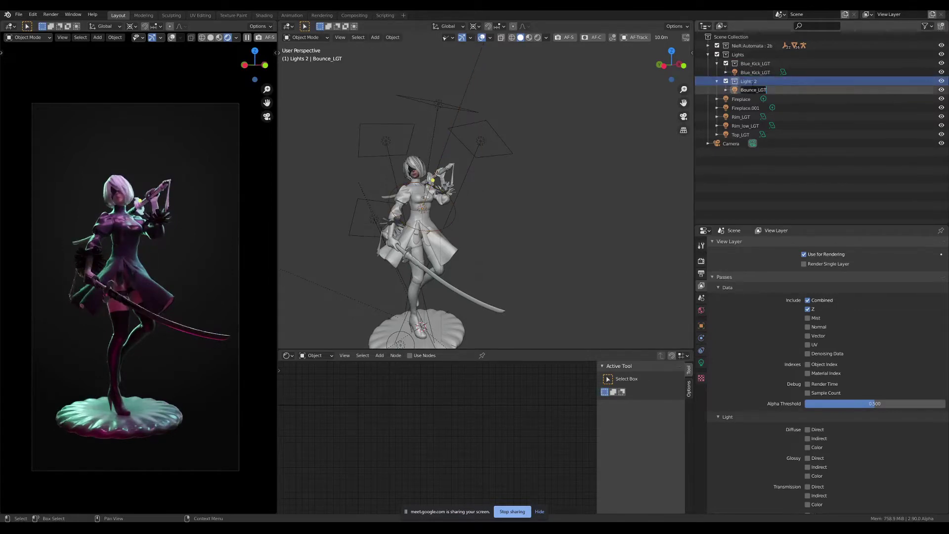
{"action": "double_click", "coordinate": [752, 83]}
{"action": "type", "text": "Bounce_LGT"}
{"action": "key", "text": "Return"}
- Add a third collection under Lights and move the Fireplace light into it
{"action": "left_click", "coordinate": [741, 99]}
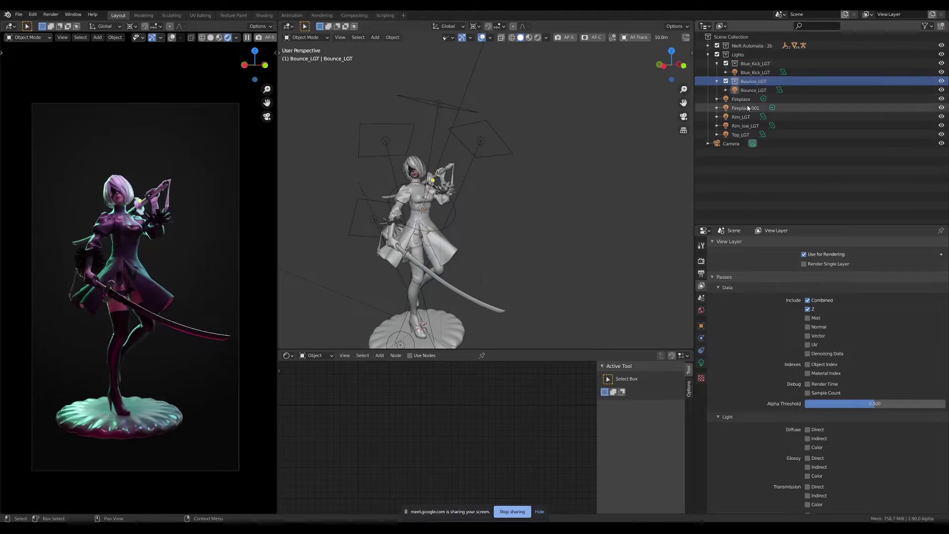
{"action": "left_click", "coordinate": [738, 55]}
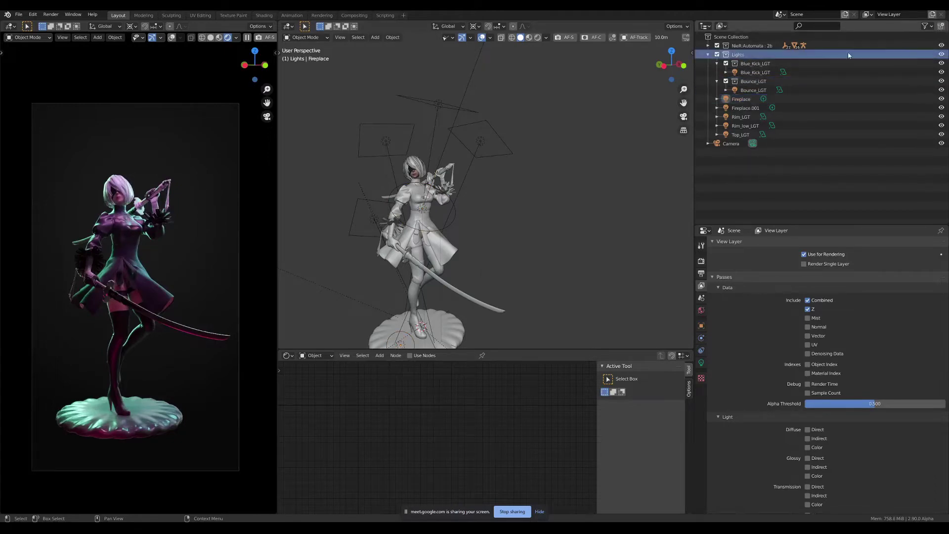
{"action": "left_click", "coordinate": [942, 26]}
{"action": "left_click", "coordinate": [741, 108]}
{"action": "left_click_drag", "start_coordinate": [741, 107], "coordinate": [749, 99]}
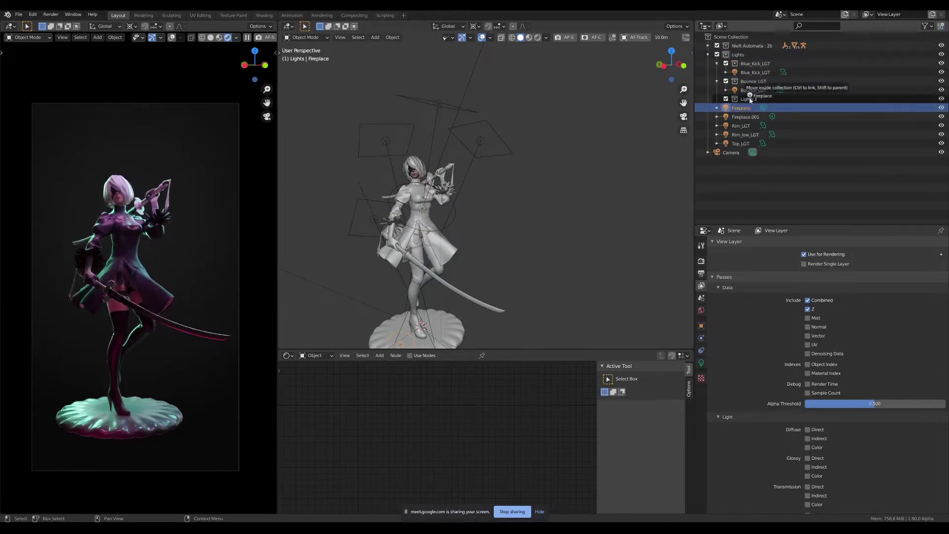
{"action": "middle_click_drag", "start_coordinate": [437, 239], "coordinate": [472, 246]}
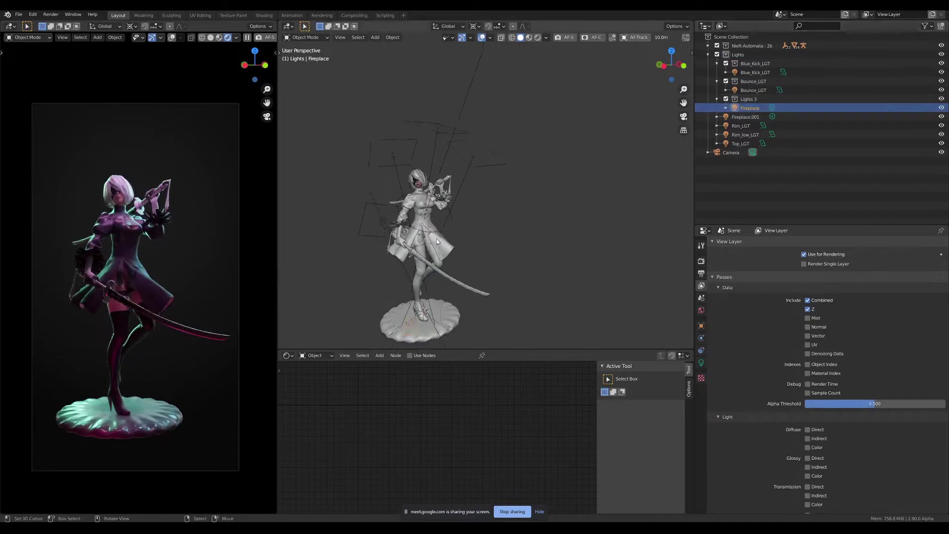
- Rename the Fireplace light and its collection to Magenta_LGT
{"action": "double_click", "coordinate": [748, 108]}
{"action": "type", "text": "Magenta_LG"}
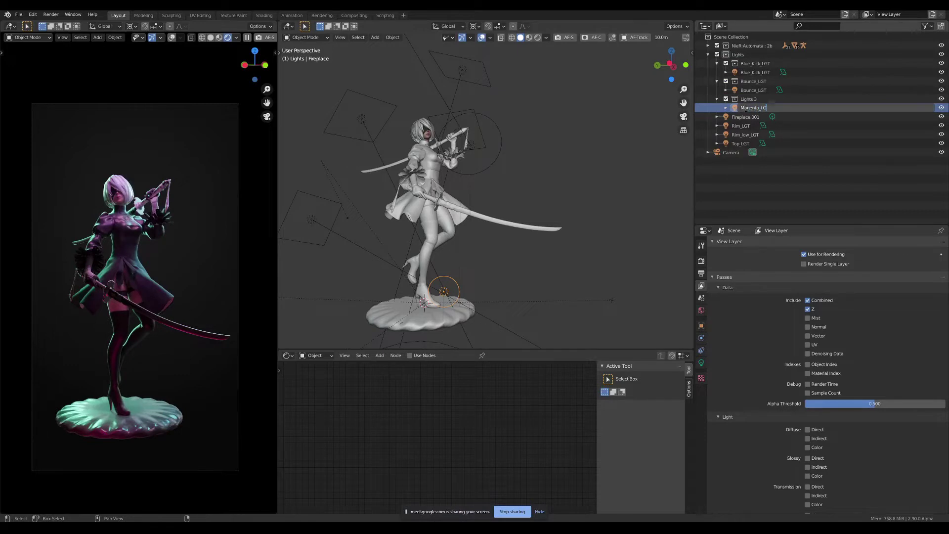
{"action": "type", "text": "T"}
{"action": "key", "text": "Return"}
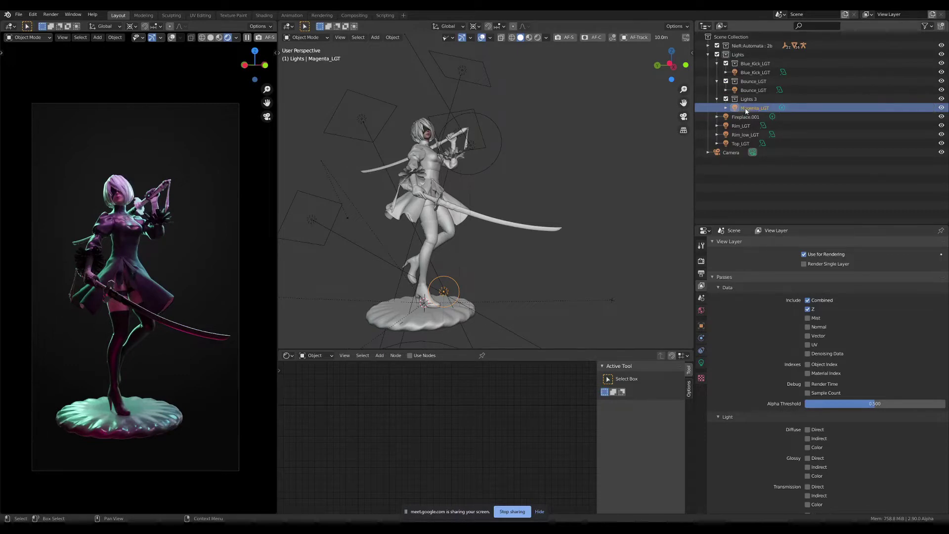
{"action": "double_click", "coordinate": [752, 107]}
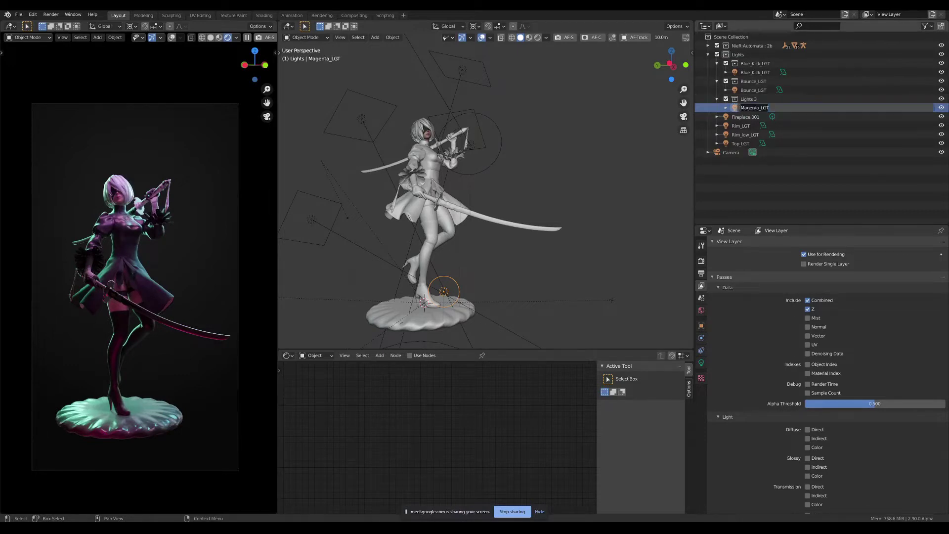
{"action": "double_click", "coordinate": [748, 99]}
{"action": "key", "text": "Return"}
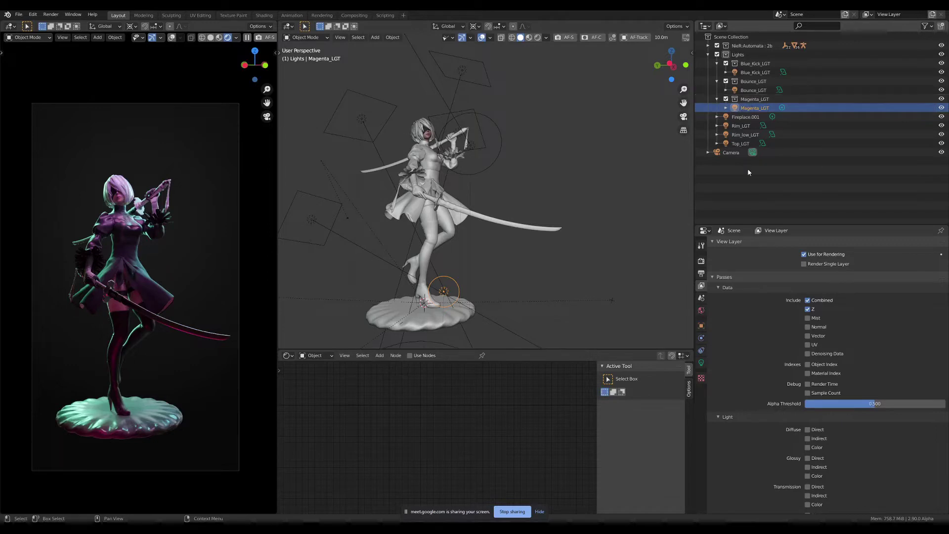
- Collapse the Magenta_LGT, Blue_Kick_LGT and Bounce_LGT collections
{"action": "left_click", "coordinate": [717, 99]}
{"action": "left_click", "coordinate": [738, 54]}
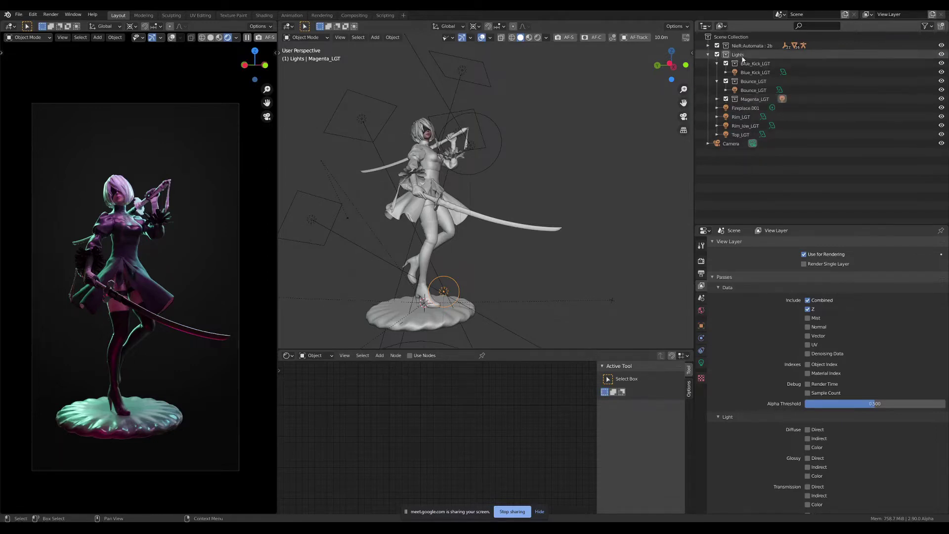
{"action": "left_click", "coordinate": [718, 63]}
{"action": "left_click", "coordinate": [717, 73]}
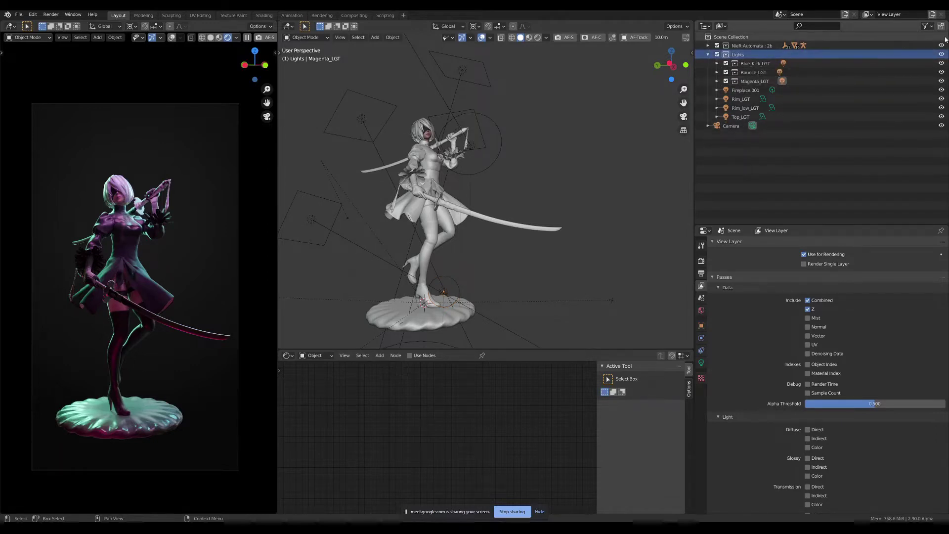
- Add a fourth collection and rename the Fireplace.001 light to Bottom_LGT
{"action": "left_click", "coordinate": [941, 26]}
{"action": "left_click", "coordinate": [744, 101]}
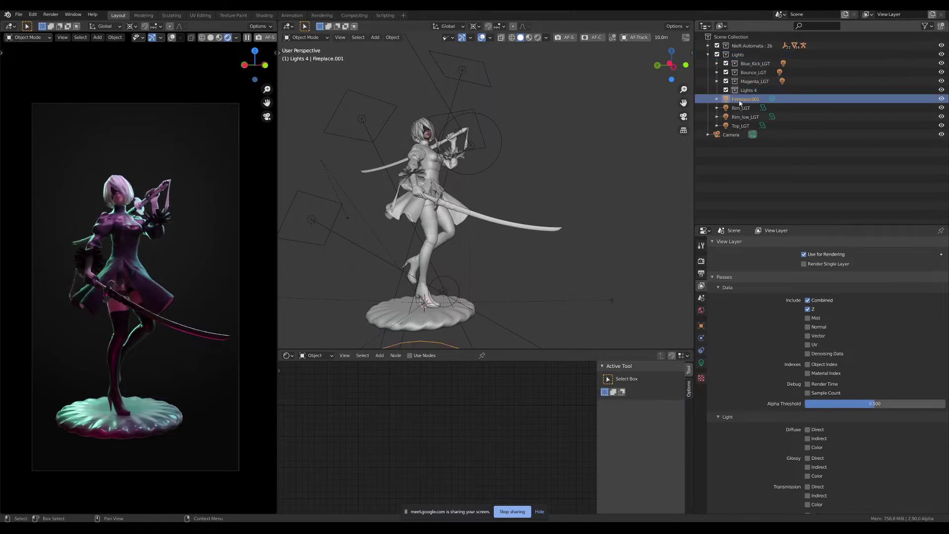
{"action": "scroll", "coordinate": [518, 220], "scroll_direction": "down", "scroll_amount": 3}
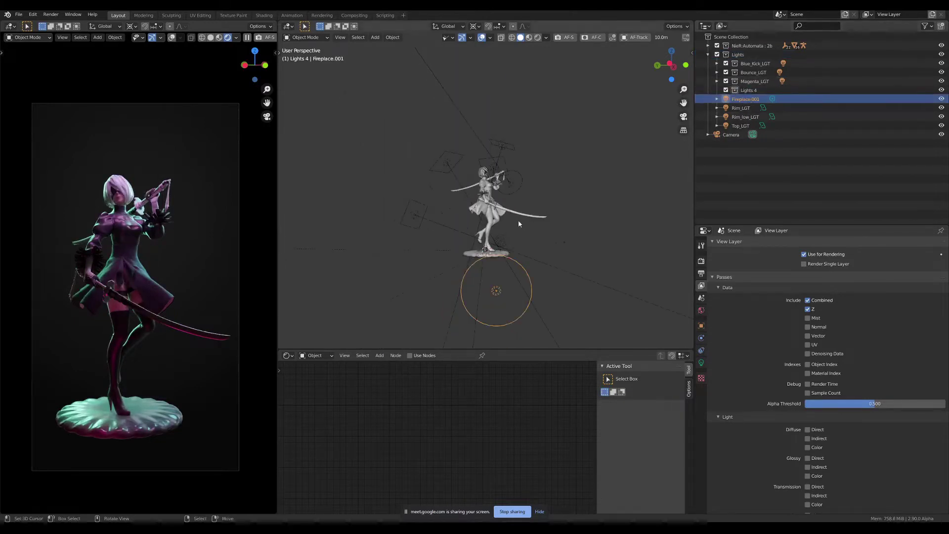
{"action": "double_click", "coordinate": [742, 100]}
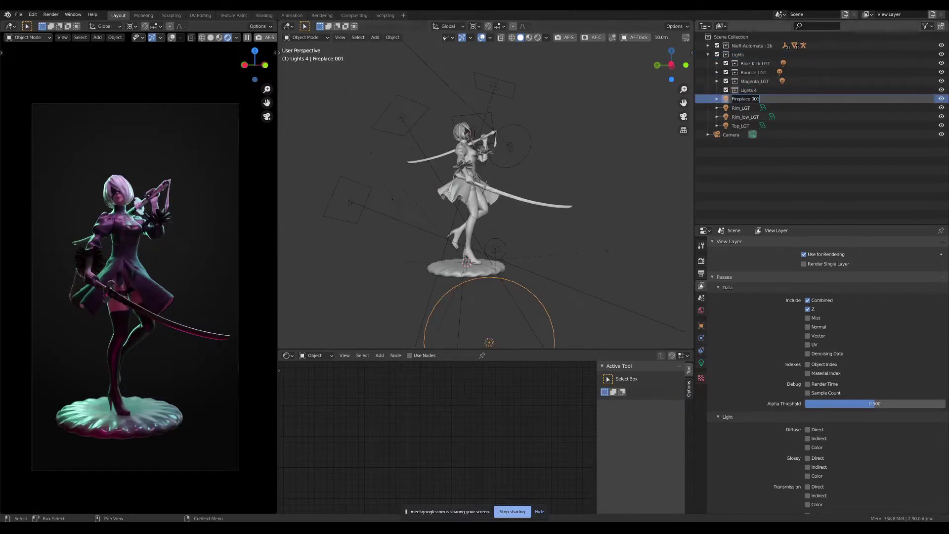
{"action": "type", "text": "Bottom_LG"}
{"action": "type", "text": "T"}
{"action": "key", "text": "Return"}
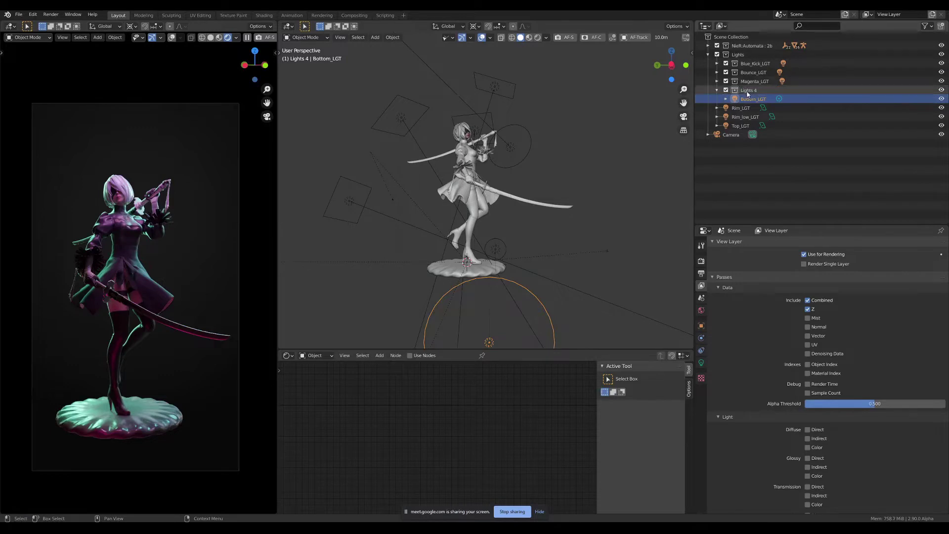
- Move Bottom_LGT into the fourth collection, name it Bottom_LGT, and collapse it
{"action": "left_click_drag", "start_coordinate": [743, 99], "coordinate": [749, 91]}
{"action": "left_click", "coordinate": [750, 100]}
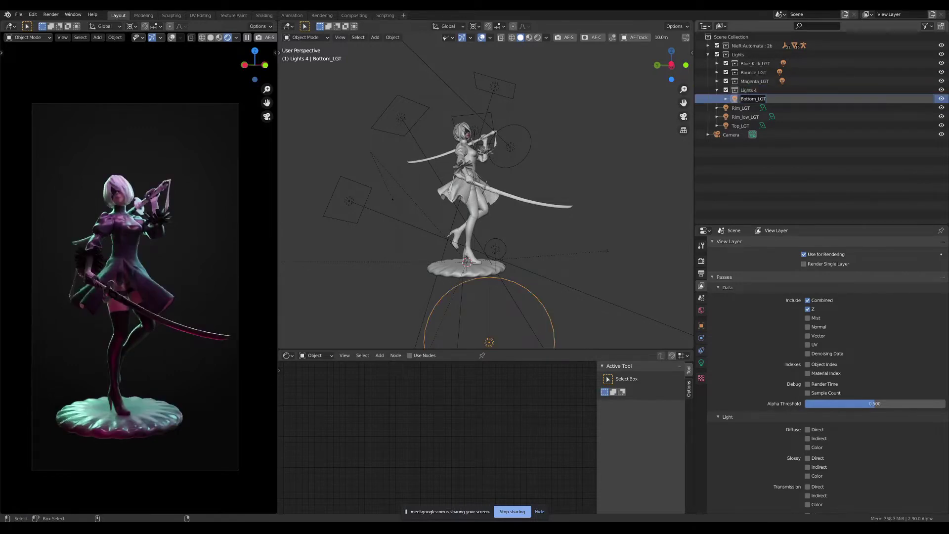
{"action": "key", "text": "Return"}
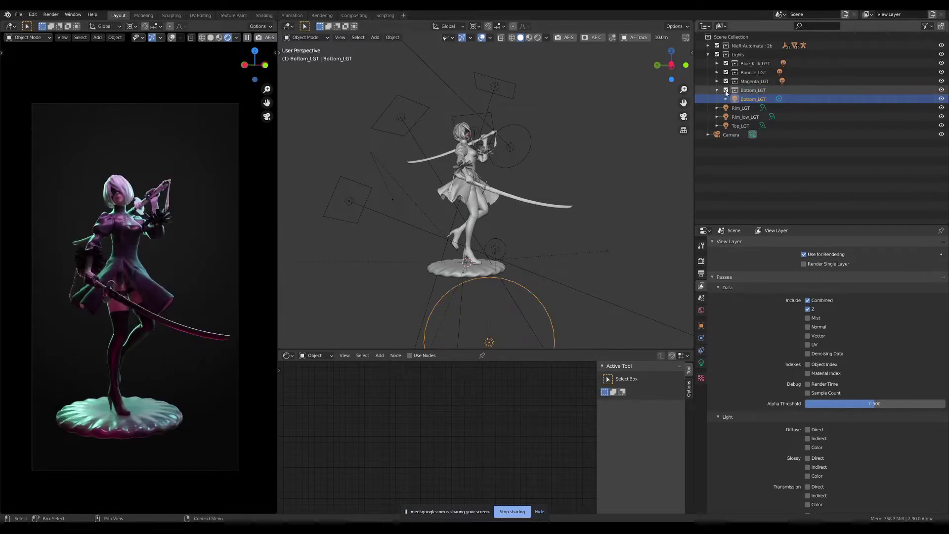
{"action": "left_click", "coordinate": [717, 90]}
- Add three more collections holding Rim_LGT, Rim_low_LGT and Top_LGT
{"action": "left_click", "coordinate": [941, 26]}
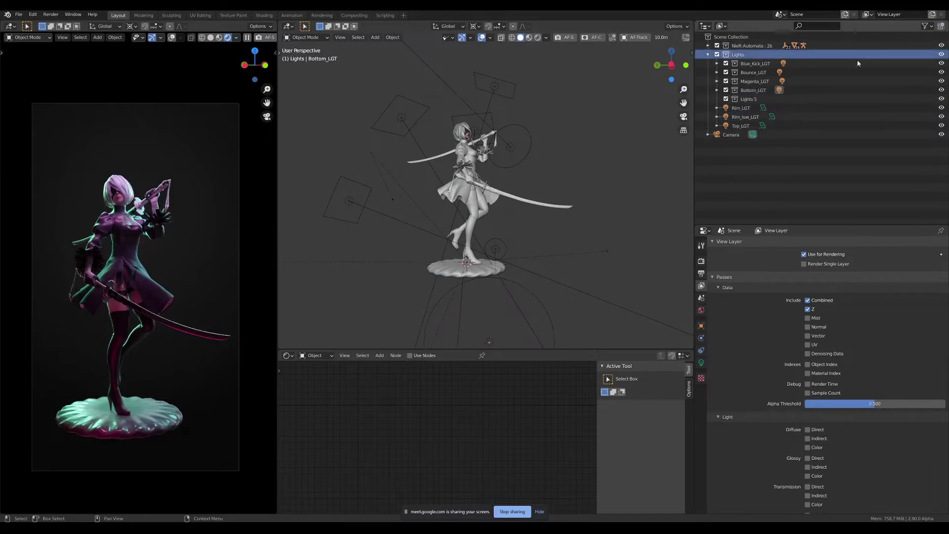
{"action": "left_click_drag", "start_coordinate": [742, 107], "coordinate": [755, 100]}
{"action": "left_click", "coordinate": [859, 54]}
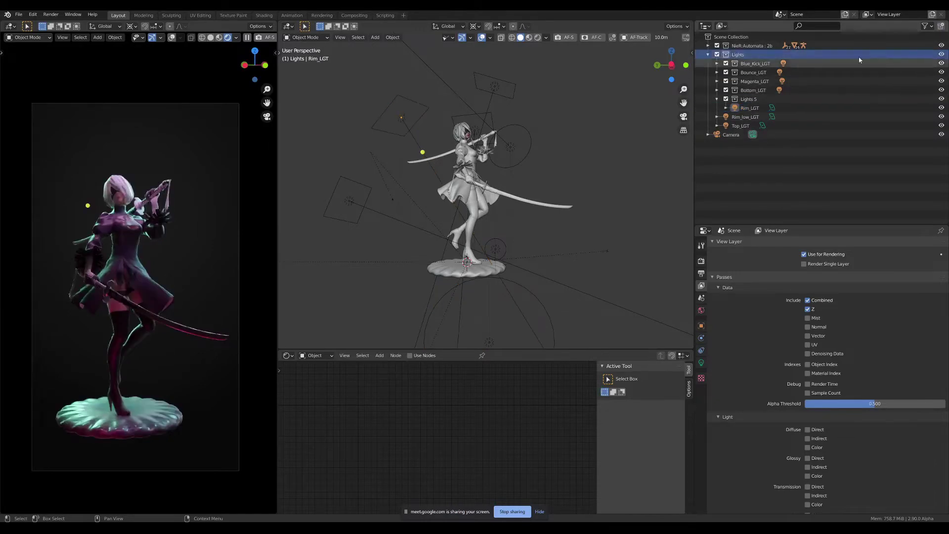
{"action": "left_click", "coordinate": [941, 26]}
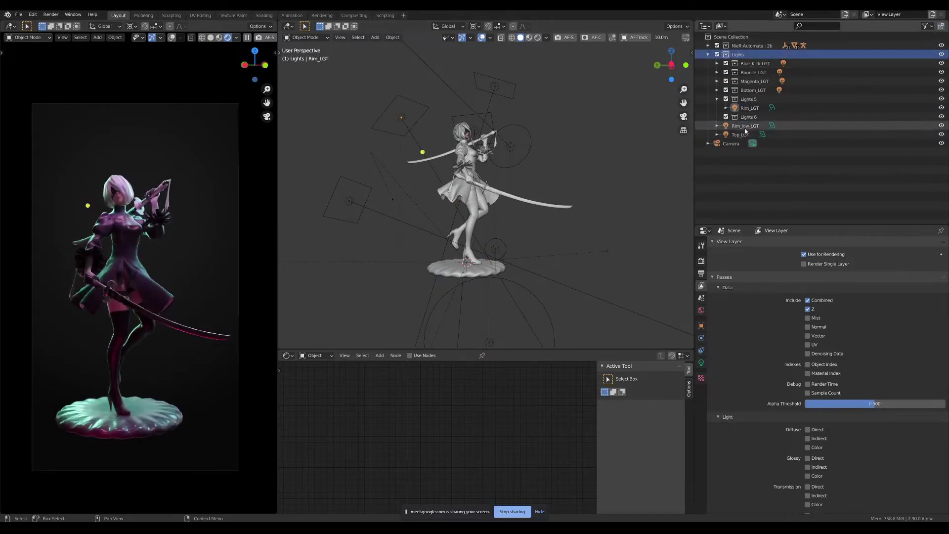
{"action": "left_click", "coordinate": [745, 126]}
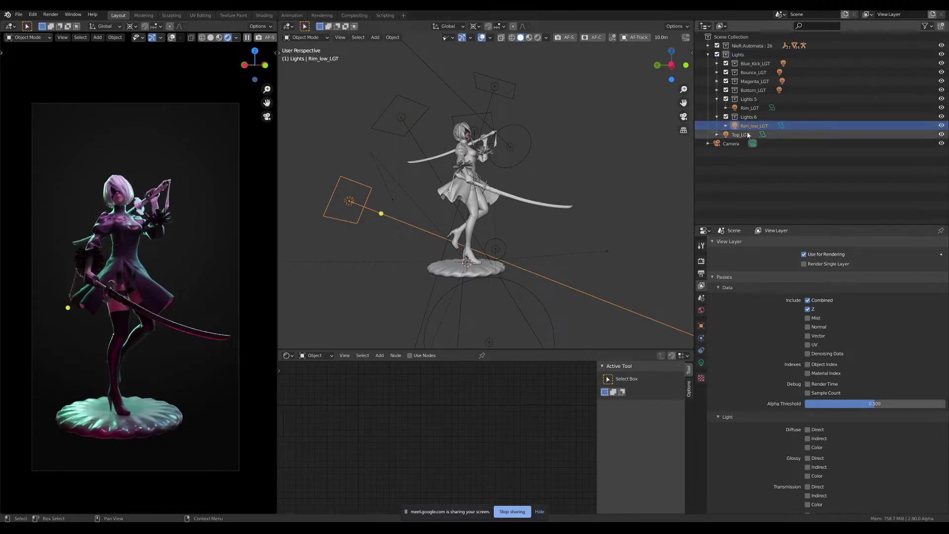
{"action": "mouse_move", "coordinate": [736, 130]}
{"action": "left_mouse_down"}
{"action": "mouse_move", "coordinate": [749, 118]}
{"action": "mouse_move", "coordinate": [749, 135]}
{"action": "left_mouse_up"}
{"action": "left_click", "coordinate": [789, 55]}
{"action": "left_click", "coordinate": [741, 143]}
- Rename the last three collections Top_LGT, Rim_low_LGT and Rim_LGT, then collapse them
{"action": "double_click", "coordinate": [745, 143]}
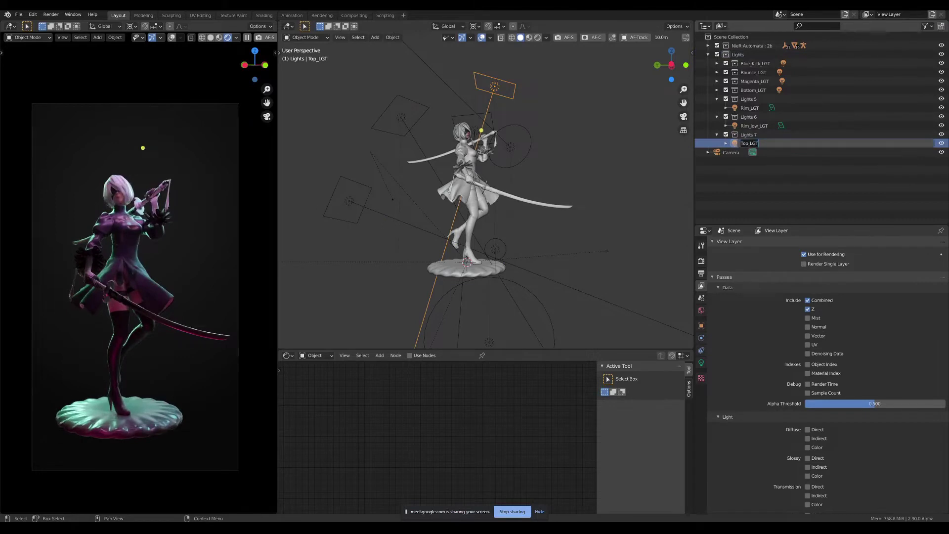
{"action": "double_click", "coordinate": [749, 134]}
{"action": "type", "text": "Top_LGT"}
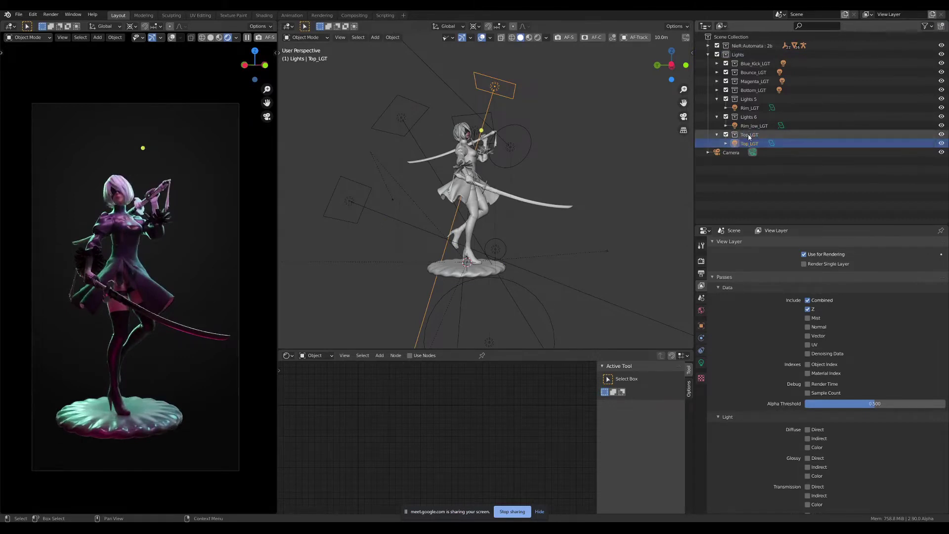
{"action": "left_click", "coordinate": [753, 126]}
{"action": "double_click", "coordinate": [754, 125]}
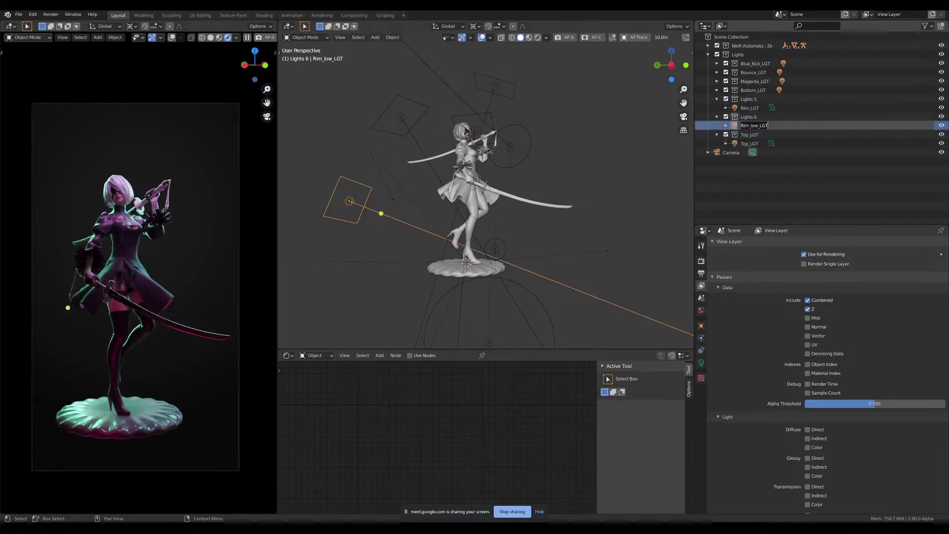
{"action": "double_click", "coordinate": [748, 117]}
{"action": "type", "text": "Rim_low_LGT"}
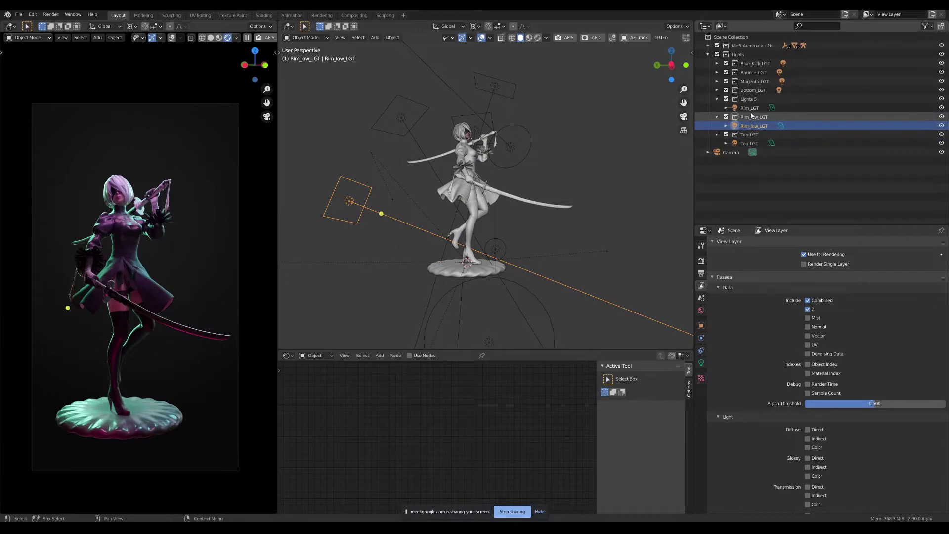
{"action": "double_click", "coordinate": [749, 108]}
{"action": "key", "text": "ctrl+c"}
{"action": "double_click", "coordinate": [749, 99]}
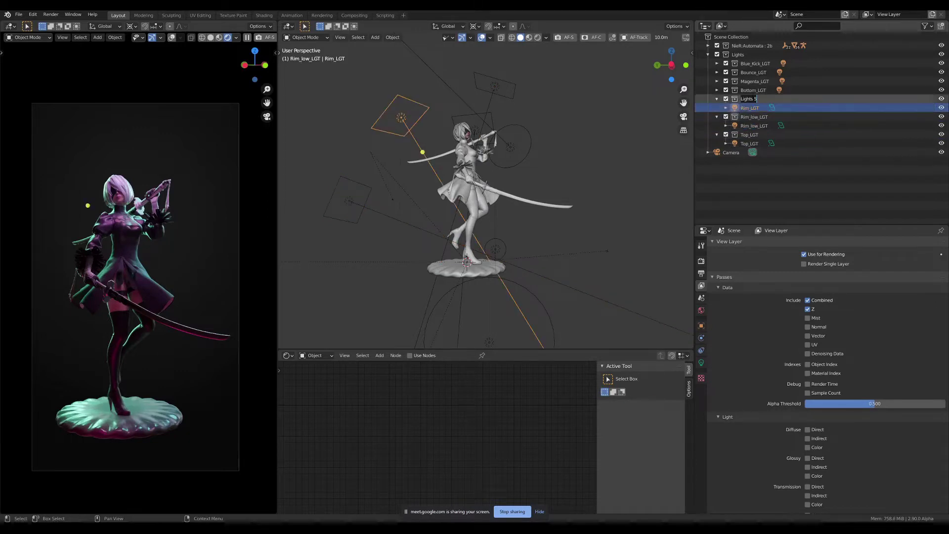
{"action": "key", "text": "ctrl+v"}
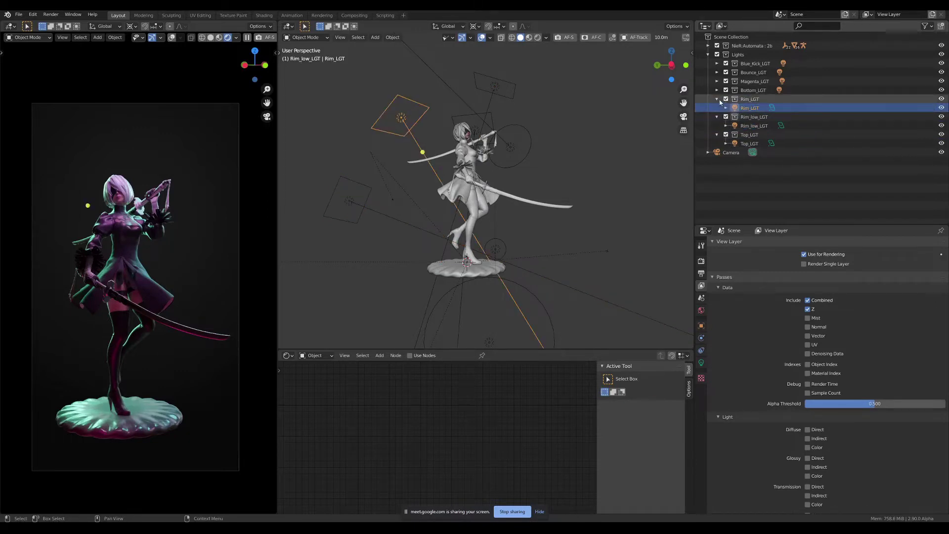
{"action": "left_click", "coordinate": [717, 98]}
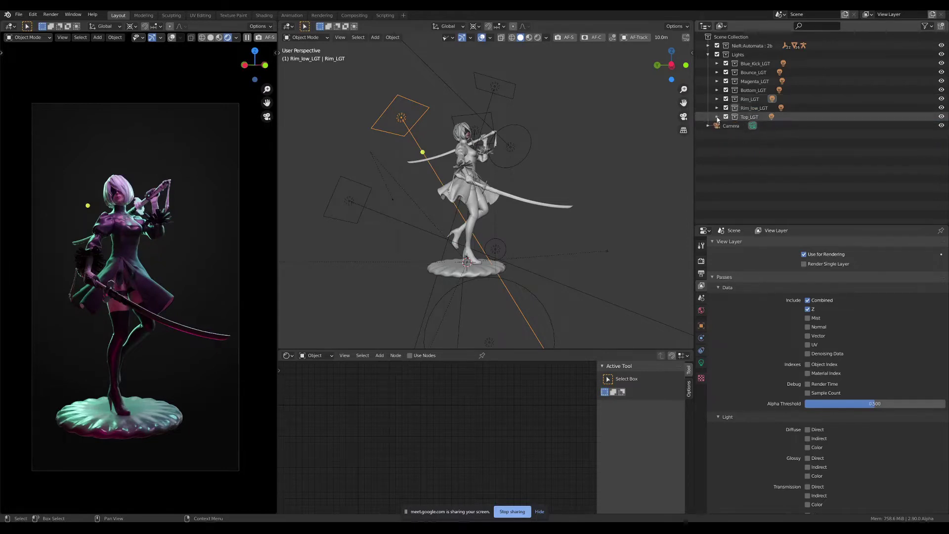
{"action": "left_click", "coordinate": [717, 117]}
- Orbit and zoom around the figure and select its upper-body object
{"action": "middle_click_drag", "start_coordinate": [517, 188], "coordinate": [495, 189]}
{"action": "scroll", "coordinate": [447, 169], "scroll_direction": "up", "scroll_amount": 2}
{"action": "scroll", "coordinate": [417, 126], "scroll_direction": "up", "scroll_amount": 3}
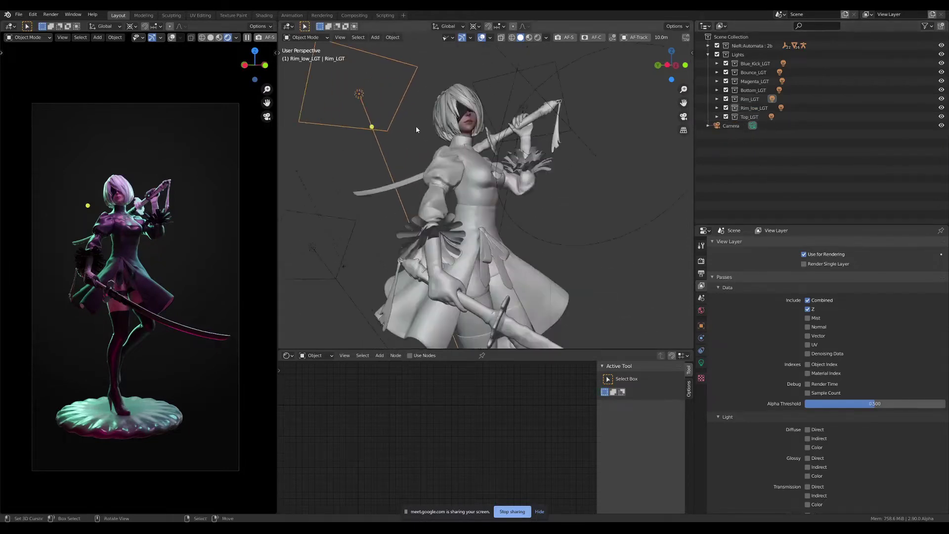
{"action": "scroll", "coordinate": [485, 121], "scroll_direction": "up", "scroll_amount": 5}
{"action": "left_click", "coordinate": [485, 129]}
{"action": "scroll", "coordinate": [485, 130], "scroll_direction": "up", "scroll_amount": 2}
{"action": "scroll", "coordinate": [478, 150], "scroll_direction": "up", "scroll_amount": 1}
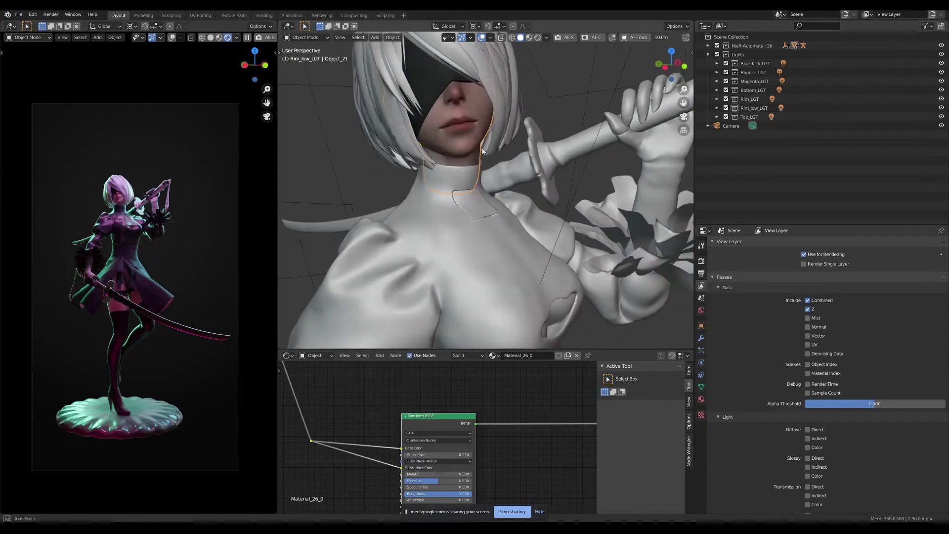
{"action": "scroll", "coordinate": [521, 423], "scroll_direction": "down", "scroll_amount": 1}
{"action": "scroll", "coordinate": [520, 423], "scroll_direction": "down", "scroll_amount": 1}
{"action": "scroll", "coordinate": [782, 297], "scroll_direction": "down", "scroll_amount": 3}
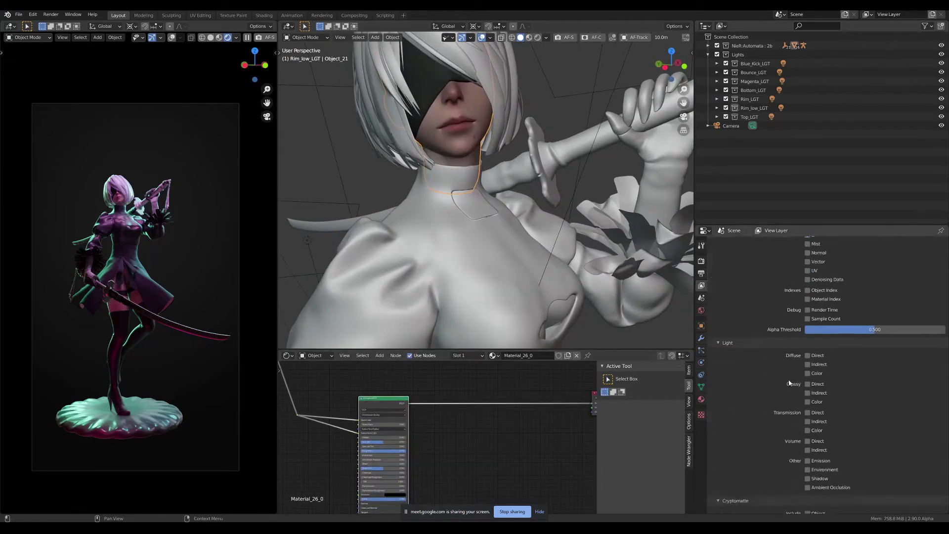
{"action": "scroll", "coordinate": [783, 272], "scroll_direction": "up", "scroll_amount": 1}
{"action": "scroll", "coordinate": [782, 244], "scroll_direction": "up", "scroll_amount": 2}
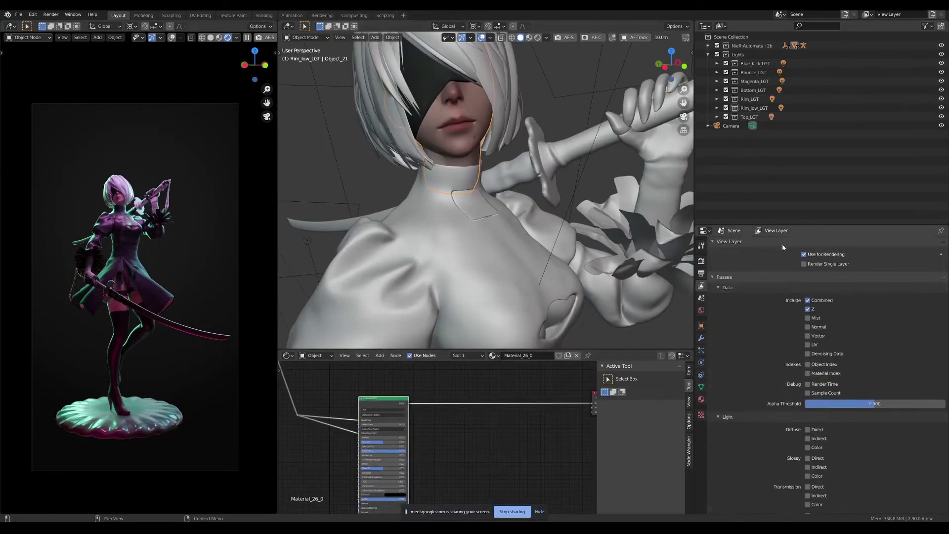
- Select the Lights collection and rename the view layer to Full
{"action": "left_click", "coordinate": [739, 54]}
{"action": "scroll", "coordinate": [450, 204], "scroll_direction": "down", "scroll_amount": 2}
{"action": "scroll", "coordinate": [471, 190], "scroll_direction": "down", "scroll_amount": 2}
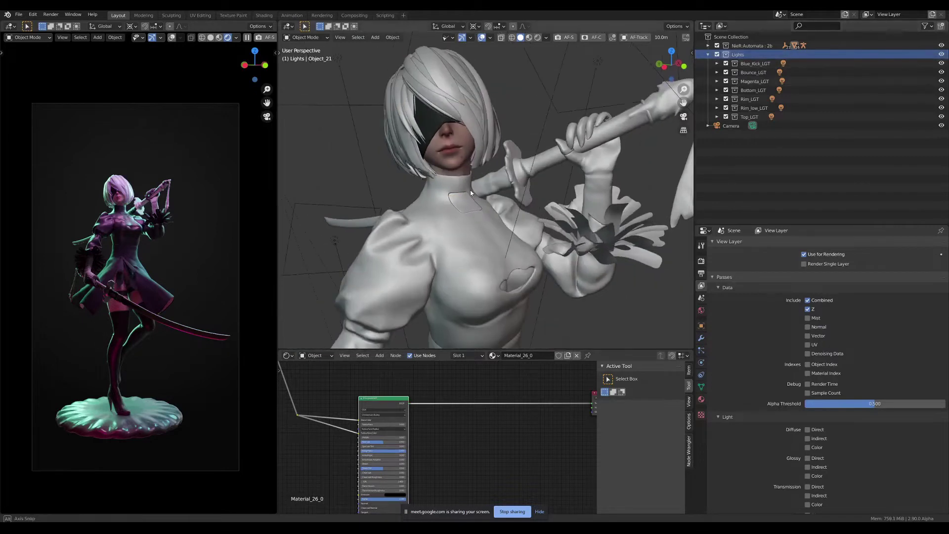
{"action": "scroll", "coordinate": [470, 190], "scroll_direction": "down", "scroll_amount": 2}
{"action": "type", "text": "Full"}
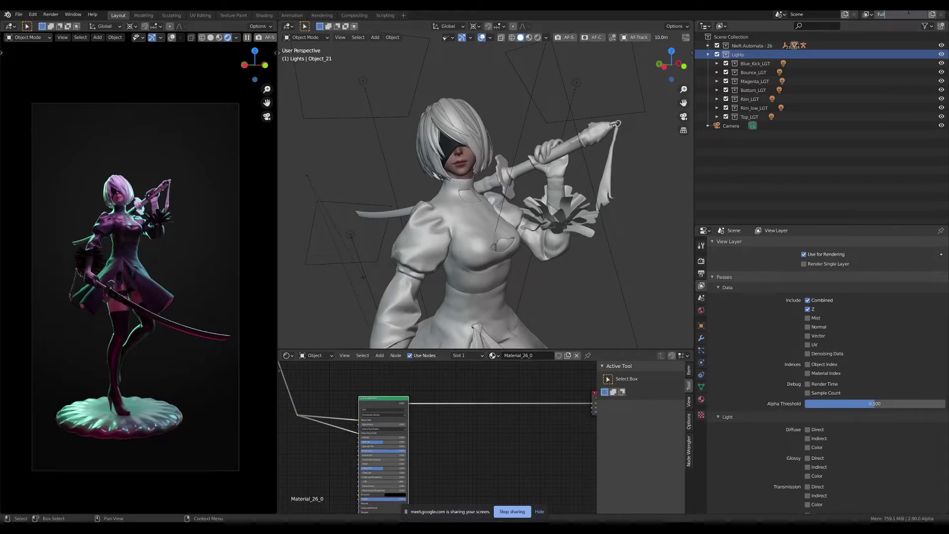
{"action": "key", "text": "Return"}
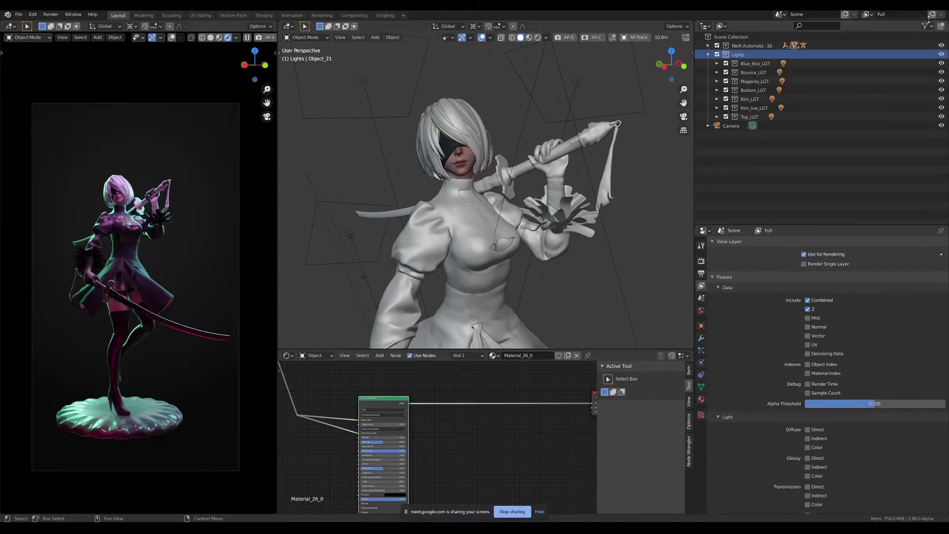
- Add a view layer copying Full's settings and start naming it Blue_Kick_LGT
{"action": "left_click", "coordinate": [931, 16]}
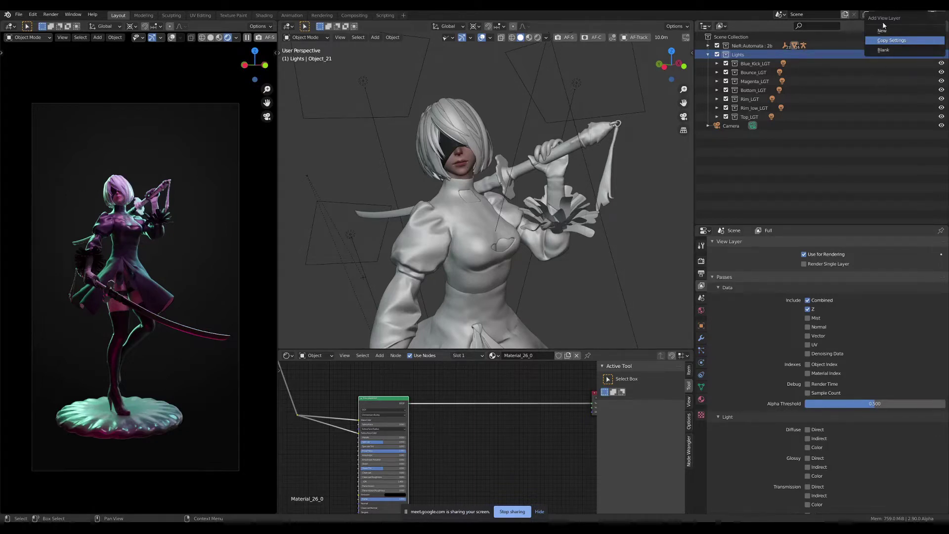
{"action": "left_click", "coordinate": [890, 40]}
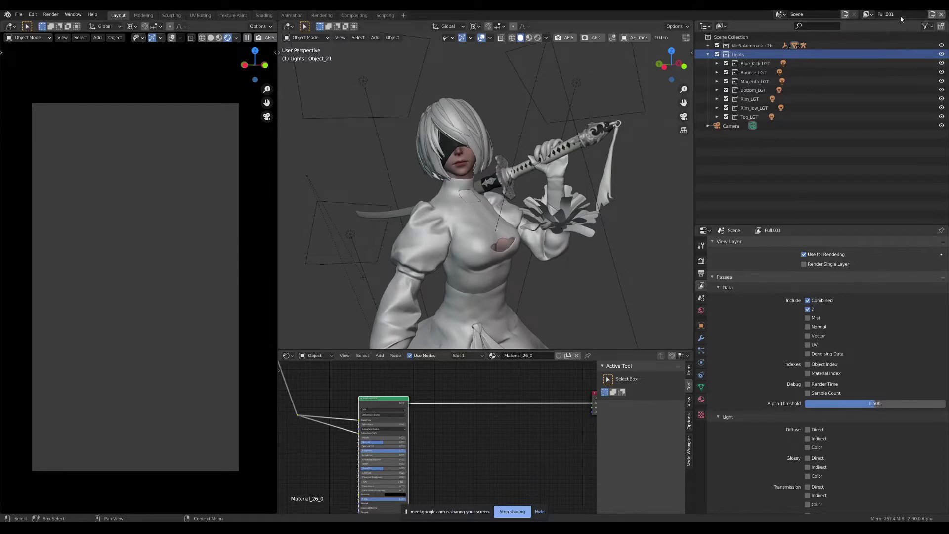
{"action": "double_click", "coordinate": [756, 63]}
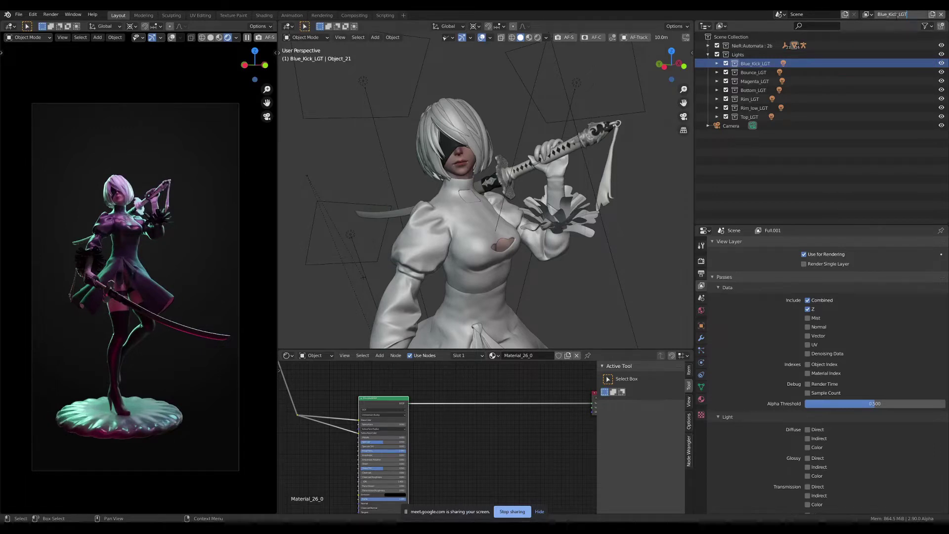
- Name the layer Blue_Kick_LGT and exclude the other light collections from it
{"action": "key", "text": "Return"}
{"action": "left_click_drag", "start_coordinate": [726, 72], "coordinate": [726, 117]}
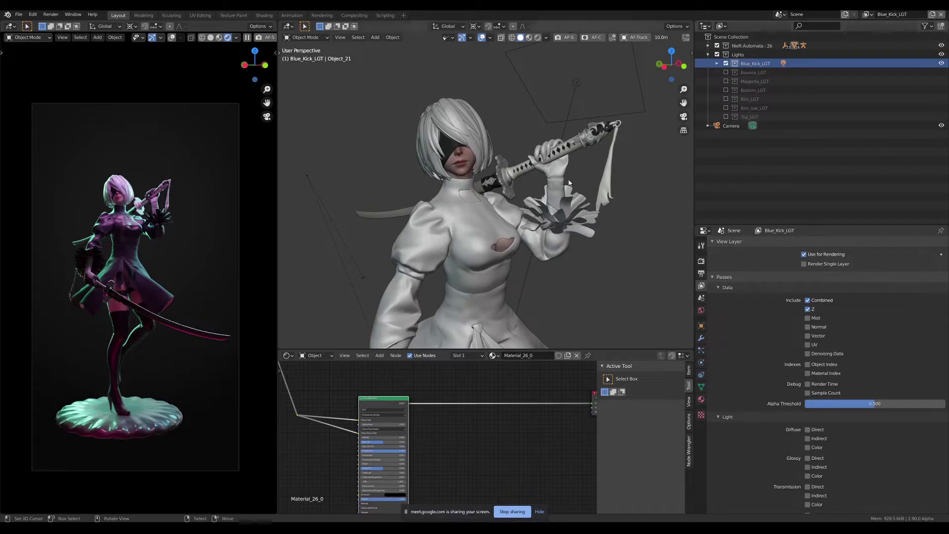
{"action": "mouse_move", "coordinate": [446, 218]}
{"action": "middle_mouse_down"}
{"action": "mouse_move", "coordinate": [428, 225]}
{"action": "mouse_move", "coordinate": [435, 233]}
{"action": "mouse_move", "coordinate": [490, 208]}
{"action": "middle_mouse_up"}
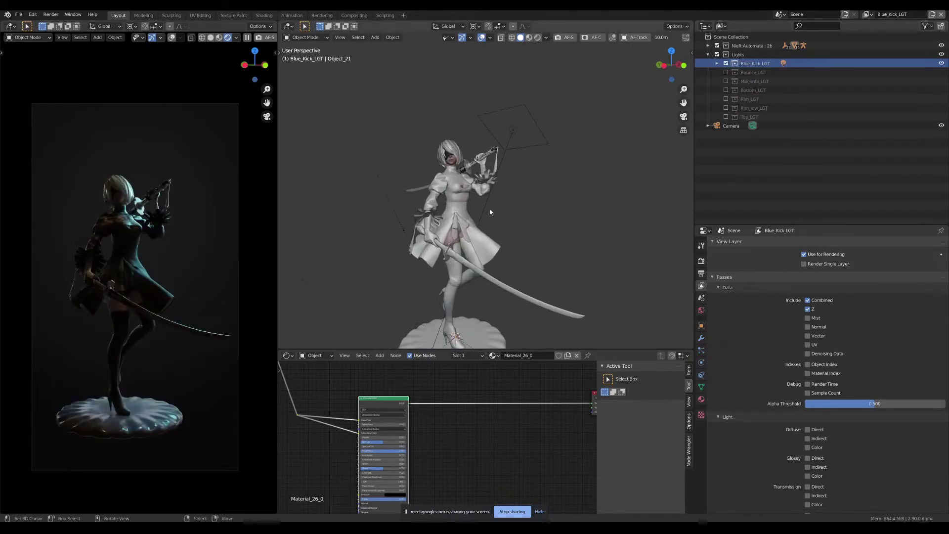
- Enable the Mist, Normal, Vector, UV and Denoising Data passes
{"action": "scroll", "coordinate": [847, 396], "scroll_direction": "down", "scroll_amount": 1}
{"action": "scroll", "coordinate": [835, 366], "scroll_direction": "down", "scroll_amount": 4}
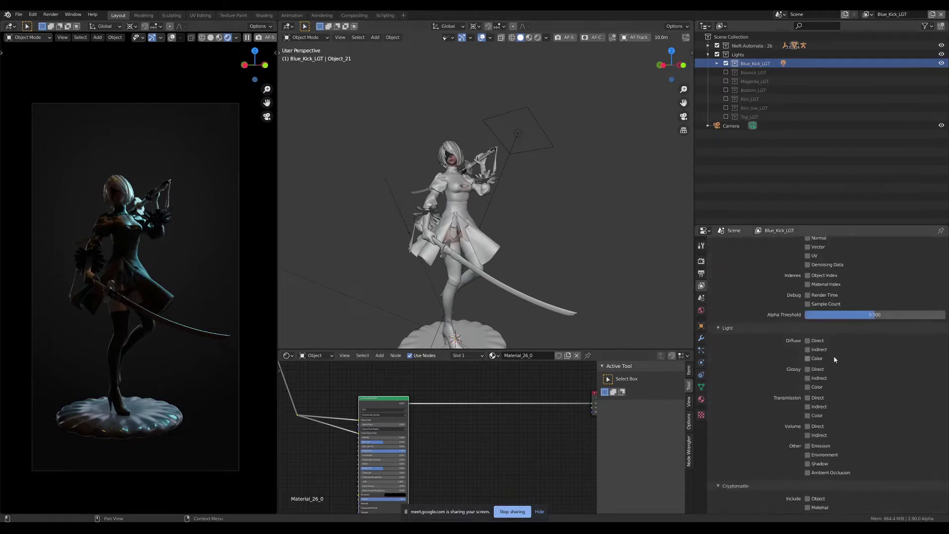
{"action": "scroll", "coordinate": [833, 355], "scroll_direction": "down", "scroll_amount": 3}
{"action": "scroll", "coordinate": [834, 364], "scroll_direction": "up", "scroll_amount": 8}
{"action": "scroll", "coordinate": [834, 364], "scroll_direction": "up", "scroll_amount": 1}
{"action": "scroll", "coordinate": [829, 372], "scroll_direction": "down", "scroll_amount": 3}
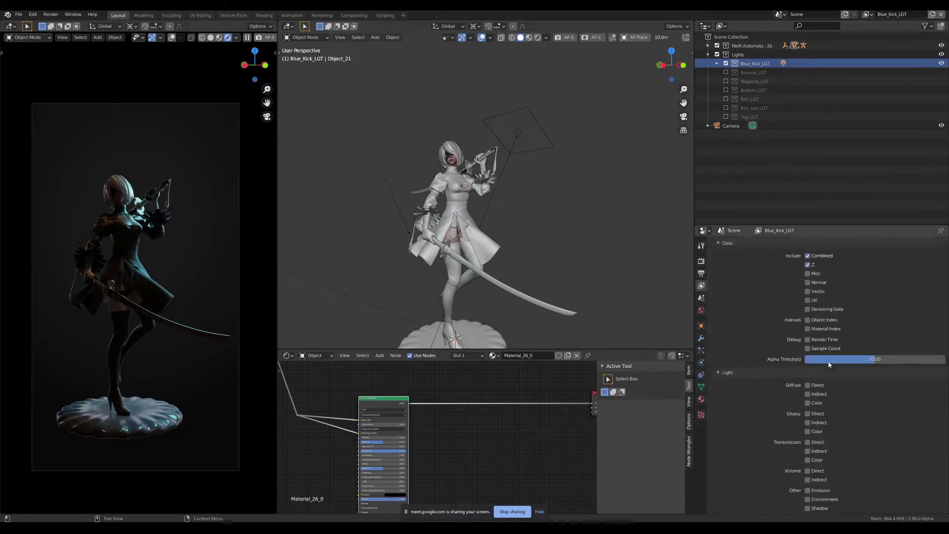
{"action": "scroll", "coordinate": [830, 366], "scroll_direction": "up", "scroll_amount": 3}
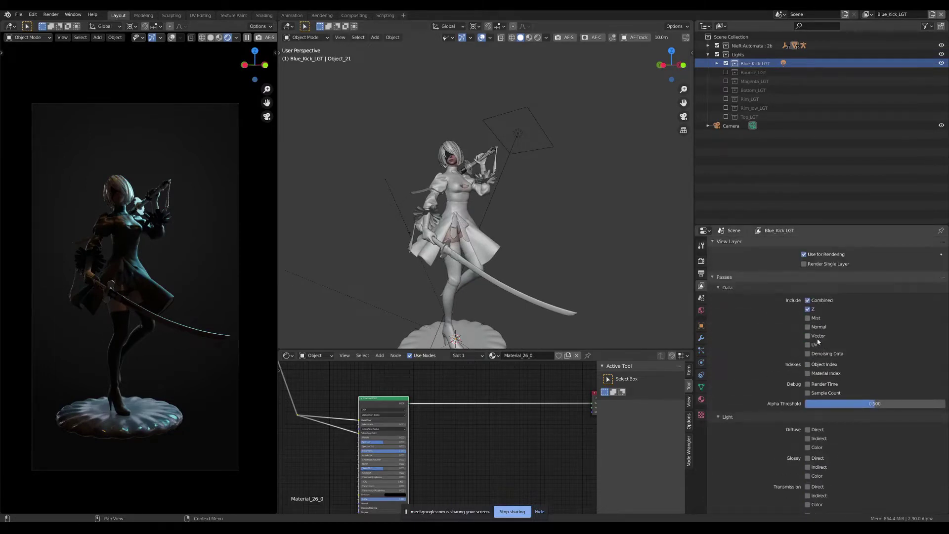
{"action": "left_click_drag", "start_coordinate": [814, 329], "coordinate": [816, 355]}
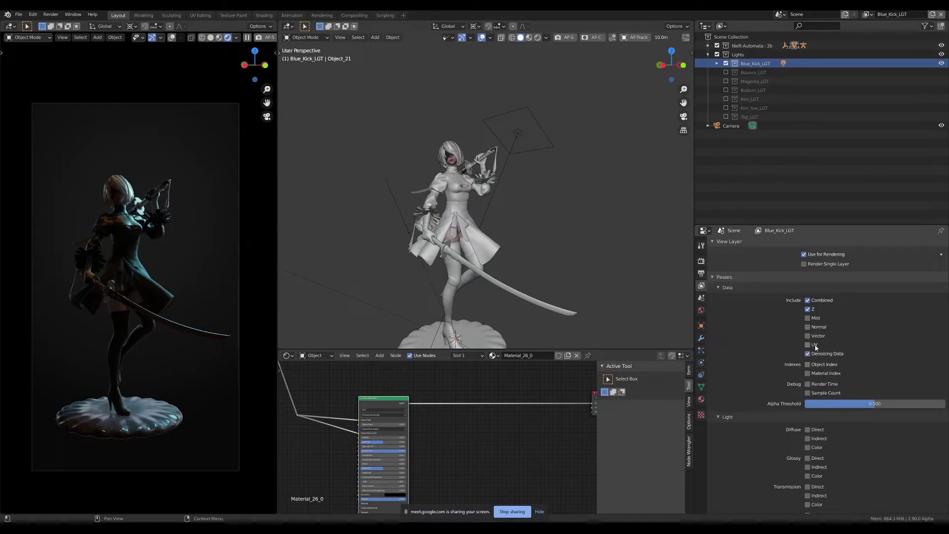
- Enable the diffuse, glossy, transmission and volume light passes, then collapse the Passes panel
{"action": "scroll", "coordinate": [821, 378], "scroll_direction": "down", "scroll_amount": 3}
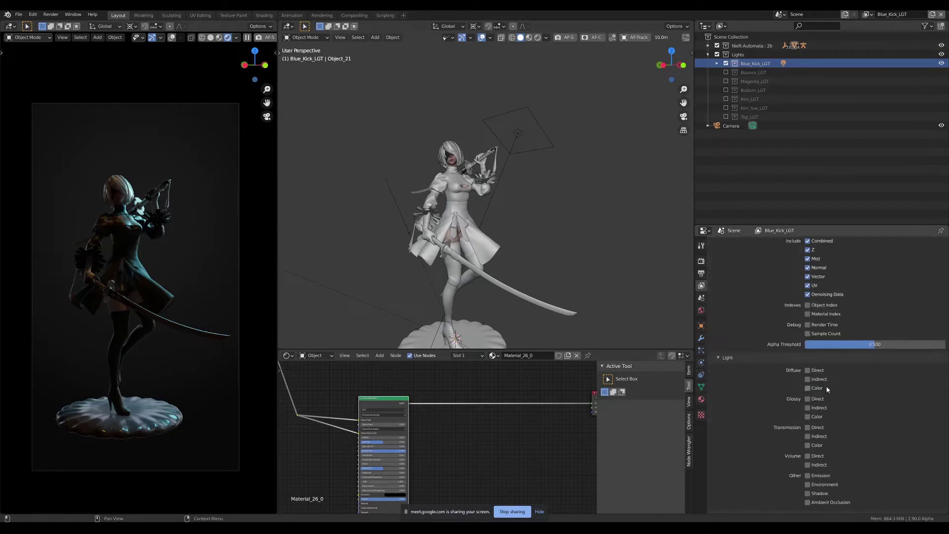
{"action": "scroll", "coordinate": [829, 488], "scroll_direction": "down", "scroll_amount": 4}
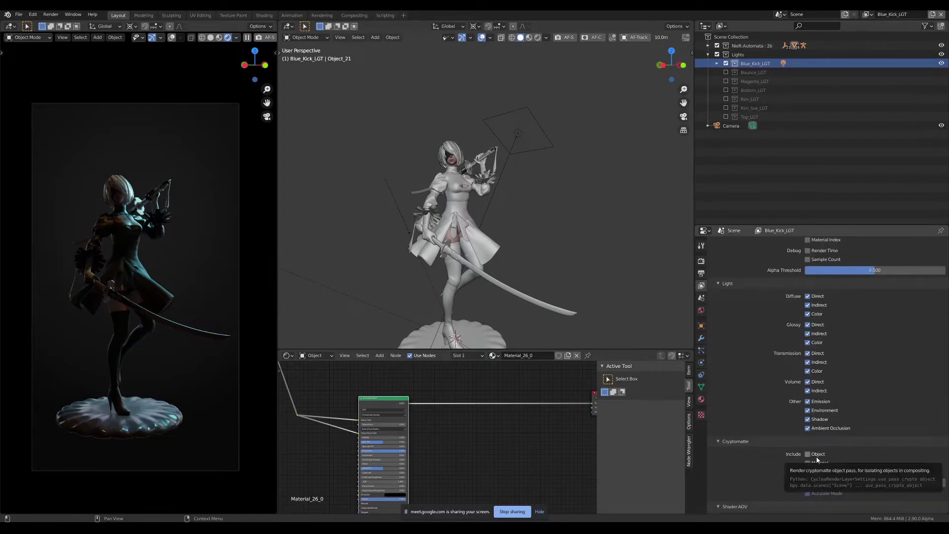
{"action": "left_click_drag", "start_coordinate": [821, 430], "coordinate": [821, 416]}
{"action": "scroll", "coordinate": [823, 401], "scroll_direction": "up", "scroll_amount": 5}
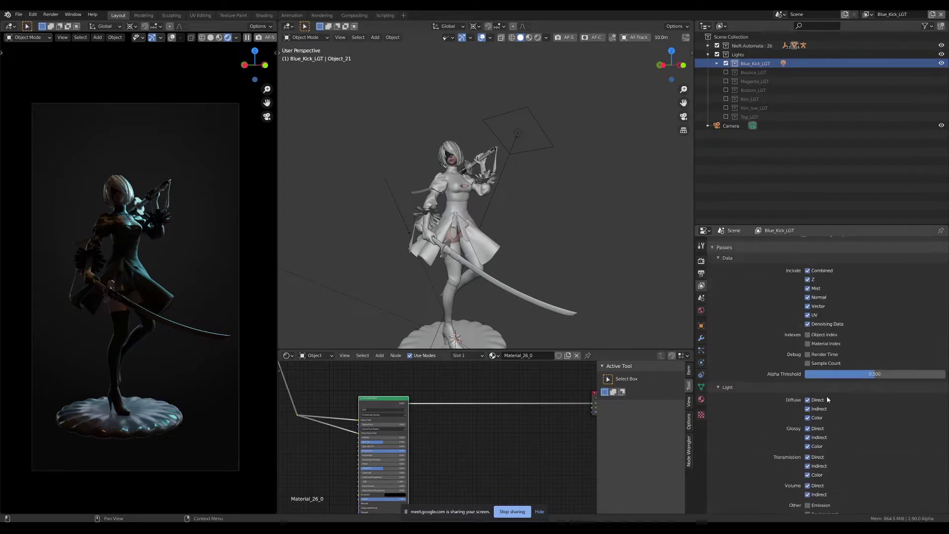
{"action": "scroll", "coordinate": [828, 398], "scroll_direction": "up", "scroll_amount": 2}
{"action": "left_click", "coordinate": [724, 277]}
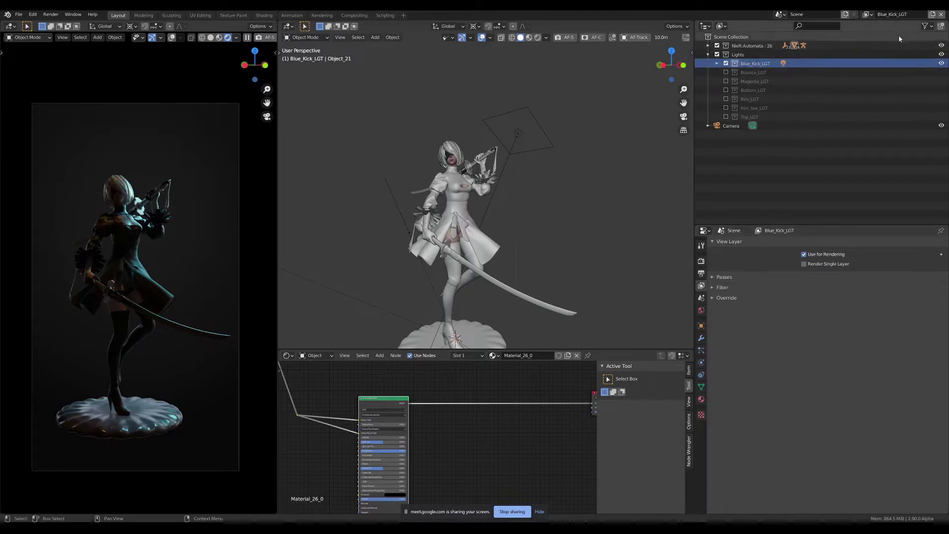
- Add a copied view layer named Bounce_LGT that includes only the Bounce_LGT collection
{"action": "left_click", "coordinate": [932, 14]}
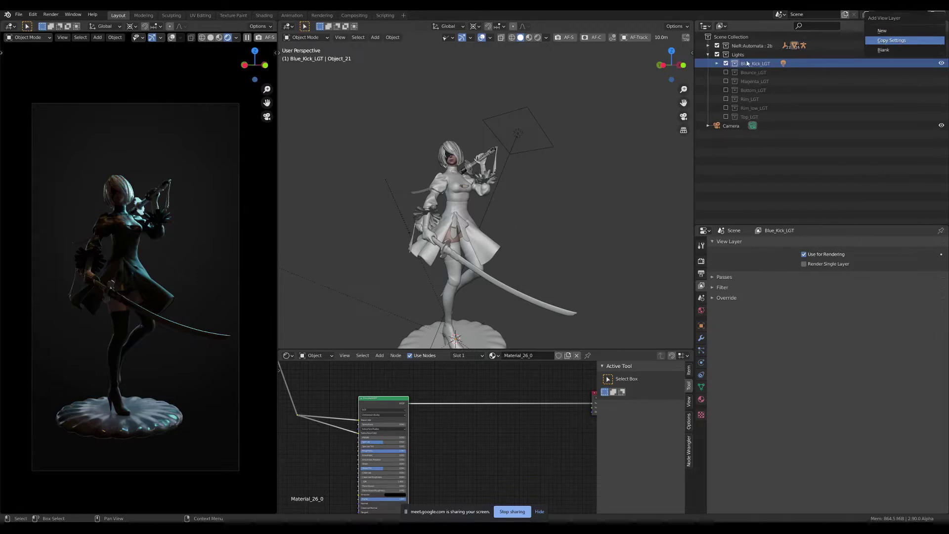
{"action": "left_click", "coordinate": [892, 40]}
{"action": "left_click", "coordinate": [726, 64]}
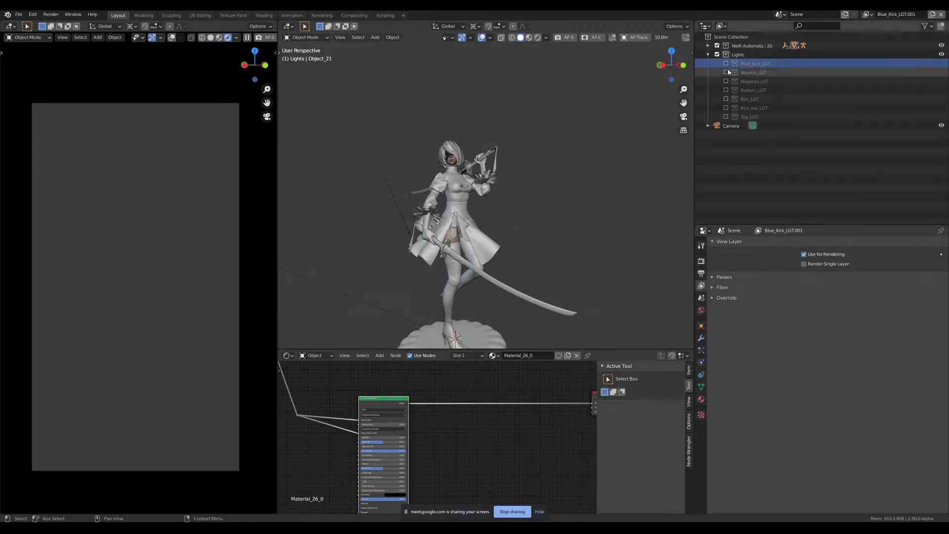
{"action": "left_click", "coordinate": [764, 72]}
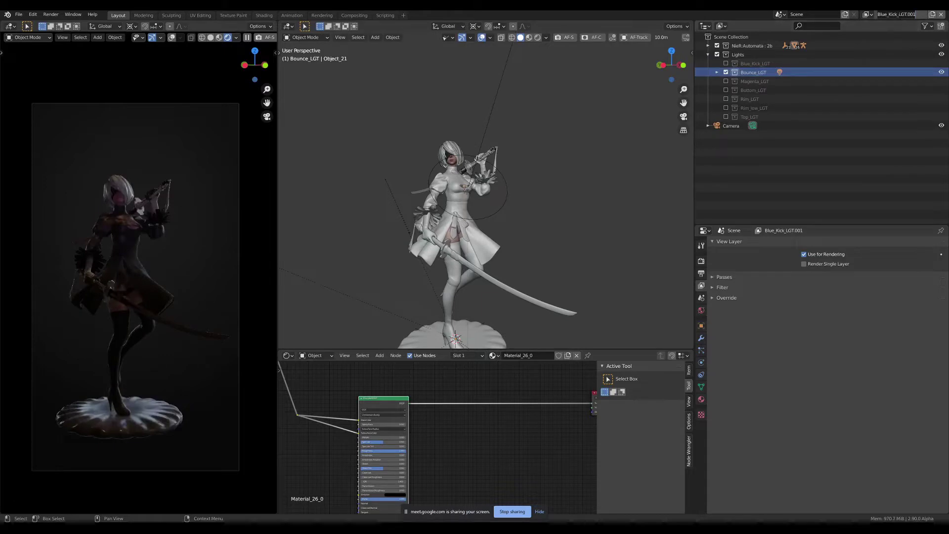
{"action": "key", "text": "ctrl+v"}
- Add a copied view layer named Magenta_LGT that includes only the Magenta_LGT collection
{"action": "left_click", "coordinate": [749, 82]}
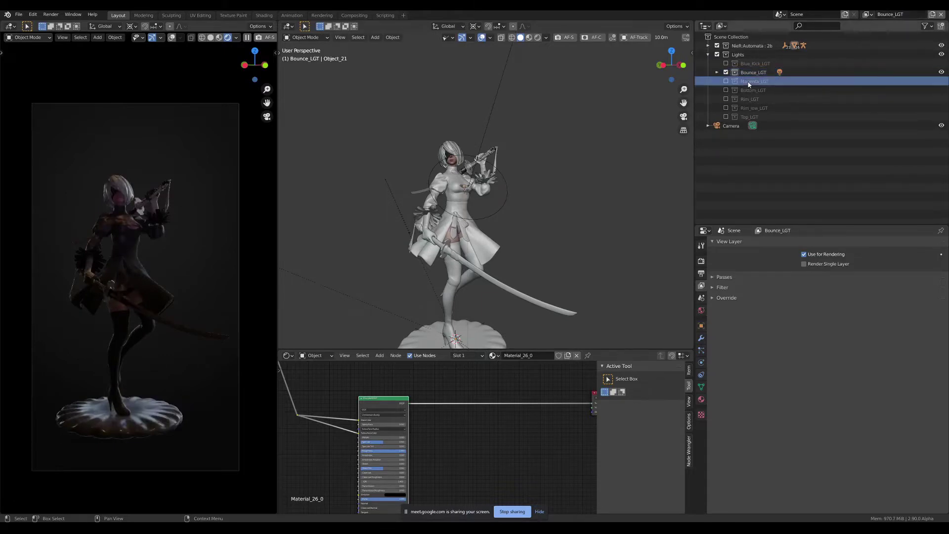
{"action": "left_click", "coordinate": [933, 15]}
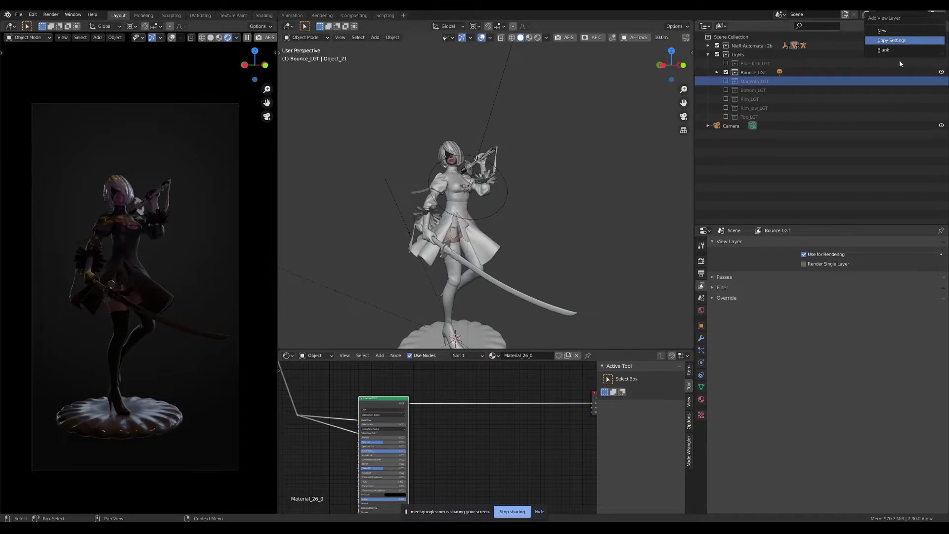
{"action": "key", "text": "Return"}
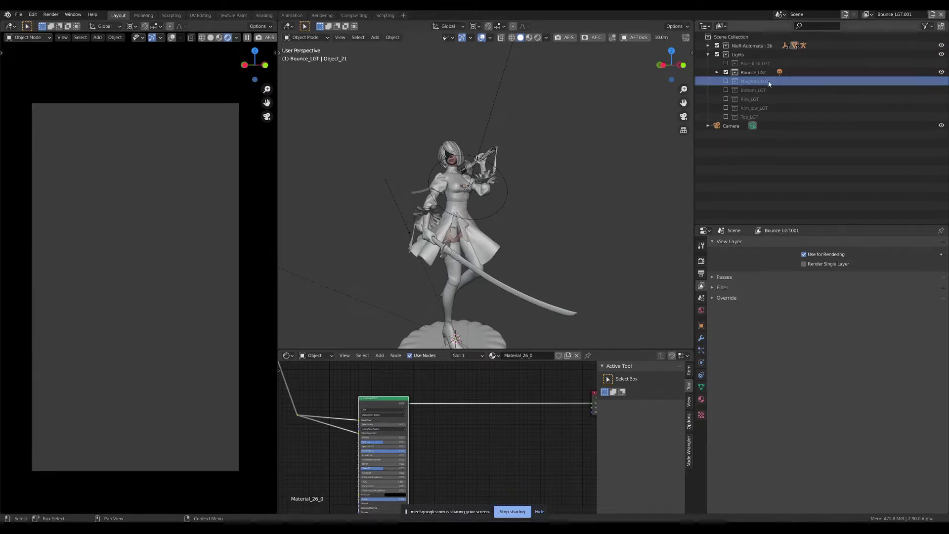
{"action": "double_click", "coordinate": [754, 82]}
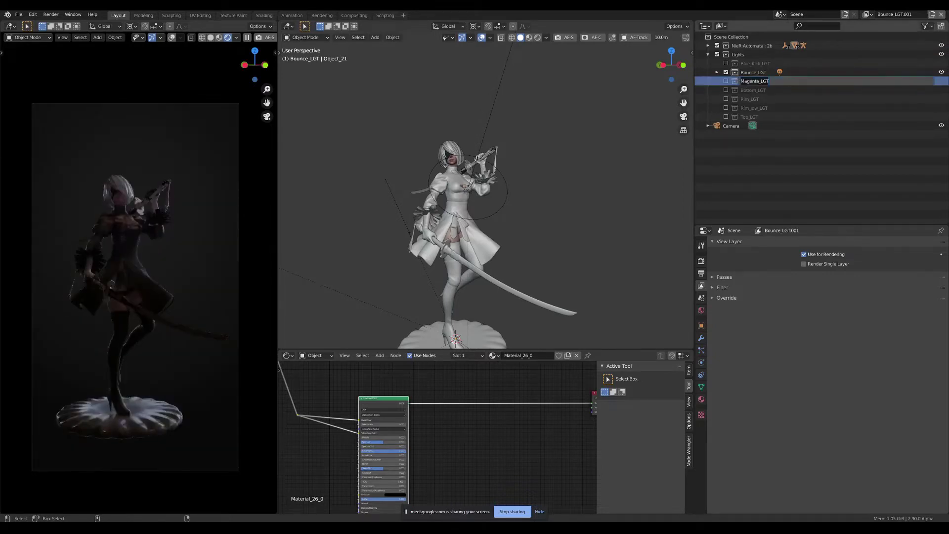
{"action": "key", "text": "ctrl+c"}
{"action": "key", "text": "Escape"}
{"action": "key", "text": "ctrl+v"}
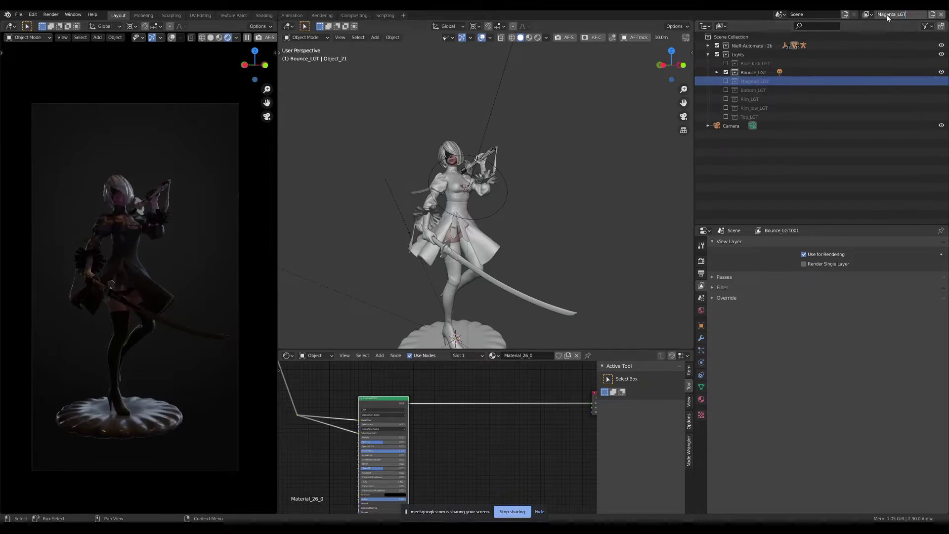
{"action": "left_click", "coordinate": [768, 83]}
{"action": "left_click", "coordinate": [726, 72]}
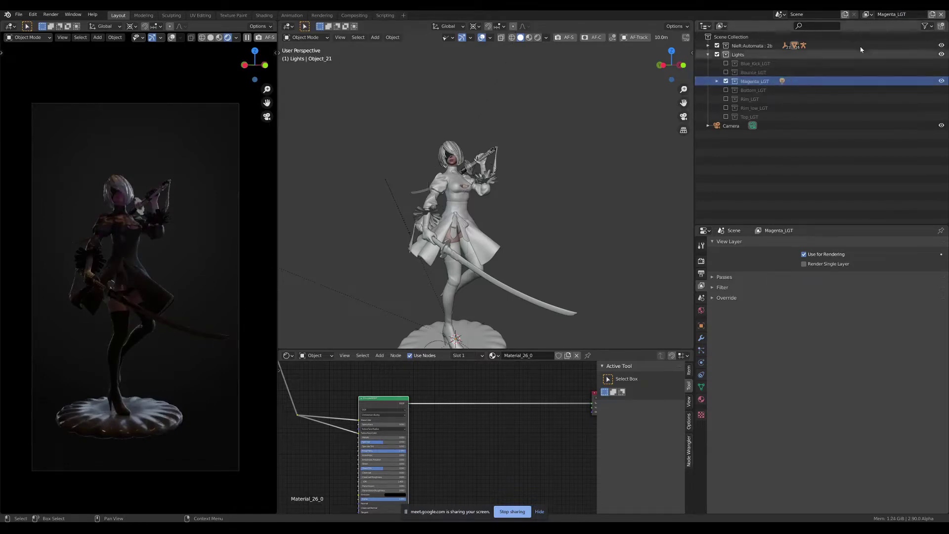
{"action": "left_click", "coordinate": [871, 15]}
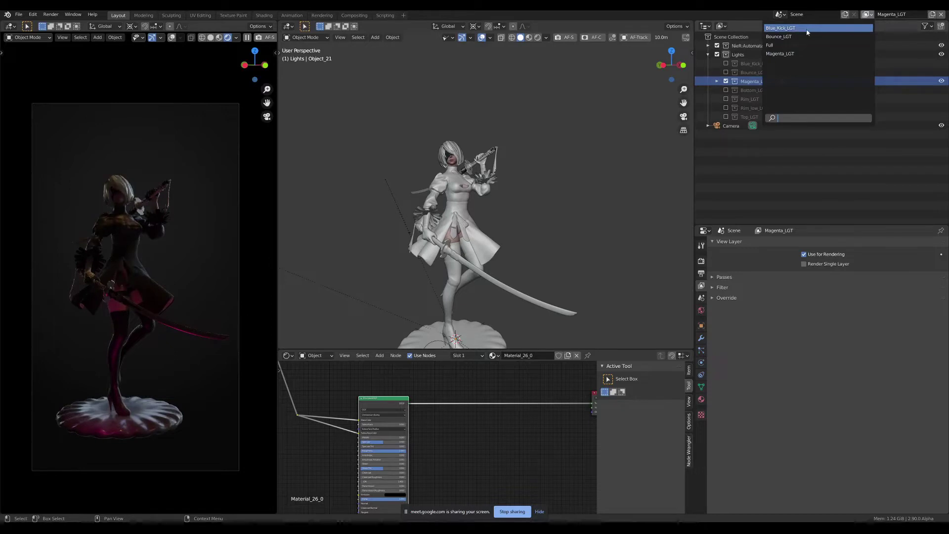
{"action": "left_click", "coordinate": [856, 29]}
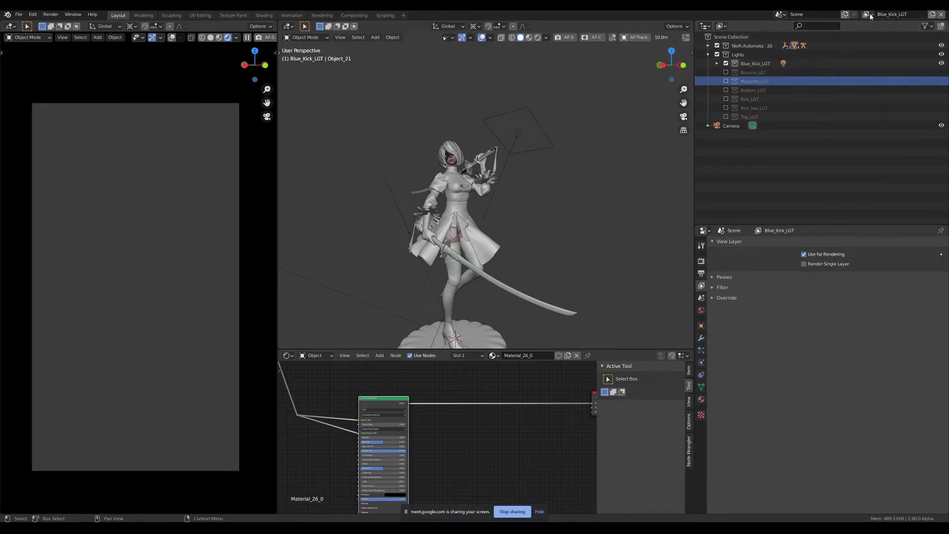
{"action": "left_click", "coordinate": [872, 14]}
{"action": "left_click", "coordinate": [852, 34]}
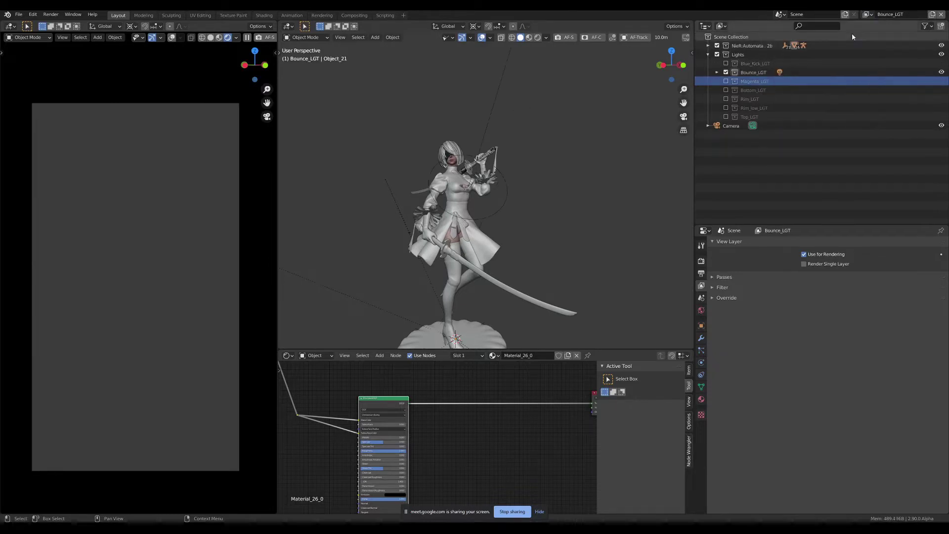
{"action": "left_click", "coordinate": [870, 14]}
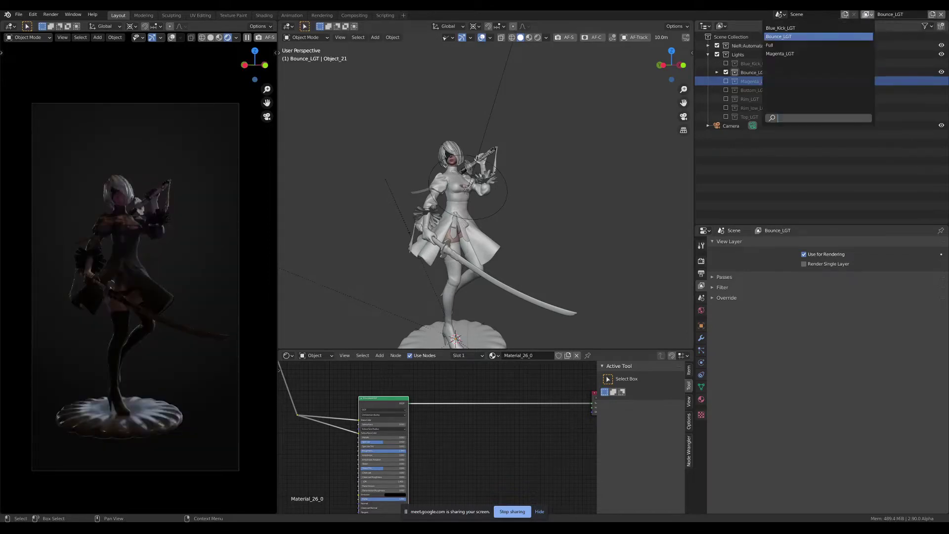
{"action": "left_click", "coordinate": [825, 45]}
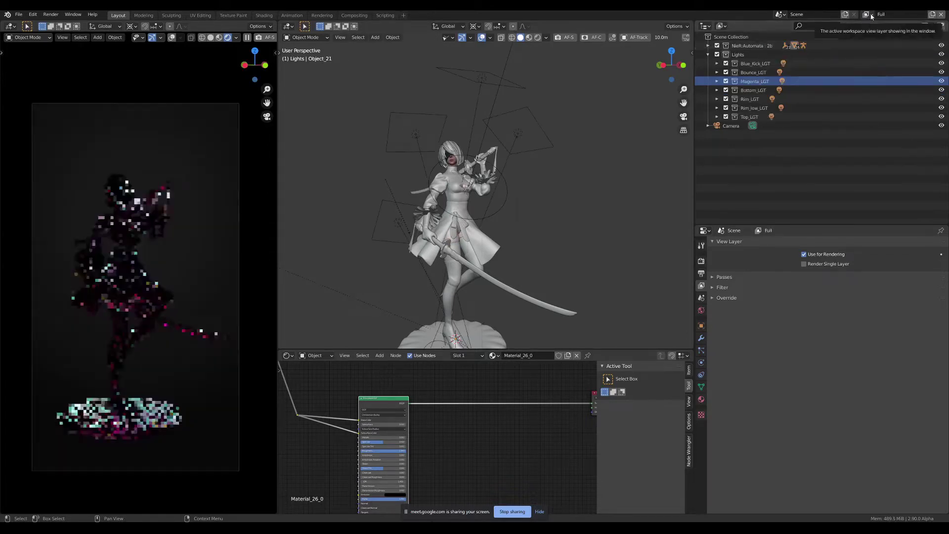
{"action": "left_click", "coordinate": [870, 15]}
{"action": "left_click", "coordinate": [815, 52]}
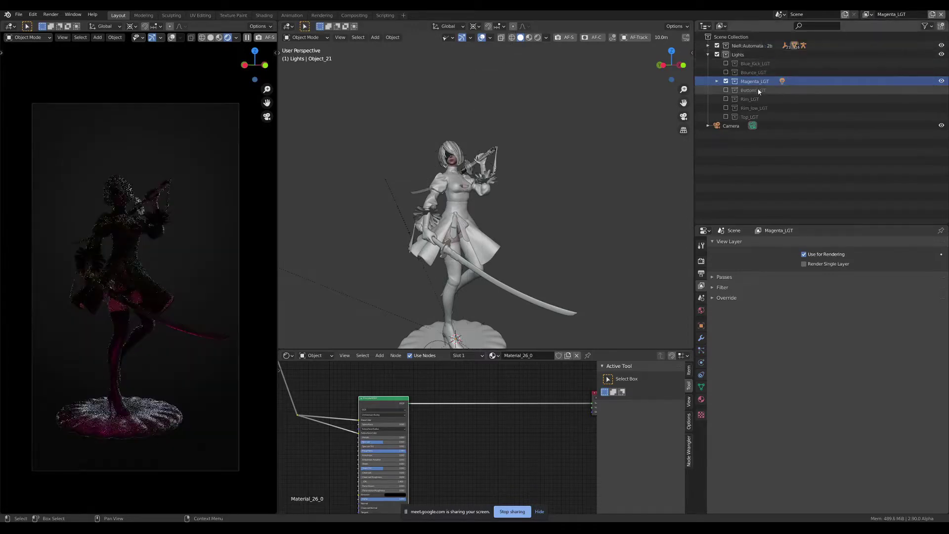
{"action": "left_click", "coordinate": [821, 90]}
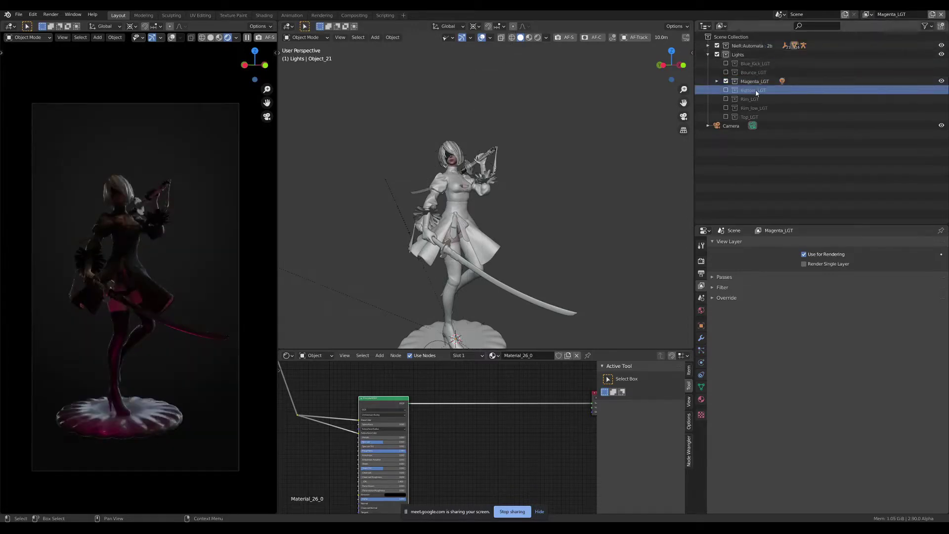
- Add a copied view layer named Bottom_LGT that includes only the Bottom_LGT collection
{"action": "left_click", "coordinate": [932, 15]}
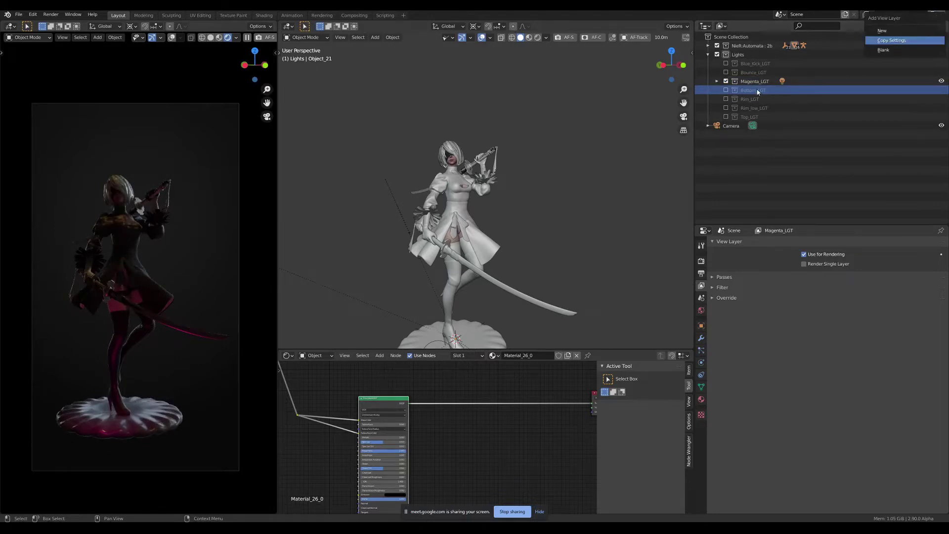
{"action": "left_click", "coordinate": [892, 40]}
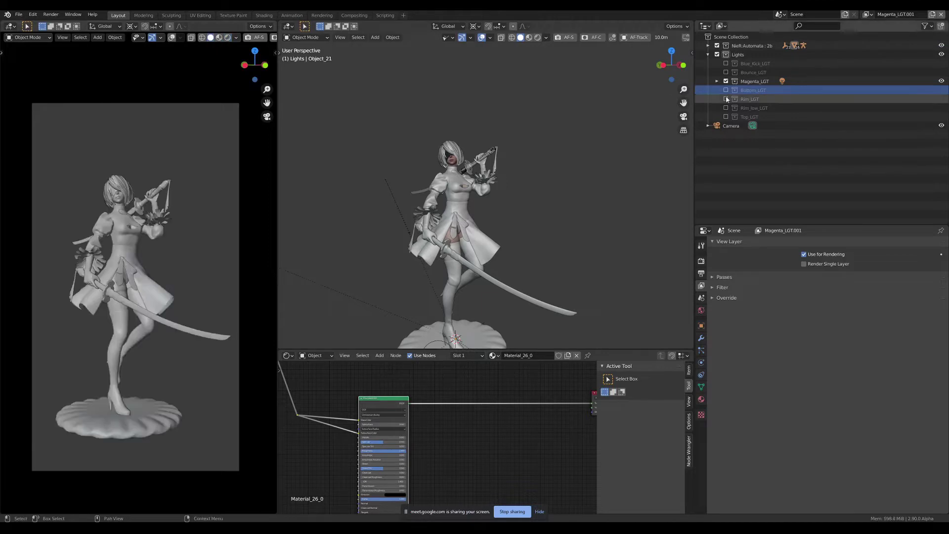
{"action": "double_click", "coordinate": [755, 91]}
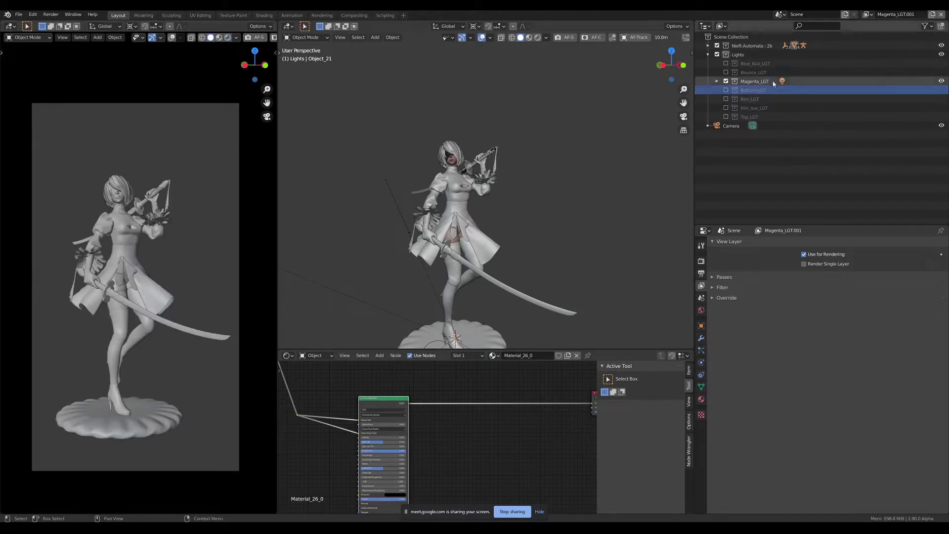
{"action": "key", "text": "ctrl+c"}
{"action": "left_click", "coordinate": [895, 15]}
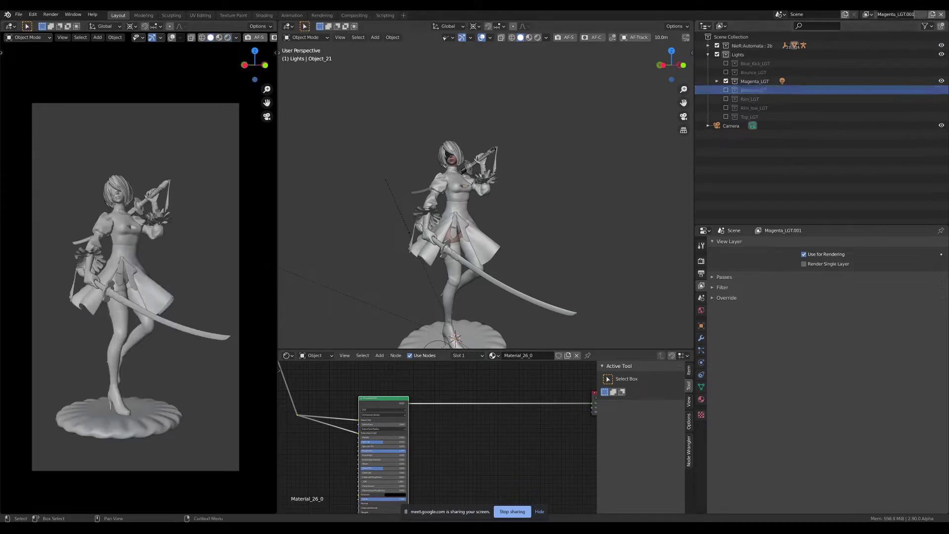
{"action": "key", "text": "ctrl+v"}
{"action": "key", "text": "Return"}
{"action": "left_click", "coordinate": [726, 81]}
{"action": "left_click", "coordinate": [726, 90]}
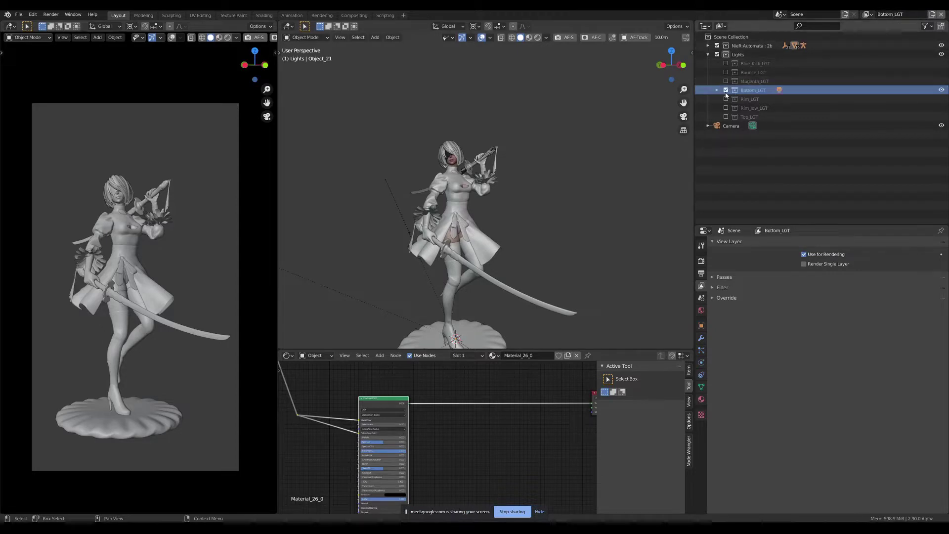
- Rename the view layer to Rim_LGT and include only the Rim_LGT collection
{"action": "left_click", "coordinate": [762, 101]}
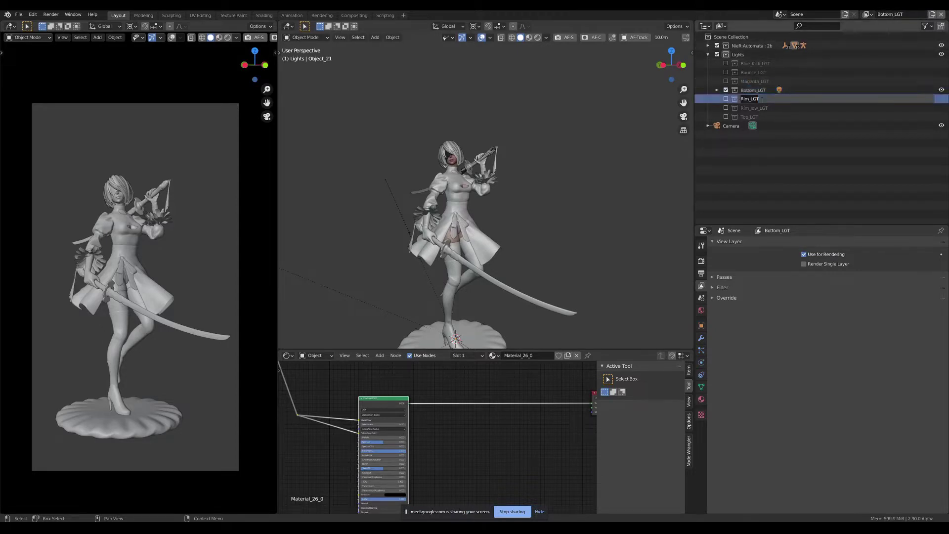
{"action": "left_click", "coordinate": [903, 14]}
{"action": "key", "text": "ctrl+v"}
{"action": "key", "text": "Return"}
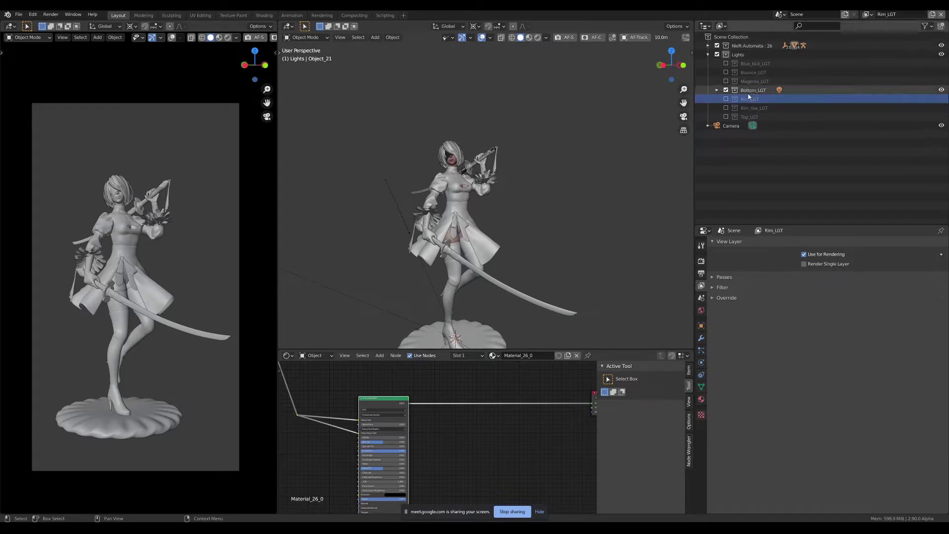
{"action": "left_click", "coordinate": [726, 99]}
- Add a copied view layer for Rim_low_LGT that includes only the Rim_low_LGT light
{"action": "double_click", "coordinate": [754, 108]}
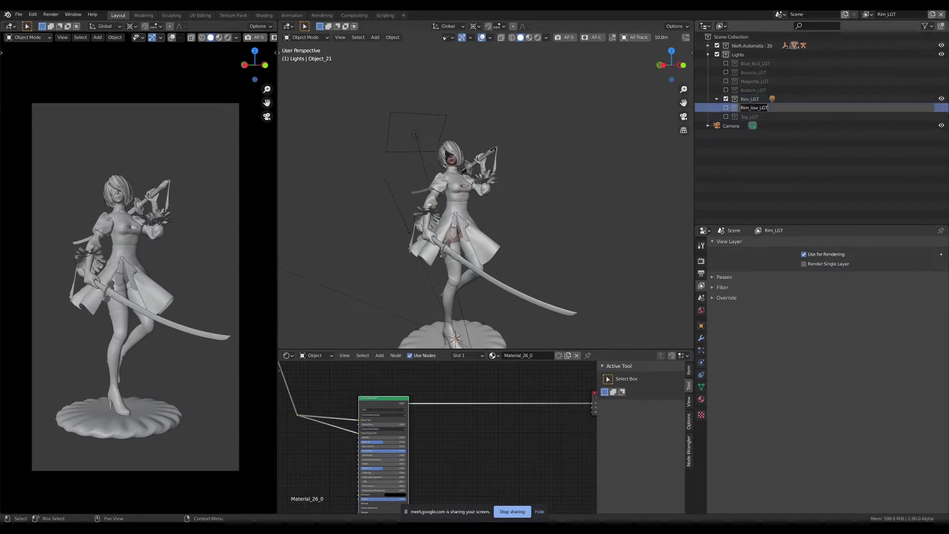
{"action": "key", "text": "Return"}
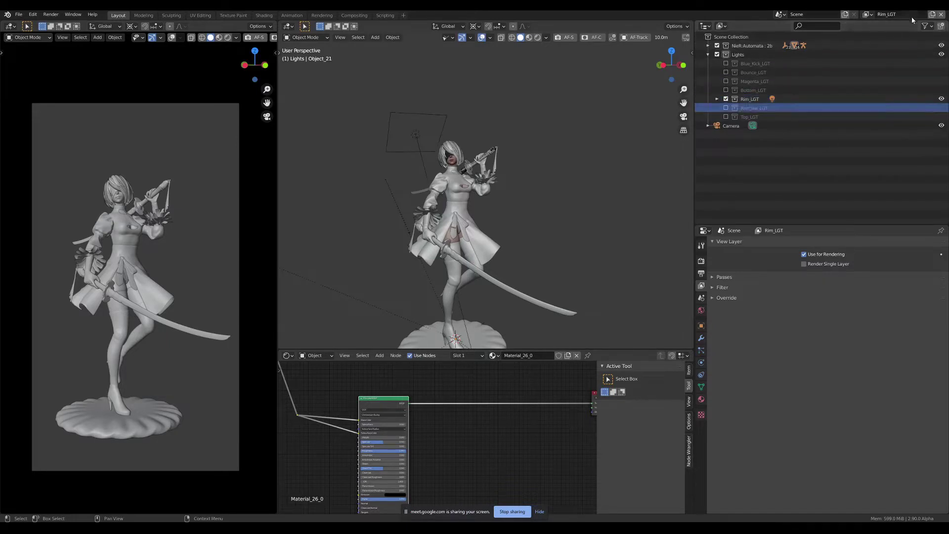
{"action": "left_click", "coordinate": [932, 14]}
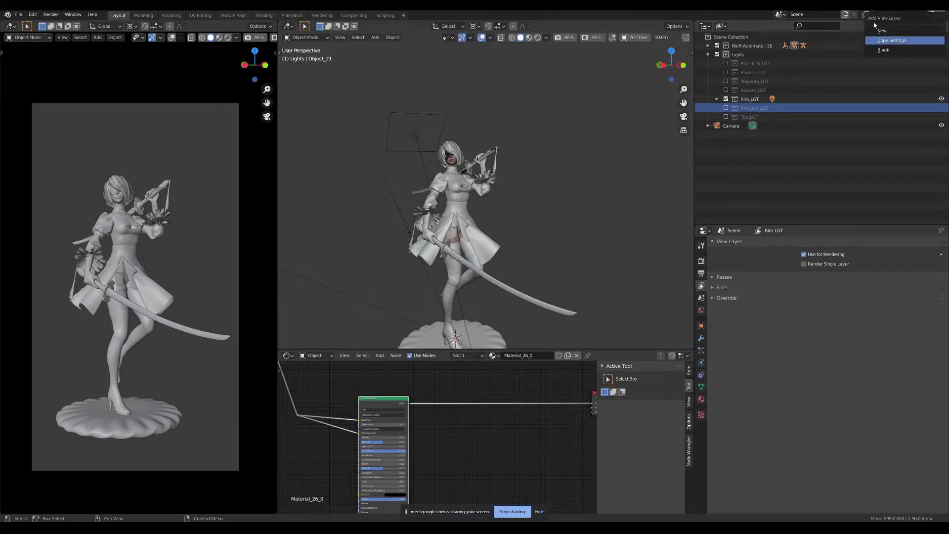
{"action": "left_click", "coordinate": [890, 40]}
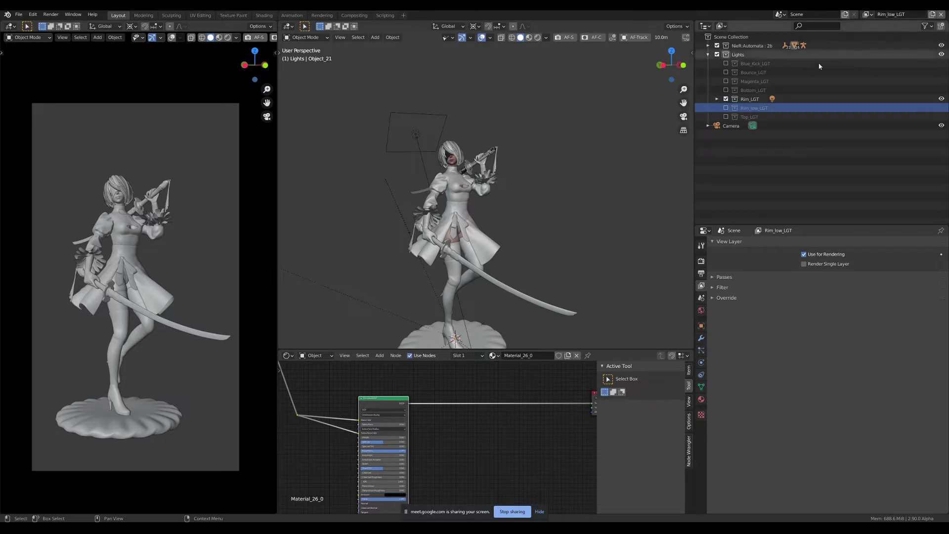
{"action": "left_click", "coordinate": [726, 108], "text": "ctrl"}
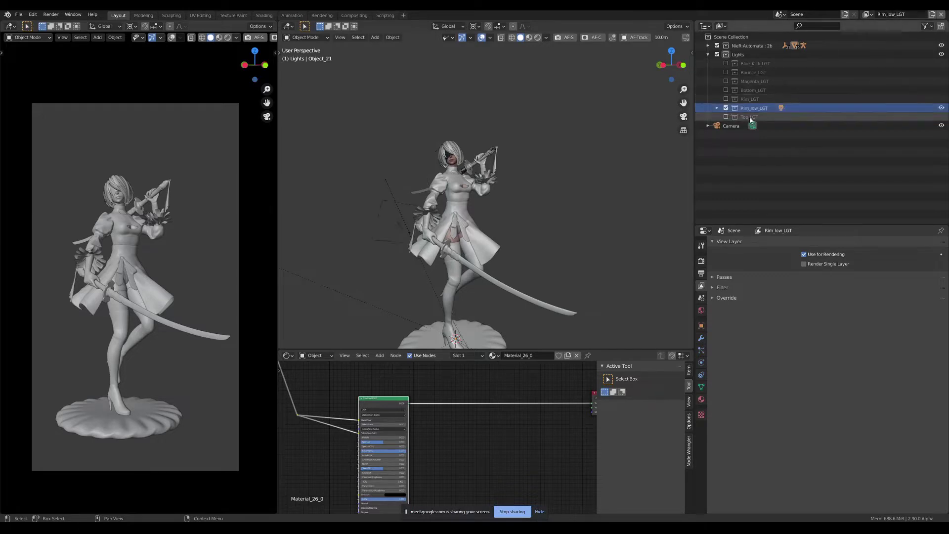
- Add a copied Top_LGT view layer with only its light, and render the left viewport live
{"action": "left_click", "coordinate": [750, 117]}
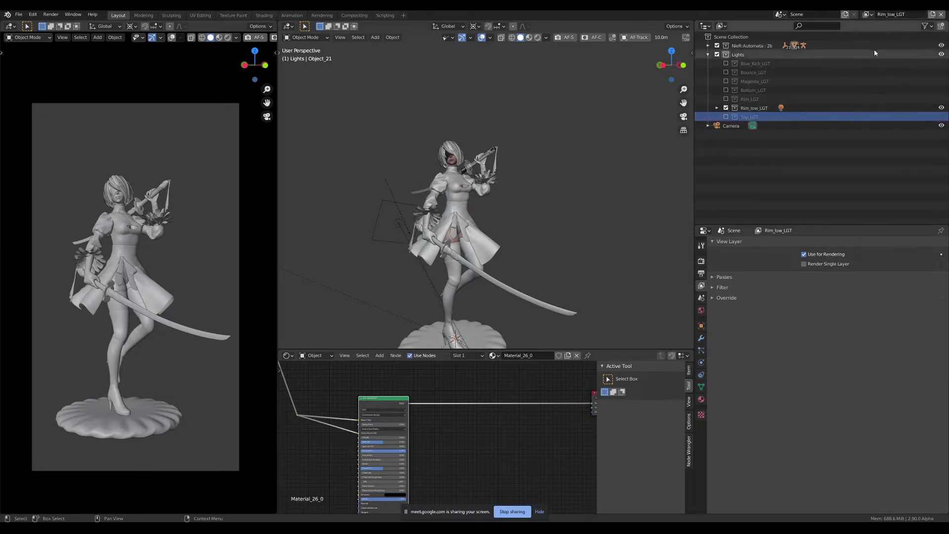
{"action": "left_click", "coordinate": [932, 15]}
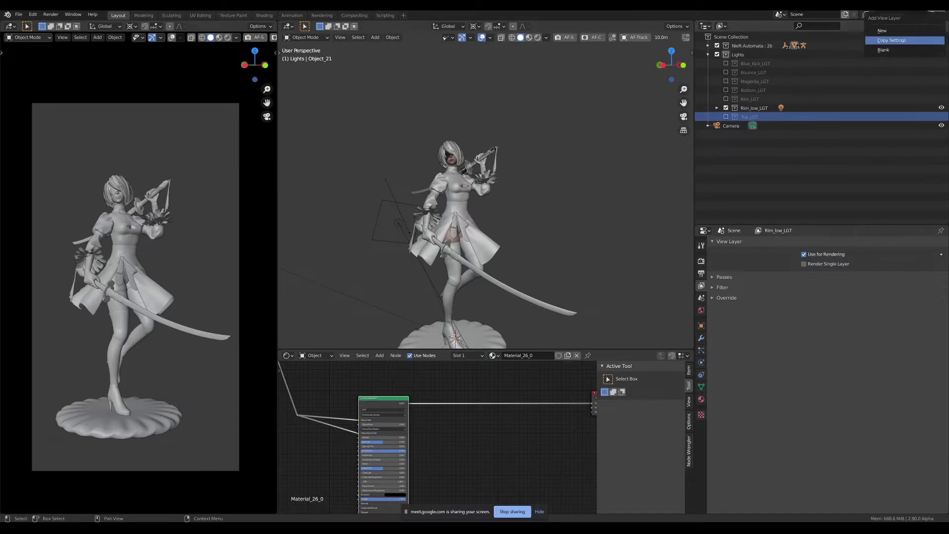
{"action": "left_click", "coordinate": [892, 40]}
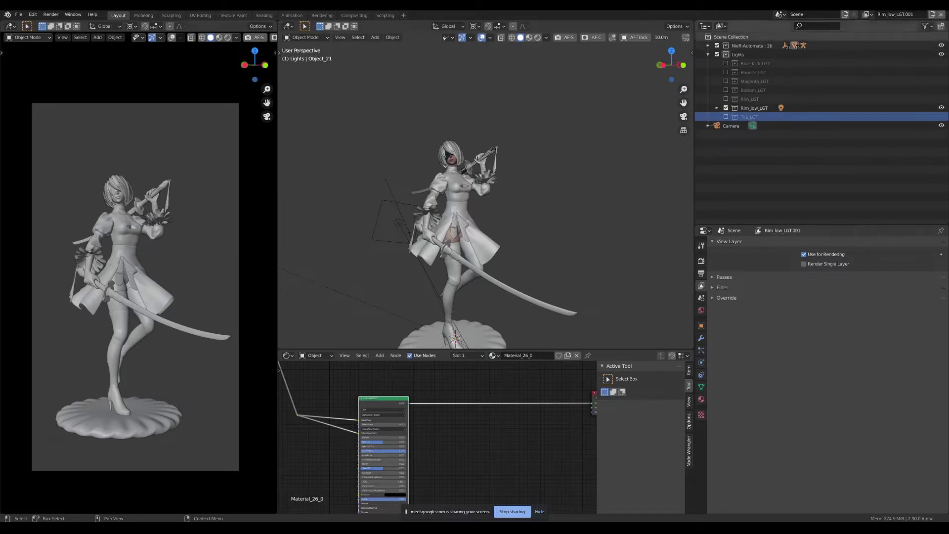
{"action": "left_click", "coordinate": [726, 108]}
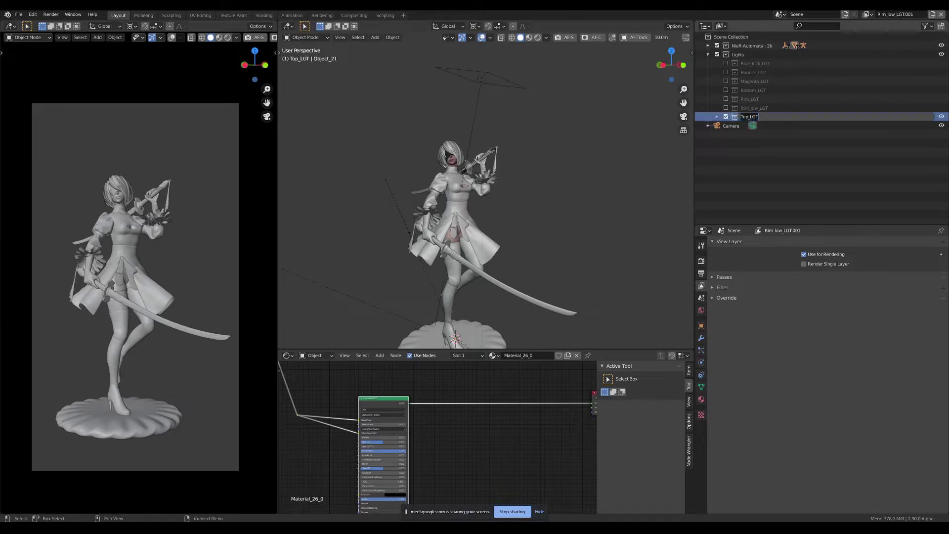
{"action": "double_click", "coordinate": [903, 15]}
{"action": "type", "text": "Top_LGT"}
{"action": "key", "text": "Return"}
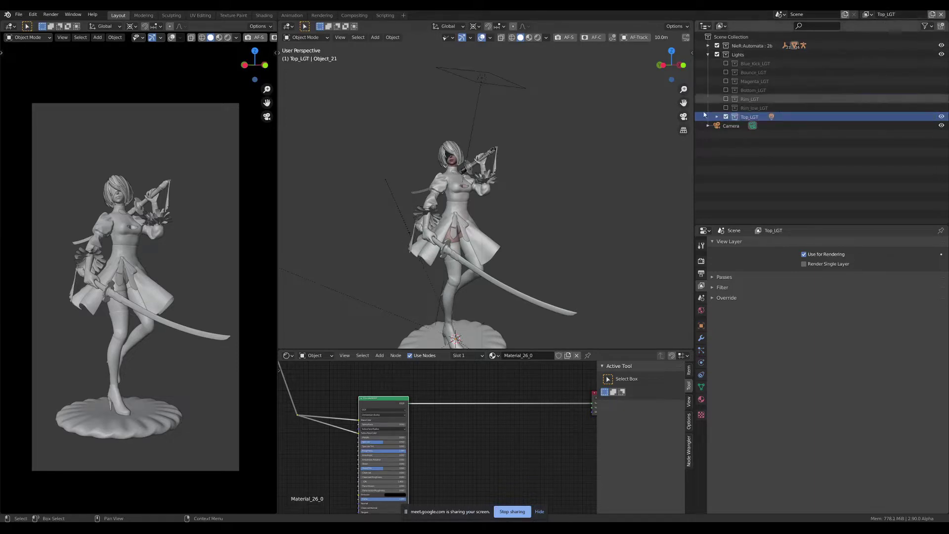
{"action": "left_click", "coordinate": [227, 38]}
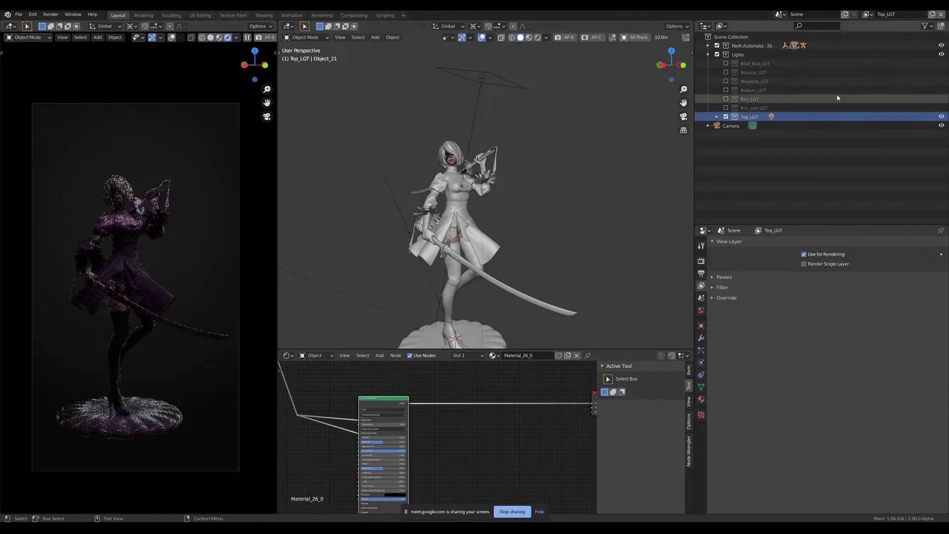
- Preview the Rim_low_LGT, Rim_LGT and Magenta_LGT view layers in the rendered viewport
{"action": "left_click", "coordinate": [871, 15]}
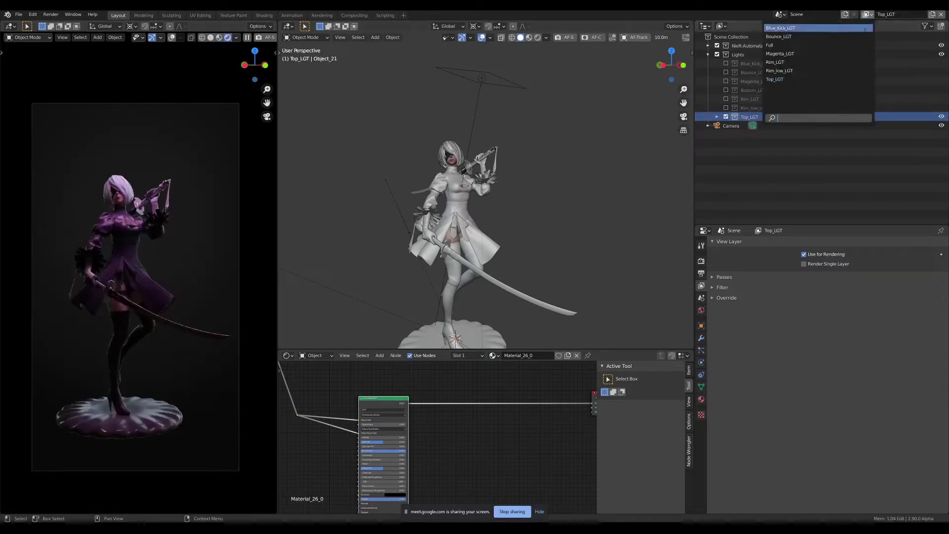
{"action": "left_click", "coordinate": [809, 70]}
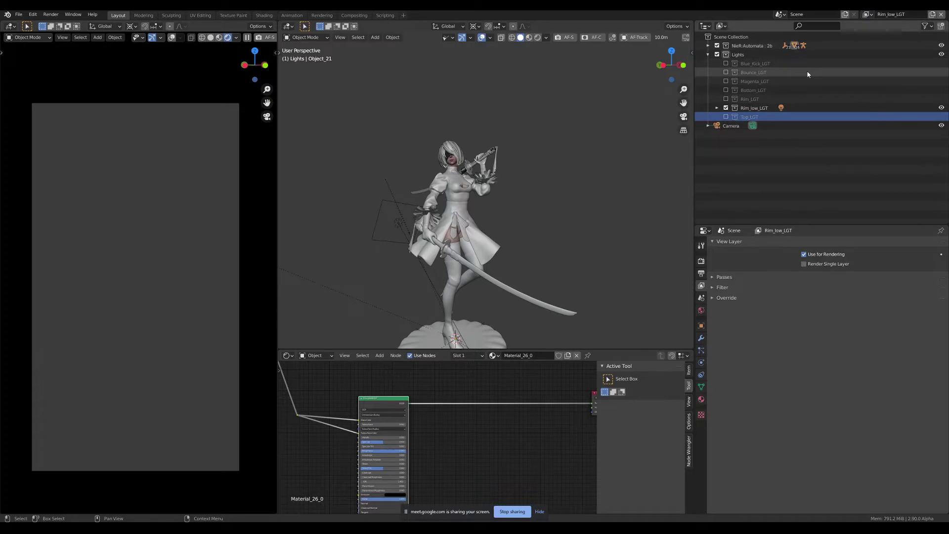
{"action": "left_click", "coordinate": [869, 14]}
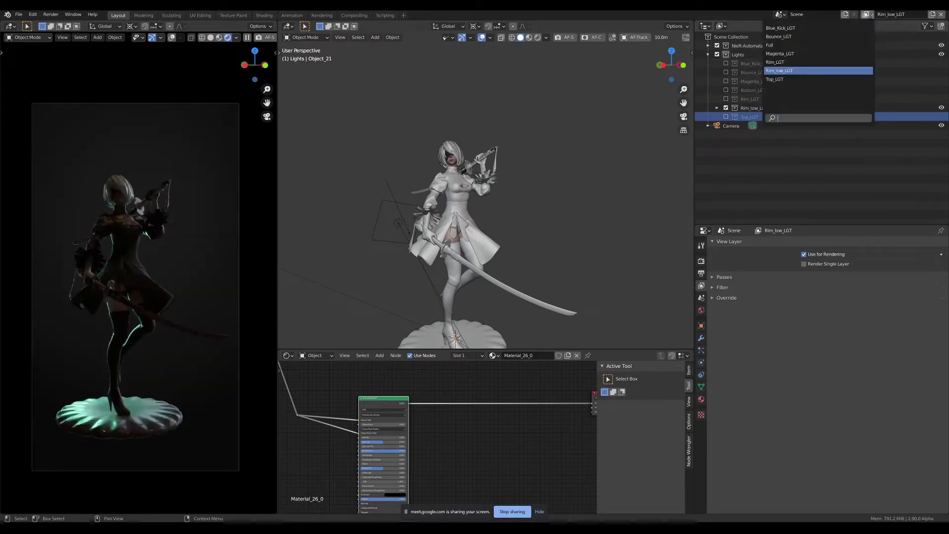
{"action": "left_click", "coordinate": [823, 61]}
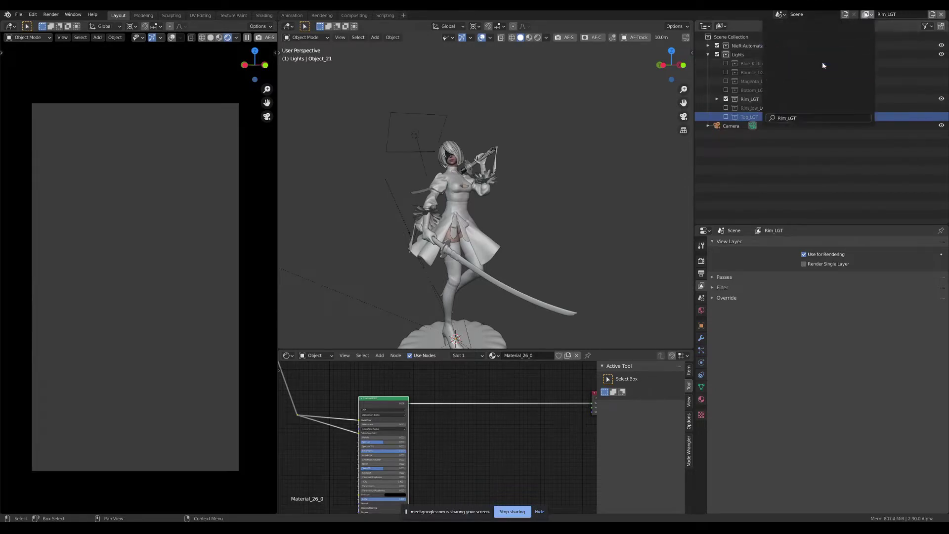
{"action": "left_click", "coordinate": [869, 15]}
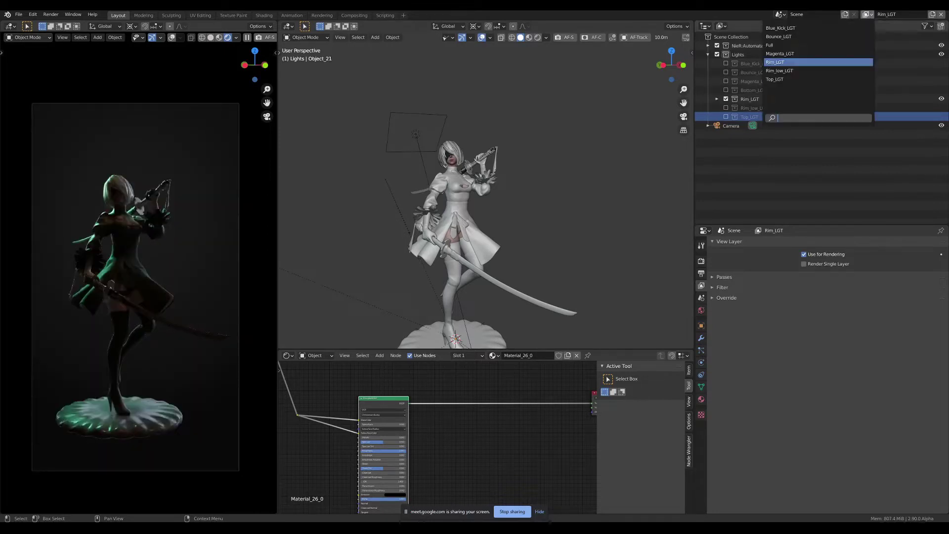
{"action": "left_click", "coordinate": [809, 54]}
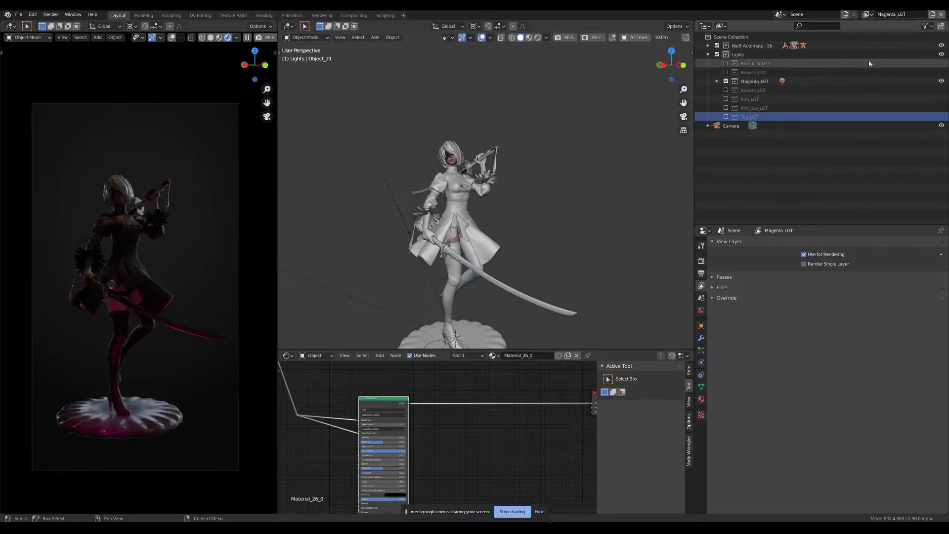
- Show extra restriction toggles in the Outliner filter and switch back to the Full view layer
{"action": "left_click", "coordinate": [926, 26]}
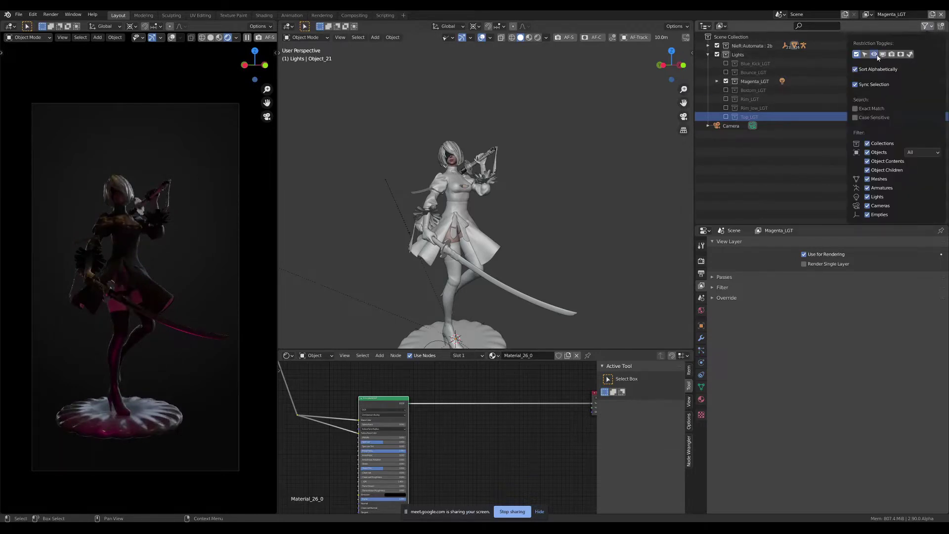
{"action": "left_click_drag", "start_coordinate": [879, 54], "coordinate": [911, 55]}
{"action": "left_click", "coordinate": [868, 14]}
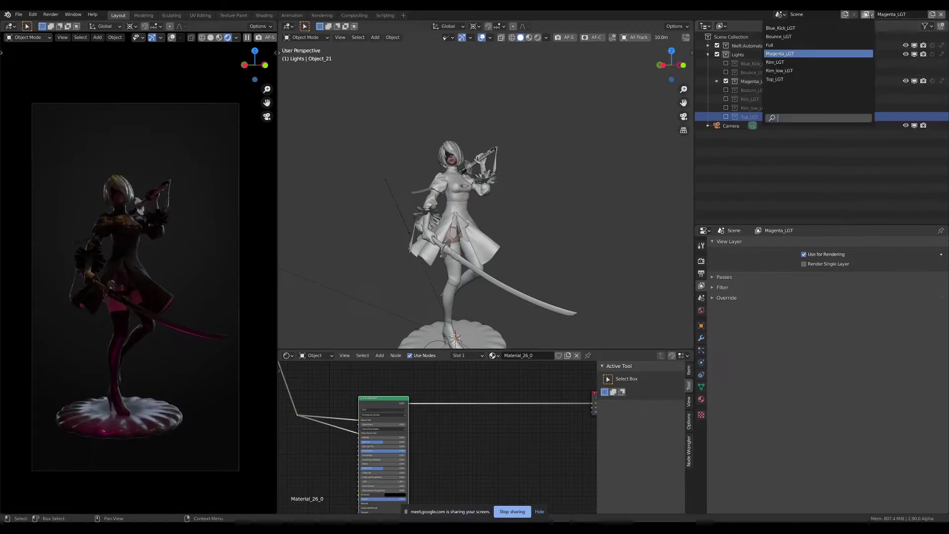
{"action": "left_click", "coordinate": [802, 45]}
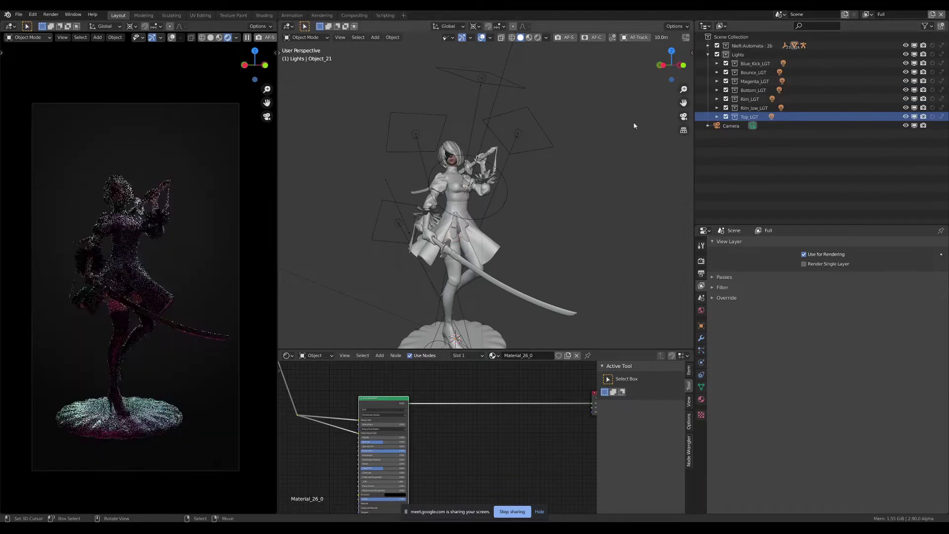
{"action": "left_click", "coordinate": [868, 15]}
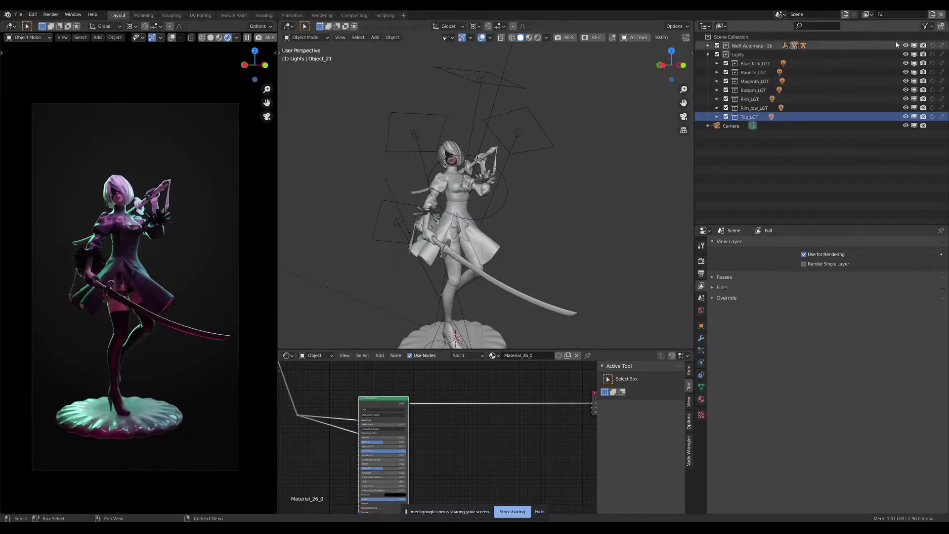
- From the Blue_Kick_LGT layer, add a new view layer copying its settings
{"action": "left_click", "coordinate": [868, 14]}
{"action": "key", "text": "Return"}
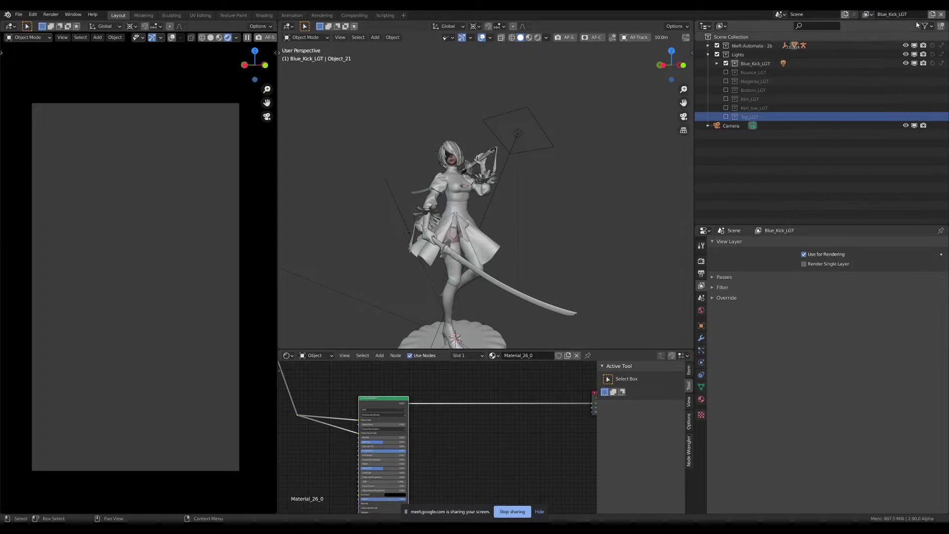
{"action": "left_click", "coordinate": [932, 15]}
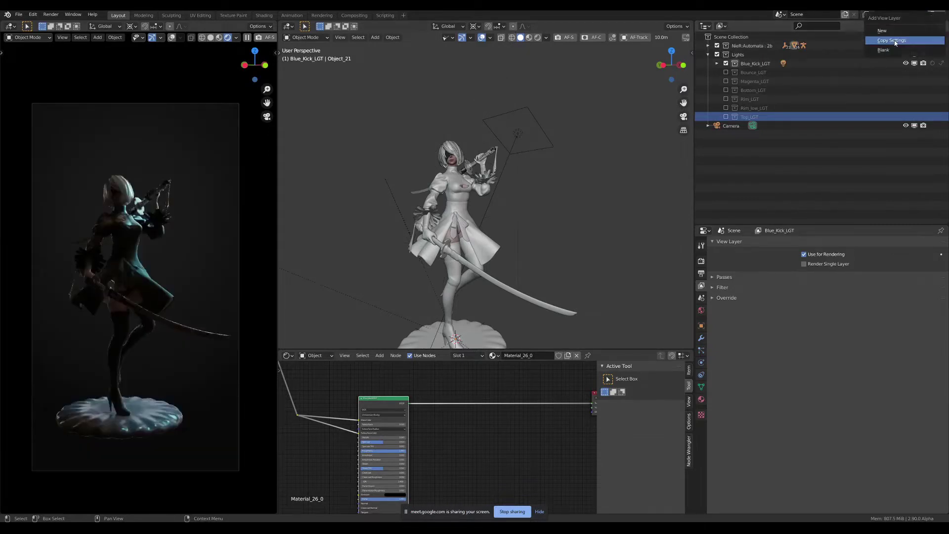
{"action": "key", "text": "Return"}
- Name the new layer Bottom_LGT and include only the Bottom_LGT light, excluding Blue_Kick_LGT
{"action": "double_click", "coordinate": [761, 90]}
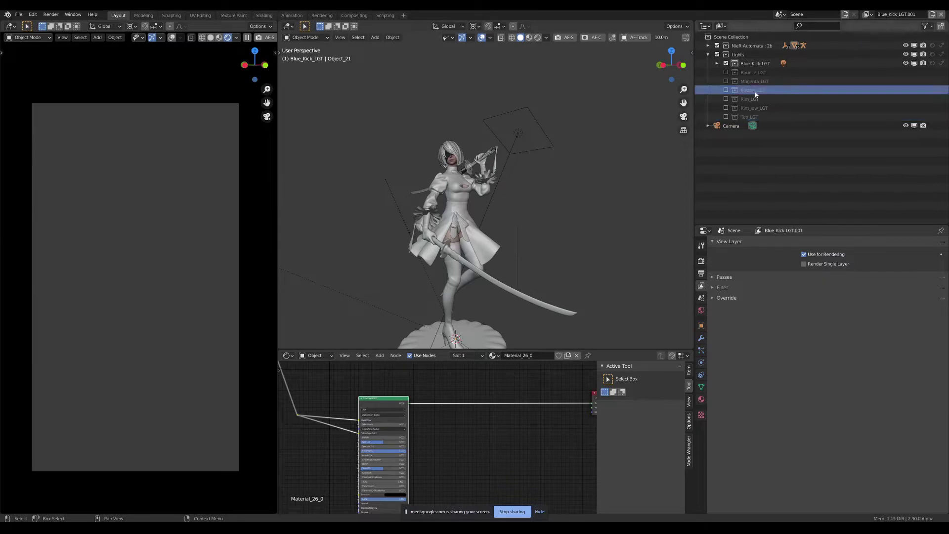
{"action": "key", "text": "ctrl+c"}
{"action": "key", "text": "Return"}
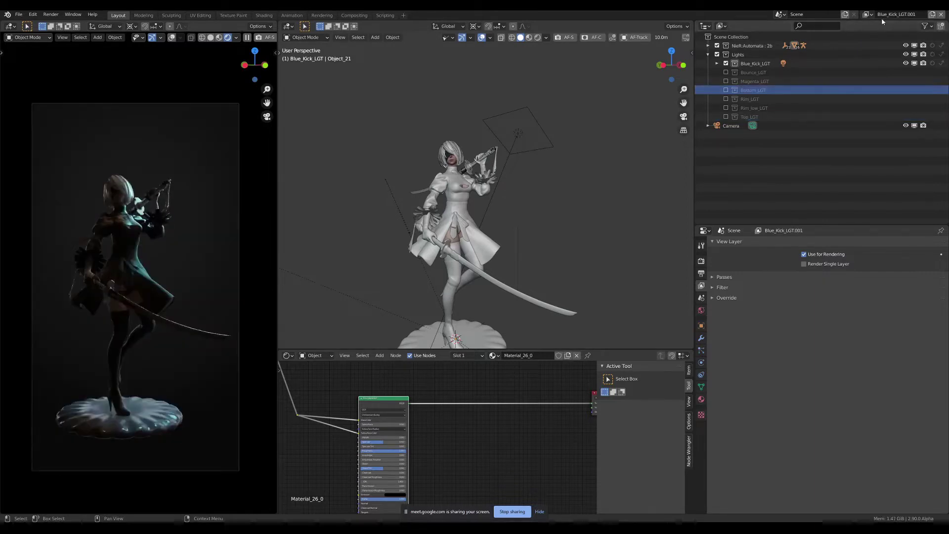
{"action": "double_click", "coordinate": [882, 15]}
{"action": "key", "text": "ctrl+v"}
{"action": "key", "text": "Return"}
{"action": "left_click", "coordinate": [726, 64]}
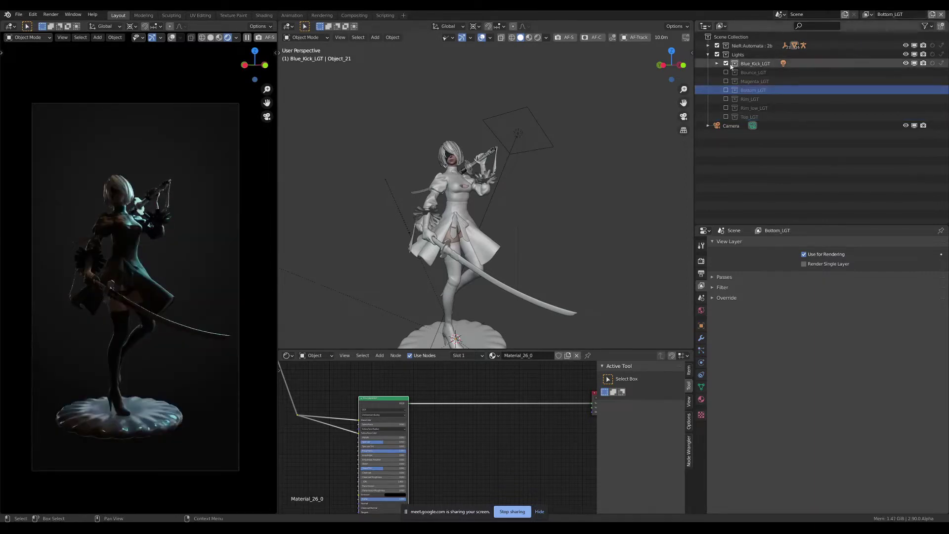
{"action": "left_click", "coordinate": [726, 90]}
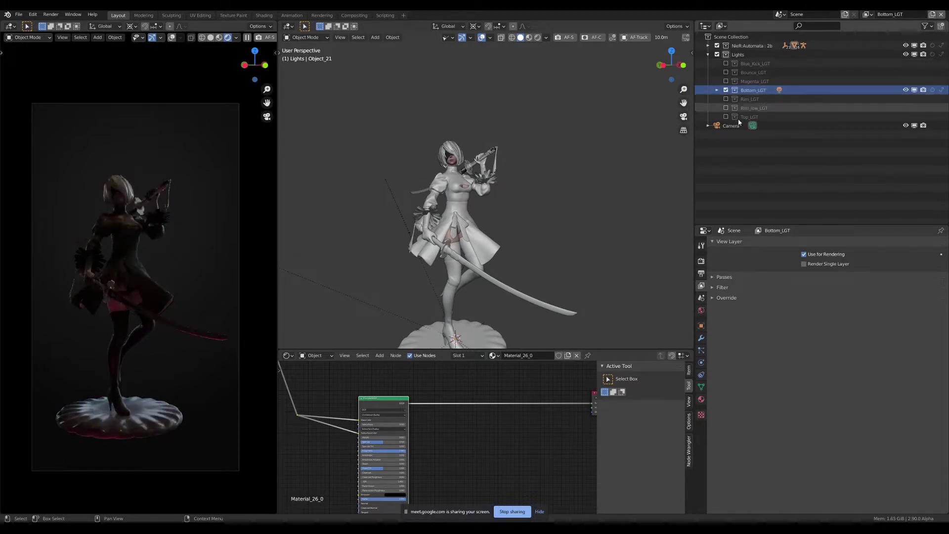
- Switch back to the Full view layer and widen the outliner and properties column
{"action": "left_click", "coordinate": [869, 15]}
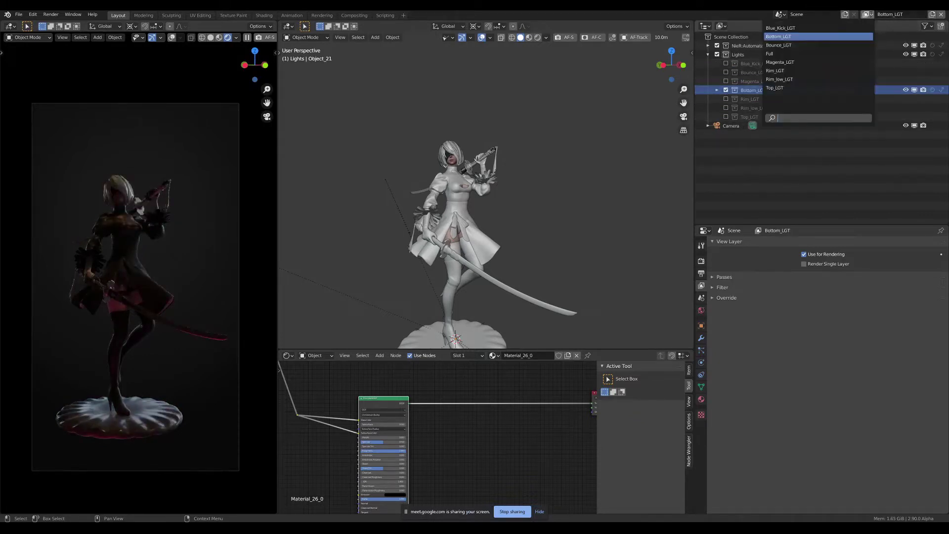
{"action": "left_click", "coordinate": [811, 50]}
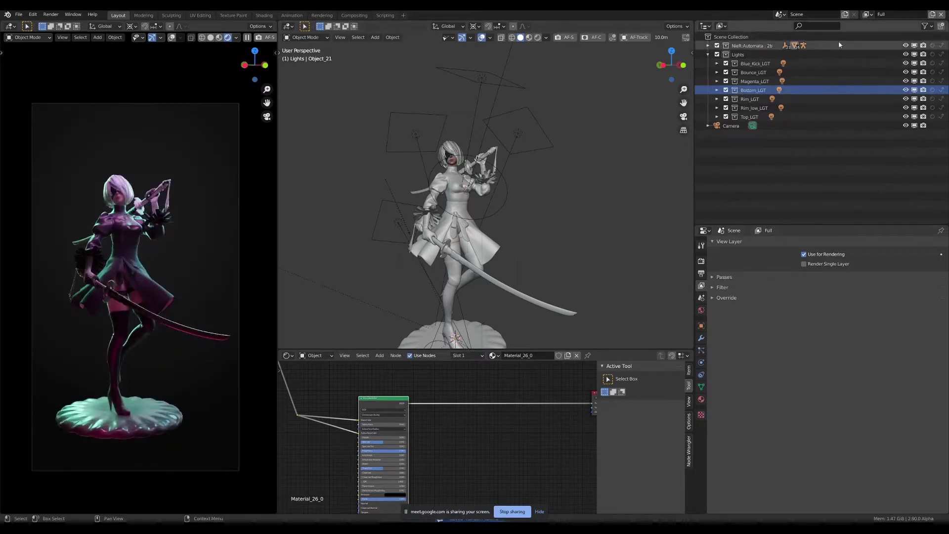
{"action": "double_click", "coordinate": [879, 15]}
{"action": "key", "text": "Return"}
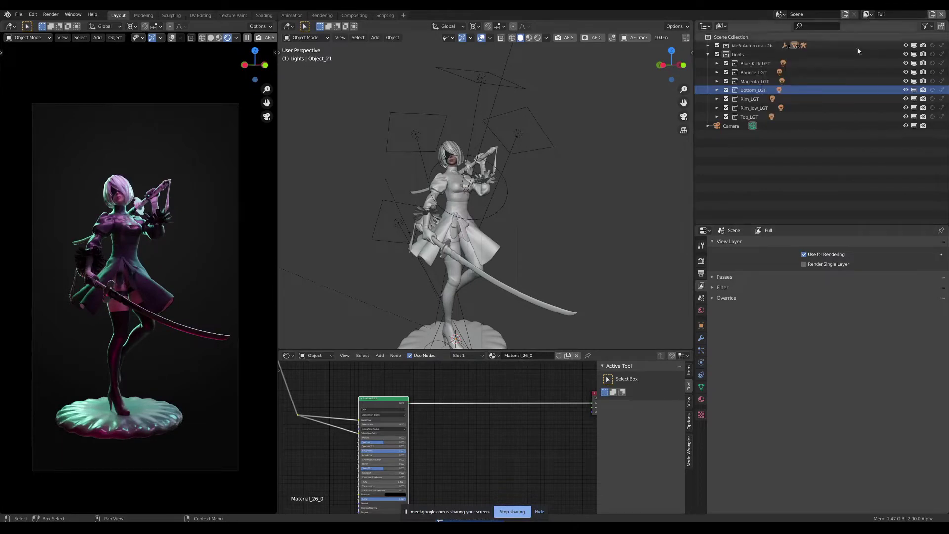
{"action": "left_click_drag", "start_coordinate": [693, 304], "coordinate": [673, 302]}
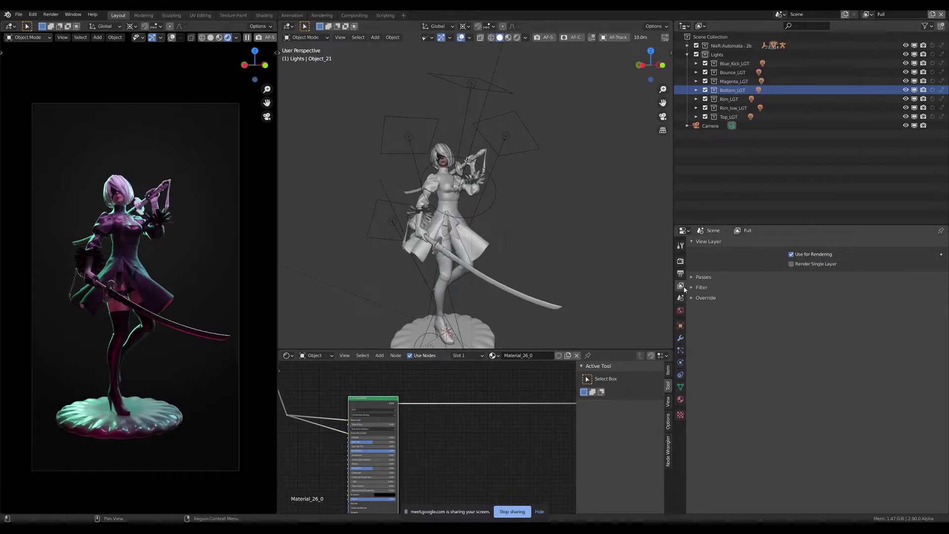
{"action": "left_click", "coordinate": [682, 243]}
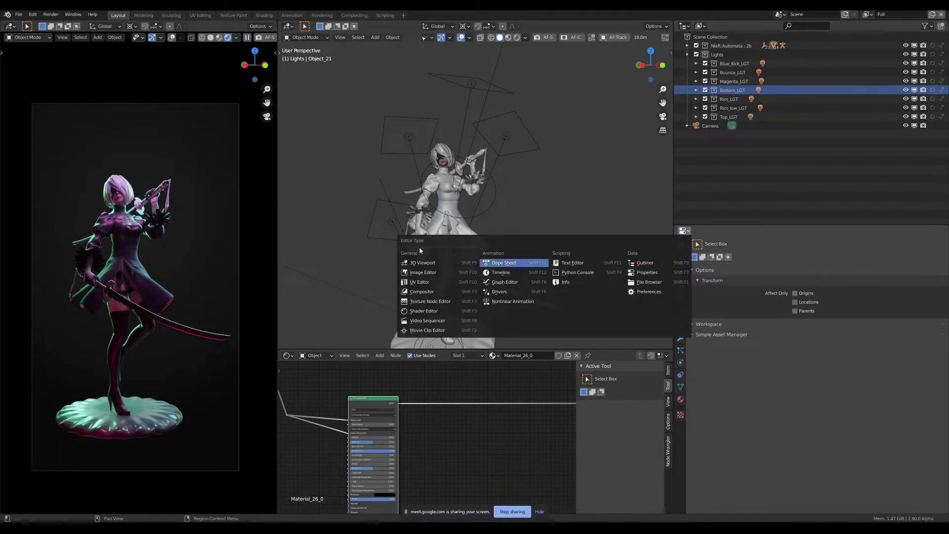
- Restore the Properties editor, review the 1080 × 1920 px Render/Output dimensions, then return to View Layer
{"action": "left_click", "coordinate": [654, 273]}
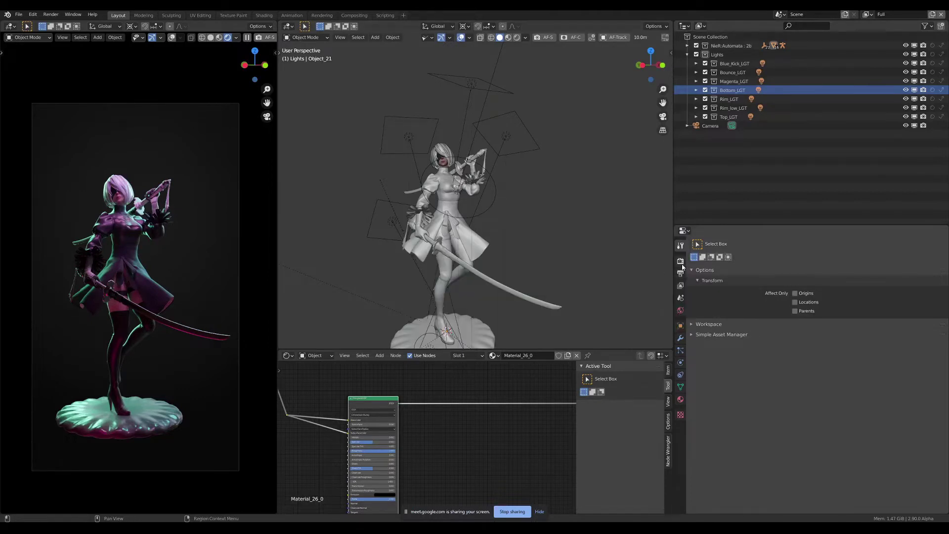
{"action": "left_click", "coordinate": [681, 262]}
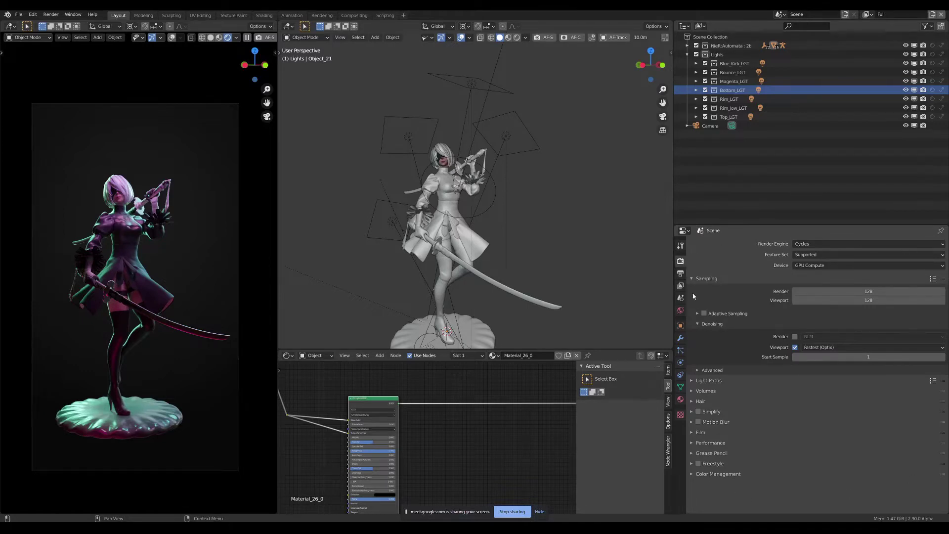
{"action": "left_click", "coordinate": [681, 274]}
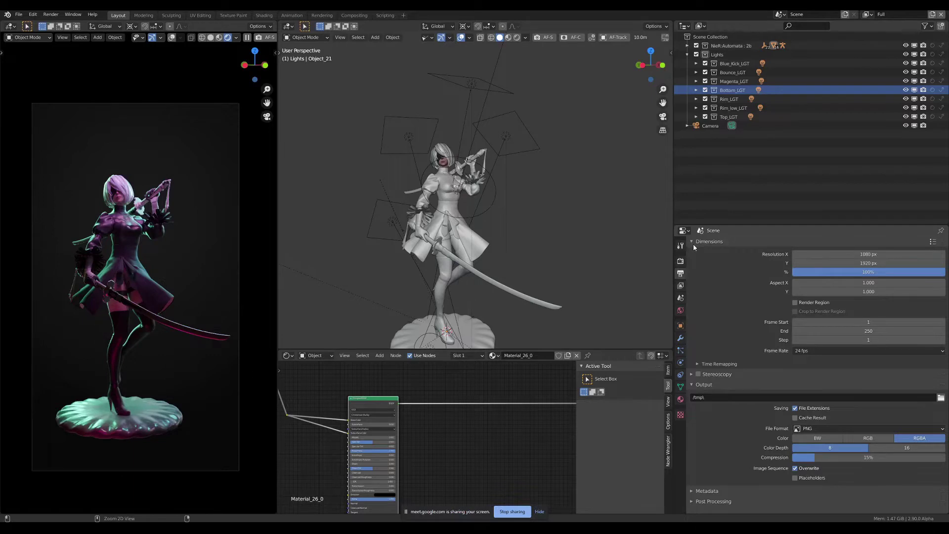
{"action": "left_click", "coordinate": [693, 244], "text": "ctrl"}
{"action": "left_click", "coordinate": [695, 242], "text": "ctrl"}
{"action": "left_click", "coordinate": [695, 243]}
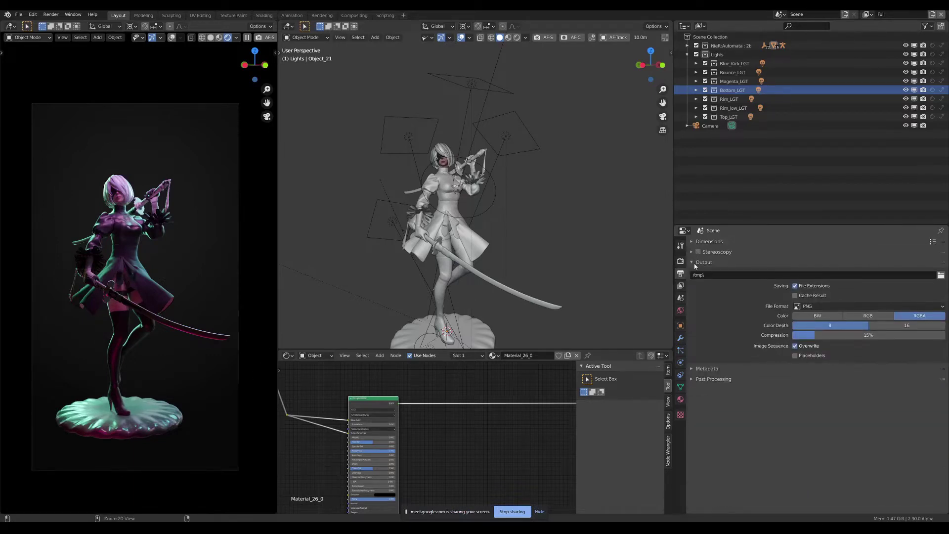
{"action": "left_click", "coordinate": [696, 263]}
{"action": "left_click", "coordinate": [693, 241]}
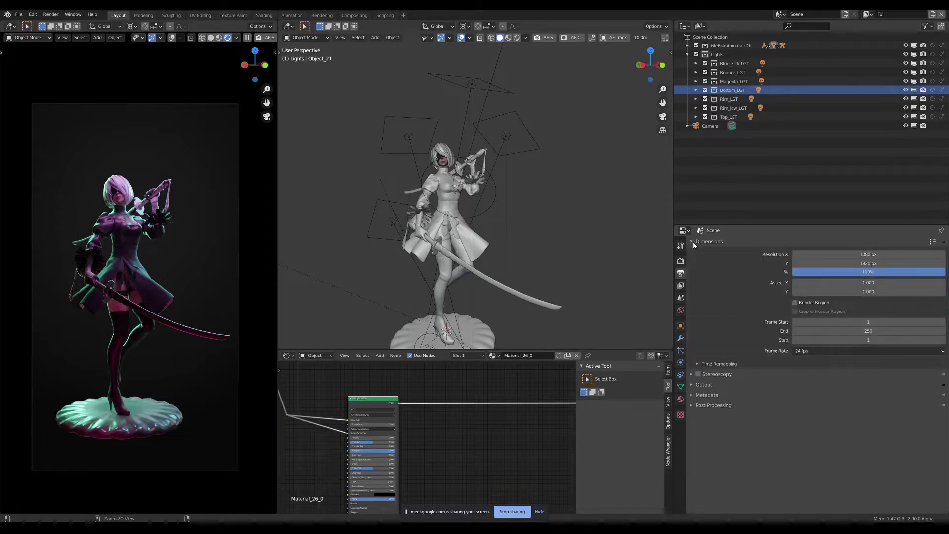
{"action": "left_click", "coordinate": [693, 241]}
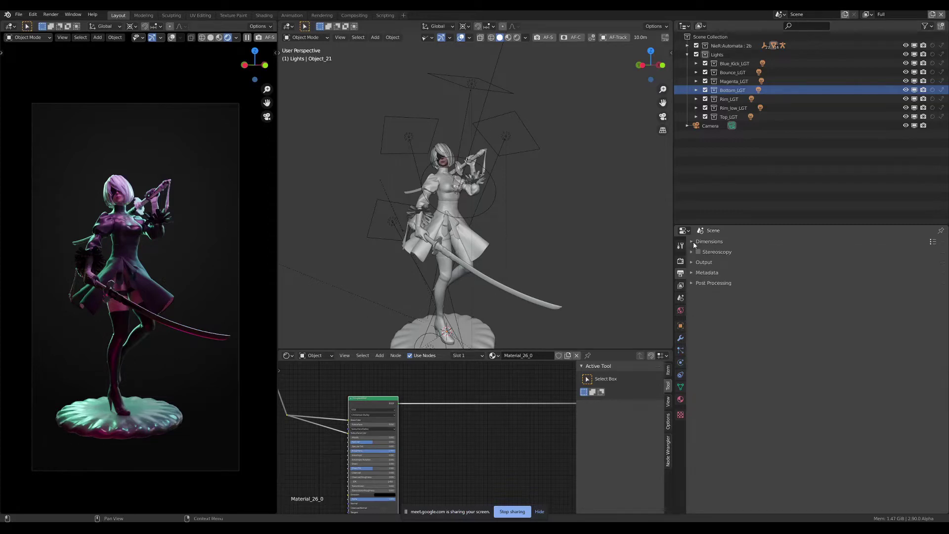
{"action": "left_click", "coordinate": [681, 286]}
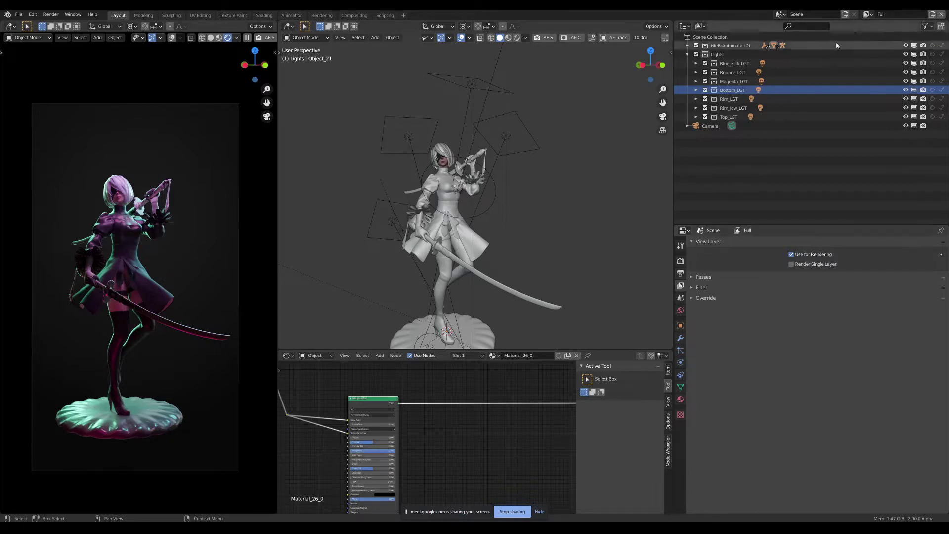
- Check the view layer list, keeping Full as the active layer
{"action": "left_click", "coordinate": [869, 14]}
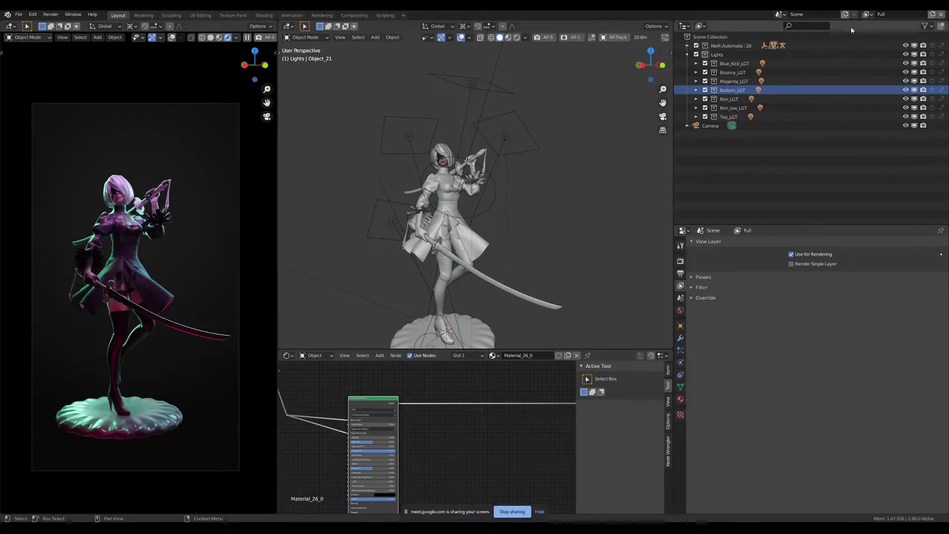
{"action": "left_click", "coordinate": [866, 15]}
{"action": "left_click", "coordinate": [866, 16]}
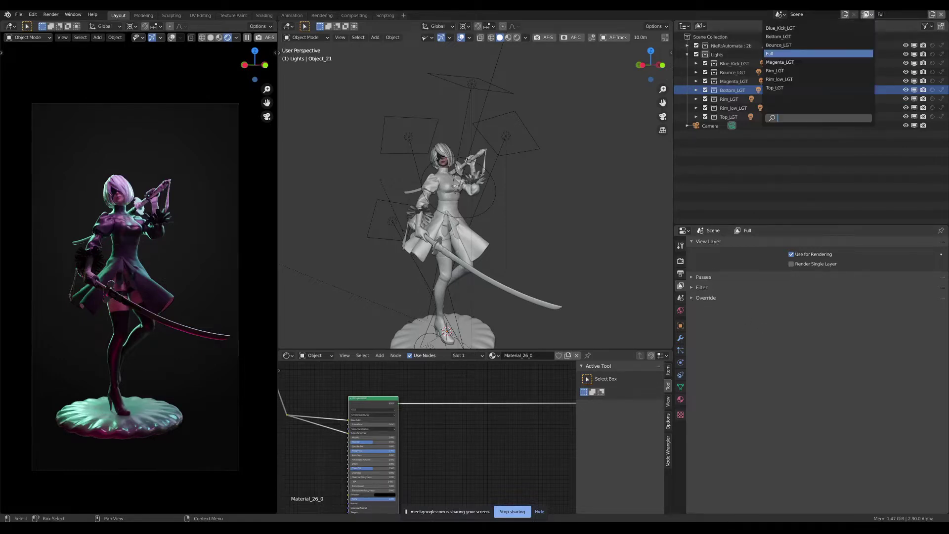
{"action": "key", "text": "Escape"}
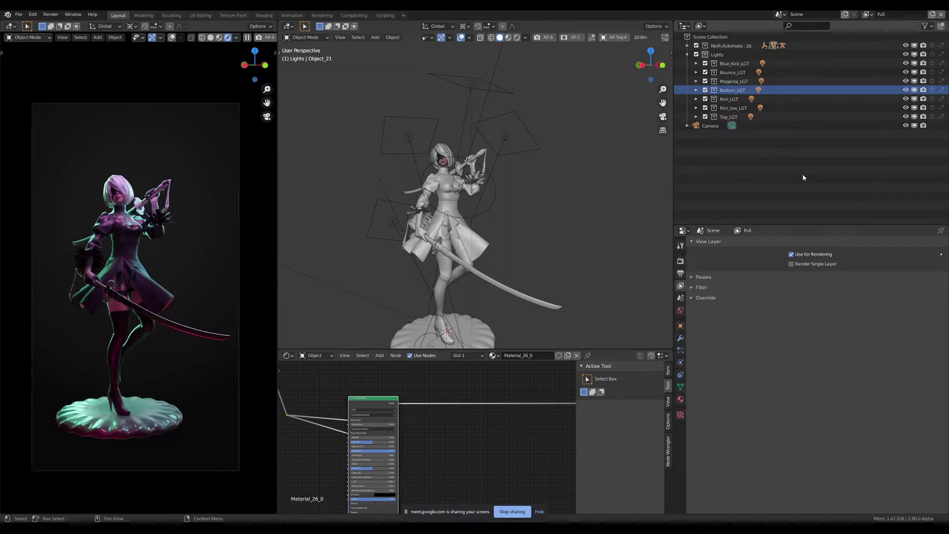
{"action": "left_click", "coordinate": [864, 15]}
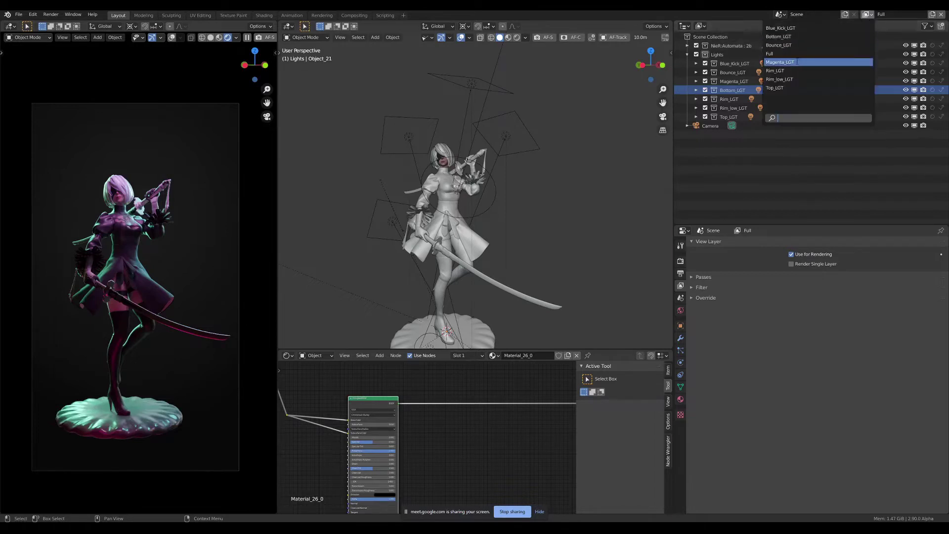
- Review the Output settings, then expand the Full layer's Passes panel showing Combined and Z
{"action": "left_click", "coordinate": [682, 274]}
{"action": "left_click", "coordinate": [694, 262]}
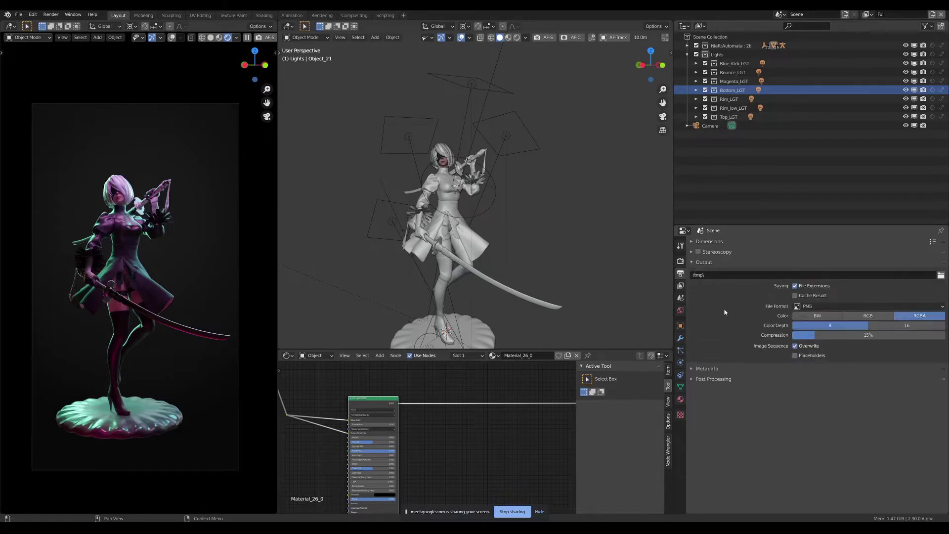
{"action": "left_click", "coordinate": [866, 15]}
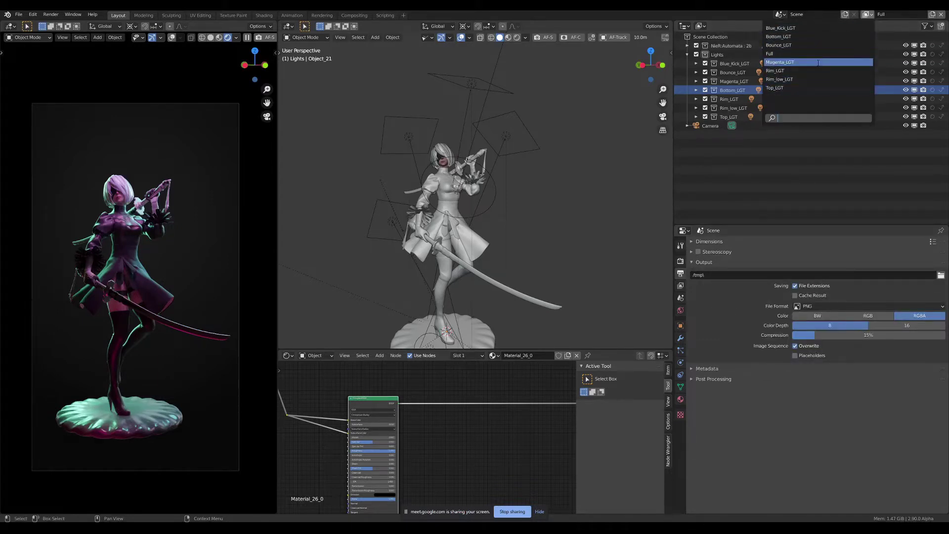
{"action": "left_click", "coordinate": [680, 262]}
{"action": "left_click", "coordinate": [680, 286]}
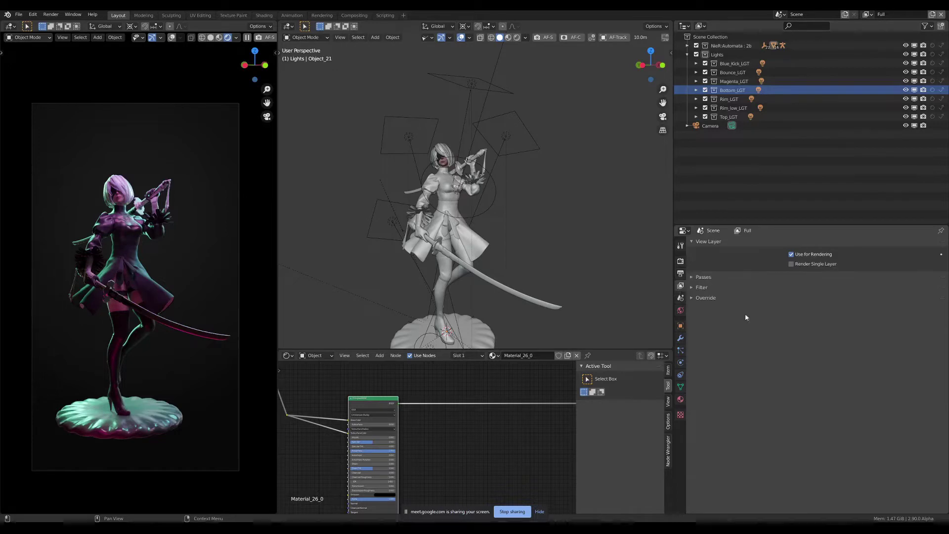
{"action": "left_click", "coordinate": [707, 278]}
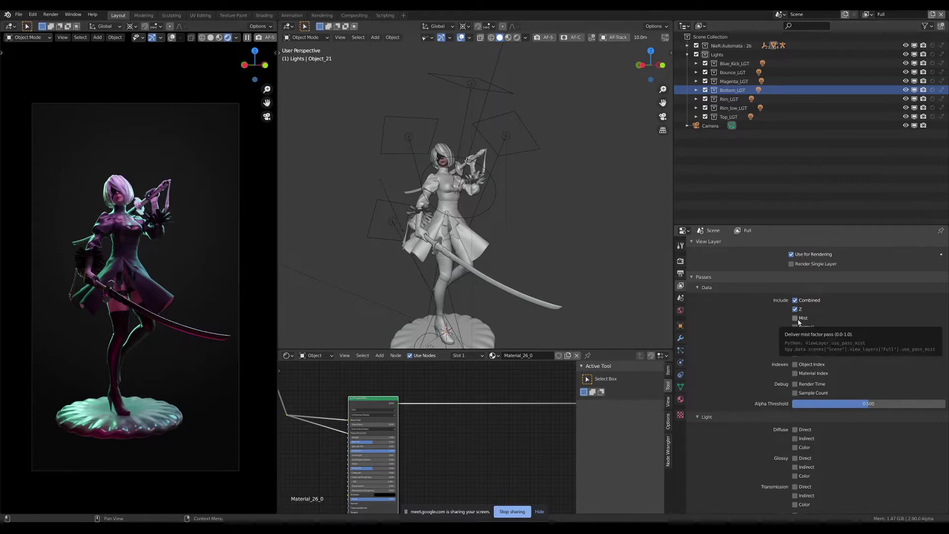
- Enable the Normal and UV data passes, then select the figure's skirt piece
{"action": "left_click", "coordinate": [802, 328]}
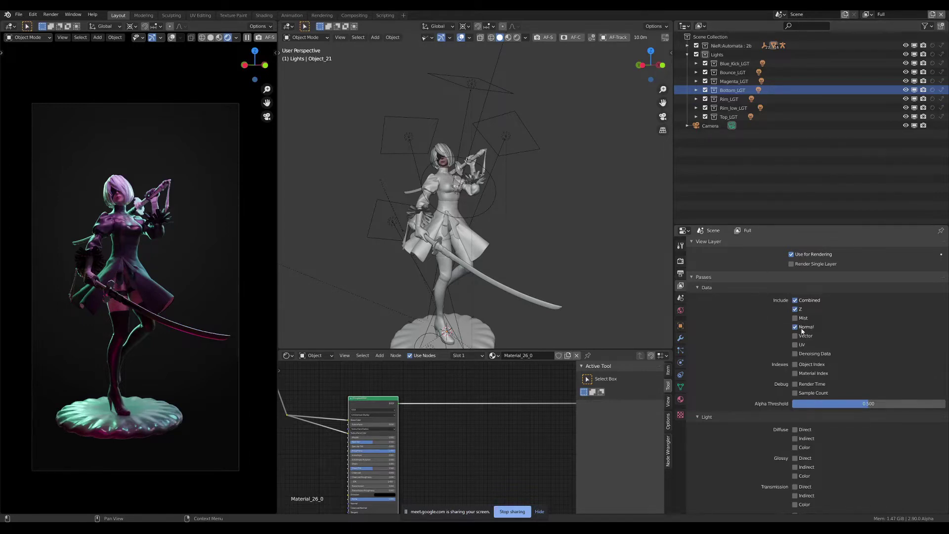
{"action": "left_click", "coordinate": [803, 346]}
{"action": "left_click", "coordinate": [482, 246]}
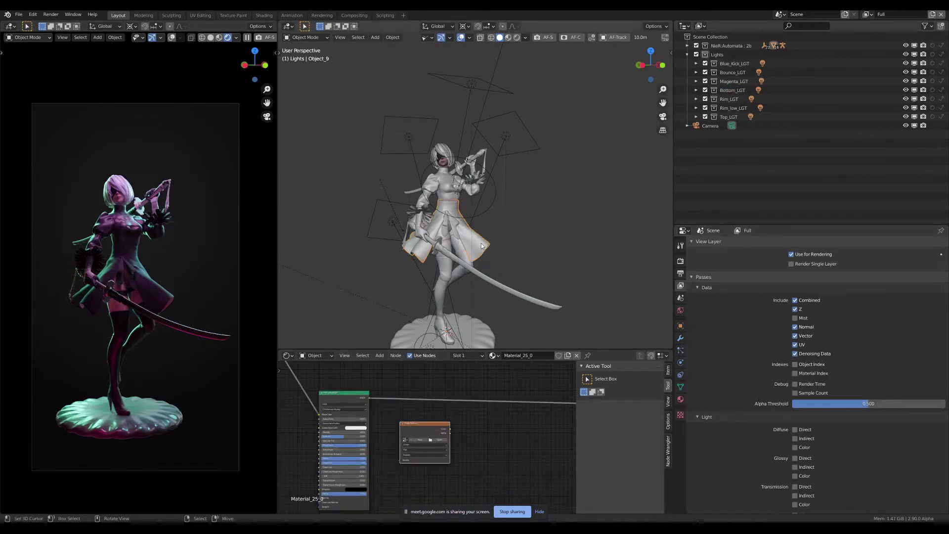
- Open the skirt's Object properties and expand its Relations panel to reach Pass Index
{"action": "left_click", "coordinate": [681, 326]}
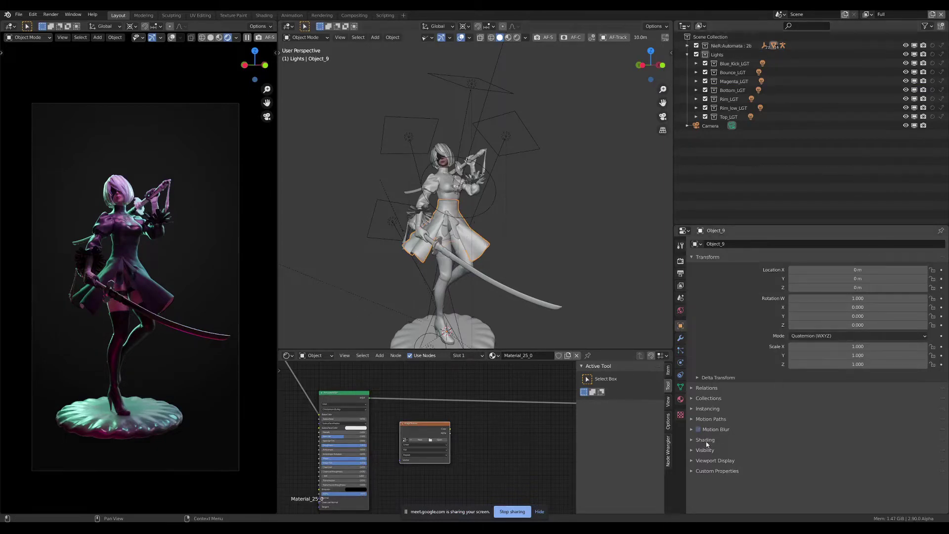
{"action": "left_click", "coordinate": [703, 388]}
{"action": "mouse_move", "coordinate": [771, 424]}
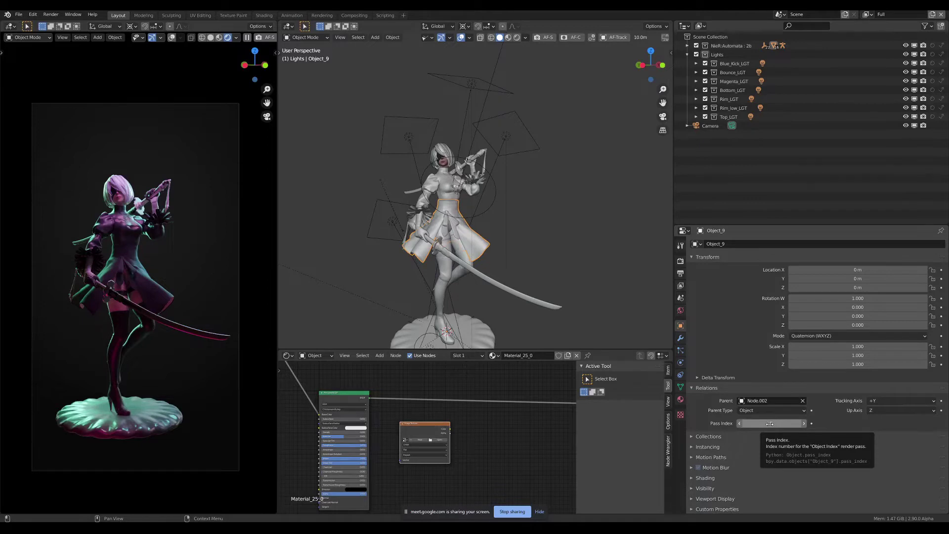
{"action": "scroll", "coordinate": [524, 250], "scroll_direction": "up", "scroll_amount": 2}
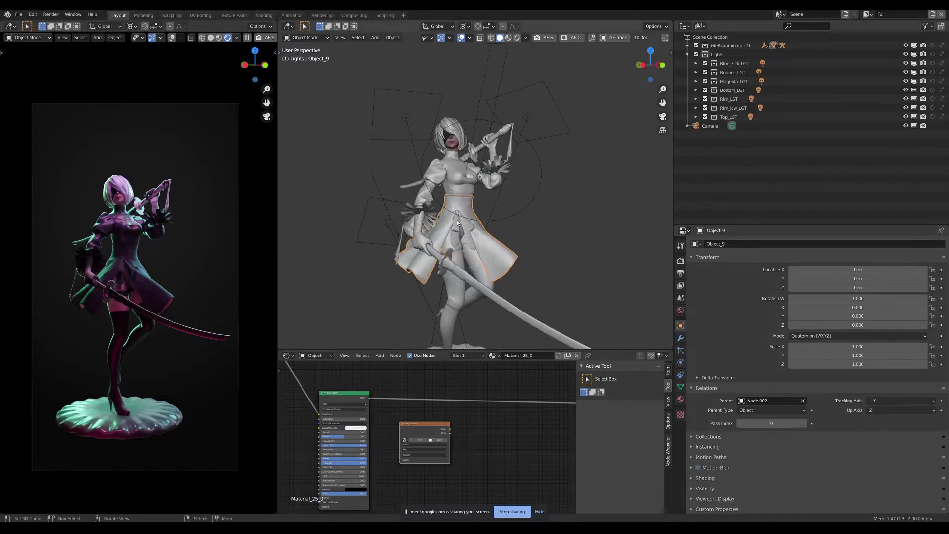
{"action": "middle_click_drag", "start_coordinate": [523, 248], "coordinate": [427, 211]}
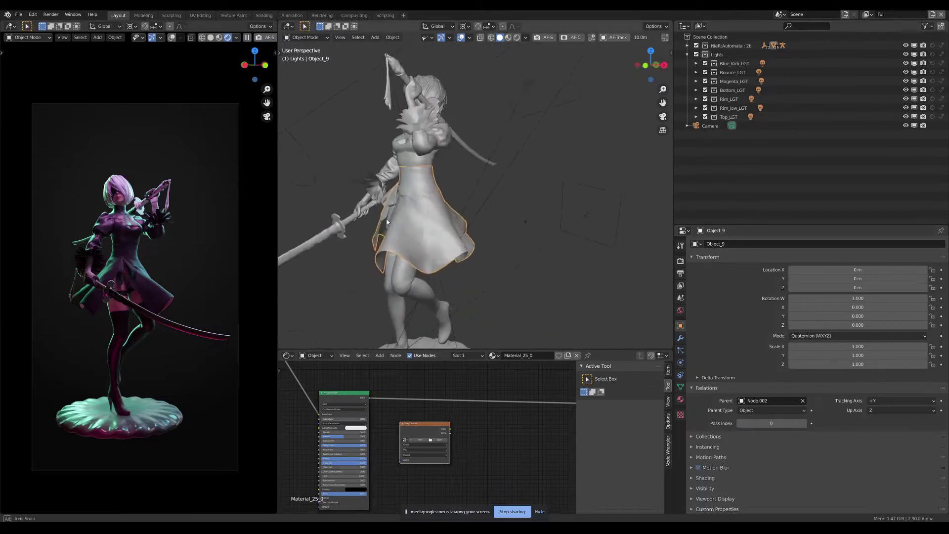
{"action": "scroll", "coordinate": [427, 211], "scroll_direction": "up", "scroll_amount": 1}
{"action": "scroll", "coordinate": [435, 211], "scroll_direction": "up", "scroll_amount": 2}
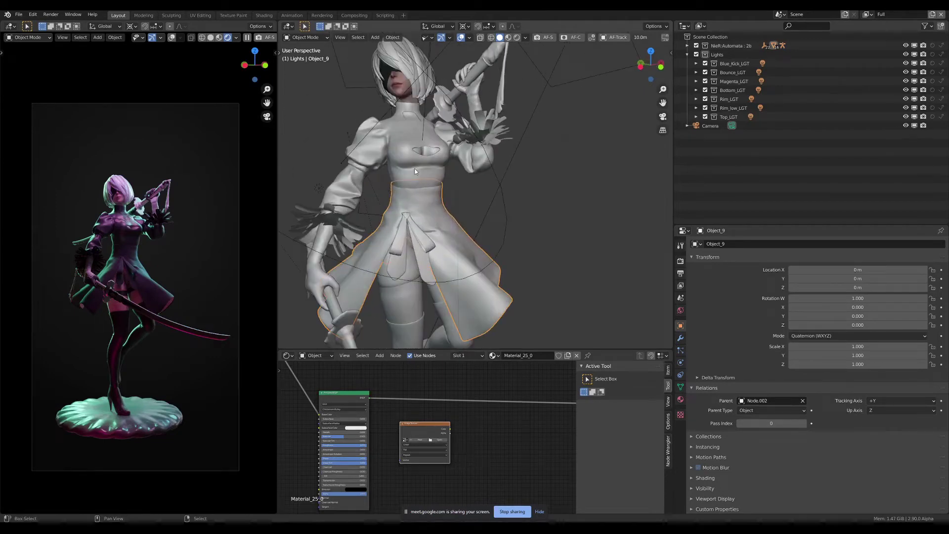
- Select the figure's torso, skirt and body pieces together
{"action": "left_click", "coordinate": [397, 144]}
{"action": "mouse_move", "coordinate": [397, 144]}
{"action": "middle_mouse_down"}
{"action": "mouse_move", "coordinate": [450, 244]}
{"action": "mouse_move", "coordinate": [462, 200]}
{"action": "mouse_move", "coordinate": [437, 185]}
{"action": "middle_mouse_up"}
{"action": "left_click", "coordinate": [450, 244]}
{"action": "left_click", "coordinate": [437, 185]}
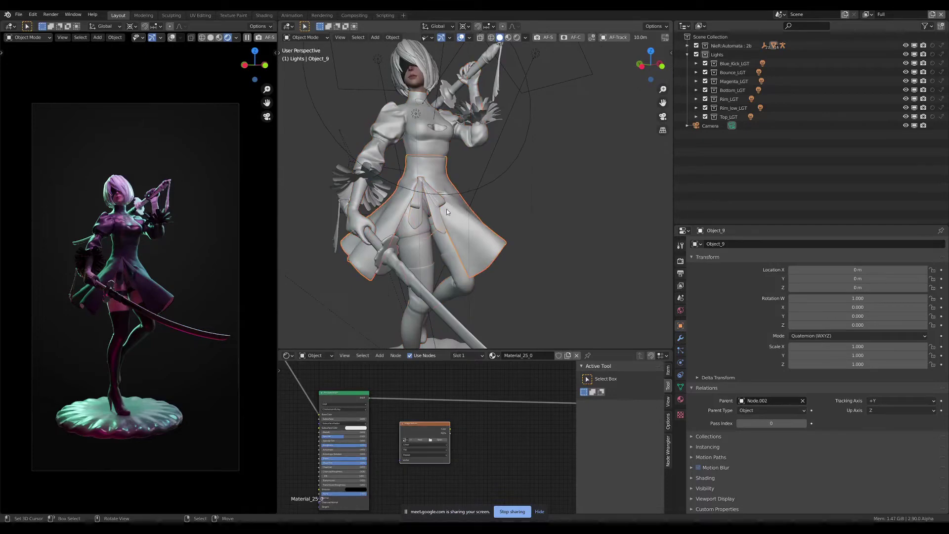
{"action": "left_click", "coordinate": [400, 126]}
{"action": "middle_click_drag", "start_coordinate": [400, 126], "coordinate": [435, 134]}
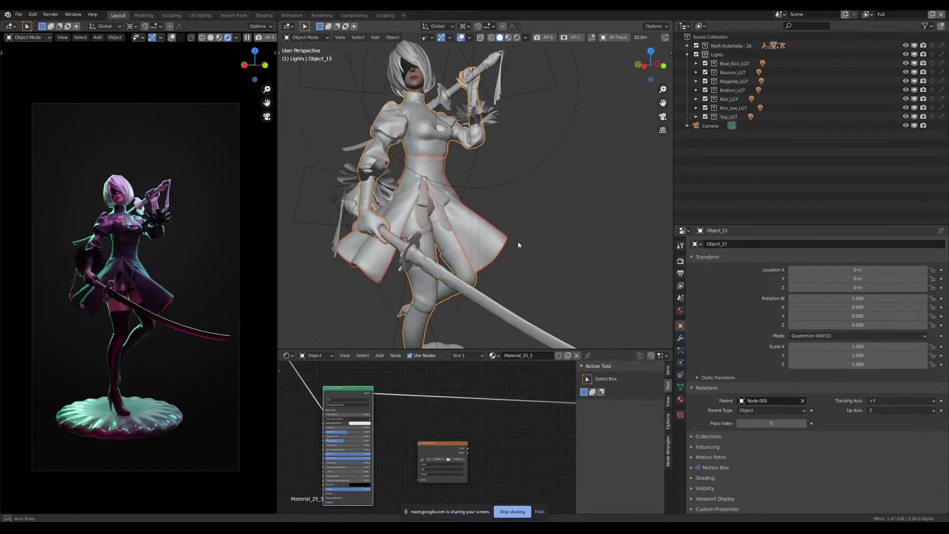
- Set Pass Index to 1 and copy it to all selected pieces
{"action": "left_click", "coordinate": [763, 424]}
{"action": "key", "text": "Return"}
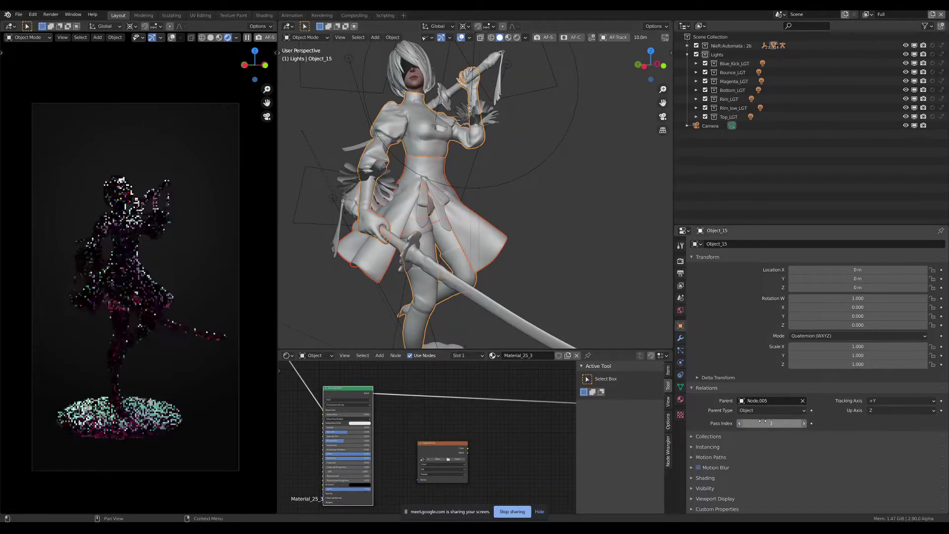
{"action": "right_click", "coordinate": [768, 424]}
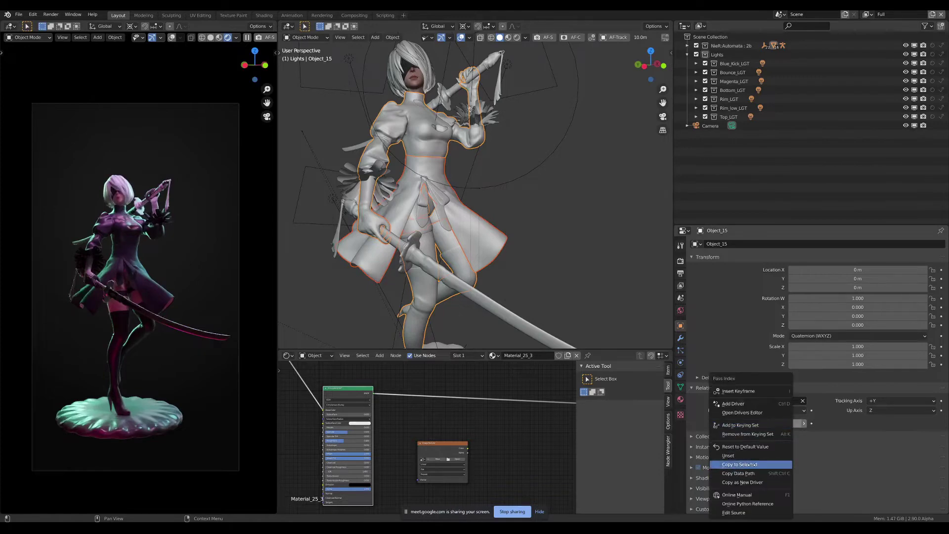
{"action": "left_click", "coordinate": [751, 465]}
{"action": "middle_click_drag", "start_coordinate": [483, 230], "coordinate": [655, 312]}
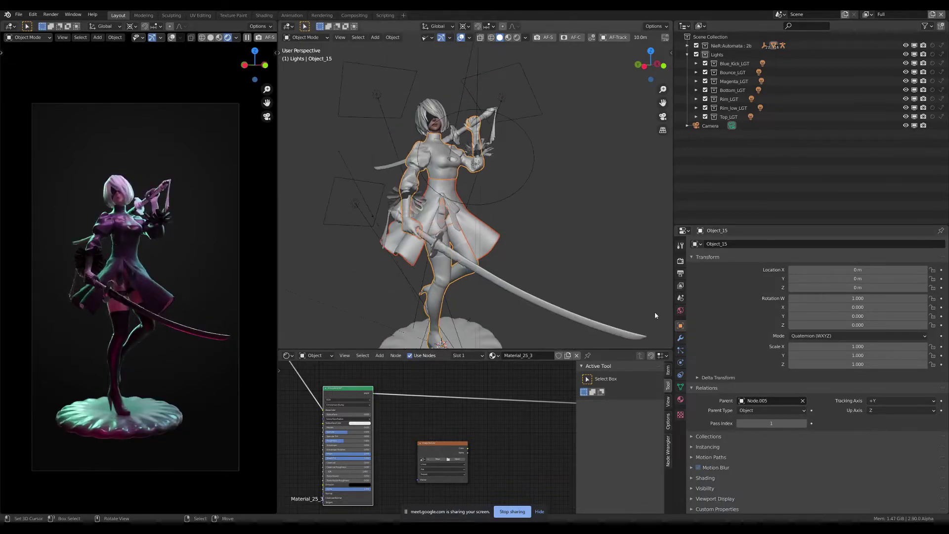
{"action": "left_click", "coordinate": [681, 262]}
- Enable the Object Index data pass on the Full view layer
{"action": "left_click", "coordinate": [681, 286]}
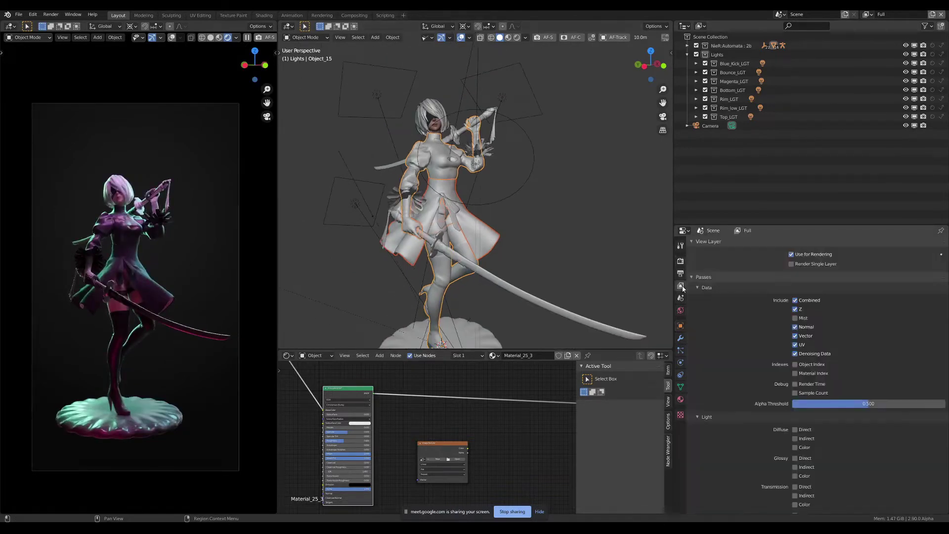
{"action": "left_click", "coordinate": [805, 367]}
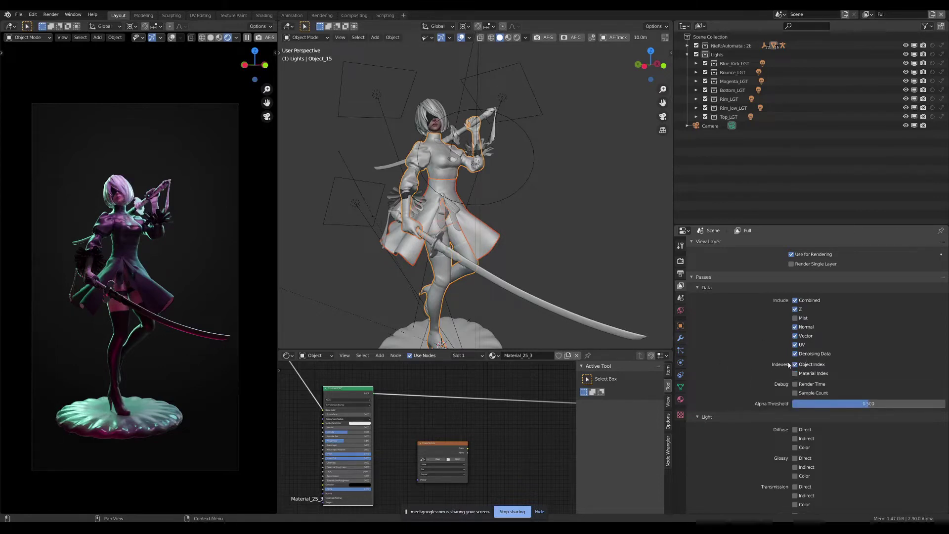
{"action": "scroll", "coordinate": [797, 415], "scroll_direction": "down", "scroll_amount": 6}
{"action": "scroll", "coordinate": [796, 419], "scroll_direction": "down", "scroll_amount": 1}
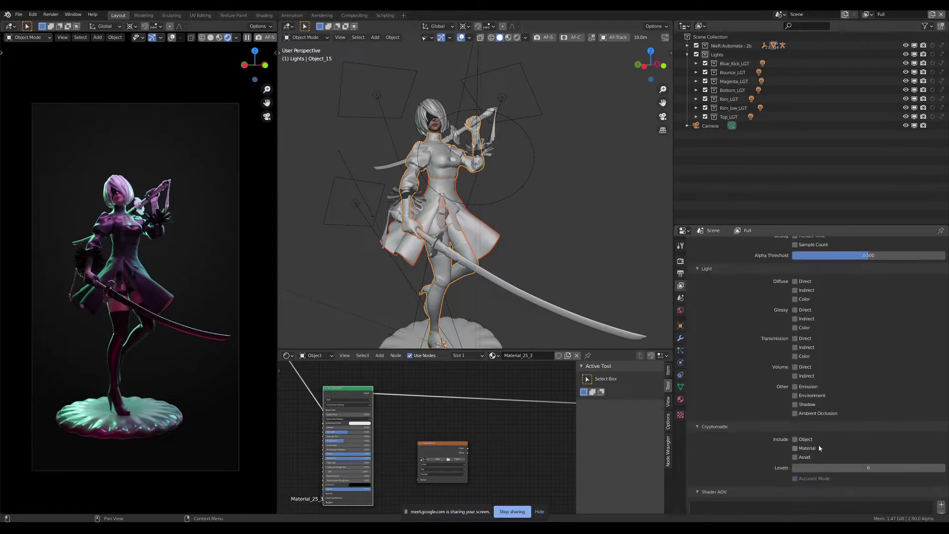
{"action": "scroll", "coordinate": [819, 448], "scroll_direction": "up", "scroll_amount": 3}
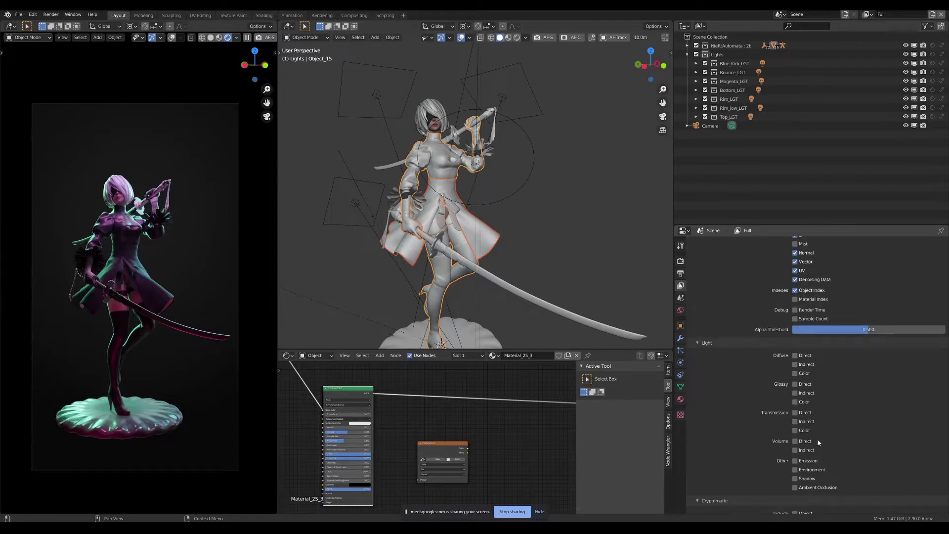
{"action": "left_click", "coordinate": [798, 292]}
- Enable Diffuse, Glossy, Transmission, Emission, Environment, Shadow and Ambient Occlusion light passes
{"action": "scroll", "coordinate": [800, 365], "scroll_direction": "down", "scroll_amount": 3}
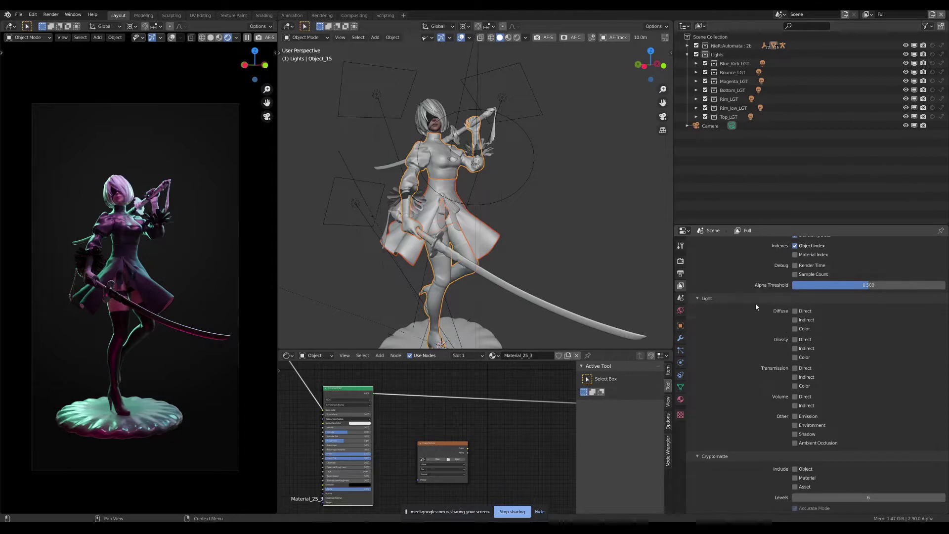
{"action": "left_click", "coordinate": [756, 301]}
{"action": "left_click", "coordinate": [706, 381]}
{"action": "scroll", "coordinate": [825, 388], "scroll_direction": "down", "scroll_amount": 3}
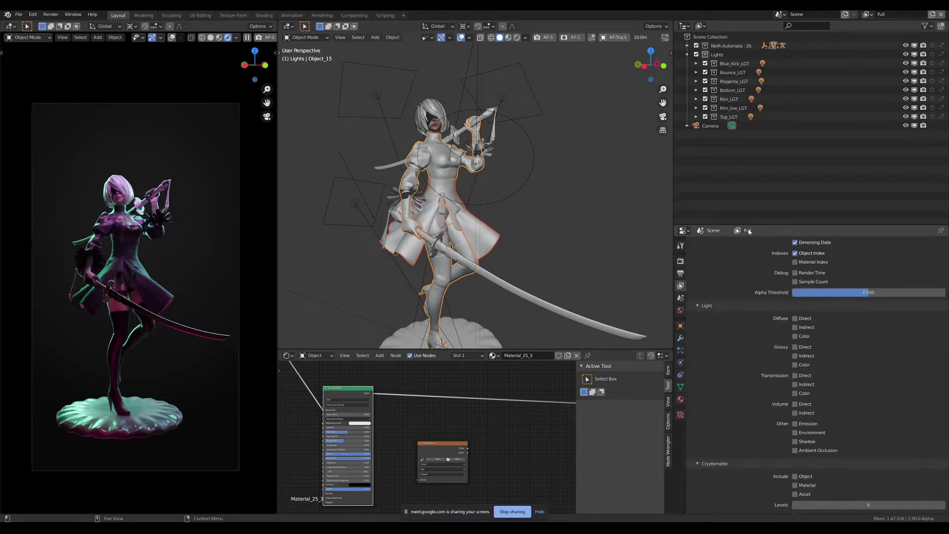
{"action": "left_click_drag", "start_coordinate": [796, 319], "coordinate": [797, 341]}
{"action": "left_click_drag", "start_coordinate": [795, 424], "coordinate": [795, 451]}
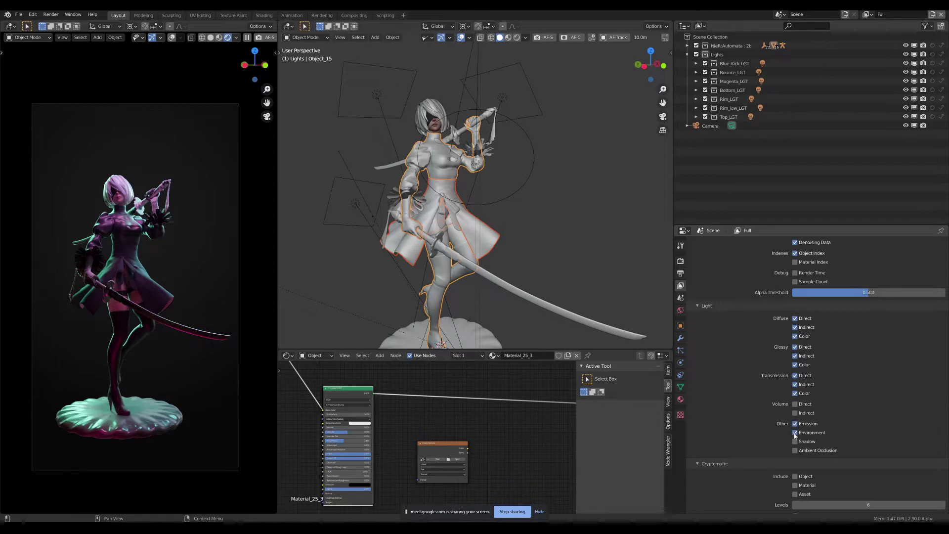
{"action": "scroll", "coordinate": [801, 460], "scroll_direction": "down", "scroll_amount": 3}
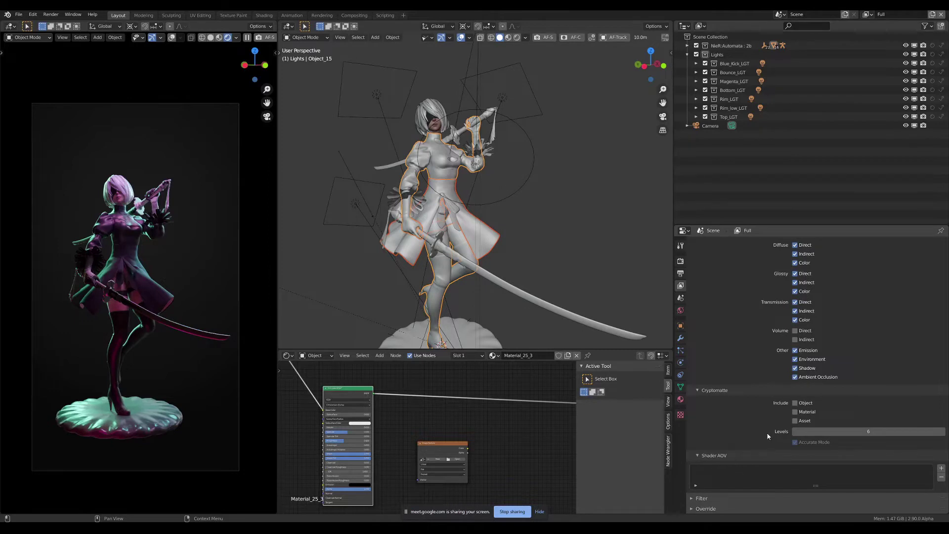
- Enlarge the pass settings, pan the shader node view and select the figurine's neck piece
{"action": "middle_click_drag", "start_coordinate": [769, 436], "coordinate": [781, 390], "text": "ctrl"}
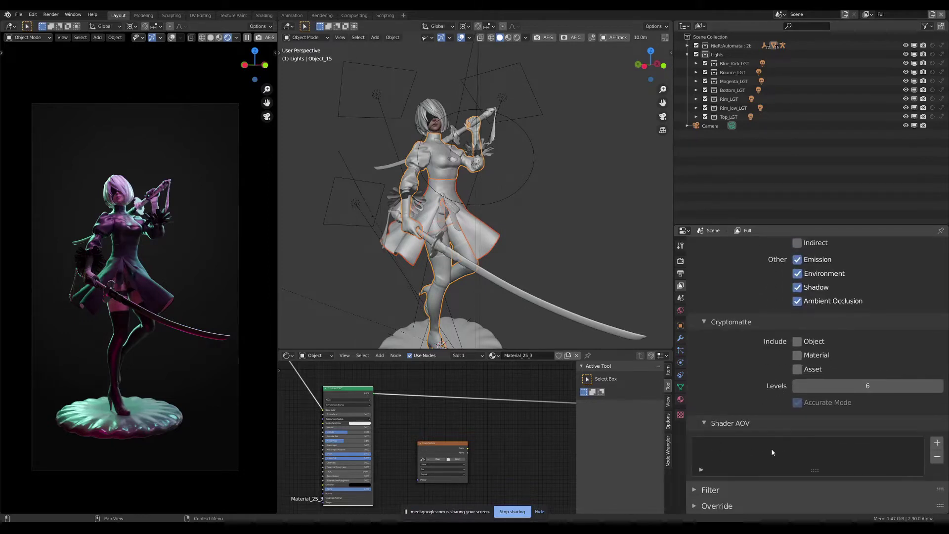
{"action": "middle_click_drag", "start_coordinate": [515, 428], "coordinate": [485, 441]}
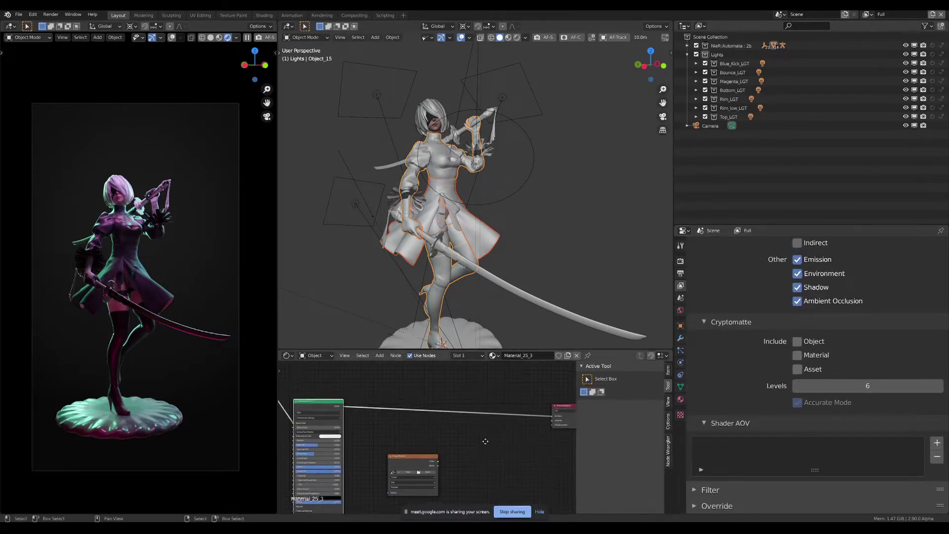
{"action": "scroll", "coordinate": [485, 441], "scroll_direction": "down", "scroll_amount": 2}
{"action": "scroll", "coordinate": [437, 120], "scroll_direction": "up", "scroll_amount": 2}
{"action": "scroll", "coordinate": [437, 120], "scroll_direction": "up", "scroll_amount": 3}
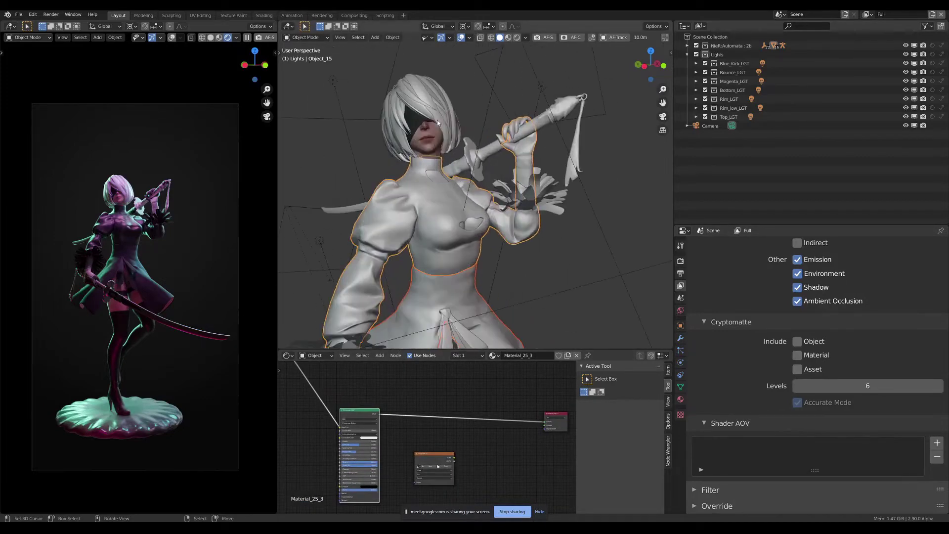
{"action": "scroll", "coordinate": [437, 120], "scroll_direction": "up", "scroll_amount": 3}
{"action": "left_click", "coordinate": [435, 142]}
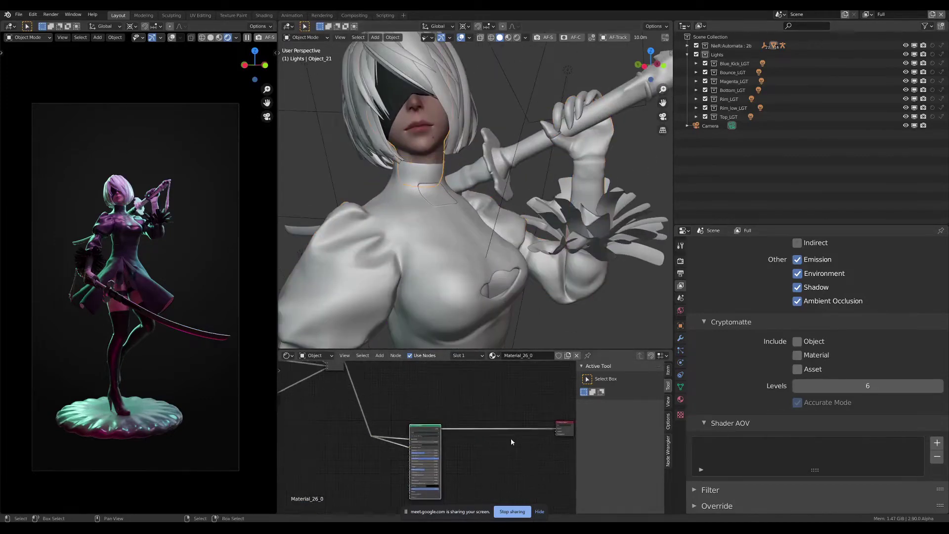
{"action": "scroll", "coordinate": [511, 441], "scroll_direction": "up", "scroll_amount": 3}
- Move Material_26_0's Material Output node left and show the view layer's Override options
{"action": "left_click_drag", "start_coordinate": [554, 390], "coordinate": [429, 391]}
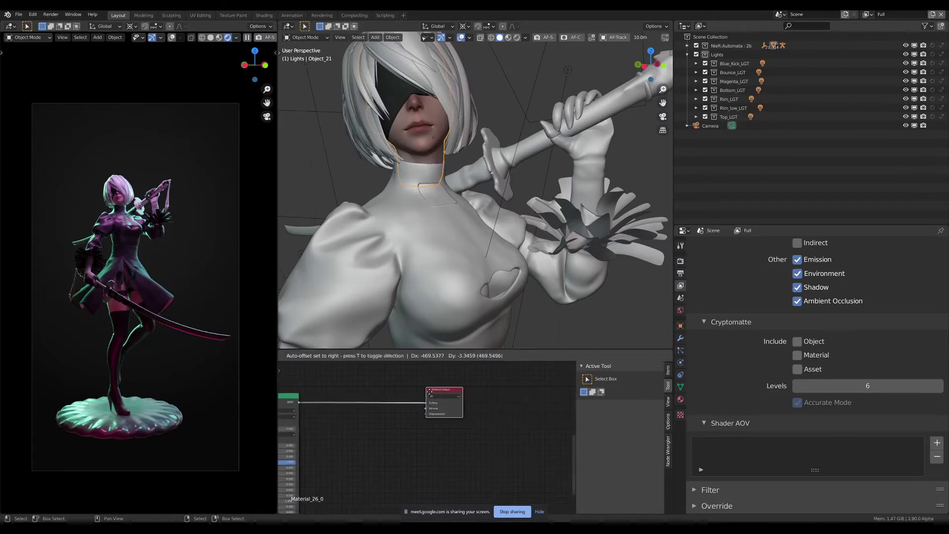
{"action": "middle_click_drag", "start_coordinate": [430, 391], "coordinate": [451, 395]}
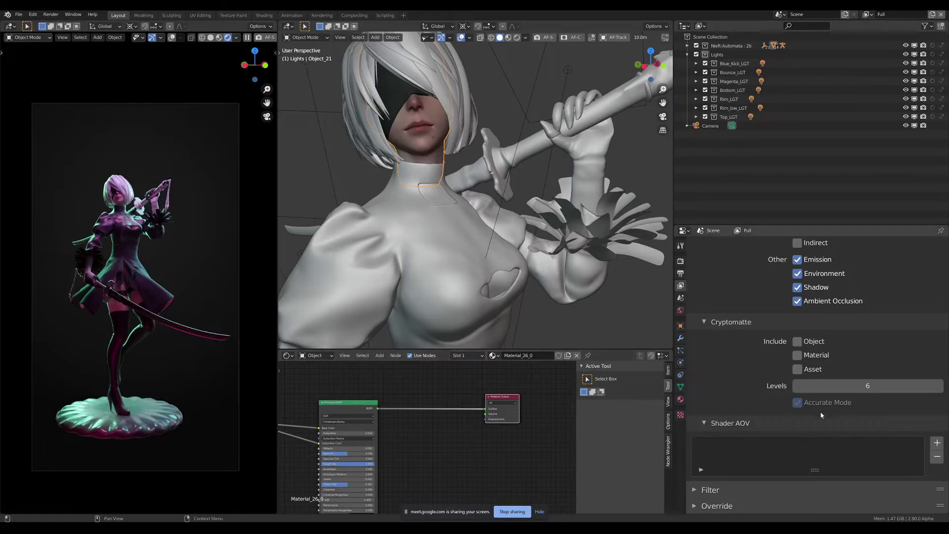
{"action": "left_click", "coordinate": [715, 490]}
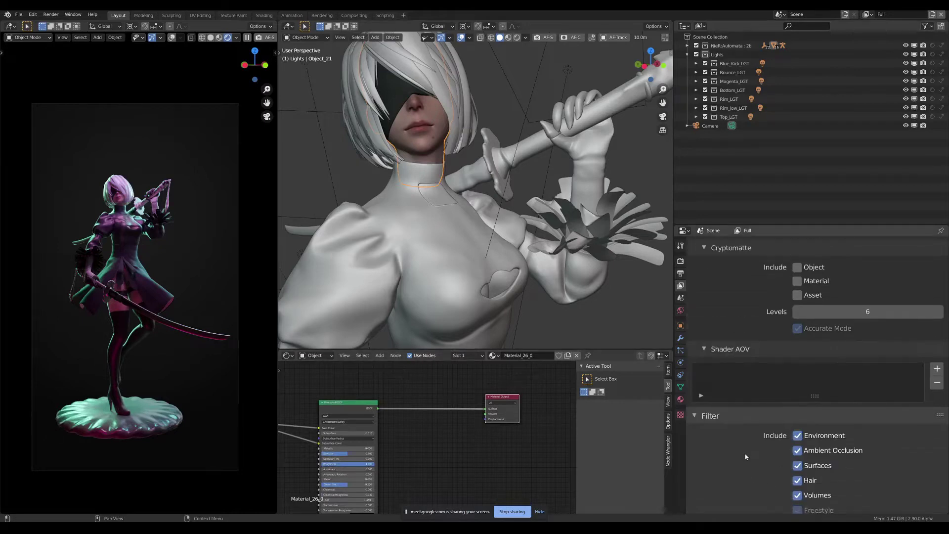
{"action": "left_click", "coordinate": [751, 419]}
{"action": "left_click", "coordinate": [717, 505]}
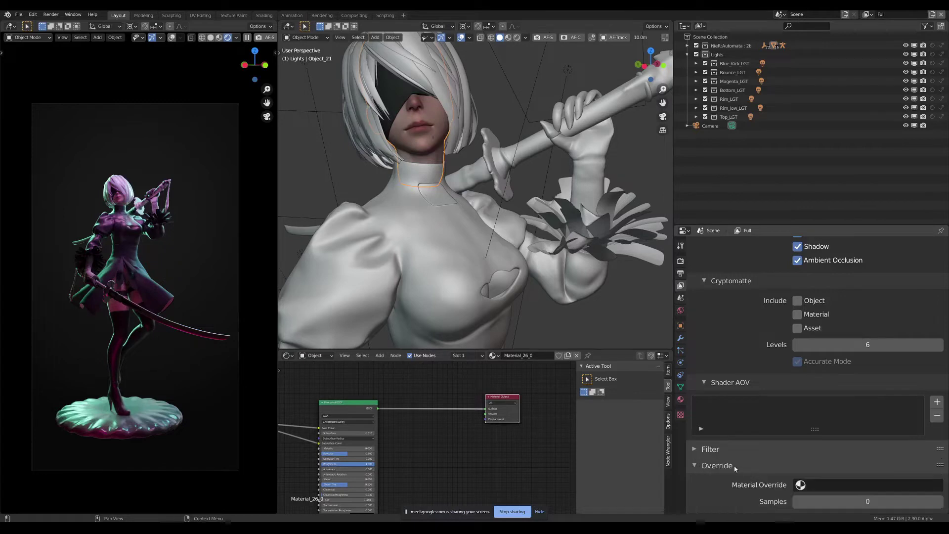
- Add an AOV Output node to the material, placed above the Material Output node
{"action": "left_click", "coordinate": [717, 465]}
{"action": "middle_click_drag", "start_coordinate": [539, 434], "coordinate": [550, 457]}
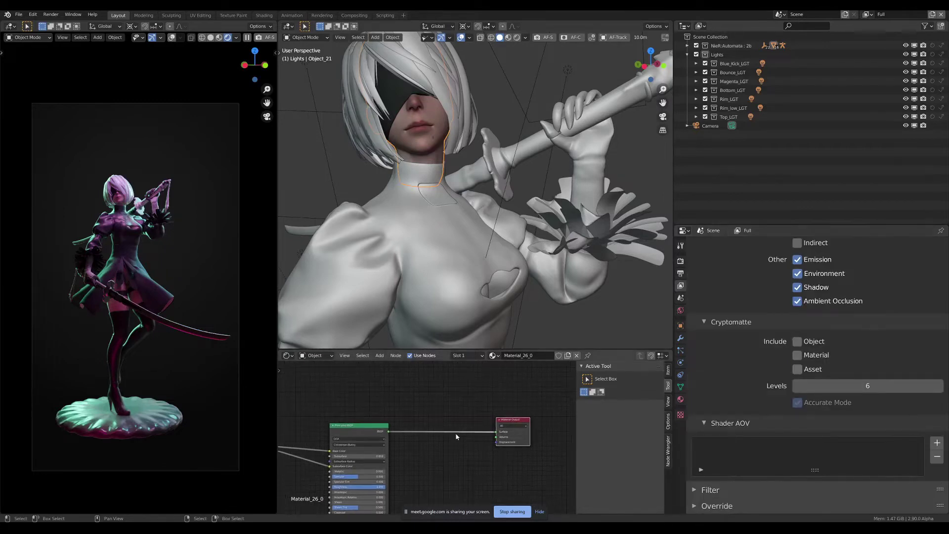
{"action": "middle_click_drag", "start_coordinate": [456, 436], "coordinate": [437, 404]}
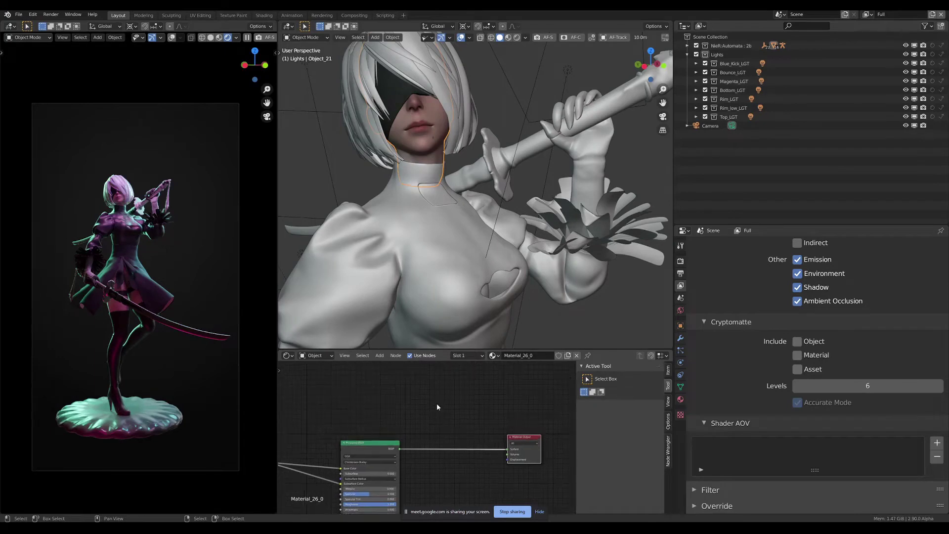
{"action": "key", "text": "shift+a"}
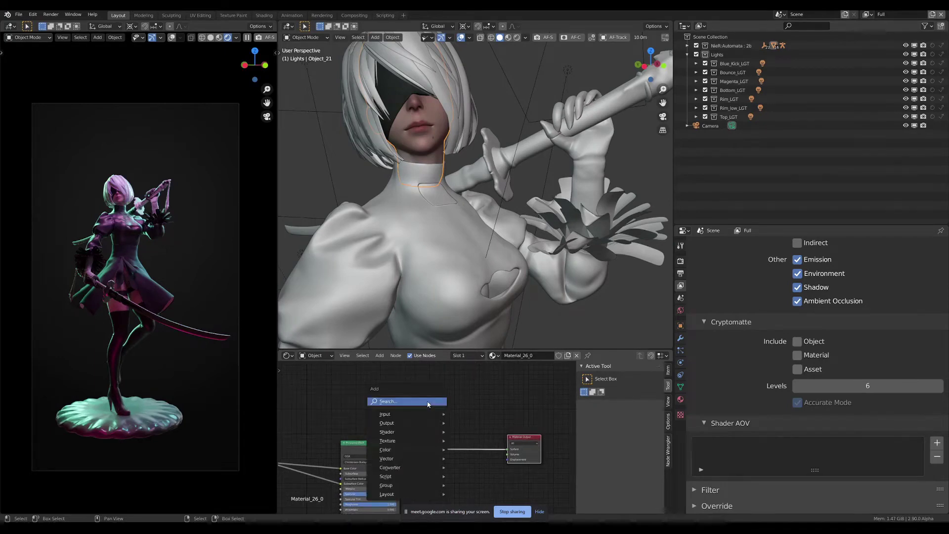
{"action": "left_click", "coordinate": [437, 403]}
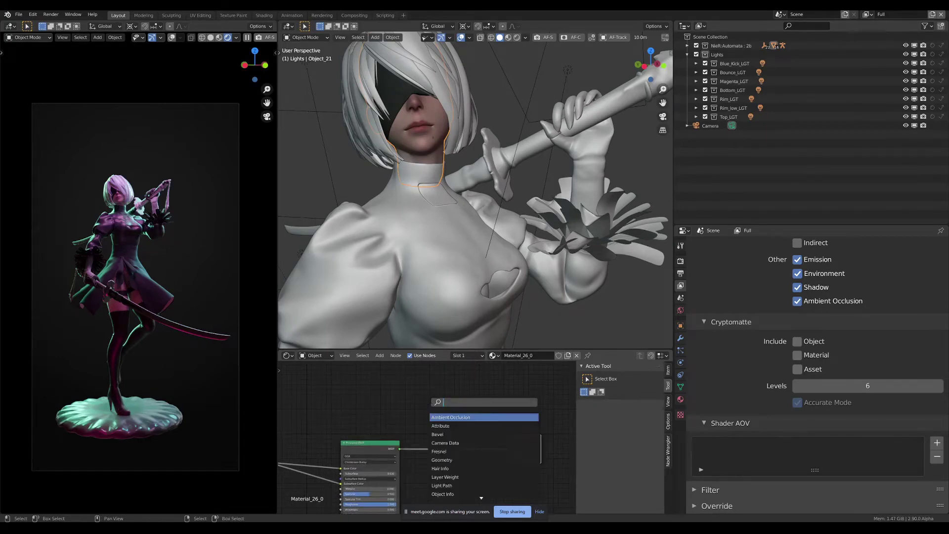
{"action": "key", "text": "Escape"}
{"action": "middle_click_drag", "start_coordinate": [455, 418], "coordinate": [401, 404]}
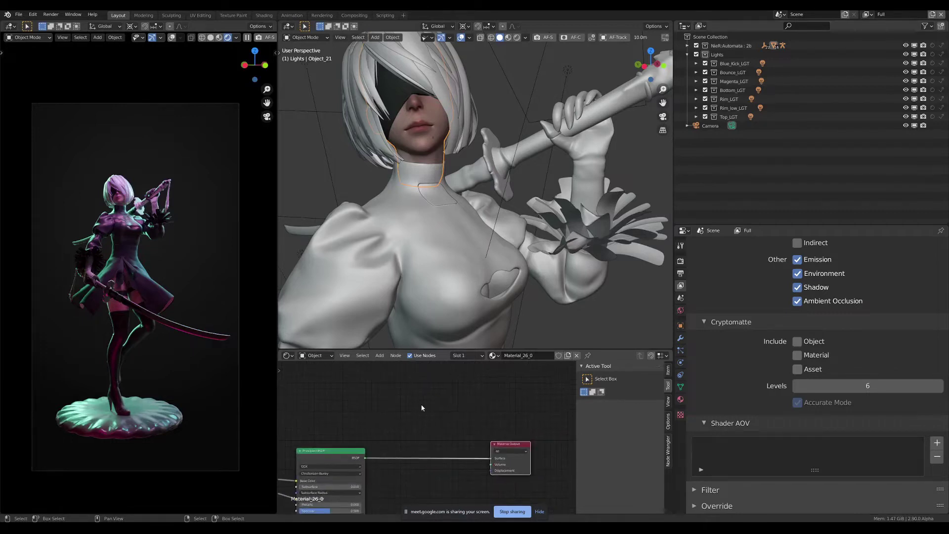
{"action": "key", "text": "shift+a"}
{"action": "left_click", "coordinate": [401, 404]}
{"action": "key", "text": "Escape"}
{"action": "key", "text": "shift+a"}
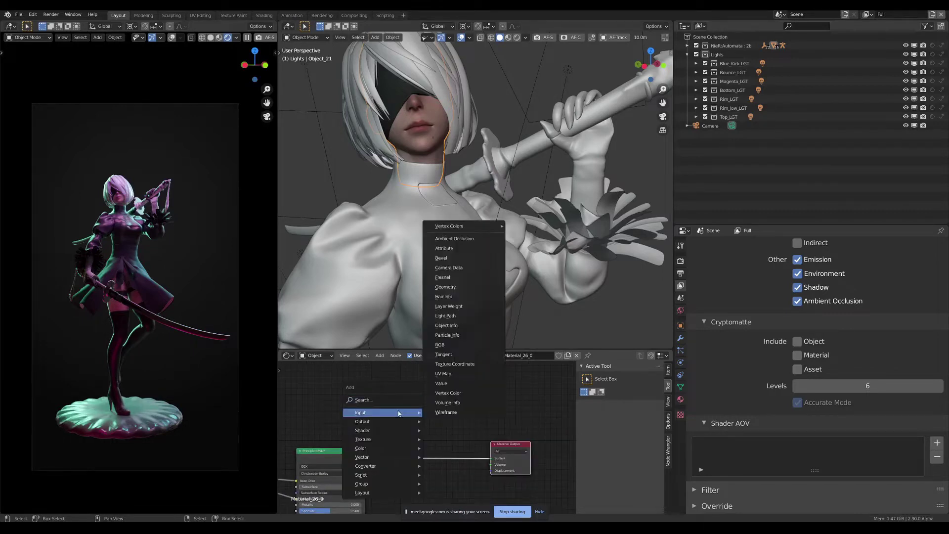
{"action": "left_click", "coordinate": [460, 421]}
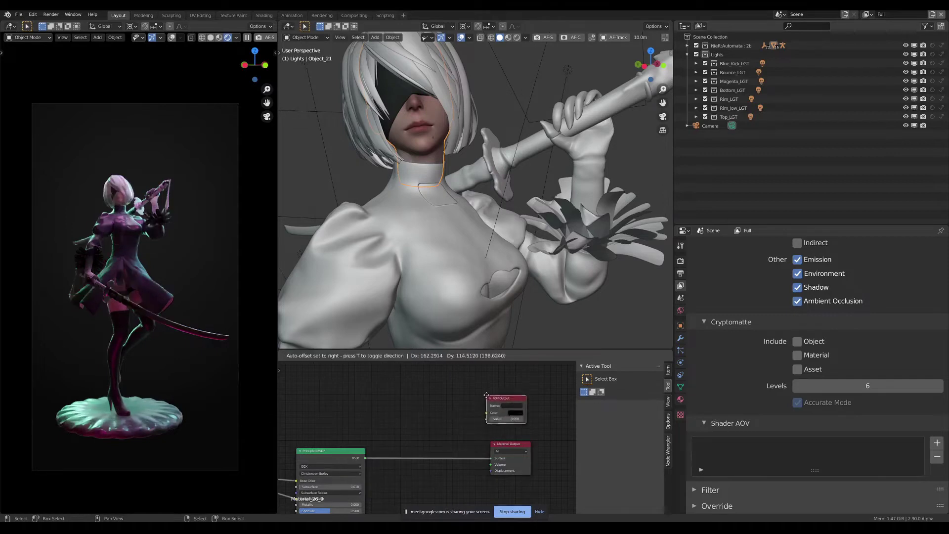
{"action": "left_click", "coordinate": [513, 394]}
- Add a Shader AOV pass to the view layer and name it Face
{"action": "scroll", "coordinate": [513, 394], "scroll_direction": "up", "scroll_amount": 2}
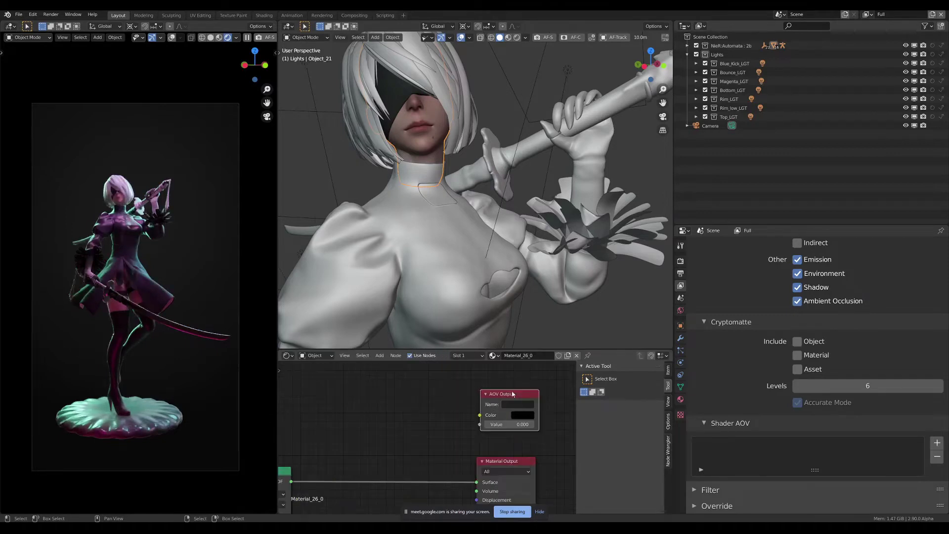
{"action": "left_click", "coordinate": [937, 443]}
{"action": "double_click", "coordinate": [712, 444]}
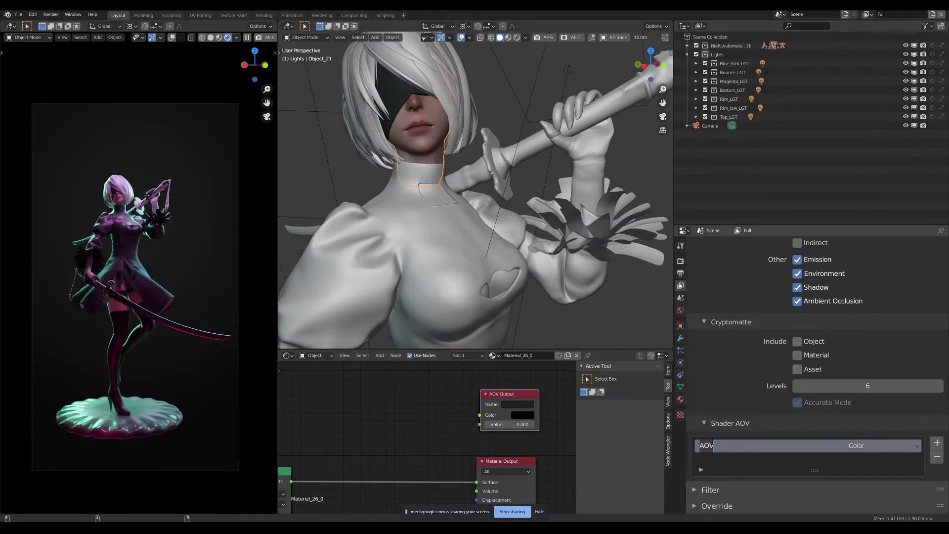
{"action": "type", "text": "Face"}
{"action": "key", "text": "Return"}
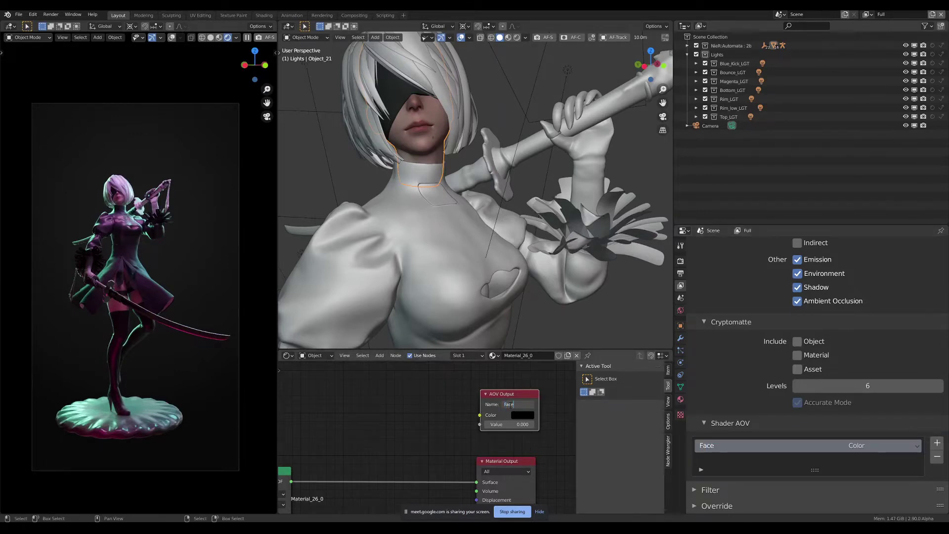
{"action": "scroll", "coordinate": [396, 420], "scroll_direction": "down", "scroll_amount": 2}
{"action": "key", "text": "shift+a"}
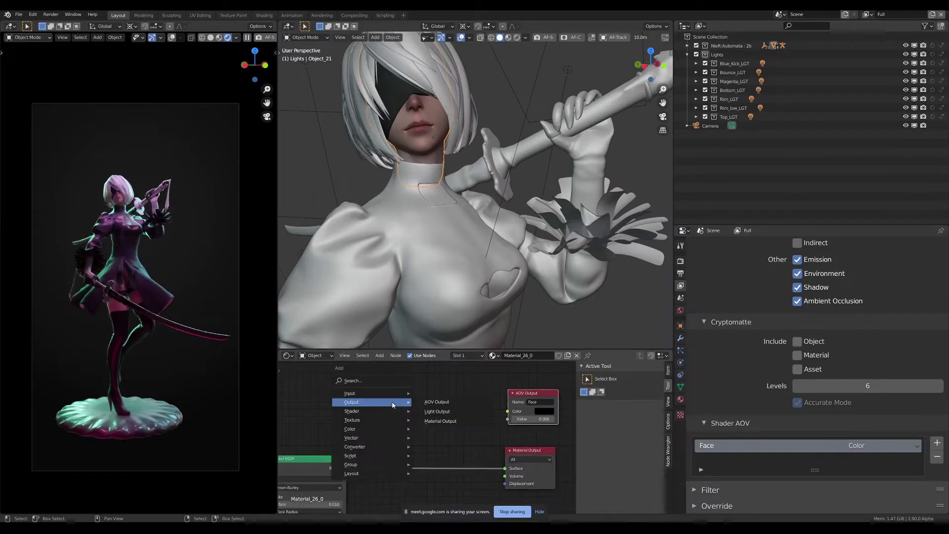
{"action": "mouse_move", "coordinate": [371, 410]}
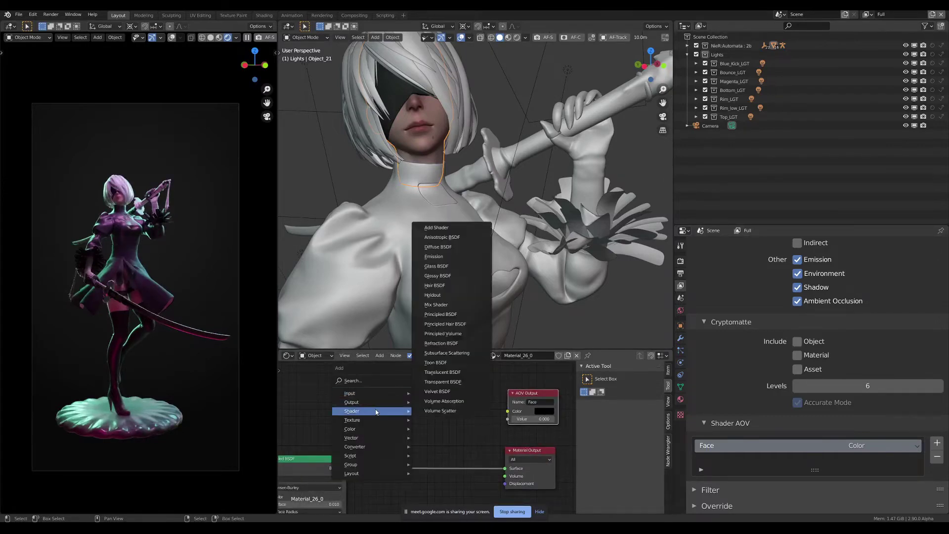
{"action": "left_click", "coordinate": [435, 256]}
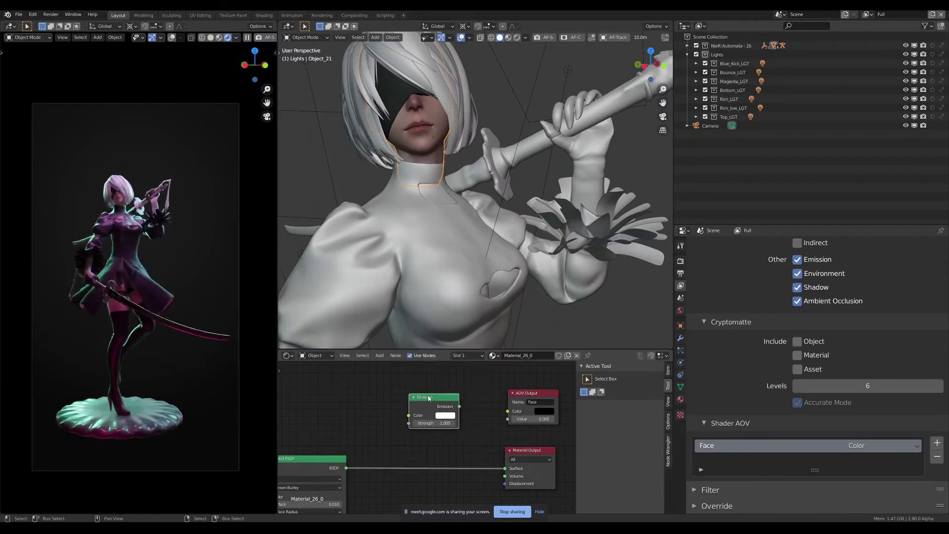
{"action": "left_click", "coordinate": [429, 398]}
{"action": "middle_click_drag", "start_coordinate": [428, 398], "coordinate": [459, 403]}
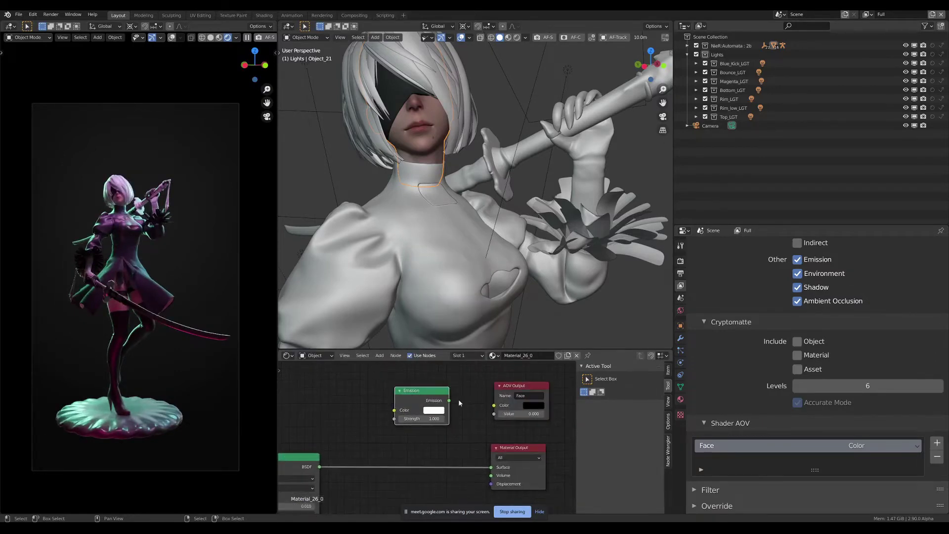
{"action": "scroll", "coordinate": [459, 403], "scroll_direction": "up", "scroll_amount": 1}
{"action": "mouse_move", "coordinate": [441, 400]}
{"action": "left_mouse_down"}
{"action": "mouse_move", "coordinate": [421, 398]}
{"action": "mouse_move", "coordinate": [497, 406]}
{"action": "mouse_move", "coordinate": [445, 402]}
{"action": "left_mouse_up"}
{"action": "key", "text": "x"}
{"action": "key", "text": "shift+a"}
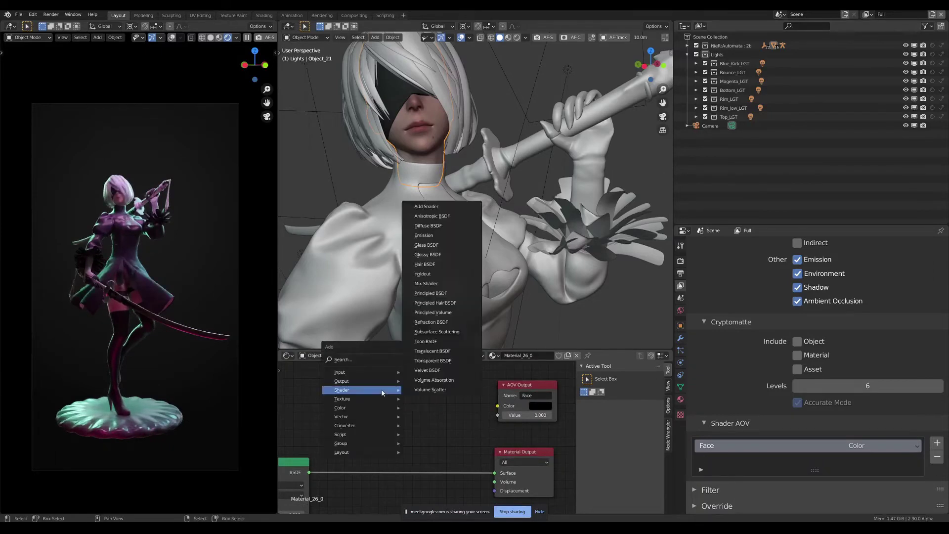
{"action": "left_click", "coordinate": [362, 377]}
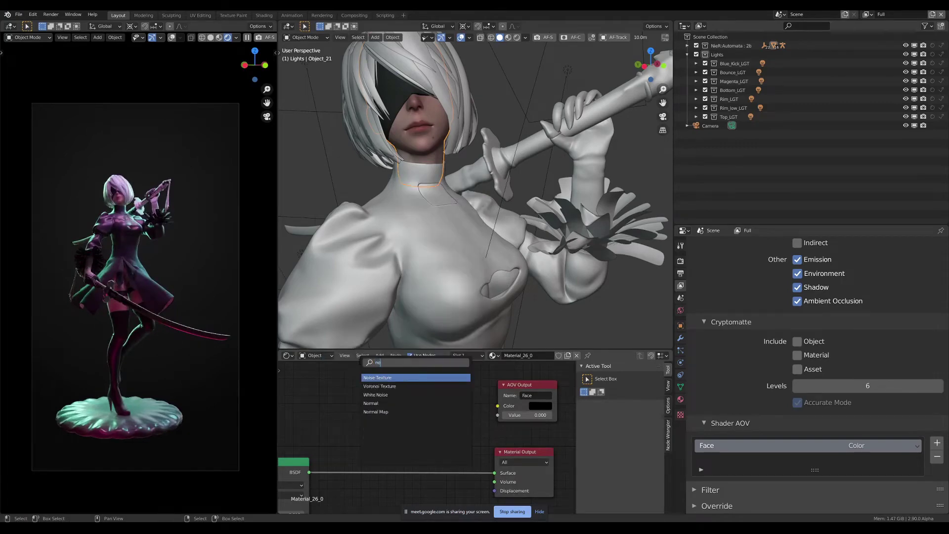
{"action": "type", "text": "noise"}
{"action": "key", "text": "Return"}
{"action": "left_click", "coordinate": [360, 378]}
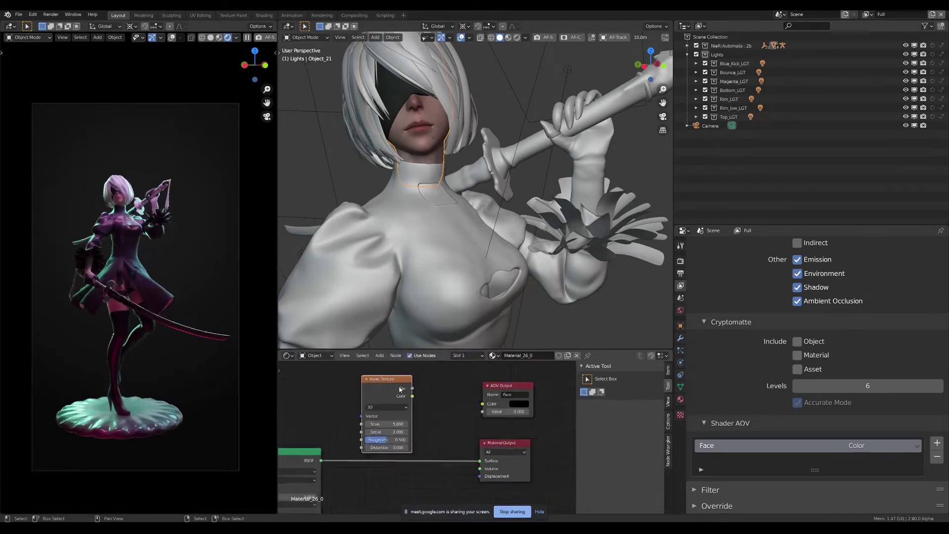
{"action": "left_click", "coordinate": [352, 411], "text": "ctrl+shift"}
{"action": "scroll", "coordinate": [159, 220], "scroll_direction": "up", "scroll_amount": 3}
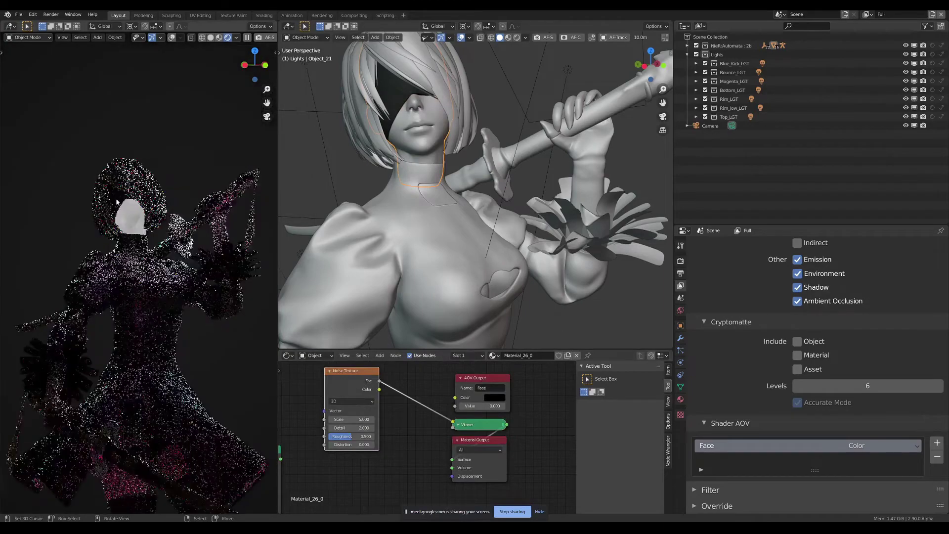
{"action": "scroll", "coordinate": [160, 220], "scroll_direction": "up", "scroll_amount": 3}
{"action": "scroll", "coordinate": [160, 220], "scroll_direction": "up", "scroll_amount": 3}
{"action": "scroll", "coordinate": [160, 220], "scroll_direction": "up", "scroll_amount": 2}
{"action": "scroll", "coordinate": [394, 401], "scroll_direction": "down", "scroll_amount": 1}
{"action": "key", "text": "x"}
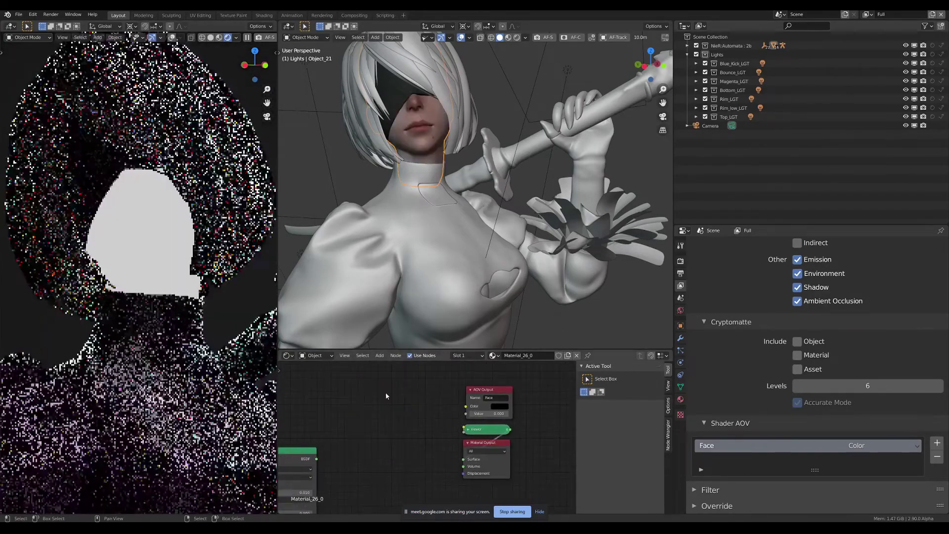
{"action": "key", "text": "x"}
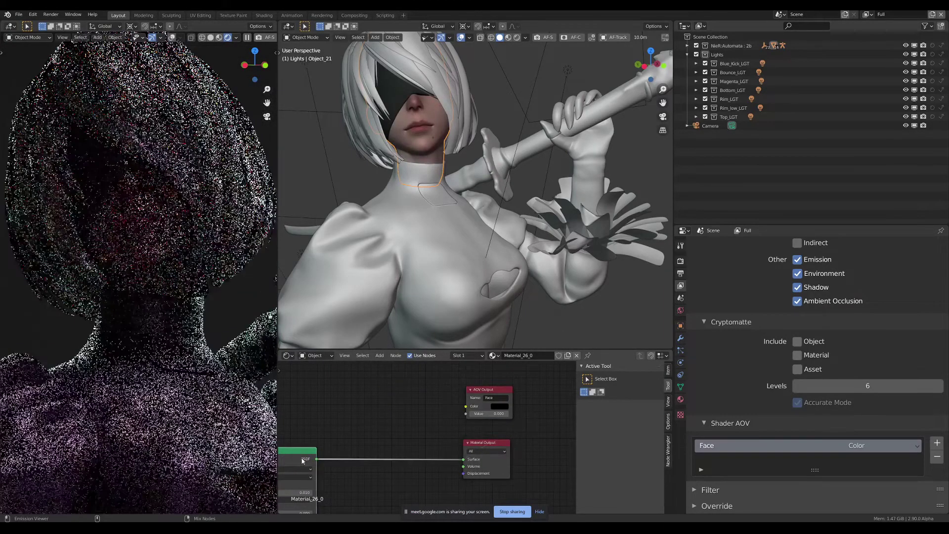
- Add an RGB node and set its colour to pure red
{"action": "left_click_drag", "start_coordinate": [316, 459], "coordinate": [358, 459]}
{"action": "type", "text": "gb"}
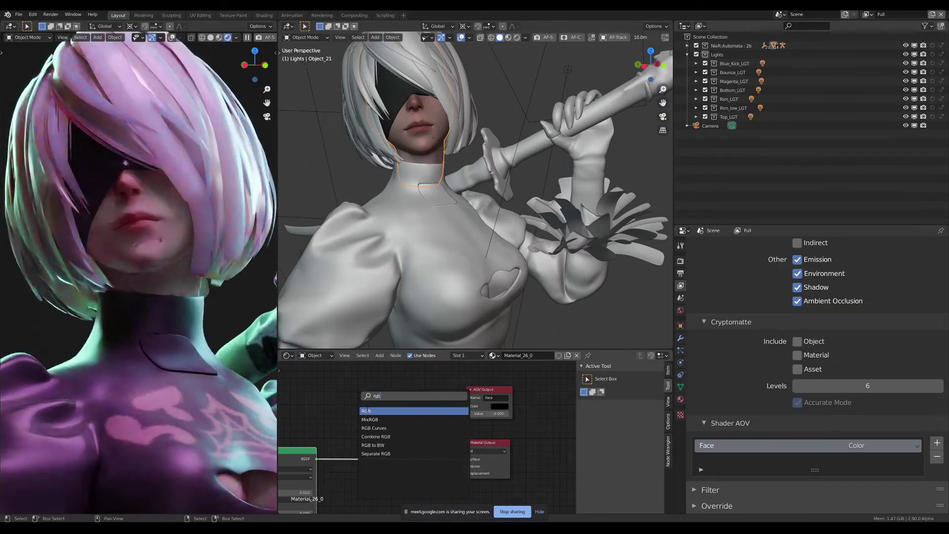
{"action": "key", "text": "Return"}
{"action": "left_click", "coordinate": [363, 395]}
{"action": "left_click", "coordinate": [363, 426]}
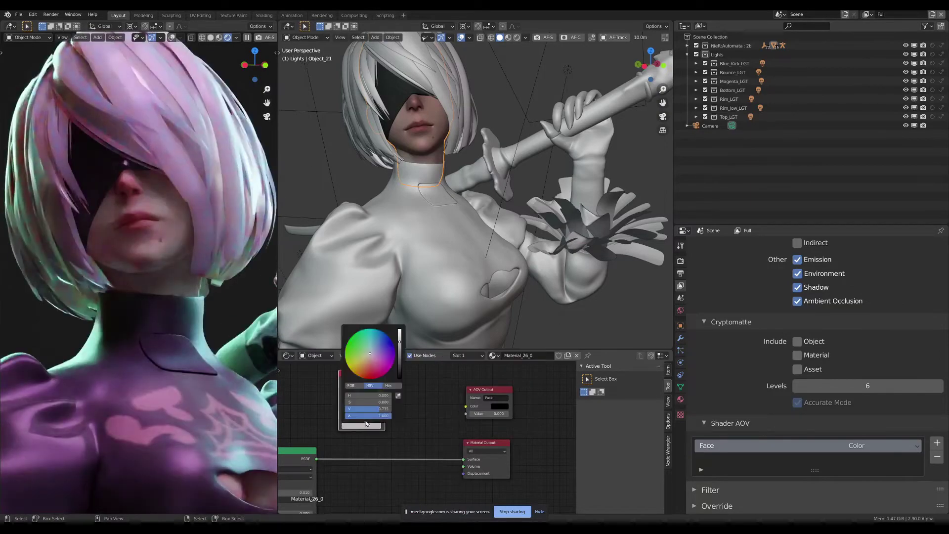
{"action": "left_click", "coordinate": [352, 386]}
{"action": "mouse_move", "coordinate": [379, 396]}
{"action": "left_mouse_down"}
{"action": "mouse_move", "coordinate": [395, 396]}
{"action": "mouse_move", "coordinate": [346, 414]}
{"action": "left_mouse_up"}
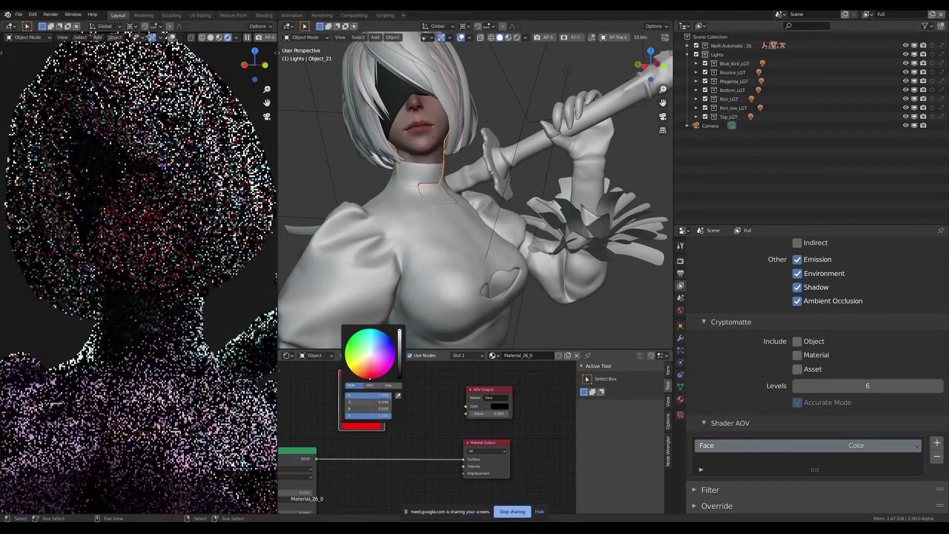
{"action": "left_click_drag", "start_coordinate": [385, 382], "coordinate": [469, 407]}
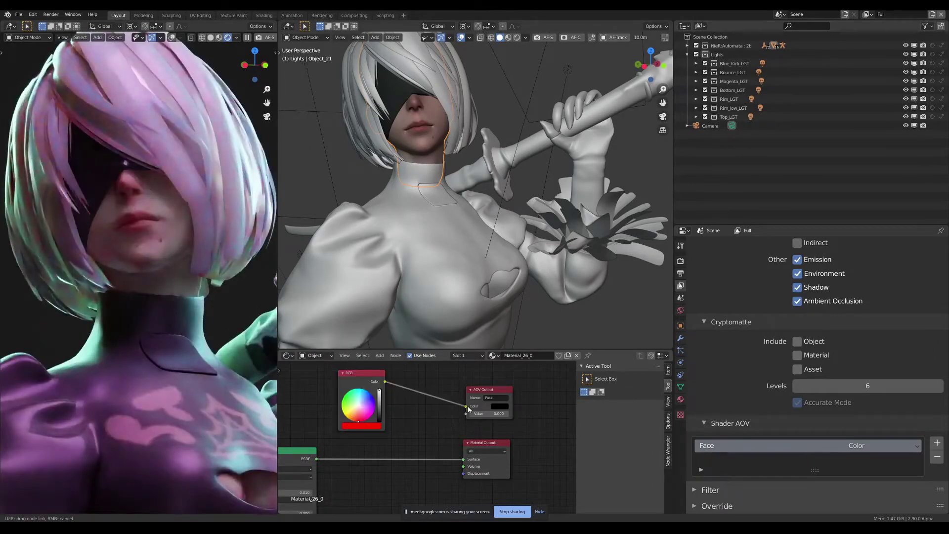
- Link the RGB colour to the Face AOV Output's Color input
{"action": "middle_click_drag", "start_coordinate": [461, 408], "coordinate": [485, 409]}
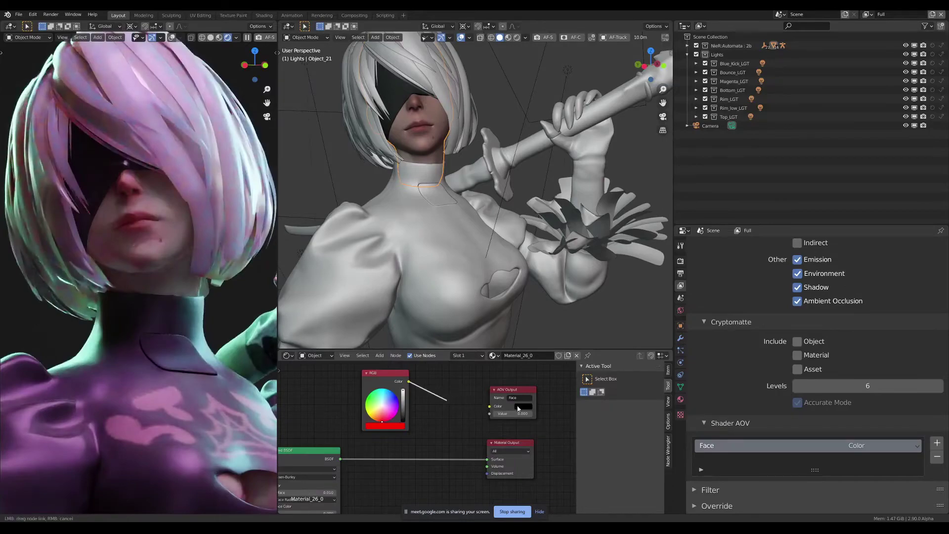
{"action": "mouse_move", "coordinate": [489, 407]}
{"action": "left_mouse_down"}
{"action": "mouse_move", "coordinate": [408, 382]}
{"action": "mouse_move", "coordinate": [489, 407]}
{"action": "left_mouse_up"}
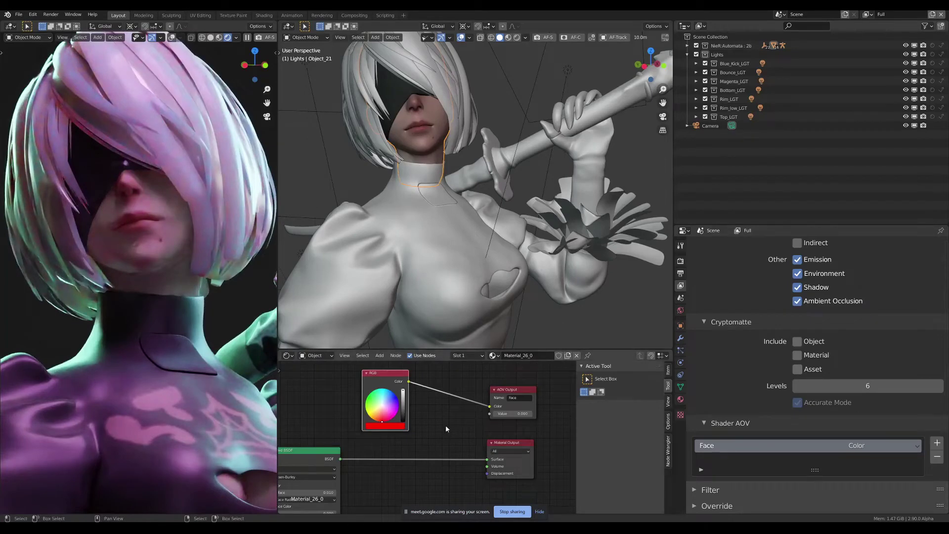
{"action": "scroll", "coordinate": [446, 425], "scroll_direction": "down", "scroll_amount": 1}
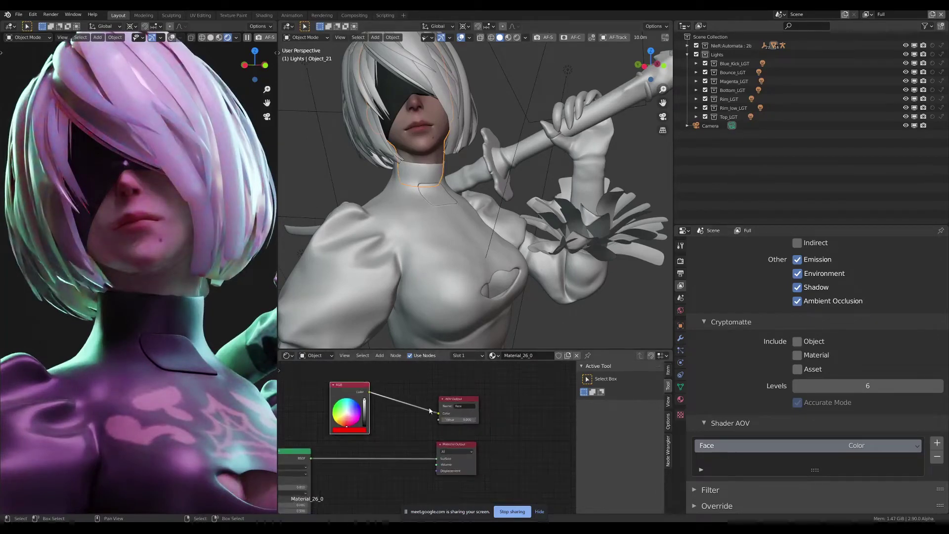
{"action": "scroll", "coordinate": [430, 411], "scroll_direction": "up", "scroll_amount": 1}
{"action": "scroll", "coordinate": [435, 406], "scroll_direction": "up", "scroll_amount": 1, "text": "ctrl"}
{"action": "scroll", "coordinate": [445, 398], "scroll_direction": "down", "scroll_amount": 1}
{"action": "scroll", "coordinate": [458, 390], "scroll_direction": "up", "scroll_amount": 1}
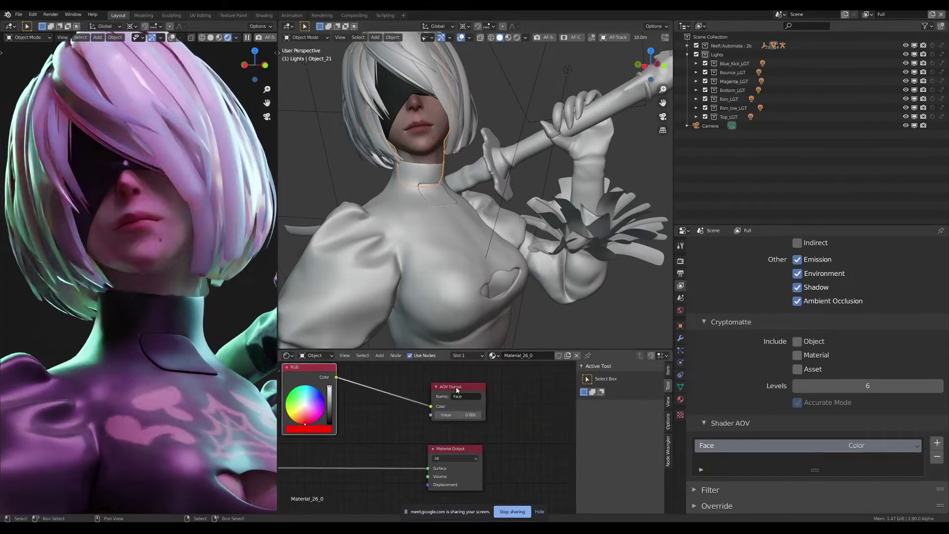
{"action": "scroll", "coordinate": [457, 390], "scroll_direction": "down", "scroll_amount": 1}
{"action": "scroll", "coordinate": [459, 389], "scroll_direction": "up", "scroll_amount": 2, "text": "ctrl"}
- Add a Noise Texture node to the left of the RGB node
{"action": "key", "text": "shift+a"}
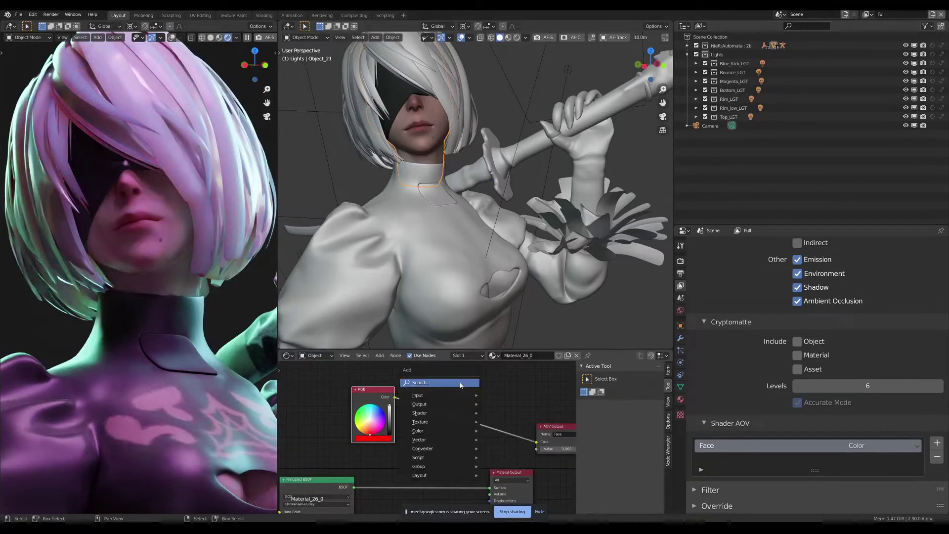
{"action": "left_click", "coordinate": [461, 384]}
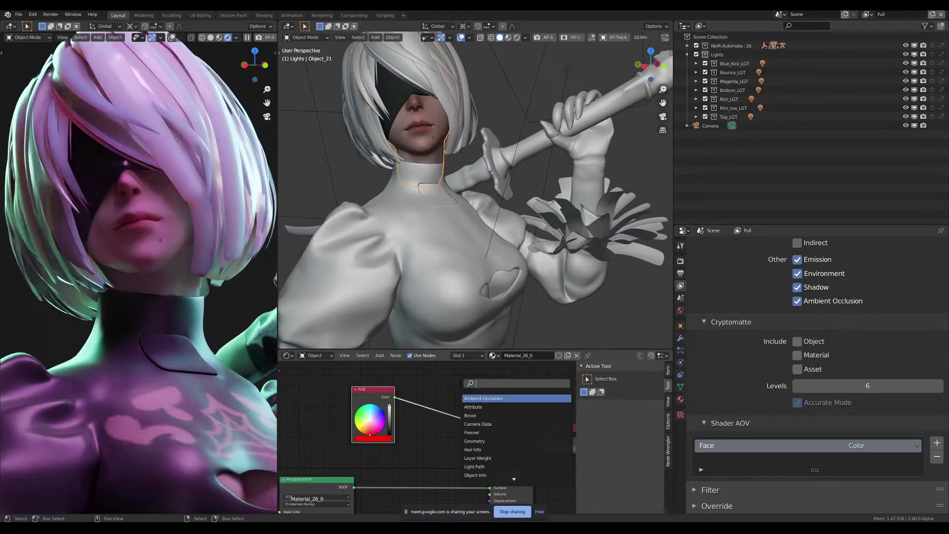
{"action": "type", "text": "noise"}
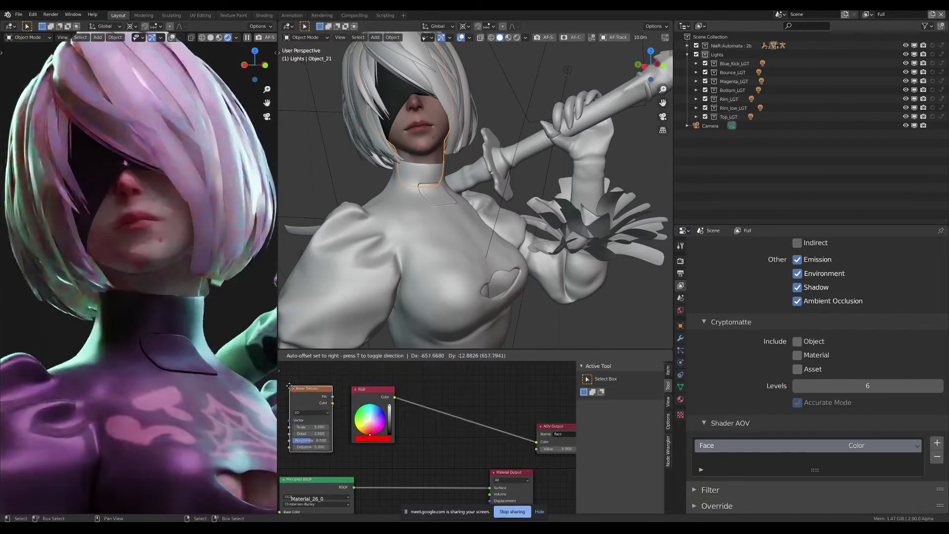
{"action": "left_click_drag", "start_coordinate": [400, 362], "coordinate": [336, 371]}
{"action": "middle_click_drag", "start_coordinate": [440, 391], "coordinate": [408, 422]}
{"action": "scroll", "coordinate": [407, 421], "scroll_direction": "up", "scroll_amount": 1}
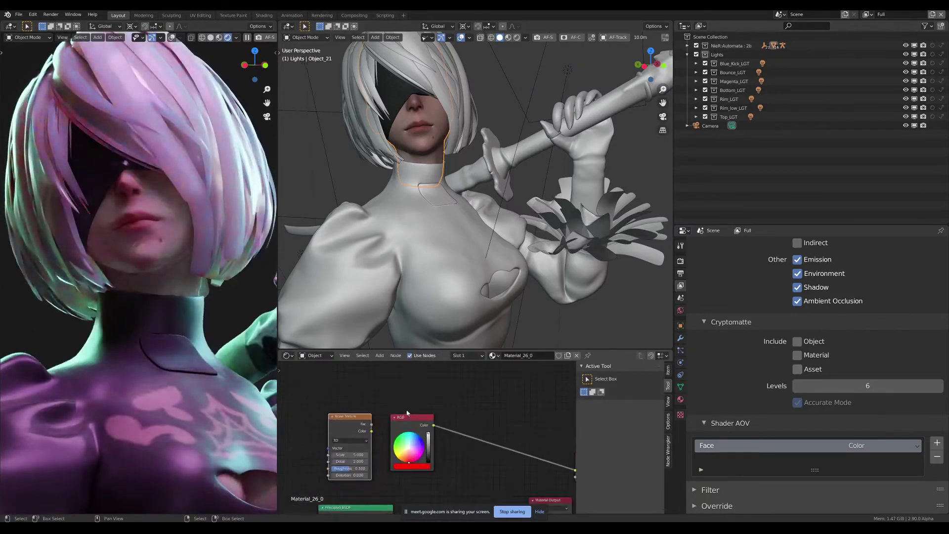
- With the node editor maximized, line up the Noise Texture beside the RGB node
{"action": "key", "text": "ctrl+space"}
{"action": "scroll", "coordinate": [400, 402], "scroll_direction": "down", "scroll_amount": 2}
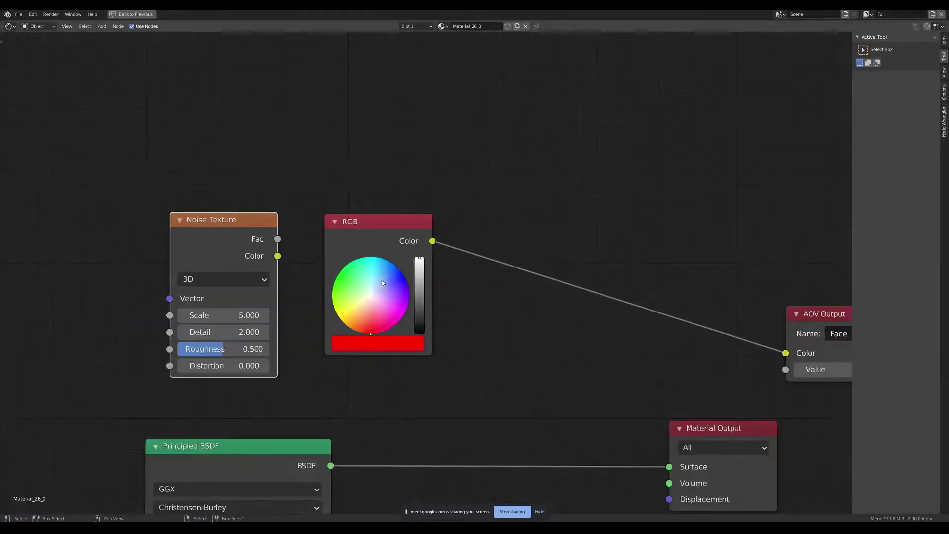
{"action": "scroll", "coordinate": [381, 280], "scroll_direction": "down", "scroll_amount": 1}
{"action": "left_click_drag", "start_coordinate": [300, 260], "coordinate": [375, 224]}
{"action": "mouse_move", "coordinate": [216, 258]}
{"action": "left_mouse_down"}
{"action": "mouse_move", "coordinate": [219, 212]}
{"action": "mouse_move", "coordinate": [189, 209]}
{"action": "left_mouse_up"}
- Restore the layout, enlarge the node editor, and preview Noise Texture Fac in a Viewer
{"action": "key", "text": "ctrl+space"}
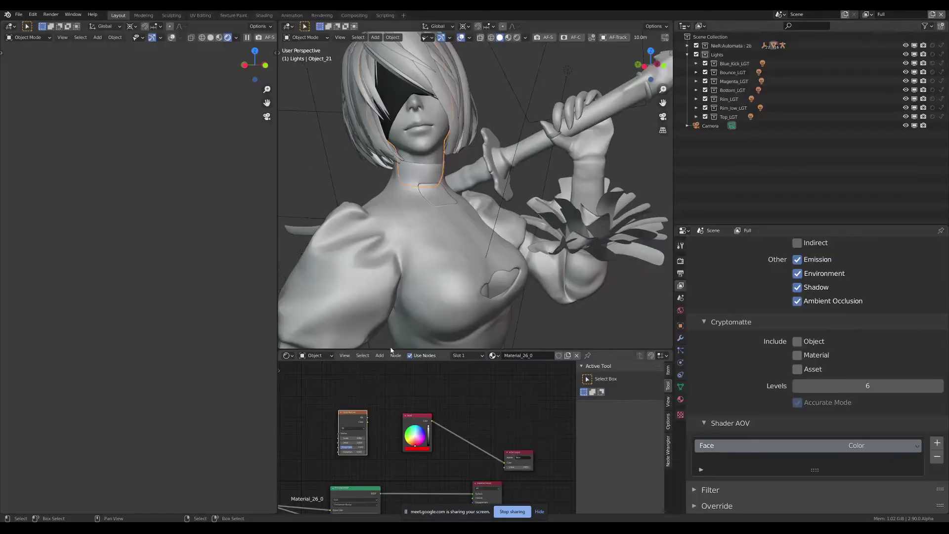
{"action": "mouse_move", "coordinate": [391, 339]}
{"action": "left_mouse_down"}
{"action": "mouse_move", "coordinate": [376, 93]}
{"action": "mouse_move", "coordinate": [377, 111]}
{"action": "left_mouse_up"}
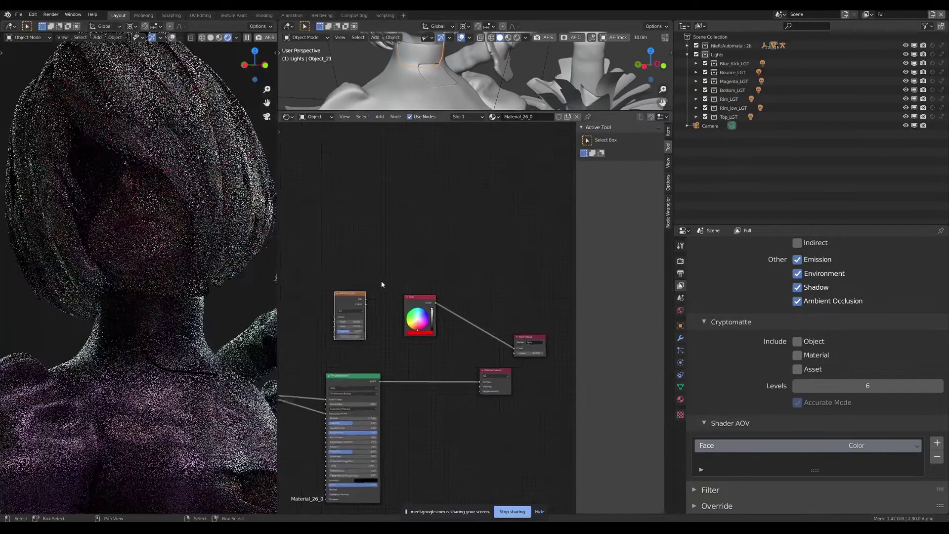
{"action": "scroll", "coordinate": [375, 322], "scroll_direction": "up", "scroll_amount": 5}
{"action": "key", "text": "n"}
{"action": "scroll", "coordinate": [414, 326], "scroll_direction": "down", "scroll_amount": 3}
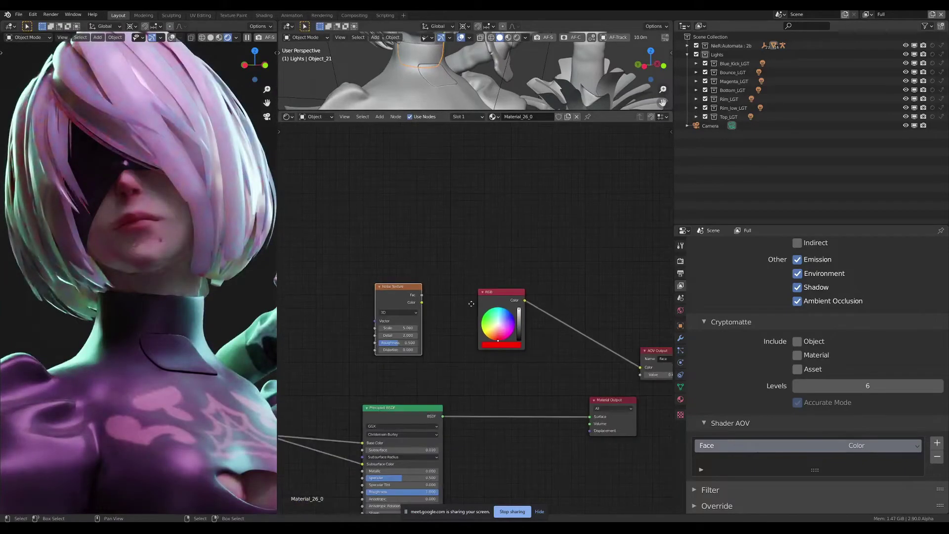
{"action": "scroll", "coordinate": [346, 297], "scroll_direction": "up", "scroll_amount": 1}
{"action": "left_click_drag", "start_coordinate": [325, 273], "coordinate": [336, 274]}
{"action": "left_click", "coordinate": [336, 273], "text": "ctrl+shift"}
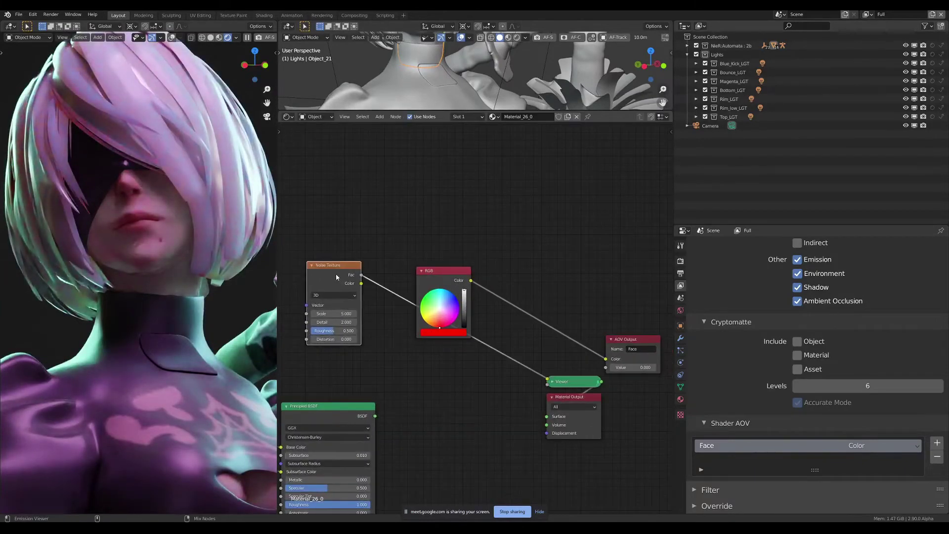
{"action": "middle_click_drag", "start_coordinate": [423, 288], "coordinate": [464, 292]}
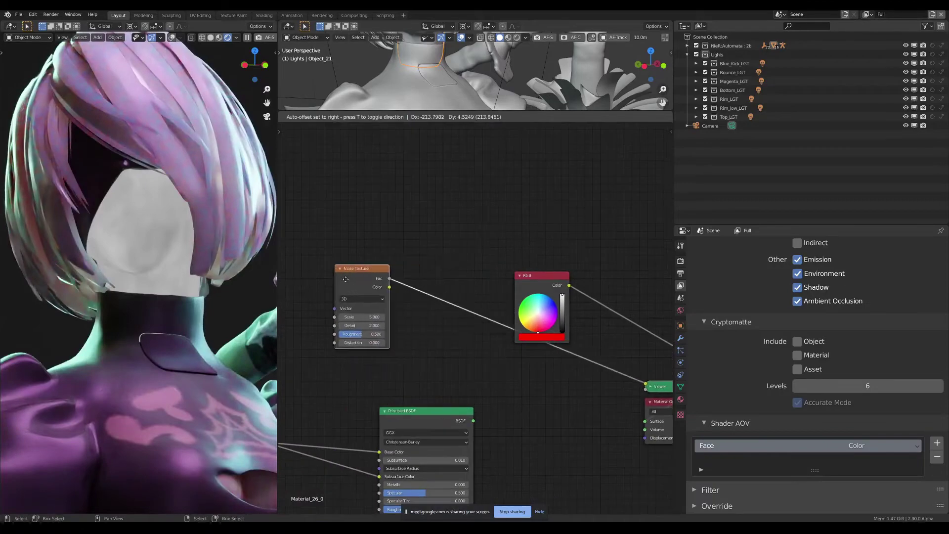
- Insert a ColorRamp on the Noise Texture link with its black stop at about 0.33
{"action": "key", "text": "shift+a"}
{"action": "type", "text": "me"}
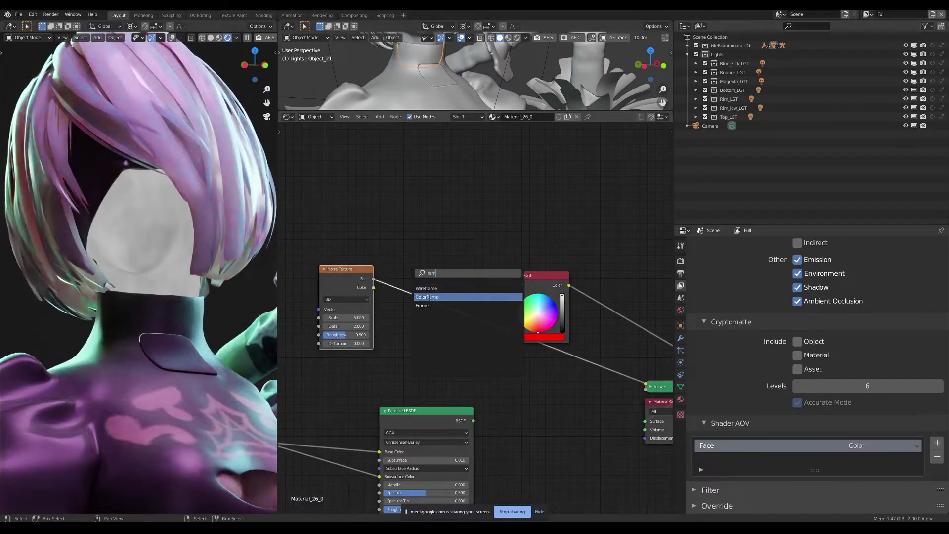
{"action": "key", "text": "Return"}
{"action": "left_click", "coordinate": [428, 298]}
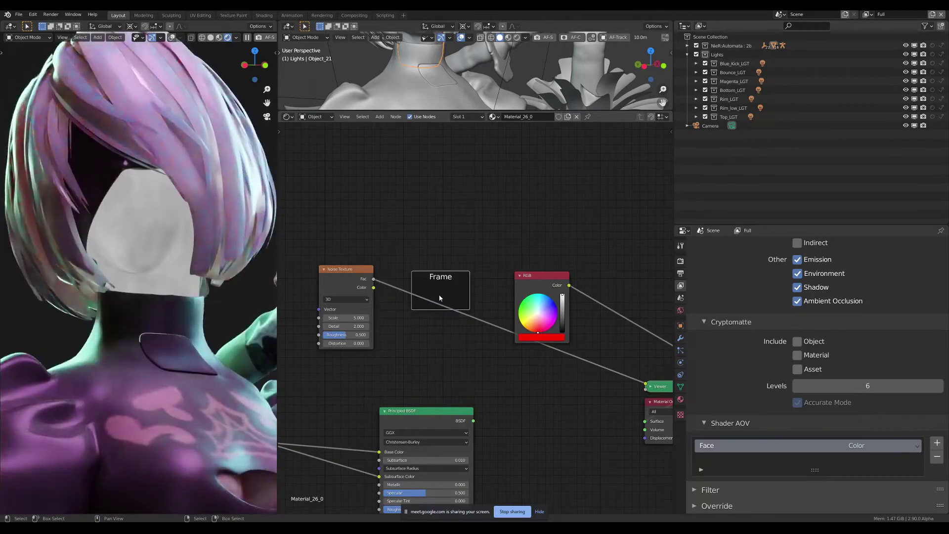
{"action": "left_click_drag", "start_coordinate": [440, 297], "coordinate": [381, 218]}
{"action": "key", "text": "x"}
{"action": "left_click", "coordinate": [442, 280]}
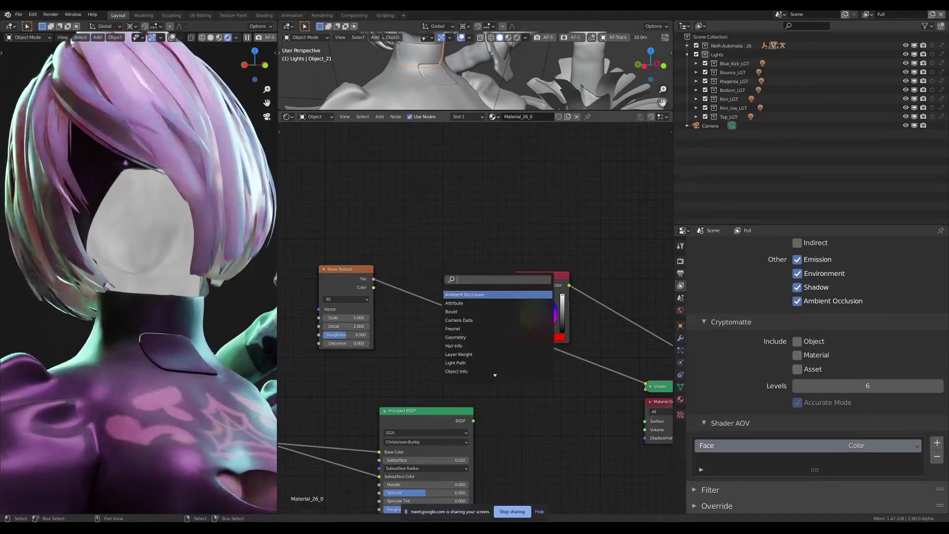
{"action": "type", "text": "ramp"}
{"action": "key", "text": "Return"}
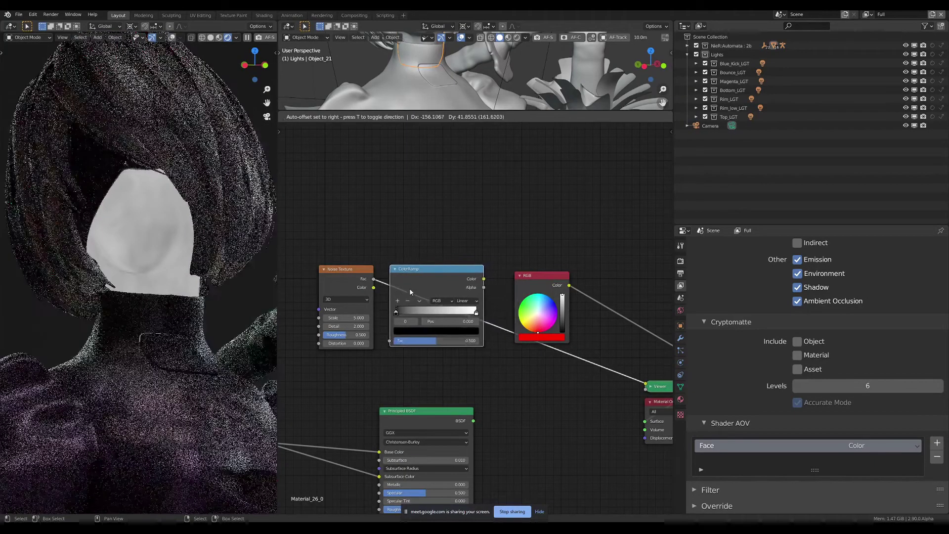
{"action": "left_click", "coordinate": [411, 292]}
{"action": "mouse_move", "coordinate": [433, 286]}
{"action": "left_mouse_down"}
{"action": "mouse_move", "coordinate": [411, 294]}
{"action": "mouse_move", "coordinate": [427, 324]}
{"action": "mouse_move", "coordinate": [434, 292]}
{"action": "left_mouse_up"}
- Eyedrop the RGB node's red into the ColorRamp's white stop, then delete the RGB node
{"action": "scroll", "coordinate": [431, 295], "scroll_direction": "down", "scroll_amount": 1}
{"action": "left_click_drag", "start_coordinate": [523, 284], "coordinate": [453, 220]}
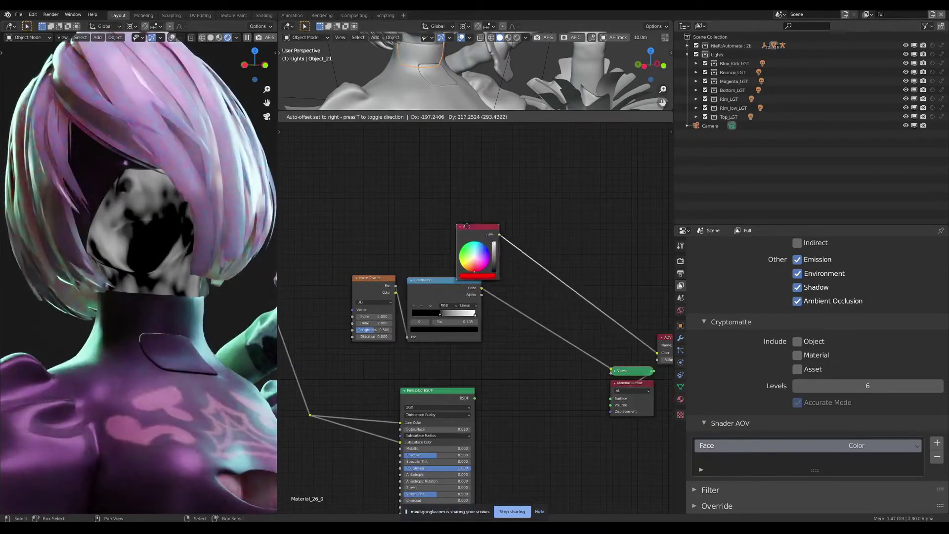
{"action": "scroll", "coordinate": [463, 319], "scroll_direction": "up", "scroll_amount": 2}
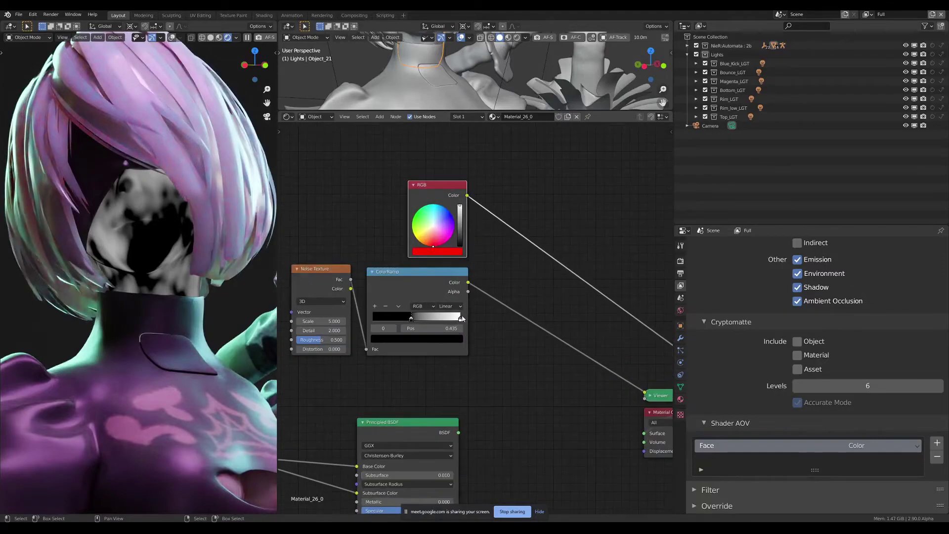
{"action": "left_click", "coordinate": [453, 338]}
{"action": "left_click", "coordinate": [446, 293]}
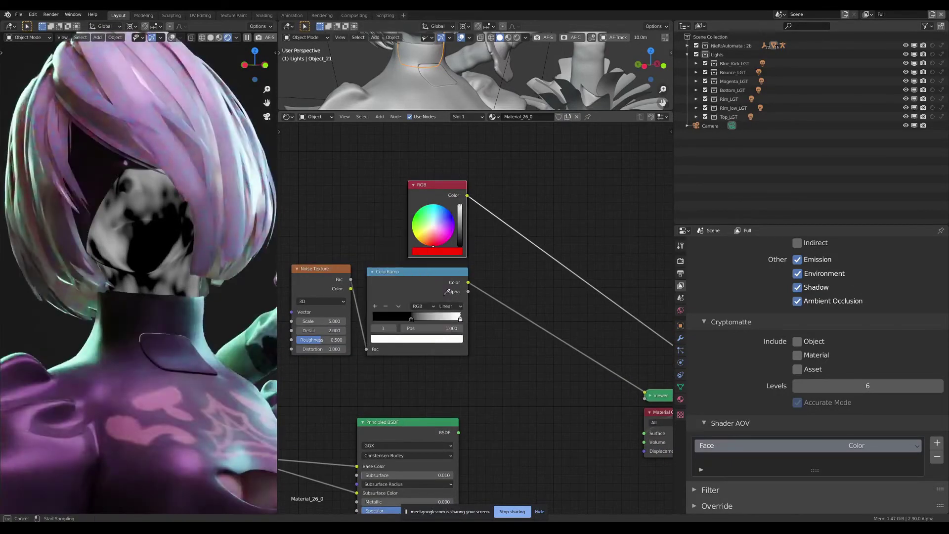
{"action": "left_click", "coordinate": [448, 250]}
{"action": "key", "text": "x"}
- Remove the Viewer node and connect ColorRamp Color into the Face AOV Output
{"action": "scroll", "coordinate": [457, 272], "scroll_direction": "down", "scroll_amount": 1}
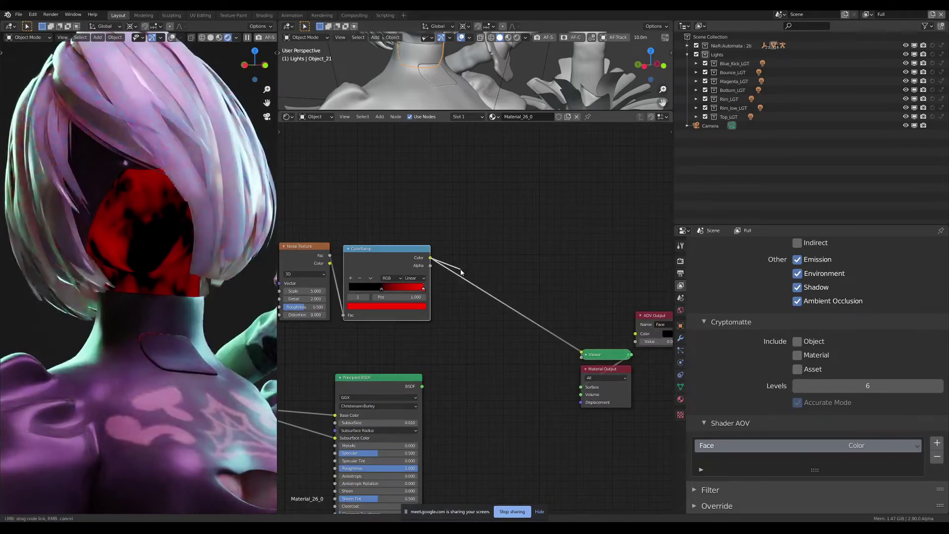
{"action": "mouse_move", "coordinate": [460, 271]}
{"action": "left_mouse_down"}
{"action": "mouse_move", "coordinate": [432, 273]}
{"action": "mouse_move", "coordinate": [497, 291]}
{"action": "left_mouse_up"}
{"action": "key", "text": "ctrl+z"}
{"action": "mouse_move", "coordinate": [624, 328]}
{"action": "left_mouse_down"}
{"action": "mouse_move", "coordinate": [636, 334]}
{"action": "mouse_move", "coordinate": [468, 269]}
{"action": "left_mouse_up"}
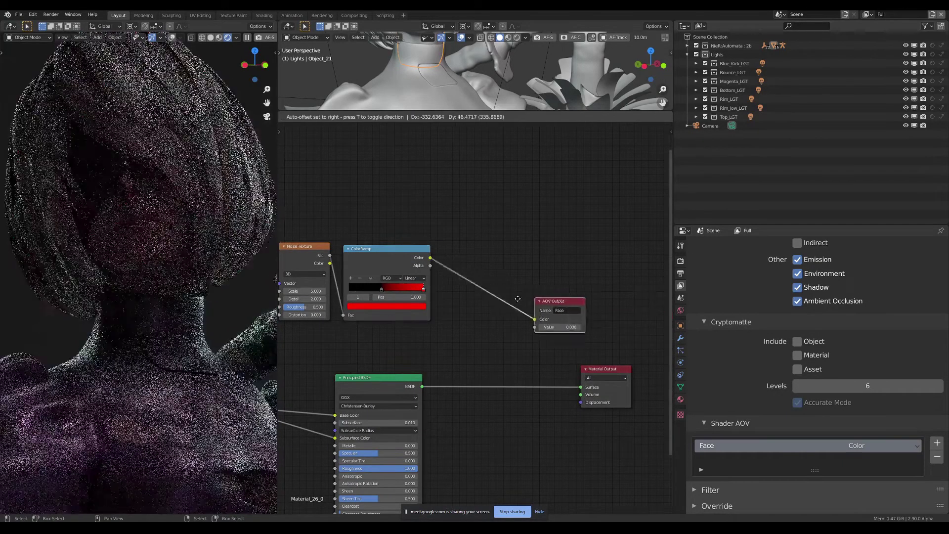
- Pan and zoom around the node tree to bring all the nodes into view
{"action": "middle_click_drag", "start_coordinate": [468, 268], "coordinate": [559, 267]}
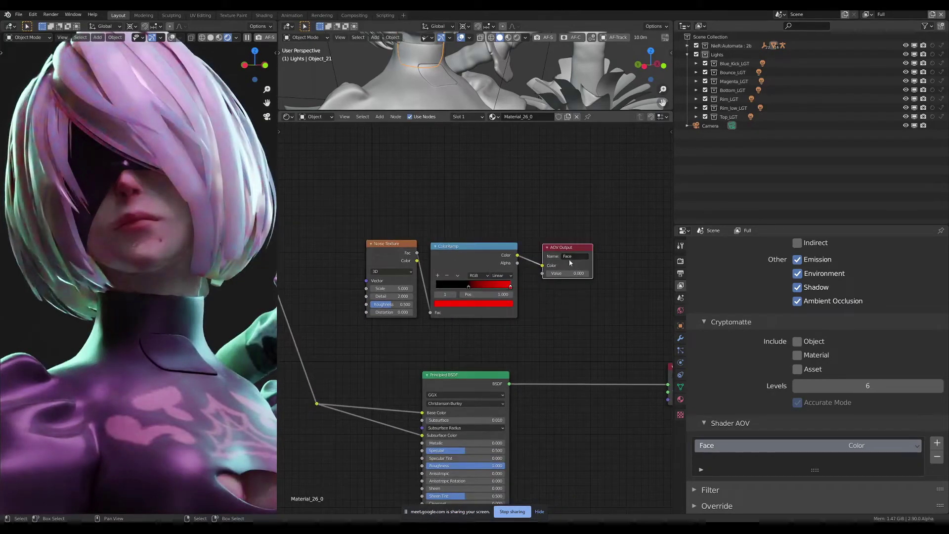
{"action": "scroll", "coordinate": [529, 325], "scroll_direction": "down", "scroll_amount": 2}
{"action": "middle_click_drag", "start_coordinate": [529, 326], "coordinate": [507, 336]}
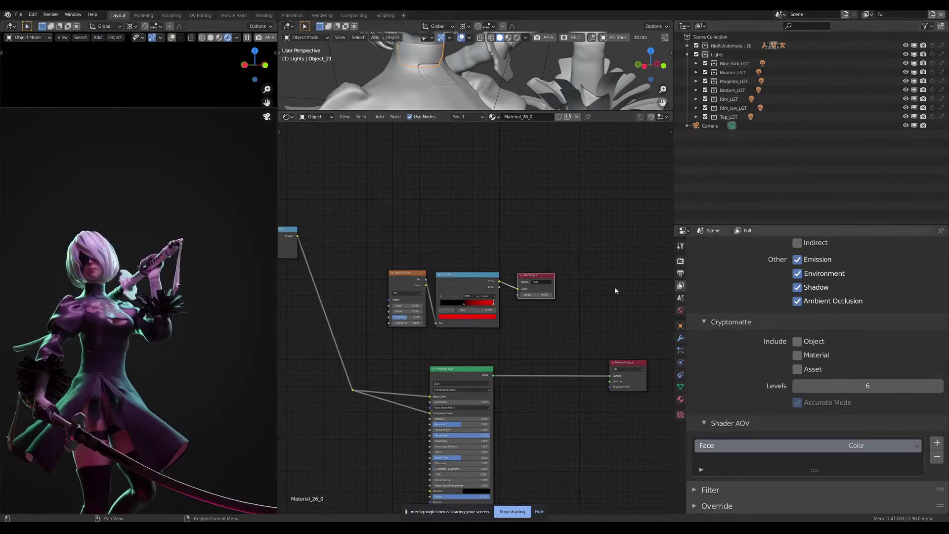
{"action": "middle_click_drag", "start_coordinate": [257, 240], "coordinate": [356, 245]}
{"action": "left_click_drag", "start_coordinate": [356, 245], "coordinate": [339, 365]}
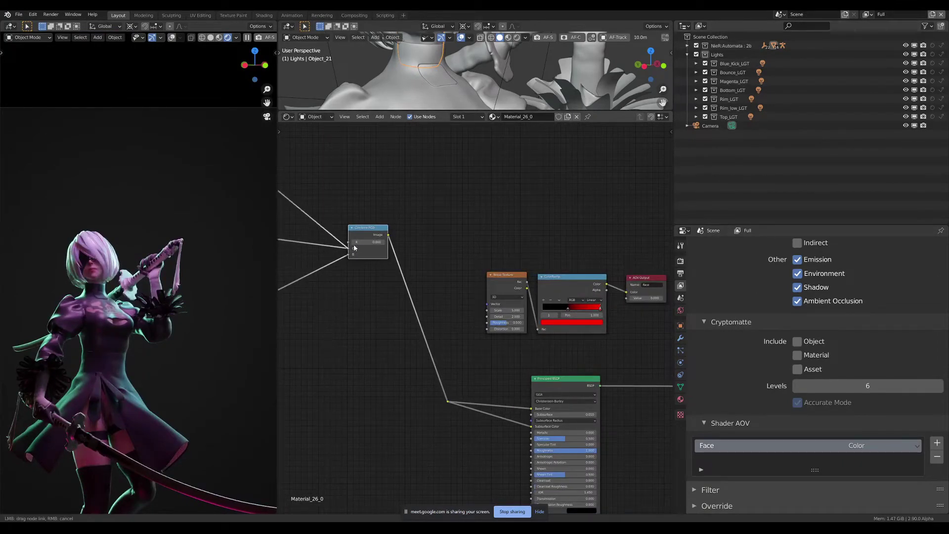
{"action": "left_click_drag", "start_coordinate": [368, 228], "coordinate": [366, 411]}
{"action": "middle_click_drag", "start_coordinate": [445, 346], "coordinate": [197, 329]}
{"action": "scroll", "coordinate": [751, 301], "scroll_direction": "up", "scroll_amount": 3}
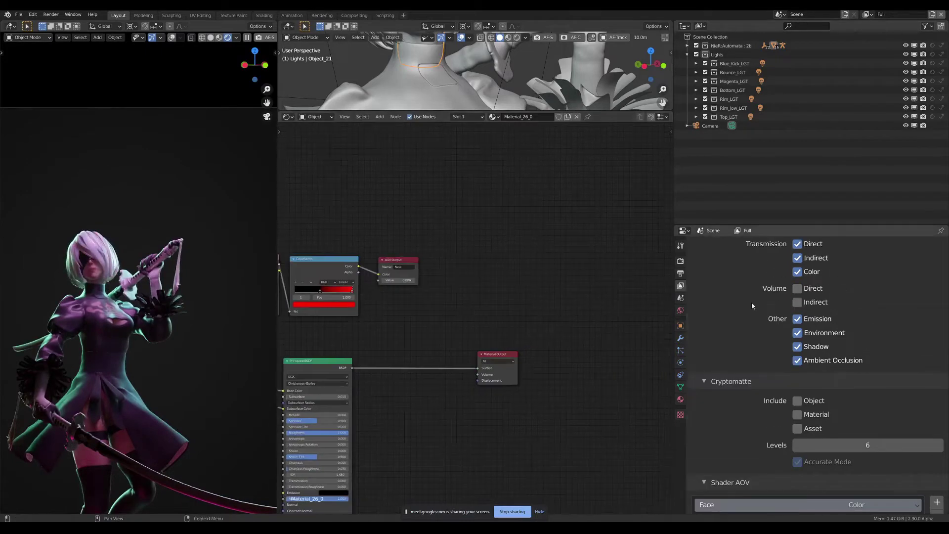
{"action": "scroll", "coordinate": [445, 297], "scroll_direction": "up", "scroll_amount": 2}
- Box-select Noise Texture, ColorRamp and AOV Output and pull them into a compact row
{"action": "middle_click_drag", "start_coordinate": [584, 317], "coordinate": [497, 308]}
{"action": "left_click_drag", "start_coordinate": [333, 201], "coordinate": [536, 272]}
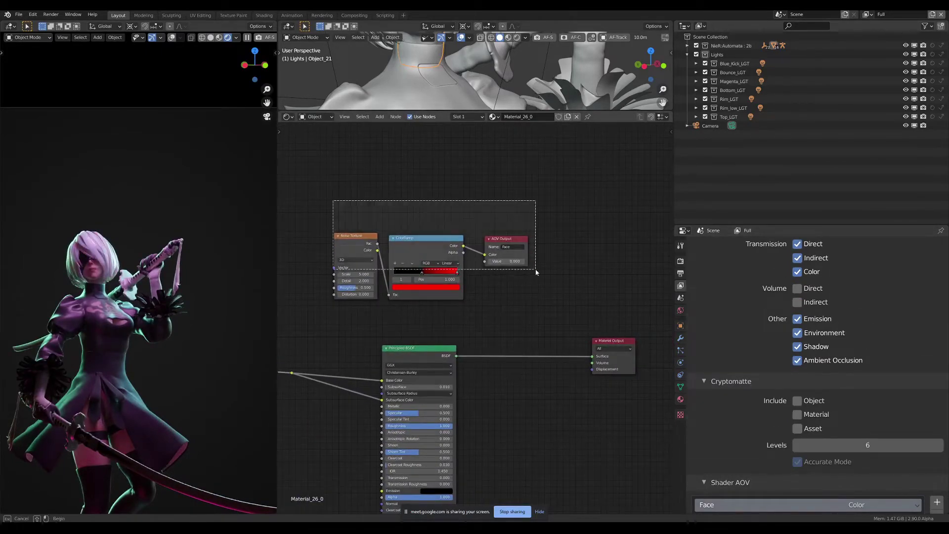
{"action": "key", "text": "g"}
{"action": "left_click", "coordinate": [581, 236]}
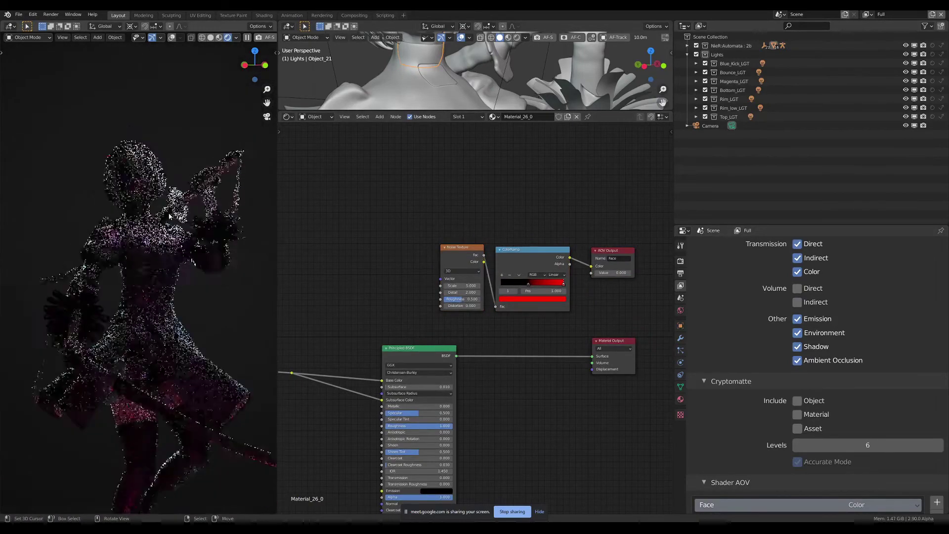
{"action": "left_click_drag", "start_coordinate": [535, 254], "coordinate": [475, 259]}
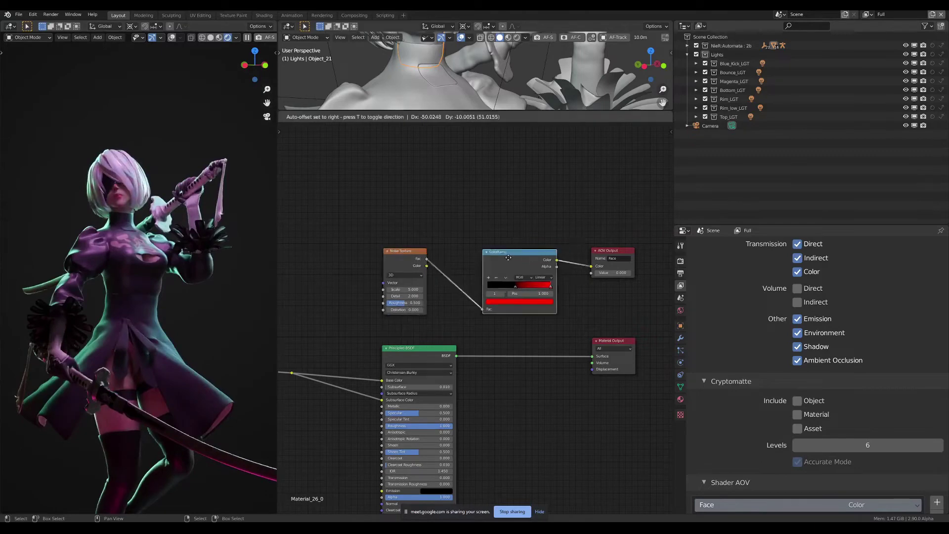
{"action": "left_click_drag", "start_coordinate": [603, 252], "coordinate": [529, 255]}
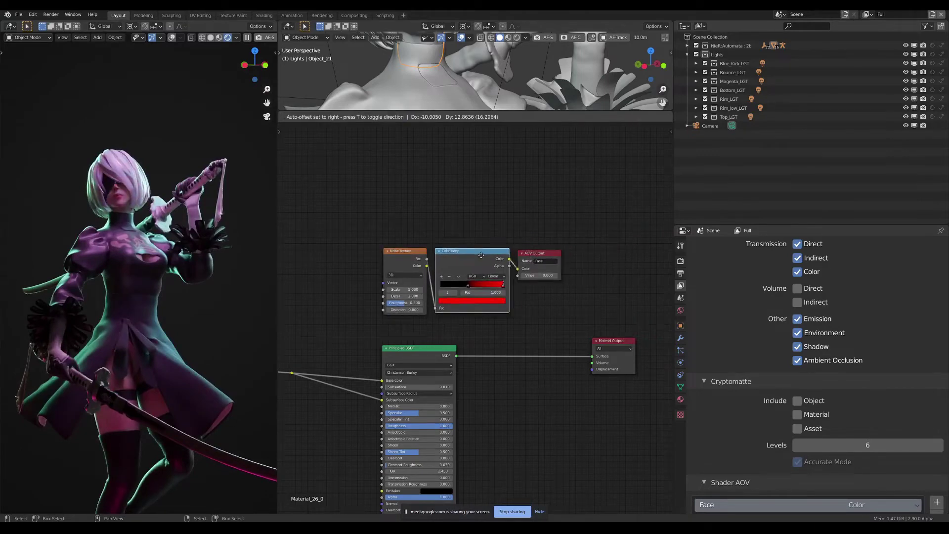
{"action": "scroll", "coordinate": [425, 240], "scroll_direction": "up", "scroll_amount": 1}
{"action": "key", "text": "shift+a"}
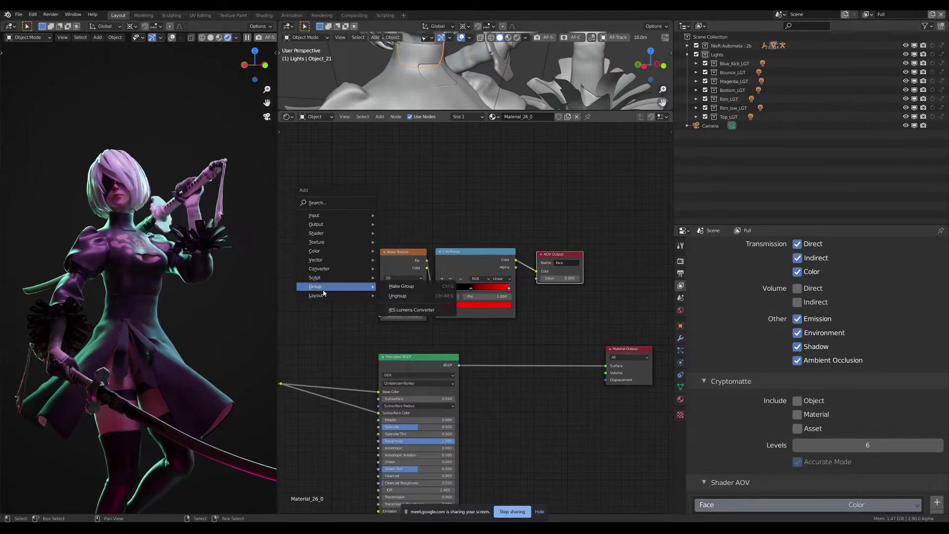
{"action": "mouse_move", "coordinate": [316, 295]}
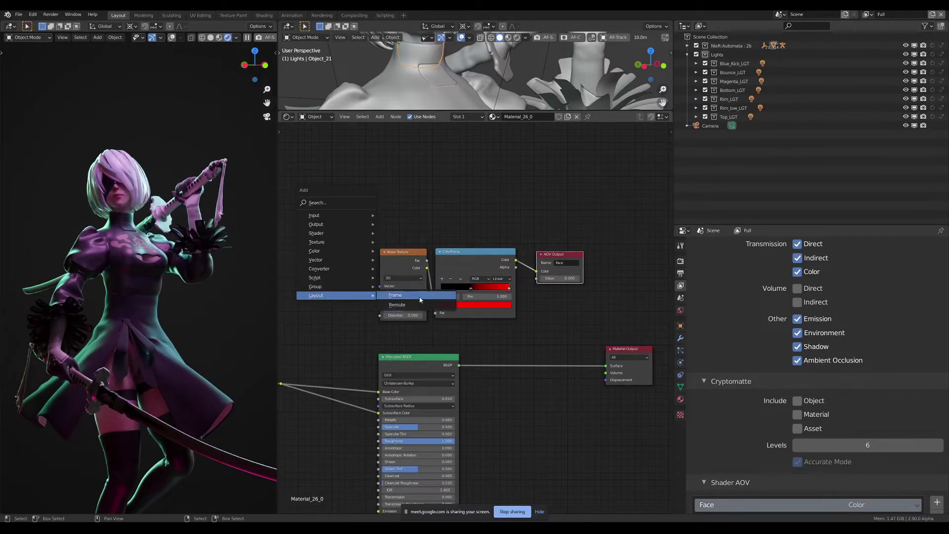
- Add a Frame enclosing the Noise Texture, ColorRamp and AOV Output nodes
{"action": "left_click", "coordinate": [421, 300]}
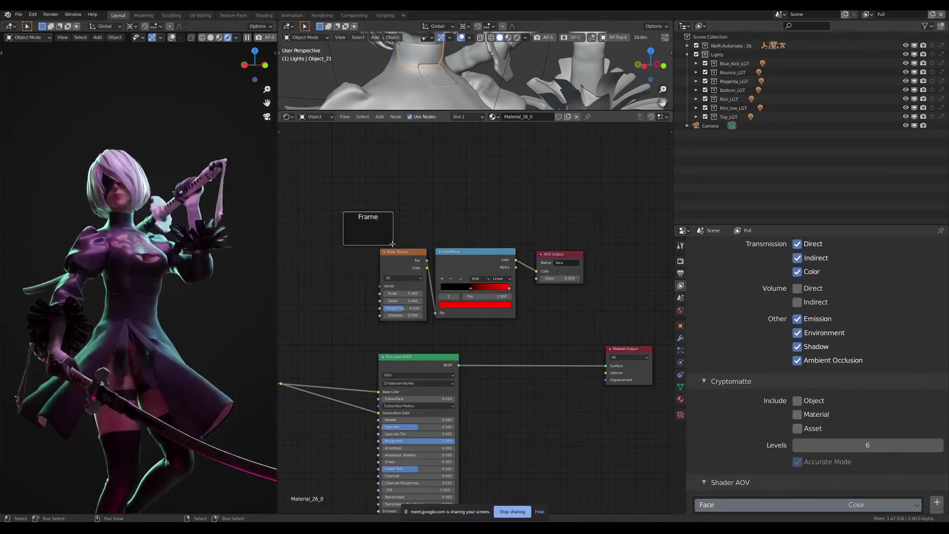
{"action": "left_click_drag", "start_coordinate": [393, 244], "coordinate": [600, 336]}
{"action": "left_click_drag", "start_coordinate": [404, 252], "coordinate": [399, 245]}
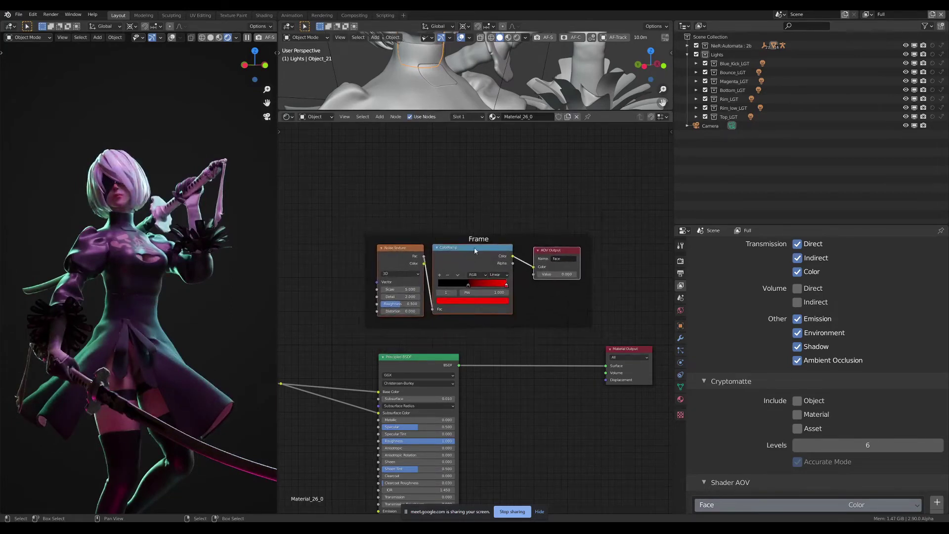
{"action": "left_click_drag", "start_coordinate": [510, 236], "coordinate": [468, 218]}
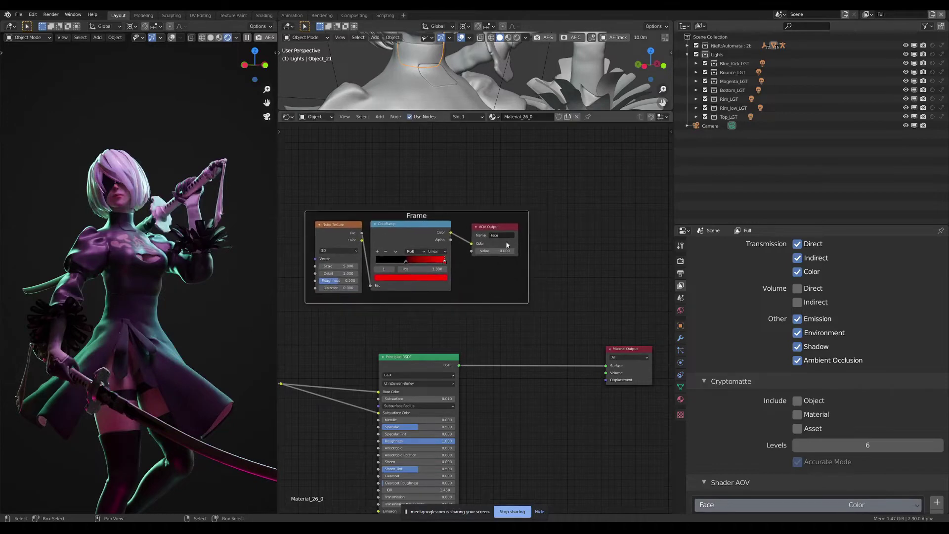
{"action": "scroll", "coordinate": [490, 227], "scroll_direction": "down", "scroll_amount": 1}
- Label the frame 'Shader AOV' in the sidebar's node settings
{"action": "key", "text": "n"}
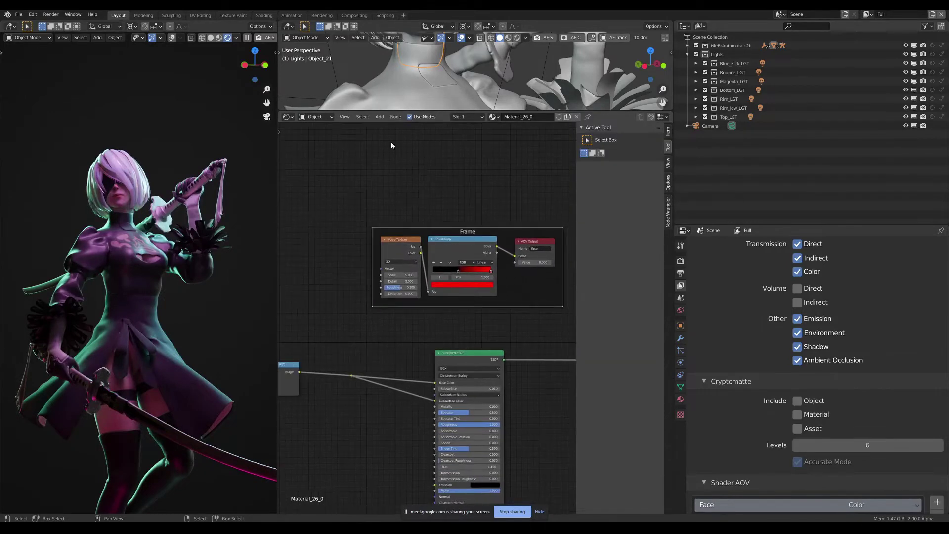
{"action": "left_click", "coordinate": [668, 131]}
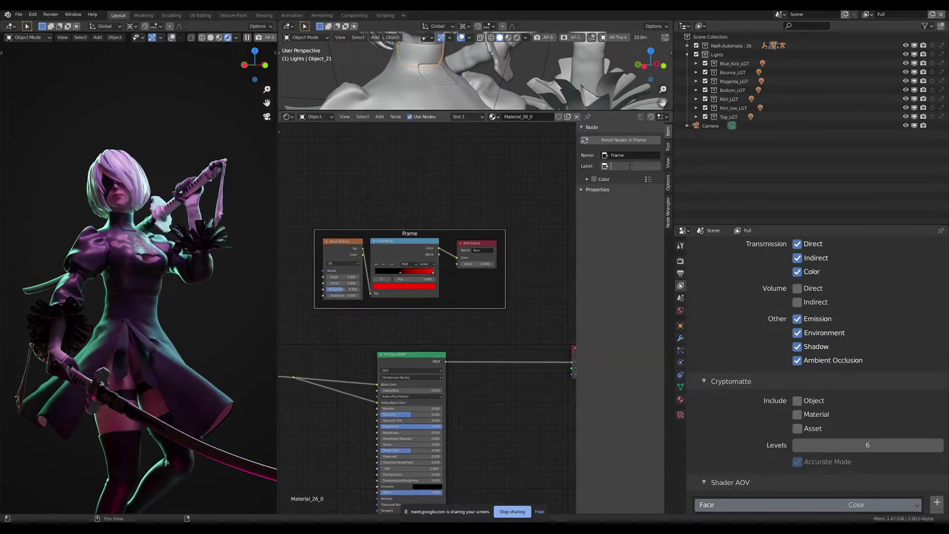
{"action": "left_click", "coordinate": [630, 166]}
{"action": "type", "text": "Shader AOV"}
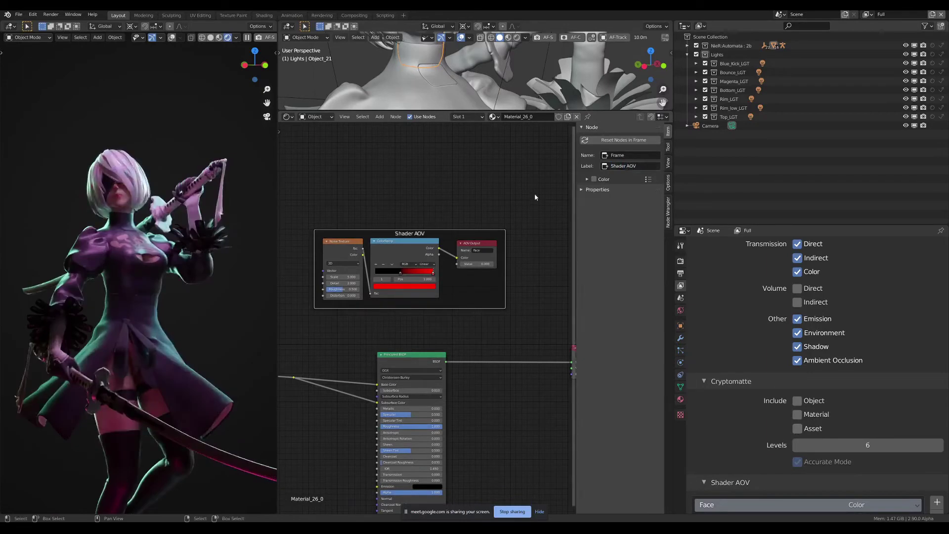
{"action": "key", "text": "Return"}
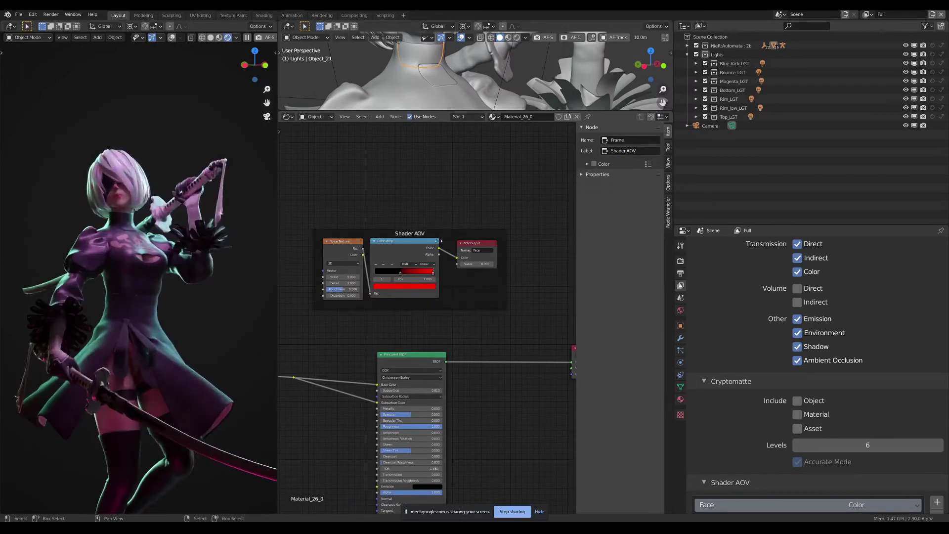
{"action": "left_click_drag", "start_coordinate": [458, 236], "coordinate": [473, 228]}
{"action": "scroll", "coordinate": [475, 258], "scroll_direction": "down", "scroll_amount": 2}
- Give the frame a custom light cyan colour
{"action": "left_click", "coordinate": [593, 179]}
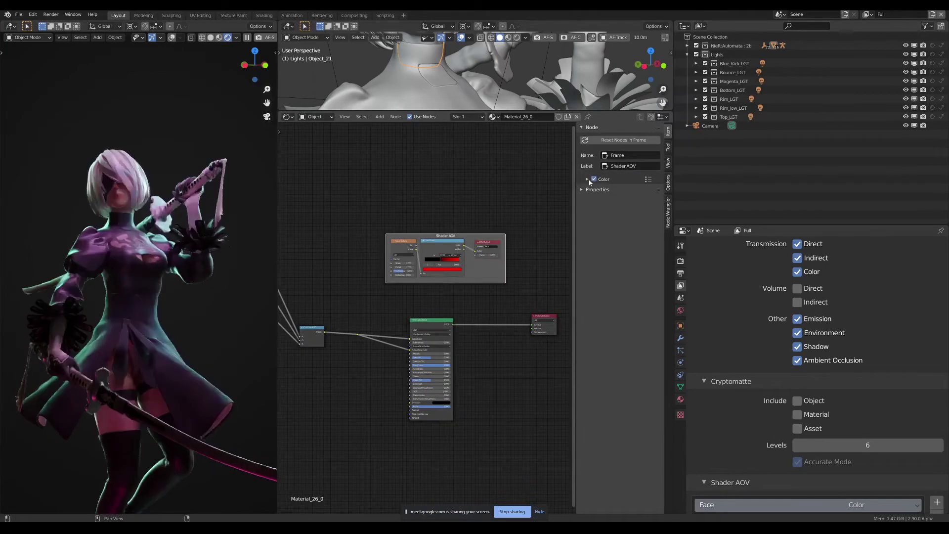
{"action": "left_click", "coordinate": [614, 192]}
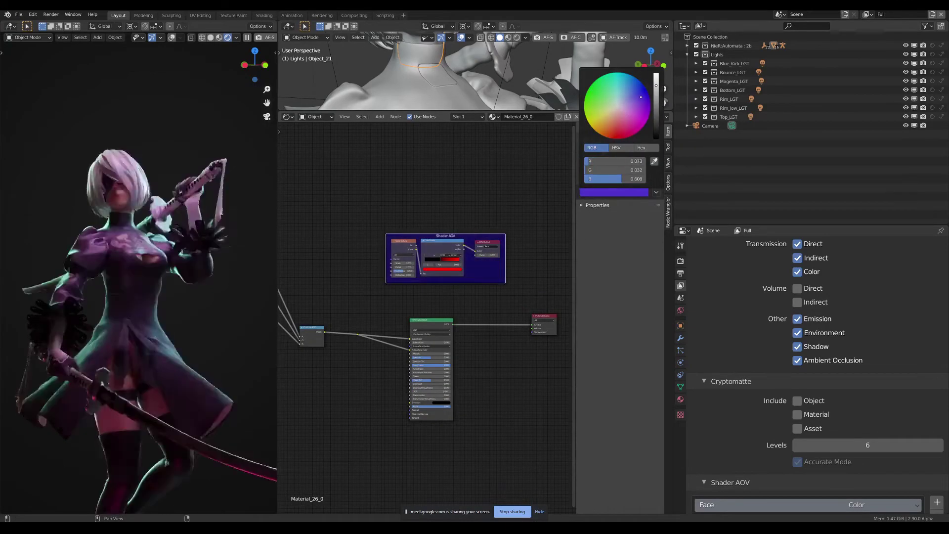
{"action": "left_click", "coordinate": [629, 90]}
{"action": "scroll", "coordinate": [405, 288], "scroll_direction": "down", "scroll_amount": 1}
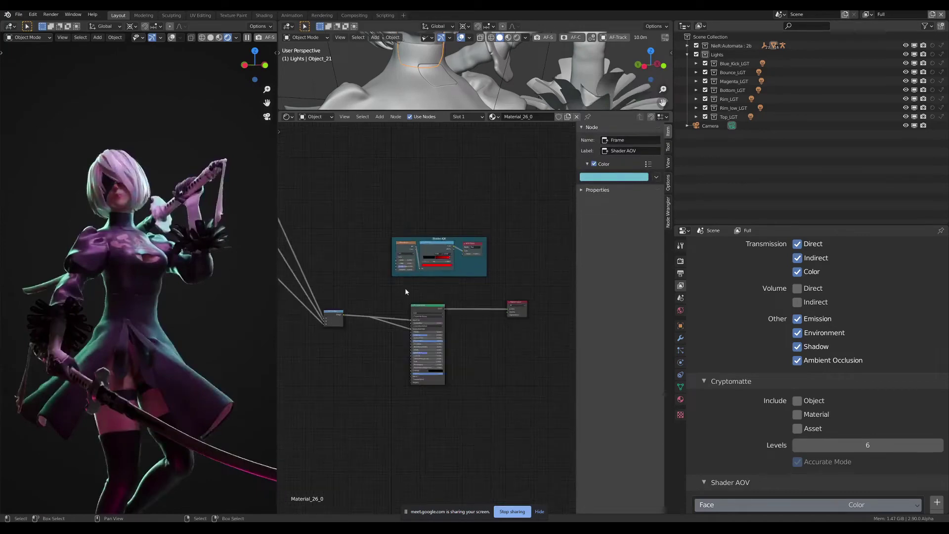
{"action": "middle_click_drag", "start_coordinate": [405, 287], "coordinate": [456, 299]}
- Box-select the left-hand material node chain and scale it down to compact it
{"action": "scroll", "coordinate": [456, 299], "scroll_direction": "down", "scroll_amount": 2}
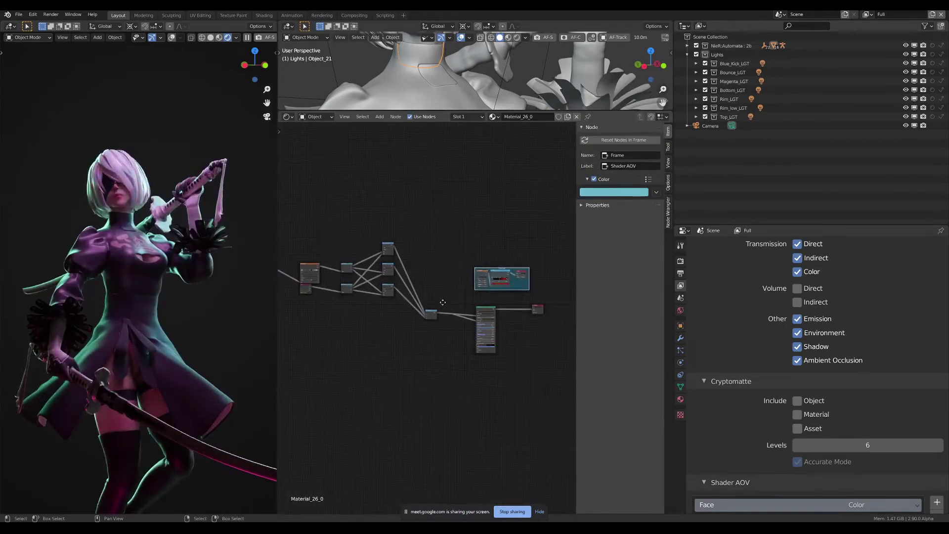
{"action": "mouse_move", "coordinate": [301, 232]}
{"action": "middle_mouse_down"}
{"action": "mouse_move", "coordinate": [332, 232]}
{"action": "mouse_move", "coordinate": [298, 242]}
{"action": "middle_mouse_up"}
{"action": "left_click_drag", "start_coordinate": [291, 234], "coordinate": [492, 357]}
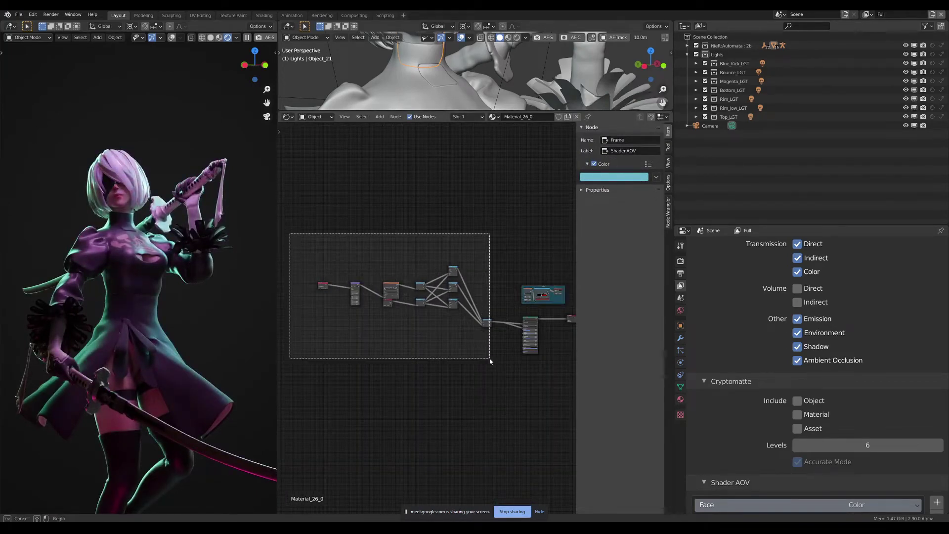
{"action": "key", "text": "s"}
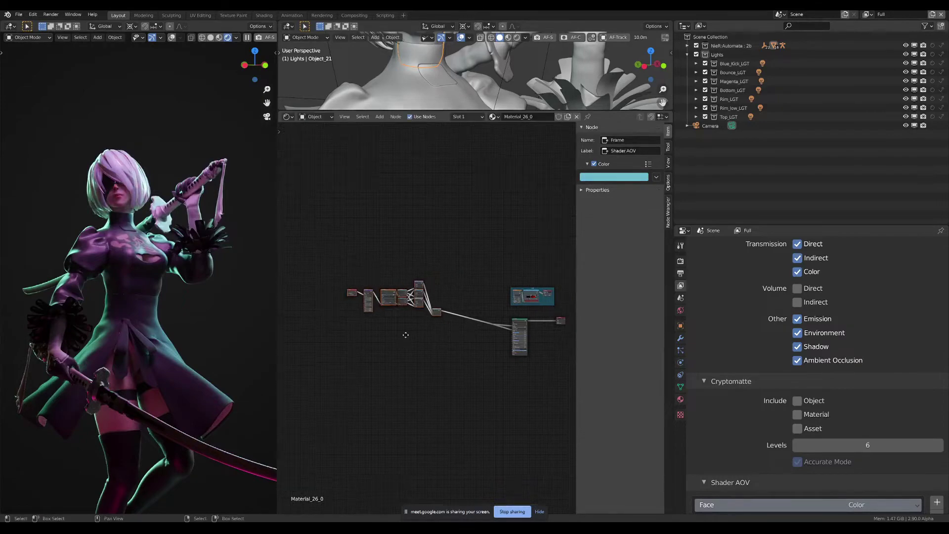
{"action": "left_click", "coordinate": [407, 373]}
- Move Principled BSDF left and Material Output closer to it to tidy the tree
{"action": "scroll", "coordinate": [420, 353], "scroll_direction": "up", "scroll_amount": 3}
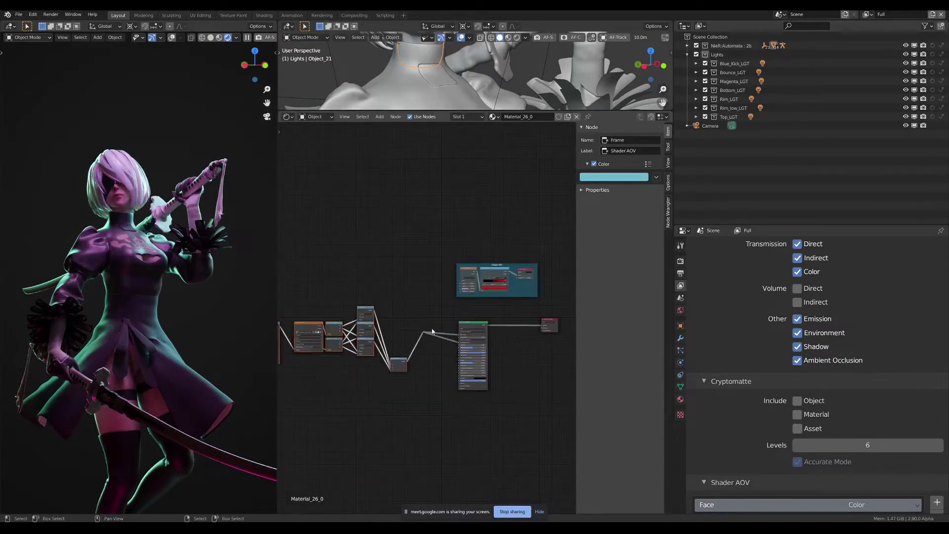
{"action": "scroll", "coordinate": [465, 339], "scroll_direction": "down", "scroll_amount": 1}
{"action": "left_click_drag", "start_coordinate": [468, 337], "coordinate": [437, 337]}
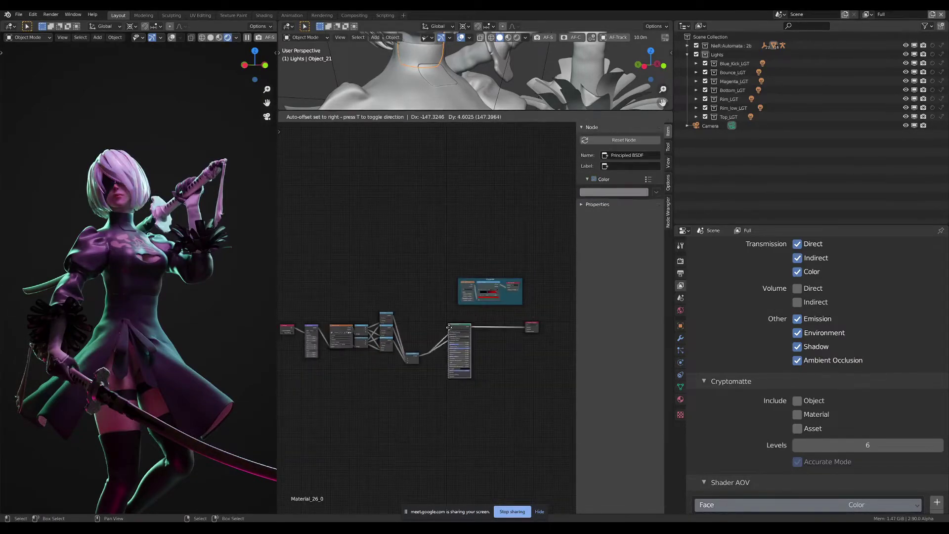
{"action": "left_click_drag", "start_coordinate": [528, 325], "coordinate": [492, 326]}
{"action": "scroll", "coordinate": [492, 346], "scroll_direction": "down", "scroll_amount": 1}
{"action": "middle_click_drag", "start_coordinate": [502, 397], "coordinate": [522, 391]}
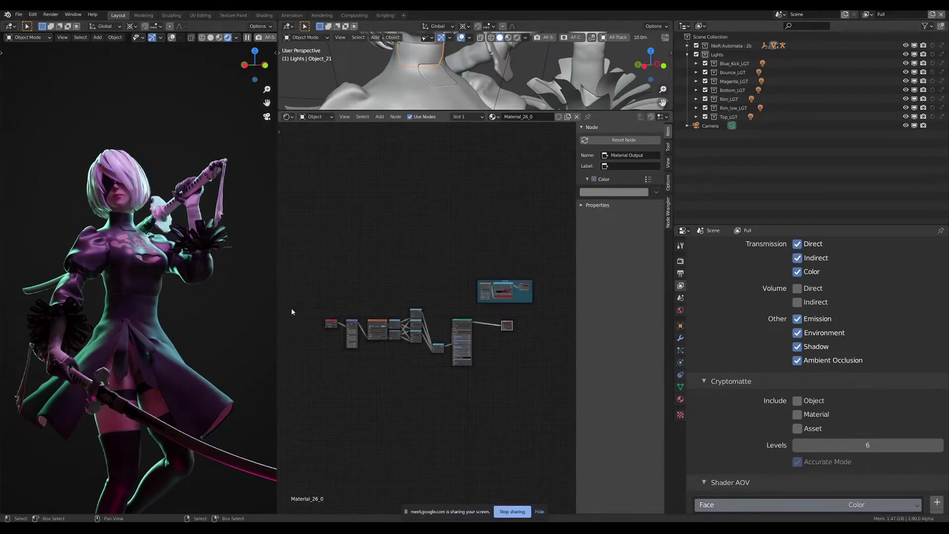
- Add a Layout > Frame node stretched around the whole material node tree
{"action": "scroll", "coordinate": [411, 332], "scroll_direction": "up", "scroll_amount": 1}
{"action": "scroll", "coordinate": [405, 335], "scroll_direction": "up", "scroll_amount": 1}
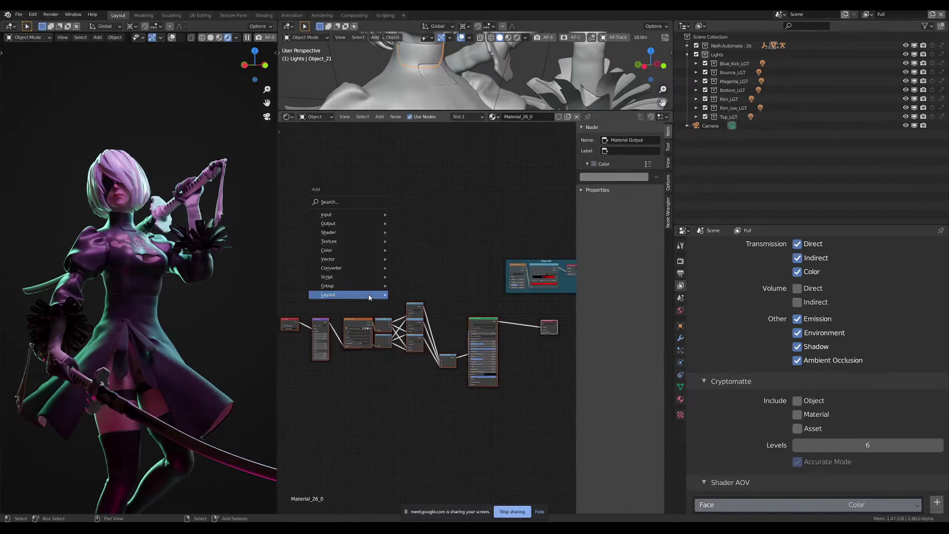
{"action": "left_click", "coordinate": [408, 294]}
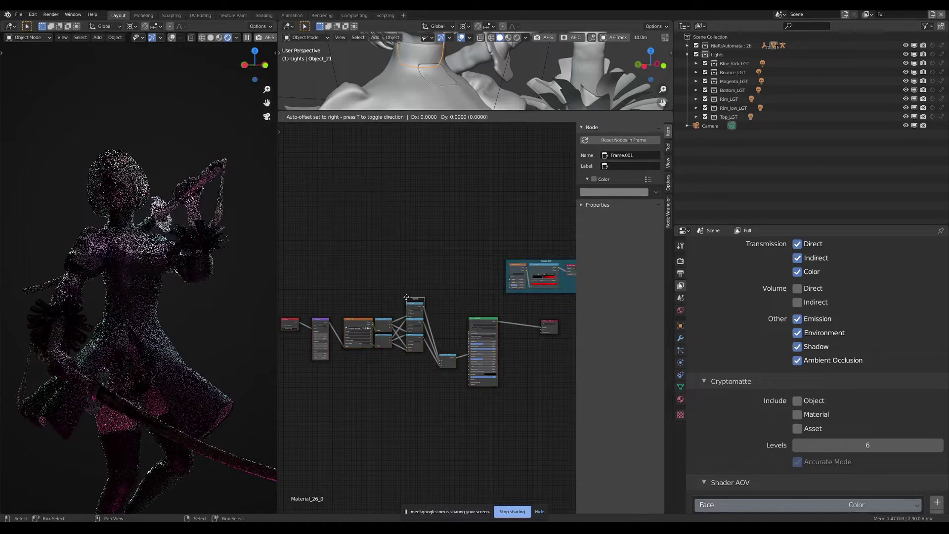
{"action": "left_click", "coordinate": [320, 312]}
{"action": "left_click_drag", "start_coordinate": [315, 311], "coordinate": [538, 393]}
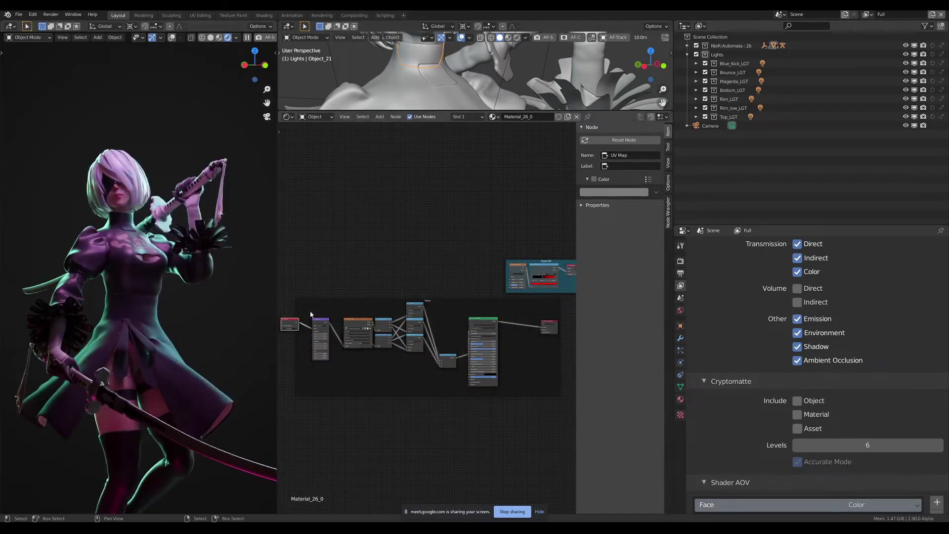
{"action": "scroll", "coordinate": [311, 314], "scroll_direction": "down", "scroll_amount": 1}
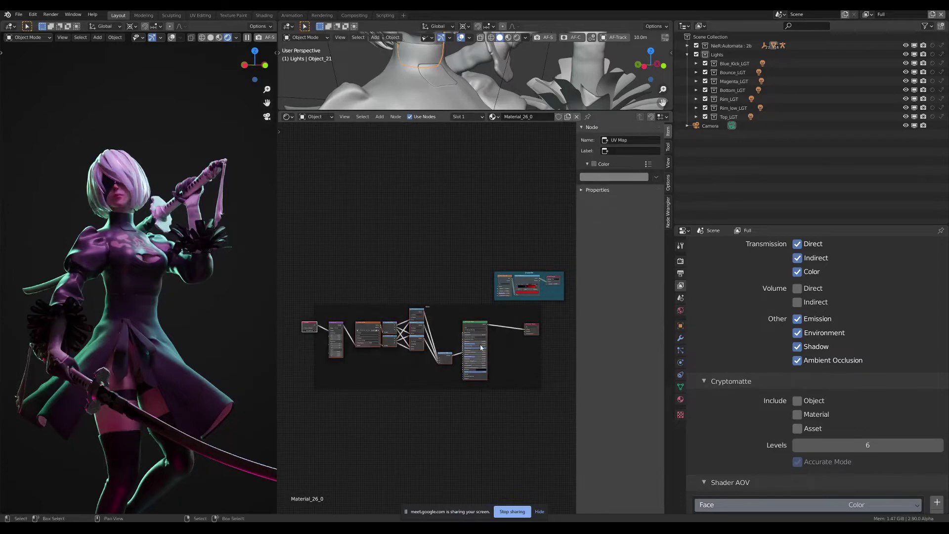
{"action": "mouse_move", "coordinate": [388, 340]}
{"action": "left_mouse_down"}
{"action": "mouse_move", "coordinate": [398, 343]}
{"action": "mouse_move", "coordinate": [387, 350]}
{"action": "left_mouse_up"}
- Give the new frame a custom pink colour and shift it right
{"action": "left_click", "coordinate": [595, 179]}
{"action": "left_click", "coordinate": [614, 192]}
{"action": "left_click", "coordinate": [646, 75]}
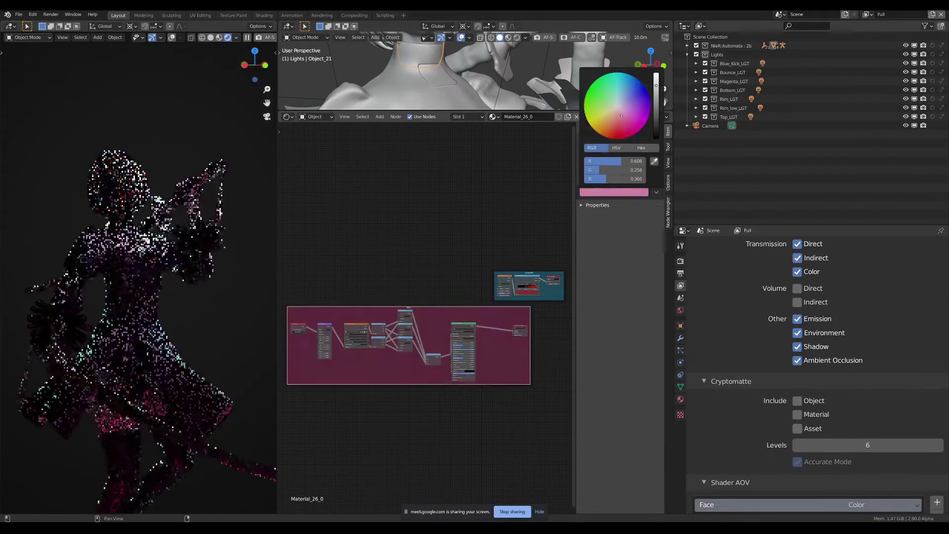
{"action": "scroll", "coordinate": [461, 296], "scroll_direction": "up", "scroll_amount": 1}
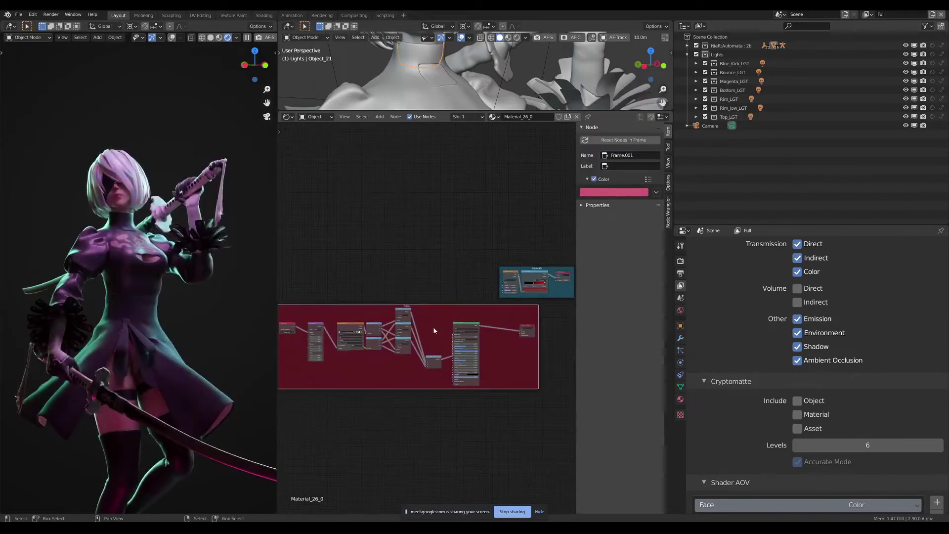
{"action": "left_click_drag", "start_coordinate": [433, 326], "coordinate": [471, 329]}
{"action": "left_click", "coordinate": [471, 329]}
- Label the pink frame 'Shader' and frame both it and the Shader AOV frame in view
{"action": "scroll", "coordinate": [472, 329], "scroll_direction": "up", "scroll_amount": 2}
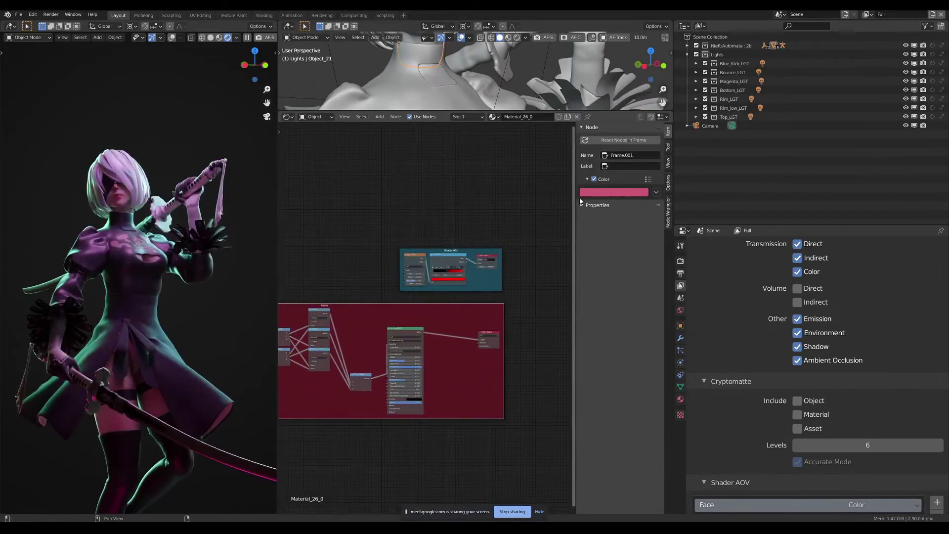
{"action": "left_click", "coordinate": [633, 166]}
{"action": "type", "text": "Shad"}
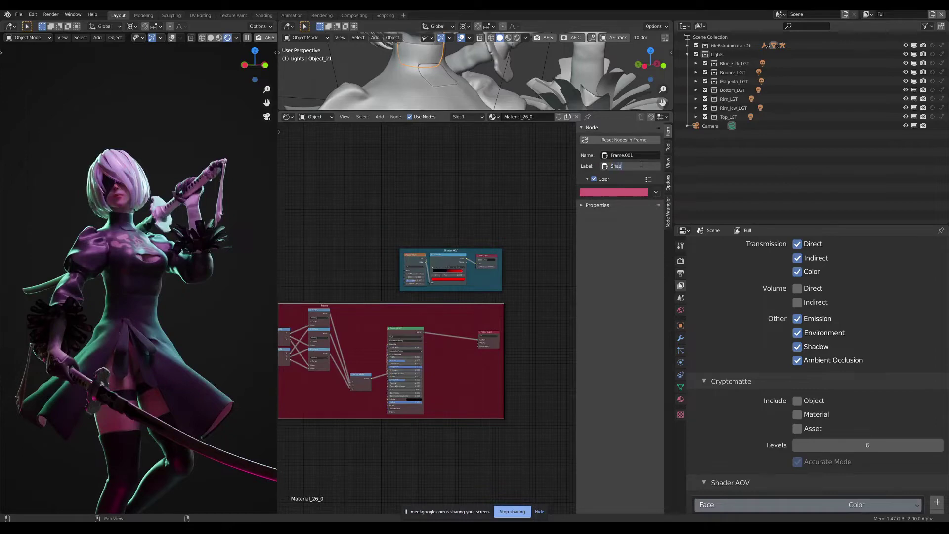
{"action": "type", "text": "er"}
{"action": "key", "text": "Return"}
{"action": "scroll", "coordinate": [385, 286], "scroll_direction": "up", "scroll_amount": 2}
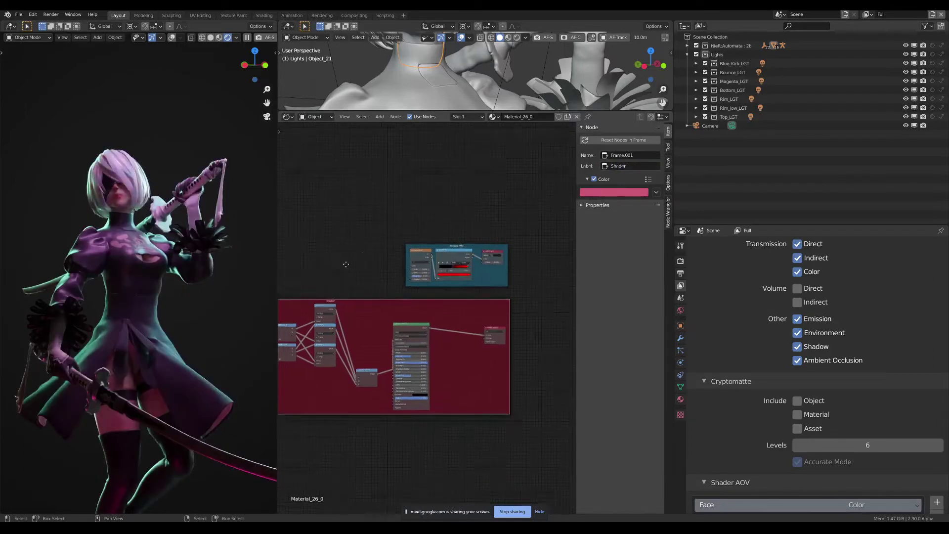
{"action": "middle_click_drag", "start_coordinate": [386, 286], "coordinate": [505, 302]}
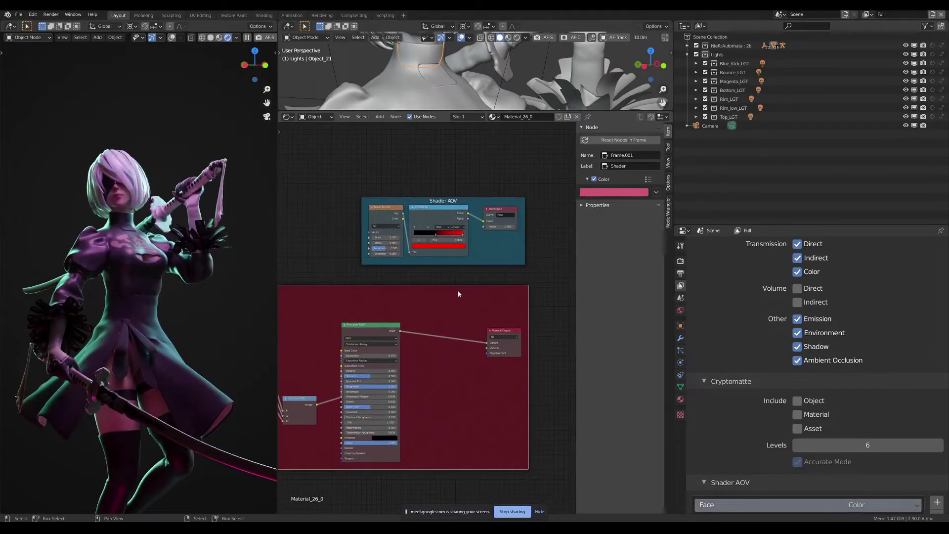
{"action": "scroll", "coordinate": [506, 302], "scroll_direction": "up", "scroll_amount": 1}
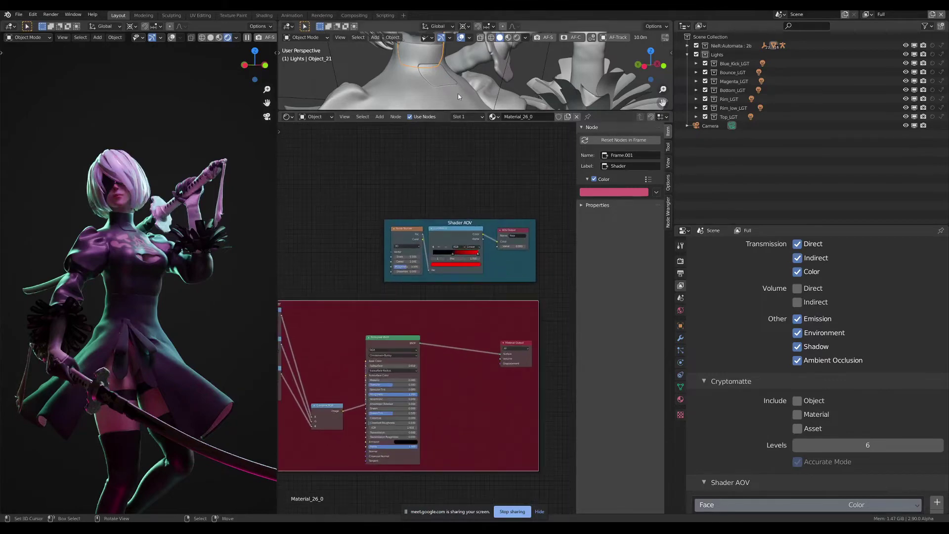
{"action": "scroll", "coordinate": [766, 331], "scroll_direction": "up", "scroll_amount": 4}
{"action": "scroll", "coordinate": [782, 346], "scroll_direction": "up", "scroll_amount": 3}
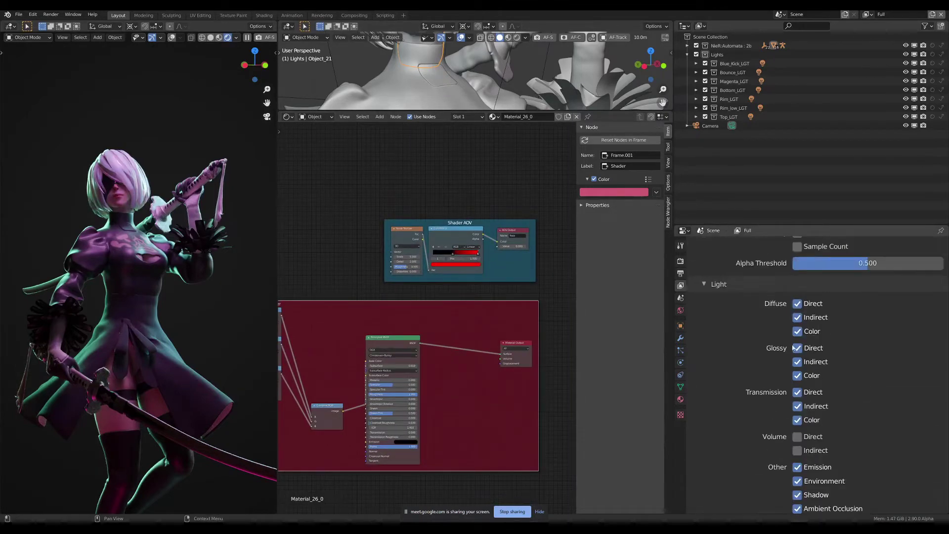
{"action": "scroll", "coordinate": [798, 357], "scroll_direction": "up", "scroll_amount": 2}
{"action": "scroll", "coordinate": [797, 357], "scroll_direction": "up", "scroll_amount": 5}
- Expand and collapse the View Layer filter options to inspect them
{"action": "scroll", "coordinate": [832, 366], "scroll_direction": "down", "scroll_amount": 3, "text": "ctrl"}
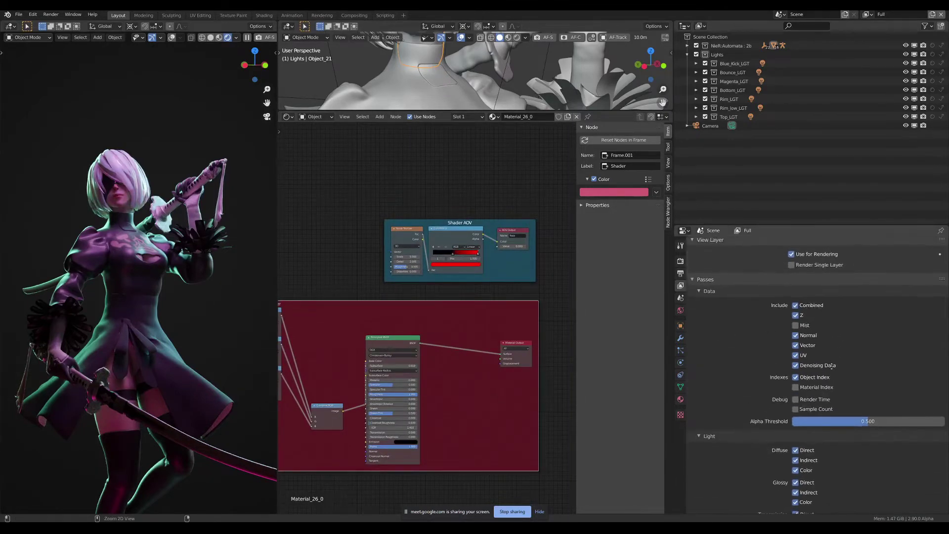
{"action": "scroll", "coordinate": [845, 446], "scroll_direction": "down", "scroll_amount": 8}
{"action": "scroll", "coordinate": [841, 481], "scroll_direction": "down", "scroll_amount": 2}
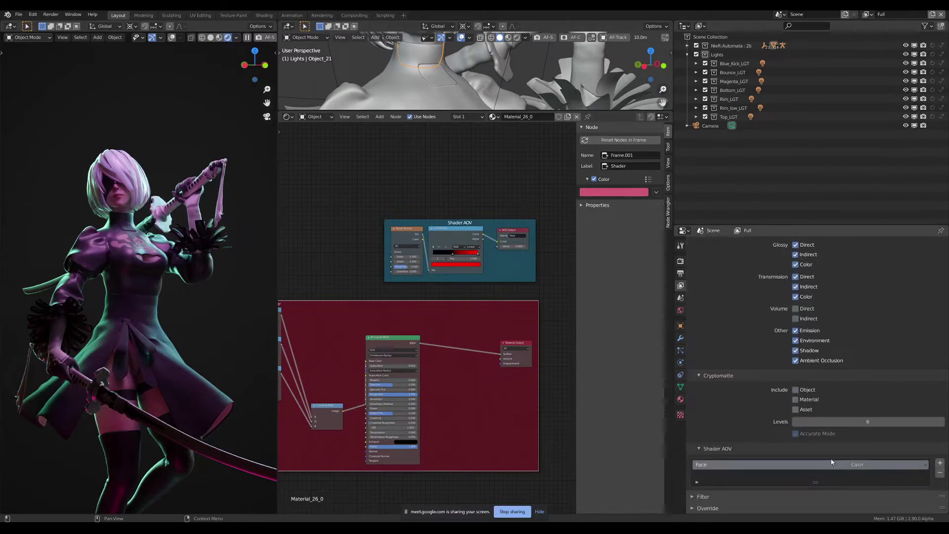
{"action": "left_click", "coordinate": [722, 495]}
{"action": "scroll", "coordinate": [756, 489], "scroll_direction": "down", "scroll_amount": 3}
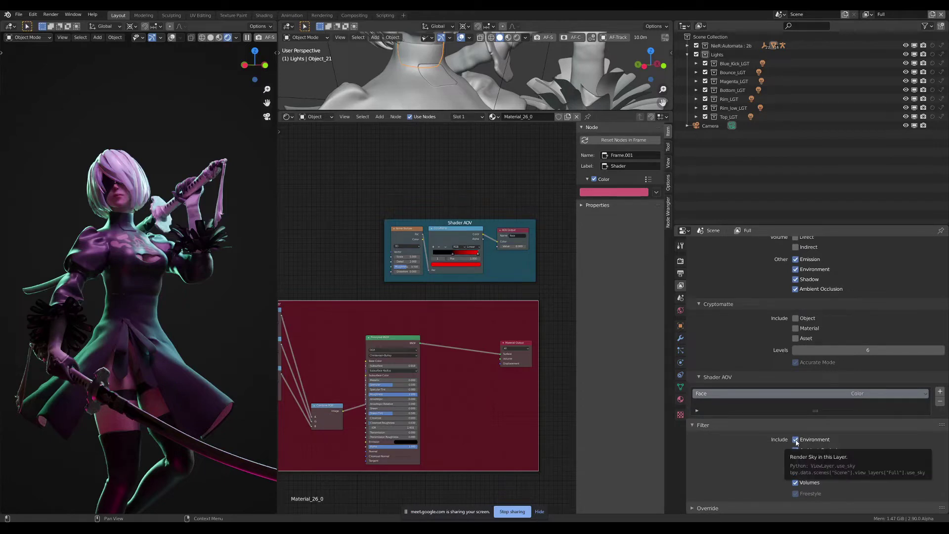
{"action": "left_click", "coordinate": [703, 426]}
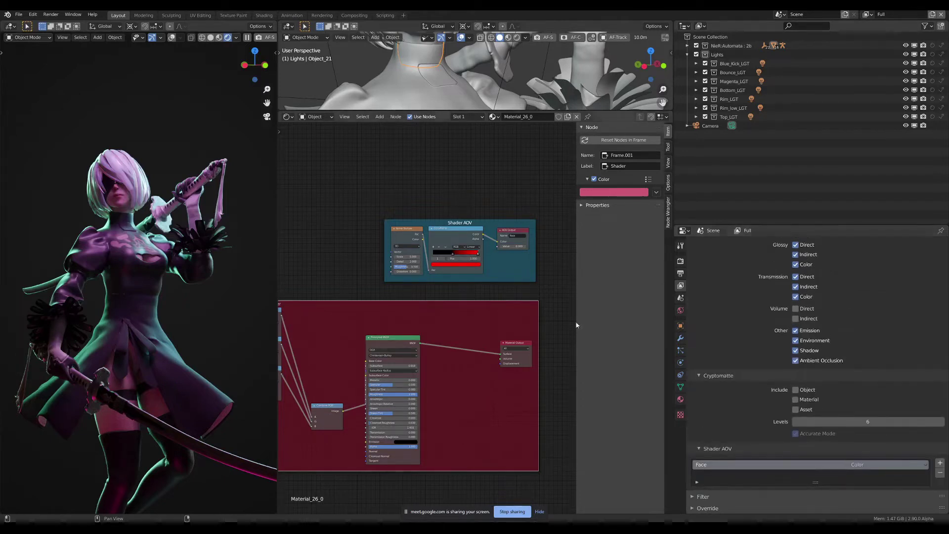
{"action": "scroll", "coordinate": [400, 203], "scroll_direction": "down", "scroll_amount": 1}
{"action": "middle_click_drag", "start_coordinate": [399, 200], "coordinate": [414, 197]}
{"action": "scroll", "coordinate": [139, 277], "scroll_direction": "down", "scroll_amount": 3}
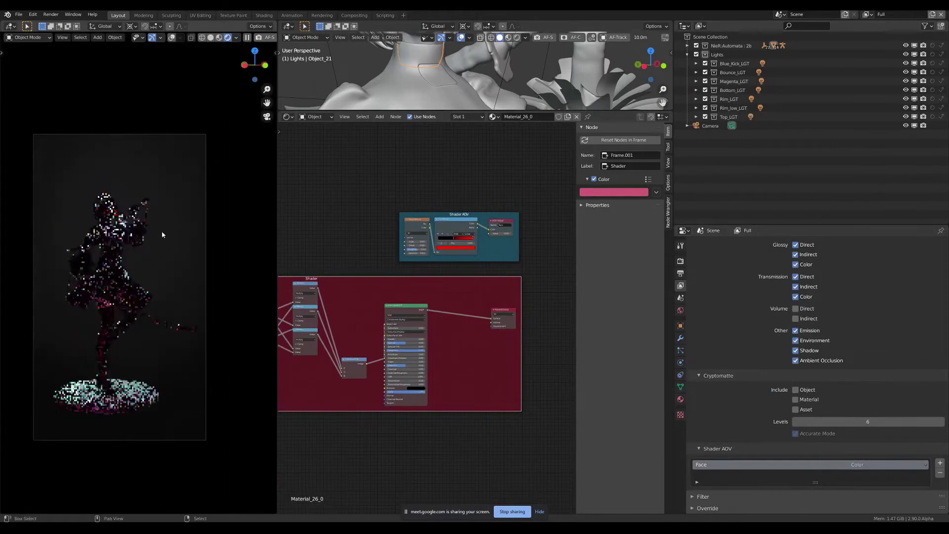
- Turn on Adaptive Sampling under Render Properties > Sampling
{"action": "left_click", "coordinate": [680, 261]}
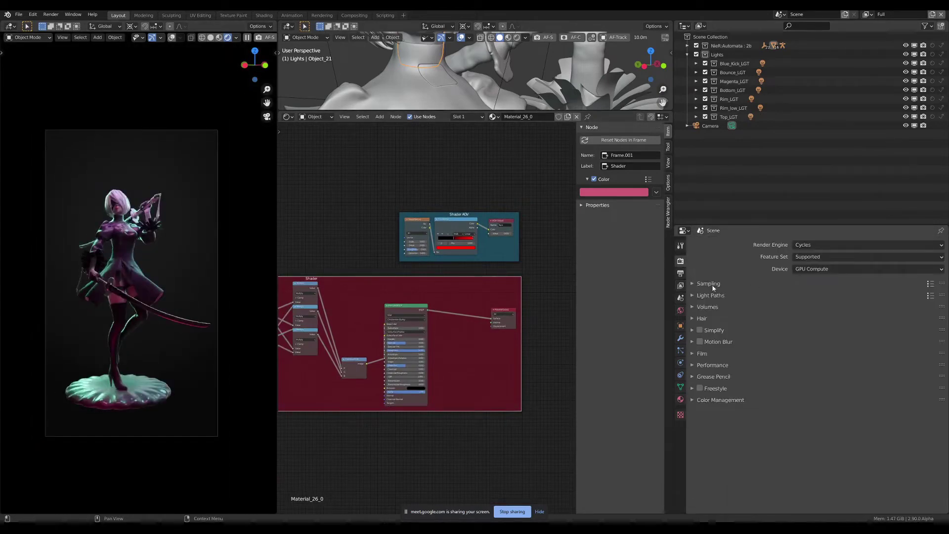
{"action": "left_click", "coordinate": [708, 284]}
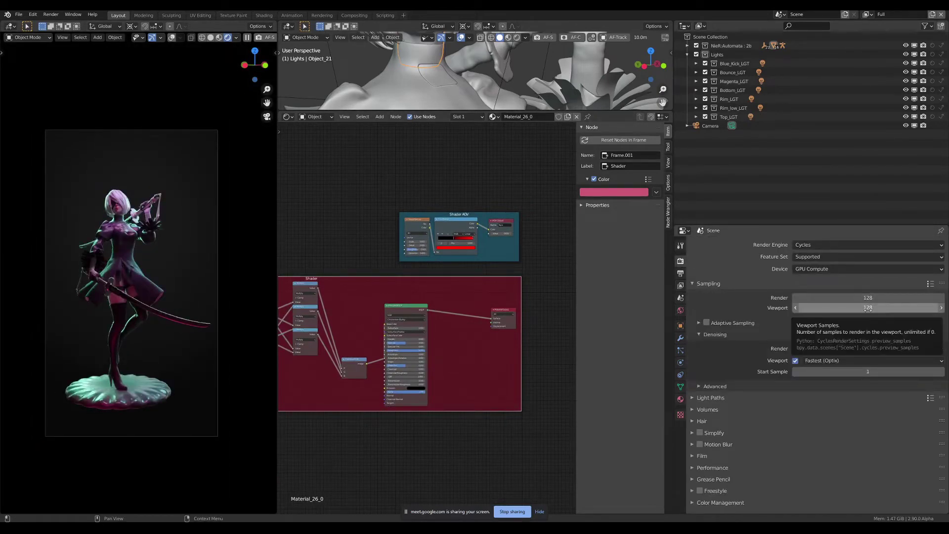
{"action": "left_click", "coordinate": [706, 324]}
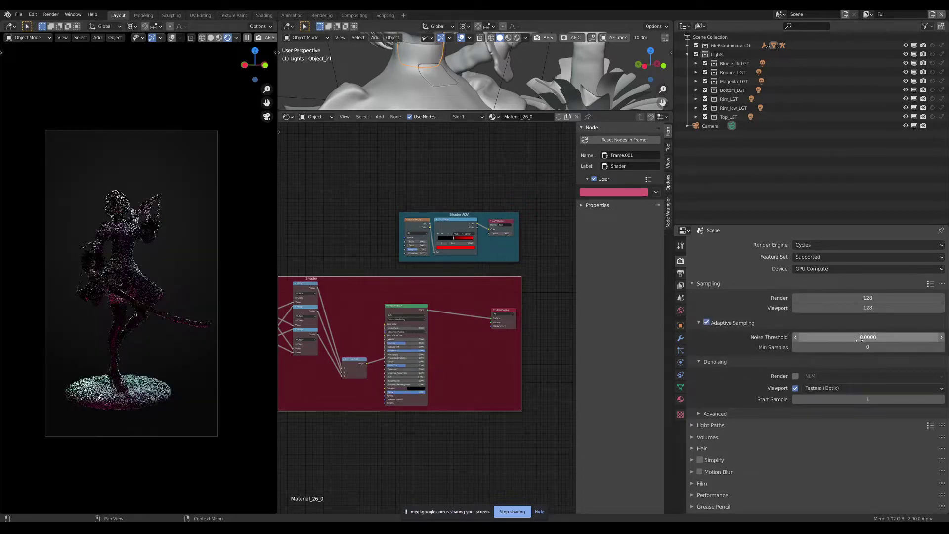
- Review the View Layer passes, then return to Render Properties
{"action": "left_click", "coordinate": [681, 286]}
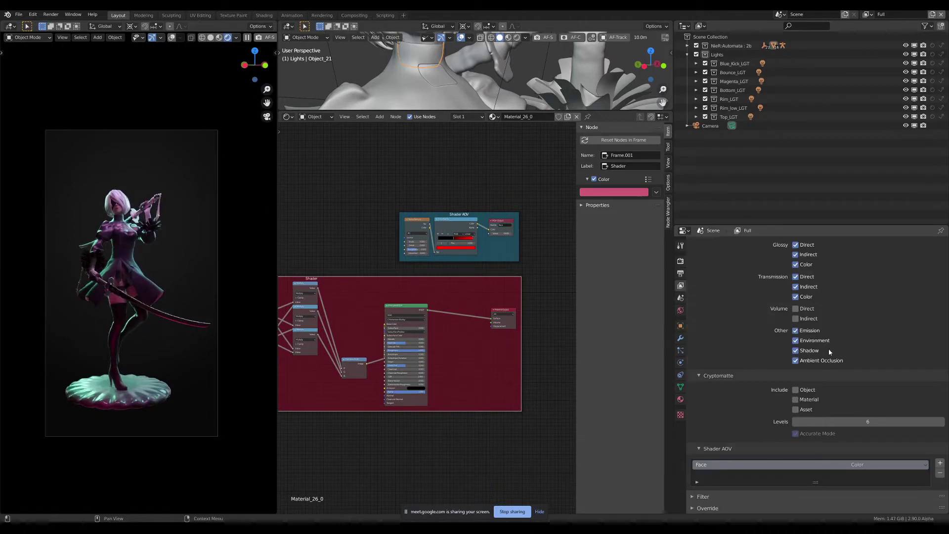
{"action": "scroll", "coordinate": [830, 348], "scroll_direction": "down", "scroll_amount": 5}
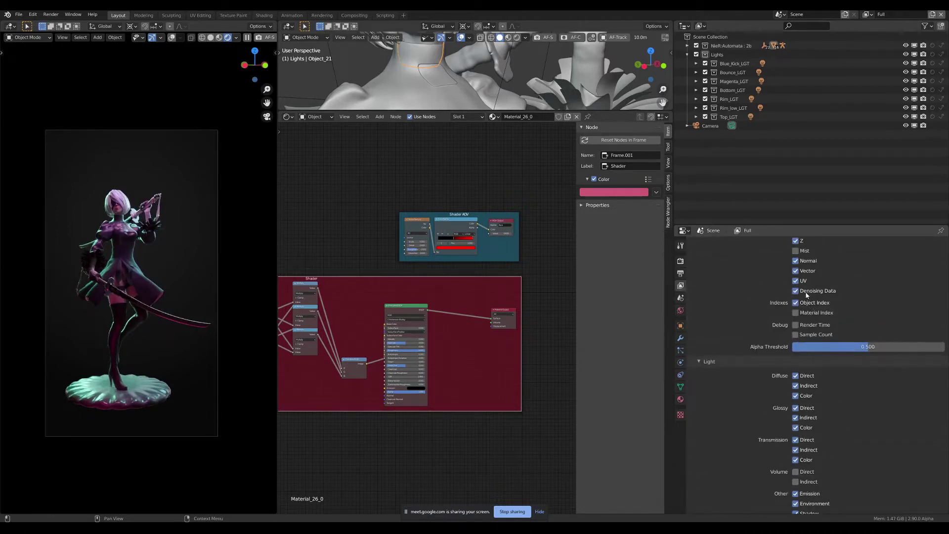
{"action": "scroll", "coordinate": [819, 311], "scroll_direction": "down", "scroll_amount": 4}
{"action": "scroll", "coordinate": [823, 326], "scroll_direction": "down", "scroll_amount": 4}
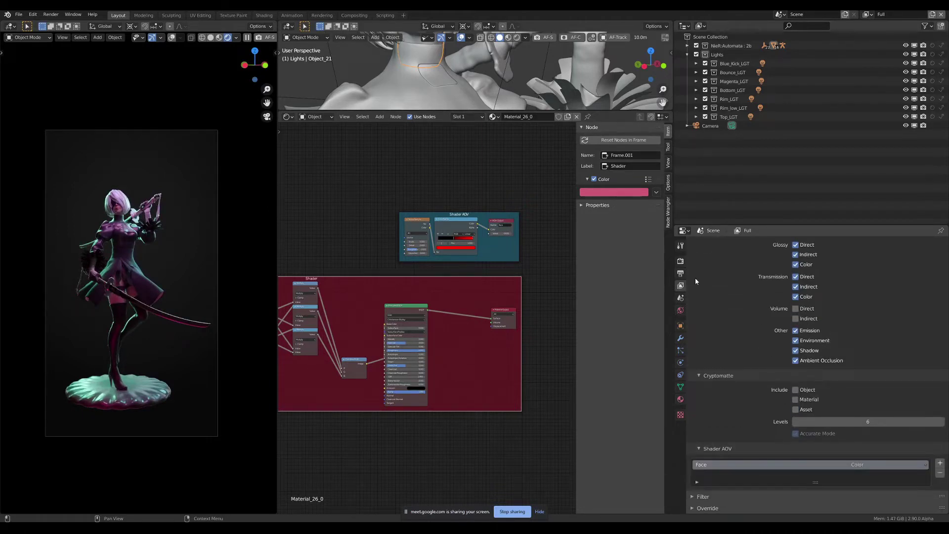
{"action": "left_click", "coordinate": [681, 261]}
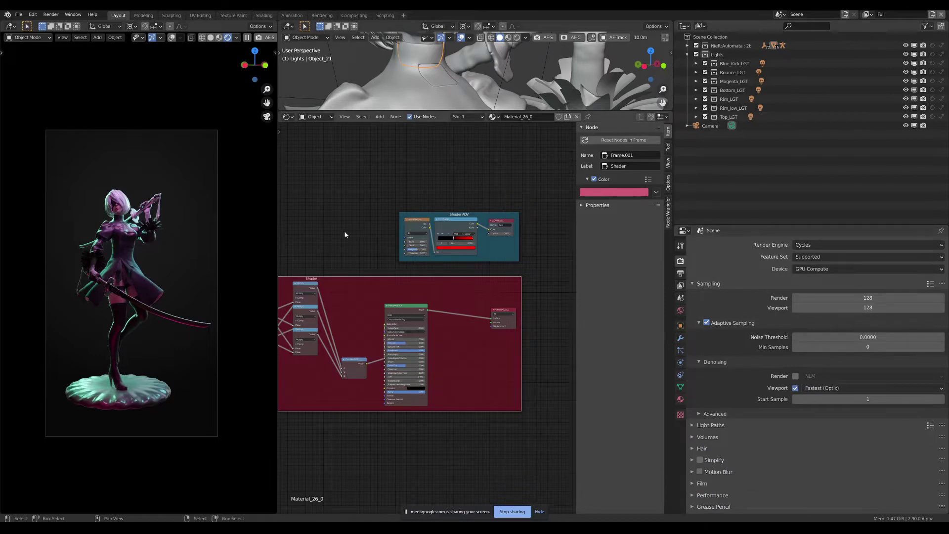
- Glance at the World tab's surface shader setup, then return to Render Properties
{"action": "middle_click_drag", "start_coordinate": [345, 230], "coordinate": [393, 229]}
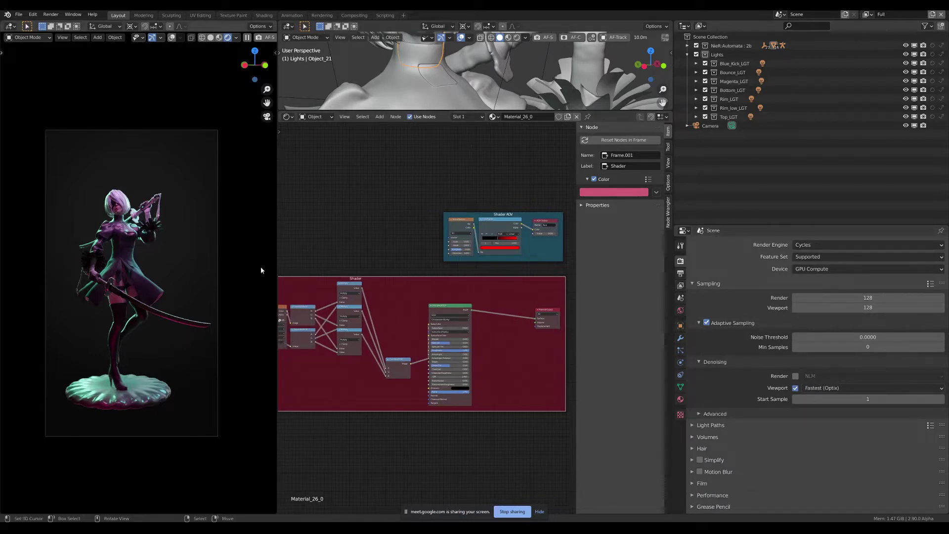
{"action": "left_click", "coordinate": [680, 310]}
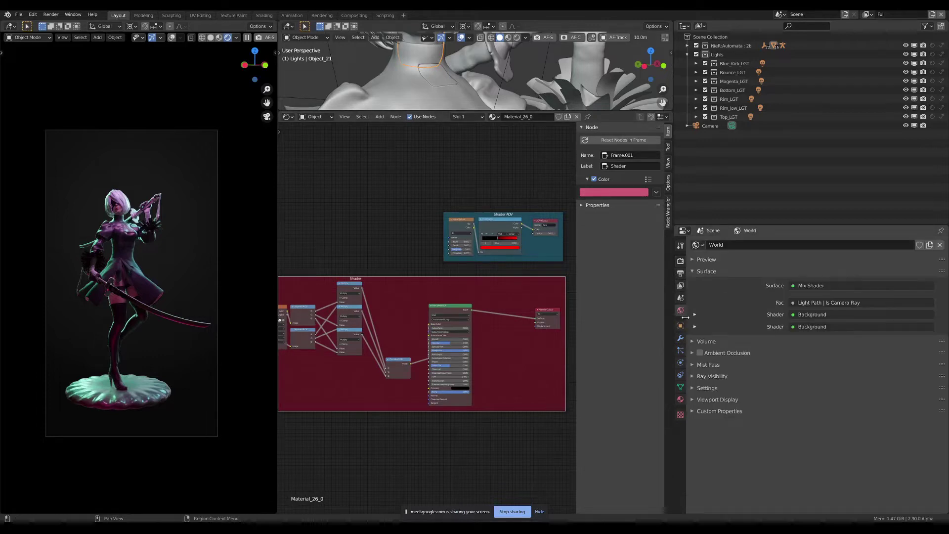
{"action": "left_click", "coordinate": [681, 261]}
- Expand Film and enable Transparent for a transparent render background
{"action": "scroll", "coordinate": [758, 430], "scroll_direction": "down", "scroll_amount": 1}
{"action": "left_click", "coordinate": [712, 467]}
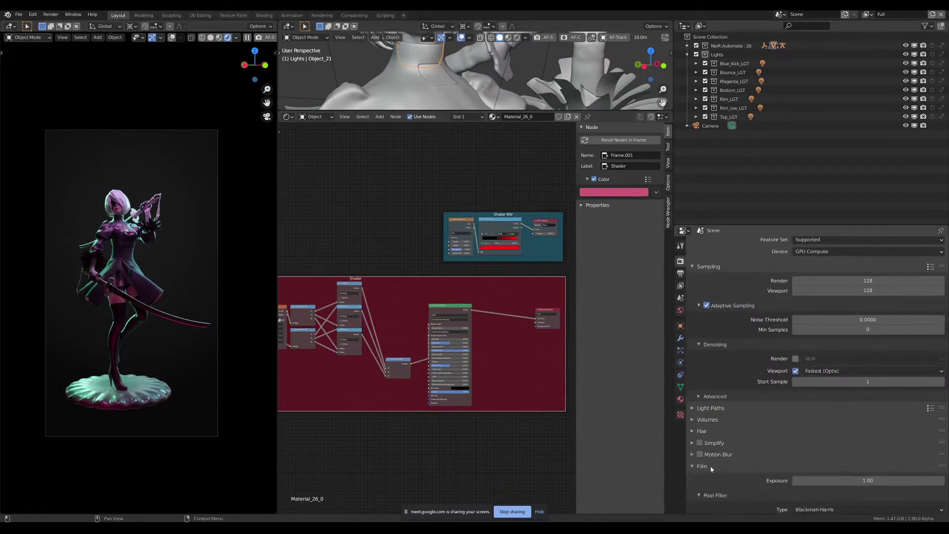
{"action": "scroll", "coordinate": [820, 448], "scroll_direction": "down", "scroll_amount": 5}
{"action": "left_click", "coordinate": [707, 433]}
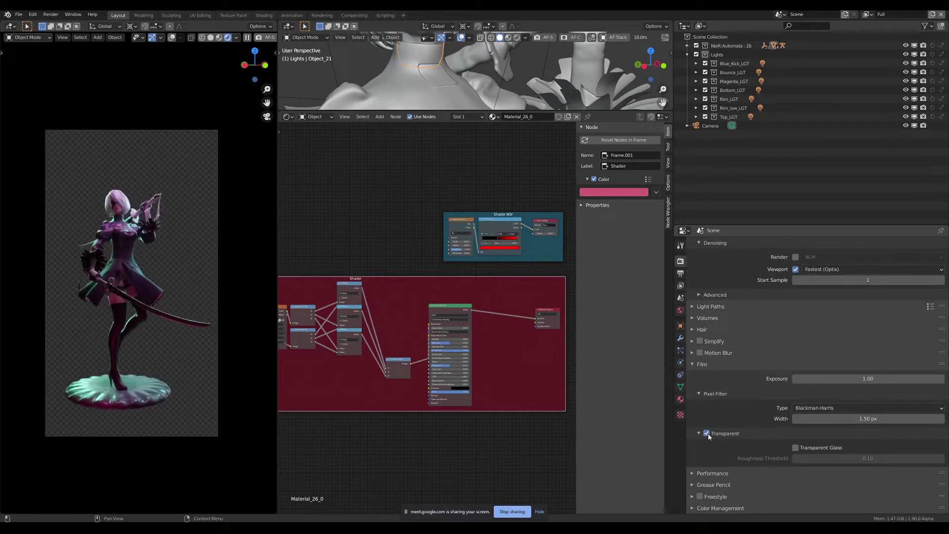
{"action": "left_click", "coordinate": [707, 433]}
{"action": "left_click", "coordinate": [707, 434]}
{"action": "middle_click_drag", "start_coordinate": [411, 242], "coordinate": [406, 248]}
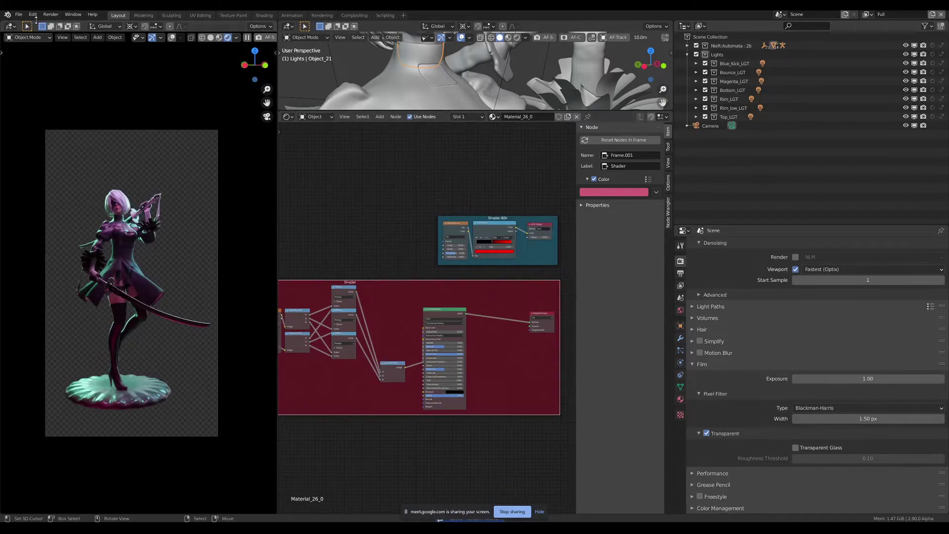
{"action": "left_click", "coordinate": [50, 14]}
- Render the image via Render > Render Image, inspect it, and expand Performance settings
{"action": "left_click", "coordinate": [66, 25]}
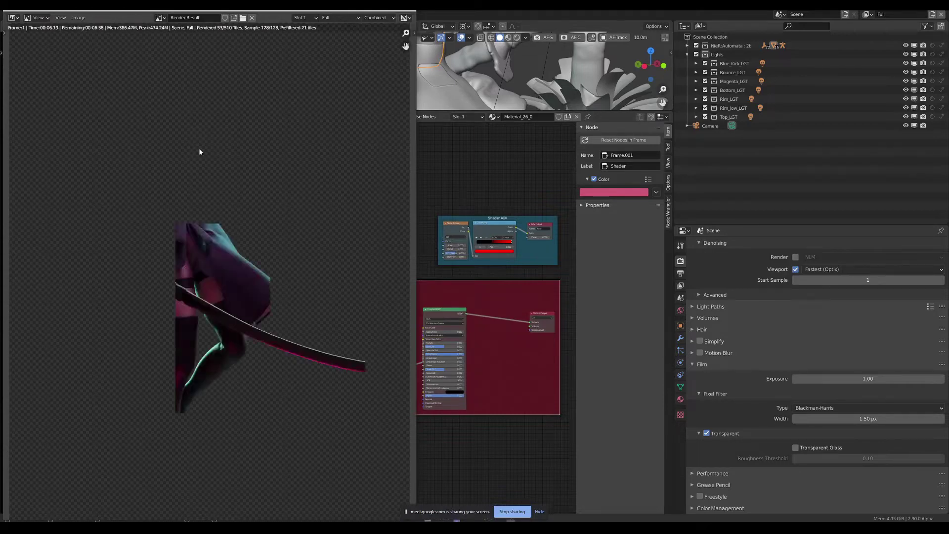
{"action": "scroll", "coordinate": [248, 251], "scroll_direction": "down", "scroll_amount": 1}
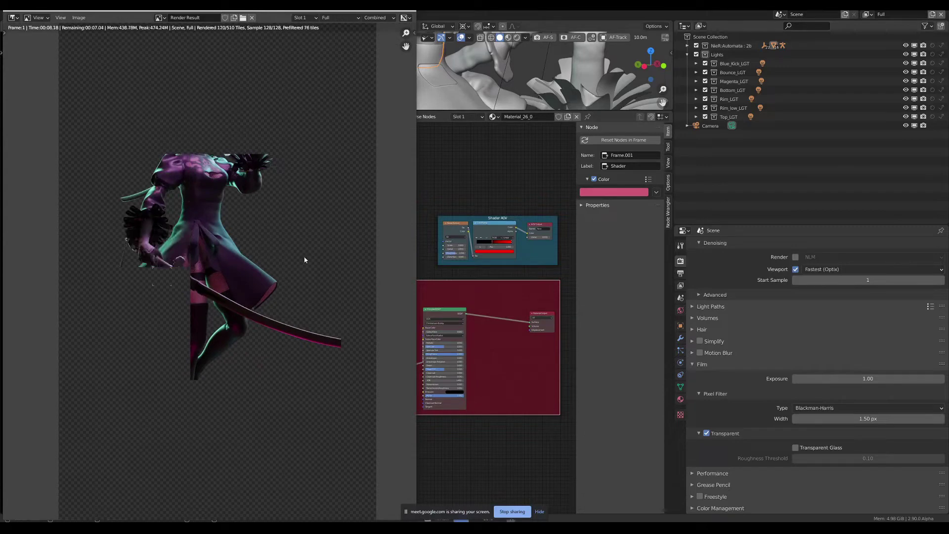
{"action": "scroll", "coordinate": [242, 335], "scroll_direction": "down", "scroll_amount": 2}
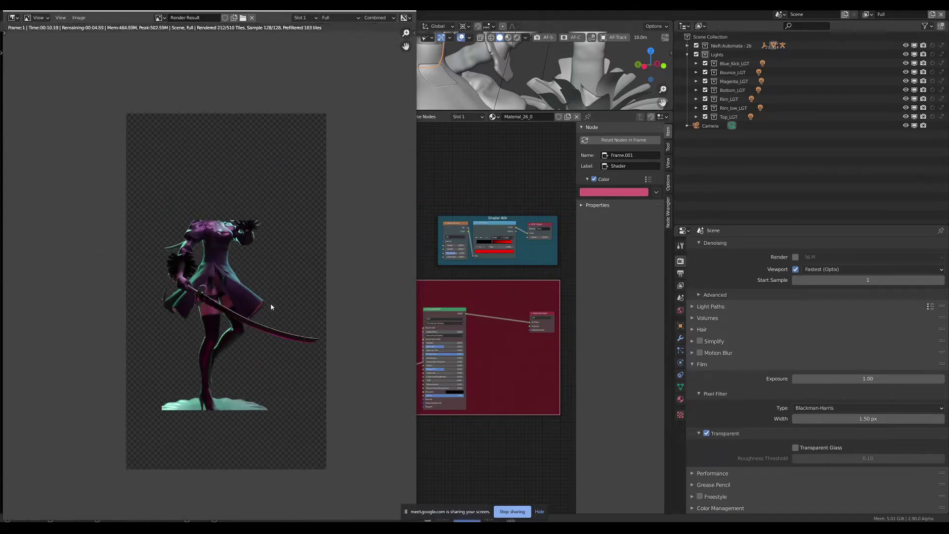
{"action": "scroll", "coordinate": [271, 307], "scroll_direction": "up", "scroll_amount": 3}
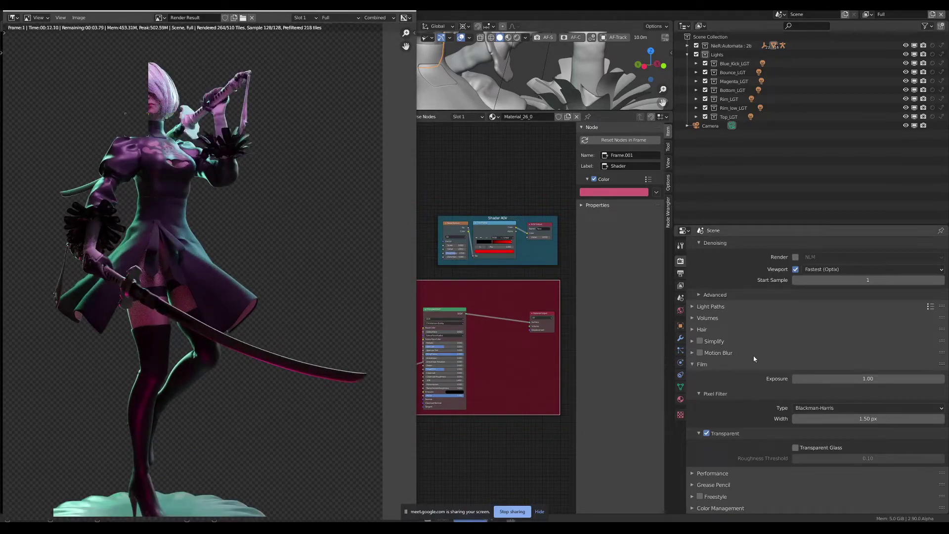
{"action": "left_click", "coordinate": [710, 474]}
{"action": "scroll", "coordinate": [791, 455], "scroll_direction": "down", "scroll_amount": 5}
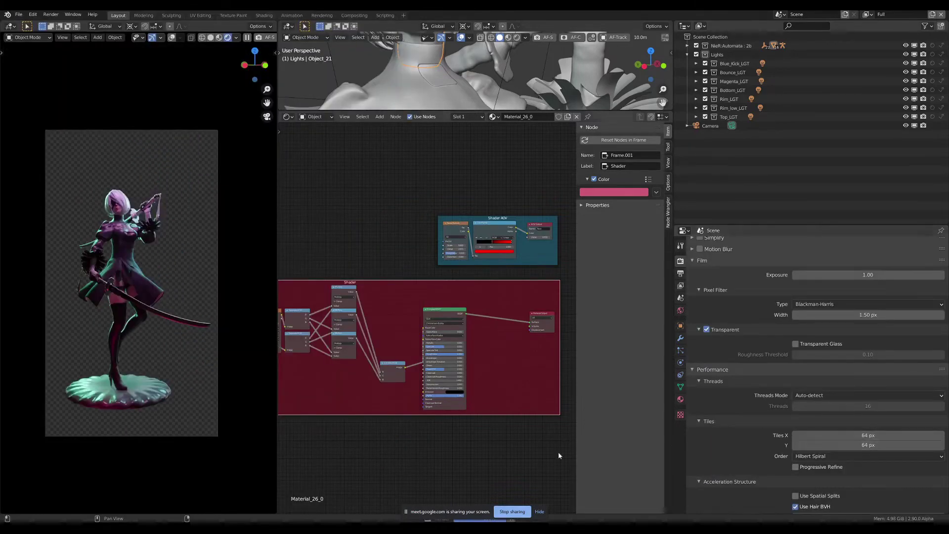
- Re-render the frame with F12 and view the list of per-light view layers
{"action": "left_click", "coordinate": [219, 508]}
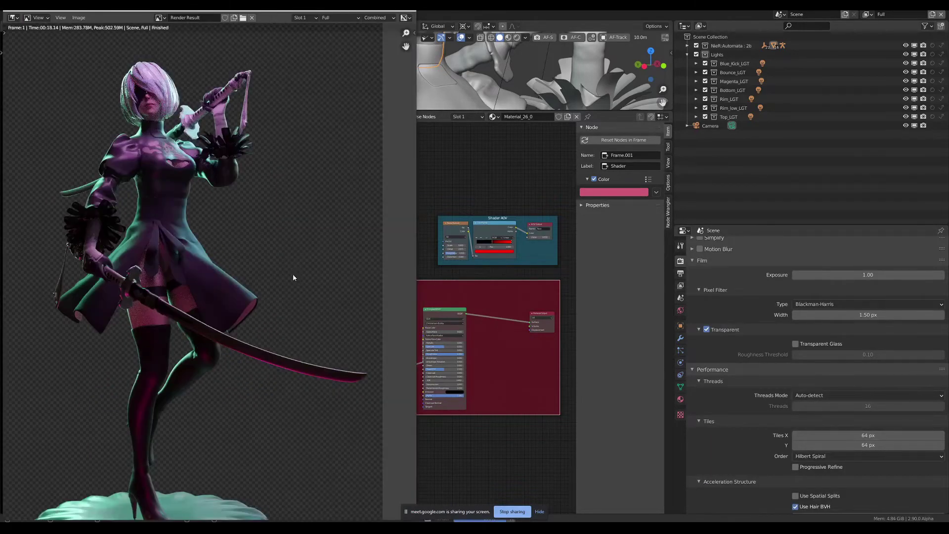
{"action": "scroll", "coordinate": [293, 274], "scroll_direction": "down", "scroll_amount": 2}
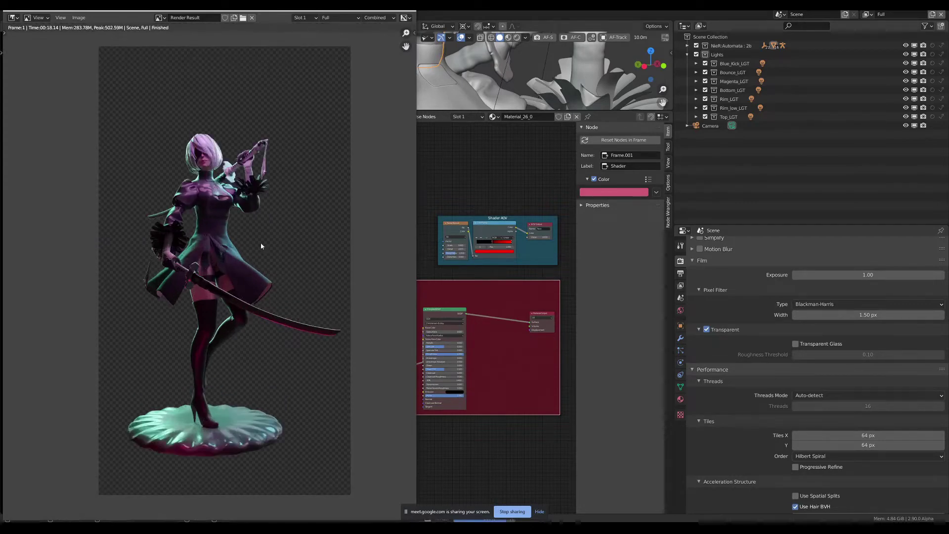
{"action": "scroll", "coordinate": [220, 171], "scroll_direction": "up", "scroll_amount": 1}
{"action": "key", "text": "F12"}
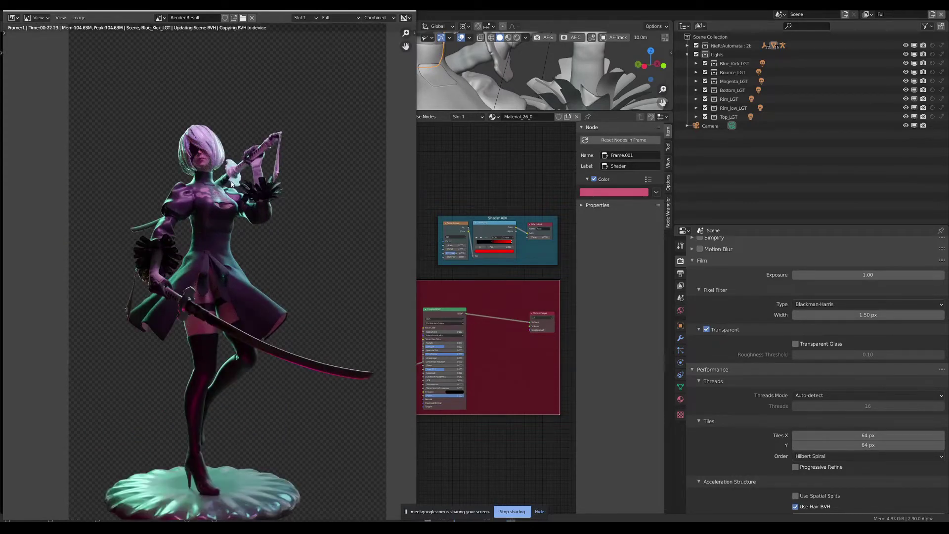
{"action": "scroll", "coordinate": [265, 132], "scroll_direction": "down", "scroll_amount": 2}
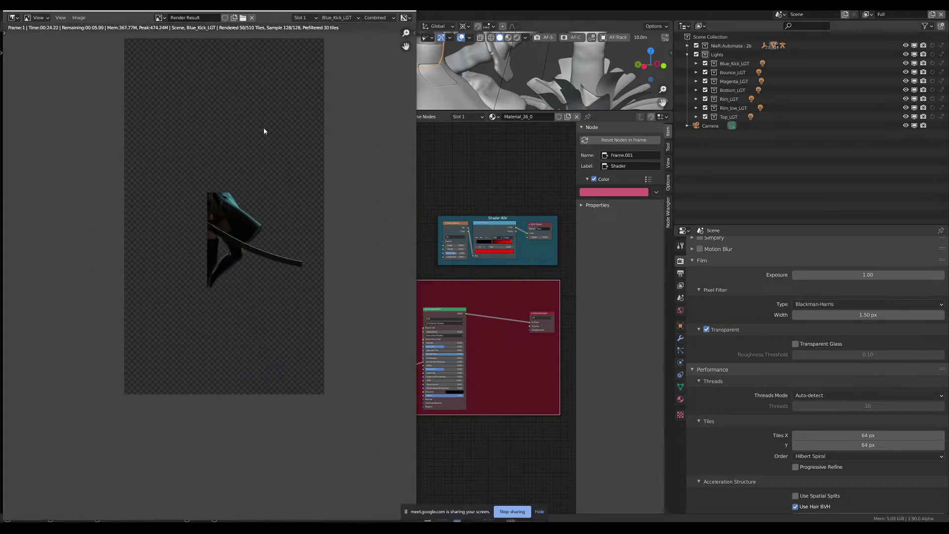
{"action": "scroll", "coordinate": [268, 140], "scroll_direction": "up", "scroll_amount": 1}
{"action": "scroll", "coordinate": [267, 148], "scroll_direction": "down", "scroll_amount": 1}
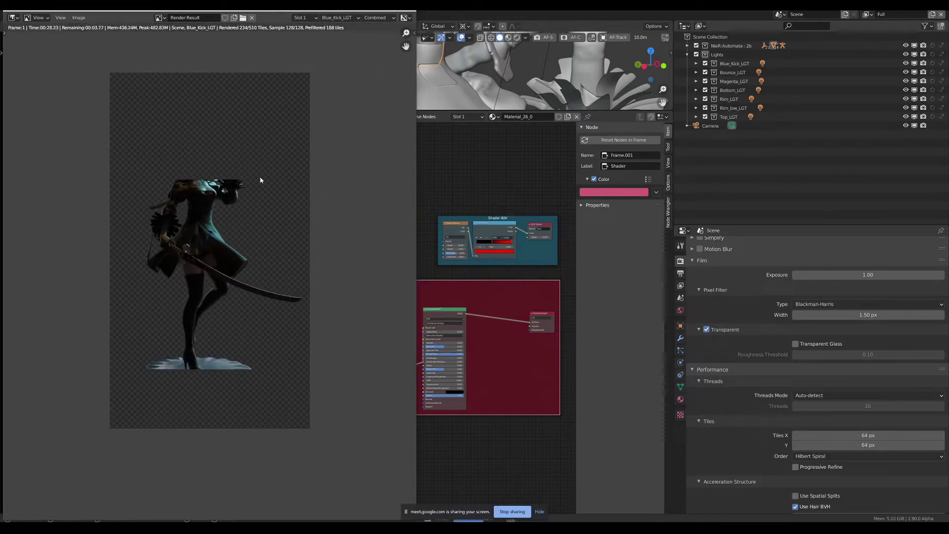
{"action": "left_click", "coordinate": [869, 14]}
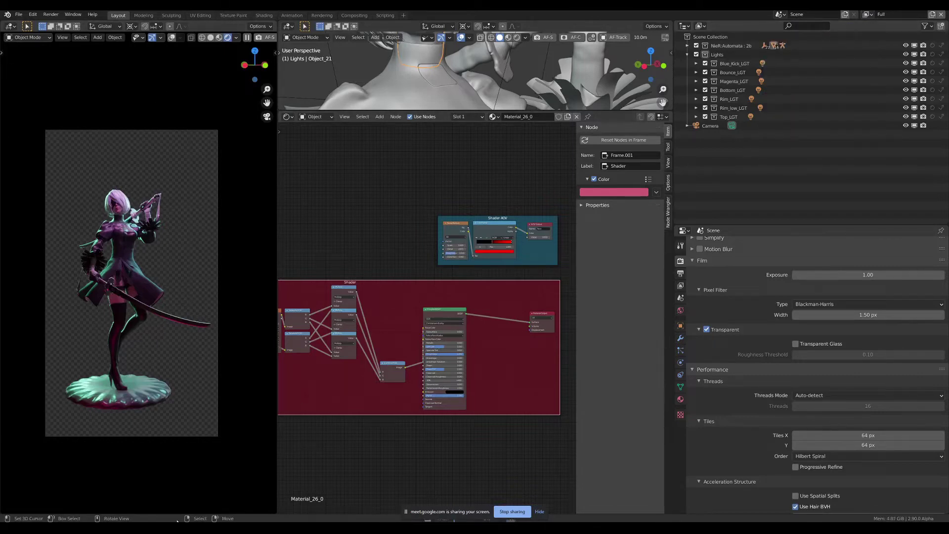
- Re-render with F12 and move and shrink the Blender Render window aside
{"action": "key", "text": "F12"}
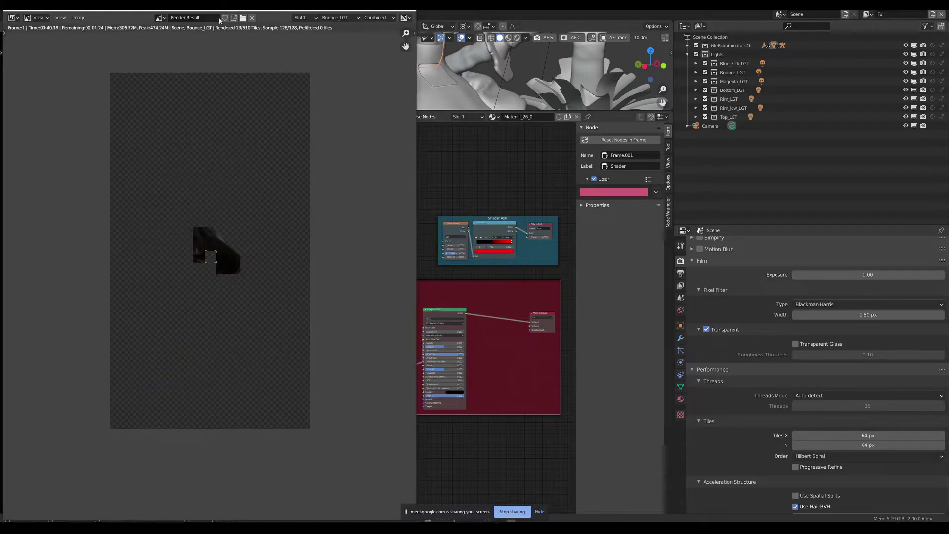
{"action": "mouse_move", "coordinate": [220, 12]}
{"action": "left_mouse_down"}
{"action": "mouse_move", "coordinate": [277, 29]}
{"action": "mouse_move", "coordinate": [250, 20]}
{"action": "left_mouse_up"}
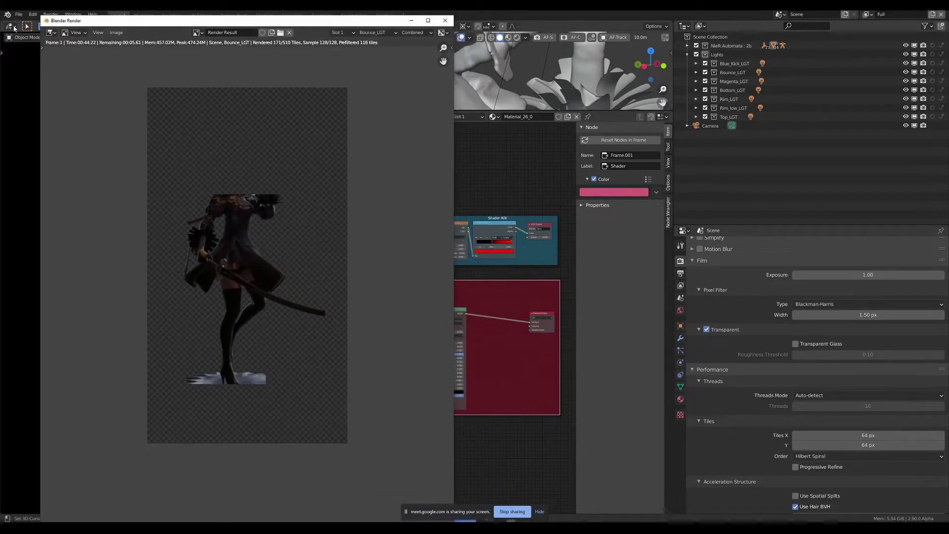
{"action": "left_click_drag", "start_coordinate": [42, 17], "coordinate": [97, 51]}
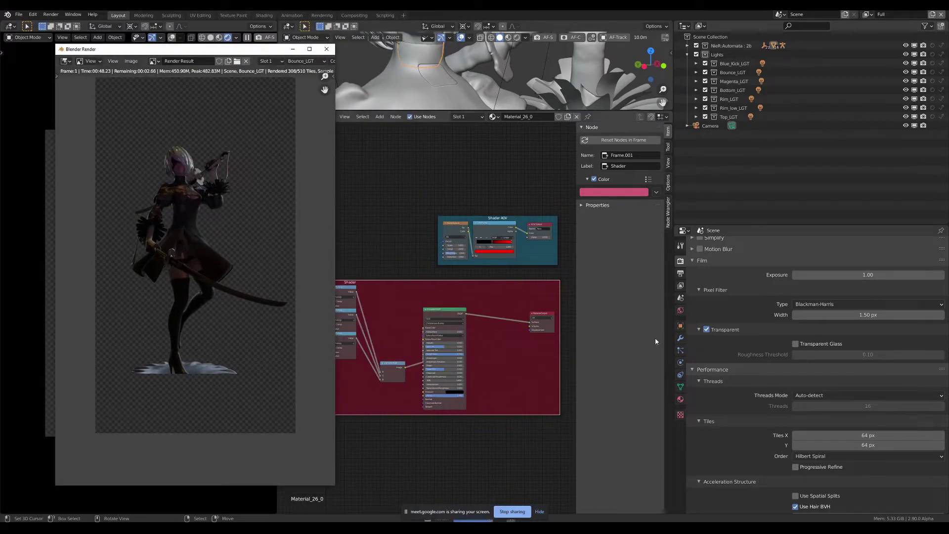
{"action": "scroll", "coordinate": [791, 396], "scroll_direction": "down", "scroll_amount": 3}
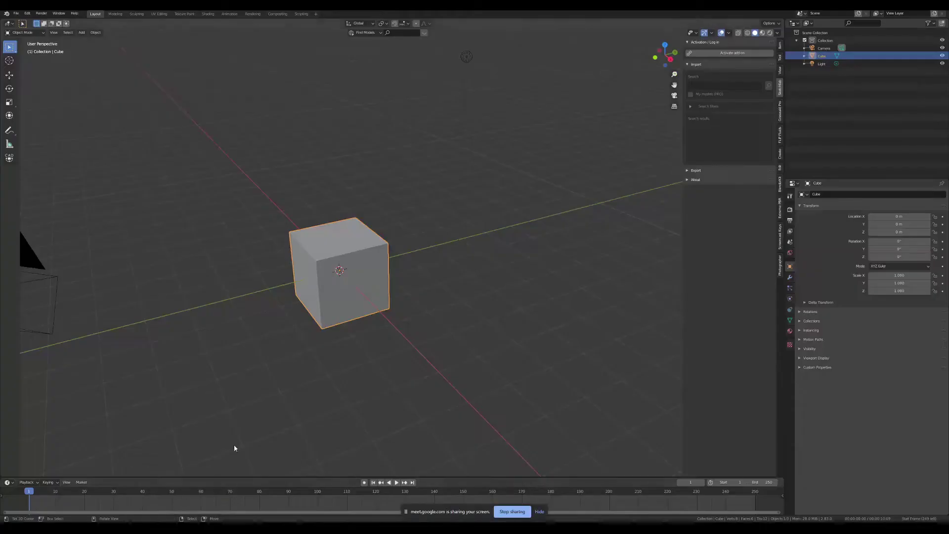
- Orbit the second scene, enlarge the timeline, and delete the default cube
{"action": "scroll", "coordinate": [340, 316], "scroll_direction": "down", "scroll_amount": 5}
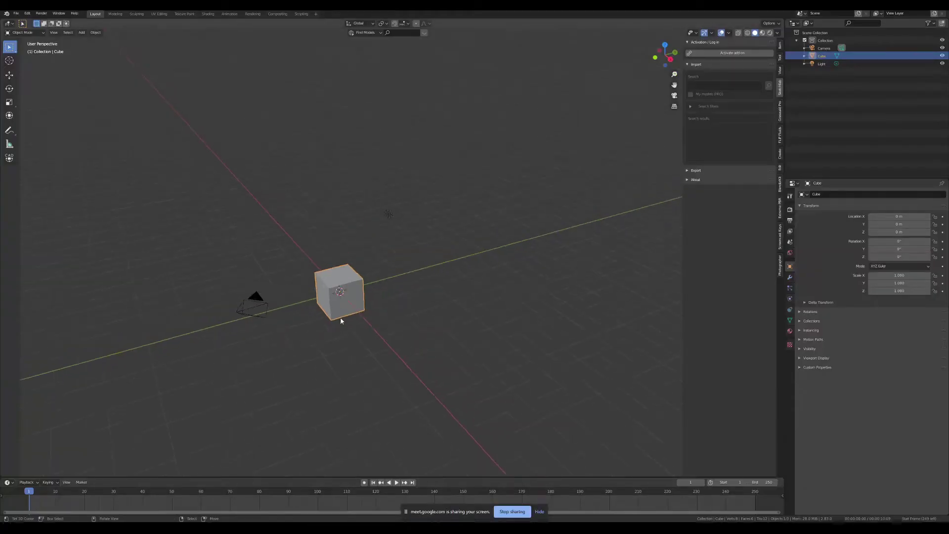
{"action": "scroll", "coordinate": [340, 317], "scroll_direction": "up", "scroll_amount": 5}
{"action": "middle_click_drag", "start_coordinate": [340, 316], "coordinate": [334, 309]}
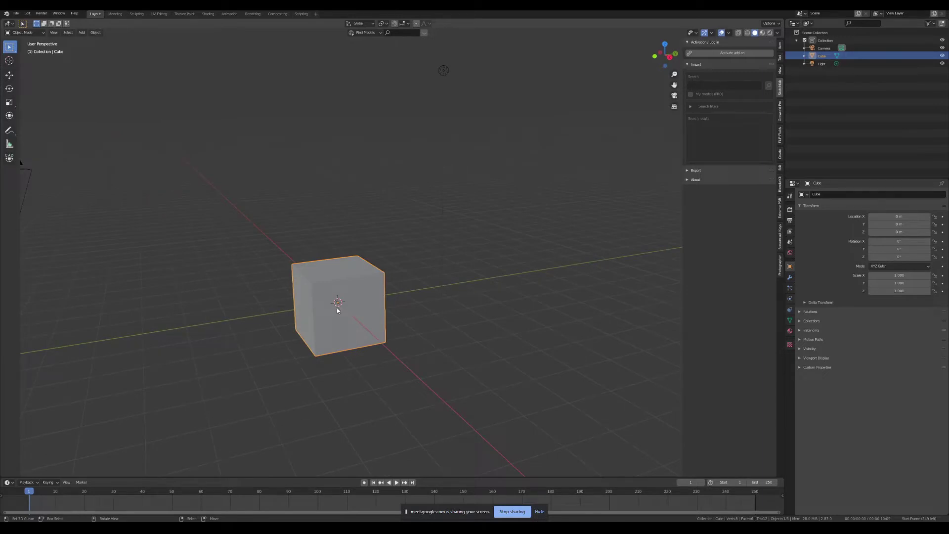
{"action": "middle_click_drag", "start_coordinate": [337, 310], "coordinate": [341, 313]}
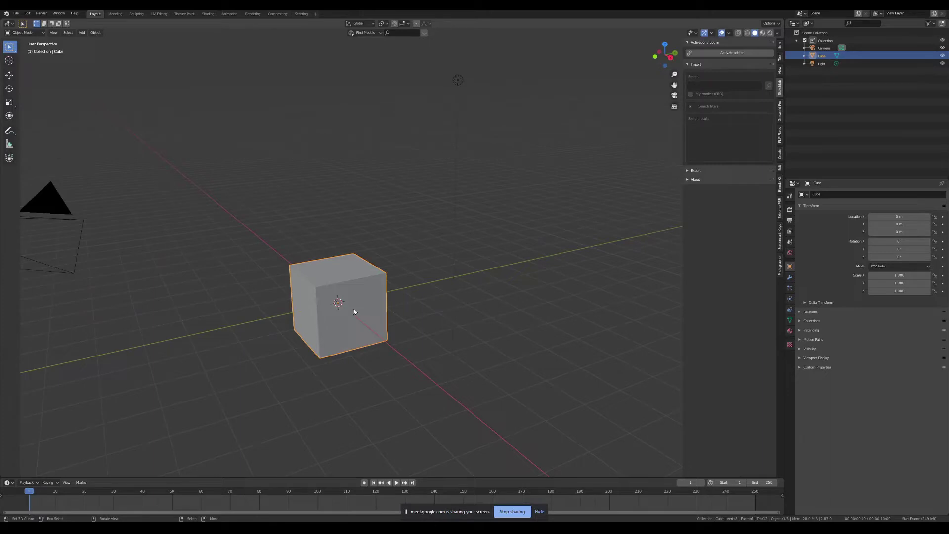
{"action": "key", "text": "a"}
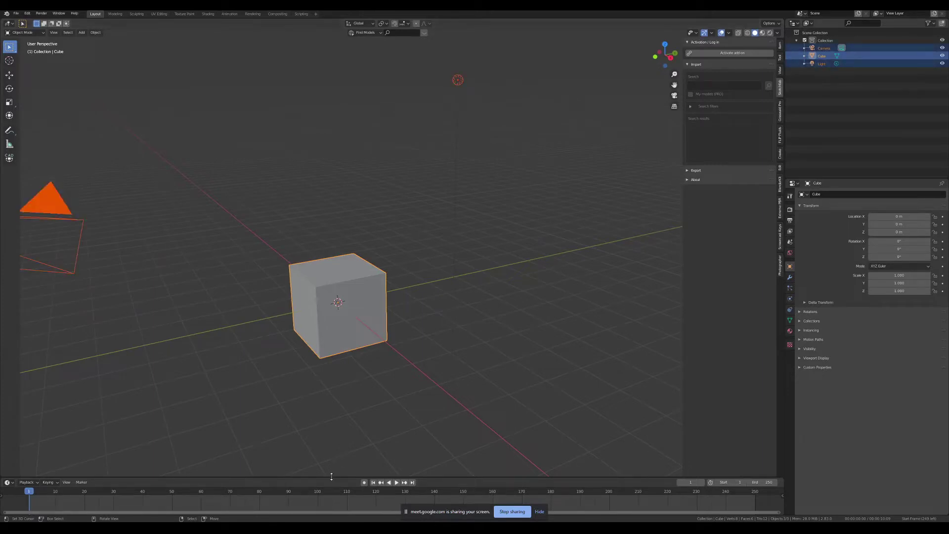
{"action": "left_click_drag", "start_coordinate": [334, 476], "coordinate": [335, 325]}
{"action": "left_click", "coordinate": [347, 240]}
{"action": "left_click", "coordinate": [347, 240]}
- Add a plane scaled to 7.943 and turn the lower area into the Shader Editor
{"action": "key", "text": "shift+a"}
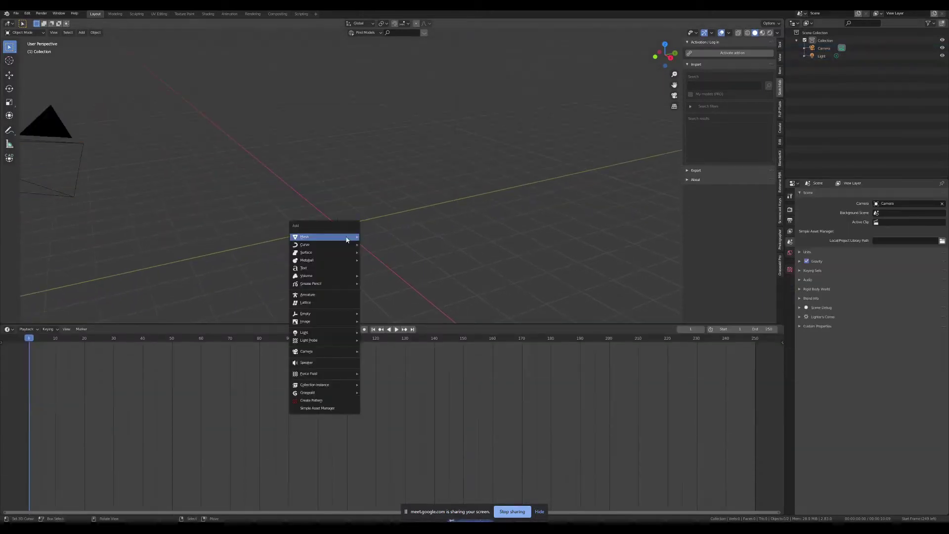
{"action": "left_click", "coordinate": [381, 242]}
{"action": "key", "text": "s"}
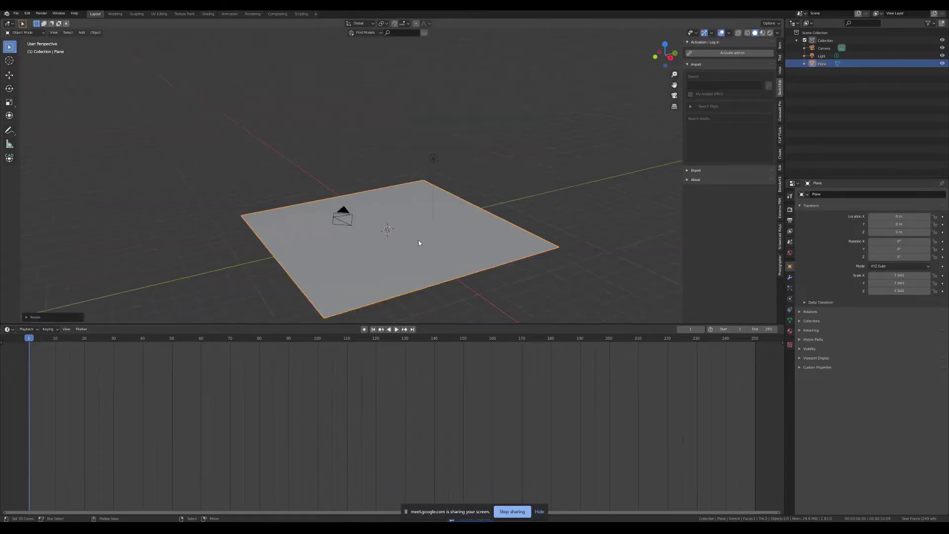
{"action": "left_click", "coordinate": [418, 239]}
{"action": "key", "text": "shift+F3"}
{"action": "scroll", "coordinate": [376, 260], "scroll_direction": "up", "scroll_amount": 4}
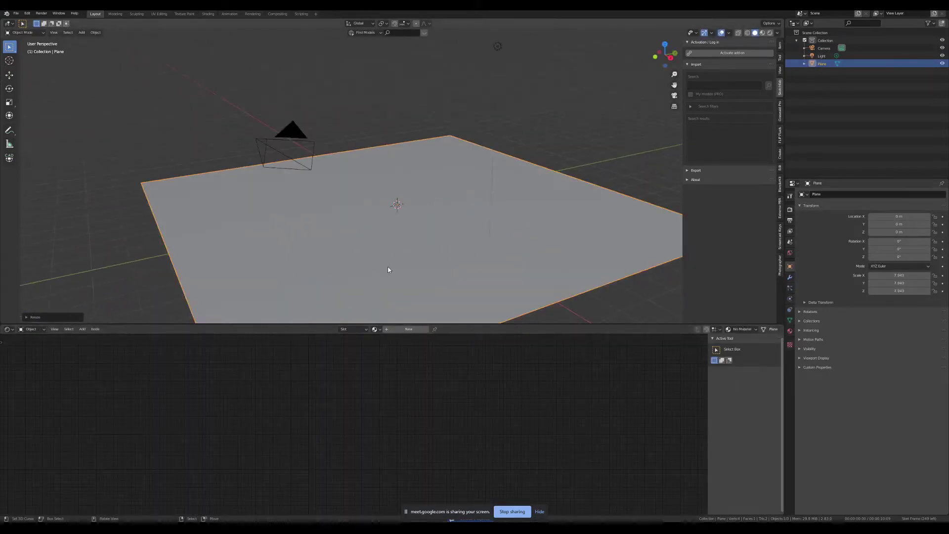
{"action": "scroll", "coordinate": [388, 247], "scroll_direction": "down", "scroll_amount": 3}
{"action": "scroll", "coordinate": [389, 237], "scroll_direction": "up", "scroll_amount": 1}
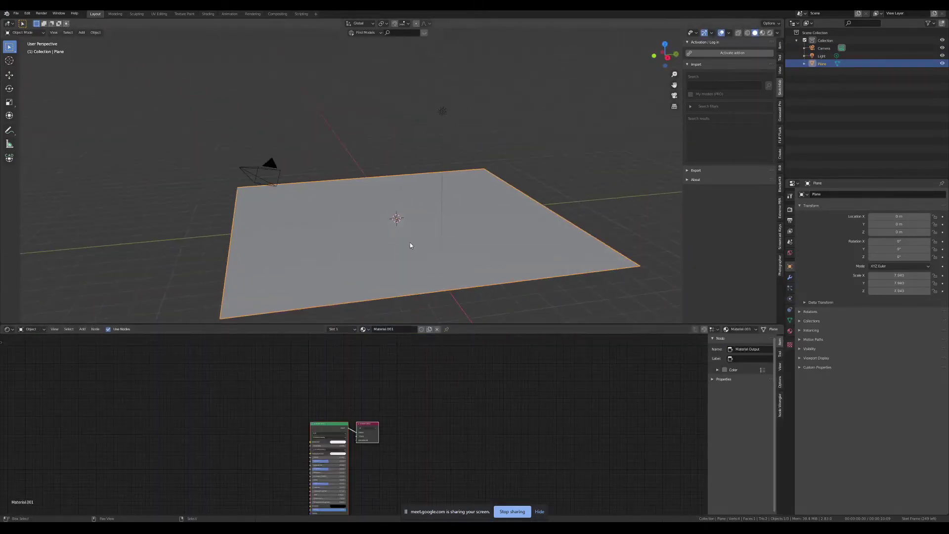
- Try a Z-raised plane duplicate, delete it, and add a Suzanne monkey head
{"action": "key", "text": "shift+d"}
{"action": "key", "text": "z"}
{"action": "left_click", "coordinate": [408, 174]}
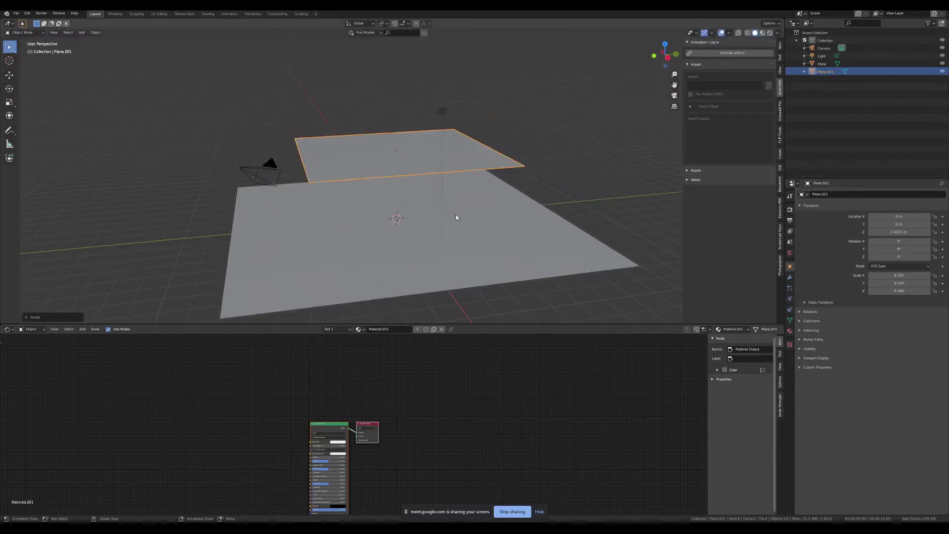
{"action": "key", "text": "Delete"}
{"action": "key", "text": "shift+a"}
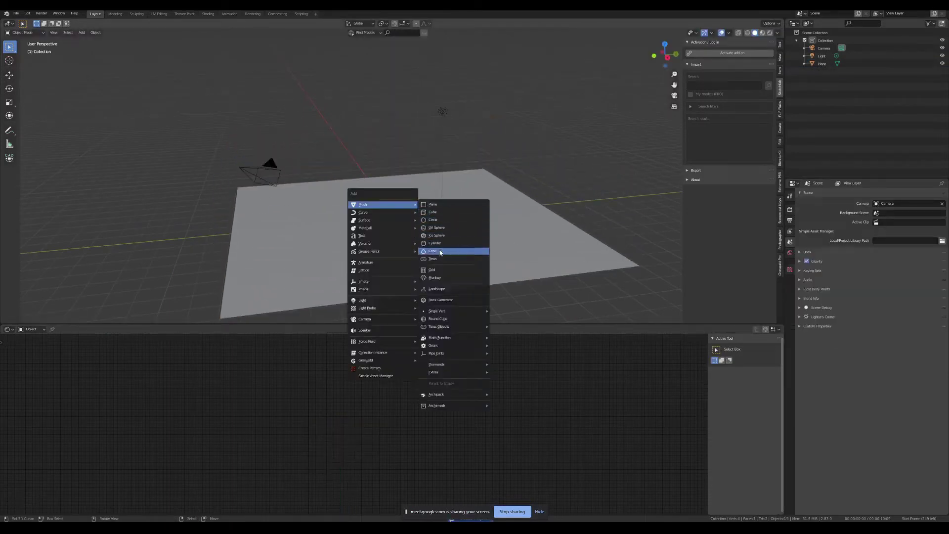
{"action": "left_click", "coordinate": [435, 277]}
{"action": "scroll", "coordinate": [417, 257], "scroll_direction": "up", "scroll_amount": 2}
- Set Preferences > Interface > Resolution Scale to 1.2
{"action": "key", "text": "F4"}
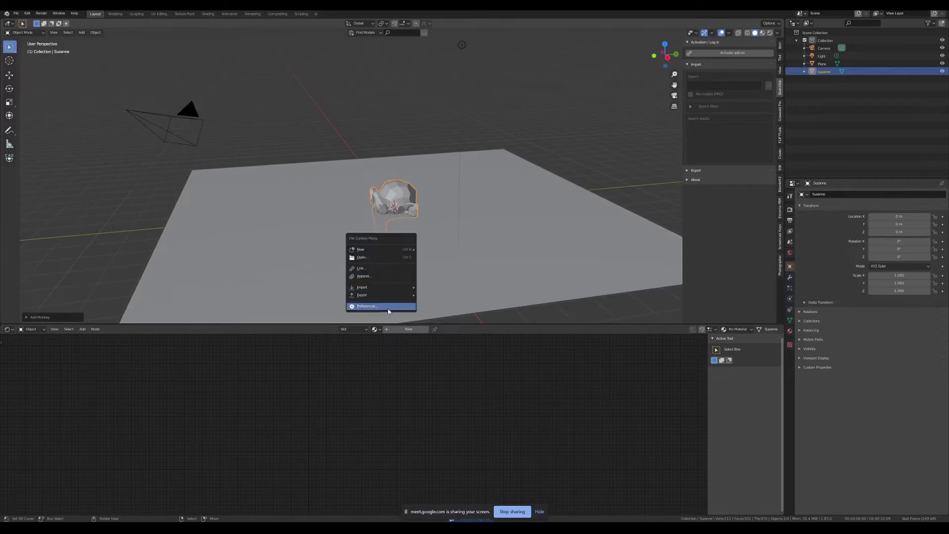
{"action": "left_click", "coordinate": [388, 313]}
{"action": "left_click", "coordinate": [445, 248]}
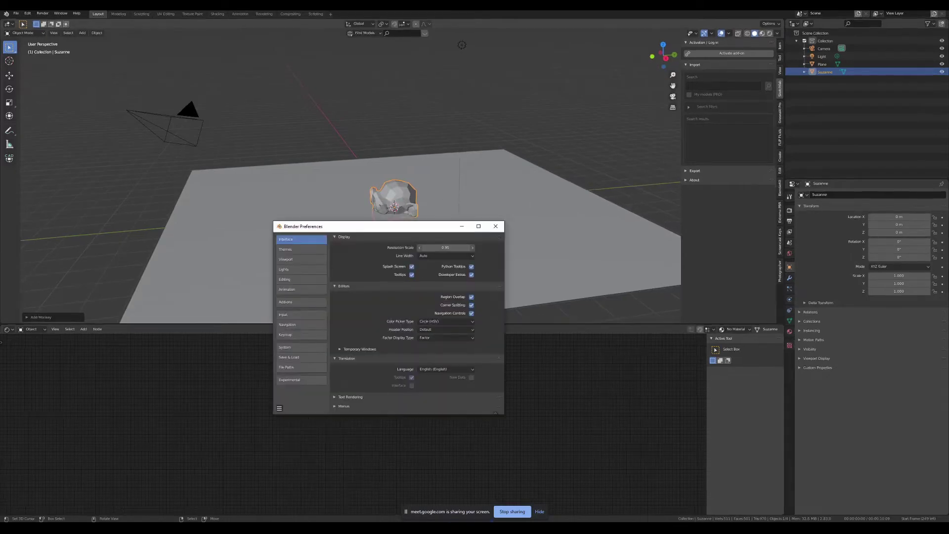
{"action": "type", "text": "1.2"}
{"action": "key", "text": "Return"}
{"action": "left_click", "coordinate": [492, 226]}
- Raise Suzanne along Z to about 0.80288 m
{"action": "middle_click_drag", "start_coordinate": [419, 211], "coordinate": [435, 206]}
{"action": "key", "text": "g"}
{"action": "key", "text": "z"}
{"action": "left_click", "coordinate": [421, 202]}
{"action": "scroll", "coordinate": [390, 207], "scroll_direction": "up", "scroll_amount": 2}
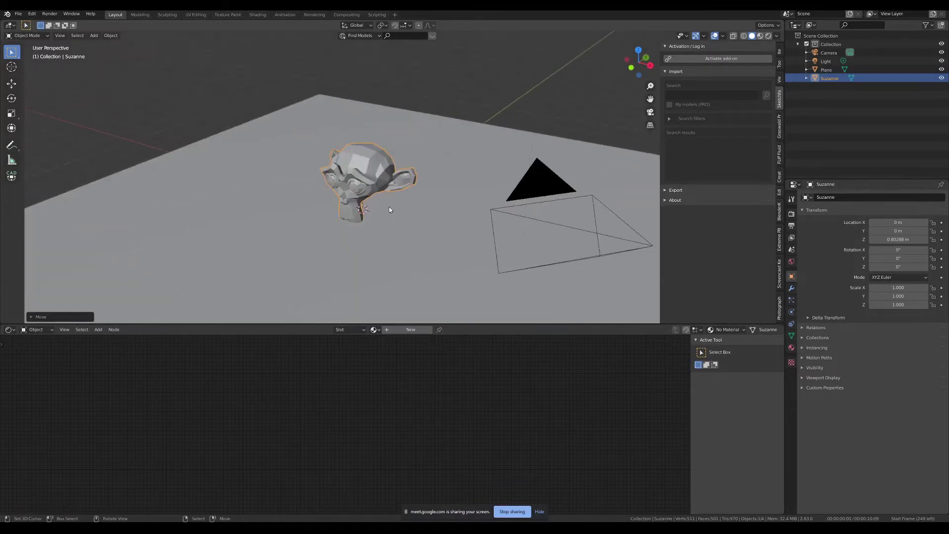
{"action": "key", "text": "g"}
{"action": "key", "text": "z"}
{"action": "left_click", "coordinate": [390, 203]}
- Add level-2 subdivision to Suzanne with Ctrl+2 and shade it smooth
{"action": "key", "text": "ctrl+2"}
{"action": "right_click", "coordinate": [391, 202]}
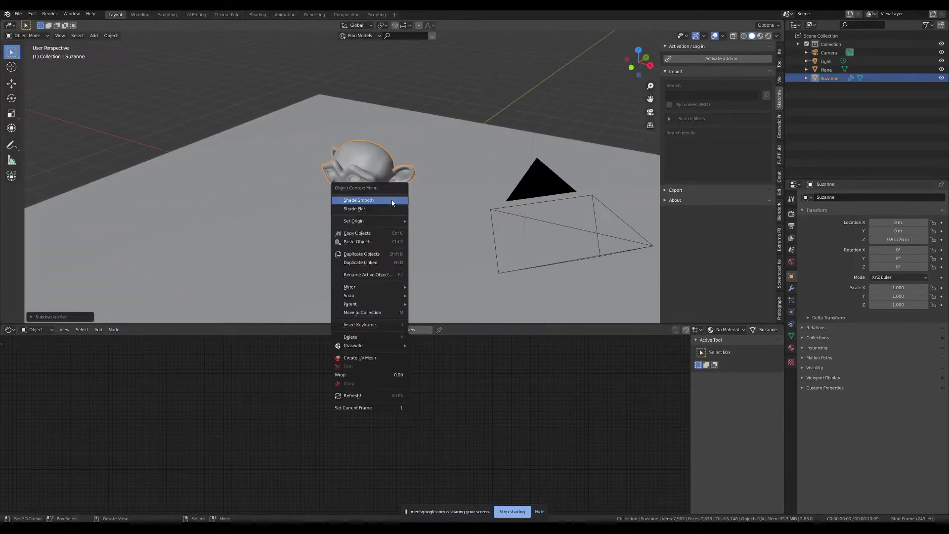
{"action": "left_click", "coordinate": [391, 200]}
{"action": "mouse_move", "coordinate": [391, 200]}
{"action": "middle_mouse_down"}
{"action": "mouse_move", "coordinate": [361, 200]}
{"action": "mouse_move", "coordinate": [411, 210]}
{"action": "middle_mouse_up"}
{"action": "scroll", "coordinate": [375, 200], "scroll_direction": "down", "scroll_amount": 3}
{"action": "scroll", "coordinate": [379, 202], "scroll_direction": "up", "scroll_amount": 2}
- Lift Suzanne further along Z to 1.3073 m
{"action": "key", "text": "g"}
{"action": "key", "text": "z"}
{"action": "left_click", "coordinate": [379, 202]}
{"action": "scroll", "coordinate": [378, 203], "scroll_direction": "up", "scroll_amount": 2}
- Duplicate Suzanne along X to 2.4502 m and give the copy a new material
{"action": "key", "text": "shift+d"}
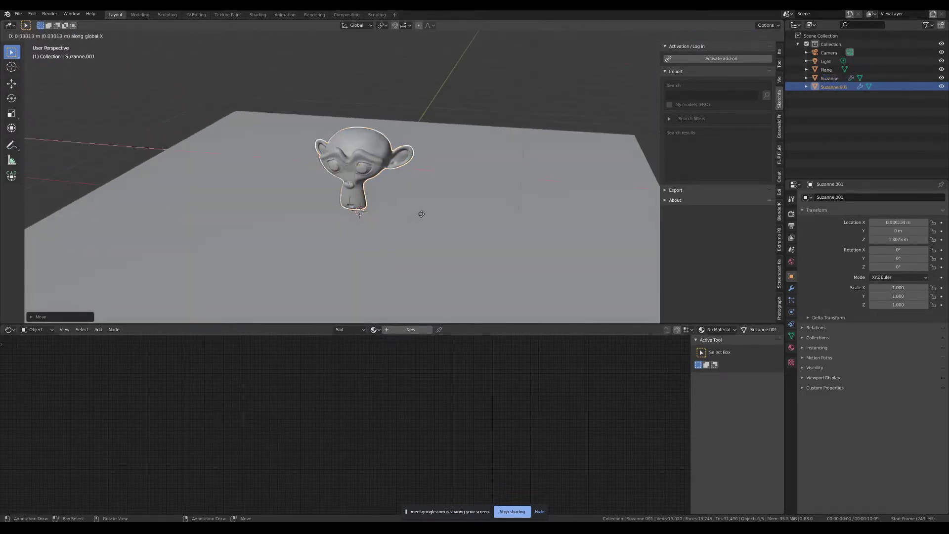
{"action": "key", "text": "x"}
{"action": "left_click", "coordinate": [496, 227]}
{"action": "scroll", "coordinate": [420, 257], "scroll_direction": "up", "scroll_amount": 1}
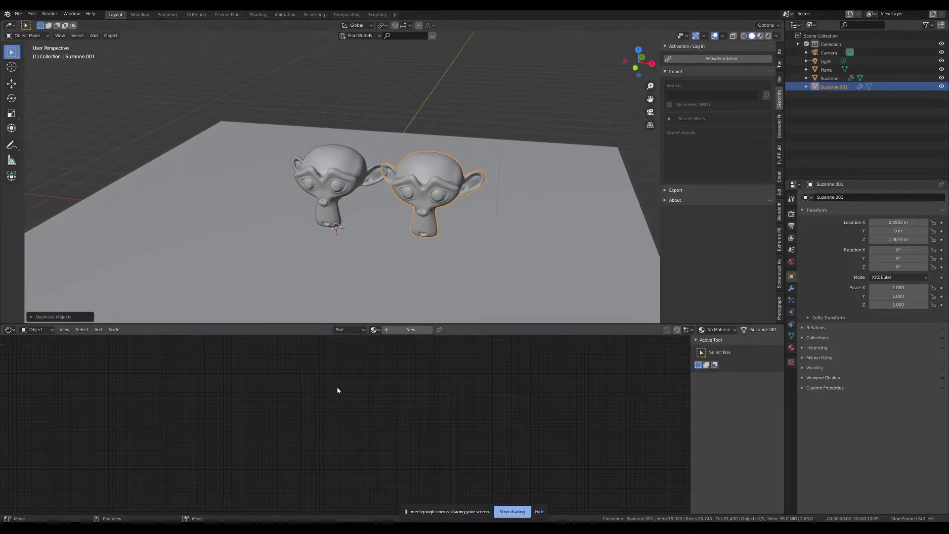
{"action": "left_click", "coordinate": [411, 329]}
- Add an unlinked Ambient Occlusion node above the Principled BSDF in the copy's new material
{"action": "left_click_drag", "start_coordinate": [379, 380], "coordinate": [359, 379]}
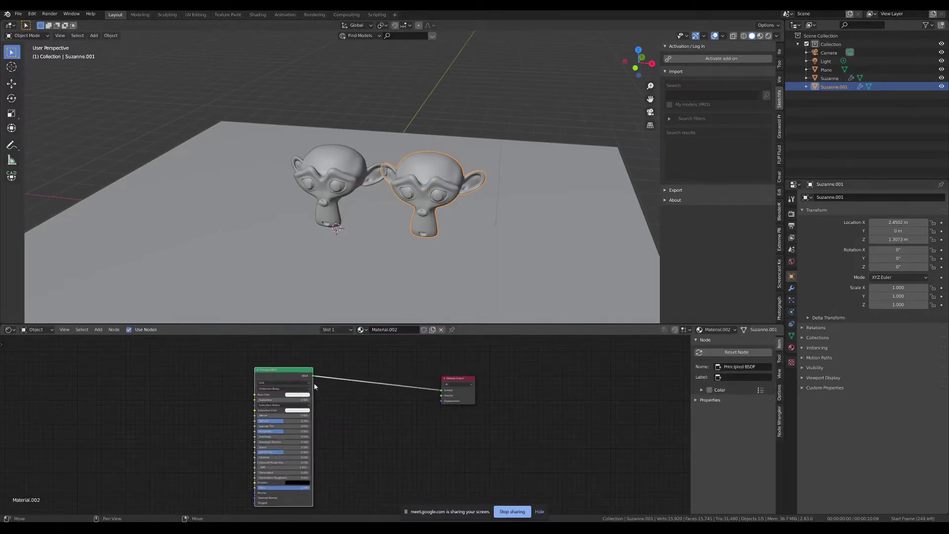
{"action": "scroll", "coordinate": [359, 380], "scroll_direction": "up", "scroll_amount": 2}
{"action": "key", "text": "shift+a"}
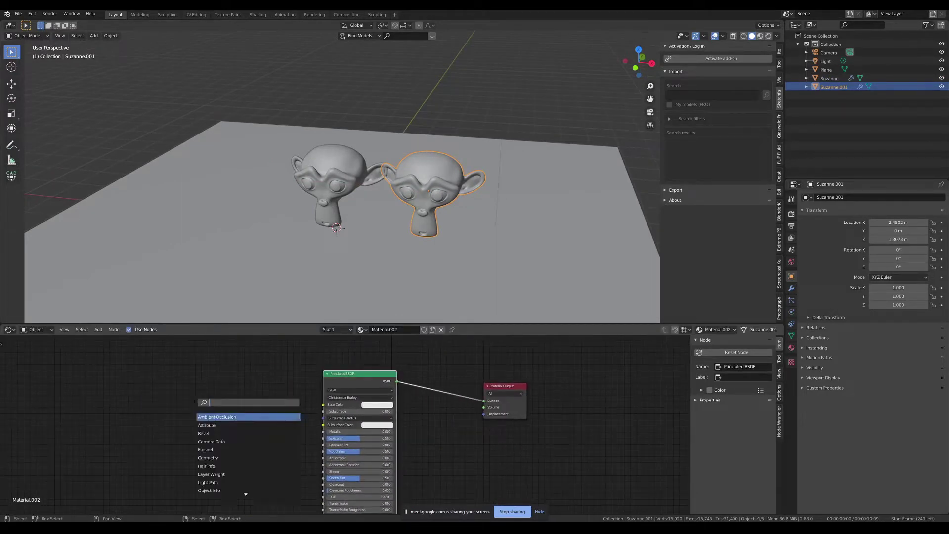
{"action": "type", "text": "ambi"}
{"action": "key", "text": "Return"}
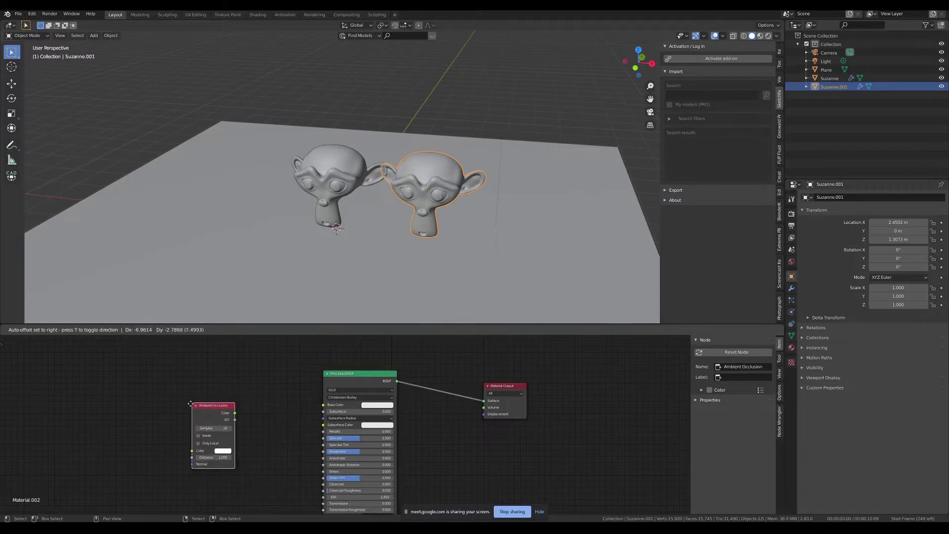
{"action": "left_click", "coordinate": [217, 395]}
{"action": "left_click_drag", "start_coordinate": [322, 381], "coordinate": [287, 462]}
{"action": "left_click_drag", "start_coordinate": [223, 396], "coordinate": [332, 373]}
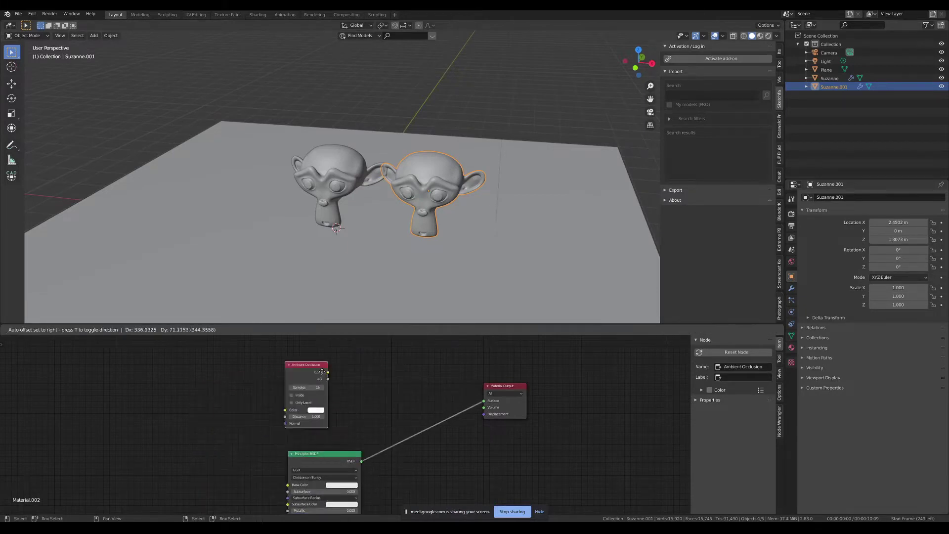
{"action": "scroll", "coordinate": [332, 373], "scroll_direction": "up", "scroll_amount": 1}
{"action": "scroll", "coordinate": [332, 373], "scroll_direction": "up", "scroll_amount": 1}
{"action": "scroll", "coordinate": [327, 433], "scroll_direction": "down", "scroll_amount": 3}
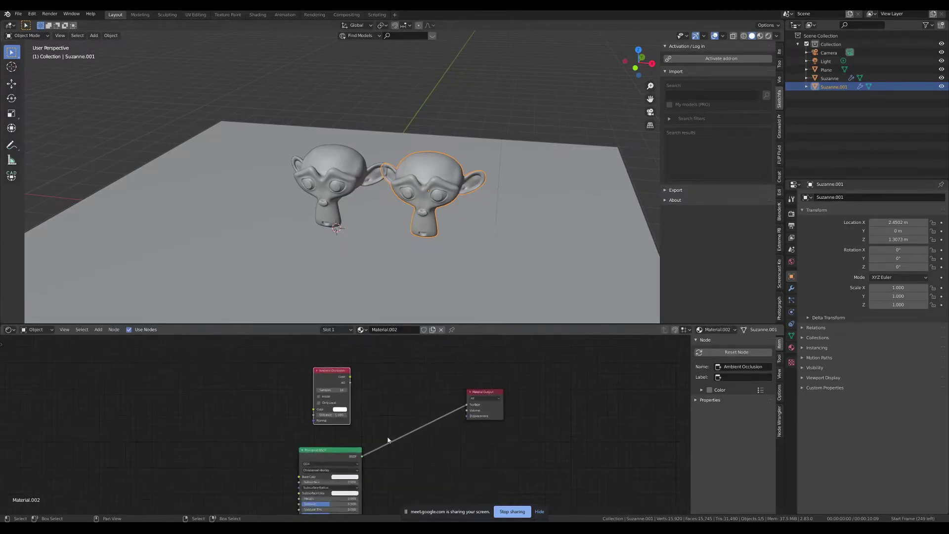
{"action": "scroll", "coordinate": [327, 432], "scroll_direction": "up", "scroll_amount": 1}
{"action": "left_click", "coordinate": [327, 432]}
{"action": "scroll", "coordinate": [327, 432], "scroll_direction": "down", "scroll_amount": 1}
{"action": "scroll", "coordinate": [405, 206], "scroll_direction": "up", "scroll_amount": 1}
- Switch the viewport to Rendered shading, rendering with Cycles on GPU Compute
{"action": "key", "text": "z"}
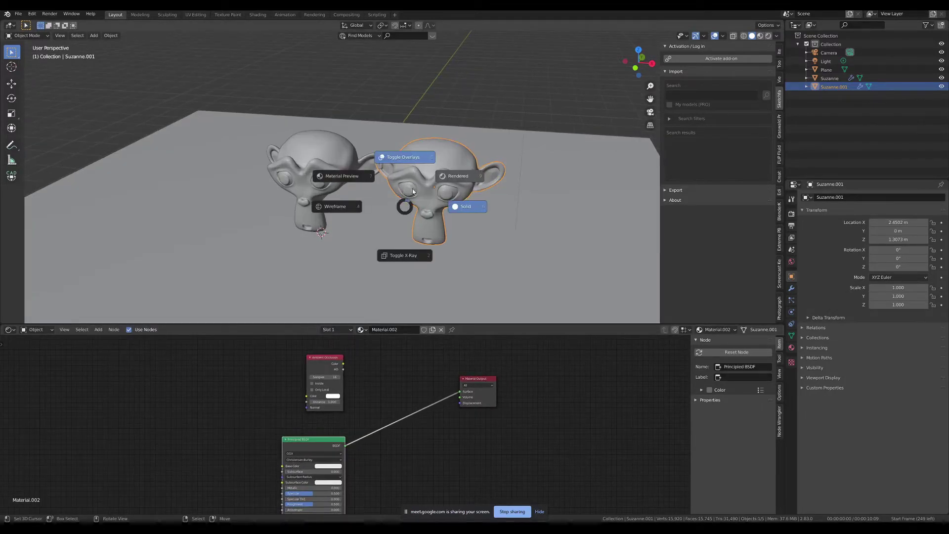
{"action": "key", "text": "9"}
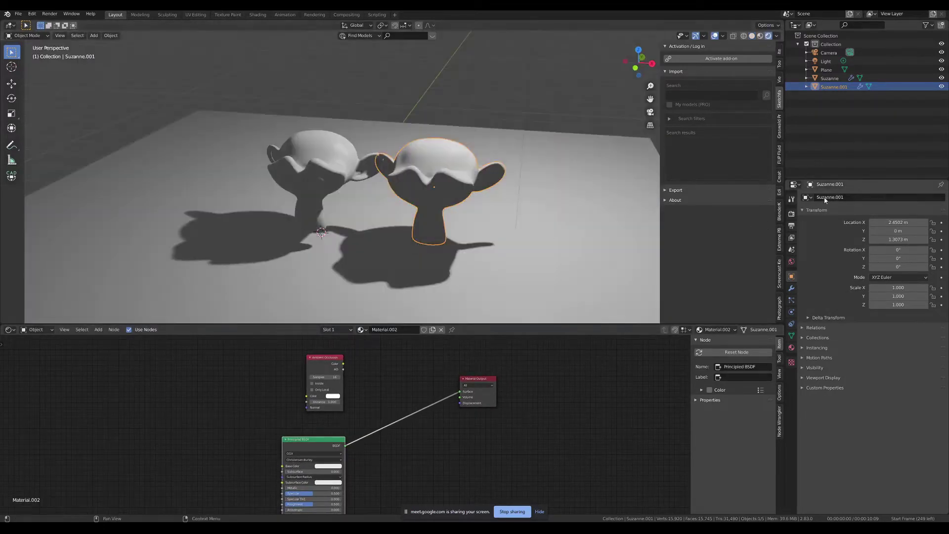
{"action": "left_click", "coordinate": [792, 214]}
{"action": "left_click", "coordinate": [885, 197]}
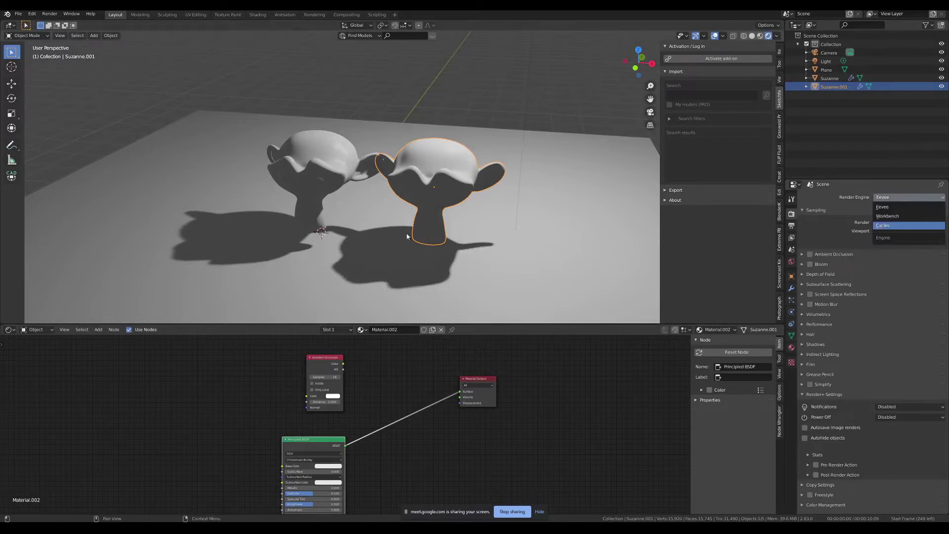
{"action": "left_click", "coordinate": [884, 226]}
{"action": "left_click", "coordinate": [909, 218]}
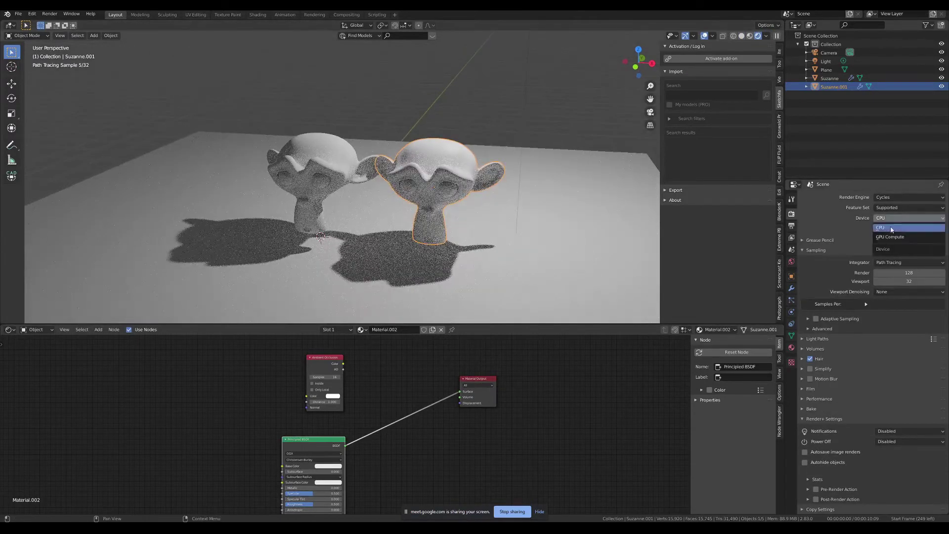
{"action": "left_click", "coordinate": [889, 237]}
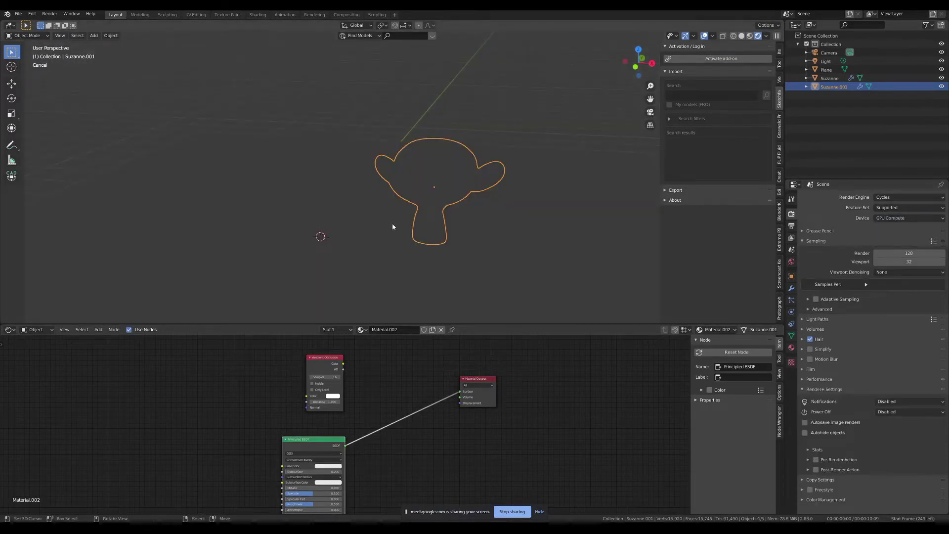
- Orbit the monkey, check the finished render window, then switch to the character-scene window
{"action": "mouse_move", "coordinate": [394, 223]}
{"action": "middle_mouse_down"}
{"action": "mouse_move", "coordinate": [481, 229]}
{"action": "mouse_move", "coordinate": [477, 241]}
{"action": "middle_mouse_up"}
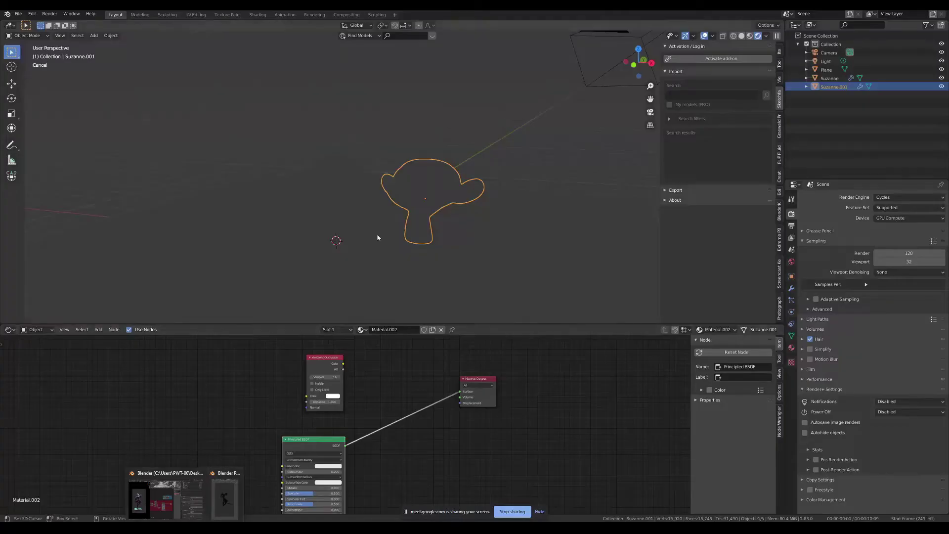
{"action": "middle_click_drag", "start_coordinate": [378, 233], "coordinate": [416, 203]}
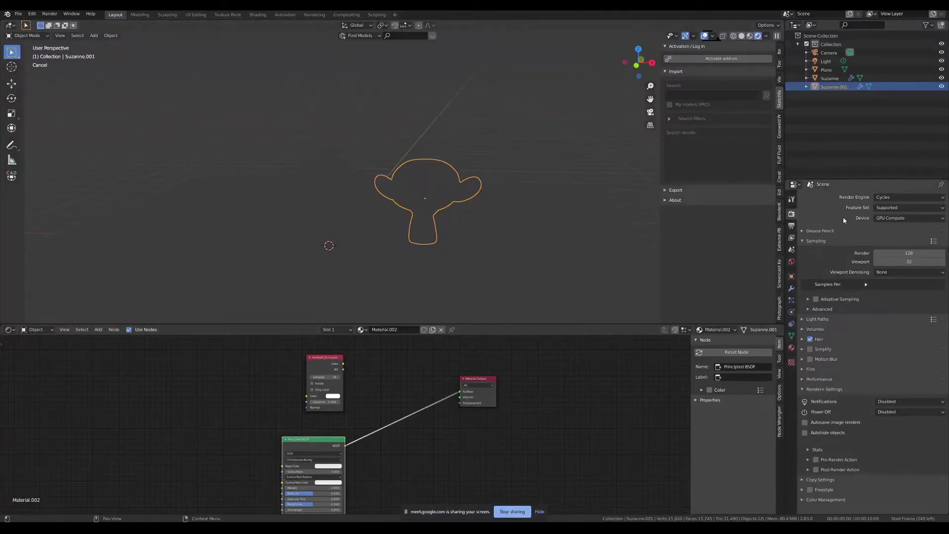
{"action": "mouse_move", "coordinate": [440, 213]}
{"action": "middle_mouse_down"}
{"action": "mouse_move", "coordinate": [411, 211]}
{"action": "mouse_move", "coordinate": [436, 208]}
{"action": "middle_mouse_up"}
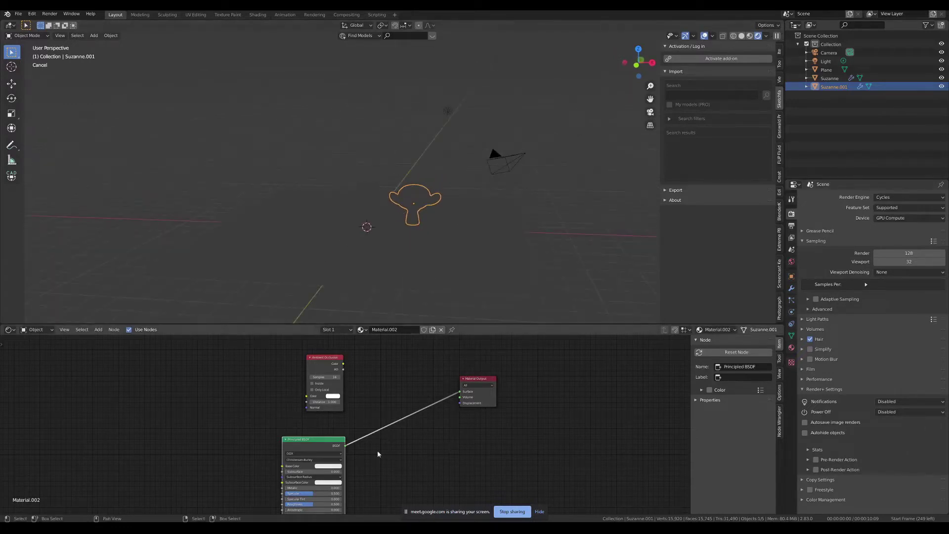
{"action": "left_click", "coordinate": [222, 504]}
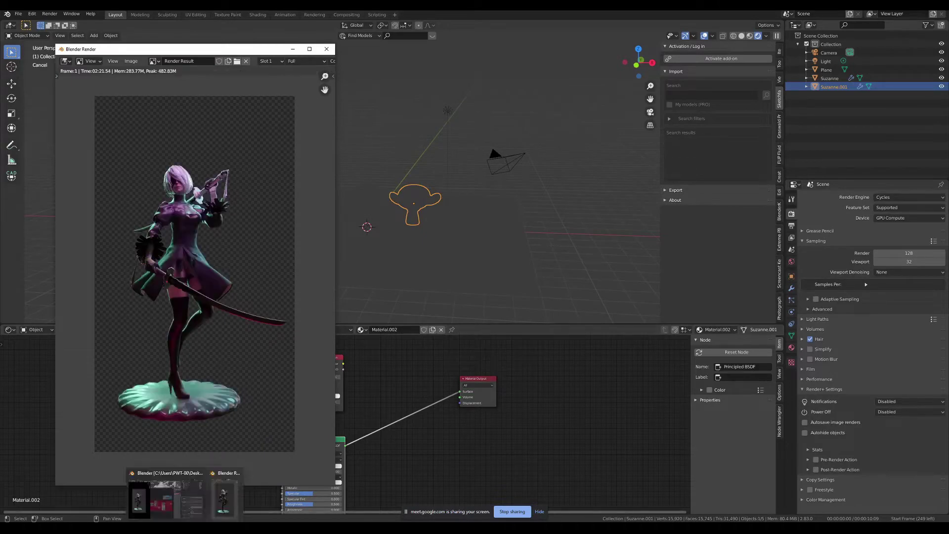
{"action": "left_click", "coordinate": [225, 497]}
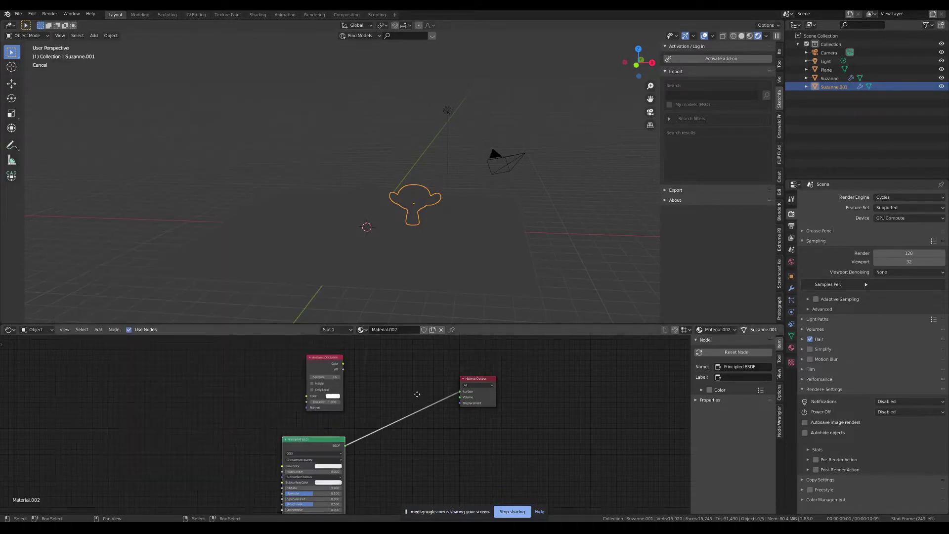
{"action": "middle_click_drag", "start_coordinate": [445, 223], "coordinate": [386, 227]}
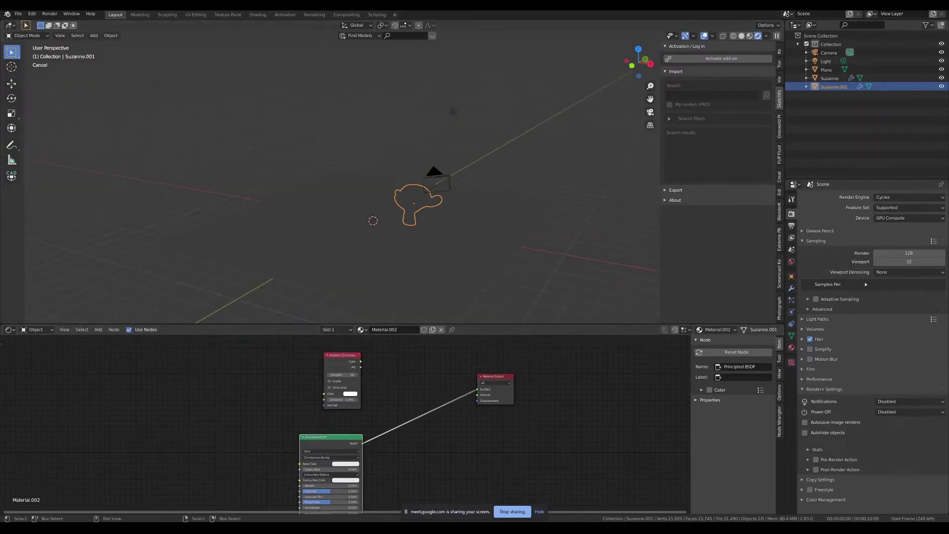
{"action": "left_click", "coordinate": [225, 497]}
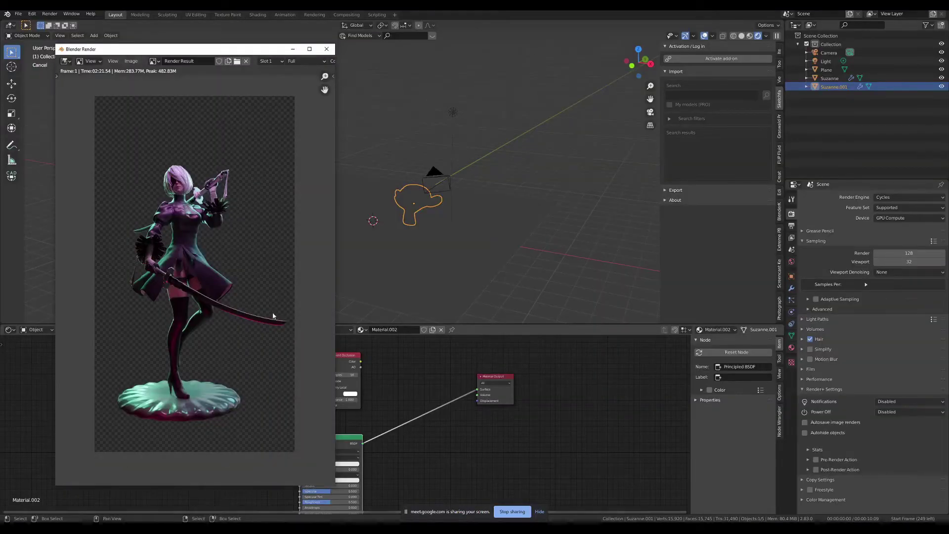
{"action": "left_click", "coordinate": [184, 496]}
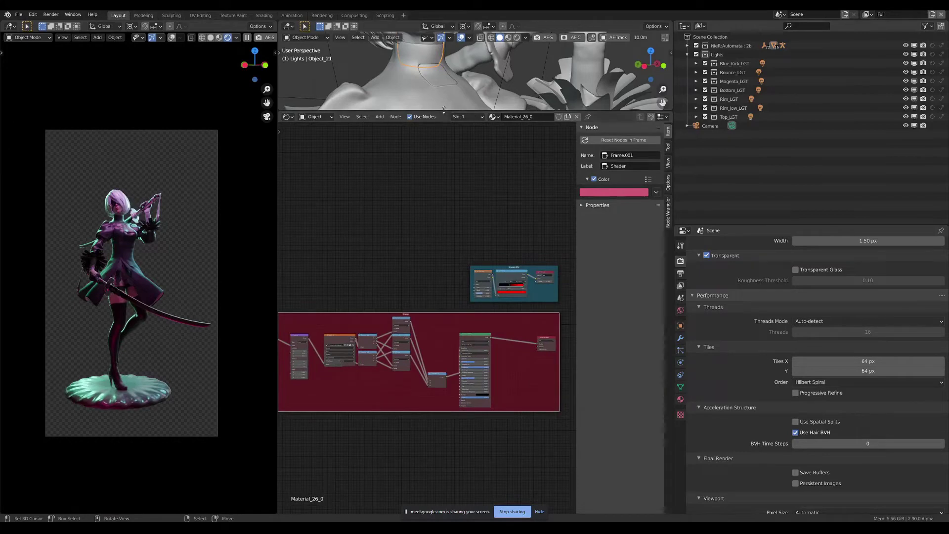
- Enlarge the 3D view and select Object_15 to show Material_25_3's nodes
{"action": "left_click_drag", "start_coordinate": [445, 111], "coordinate": [439, 270]}
{"action": "scroll", "coordinate": [425, 166], "scroll_direction": "down", "scroll_amount": 3}
{"action": "left_click", "coordinate": [425, 166]}
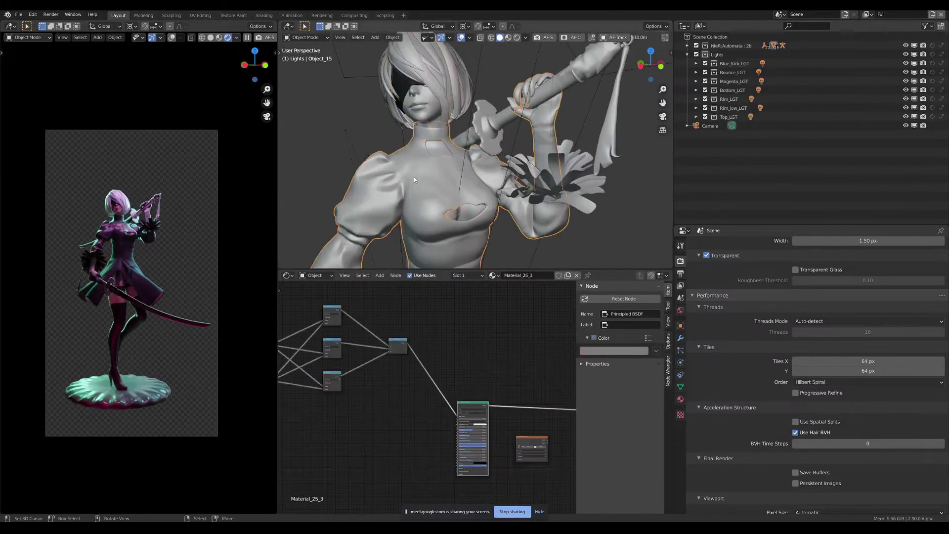
{"action": "scroll", "coordinate": [418, 357], "scroll_direction": "up", "scroll_amount": 3}
{"action": "scroll", "coordinate": [411, 351], "scroll_direction": "up", "scroll_amount": 2}
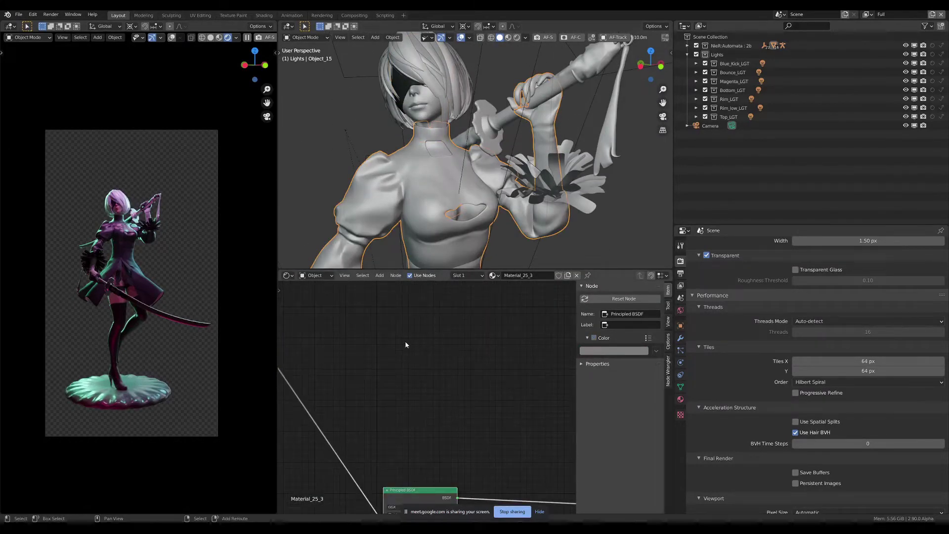
- Add an unconnected Ambient Occlusion node above the Principled BSDF
{"action": "key", "text": "shift+a"}
{"action": "left_click", "coordinate": [386, 249]}
{"action": "type", "text": "a"}
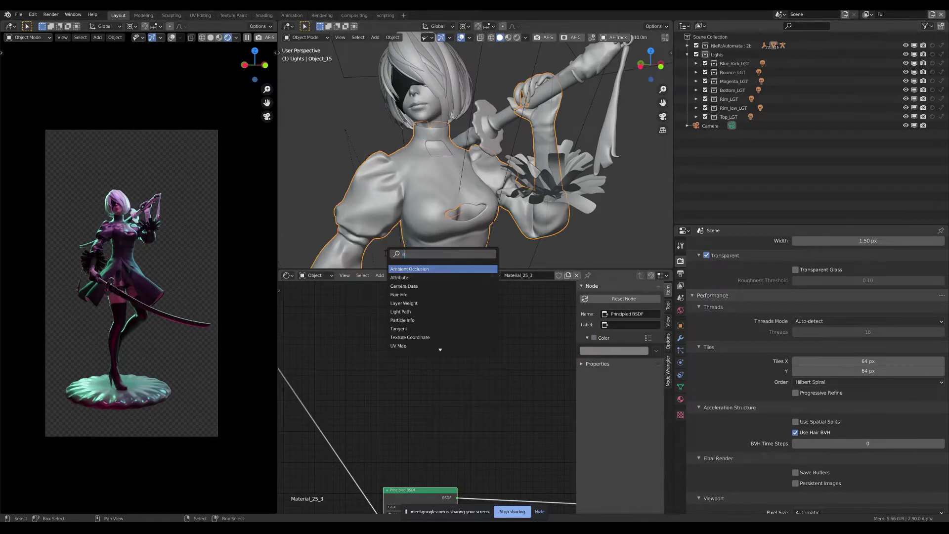
{"action": "type", "text": "mbi"}
{"action": "key", "text": "Return"}
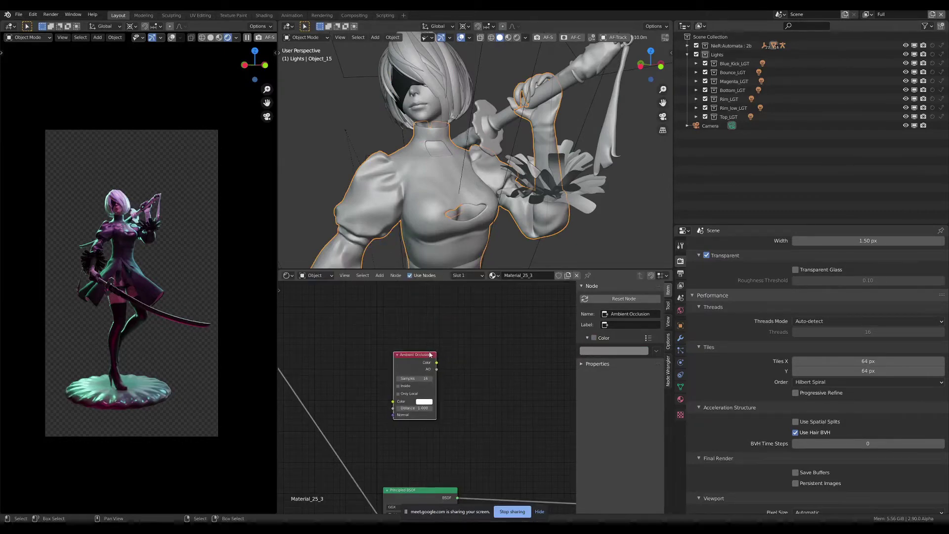
{"action": "left_click", "coordinate": [429, 360]}
{"action": "middle_click_drag", "start_coordinate": [468, 353], "coordinate": [398, 322]}
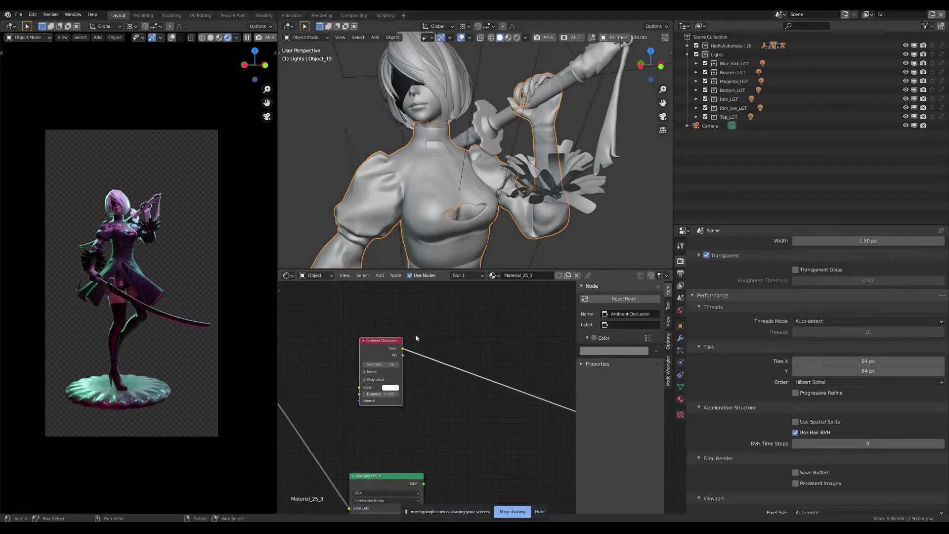
{"action": "scroll", "coordinate": [416, 338], "scroll_direction": "up", "scroll_amount": 1}
{"action": "scroll", "coordinate": [150, 309], "scroll_direction": "up", "scroll_amount": 1}
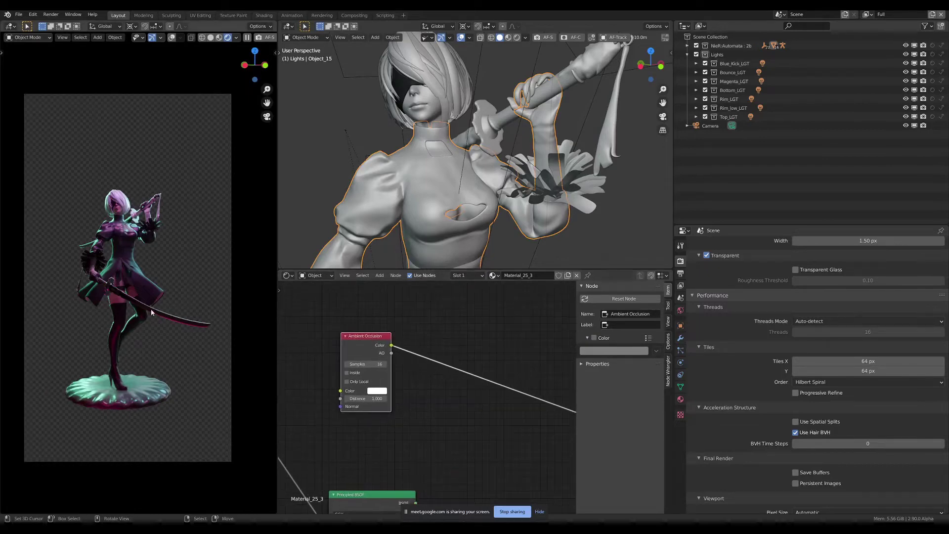
{"action": "scroll", "coordinate": [151, 311], "scroll_direction": "down", "scroll_amount": 1}
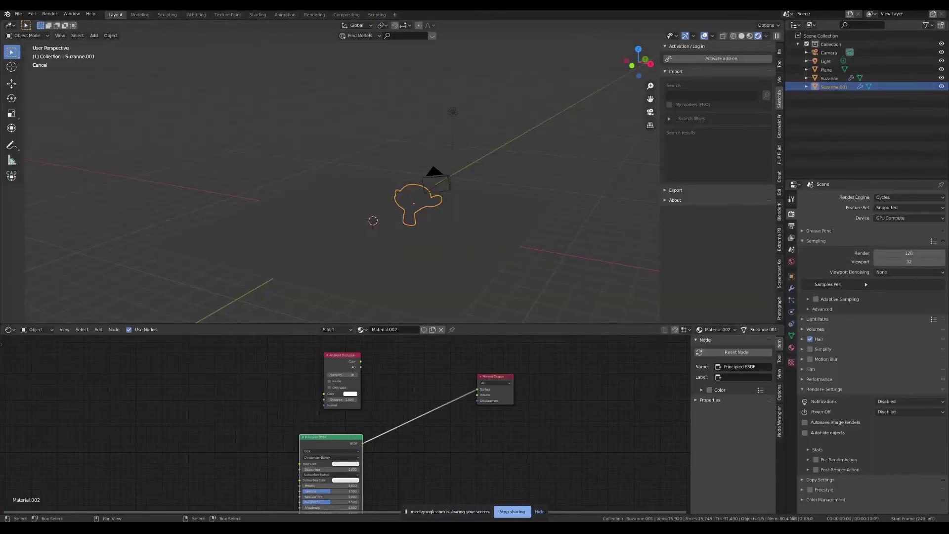
- Close the untitled Suzanne test window, cancelling the first prompt, and return to the character file
{"action": "middle_click_drag", "start_coordinate": [437, 256], "coordinate": [440, 259]}
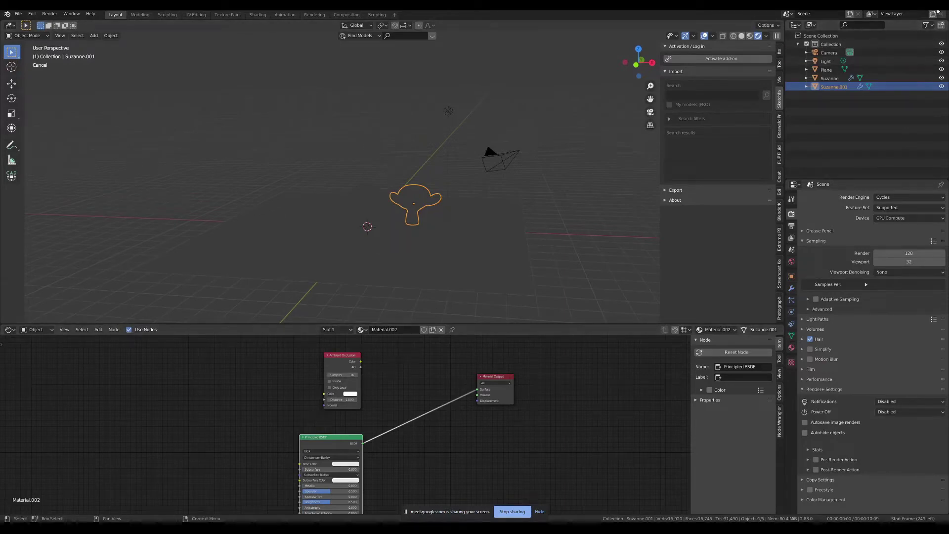
{"action": "left_click", "coordinate": [938, 11]}
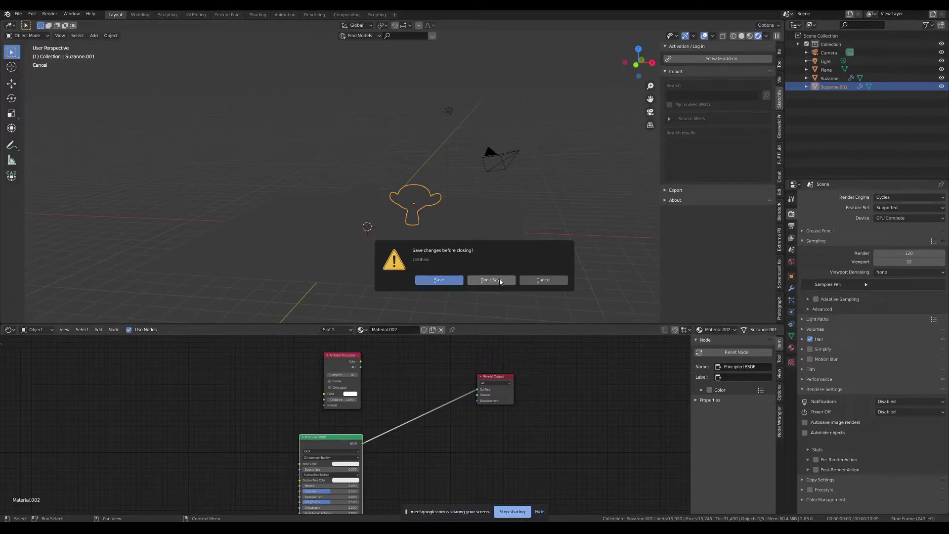
{"action": "left_click", "coordinate": [542, 280]}
{"action": "middle_click_drag", "start_coordinate": [420, 229], "coordinate": [390, 232]}
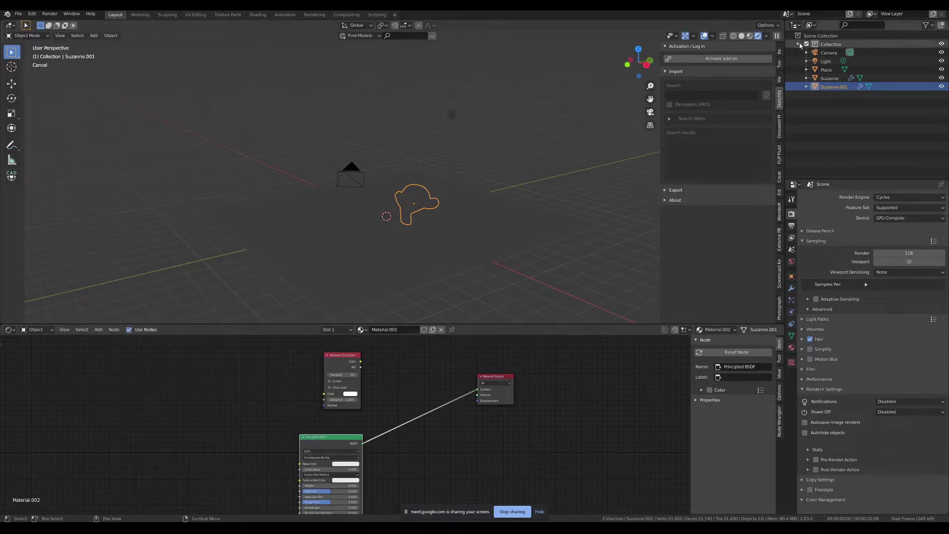
{"action": "left_click", "coordinate": [940, 5]}
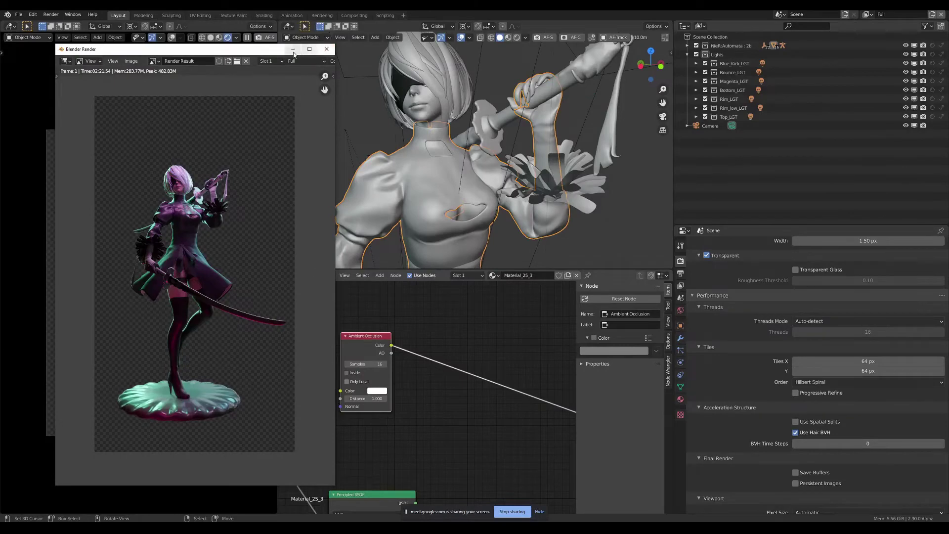
- Close the render window and turn off Viewport Denoising, keeping Rendered shading
{"action": "left_click", "coordinate": [327, 50]}
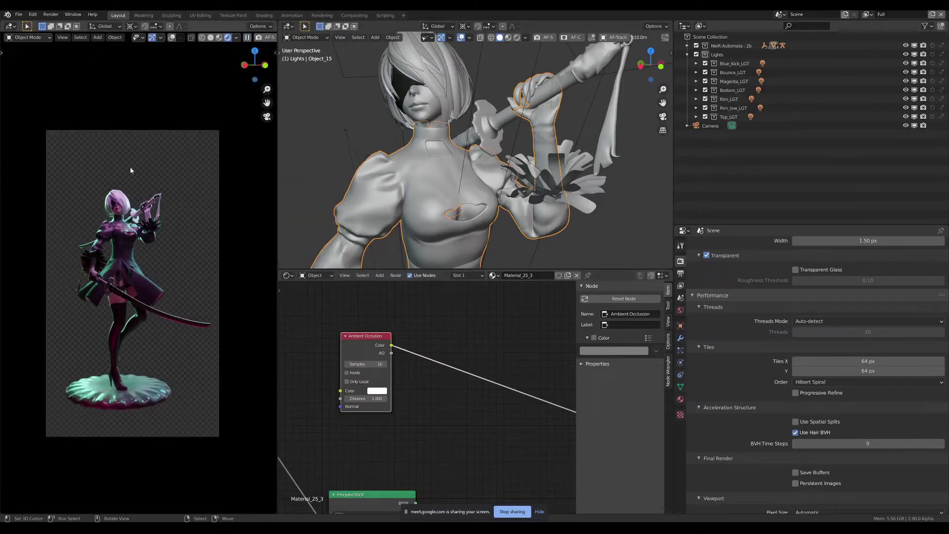
{"action": "key", "text": "z"}
{"action": "left_click", "coordinate": [229, 247]}
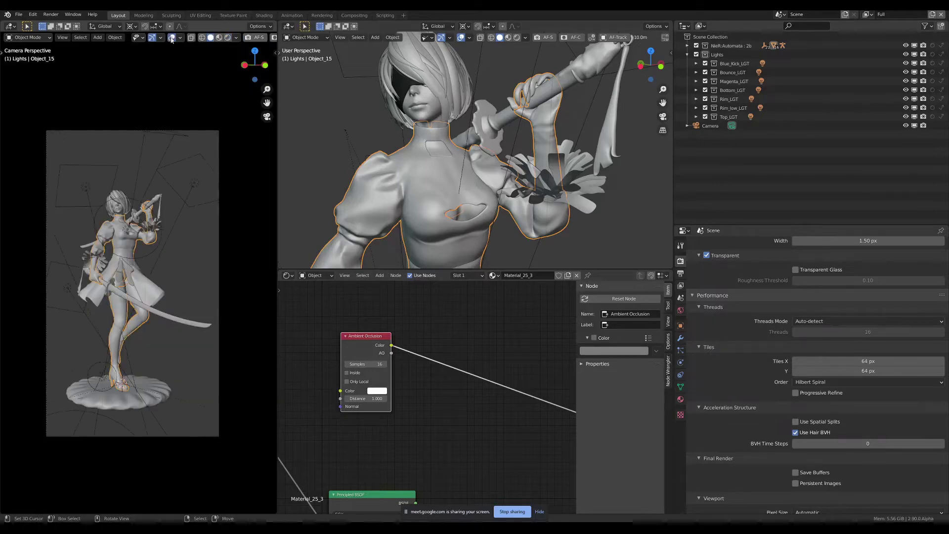
{"action": "scroll", "coordinate": [752, 296], "scroll_direction": "up", "scroll_amount": 3}
{"action": "scroll", "coordinate": [771, 317], "scroll_direction": "up", "scroll_amount": 5}
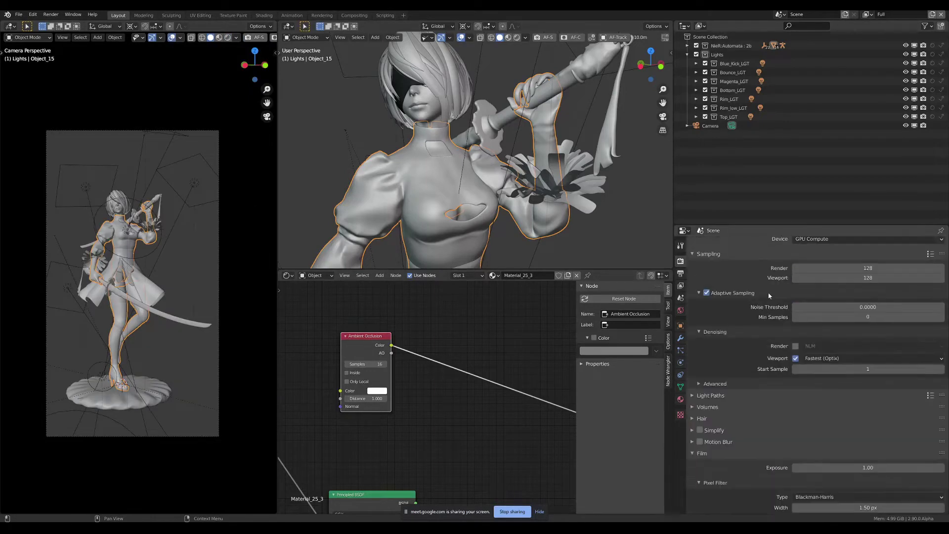
{"action": "scroll", "coordinate": [799, 340], "scroll_direction": "up", "scroll_amount": 3}
{"action": "left_click", "coordinate": [795, 388]}
{"action": "key", "text": "z"}
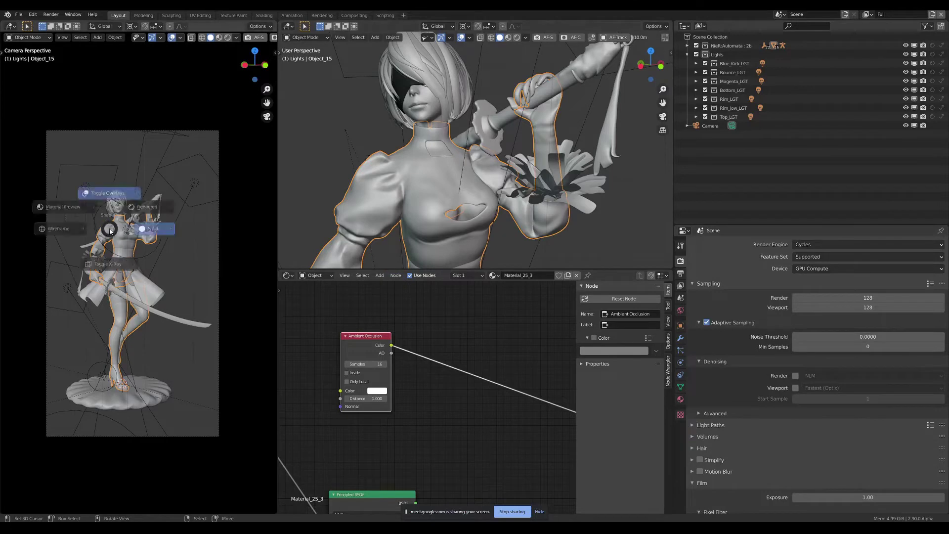
{"action": "left_click", "coordinate": [163, 200]}
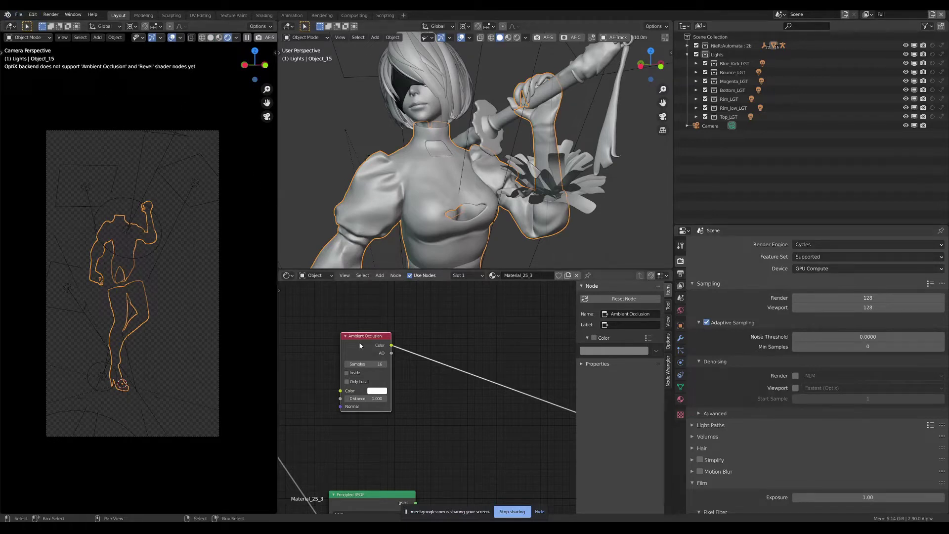
- Replace the Ambient Occlusion node with a ColorRamp dropped onto the material's link
{"action": "key", "text": "x"}
{"action": "key", "text": "shift+a"}
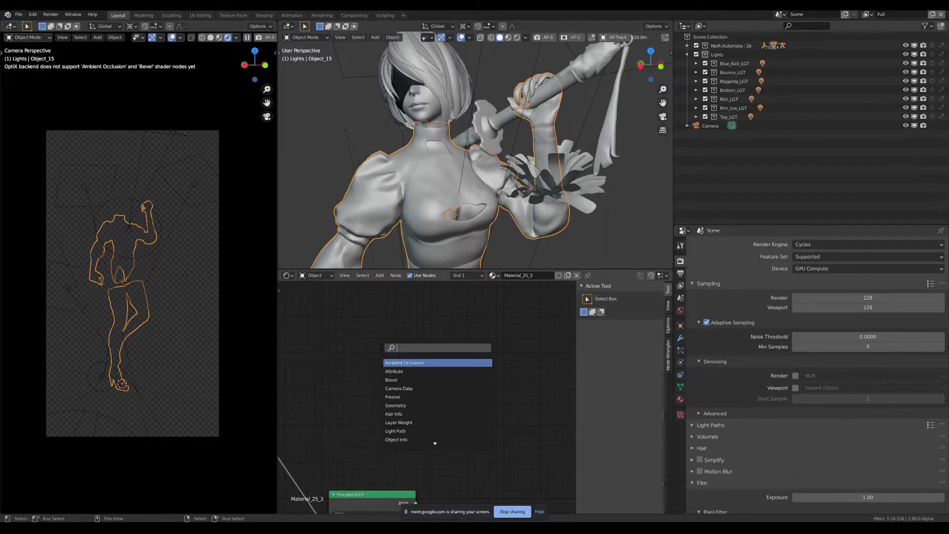
{"action": "type", "text": "ramp"}
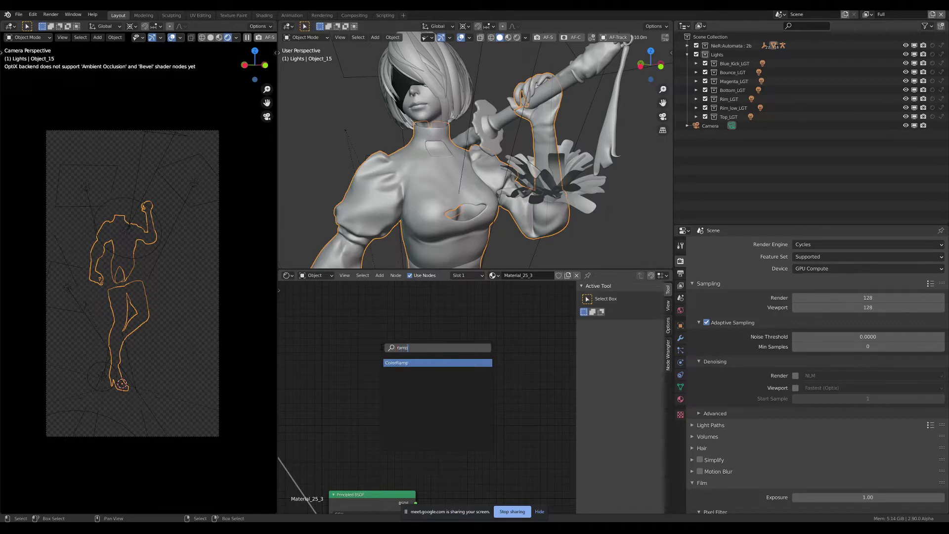
{"action": "key", "text": "Return"}
{"action": "left_click", "coordinate": [384, 356]}
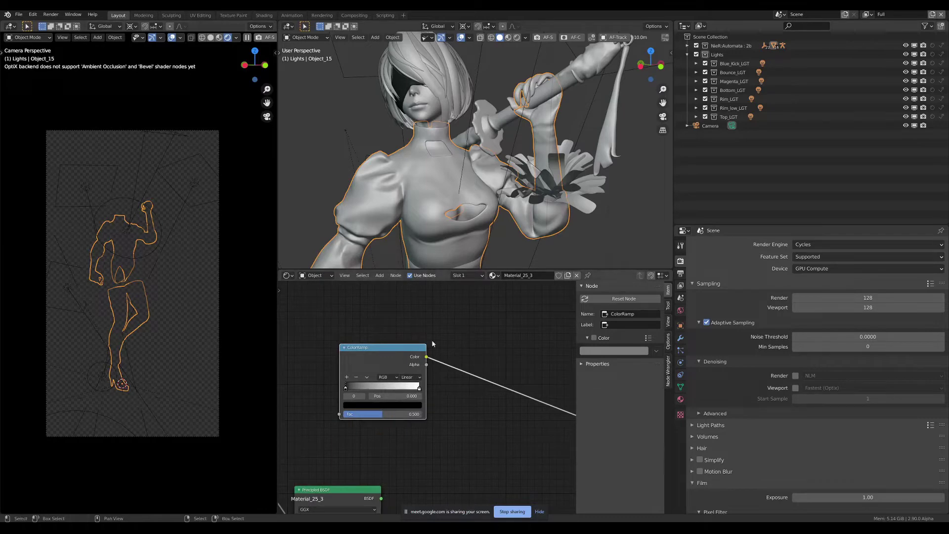
{"action": "scroll", "coordinate": [467, 404], "scroll_direction": "down", "scroll_amount": 1}
{"action": "scroll", "coordinate": [467, 404], "scroll_direction": "down", "scroll_amount": 1}
{"action": "scroll", "coordinate": [152, 286], "scroll_direction": "up", "scroll_amount": 2}
- Move the ColorRamp's colour stop to about 0.477 and check the rendered result
{"action": "key", "text": "z"}
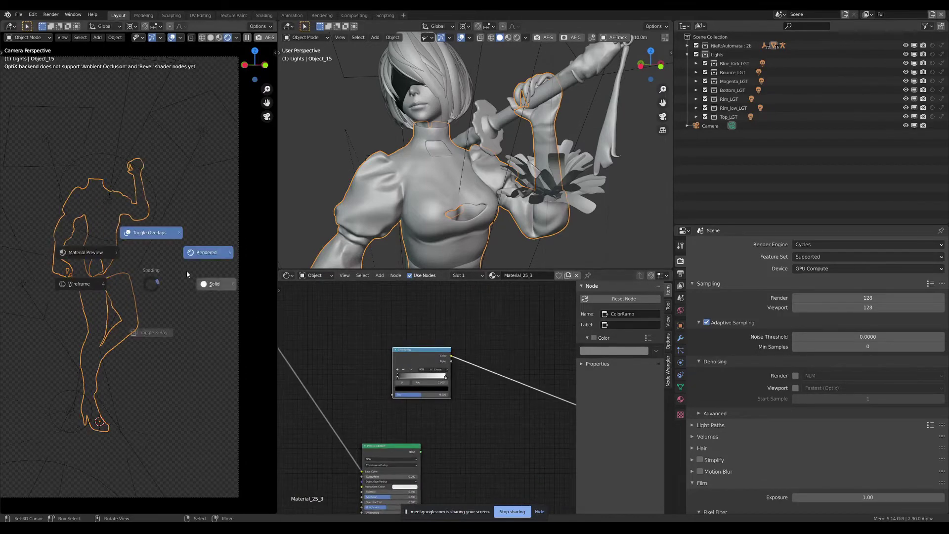
{"action": "left_click", "coordinate": [173, 284]}
{"action": "key", "text": "z"}
{"action": "left_click", "coordinate": [222, 251]}
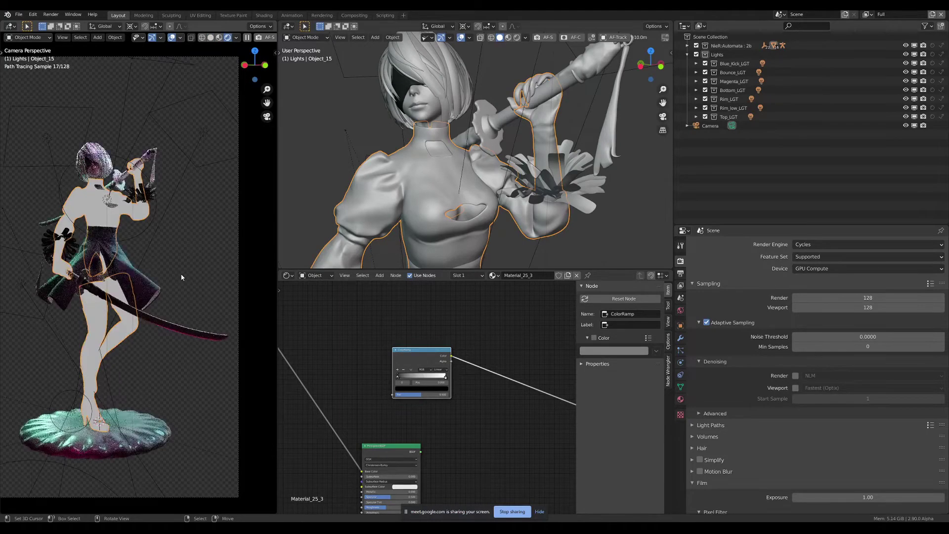
{"action": "scroll", "coordinate": [436, 364], "scroll_direction": "up", "scroll_amount": 3}
{"action": "left_click_drag", "start_coordinate": [369, 389], "coordinate": [415, 390]}
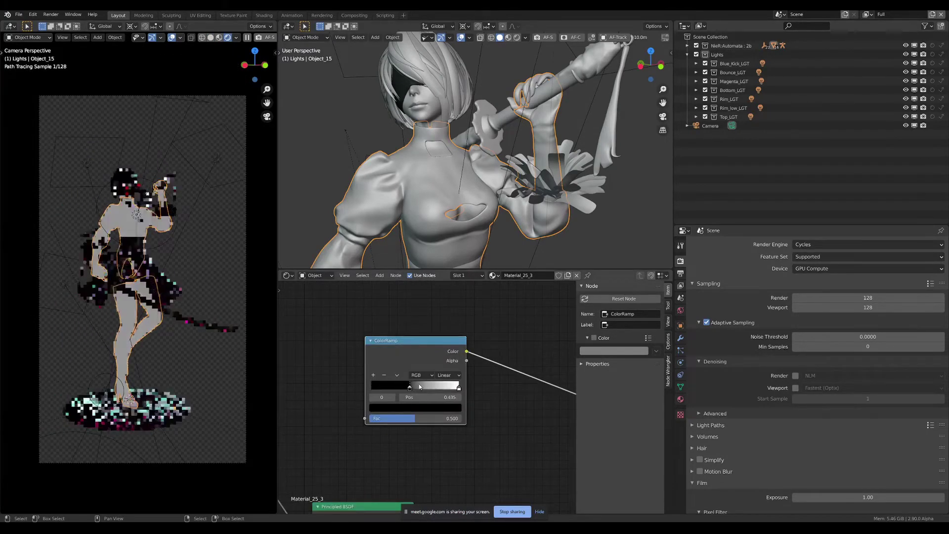
{"action": "middle_click_drag", "start_coordinate": [406, 364], "coordinate": [462, 371]}
- Add a Noise Texture and connect its Color to the ColorRamp Fac
{"action": "key", "text": "shift+a"}
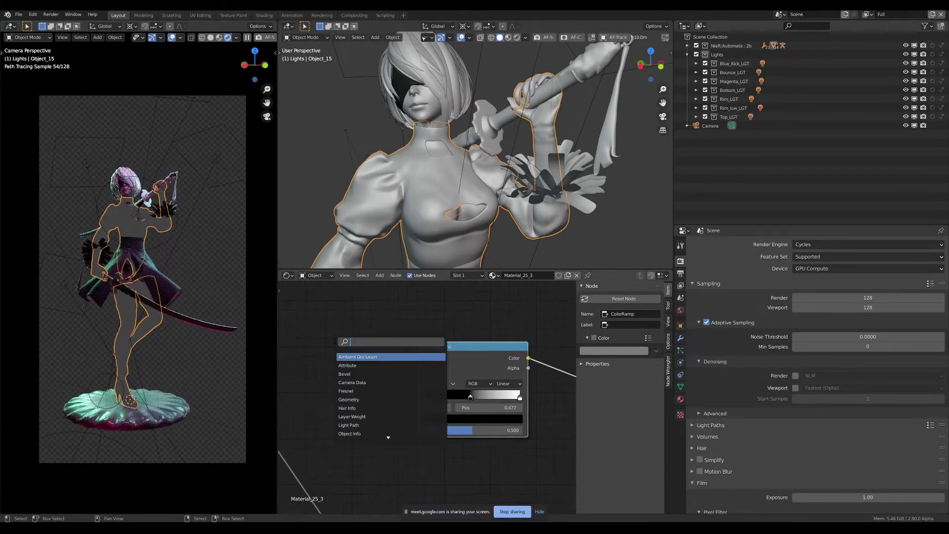
{"action": "type", "text": "noise"}
{"action": "left_click", "coordinate": [373, 356]}
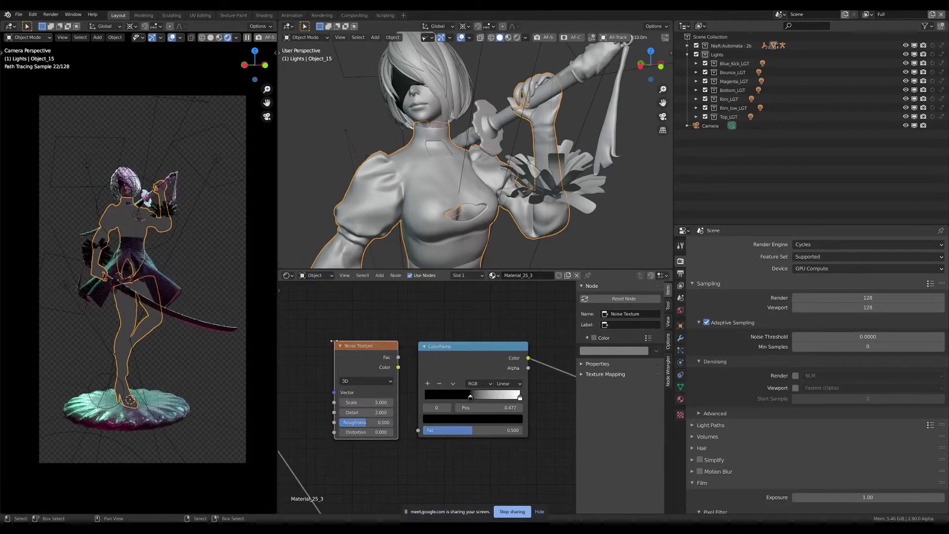
{"action": "left_click_drag", "start_coordinate": [428, 432], "coordinate": [427, 430]}
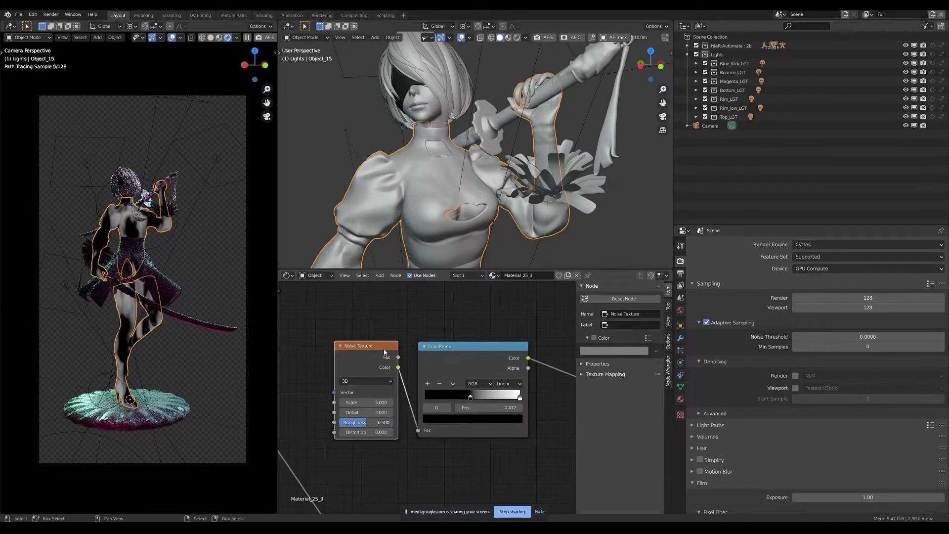
{"action": "scroll", "coordinate": [451, 360], "scroll_direction": "down", "scroll_amount": 2}
{"action": "scroll", "coordinate": [450, 360], "scroll_direction": "down", "scroll_amount": 2}
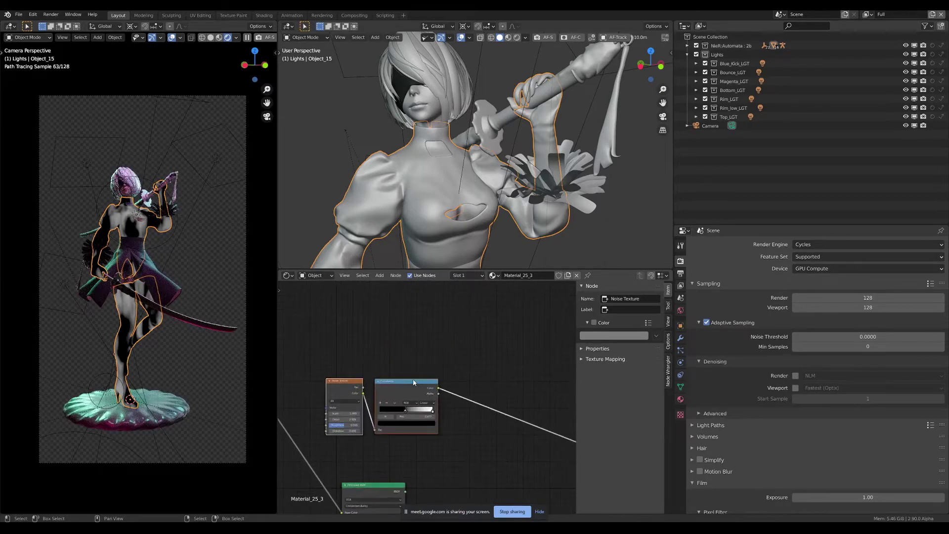
{"action": "scroll", "coordinate": [457, 137], "scroll_direction": "down", "scroll_amount": 4}
{"action": "scroll", "coordinate": [457, 138], "scroll_direction": "up", "scroll_amount": 2}
{"action": "scroll", "coordinate": [476, 188], "scroll_direction": "down", "scroll_amount": 2}
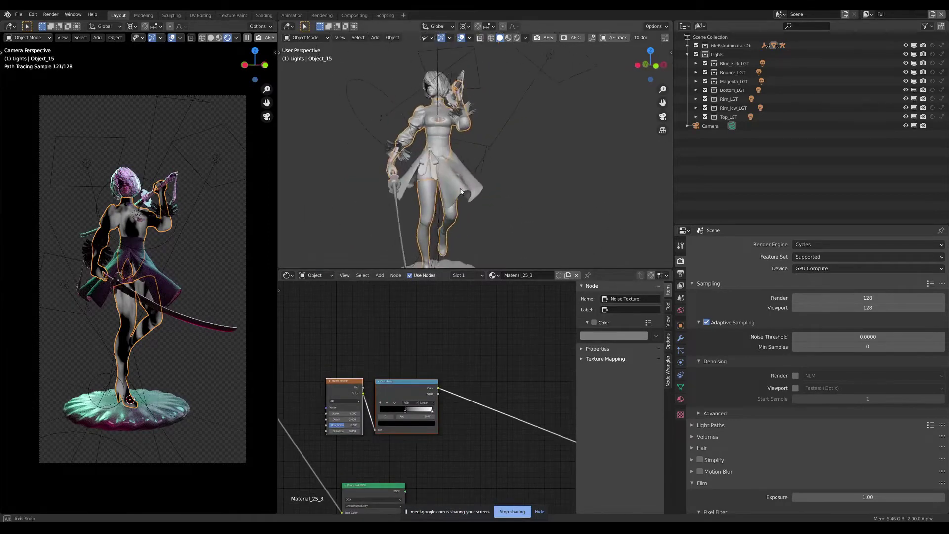
{"action": "scroll", "coordinate": [470, 186], "scroll_direction": "up", "scroll_amount": 3}
- Rename Object_15's shirt material to Costume_SHD
{"action": "left_click", "coordinate": [465, 185]}
{"action": "key", "text": "Home"}
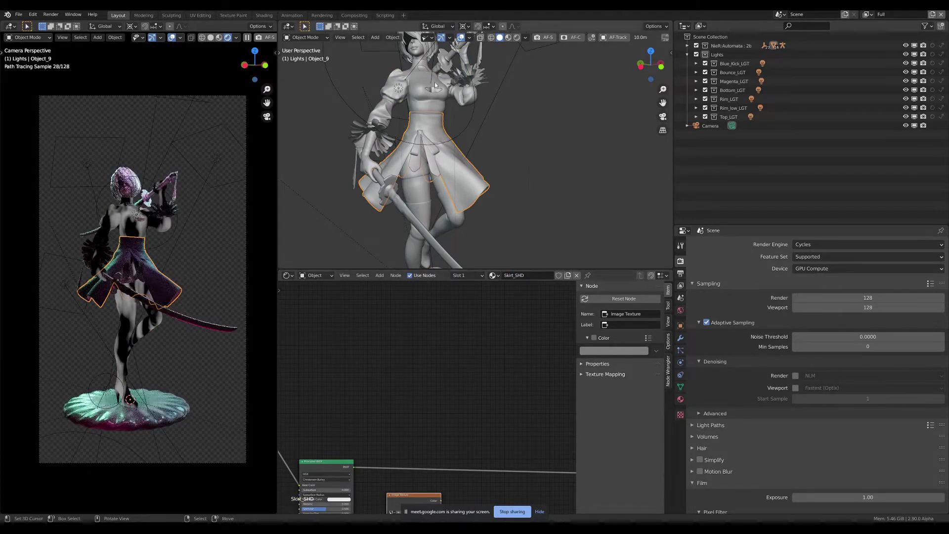
{"action": "left_click", "coordinate": [413, 90]}
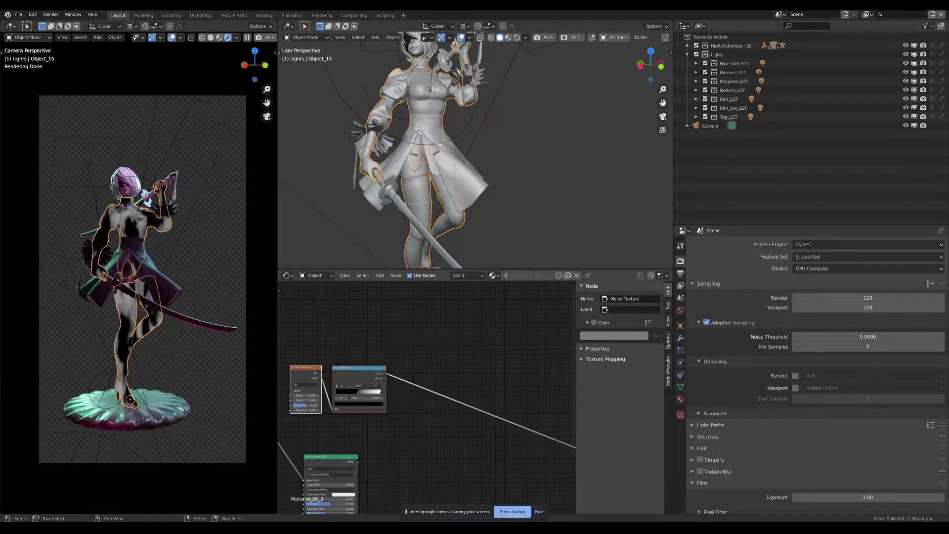
{"action": "type", "text": "Shirt_SHD"}
{"action": "key", "text": "Return"}
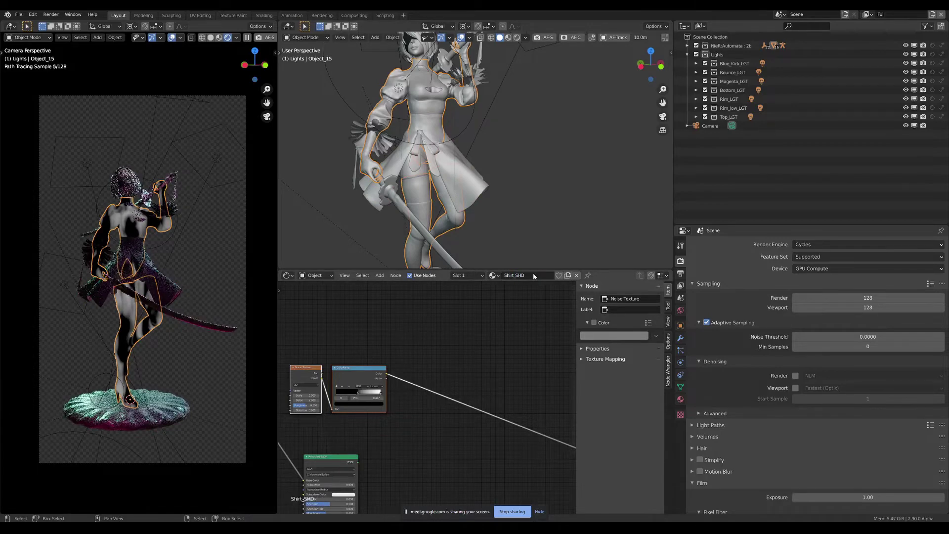
{"action": "left_click", "coordinate": [517, 275]}
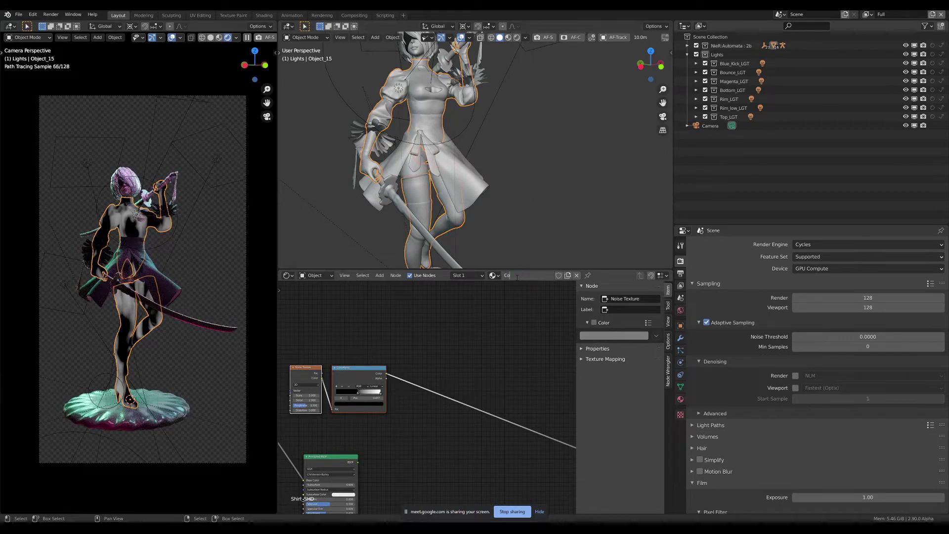
{"action": "type", "text": "Costume_SHD"}
{"action": "key", "text": "Return"}
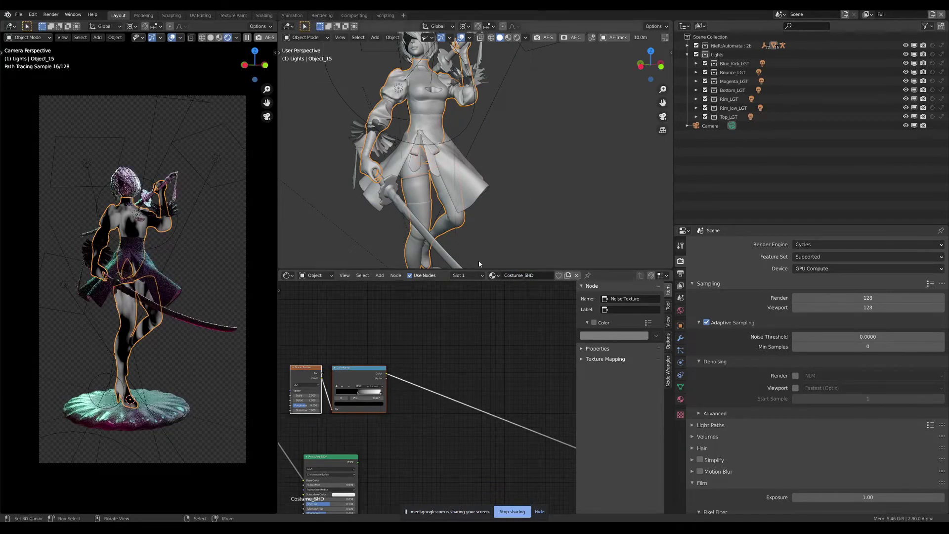
- Group the Noise Texture and ColorRamp nodes into a NodeGroup with Ctrl+G
{"action": "scroll", "coordinate": [412, 321], "scroll_direction": "up", "scroll_amount": 2}
{"action": "scroll", "coordinate": [474, 333], "scroll_direction": "up", "scroll_amount": 1}
{"action": "scroll", "coordinate": [444, 334], "scroll_direction": "down", "scroll_amount": 2}
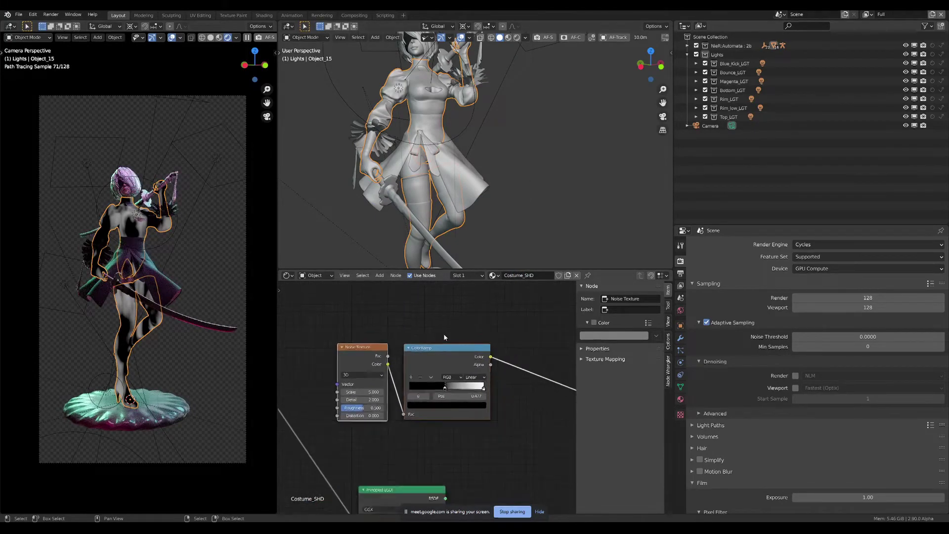
{"action": "mouse_move", "coordinate": [359, 331]}
{"action": "left_mouse_down"}
{"action": "mouse_move", "coordinate": [445, 353]}
{"action": "mouse_move", "coordinate": [432, 355]}
{"action": "left_mouse_up"}
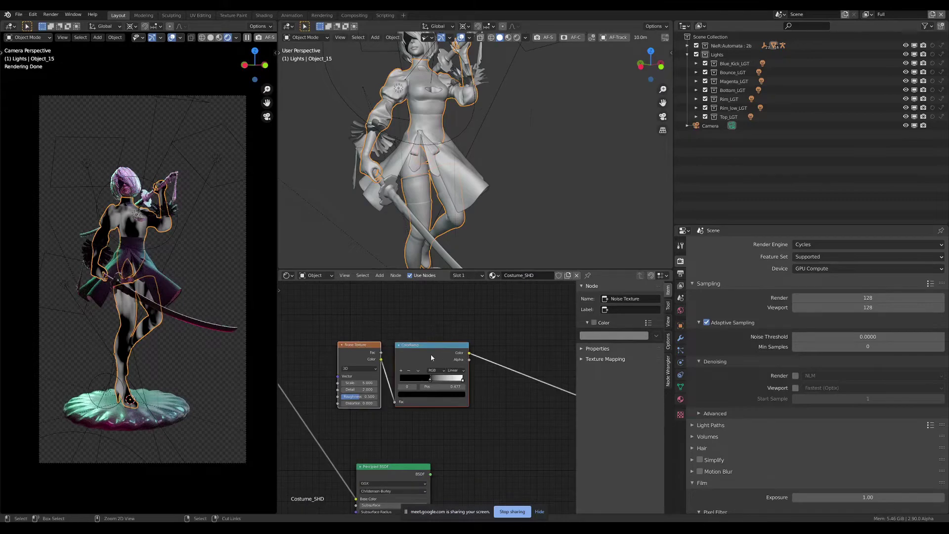
{"action": "key", "text": "ctrl+g"}
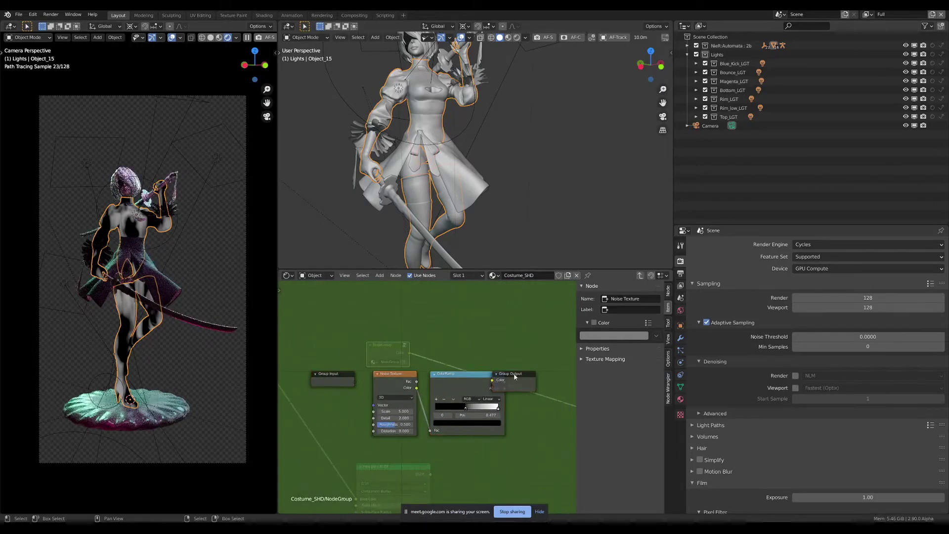
{"action": "left_click", "coordinate": [331, 381]}
{"action": "scroll", "coordinate": [391, 362], "scroll_direction": "up", "scroll_amount": 1}
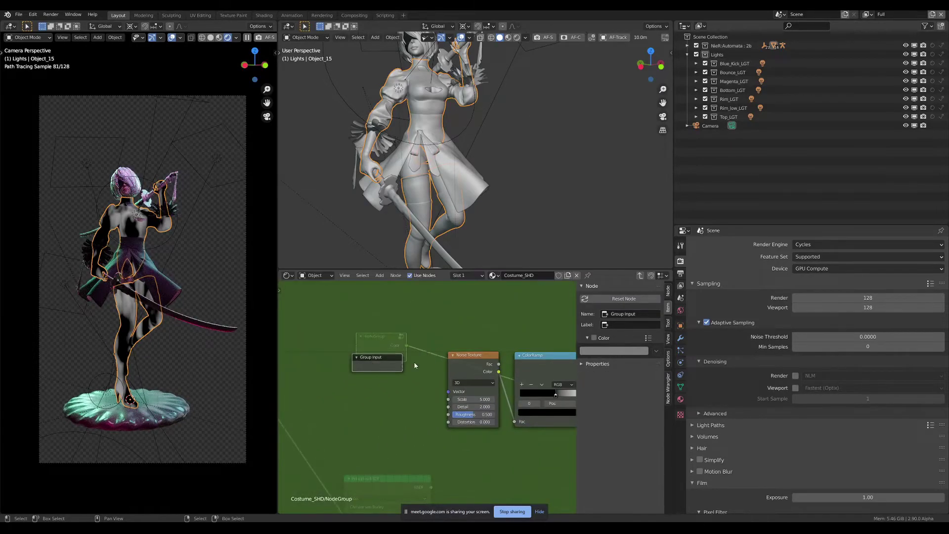
{"action": "mouse_move", "coordinate": [415, 365]}
{"action": "middle_mouse_down", "text": "ctrl"}
{"action": "mouse_move", "coordinate": [480, 358]}
{"action": "mouse_move", "coordinate": [394, 358]}
{"action": "middle_mouse_up", "text": "ctrl"}
{"action": "key", "text": "n"}
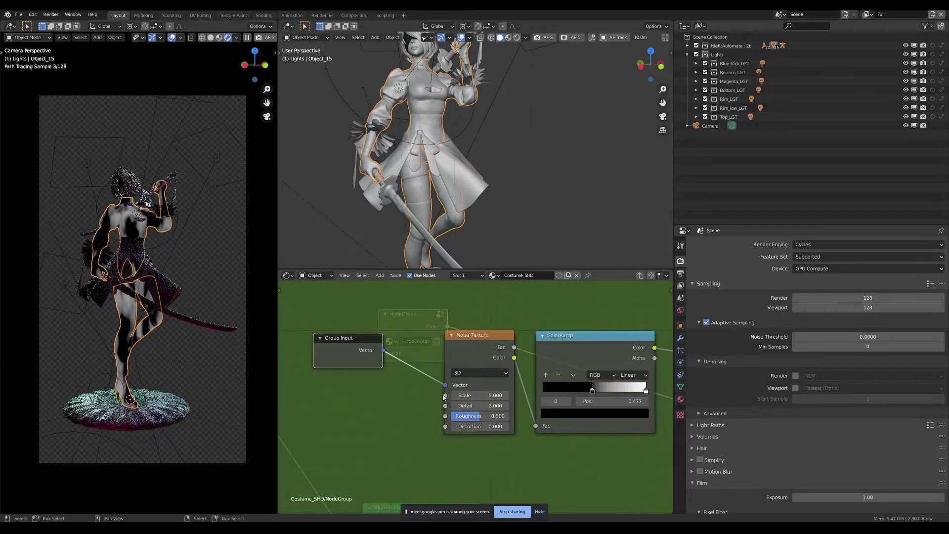
- Expose the noise Vector, Scale, Detail, Roughness and Distortion as group inputs, then exit the group
{"action": "left_click_drag", "start_coordinate": [444, 391], "coordinate": [445, 385]}
{"action": "left_click_drag", "start_coordinate": [383, 360], "coordinate": [445, 395]}
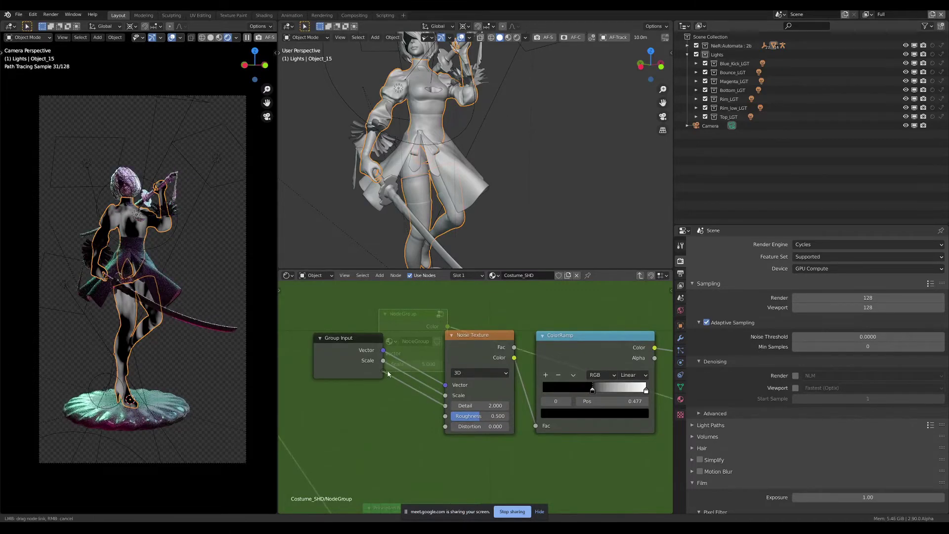
{"action": "left_click_drag", "start_coordinate": [384, 371], "coordinate": [445, 406]}
{"action": "left_click_drag", "start_coordinate": [387, 387], "coordinate": [384, 381]}
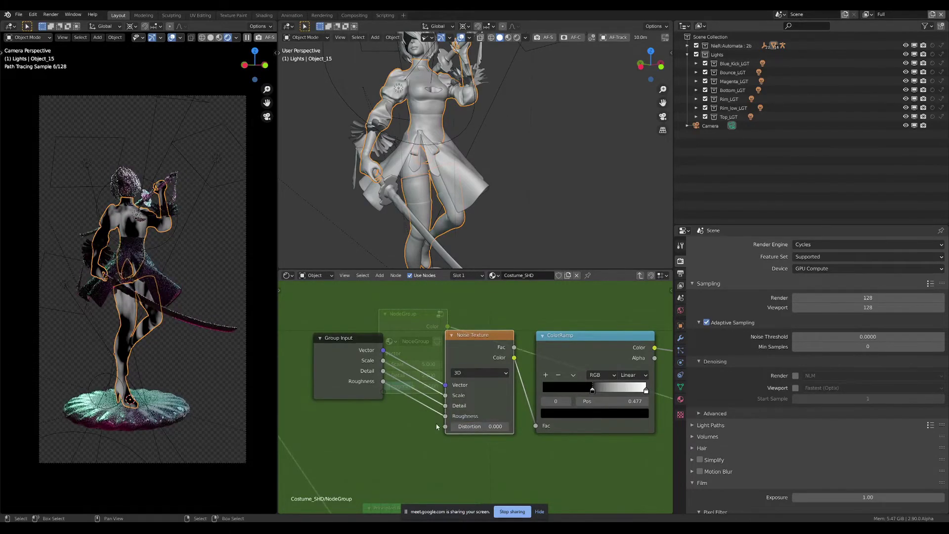
{"action": "left_click_drag", "start_coordinate": [445, 426], "coordinate": [383, 392]}
{"action": "scroll", "coordinate": [423, 398], "scroll_direction": "down", "scroll_amount": 2}
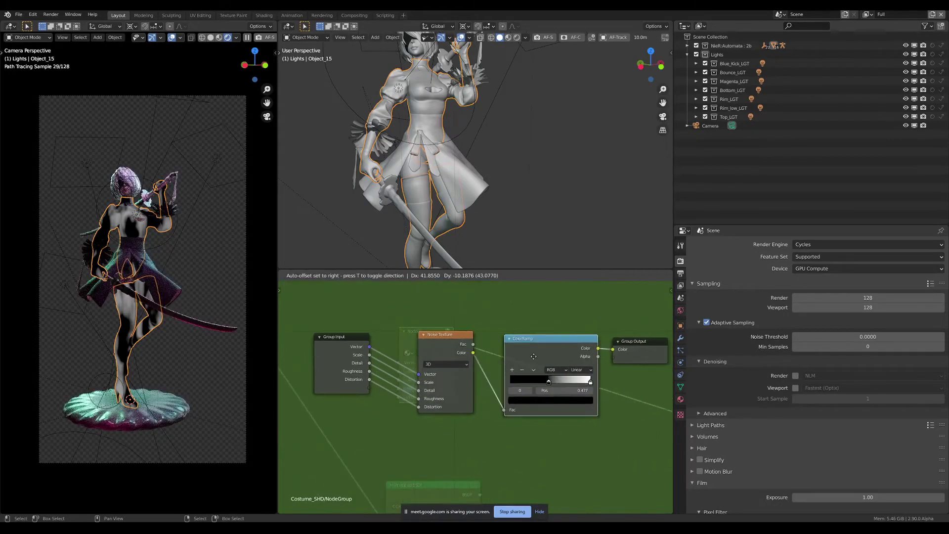
{"action": "left_click_drag", "start_coordinate": [499, 347], "coordinate": [454, 340]}
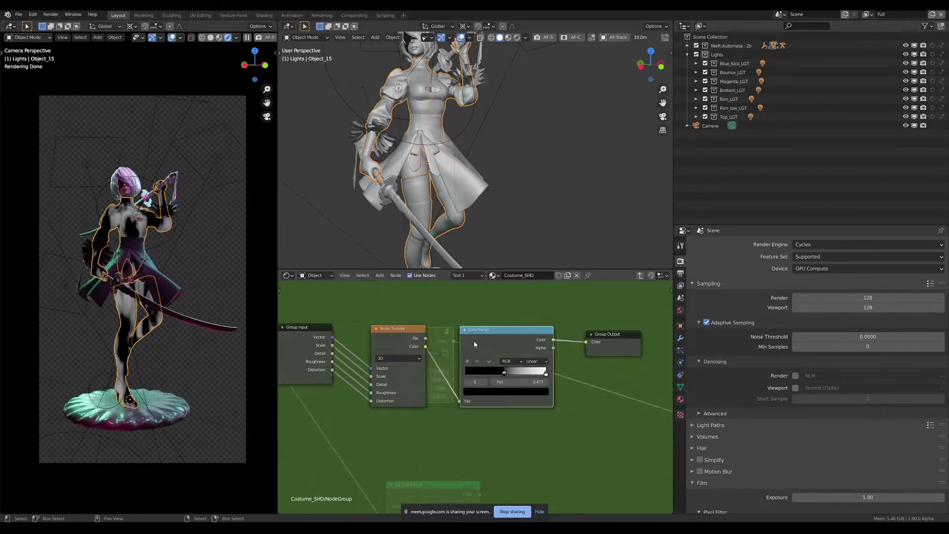
{"action": "key", "text": "Tab"}
{"action": "scroll", "coordinate": [429, 350], "scroll_direction": "up", "scroll_amount": 2}
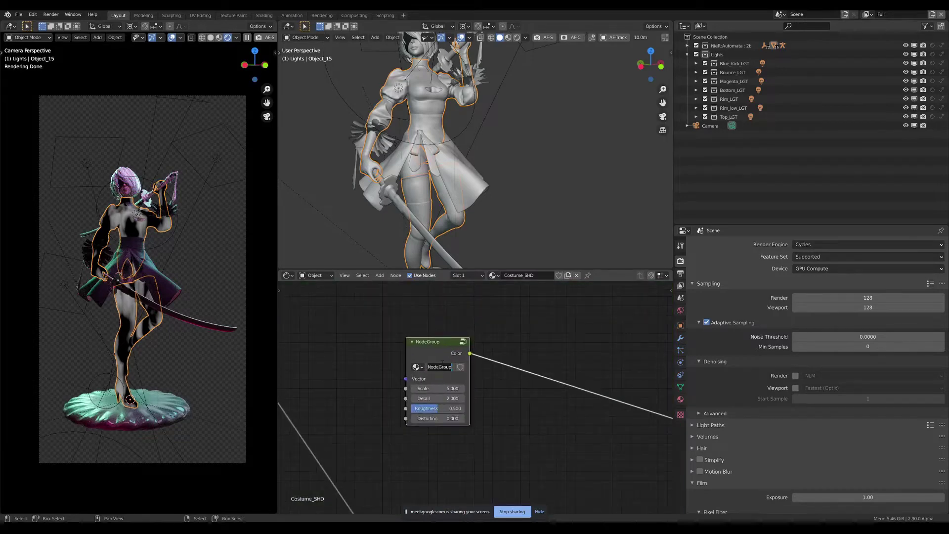
- Name the group Noise and add a Noise group node to the skirt's Skirt_SHD material
{"action": "type", "text": "ise"}
{"action": "key", "text": "Return"}
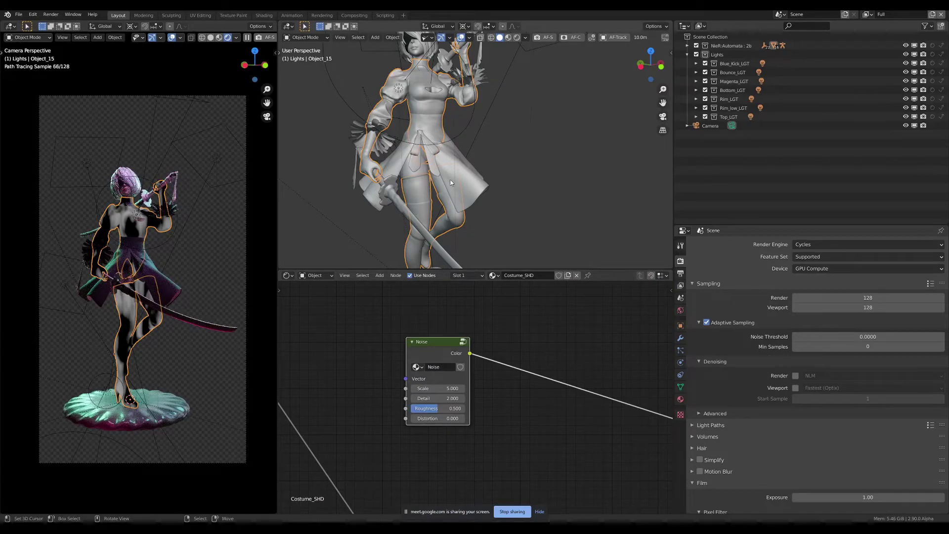
{"action": "left_click", "coordinate": [464, 171]}
{"action": "scroll", "coordinate": [502, 420], "scroll_direction": "down", "scroll_amount": 5}
{"action": "scroll", "coordinate": [408, 322], "scroll_direction": "up", "scroll_amount": 2}
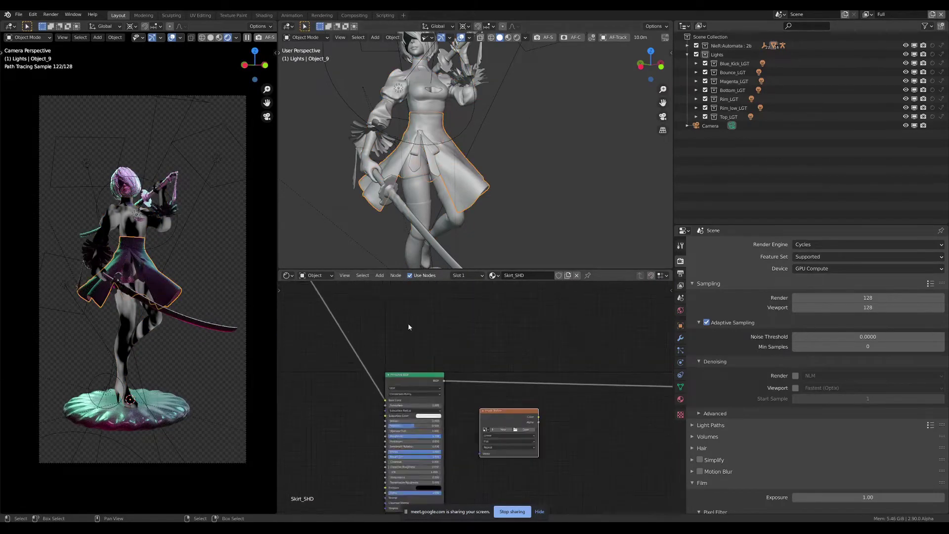
{"action": "scroll", "coordinate": [408, 323], "scroll_direction": "up", "scroll_amount": 2}
{"action": "key", "text": "shift+a"}
{"action": "mouse_move", "coordinate": [393, 416]}
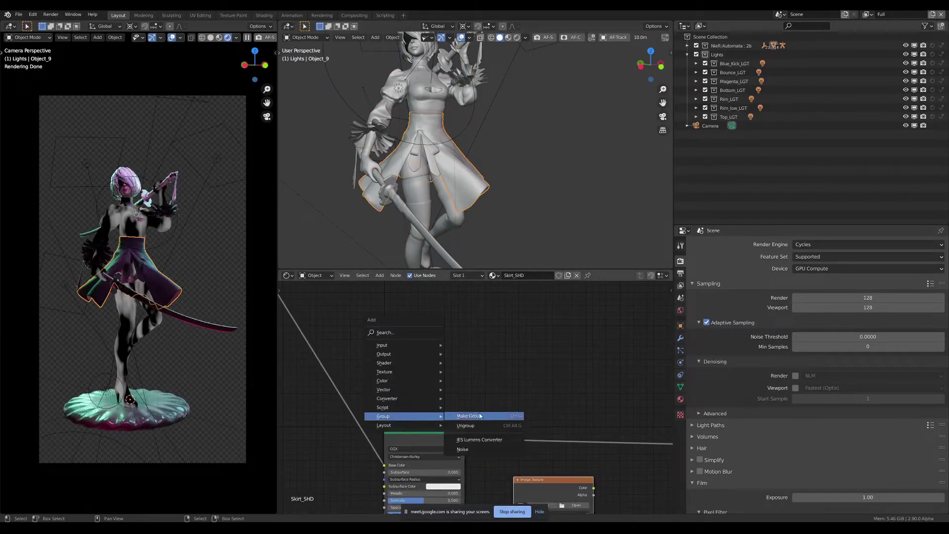
{"action": "left_click", "coordinate": [463, 449]}
{"action": "scroll", "coordinate": [480, 365], "scroll_direction": "down", "scroll_amount": 1}
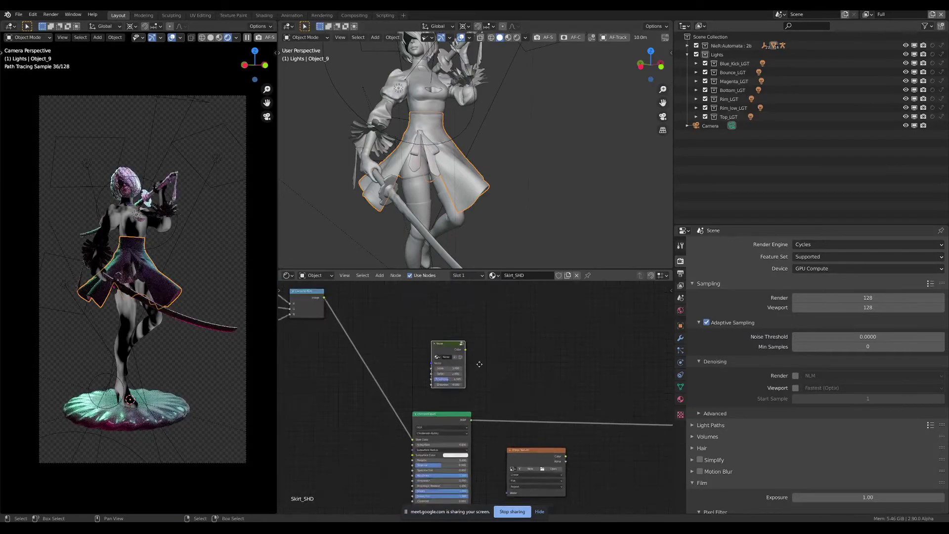
{"action": "middle_click_drag", "start_coordinate": [280, 413], "coordinate": [468, 399]}
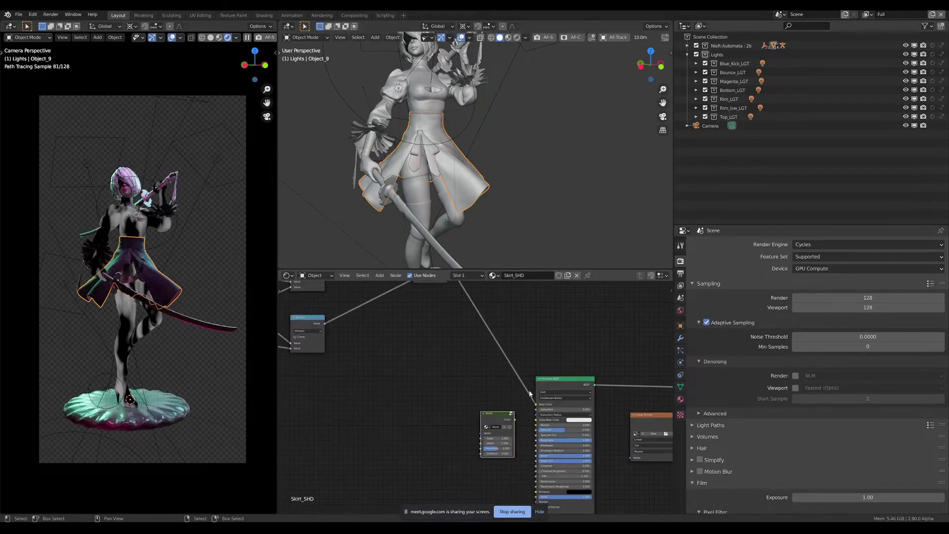
{"action": "left_click", "coordinate": [465, 399]}
{"action": "scroll", "coordinate": [476, 365], "scroll_direction": "up", "scroll_amount": 2}
- Insert a MixRGB node on the Base Color link, fed by Noise Color into Color2
{"action": "key", "text": "shift+a"}
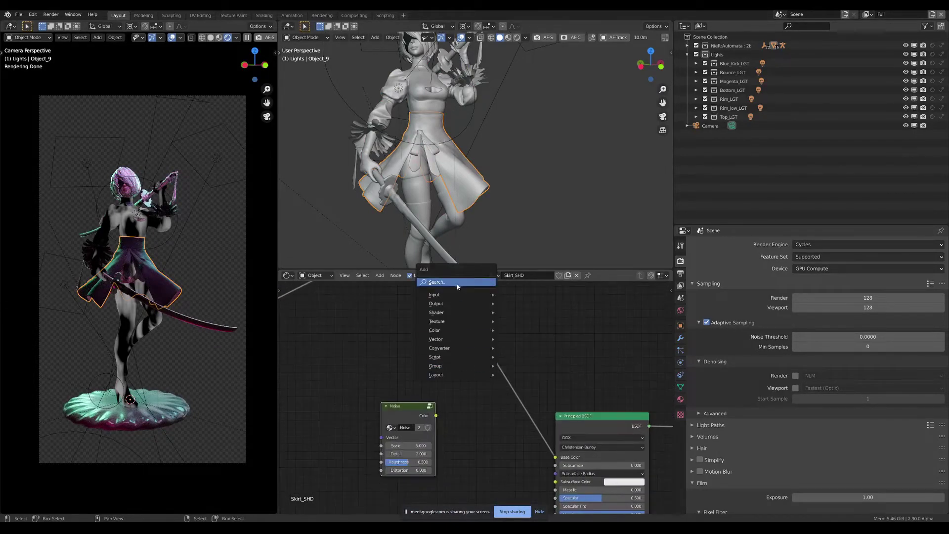
{"action": "left_click", "coordinate": [458, 283]}
{"action": "type", "text": "mi"}
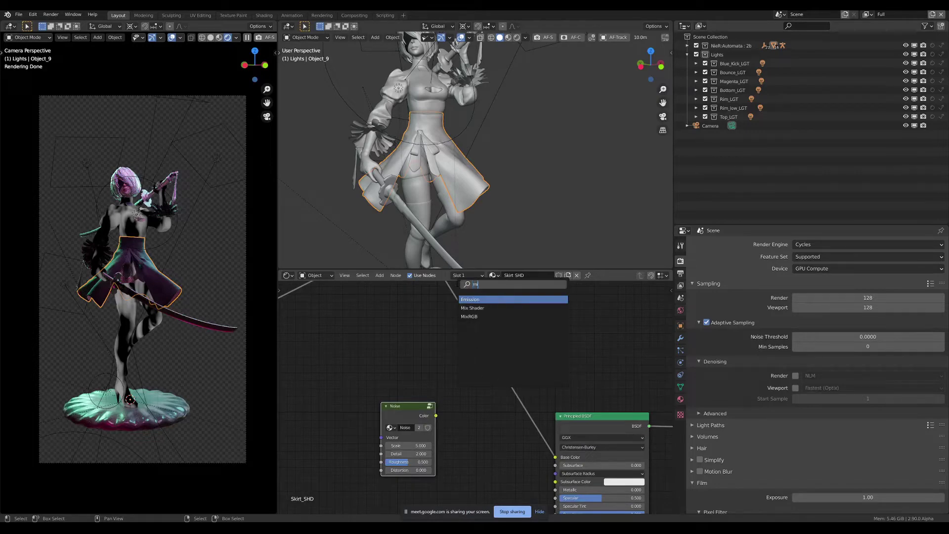
{"action": "key", "text": "Down"}
{"action": "key", "text": "Down"}
{"action": "key", "text": "Return"}
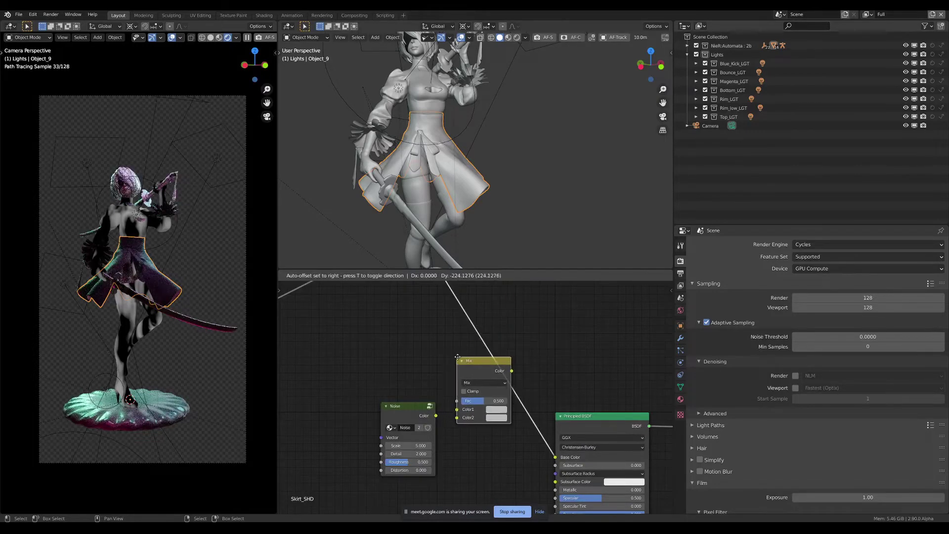
{"action": "left_click", "coordinate": [433, 426]}
{"action": "scroll", "coordinate": [433, 426], "scroll_direction": "up", "scroll_amount": 1}
{"action": "left_click_drag", "start_coordinate": [437, 414], "coordinate": [466, 416]}
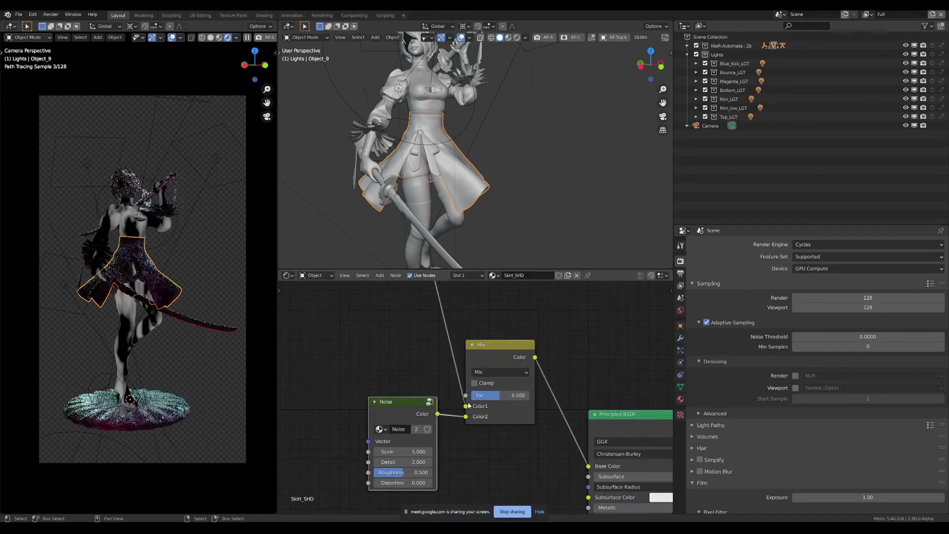
{"action": "left_click", "coordinate": [499, 348], "text": "ctrl+shift"}
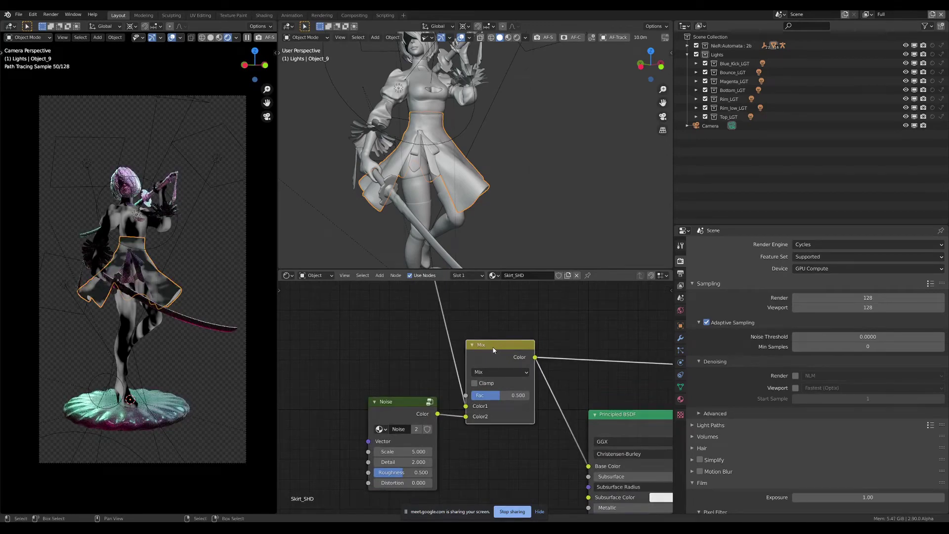
{"action": "scroll", "coordinate": [494, 350], "scroll_direction": "down", "scroll_amount": 1}
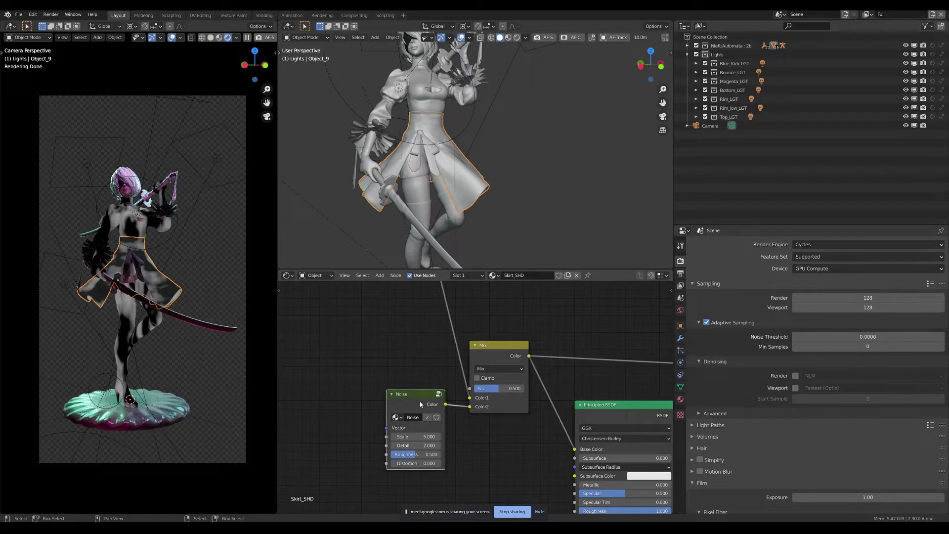
{"action": "left_click_drag", "start_coordinate": [420, 405], "coordinate": [372, 397]}
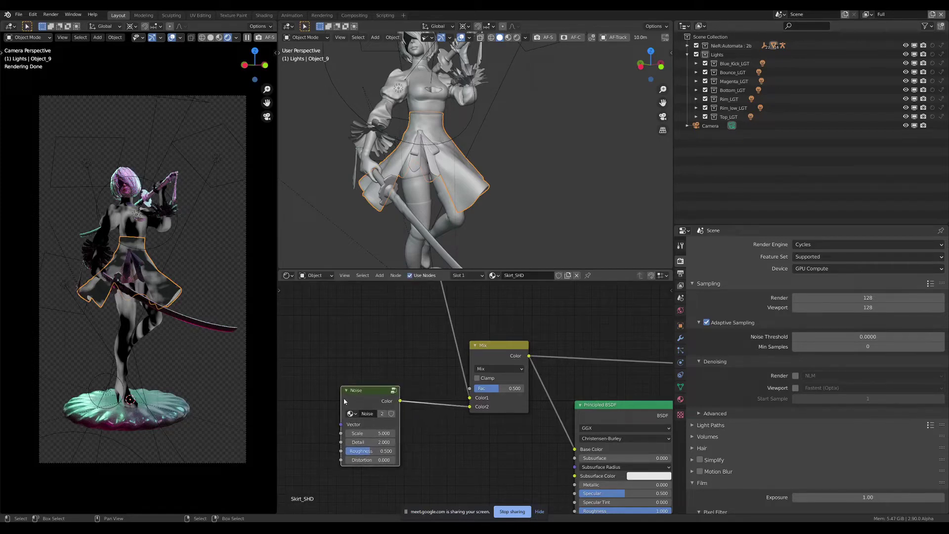
{"action": "scroll", "coordinate": [333, 396], "scroll_direction": "up", "scroll_amount": 2}
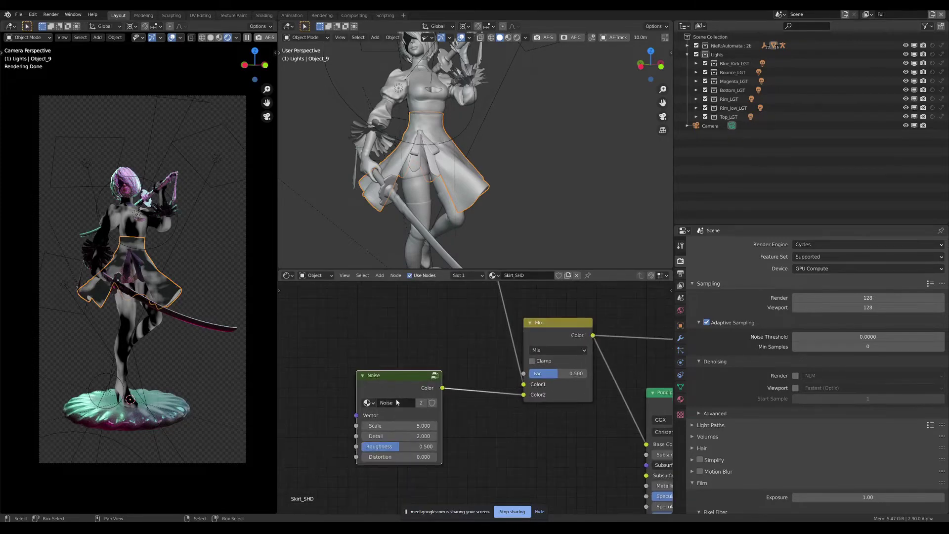
- Change the Noise group's ColorRamp black stop to magenta
{"action": "key", "text": "Tab"}
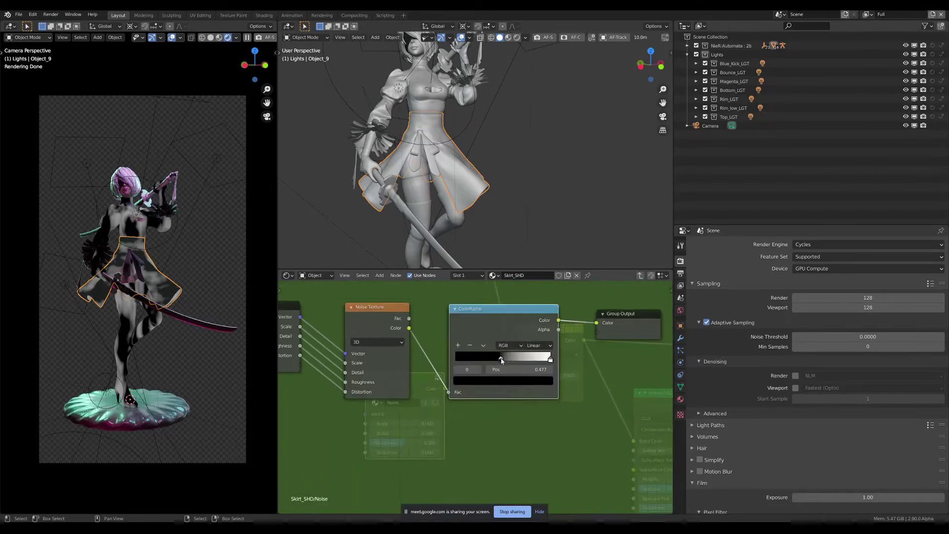
{"action": "left_click", "coordinate": [505, 383]}
{"action": "left_click_drag", "start_coordinate": [533, 293], "coordinate": [533, 270]}
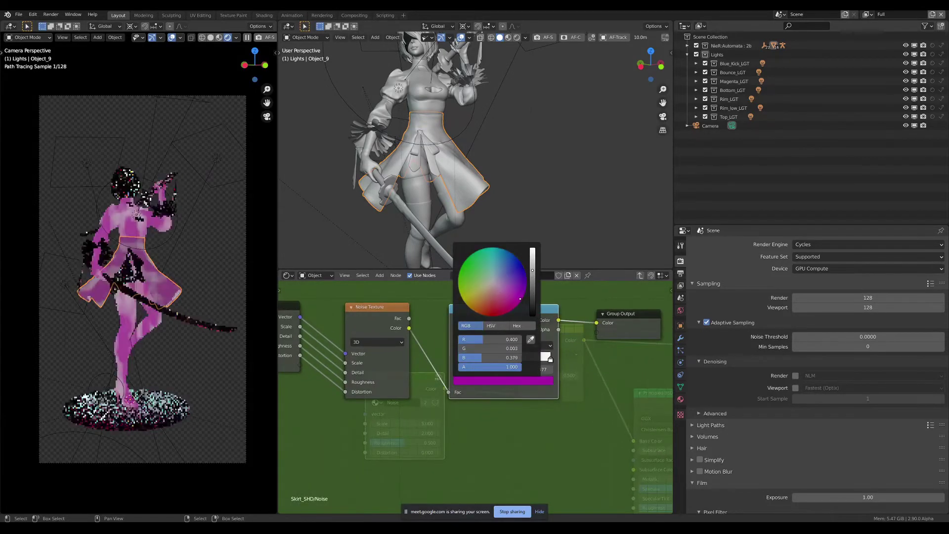
{"action": "left_click", "coordinate": [520, 299]}
{"action": "key", "text": "Tab"}
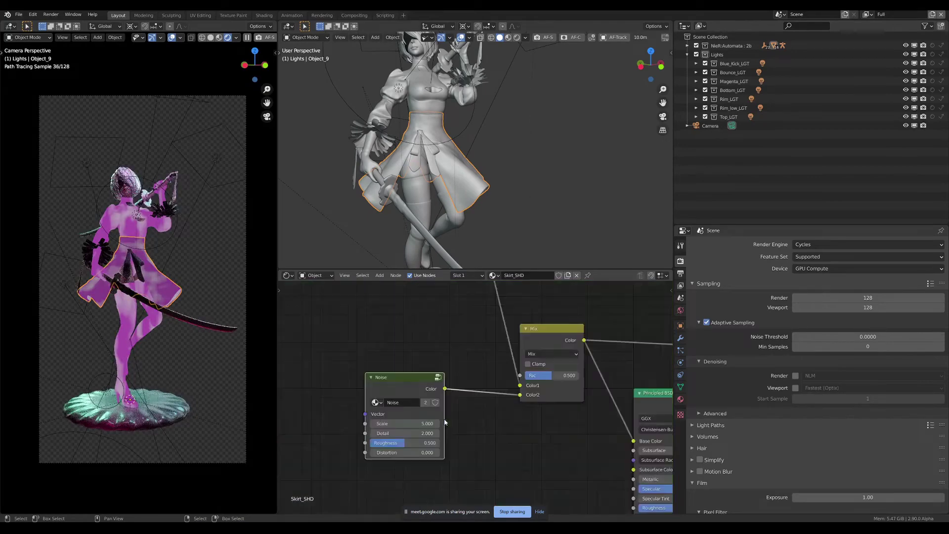
- Select the costume body to show Costume_SHD's nodes, centred on the Noise node
{"action": "left_click", "coordinate": [425, 97]}
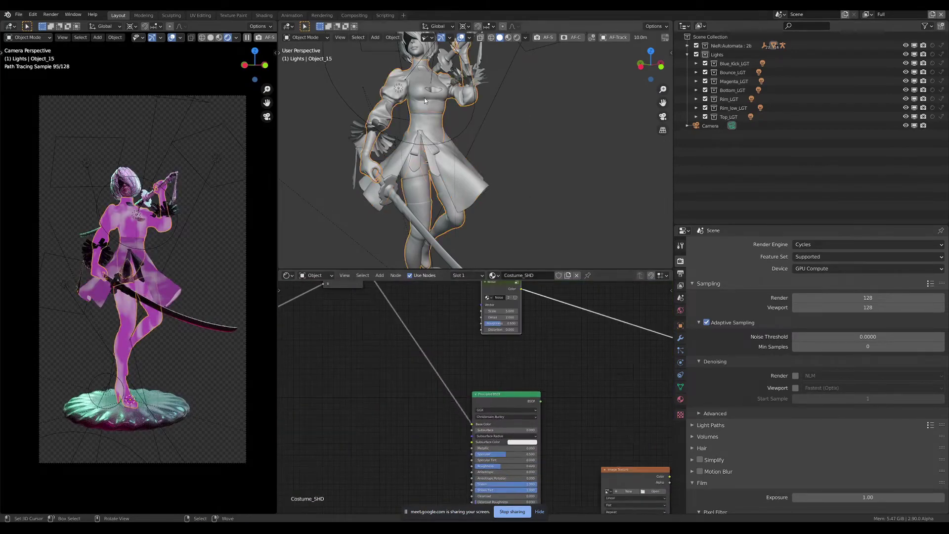
{"action": "scroll", "coordinate": [435, 307], "scroll_direction": "up", "scroll_amount": 1}
{"action": "middle_click_drag", "start_coordinate": [435, 307], "coordinate": [448, 332]}
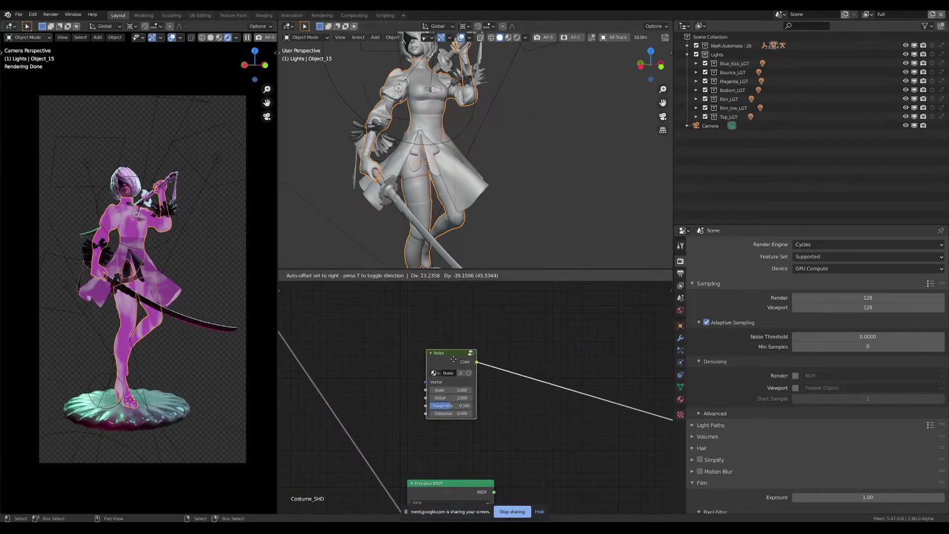
- Open File > Append and cancel the browser without adding anything
{"action": "left_click", "coordinate": [22, 16]}
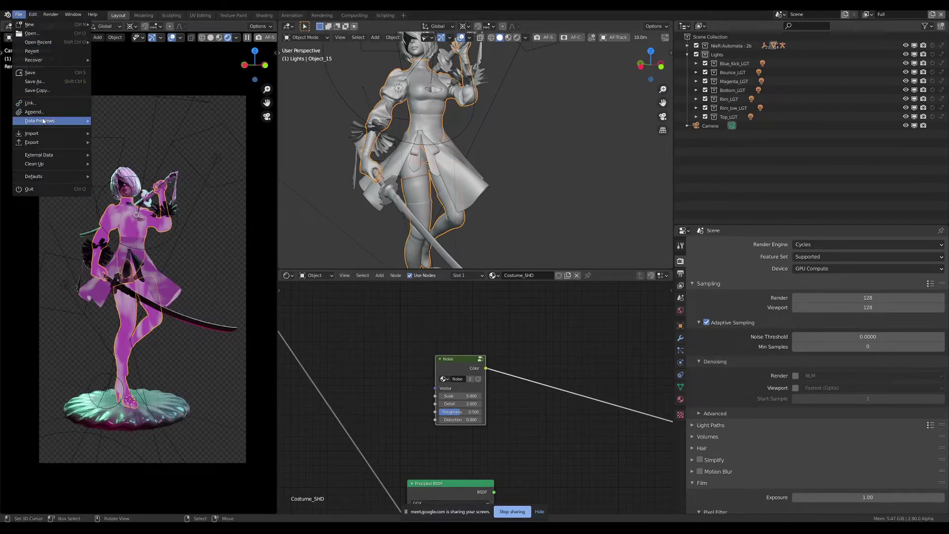
{"action": "left_click", "coordinate": [34, 112]}
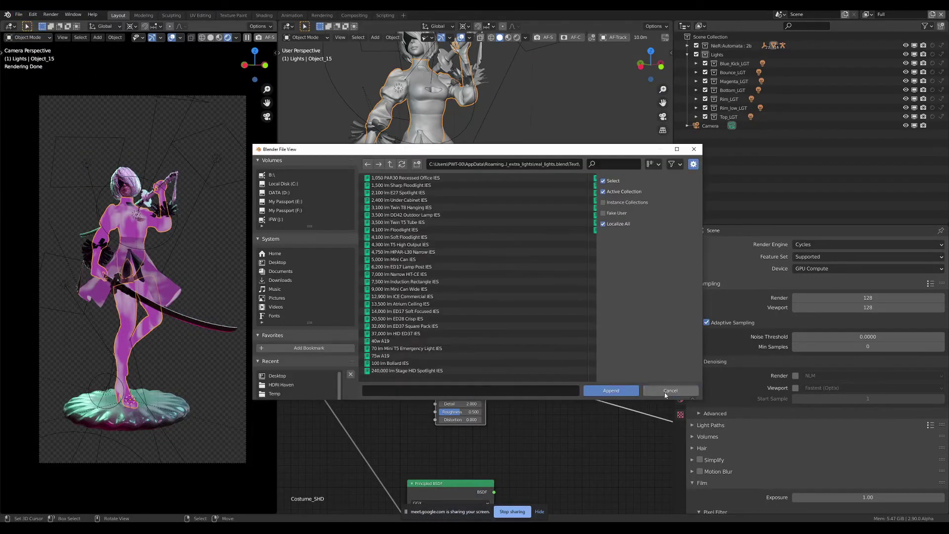
{"action": "left_click", "coordinate": [670, 391]}
- Widen the Noise node in the Costume_SHD material by dragging its left edge
{"action": "scroll", "coordinate": [406, 356], "scroll_direction": "up", "scroll_amount": 1}
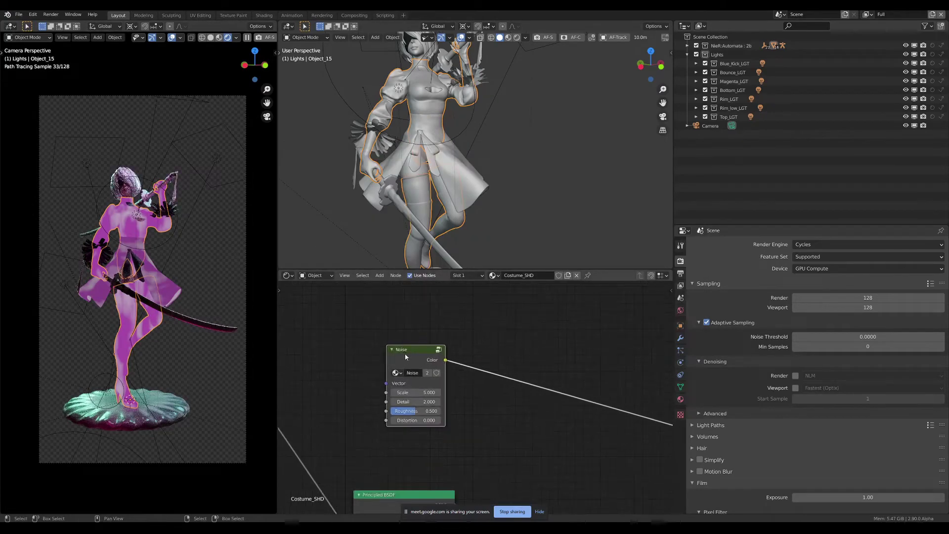
{"action": "left_click_drag", "start_coordinate": [387, 356], "coordinate": [360, 354]}
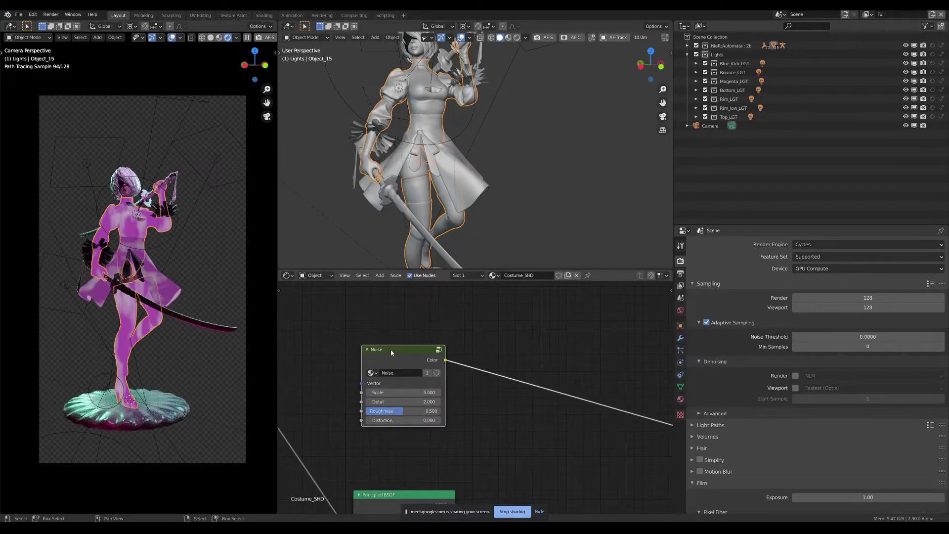
{"action": "scroll", "coordinate": [391, 352], "scroll_direction": "down", "scroll_amount": 2}
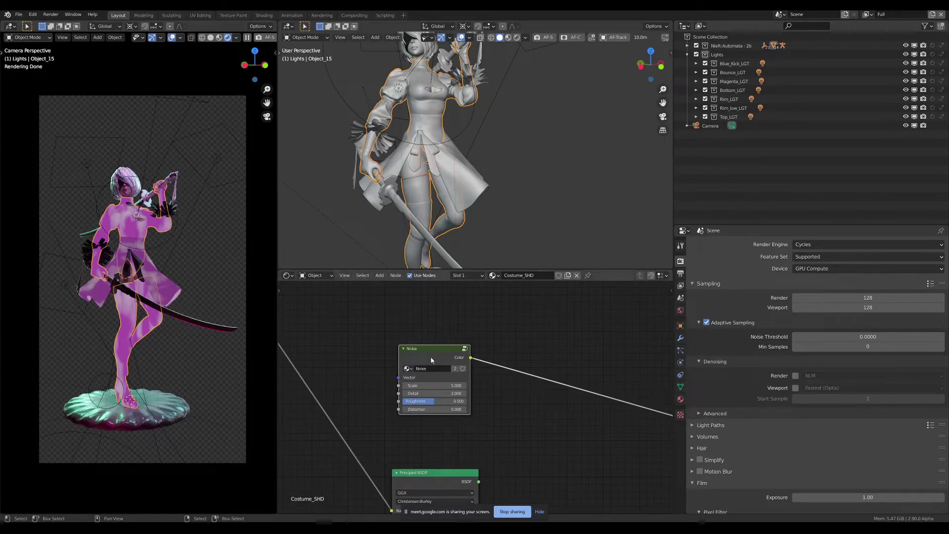
- Delete the Mix node from the skirt's Skirt_SHD material
{"action": "left_click", "coordinate": [461, 214]}
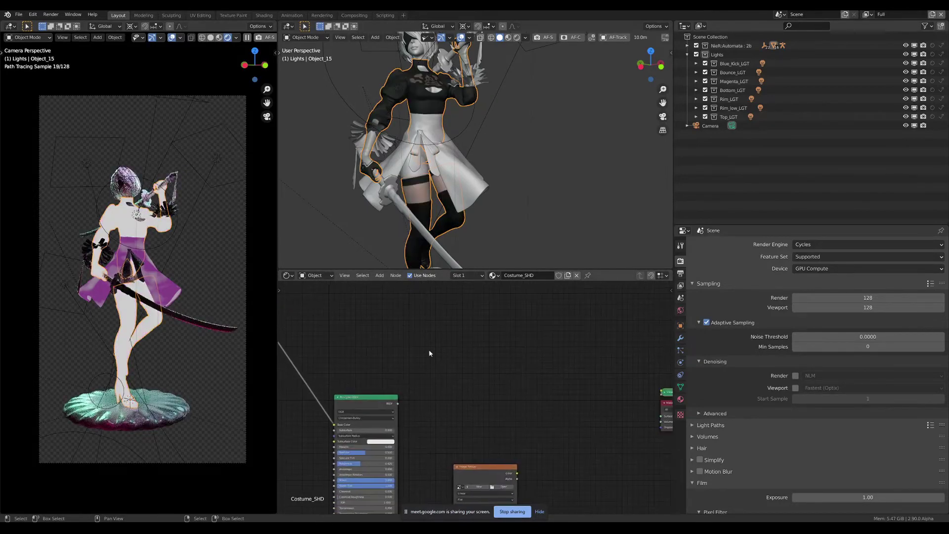
{"action": "middle_click_drag", "start_coordinate": [452, 389], "coordinate": [505, 370]}
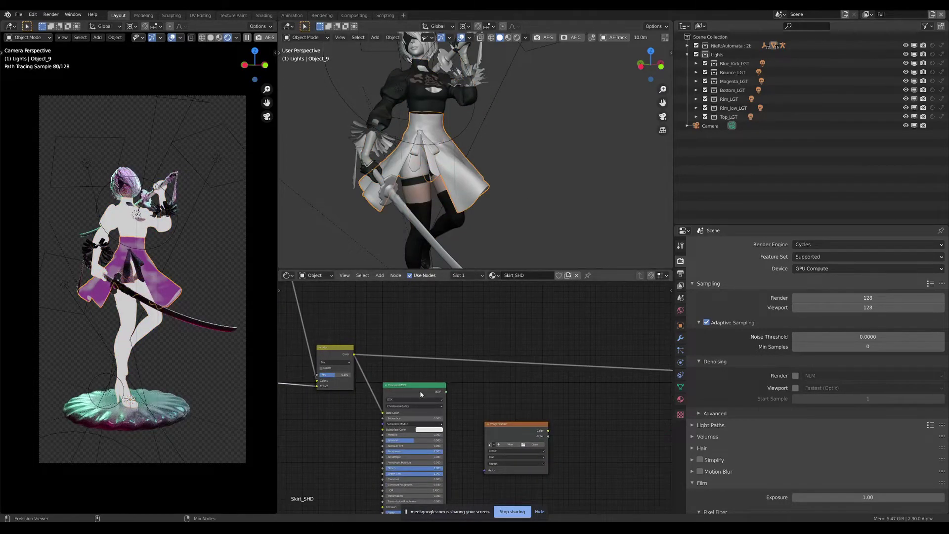
{"action": "left_click", "coordinate": [419, 128]}
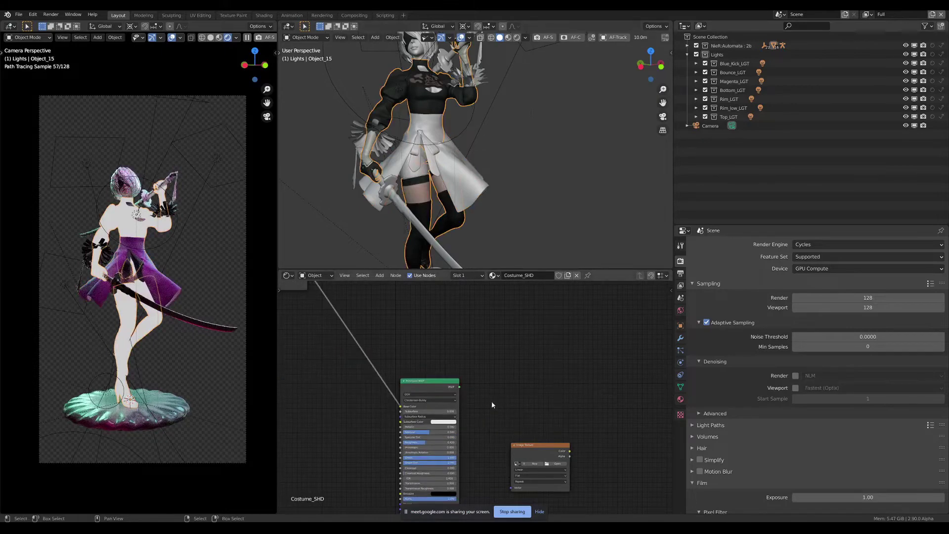
{"action": "scroll", "coordinate": [492, 402], "scroll_direction": "down", "scroll_amount": 2}
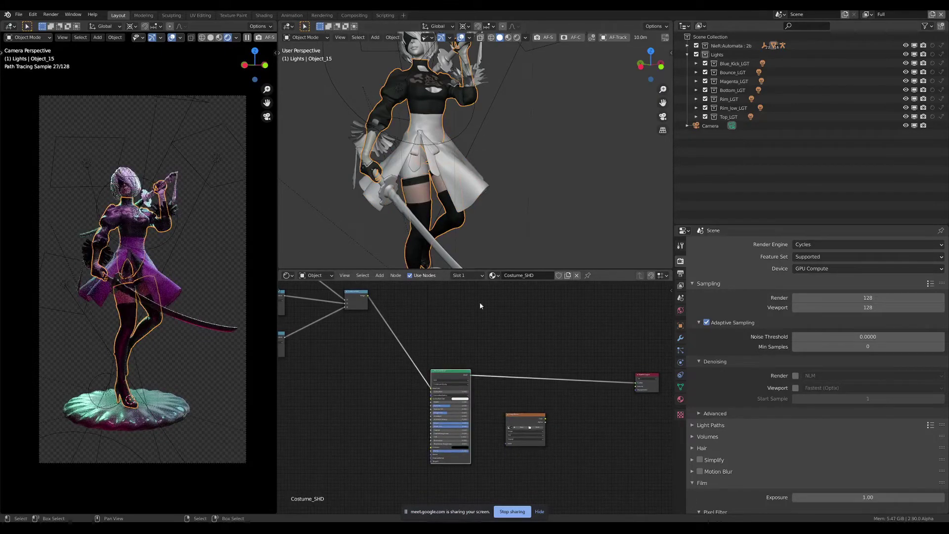
{"action": "left_click", "coordinate": [459, 200]}
{"action": "scroll", "coordinate": [337, 372], "scroll_direction": "up", "scroll_amount": 3}
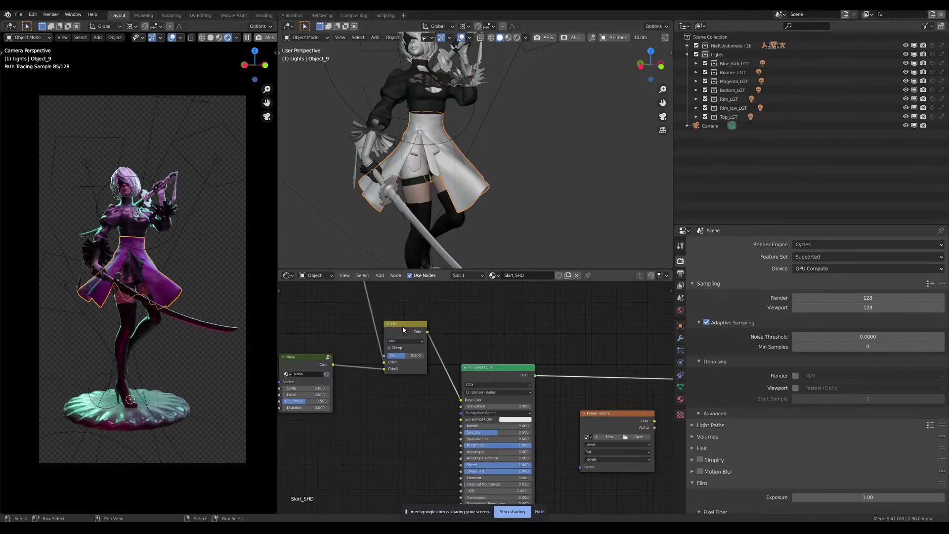
{"action": "key", "text": "x"}
- Link Combine RGB Image to the Principled Base Color input
{"action": "scroll", "coordinate": [370, 360], "scroll_direction": "down", "scroll_amount": 2}
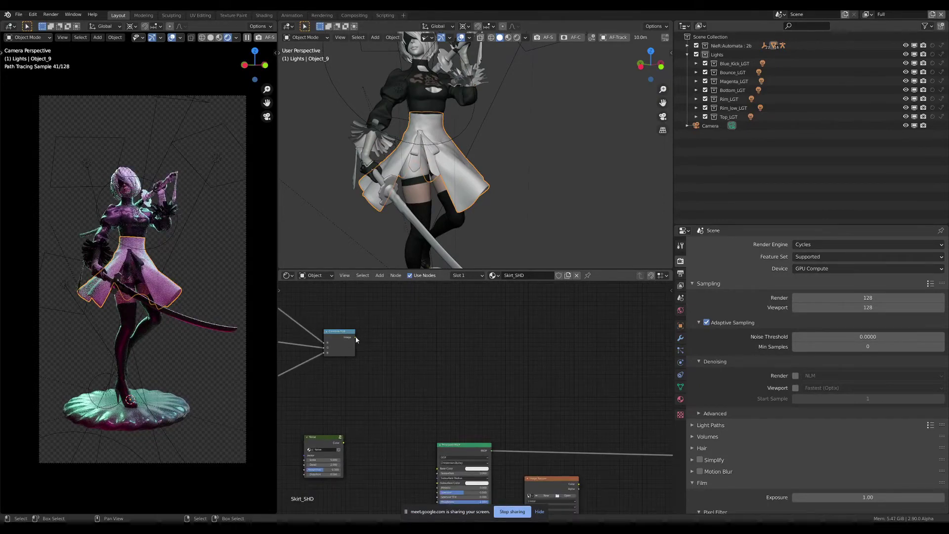
{"action": "left_click_drag", "start_coordinate": [355, 337], "coordinate": [438, 468]}
{"action": "scroll", "coordinate": [413, 451], "scroll_direction": "up", "scroll_amount": 2}
{"action": "mouse_move", "coordinate": [396, 435]}
{"action": "middle_mouse_down"}
{"action": "mouse_move", "coordinate": [475, 401]}
{"action": "mouse_move", "coordinate": [389, 333]}
{"action": "middle_mouse_up"}
- Deselect the skirt and switch to the Compositing workspace
{"action": "left_click", "coordinate": [196, 256]}
{"action": "middle_click_drag", "start_coordinate": [218, 231], "coordinate": [212, 256], "text": "shift"}
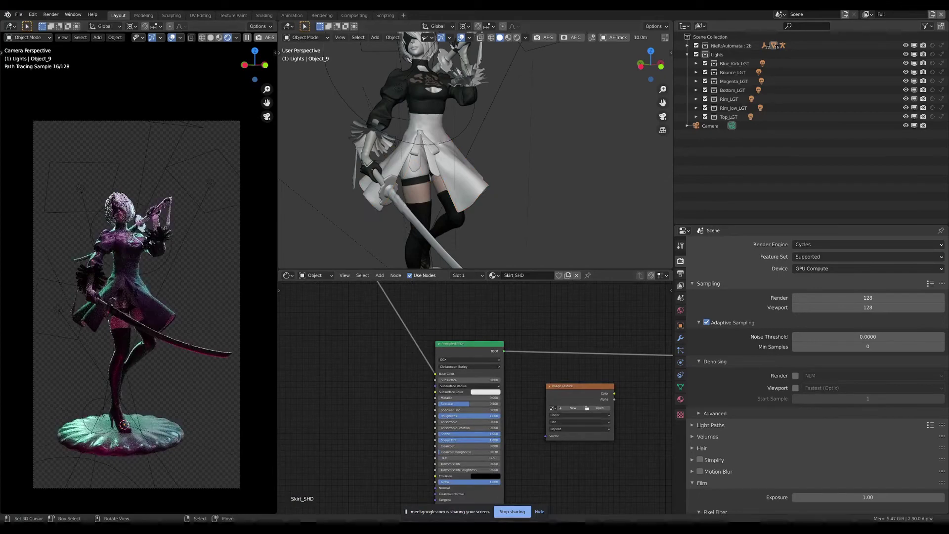
{"action": "left_click", "coordinate": [346, 15]}
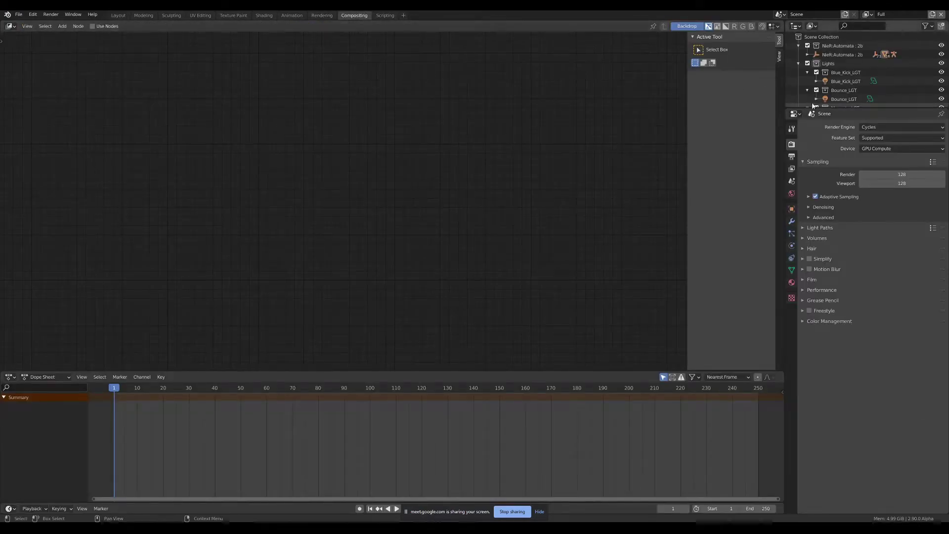
- Collapse Lights, enlarge the outliner, and enable Use Nodes in the Compositor
{"action": "left_click", "coordinate": [799, 64]}
{"action": "left_click_drag", "start_coordinate": [848, 108], "coordinate": [845, 273]}
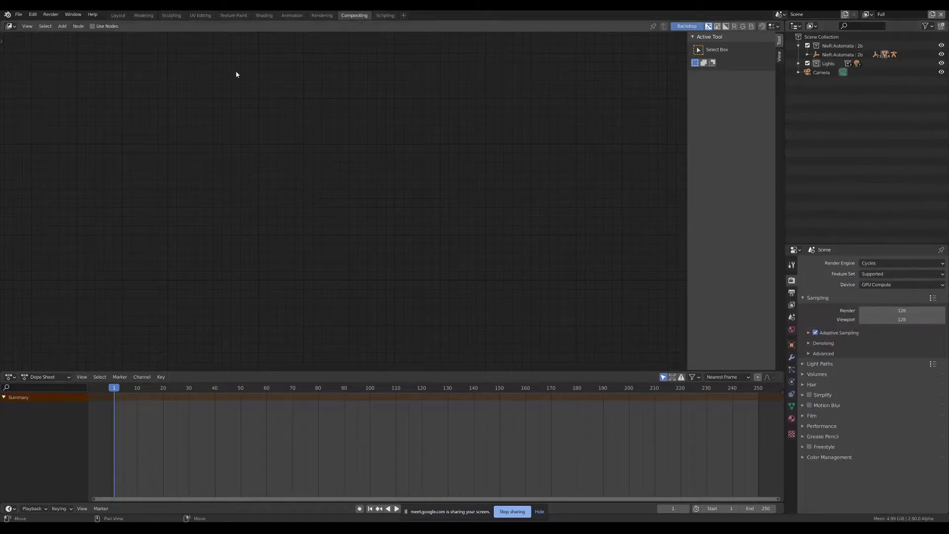
{"action": "left_click", "coordinate": [10, 26]}
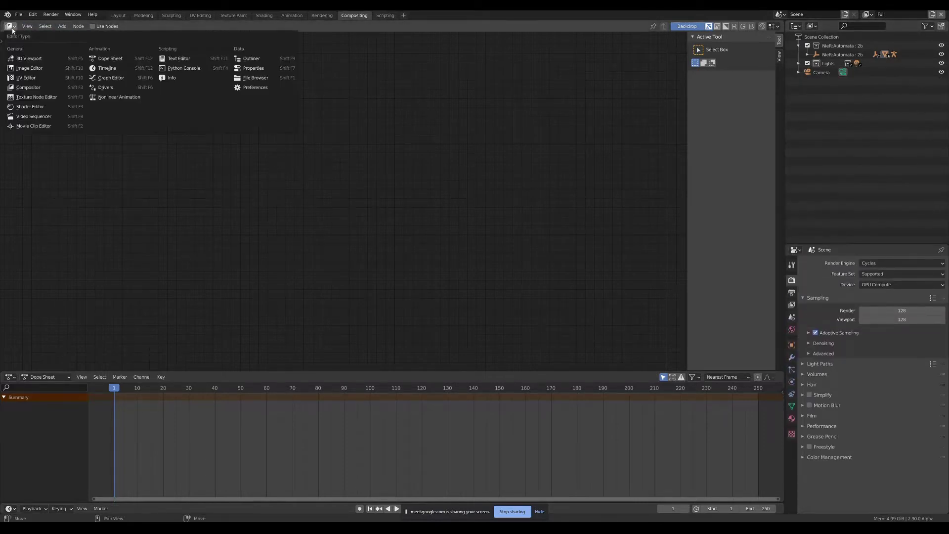
{"action": "left_click", "coordinate": [34, 89]}
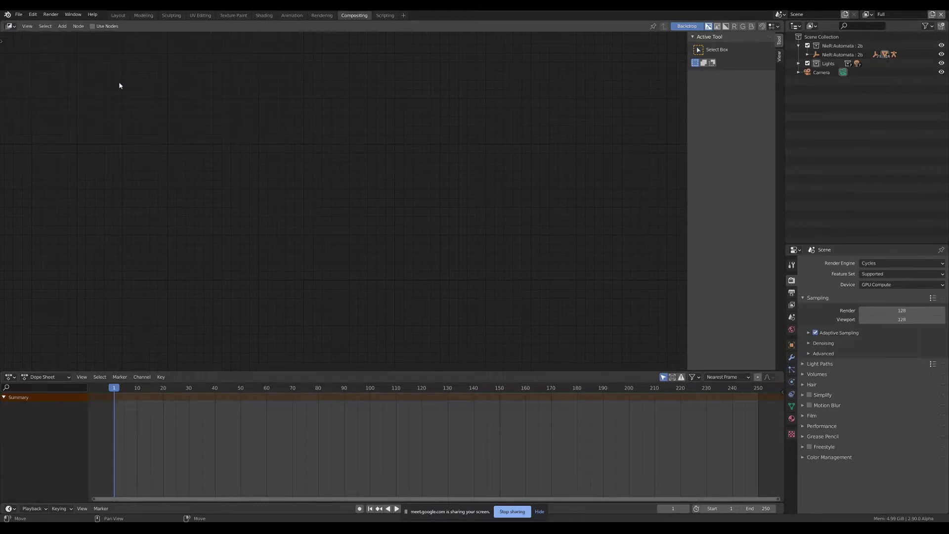
{"action": "left_click", "coordinate": [104, 28]}
- Pan the compositor view and move the Render Layers node up and left
{"action": "scroll", "coordinate": [297, 178], "scroll_direction": "down", "scroll_amount": 2}
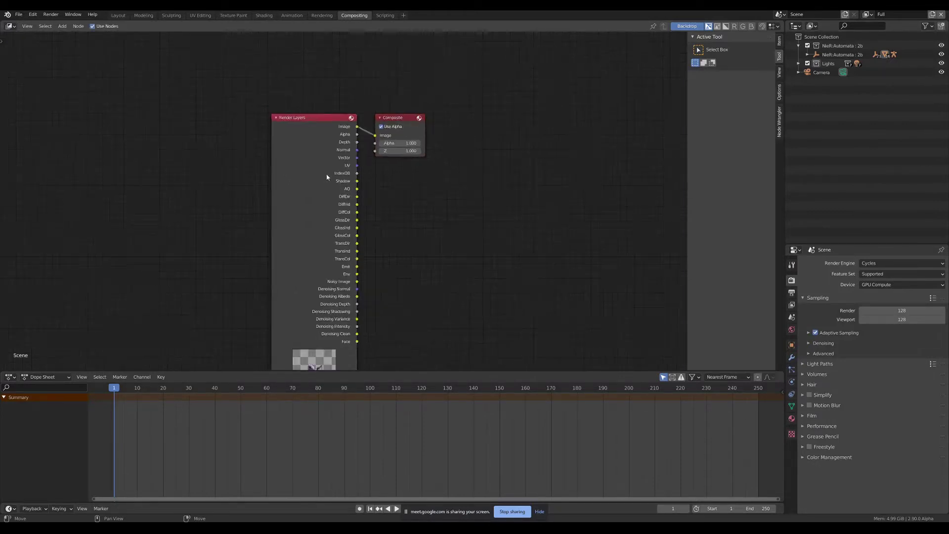
{"action": "left_click_drag", "start_coordinate": [326, 174], "coordinate": [214, 174]}
{"action": "scroll", "coordinate": [265, 163], "scroll_direction": "down", "scroll_amount": 2}
{"action": "middle_click_drag", "start_coordinate": [265, 163], "coordinate": [326, 122]}
{"action": "left_click_drag", "start_coordinate": [326, 122], "coordinate": [237, 109]}
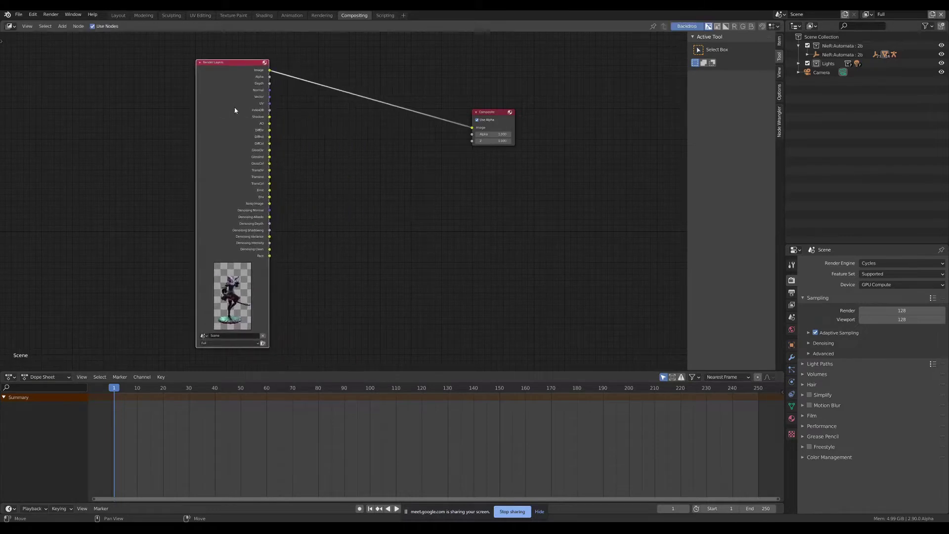
{"action": "scroll", "coordinate": [233, 89], "scroll_direction": "up", "scroll_amount": 1}
{"action": "scroll", "coordinate": [257, 118], "scroll_direction": "down", "scroll_amount": 2}
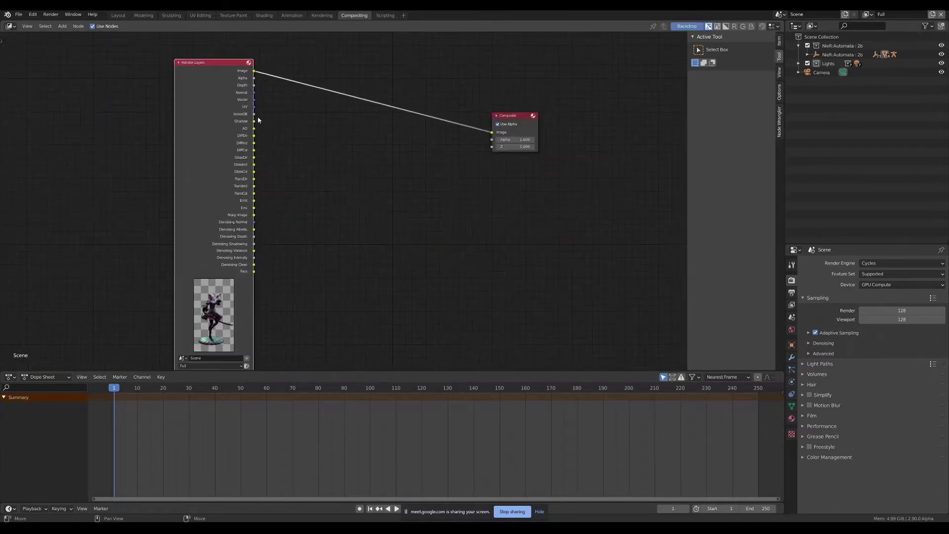
- Maximize the node editor, then move and collapse the Render Layers node further left
{"action": "key", "text": "ctrl+space"}
{"action": "middle_click_drag", "start_coordinate": [346, 209], "coordinate": [307, 142]}
{"action": "scroll", "coordinate": [307, 142], "scroll_direction": "down", "scroll_amount": 1}
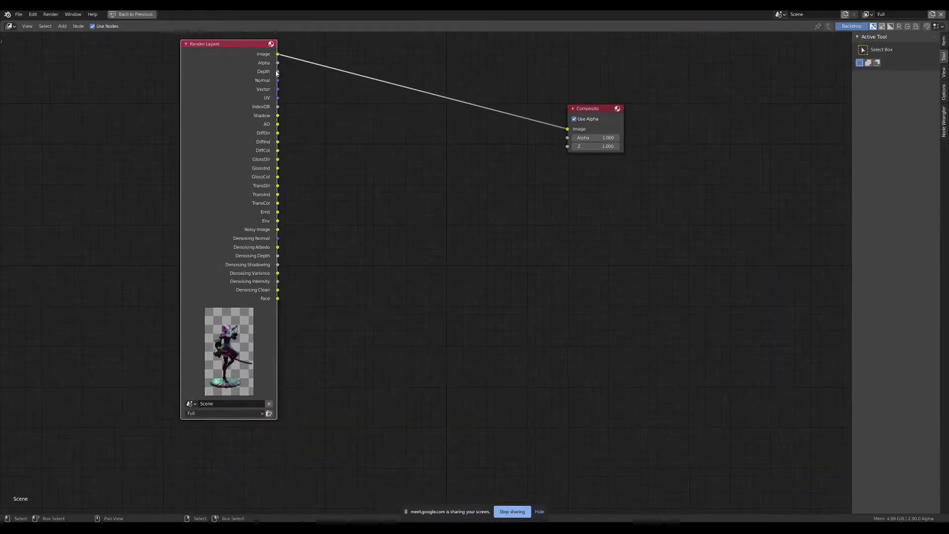
{"action": "left_click_drag", "start_coordinate": [277, 63], "coordinate": [471, 160]}
{"action": "left_click", "coordinate": [277, 79]}
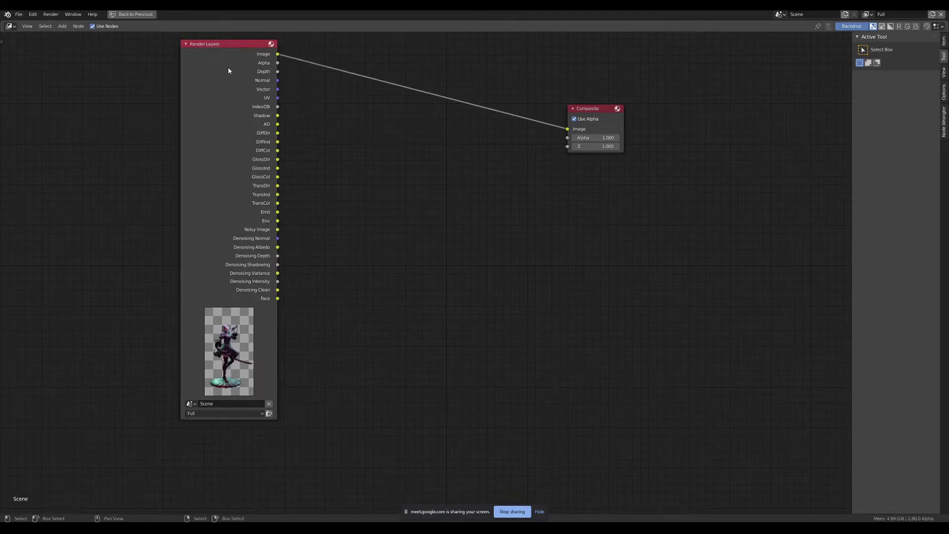
{"action": "left_click", "coordinate": [233, 79]}
{"action": "left_click_drag", "start_coordinate": [229, 161], "coordinate": [107, 193]}
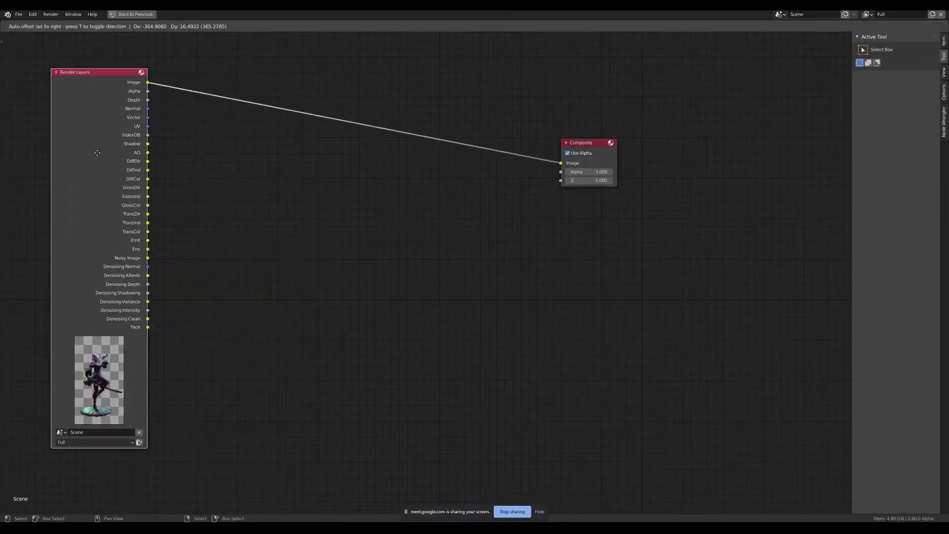
{"action": "scroll", "coordinate": [223, 178], "scroll_direction": "down", "scroll_amount": 2}
{"action": "scroll", "coordinate": [259, 140], "scroll_direction": "up", "scroll_amount": 1}
{"action": "left_click", "coordinate": [221, 88]}
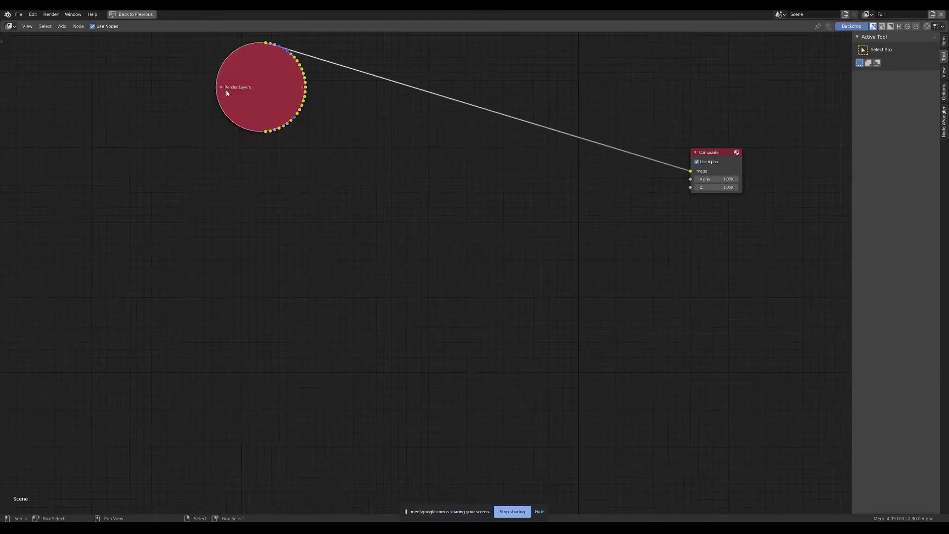
{"action": "left_click_drag", "start_coordinate": [257, 91], "coordinate": [207, 160]}
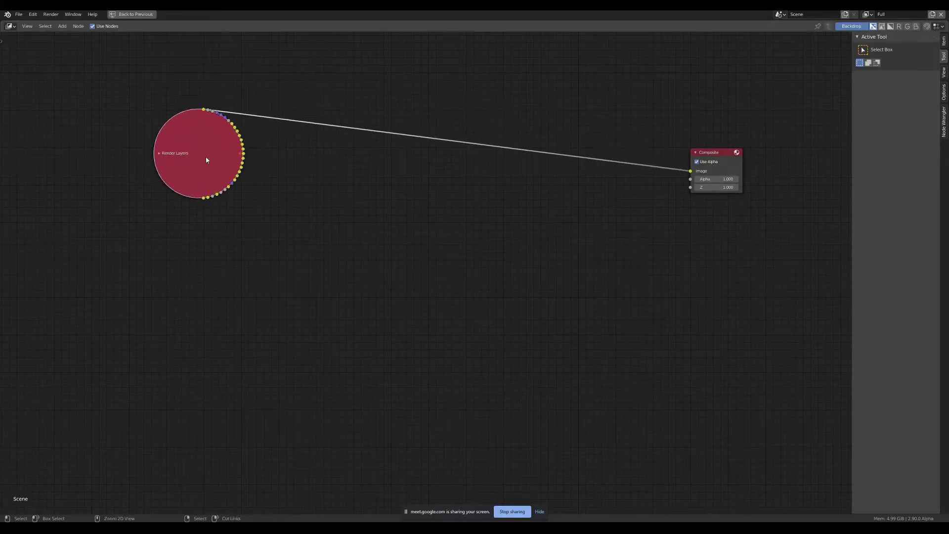
- Toggle hiding of Render Layers' unused sockets, ending with all outputs shown
{"action": "key", "text": "ctrl+h"}
{"action": "key", "text": "h"}
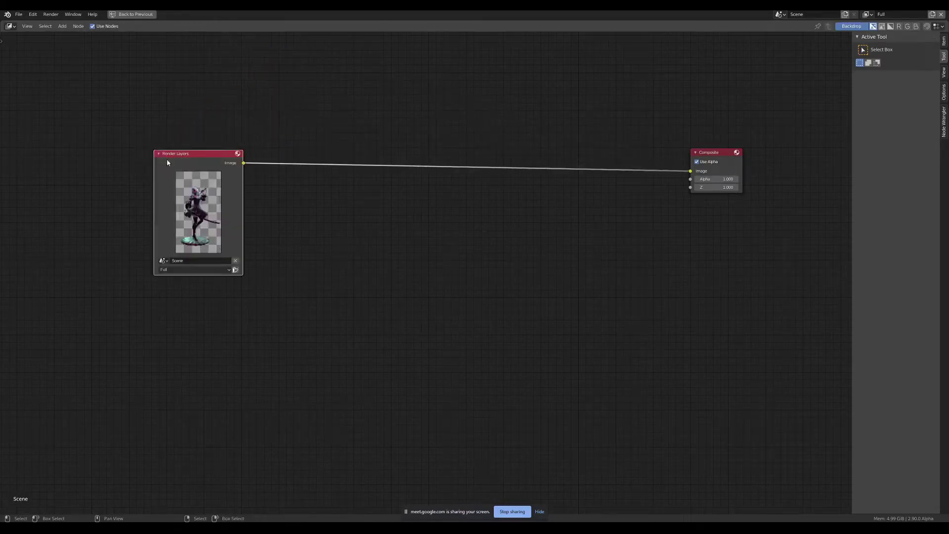
{"action": "scroll", "coordinate": [218, 166], "scroll_direction": "up", "scroll_amount": 1}
{"action": "scroll", "coordinate": [218, 165], "scroll_direction": "up", "scroll_amount": 1}
{"action": "key", "text": "ctrl+h"}
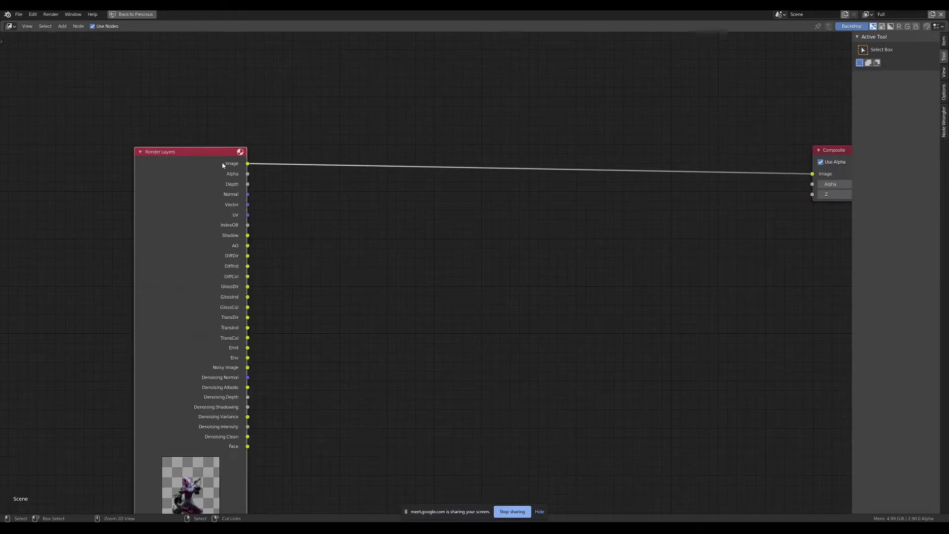
{"action": "key", "text": "ctrl+h"}
{"action": "key", "text": "ctrl+h"}
{"action": "key", "text": "ctrl+h"}
{"action": "key", "text": "ctrl+h"}
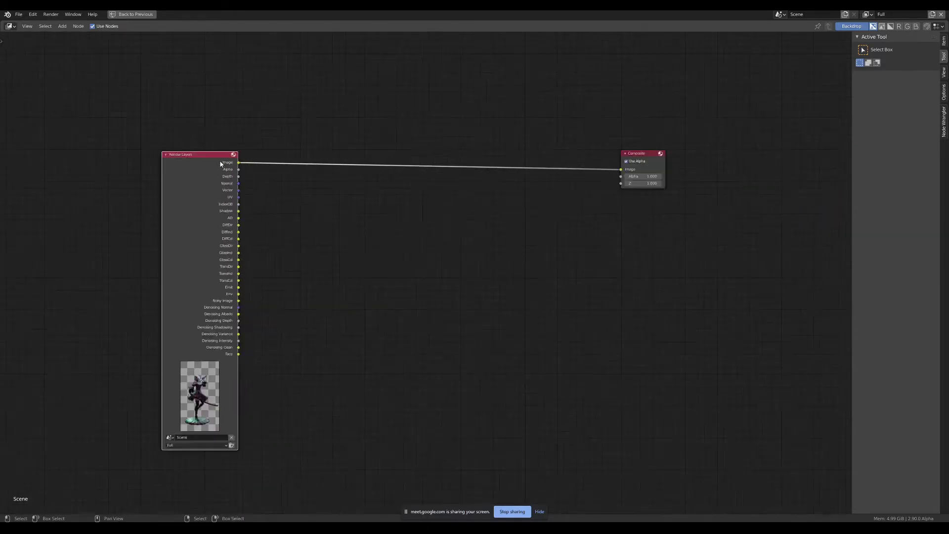
- Reposition the Render Layers node far to the left of the Composite node
{"action": "middle_click_drag", "start_coordinate": [222, 163], "coordinate": [159, 119], "text": "ctrl"}
{"action": "mouse_move", "coordinate": [267, 179]}
{"action": "middle_mouse_down"}
{"action": "mouse_move", "coordinate": [299, 181]}
{"action": "mouse_move", "coordinate": [318, 195]}
{"action": "mouse_move", "coordinate": [305, 207]}
{"action": "middle_mouse_up"}
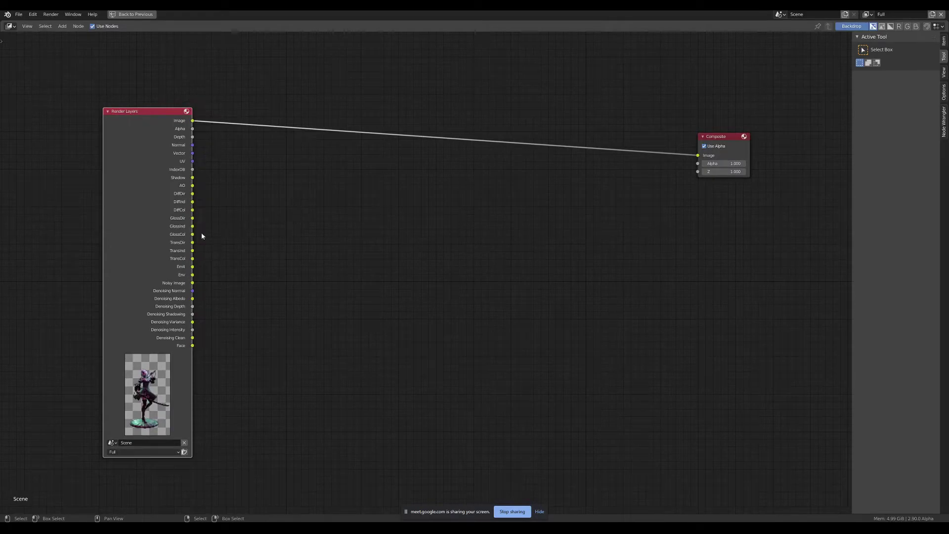
{"action": "middle_click_drag", "start_coordinate": [160, 227], "coordinate": [111, 222]}
{"action": "scroll", "coordinate": [253, 227], "scroll_direction": "down", "scroll_amount": 2}
{"action": "middle_click_drag", "start_coordinate": [253, 227], "coordinate": [451, 217]}
{"action": "mouse_move", "coordinate": [321, 237]}
{"action": "left_mouse_down"}
{"action": "mouse_move", "coordinate": [226, 225]}
{"action": "mouse_move", "coordinate": [223, 212]}
{"action": "left_mouse_up"}
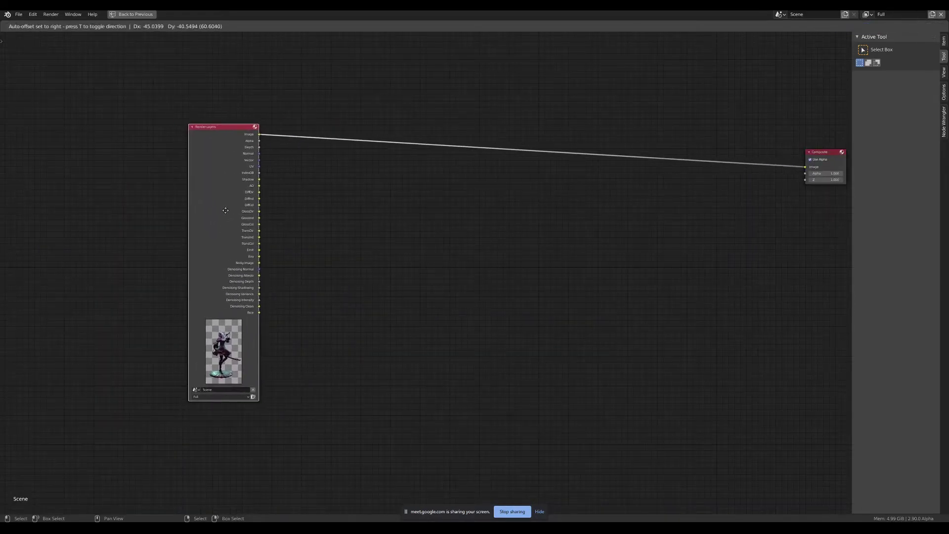
{"action": "middle_click_drag", "start_coordinate": [409, 180], "coordinate": [318, 179]}
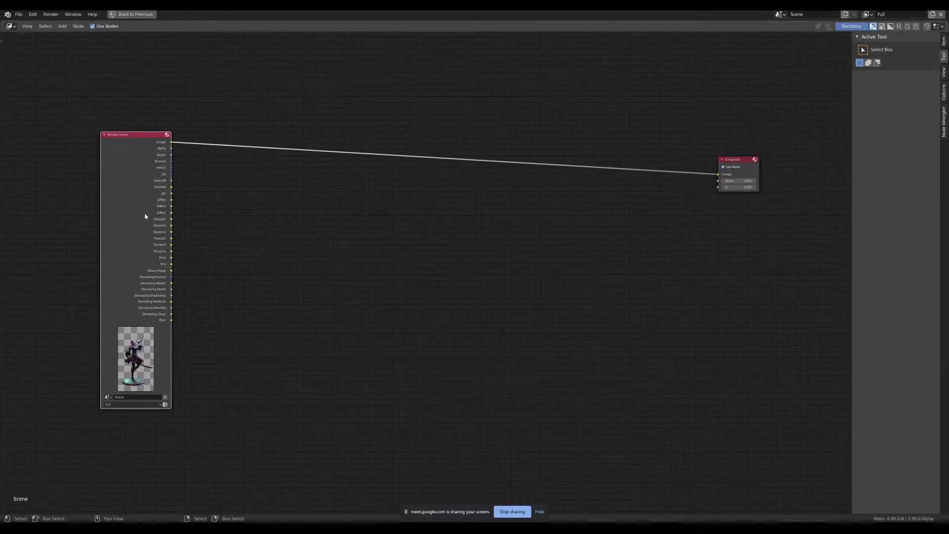
- Restore the full Compositing workspace layout and frame both nodes
{"action": "key", "text": "ctrl+space"}
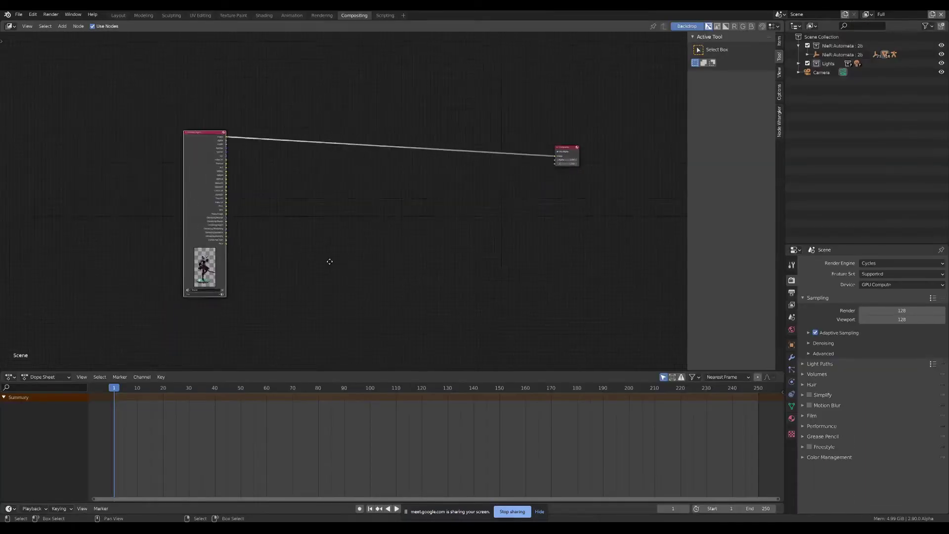
{"action": "middle_click_drag", "start_coordinate": [329, 263], "coordinate": [418, 290]}
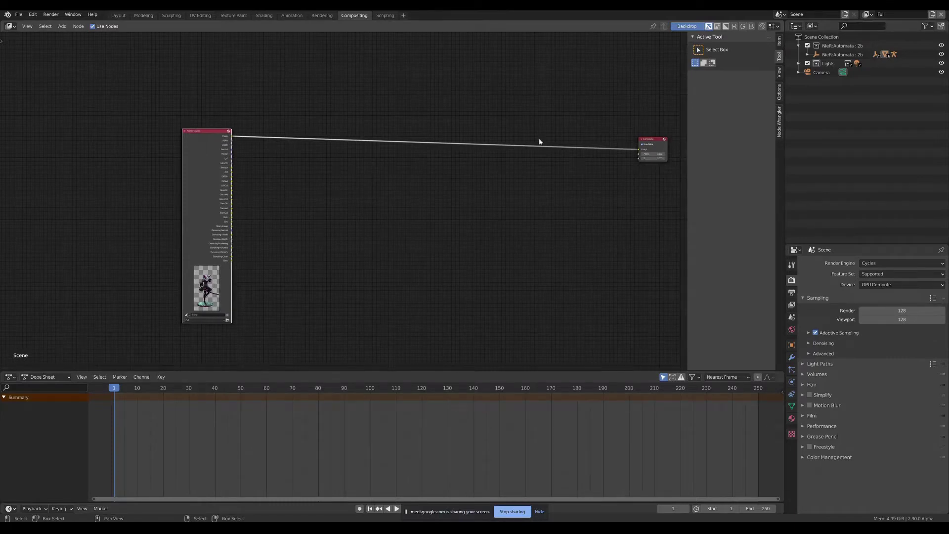
{"action": "scroll", "coordinate": [271, 192], "scroll_direction": "up", "scroll_amount": 1}
{"action": "key", "text": "Home"}
{"action": "key", "text": "shift+a"}
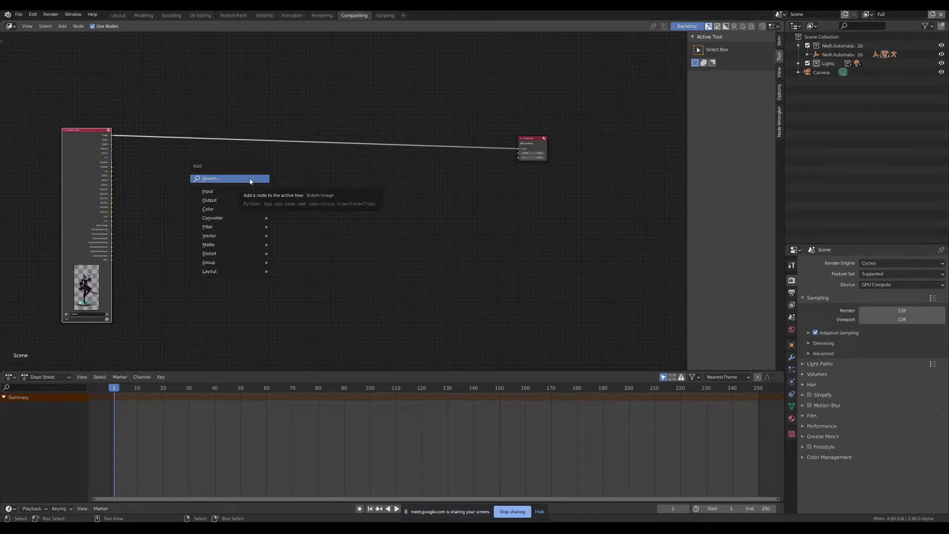
- Add a Viewer node fed by the Render Layers Image so the backdrop shows the render
{"action": "left_click", "coordinate": [251, 180]}
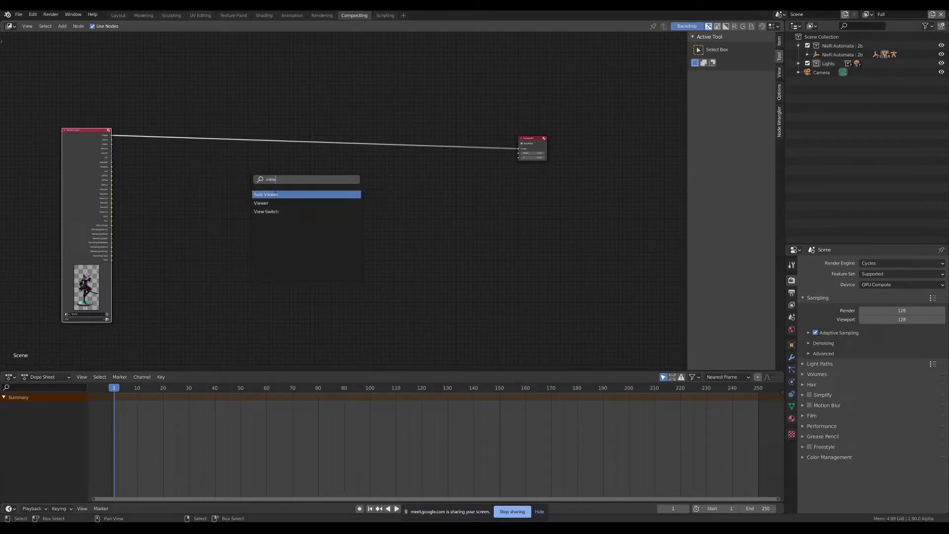
{"action": "left_click", "coordinate": [275, 204]}
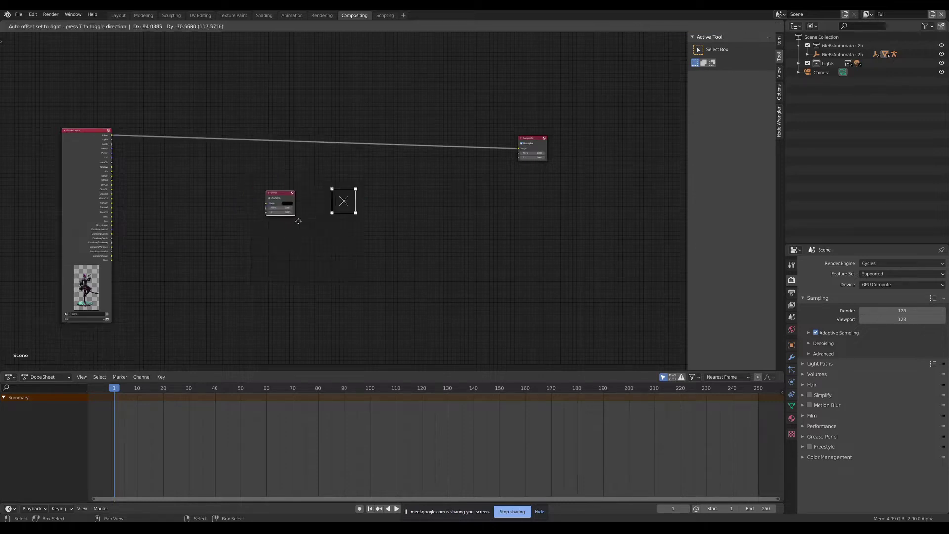
{"action": "left_click", "coordinate": [356, 218]}
{"action": "scroll", "coordinate": [227, 197], "scroll_direction": "up", "scroll_amount": 2}
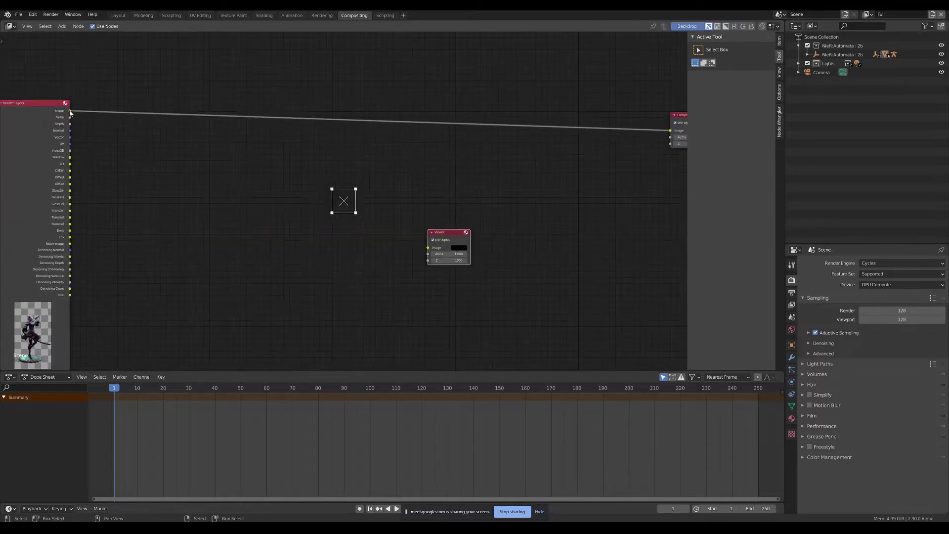
{"action": "mouse_move", "coordinate": [70, 111]}
{"action": "left_mouse_down"}
{"action": "mouse_move", "coordinate": [428, 247]}
{"action": "mouse_move", "coordinate": [604, 251]}
{"action": "left_mouse_up"}
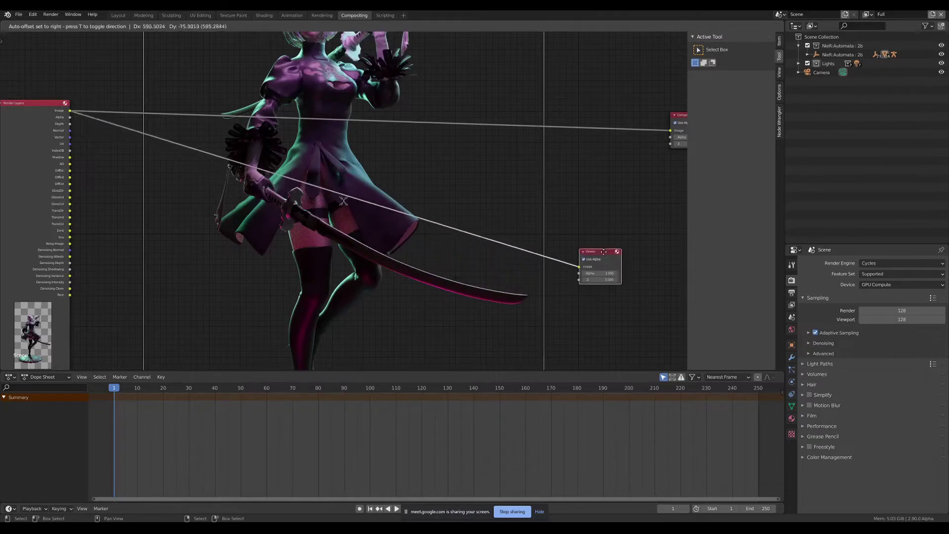
{"action": "scroll", "coordinate": [594, 238], "scroll_direction": "down", "scroll_amount": 1}
{"action": "left_click", "coordinate": [779, 46]}
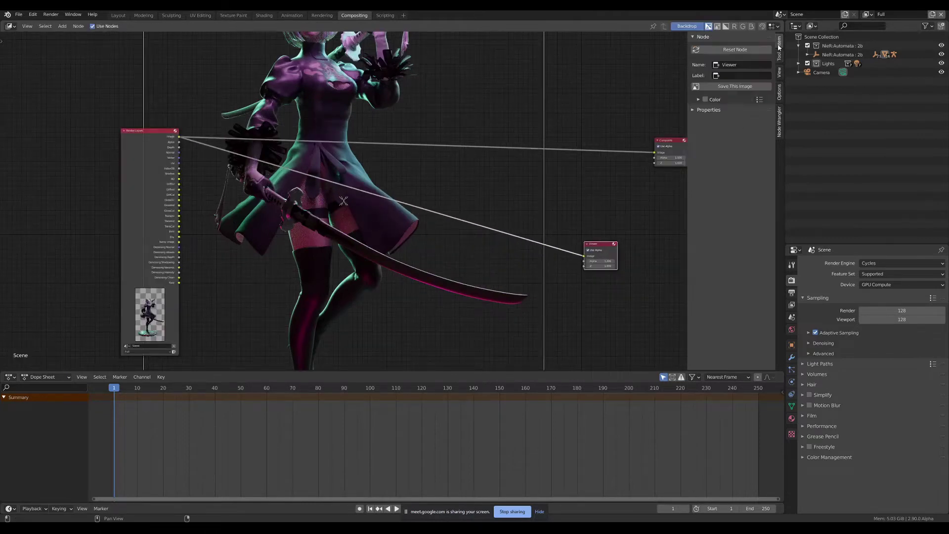
- Set the backdrop zoom to 0.5 in the sidebar, then shrink it slightly
{"action": "left_click", "coordinate": [698, 110]}
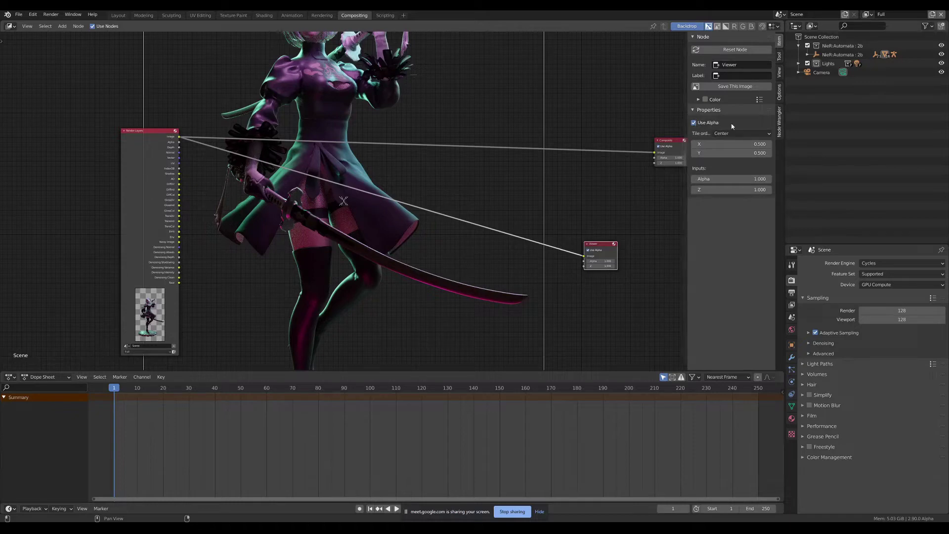
{"action": "left_click", "coordinate": [779, 72]}
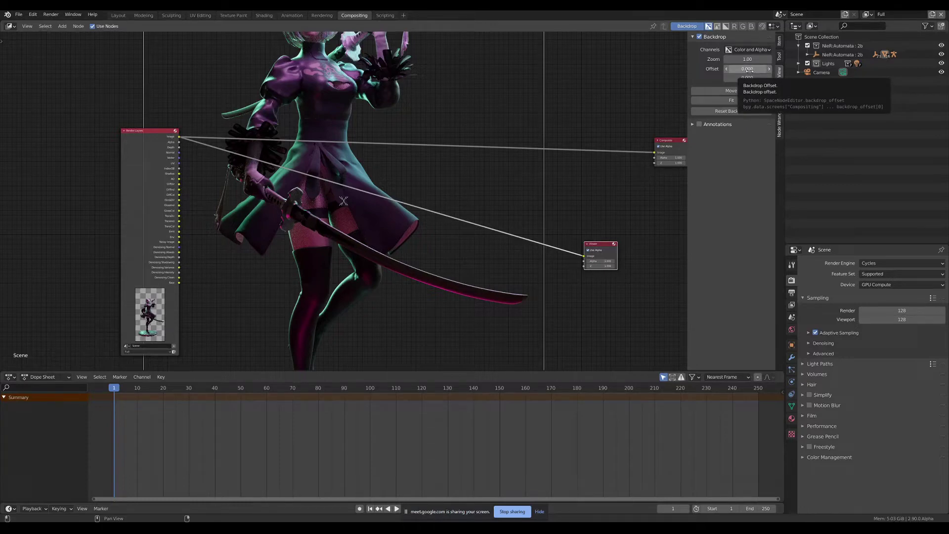
{"action": "left_click", "coordinate": [748, 61]}
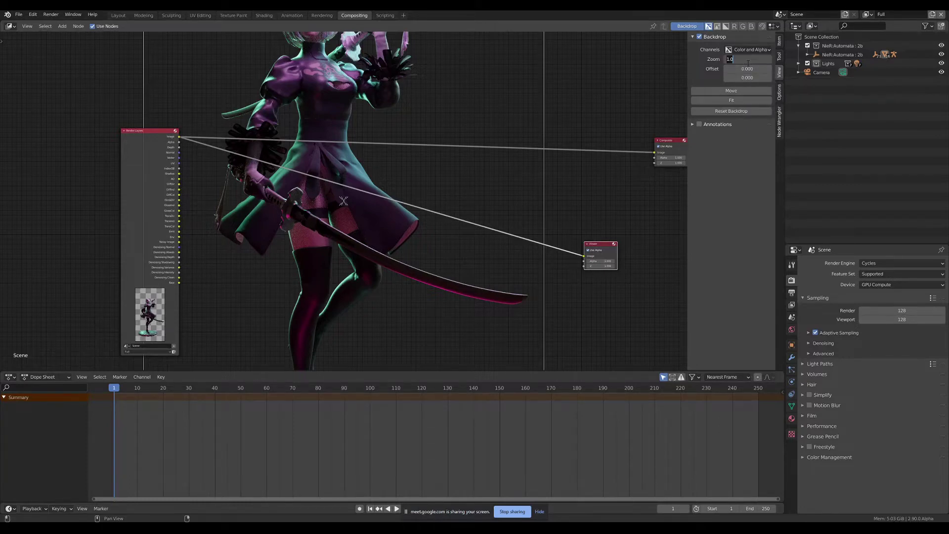
{"action": "type", "text": "0.5"}
{"action": "key", "text": "Return"}
{"action": "left_click_drag", "start_coordinate": [750, 60], "coordinate": [734, 61]}
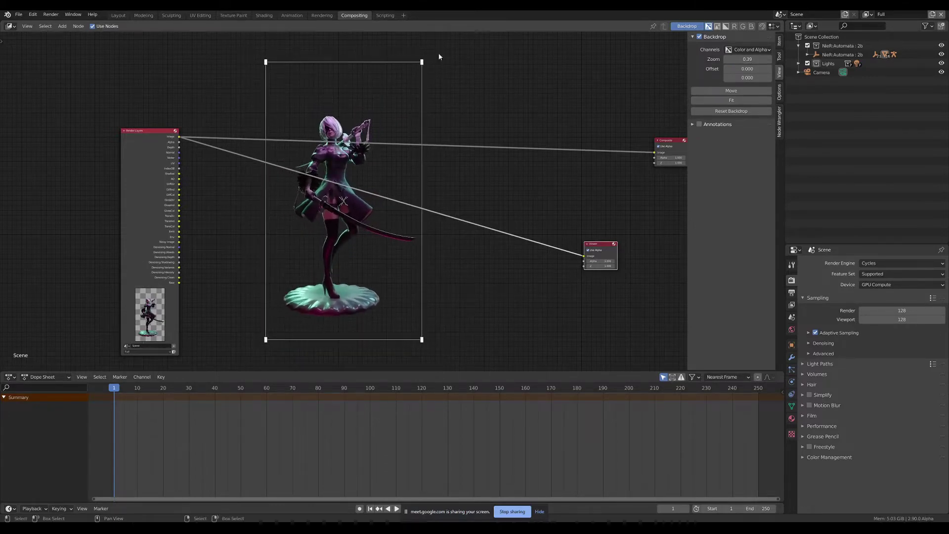
- Try enlarging and shrinking the backdrop with Alt+V and V
{"action": "middle_click_drag", "start_coordinate": [418, 67], "coordinate": [428, 70]}
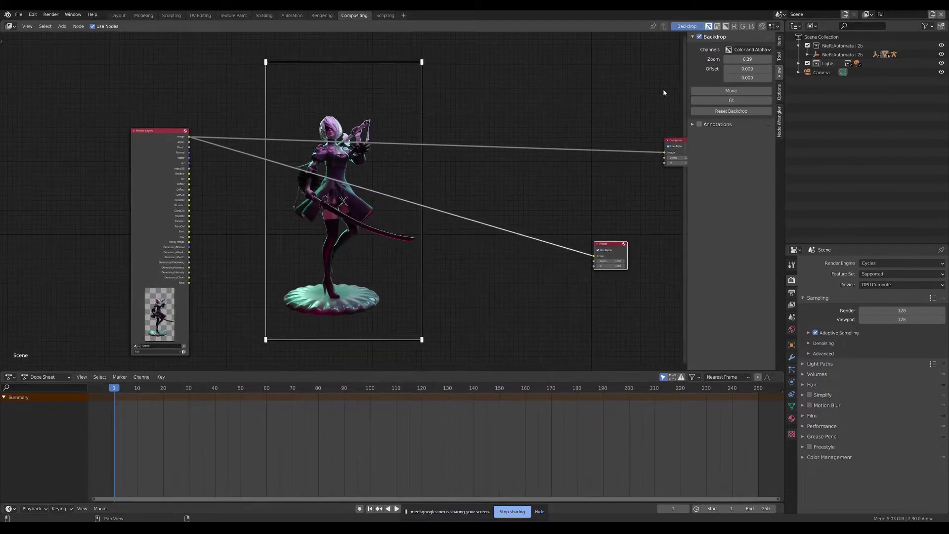
{"action": "key", "text": "alt"}
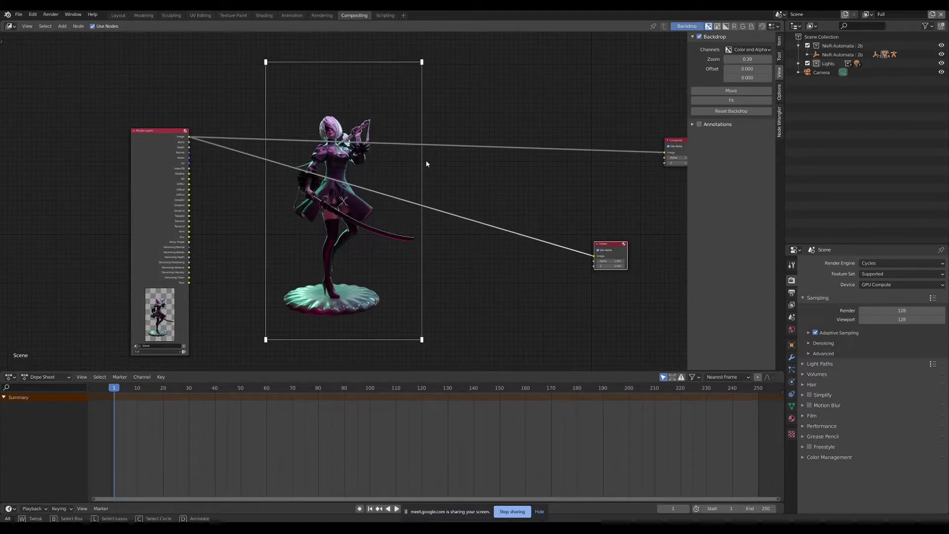
{"action": "scroll", "coordinate": [428, 168], "scroll_direction": "down", "scroll_amount": 3}
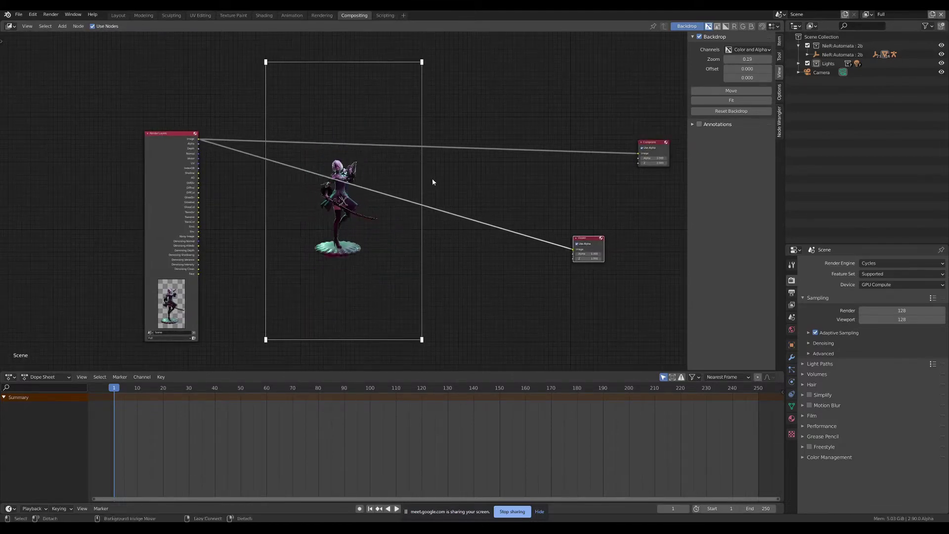
{"action": "key", "text": "alt+v"}
{"action": "key", "text": "alt+v"}
{"action": "key", "text": "alt+v"}
{"action": "key", "text": "alt+v"}
{"action": "key", "text": "alt+v"}
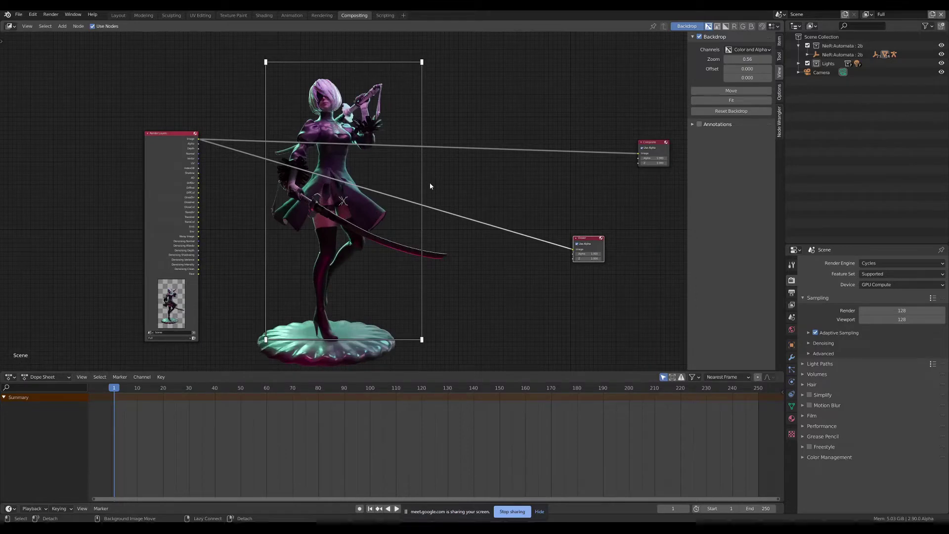
{"action": "key", "text": "alt+v"}
{"action": "key", "text": "v"}
{"action": "key", "text": "v"}
{"action": "key", "text": "v"}
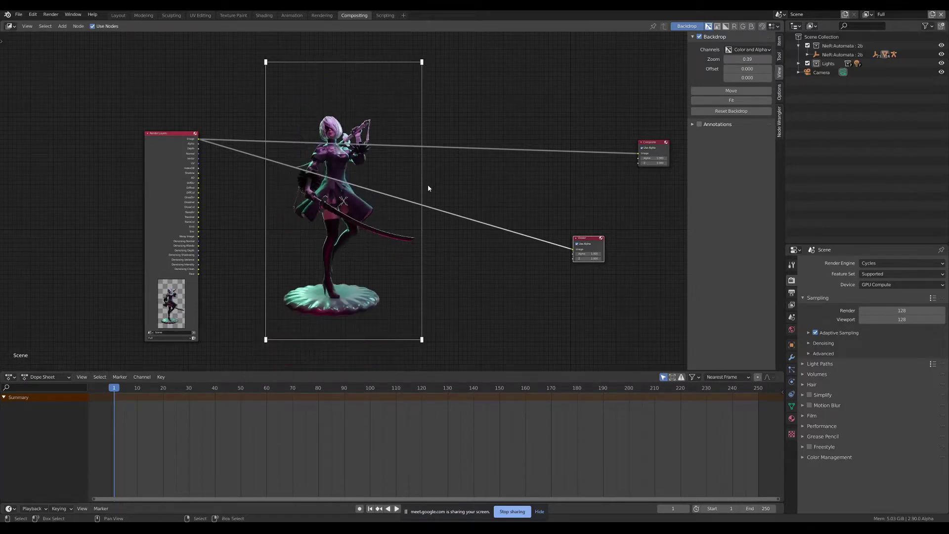
- Settle the backdrop zoom at 0.40 and maximize the node editor
{"action": "left_click_drag", "start_coordinate": [748, 59], "coordinate": [762, 59]}
{"action": "left_click", "coordinate": [747, 59]}
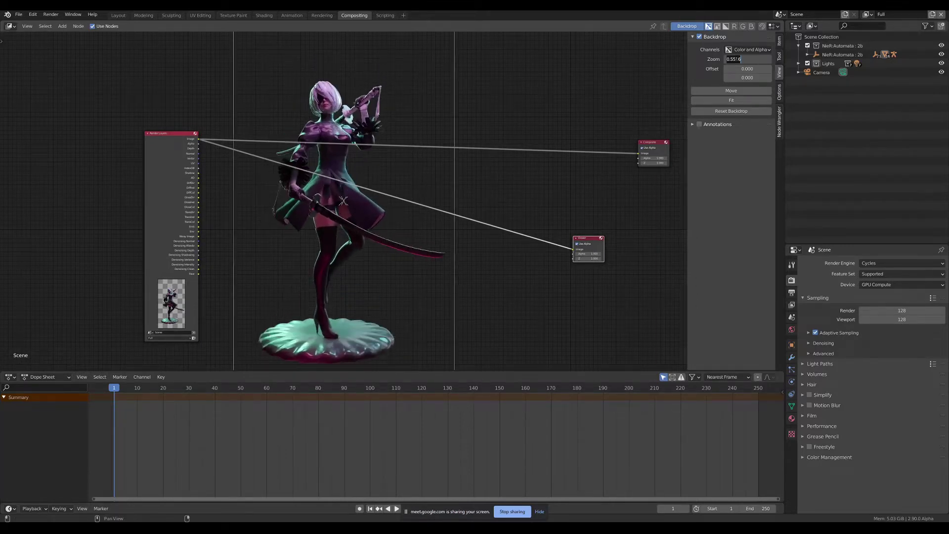
{"action": "key", "text": "Return"}
{"action": "key", "text": "alt+v"}
{"action": "key", "text": "v"}
{"action": "key", "text": "v"}
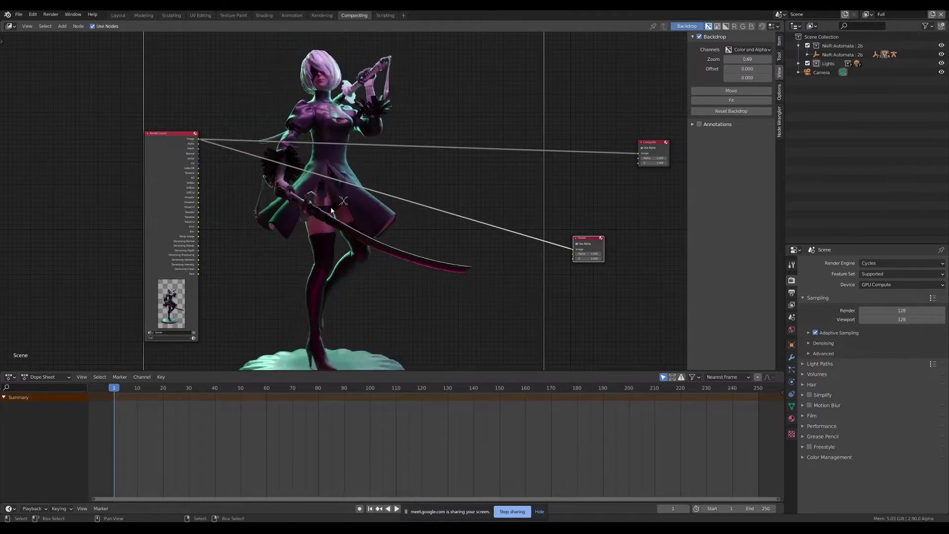
{"action": "key", "text": "v"}
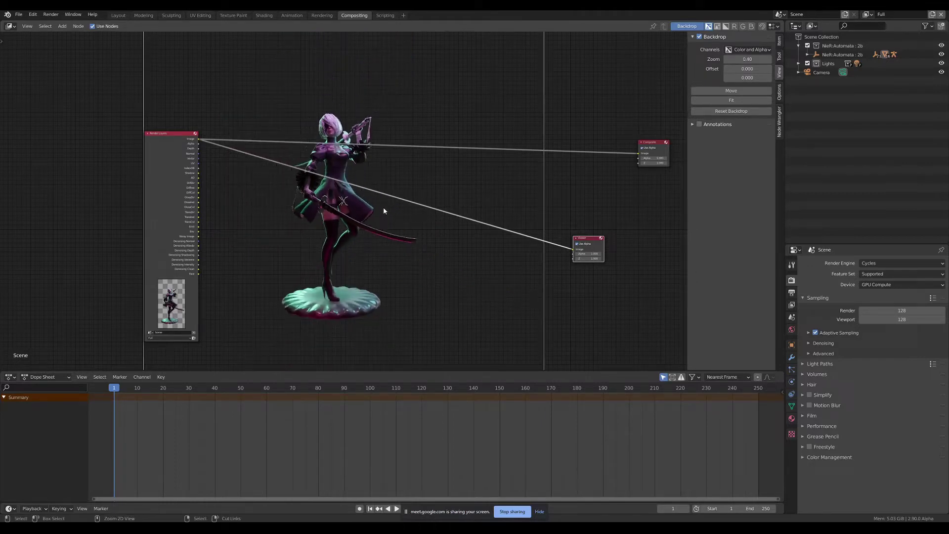
{"action": "key", "text": "ctrl+space"}
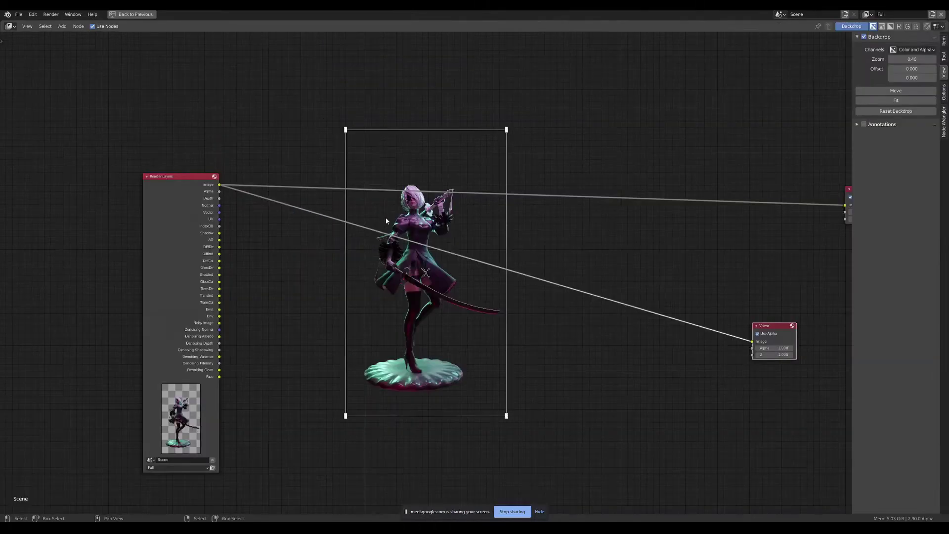
- Frame the nodes and enlarge the backdrop once with Alt+V
{"action": "key", "text": "Home"}
{"action": "scroll", "coordinate": [235, 237], "scroll_direction": "up", "scroll_amount": 2}
{"action": "scroll", "coordinate": [262, 205], "scroll_direction": "up", "scroll_amount": 1}
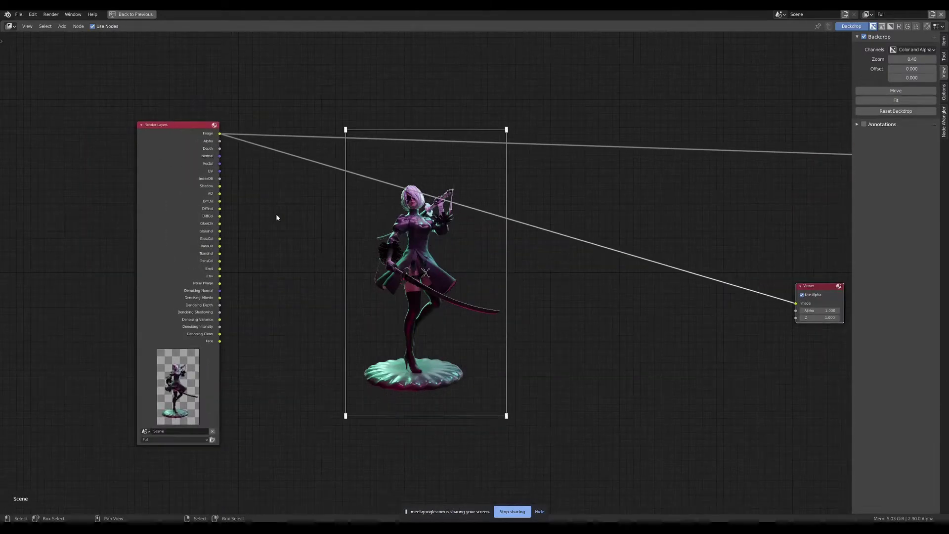
{"action": "key", "text": "alt+v"}
{"action": "key", "text": "alt+v"}
{"action": "key", "text": "alt+v"}
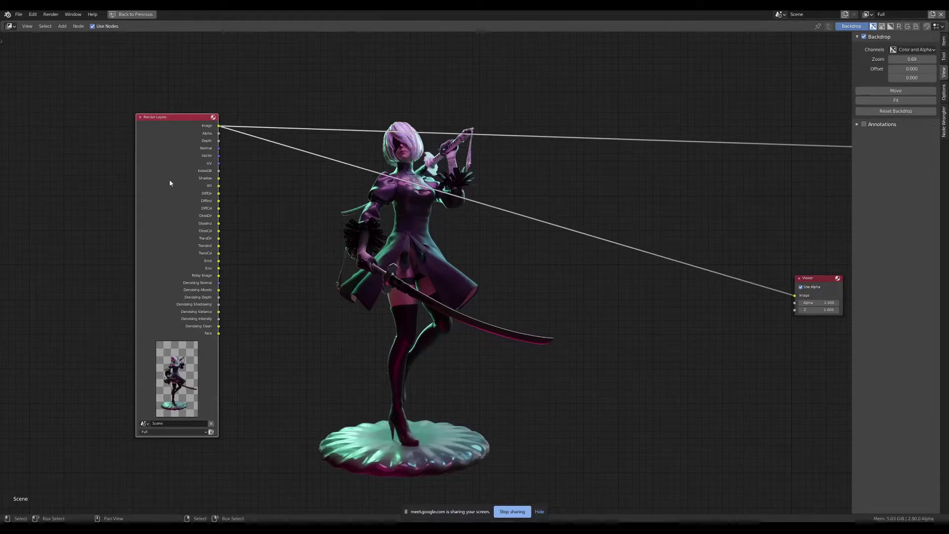
{"action": "middle_click_drag", "start_coordinate": [169, 179], "coordinate": [155, 165]}
{"action": "middle_click_drag", "start_coordinate": [386, 243], "coordinate": [384, 240]}
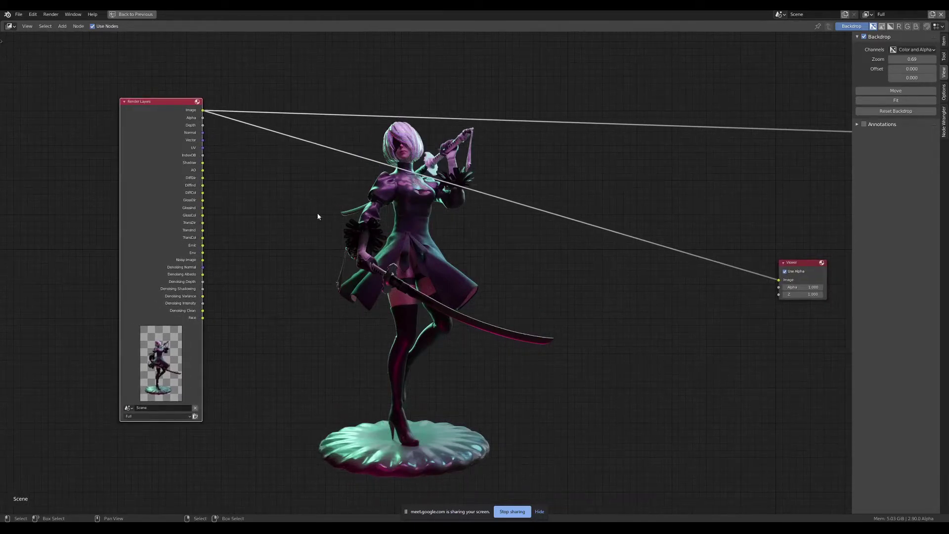
- Zoom the backdrop to 1.73 and offset it onto the character's head and torso
{"action": "key", "text": "alt+v"}
{"action": "key", "text": "alt+v"}
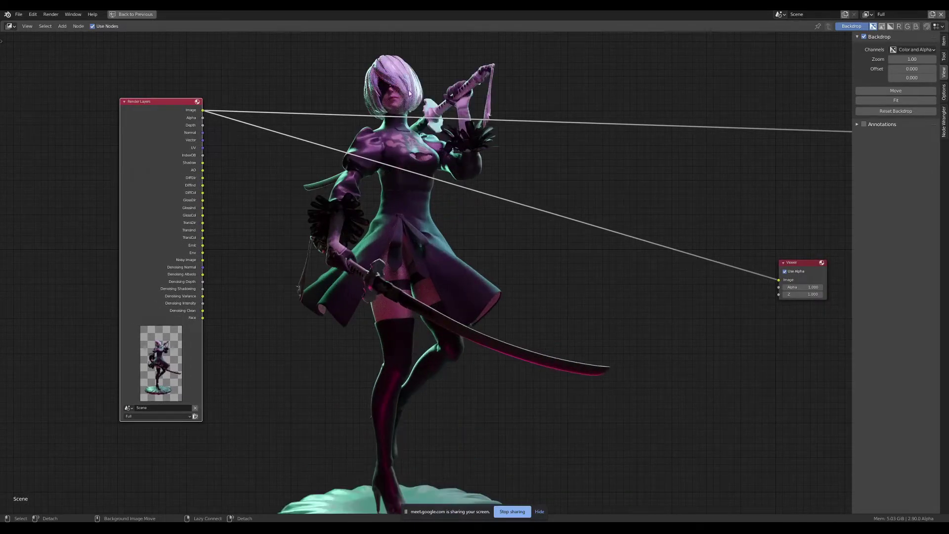
{"action": "key", "text": "alt+v"}
{"action": "mouse_move", "coordinate": [403, 63]}
{"action": "middle_mouse_down", "text": "alt"}
{"action": "mouse_move", "coordinate": [394, 237]}
{"action": "mouse_move", "coordinate": [413, 310]}
{"action": "middle_mouse_up", "text": "alt"}
{"action": "key", "text": "alt+v"}
{"action": "key", "text": "alt+v"}
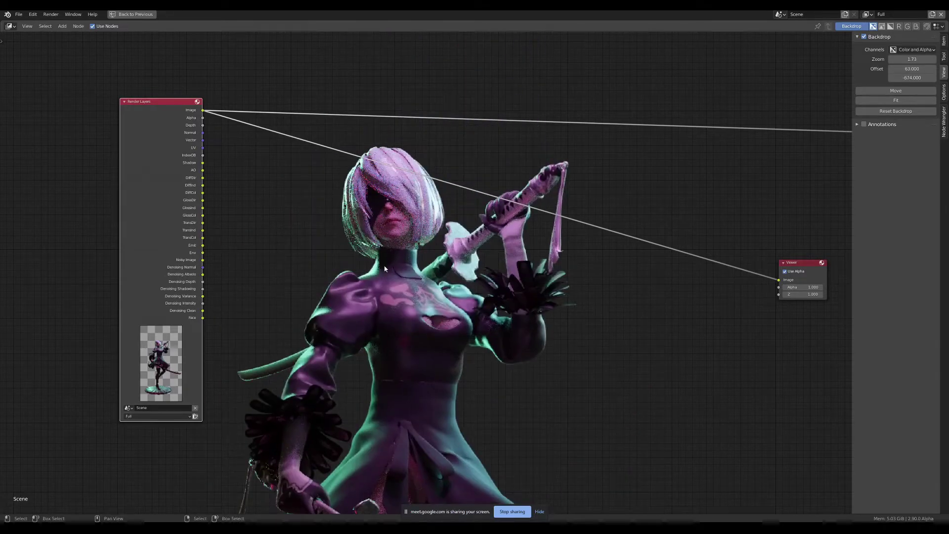
{"action": "key", "text": "shift+a"}
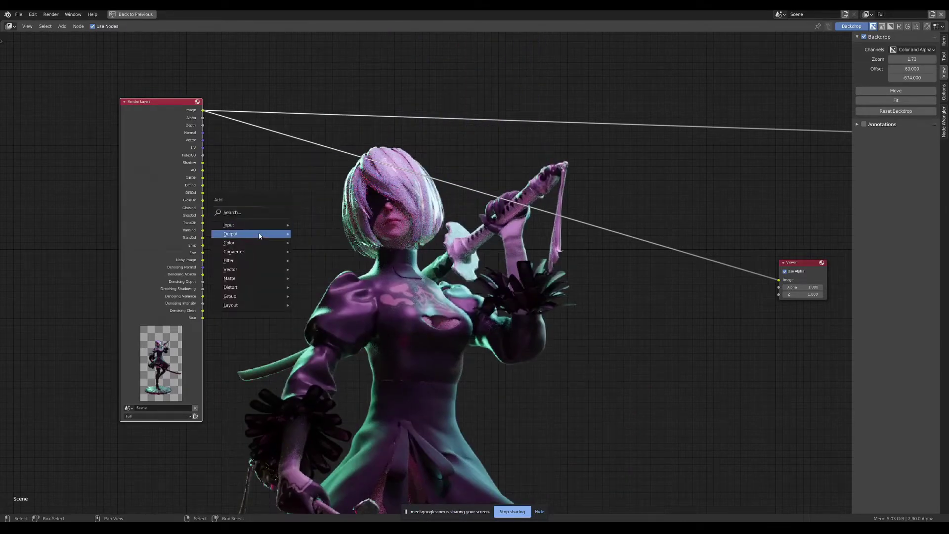
{"action": "mouse_move", "coordinate": [238, 260]}
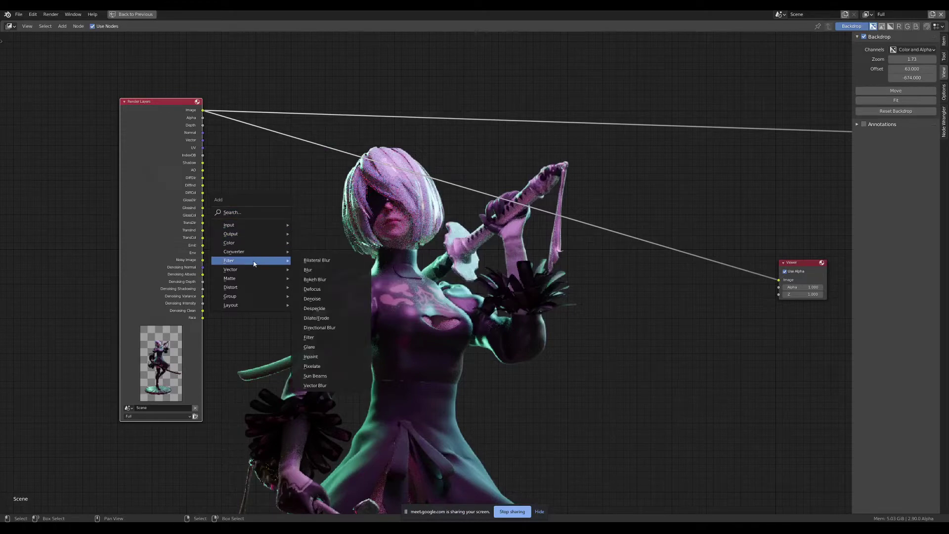
- Add a Denoise node and feed it the Render Layers Image
{"action": "left_click", "coordinate": [330, 297]}
{"action": "left_click", "coordinate": [317, 208]}
{"action": "scroll", "coordinate": [195, 130], "scroll_direction": "up", "scroll_amount": 2}
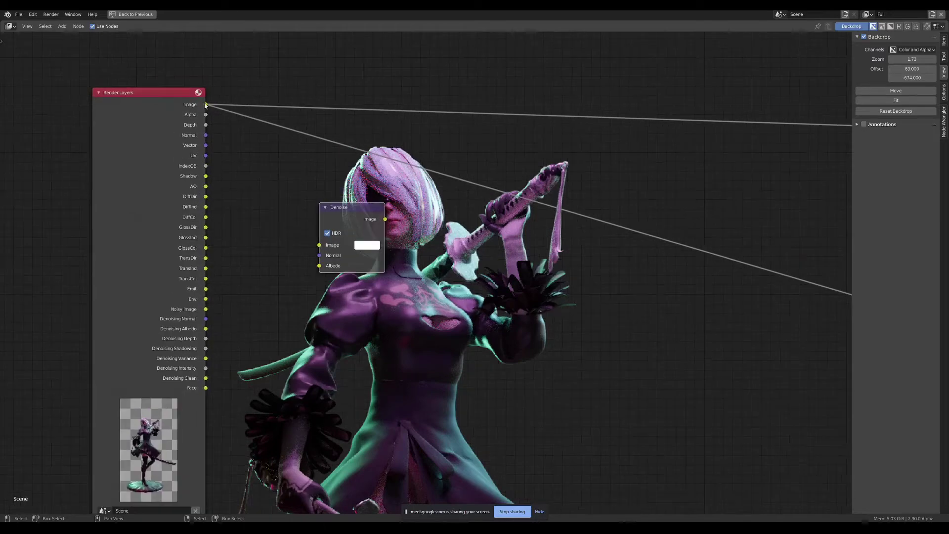
{"action": "left_click_drag", "start_coordinate": [206, 104], "coordinate": [319, 246]}
{"action": "left_click_drag", "start_coordinate": [341, 207], "coordinate": [322, 156]}
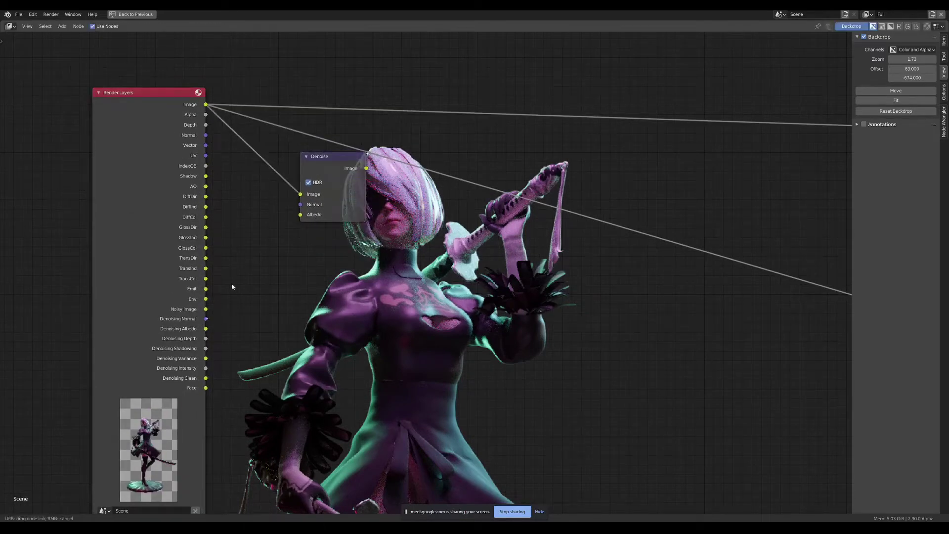
- Connect Denoising Normal and Denoising Albedo to Denoise and insert it into the Image link
{"action": "left_click_drag", "start_coordinate": [206, 318], "coordinate": [300, 204]}
{"action": "left_click_drag", "start_coordinate": [207, 329], "coordinate": [314, 208]}
{"action": "left_click", "coordinate": [338, 168]}
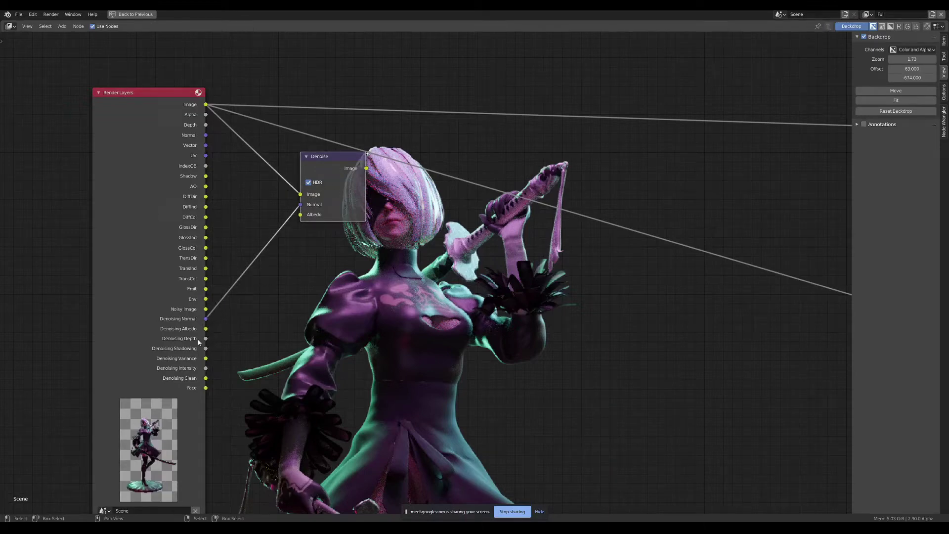
{"action": "left_click_drag", "start_coordinate": [207, 330], "coordinate": [300, 214]}
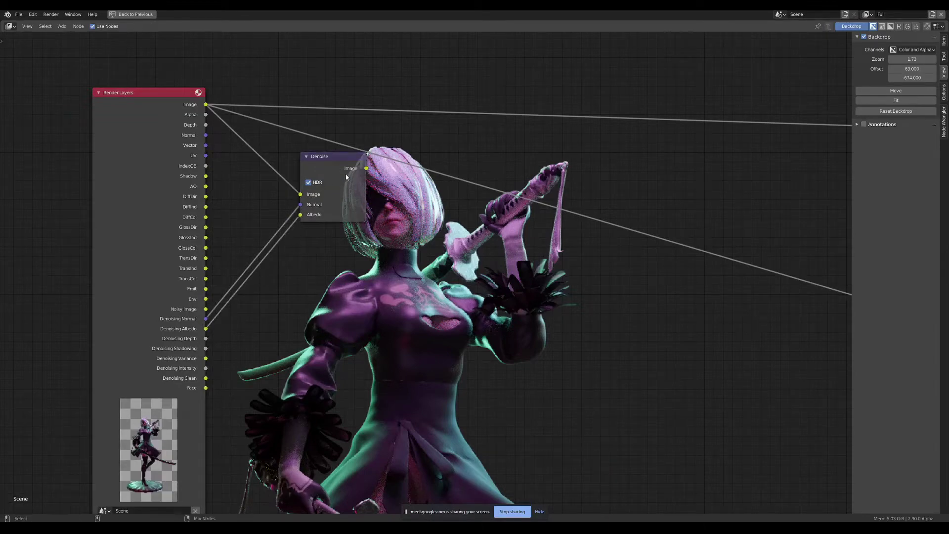
{"action": "left_click_drag", "start_coordinate": [343, 167], "coordinate": [343, 167]}
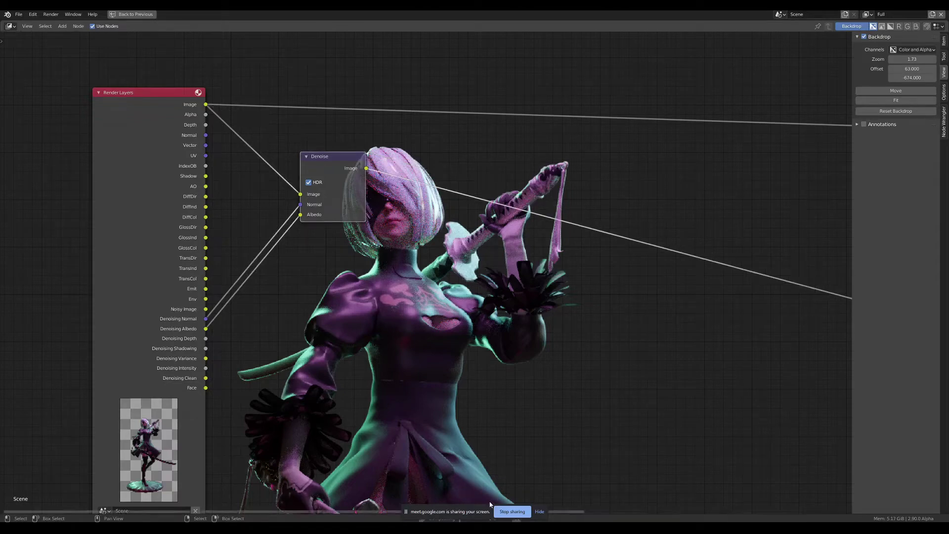
- Shrink the backdrop to show the whole denoised figure and centre the nodes
{"action": "left_click", "coordinate": [539, 516]}
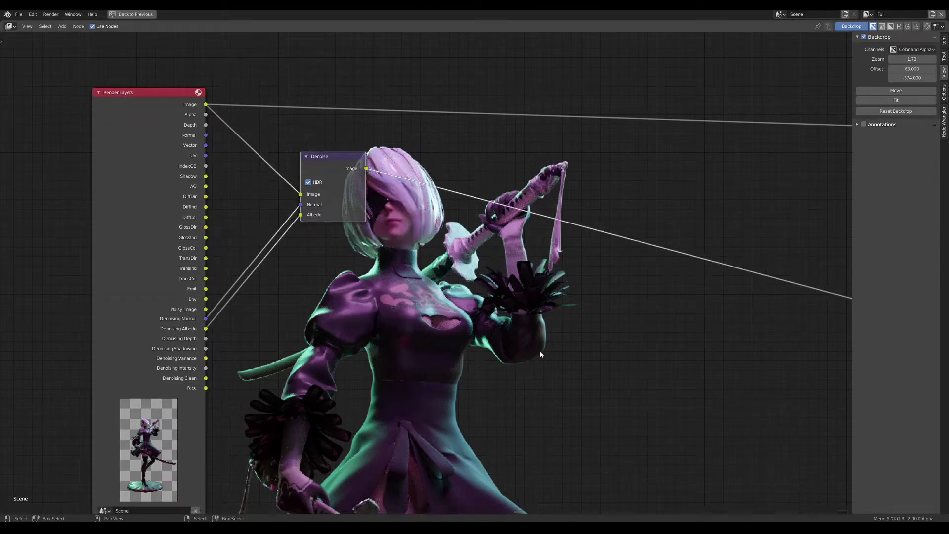
{"action": "middle_click_drag", "start_coordinate": [564, 332], "coordinate": [454, 269]}
{"action": "key", "text": "v"}
{"action": "key", "text": "v"}
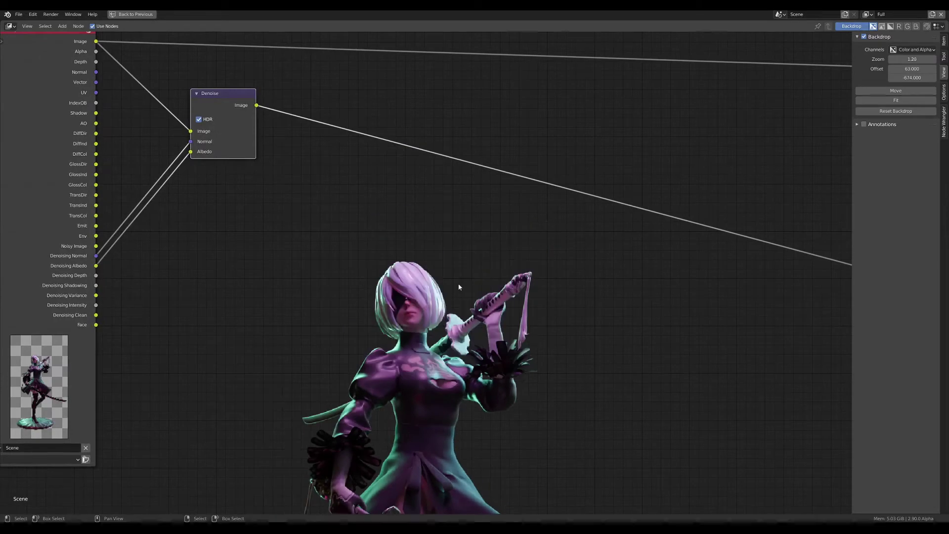
{"action": "mouse_move", "coordinate": [410, 199]}
{"action": "middle_mouse_down", "text": "alt"}
{"action": "mouse_move", "coordinate": [389, 220]}
{"action": "mouse_move", "coordinate": [373, 84]}
{"action": "middle_mouse_up", "text": "alt"}
{"action": "key", "text": "v"}
{"action": "key", "text": "v"}
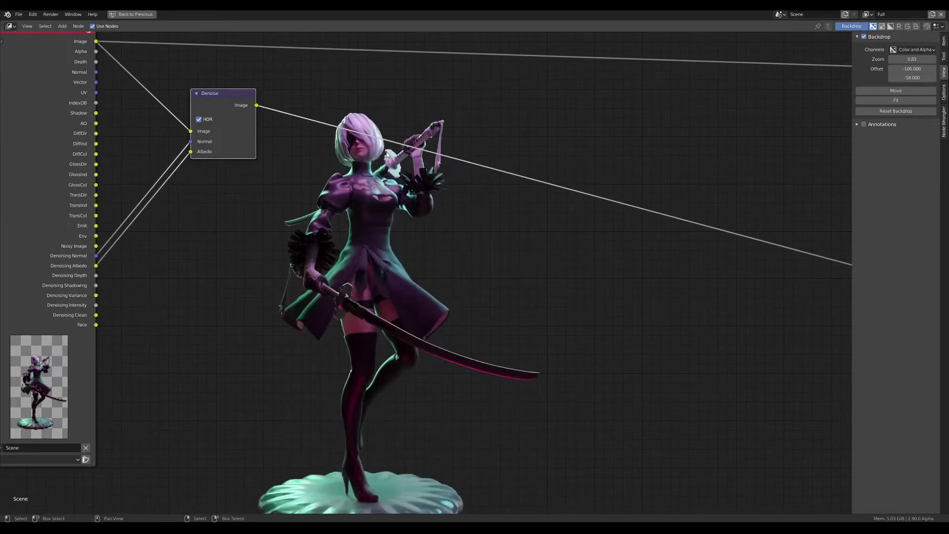
{"action": "key", "text": "Home"}
{"action": "scroll", "coordinate": [405, 263], "scroll_direction": "up", "scroll_amount": 1}
{"action": "left_click_drag", "start_coordinate": [351, 186], "coordinate": [479, 206]}
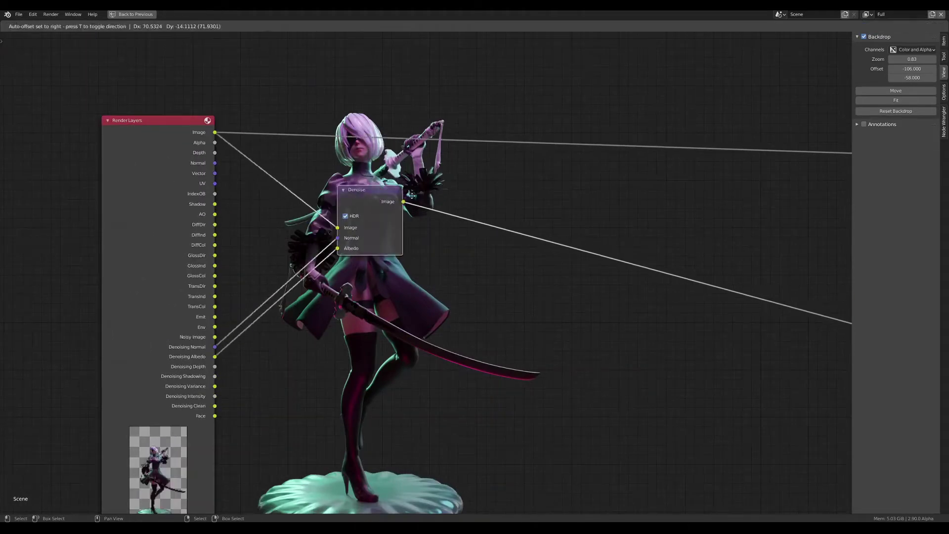
{"action": "middle_click_drag", "start_coordinate": [293, 210], "coordinate": [330, 217]}
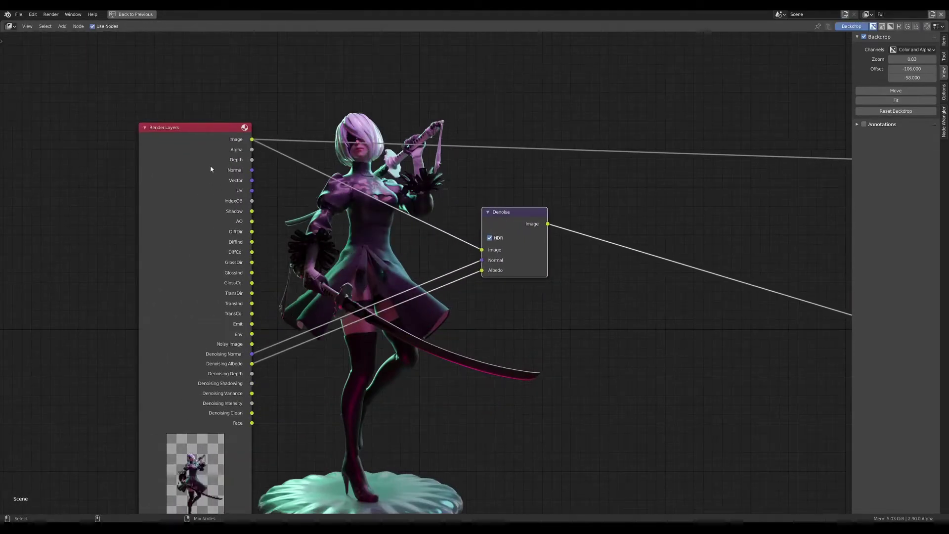
- Preview the Alpha, Depth, Normal, UV, IndexOB and AO passes, ending on IndexOB
{"action": "left_click", "coordinate": [214, 160], "text": "ctrl+shift"}
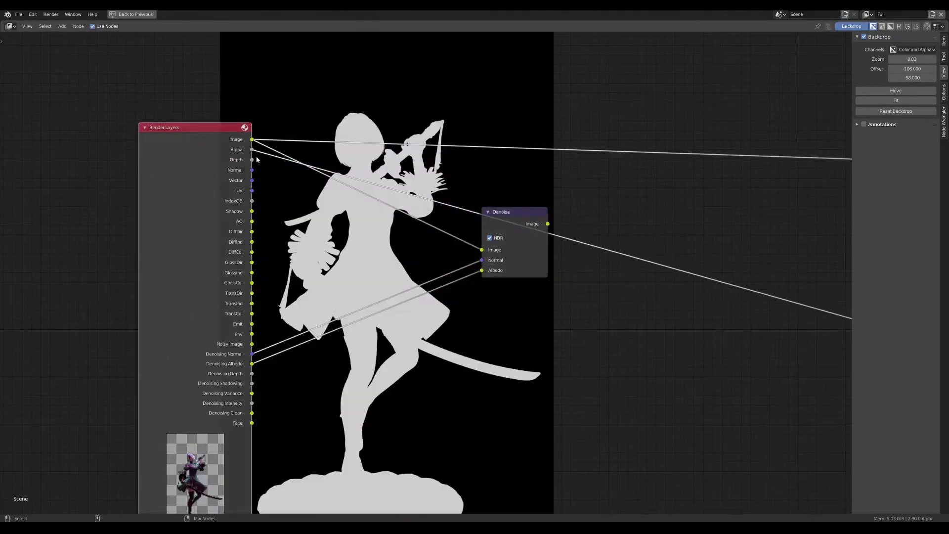
{"action": "left_click", "coordinate": [253, 170], "text": "ctrl+shift"}
{"action": "left_click", "coordinate": [252, 170], "text": "ctrl+shift"}
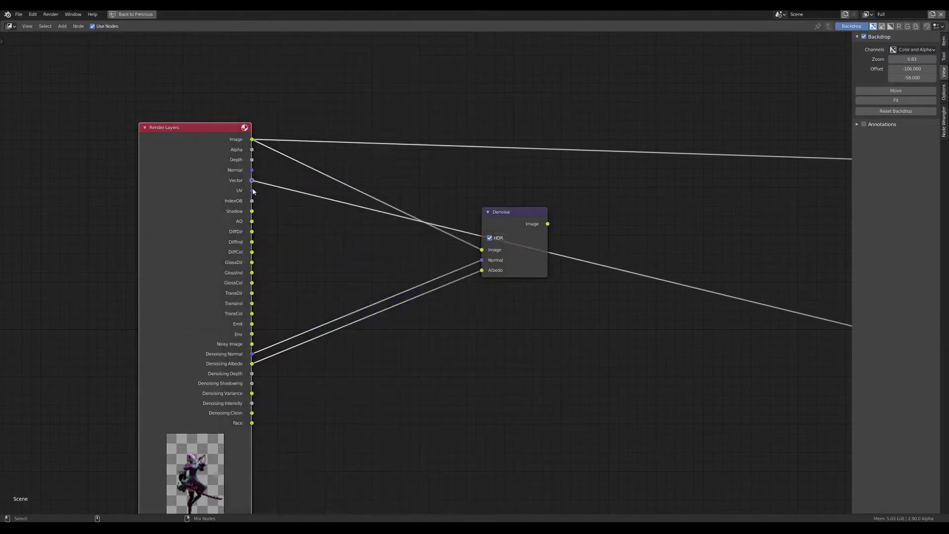
{"action": "left_click", "coordinate": [252, 191], "text": "ctrl+shift"}
{"action": "left_click", "coordinate": [252, 200], "text": "ctrl+shift"}
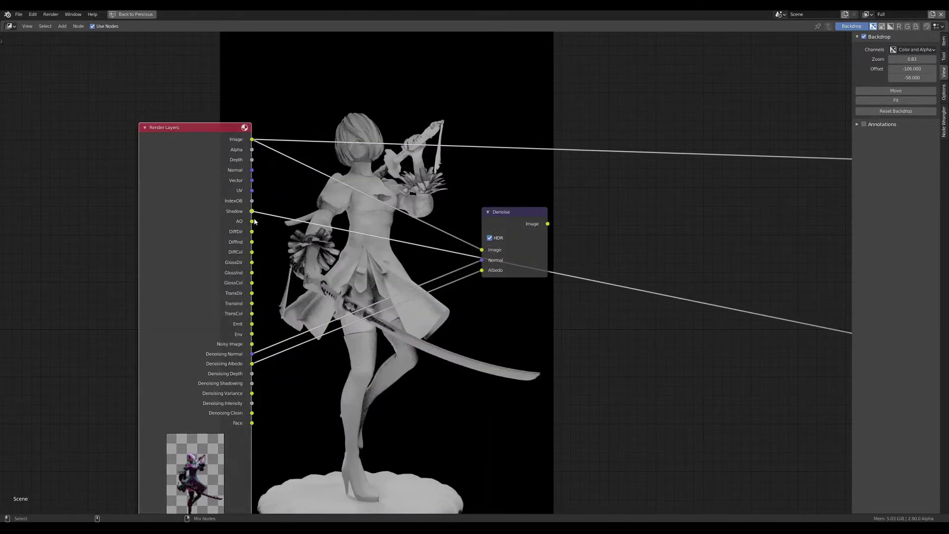
{"action": "left_click", "coordinate": [254, 203], "text": "ctrl+shift"}
{"action": "left_click", "coordinate": [252, 222], "text": "ctrl+shift"}
{"action": "left_click", "coordinate": [252, 200], "text": "ctrl+shift"}
- Zoom the node view and dismiss a stray context menu
{"action": "scroll", "coordinate": [368, 196], "scroll_direction": "up", "scroll_amount": 2}
{"action": "scroll", "coordinate": [342, 213], "scroll_direction": "up", "scroll_amount": 1}
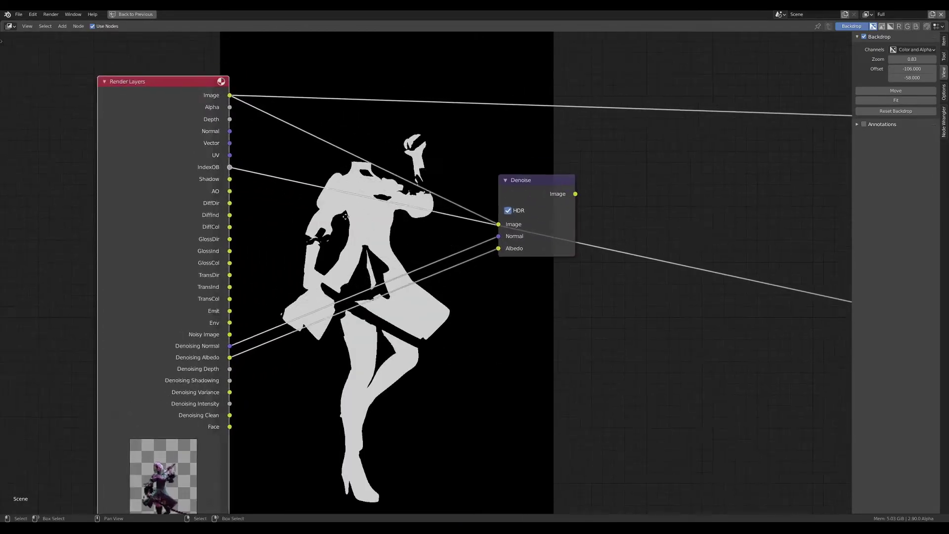
{"action": "right_click", "coordinate": [280, 192]}
{"action": "key", "text": "Escape"}
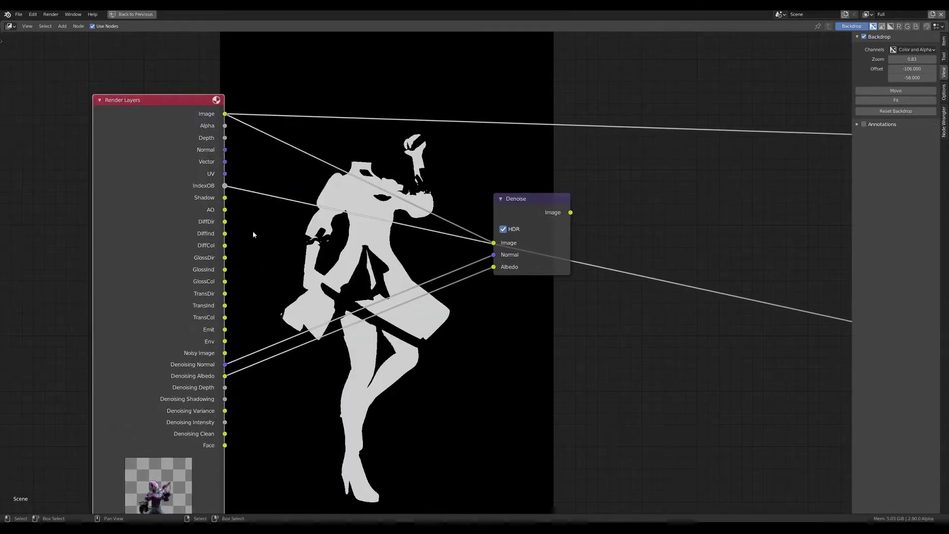
{"action": "key", "text": "shift+a"}
{"action": "left_click", "coordinate": [287, 196]}
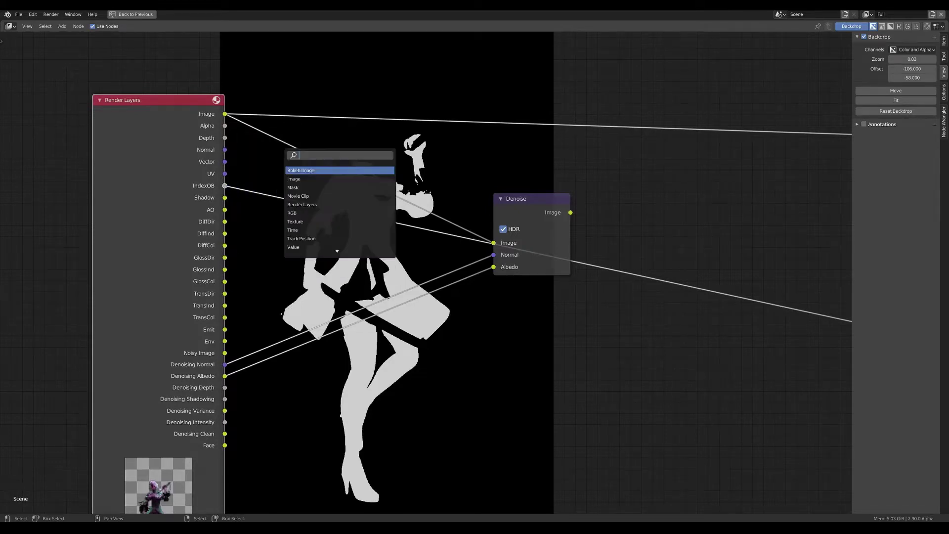
{"action": "type", "text": "id mask"}
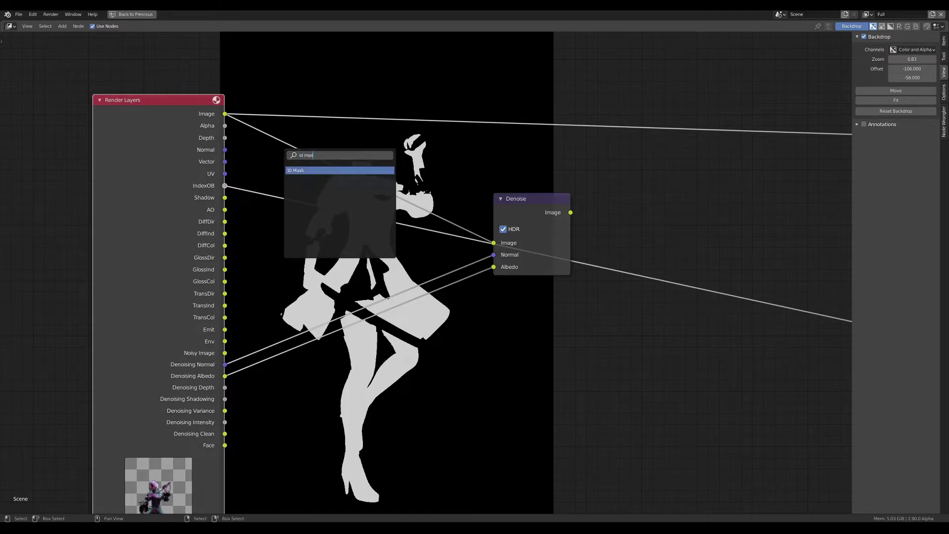
{"action": "key", "text": "Return"}
{"action": "left_click", "coordinate": [280, 197]}
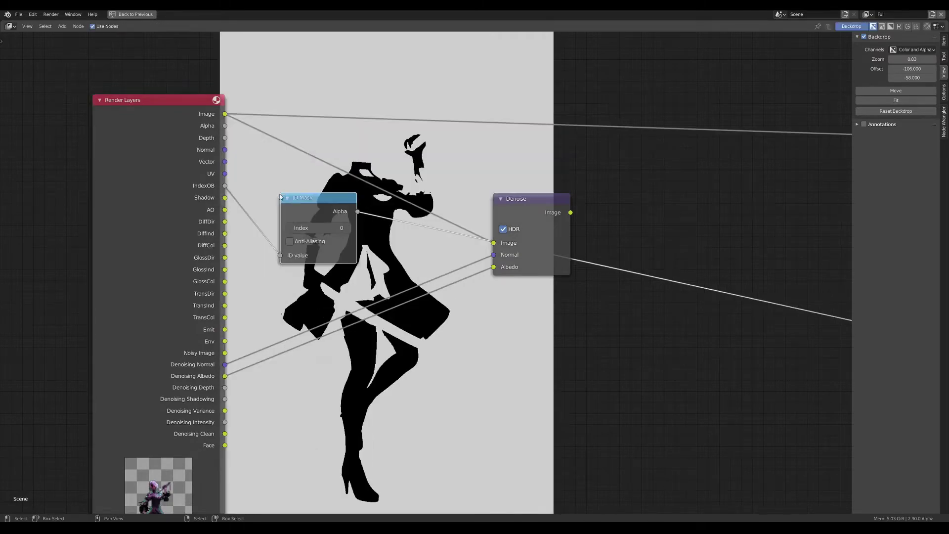
{"action": "left_click_drag", "start_coordinate": [188, 177], "coordinate": [86, 177]}
{"action": "scroll", "coordinate": [233, 206], "scroll_direction": "down", "scroll_amount": 2}
{"action": "scroll", "coordinate": [373, 228], "scroll_direction": "up", "scroll_amount": 1}
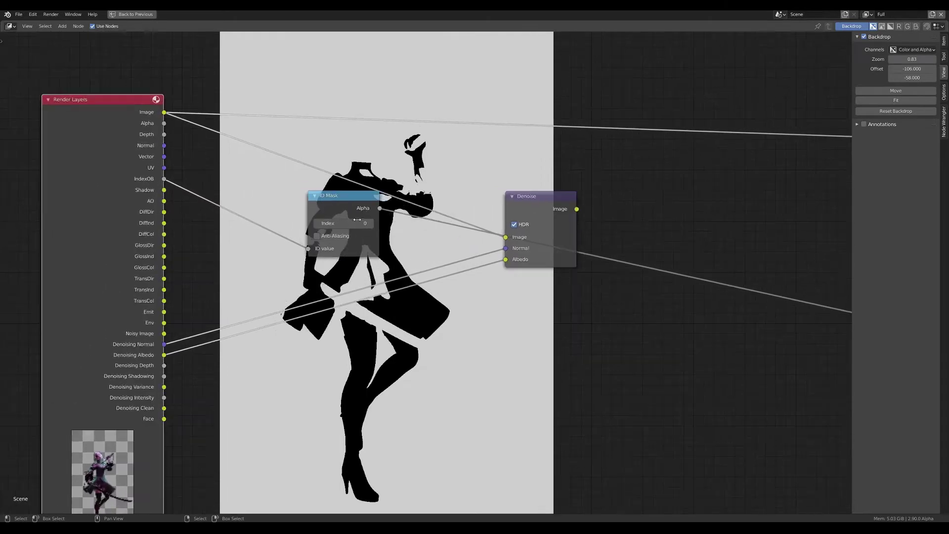
{"action": "left_click", "coordinate": [372, 225]}
{"action": "left_click", "coordinate": [371, 226]}
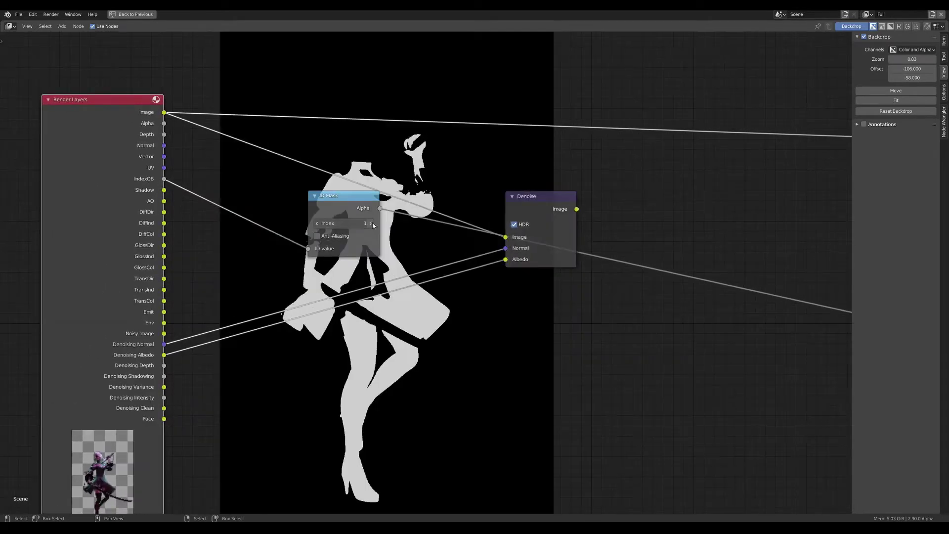
{"action": "left_click", "coordinate": [318, 224]}
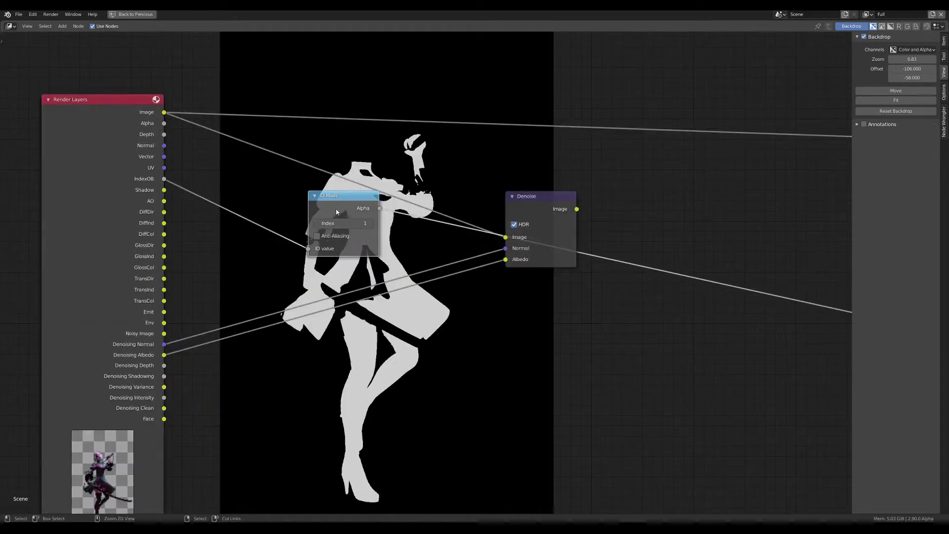
{"action": "key", "text": "ctrl+x"}
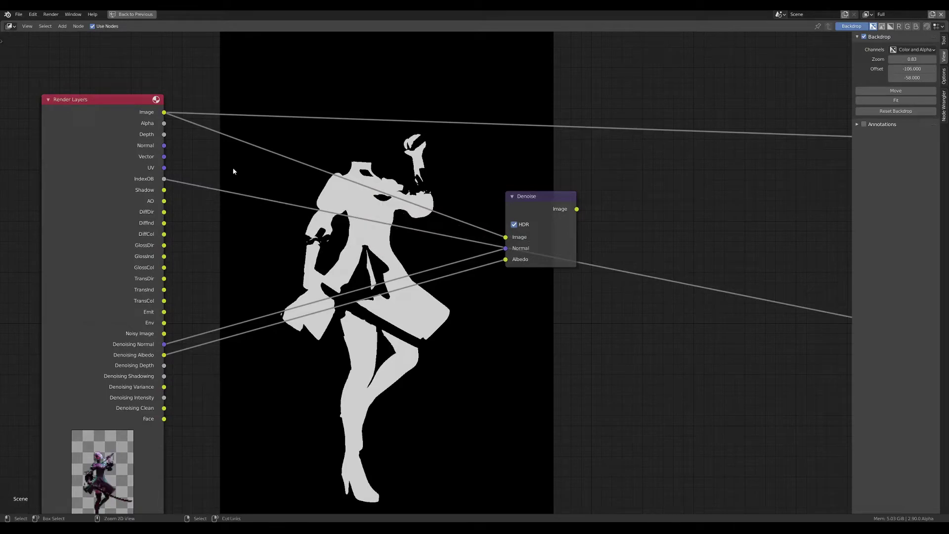
{"action": "right_click_drag", "start_coordinate": [226, 181], "coordinate": [195, 223], "text": "ctrl"}
- Preview the AO, DiffDir, DiffInd and DiffCol passes, ending on DiffCol
{"action": "middle_click_drag", "start_coordinate": [225, 221], "coordinate": [304, 217]}
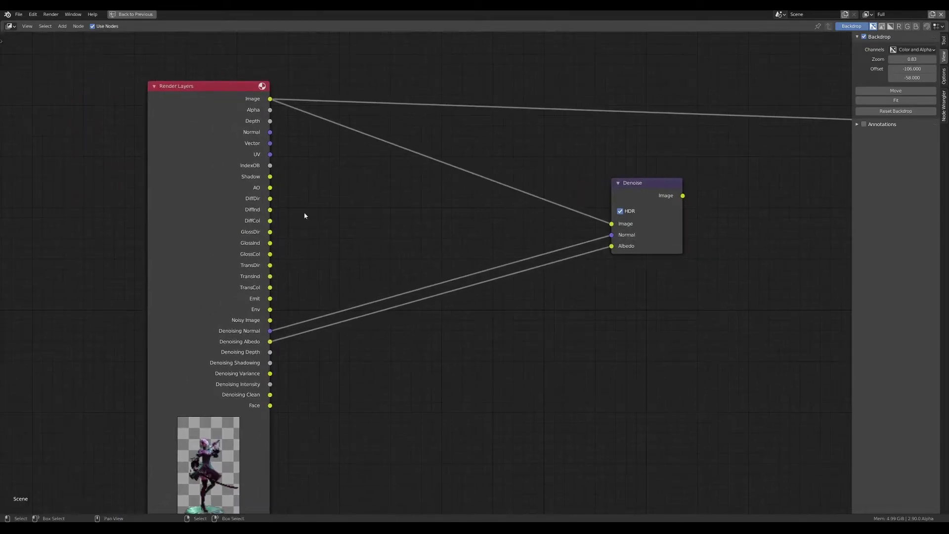
{"action": "left_click", "coordinate": [270, 188], "text": "ctrl+shift"}
{"action": "left_click", "coordinate": [251, 244], "text": "ctrl+shift"}
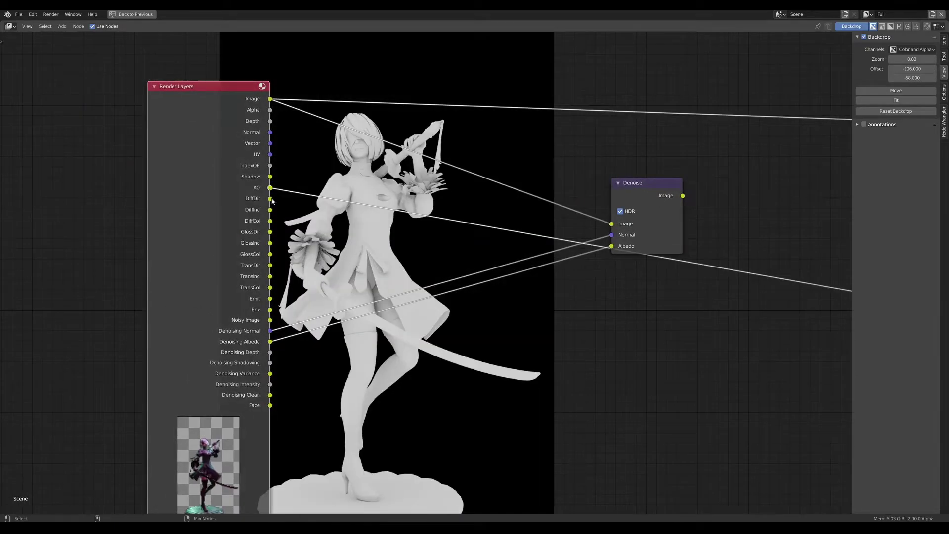
{"action": "left_click", "coordinate": [270, 209], "text": "ctrl+shift"}
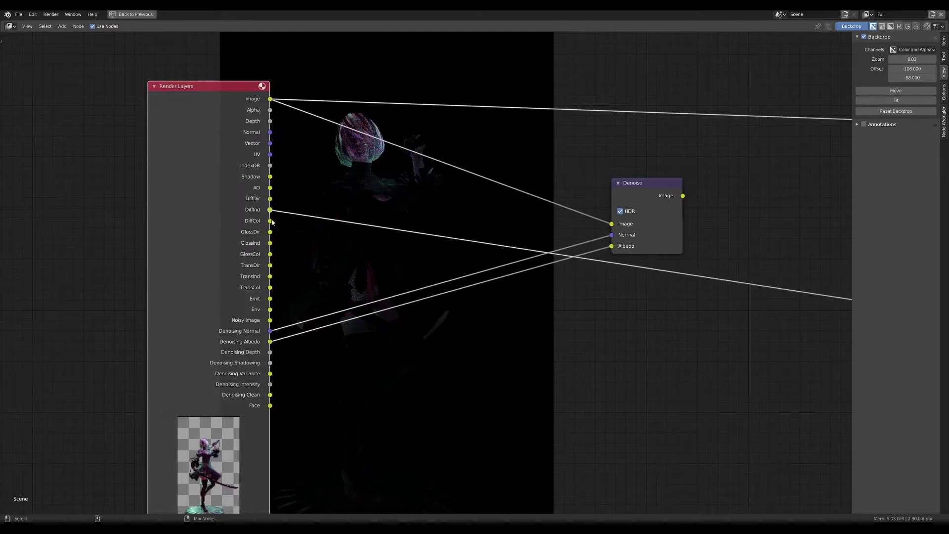
{"action": "left_click", "coordinate": [270, 221], "text": "ctrl+shift"}
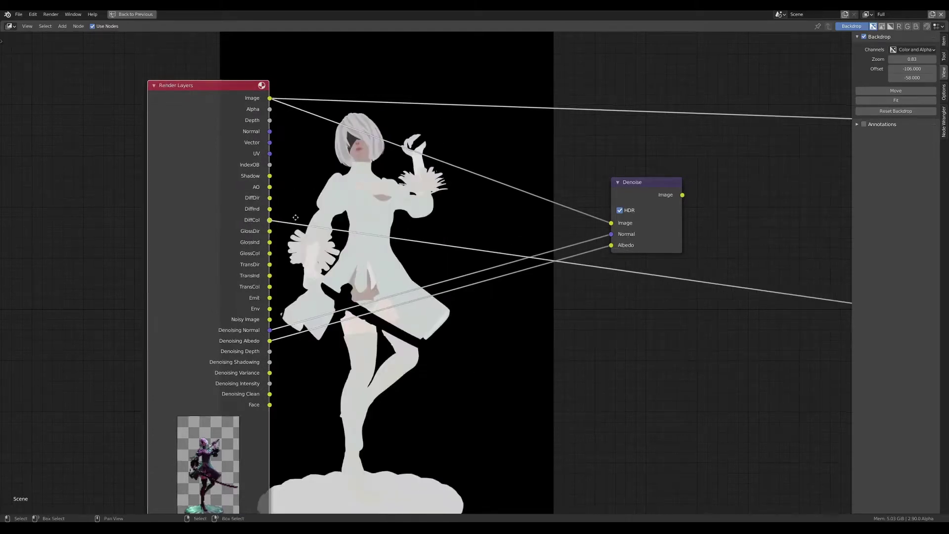
{"action": "middle_click_drag", "start_coordinate": [271, 234], "coordinate": [257, 179]}
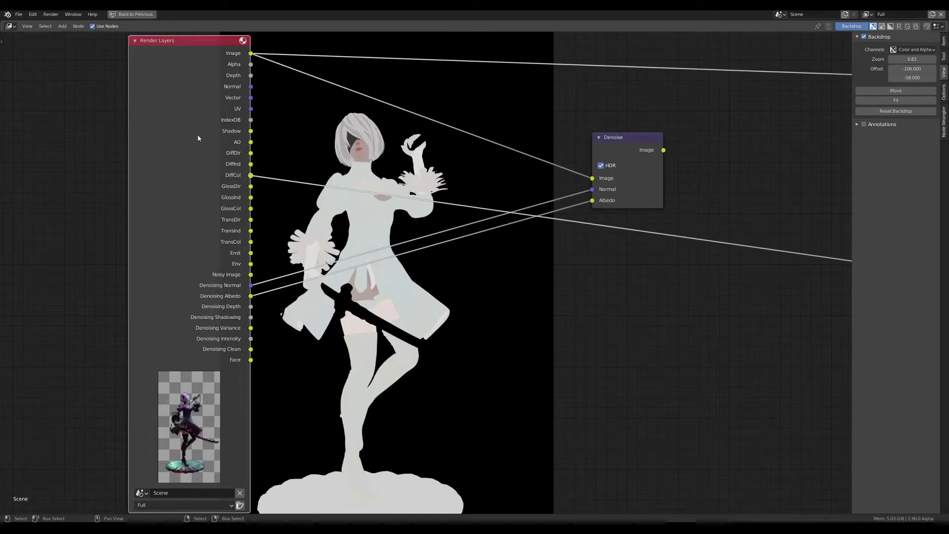
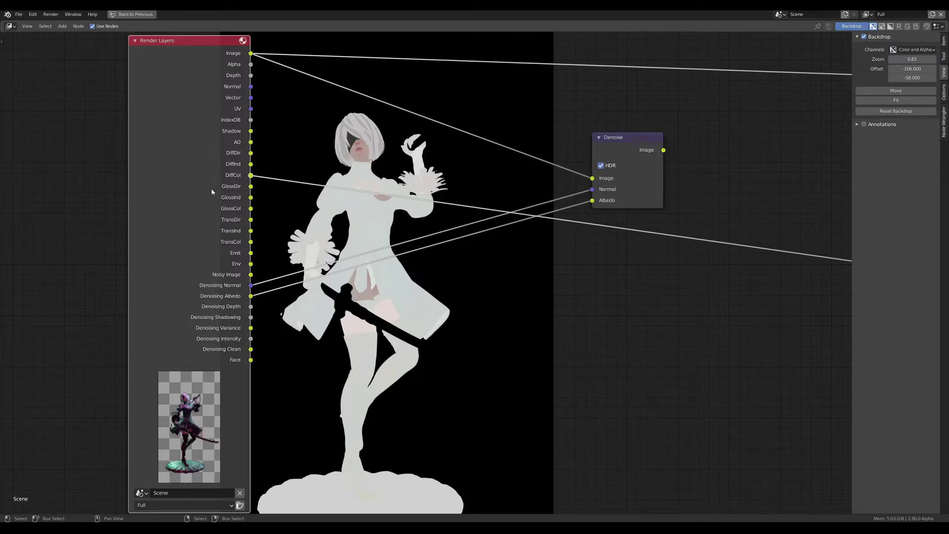
- Preview the GlossCol, Env and Noisy Image passes in the Viewer, ending on Env
{"action": "left_click", "coordinate": [252, 202], "text": "ctrl+shift"}
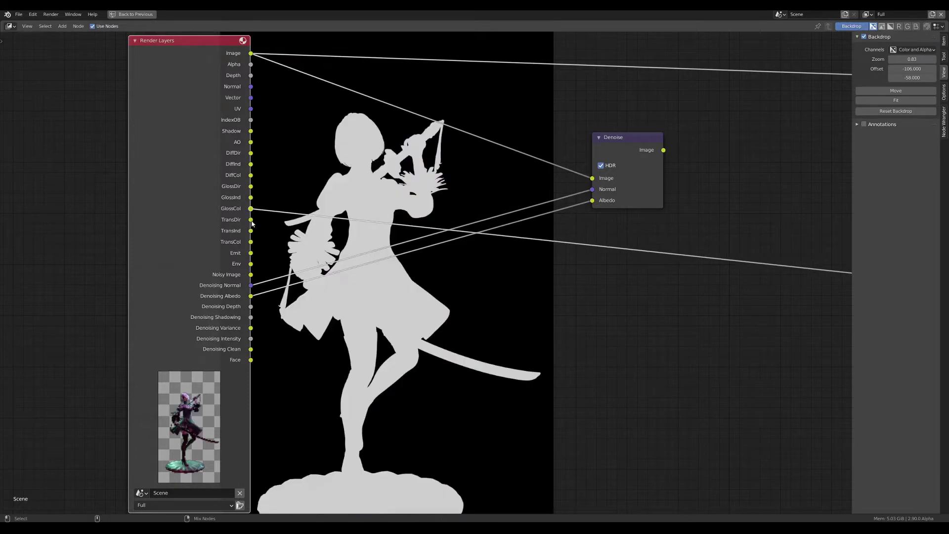
{"action": "left_click", "coordinate": [252, 227], "text": "ctrl+shift"}
{"action": "left_click", "coordinate": [252, 235], "text": "ctrl+shift"}
{"action": "left_click", "coordinate": [252, 255], "text": "ctrl+shift"}
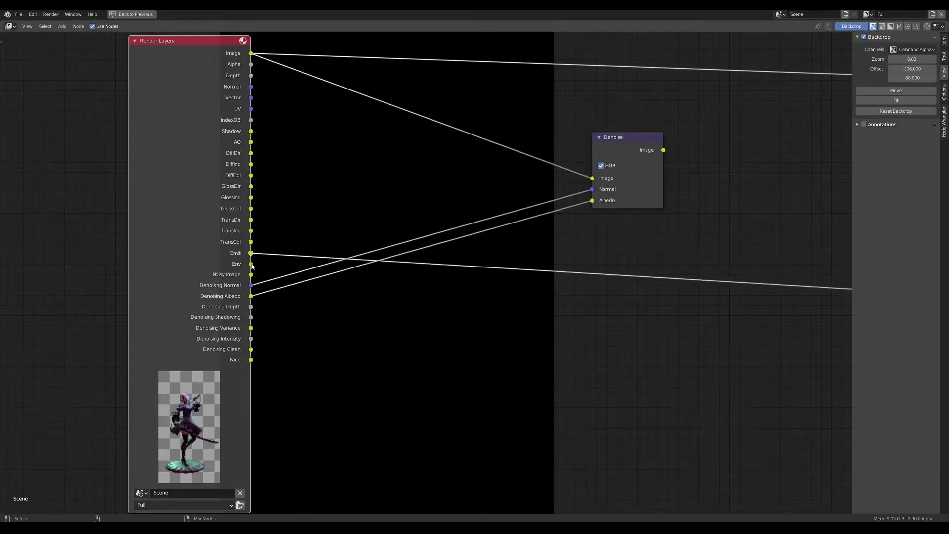
{"action": "mouse_move", "coordinate": [252, 280]}
{"action": "middle_mouse_down"}
{"action": "mouse_move", "coordinate": [345, 218]}
{"action": "mouse_move", "coordinate": [295, 287]}
{"action": "middle_mouse_up"}
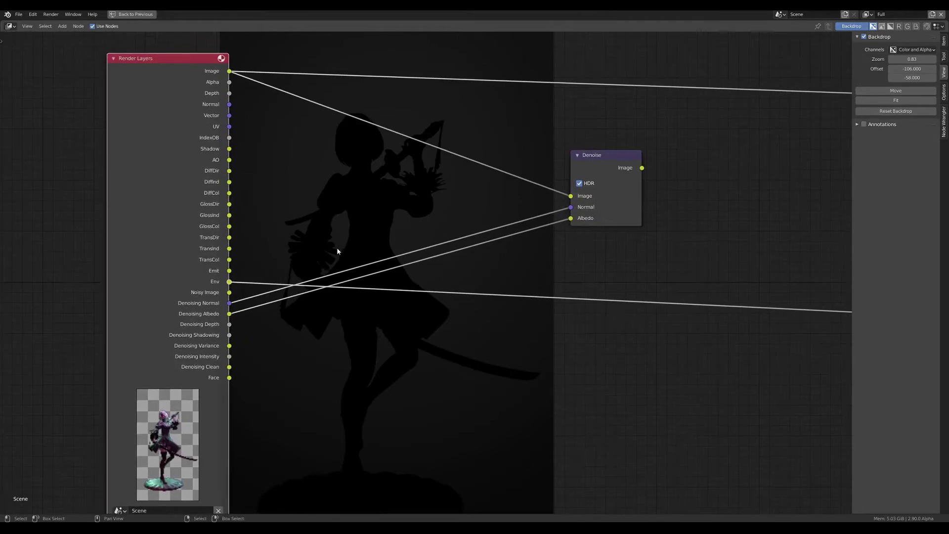
{"action": "left_click", "coordinate": [210, 72], "text": "ctrl+shift"}
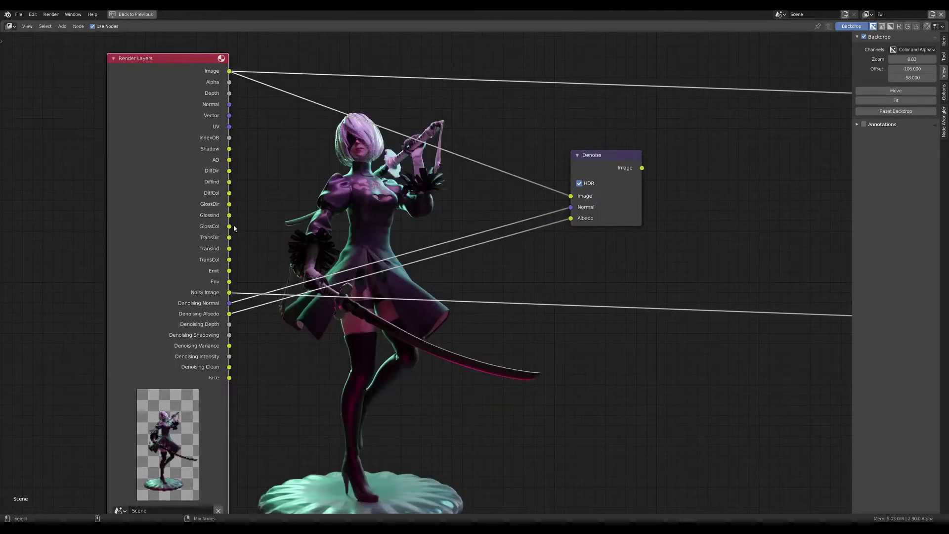
{"action": "left_click", "coordinate": [229, 281], "text": "ctrl+shift"}
{"action": "middle_click_drag", "start_coordinate": [256, 279], "coordinate": [224, 267]}
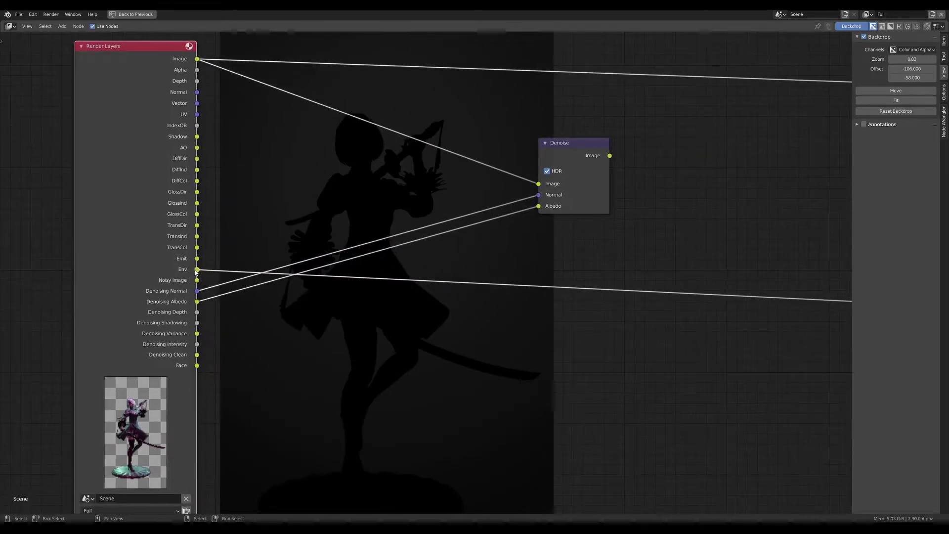
- Restore the full Compositing layout and show the View Layer light pass settings
{"action": "key", "text": "ctrl+space"}
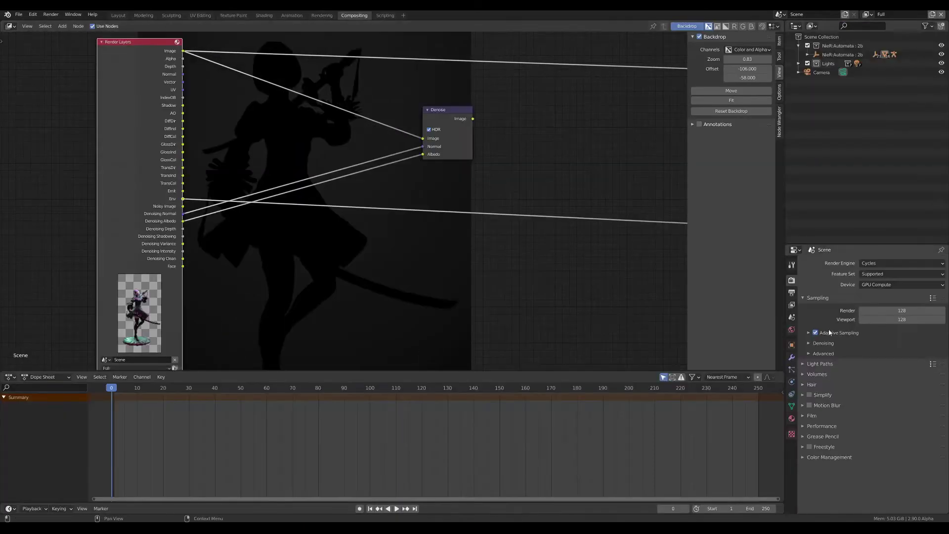
{"action": "left_click", "coordinate": [792, 305]}
{"action": "scroll", "coordinate": [870, 384], "scroll_direction": "down", "scroll_amount": 5}
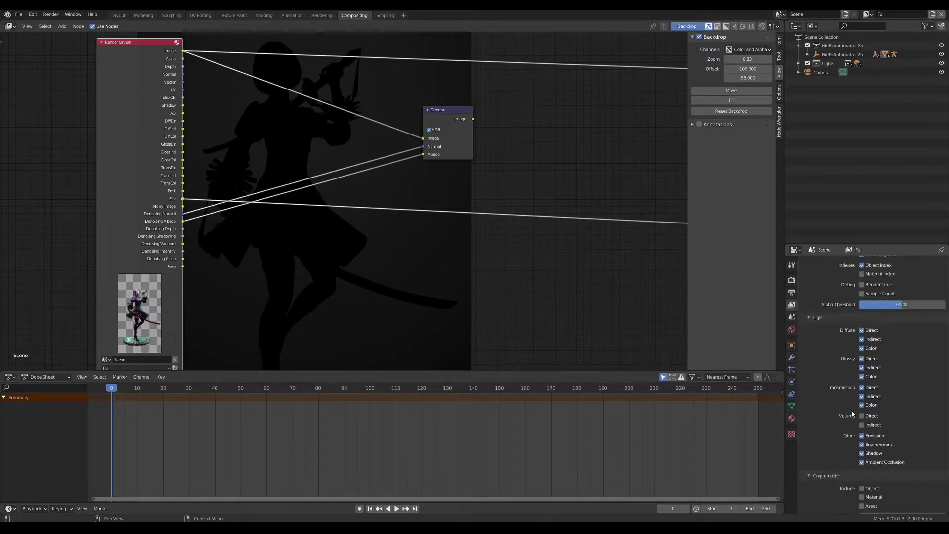
{"action": "scroll", "coordinate": [870, 383], "scroll_direction": "down", "scroll_amount": 5}
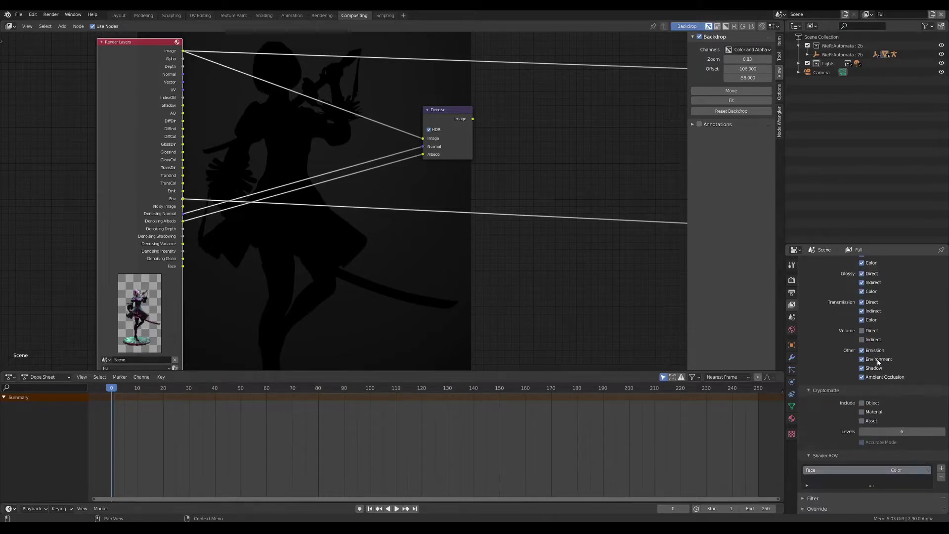
{"action": "middle_click_drag", "start_coordinate": [171, 221], "coordinate": [192, 226]}
- Cycle the Viewer preview through Noisy Image and Denoising Normal down to the Face pass
{"action": "left_click", "coordinate": [187, 226], "text": "ctrl+shift"}
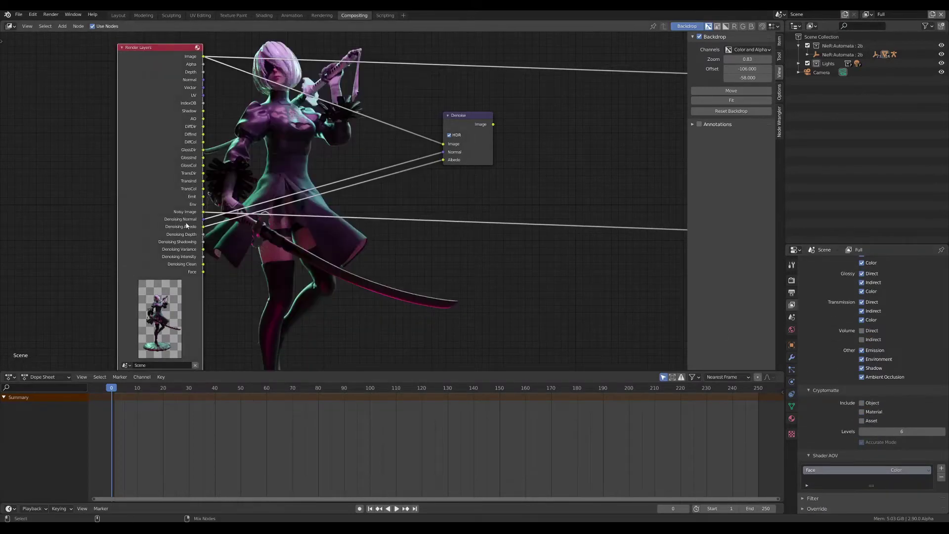
{"action": "left_click", "coordinate": [187, 226], "text": "ctrl+shift"}
{"action": "left_click", "coordinate": [187, 226], "text": "ctrl+shift"}
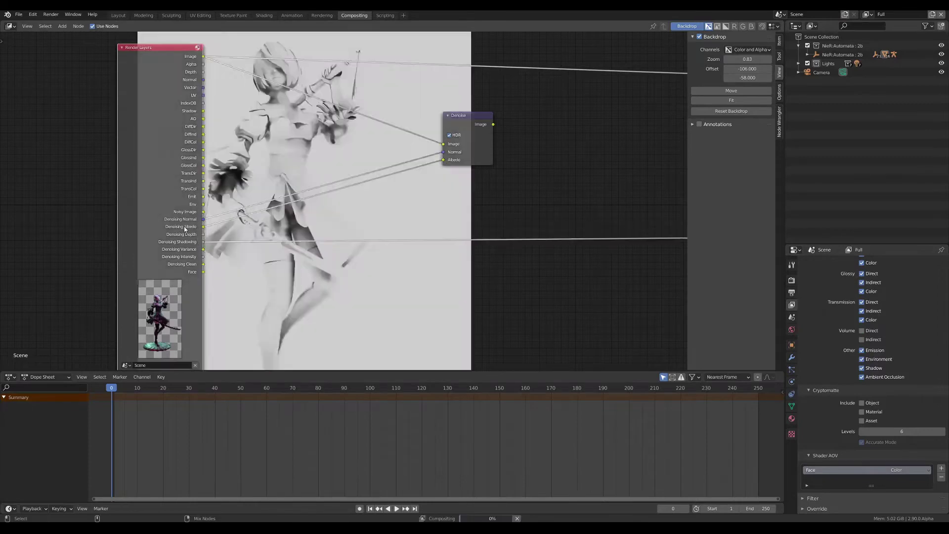
{"action": "left_click", "coordinate": [185, 229], "text": "ctrl+shift"}
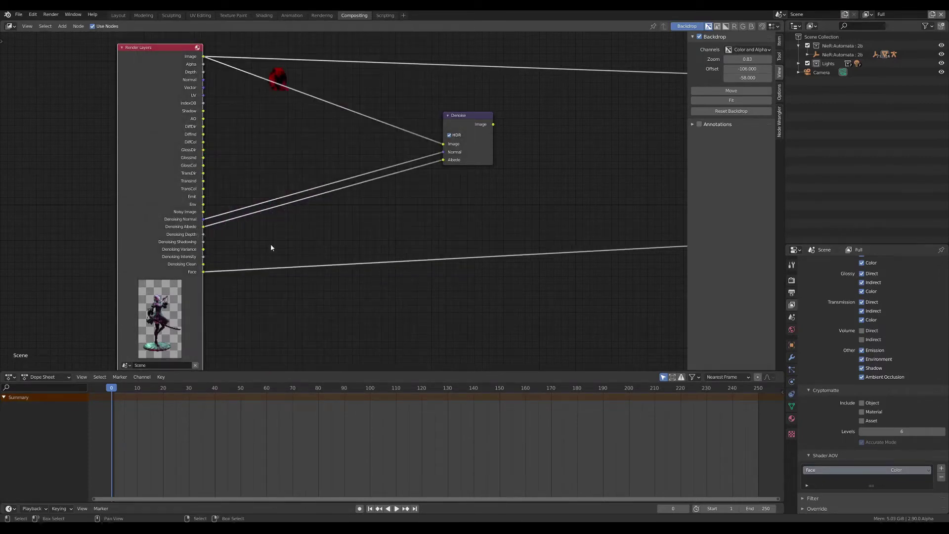
{"action": "middle_click_drag", "start_coordinate": [287, 218], "coordinate": [307, 243]}
- Zoom and centre the backdrop preview using Alt+V and V
{"action": "key", "text": "alt+v"}
{"action": "key", "text": "alt+v"}
{"action": "key", "text": "alt+v"}
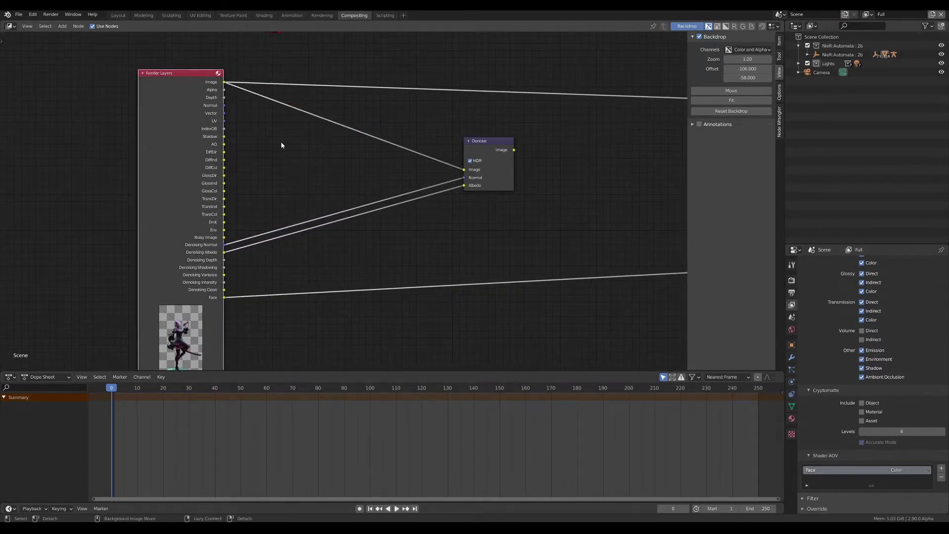
{"action": "middle_click_drag", "start_coordinate": [282, 162], "coordinate": [317, 188], "text": "alt"}
{"action": "key", "text": "v"}
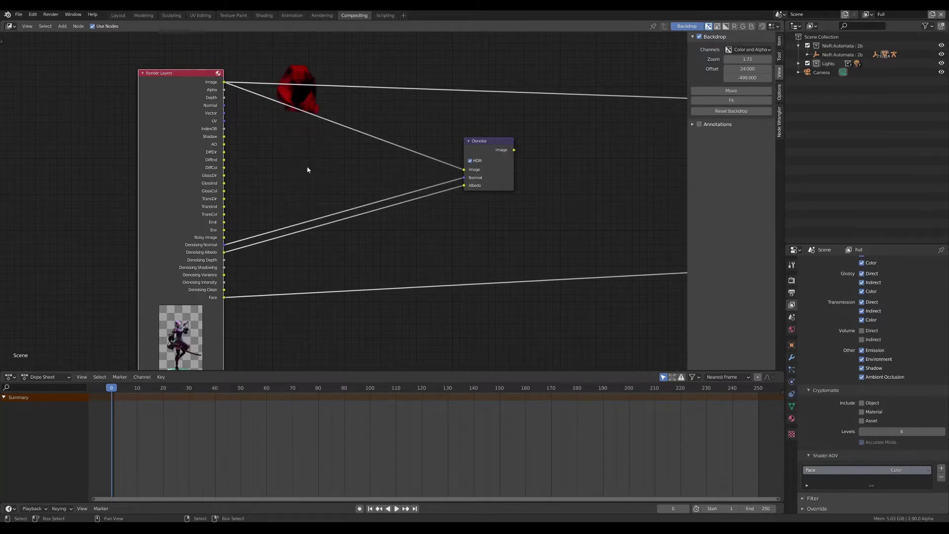
{"action": "scroll", "coordinate": [219, 310], "scroll_direction": "up", "scroll_amount": 2}
{"action": "scroll", "coordinate": [230, 294], "scroll_direction": "up", "scroll_amount": 2}
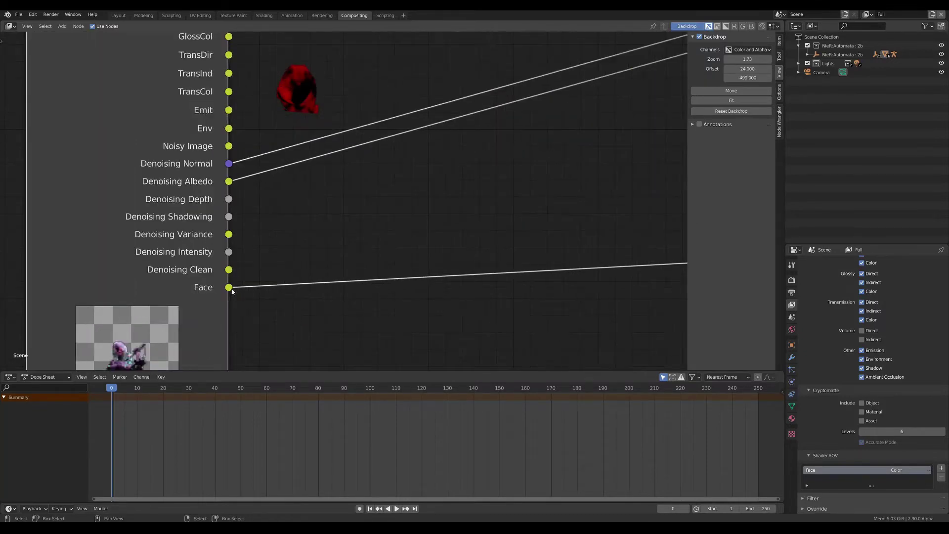
{"action": "scroll", "coordinate": [318, 242], "scroll_direction": "down", "scroll_amount": 1}
{"action": "scroll", "coordinate": [339, 178], "scroll_direction": "down", "scroll_amount": 1}
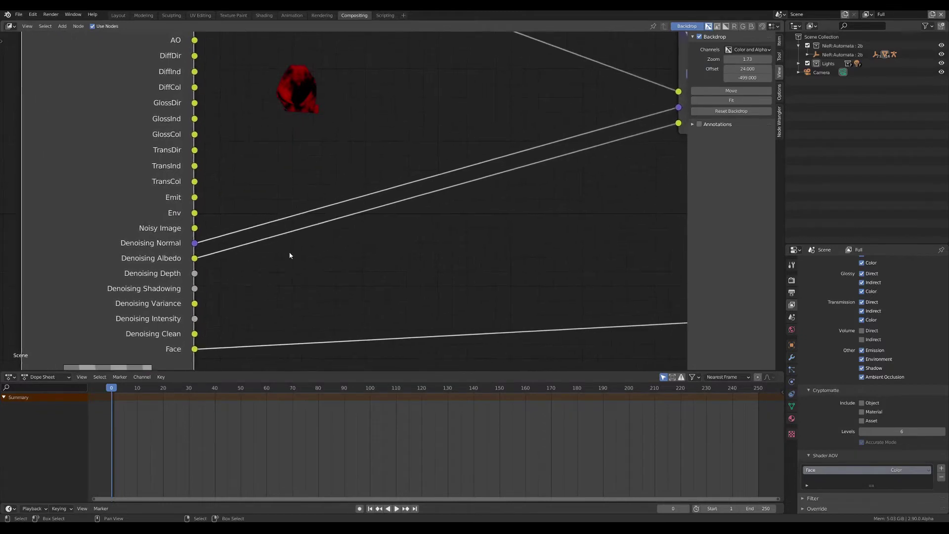
{"action": "scroll", "coordinate": [290, 257], "scroll_direction": "down", "scroll_amount": 1}
{"action": "key", "text": "v"}
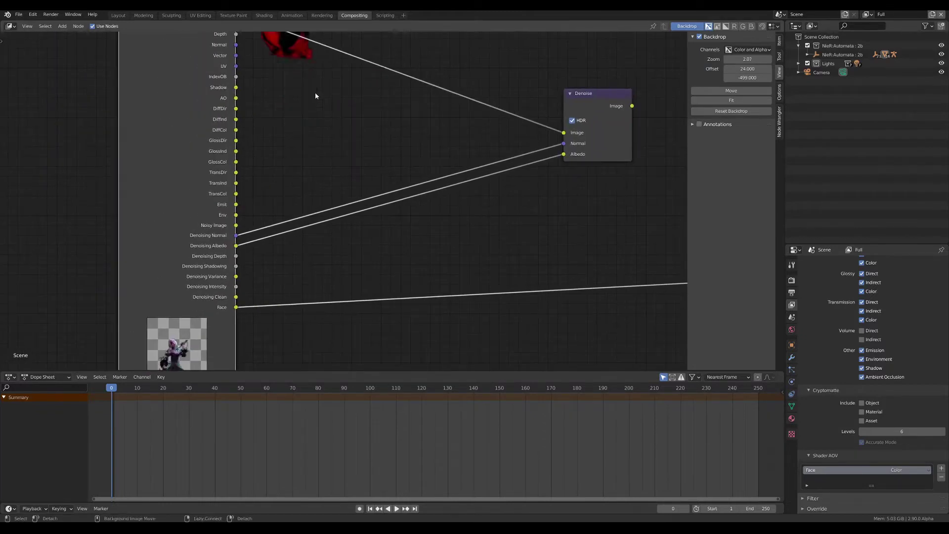
{"action": "key", "text": "v"}
{"action": "mouse_move", "coordinate": [369, 213]}
{"action": "middle_mouse_down", "text": "alt"}
{"action": "mouse_move", "coordinate": [391, 212]}
{"action": "mouse_move", "coordinate": [359, 213]}
{"action": "middle_mouse_up", "text": "alt"}
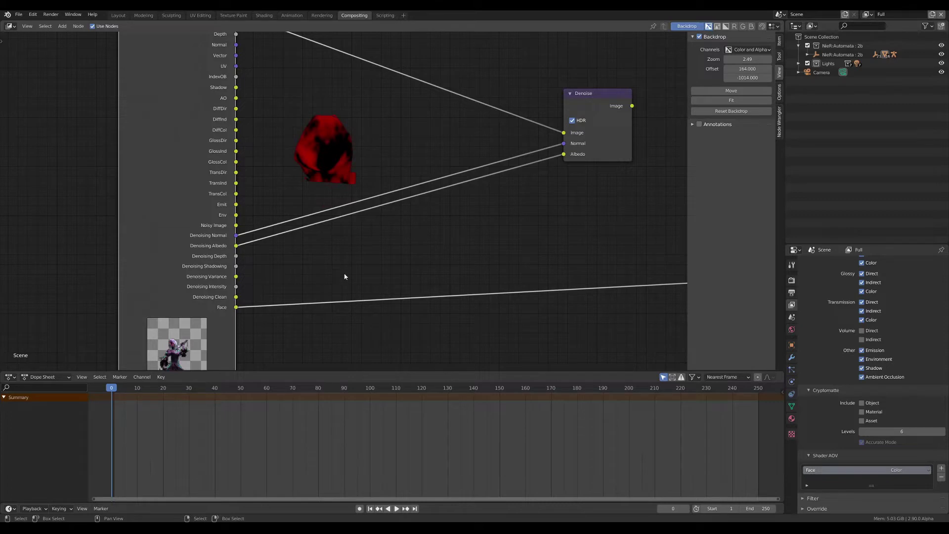
- Send the Denoise node's output to the Viewer backdrop
{"action": "scroll", "coordinate": [350, 144], "scroll_direction": "down", "scroll_amount": 1}
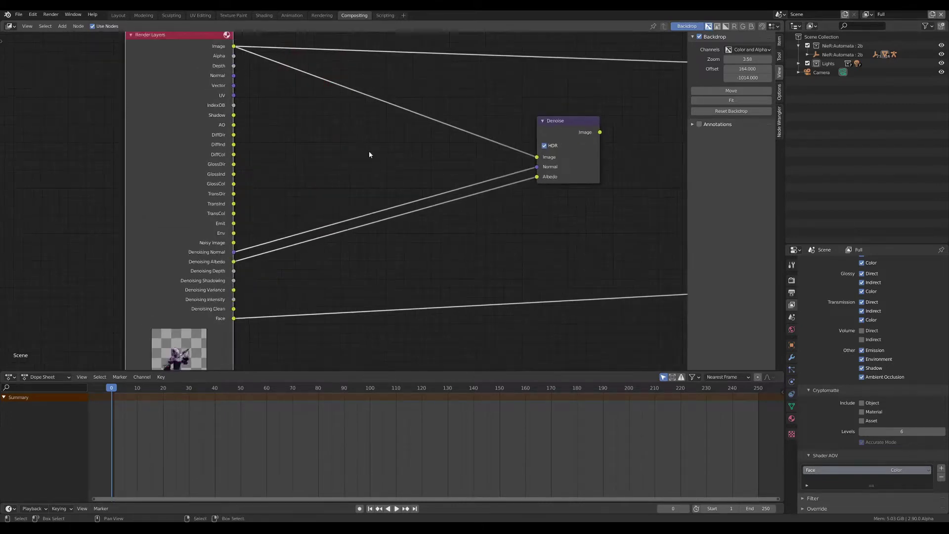
{"action": "scroll", "coordinate": [370, 153], "scroll_direction": "down", "scroll_amount": 1}
{"action": "mouse_move", "coordinate": [421, 235]}
{"action": "middle_mouse_down"}
{"action": "mouse_move", "coordinate": [368, 211]}
{"action": "mouse_move", "coordinate": [361, 246]}
{"action": "middle_mouse_up"}
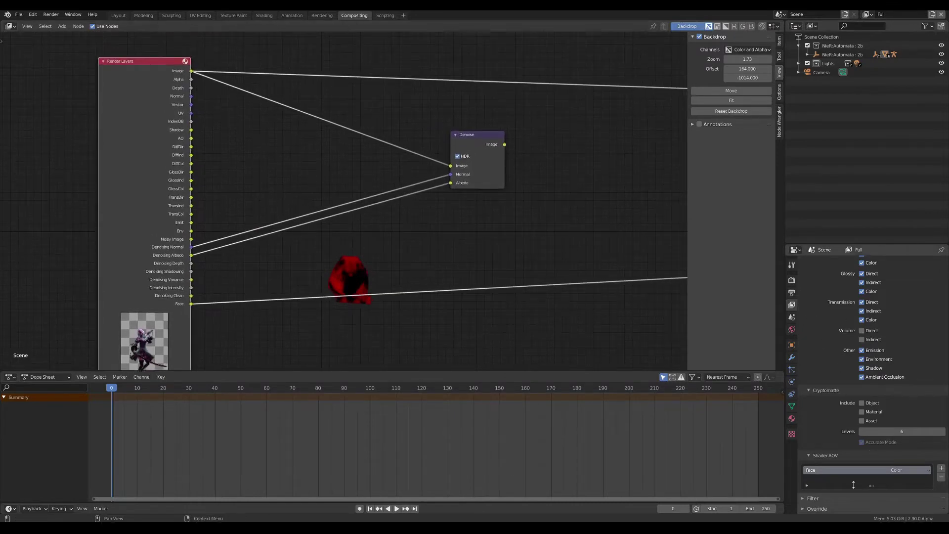
{"action": "scroll", "coordinate": [867, 486], "scroll_direction": "down", "scroll_amount": 1}
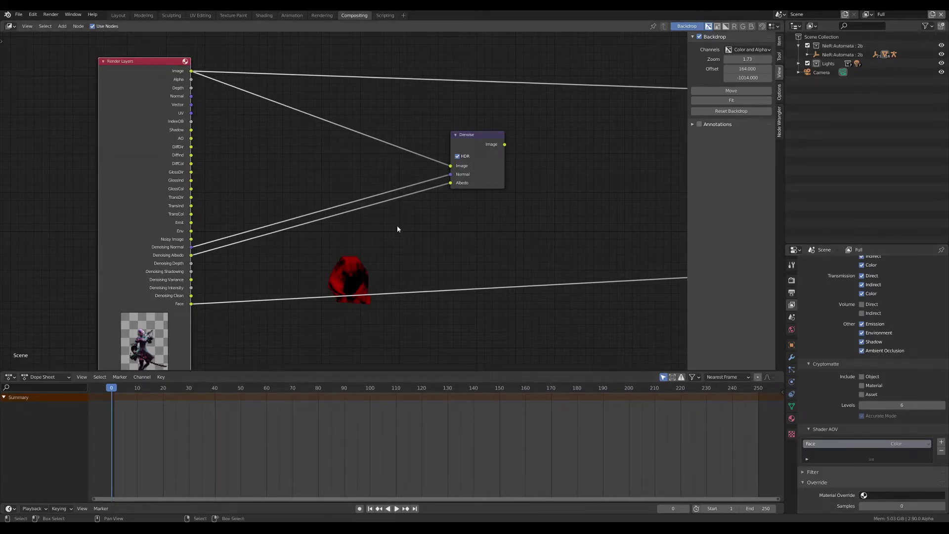
{"action": "key", "text": "alt+v"}
{"action": "key", "text": "alt+v"}
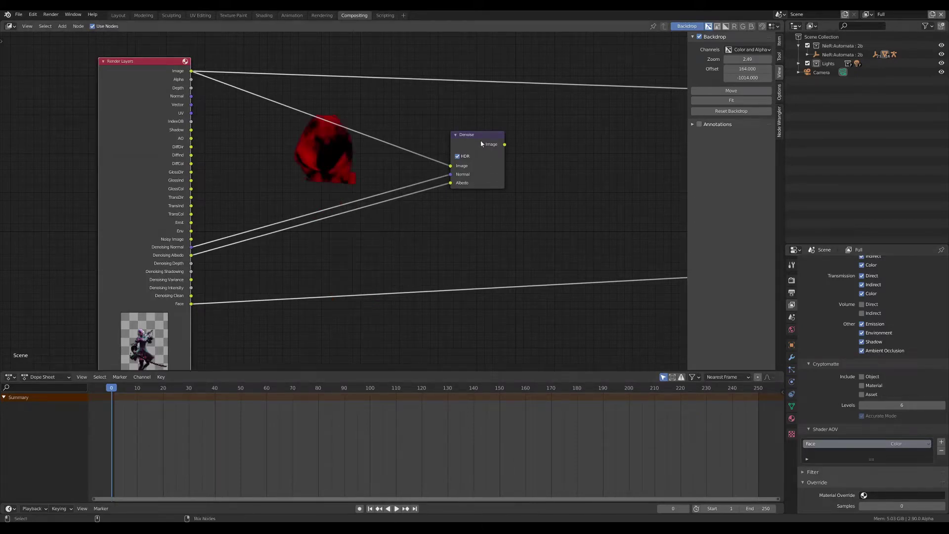
{"action": "left_click", "coordinate": [482, 144], "text": "ctrl+shift"}
{"action": "scroll", "coordinate": [426, 274], "scroll_direction": "down", "scroll_amount": 2}
- Zoom the backdrop out to 0.58 and reposition it so the whole denoised figure shows
{"action": "middle_click_drag", "start_coordinate": [425, 274], "coordinate": [382, 225]}
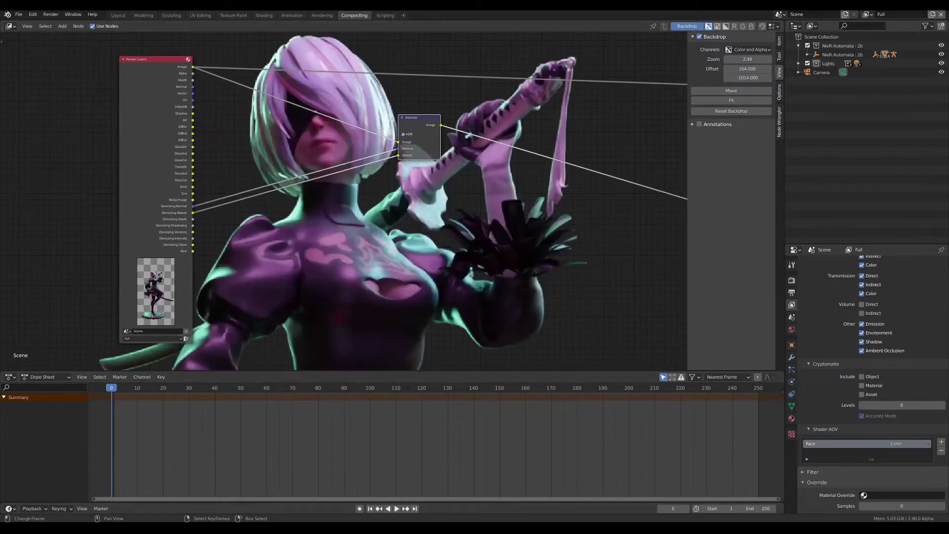
{"action": "key", "text": "alt+v"}
{"action": "key", "text": "alt+v"}
{"action": "key", "text": "v"}
{"action": "key", "text": "v"}
{"action": "key", "text": "v"}
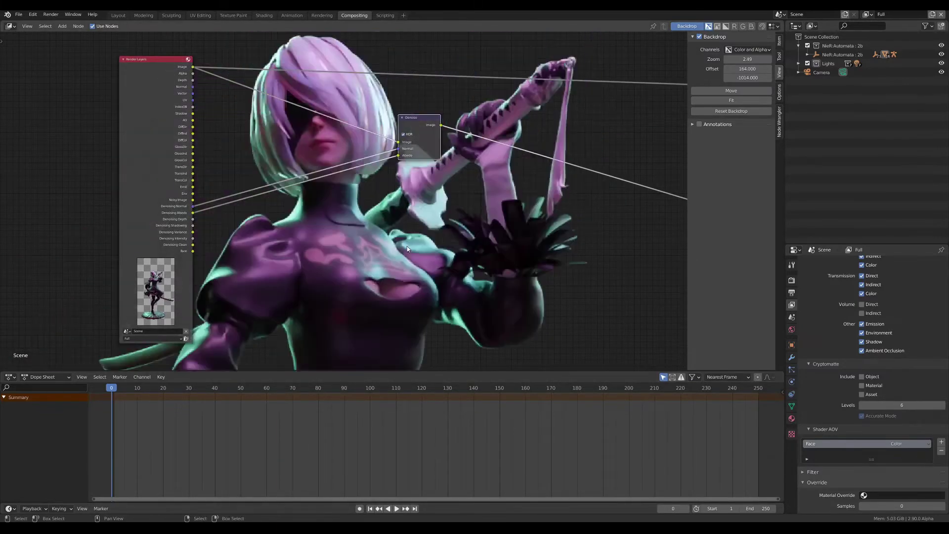
{"action": "mouse_move", "coordinate": [408, 245]}
{"action": "middle_mouse_down", "text": "alt"}
{"action": "mouse_move", "coordinate": [399, 75]}
{"action": "mouse_move", "coordinate": [390, 219]}
{"action": "middle_mouse_up", "text": "alt"}
{"action": "scroll", "coordinate": [394, 225], "scroll_direction": "down", "scroll_amount": 1}
{"action": "key", "text": "v"}
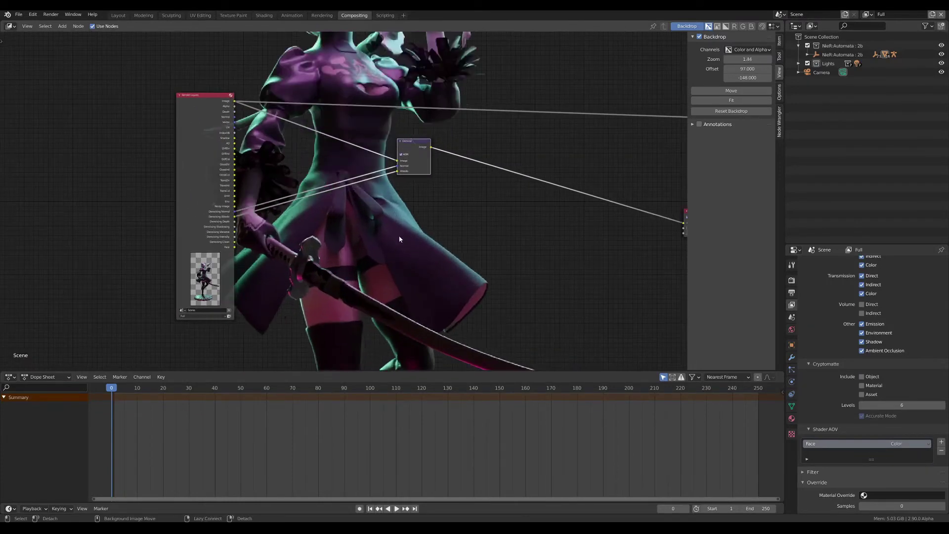
{"action": "key", "text": "v"}
{"action": "key", "text": "v"}
{"action": "key", "text": "v"}
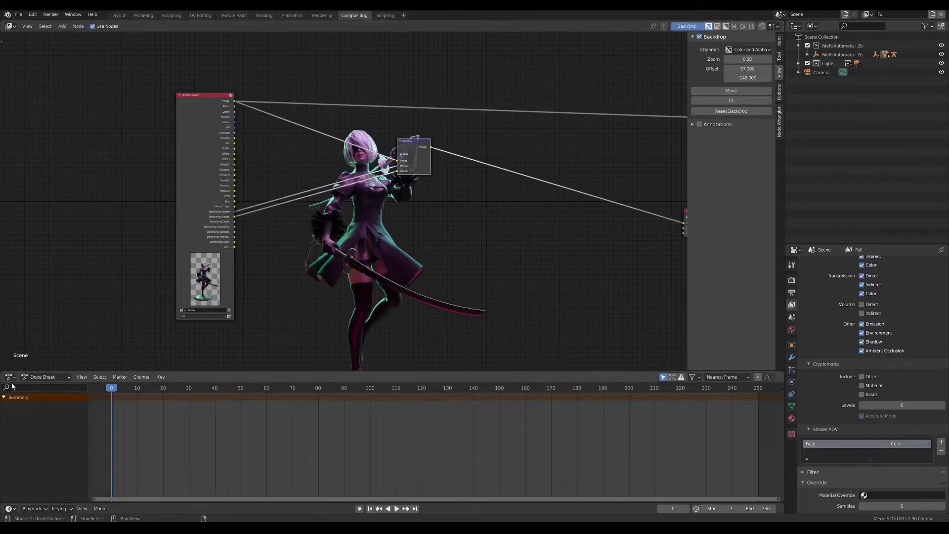
{"action": "middle_click_drag", "start_coordinate": [431, 234], "coordinate": [404, 227]}
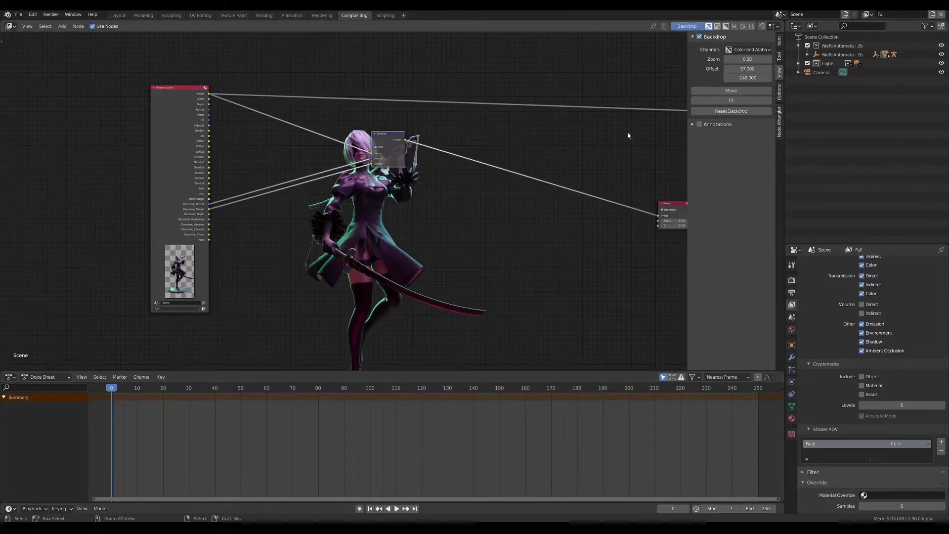
{"action": "left_click", "coordinate": [691, 26]}
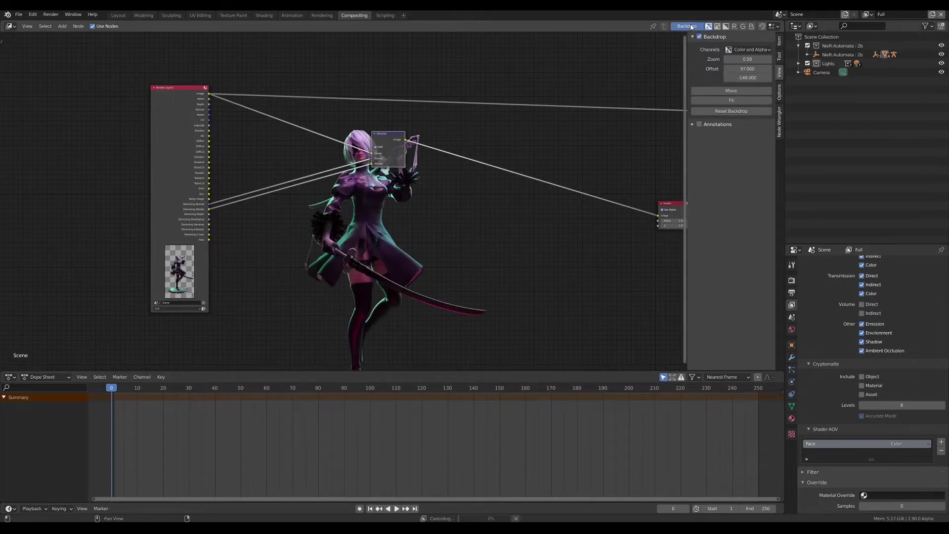
- Turn the bottom area into an Image Editor and enlarge it
{"action": "left_click", "coordinate": [9, 510]}
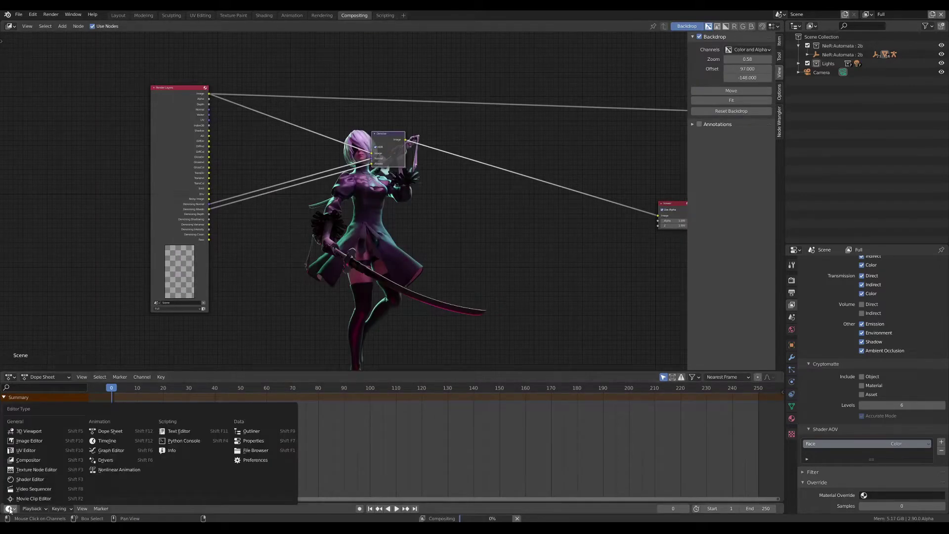
{"action": "left_click", "coordinate": [24, 445]}
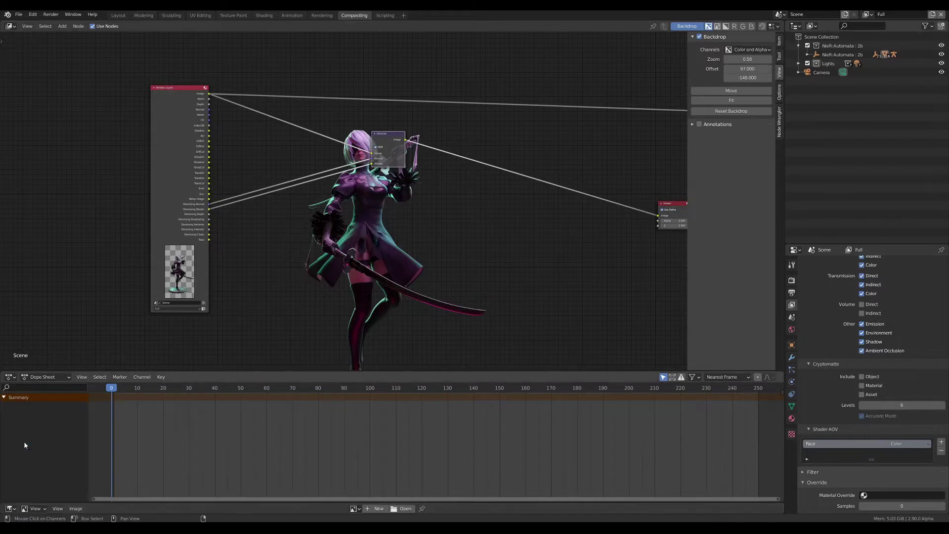
{"action": "left_click", "coordinate": [10, 509]}
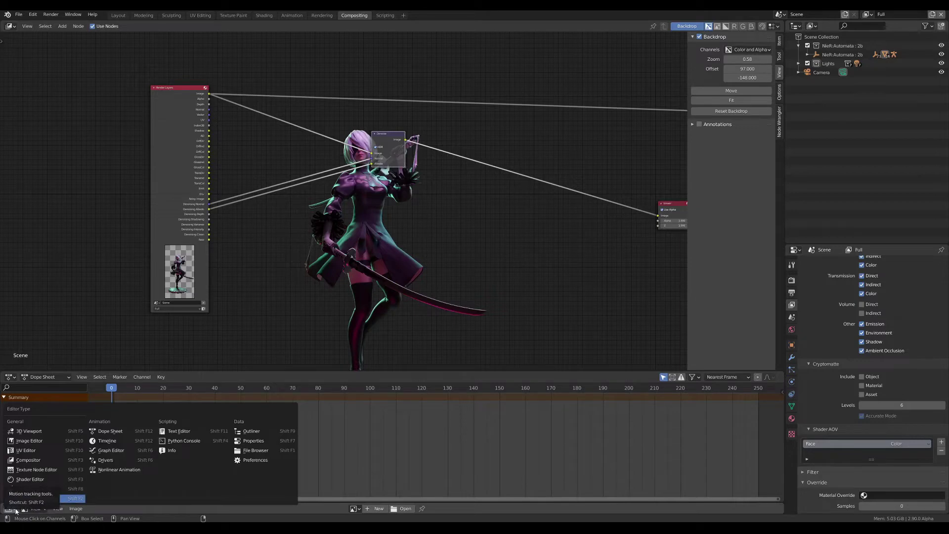
{"action": "key", "text": "Escape"}
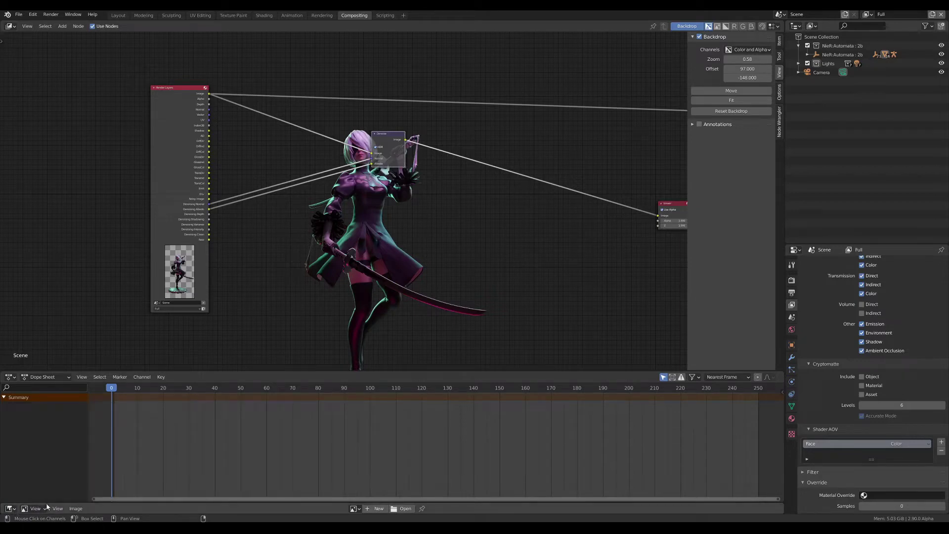
{"action": "left_click_drag", "start_coordinate": [47, 503], "coordinate": [49, 450]}
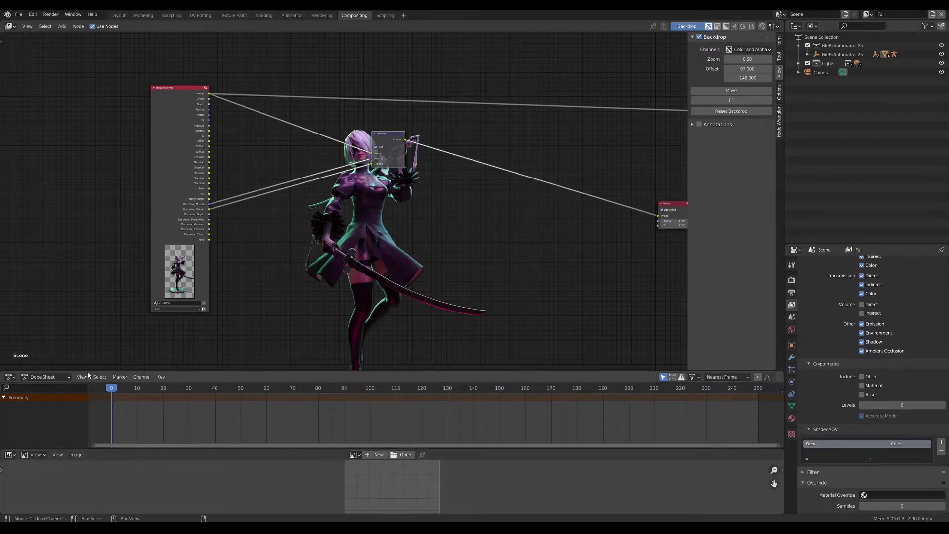
{"action": "left_click_drag", "start_coordinate": [89, 372], "coordinate": [86, 256]}
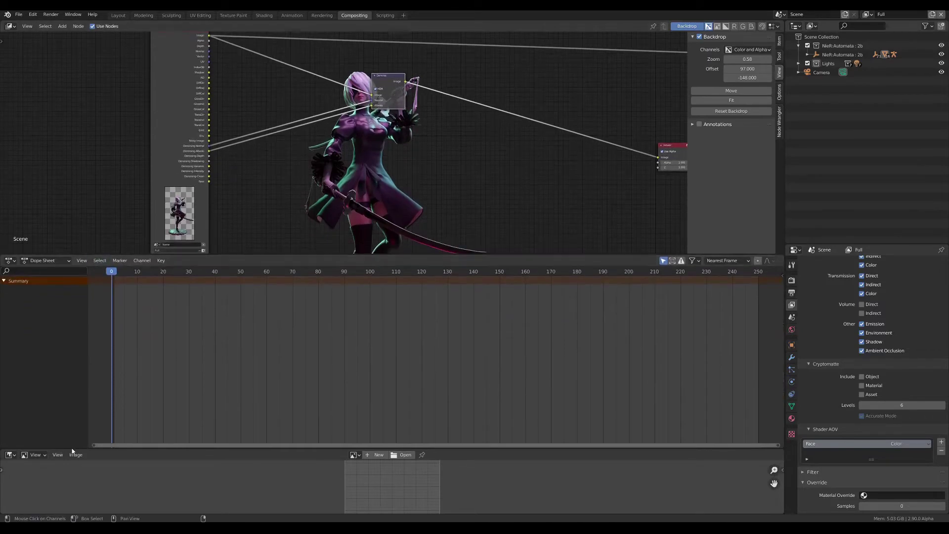
{"action": "left_click_drag", "start_coordinate": [71, 448], "coordinate": [73, 324]}
- Display the Viewer Node image in the Image Editor and frame the whole figure
{"action": "left_click", "coordinate": [355, 330]}
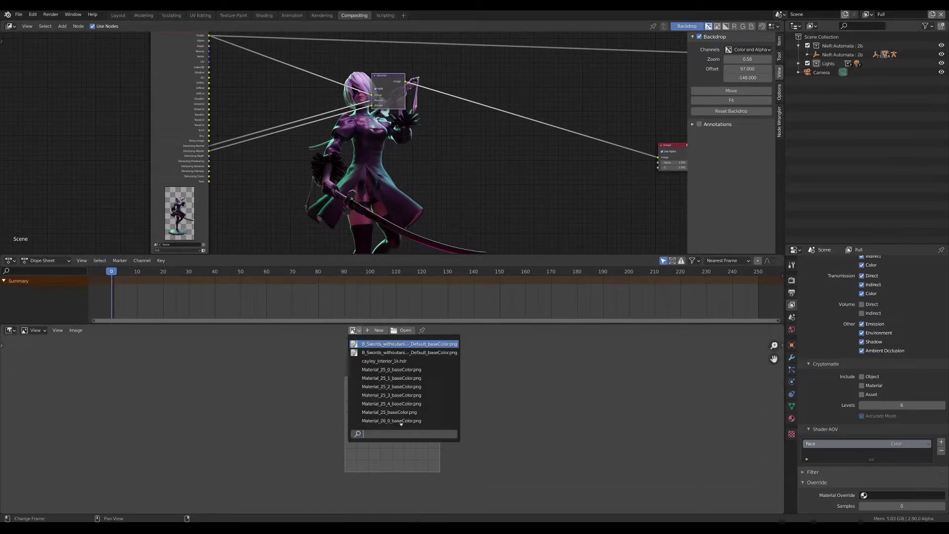
{"action": "type", "text": "v"}
{"action": "left_click", "coordinate": [373, 345]}
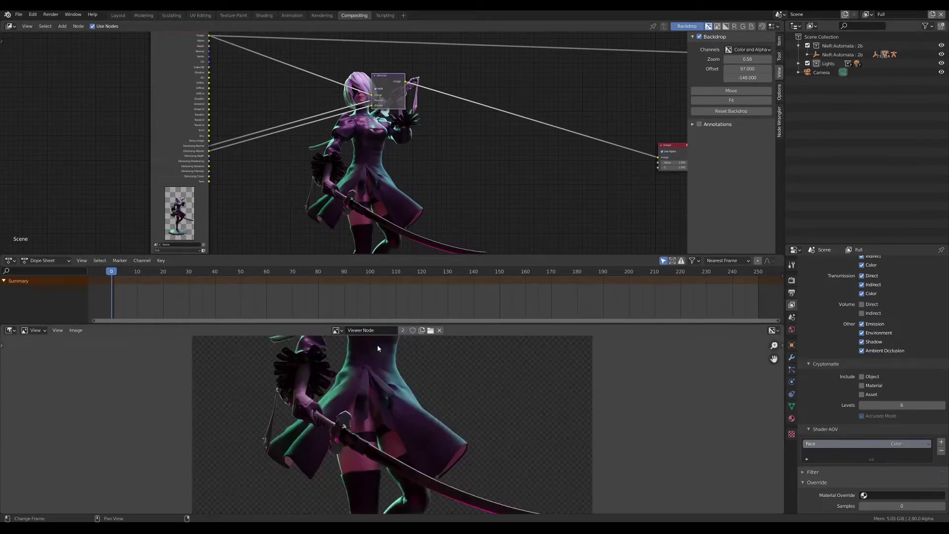
{"action": "scroll", "coordinate": [393, 410], "scroll_direction": "down", "scroll_amount": 7}
{"action": "scroll", "coordinate": [393, 410], "scroll_direction": "up", "scroll_amount": 1}
{"action": "scroll", "coordinate": [393, 411], "scroll_direction": "up", "scroll_amount": 1}
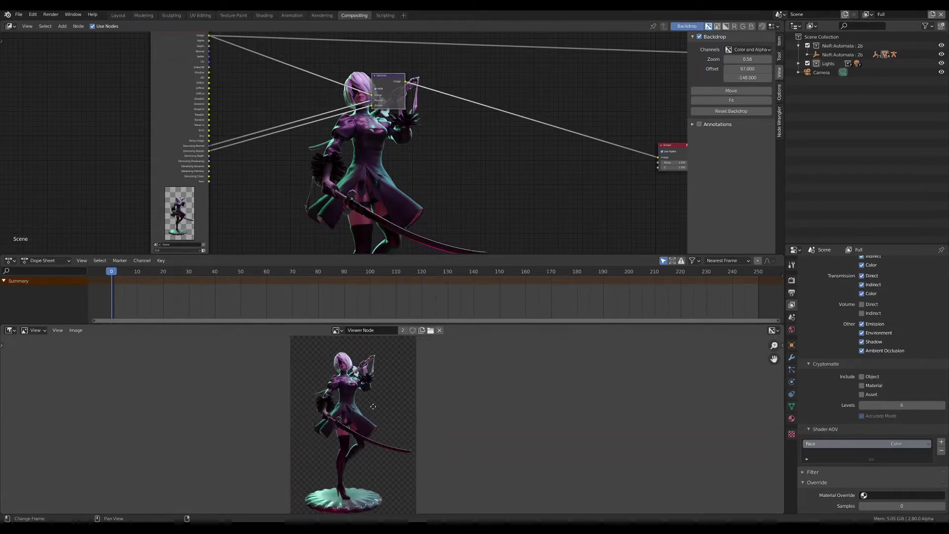
{"action": "mouse_move", "coordinate": [381, 408]}
{"action": "middle_mouse_down"}
{"action": "mouse_move", "coordinate": [195, 407]}
{"action": "mouse_move", "coordinate": [333, 403]}
{"action": "middle_mouse_up"}
{"action": "scroll", "coordinate": [315, 406], "scroll_direction": "up", "scroll_amount": 2}
{"action": "mouse_move", "coordinate": [314, 406]}
{"action": "left_mouse_down"}
{"action": "mouse_move", "coordinate": [216, 444]}
{"action": "mouse_move", "coordinate": [317, 409]}
{"action": "left_mouse_up"}
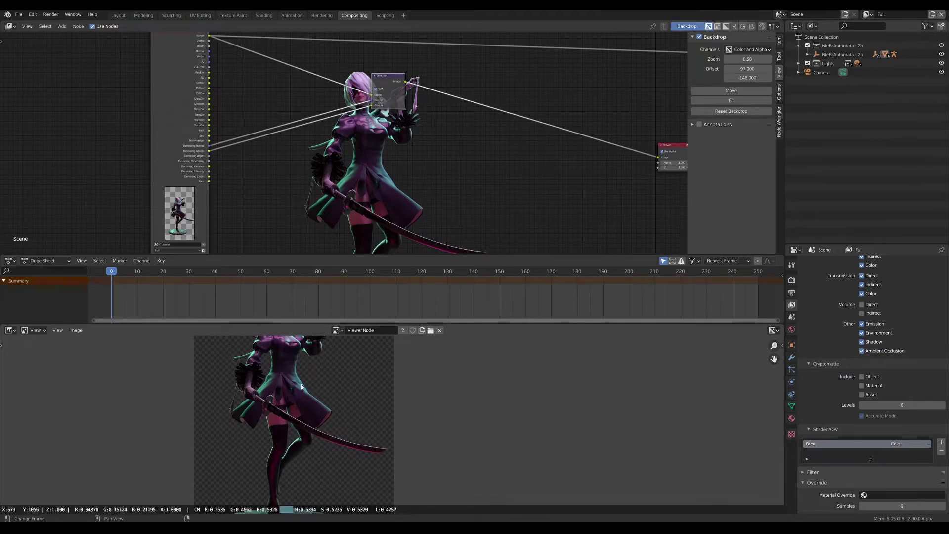
{"action": "scroll", "coordinate": [318, 403], "scroll_direction": "down", "scroll_amount": 3}
{"action": "scroll", "coordinate": [376, 403], "scroll_direction": "up", "scroll_amount": 1}
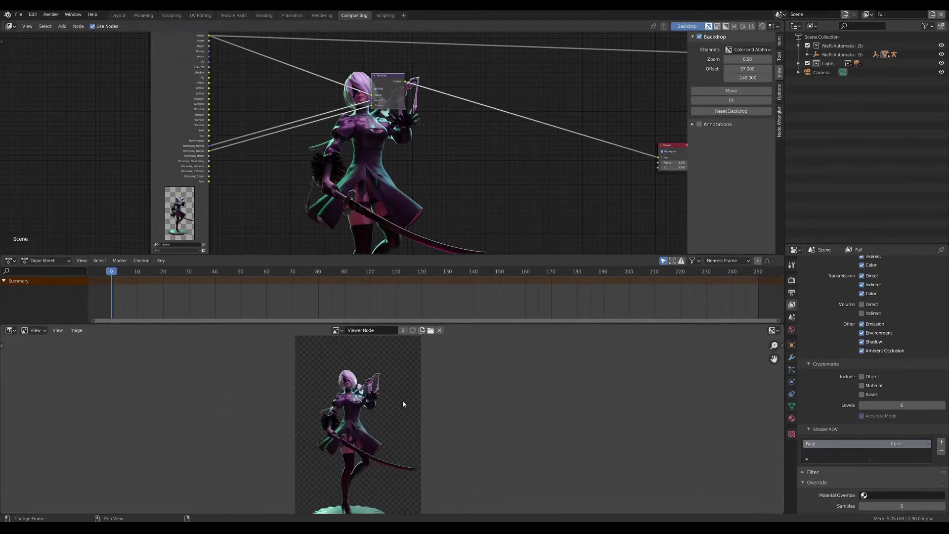
{"action": "middle_click_drag", "start_coordinate": [403, 401], "coordinate": [457, 385]}
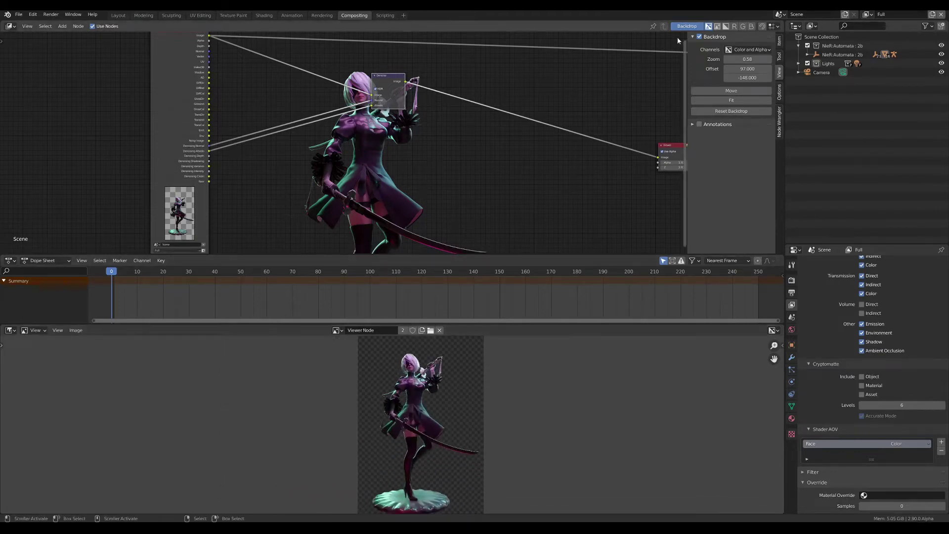
- Turn off the node editor backdrop and reposition the node graph
{"action": "left_click", "coordinate": [687, 25]}
{"action": "scroll", "coordinate": [386, 239], "scroll_direction": "down", "scroll_amount": 2}
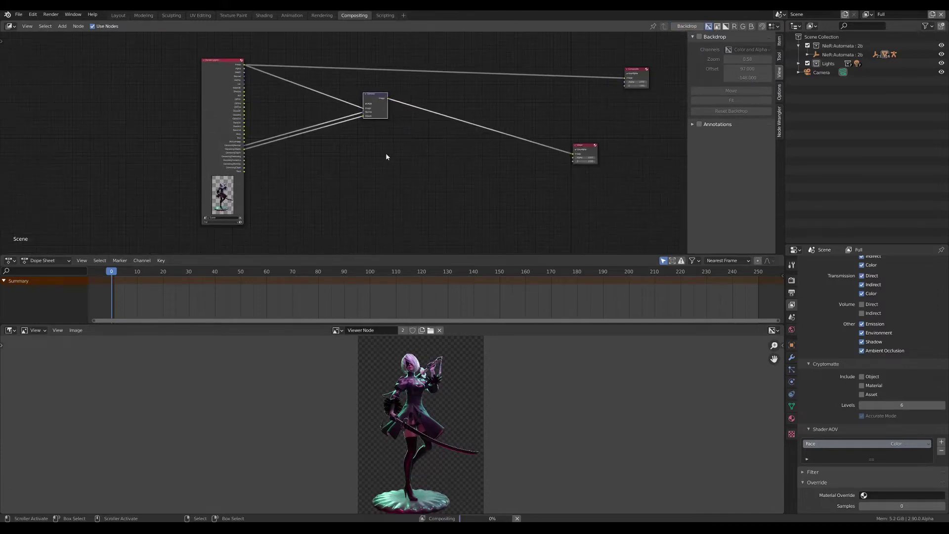
{"action": "middle_click_drag", "start_coordinate": [387, 156], "coordinate": [401, 163]}
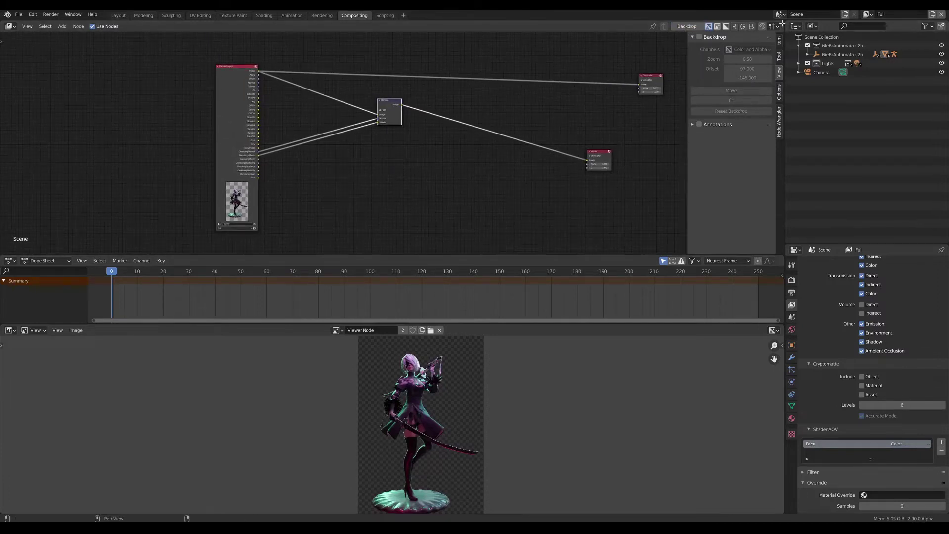
- Swap the node editor and image editor areas
{"action": "left_click_drag", "start_coordinate": [639, 405], "coordinate": [633, 405], "text": "ctrl"}
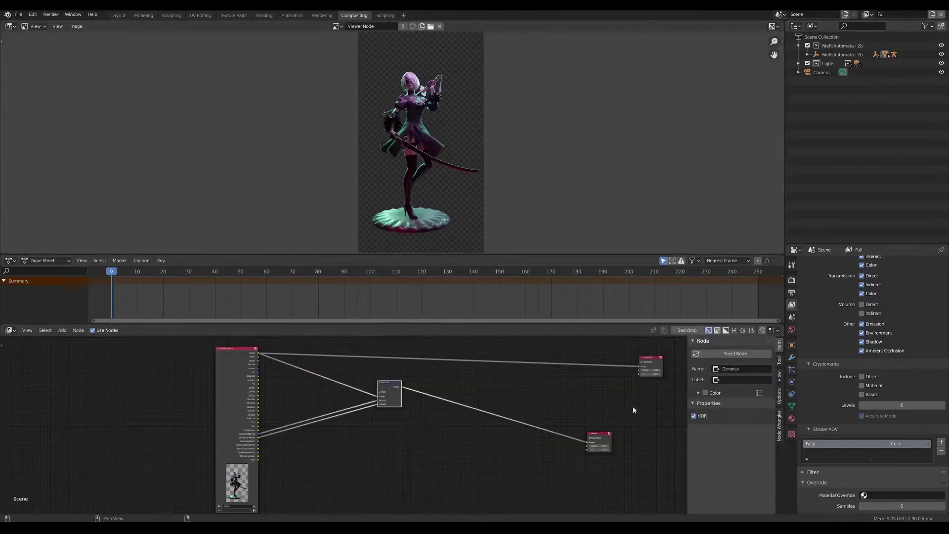
{"action": "scroll", "coordinate": [384, 160], "scroll_direction": "down", "scroll_amount": 2}
{"action": "scroll", "coordinate": [393, 141], "scroll_direction": "up", "scroll_amount": 1}
{"action": "scroll", "coordinate": [384, 104], "scroll_direction": "up", "scroll_amount": 3}
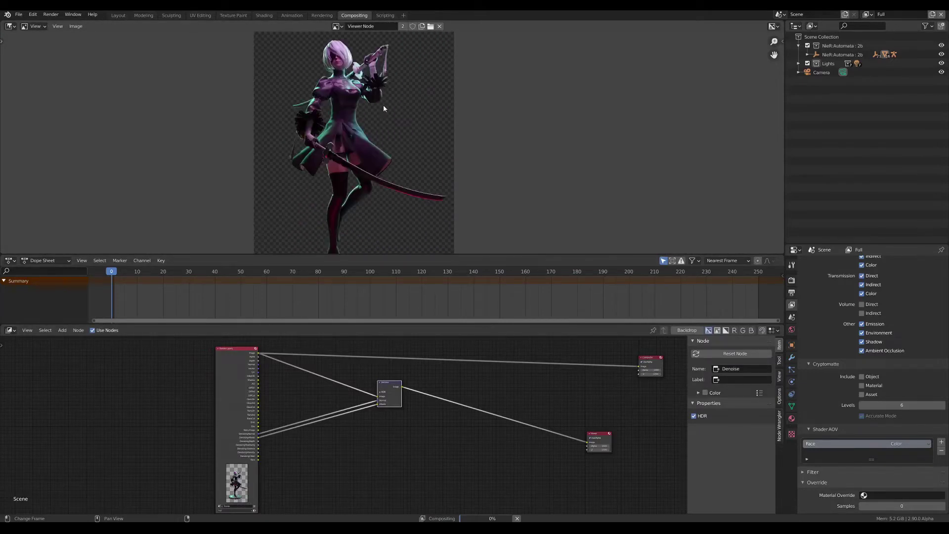
{"action": "scroll", "coordinate": [346, 113], "scroll_direction": "up", "scroll_amount": 2}
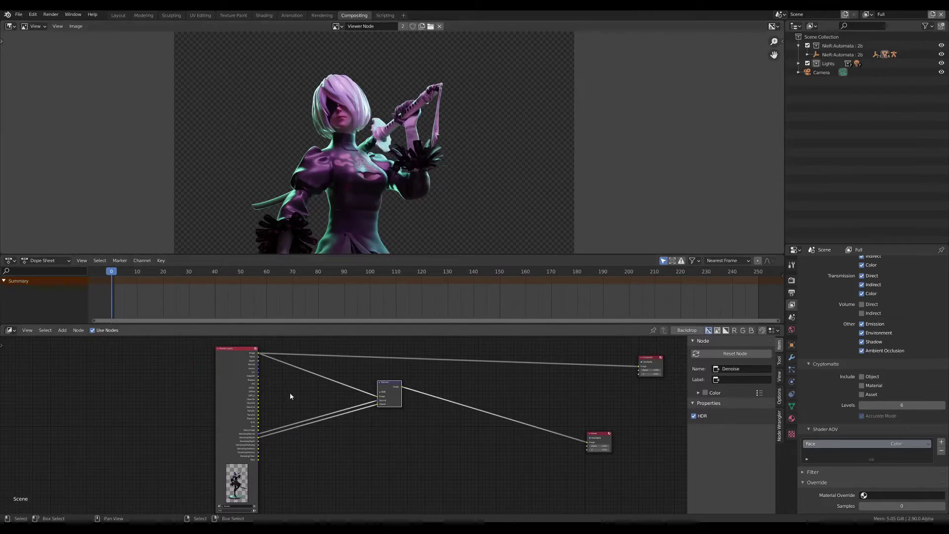
{"action": "scroll", "coordinate": [267, 391], "scroll_direction": "up", "scroll_amount": 1}
- Move the Render Layers node, enlarge the node area, and open its Layer dropdown
{"action": "left_click_drag", "start_coordinate": [248, 352], "coordinate": [213, 365]}
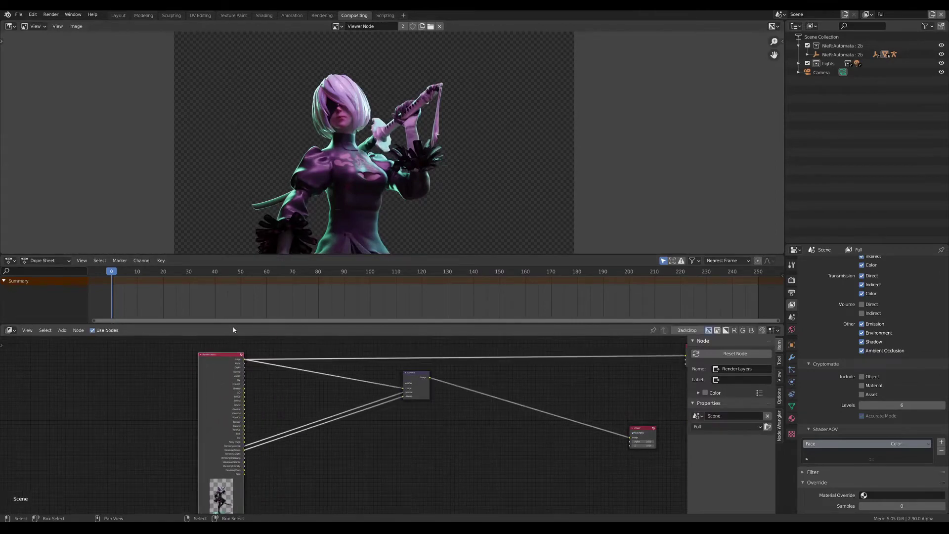
{"action": "left_click_drag", "start_coordinate": [233, 330], "coordinate": [247, 190]}
{"action": "scroll", "coordinate": [278, 391], "scroll_direction": "down", "scroll_amount": 2}
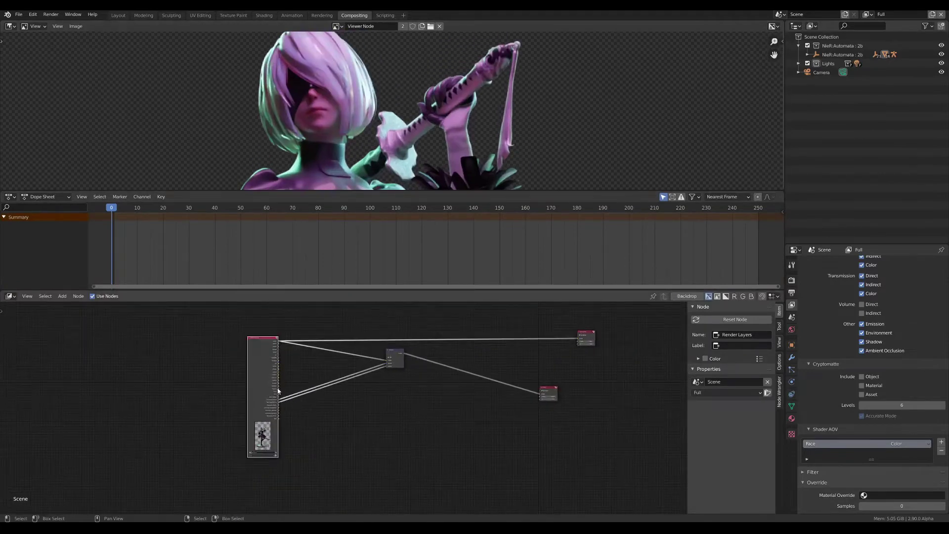
{"action": "scroll", "coordinate": [278, 391], "scroll_direction": "up", "scroll_amount": 3}
{"action": "scroll", "coordinate": [257, 425], "scroll_direction": "up", "scroll_amount": 3}
{"action": "left_click", "coordinate": [235, 449]}
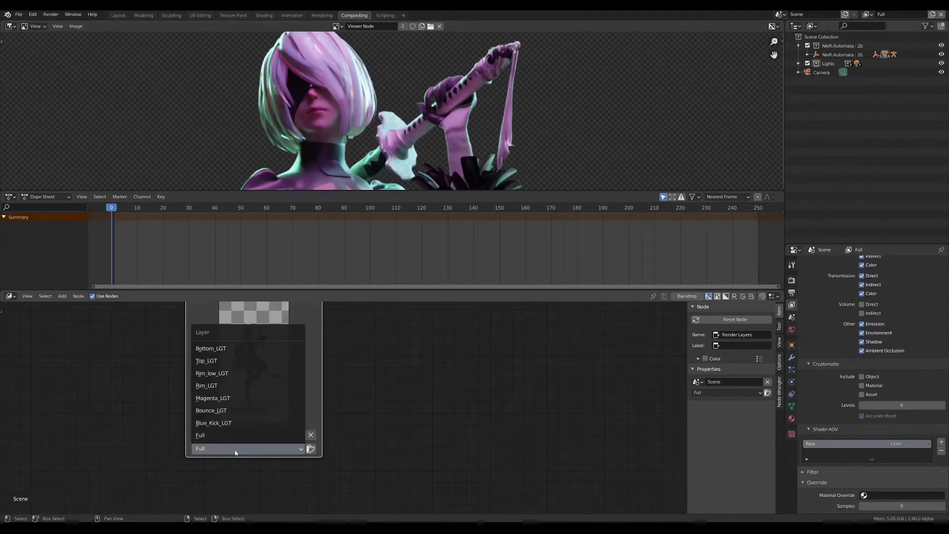
{"action": "left_click", "coordinate": [225, 424]}
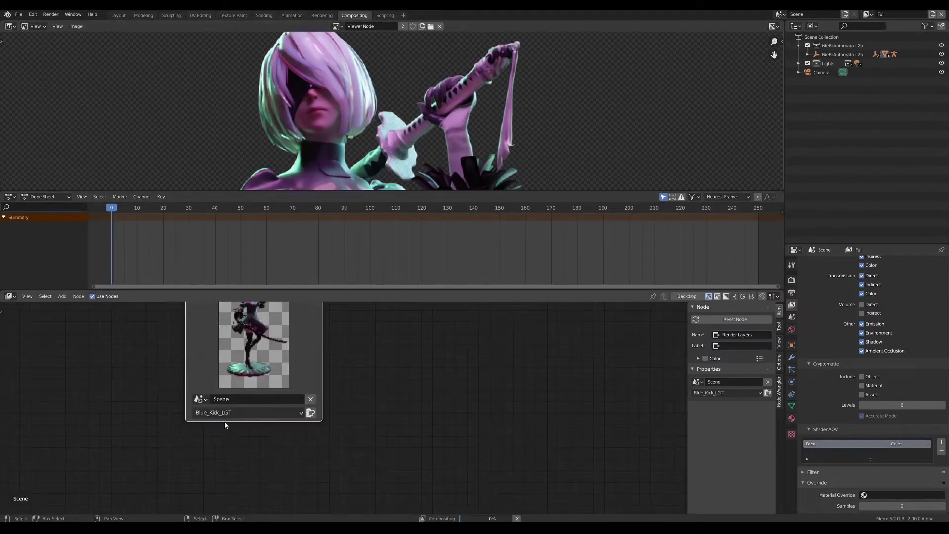
{"action": "scroll", "coordinate": [389, 418], "scroll_direction": "down", "scroll_amount": 2}
{"action": "scroll", "coordinate": [308, 414], "scroll_direction": "up", "scroll_amount": 2}
{"action": "scroll", "coordinate": [296, 376], "scroll_direction": "down", "scroll_amount": 2}
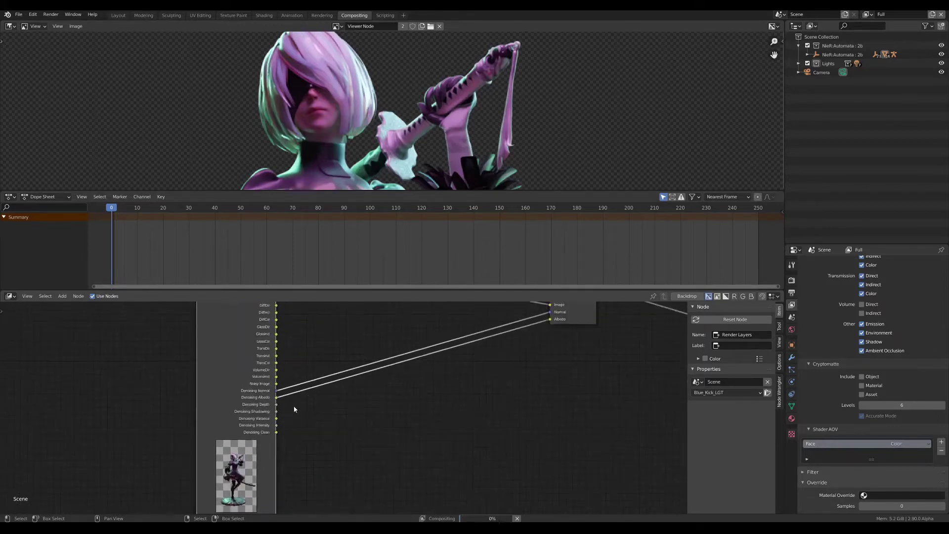
{"action": "middle_click_drag", "start_coordinate": [292, 364], "coordinate": [285, 392]}
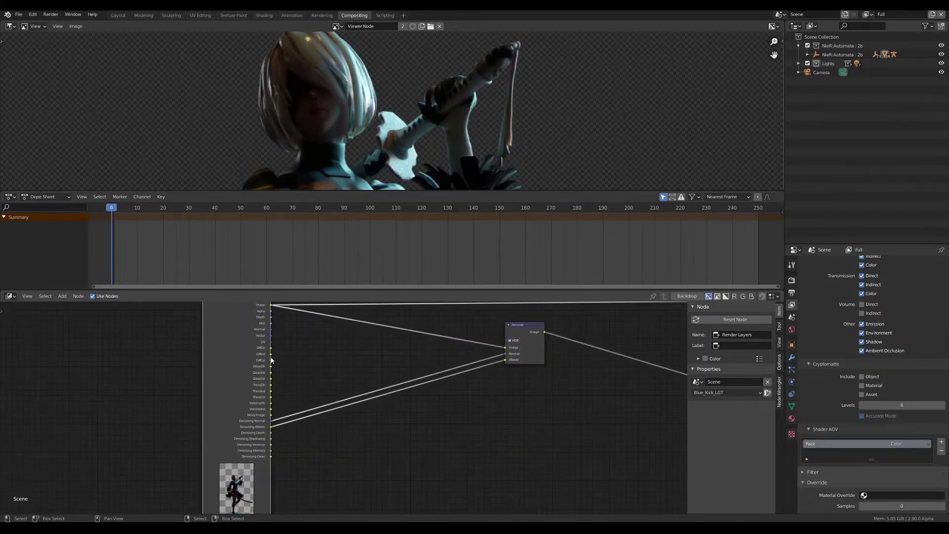
{"action": "left_click", "coordinate": [869, 13]}
{"action": "left_click", "coordinate": [798, 36]}
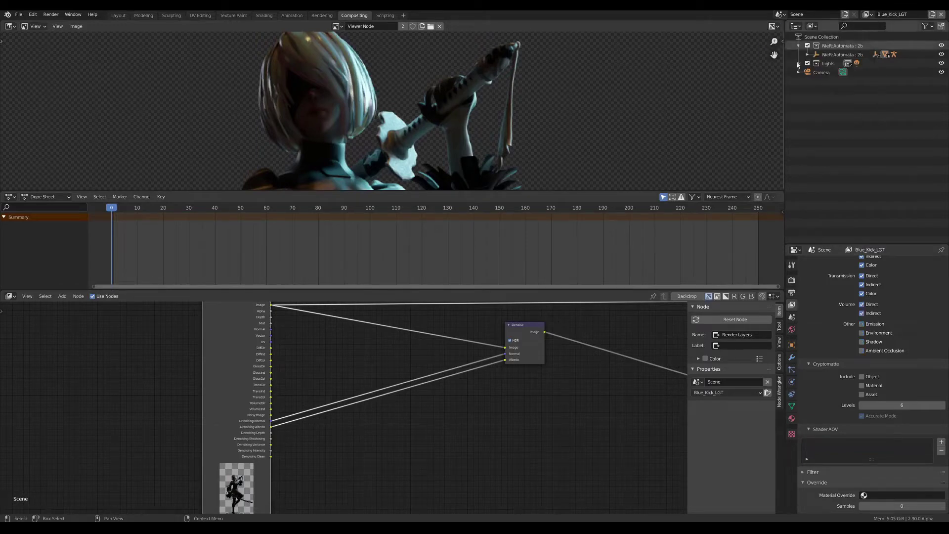
{"action": "scroll", "coordinate": [871, 396], "scroll_direction": "up", "scroll_amount": 3}
{"action": "left_click", "coordinate": [868, 13]}
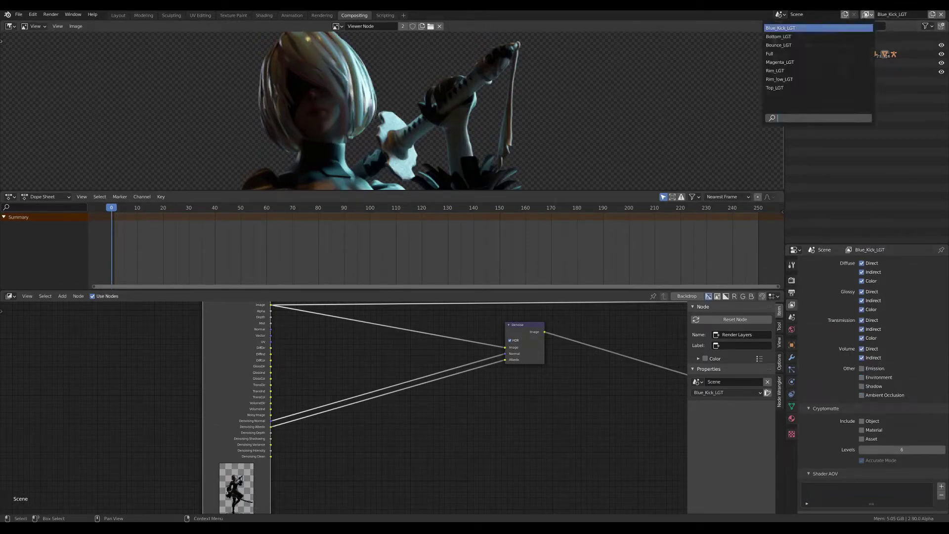
{"action": "left_click", "coordinate": [811, 38]}
{"action": "scroll", "coordinate": [885, 341], "scroll_direction": "up", "scroll_amount": 4}
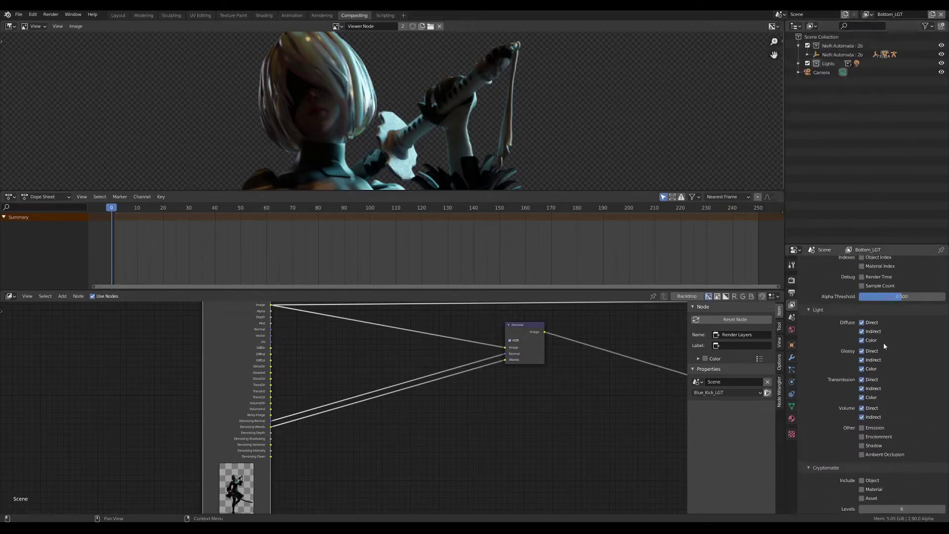
{"action": "left_click", "coordinate": [868, 14]}
{"action": "left_click", "coordinate": [797, 62]}
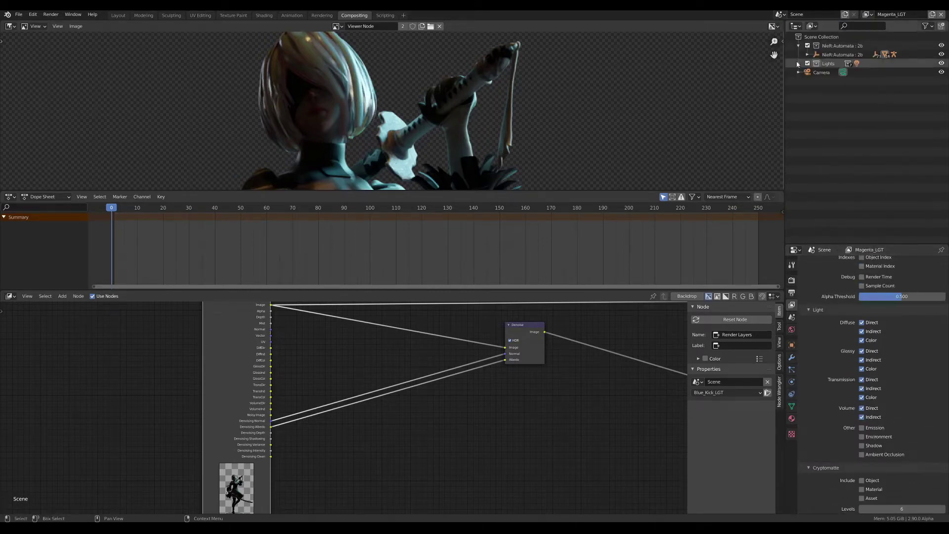
{"action": "scroll", "coordinate": [885, 366], "scroll_direction": "up", "scroll_amount": 3}
{"action": "scroll", "coordinate": [886, 376], "scroll_direction": "up", "scroll_amount": 3}
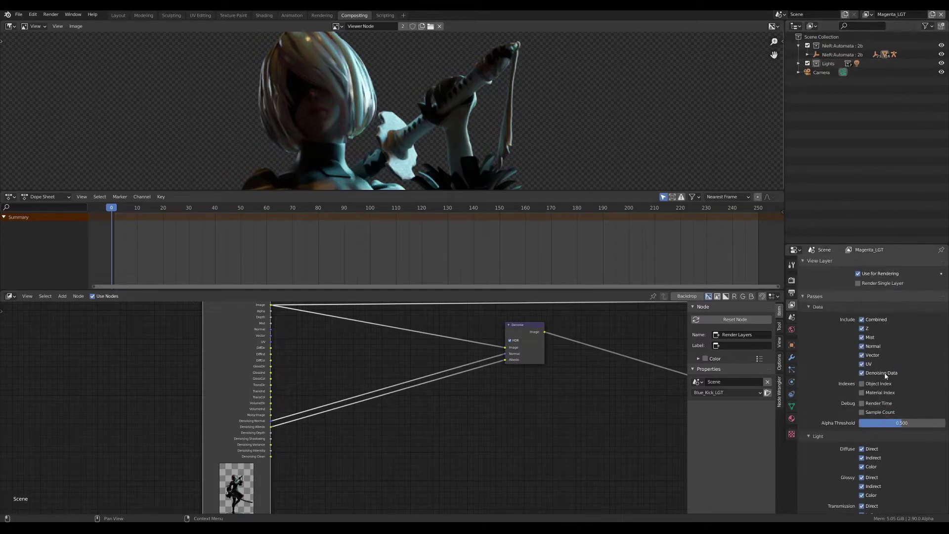
{"action": "left_click", "coordinate": [879, 15]}
{"action": "left_click", "coordinate": [798, 72]}
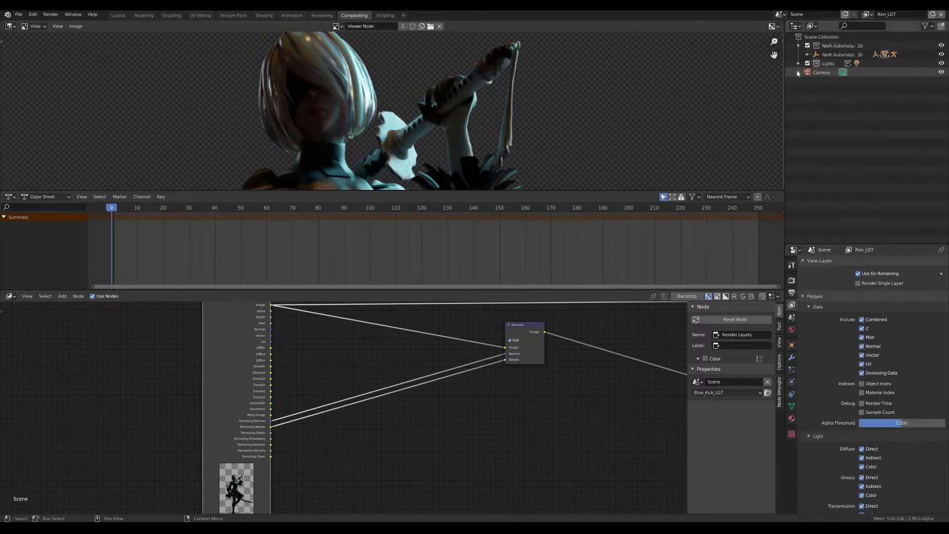
{"action": "left_click", "coordinate": [879, 15]}
{"action": "left_click", "coordinate": [797, 54]}
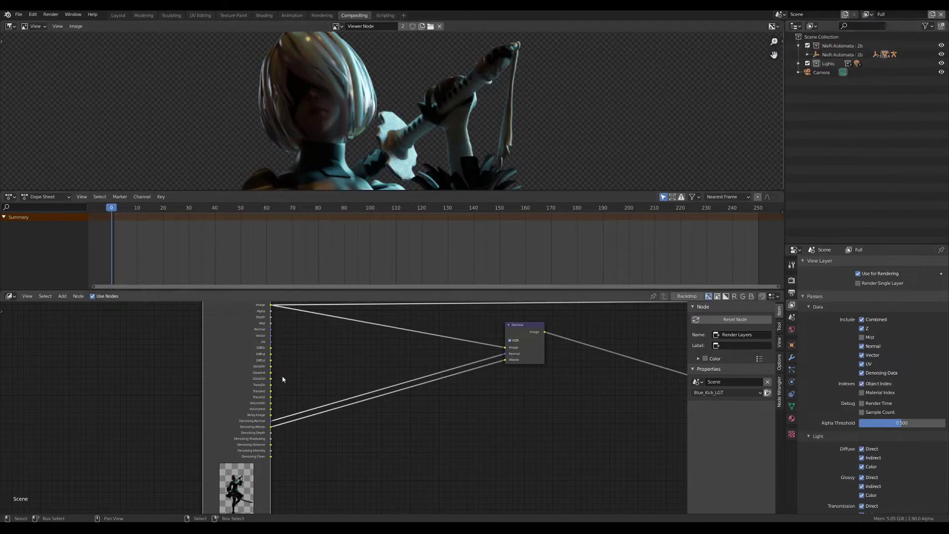
{"action": "scroll", "coordinate": [267, 475], "scroll_direction": "up", "scroll_amount": 4}
- Set the Render Layers layer to Blue_Kick_LGT and inspect its links to Denoise
{"action": "left_click", "coordinate": [267, 458]}
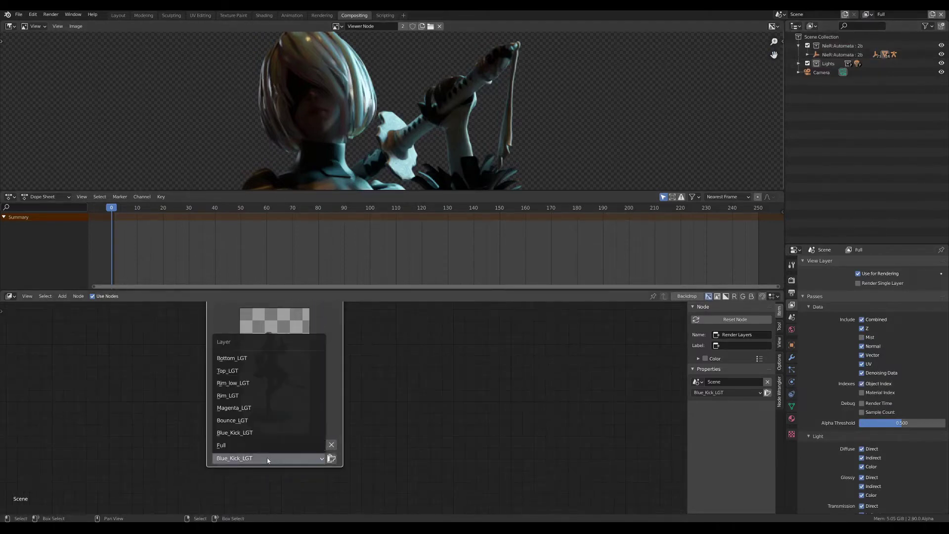
{"action": "left_click", "coordinate": [253, 444]}
{"action": "left_click", "coordinate": [267, 477]}
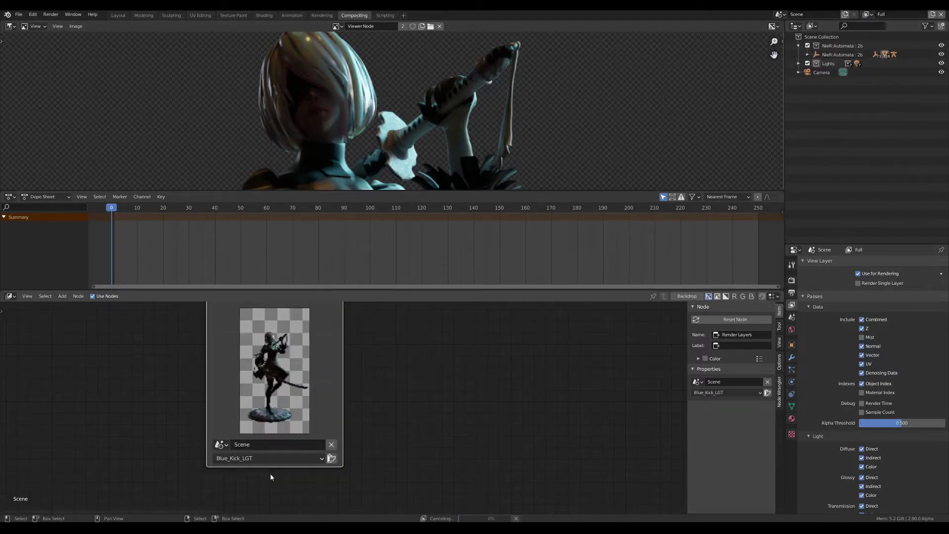
{"action": "scroll", "coordinate": [270, 473], "scroll_direction": "down", "scroll_amount": 2}
{"action": "middle_click_drag", "start_coordinate": [270, 473], "coordinate": [408, 377]}
{"action": "scroll", "coordinate": [408, 378], "scroll_direction": "down", "scroll_amount": 2}
{"action": "middle_click_drag", "start_coordinate": [373, 416], "coordinate": [316, 401]}
{"action": "scroll", "coordinate": [316, 401], "scroll_direction": "up", "scroll_amount": 1}
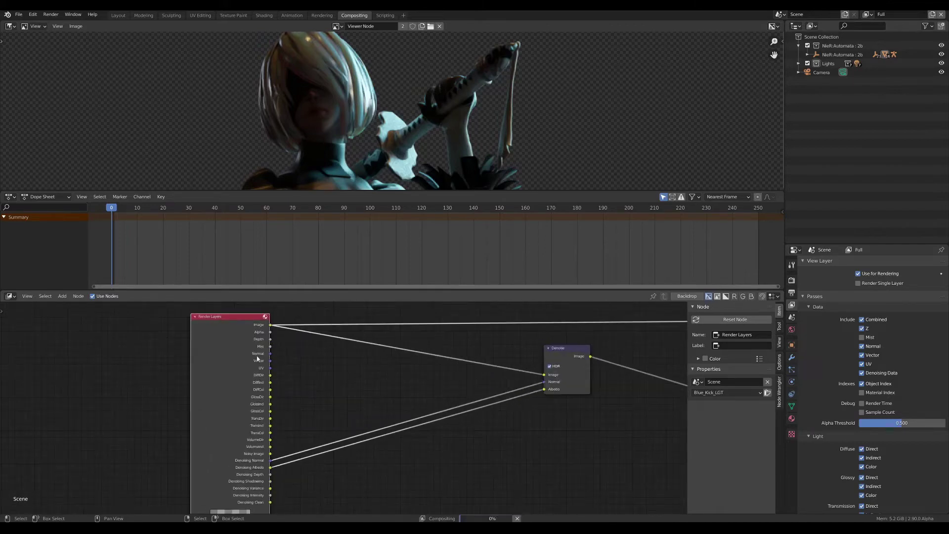
{"action": "mouse_move", "coordinate": [328, 368]}
{"action": "middle_mouse_down"}
{"action": "mouse_move", "coordinate": [321, 356]}
{"action": "mouse_move", "coordinate": [227, 485]}
{"action": "middle_mouse_up"}
{"action": "scroll", "coordinate": [314, 381], "scroll_direction": "down", "scroll_amount": 1}
- Move the Composite node closer to the Denoise node
{"action": "left_click", "coordinate": [493, 343]}
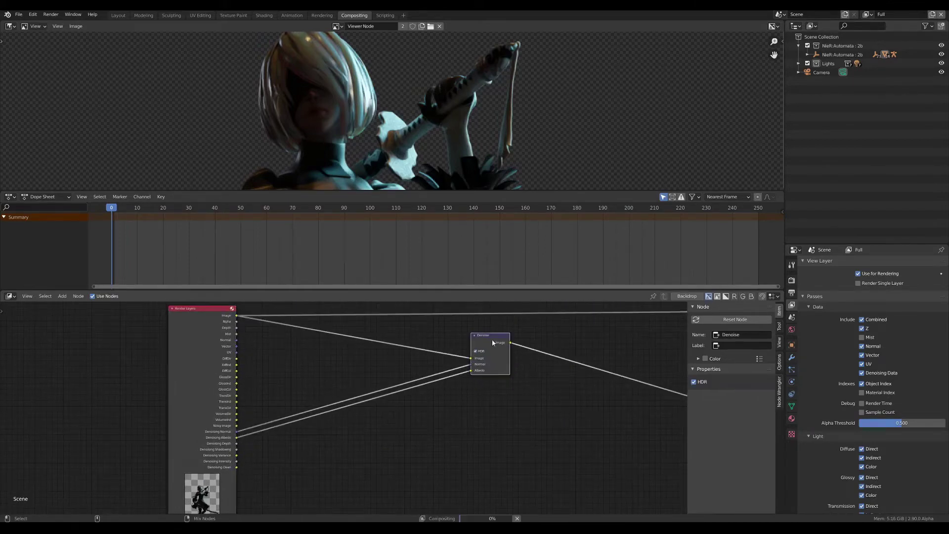
{"action": "mouse_move", "coordinate": [522, 355]}
{"action": "middle_mouse_down"}
{"action": "mouse_move", "coordinate": [372, 426]}
{"action": "mouse_move", "coordinate": [296, 369]}
{"action": "middle_mouse_up"}
{"action": "scroll", "coordinate": [297, 368], "scroll_direction": "up", "scroll_amount": 1}
{"action": "left_click_drag", "start_coordinate": [529, 348], "coordinate": [324, 381]}
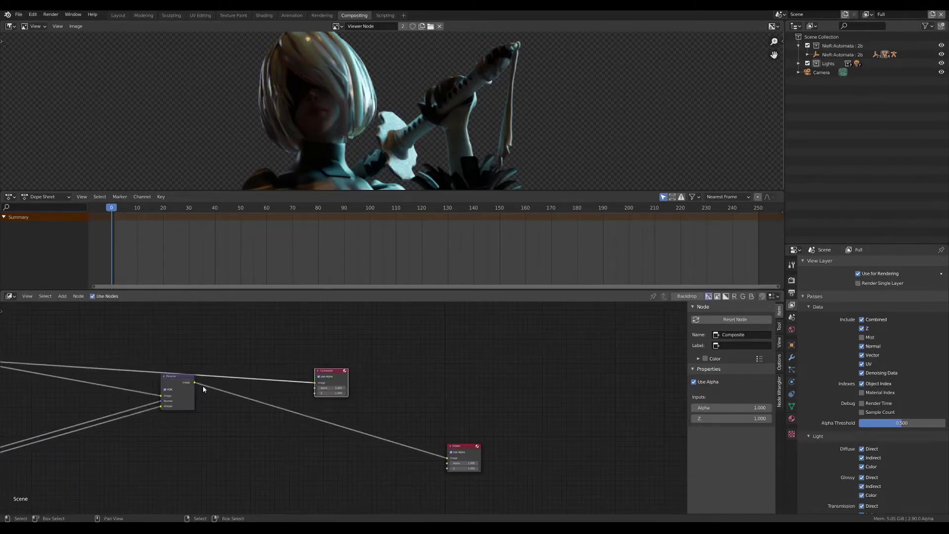
{"action": "scroll", "coordinate": [204, 389], "scroll_direction": "up", "scroll_amount": 3}
- Place the Viewer node just below the Composite node
{"action": "left_click", "coordinate": [318, 382]}
{"action": "middle_click_drag", "start_coordinate": [281, 392], "coordinate": [406, 370]}
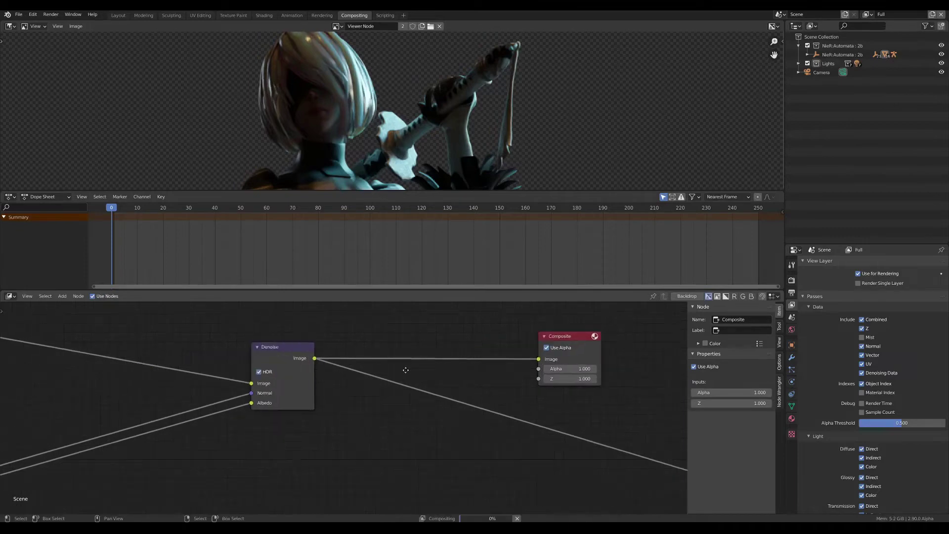
{"action": "scroll", "coordinate": [515, 377], "scroll_direction": "down", "scroll_amount": 2}
{"action": "middle_click_drag", "start_coordinate": [514, 378], "coordinate": [551, 403]}
{"action": "scroll", "coordinate": [556, 410], "scroll_direction": "down", "scroll_amount": 1}
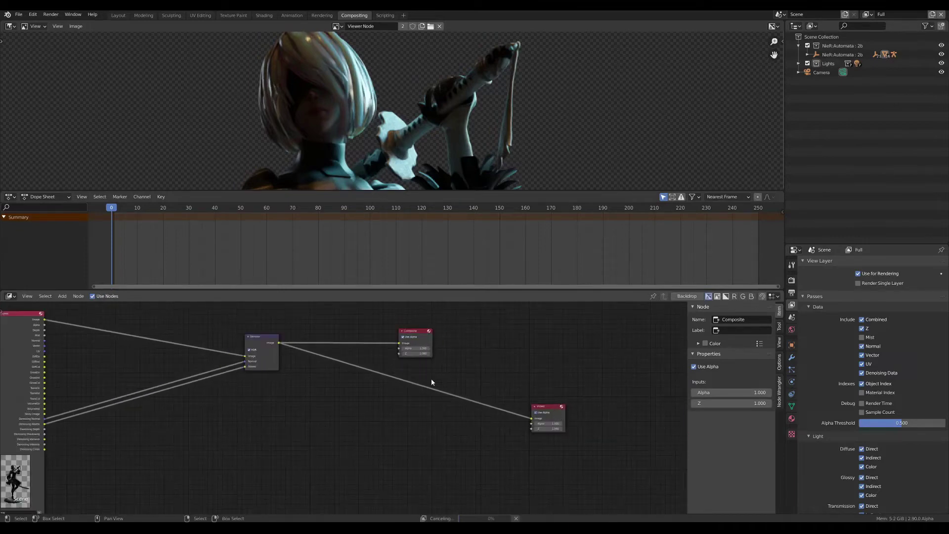
{"action": "left_click", "coordinate": [548, 411]}
{"action": "mouse_move", "coordinate": [549, 412]}
{"action": "left_mouse_down"}
{"action": "mouse_move", "coordinate": [419, 384]}
{"action": "mouse_move", "coordinate": [415, 371]}
{"action": "left_mouse_up"}
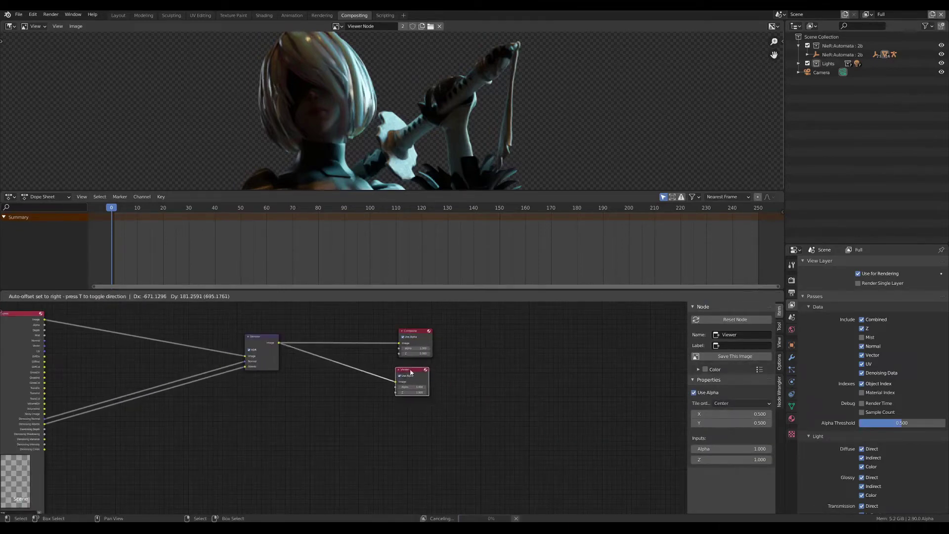
{"action": "middle_click_drag", "start_coordinate": [71, 490], "coordinate": [229, 410]}
- Switch the Render Layers node's view layer to Full
{"action": "scroll", "coordinate": [229, 410], "scroll_direction": "up", "scroll_amount": 3}
{"action": "left_click", "coordinate": [134, 452]}
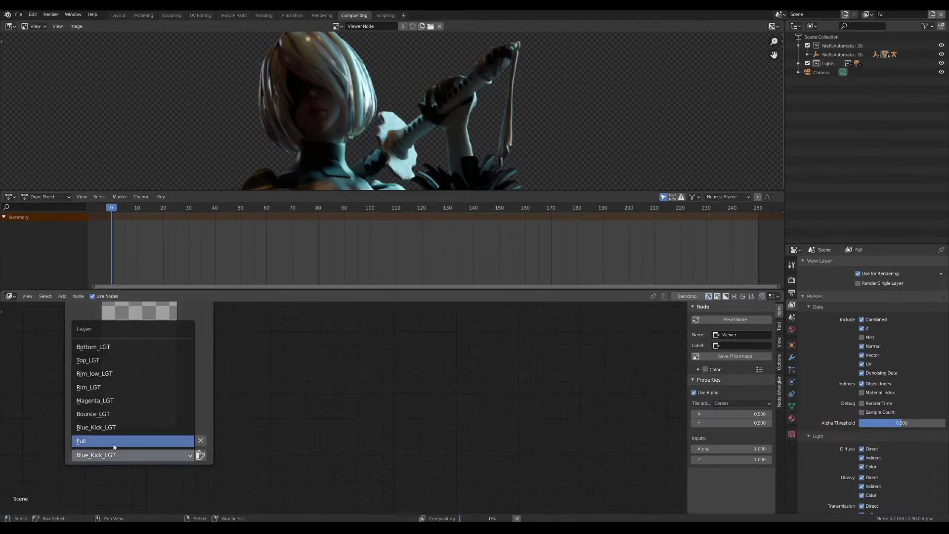
{"action": "left_click", "coordinate": [141, 442]}
{"action": "left_click", "coordinate": [132, 494]}
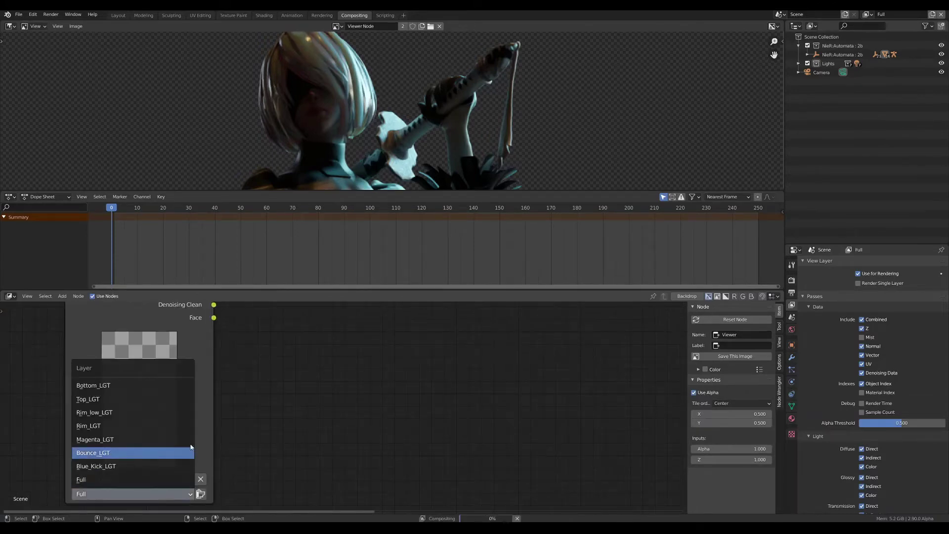
{"action": "key", "text": "Escape"}
{"action": "left_click", "coordinate": [121, 494]}
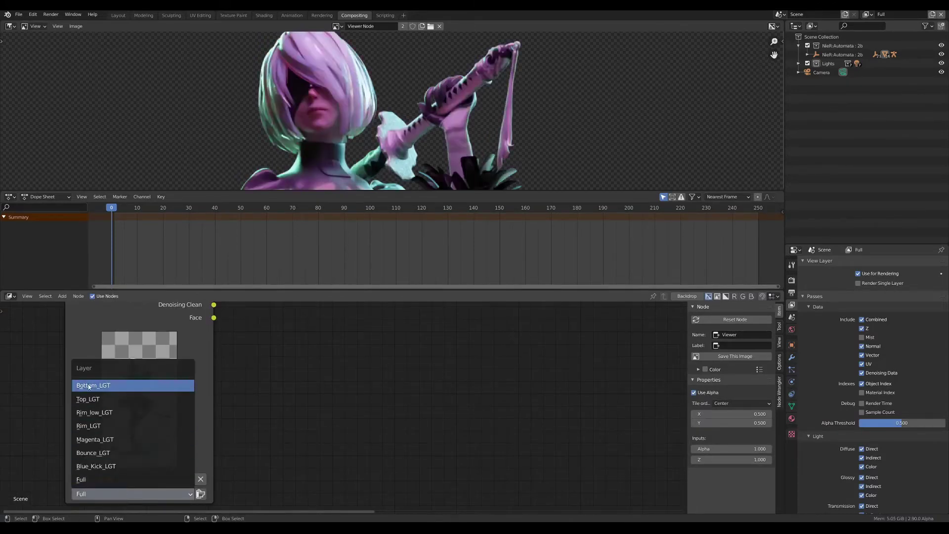
{"action": "left_click", "coordinate": [82, 480]}
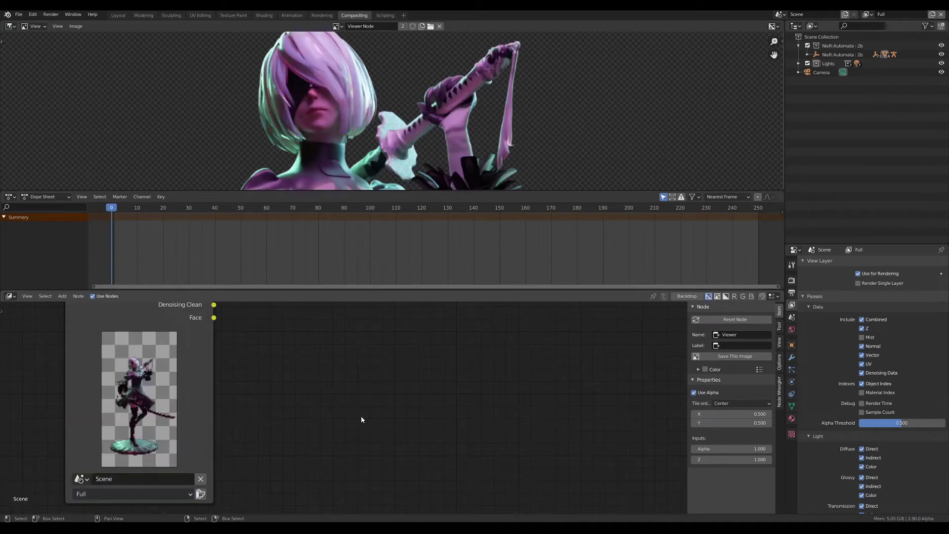
- Check the available view layers across the graph, then maximize the node editor
{"action": "scroll", "coordinate": [290, 460], "scroll_direction": "down", "scroll_amount": 2}
{"action": "middle_click_drag", "start_coordinate": [290, 460], "coordinate": [262, 509]}
{"action": "scroll", "coordinate": [236, 366], "scroll_direction": "down", "scroll_amount": 2}
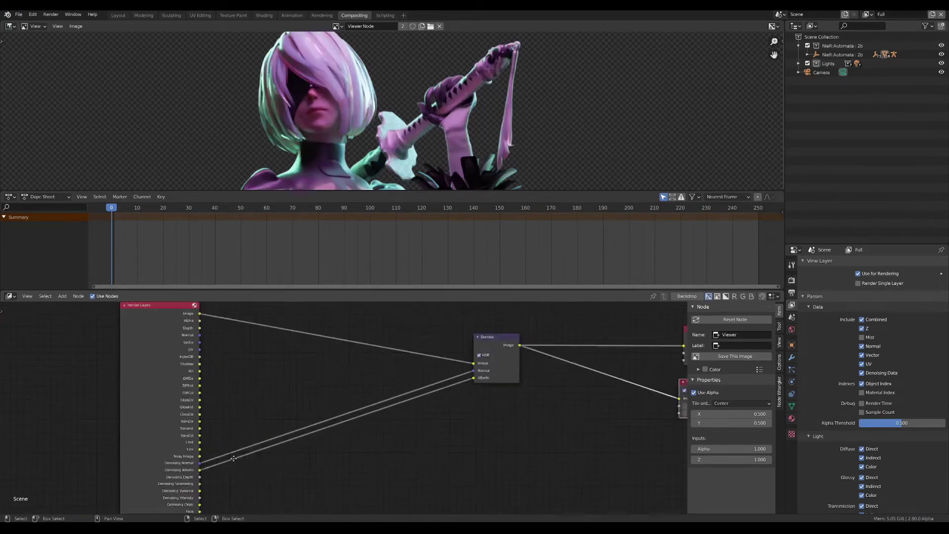
{"action": "mouse_move", "coordinate": [236, 367]}
{"action": "middle_mouse_down"}
{"action": "mouse_move", "coordinate": [231, 381]}
{"action": "mouse_move", "coordinate": [271, 364]}
{"action": "middle_mouse_up"}
{"action": "scroll", "coordinate": [233, 386], "scroll_direction": "down", "scroll_amount": 1}
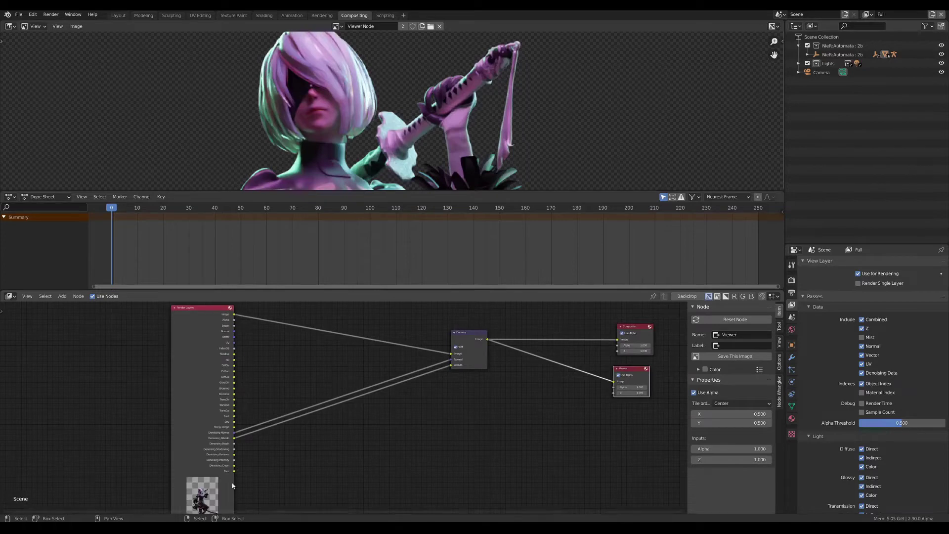
{"action": "scroll", "coordinate": [228, 317], "scroll_direction": "up", "scroll_amount": 2}
{"action": "left_click", "coordinate": [203, 470]}
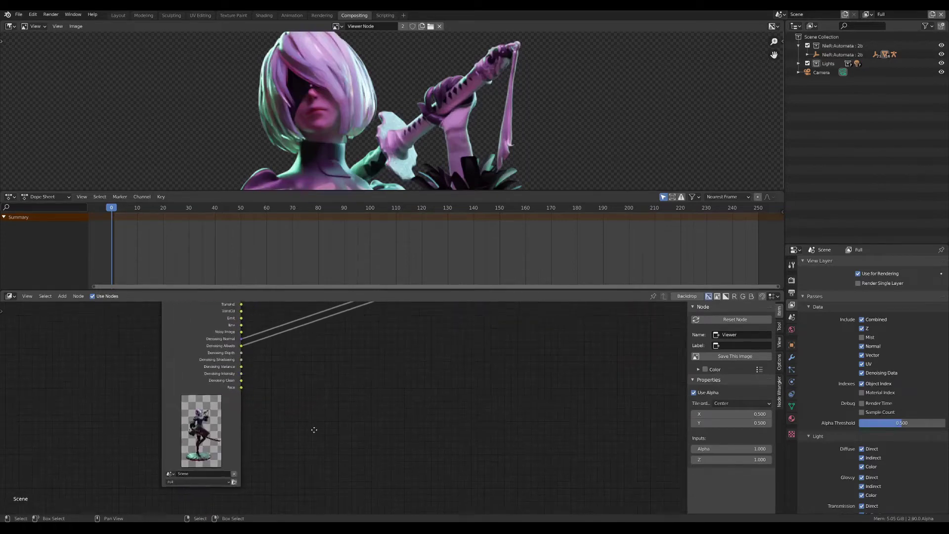
{"action": "scroll", "coordinate": [294, 400], "scroll_direction": "down", "scroll_amount": 1}
{"action": "middle_click_drag", "start_coordinate": [295, 399], "coordinate": [263, 369]}
{"action": "scroll", "coordinate": [253, 434], "scroll_direction": "up", "scroll_amount": 2}
{"action": "mouse_move", "coordinate": [253, 434]}
{"action": "middle_mouse_down"}
{"action": "mouse_move", "coordinate": [275, 397]}
{"action": "mouse_move", "coordinate": [269, 375]}
{"action": "mouse_move", "coordinate": [256, 391]}
{"action": "middle_mouse_up"}
{"action": "scroll", "coordinate": [275, 397], "scroll_direction": "down", "scroll_amount": 1}
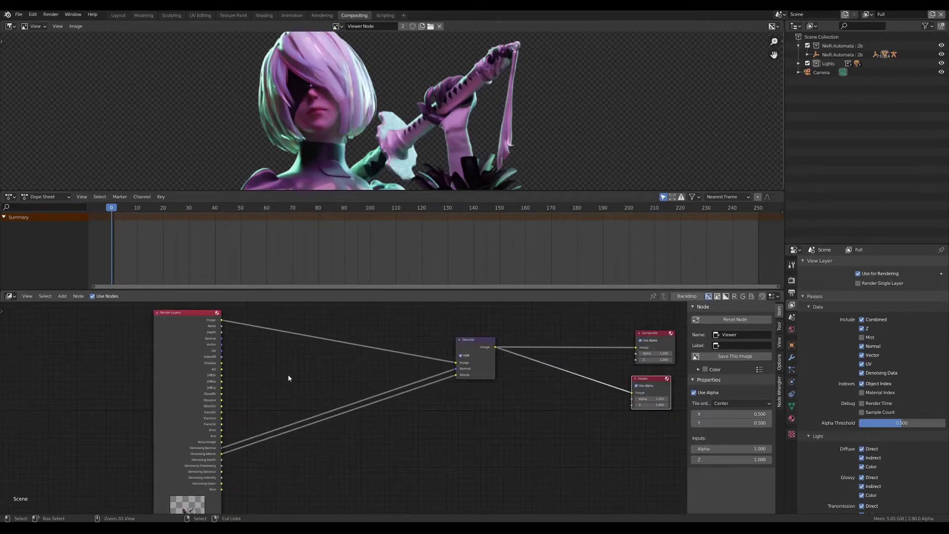
{"action": "key", "text": "ctrl+space"}
- Enable the Backdrop behind the node graph, dismissing the Add menu unused
{"action": "left_click", "coordinate": [852, 25]}
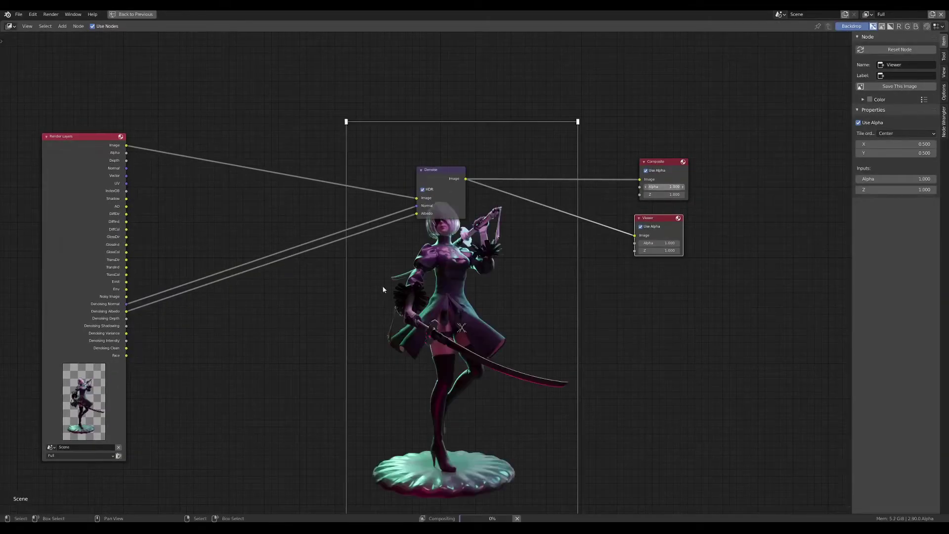
{"action": "middle_click_drag", "start_coordinate": [383, 290], "coordinate": [393, 240]}
{"action": "scroll", "coordinate": [311, 242], "scroll_direction": "up", "scroll_amount": 2}
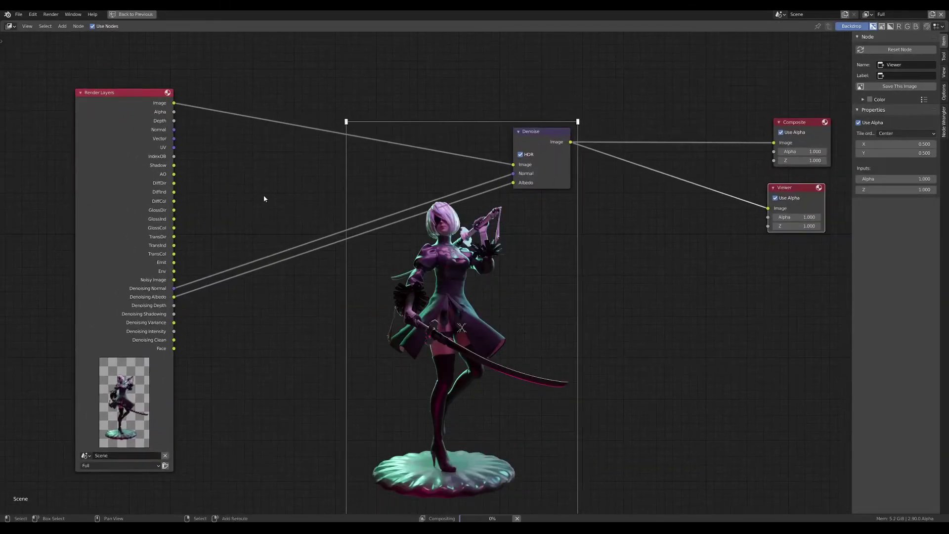
{"action": "key", "text": "shift+a"}
{"action": "left_click", "coordinate": [78, 94]}
- Expand the Render Layers node and frame the Composite and Viewer nodes
{"action": "left_click", "coordinate": [81, 94]}
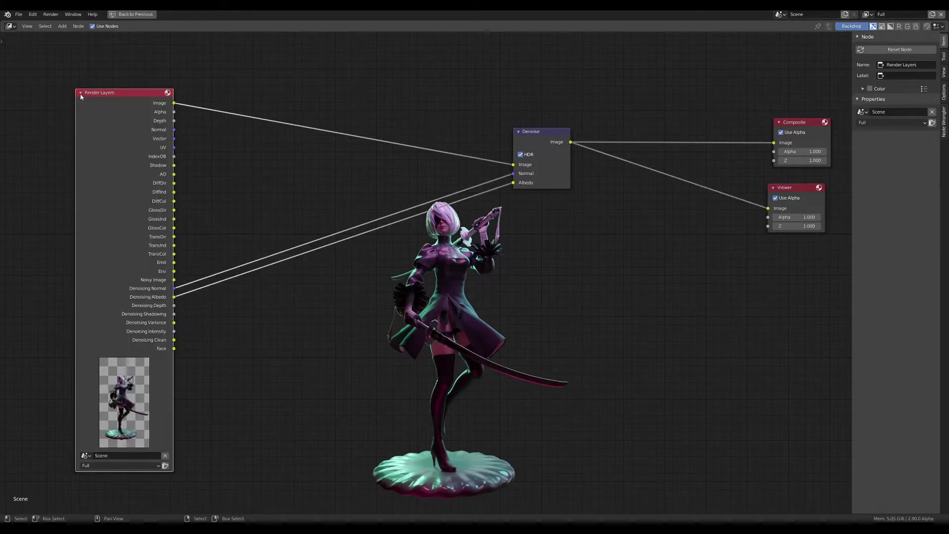
{"action": "middle_click_drag", "start_coordinate": [336, 232], "coordinate": [353, 222]}
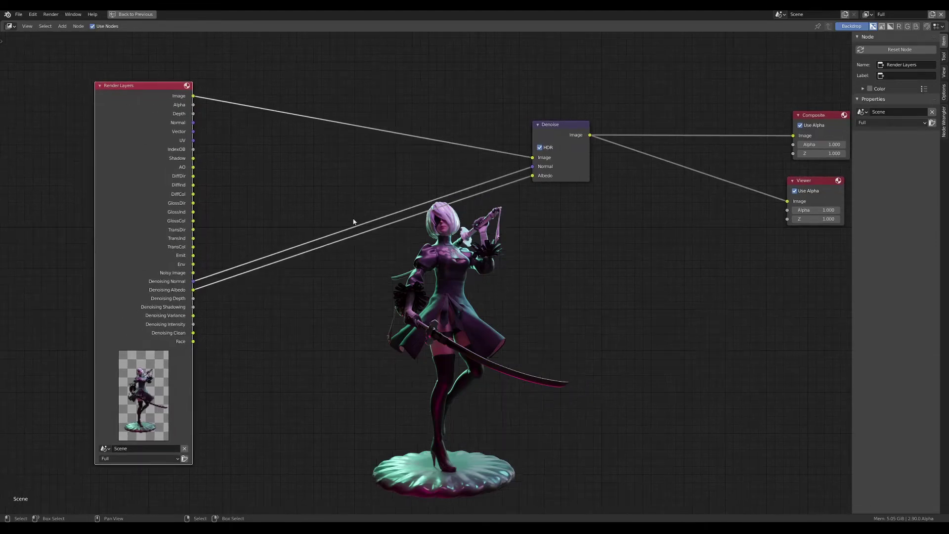
{"action": "middle_click_drag", "start_coordinate": [293, 333], "coordinate": [314, 318]}
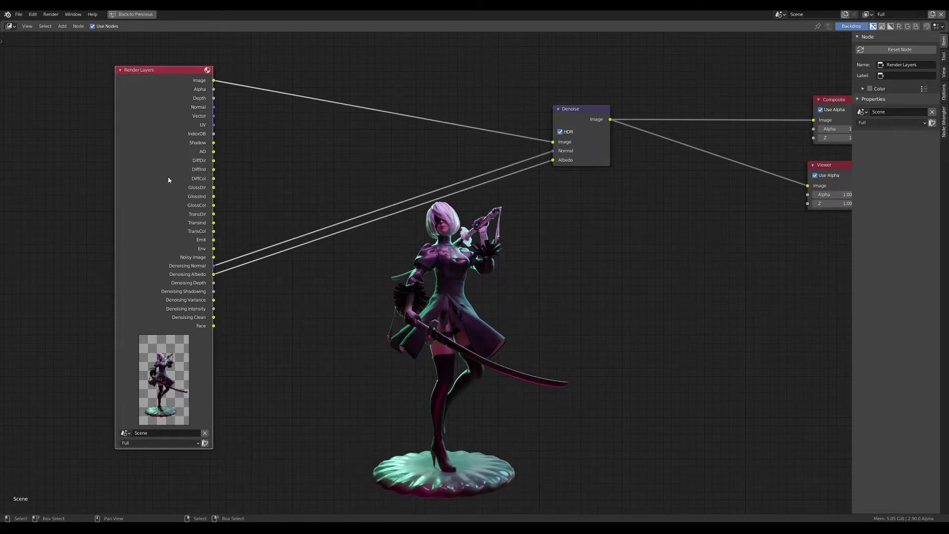
{"action": "left_click_drag", "start_coordinate": [168, 180], "coordinate": [174, 185]}
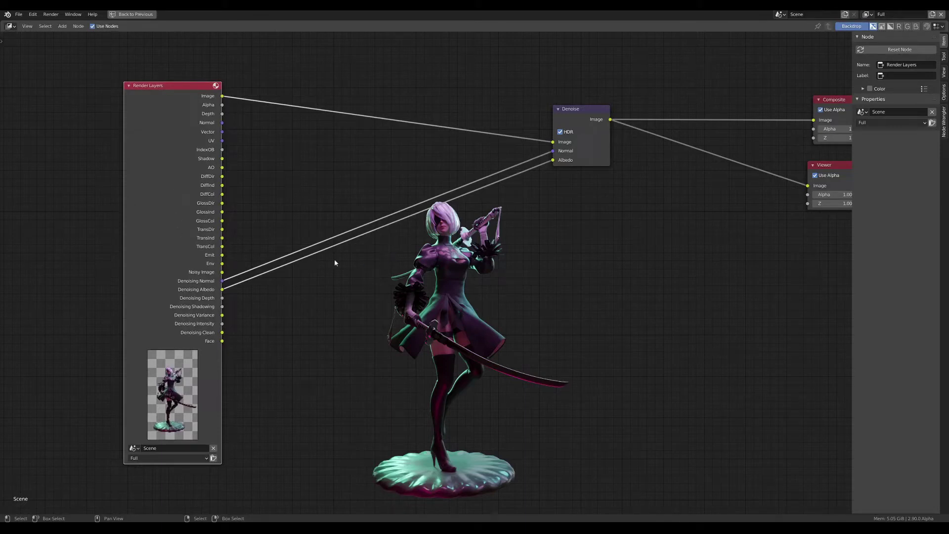
{"action": "middle_click_drag", "start_coordinate": [386, 268], "coordinate": [379, 265]}
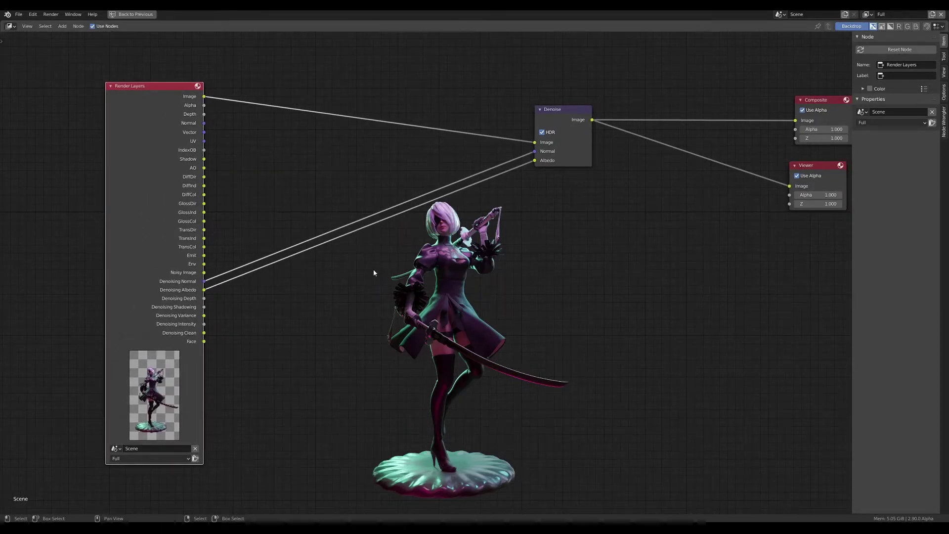
{"action": "key", "text": "shift+a"}
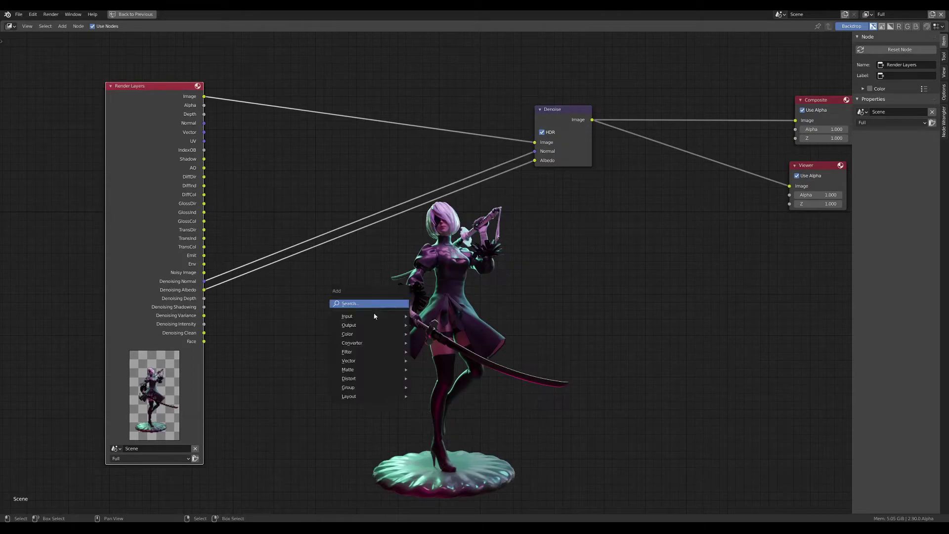
{"action": "mouse_move", "coordinate": [368, 316]}
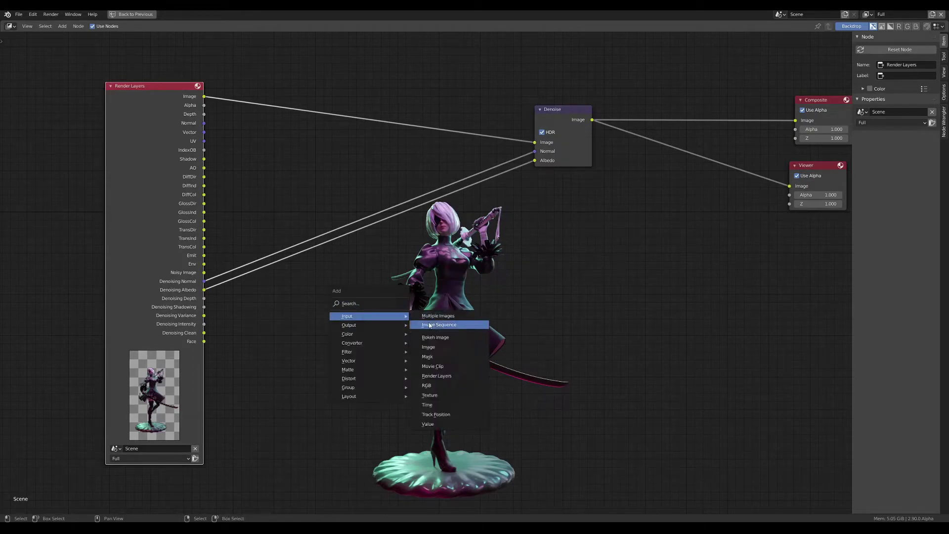
- Add a trial Image input node, cancel its file browser, and delete it
{"action": "left_click", "coordinate": [428, 347]}
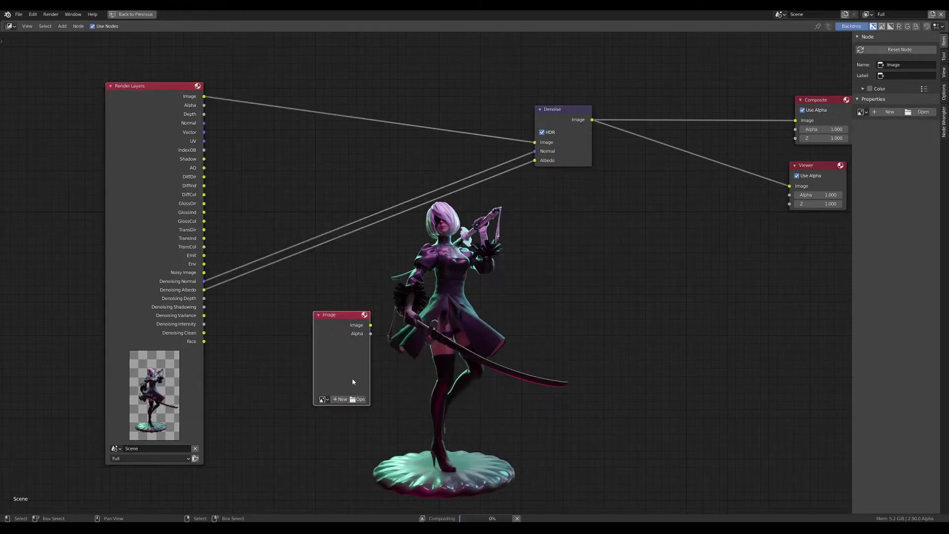
{"action": "scroll", "coordinate": [352, 381], "scroll_direction": "up", "scroll_amount": 2}
{"action": "left_click", "coordinate": [360, 410]}
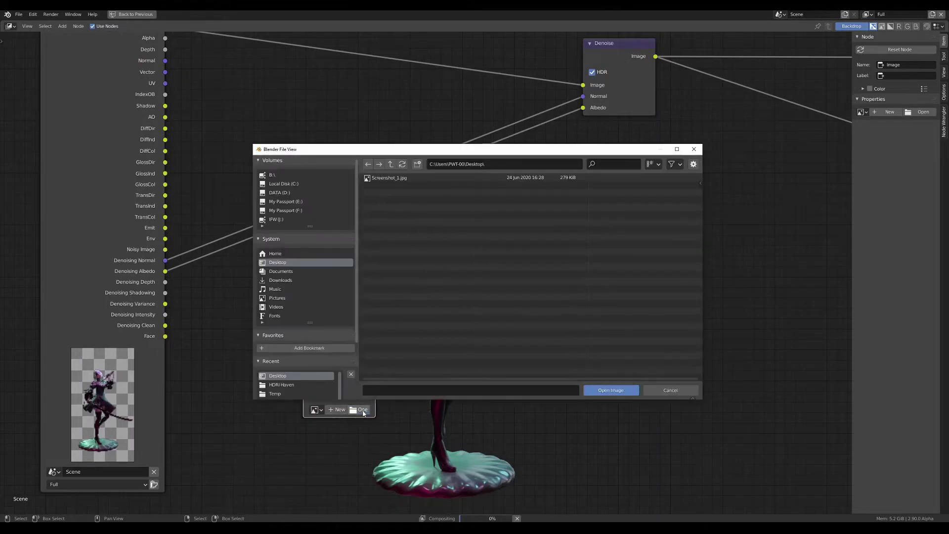
{"action": "left_click", "coordinate": [673, 394]}
{"action": "key", "text": "x"}
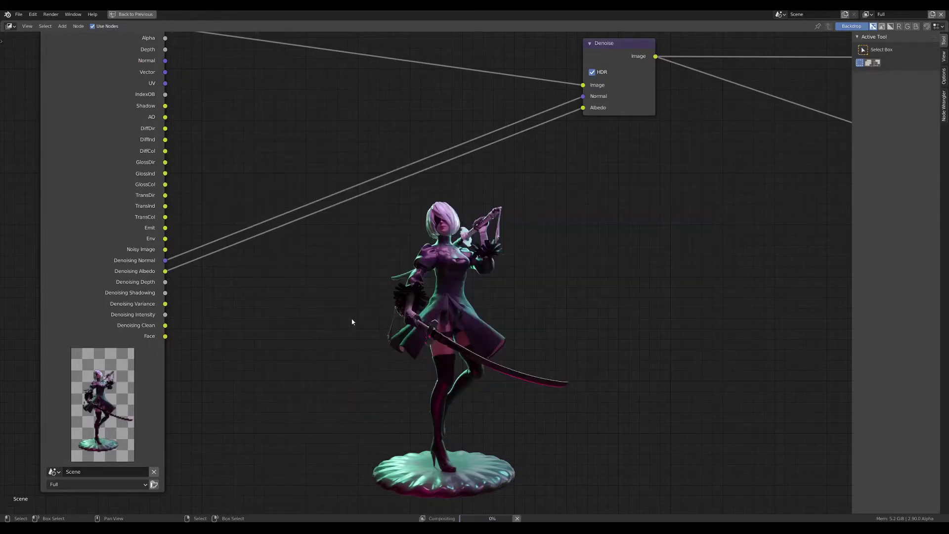
- Enlarge the backdrop render behind the nodes with Alt+V
{"action": "scroll", "coordinate": [353, 322], "scroll_direction": "down", "scroll_amount": 2}
{"action": "scroll", "coordinate": [349, 214], "scroll_direction": "up", "scroll_amount": 1}
{"action": "scroll", "coordinate": [321, 174], "scroll_direction": "up", "scroll_amount": 1}
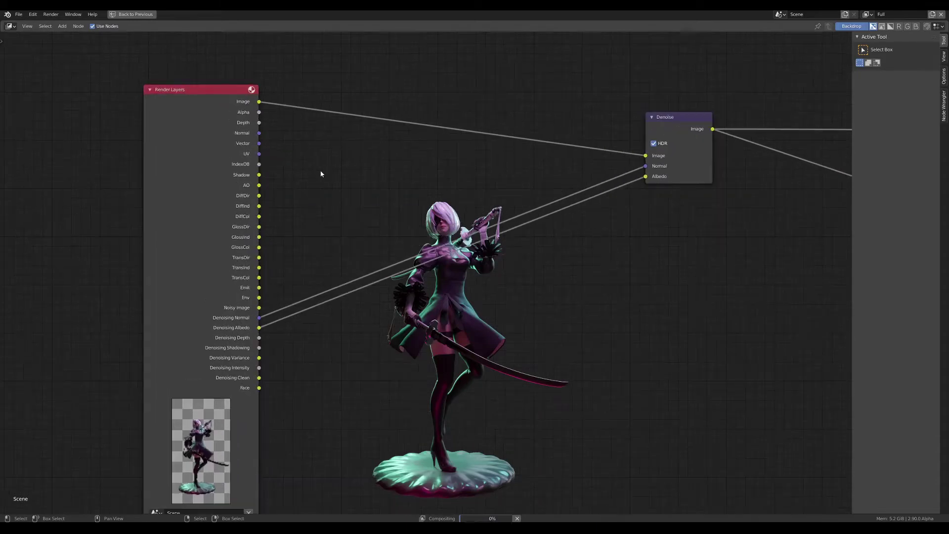
{"action": "mouse_move", "coordinate": [387, 225]}
{"action": "middle_mouse_down"}
{"action": "mouse_move", "coordinate": [294, 186]}
{"action": "mouse_move", "coordinate": [338, 179]}
{"action": "middle_mouse_up"}
{"action": "key", "text": "alt+v"}
{"action": "key", "text": "alt+v"}
{"action": "scroll", "coordinate": [293, 201], "scroll_direction": "down", "scroll_amount": 1}
- Browse the add-node input types, frame all nodes, and select the Render Layers node
{"action": "key", "text": "shift+a"}
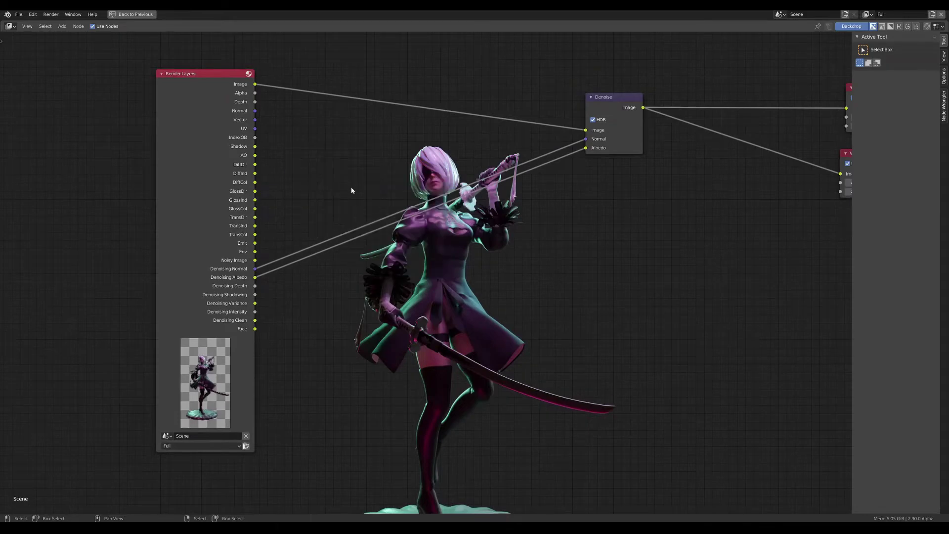
{"action": "key", "text": "shift+a"}
{"action": "middle_click_drag", "start_coordinate": [544, 229], "coordinate": [517, 229]}
{"action": "left_click", "coordinate": [183, 446]}
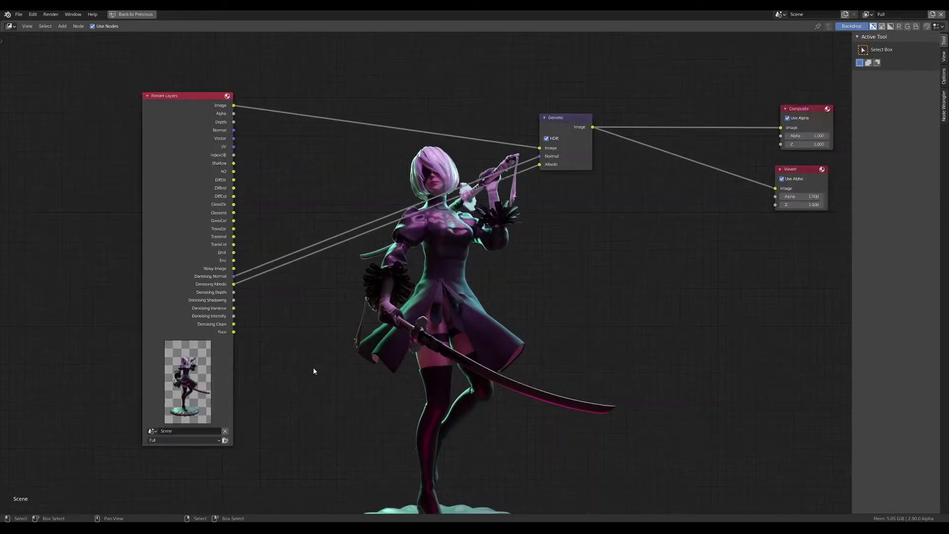
{"action": "key", "text": "Home"}
{"action": "left_click", "coordinate": [174, 151]}
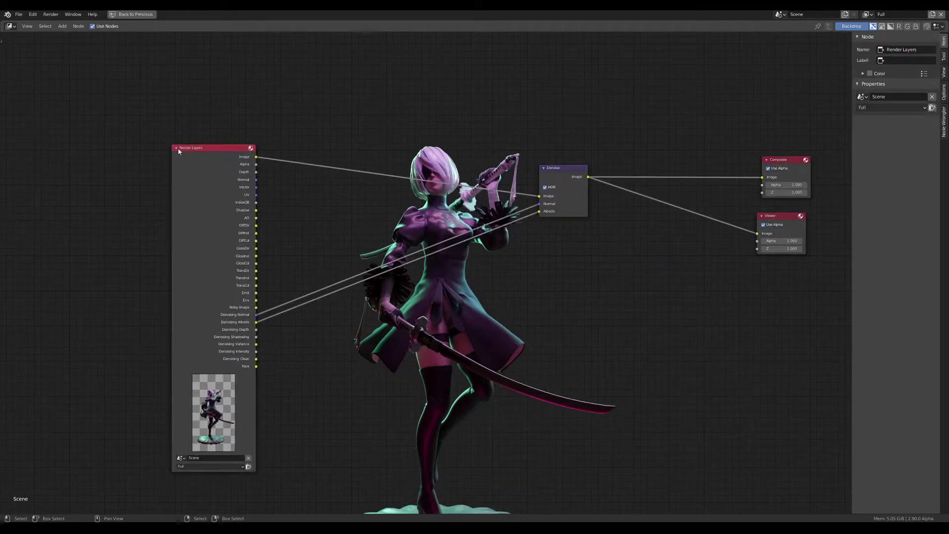
- Move Denoise beside Render Layers and trial hiding and collapsing the Render Layers sockets
{"action": "left_click_drag", "start_coordinate": [556, 177], "coordinate": [347, 176]}
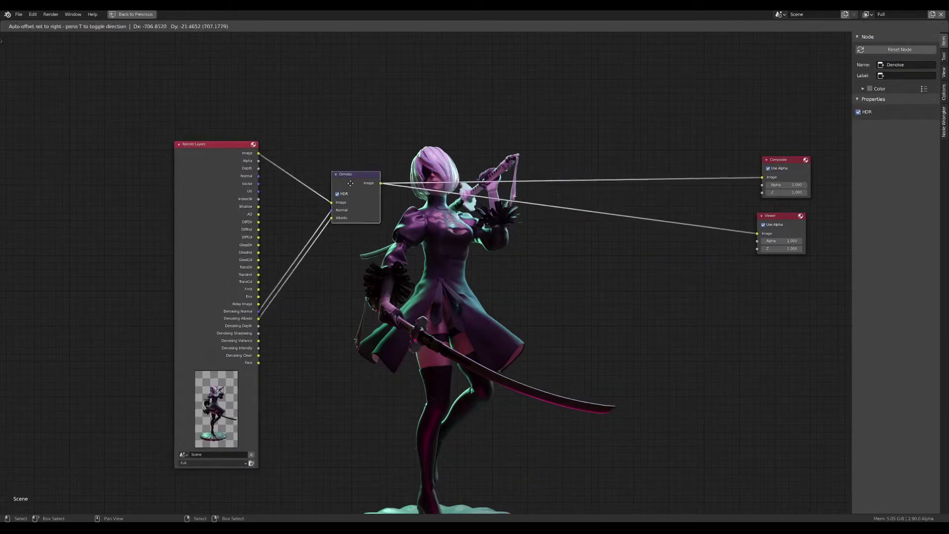
{"action": "left_click", "coordinate": [203, 162]}
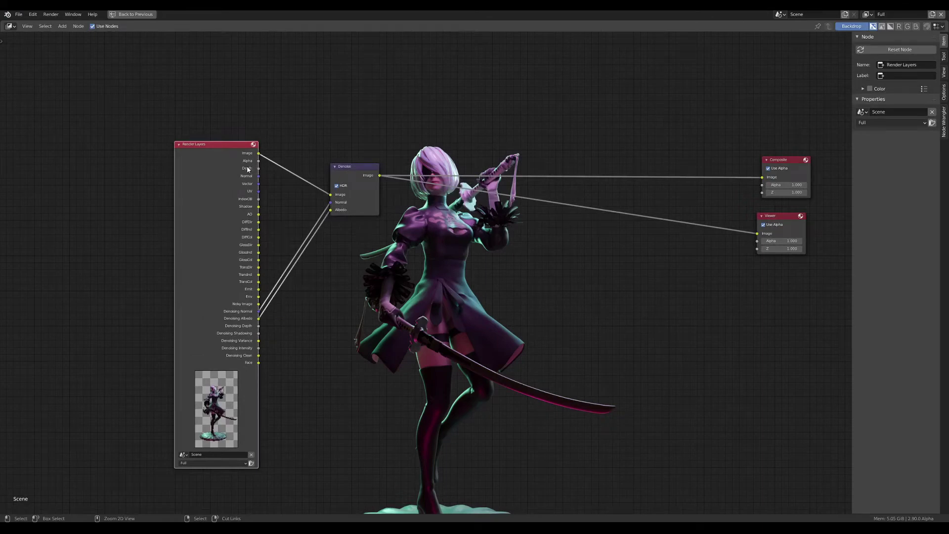
{"action": "key", "text": "ctrl+h"}
{"action": "scroll", "coordinate": [203, 161], "scroll_direction": "up", "scroll_amount": 1}
{"action": "left_click", "coordinate": [170, 143]}
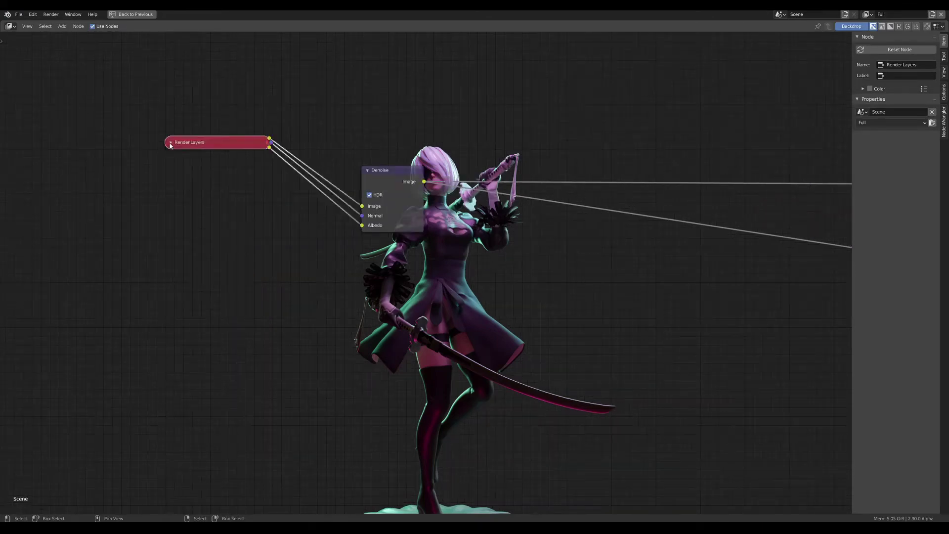
{"action": "left_click", "coordinate": [175, 180]}
{"action": "left_click", "coordinate": [388, 173], "text": "shift"}
{"action": "key", "text": "ctrl+h"}
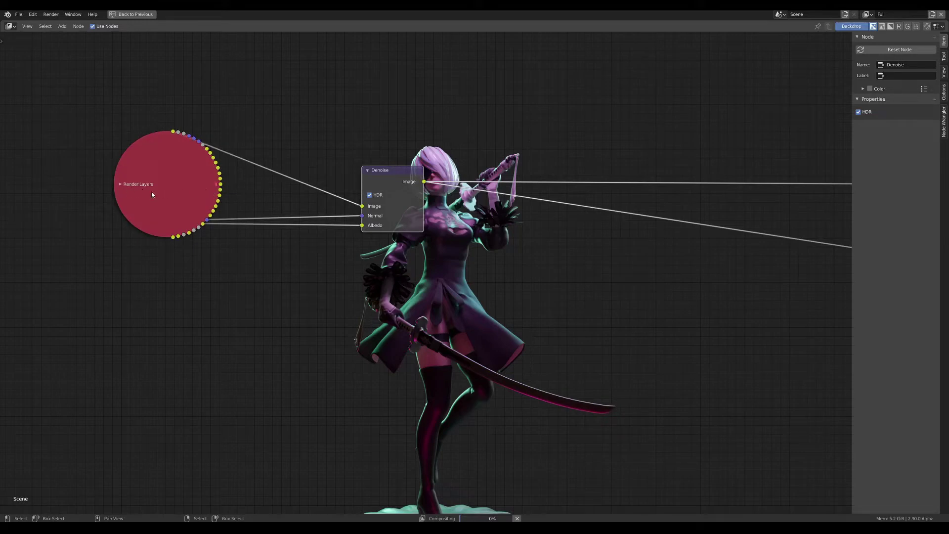
- Re-expand Render Layers, hide its unlinked sockets with Ctrl+H, and collapse it with H
{"action": "left_click", "coordinate": [179, 196]}
{"action": "left_click", "coordinate": [124, 184]}
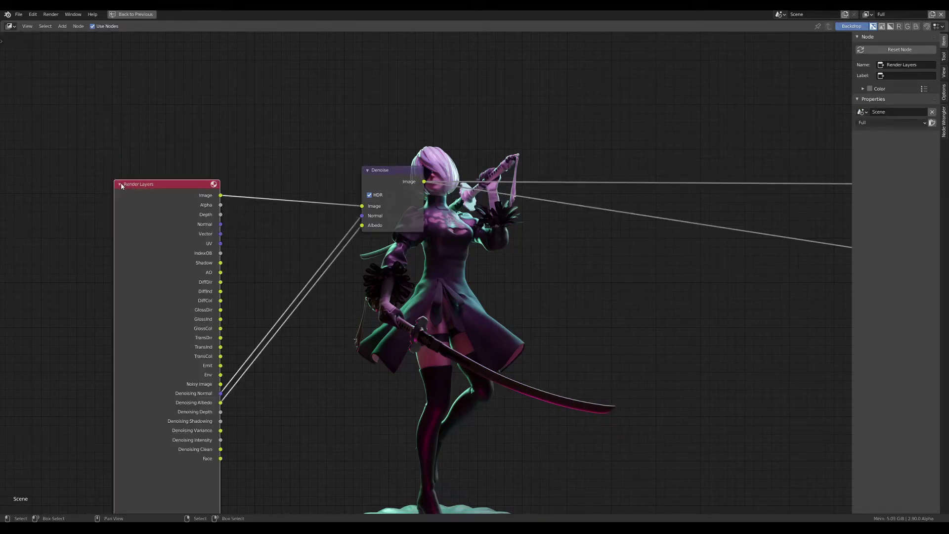
{"action": "key", "text": "ctrl+h"}
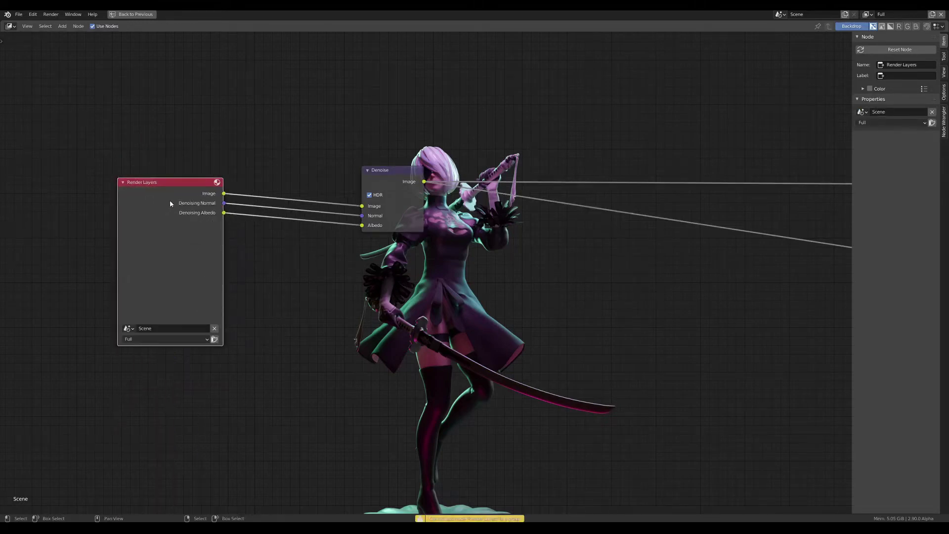
{"action": "left_click", "coordinate": [406, 186]}
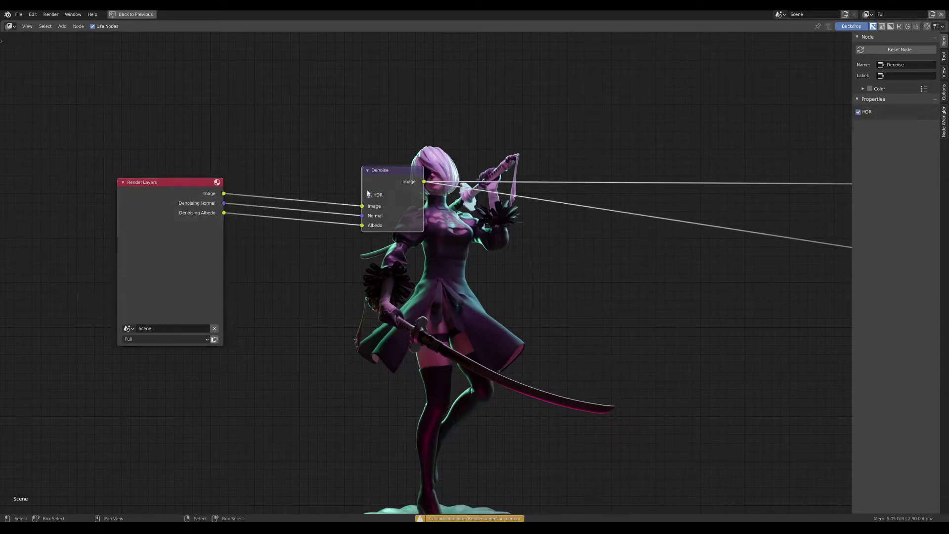
{"action": "left_click", "coordinate": [172, 187]}
{"action": "key", "text": "h"}
{"action": "left_click_drag", "start_coordinate": [172, 181], "coordinate": [150, 175]}
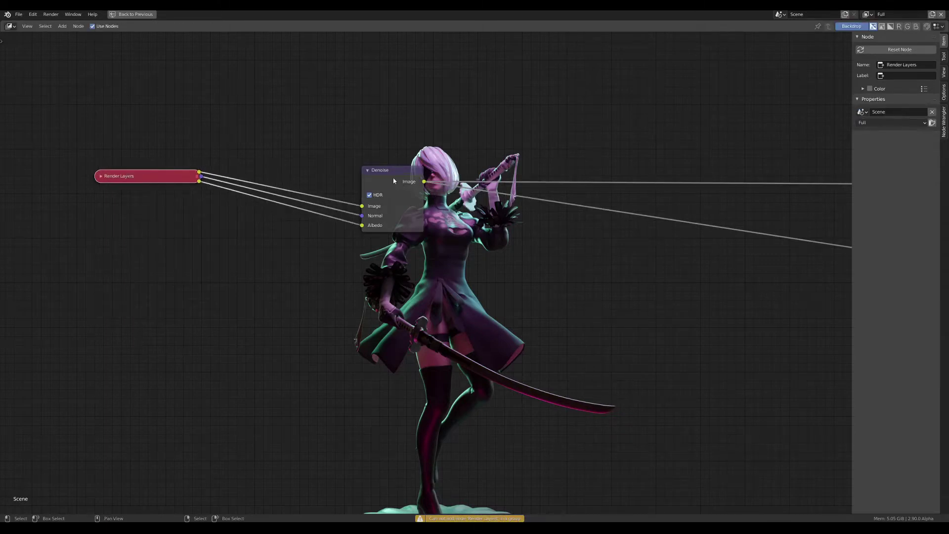
- Pull Denoise closer and duplicate the Render Layers node, placing the copy below
{"action": "left_click_drag", "start_coordinate": [393, 177], "coordinate": [328, 188]}
{"action": "middle_click_drag", "start_coordinate": [158, 196], "coordinate": [240, 195]}
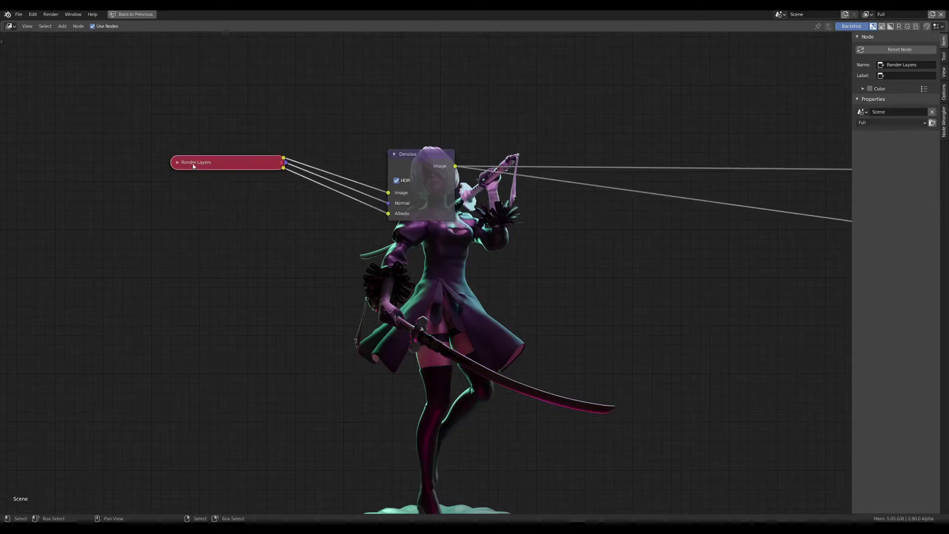
{"action": "left_click", "coordinate": [214, 166]}
{"action": "key", "text": "shift+d"}
{"action": "left_click", "coordinate": [216, 334]}
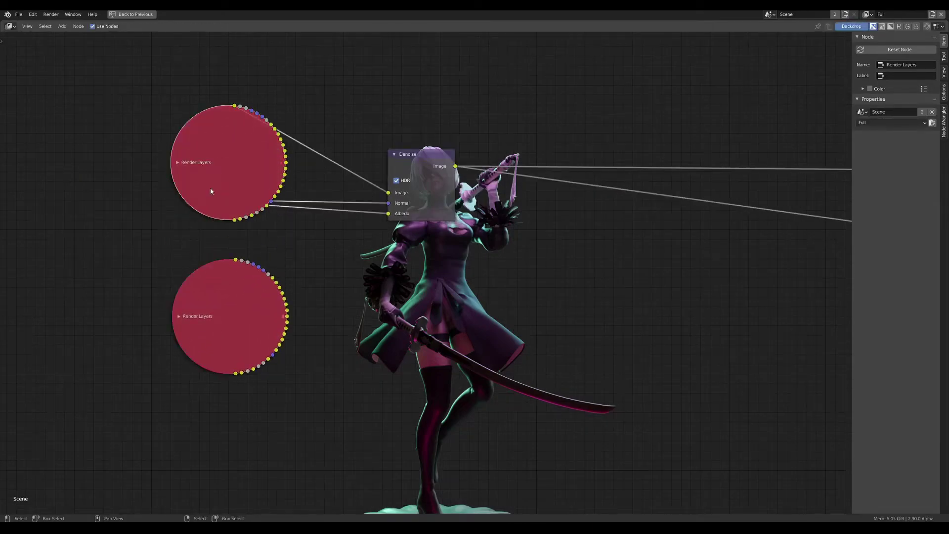
- Re-collapse the original Render Layers node with its unlinked outputs hidden
{"action": "key", "text": "h"}
{"action": "key", "text": "ctrl+h"}
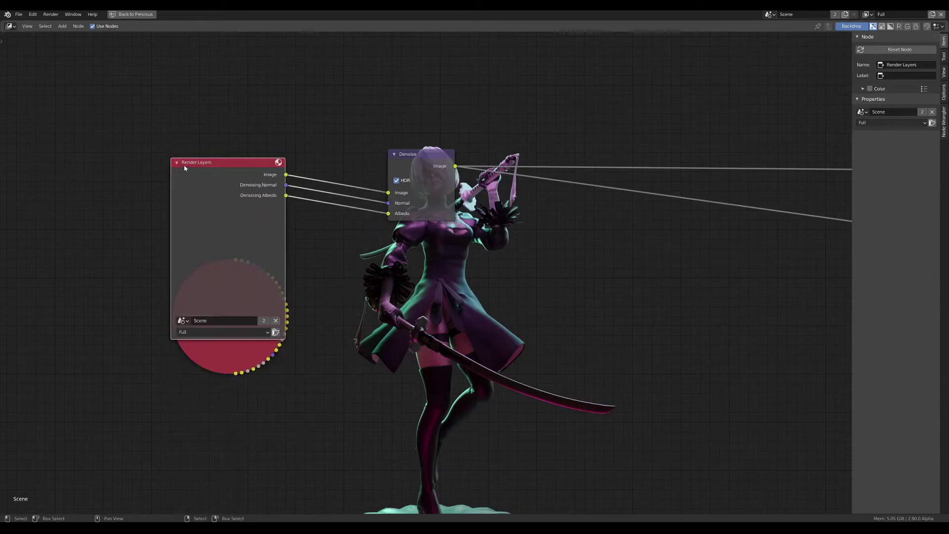
{"action": "left_click", "coordinate": [177, 168]}
- Expand the duplicate to show all passes and drop it just below the original
{"action": "left_click", "coordinate": [201, 266]}
{"action": "key", "text": "h"}
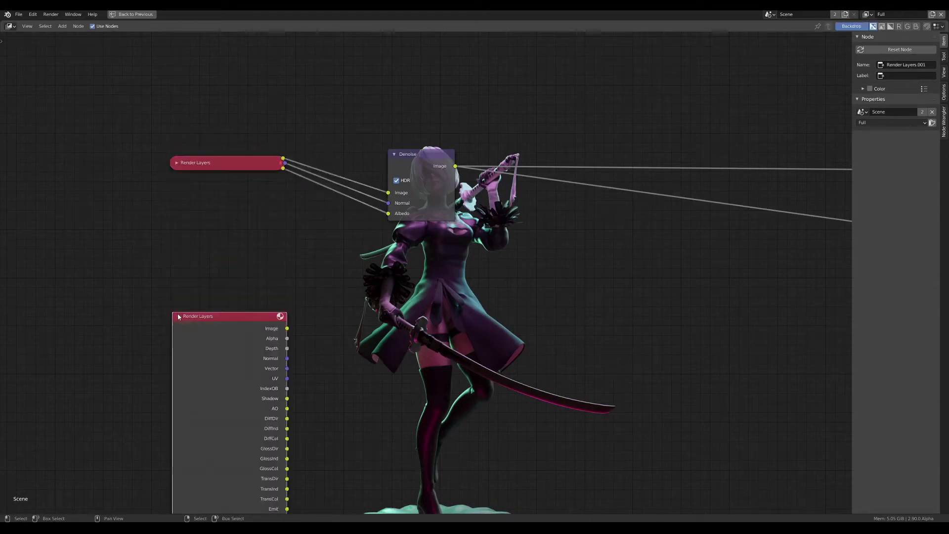
{"action": "key", "text": "g"}
{"action": "left_click", "coordinate": [181, 193]}
{"action": "key", "text": "Home"}
{"action": "scroll", "coordinate": [259, 127], "scroll_direction": "up", "scroll_amount": 2}
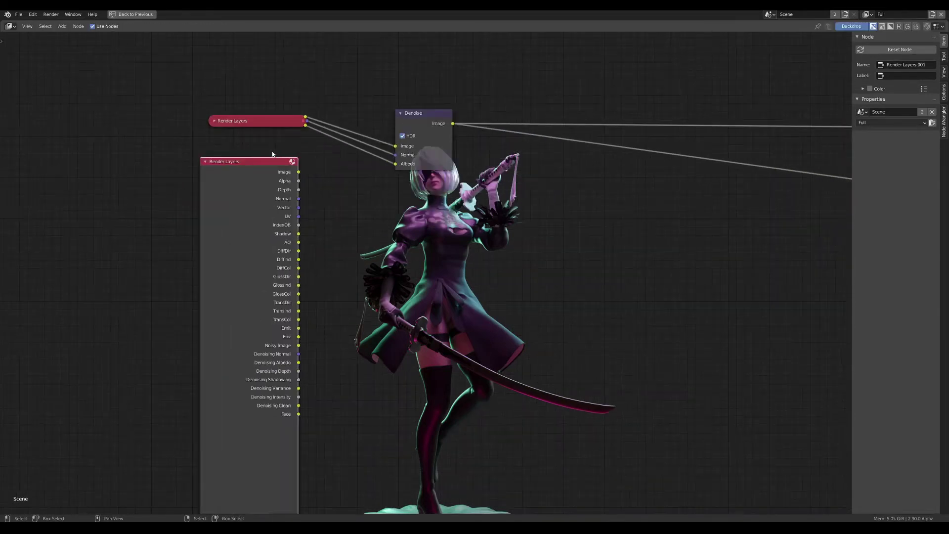
{"action": "left_click", "coordinate": [898, 75]}
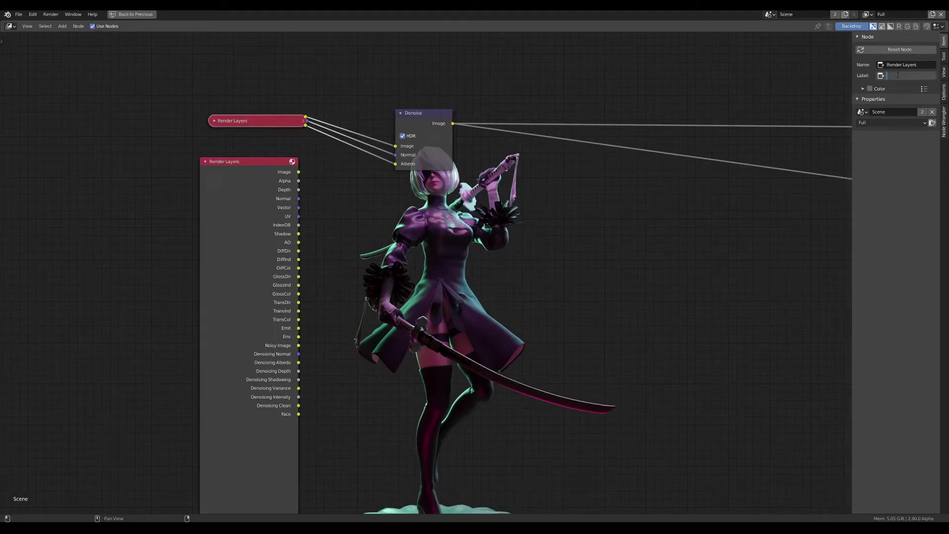
{"action": "type", "text": "Full"}
- Label the original Render Layers node FULL in the sidebar
{"action": "key", "text": "Return"}
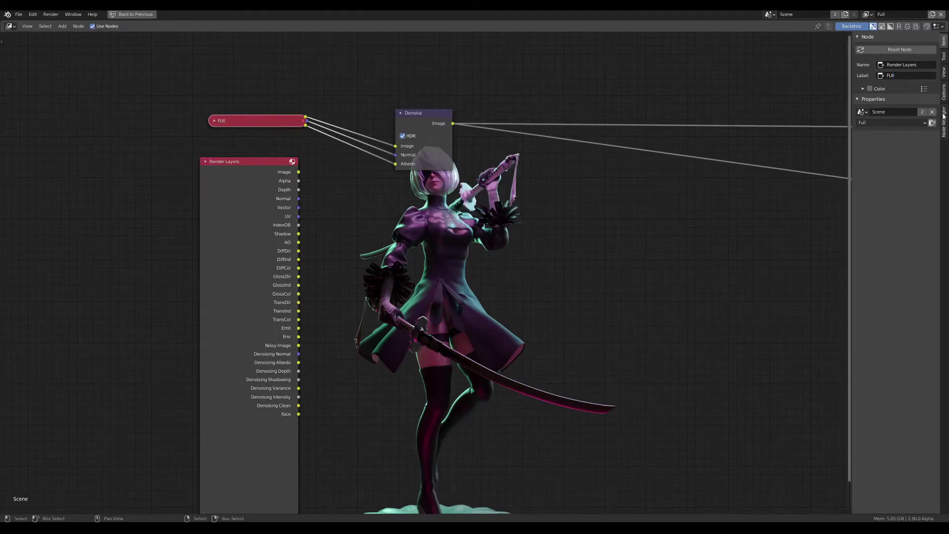
{"action": "left_click", "coordinate": [909, 75]}
{"action": "type", "text": "FULL"}
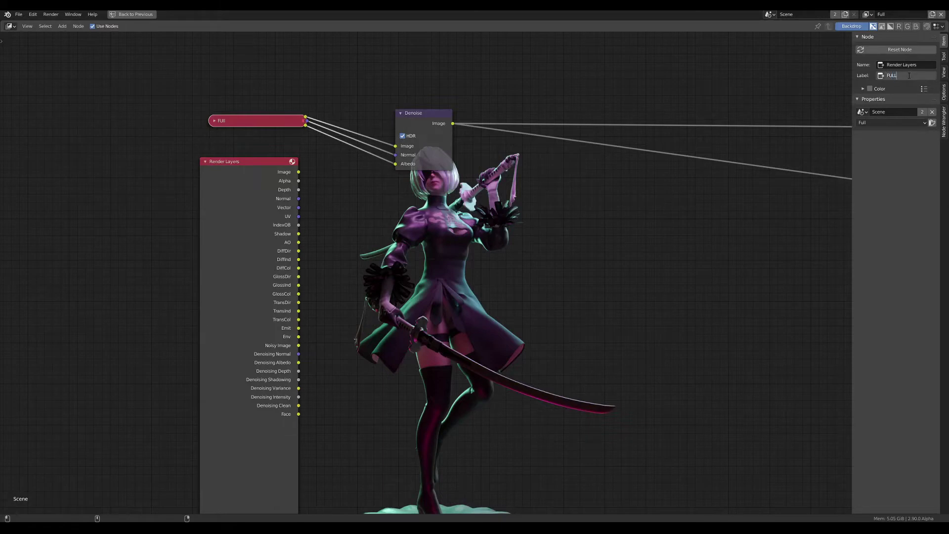
{"action": "key", "text": "Return"}
- Select the duplicate Render Layers node and open its view-layer list
{"action": "left_click", "coordinate": [250, 178]}
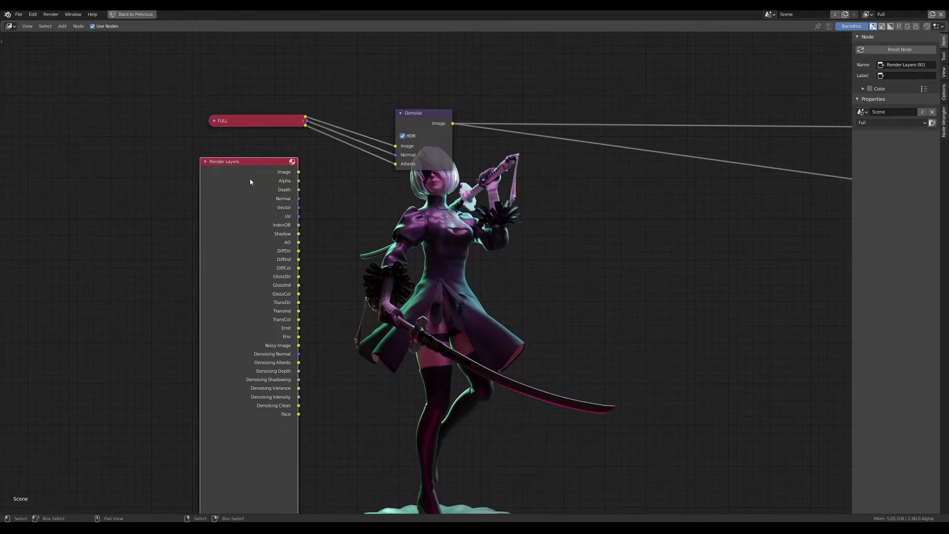
{"action": "middle_click_drag", "start_coordinate": [267, 248], "coordinate": [252, 162]}
{"action": "left_click", "coordinate": [242, 444]}
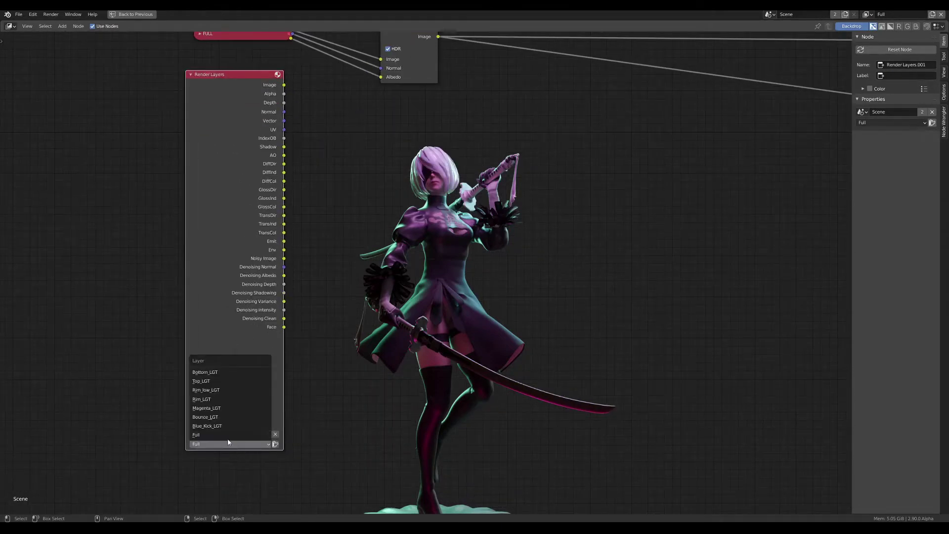
- Switch the duplicate to Top_LGT and re-collapse FULL with unlinked outputs hidden
{"action": "left_click", "coordinate": [228, 381]}
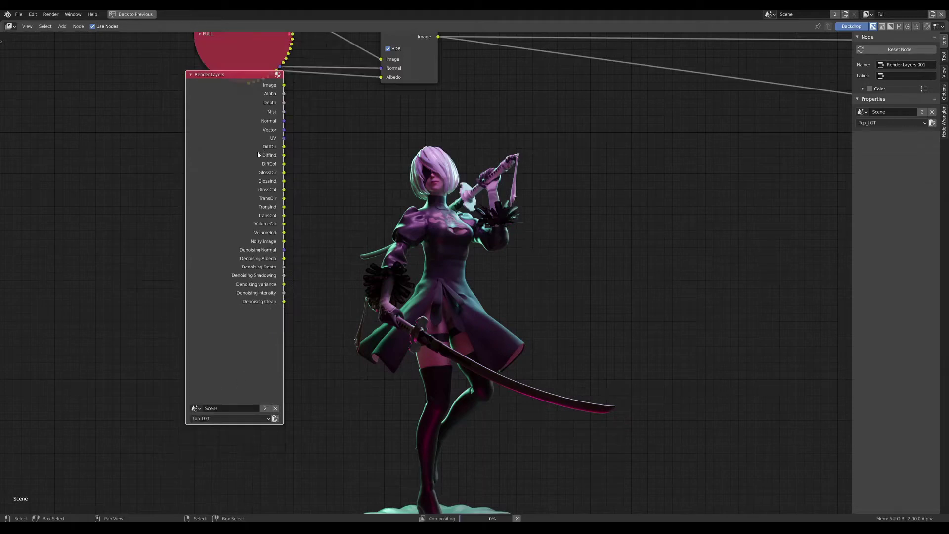
{"action": "key", "text": "Home"}
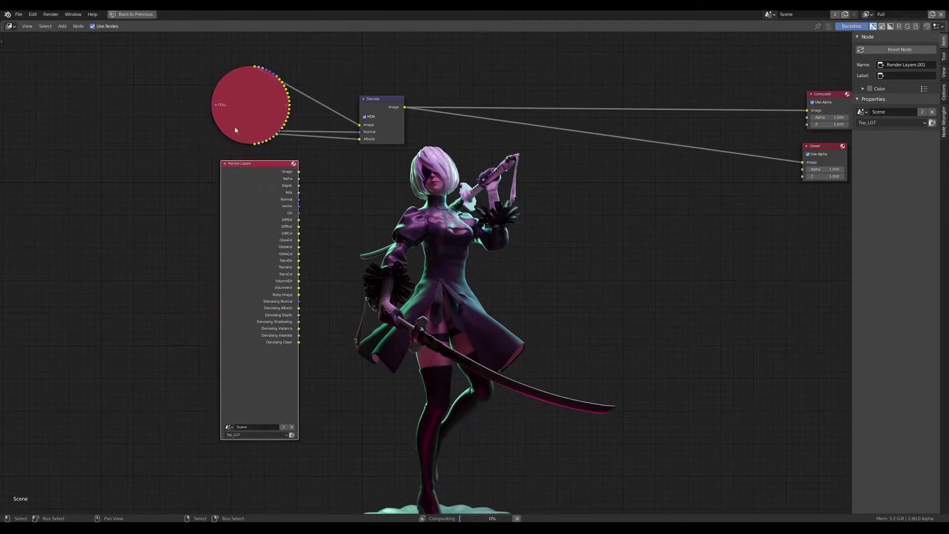
{"action": "left_click", "coordinate": [216, 105]}
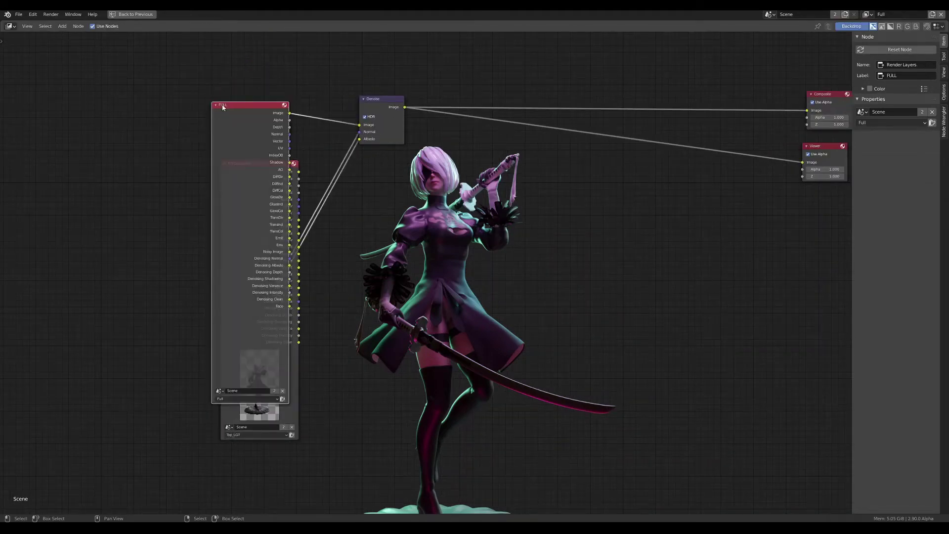
{"action": "left_click", "coordinate": [219, 106]}
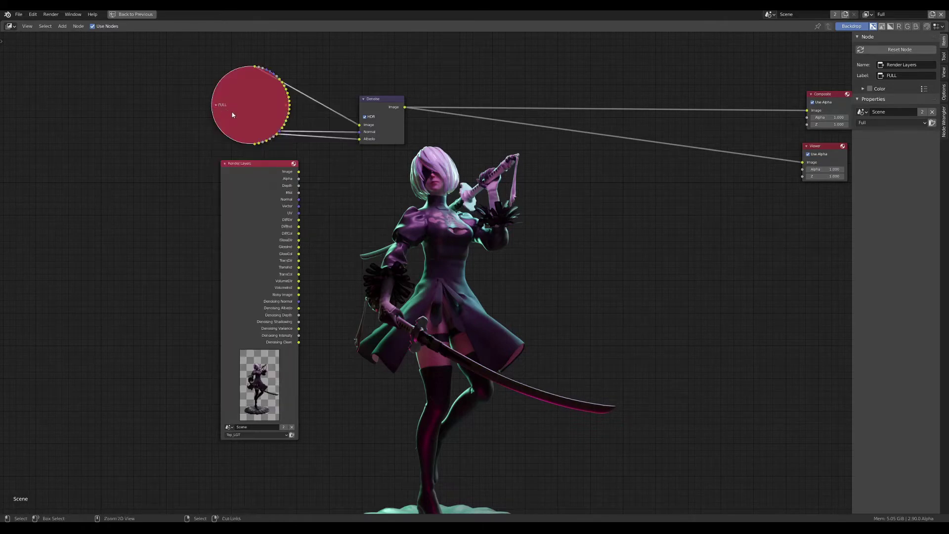
{"action": "left_click", "coordinate": [218, 106]}
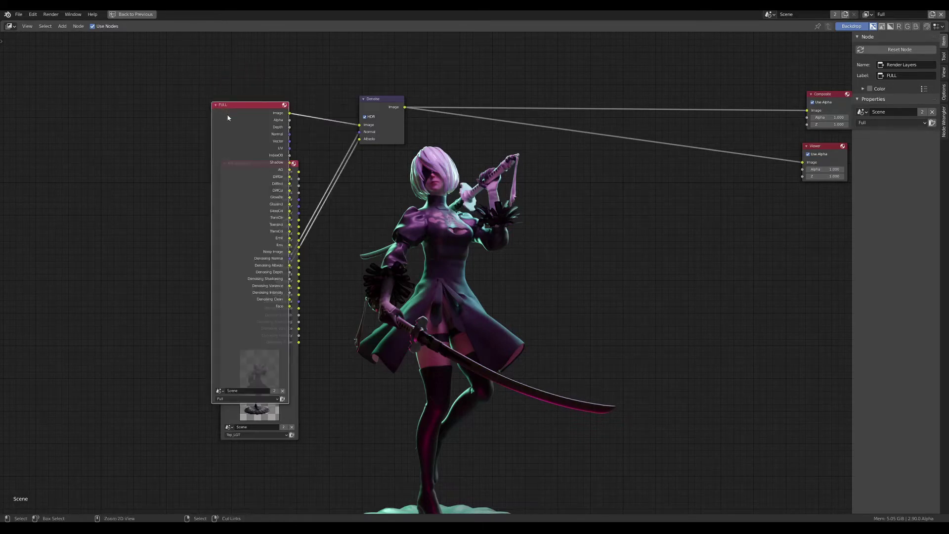
{"action": "key", "text": "ctrl+h"}
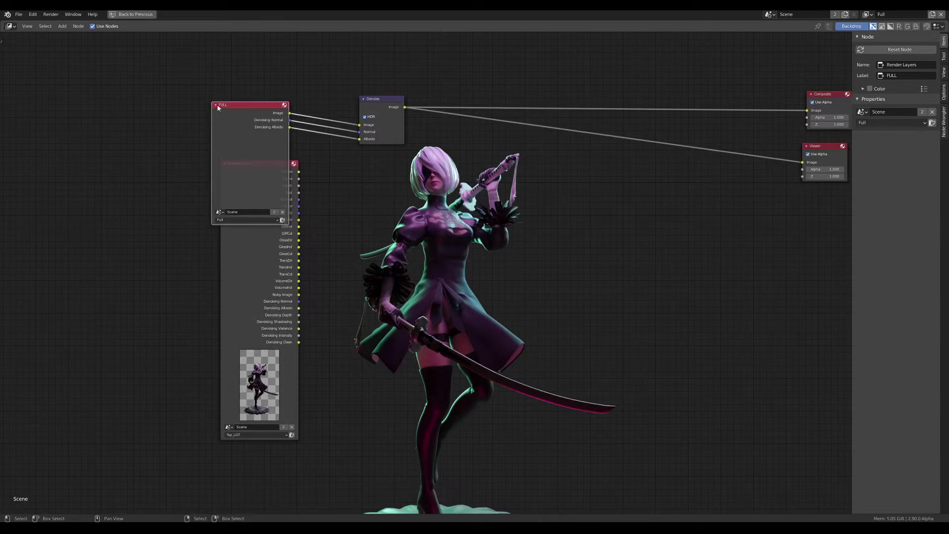
{"action": "left_click", "coordinate": [218, 106]}
- Dismiss a stray menu, nudge the FULL node, and select the Top_LGT node
{"action": "left_click", "coordinate": [8, 14]}
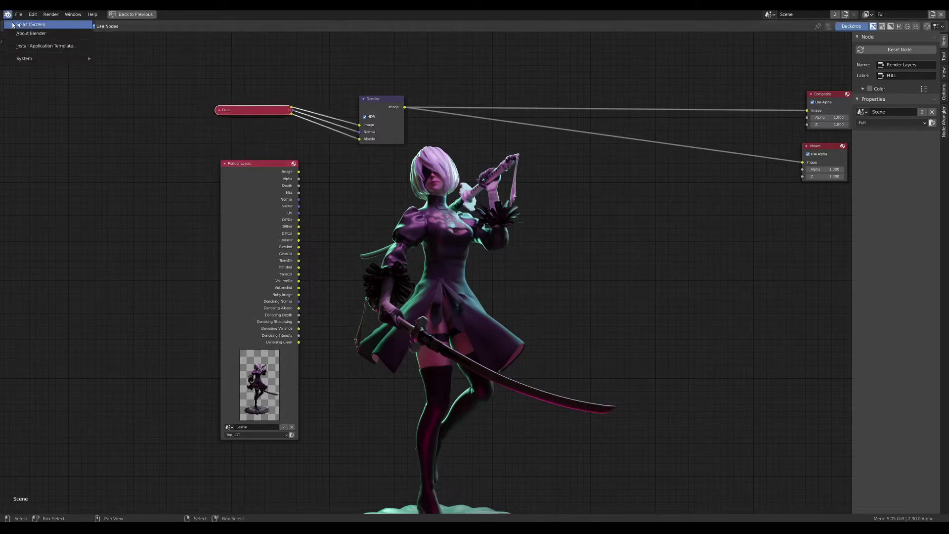
{"action": "left_click", "coordinate": [367, 181]}
{"action": "left_click_drag", "start_coordinate": [243, 109], "coordinate": [258, 115]}
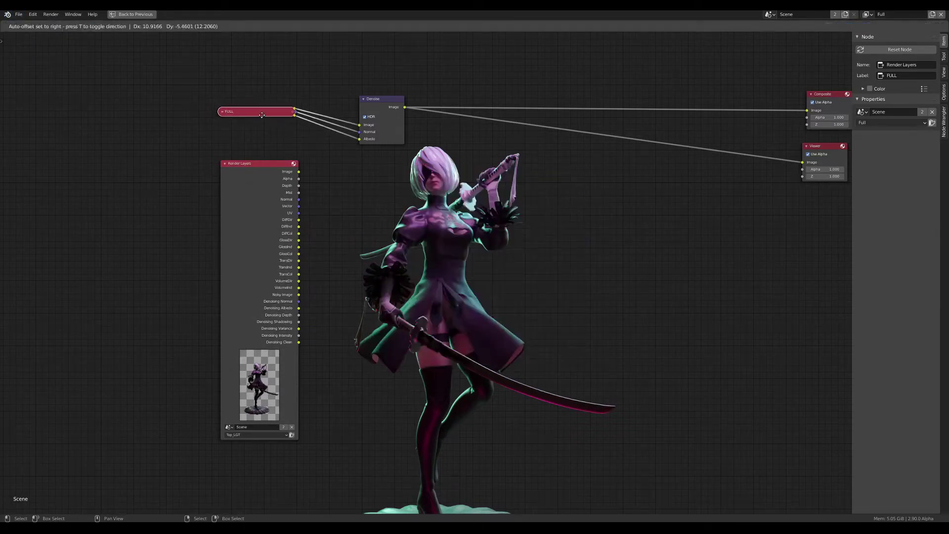
{"action": "scroll", "coordinate": [258, 119], "scroll_direction": "up", "scroll_amount": 1}
{"action": "left_click", "coordinate": [271, 386]}
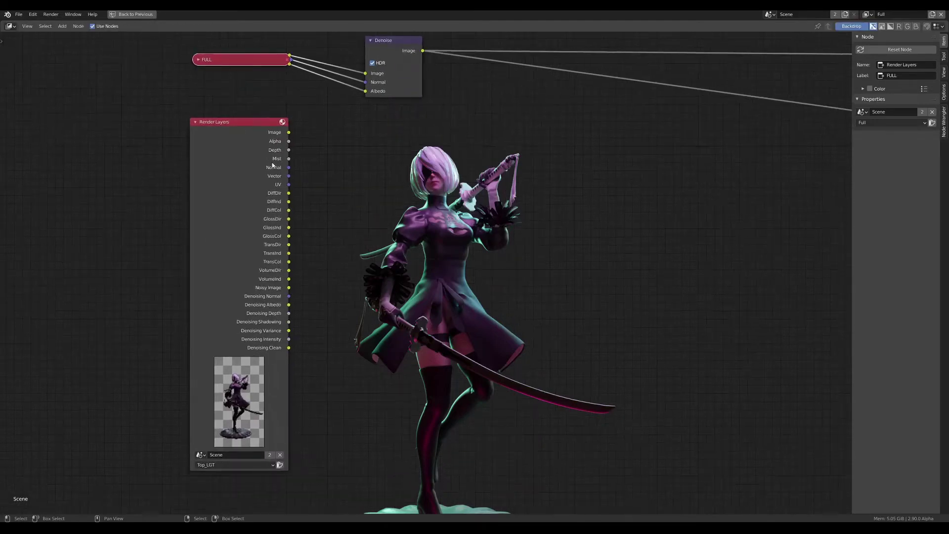
- Connect the Top_LGT Render Layers image to the Viewer to preview it
{"action": "middle_click_drag", "start_coordinate": [271, 386], "coordinate": [247, 330]}
{"action": "left_click", "coordinate": [237, 472]}
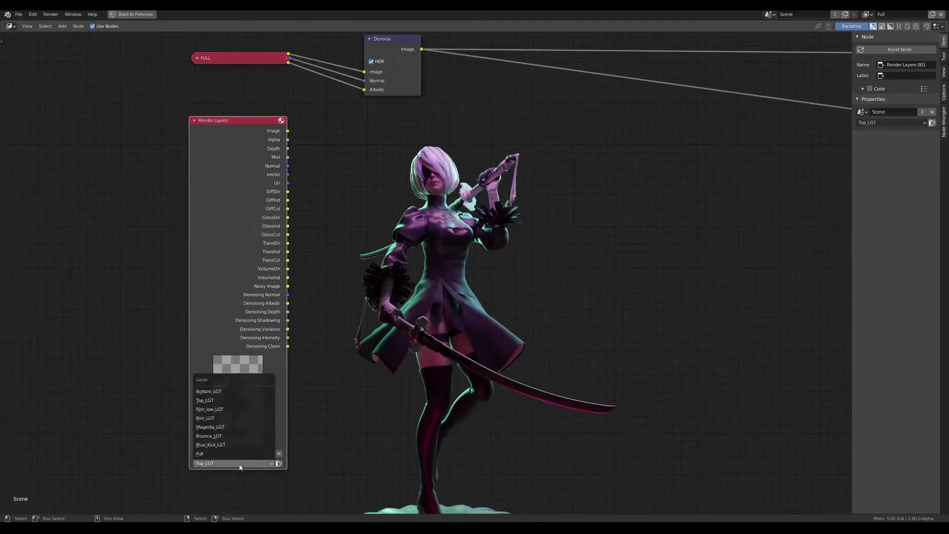
{"action": "left_click", "coordinate": [253, 153], "text": "ctrl+shift"}
{"action": "scroll", "coordinate": [258, 161], "scroll_direction": "down", "scroll_amount": 2}
- Rearrange the FULL and Denoise nodes up and left, closer together
{"action": "middle_click_drag", "start_coordinate": [307, 210], "coordinate": [294, 262]}
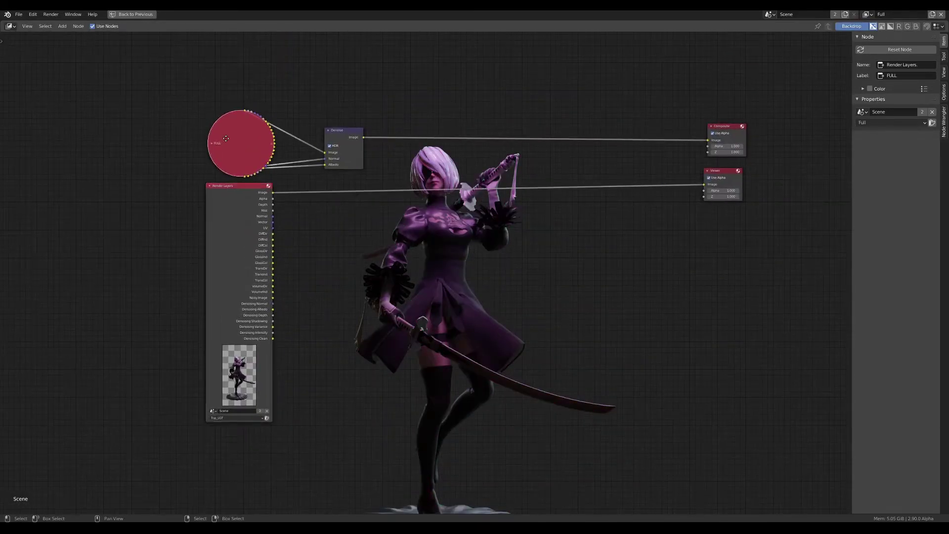
{"action": "left_click_drag", "start_coordinate": [220, 143], "coordinate": [134, 121]}
{"action": "left_click_drag", "start_coordinate": [346, 149], "coordinate": [247, 134]}
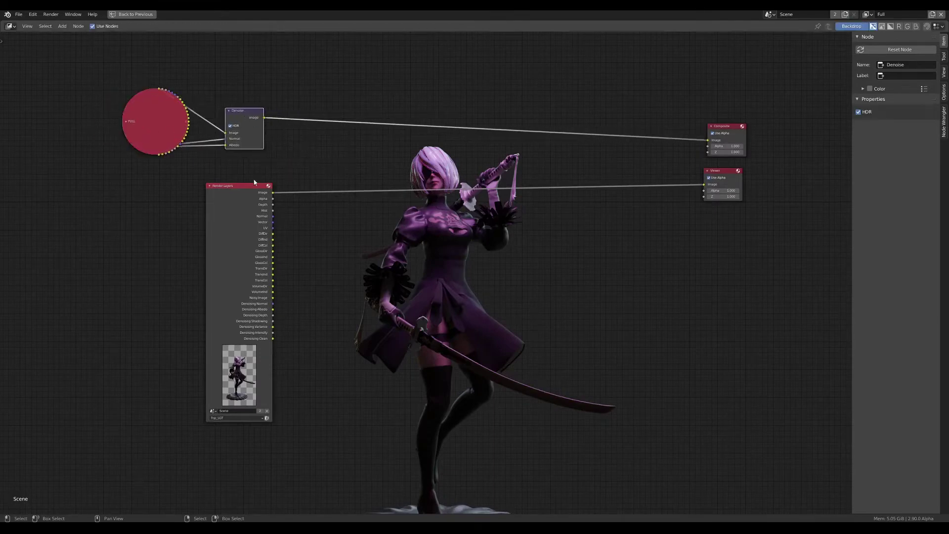
{"action": "middle_click_drag", "start_coordinate": [237, 188], "coordinate": [317, 183]}
{"action": "scroll", "coordinate": [318, 185], "scroll_direction": "up", "scroll_amount": 2}
- Preview the denoised image, then the Top_LGT render, on the backdrop
{"action": "left_click", "coordinate": [331, 192], "text": "ctrl+shift"}
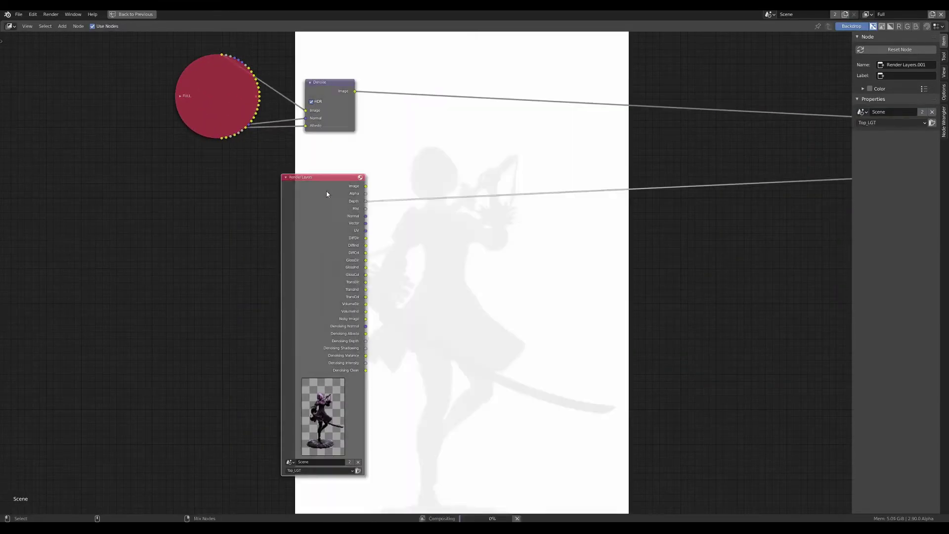
{"action": "left_click", "coordinate": [366, 189], "text": "ctrl+shift"}
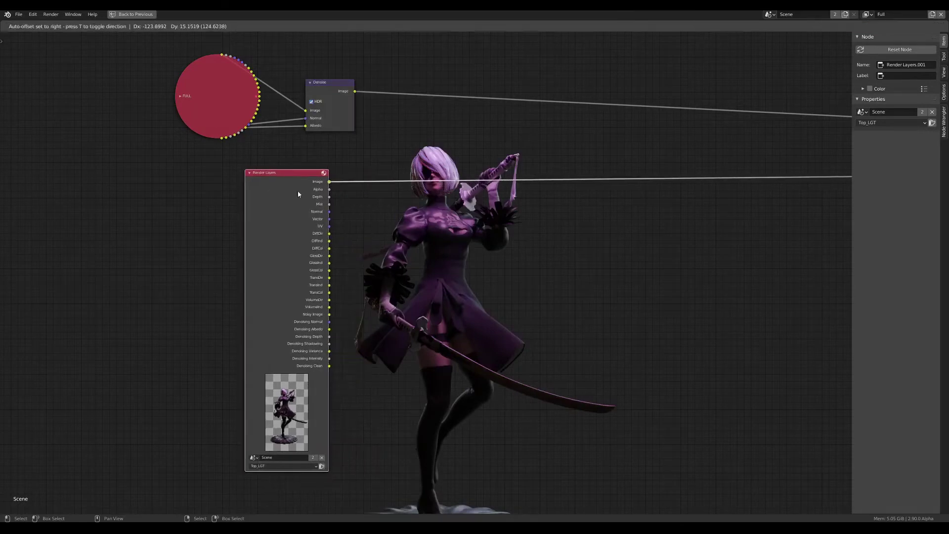
{"action": "left_click_drag", "start_coordinate": [342, 195], "coordinate": [306, 190]}
{"action": "left_click", "coordinate": [338, 90], "text": "ctrl+shift"}
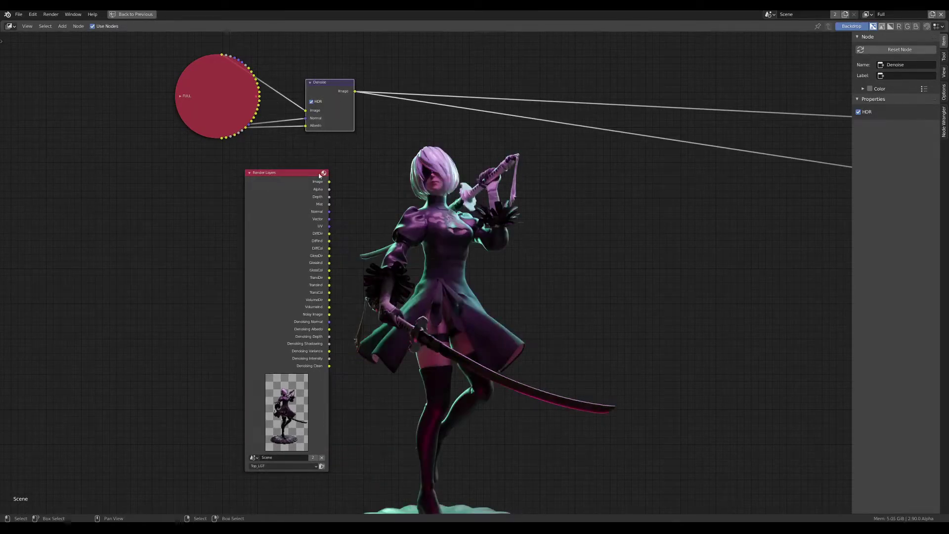
{"action": "left_click", "coordinate": [331, 186], "text": "ctrl+shift"}
{"action": "middle_click_drag", "start_coordinate": [328, 190], "coordinate": [261, 172]}
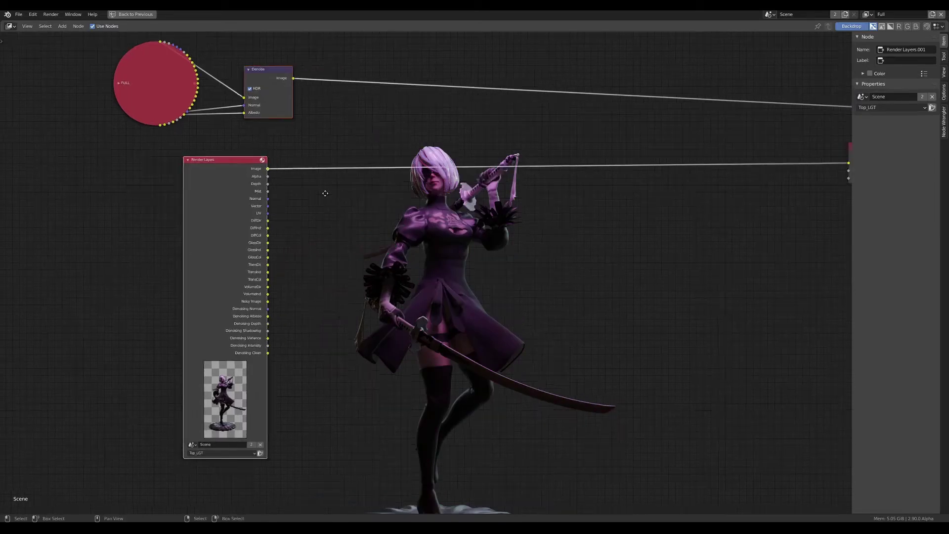
- Label the Top_LGT node 'Top LGT', collapse it with unused outputs hidden, and move it left
{"action": "left_click", "coordinate": [892, 62]}
{"action": "type", "text": "Top_LG"}
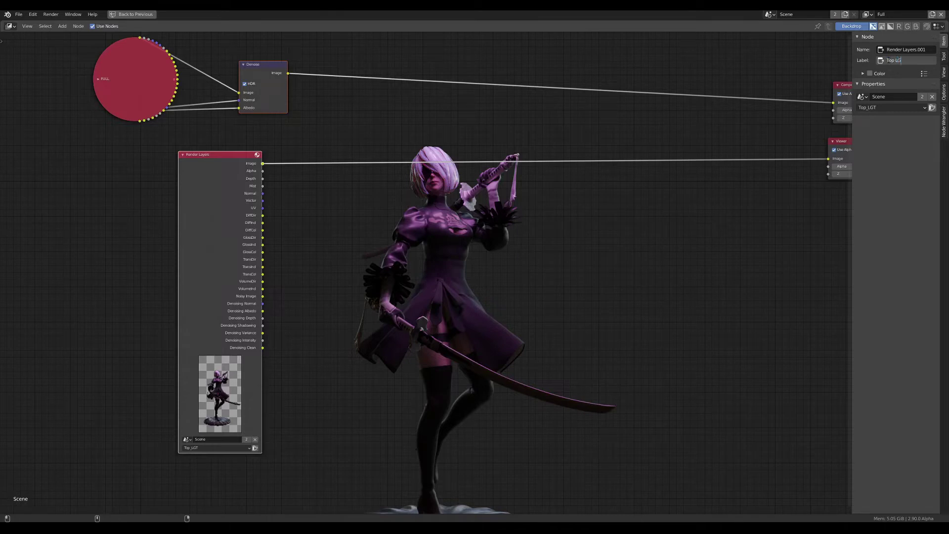
{"action": "type", "text": "T"}
{"action": "key", "text": "Return"}
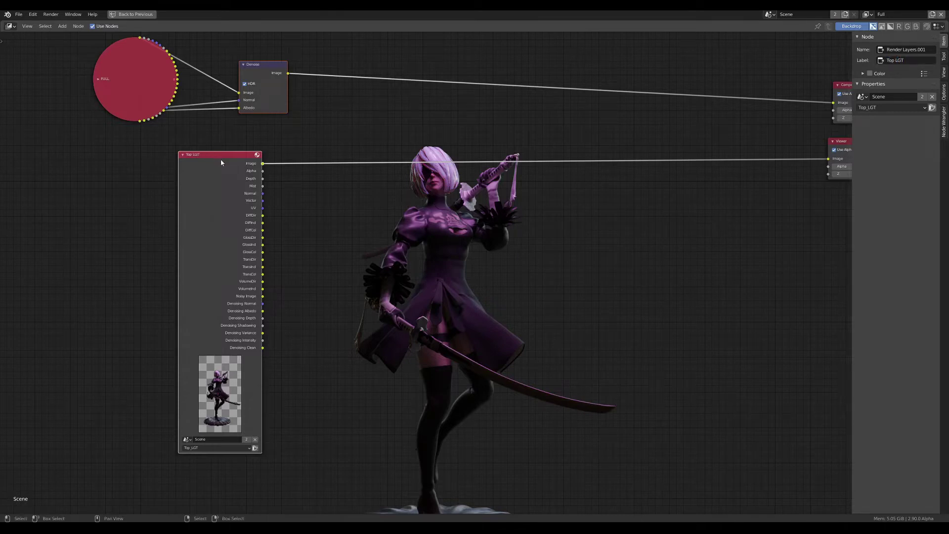
{"action": "left_click", "coordinate": [221, 160]}
{"action": "key", "text": "h"}
{"action": "key", "text": "ctrl+h"}
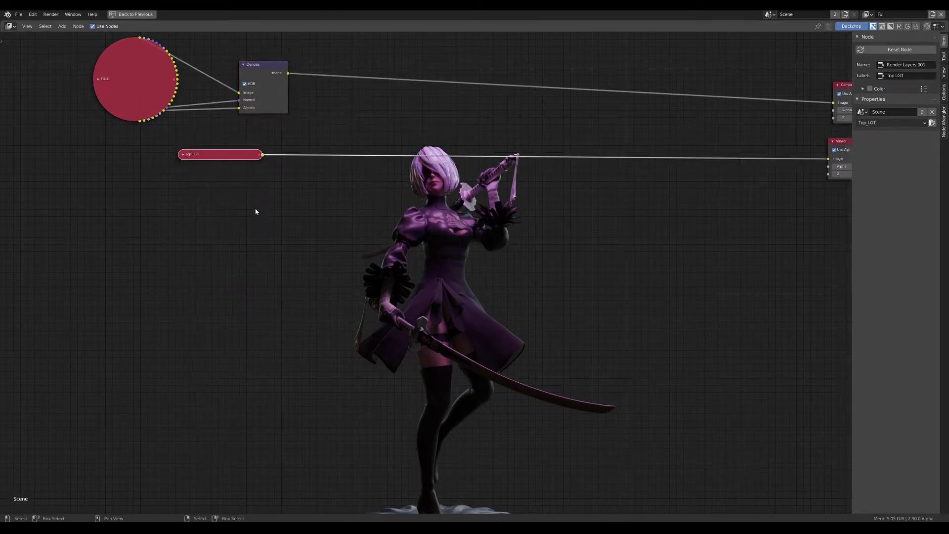
{"action": "left_click_drag", "start_coordinate": [221, 154], "coordinate": [118, 170]}
{"action": "left_click", "coordinate": [133, 105]}
- Duplicate the FULL Render Layers node and switch the copy to the Bottom_LGT layer
{"action": "middle_click_drag", "start_coordinate": [178, 230], "coordinate": [206, 204]}
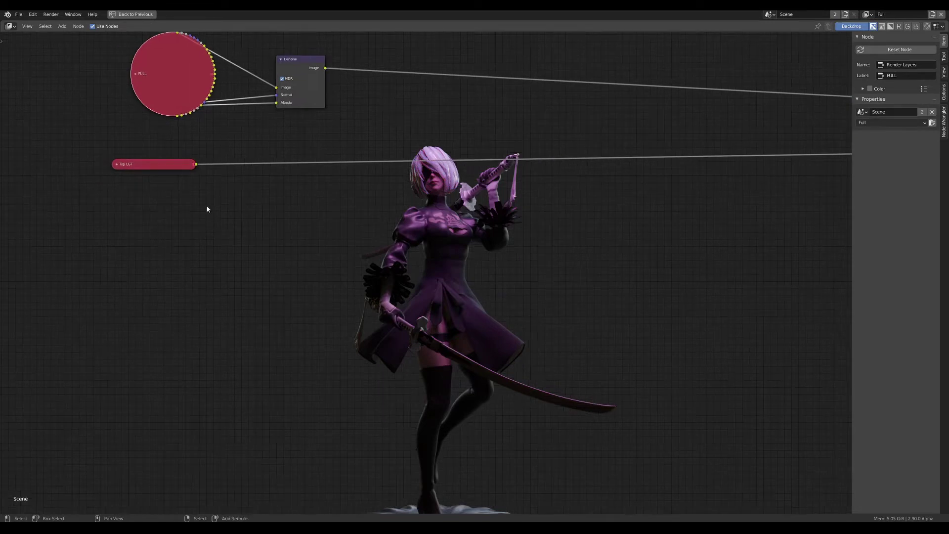
{"action": "key", "text": "ctrl+h"}
{"action": "key", "text": "shift+d"}
{"action": "left_click", "coordinate": [183, 271]}
{"action": "middle_click_drag", "start_coordinate": [183, 271], "coordinate": [222, 293]}
{"action": "key", "text": "h"}
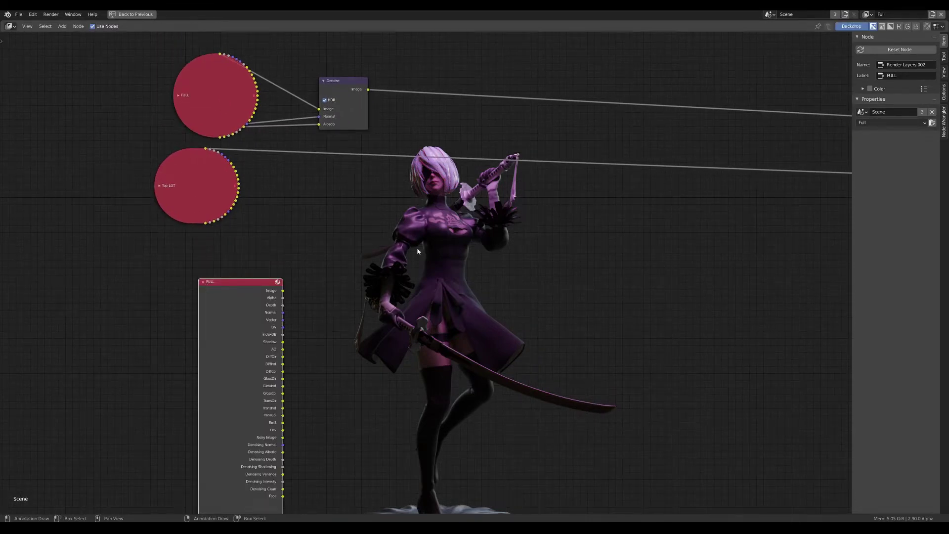
{"action": "middle_click_drag", "start_coordinate": [391, 260], "coordinate": [225, 343]}
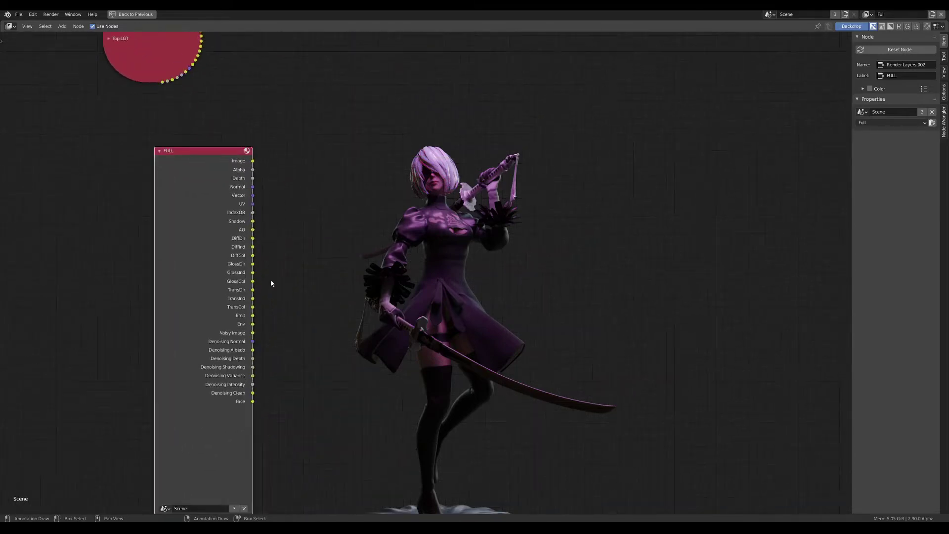
{"action": "scroll", "coordinate": [225, 343], "scroll_direction": "up", "scroll_amount": 3}
{"action": "left_click", "coordinate": [223, 420]}
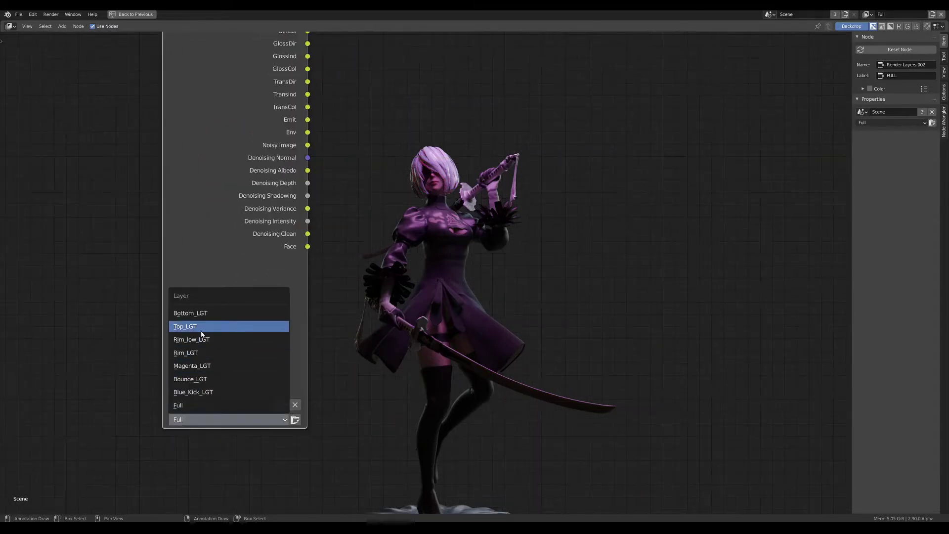
{"action": "left_click", "coordinate": [202, 314]}
{"action": "scroll", "coordinate": [242, 135], "scroll_direction": "down", "scroll_amount": 2}
{"action": "scroll", "coordinate": [242, 135], "scroll_direction": "down", "scroll_amount": 1}
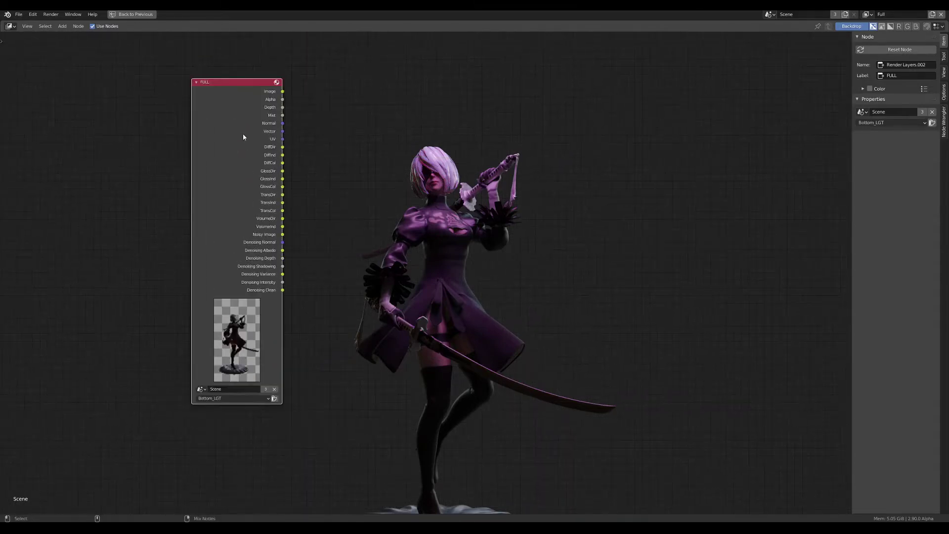
- Add a second Render Layers copy set to the Blue_Kick_LGT layer
{"action": "key", "text": "shift+d"}
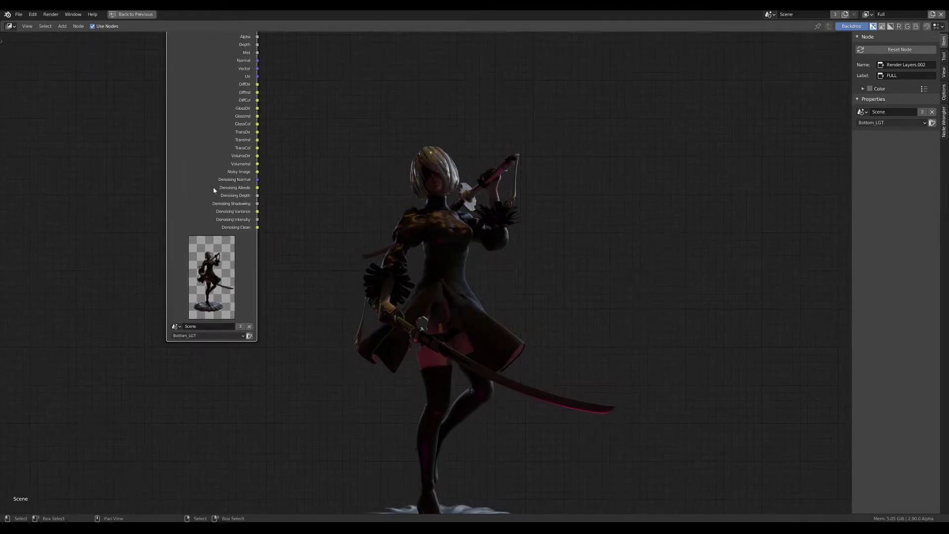
{"action": "scroll", "coordinate": [346, 223], "scroll_direction": "down", "scroll_amount": 2}
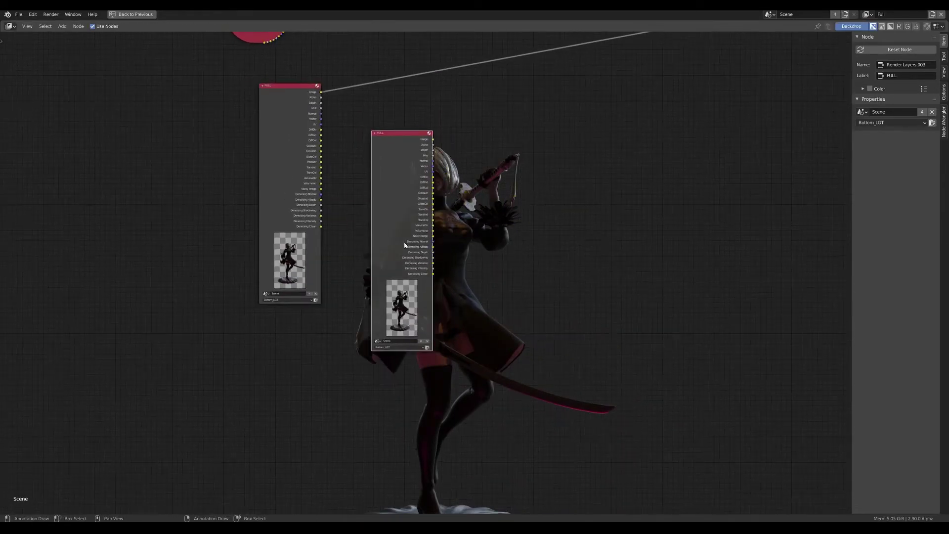
{"action": "left_click", "coordinate": [352, 219]}
{"action": "scroll", "coordinate": [373, 299], "scroll_direction": "up", "scroll_amount": 4}
{"action": "left_click", "coordinate": [363, 361]}
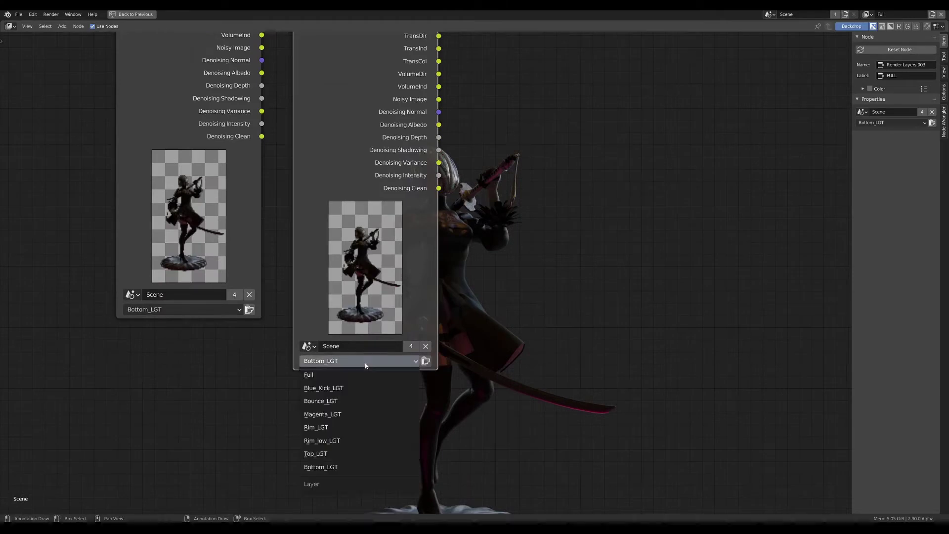
{"action": "left_click", "coordinate": [334, 388]}
{"action": "scroll", "coordinate": [351, 155], "scroll_direction": "down", "scroll_amount": 1}
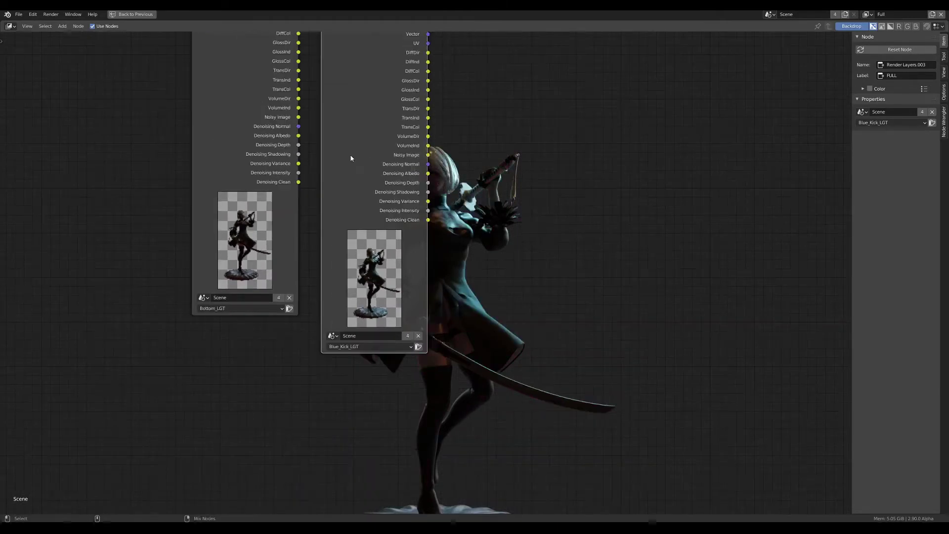
- Add a third Render Layers copy set to the Bounce_LGT layer
{"action": "middle_click_drag", "start_coordinate": [433, 215], "coordinate": [382, 223]}
{"action": "key", "text": "shift+d"}
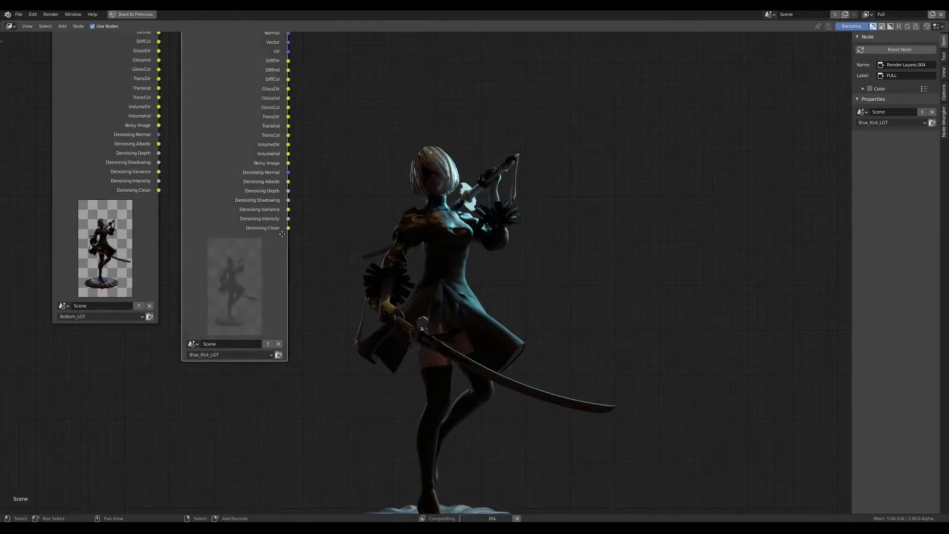
{"action": "left_click", "coordinate": [388, 349]}
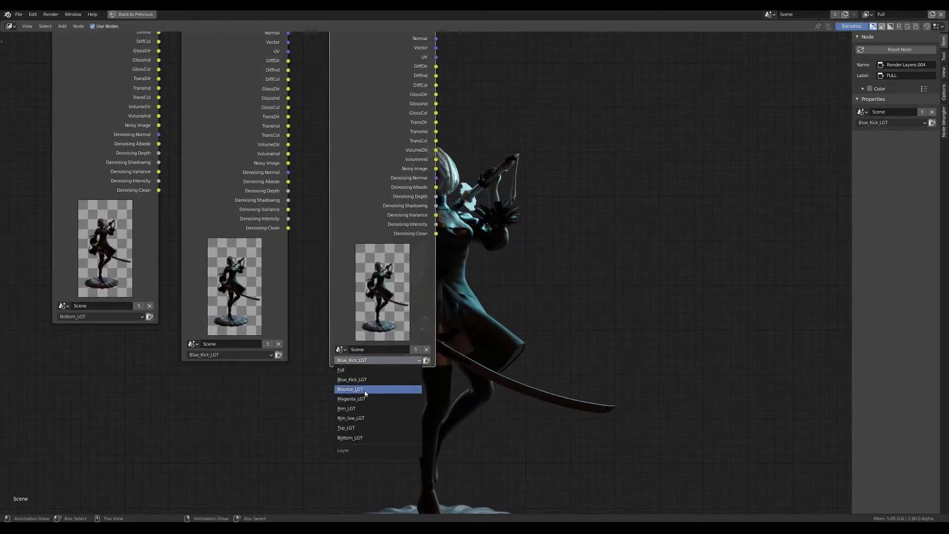
{"action": "left_click", "coordinate": [361, 389]}
{"action": "mouse_move", "coordinate": [450, 225]}
{"action": "middle_mouse_down"}
{"action": "mouse_move", "coordinate": [396, 228]}
{"action": "mouse_move", "coordinate": [289, 185]}
{"action": "middle_mouse_up"}
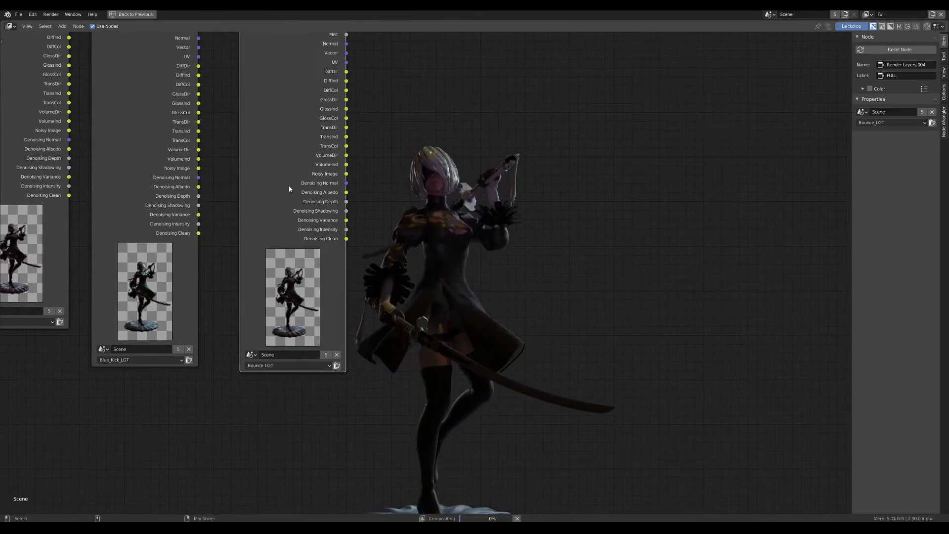
{"action": "scroll", "coordinate": [288, 186], "scroll_direction": "down", "scroll_amount": 3}
- Add a fourth Render Layers copy set to the Magenta_LGT layer
{"action": "key", "text": "shift+d"}
{"action": "key", "text": "Escape"}
{"action": "scroll", "coordinate": [305, 237], "scroll_direction": "up", "scroll_amount": 2}
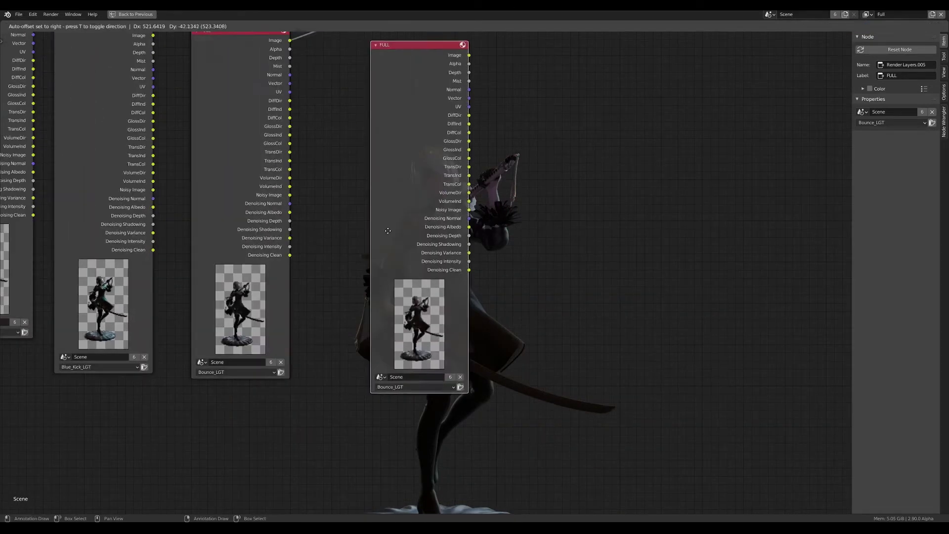
{"action": "left_click", "coordinate": [385, 378]}
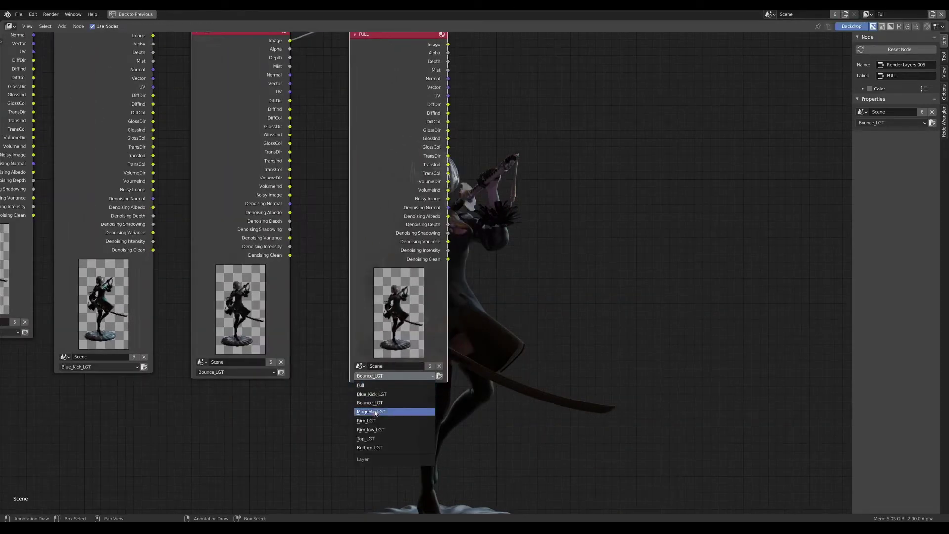
{"action": "left_click", "coordinate": [374, 412]}
{"action": "middle_click_drag", "start_coordinate": [549, 195], "coordinate": [337, 254]}
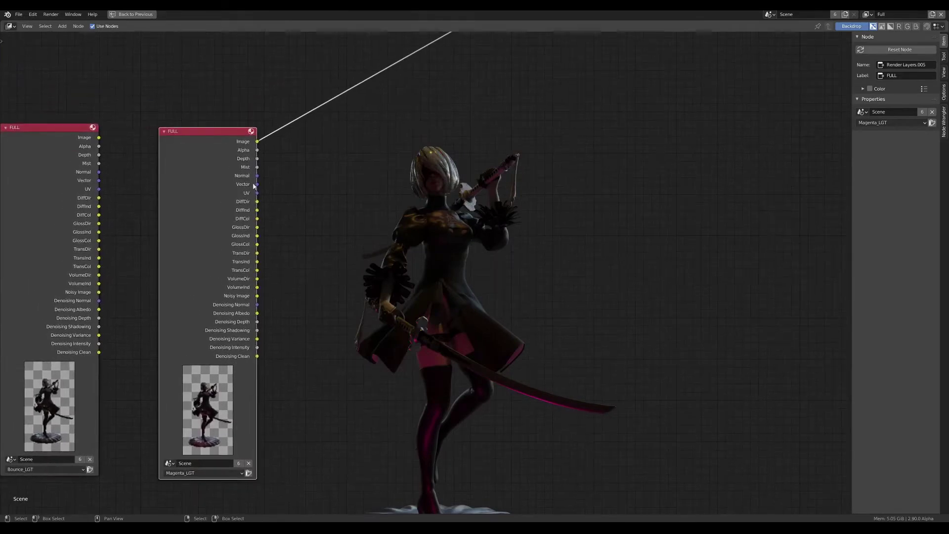
{"action": "middle_click_drag", "start_coordinate": [280, 194], "coordinate": [344, 162]}
{"action": "scroll", "coordinate": [344, 162], "scroll_direction": "down", "scroll_amount": 2}
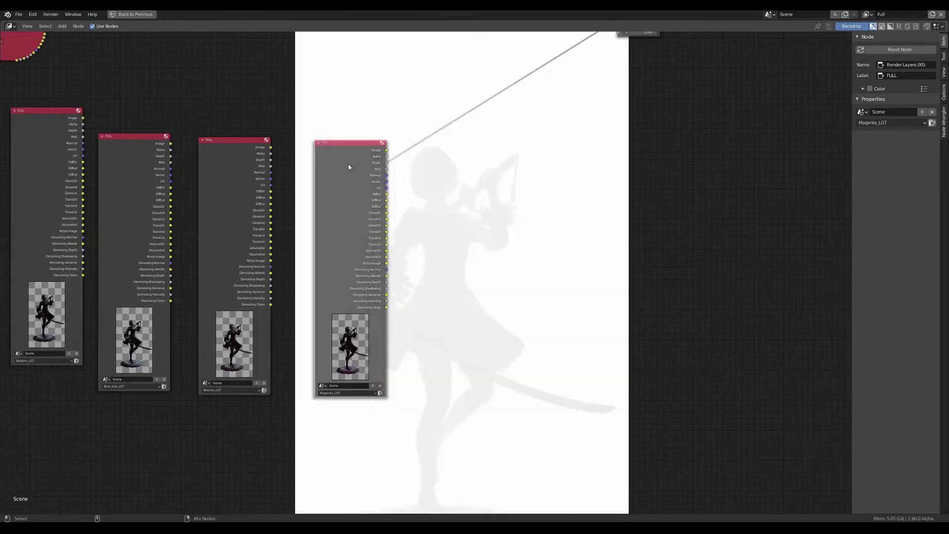
{"action": "scroll", "coordinate": [369, 277], "scroll_direction": "up", "scroll_amount": 1}
{"action": "scroll", "coordinate": [313, 189], "scroll_direction": "up", "scroll_amount": 1}
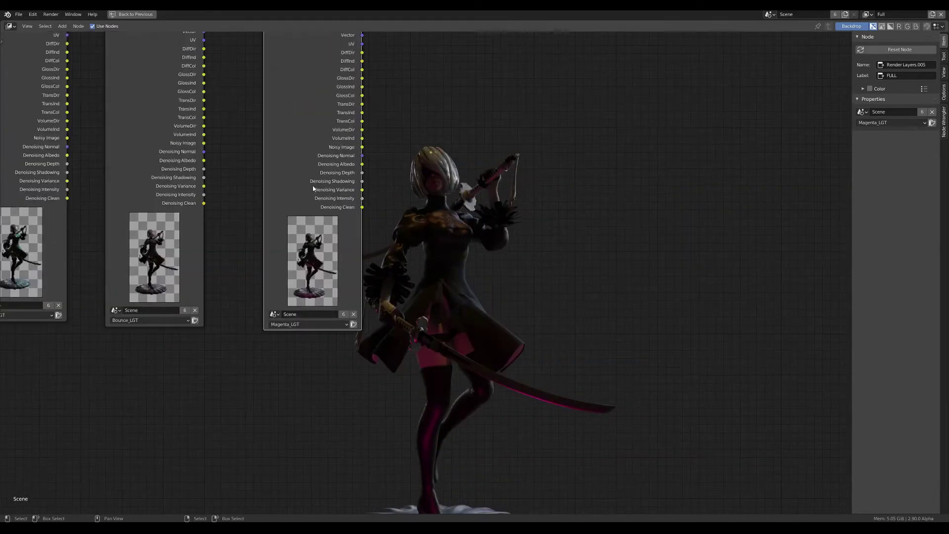
- Add a fifth Render Layers copy set to the Rim_LGT layer
{"action": "key", "text": "shift+d"}
{"action": "left_click", "coordinate": [495, 213]}
{"action": "middle_click_drag", "start_coordinate": [494, 213], "coordinate": [224, 390]}
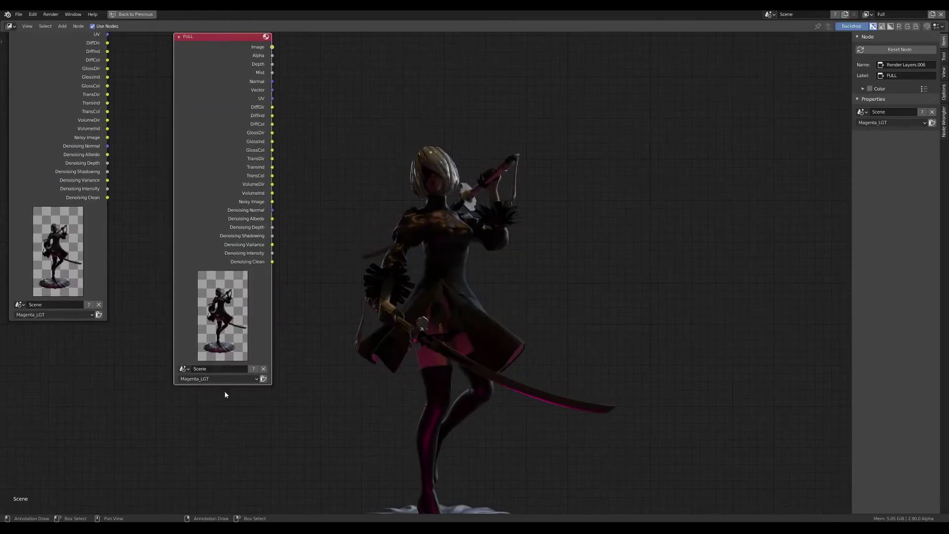
{"action": "scroll", "coordinate": [225, 390], "scroll_direction": "up", "scroll_amount": 1}
{"action": "left_click", "coordinate": [224, 377]}
{"action": "left_click", "coordinate": [208, 433]}
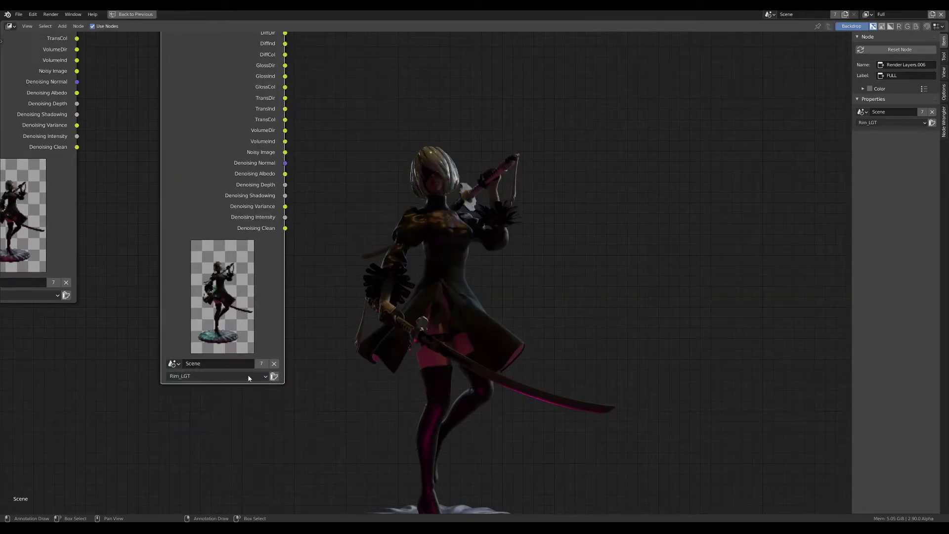
{"action": "scroll", "coordinate": [246, 253], "scroll_direction": "down", "scroll_amount": 1}
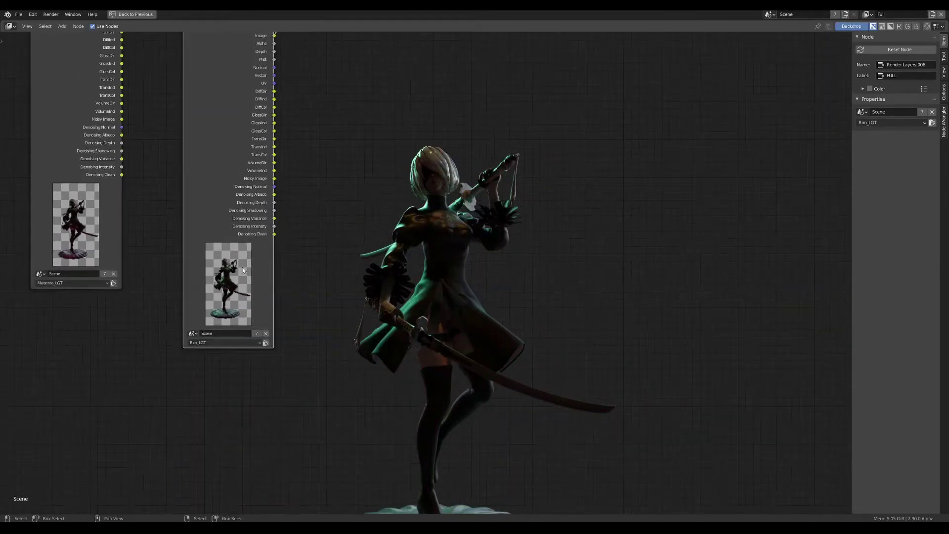
{"action": "middle_click_drag", "start_coordinate": [242, 267], "coordinate": [327, 346]}
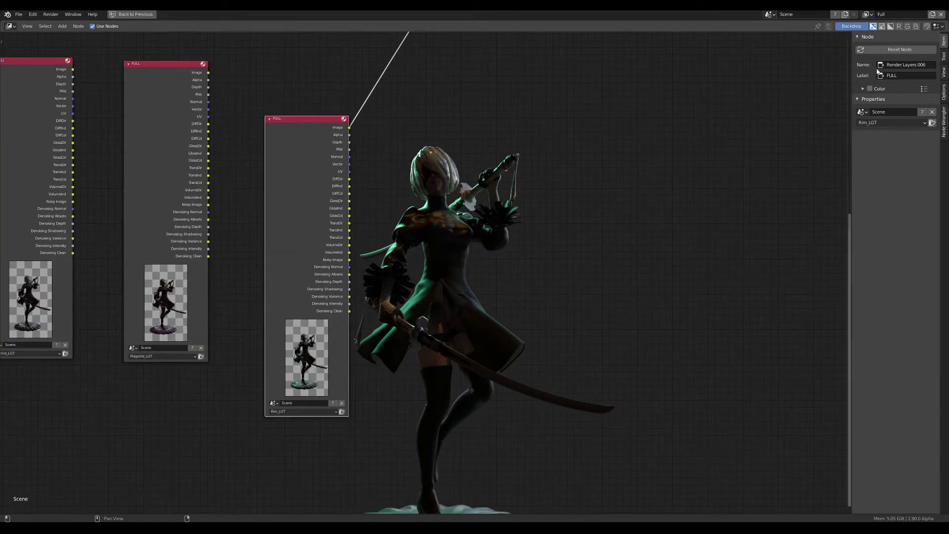
- Label the Rim node 'RIM LGT' and the Magenta_LGT node 'Magenta'
{"action": "left_click", "coordinate": [904, 76]}
{"action": "type", "text": "RIM"}
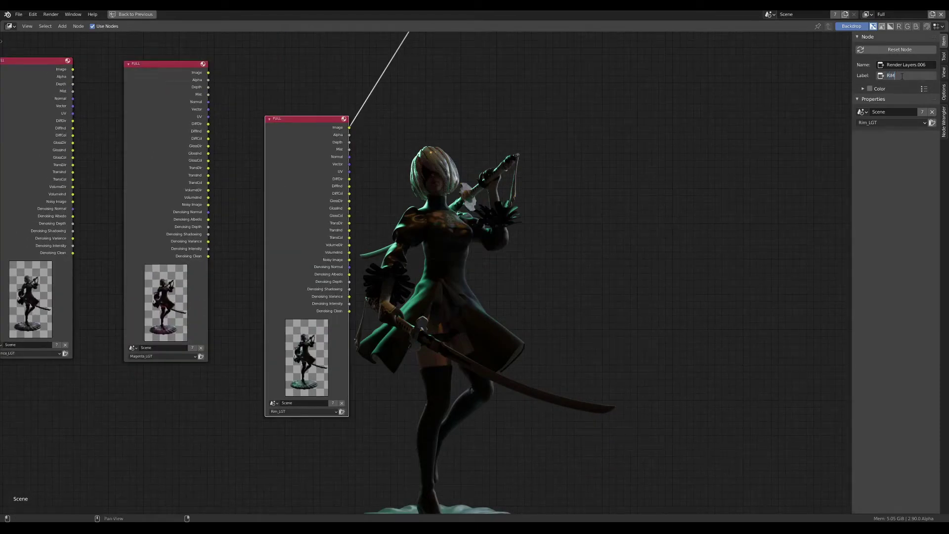
{"action": "type", "text": "LGT"}
{"action": "key", "text": "Return"}
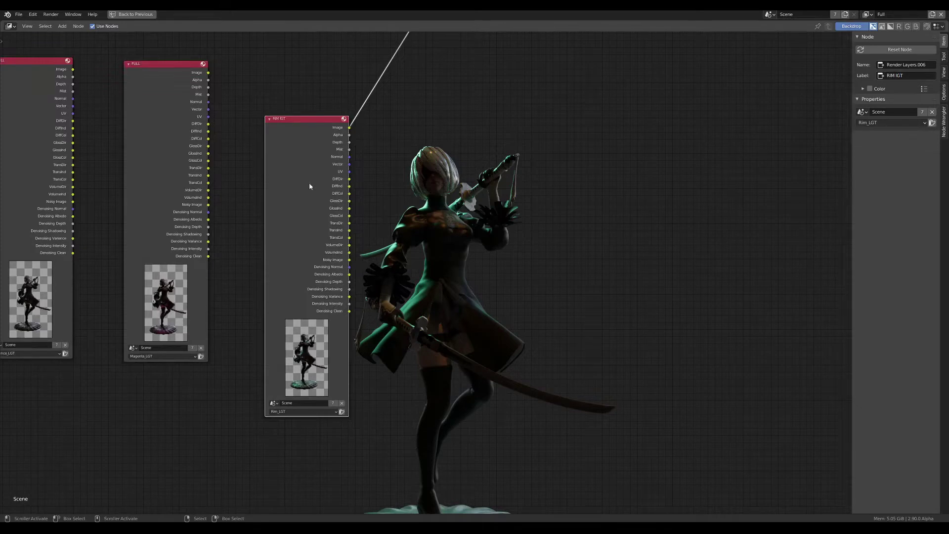
{"action": "middle_click_drag", "start_coordinate": [310, 182], "coordinate": [368, 206]}
{"action": "left_click", "coordinate": [257, 99]}
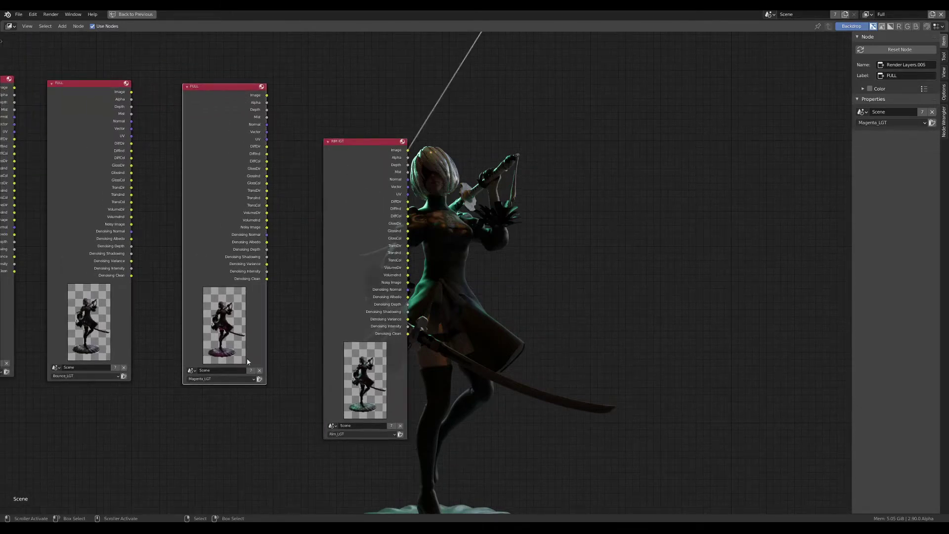
{"action": "left_click", "coordinate": [909, 75]}
{"action": "type", "text": "Magenta"}
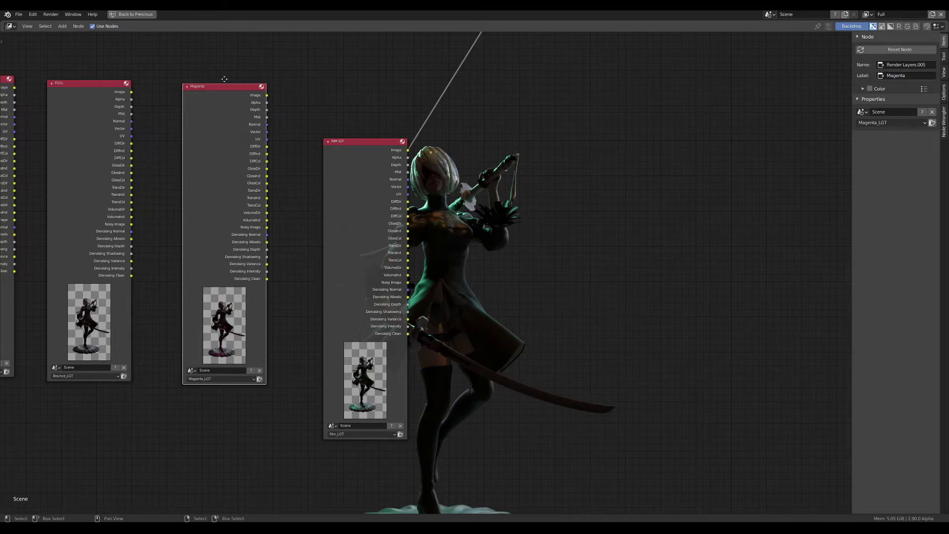
- Label the Bounce_LGT Render Layers node 'Bounce'
{"action": "middle_click_drag", "start_coordinate": [193, 94], "coordinate": [296, 94]}
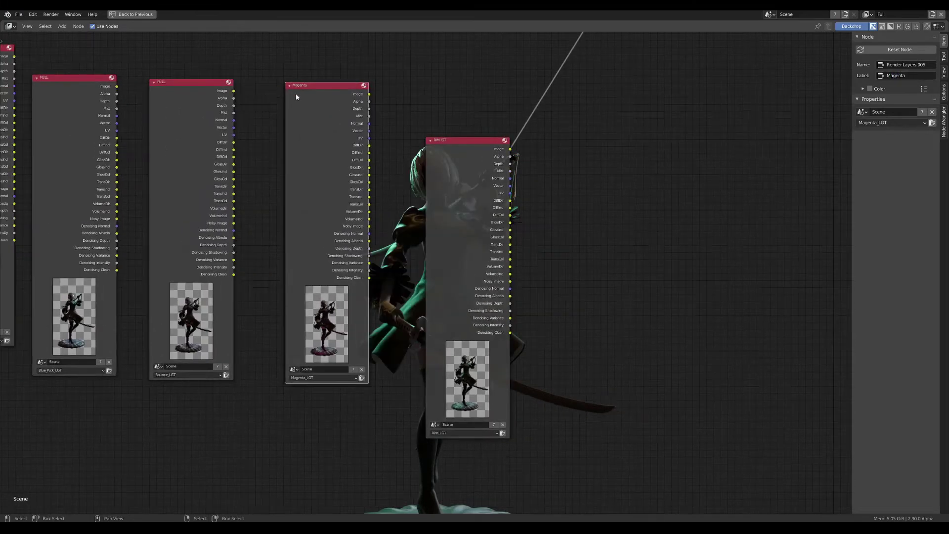
{"action": "left_click", "coordinate": [193, 86]}
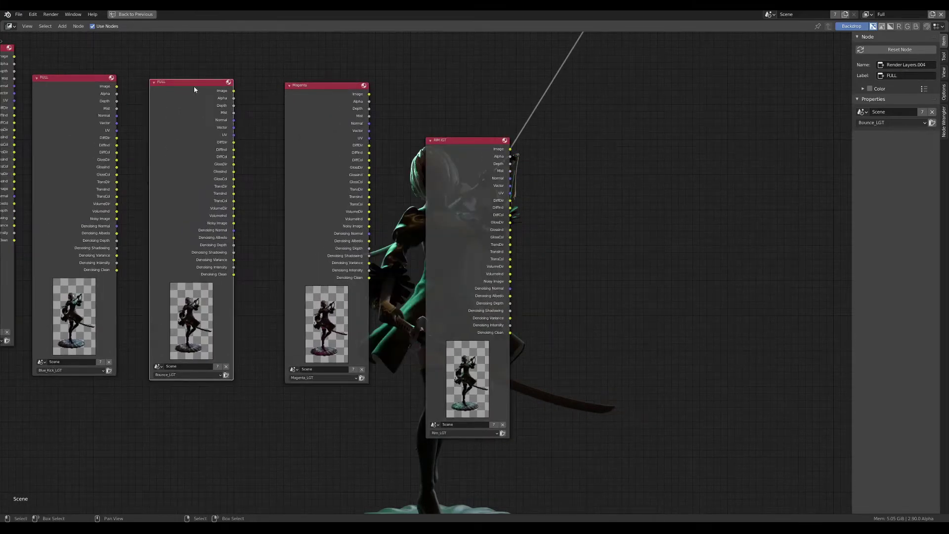
{"action": "left_click", "coordinate": [905, 75]}
{"action": "type", "text": "Bounce"}
{"action": "key", "text": "Return"}
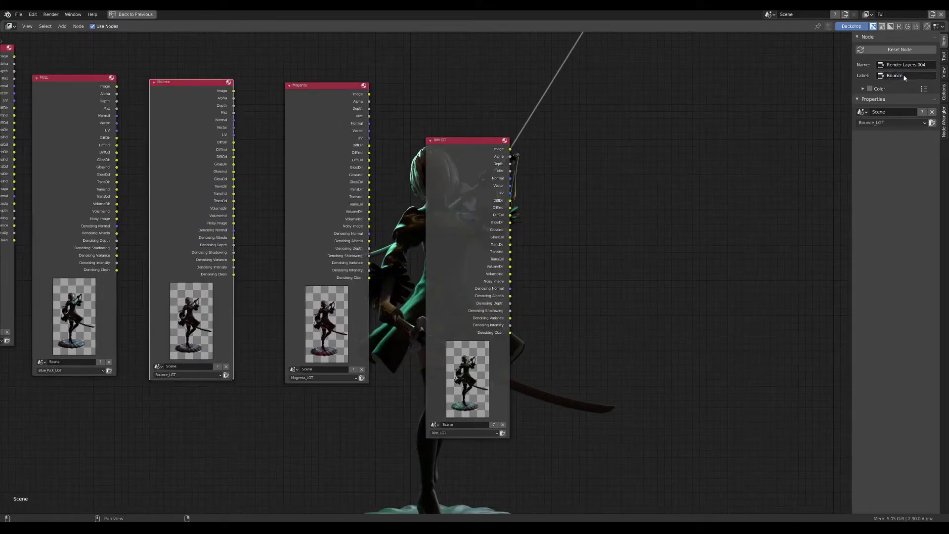
- Label the remaining light nodes 'Blue Kick' and 'Bottom'
{"action": "left_click", "coordinate": [68, 140]}
{"action": "middle_click_drag", "start_coordinate": [336, 147], "coordinate": [481, 150]}
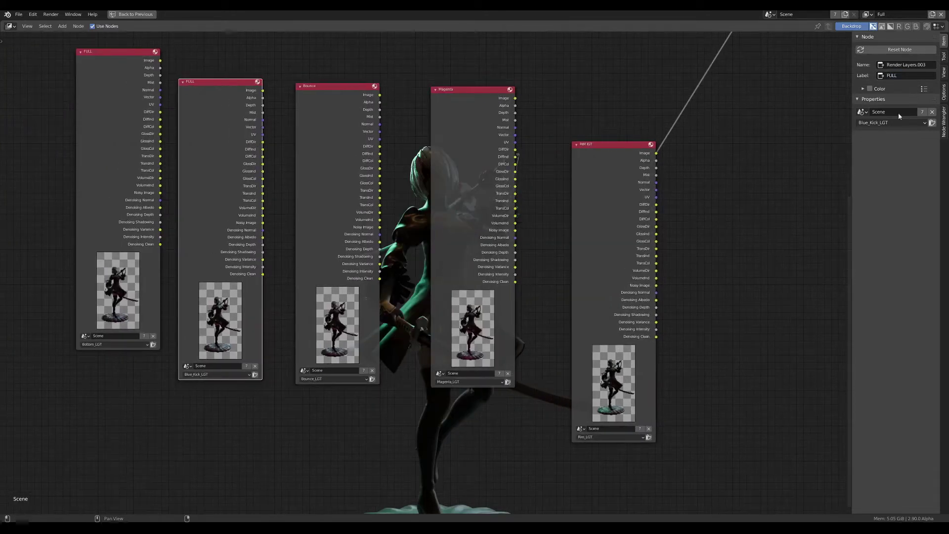
{"action": "left_click", "coordinate": [903, 76]}
{"action": "left_click", "coordinate": [877, 123]}
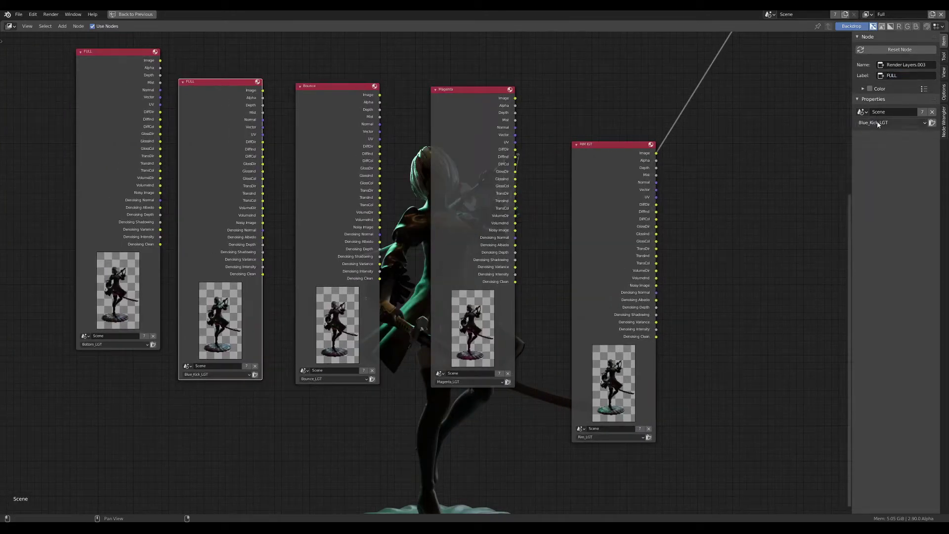
{"action": "left_click", "coordinate": [905, 76]}
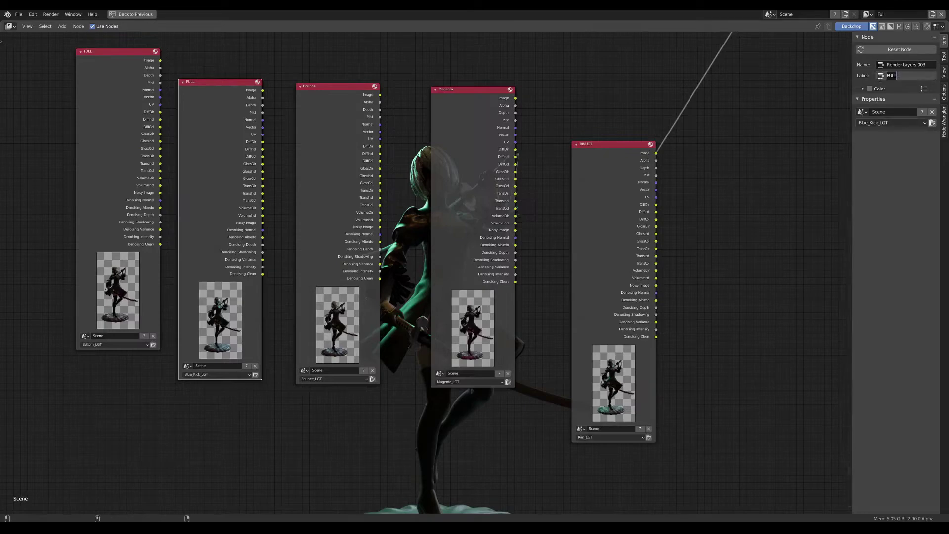
{"action": "type", "text": "Blue Kick"}
{"action": "key", "text": "Return"}
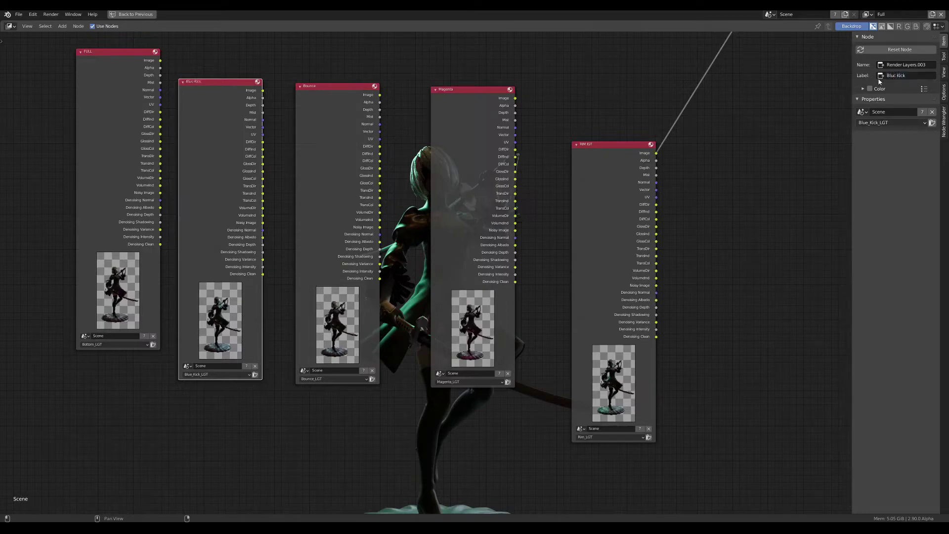
{"action": "left_click", "coordinate": [116, 103]}
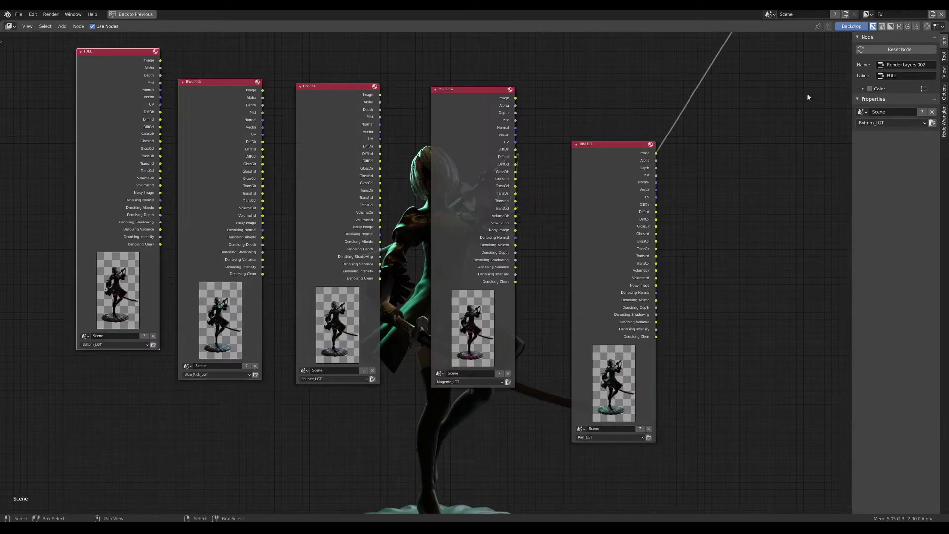
{"action": "left_click", "coordinate": [911, 74]}
{"action": "type", "text": "Bottom"}
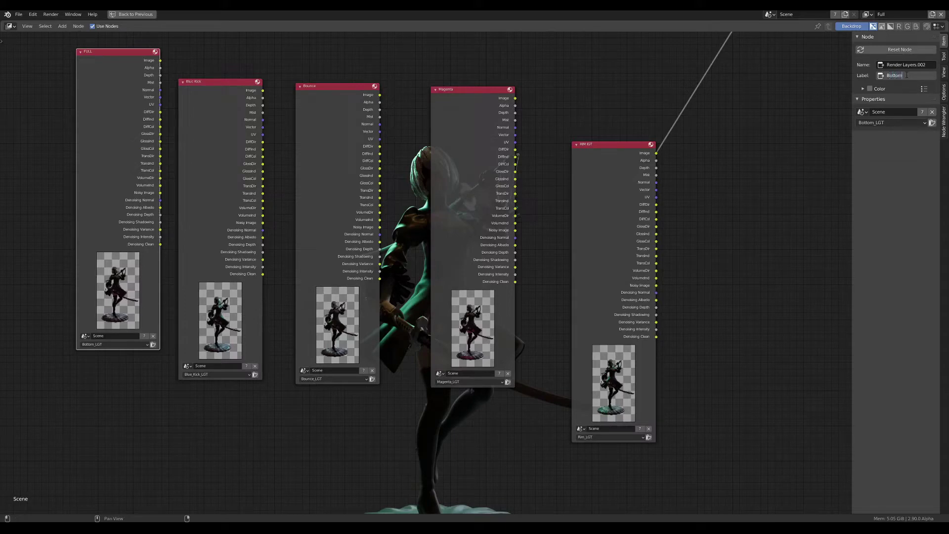
{"action": "key", "text": "Return"}
- Collapse and re-expand the Render Layers nodes, then move RIM into the row
{"action": "scroll", "coordinate": [153, 116], "scroll_direction": "down", "scroll_amount": 2}
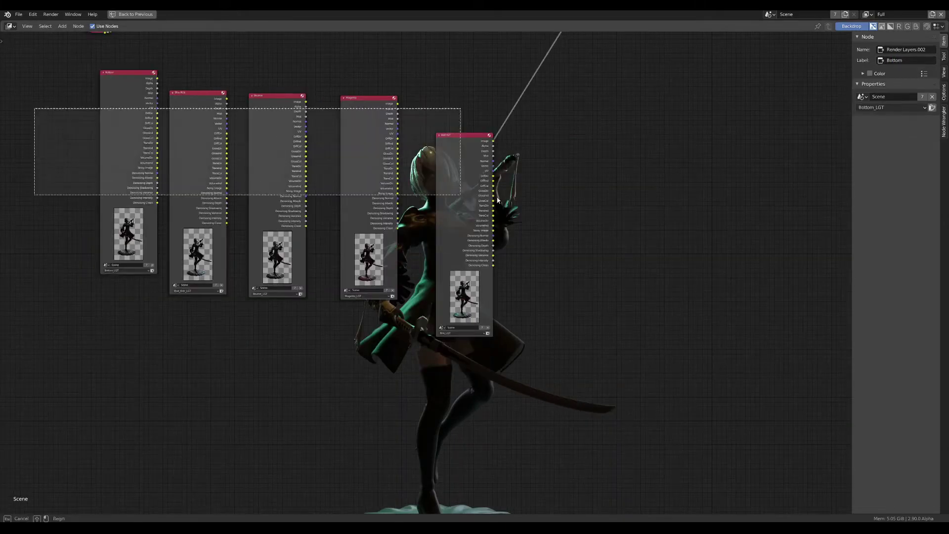
{"action": "left_click_drag", "start_coordinate": [33, 107], "coordinate": [499, 202]}
{"action": "key", "text": "ctrl+h"}
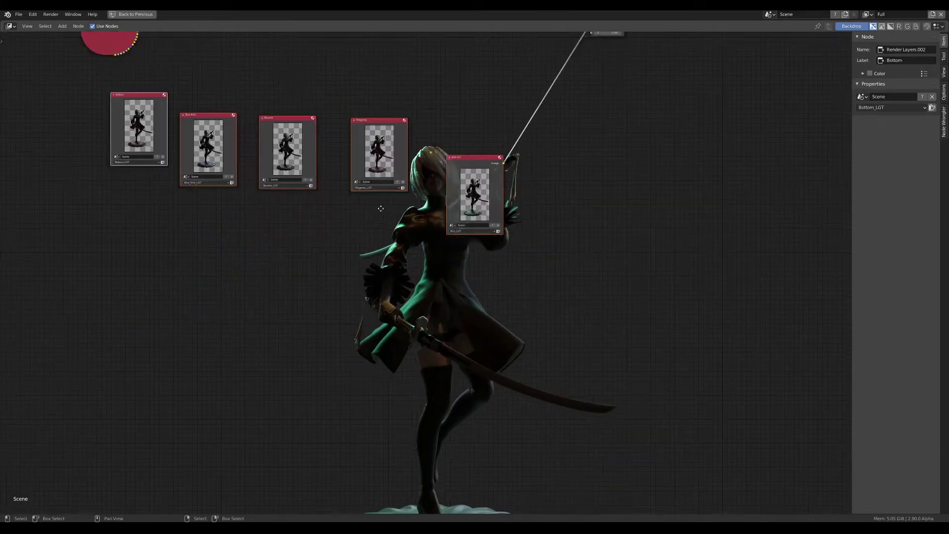
{"action": "key", "text": "ctrl+h"}
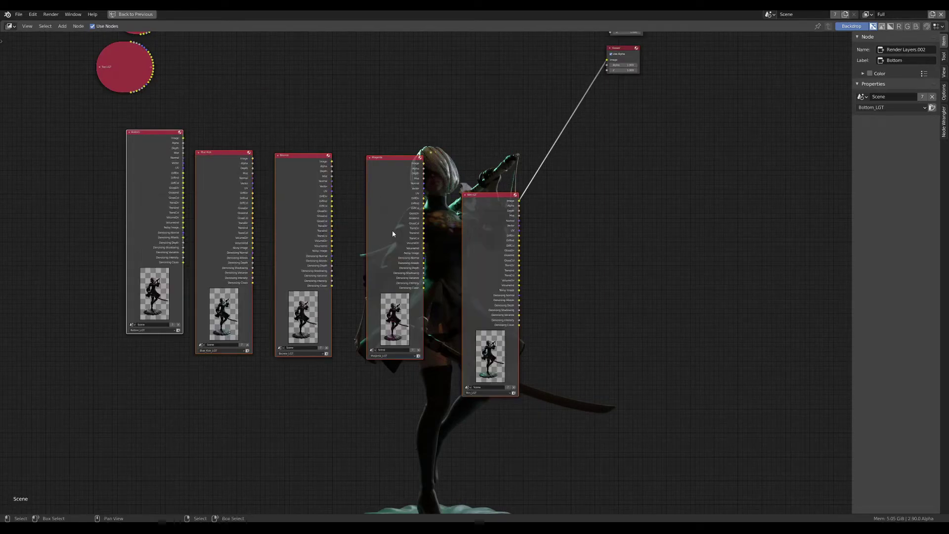
{"action": "middle_click_drag", "start_coordinate": [351, 179], "coordinate": [296, 183]}
{"action": "key", "text": "g"}
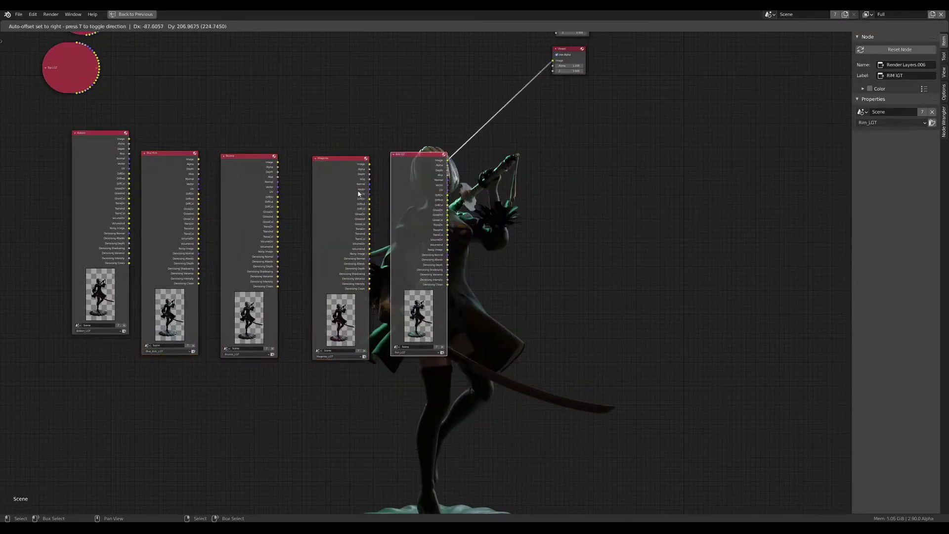
{"action": "left_click", "coordinate": [104, 190]}
- Nudge the Composite node down and restore the full Compositing layout
{"action": "key", "text": "Home"}
{"action": "key", "text": "shift+b"}
{"action": "left_click_drag", "start_coordinate": [451, 74], "coordinate": [529, 185]}
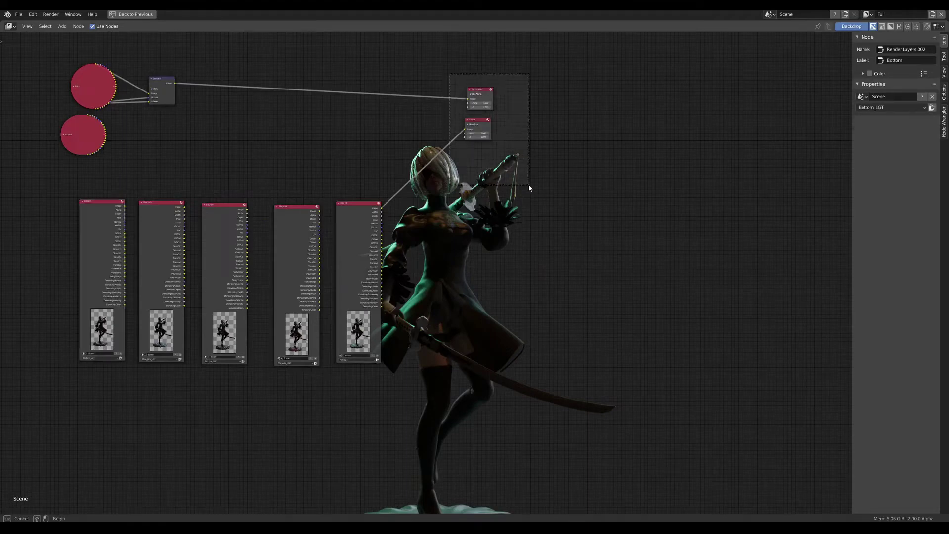
{"action": "left_click", "coordinate": [350, 219]}
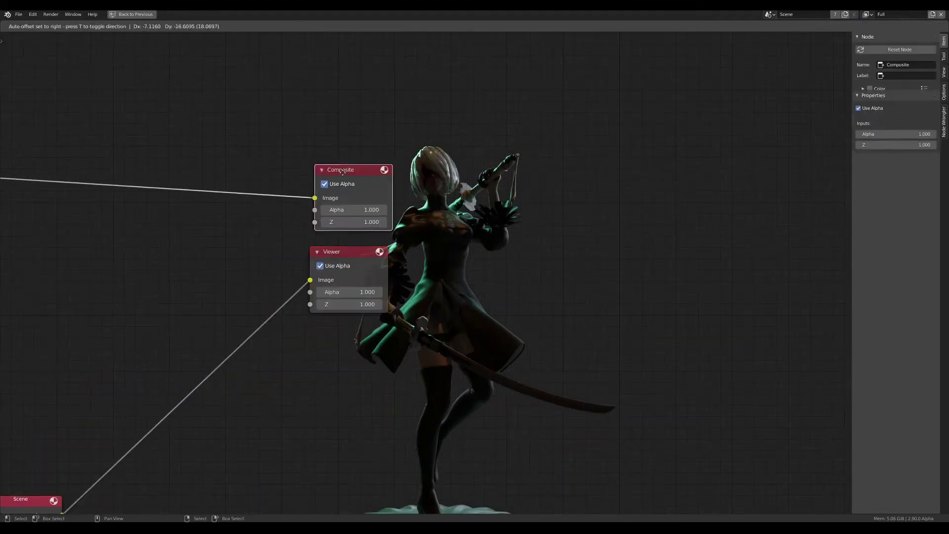
{"action": "left_click_drag", "start_coordinate": [344, 178], "coordinate": [345, 187]}
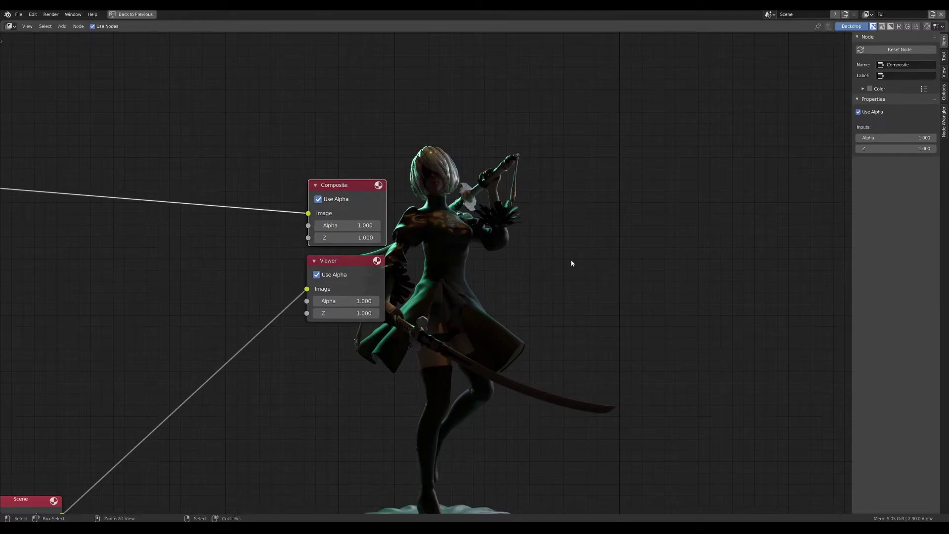
{"action": "key", "text": "ctrl+space"}
{"action": "scroll", "coordinate": [826, 413], "scroll_direction": "down", "scroll_amount": 5}
- Show the render output settings with Post Processing expanded
{"action": "scroll", "coordinate": [826, 418], "scroll_direction": "down", "scroll_amount": 5}
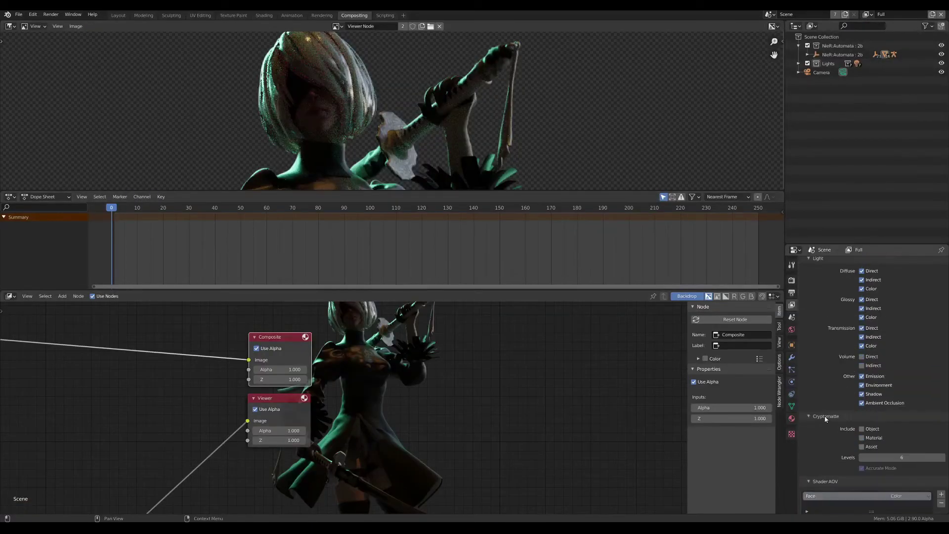
{"action": "scroll", "coordinate": [825, 419], "scroll_direction": "down", "scroll_amount": 3}
{"action": "left_click", "coordinate": [792, 293]}
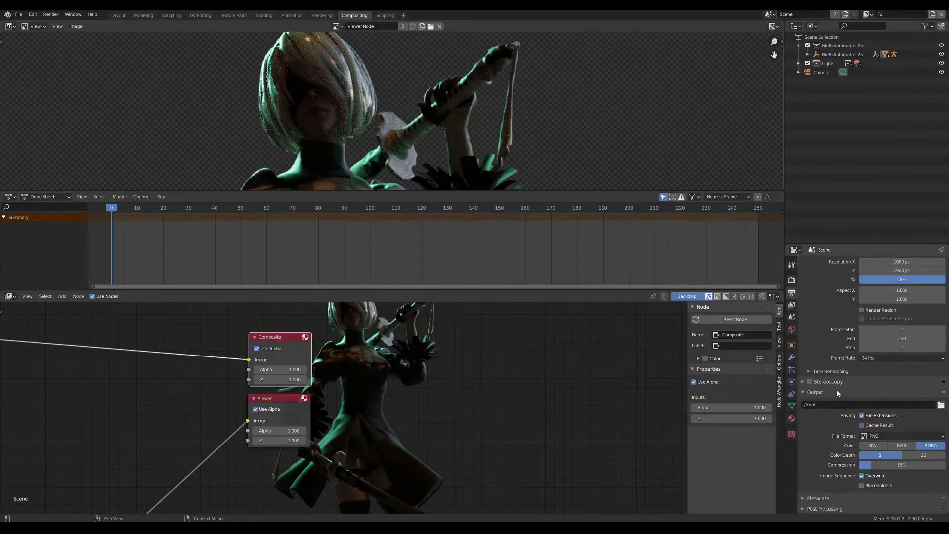
{"action": "left_click", "coordinate": [814, 509]}
{"action": "scroll", "coordinate": [843, 464], "scroll_direction": "down", "scroll_amount": 2}
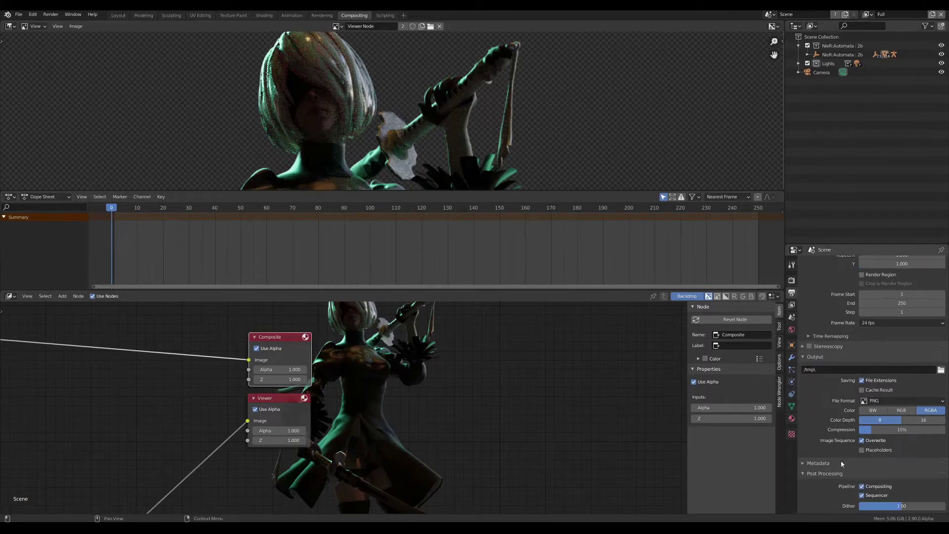
{"action": "middle_click_drag", "start_coordinate": [859, 490], "coordinate": [865, 430], "text": "ctrl"}
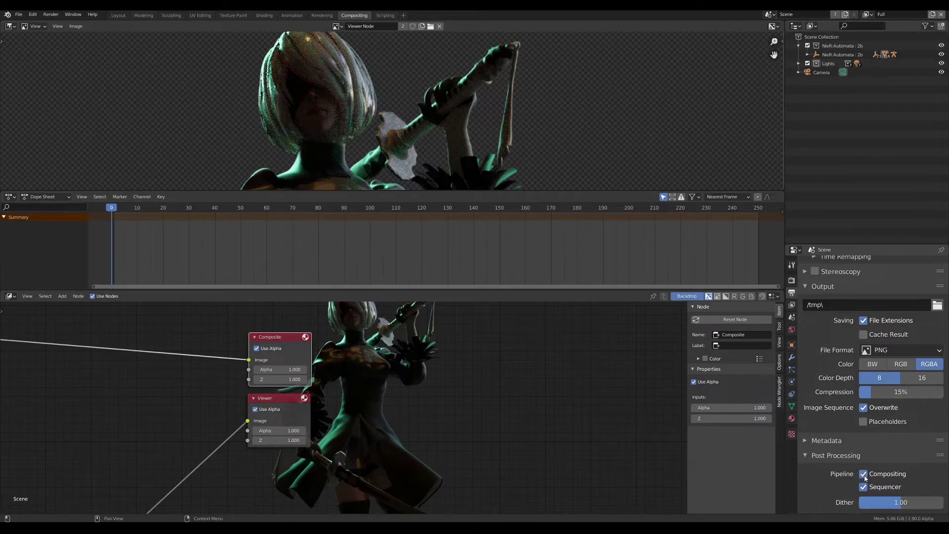
{"action": "scroll", "coordinate": [366, 401], "scroll_direction": "down", "scroll_amount": 2}
- Nudge the Composite node up slightly in the node graph
{"action": "middle_click_drag", "start_coordinate": [194, 387], "coordinate": [285, 384]}
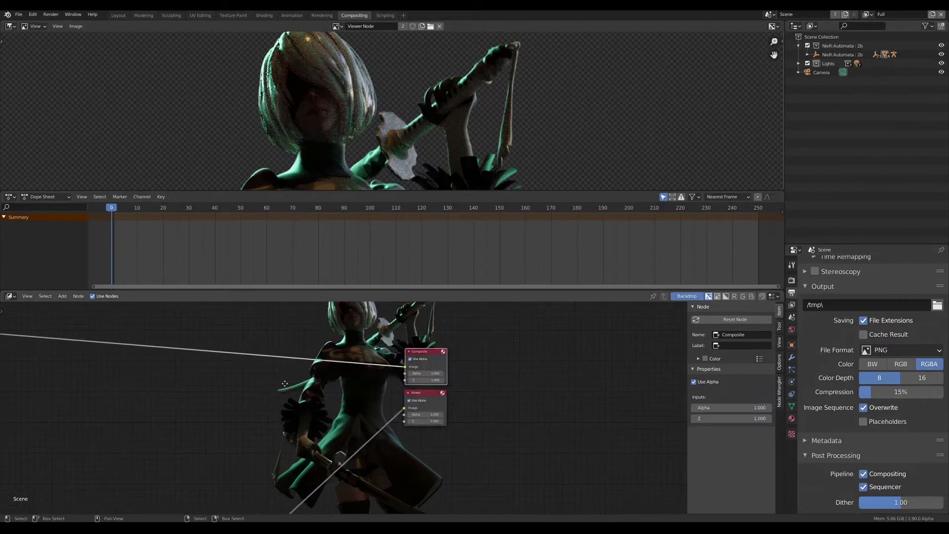
{"action": "scroll", "coordinate": [284, 384], "scroll_direction": "up", "scroll_amount": 1}
{"action": "scroll", "coordinate": [296, 386], "scroll_direction": "down", "scroll_amount": 1}
{"action": "scroll", "coordinate": [346, 395], "scroll_direction": "down", "scroll_amount": 3}
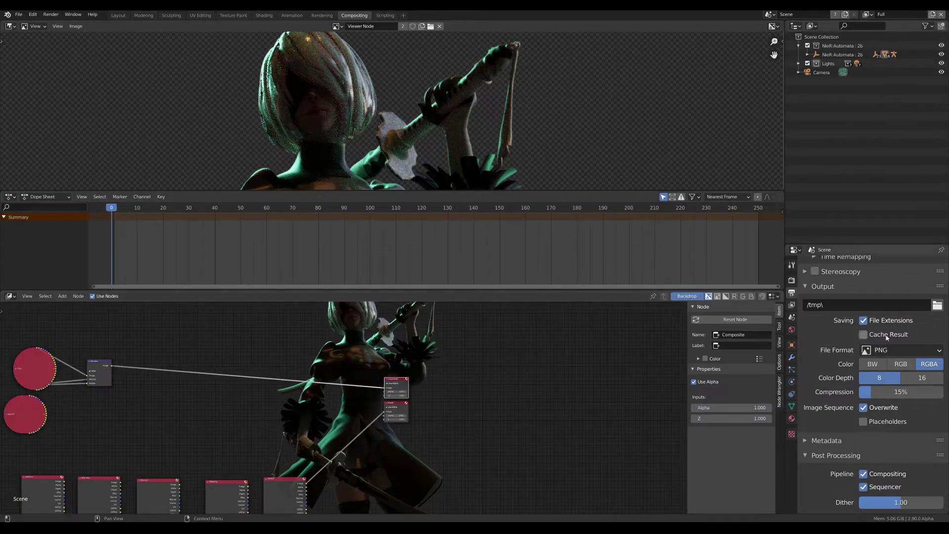
{"action": "scroll", "coordinate": [396, 381], "scroll_direction": "up", "scroll_amount": 4}
{"action": "scroll", "coordinate": [396, 376], "scroll_direction": "up", "scroll_amount": 1}
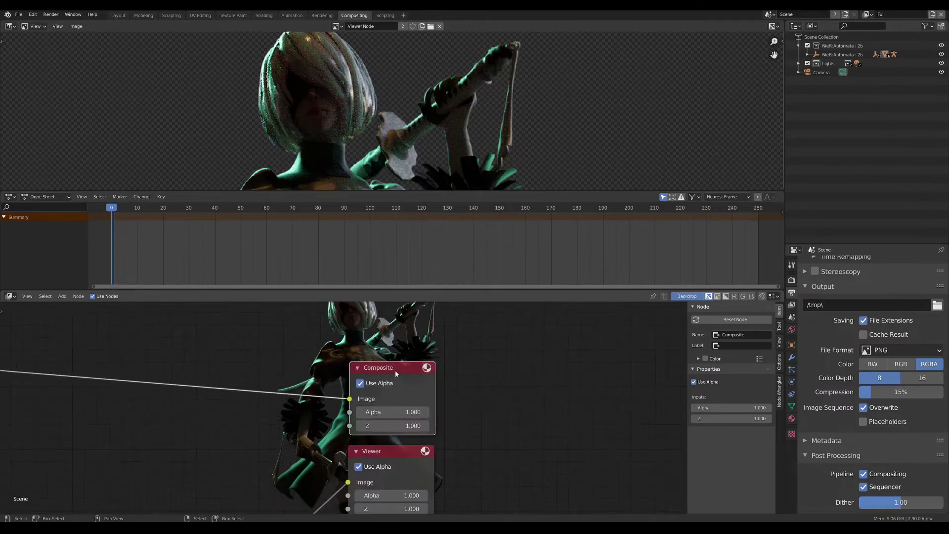
{"action": "mouse_move", "coordinate": [395, 371]}
{"action": "left_mouse_down"}
{"action": "mouse_move", "coordinate": [395, 362]}
{"action": "mouse_move", "coordinate": [397, 378]}
{"action": "left_mouse_up"}
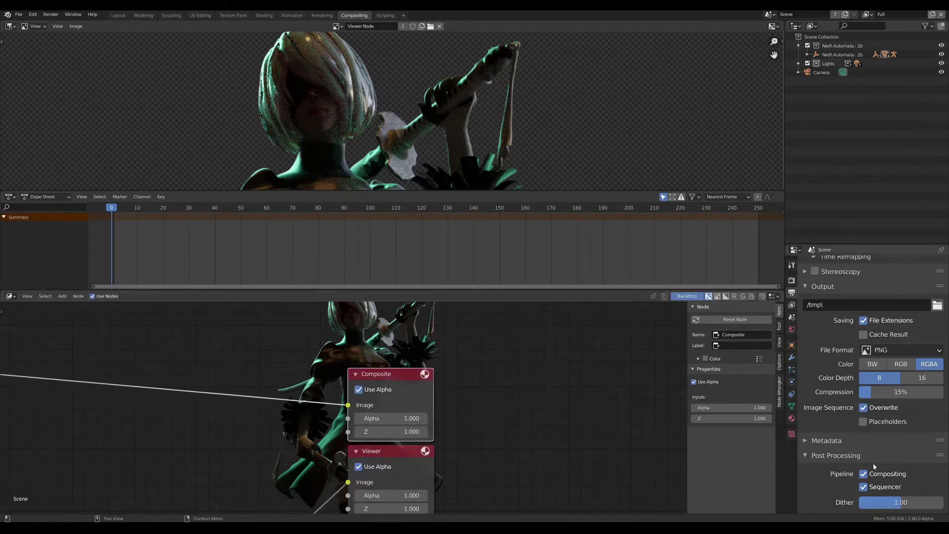
{"action": "left_click_drag", "start_coordinate": [380, 387], "coordinate": [382, 376]}
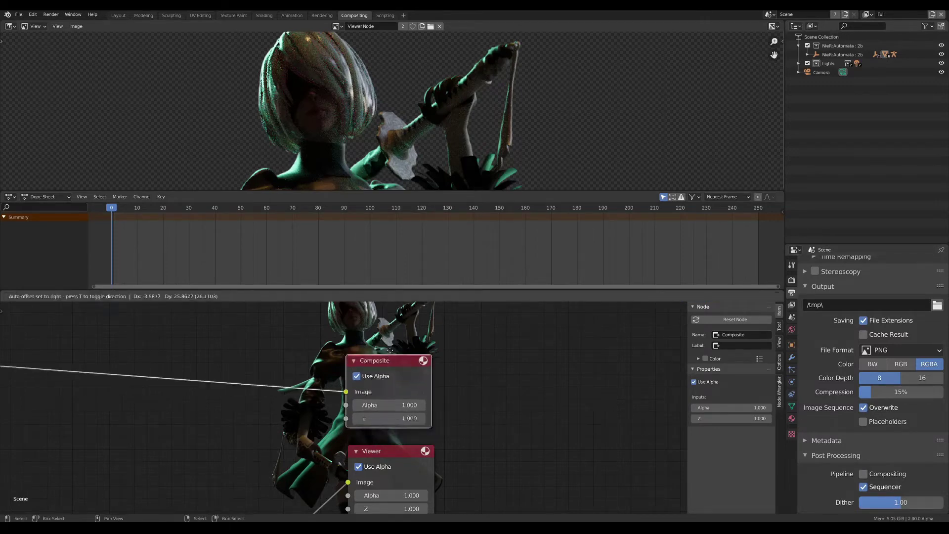
{"action": "scroll", "coordinate": [382, 376], "scroll_direction": "down", "scroll_amount": 3}
{"action": "middle_click_drag", "start_coordinate": [297, 376], "coordinate": [445, 375]}
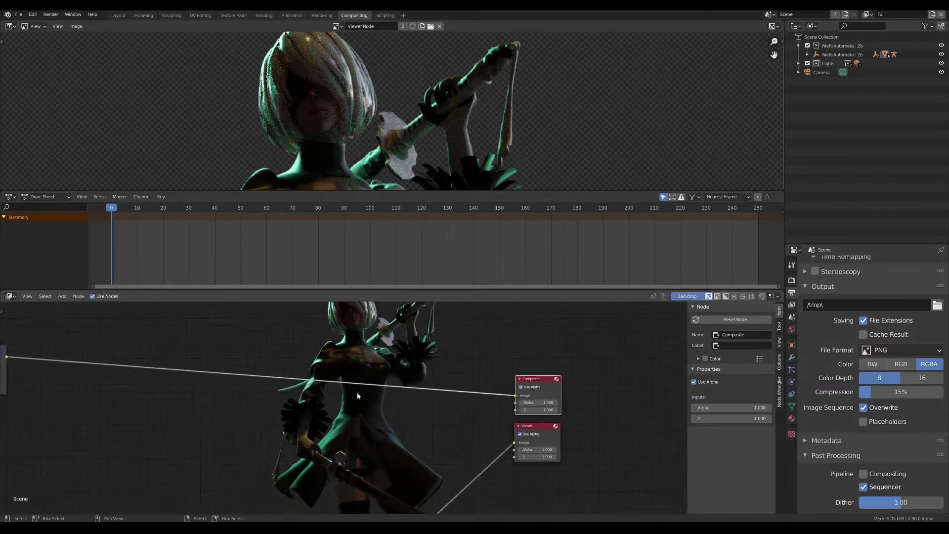
{"action": "scroll", "coordinate": [173, 372], "scroll_direction": "up", "scroll_amount": 2}
{"action": "middle_click_drag", "start_coordinate": [247, 373], "coordinate": [110, 362]}
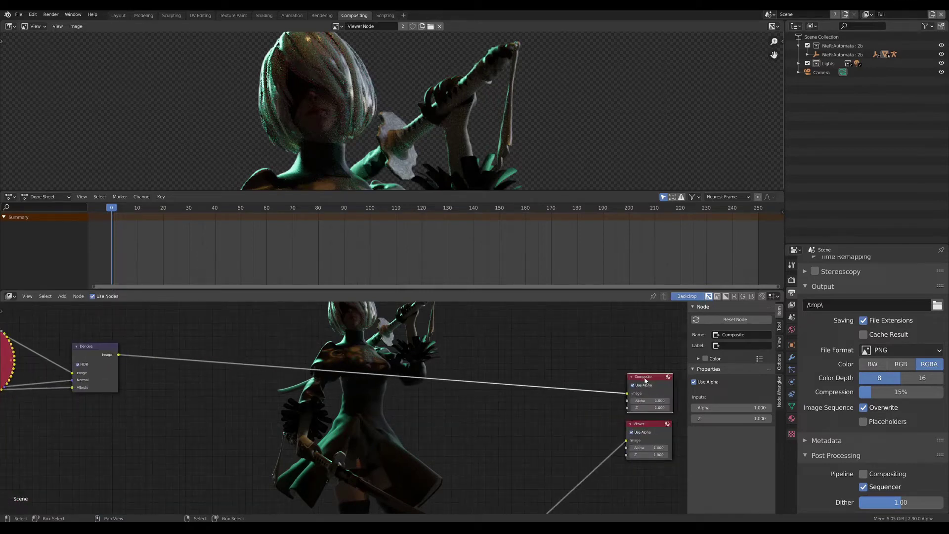
- Pan and zoom the node graph to inspect the Denoise and output nodes
{"action": "left_click", "coordinate": [646, 385]}
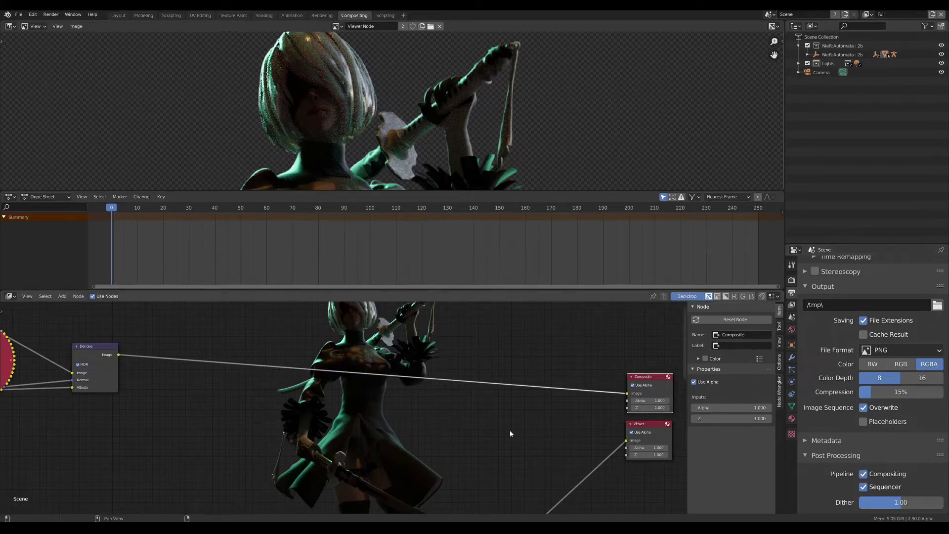
{"action": "middle_click_drag", "start_coordinate": [275, 409], "coordinate": [340, 400]}
{"action": "scroll", "coordinate": [339, 401], "scroll_direction": "down", "scroll_amount": 2}
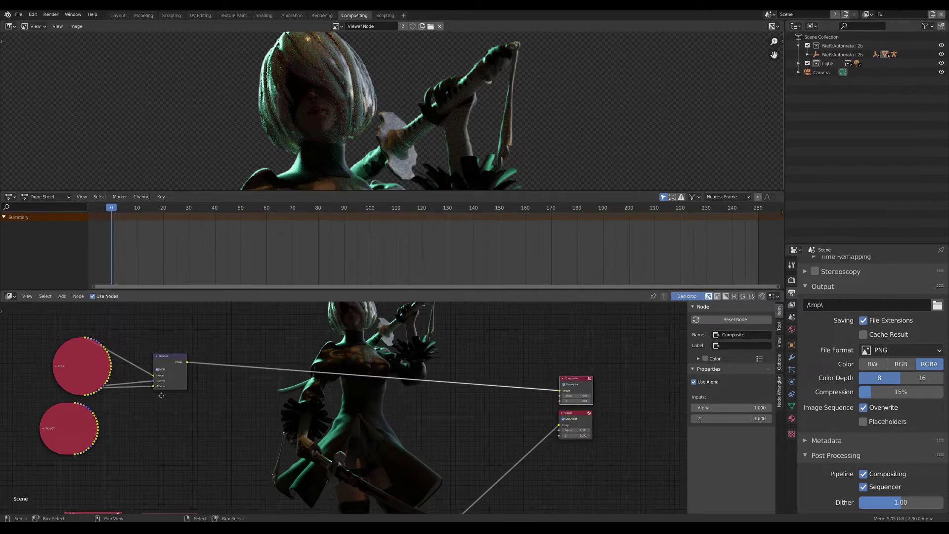
{"action": "scroll", "coordinate": [193, 389], "scroll_direction": "up", "scroll_amount": 2}
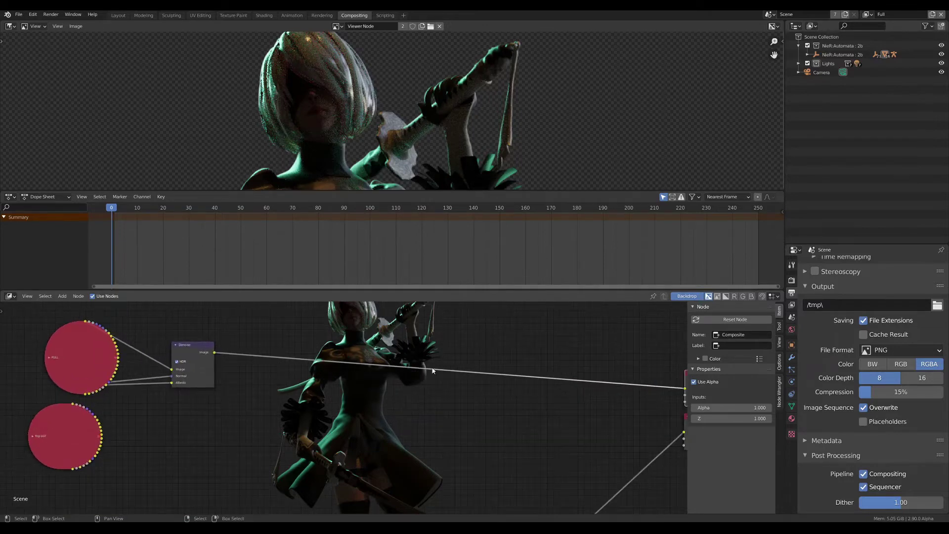
{"action": "scroll", "coordinate": [275, 382], "scroll_direction": "down", "scroll_amount": 2}
{"action": "middle_click_drag", "start_coordinate": [415, 381], "coordinate": [410, 384]}
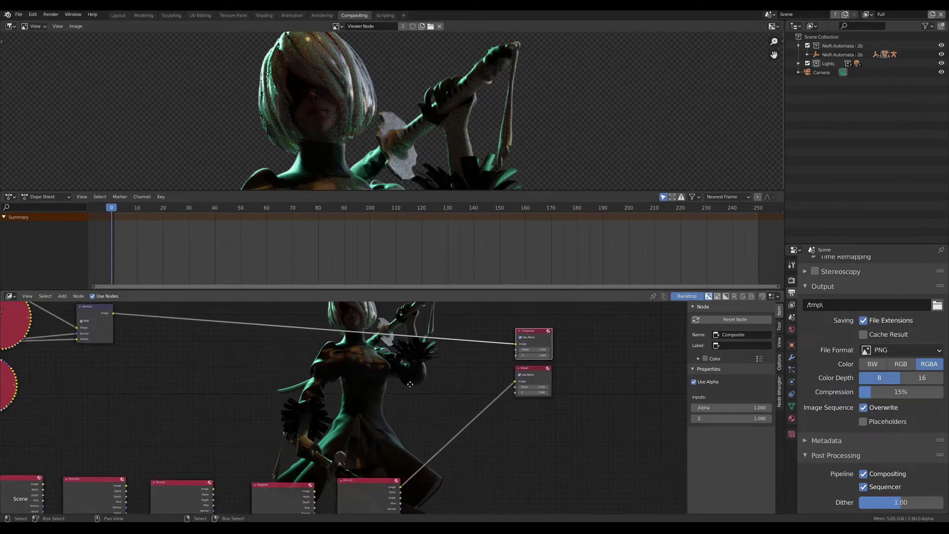
{"action": "scroll", "coordinate": [413, 387], "scroll_direction": "down", "scroll_amount": 2}
{"action": "scroll", "coordinate": [475, 366], "scroll_direction": "down", "scroll_amount": 1}
{"action": "scroll", "coordinate": [530, 355], "scroll_direction": "up", "scroll_amount": 3}
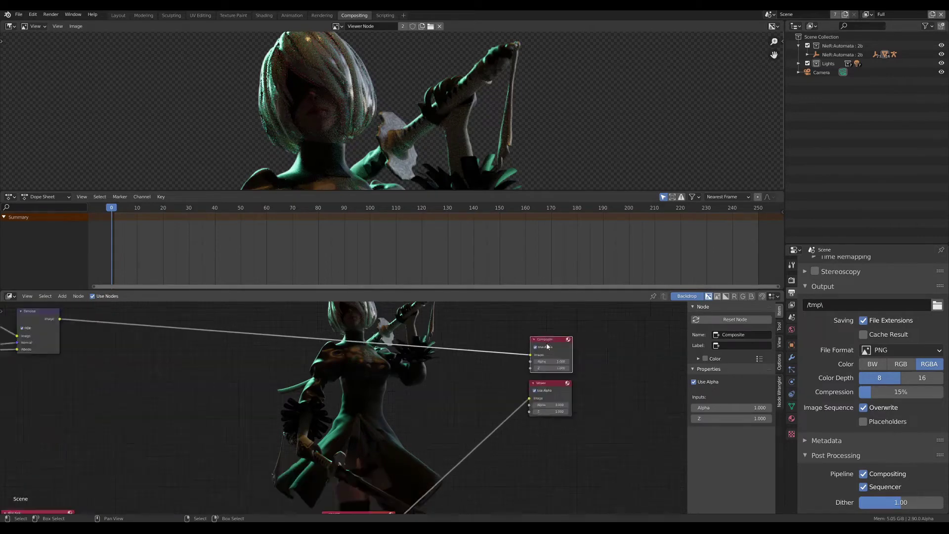
{"action": "scroll", "coordinate": [531, 355], "scroll_direction": "up", "scroll_amount": 1}
{"action": "scroll", "coordinate": [498, 383], "scroll_direction": "down", "scroll_amount": 3}
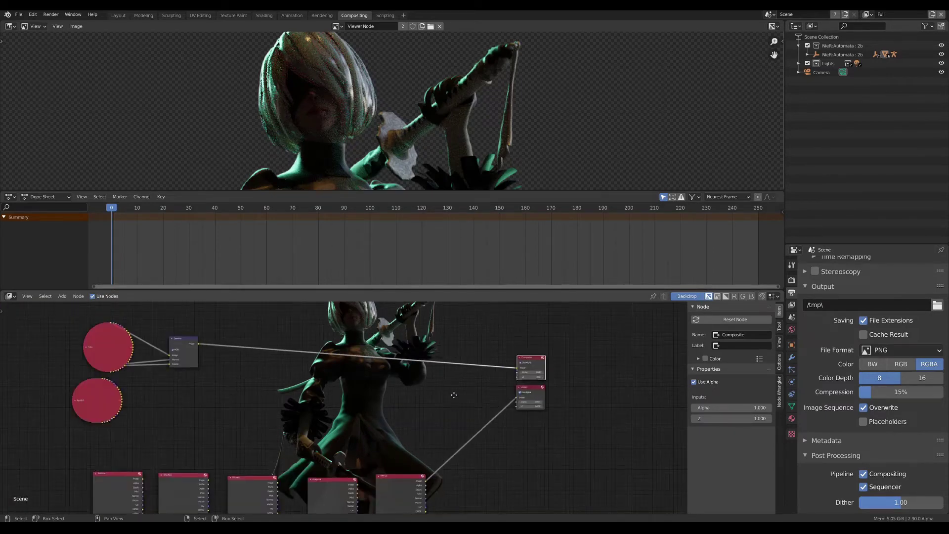
- Bring the Render Layers row into view and select the RIM LGT node
{"action": "middle_click_drag", "start_coordinate": [452, 394], "coordinate": [420, 366]}
{"action": "scroll", "coordinate": [420, 366], "scroll_direction": "up", "scroll_amount": 2}
{"action": "scroll", "coordinate": [394, 372], "scroll_direction": "up", "scroll_amount": 2}
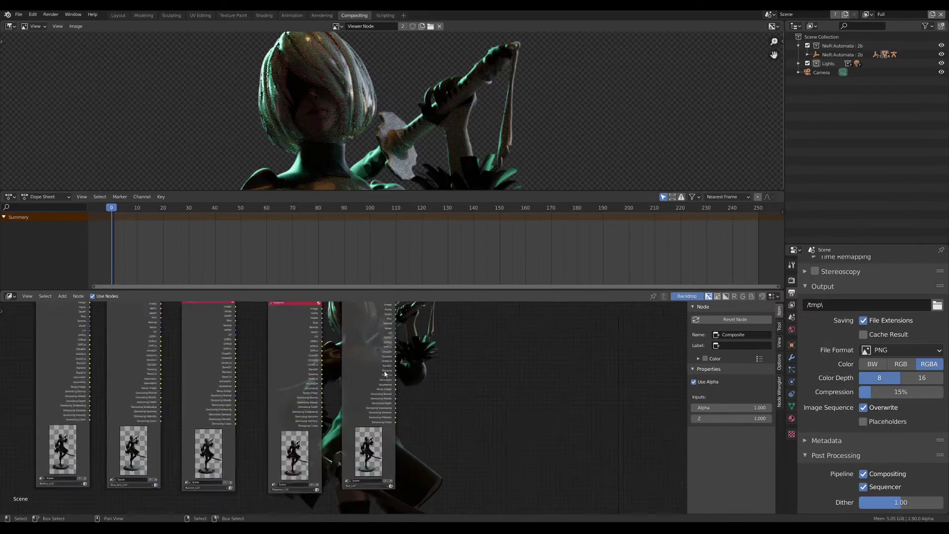
{"action": "scroll", "coordinate": [385, 371], "scroll_direction": "up", "scroll_amount": 1}
{"action": "left_click", "coordinate": [385, 371]}
{"action": "scroll", "coordinate": [422, 376], "scroll_direction": "down", "scroll_amount": 2}
- Maximise the node editor and move the FULL Render Layers node up-left
{"action": "key", "text": "ctrl+space"}
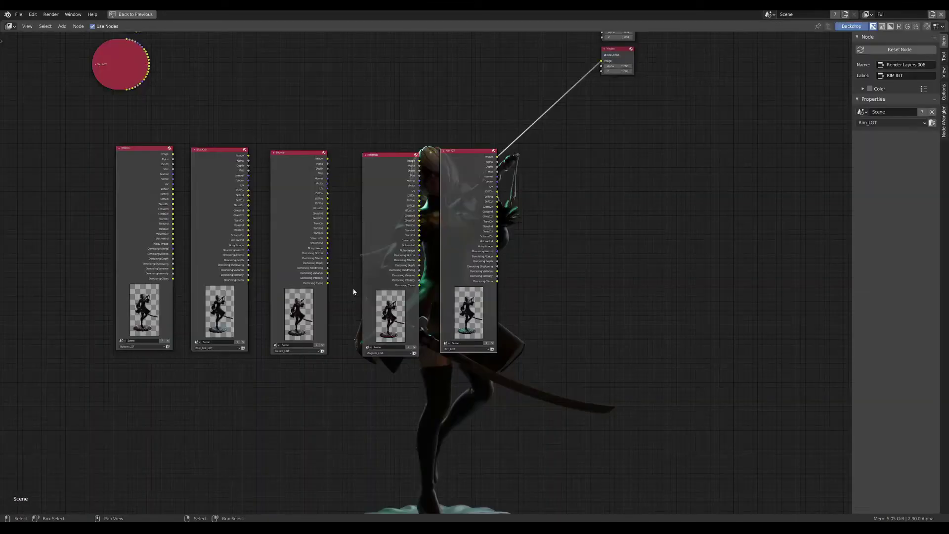
{"action": "middle_click_drag", "start_coordinate": [282, 267], "coordinate": [403, 336]}
{"action": "mouse_move", "coordinate": [461, 330]}
{"action": "middle_mouse_down"}
{"action": "mouse_move", "coordinate": [303, 309]}
{"action": "mouse_move", "coordinate": [815, 287]}
{"action": "middle_mouse_up"}
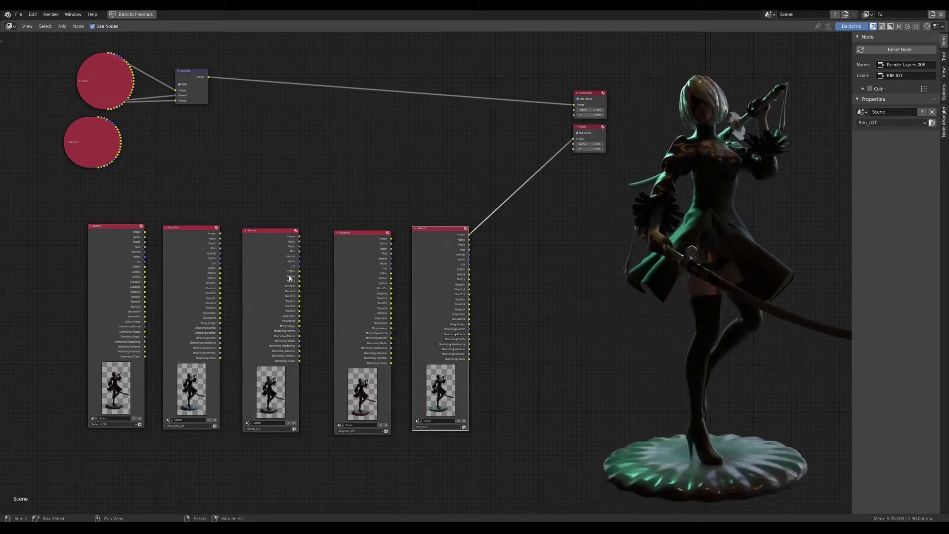
{"action": "left_click", "coordinate": [122, 267]}
{"action": "middle_click_drag", "start_coordinate": [163, 206], "coordinate": [296, 300]}
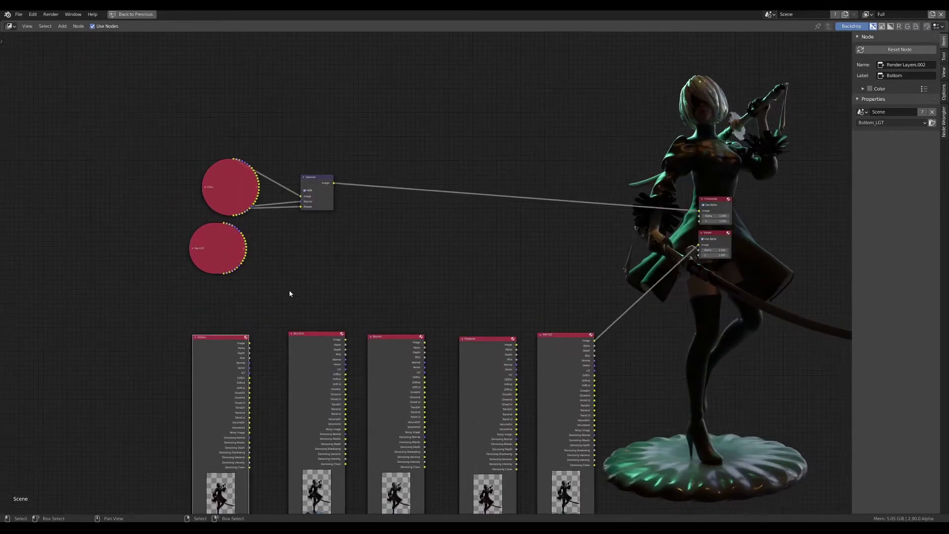
{"action": "left_click_drag", "start_coordinate": [232, 178], "coordinate": [128, 153]}
{"action": "scroll", "coordinate": [133, 156], "scroll_direction": "up", "scroll_amount": 2}
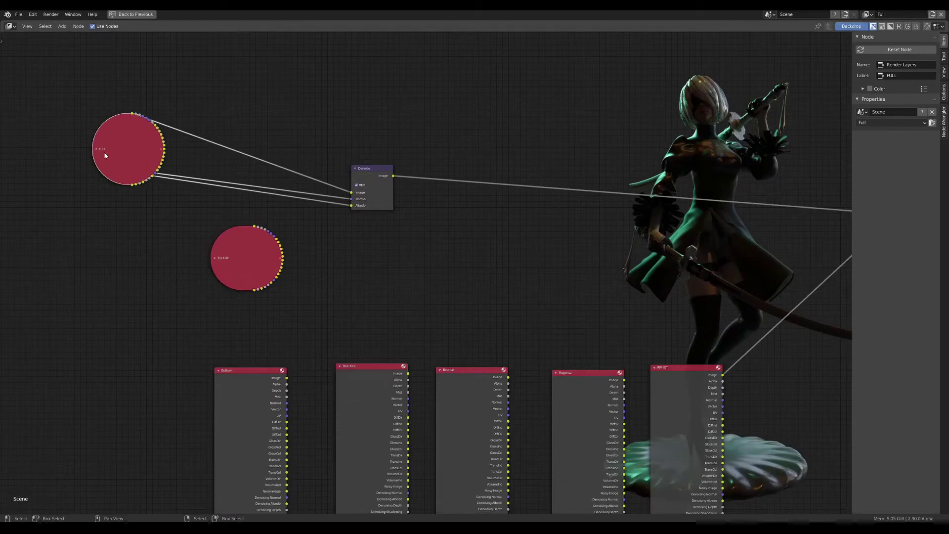
- Place Top LGT beside Denoise, expand it, and preview its image in the backdrop
{"action": "left_click_drag", "start_coordinate": [241, 277], "coordinate": [145, 272]}
{"action": "left_click_drag", "start_coordinate": [355, 194], "coordinate": [321, 171]}
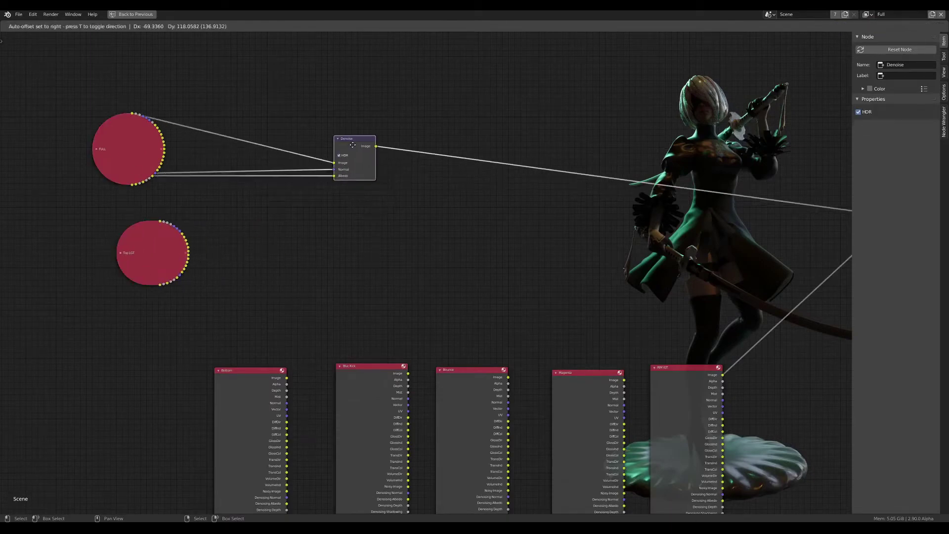
{"action": "scroll", "coordinate": [273, 233], "scroll_direction": "up", "scroll_amount": 2}
{"action": "left_click_drag", "start_coordinate": [329, 136], "coordinate": [284, 145]}
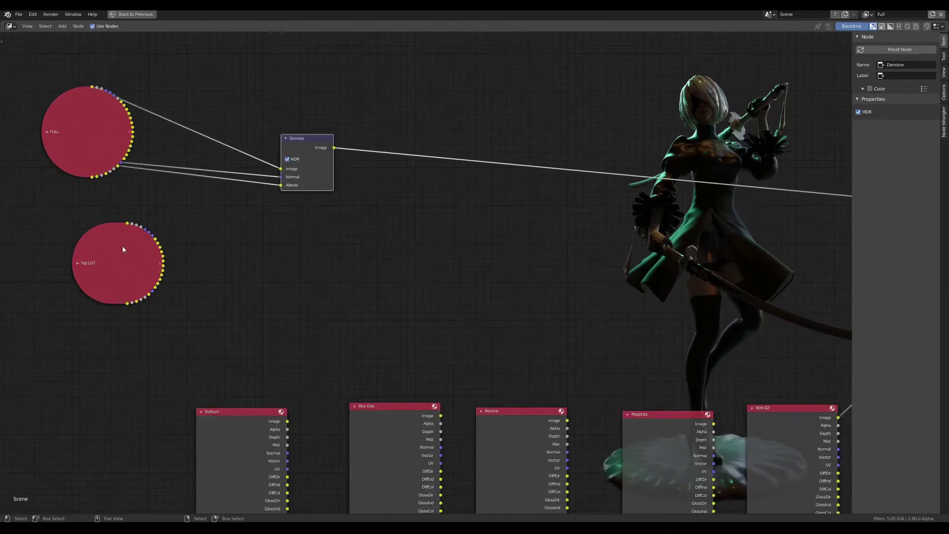
{"action": "left_click", "coordinate": [77, 264]}
{"action": "left_click_drag", "start_coordinate": [78, 267], "coordinate": [45, 247]}
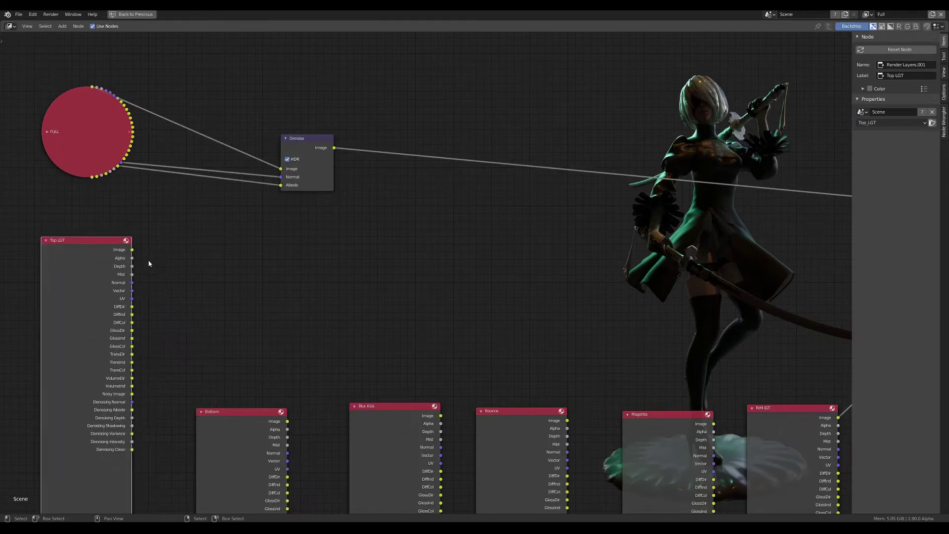
{"action": "left_click", "coordinate": [99, 255], "text": "ctrl+shift"}
{"action": "left_click", "coordinate": [300, 150]}
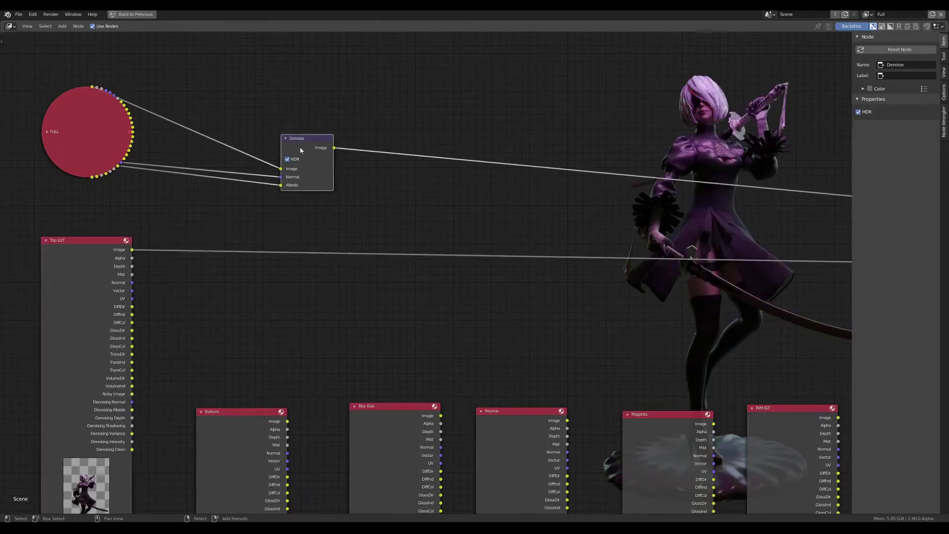
- Delete the Denoise node so FULL connects straight to the output, after undoing a trial duplicate
{"action": "key", "text": "shift+d"}
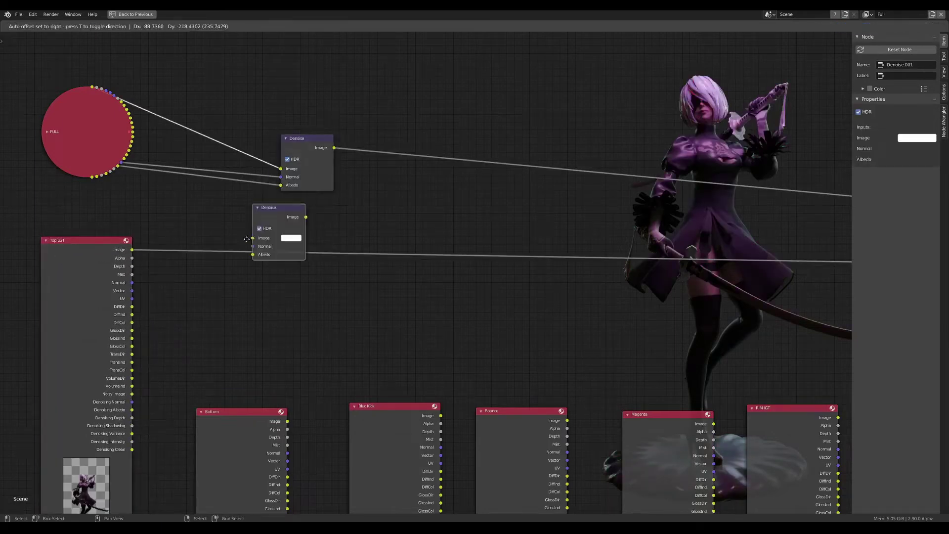
{"action": "left_click", "coordinate": [229, 253]}
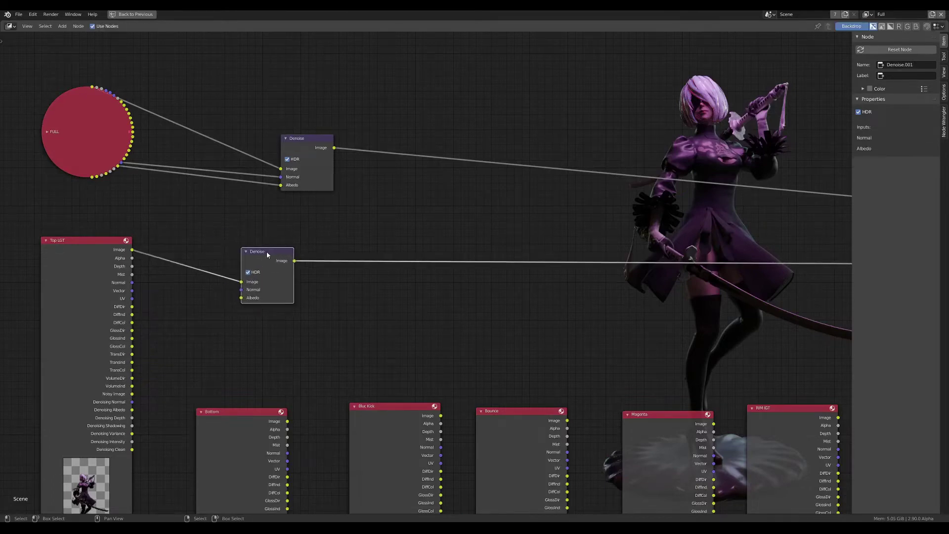
{"action": "key", "text": "ctrl+z"}
{"action": "key", "text": "ctrl+x"}
{"action": "left_click", "coordinate": [72, 132]}
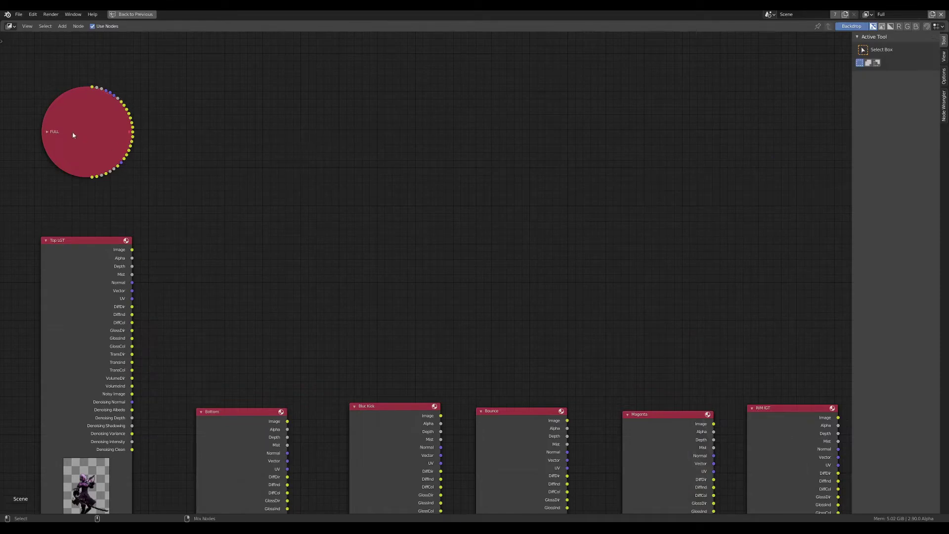
- Expand the collapsed FULL render layer node and move it to a new spot
{"action": "left_click", "coordinate": [47, 132]}
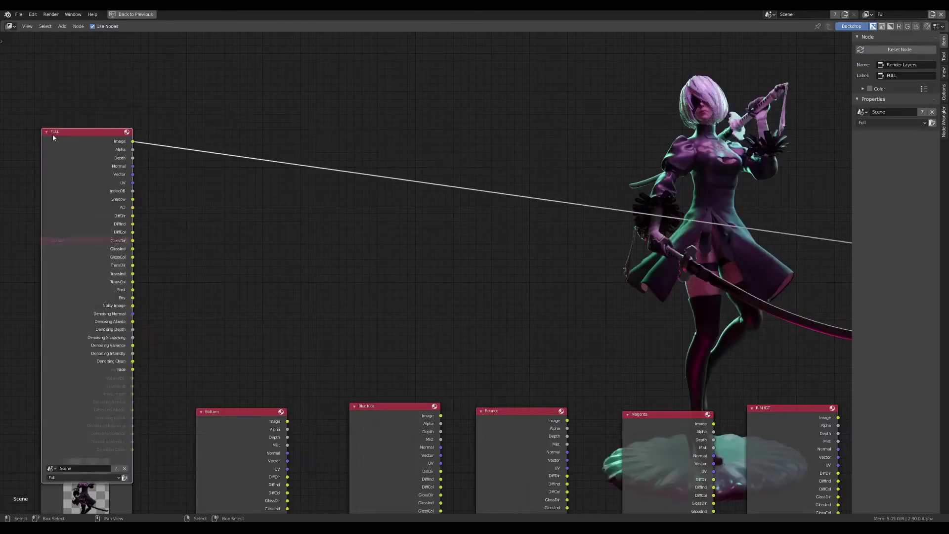
{"action": "scroll", "coordinate": [271, 219], "scroll_direction": "down", "scroll_amount": 2}
{"action": "middle_click_drag", "start_coordinate": [272, 218], "coordinate": [362, 296]}
{"action": "key", "text": "g"}
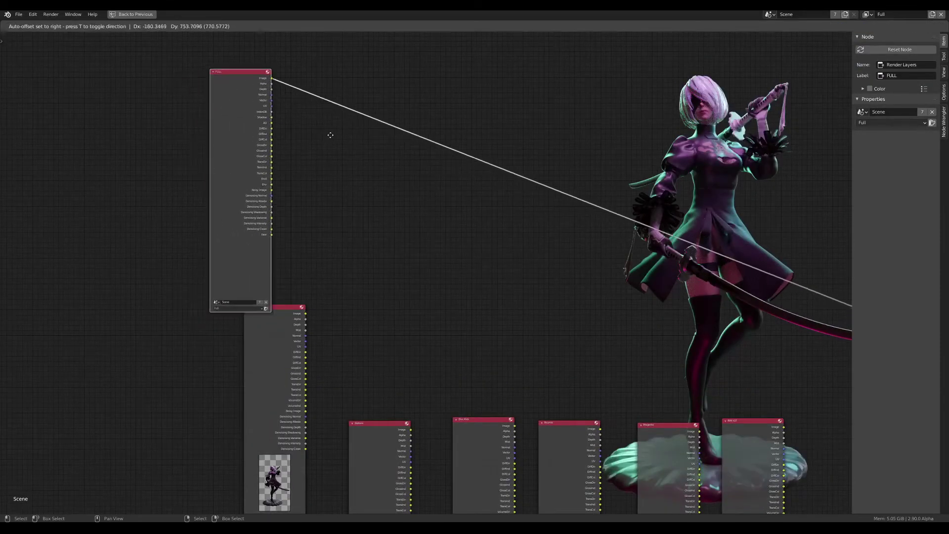
{"action": "left_click", "coordinate": [364, 124]}
{"action": "mouse_move", "coordinate": [376, 197]}
{"action": "middle_mouse_down"}
{"action": "mouse_move", "coordinate": [265, 240]}
{"action": "mouse_move", "coordinate": [204, 249]}
{"action": "mouse_move", "coordinate": [255, 243]}
{"action": "middle_mouse_up"}
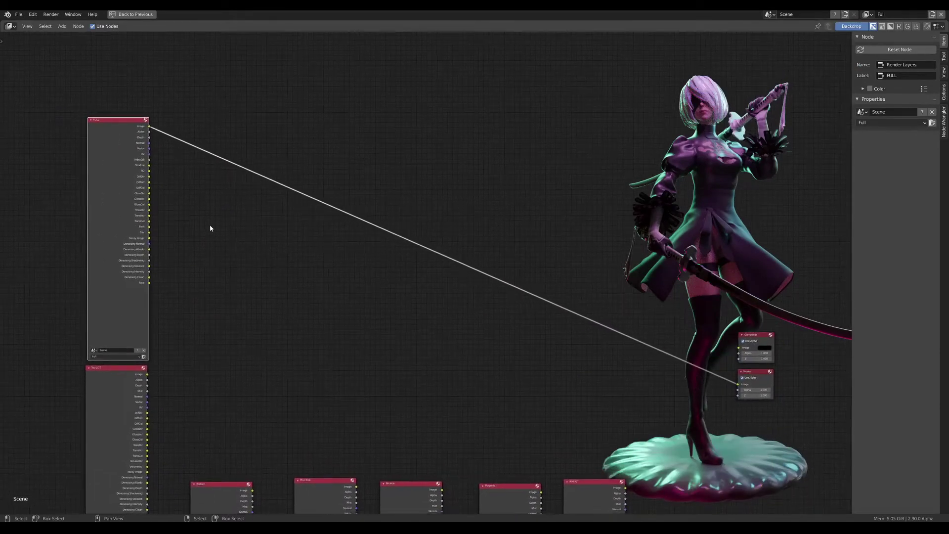
{"action": "scroll", "coordinate": [210, 225], "scroll_direction": "up", "scroll_amount": 1}
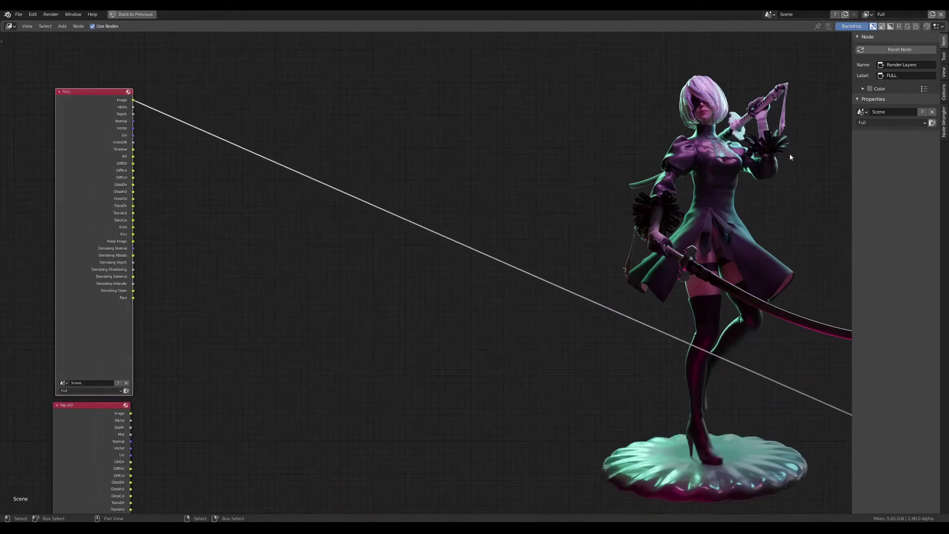
- Show the backdrop settings in the sidebar's View tab
{"action": "left_click", "coordinate": [945, 93]}
{"action": "left_click", "coordinate": [944, 72]}
{"action": "left_click", "coordinate": [945, 56]}
{"action": "left_click", "coordinate": [944, 121]}
{"action": "left_click", "coordinate": [945, 93]}
{"action": "left_click", "coordinate": [945, 73]}
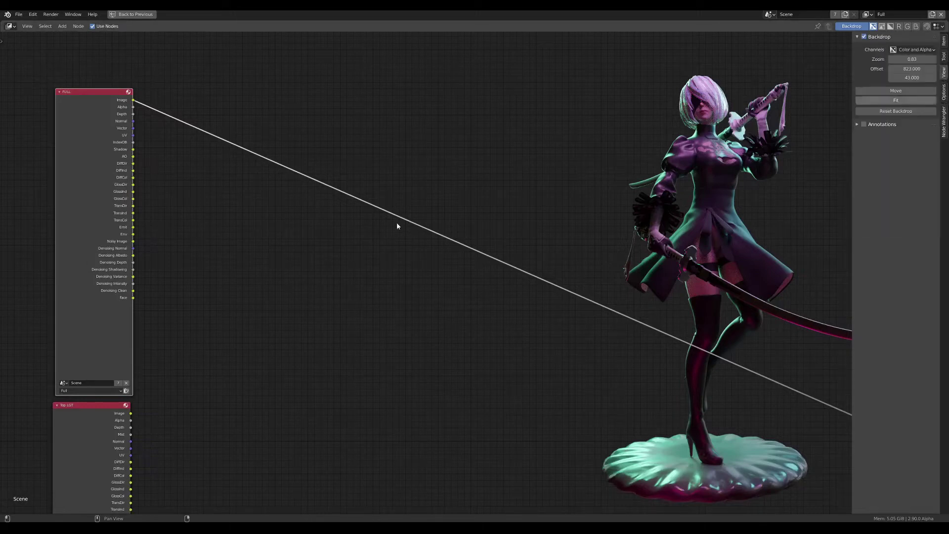
- Centre the node view on the FULL node and the other render layer nodes
{"action": "middle_click_drag", "start_coordinate": [397, 225], "coordinate": [248, 201]}
{"action": "scroll", "coordinate": [248, 201], "scroll_direction": "up", "scroll_amount": 1}
{"action": "middle_click_drag", "start_coordinate": [135, 351], "coordinate": [252, 302]}
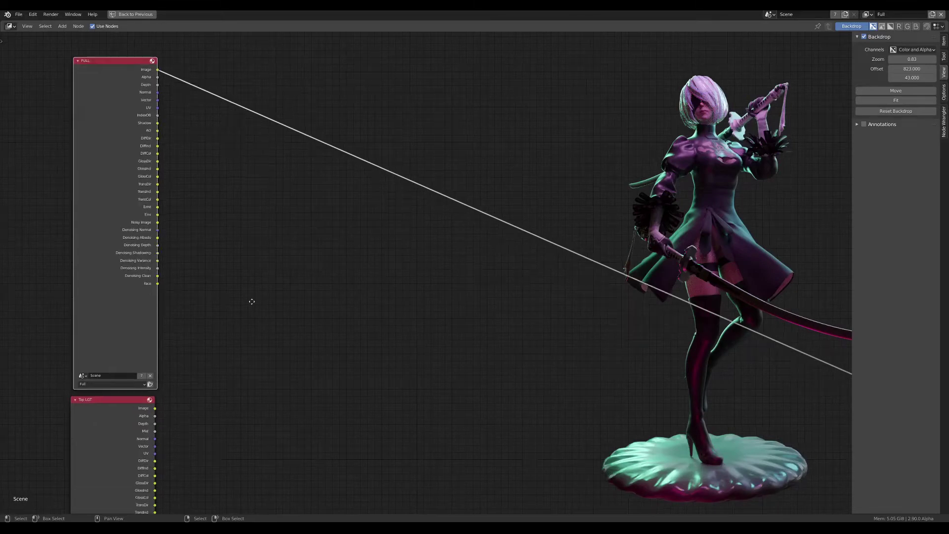
{"action": "scroll", "coordinate": [252, 301], "scroll_direction": "down", "scroll_amount": 1}
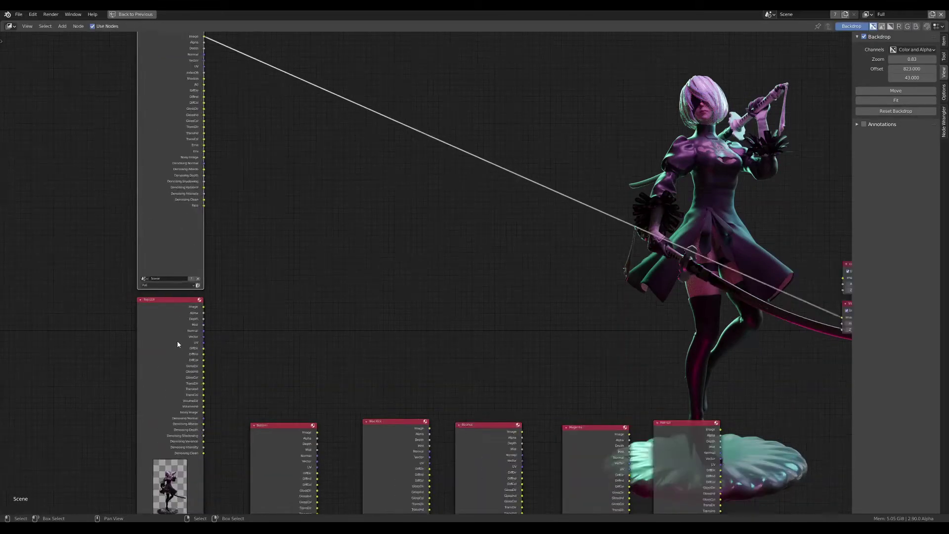
{"action": "scroll", "coordinate": [177, 344], "scroll_direction": "up", "scroll_amount": 1}
{"action": "middle_click_drag", "start_coordinate": [280, 356], "coordinate": [274, 375]}
{"action": "scroll", "coordinate": [274, 376], "scroll_direction": "down", "scroll_amount": 1}
{"action": "scroll", "coordinate": [181, 334], "scroll_direction": "down", "scroll_amount": 1}
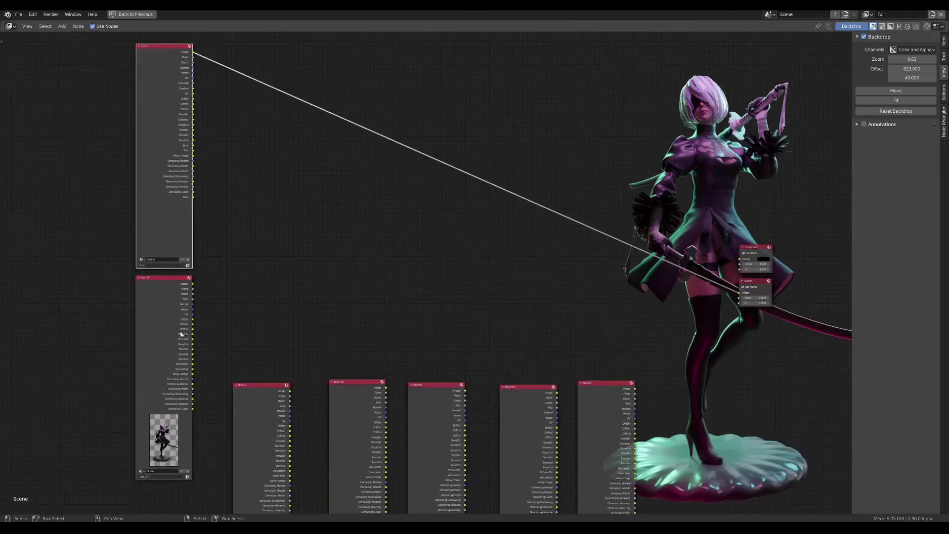
{"action": "scroll", "coordinate": [180, 334], "scroll_direction": "up", "scroll_amount": 1}
- Add a Mix node to the compositor by searching 'mix'
{"action": "middle_click_drag", "start_coordinate": [283, 245], "coordinate": [265, 325]}
{"action": "key", "text": "shift+a"}
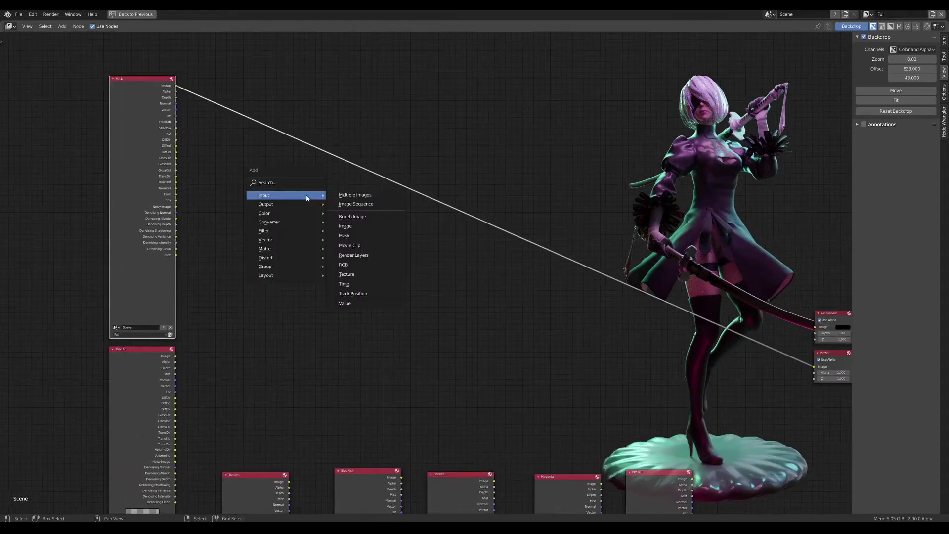
{"action": "left_click", "coordinate": [289, 184]}
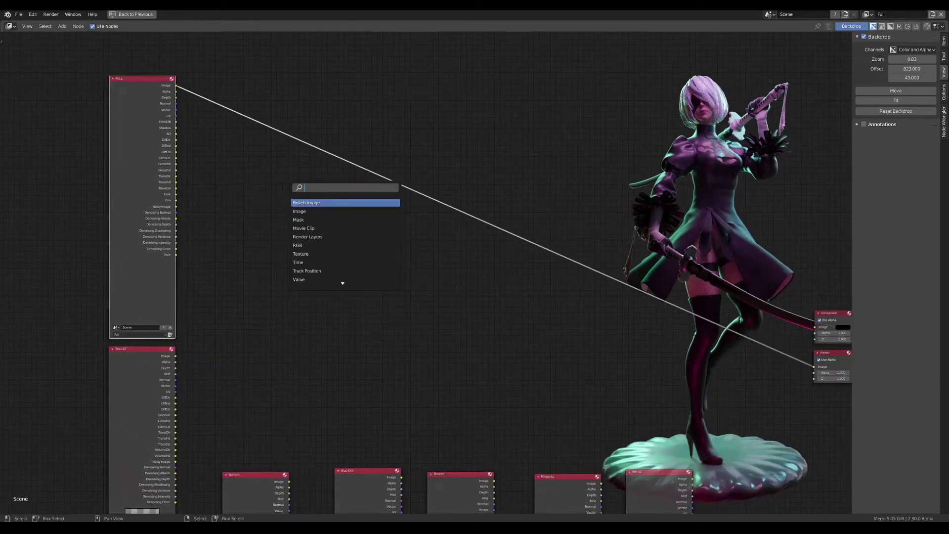
{"action": "type", "text": "mix"}
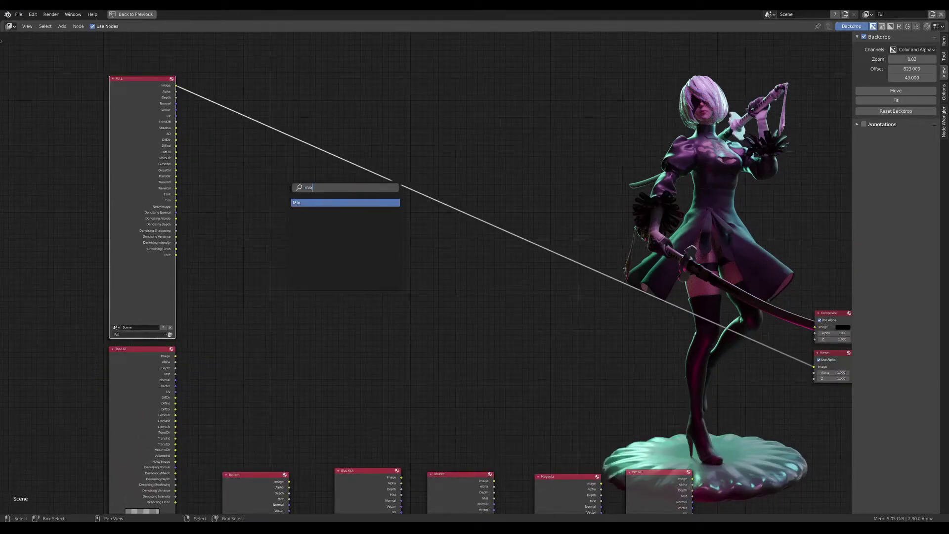
{"action": "key", "text": "Return"}
{"action": "left_click", "coordinate": [327, 192]}
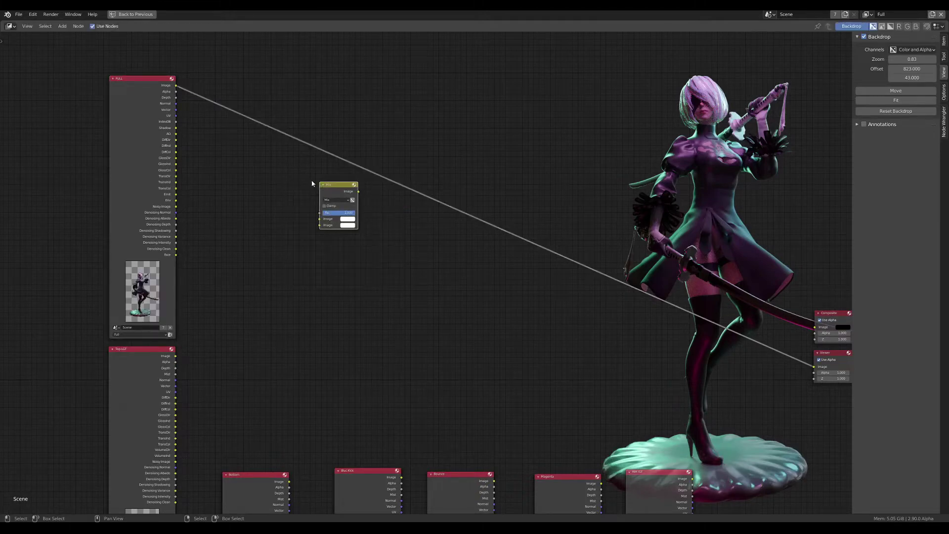
- Connect FULL's Image to the Mix node's first input and Top LGT's Image to the second
{"action": "scroll", "coordinate": [327, 192], "scroll_direction": "up", "scroll_amount": 3}
{"action": "scroll", "coordinate": [333, 191], "scroll_direction": "down", "scroll_amount": 3}
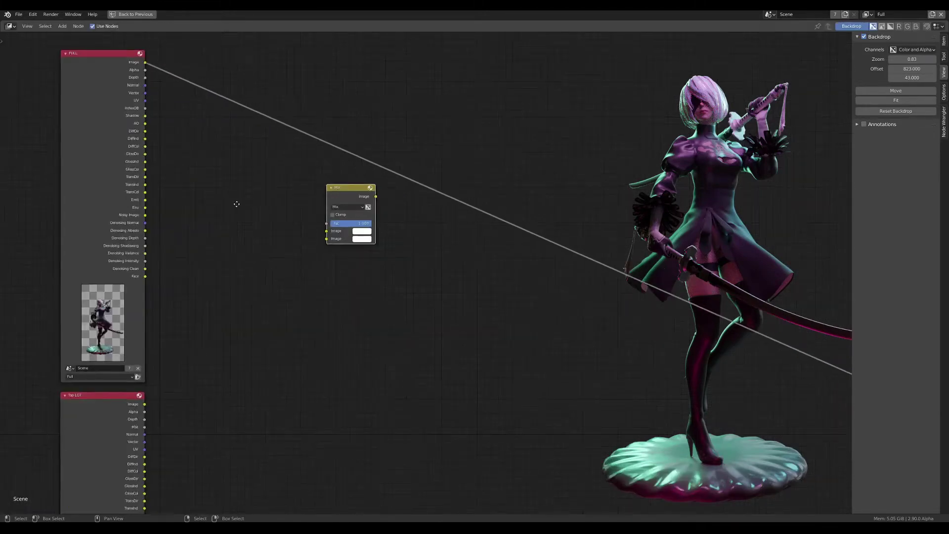
{"action": "middle_click_drag", "start_coordinate": [235, 203], "coordinate": [243, 183]}
{"action": "scroll", "coordinate": [209, 98], "scroll_direction": "up", "scroll_amount": 2}
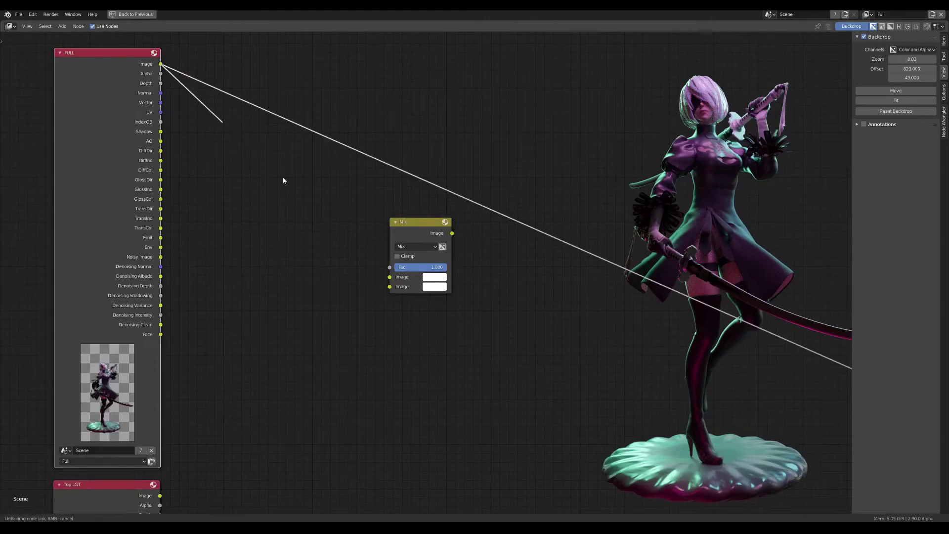
{"action": "left_click_drag", "start_coordinate": [160, 64], "coordinate": [390, 277]}
{"action": "scroll", "coordinate": [358, 288], "scroll_direction": "down", "scroll_amount": 2}
{"action": "middle_click_drag", "start_coordinate": [315, 408], "coordinate": [289, 273]}
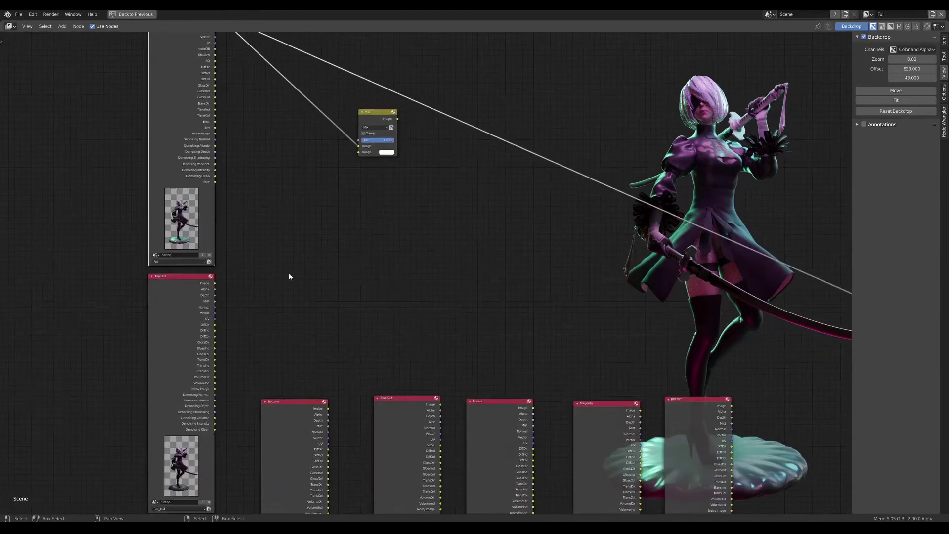
{"action": "scroll", "coordinate": [216, 290], "scroll_direction": "up", "scroll_amount": 2}
{"action": "mouse_move", "coordinate": [206, 278]}
{"action": "left_mouse_down"}
{"action": "mouse_move", "coordinate": [366, 112]}
{"action": "mouse_move", "coordinate": [402, 99]}
{"action": "left_mouse_up"}
{"action": "middle_click_drag", "start_coordinate": [472, 185], "coordinate": [314, 322]}
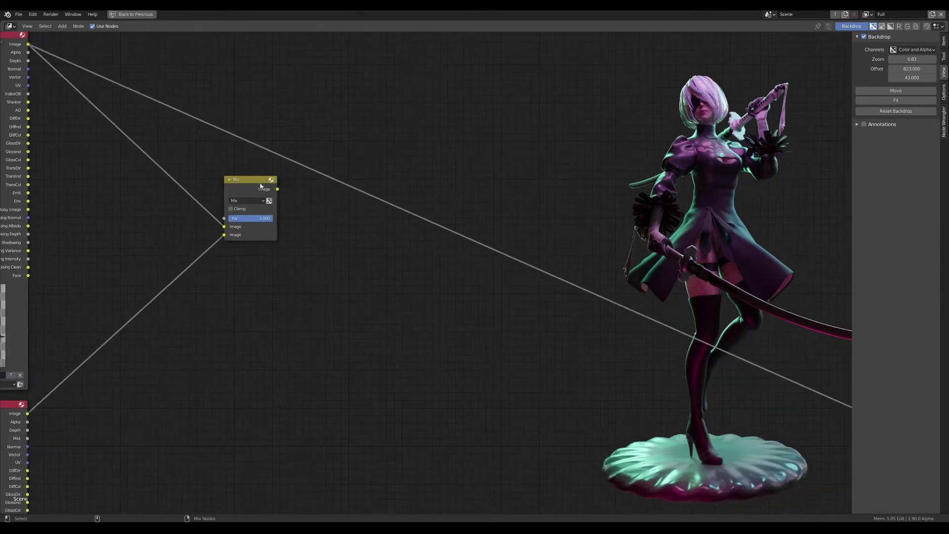
- Link the Mix node's output to the Viewer and place the Viewer beside it
{"action": "left_click", "coordinate": [260, 184], "text": "ctrl+shift"}
{"action": "scroll", "coordinate": [525, 278], "scroll_direction": "down", "scroll_amount": 2}
{"action": "middle_click_drag", "start_coordinate": [526, 277], "coordinate": [475, 257]}
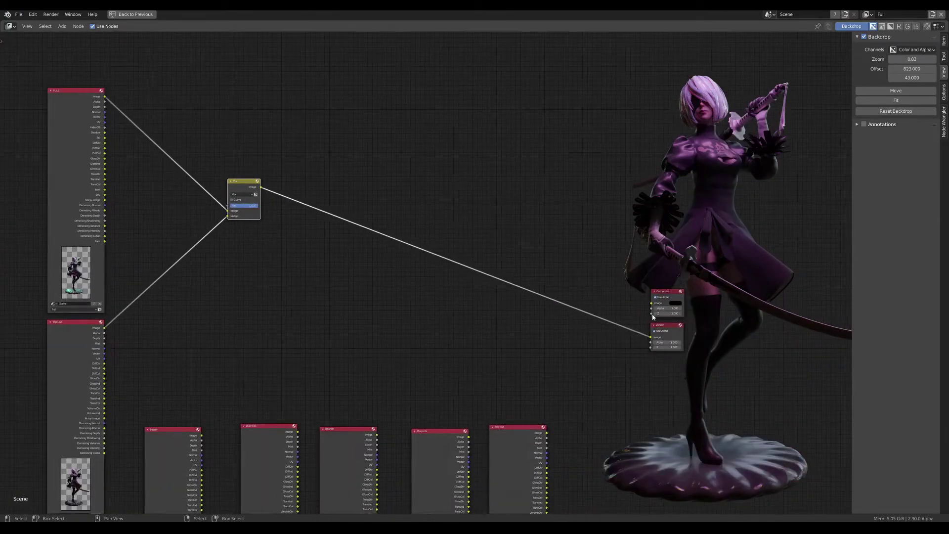
{"action": "left_click_drag", "start_coordinate": [663, 326], "coordinate": [310, 189]}
- Set the Mix node's Fac to 0.000, rearranging the Viewer and Mix nodes side by side
{"action": "scroll", "coordinate": [270, 189], "scroll_direction": "up", "scroll_amount": 3}
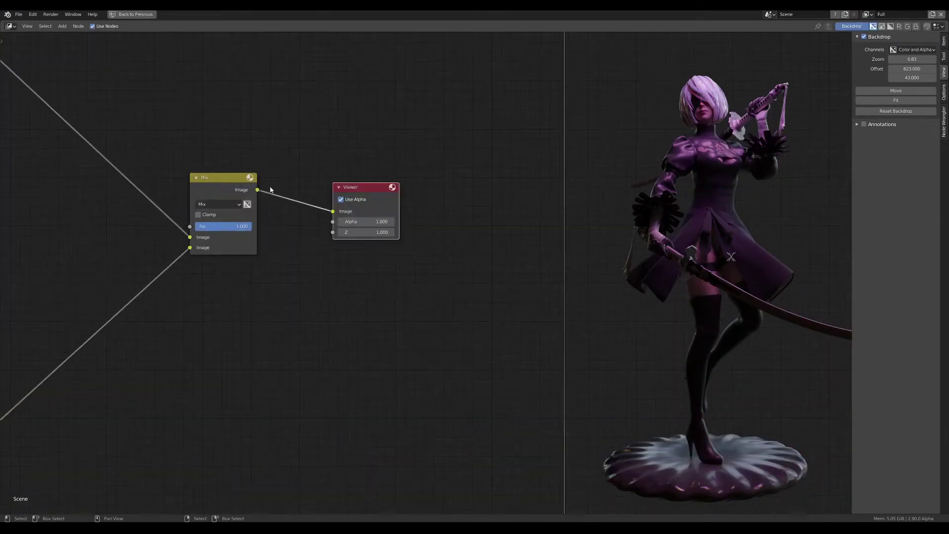
{"action": "mouse_move", "coordinate": [243, 231]}
{"action": "left_mouse_down"}
{"action": "mouse_move", "coordinate": [198, 231]}
{"action": "mouse_move", "coordinate": [250, 226]}
{"action": "left_mouse_up"}
{"action": "scroll", "coordinate": [194, 260], "scroll_direction": "up", "scroll_amount": 1}
{"action": "left_click_drag", "start_coordinate": [396, 204], "coordinate": [447, 207]}
{"action": "left_click_drag", "start_coordinate": [240, 250], "coordinate": [241, 251]}
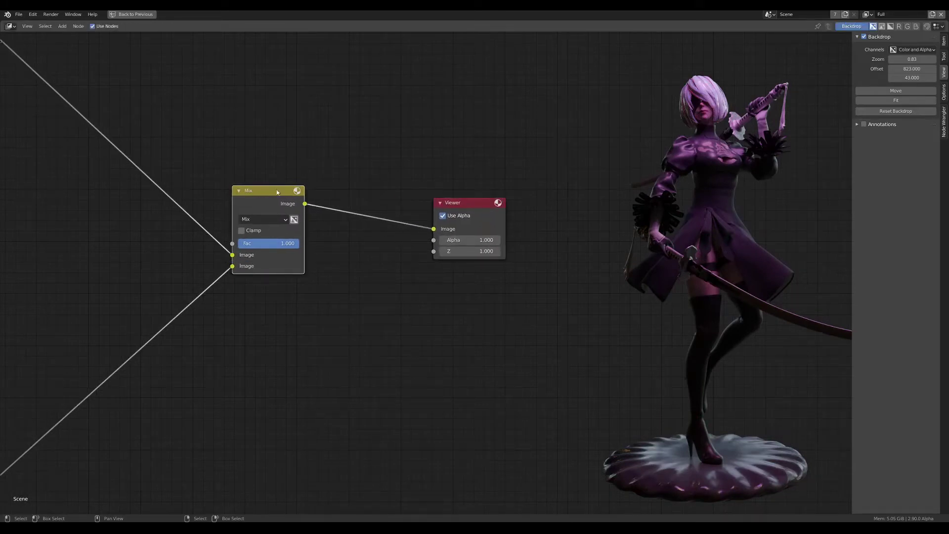
{"action": "left_click_drag", "start_coordinate": [236, 268], "coordinate": [239, 264]}
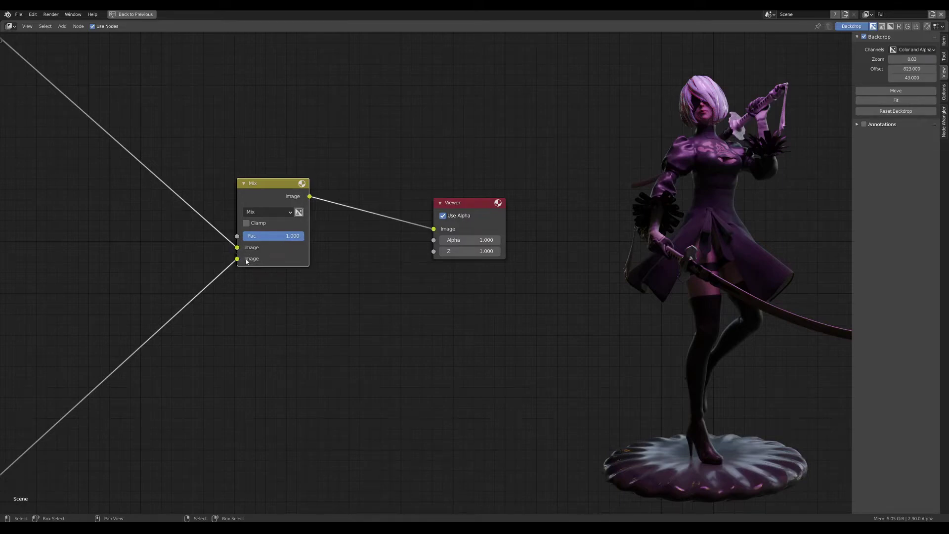
{"action": "mouse_move", "coordinate": [294, 241]}
{"action": "left_mouse_down"}
{"action": "mouse_move", "coordinate": [242, 240]}
{"action": "mouse_move", "coordinate": [305, 239]}
{"action": "left_mouse_up"}
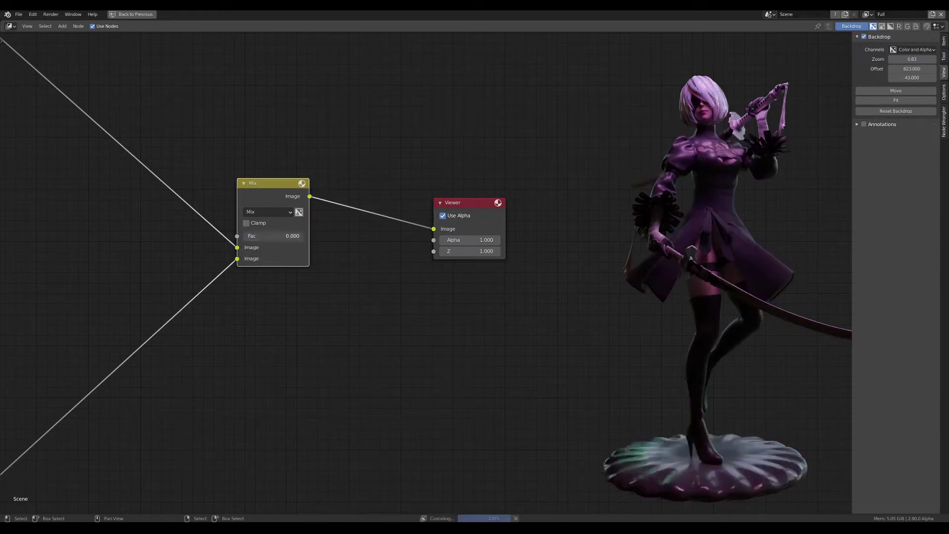
- Switch the Mix blend mode to Subtract and mute it briefly to compare
{"action": "left_click", "coordinate": [286, 215]}
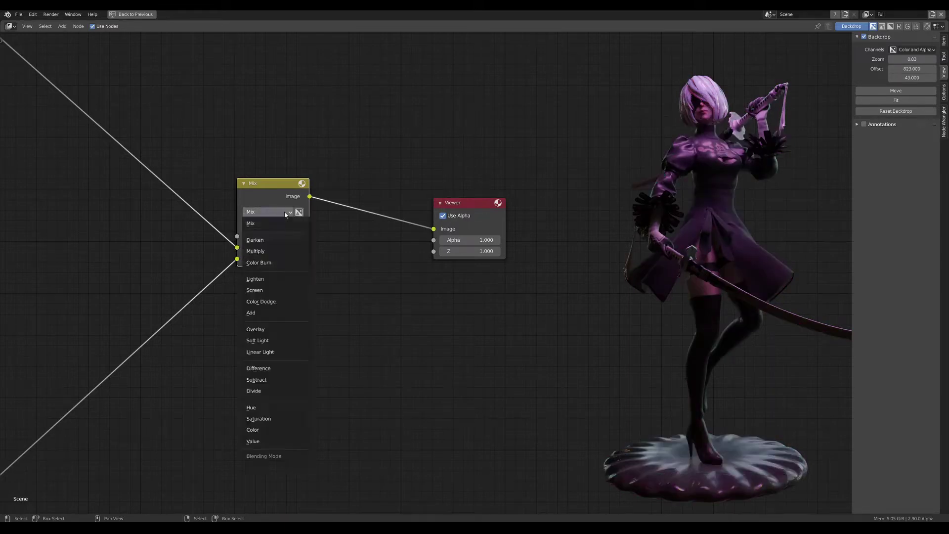
{"action": "left_click", "coordinate": [259, 382]}
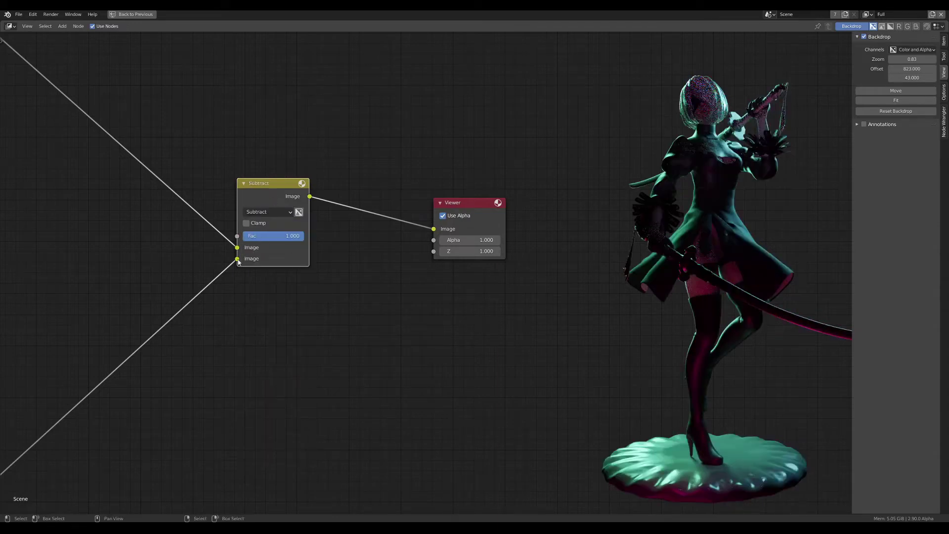
{"action": "mouse_move", "coordinate": [238, 259]}
{"action": "left_mouse_down"}
{"action": "mouse_move", "coordinate": [239, 249]}
{"action": "mouse_move", "coordinate": [238, 260]}
{"action": "left_mouse_up"}
{"action": "scroll", "coordinate": [270, 241], "scroll_direction": "down", "scroll_amount": 1}
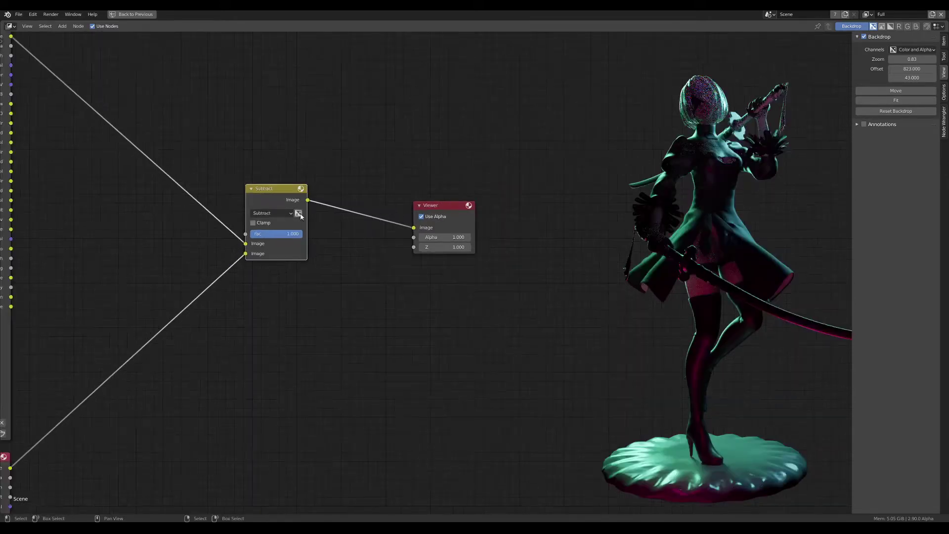
{"action": "middle_click_drag", "start_coordinate": [270, 241], "coordinate": [321, 203]}
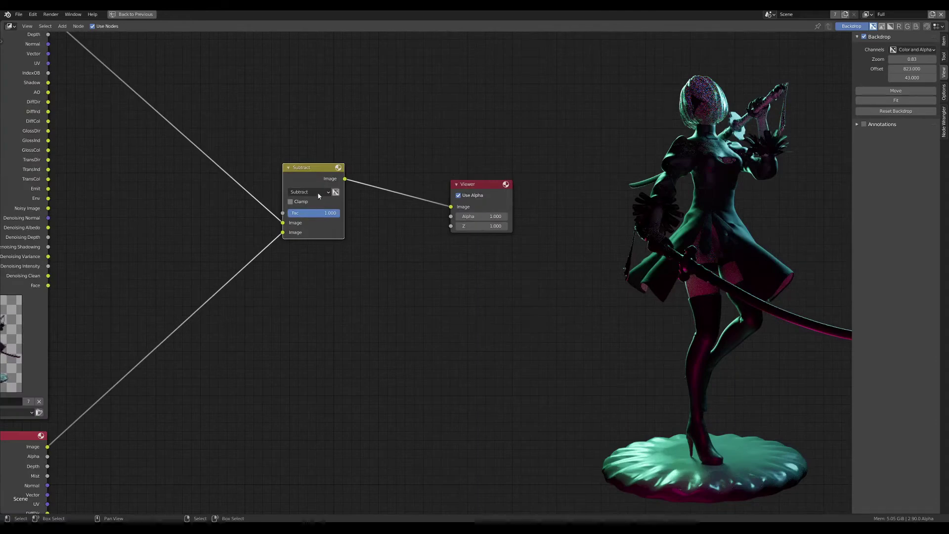
{"action": "key", "text": "m"}
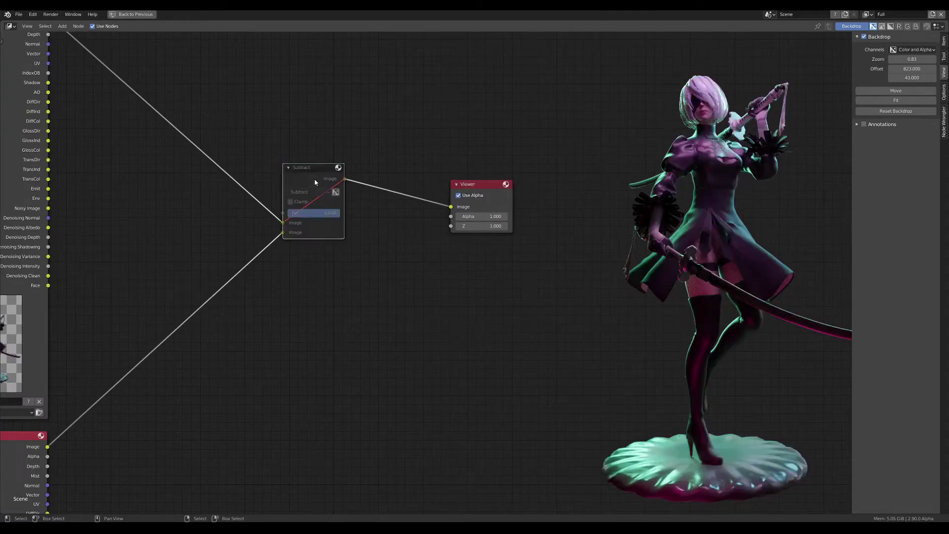
{"action": "key", "text": "m"}
{"action": "key", "text": "m"}
{"action": "key", "text": "m"}
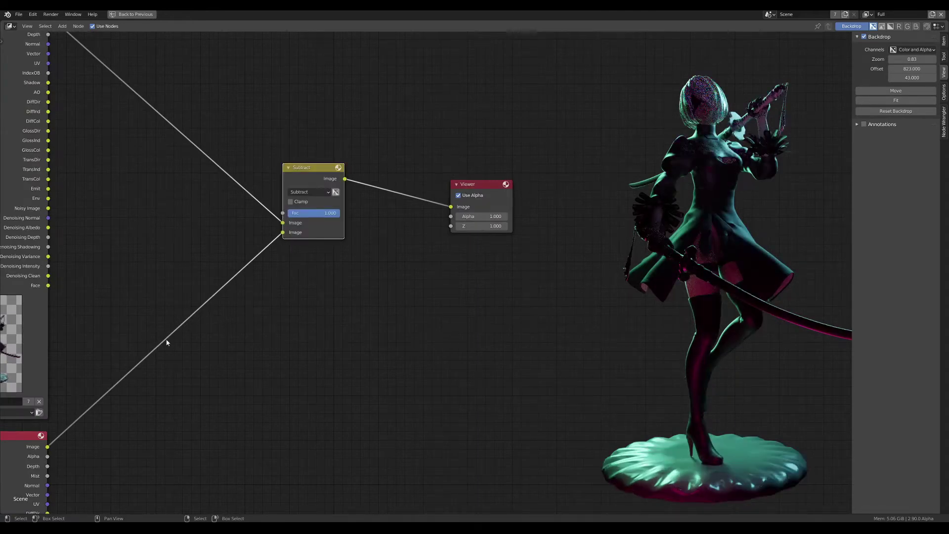
- Preview each render layer's image in the Viewer, then restore the Subtract result
{"action": "left_click", "coordinate": [34, 443], "text": "ctrl+shift"}
{"action": "scroll", "coordinate": [207, 164], "scroll_direction": "down", "scroll_amount": 1}
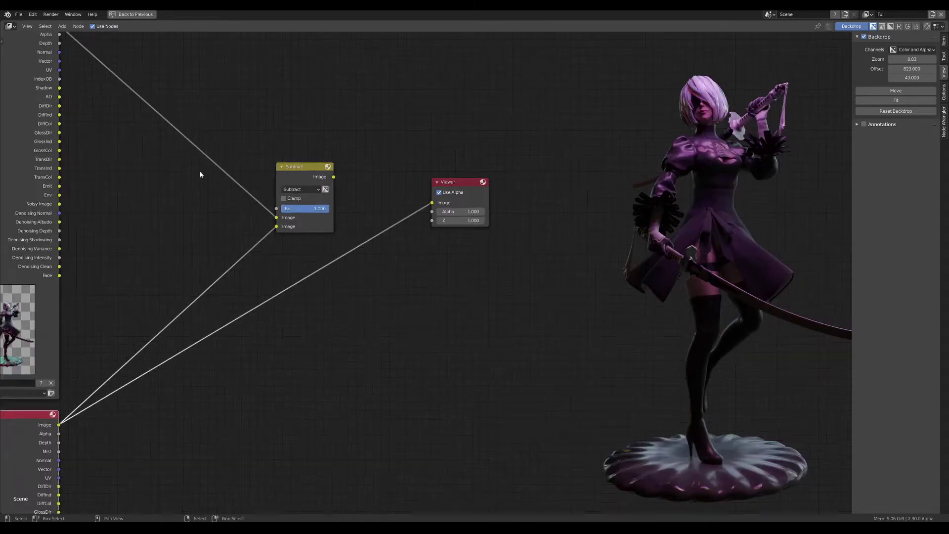
{"action": "left_click", "coordinate": [37, 77], "text": "ctrl+shift"}
{"action": "left_click", "coordinate": [307, 176], "text": "ctrl+shift"}
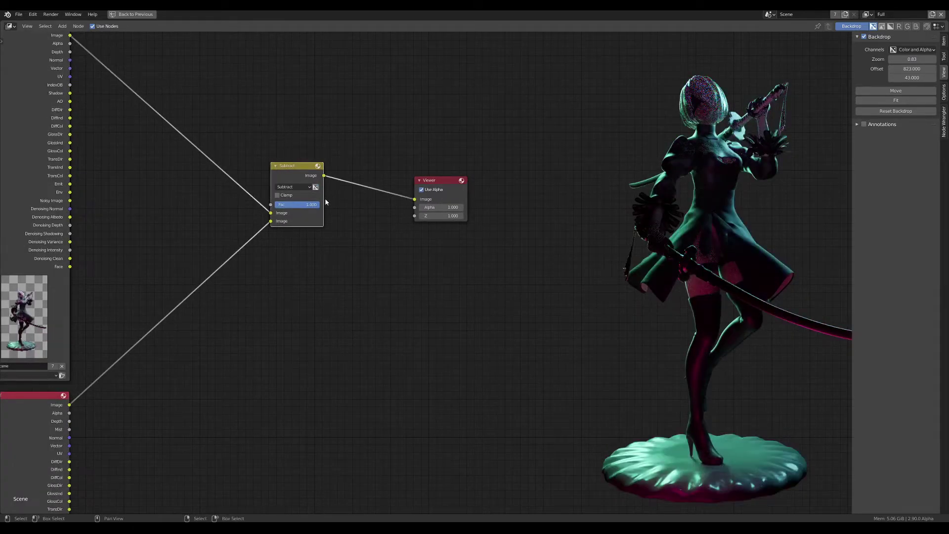
{"action": "scroll", "coordinate": [304, 191], "scroll_direction": "up", "scroll_amount": 2}
- Switch the blend mode to Lighten and mute it briefly to compare
{"action": "left_click", "coordinate": [304, 188]}
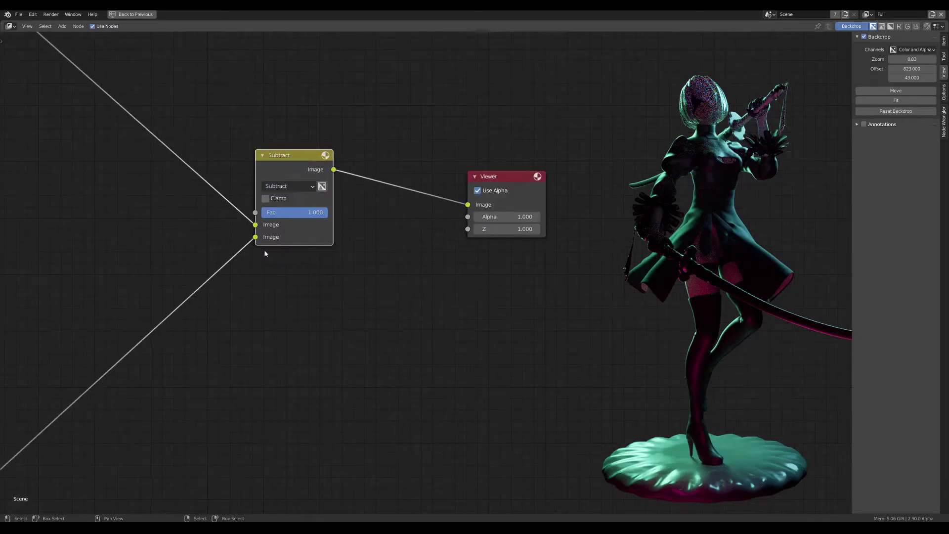
{"action": "left_click", "coordinate": [290, 188]}
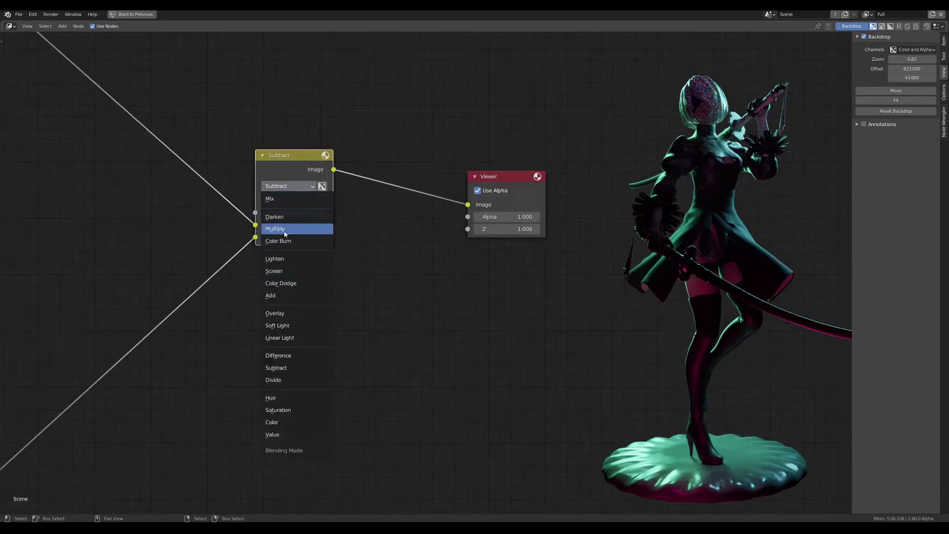
{"action": "left_click", "coordinate": [285, 259]}
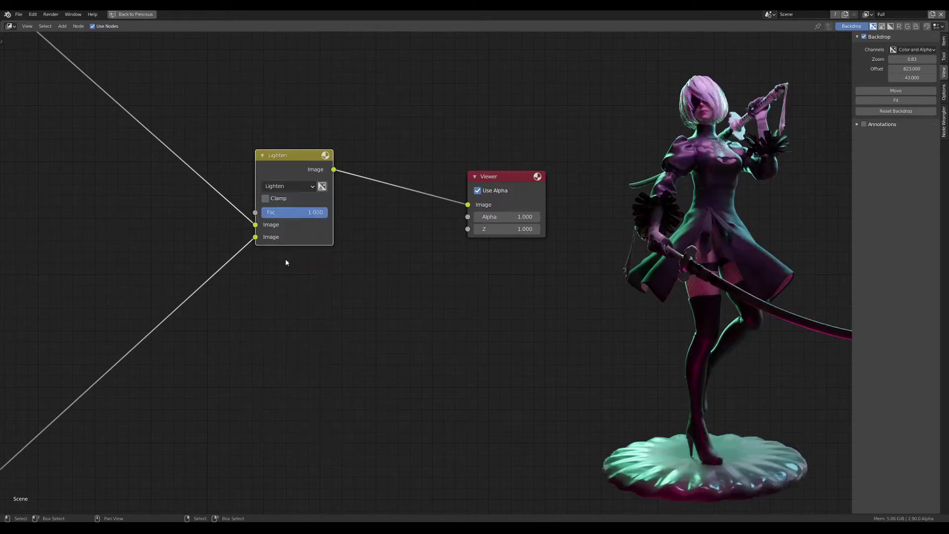
{"action": "key", "text": "m"}
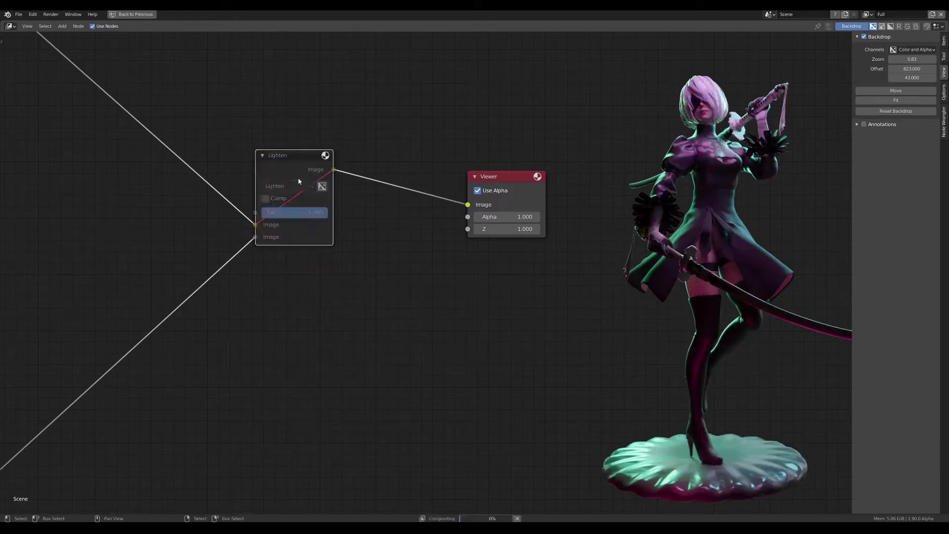
{"action": "key", "text": "m"}
- Try the Add blend mode, then settle on Multiply
{"action": "left_click", "coordinate": [287, 185]}
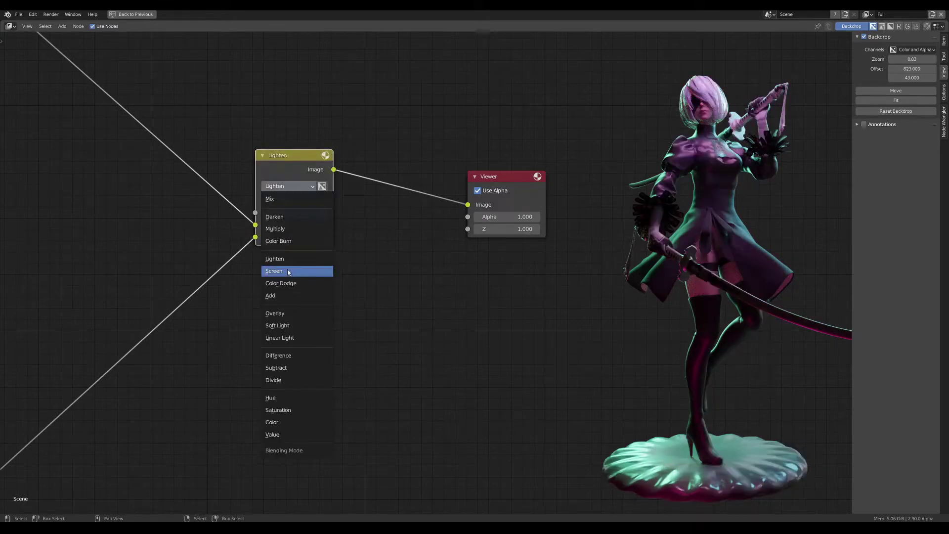
{"action": "left_click", "coordinate": [281, 298]}
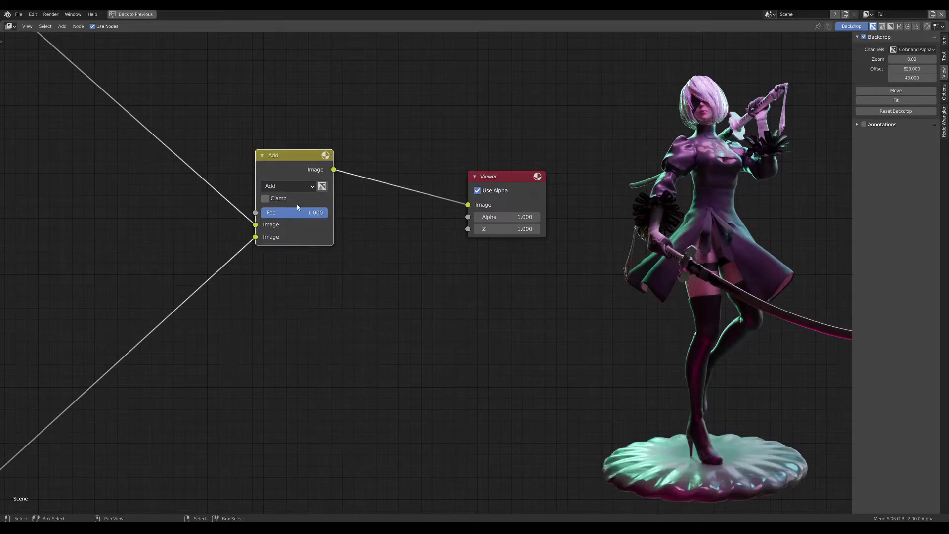
{"action": "left_click", "coordinate": [307, 186]}
{"action": "left_click", "coordinate": [283, 231]}
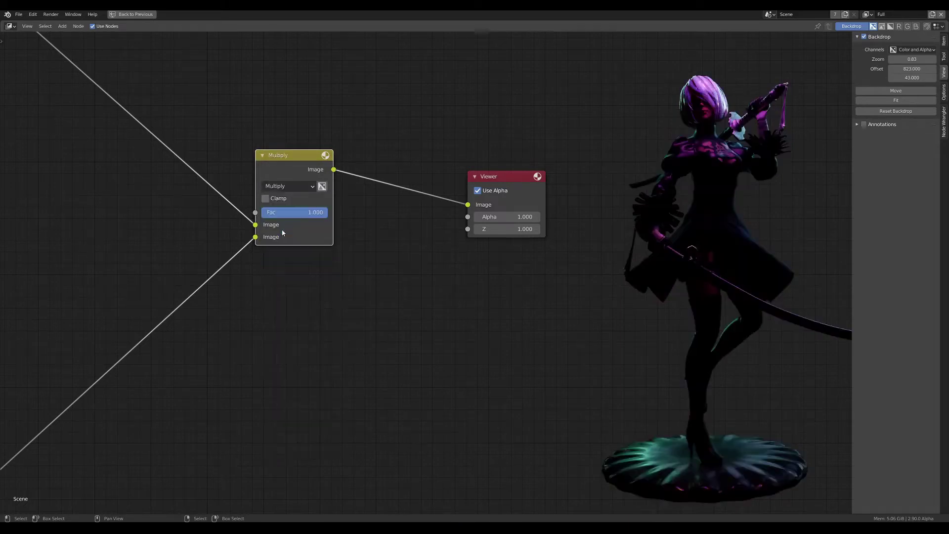
- Move the Multiply node left and the Viewer node further right to space them apart
{"action": "left_click_drag", "start_coordinate": [283, 232], "coordinate": [251, 235]}
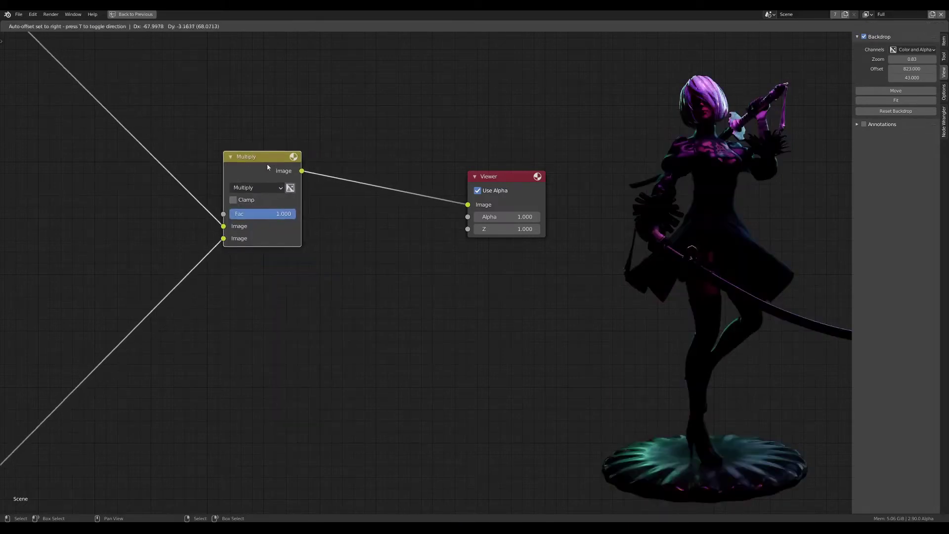
{"action": "left_click_drag", "start_coordinate": [489, 177], "coordinate": [470, 173]}
{"action": "scroll", "coordinate": [470, 173], "scroll_direction": "down", "scroll_amount": 1}
{"action": "middle_click_drag", "start_coordinate": [469, 173], "coordinate": [490, 181]}
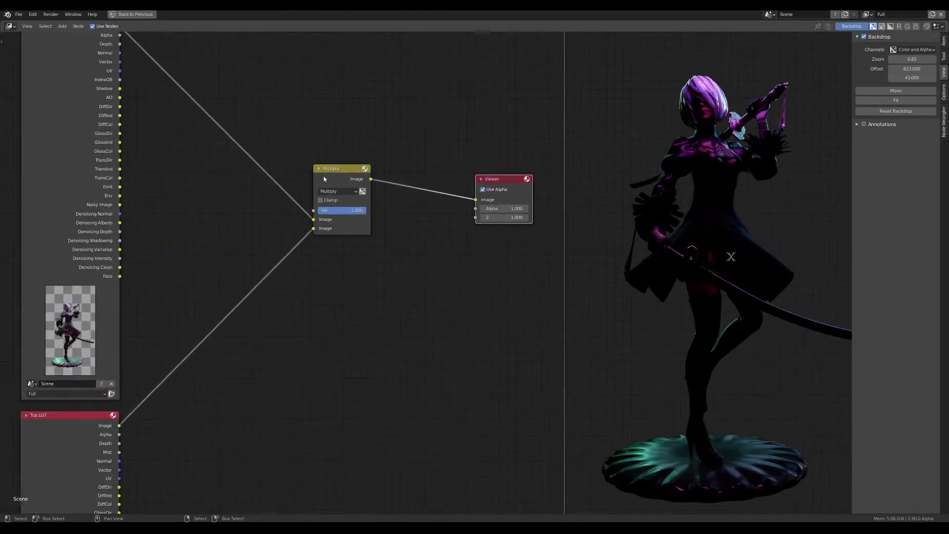
{"action": "left_click_drag", "start_coordinate": [504, 179], "coordinate": [521, 180]}
{"action": "scroll", "coordinate": [430, 191], "scroll_direction": "down", "scroll_amount": 2}
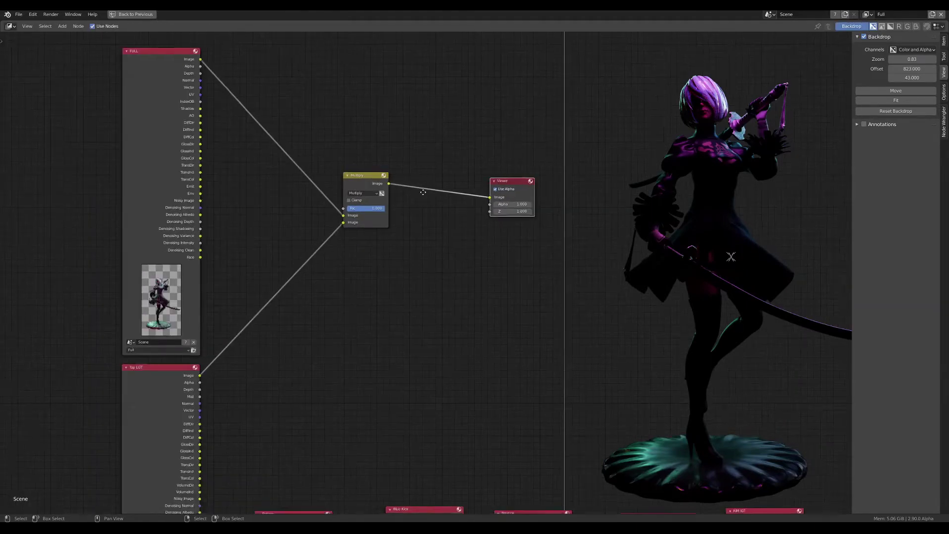
{"action": "scroll", "coordinate": [346, 190], "scroll_direction": "up", "scroll_amount": 1}
{"action": "scroll", "coordinate": [337, 187], "scroll_direction": "up", "scroll_amount": 1}
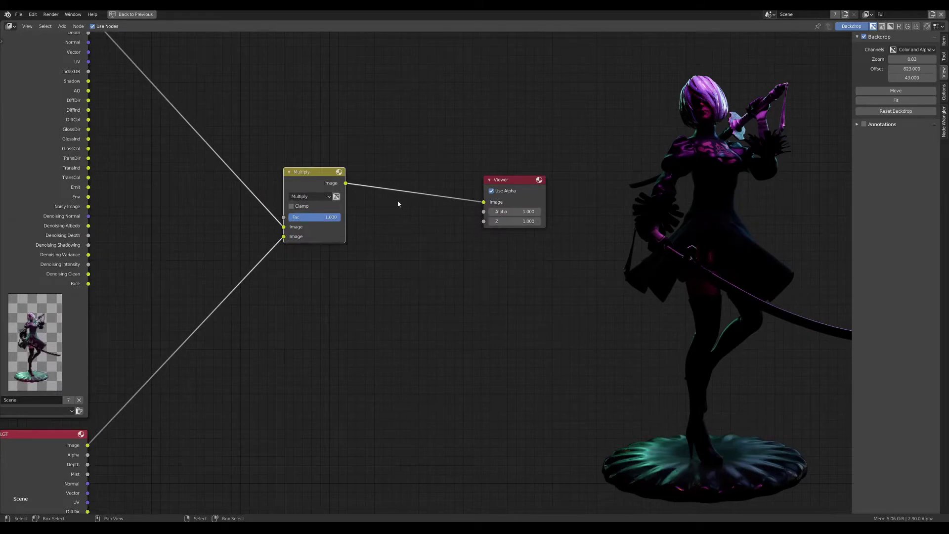
{"action": "middle_click_drag", "start_coordinate": [398, 204], "coordinate": [343, 197]}
{"action": "left_click_drag", "start_coordinate": [464, 188], "coordinate": [525, 192]}
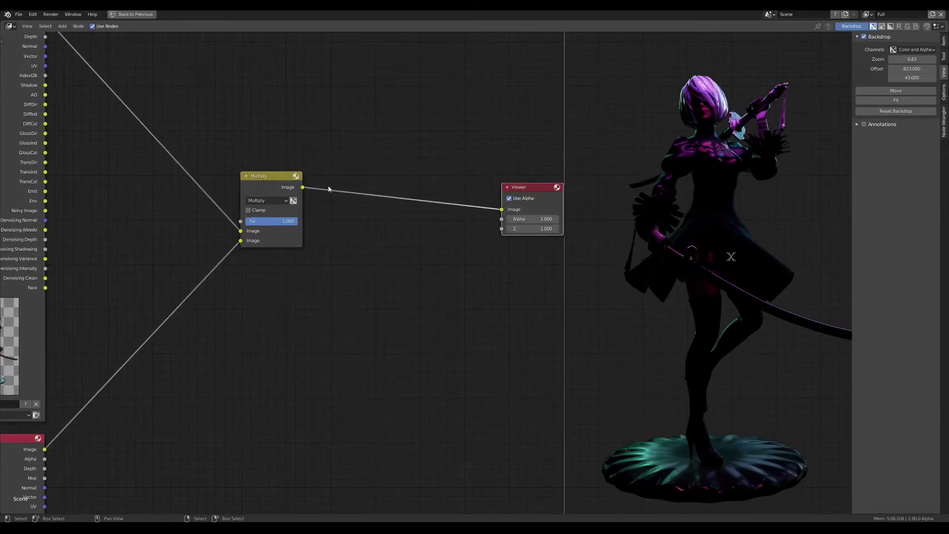
- Bring up the add-node menu to browse the Color nodes
{"action": "key", "text": "shift+a"}
{"action": "key", "text": "Escape"}
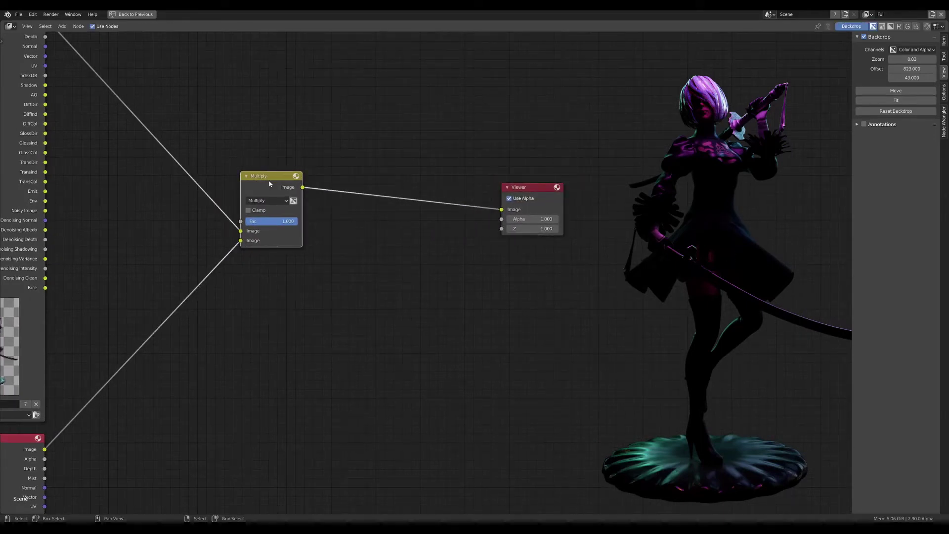
{"action": "key", "text": "shift+a"}
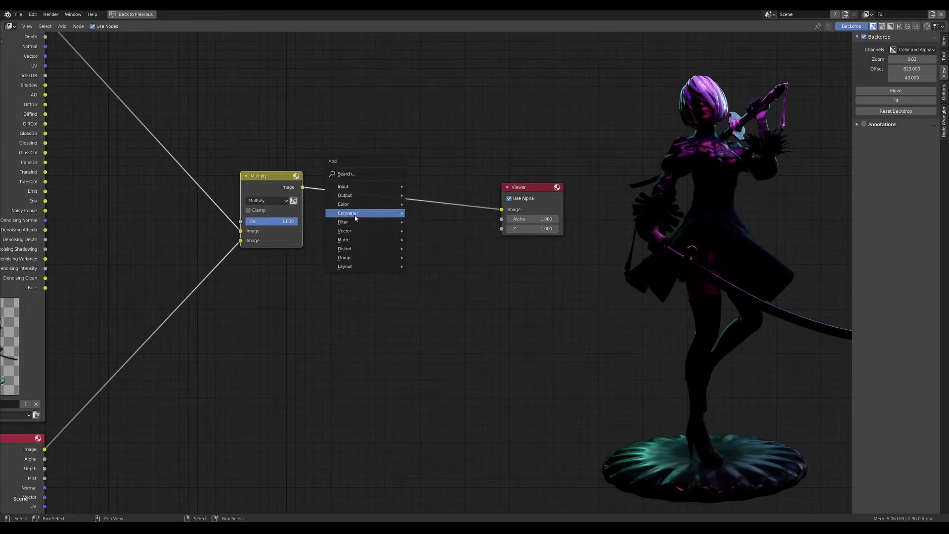
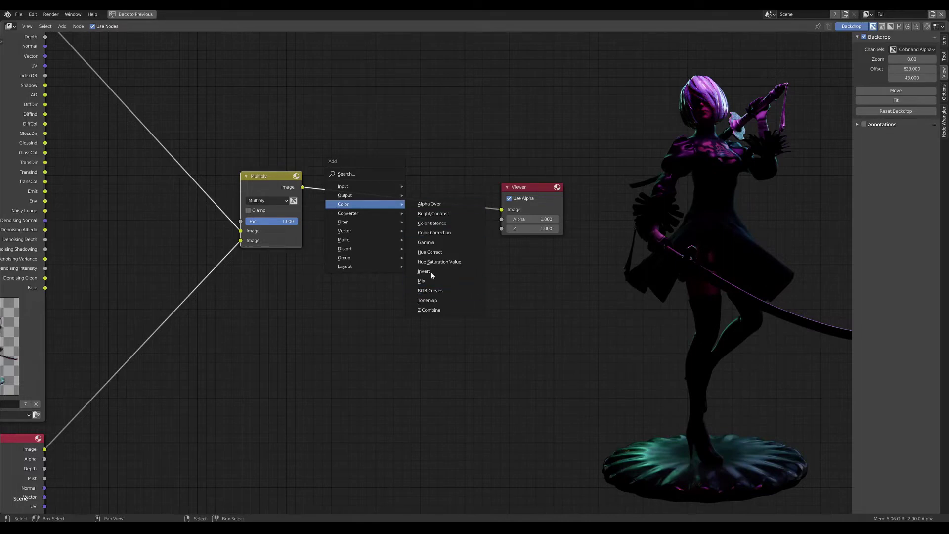
- Insert a Color Correction node on the link between Multiply and Viewer
{"action": "left_click", "coordinate": [435, 237]}
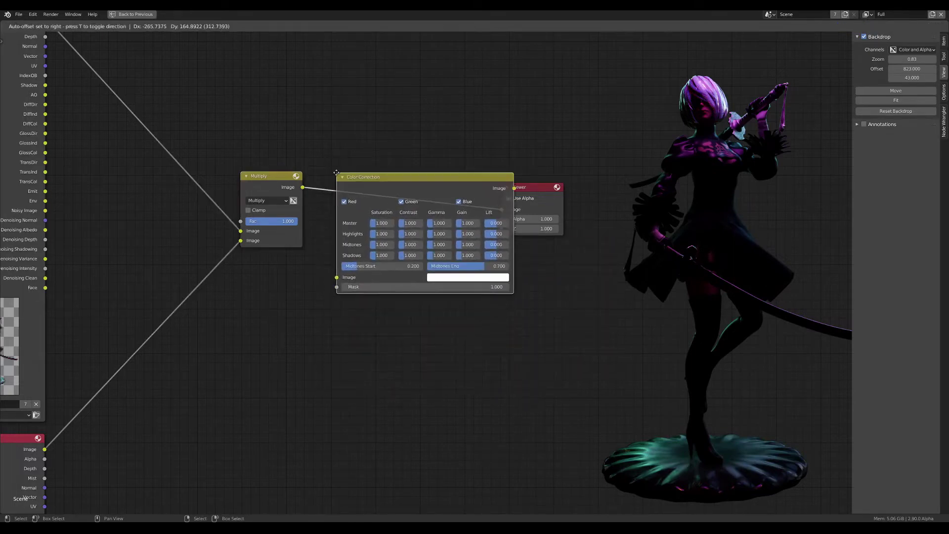
{"action": "left_click", "coordinate": [338, 171]}
{"action": "scroll", "coordinate": [410, 196], "scroll_direction": "up", "scroll_amount": 1}
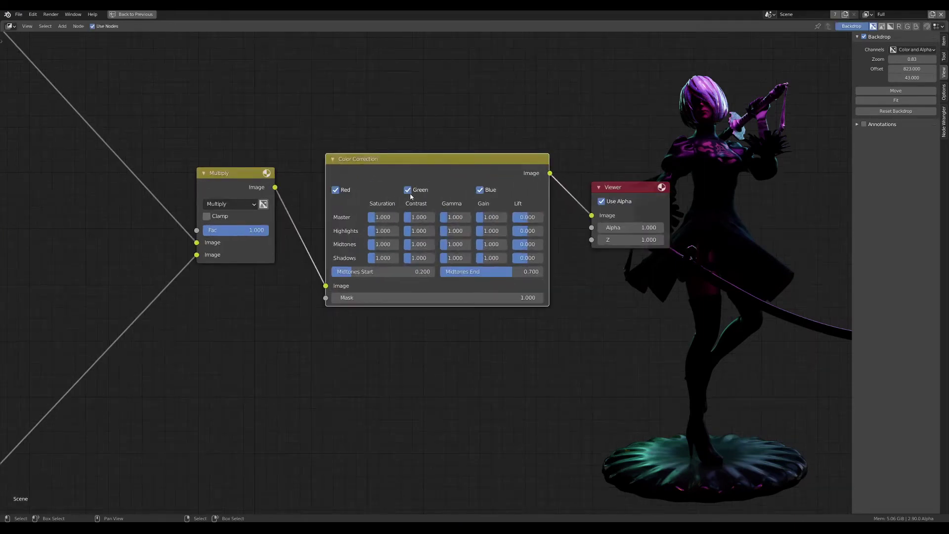
{"action": "scroll", "coordinate": [389, 211], "scroll_direction": "up", "scroll_amount": 1}
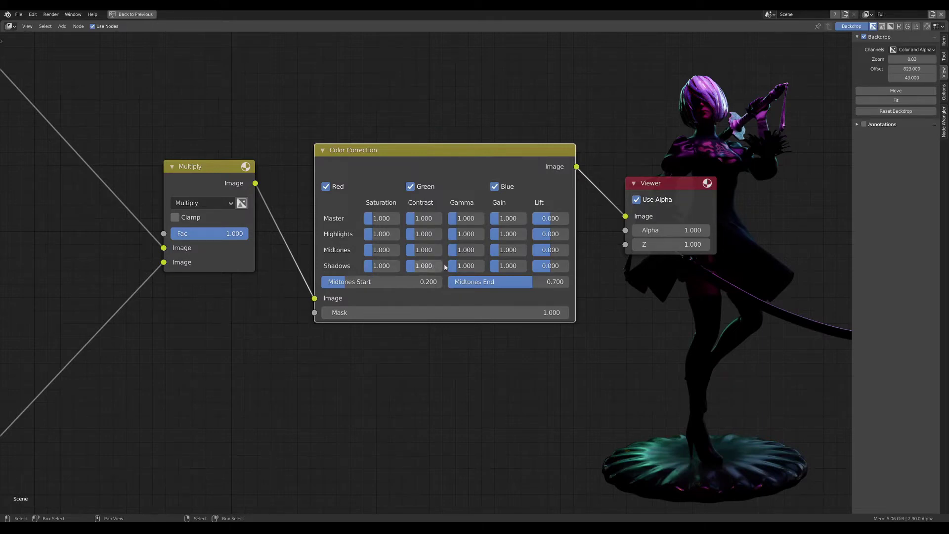
{"action": "scroll", "coordinate": [416, 224], "scroll_direction": "right", "scroll_amount": 2}
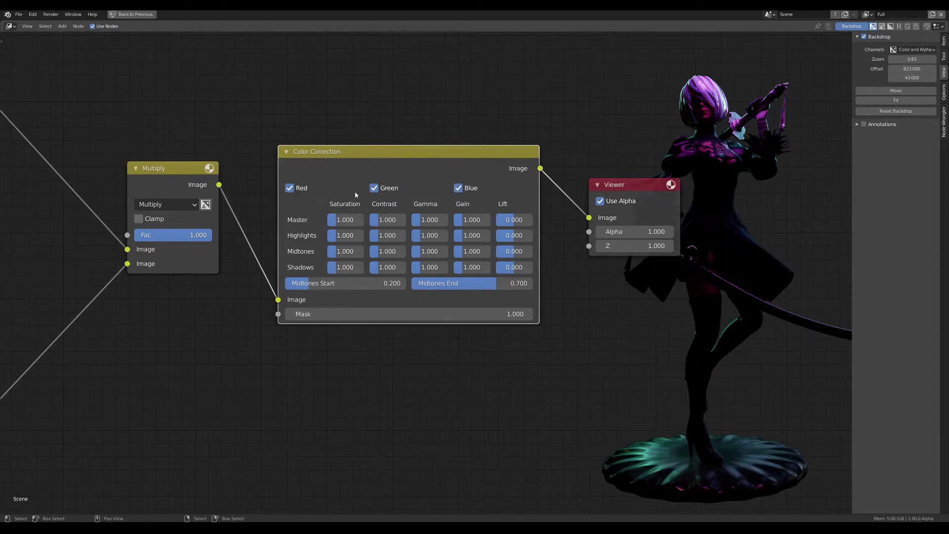
- Enable the green channel, move the Viewer right, and raise Master Gain to 2.647
{"action": "left_click", "coordinate": [374, 188]}
{"action": "scroll", "coordinate": [558, 314], "scroll_direction": "right", "scroll_amount": 2}
{"action": "left_click_drag", "start_coordinate": [557, 244], "coordinate": [604, 237]}
{"action": "scroll", "coordinate": [542, 207], "scroll_direction": "down", "scroll_amount": 1}
{"action": "scroll", "coordinate": [542, 207], "scroll_direction": "right", "scroll_amount": 1}
{"action": "scroll", "coordinate": [501, 208], "scroll_direction": "up", "scroll_amount": 1}
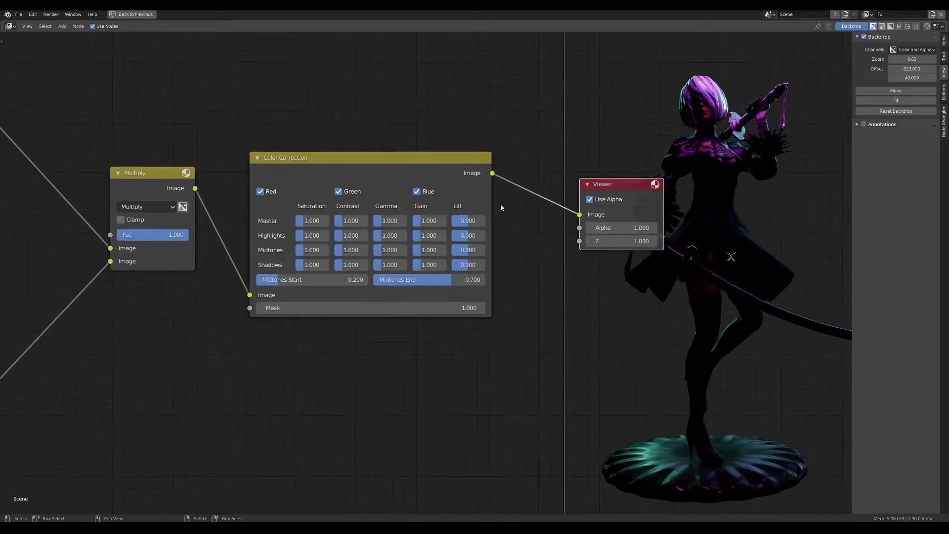
{"action": "scroll", "coordinate": [316, 249], "scroll_direction": "up", "scroll_amount": 1}
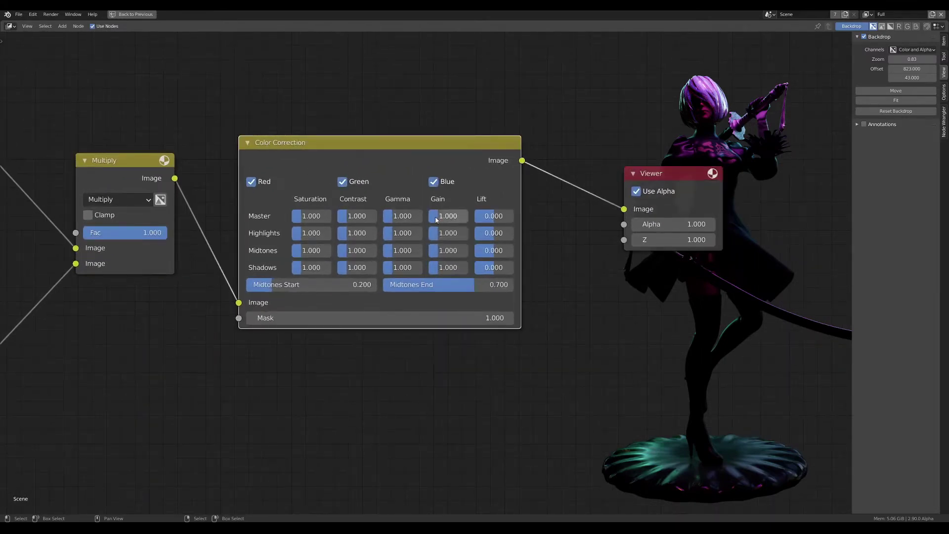
{"action": "left_click_drag", "start_coordinate": [436, 220], "coordinate": [598, 200]}
- Move the Color Correction node left and down and recenter the view
{"action": "scroll", "coordinate": [587, 206], "scroll_direction": "down", "scroll_amount": 2}
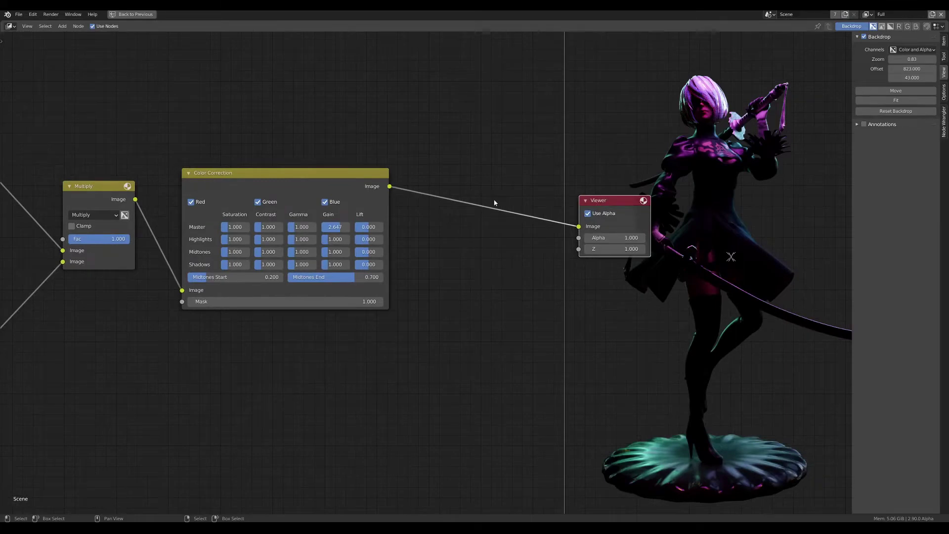
{"action": "left_click_drag", "start_coordinate": [289, 173], "coordinate": [277, 187]}
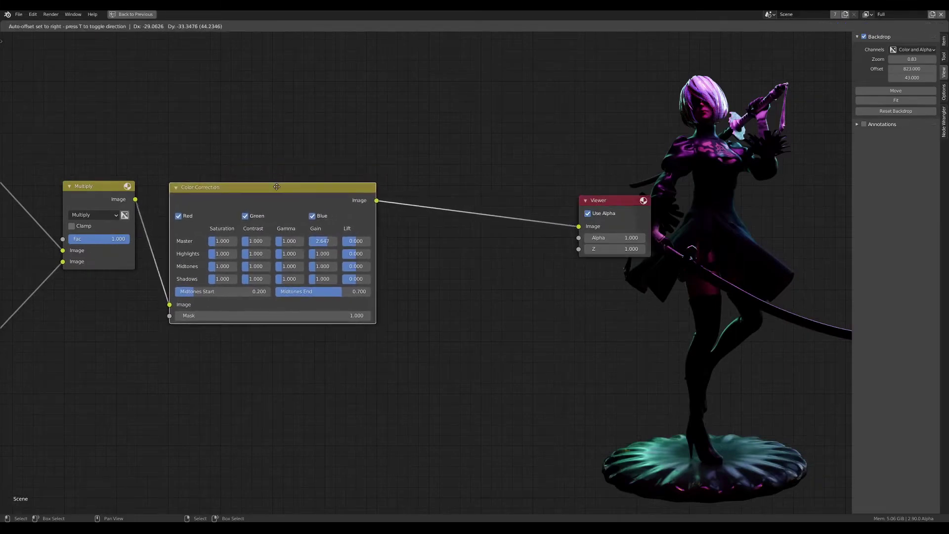
{"action": "middle_click_drag", "start_coordinate": [336, 210], "coordinate": [349, 207]}
{"action": "scroll", "coordinate": [349, 207], "scroll_direction": "up", "scroll_amount": 1}
- Insert a Glare node before the Viewer and move the Viewer right and down
{"action": "key", "text": "shift+a"}
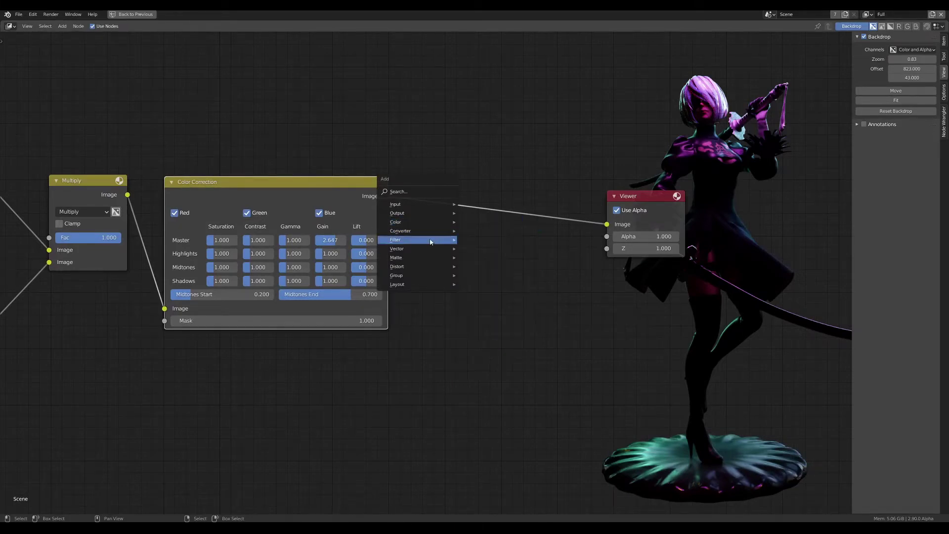
{"action": "mouse_move", "coordinate": [415, 240]}
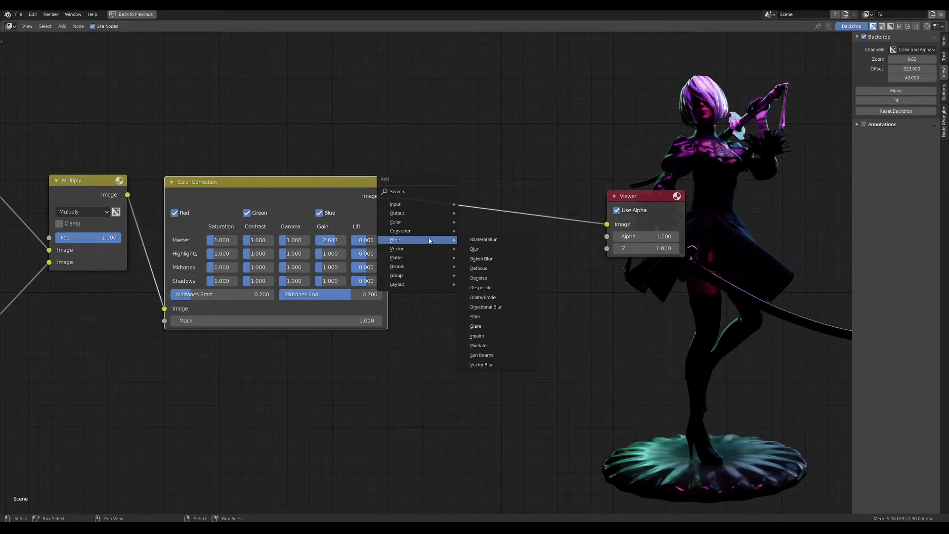
{"action": "left_click", "coordinate": [476, 326]}
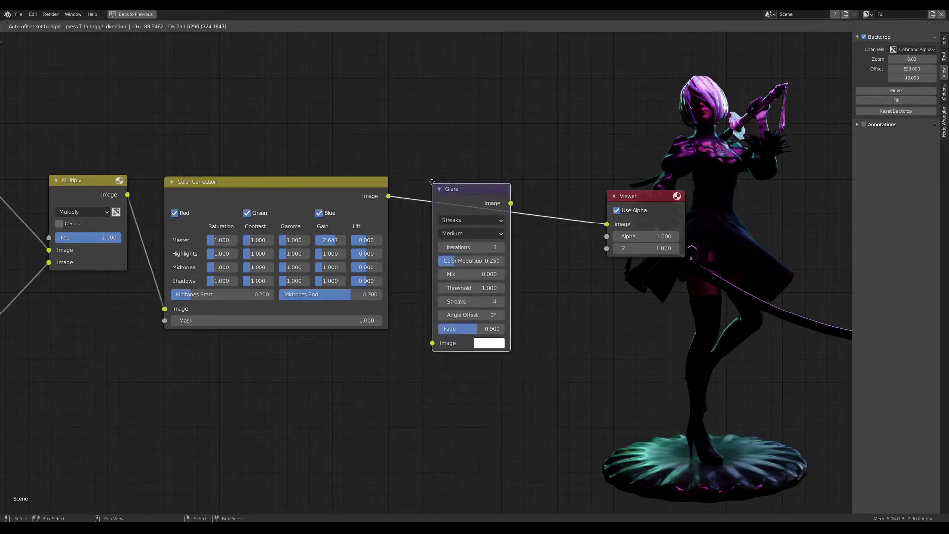
{"action": "left_click", "coordinate": [455, 186]}
{"action": "left_click_drag", "start_coordinate": [454, 186], "coordinate": [439, 179]}
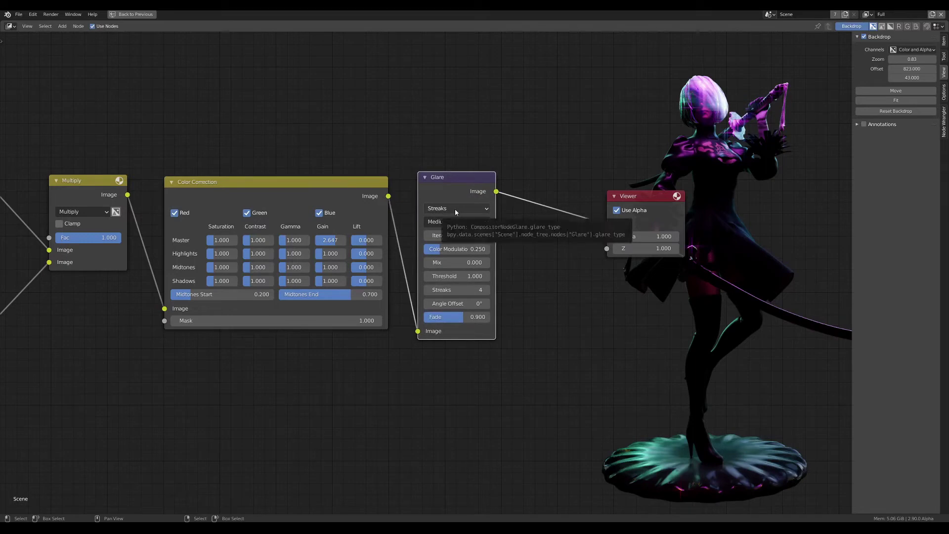
{"action": "mouse_move", "coordinate": [650, 203]}
{"action": "left_mouse_down"}
{"action": "mouse_move", "coordinate": [715, 250]}
{"action": "mouse_move", "coordinate": [711, 229]}
{"action": "left_mouse_up"}
{"action": "scroll", "coordinate": [557, 216], "scroll_direction": "down", "scroll_amount": 2}
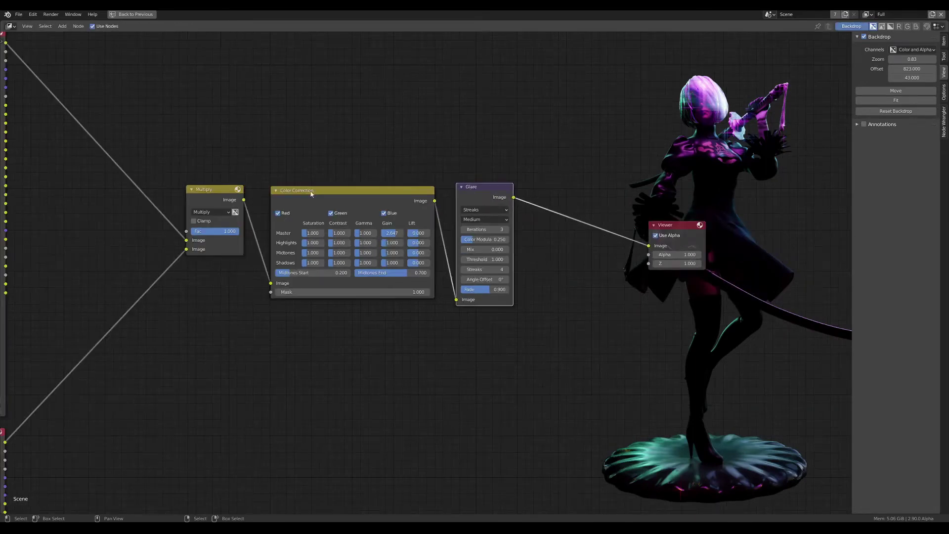
- Collapse the Multiply, Color Correction and Glare nodes and shift the chain left
{"action": "left_click_drag", "start_coordinate": [170, 142], "coordinate": [540, 267]}
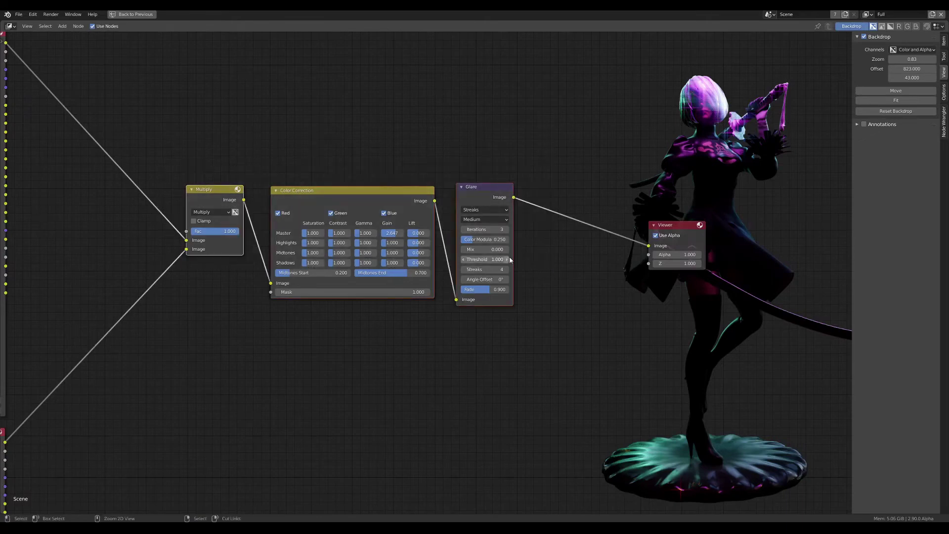
{"action": "key", "text": "h"}
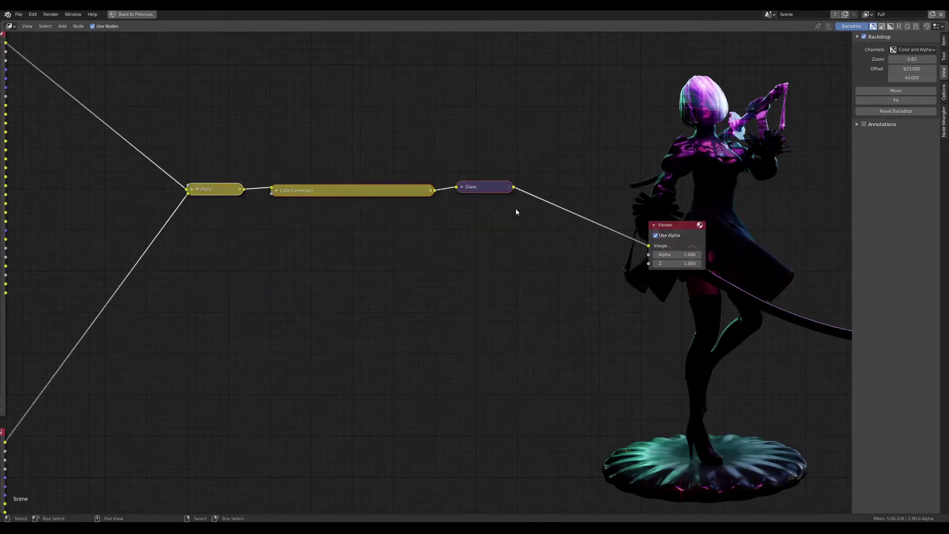
{"action": "mouse_move", "coordinate": [493, 207]}
{"action": "left_mouse_down"}
{"action": "mouse_move", "coordinate": [483, 197]}
{"action": "mouse_move", "coordinate": [468, 203]}
{"action": "left_mouse_up"}
{"action": "scroll", "coordinate": [467, 203], "scroll_direction": "down", "scroll_amount": 1}
{"action": "left_click_drag", "start_coordinate": [638, 224], "coordinate": [631, 238]}
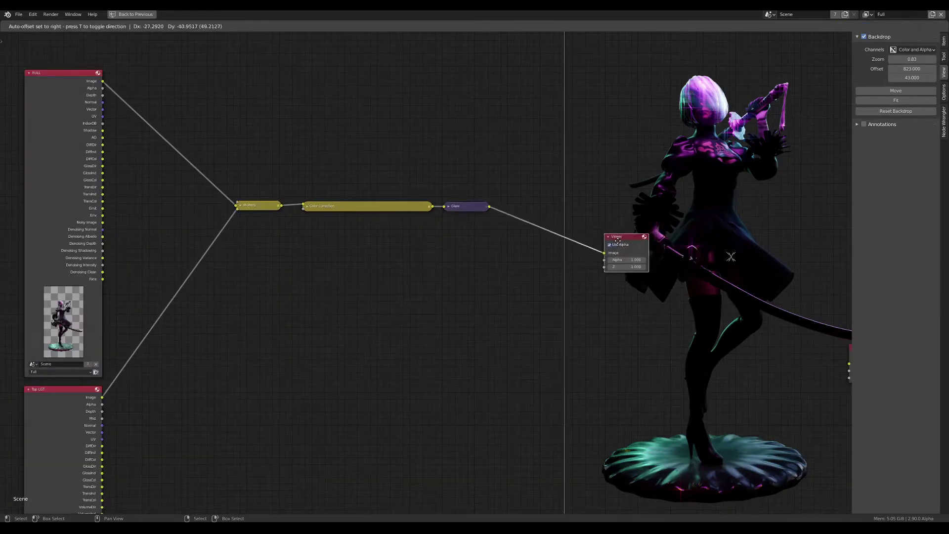
{"action": "left_click_drag", "start_coordinate": [191, 165], "coordinate": [456, 241]}
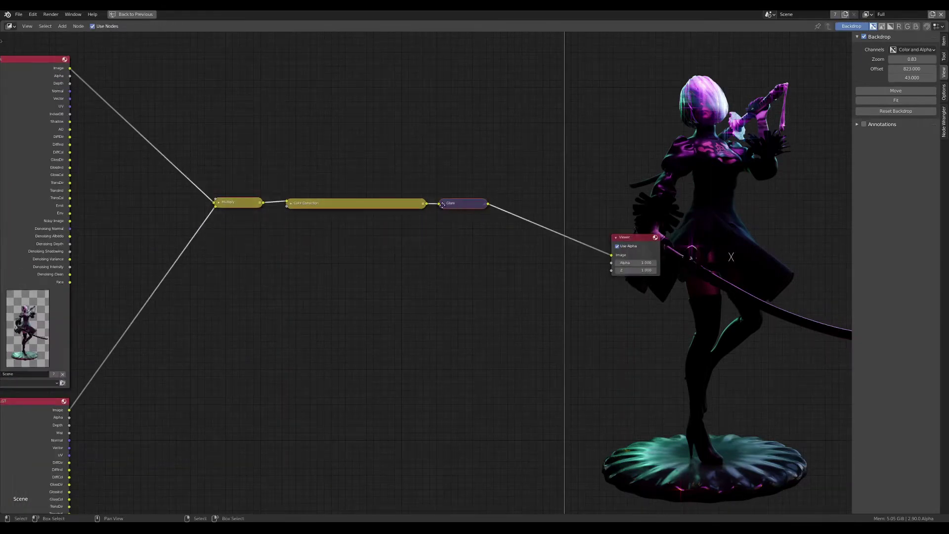
- Add a Mix node between Glare and Viewer, fed by the render layer Image output
{"action": "key", "text": "g"}
{"action": "left_click", "coordinate": [434, 245]}
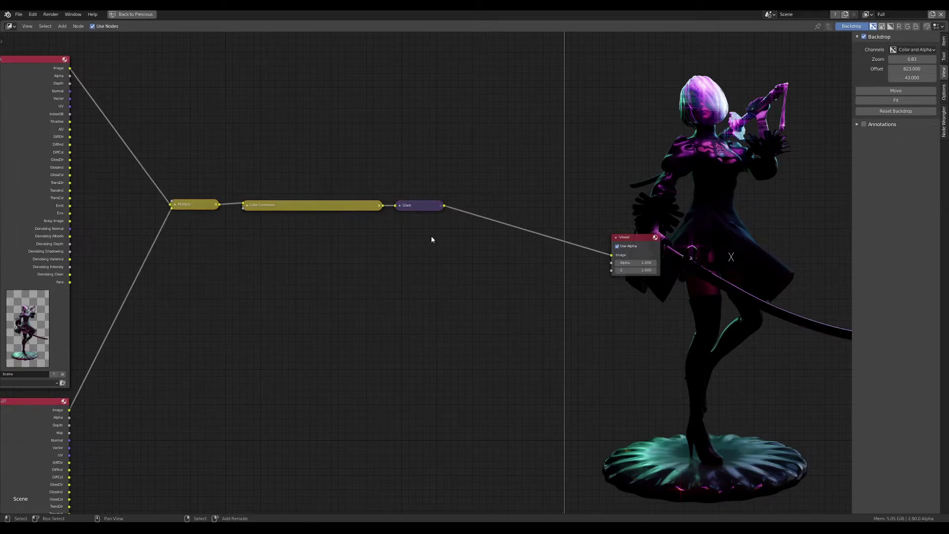
{"action": "key", "text": "shift+a"}
{"action": "key", "text": "shift+a"}
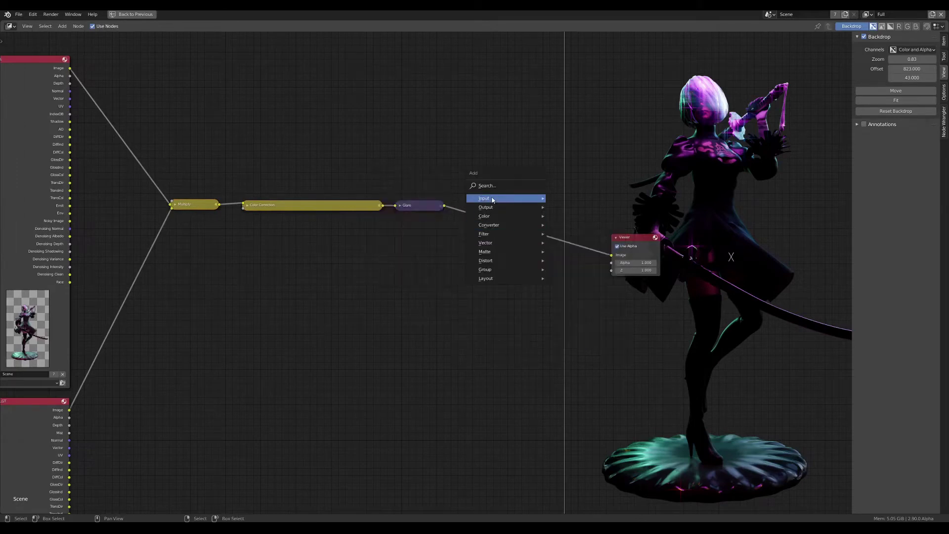
{"action": "left_click", "coordinate": [487, 185]}
{"action": "type", "text": "mix"}
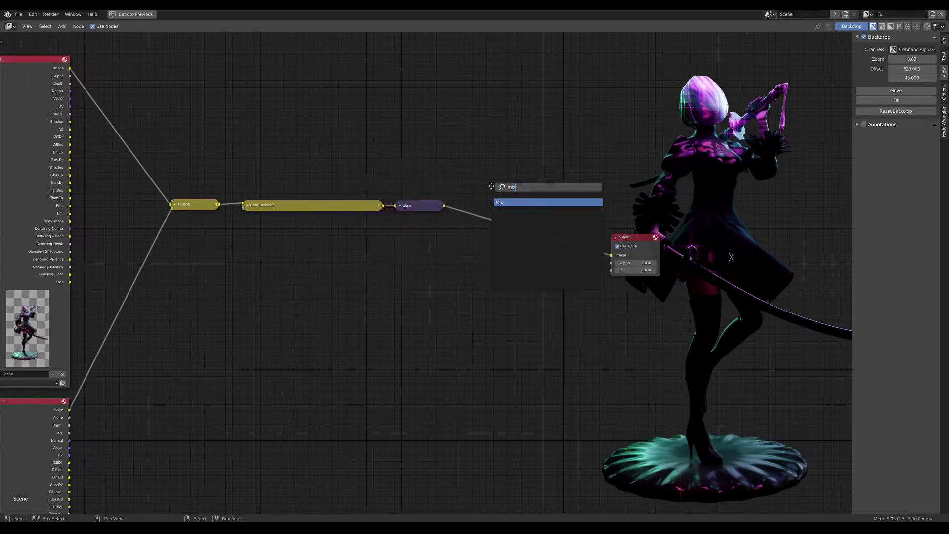
{"action": "key", "text": "Return"}
{"action": "left_click", "coordinate": [499, 232]}
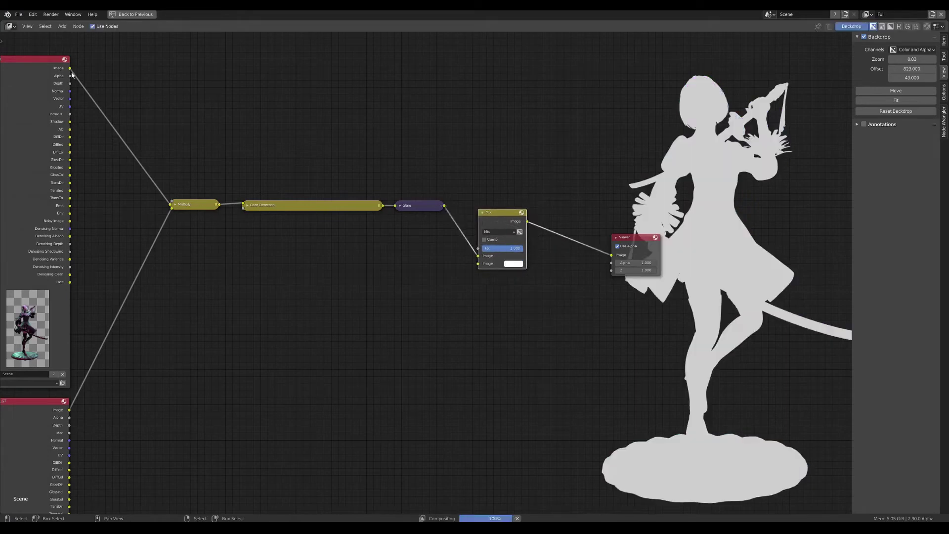
{"action": "left_click_drag", "start_coordinate": [70, 68], "coordinate": [478, 256]}
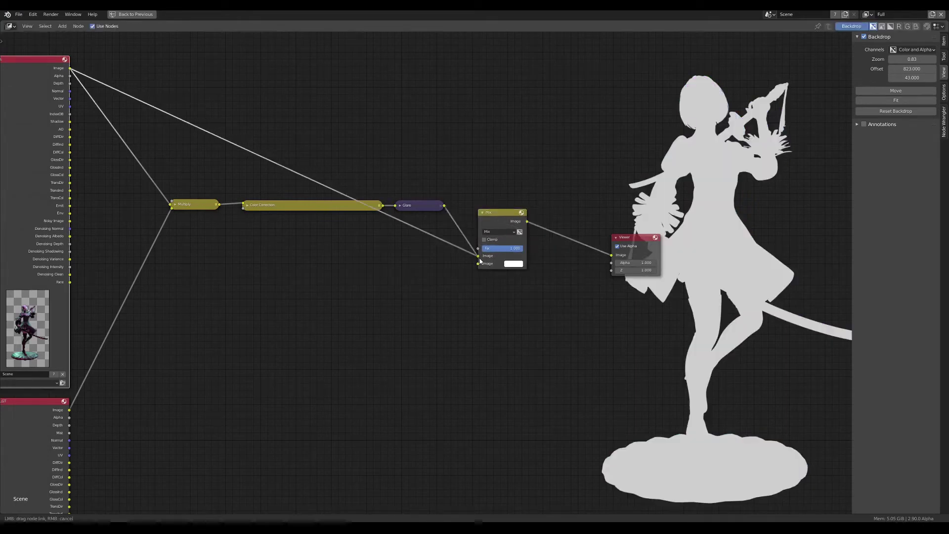
- Set the Mix node's blend mode to Add after briefly trying Color Dodge
{"action": "scroll", "coordinate": [496, 258], "scroll_direction": "up", "scroll_amount": 2}
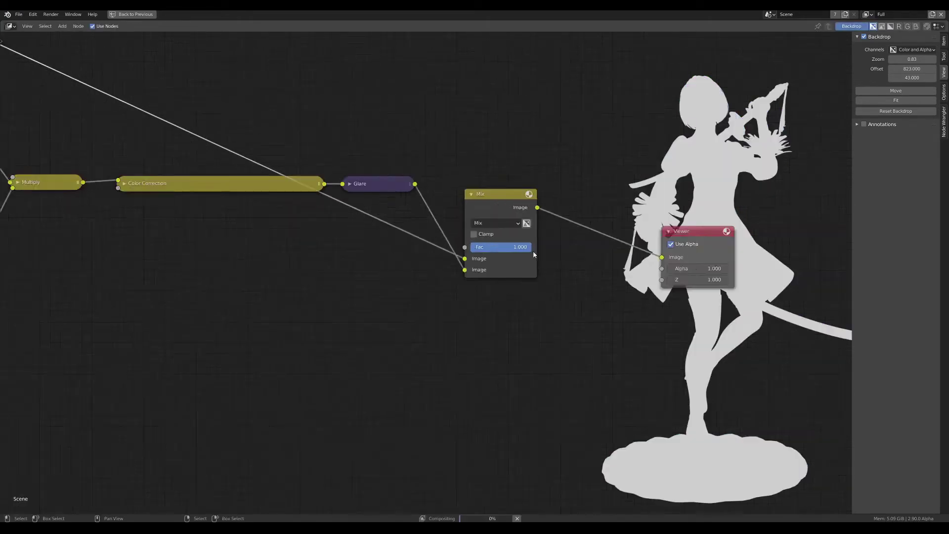
{"action": "scroll", "coordinate": [533, 250], "scroll_direction": "up", "scroll_amount": 2}
{"action": "left_click", "coordinate": [499, 214]}
{"action": "left_click", "coordinate": [469, 350]}
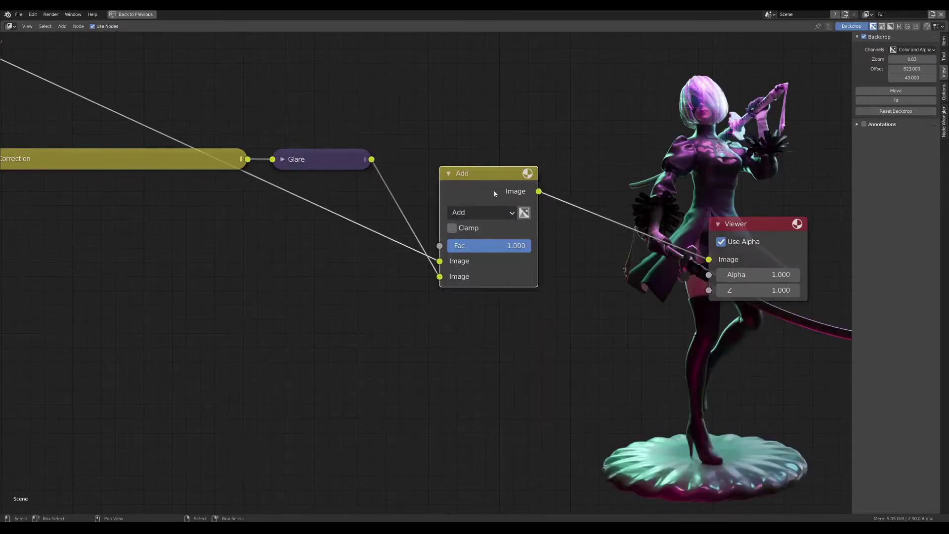
{"action": "left_click_drag", "start_coordinate": [494, 191], "coordinate": [483, 191]}
{"action": "left_click", "coordinate": [470, 213]}
{"action": "left_click", "coordinate": [454, 336]}
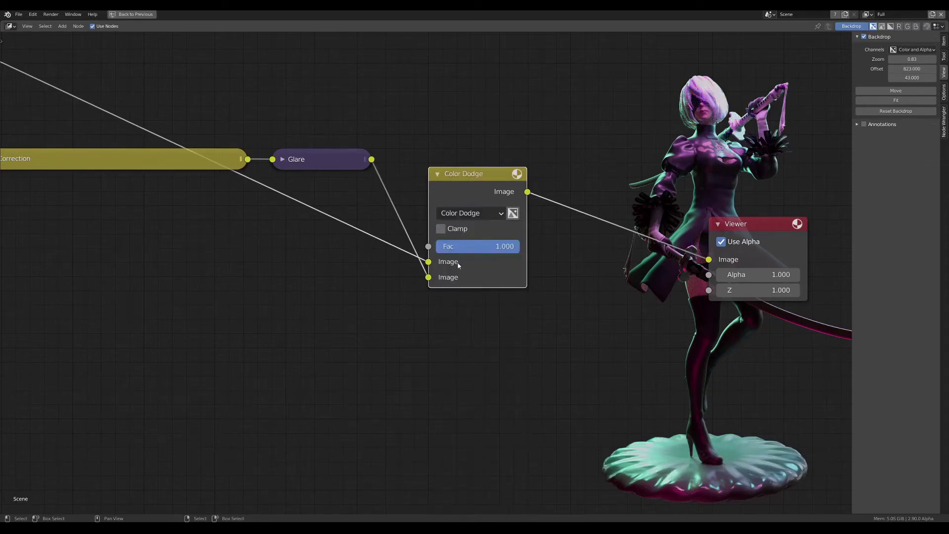
{"action": "left_click", "coordinate": [475, 214]}
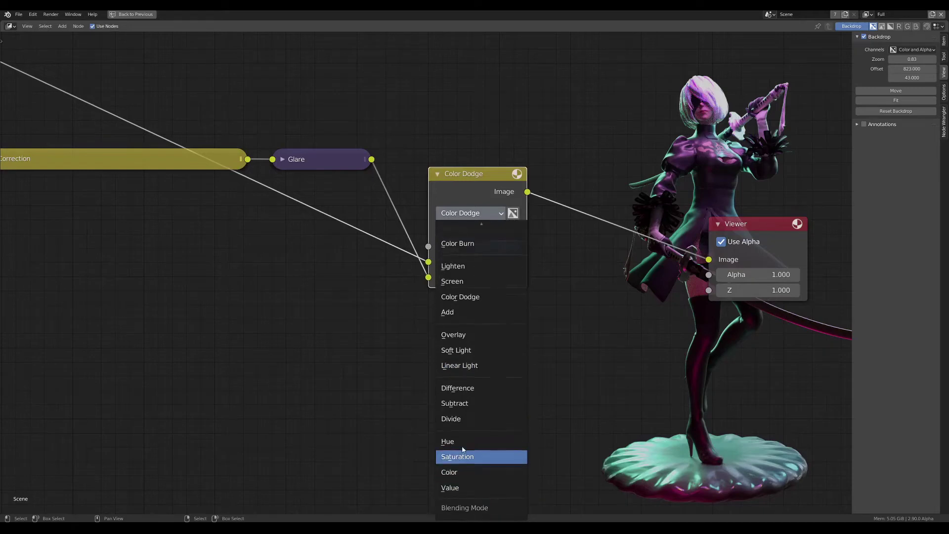
{"action": "left_click", "coordinate": [470, 212]}
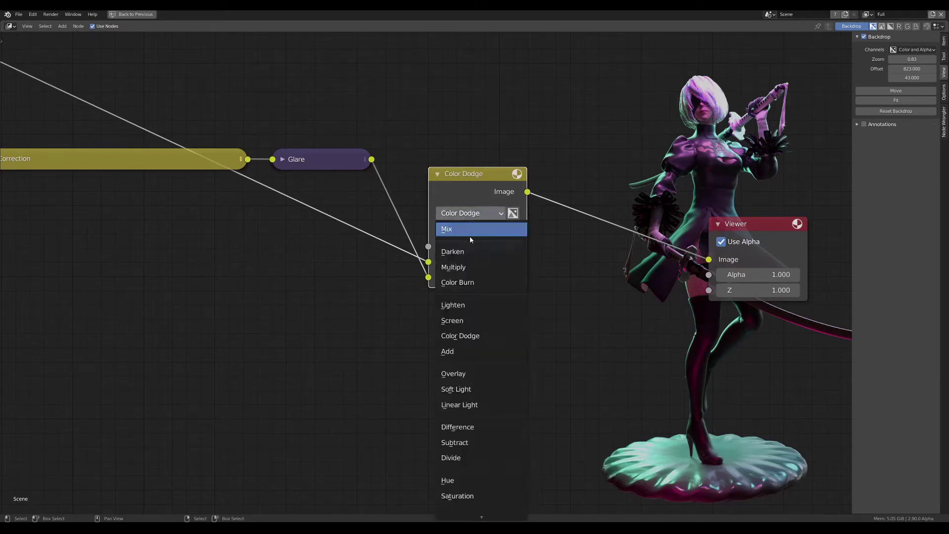
{"action": "left_click", "coordinate": [470, 351]}
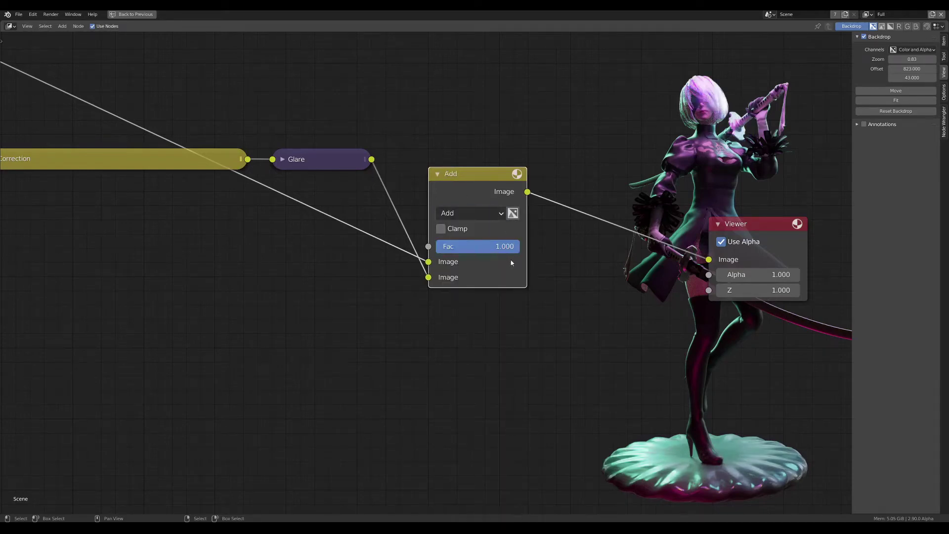
- Set the Add node's Fac to 0.200 and compare Glare and Add previews
{"action": "left_click", "coordinate": [500, 247]}
{"action": "key", "text": "BackSpace"}
{"action": "type", "text": "2"}
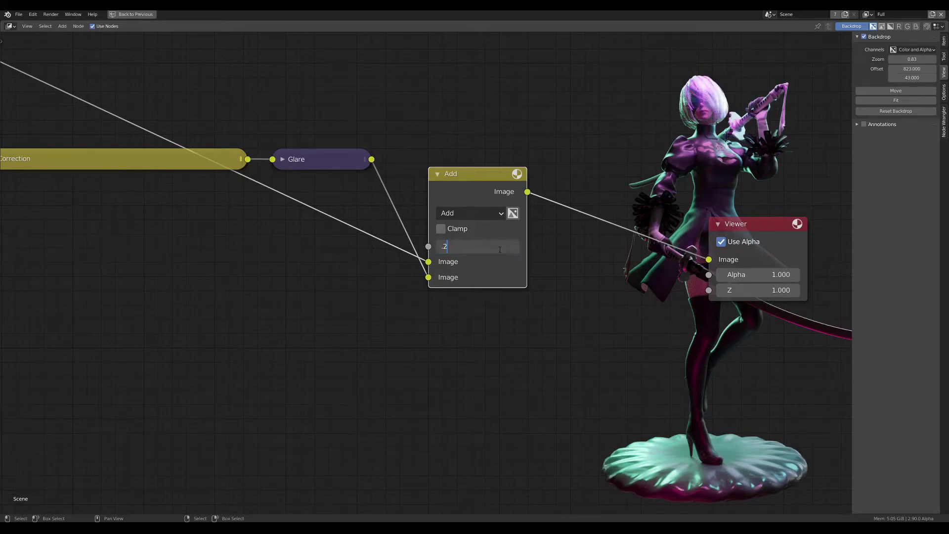
{"action": "key", "text": "Return"}
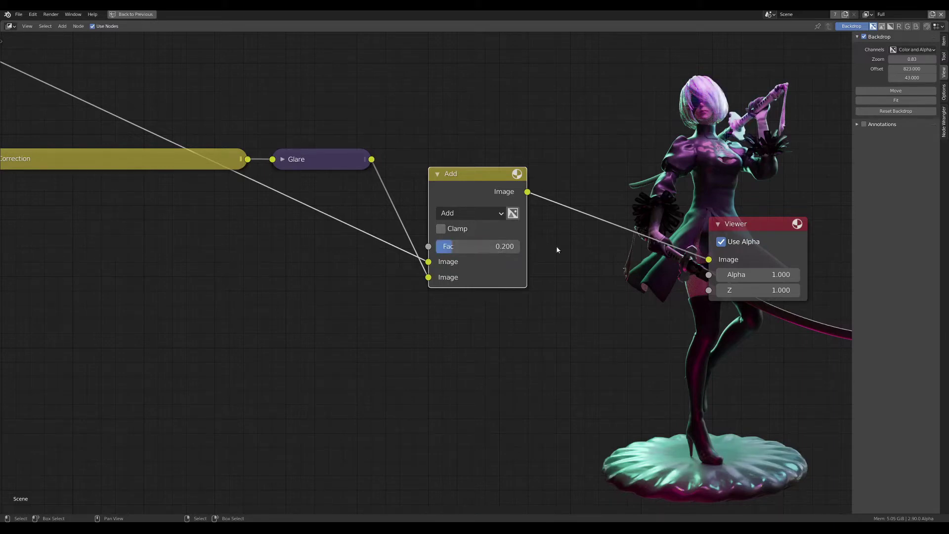
{"action": "left_click_drag", "start_coordinate": [464, 190], "coordinate": [450, 198]}
{"action": "left_click", "coordinate": [311, 166], "text": "ctrl+shift"}
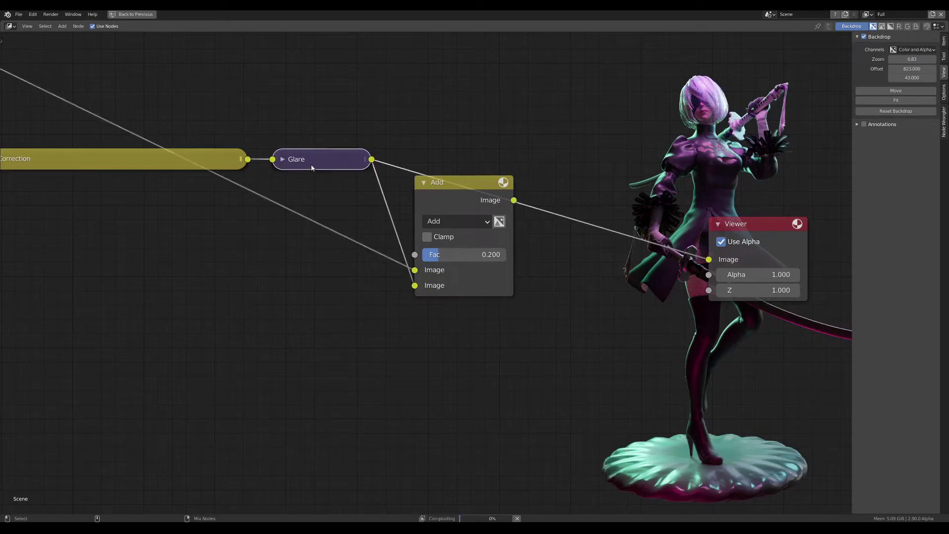
{"action": "left_click", "coordinate": [451, 196], "text": "ctrl+shift"}
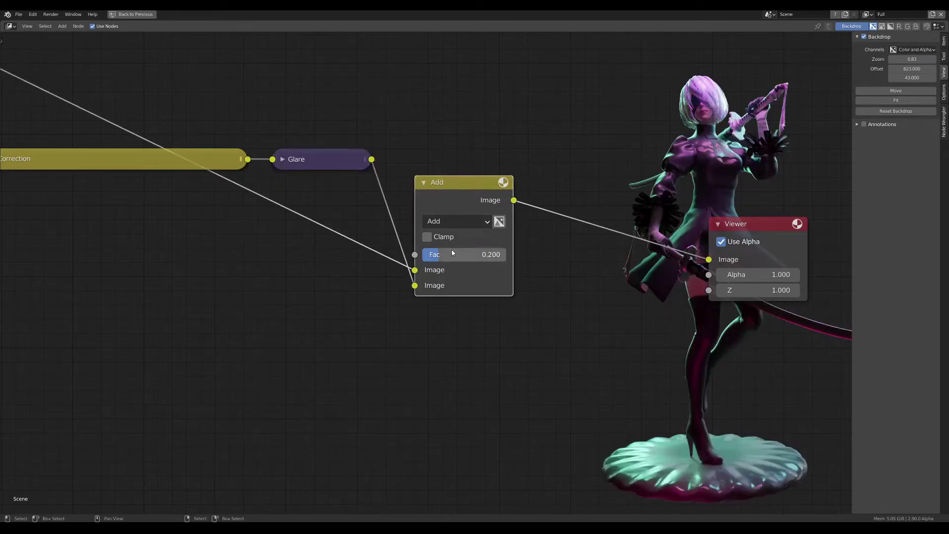
- Set the Add mix factor to 1.000 and move the Viewer down and right
{"action": "left_click_drag", "start_coordinate": [445, 256], "coordinate": [492, 256]}
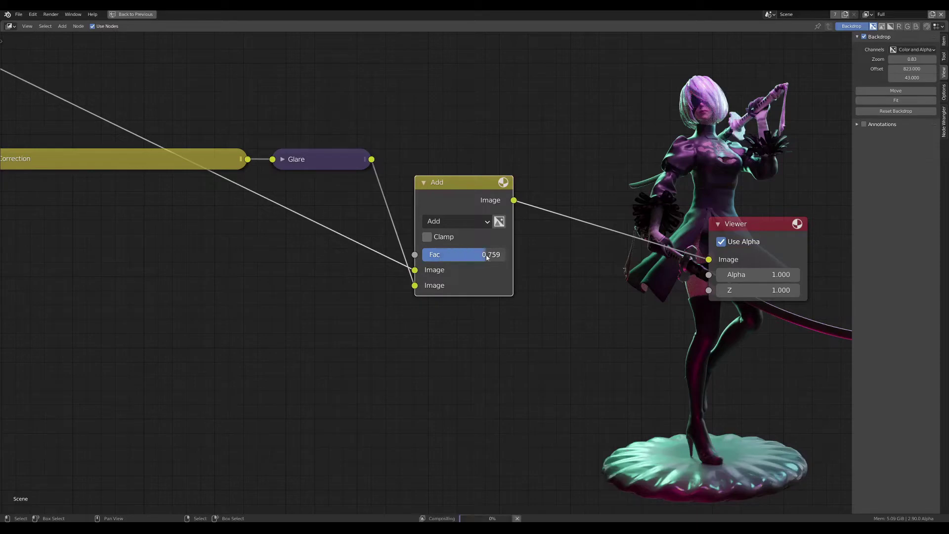
{"action": "key", "text": "ctrl+z"}
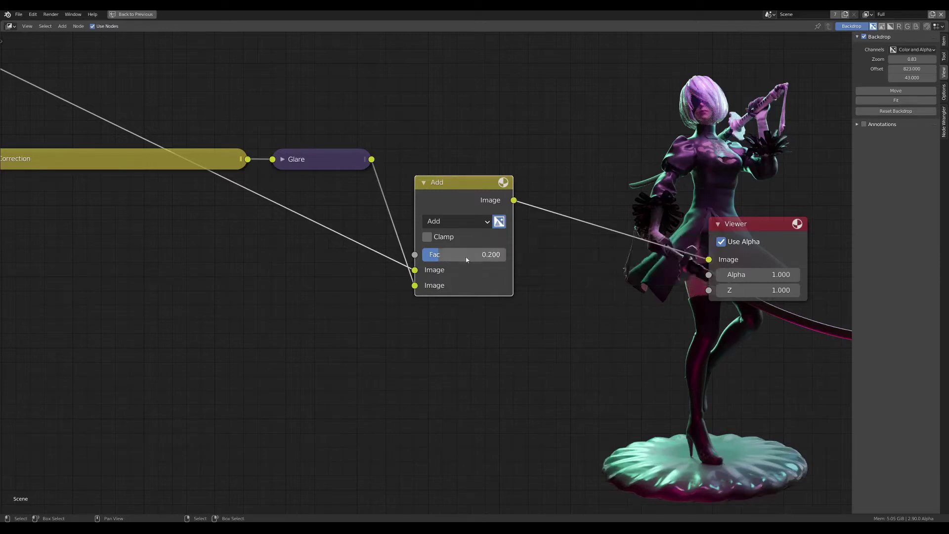
{"action": "left_click_drag", "start_coordinate": [466, 256], "coordinate": [505, 257]}
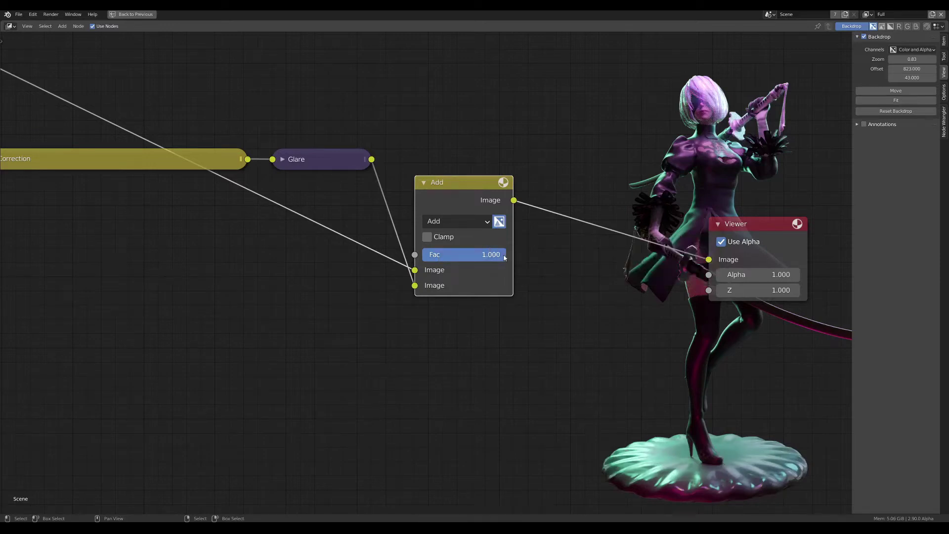
{"action": "left_click_drag", "start_coordinate": [729, 228], "coordinate": [740, 326]}
{"action": "scroll", "coordinate": [623, 277], "scroll_direction": "down", "scroll_amount": 2}
- Preview the Glare node and switch it to Fog Glow with Threshold 0.500
{"action": "scroll", "coordinate": [425, 195], "scroll_direction": "up", "scroll_amount": 1}
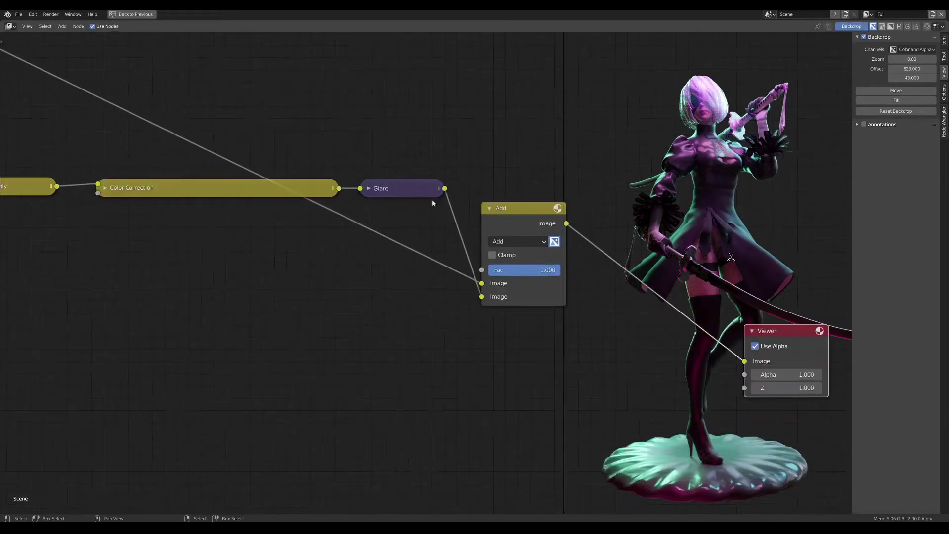
{"action": "left_click", "coordinate": [399, 188], "text": "ctrl+shift"}
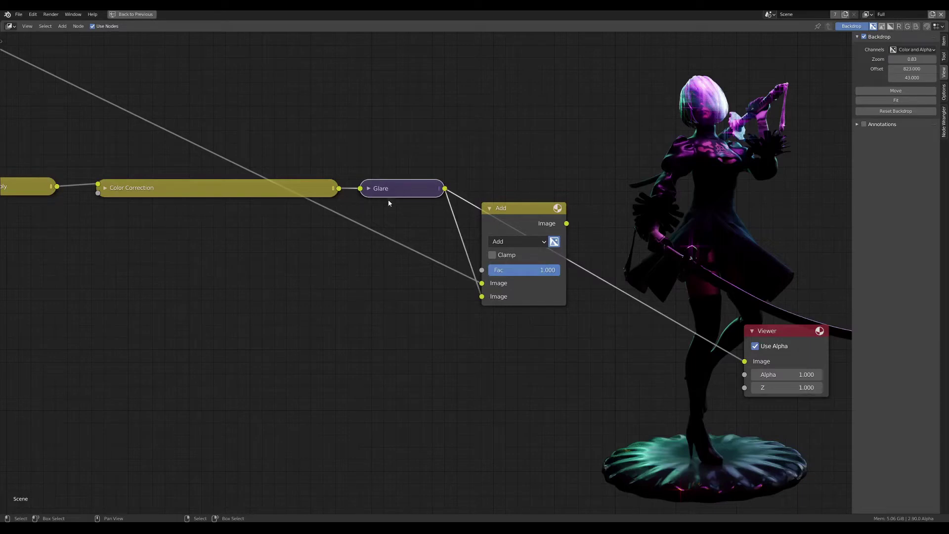
{"action": "left_click", "coordinate": [370, 190]}
{"action": "left_click", "coordinate": [400, 222]}
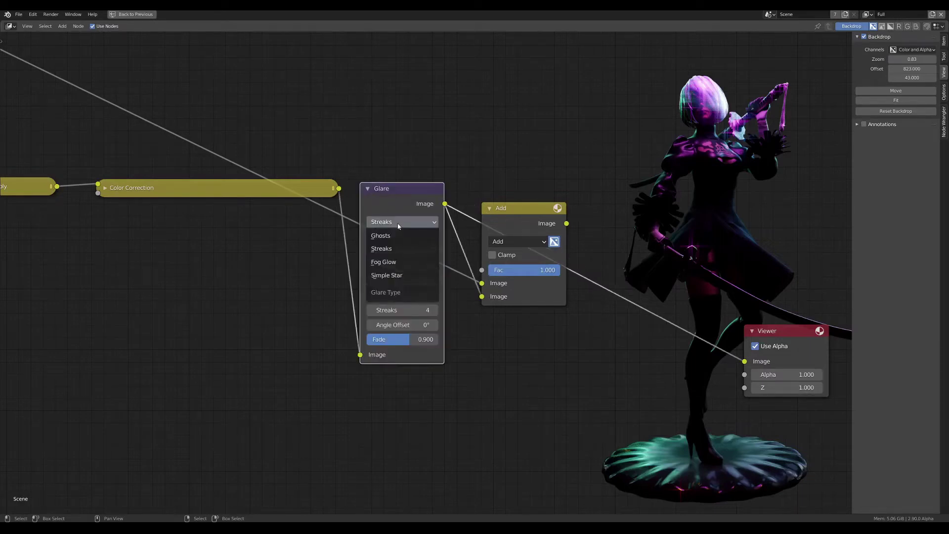
{"action": "left_click", "coordinate": [398, 262]}
{"action": "left_click", "coordinate": [398, 265]}
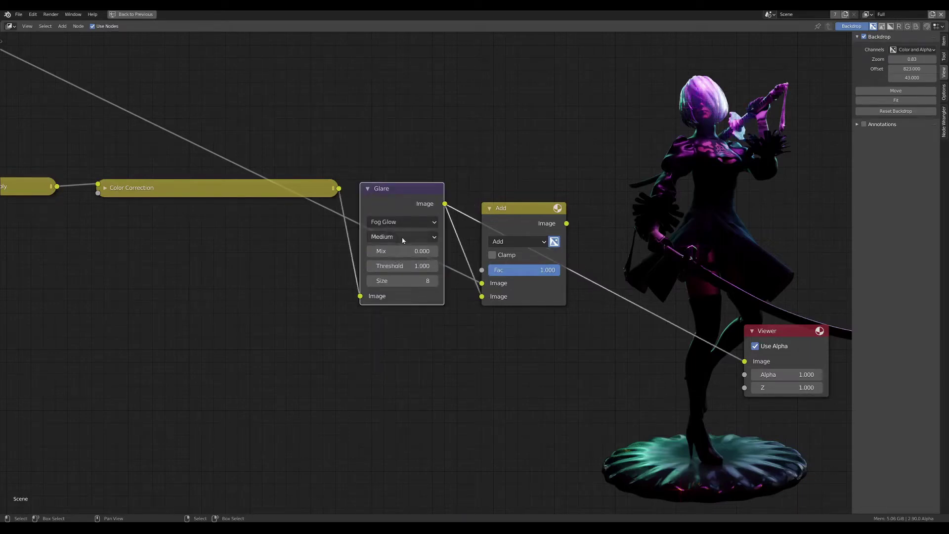
{"action": "key", "text": "BackSpace"}
{"action": "type", "text": "0.5"}
{"action": "key", "text": "Return"}
- Set Glare quality to High, collapse it, and preview the Add result again
{"action": "left_click", "coordinate": [404, 237]}
{"action": "left_click", "coordinate": [387, 275]}
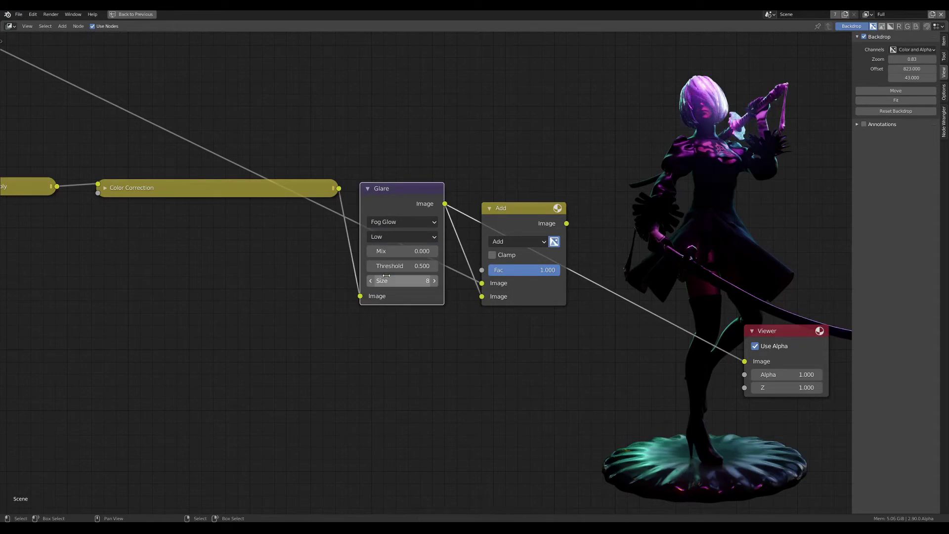
{"action": "left_click", "coordinate": [398, 237]}
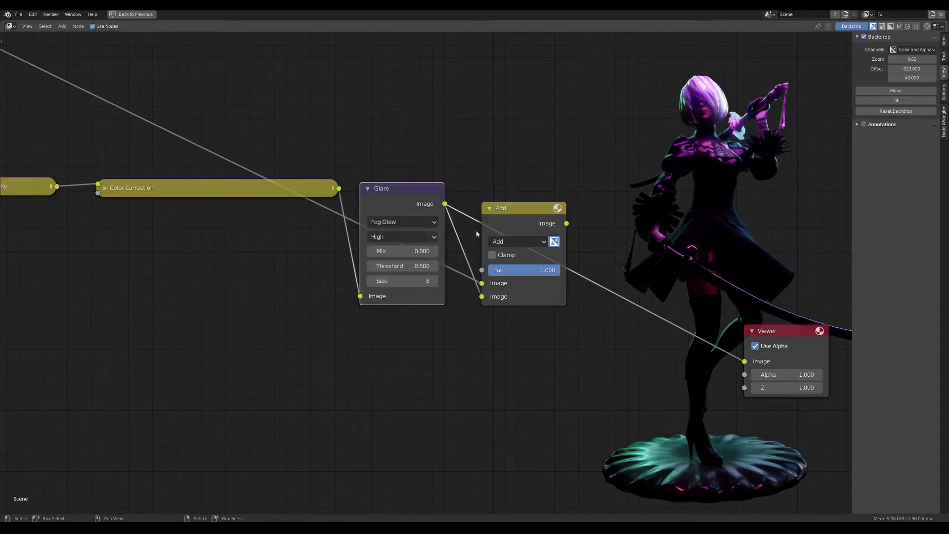
{"action": "key", "text": "h"}
{"action": "left_click", "coordinate": [515, 212], "text": "ctrl+shift"}
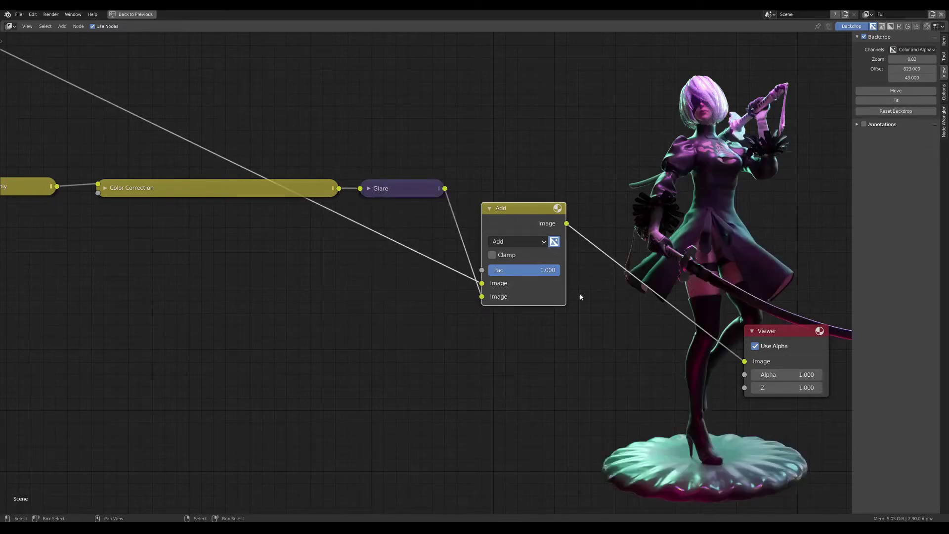
{"action": "scroll", "coordinate": [588, 316], "scroll_direction": "down", "scroll_amount": 2}
- Collapse the Add node and move it right and up
{"action": "middle_click_drag", "start_coordinate": [589, 317], "coordinate": [529, 304]}
{"action": "key", "text": "h"}
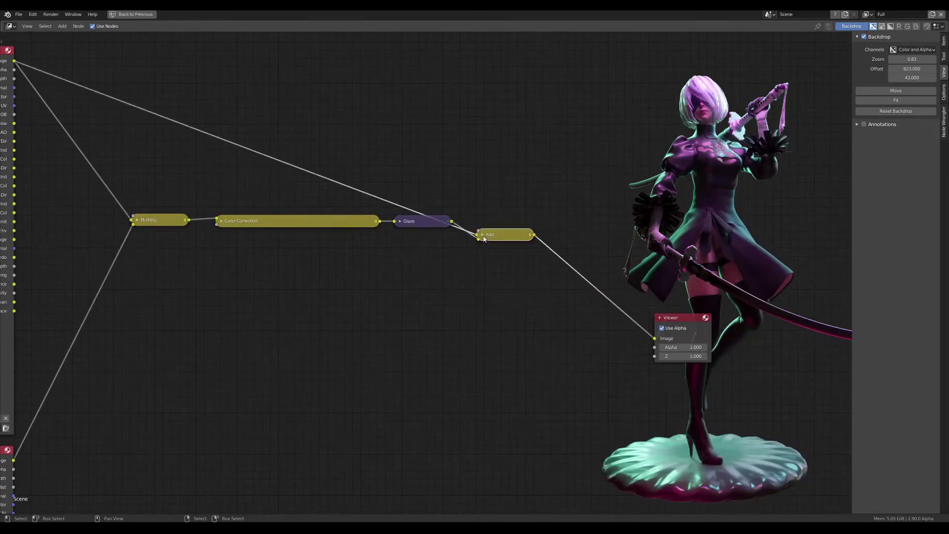
{"action": "key", "text": "h"}
{"action": "left_click_drag", "start_coordinate": [495, 235], "coordinate": [541, 224]}
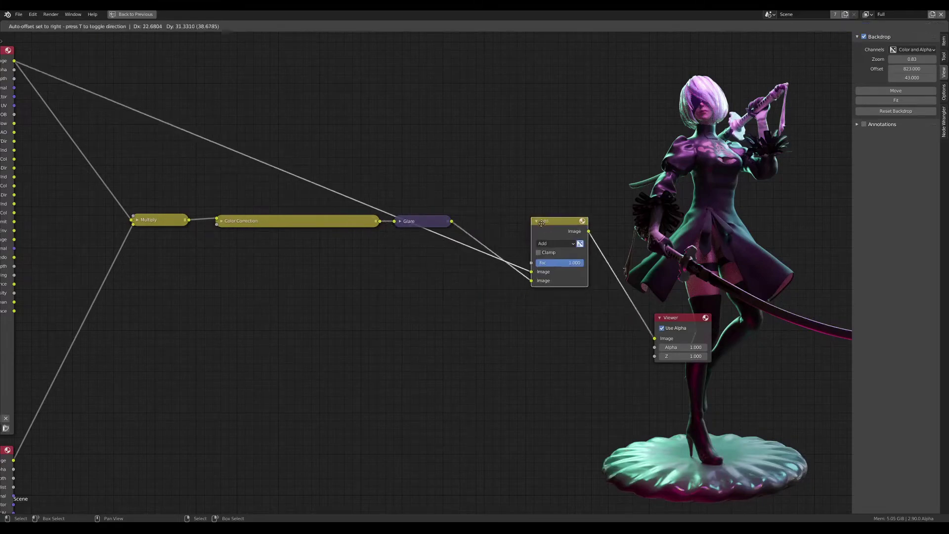
{"action": "key", "text": "Home"}
- Search the add-node menu for 'rgb' and pick RGB Curves
{"action": "key", "text": "shift+a"}
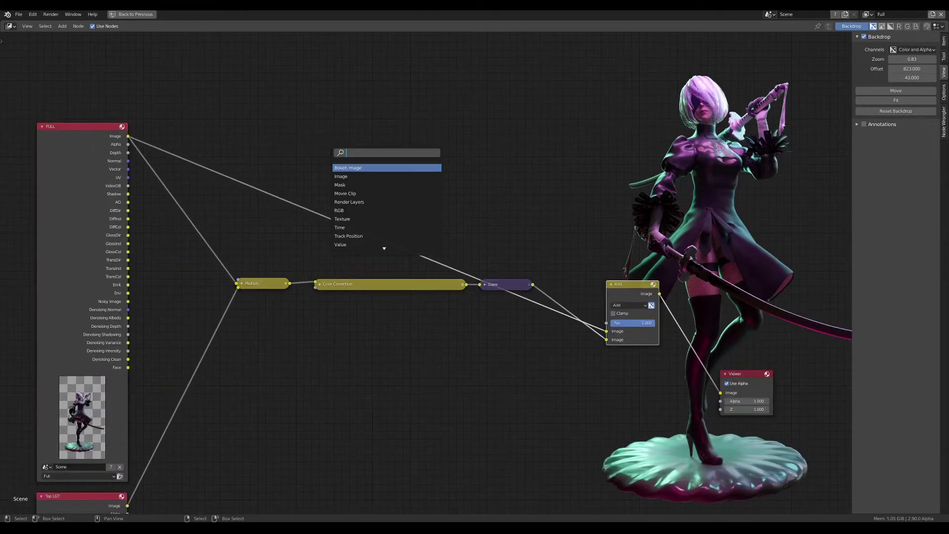
{"action": "type", "text": "rgb"}
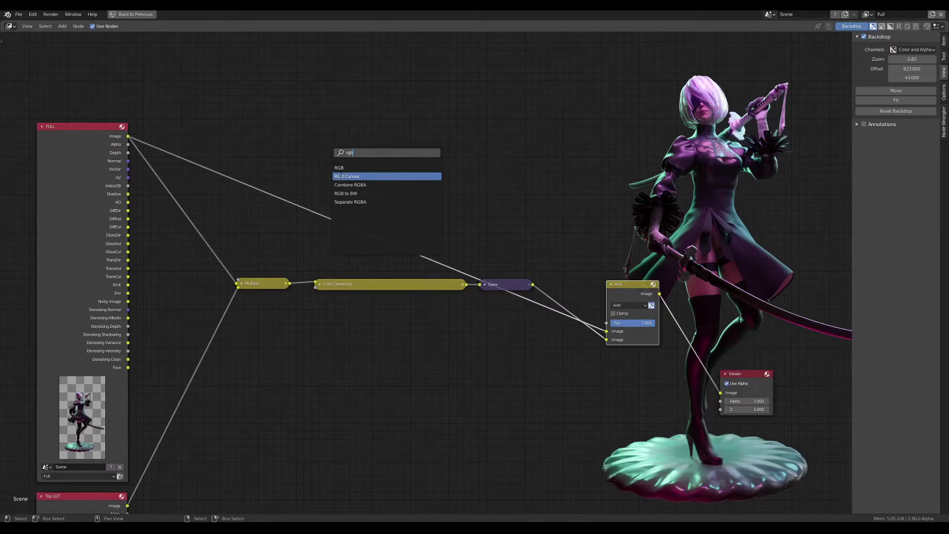
{"action": "key", "text": "Escape"}
{"action": "key", "text": "shift+a"}
{"action": "key", "text": "Escape"}
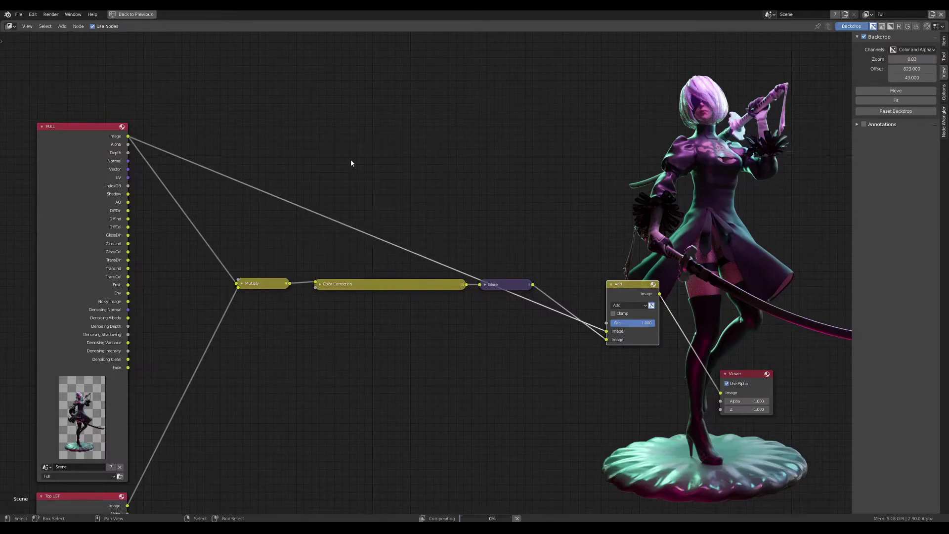
{"action": "key", "text": "shift+a"}
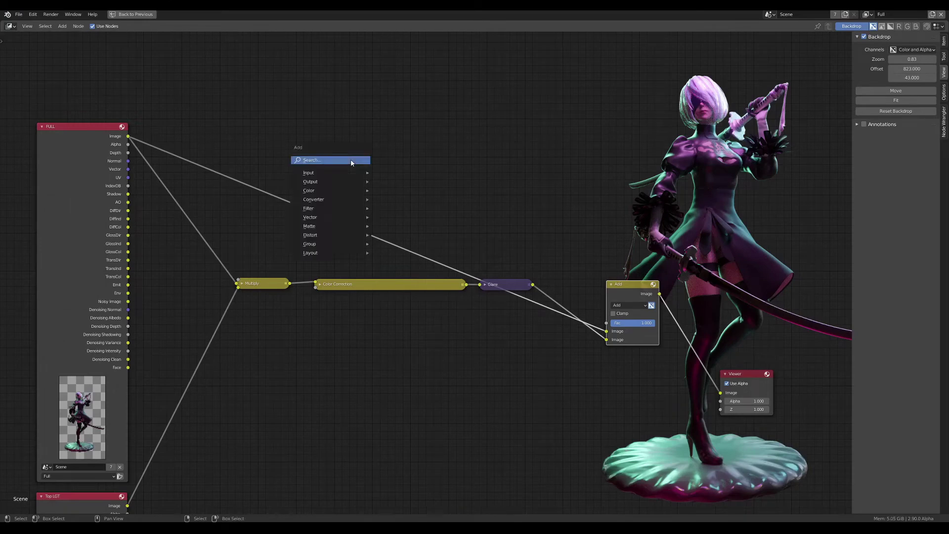
{"action": "left_click", "coordinate": [63, 26]}
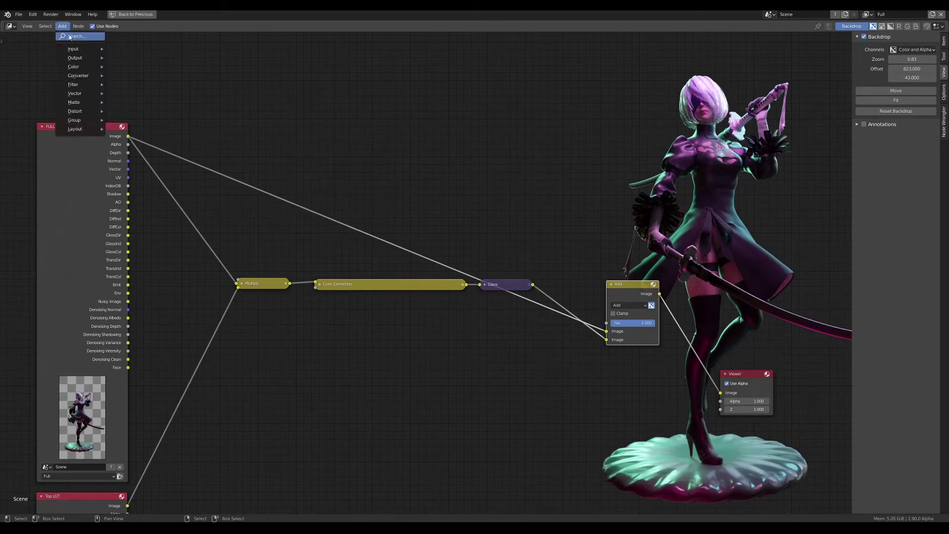
{"action": "key", "text": "shift+a"}
{"action": "key", "text": "Return"}
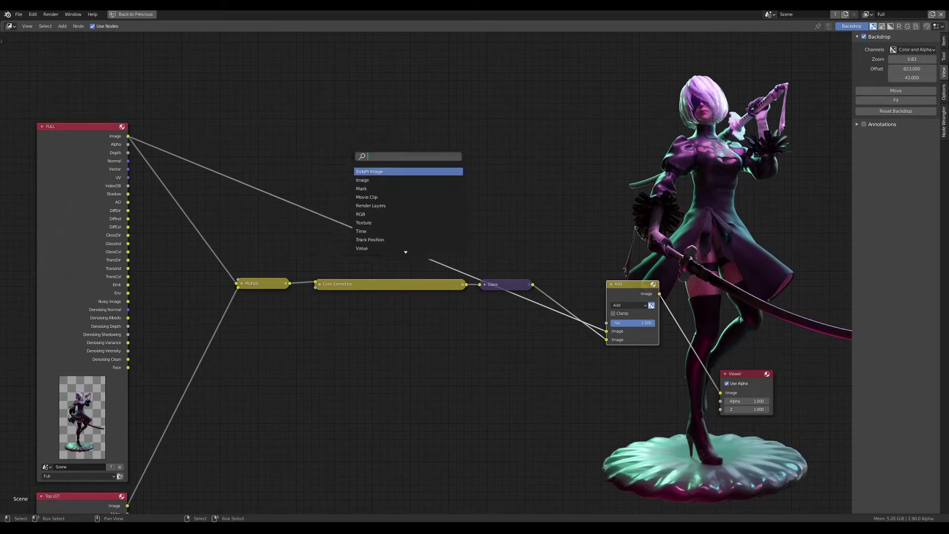
{"action": "type", "text": "rgb"}
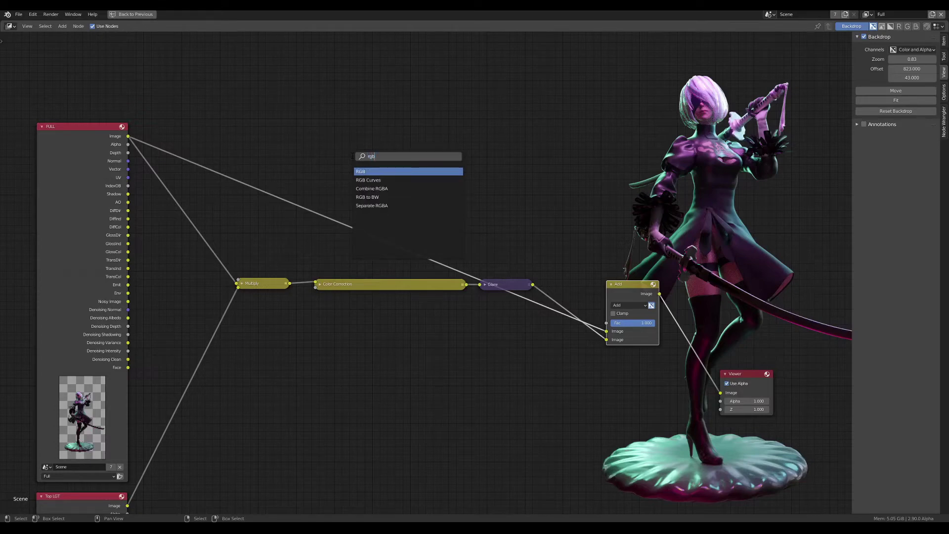
{"action": "left_click", "coordinate": [368, 180]}
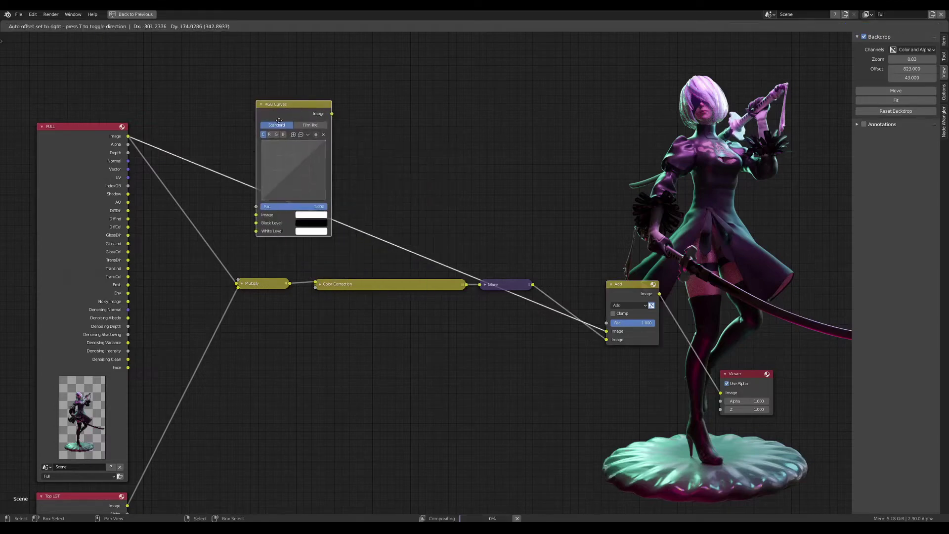
- Drop RGB Curves onto the FULL-to-Add link and move the Viewer up
{"action": "left_click", "coordinate": [315, 126]}
{"action": "left_click_drag", "start_coordinate": [315, 125], "coordinate": [351, 127]}
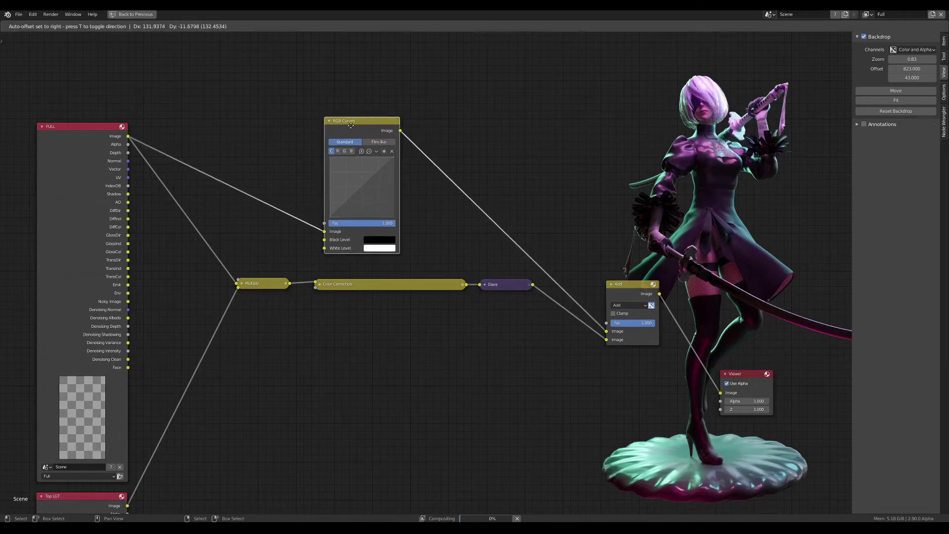
{"action": "scroll", "coordinate": [352, 127], "scroll_direction": "up", "scroll_amount": 2}
{"action": "middle_click_drag", "start_coordinate": [554, 198], "coordinate": [405, 168]}
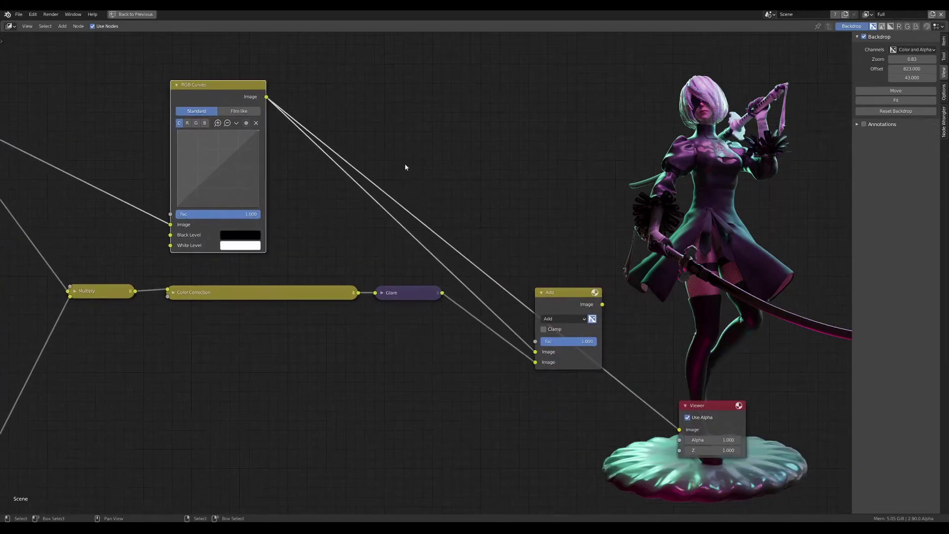
{"action": "left_click_drag", "start_coordinate": [679, 408], "coordinate": [668, 283]}
- Preview the Add node and bend RGB Curves into an S-curve, lower point at 0.42991, 0.21354
{"action": "scroll", "coordinate": [187, 124], "scroll_direction": "up", "scroll_amount": 1}
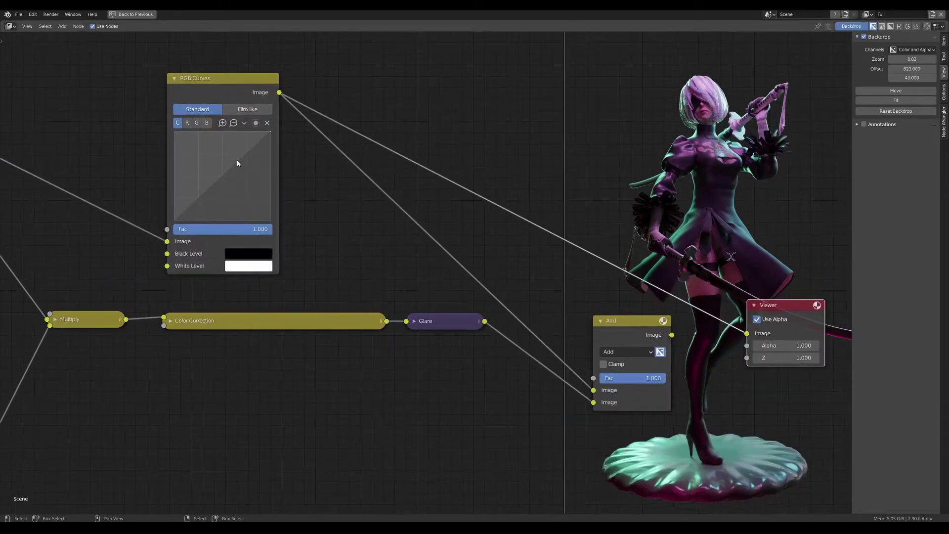
{"action": "left_click_drag", "start_coordinate": [236, 159], "coordinate": [237, 191]}
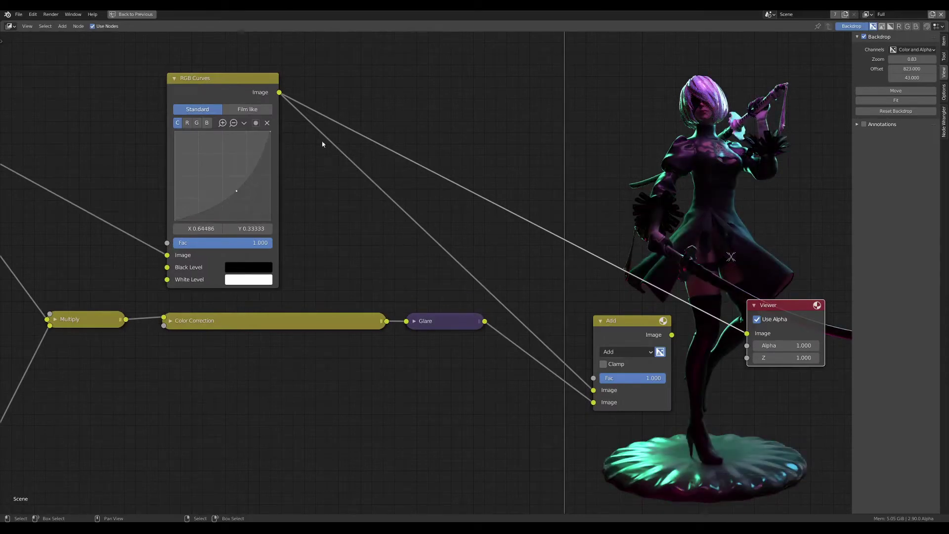
{"action": "left_click", "coordinate": [636, 327], "text": "ctrl+shift"}
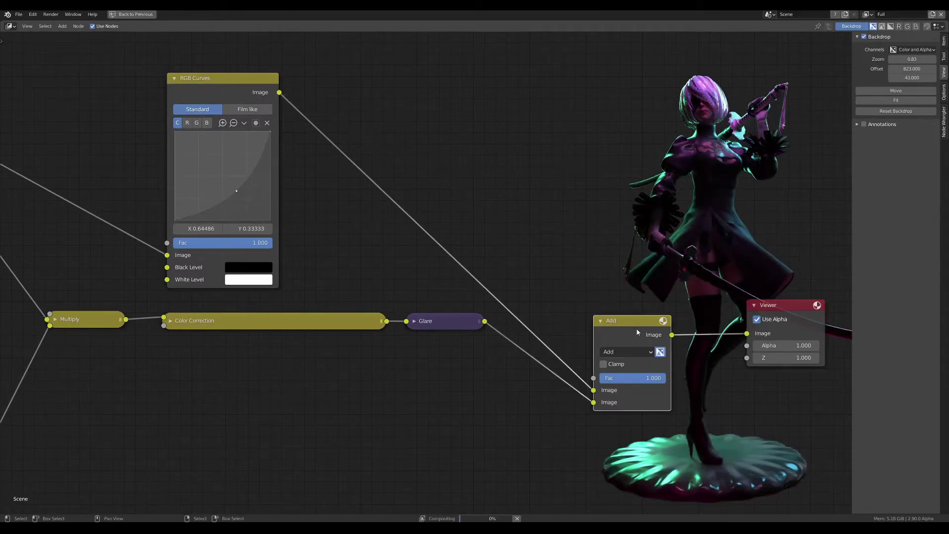
{"action": "left_click_drag", "start_coordinate": [637, 332], "coordinate": [613, 312]}
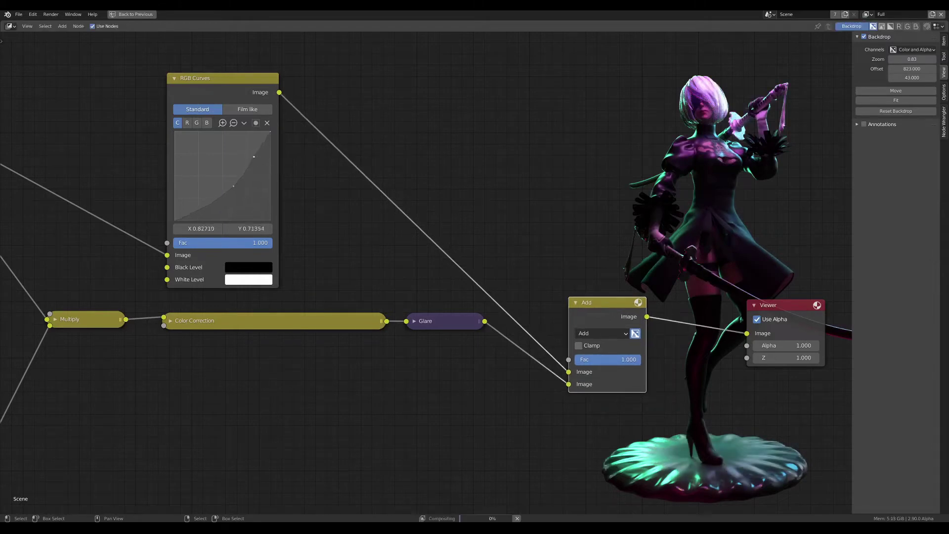
{"action": "left_click_drag", "start_coordinate": [246, 186], "coordinate": [253, 151]}
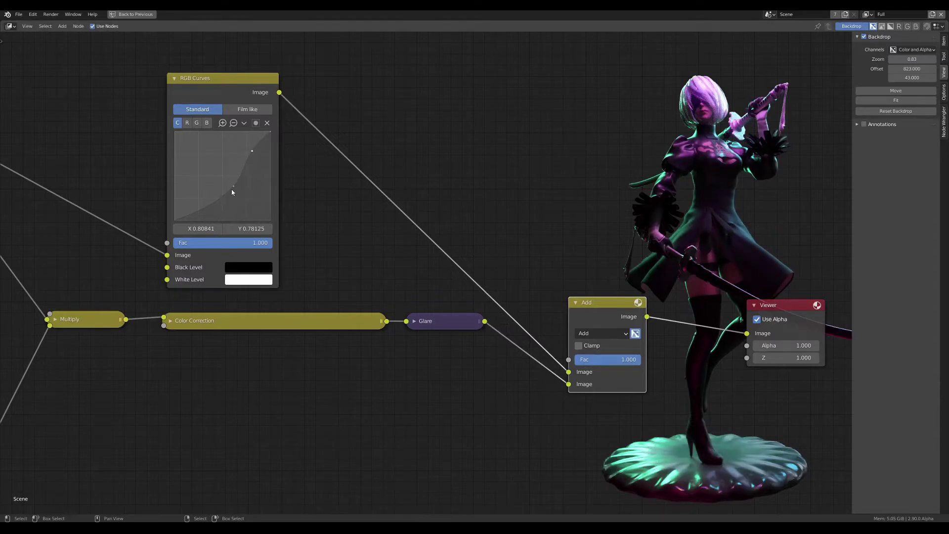
{"action": "left_click_drag", "start_coordinate": [233, 186], "coordinate": [217, 204]}
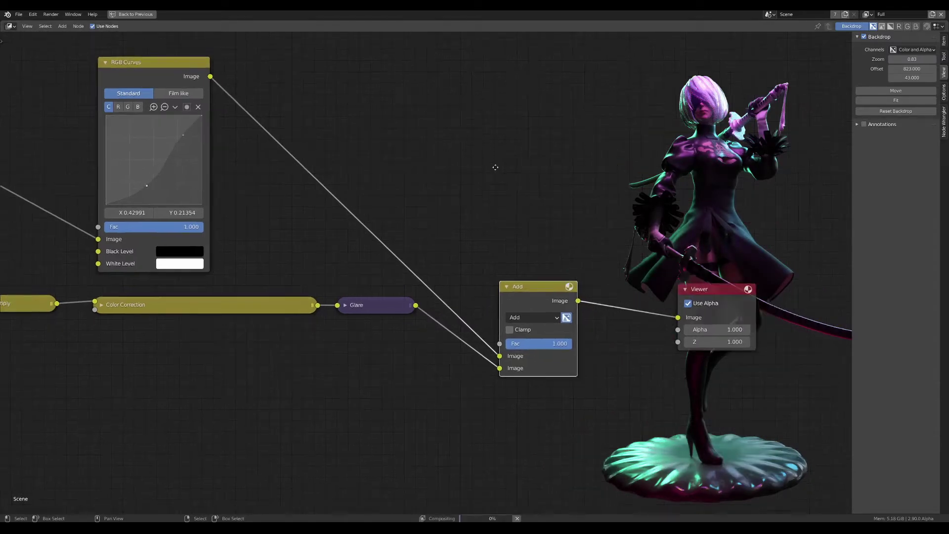
{"action": "scroll", "coordinate": [525, 205], "scroll_direction": "down", "scroll_amount": 2}
{"action": "left_click_drag", "start_coordinate": [624, 286], "coordinate": [707, 296]}
- Collapse RGB Curves and Add, placing them above Color Correction and beside Glare
{"action": "key", "text": "Home"}
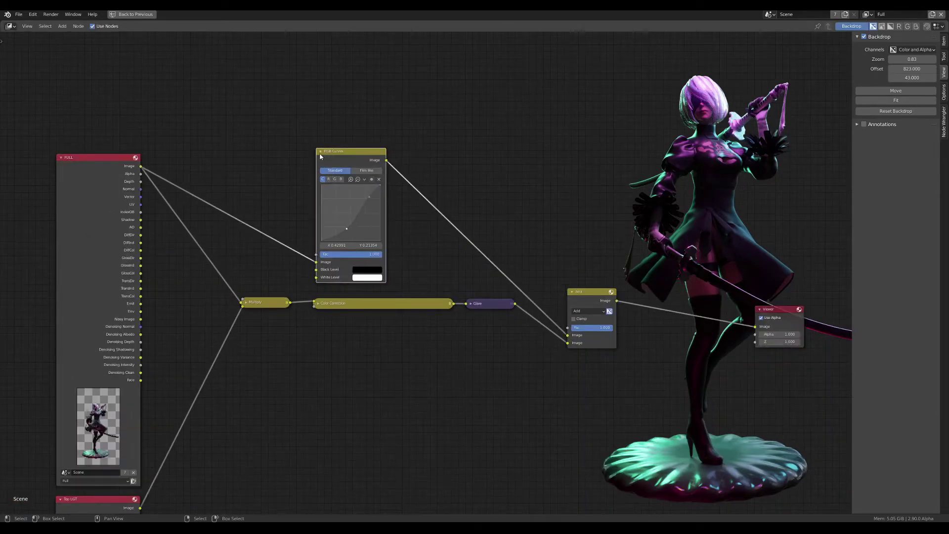
{"action": "key", "text": "h"}
{"action": "key", "text": "g"}
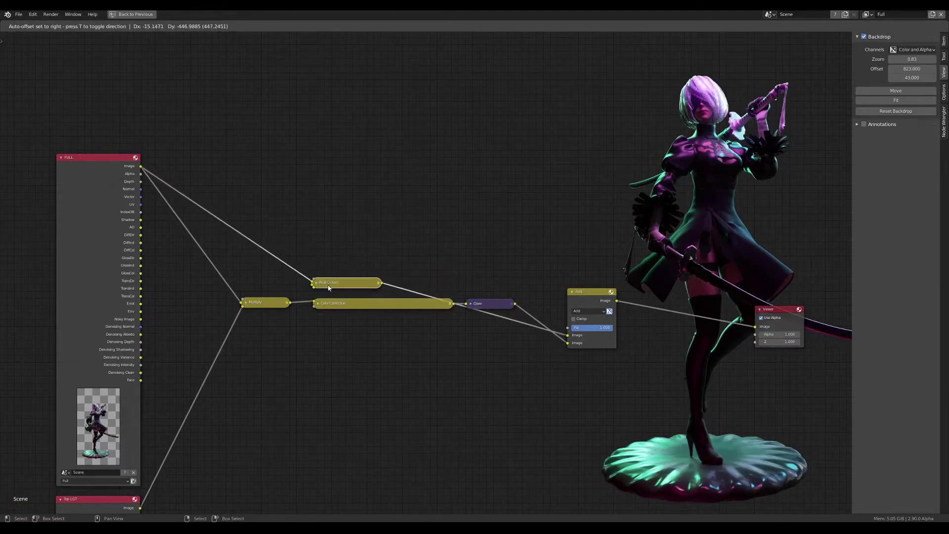
{"action": "left_click", "coordinate": [331, 285]}
{"action": "left_click_drag", "start_coordinate": [592, 299], "coordinate": [577, 299]}
{"action": "key", "text": "h"}
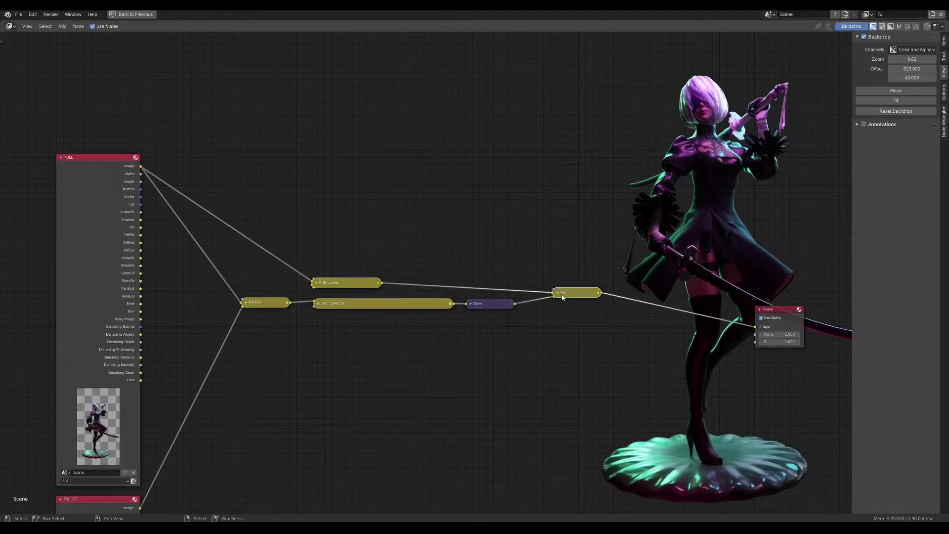
{"action": "key", "text": "g"}
{"action": "left_click", "coordinate": [549, 302]}
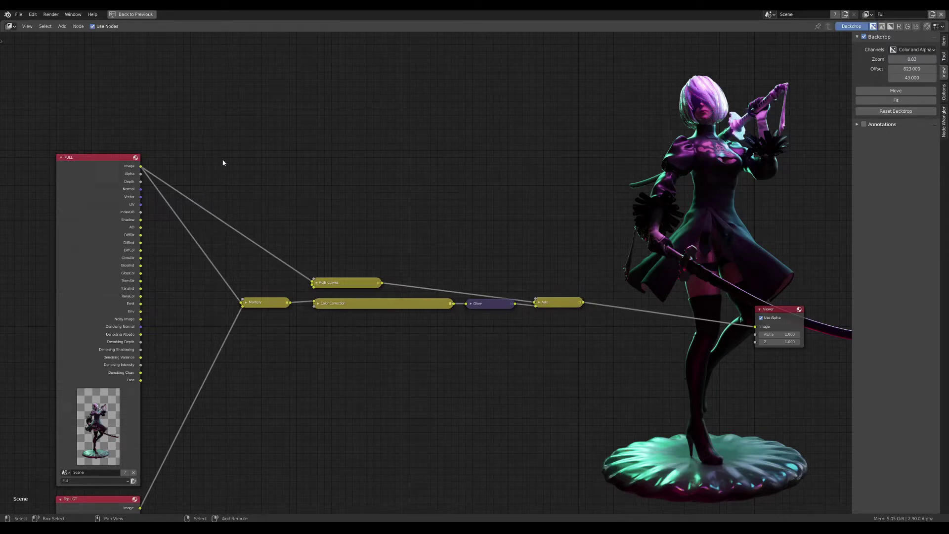
- Route both FULL links through one reroute point moved upward, then select the chain
{"action": "right_click_drag", "start_coordinate": [219, 163], "coordinate": [170, 261], "text": "shift"}
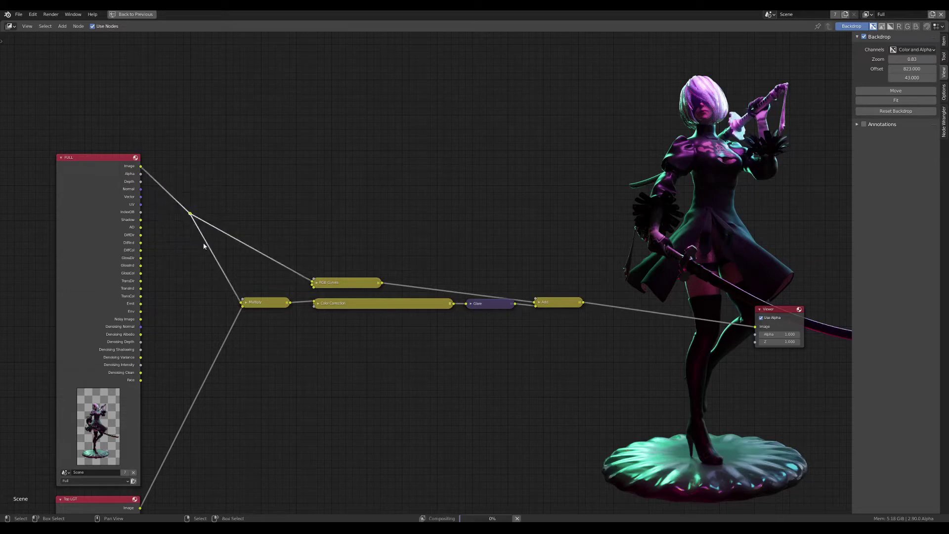
{"action": "key", "text": "g"}
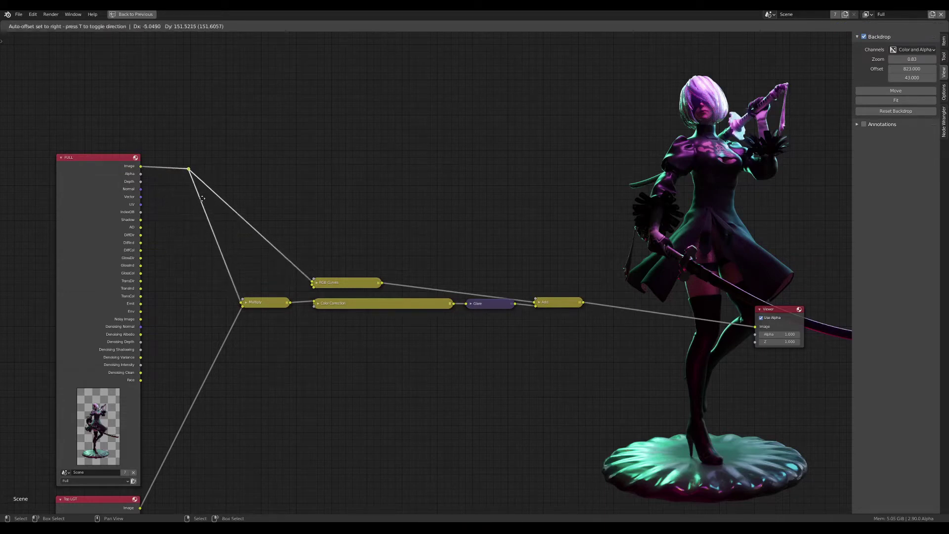
{"action": "left_click", "coordinate": [205, 310]}
{"action": "scroll", "coordinate": [467, 296], "scroll_direction": "down", "scroll_amount": 1}
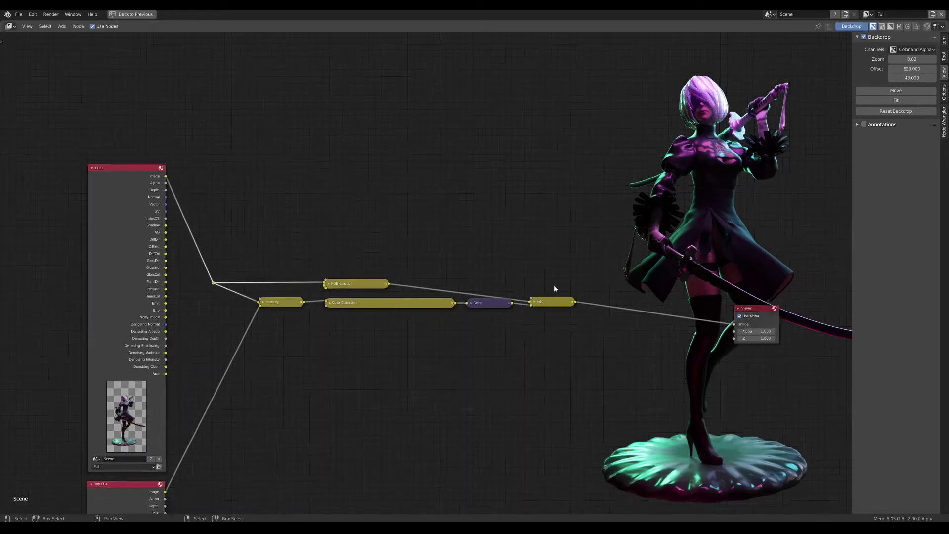
{"action": "scroll", "coordinate": [198, 244], "scroll_direction": "up", "scroll_amount": 1}
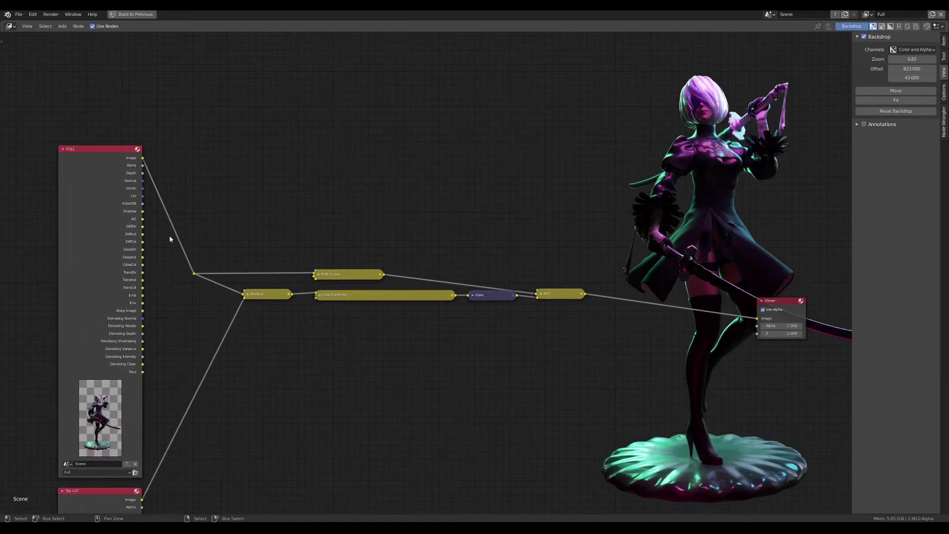
{"action": "left_click_drag", "start_coordinate": [205, 227], "coordinate": [616, 355]}
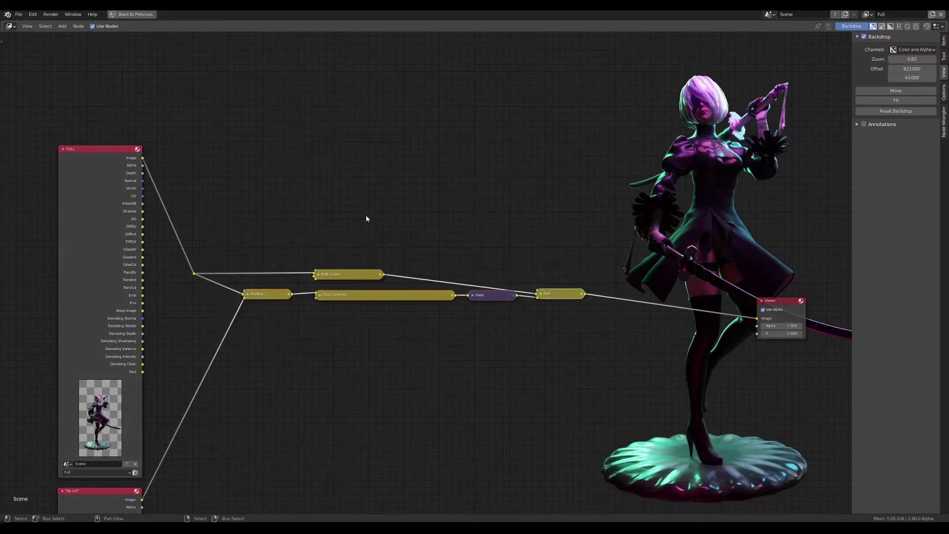
- Add a Frame node and enlarge it around the node chain
{"action": "key", "text": "shift+a"}
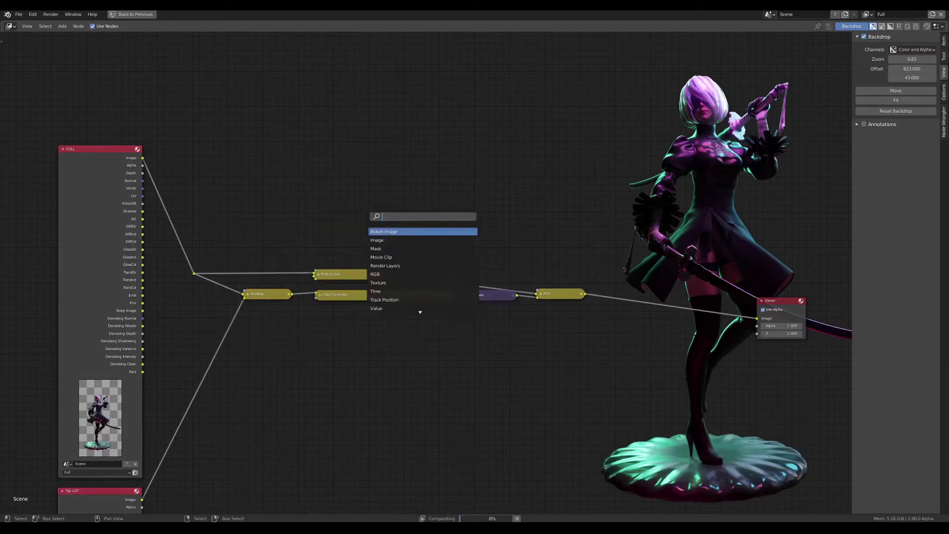
{"action": "type", "text": "fram"}
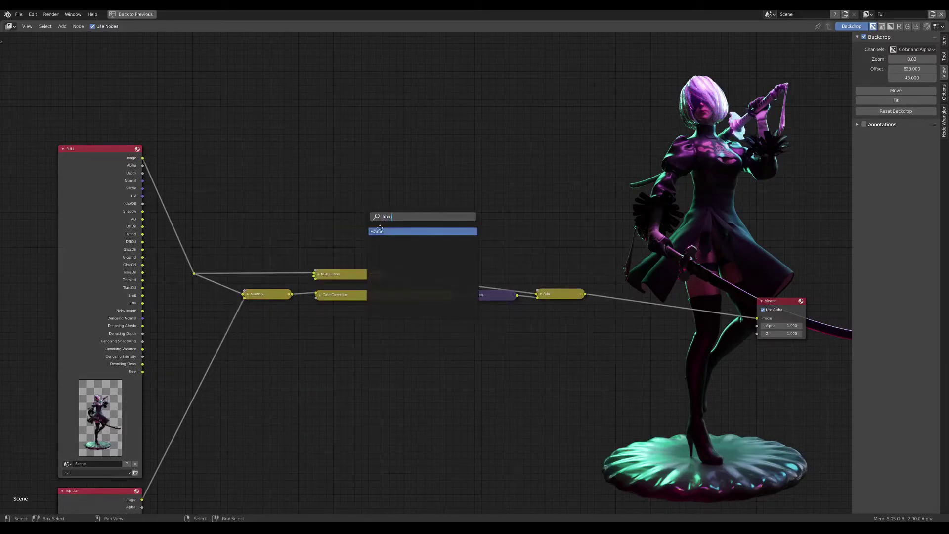
{"action": "key", "text": "Return"}
{"action": "left_click", "coordinate": [257, 244]}
{"action": "left_click_drag", "start_coordinate": [272, 255], "coordinate": [599, 349]}
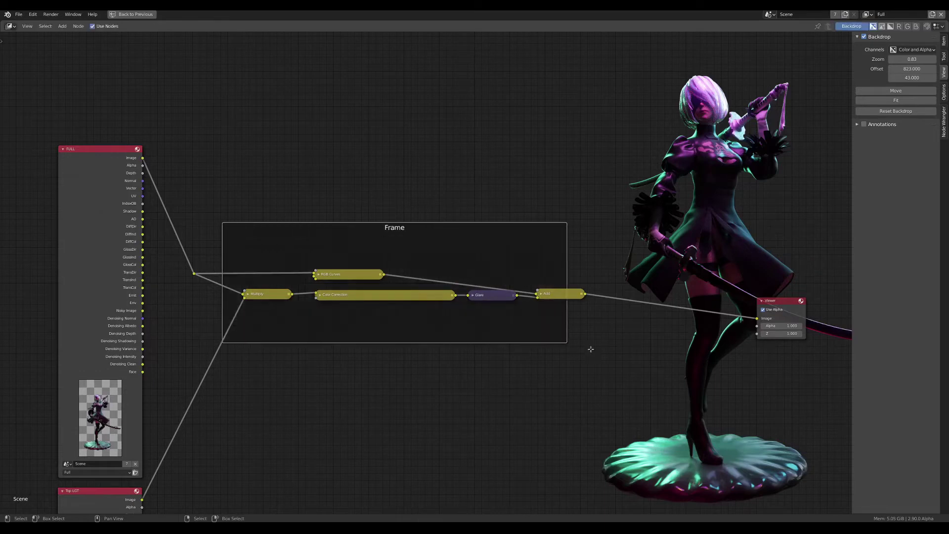
{"action": "left_click", "coordinate": [212, 260]}
- Move the node chain and the reroute point inside the Frame
{"action": "left_click_drag", "start_coordinate": [210, 252], "coordinate": [580, 324]}
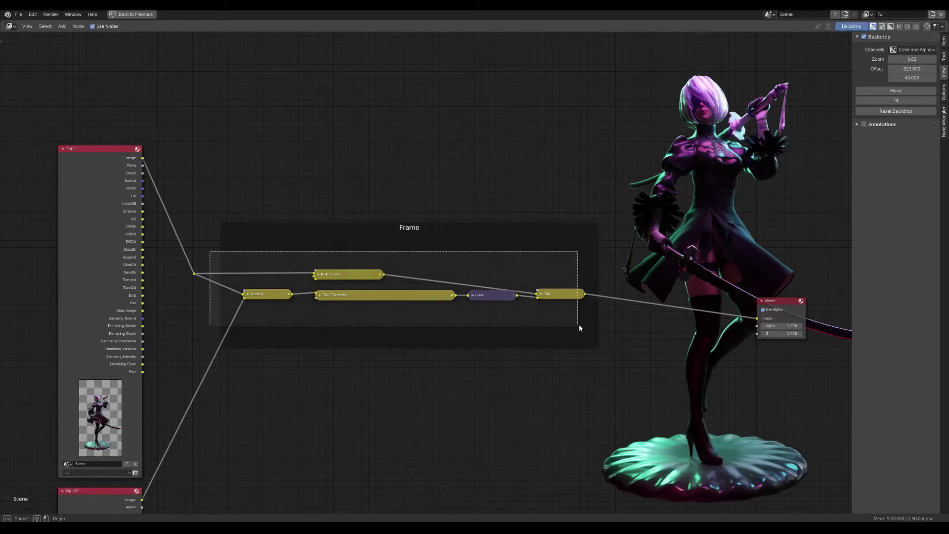
{"action": "key", "text": "g"}
{"action": "left_click", "coordinate": [509, 316]}
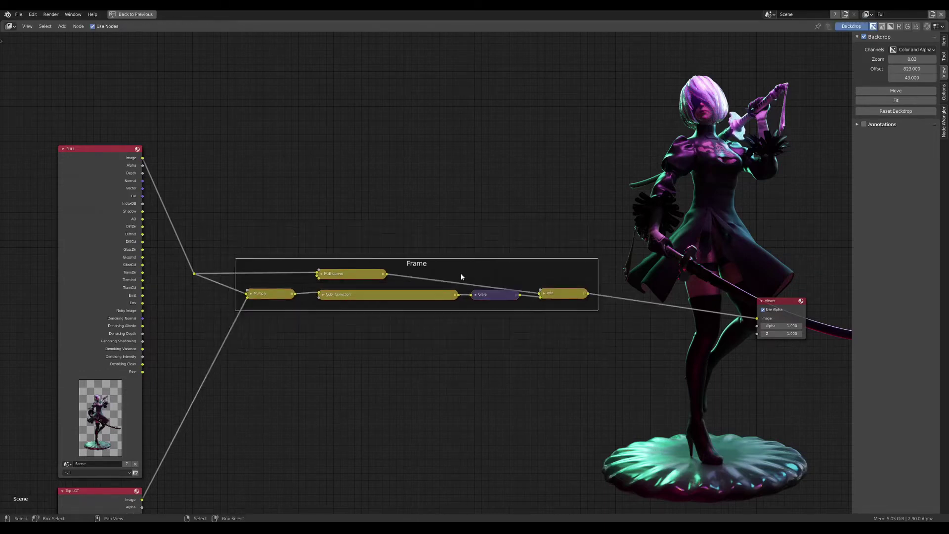
{"action": "left_click_drag", "start_coordinate": [461, 273], "coordinate": [448, 268]}
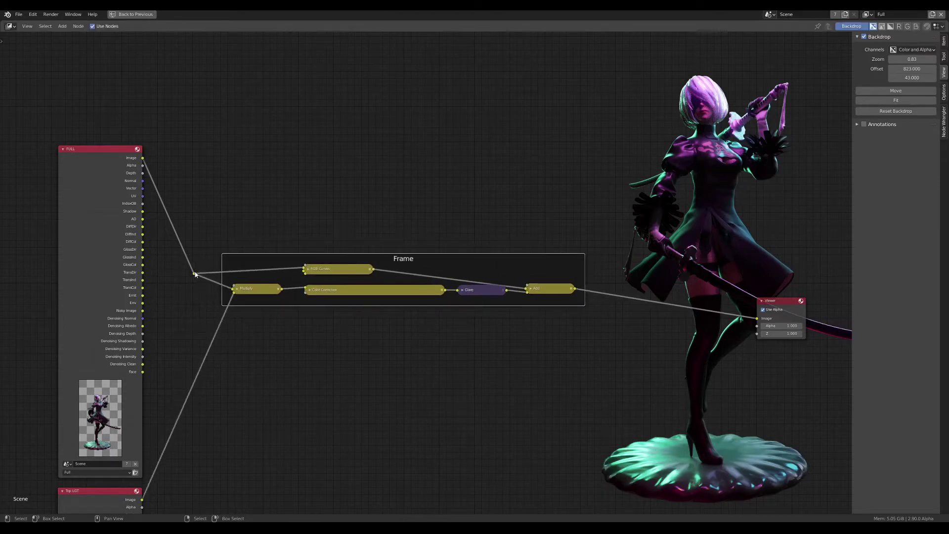
{"action": "mouse_move", "coordinate": [196, 275]}
{"action": "left_mouse_down"}
{"action": "mouse_move", "coordinate": [208, 280]}
{"action": "mouse_move", "coordinate": [202, 270]}
{"action": "left_mouse_up"}
{"action": "left_click", "coordinate": [407, 259]}
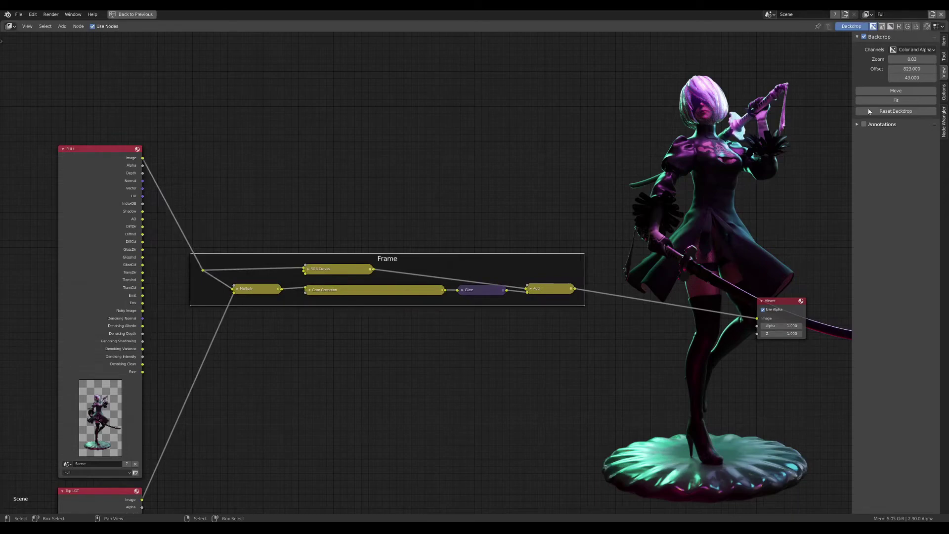
- Turn off the Frame's Shrink option, then move it up and enlarge it
{"action": "left_click", "coordinate": [944, 40]}
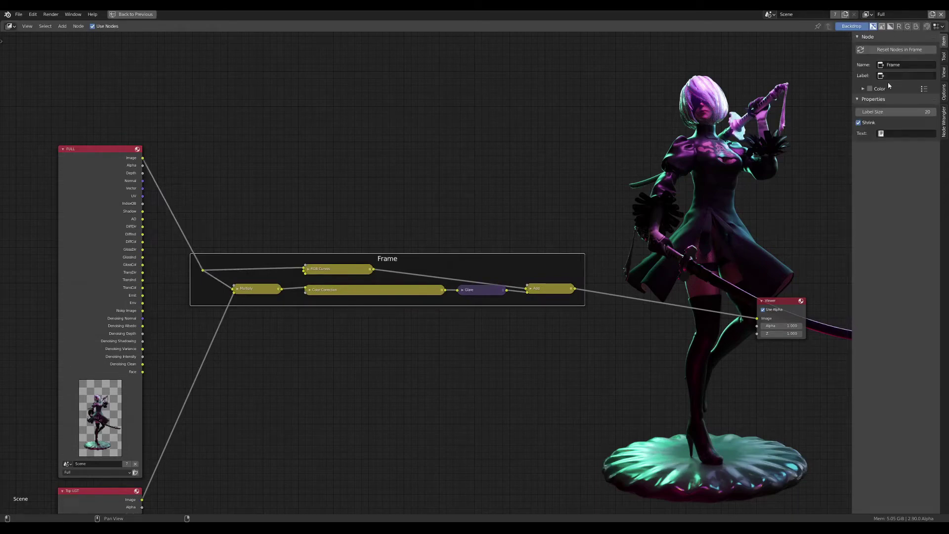
{"action": "left_click", "coordinate": [859, 123]}
{"action": "left_click_drag", "start_coordinate": [402, 257], "coordinate": [391, 197]}
{"action": "mouse_move", "coordinate": [579, 242]}
{"action": "left_mouse_down"}
{"action": "mouse_move", "coordinate": [581, 306]}
{"action": "mouse_move", "coordinate": [569, 306]}
{"action": "left_mouse_up"}
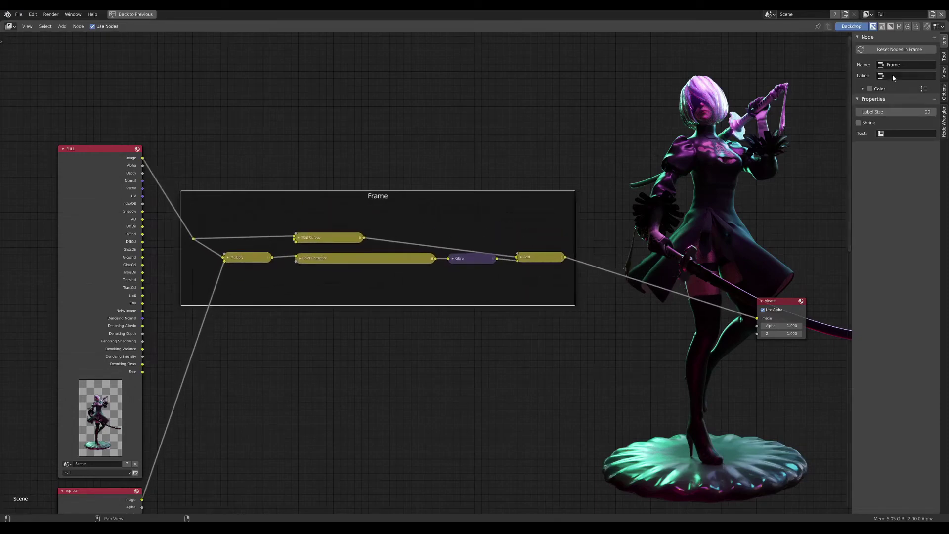
{"action": "left_click", "coordinate": [895, 133]}
{"action": "key", "text": "Escape"}
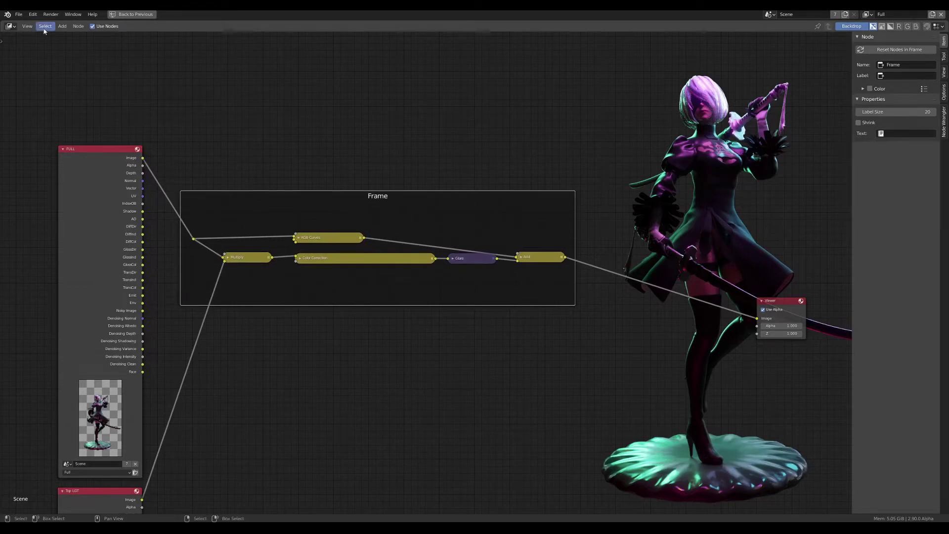
- Split the node area and turn its right half into a Text Editor
{"action": "key", "text": "ctrl+space"}
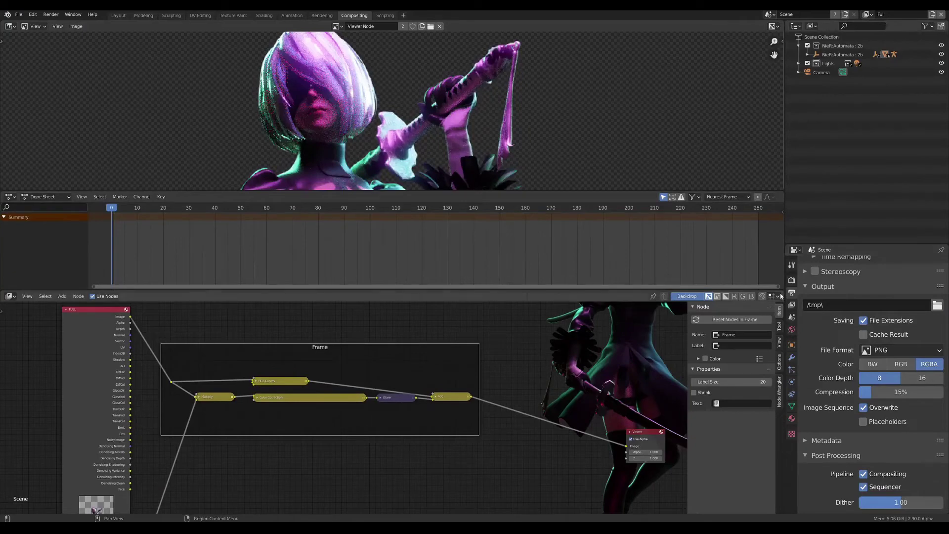
{"action": "left_click_drag", "start_coordinate": [784, 292], "coordinate": [487, 317]}
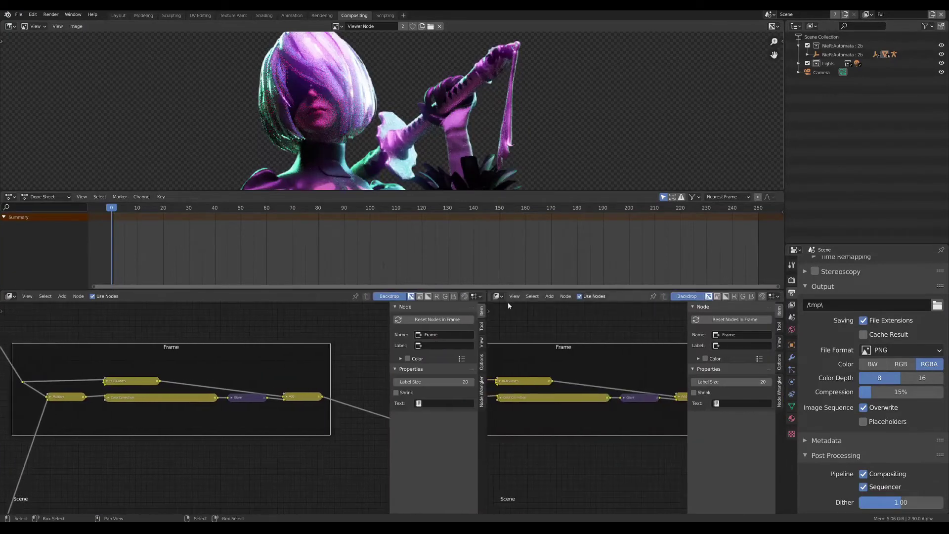
{"action": "left_click", "coordinate": [497, 296]}
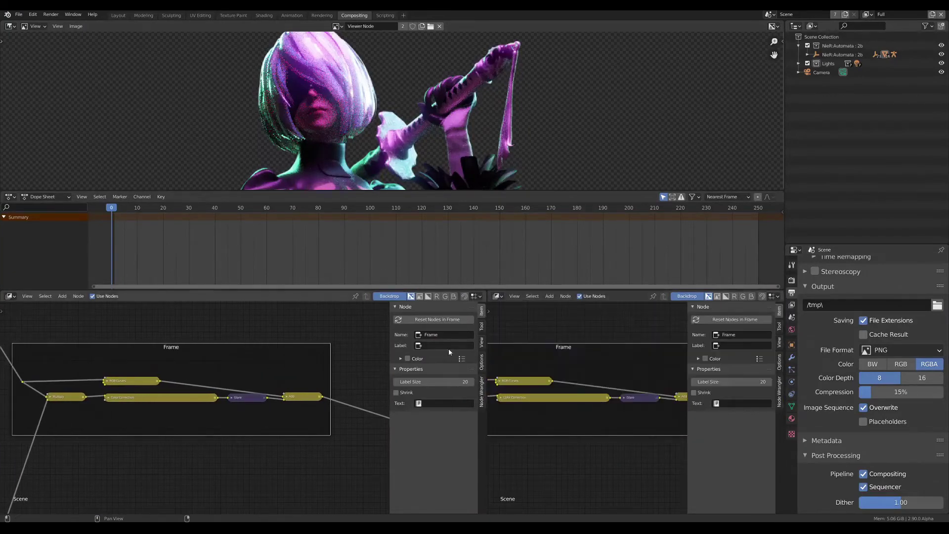
{"action": "left_click", "coordinate": [497, 296]}
{"action": "left_click", "coordinate": [651, 330]}
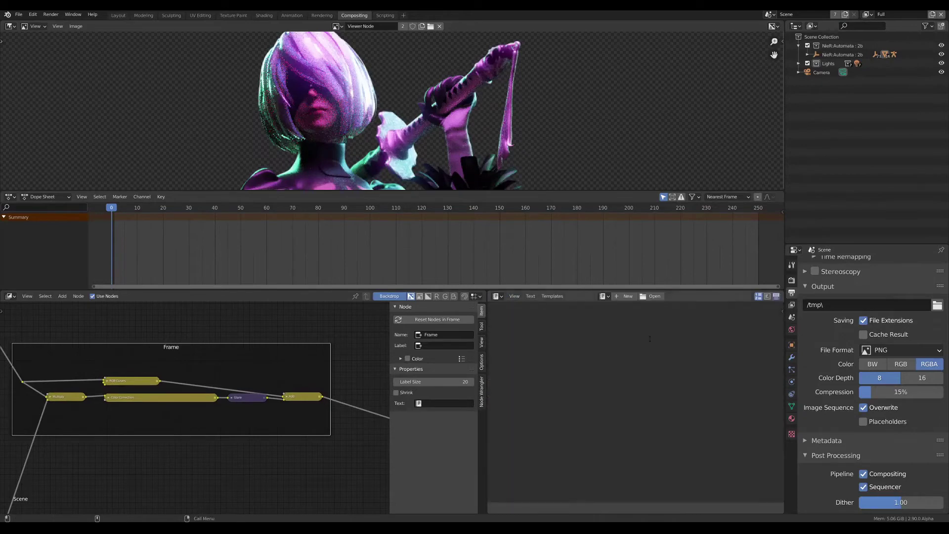
- Create a new text block with the note 'Give extra glare' and name it Glare
{"action": "left_click", "coordinate": [629, 296]}
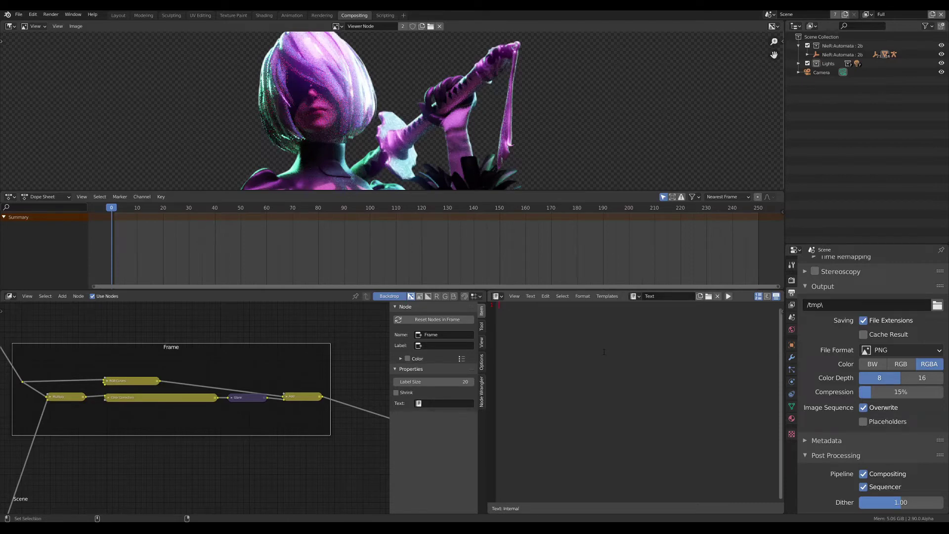
{"action": "type", "text": "Give extra glare"}
{"action": "double_click", "coordinate": [665, 296]}
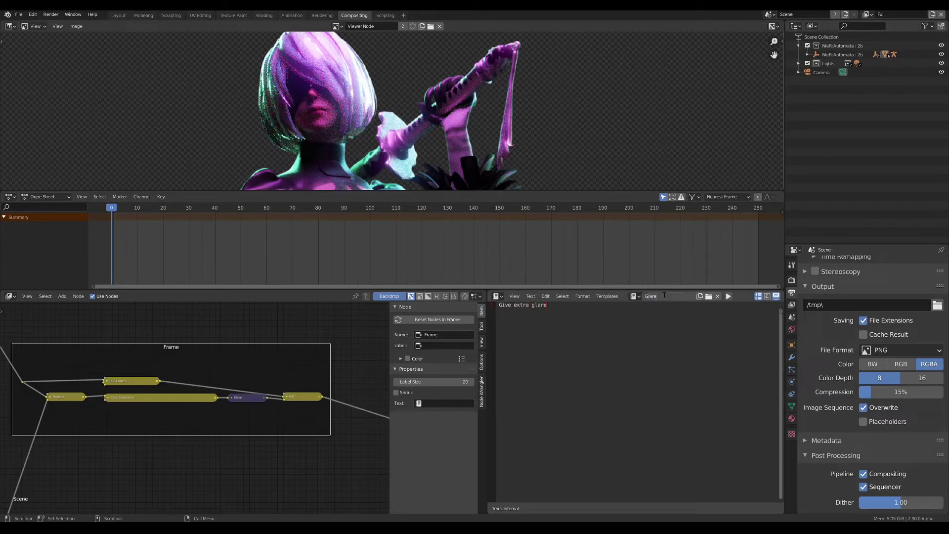
{"action": "key", "text": "Return"}
- Choose the Glare text in the Frame's Text field
{"action": "left_click", "coordinate": [430, 403]}
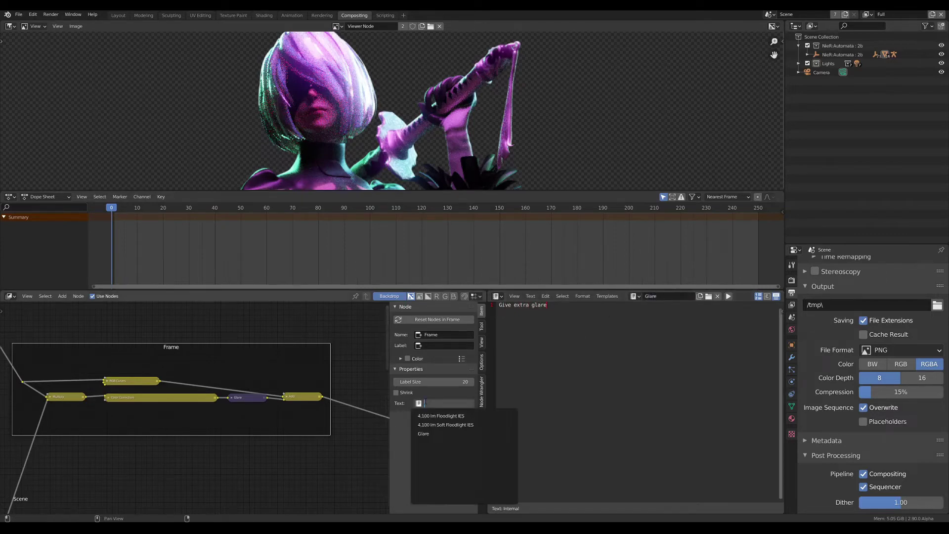
{"action": "left_click", "coordinate": [431, 433]}
{"action": "scroll", "coordinate": [157, 348], "scroll_direction": "up", "scroll_amount": 3}
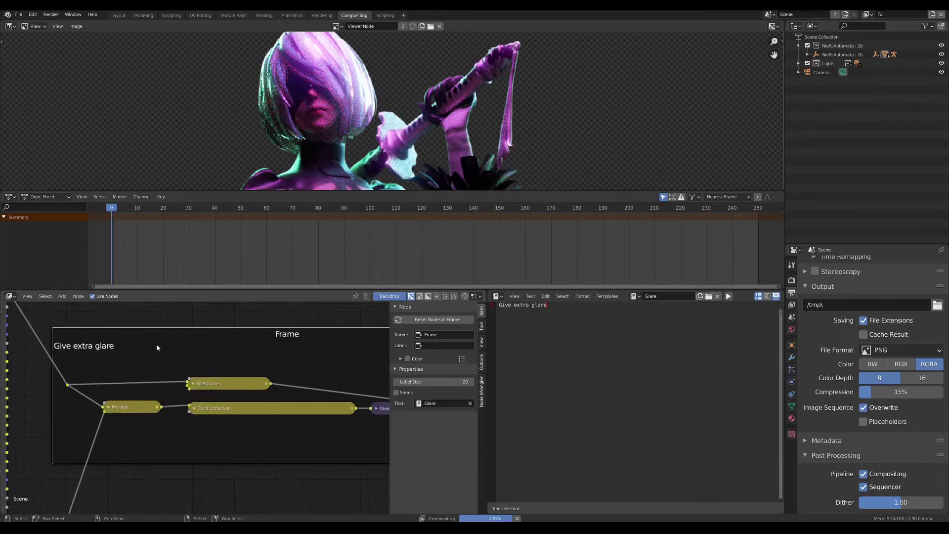
{"action": "scroll", "coordinate": [157, 347], "scroll_direction": "down", "scroll_amount": 2}
- Label the Frame GLARE and change its note to 'GIVE EXTRA GLARE'
{"action": "left_click", "coordinate": [440, 347]}
{"action": "type", "text": "GLARE"}
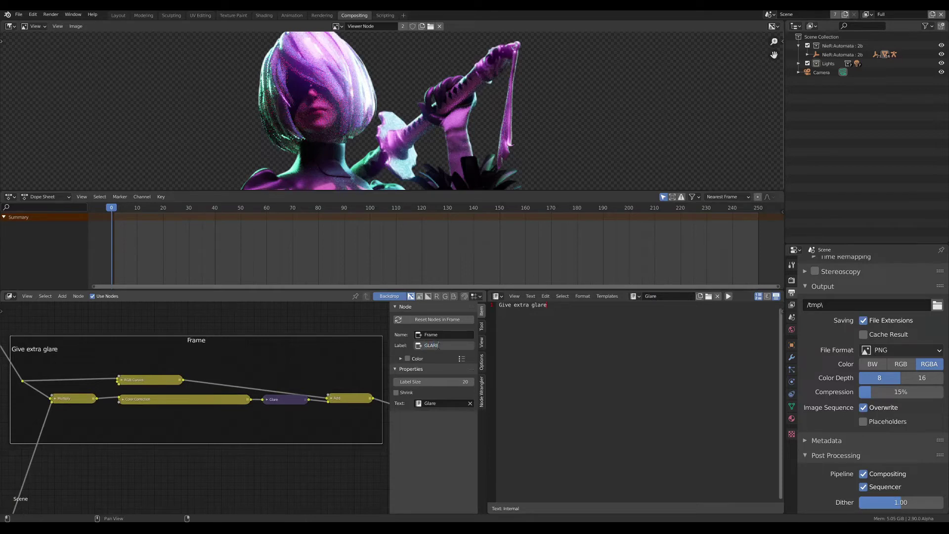
{"action": "key", "text": "Return"}
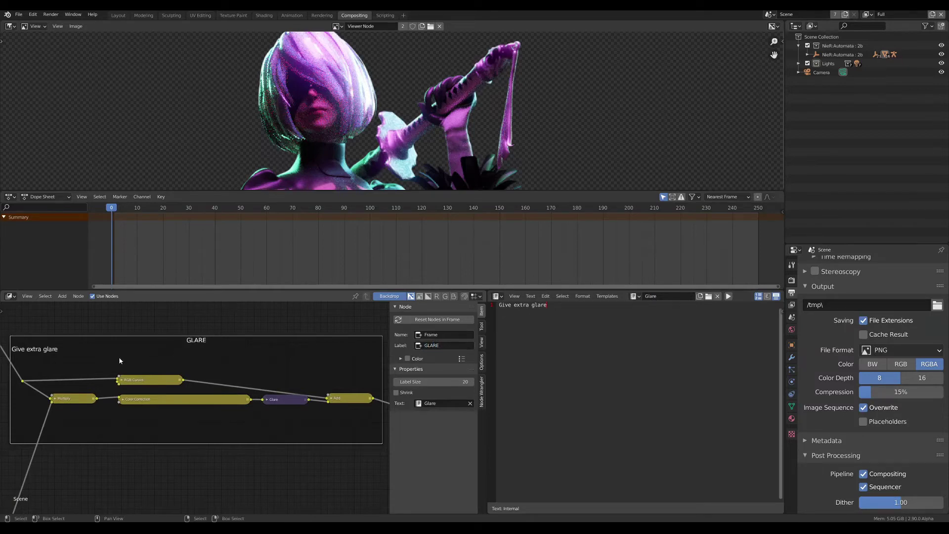
{"action": "left_click_drag", "start_coordinate": [548, 305], "coordinate": [498, 305]}
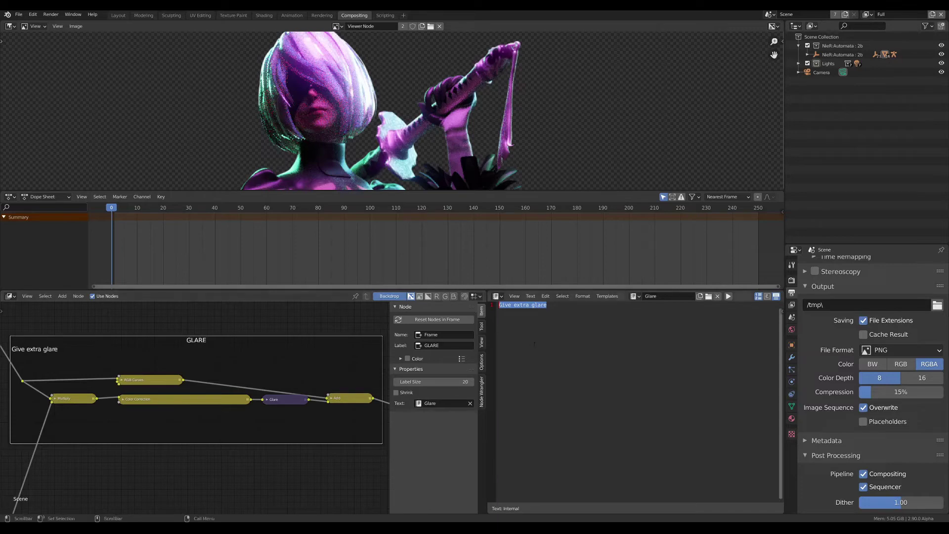
{"action": "type", "text": "g"}
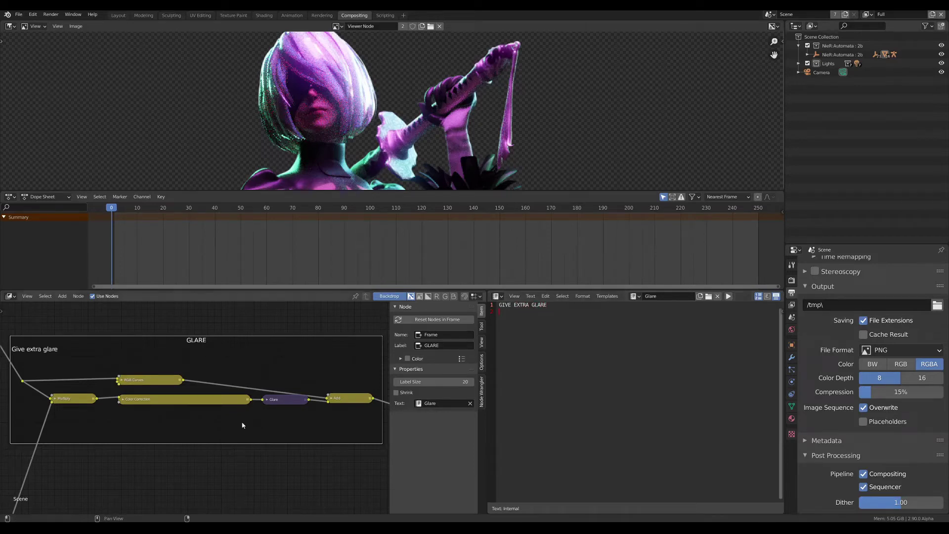
- Enable a custom colour for the GLARE frame and set it to dark blue
{"action": "scroll", "coordinate": [256, 370], "scroll_direction": "down", "scroll_amount": 1}
{"action": "scroll", "coordinate": [256, 370], "scroll_direction": "down", "scroll_amount": 1}
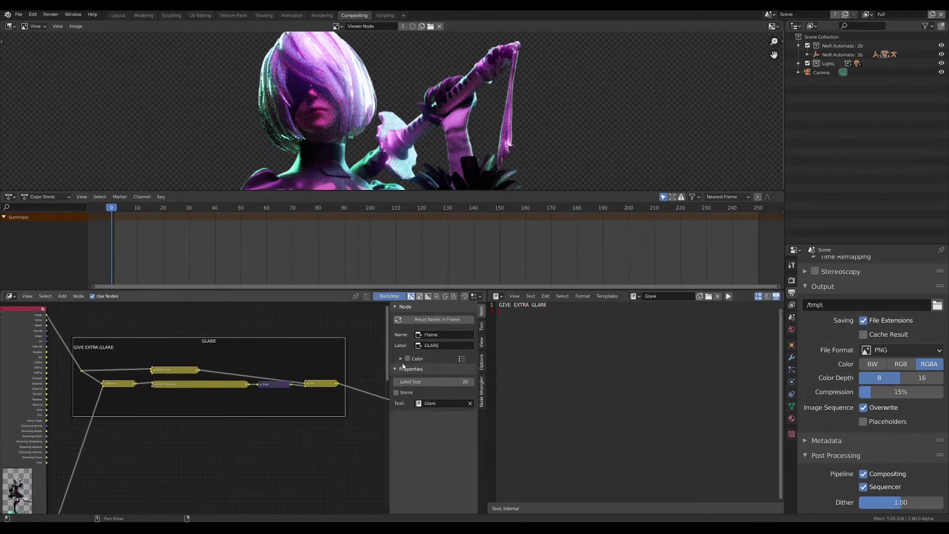
{"action": "left_click", "coordinate": [407, 362]}
{"action": "left_click", "coordinate": [428, 372]}
{"action": "left_click_drag", "start_coordinate": [436, 293], "coordinate": [457, 283]}
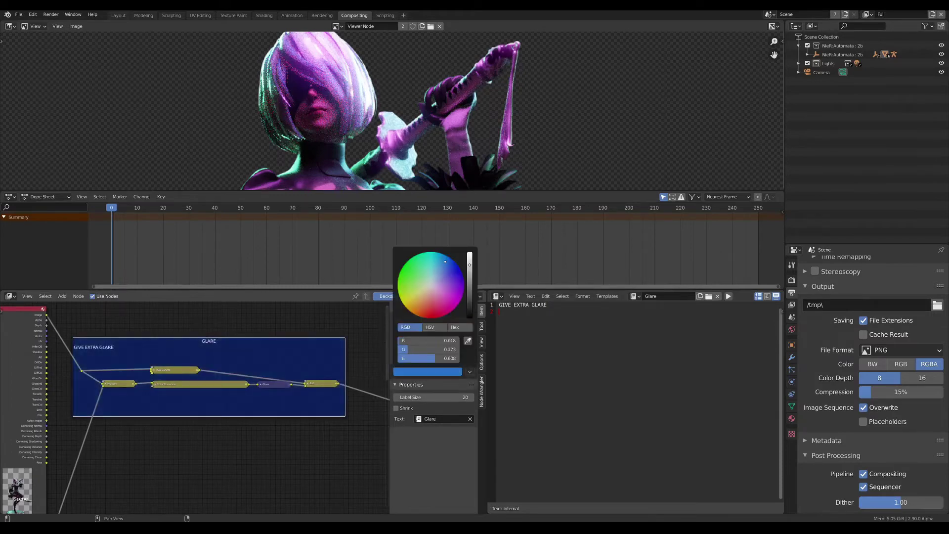
{"action": "key", "text": "ctrl+space"}
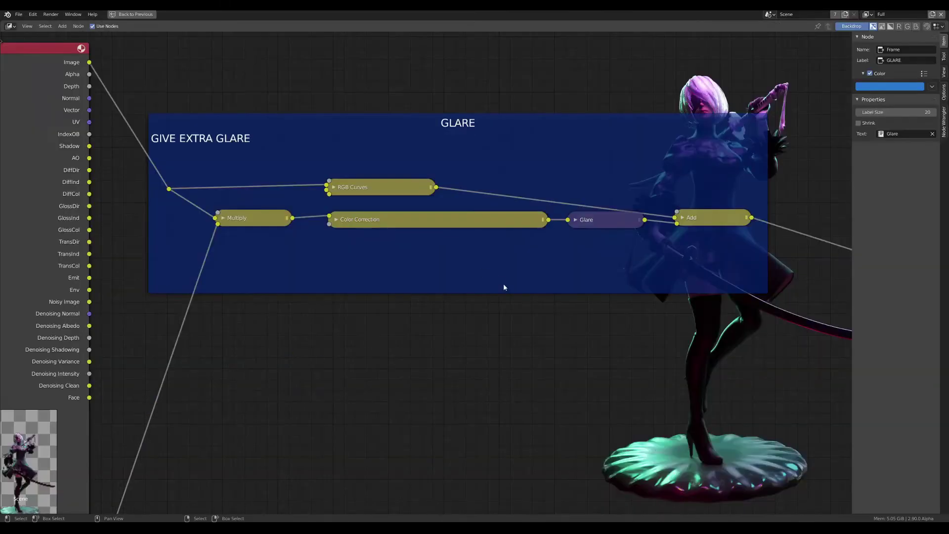
{"action": "scroll", "coordinate": [505, 287], "scroll_direction": "down", "scroll_amount": 3}
{"action": "middle_click_drag", "start_coordinate": [477, 339], "coordinate": [445, 212]}
- Move the GLARE frame upward and shift the Viewer node right and down
{"action": "scroll", "coordinate": [539, 307], "scroll_direction": "down", "scroll_amount": 2}
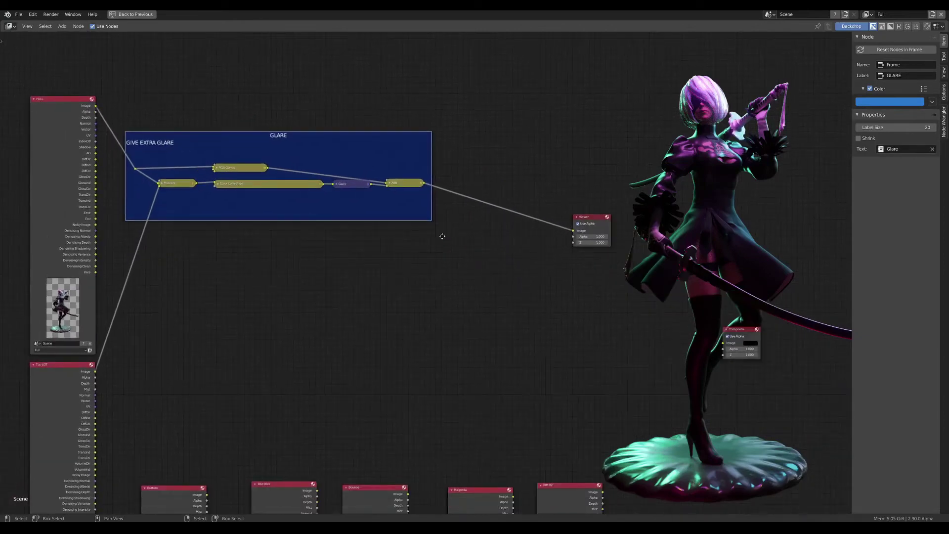
{"action": "middle_click_drag", "start_coordinate": [239, 258], "coordinate": [254, 256]}
{"action": "left_click_drag", "start_coordinate": [254, 140], "coordinate": [256, 101]}
{"action": "middle_click_drag", "start_coordinate": [111, 334], "coordinate": [168, 315]}
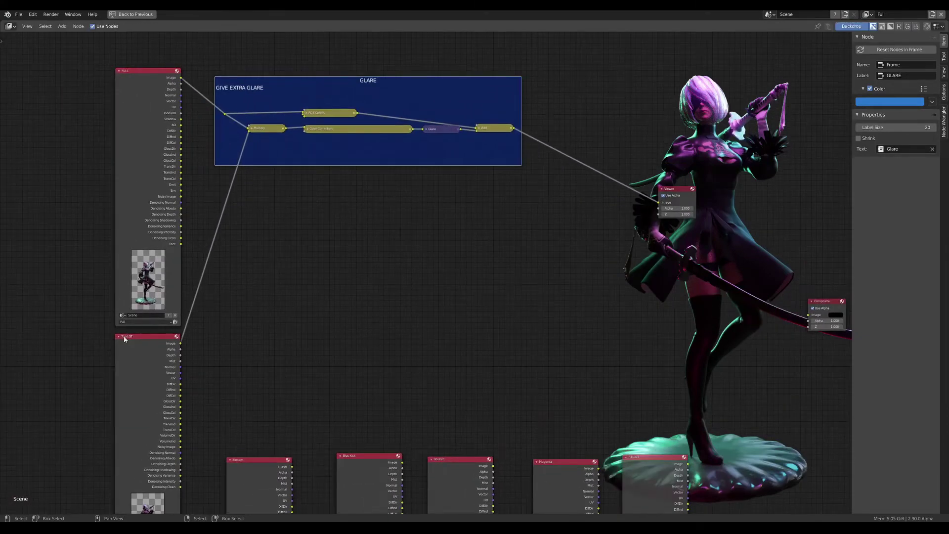
{"action": "scroll", "coordinate": [356, 405], "scroll_direction": "down", "scroll_amount": 2}
{"action": "middle_click_drag", "start_coordinate": [335, 420], "coordinate": [286, 340]}
{"action": "scroll", "coordinate": [286, 340], "scroll_direction": "up", "scroll_amount": 1}
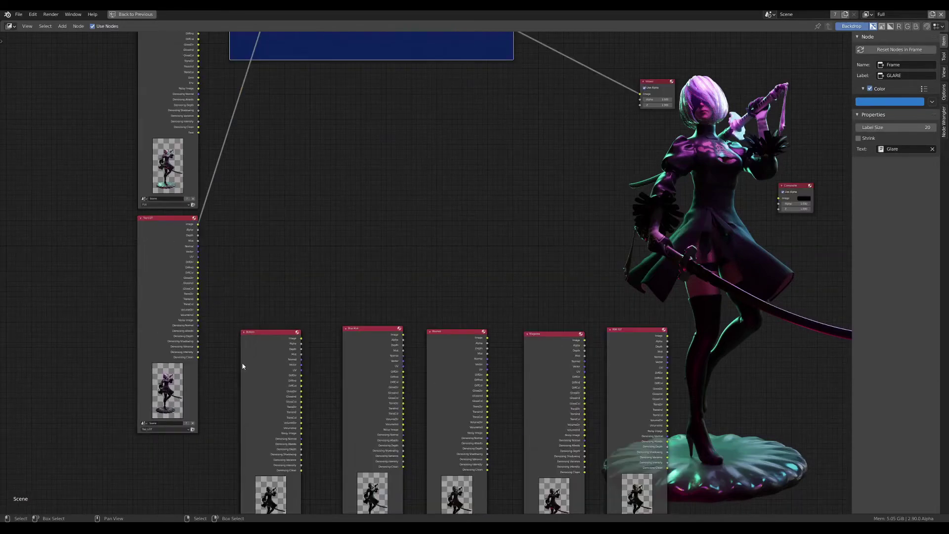
{"action": "left_click", "coordinate": [263, 338]}
{"action": "middle_click_drag", "start_coordinate": [517, 271], "coordinate": [371, 344]}
{"action": "scroll", "coordinate": [468, 309], "scroll_direction": "down", "scroll_amount": 2}
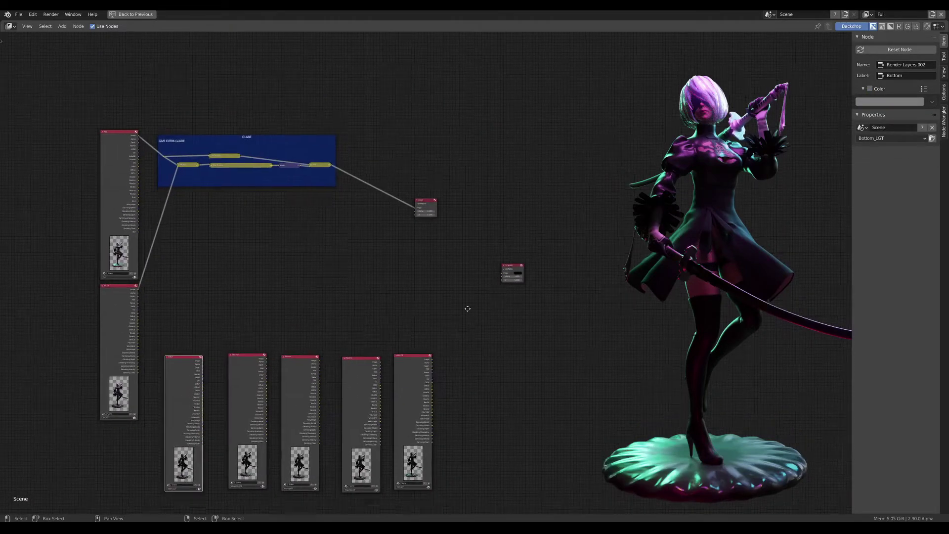
{"action": "middle_click_drag", "start_coordinate": [467, 308], "coordinate": [491, 274]}
{"action": "scroll", "coordinate": [470, 208], "scroll_direction": "up", "scroll_amount": 1}
{"action": "left_click_drag", "start_coordinate": [467, 208], "coordinate": [572, 257]}
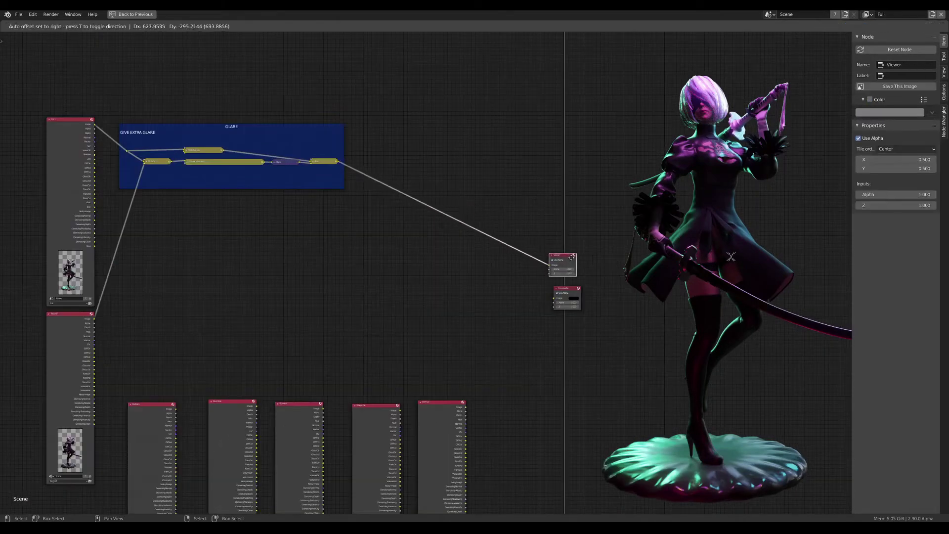
- Cycle the Viewer through the Bottom layer's Image, Depth and UV outputs, stopping on UV
{"action": "middle_click_drag", "start_coordinate": [163, 414], "coordinate": [186, 360]}
{"action": "scroll", "coordinate": [186, 360], "scroll_direction": "up", "scroll_amount": 1}
{"action": "left_click", "coordinate": [193, 361], "text": "ctrl+shift"}
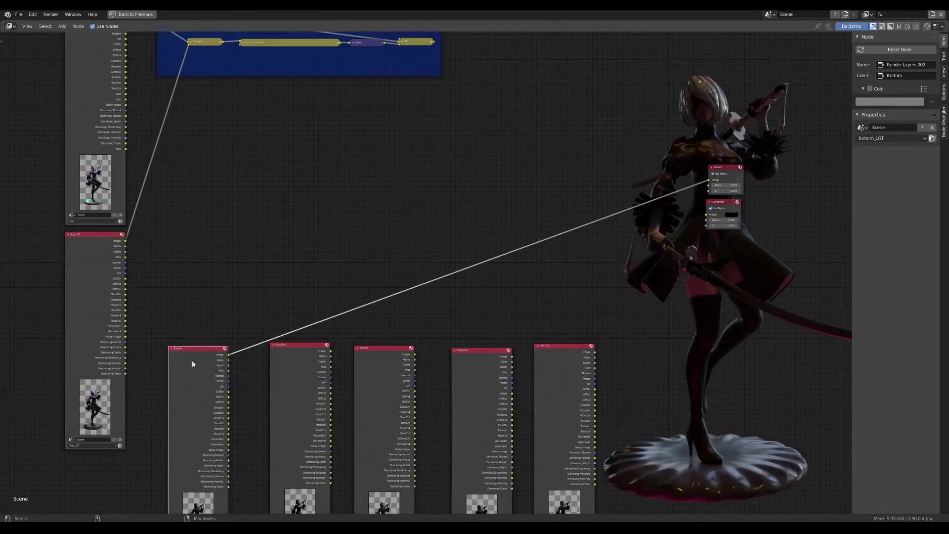
{"action": "left_click", "coordinate": [192, 370], "text": "ctrl+shift"}
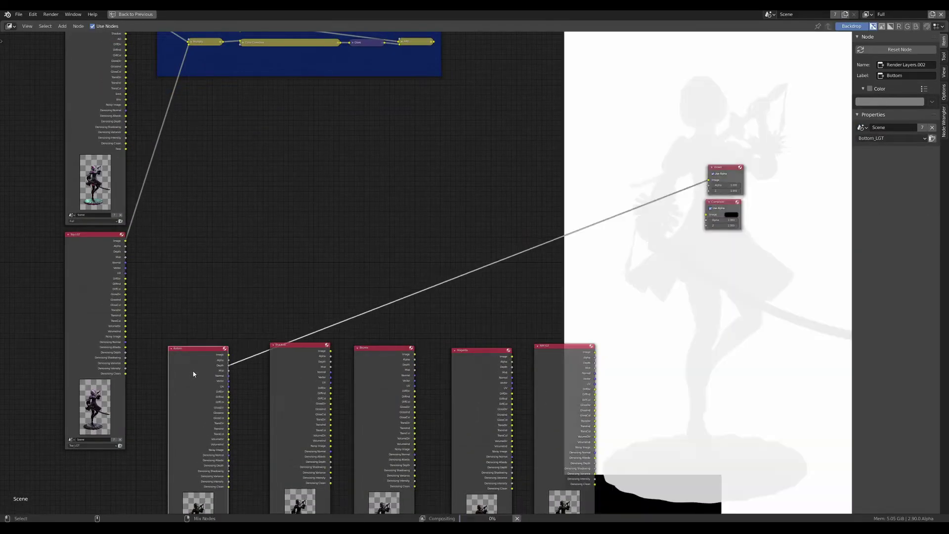
{"action": "scroll", "coordinate": [193, 374], "scroll_direction": "up", "scroll_amount": 1}
{"action": "middle_click_drag", "start_coordinate": [198, 510], "coordinate": [195, 402]}
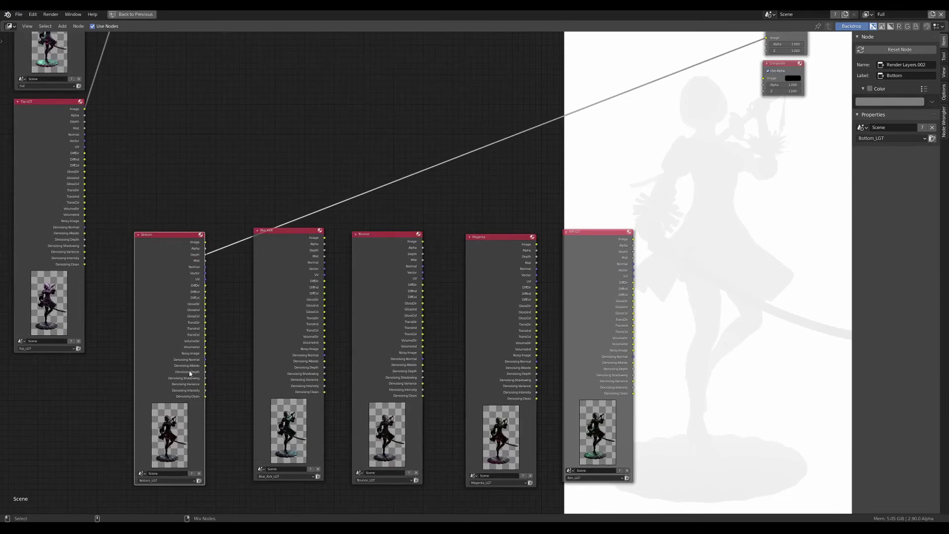
{"action": "left_click", "coordinate": [188, 366], "text": "ctrl+shift"}
{"action": "left_click", "coordinate": [188, 363], "text": "ctrl+shift"}
{"action": "left_click_drag", "start_coordinate": [181, 286], "coordinate": [179, 276]}
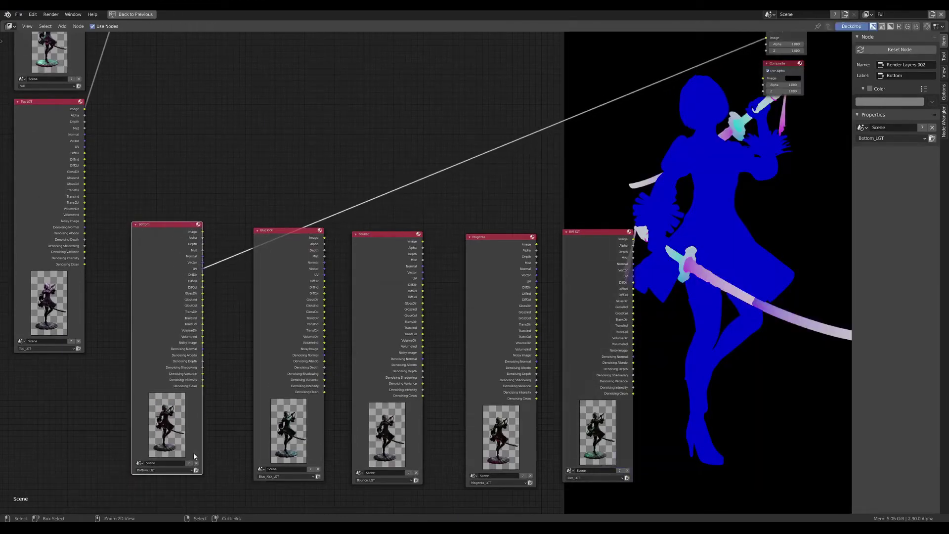
{"action": "key", "text": "ctrl+space"}
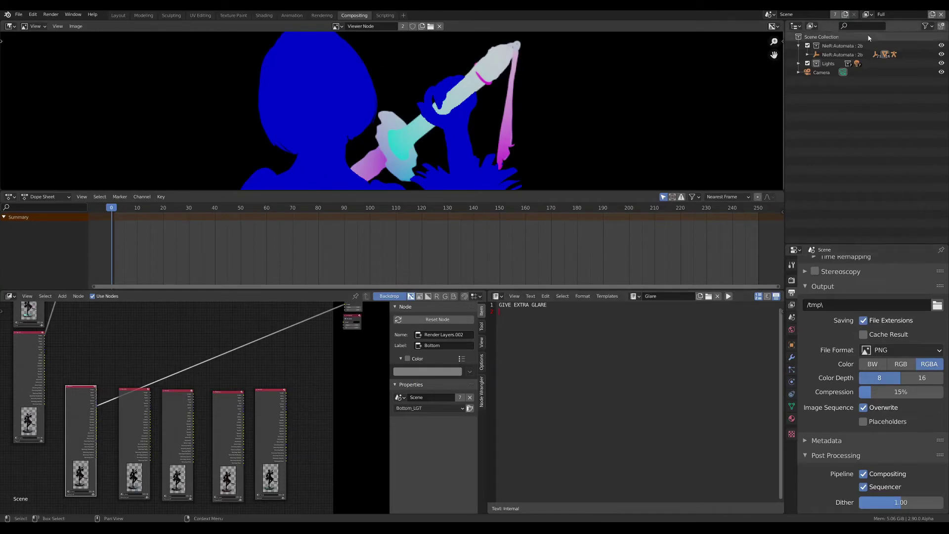
- Make Blue_Kick_LGT the active view layer and show its Diffuse pass settings
{"action": "left_click", "coordinate": [868, 14]}
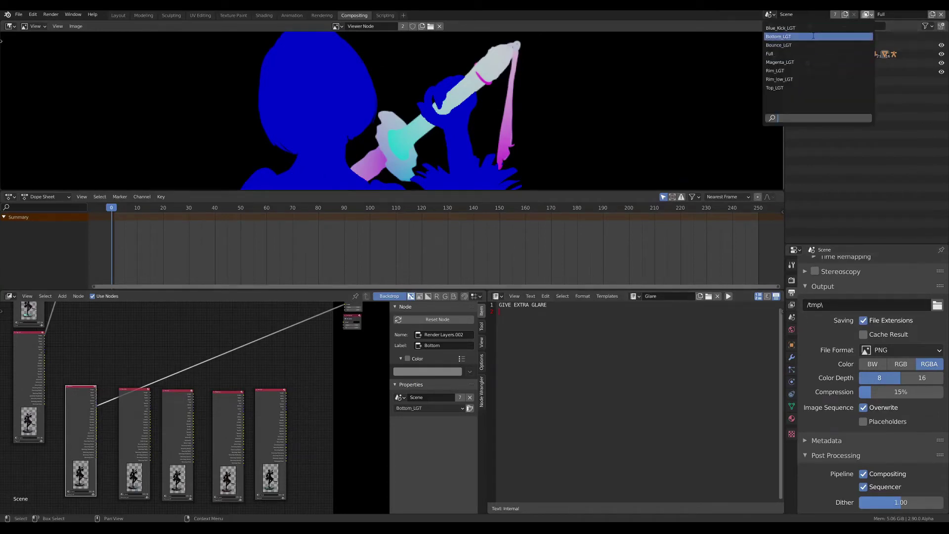
{"action": "left_click", "coordinate": [781, 27]}
{"action": "left_click", "coordinate": [792, 306]}
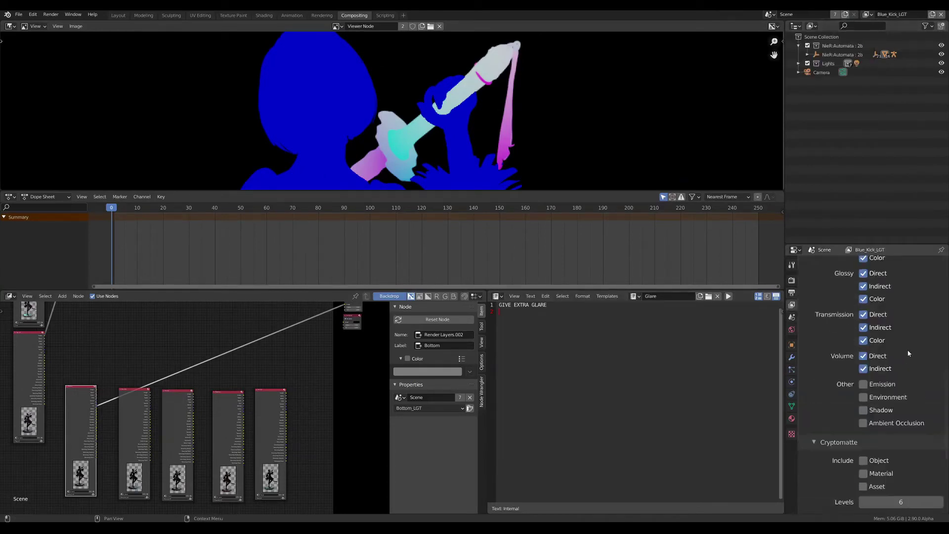
{"action": "scroll", "coordinate": [870, 346], "scroll_direction": "up", "scroll_amount": 7}
{"action": "left_click", "coordinate": [864, 336]}
{"action": "left_click_drag", "start_coordinate": [864, 349], "coordinate": [863, 362]}
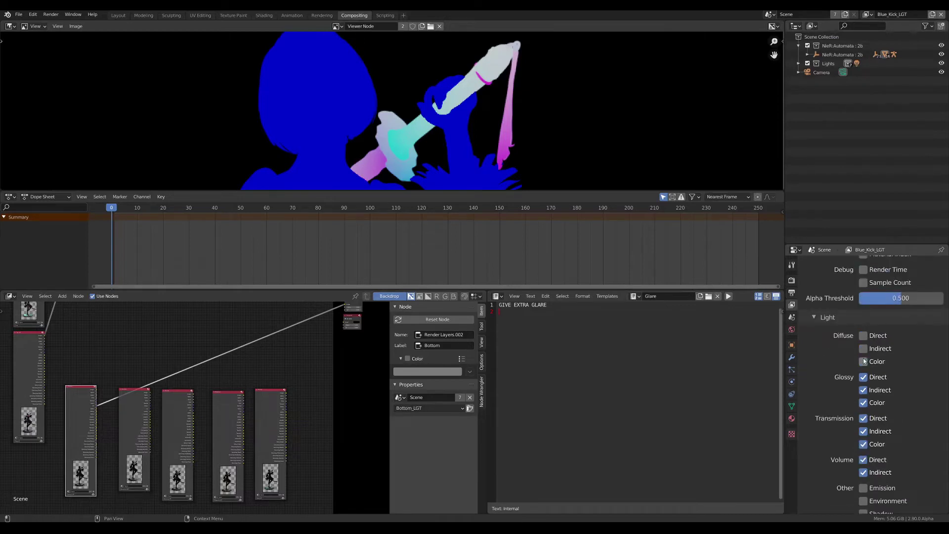
- Compare with the Full layer, then enable Diffuse Direct, Indirect and Color on Blue_Kick_LGT
{"action": "left_click", "coordinate": [868, 15]}
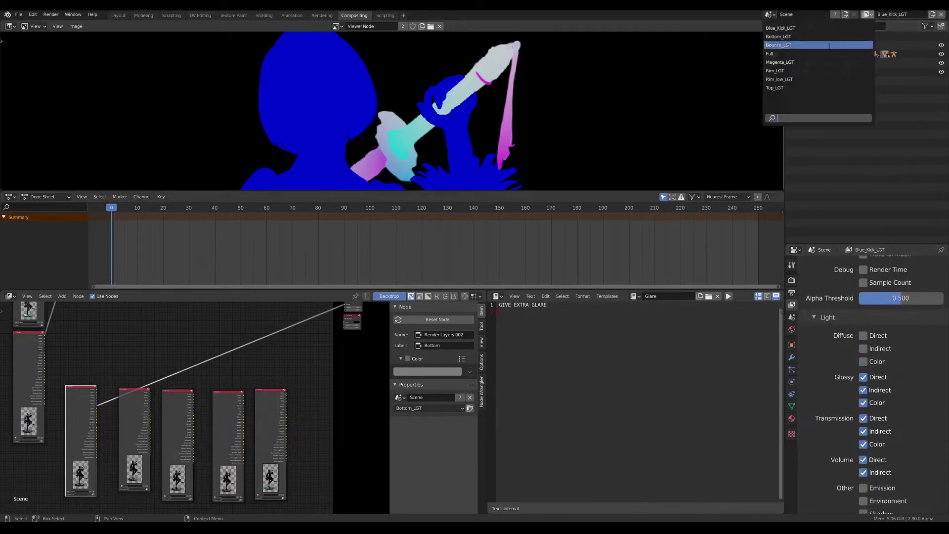
{"action": "left_click", "coordinate": [805, 54]}
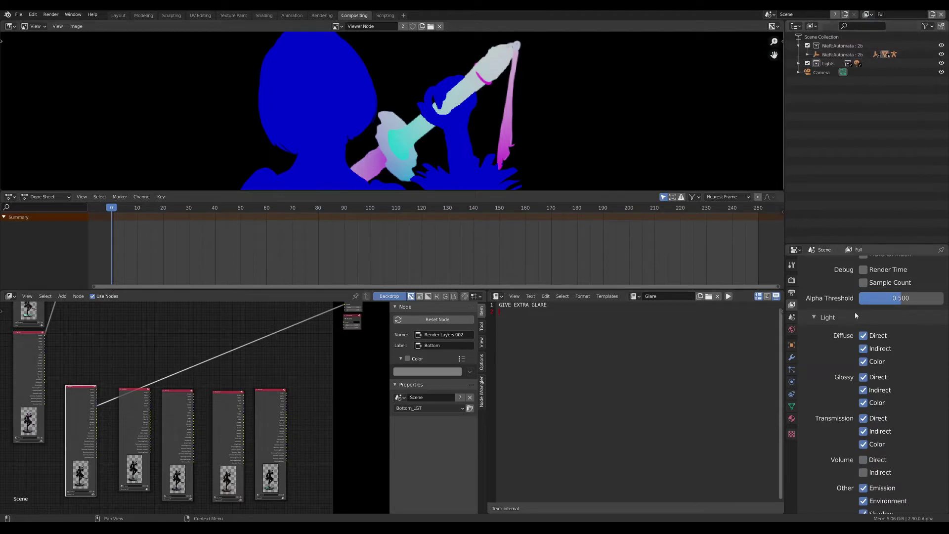
{"action": "left_click", "coordinate": [868, 14]}
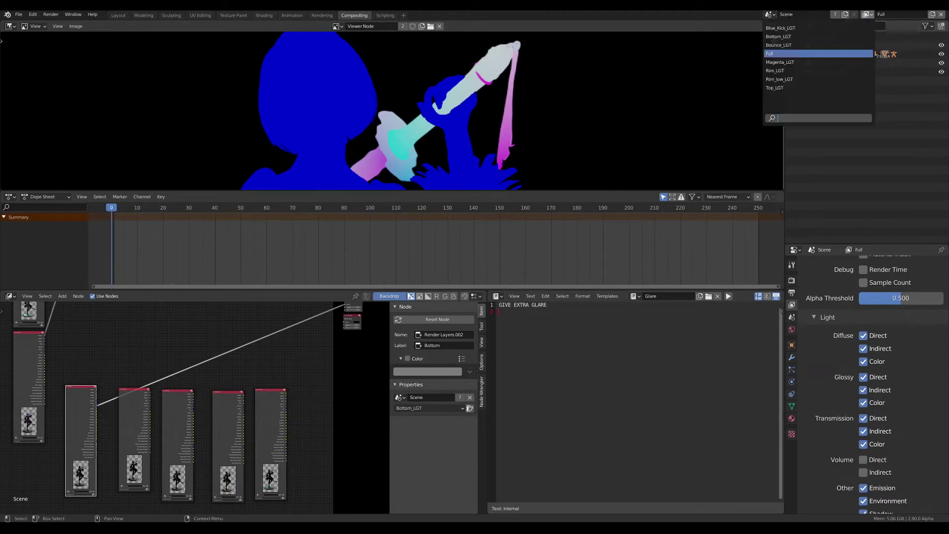
{"action": "left_click", "coordinate": [805, 34]}
{"action": "left_click_drag", "start_coordinate": [863, 351], "coordinate": [863, 335]}
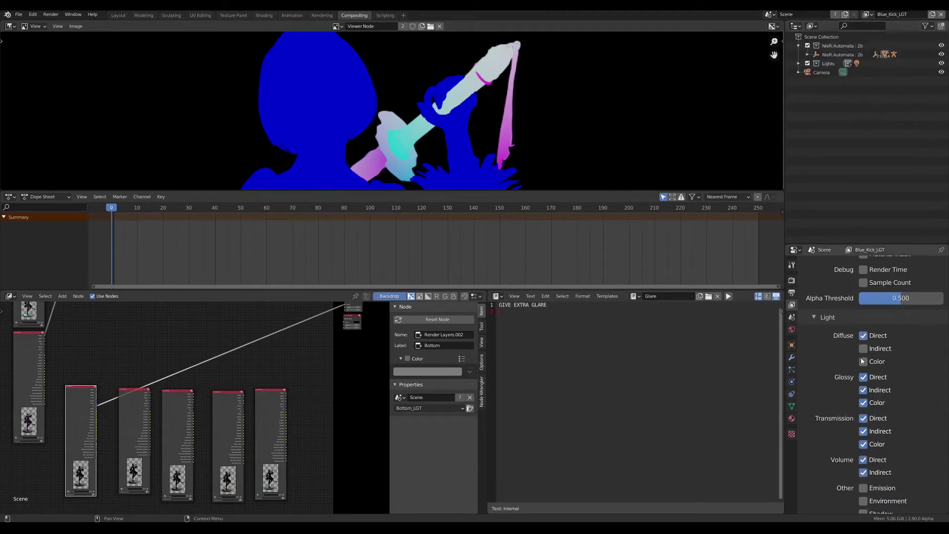
{"action": "left_click", "coordinate": [864, 361]}
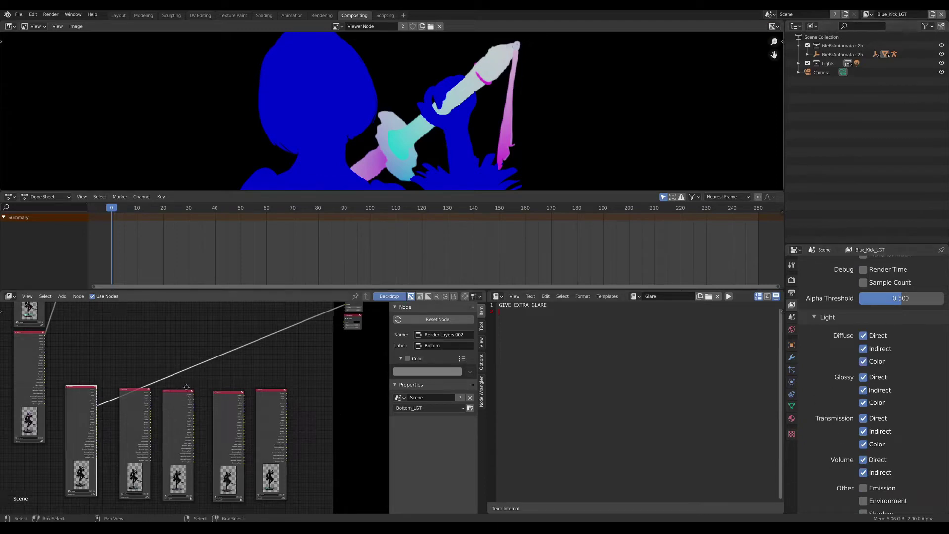
{"action": "middle_click_drag", "start_coordinate": [206, 384], "coordinate": [232, 381]}
- Maximize the node editor and preview the GLARE output, then the Bottom layer, in the Viewer
{"action": "key", "text": "n"}
{"action": "key", "text": "ctrl+space"}
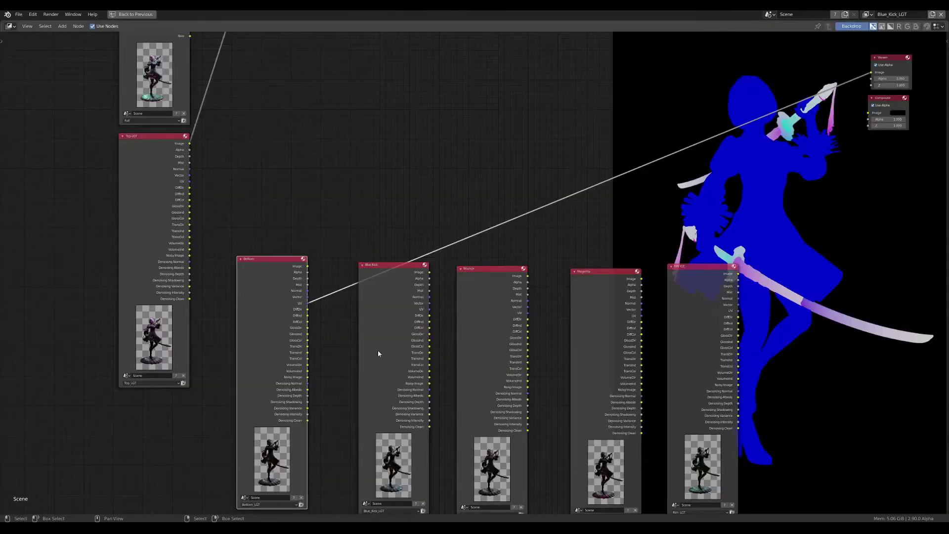
{"action": "scroll", "coordinate": [378, 351], "scroll_direction": "down", "scroll_amount": 2}
{"action": "mouse_move", "coordinate": [563, 207]}
{"action": "middle_mouse_down"}
{"action": "mouse_move", "coordinate": [363, 185]}
{"action": "mouse_move", "coordinate": [326, 244]}
{"action": "middle_mouse_up"}
{"action": "scroll", "coordinate": [327, 243], "scroll_direction": "up", "scroll_amount": 2}
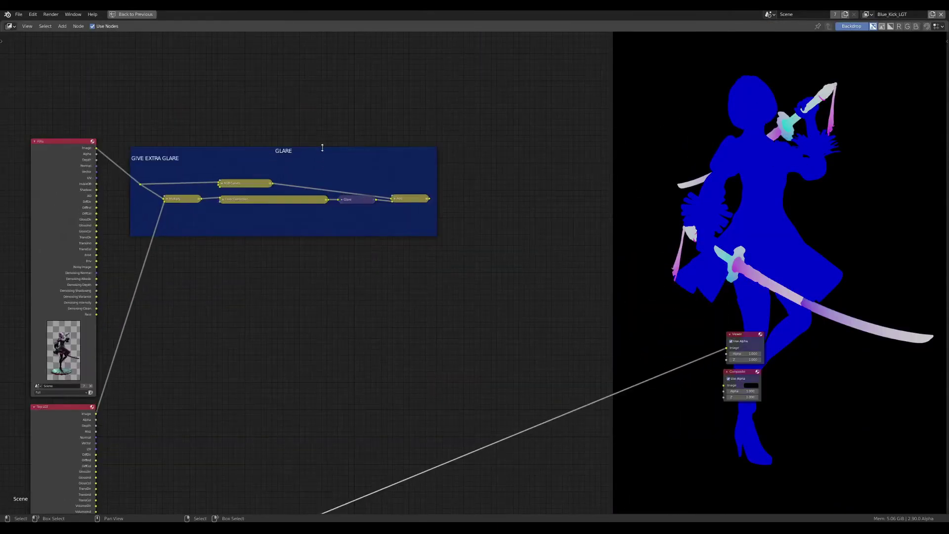
{"action": "left_click", "coordinate": [412, 200], "text": "ctrl+shift"}
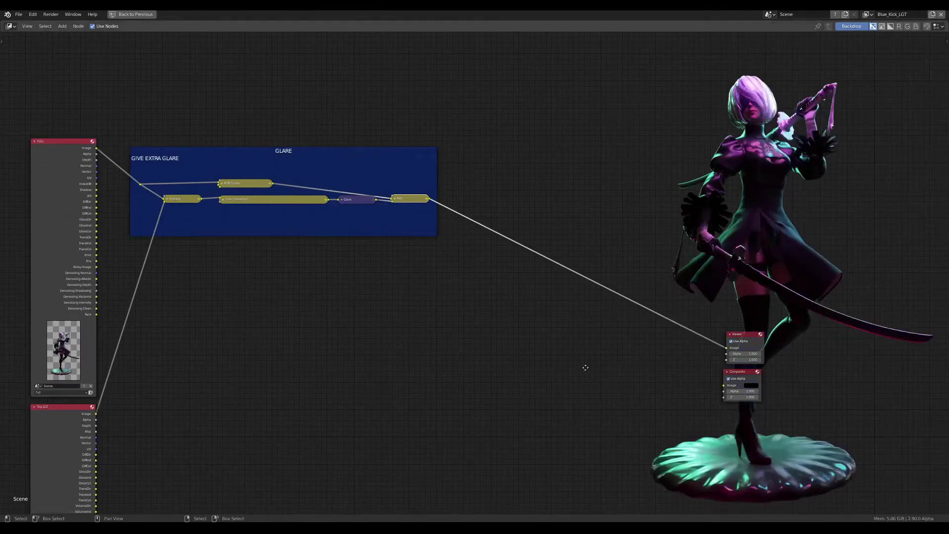
{"action": "scroll", "coordinate": [582, 366], "scroll_direction": "down", "scroll_amount": 2}
{"action": "scroll", "coordinate": [568, 345], "scroll_direction": "down", "scroll_amount": 1}
{"action": "mouse_move", "coordinate": [568, 345]}
{"action": "middle_mouse_down"}
{"action": "mouse_move", "coordinate": [556, 303]}
{"action": "mouse_move", "coordinate": [567, 259]}
{"action": "middle_mouse_up"}
{"action": "scroll", "coordinate": [549, 312], "scroll_direction": "up", "scroll_amount": 1}
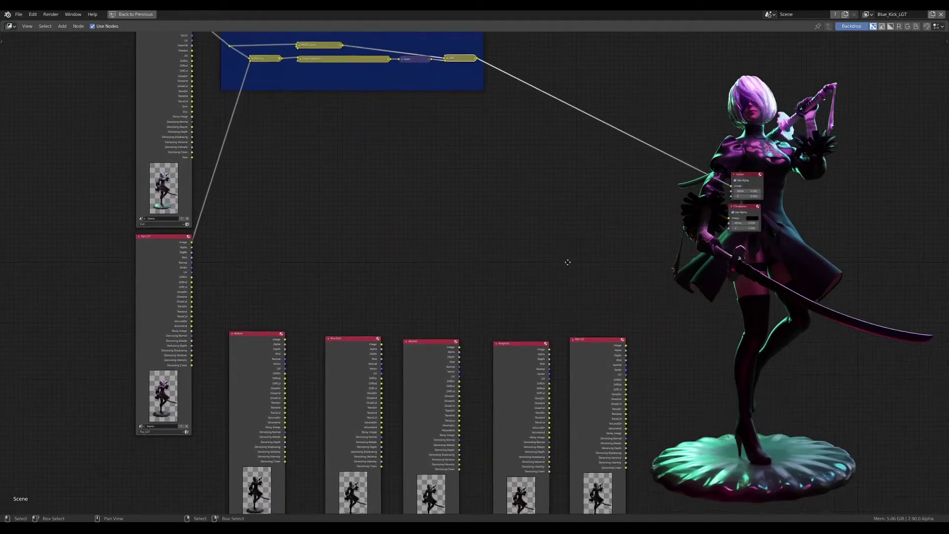
{"action": "scroll", "coordinate": [252, 328], "scroll_direction": "up", "scroll_amount": 1}
{"action": "left_click", "coordinate": [248, 344], "text": "ctrl+shift"}
- Raise the Bottom and Blue Kick render-layer nodes and fit the whole tree in view
{"action": "middle_click_drag", "start_coordinate": [308, 339], "coordinate": [332, 238]}
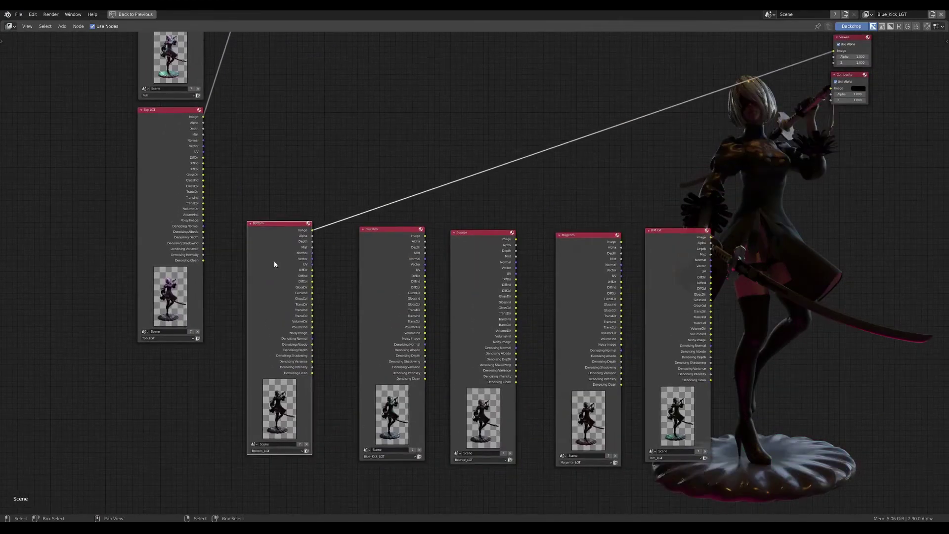
{"action": "mouse_move", "coordinate": [274, 261]}
{"action": "left_mouse_down"}
{"action": "mouse_move", "coordinate": [266, 240]}
{"action": "mouse_move", "coordinate": [284, 104]}
{"action": "left_mouse_up"}
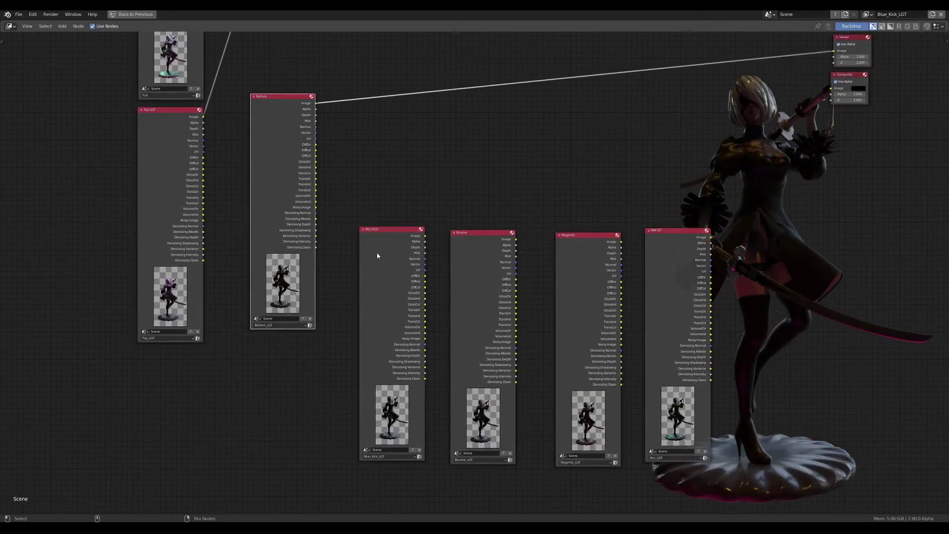
{"action": "left_click", "coordinate": [378, 253], "text": "ctrl+shift"}
{"action": "left_click_drag", "start_coordinate": [383, 257], "coordinate": [387, 204]}
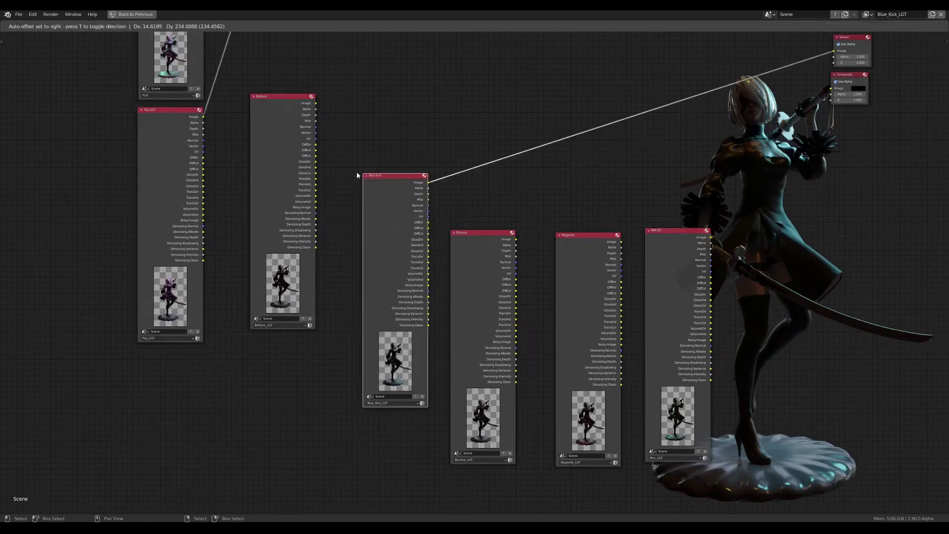
{"action": "left_click_drag", "start_coordinate": [302, 148], "coordinate": [191, 404]}
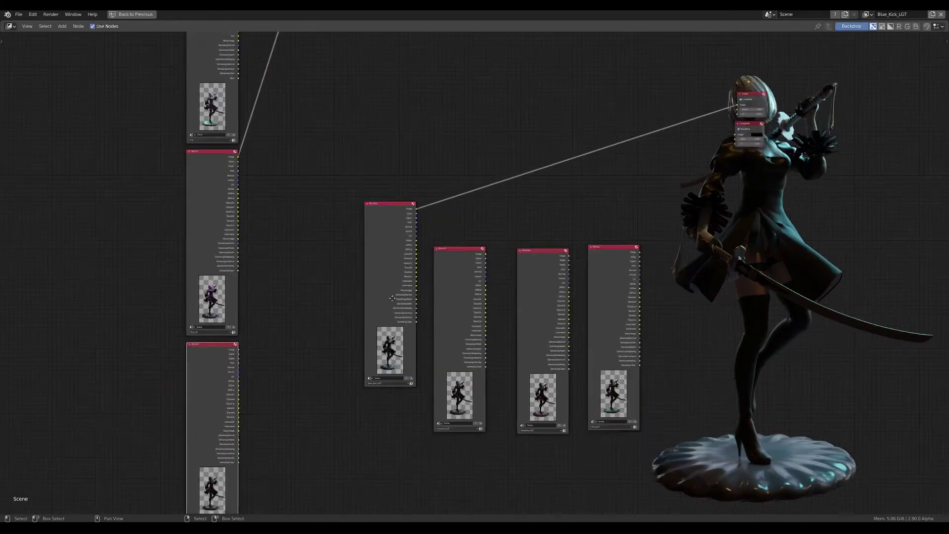
{"action": "key", "text": "Home"}
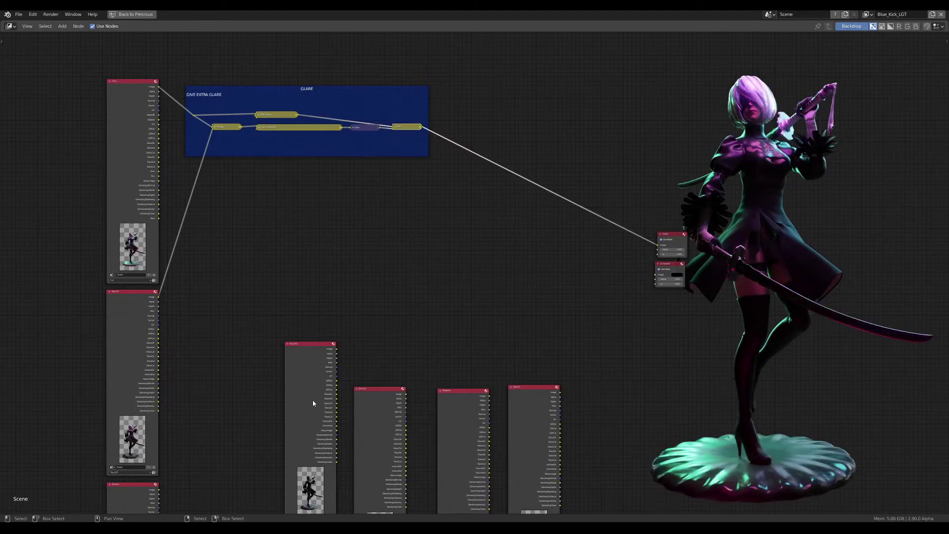
- Place Blue Kick below the GLARE frame, collapse the Full node, and preview Blue Kick's Image
{"action": "left_click_drag", "start_coordinate": [313, 403], "coordinate": [406, 222]}
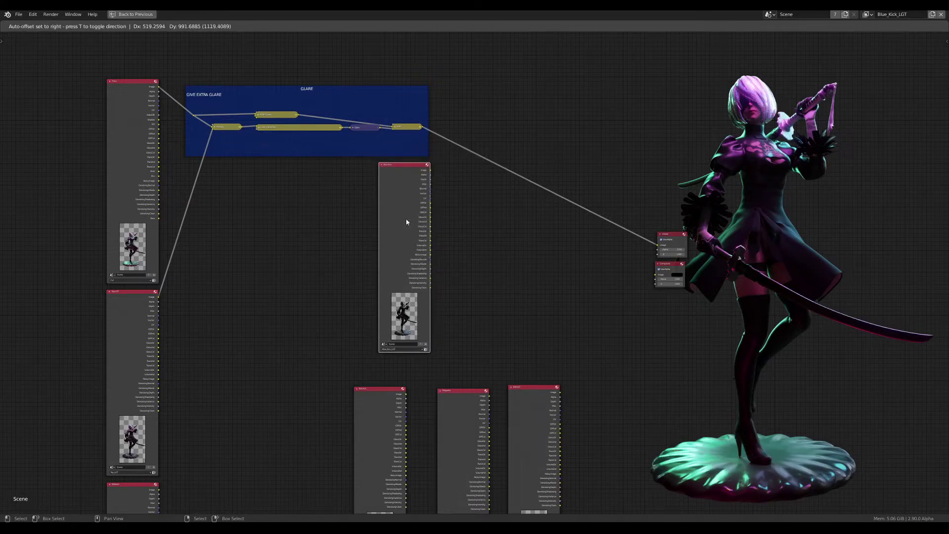
{"action": "scroll", "coordinate": [116, 118], "scroll_direction": "up", "scroll_amount": 2}
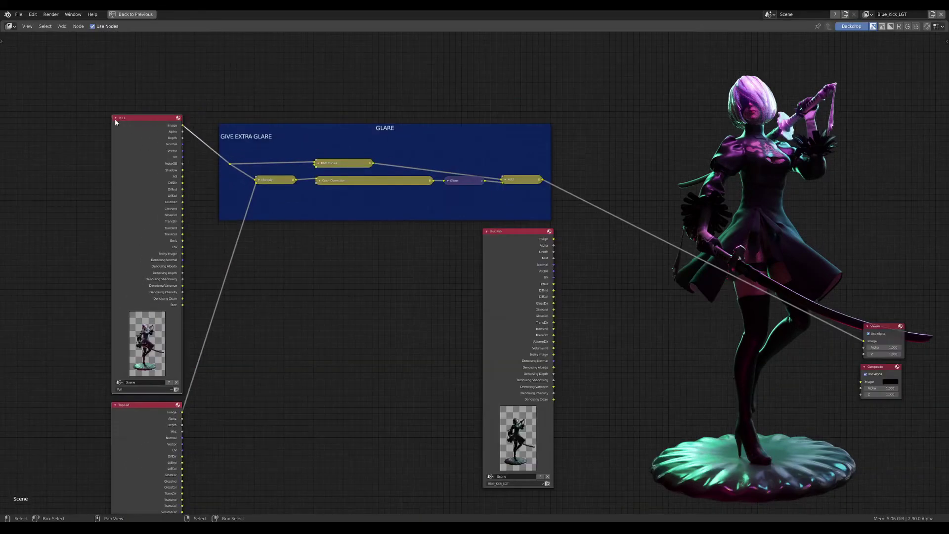
{"action": "left_click", "coordinate": [116, 118]}
{"action": "left_click_drag", "start_coordinate": [117, 117], "coordinate": [115, 168]}
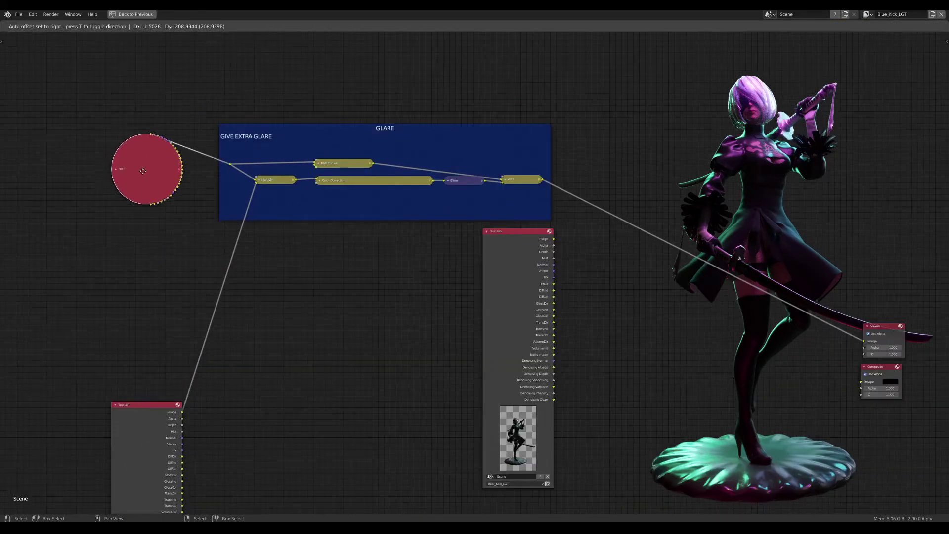
{"action": "middle_click_drag", "start_coordinate": [323, 290], "coordinate": [299, 291]}
{"action": "scroll", "coordinate": [409, 269], "scroll_direction": "up", "scroll_amount": 1}
{"action": "mouse_move", "coordinate": [409, 269]}
{"action": "middle_mouse_down"}
{"action": "mouse_move", "coordinate": [413, 218]}
{"action": "mouse_move", "coordinate": [417, 231]}
{"action": "middle_mouse_up"}
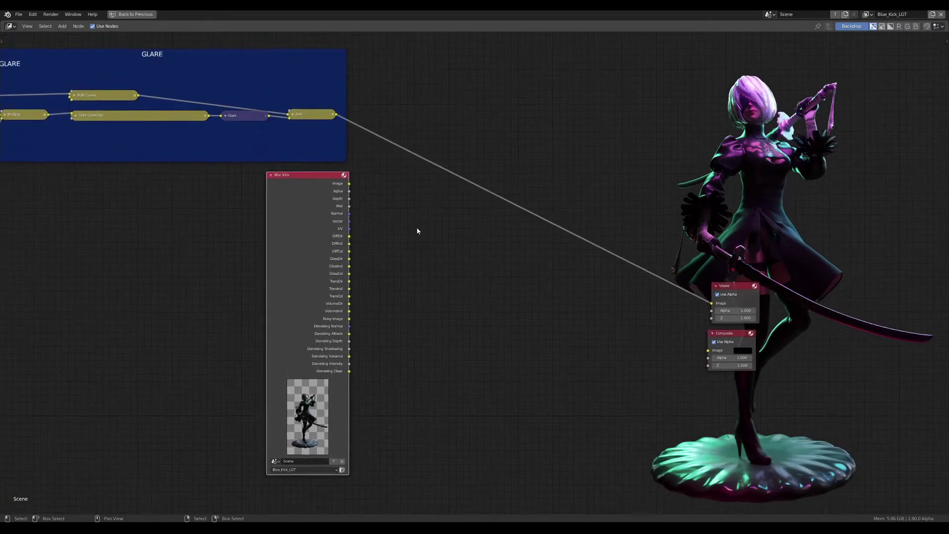
{"action": "left_click", "coordinate": [315, 191], "text": "ctrl+shift"}
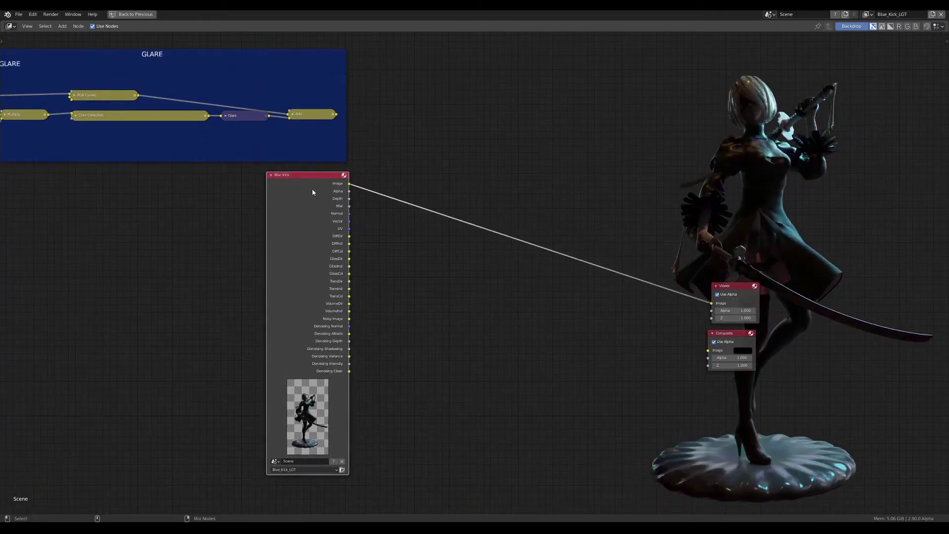
- Add a Separate RGBA node onto the Blue Kick-to-Viewer link
{"action": "scroll", "coordinate": [435, 154], "scroll_direction": "up", "scroll_amount": 1}
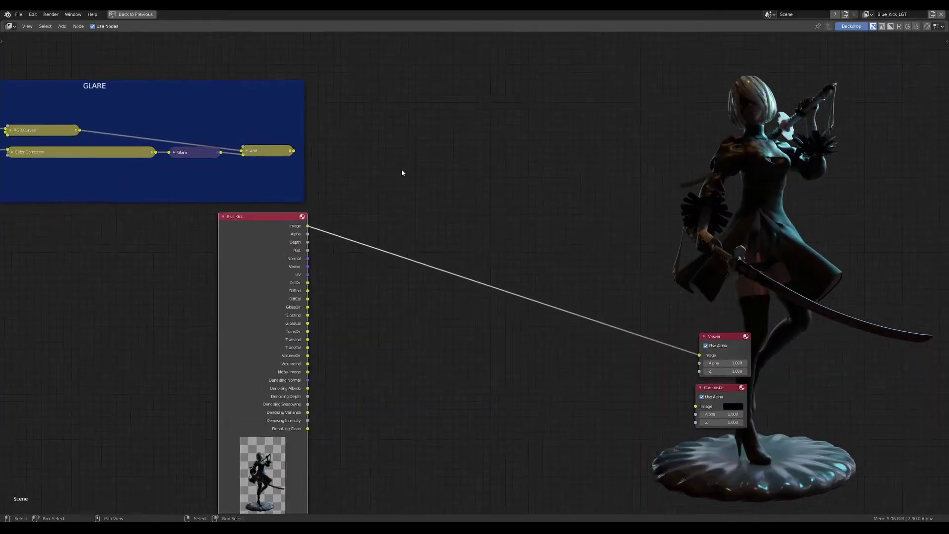
{"action": "key", "text": "shift+a"}
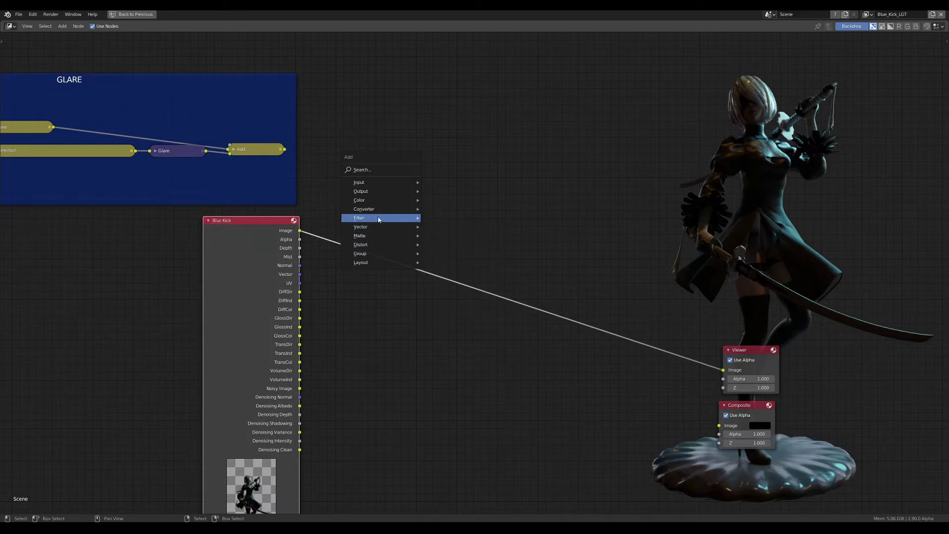
{"action": "mouse_move", "coordinate": [379, 208]}
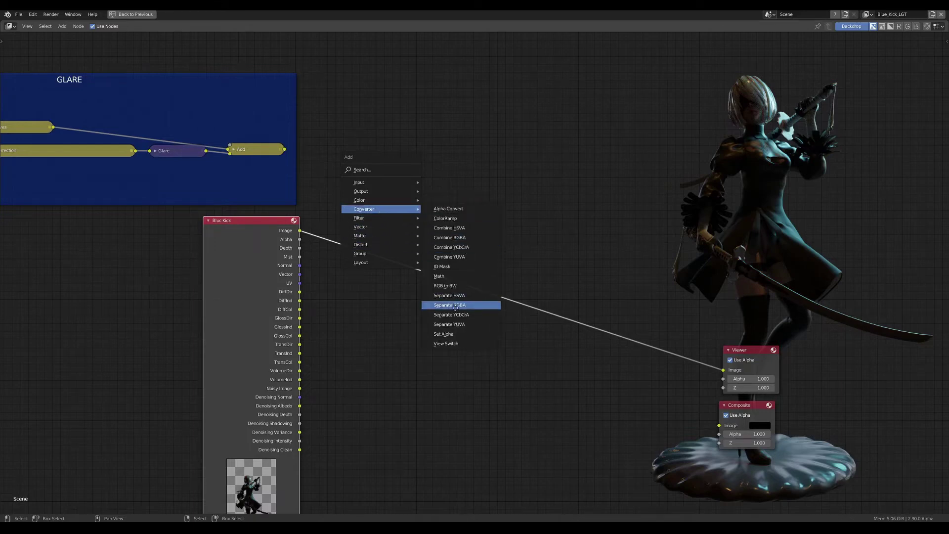
{"action": "left_click", "coordinate": [455, 307]}
{"action": "left_click", "coordinate": [345, 239]}
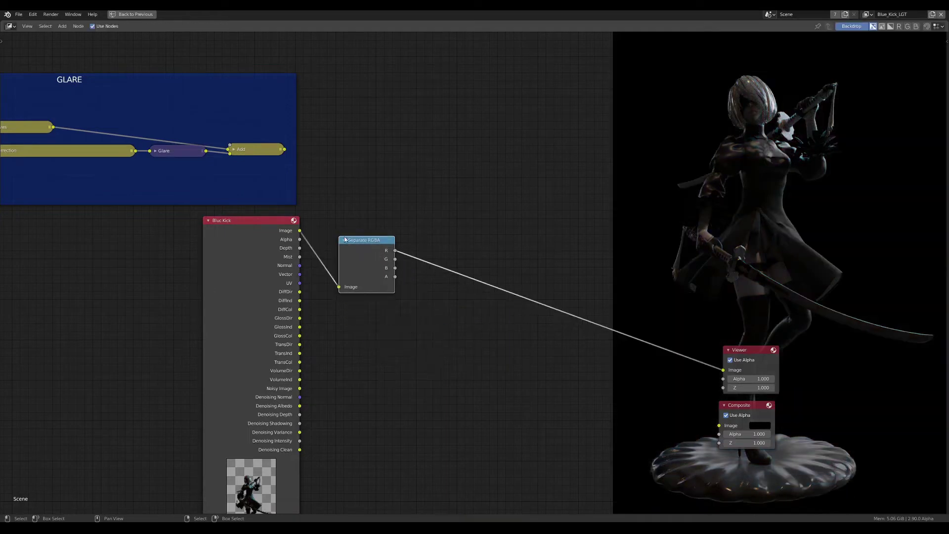
{"action": "left_click_drag", "start_coordinate": [377, 263], "coordinate": [385, 262]}
- Cycle the Viewer to Separate RGBA's B output and tidy the node's position
{"action": "left_click", "coordinate": [384, 254], "text": "ctrl+shift"}
{"action": "left_click", "coordinate": [384, 256], "text": "ctrl+shift"}
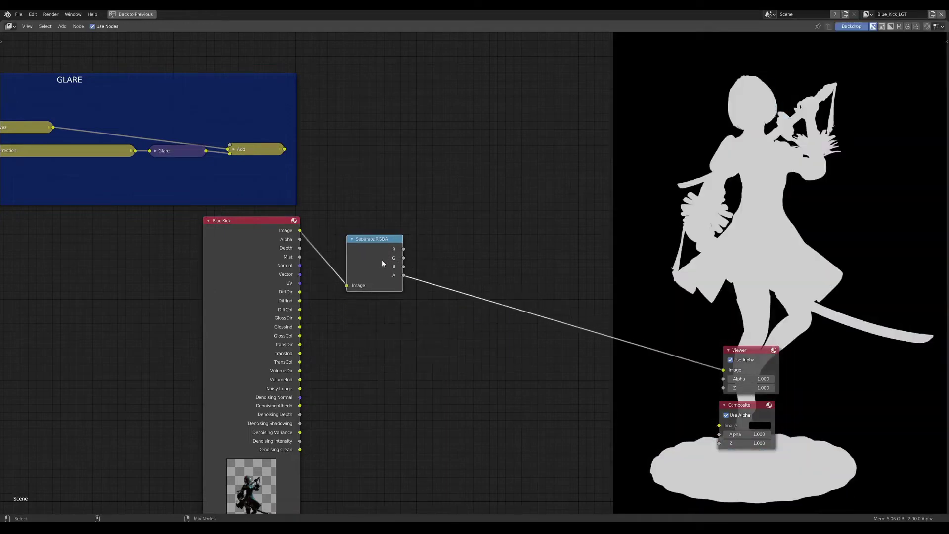
{"action": "left_click", "coordinate": [382, 255], "text": "ctrl+shift"}
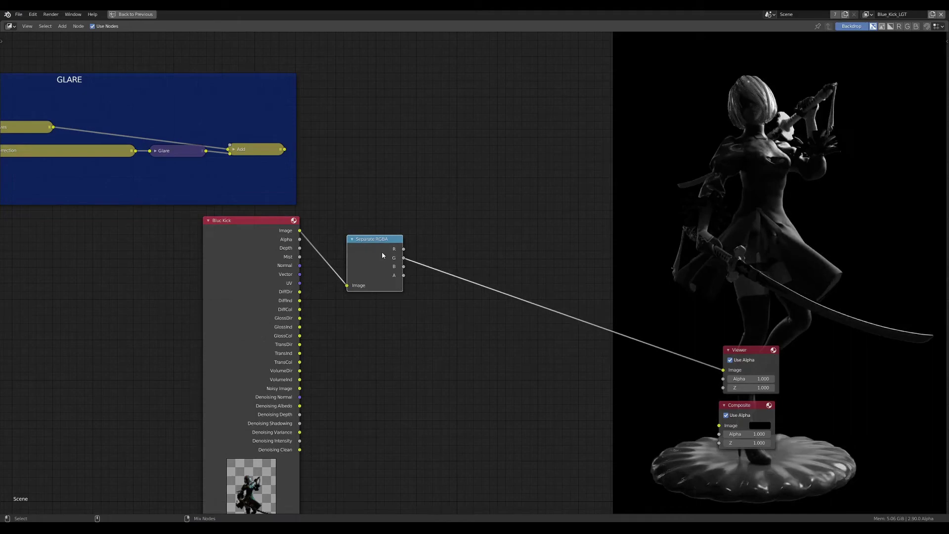
{"action": "left_click", "coordinate": [382, 256], "text": "ctrl+shift"}
{"action": "left_click_drag", "start_coordinate": [382, 255], "coordinate": [334, 257]}
{"action": "middle_click_drag", "start_coordinate": [496, 261], "coordinate": [465, 250]}
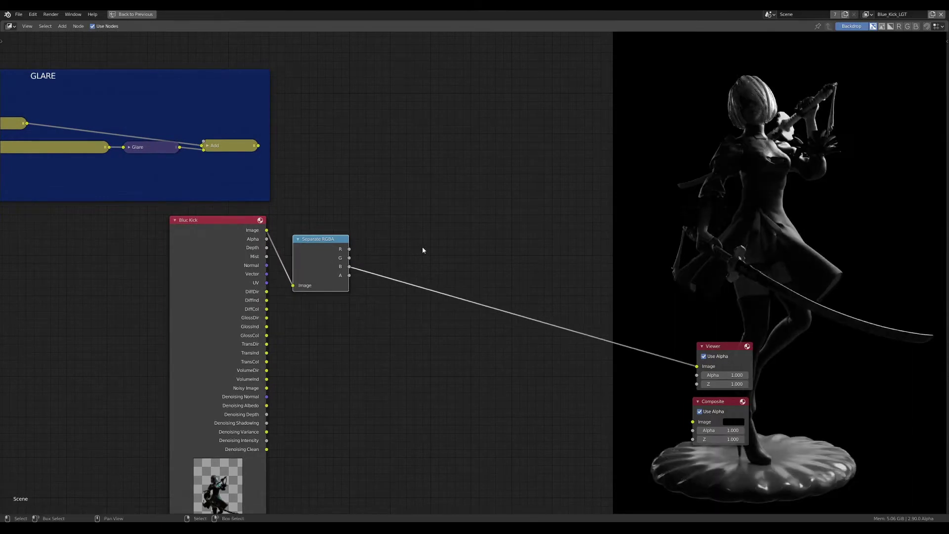
{"action": "key", "text": "shift+a"}
{"action": "key", "text": "Escape"}
{"action": "left_click_drag", "start_coordinate": [325, 251], "coordinate": [324, 245]}
{"action": "key", "text": "shift+a"}
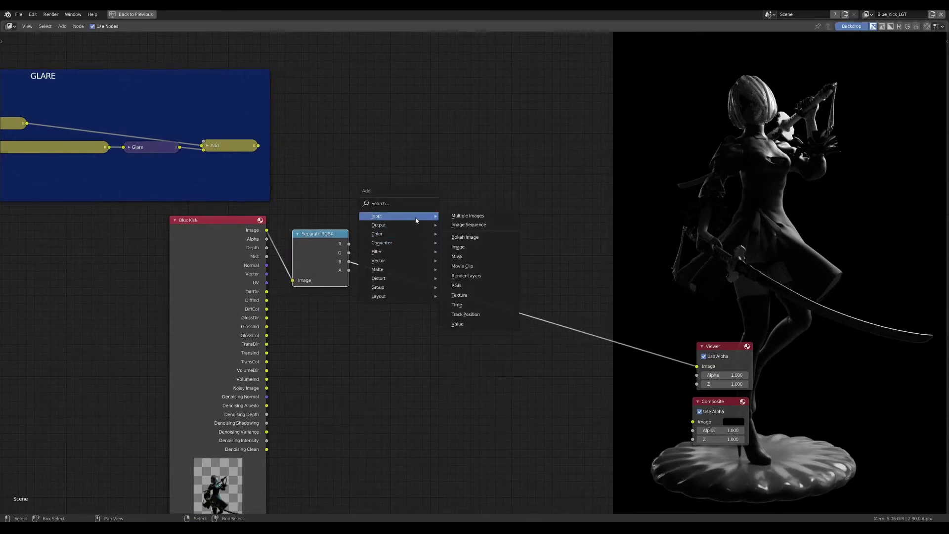
{"action": "mouse_move", "coordinate": [398, 242]}
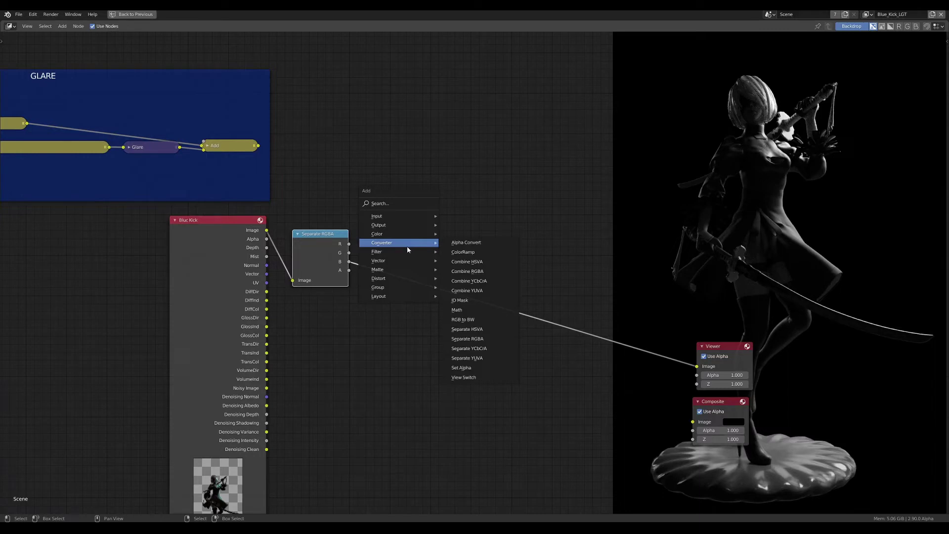
- Add a Combine RGBA node and link the blue channel into its R, G and B inputs
{"action": "left_click", "coordinate": [474, 271]}
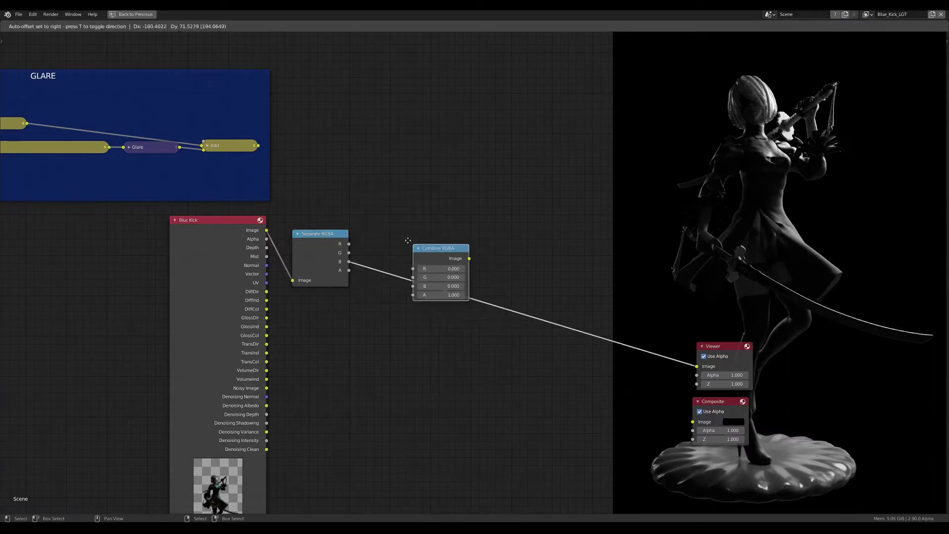
{"action": "left_click", "coordinate": [429, 229]}
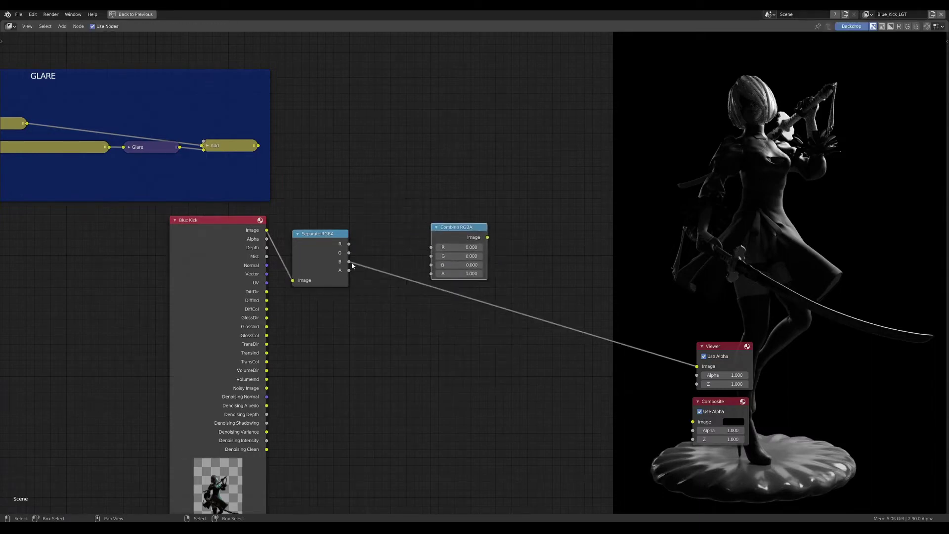
{"action": "left_click_drag", "start_coordinate": [352, 265], "coordinate": [431, 265]}
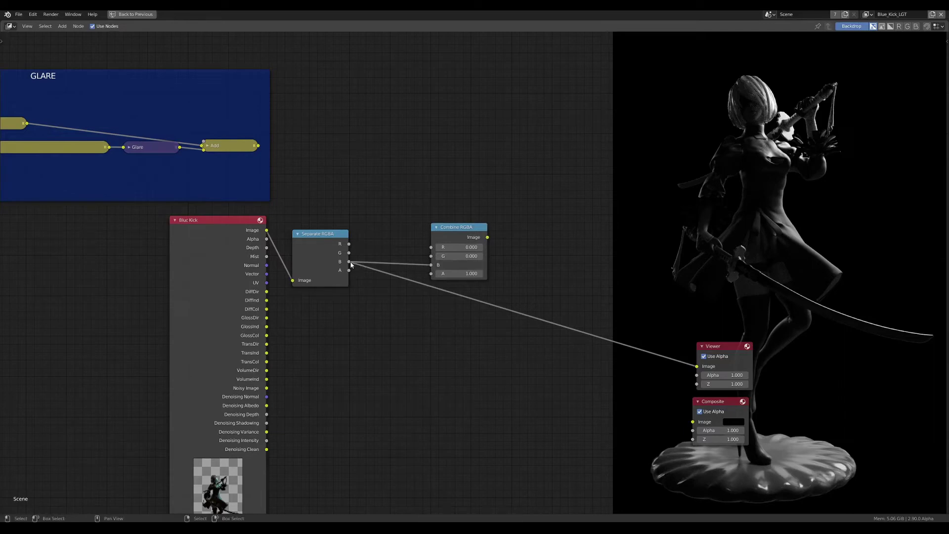
{"action": "mouse_move", "coordinate": [351, 265]}
{"action": "left_mouse_down"}
{"action": "mouse_move", "coordinate": [431, 273]}
{"action": "mouse_move", "coordinate": [431, 247]}
{"action": "mouse_move", "coordinate": [419, 248]}
{"action": "left_mouse_up"}
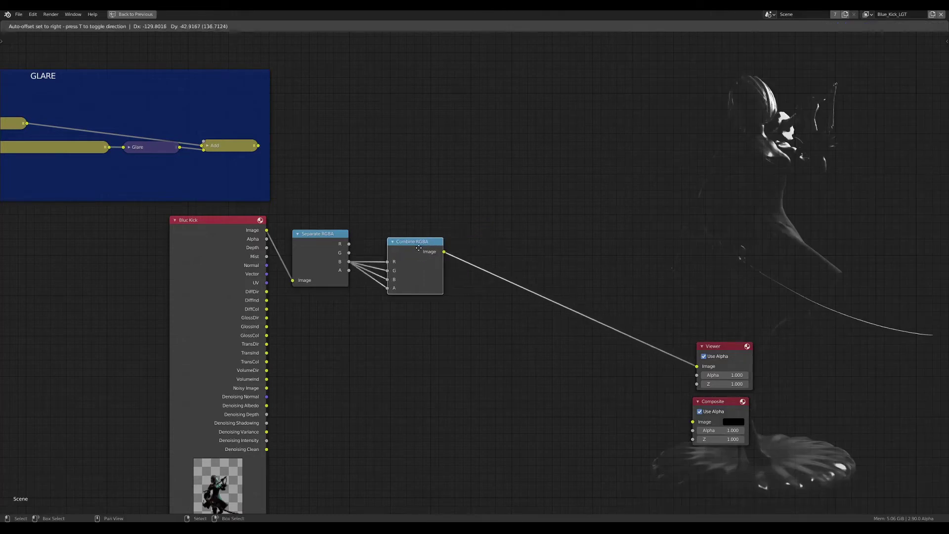
{"action": "left_click", "coordinate": [419, 248]}
- Connect Separate RGBA's alpha to Combine RGBA's A and preview the recombined image
{"action": "scroll", "coordinate": [399, 293], "scroll_direction": "up", "scroll_amount": 1}
{"action": "scroll", "coordinate": [398, 292], "scroll_direction": "up", "scroll_amount": 1}
{"action": "right_click_drag", "start_coordinate": [381, 280], "coordinate": [375, 286], "text": "ctrl"}
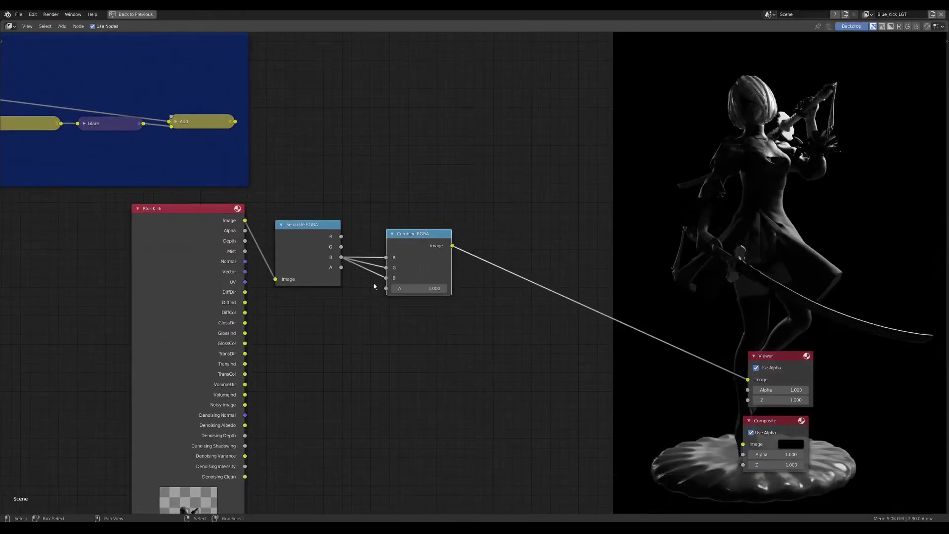
{"action": "left_click_drag", "start_coordinate": [392, 284], "coordinate": [422, 276]}
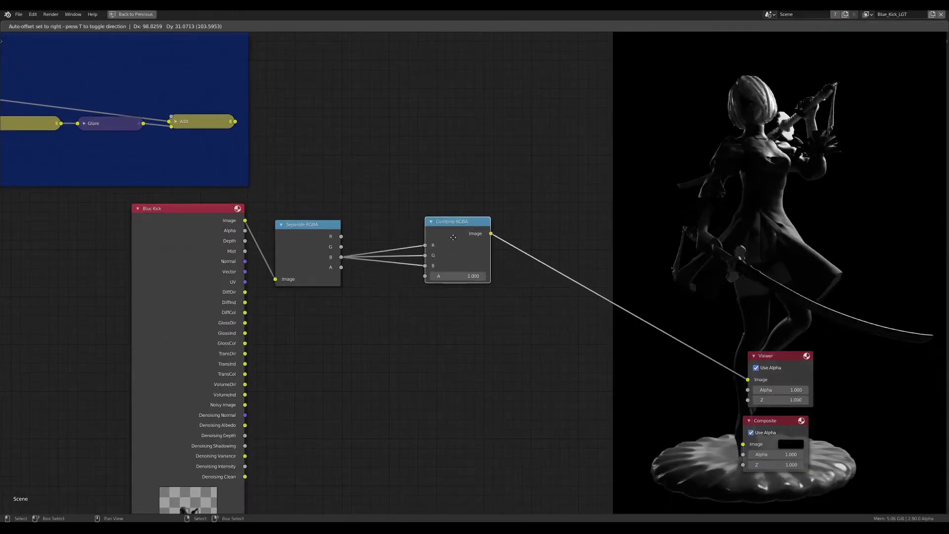
{"action": "left_click_drag", "start_coordinate": [341, 267], "coordinate": [416, 280]}
{"action": "left_click", "coordinate": [341, 270], "text": "ctrl+shift"}
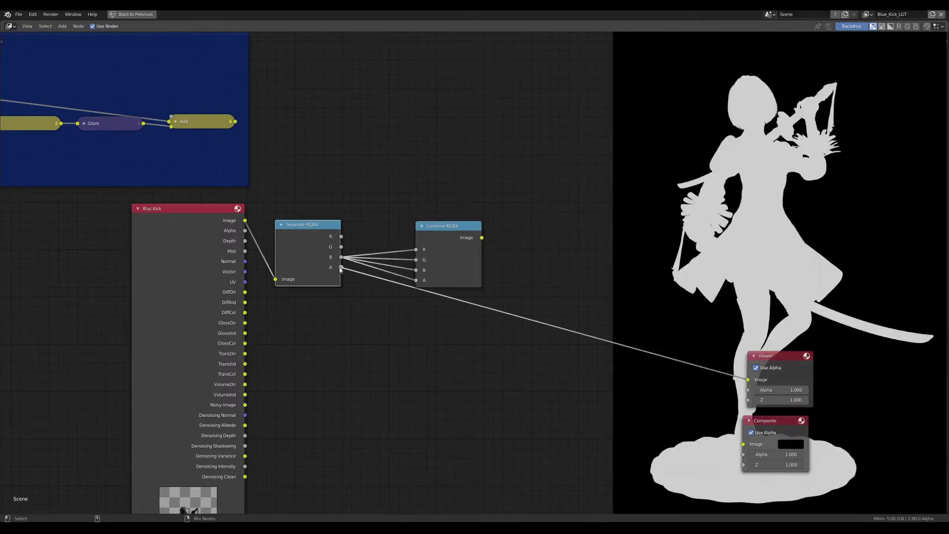
{"action": "left_click", "coordinate": [447, 242], "text": "ctrl+shift"}
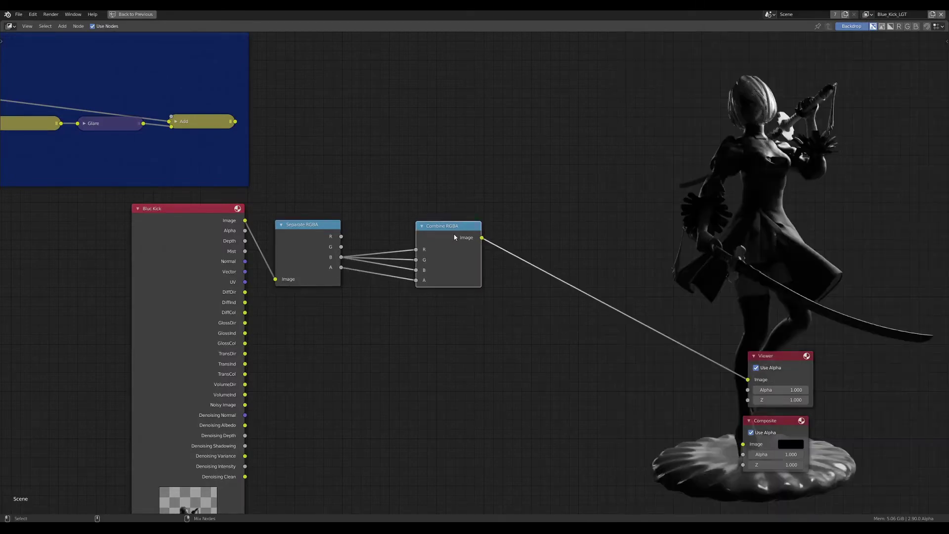
- Rearrange the RGBA and Blue Kick nodes, keeping Combine RGBA's output in the Viewer
{"action": "left_click_drag", "start_coordinate": [455, 238], "coordinate": [390, 229]}
{"action": "scroll", "coordinate": [444, 237], "scroll_direction": "down", "scroll_amount": 1}
{"action": "middle_click_drag", "start_coordinate": [390, 230], "coordinate": [375, 232]}
{"action": "left_click_drag", "start_coordinate": [327, 235], "coordinate": [326, 238]}
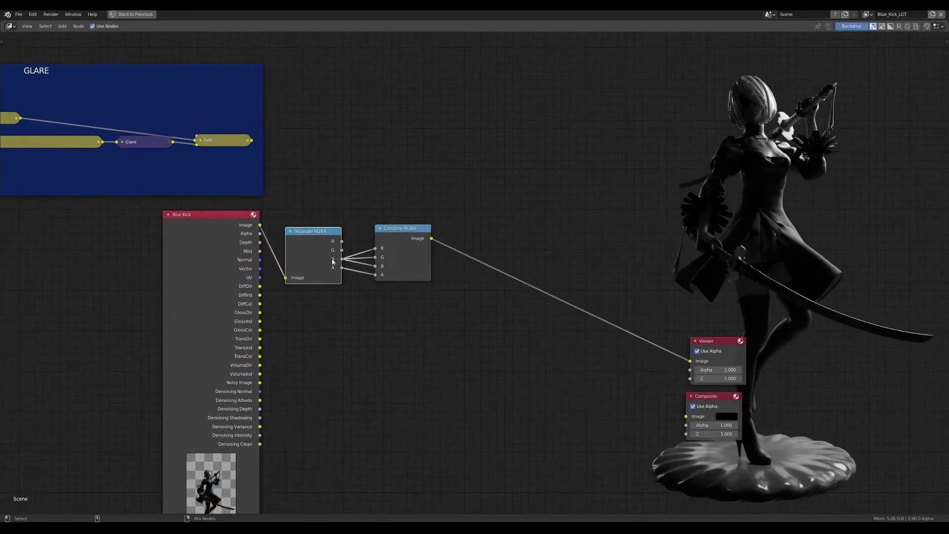
{"action": "middle_click_drag", "start_coordinate": [722, 212], "coordinate": [685, 216]}
{"action": "left_click", "coordinate": [378, 240], "text": "ctrl+shift"}
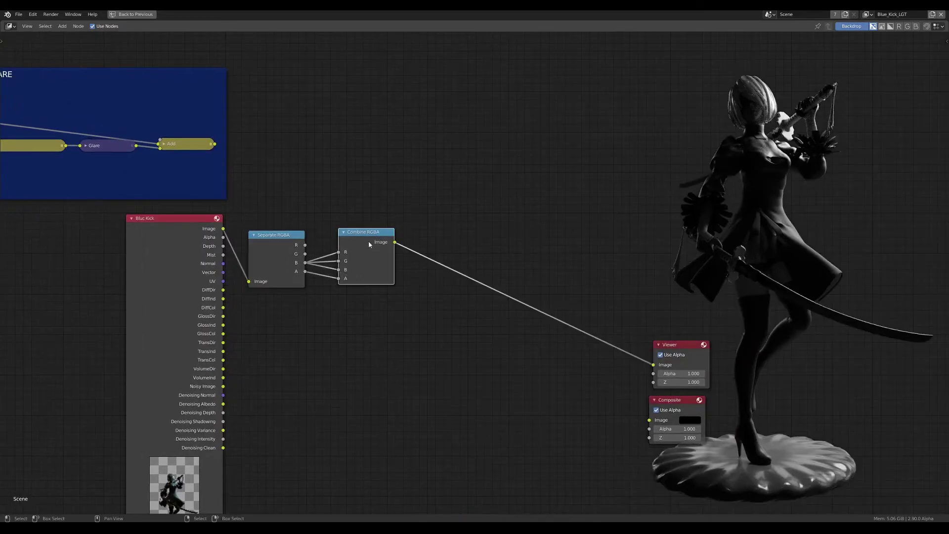
{"action": "left_click_drag", "start_coordinate": [369, 244], "coordinate": [367, 243]}
{"action": "scroll", "coordinate": [367, 242], "scroll_direction": "down", "scroll_amount": 2}
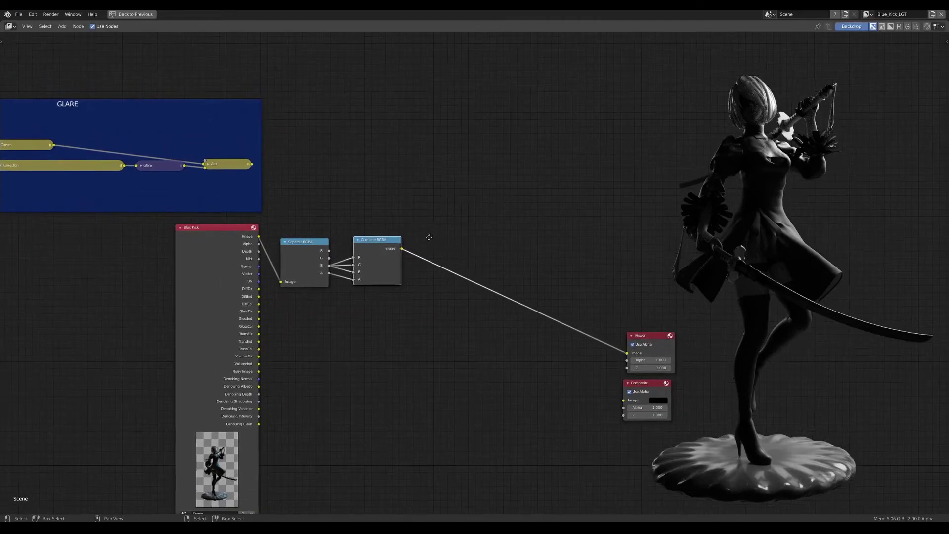
{"action": "middle_click_drag", "start_coordinate": [429, 237], "coordinate": [411, 241]}
{"action": "scroll", "coordinate": [410, 242], "scroll_direction": "up", "scroll_amount": 1}
{"action": "left_click_drag", "start_coordinate": [164, 230], "coordinate": [155, 230]}
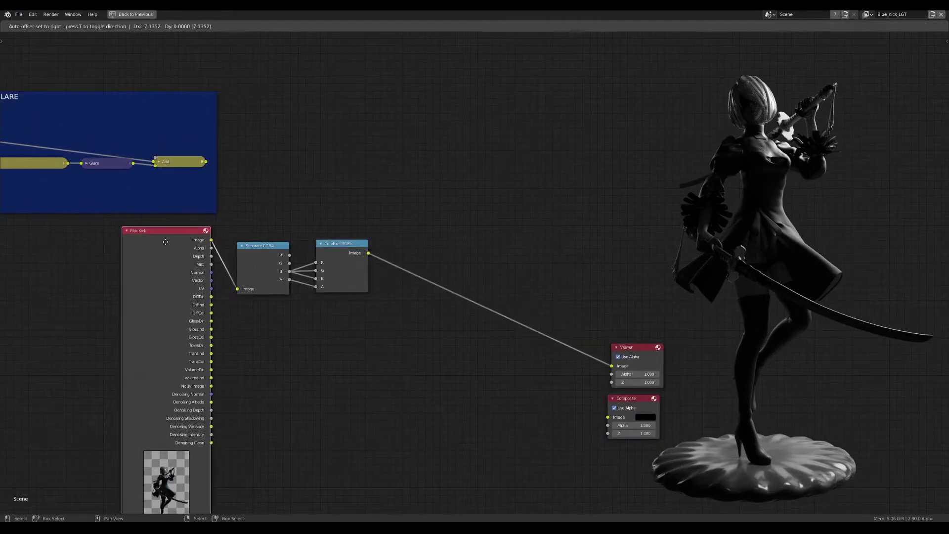
- Add a Color Balance node by searching 'co' and place it below the graph
{"action": "key", "text": "shift+a"}
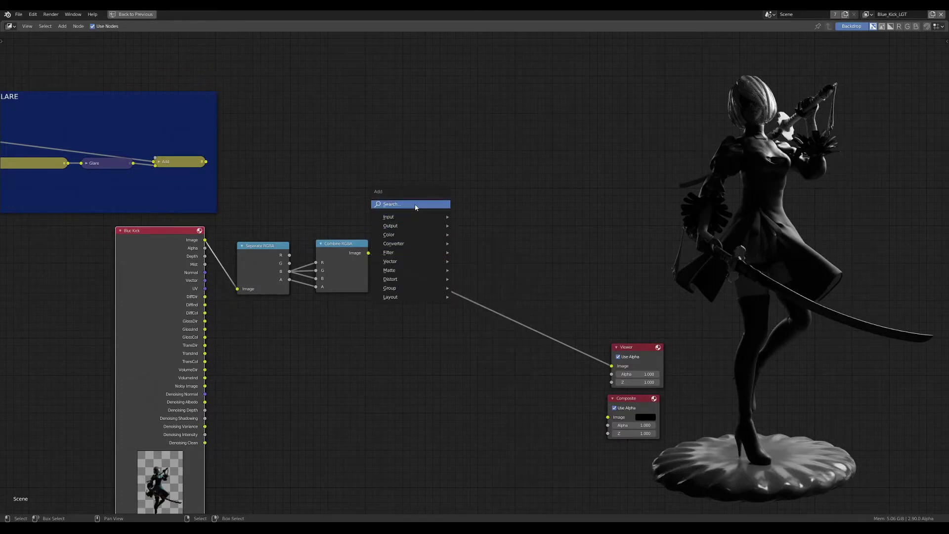
{"action": "left_click", "coordinate": [435, 206]}
{"action": "type", "text": "colo"}
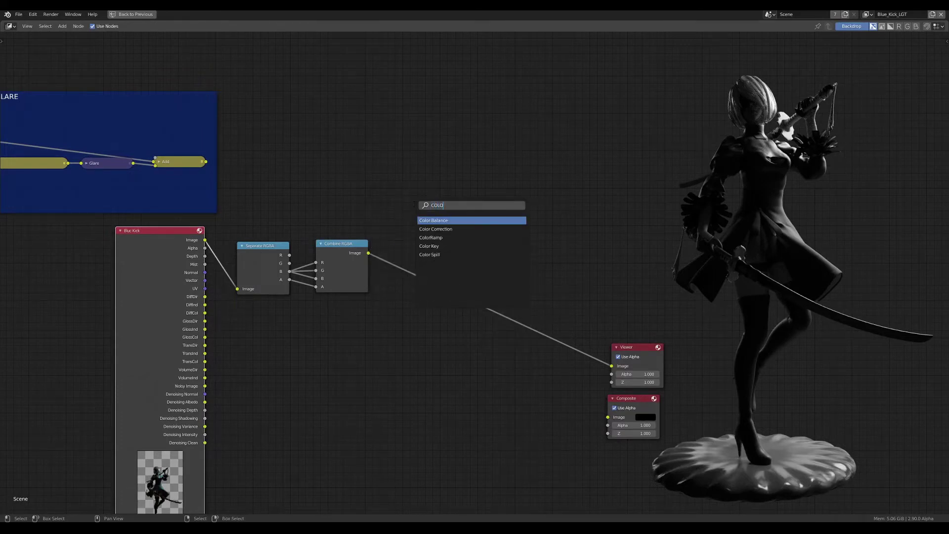
{"action": "key", "text": "Return"}
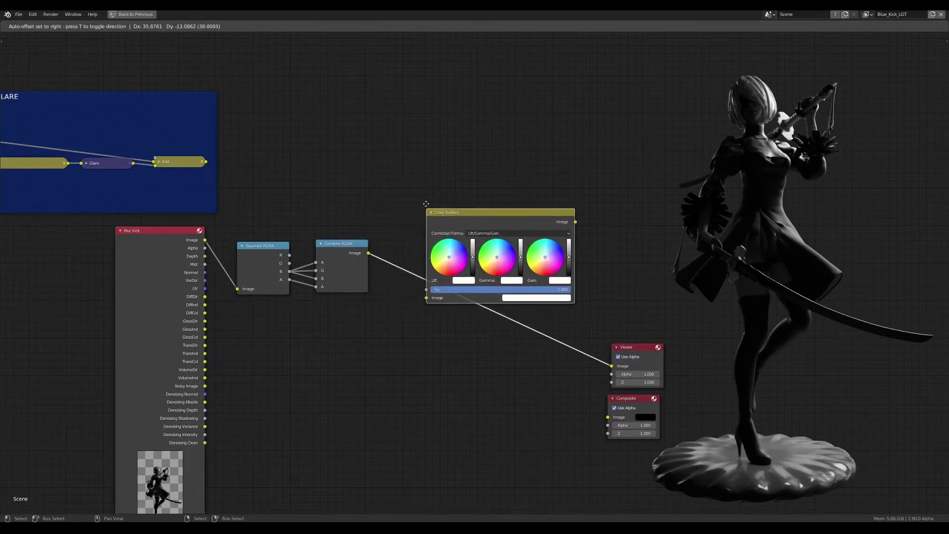
{"action": "left_click", "coordinate": [421, 164]}
{"action": "left_click", "coordinate": [483, 186]}
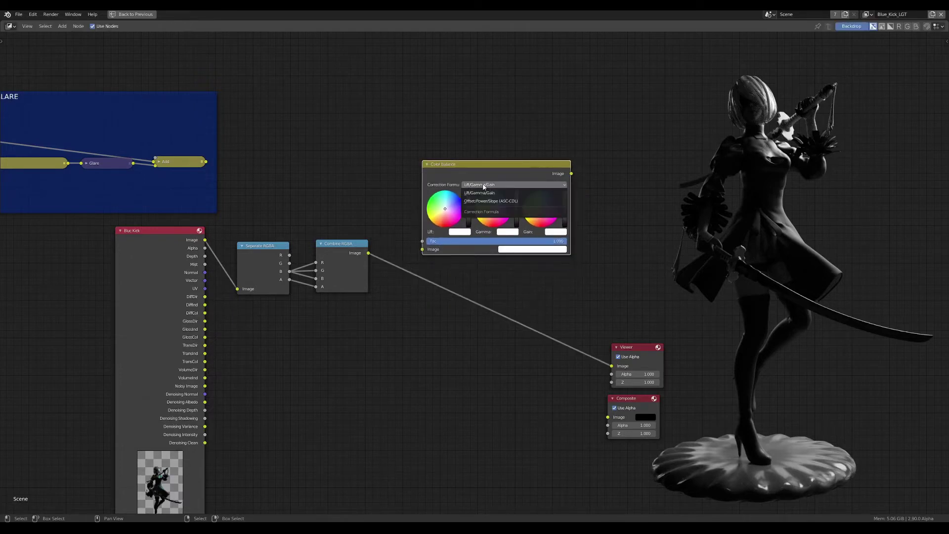
{"action": "mouse_move", "coordinate": [475, 169]}
{"action": "left_mouse_down"}
{"action": "mouse_move", "coordinate": [441, 211]}
{"action": "mouse_move", "coordinate": [414, 209]}
{"action": "left_mouse_up"}
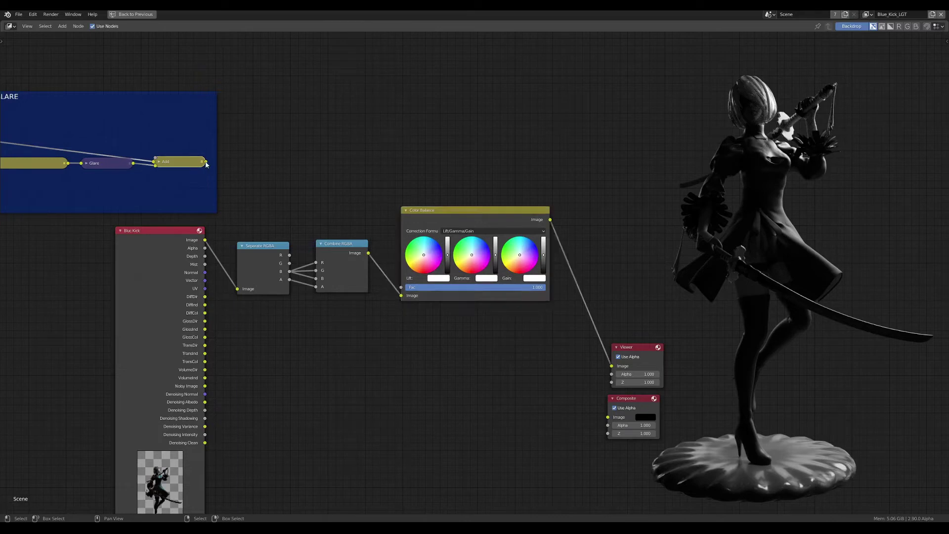
- Wire Combine RGBA into Color Balance Fac and the glare Add output into its Image input
{"action": "mouse_move", "coordinate": [399, 297]}
{"action": "left_mouse_down"}
{"action": "mouse_move", "coordinate": [390, 287]}
{"action": "mouse_move", "coordinate": [401, 288]}
{"action": "left_mouse_up"}
{"action": "left_click_drag", "start_coordinate": [474, 211], "coordinate": [488, 210]}
{"action": "scroll", "coordinate": [192, 168], "scroll_direction": "up", "scroll_amount": 1}
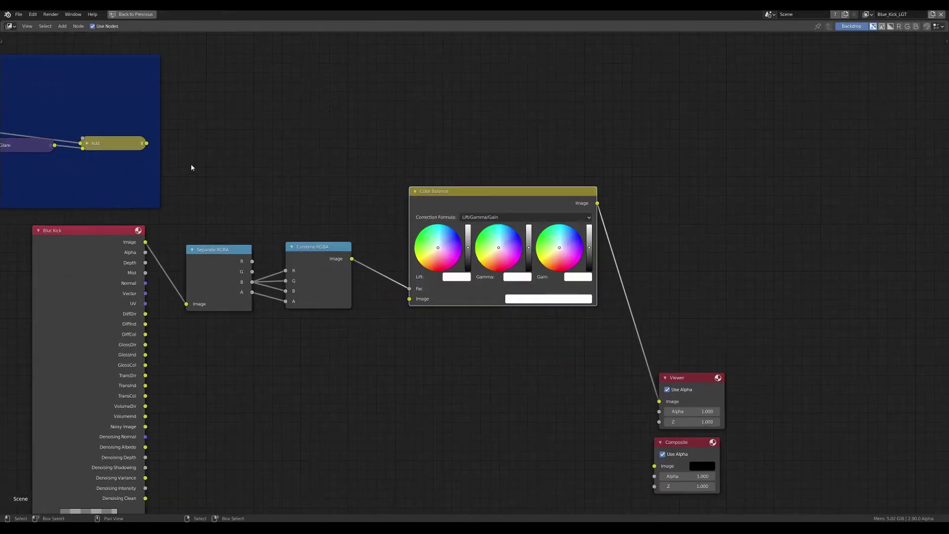
{"action": "mouse_move", "coordinate": [146, 143]}
{"action": "left_mouse_down"}
{"action": "mouse_move", "coordinate": [339, 248]}
{"action": "mouse_move", "coordinate": [410, 298]}
{"action": "left_mouse_up"}
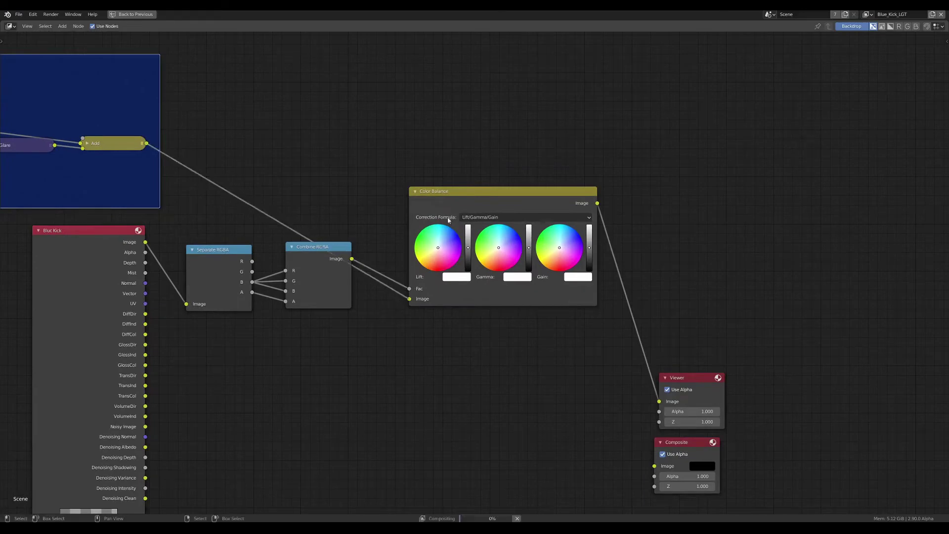
{"action": "left_click_drag", "start_coordinate": [464, 198], "coordinate": [443, 209]}
{"action": "scroll", "coordinate": [526, 280], "scroll_direction": "down", "scroll_amount": 1}
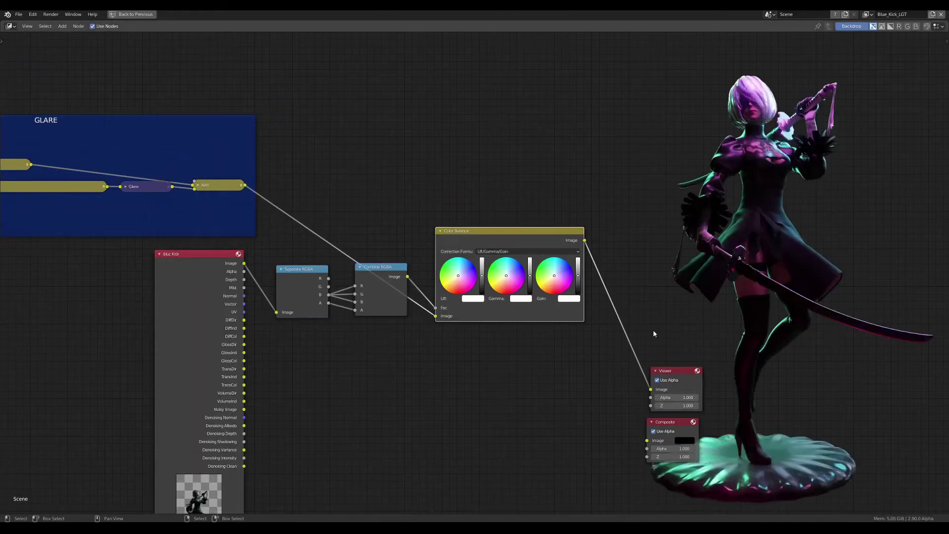
- Move the Viewer and Composite nodes up and to the left
{"action": "middle_click_drag", "start_coordinate": [653, 335], "coordinate": [598, 282]}
{"action": "scroll", "coordinate": [579, 289], "scroll_direction": "up", "scroll_amount": 1}
{"action": "left_click_drag", "start_coordinate": [569, 336], "coordinate": [662, 469]}
{"action": "key", "text": "g"}
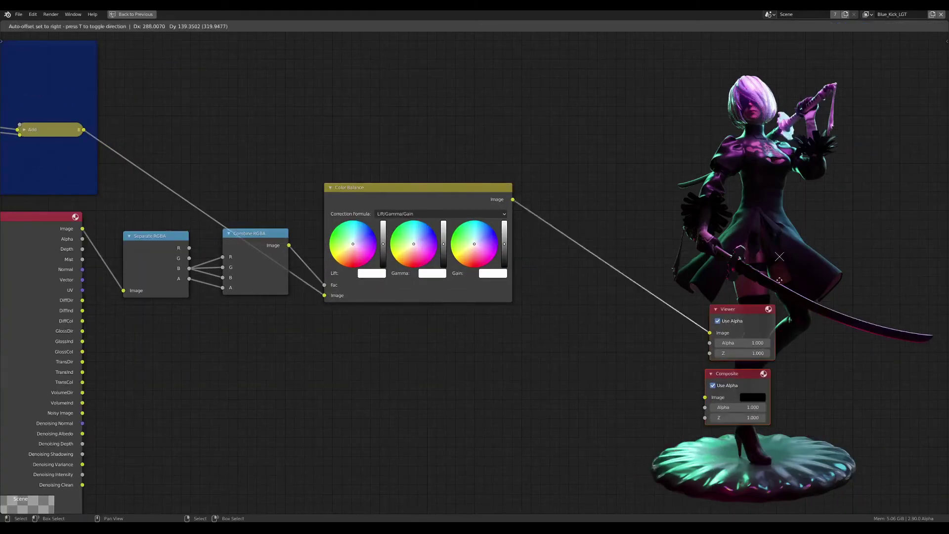
{"action": "left_click_drag", "start_coordinate": [779, 280], "coordinate": [731, 275]}
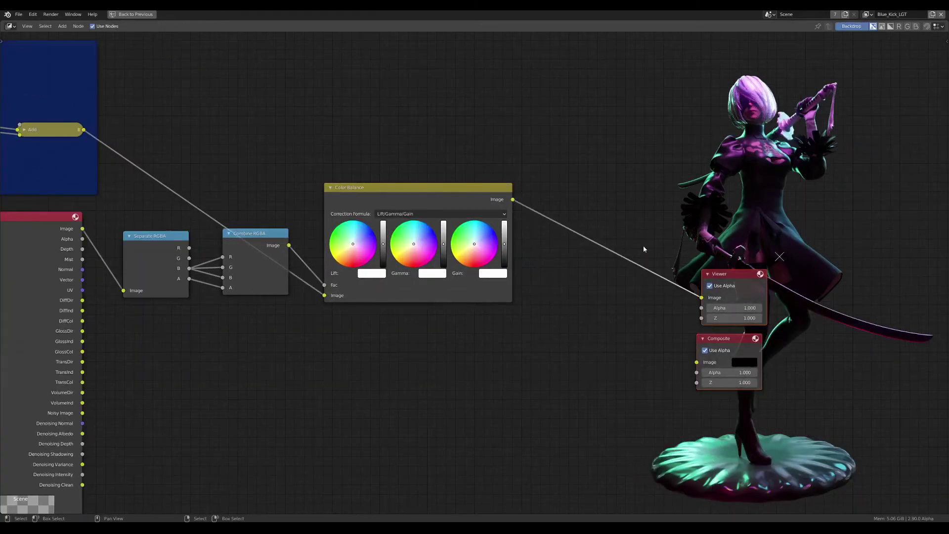
{"action": "left_click", "coordinate": [731, 275]}
{"action": "scroll", "coordinate": [495, 297], "scroll_direction": "up", "scroll_amount": 1}
{"action": "scroll", "coordinate": [401, 268], "scroll_direction": "up", "scroll_amount": 1}
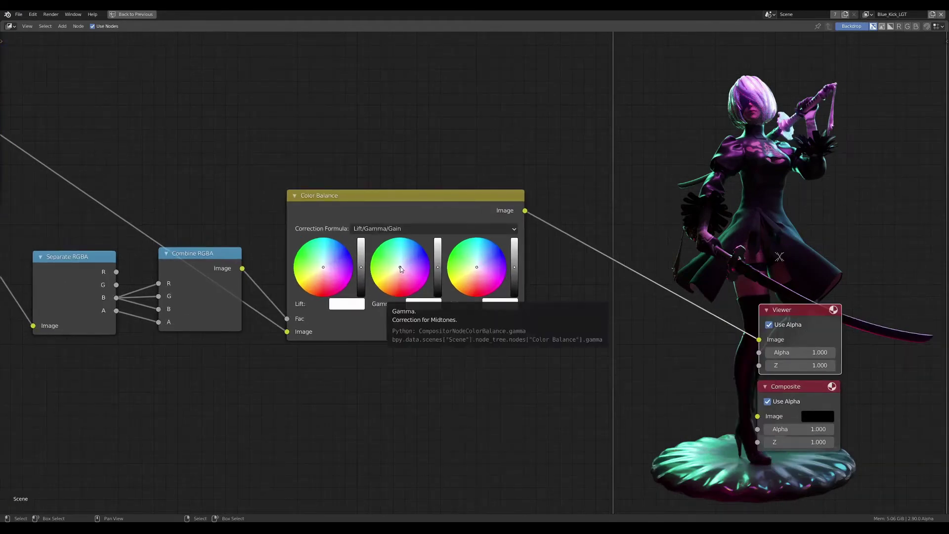
- Preview Combine RGBA, then Color Balance, in the Viewer and nudge the Gain value
{"action": "left_click", "coordinate": [401, 268]}
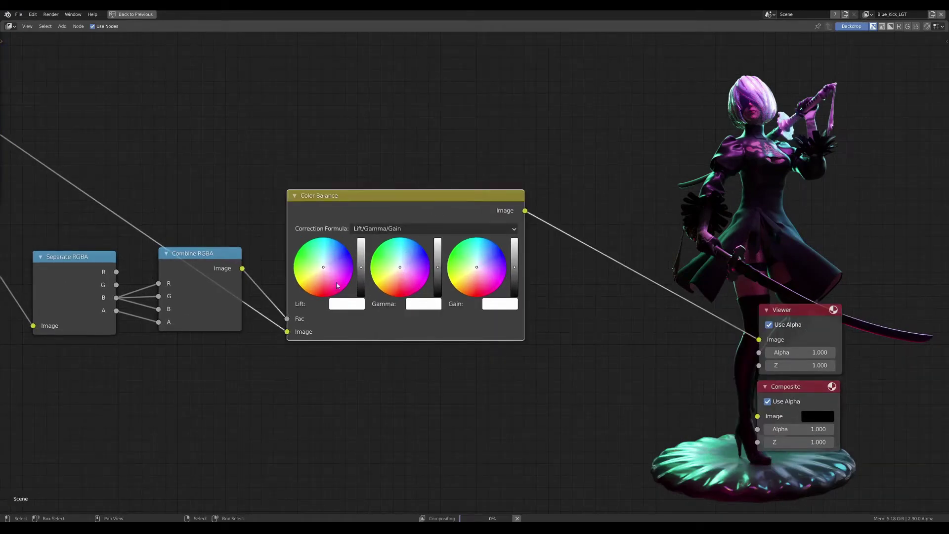
{"action": "left_click", "coordinate": [217, 268], "text": "ctrl+shift"}
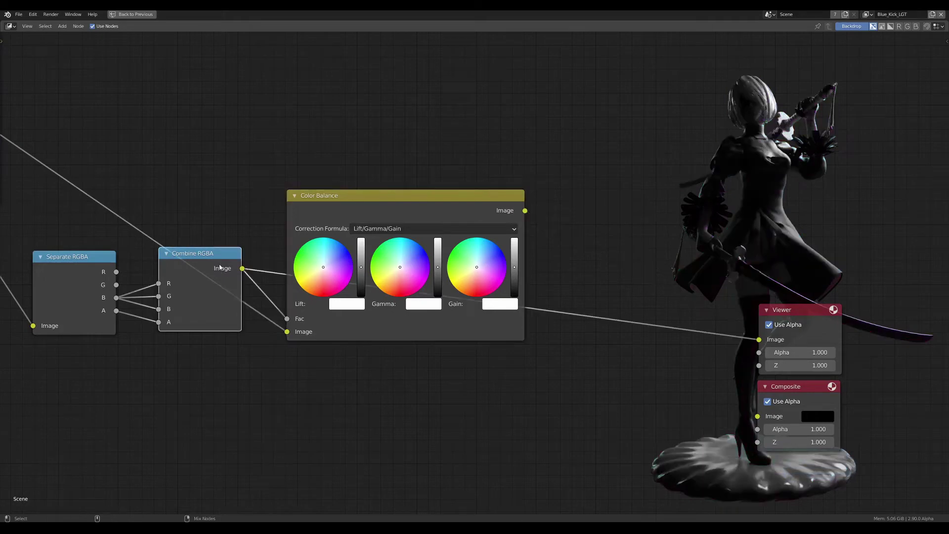
{"action": "left_click", "coordinate": [482, 229], "text": "ctrl+shift"}
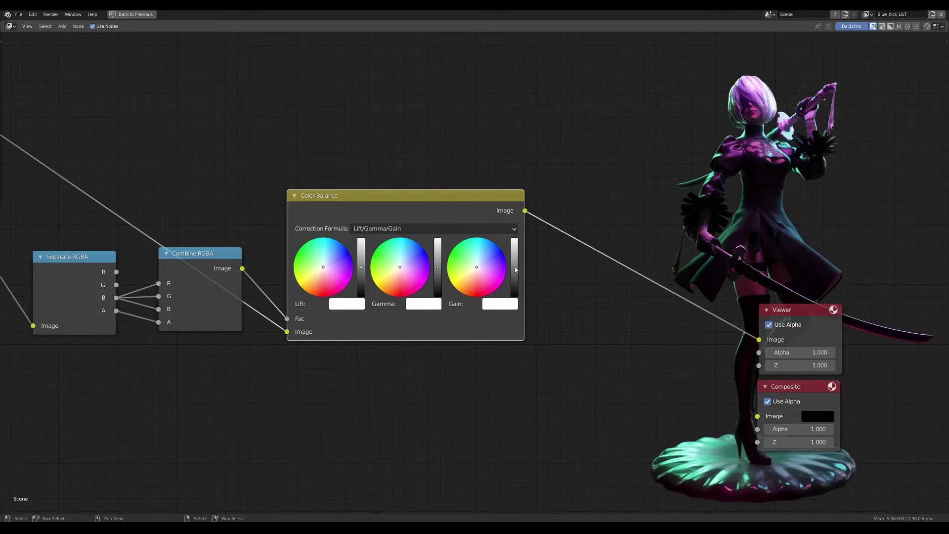
{"action": "left_click_drag", "start_coordinate": [516, 269], "coordinate": [515, 267]}
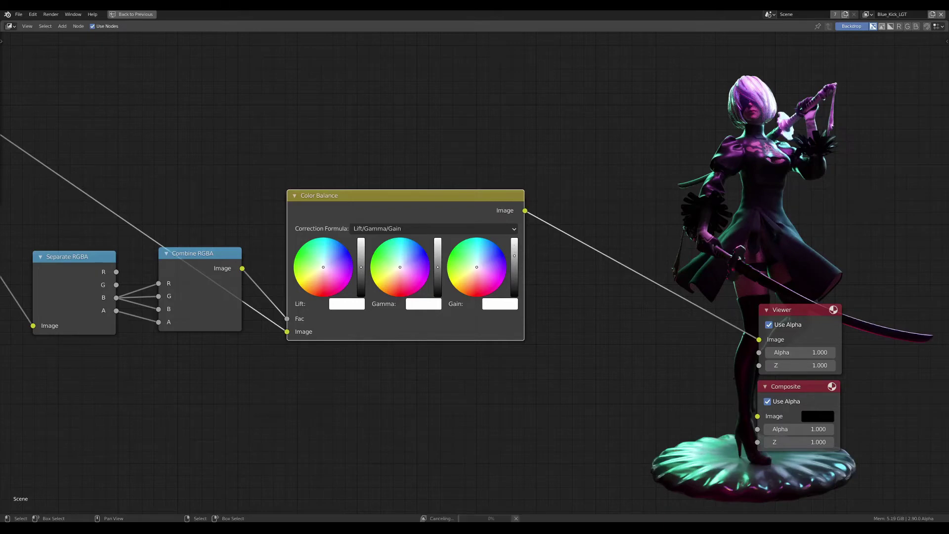
{"action": "scroll", "coordinate": [416, 334], "scroll_direction": "down", "scroll_amount": 2}
- Add an RGB Curves node by searching 'RG' and place it in the graph
{"action": "middle_click_drag", "start_coordinate": [386, 367], "coordinate": [440, 316]}
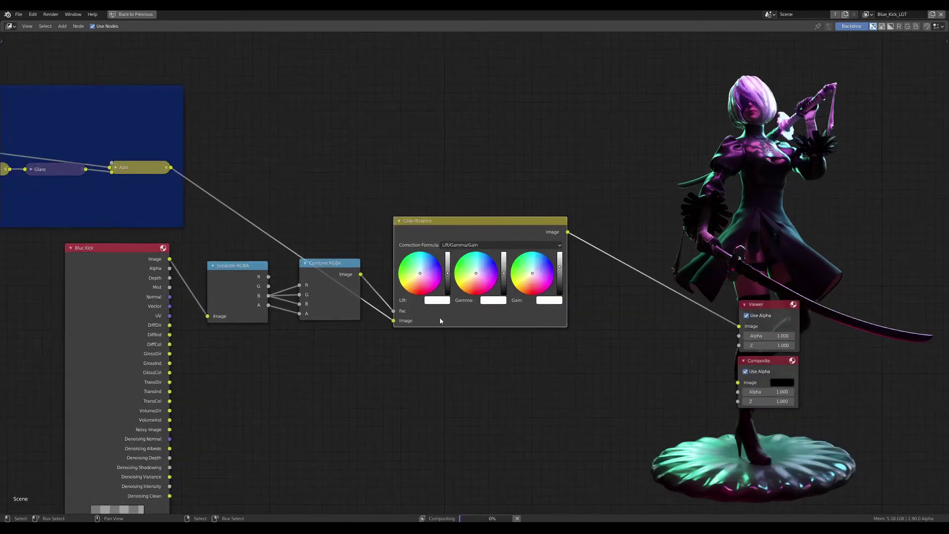
{"action": "scroll", "coordinate": [445, 309], "scroll_direction": "up", "scroll_amount": 1}
{"action": "key", "text": "shift+a"}
{"action": "left_click", "coordinate": [435, 352]}
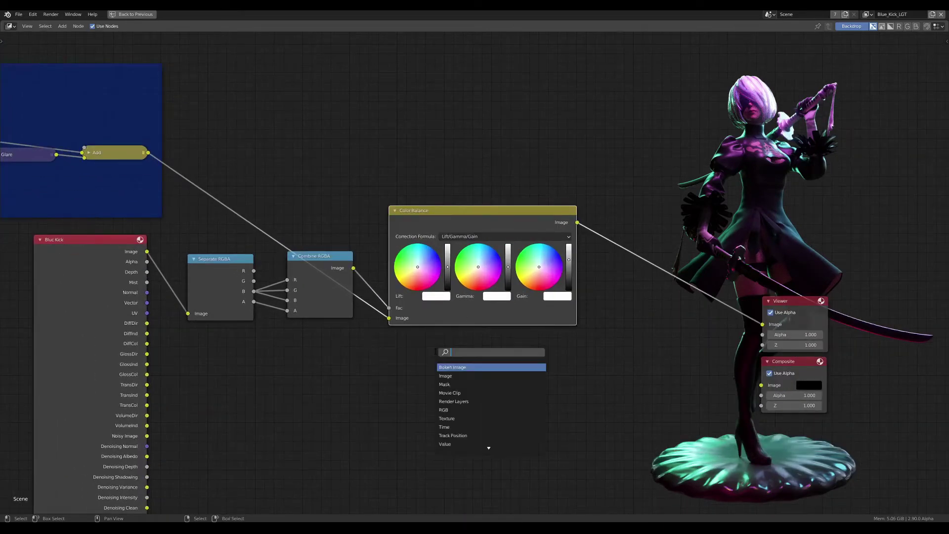
{"action": "type", "text": "RGB"}
{"action": "key", "text": "Down"}
{"action": "key", "text": "Return"}
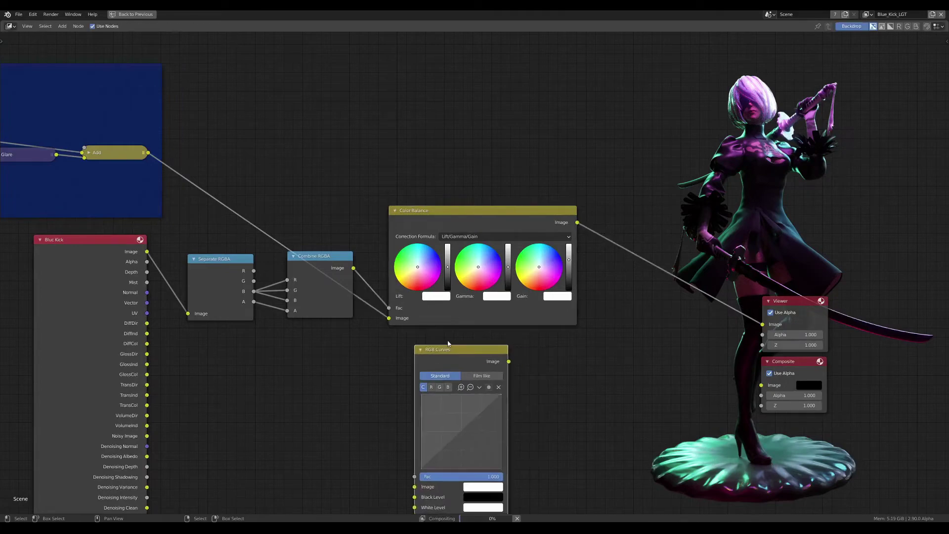
{"action": "left_click", "coordinate": [449, 345]}
- Insert RGB Curves on the link to the Viewer and delete the Color Balance node
{"action": "scroll", "coordinate": [505, 375], "scroll_direction": "down", "scroll_amount": 1}
{"action": "scroll", "coordinate": [505, 374], "scroll_direction": "up", "scroll_amount": 1}
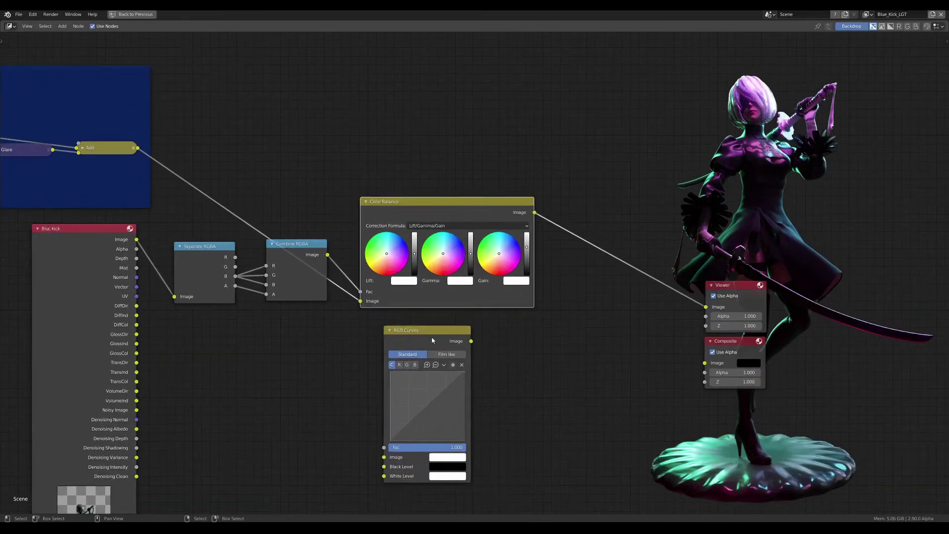
{"action": "key", "text": "g"}
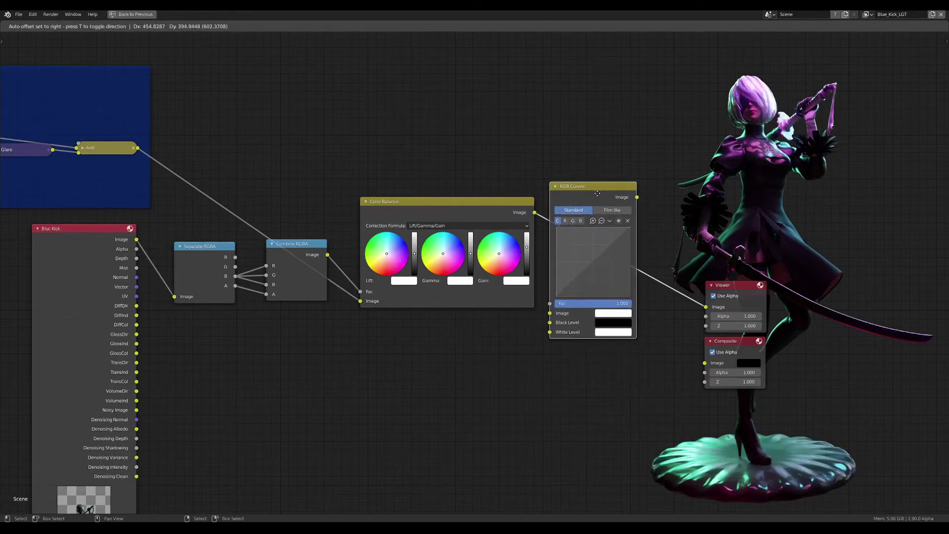
{"action": "left_click", "coordinate": [609, 162]}
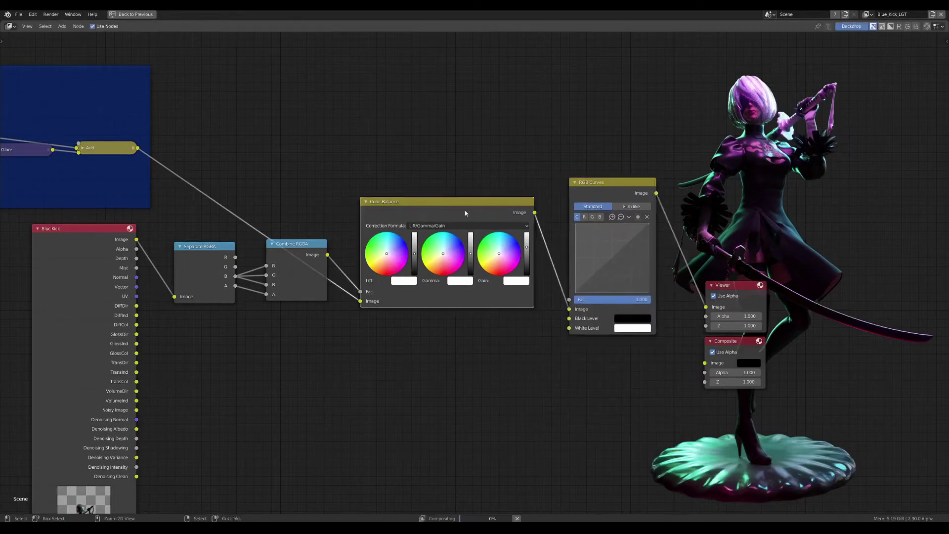
{"action": "key", "text": "ctrl+x"}
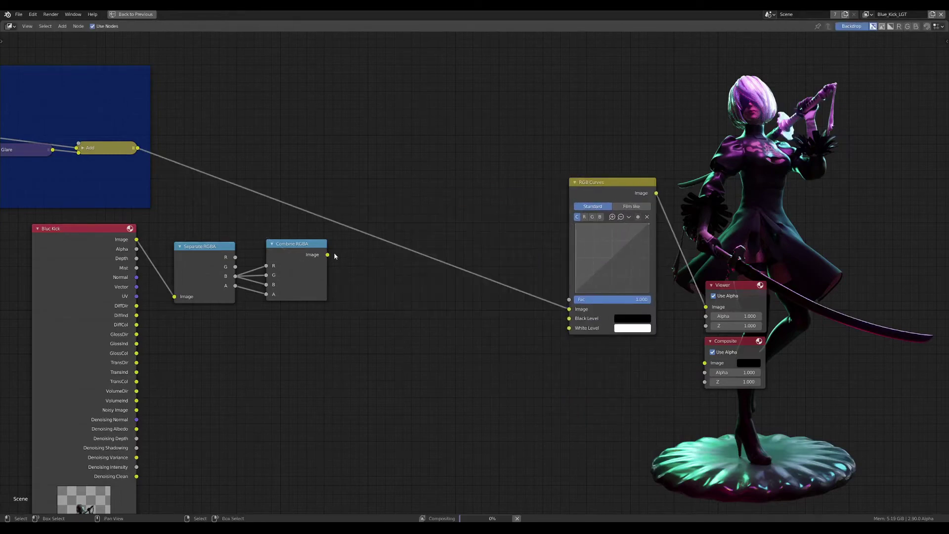
- Rewire RGB Curves so Combine RGBA feeds Fac and the Add output feeds Image
{"action": "mouse_move", "coordinate": [327, 255]}
{"action": "left_mouse_down"}
{"action": "mouse_move", "coordinate": [569, 309]}
{"action": "mouse_move", "coordinate": [137, 148]}
{"action": "left_mouse_up"}
{"action": "key", "text": "g"}
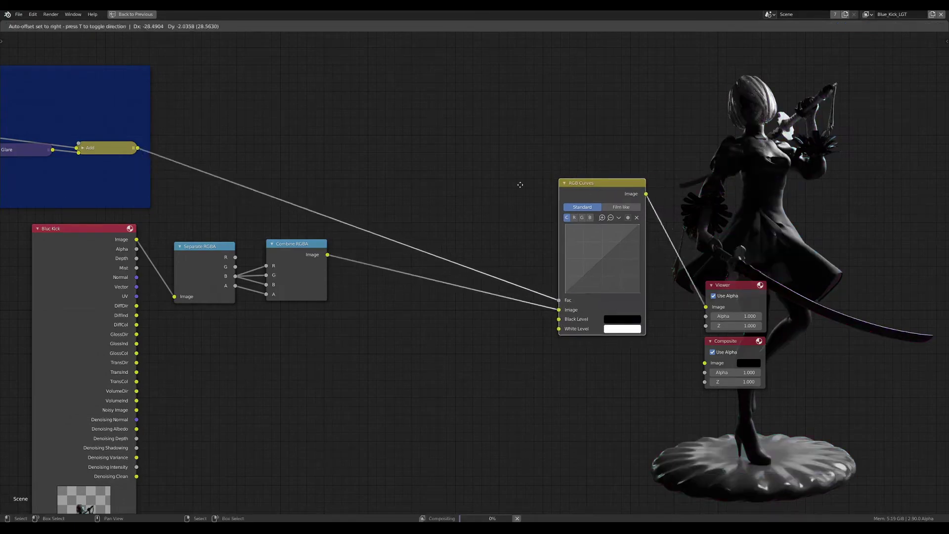
{"action": "left_click", "coordinate": [350, 158]}
{"action": "scroll", "coordinate": [444, 195], "scroll_direction": "up", "scroll_amount": 2}
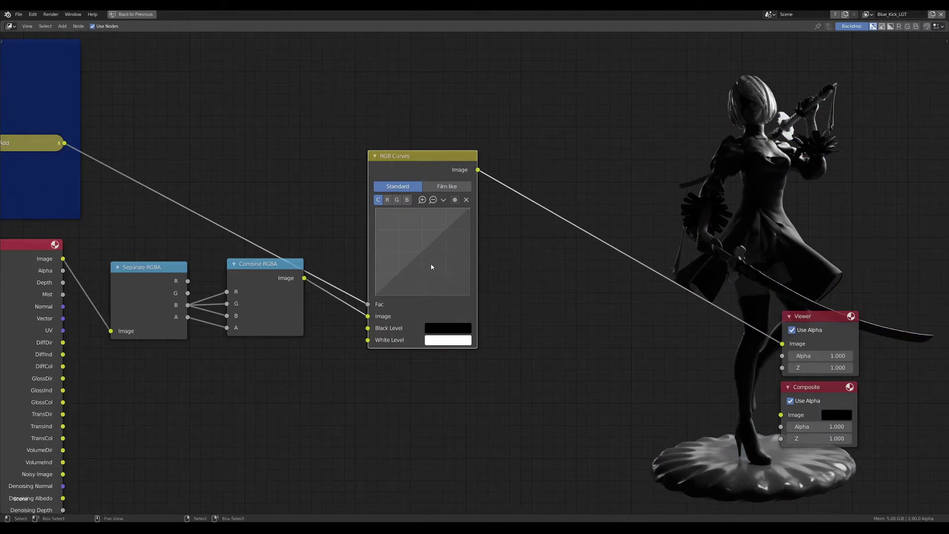
{"action": "left_click_drag", "start_coordinate": [291, 264], "coordinate": [277, 268]}
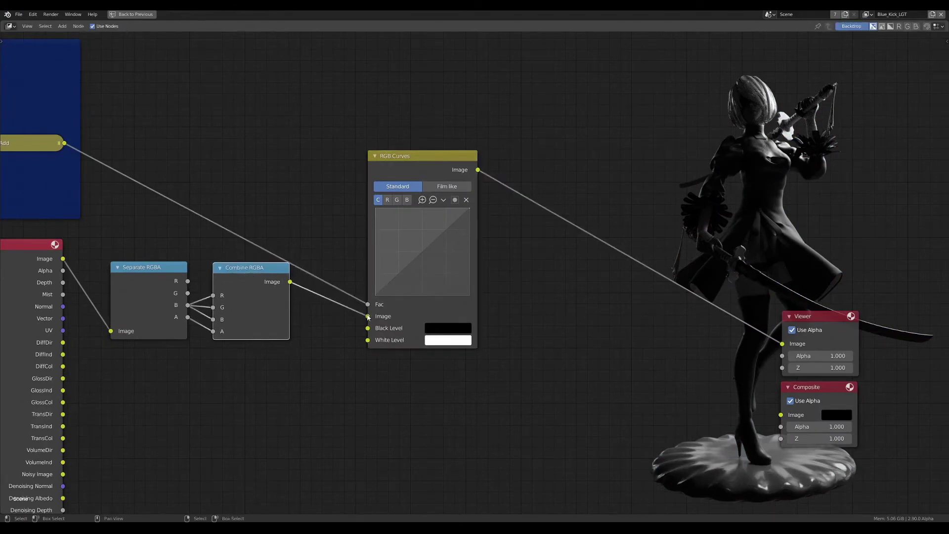
{"action": "mouse_move", "coordinate": [369, 317]}
{"action": "left_mouse_down"}
{"action": "mouse_move", "coordinate": [368, 304]}
{"action": "mouse_move", "coordinate": [115, 147]}
{"action": "mouse_move", "coordinate": [65, 143]}
{"action": "left_mouse_up"}
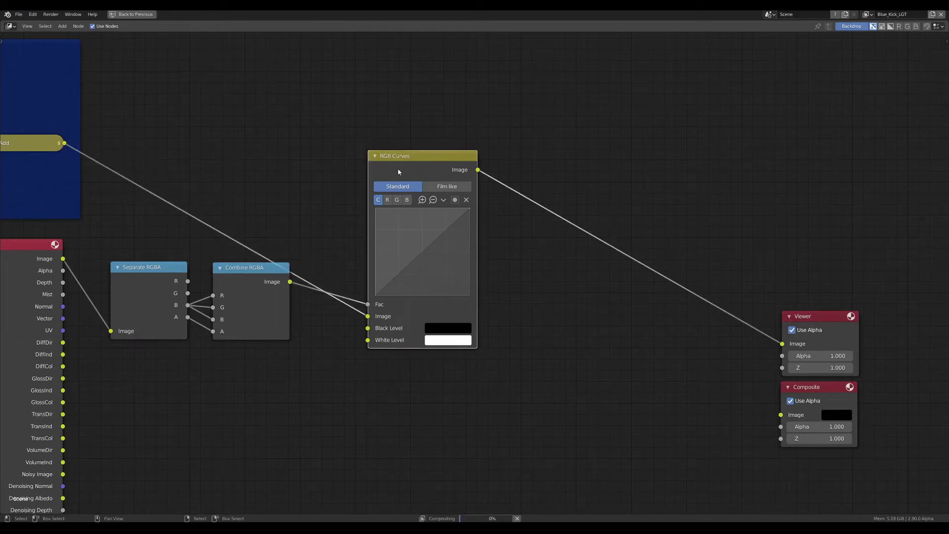
- Bow the RGB curve upward to Y 0.76042 and collapse the RGB Curves node
{"action": "left_click_drag", "start_coordinate": [438, 237], "coordinate": [428, 228]}
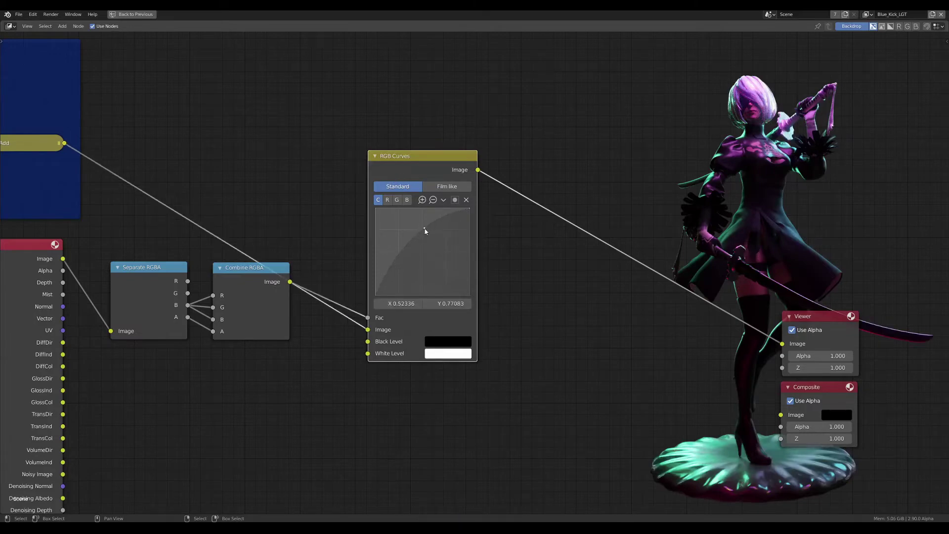
{"action": "scroll", "coordinate": [433, 233], "scroll_direction": "down", "scroll_amount": 2}
{"action": "scroll", "coordinate": [540, 246], "scroll_direction": "down", "scroll_amount": 1}
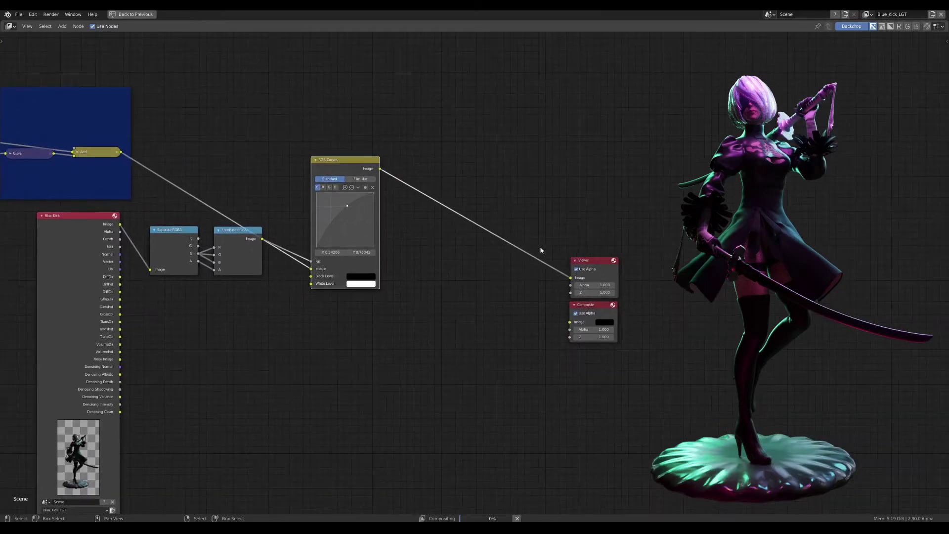
{"action": "scroll", "coordinate": [540, 247], "scroll_direction": "up", "scroll_amount": 1}
{"action": "scroll", "coordinate": [445, 200], "scroll_direction": "up", "scroll_amount": 2}
{"action": "scroll", "coordinate": [445, 201], "scroll_direction": "up", "scroll_amount": 1}
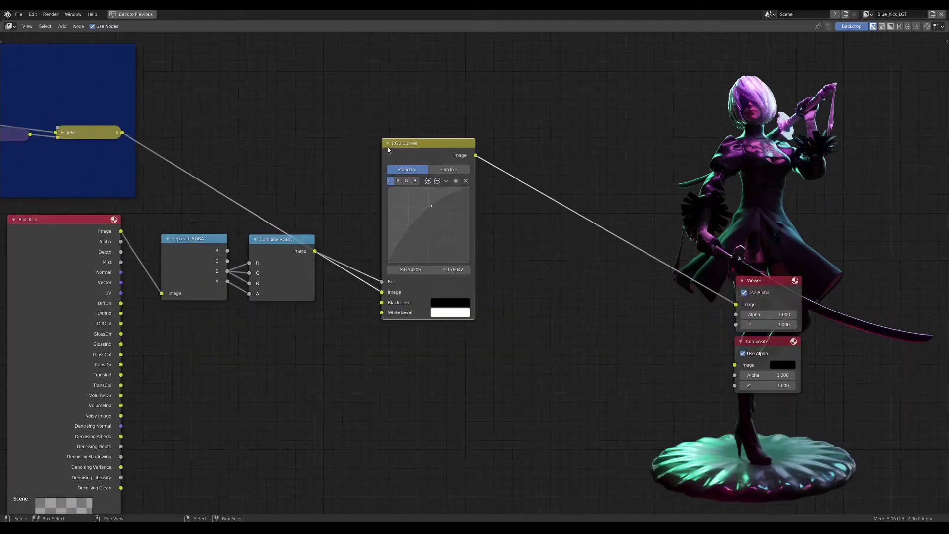
{"action": "left_click", "coordinate": [388, 143]}
- Collapse the Blue Kick render-layer node and move it to the left
{"action": "left_click_drag", "start_coordinate": [389, 147], "coordinate": [346, 251]}
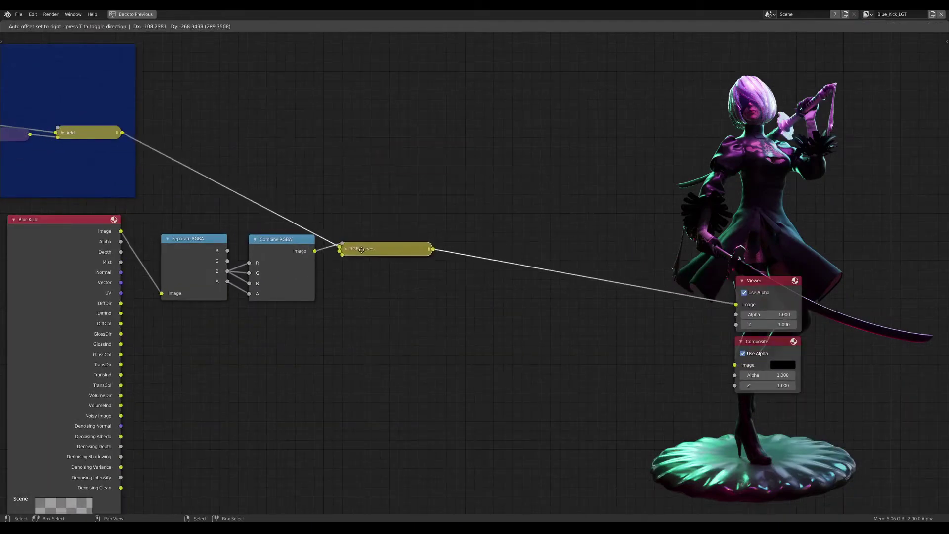
{"action": "scroll", "coordinate": [487, 262], "scroll_direction": "down", "scroll_amount": 1}
{"action": "middle_click_drag", "start_coordinate": [166, 238], "coordinate": [344, 220]}
{"action": "left_click", "coordinate": [288, 206]}
{"action": "left_click_drag", "start_coordinate": [327, 208], "coordinate": [257, 242]}
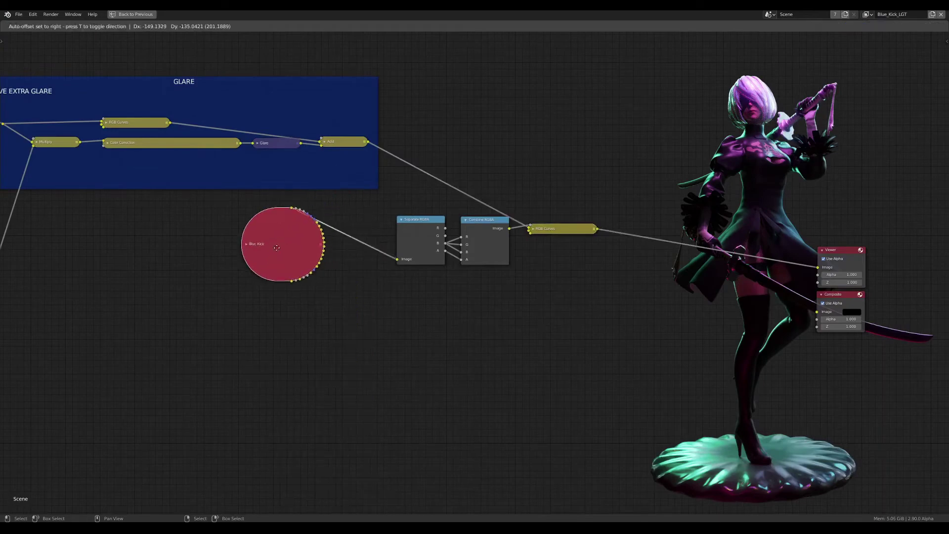
- Reposition Separate RGBA leftward and RGB Curves to the right of Combine RGBA
{"action": "left_click", "coordinate": [416, 229]}
{"action": "left_click", "coordinate": [472, 220]}
{"action": "scroll", "coordinate": [472, 222], "scroll_direction": "up", "scroll_amount": 1}
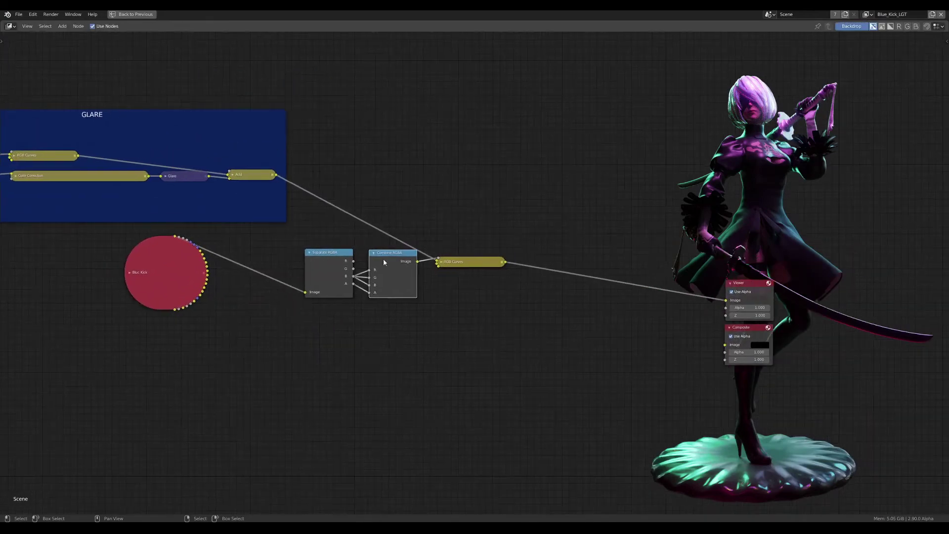
{"action": "scroll", "coordinate": [480, 265], "scroll_direction": "up", "scroll_amount": 1}
{"action": "key", "text": "h"}
{"action": "left_click_drag", "start_coordinate": [470, 261], "coordinate": [498, 256]}
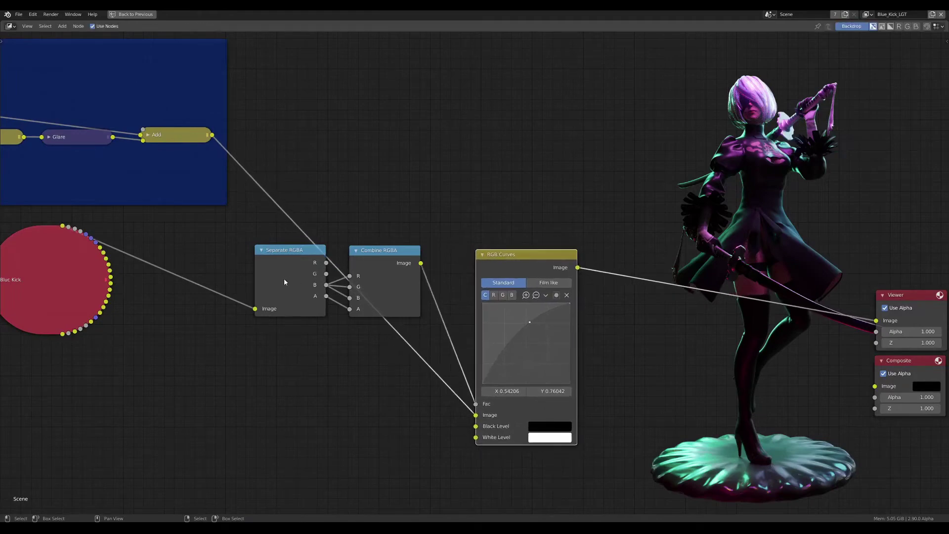
{"action": "left_click_drag", "start_coordinate": [286, 278], "coordinate": [195, 272]}
{"action": "left_click", "coordinate": [383, 266]}
- Move Combine RGBA next to Separate RGBA and line up the collapsed RGB Curves node
{"action": "key", "text": "shift+a"}
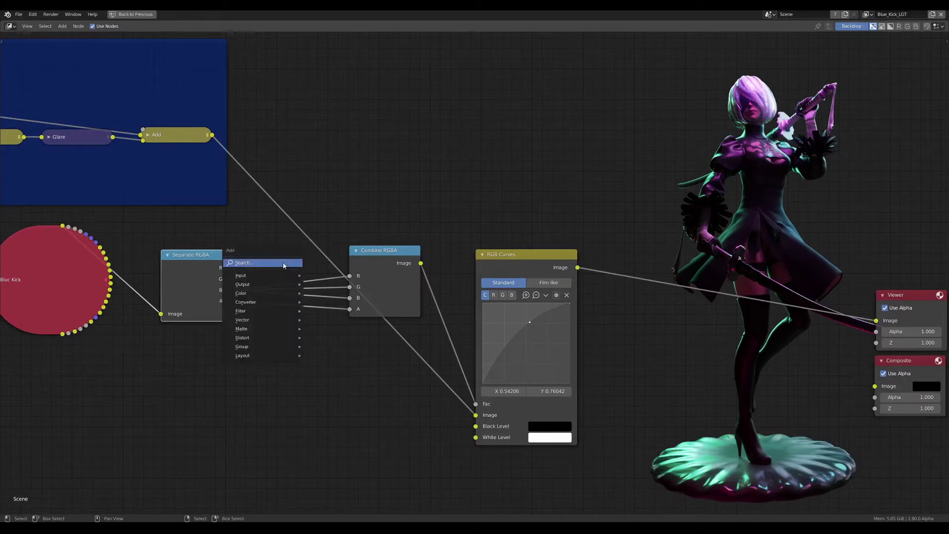
{"action": "type", "text": "m"}
{"action": "key", "text": "Escape"}
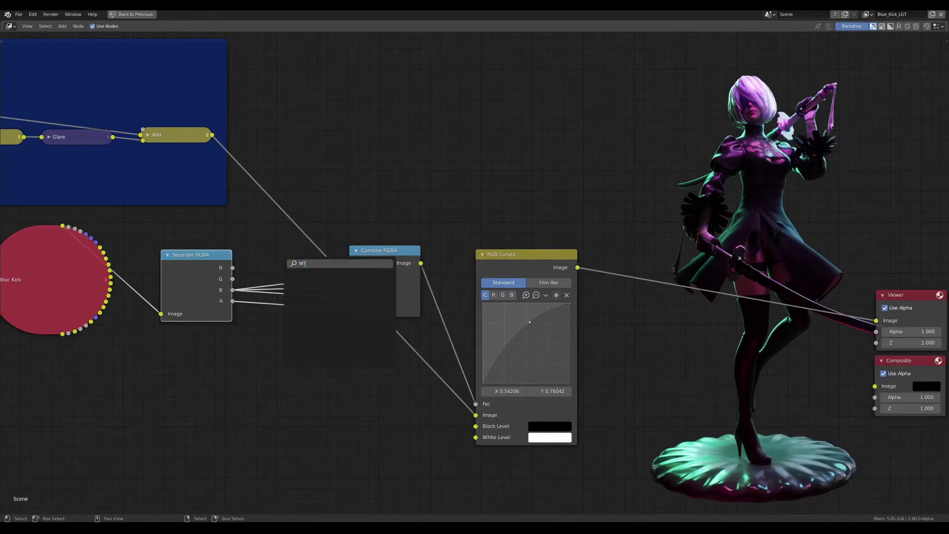
{"action": "left_click", "coordinate": [364, 275]}
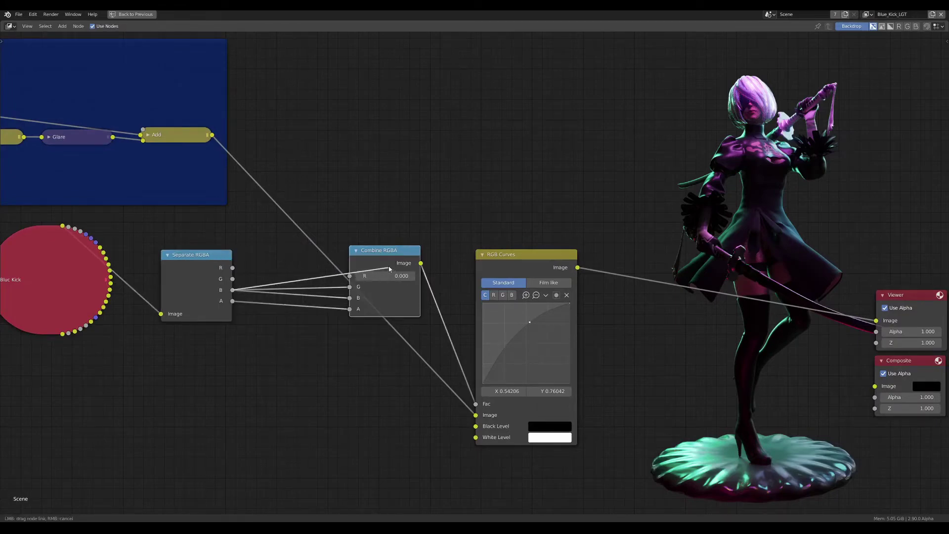
{"action": "left_click_drag", "start_coordinate": [379, 262], "coordinate": [292, 266]}
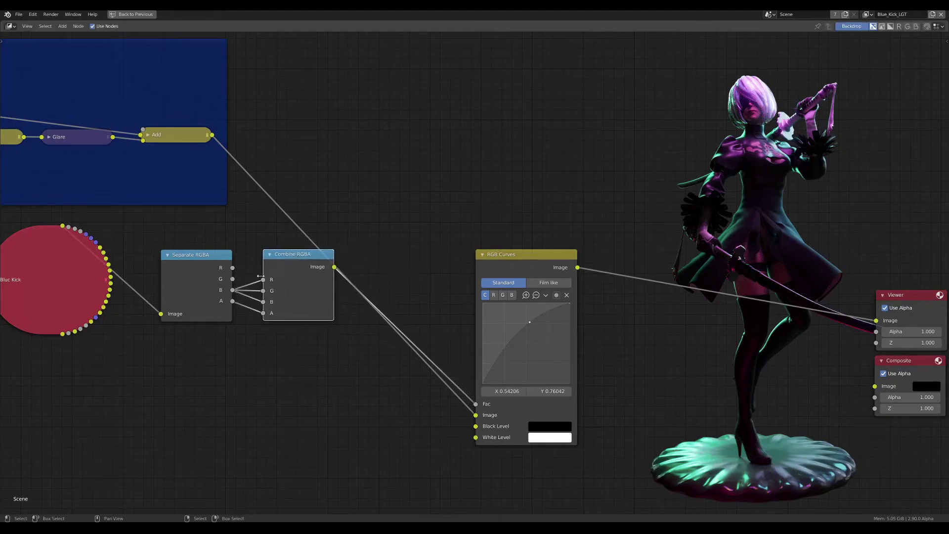
{"action": "mouse_move", "coordinate": [501, 257]}
{"action": "left_mouse_down"}
{"action": "mouse_move", "coordinate": [406, 137]}
{"action": "mouse_move", "coordinate": [364, 257]}
{"action": "mouse_move", "coordinate": [396, 144]}
{"action": "left_mouse_up"}
{"action": "left_click", "coordinate": [387, 132]}
{"action": "left_click", "coordinate": [357, 254]}
{"action": "scroll", "coordinate": [666, 294], "scroll_direction": "down", "scroll_amount": 1}
{"action": "scroll", "coordinate": [666, 295], "scroll_direction": "down", "scroll_amount": 2}
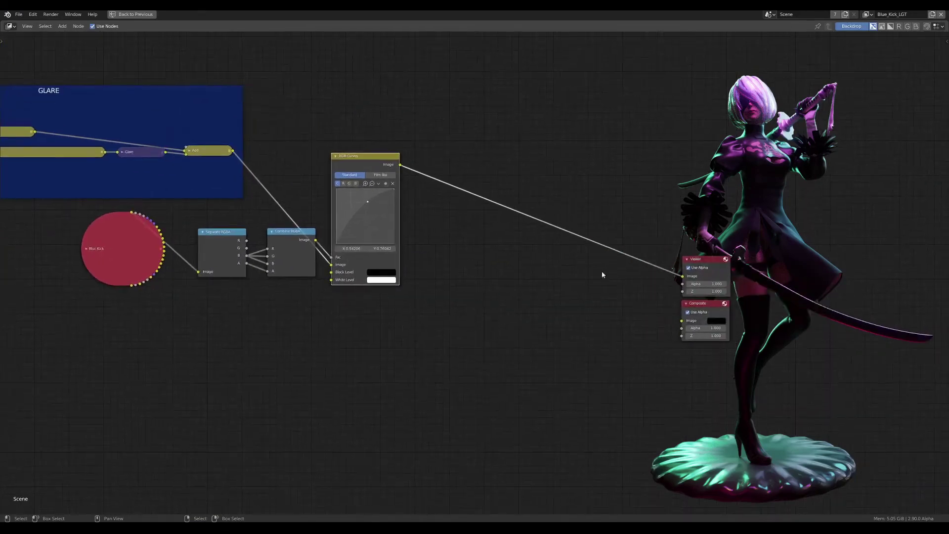
{"action": "left_click", "coordinate": [415, 165]}
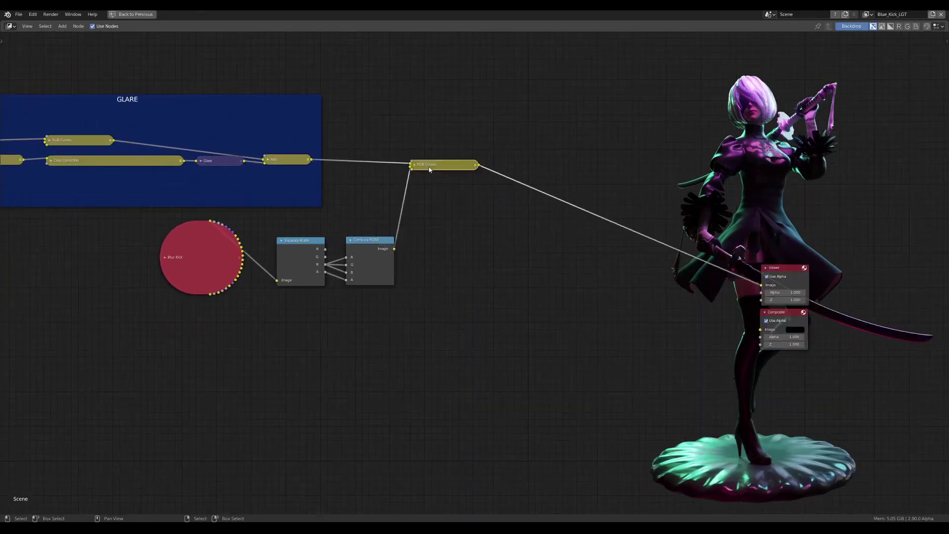
{"action": "left_click_drag", "start_coordinate": [420, 164], "coordinate": [421, 243]}
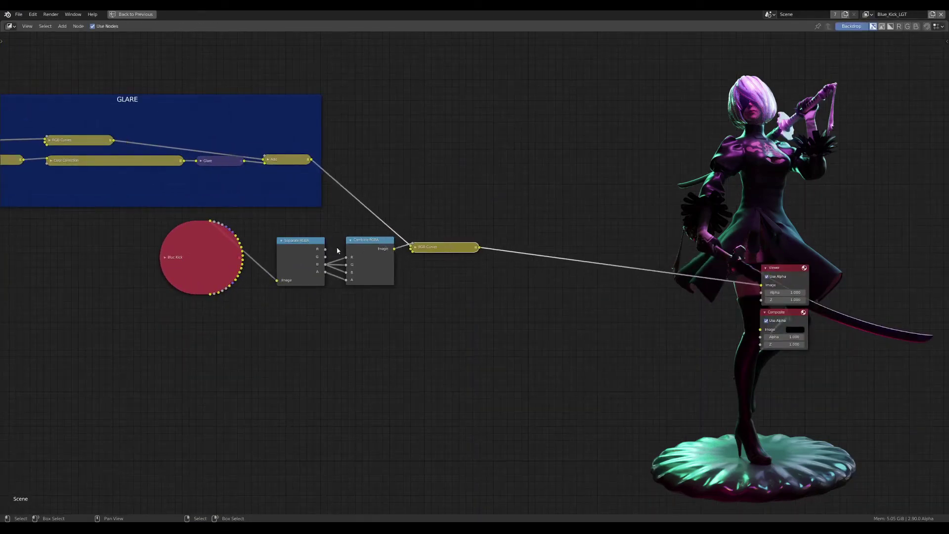
{"action": "scroll", "coordinate": [469, 300], "scroll_direction": "down", "scroll_amount": 1}
{"action": "scroll", "coordinate": [356, 230], "scroll_direction": "up", "scroll_amount": 1}
- Box-select the Blue Kick nodes and move them together
{"action": "left_click_drag", "start_coordinate": [143, 230], "coordinate": [572, 315]}
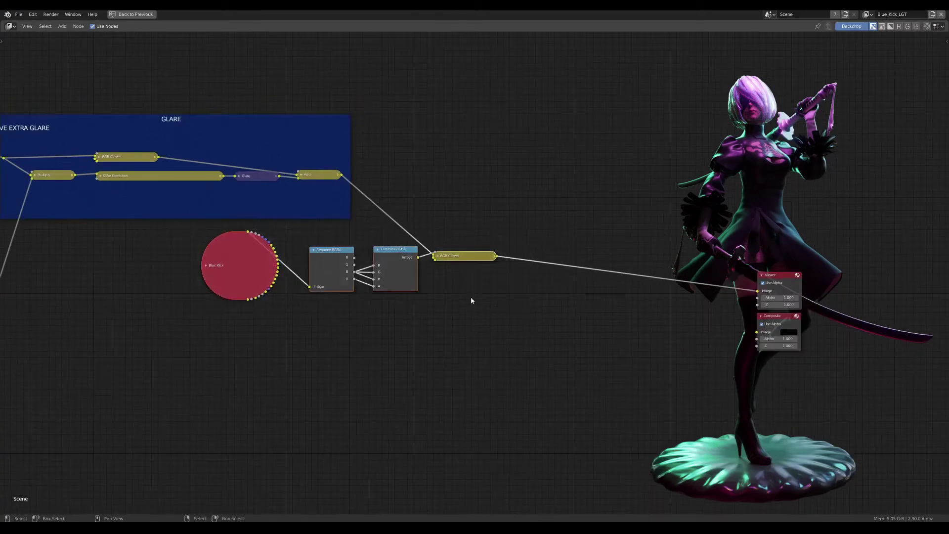
{"action": "key", "text": "g"}
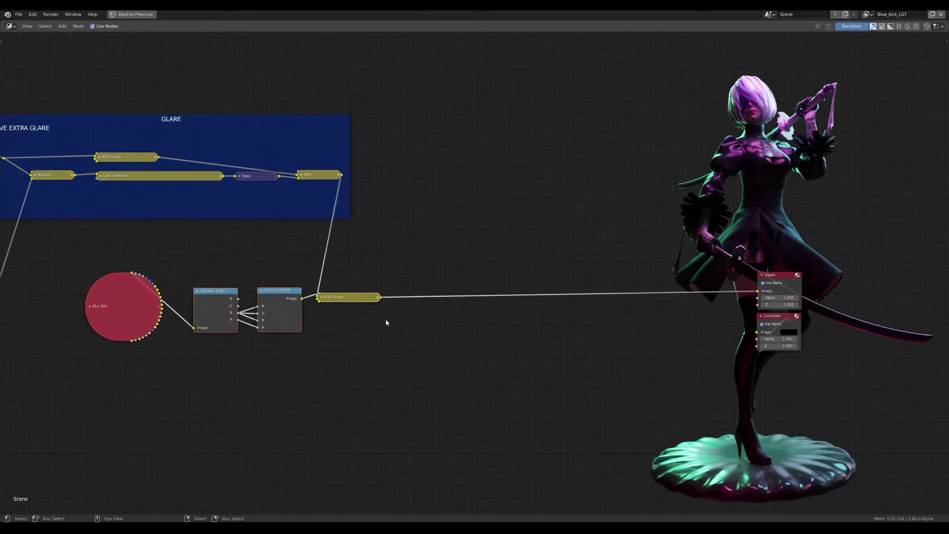
{"action": "scroll", "coordinate": [385, 322], "scroll_direction": "left", "scroll_amount": 2, "text": "ctrl"}
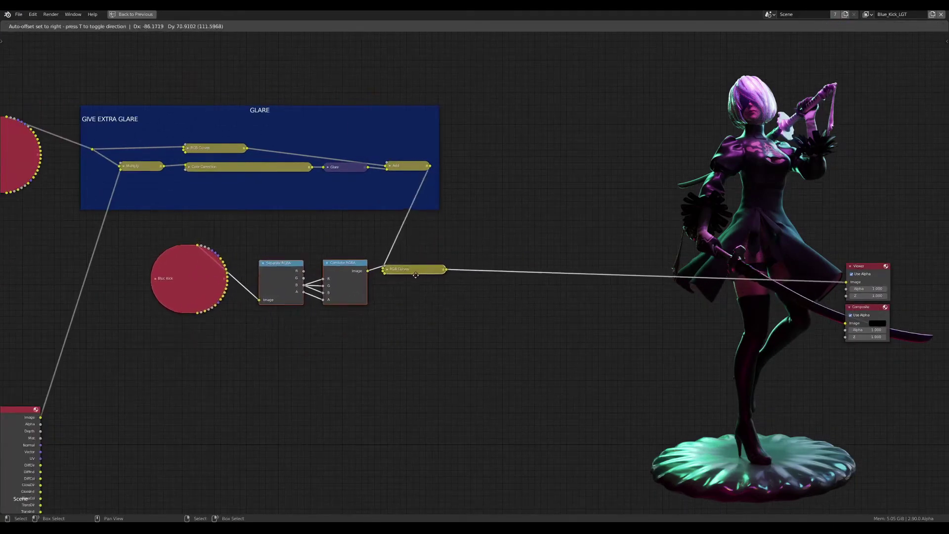
{"action": "left_click", "coordinate": [408, 272]}
{"action": "scroll", "coordinate": [403, 345], "scroll_direction": "down", "scroll_amount": 2}
- Collapse the Top LGT render-layer node and place it below the FULL node
{"action": "left_click", "coordinate": [319, 347]}
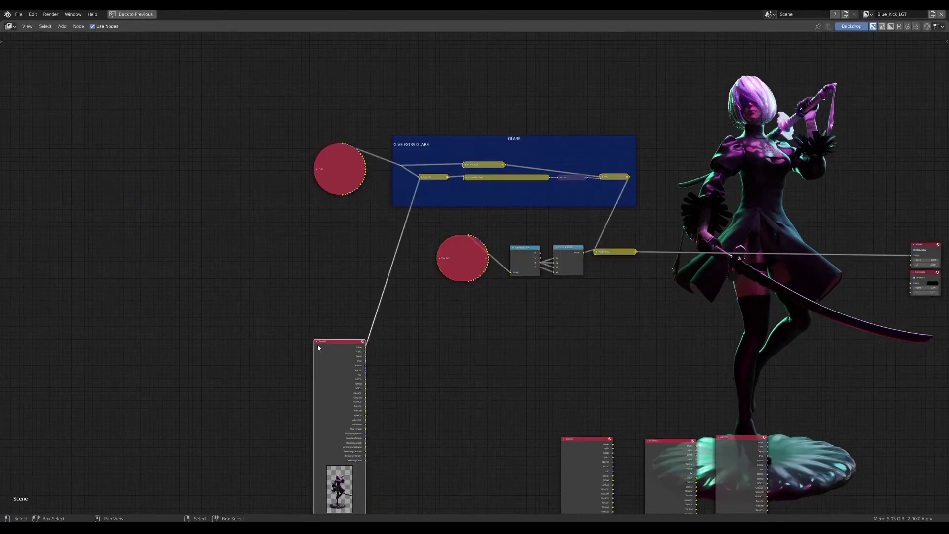
{"action": "left_click", "coordinate": [319, 342]}
{"action": "key", "text": "g"}
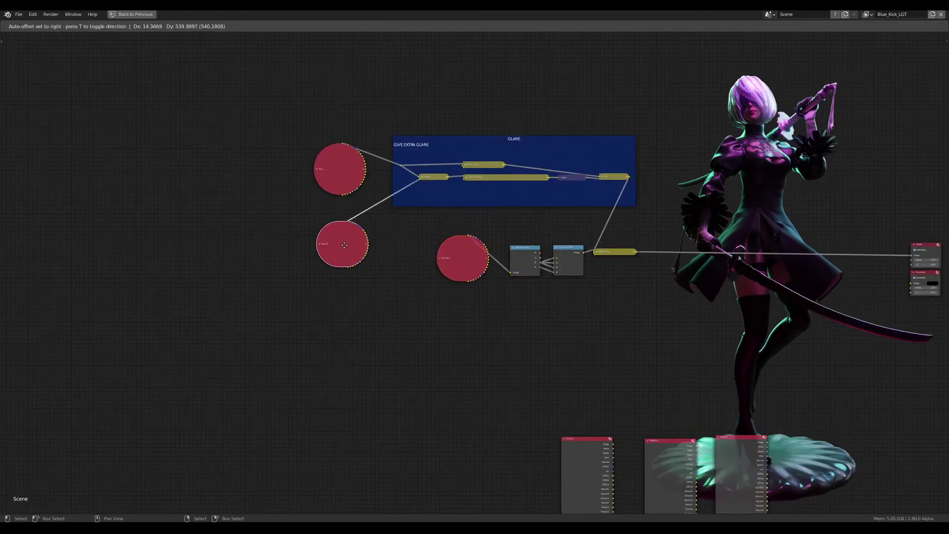
{"action": "left_click", "coordinate": [344, 266]}
{"action": "scroll", "coordinate": [345, 266], "scroll_direction": "up", "scroll_amount": 2}
- Shift the Blue Kick chain slightly left beside the collapsed Top LGT node
{"action": "middle_click_drag", "start_coordinate": [415, 217], "coordinate": [305, 210]}
{"action": "left_click_drag", "start_coordinate": [304, 210], "coordinate": [564, 322]}
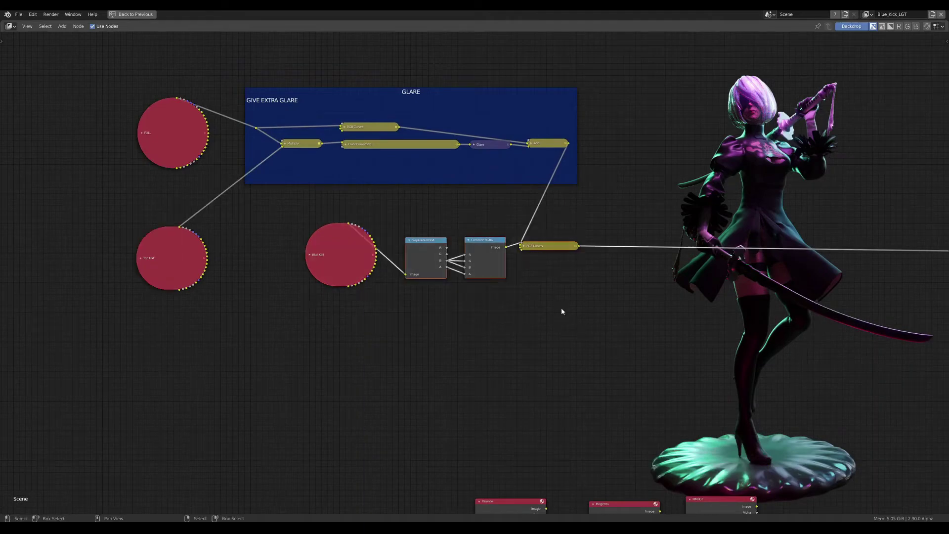
{"action": "key", "text": "g"}
{"action": "left_click", "coordinate": [543, 292]}
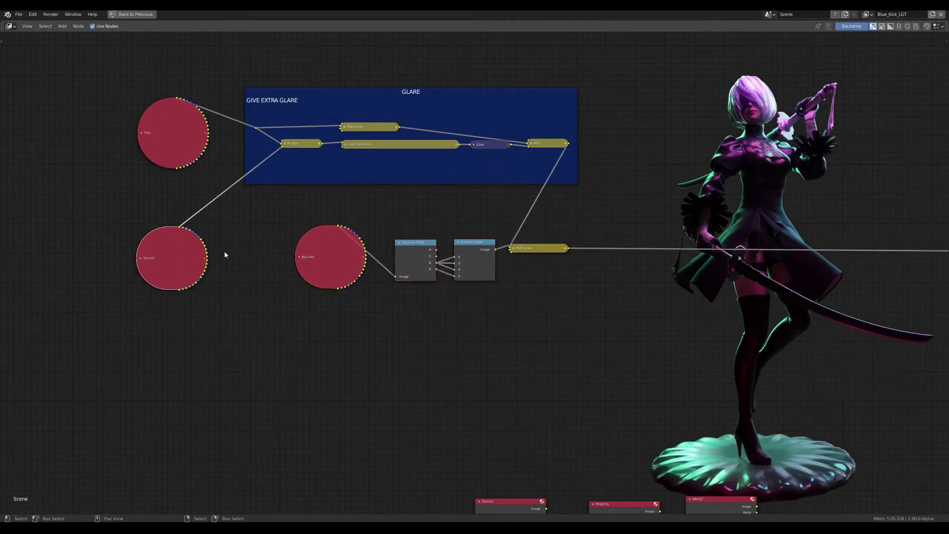
{"action": "scroll", "coordinate": [224, 250], "scroll_direction": "left", "scroll_amount": 2, "text": "ctrl"}
{"action": "scroll", "coordinate": [216, 257], "scroll_direction": "up", "scroll_amount": 2}
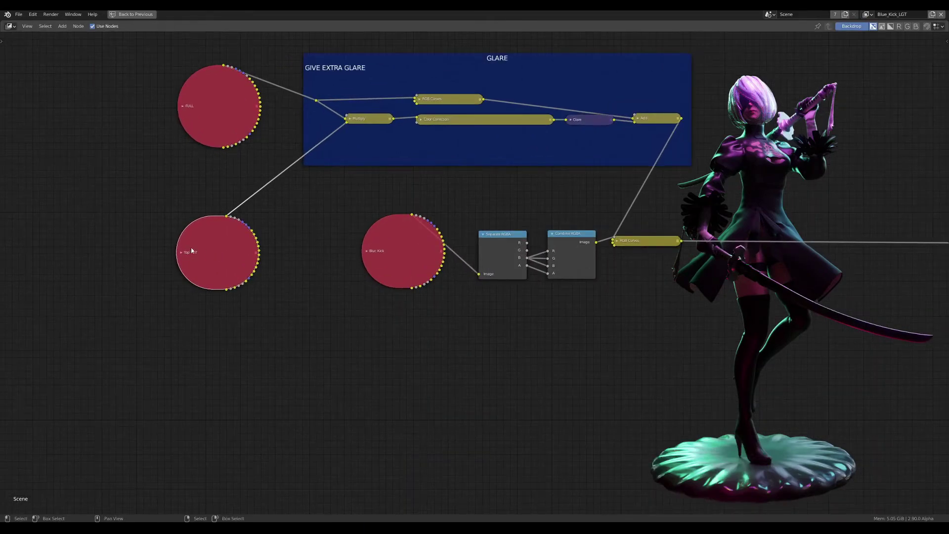
{"action": "middle_click_drag", "start_coordinate": [613, 266], "coordinate": [548, 259]}
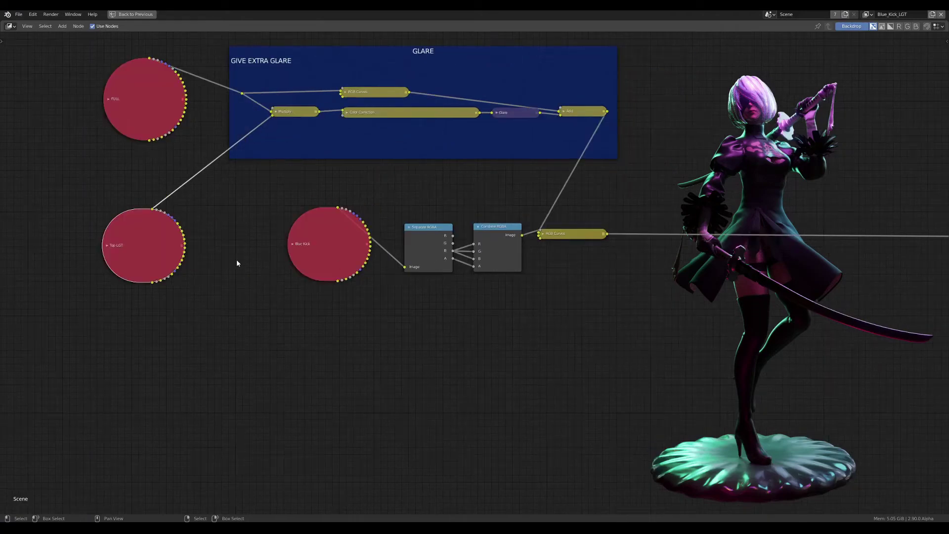
{"action": "middle_click_drag", "start_coordinate": [688, 300], "coordinate": [388, 267]}
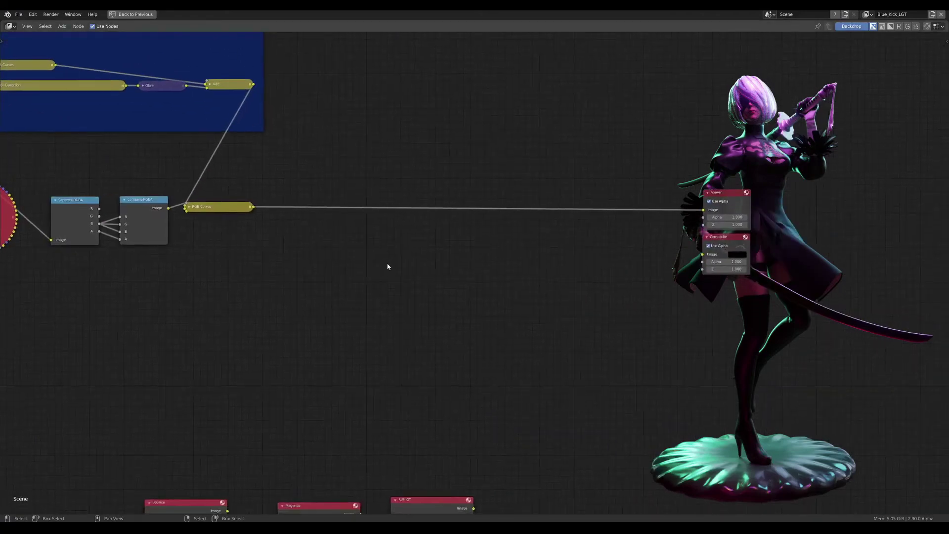
{"action": "scroll", "coordinate": [458, 244], "scroll_direction": "down", "scroll_amount": 1}
{"action": "scroll", "coordinate": [328, 318], "scroll_direction": "down", "scroll_amount": 3, "text": "shift"}
{"action": "scroll", "coordinate": [297, 328], "scroll_direction": "up", "scroll_amount": 1}
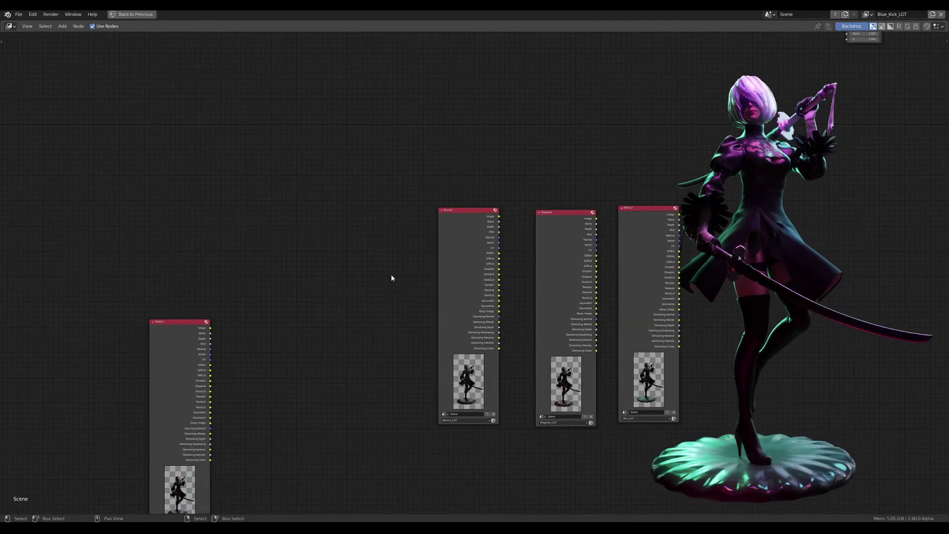
- Move the Bounce, Magenta and RIM LGT nodes up, previewing each pass in the Viewer
{"action": "left_click_drag", "start_coordinate": [468, 242], "coordinate": [366, 153]}
{"action": "middle_click_drag", "start_coordinate": [367, 153], "coordinate": [360, 310]}
{"action": "left_click", "coordinate": [357, 318], "text": "ctrl+shift"}
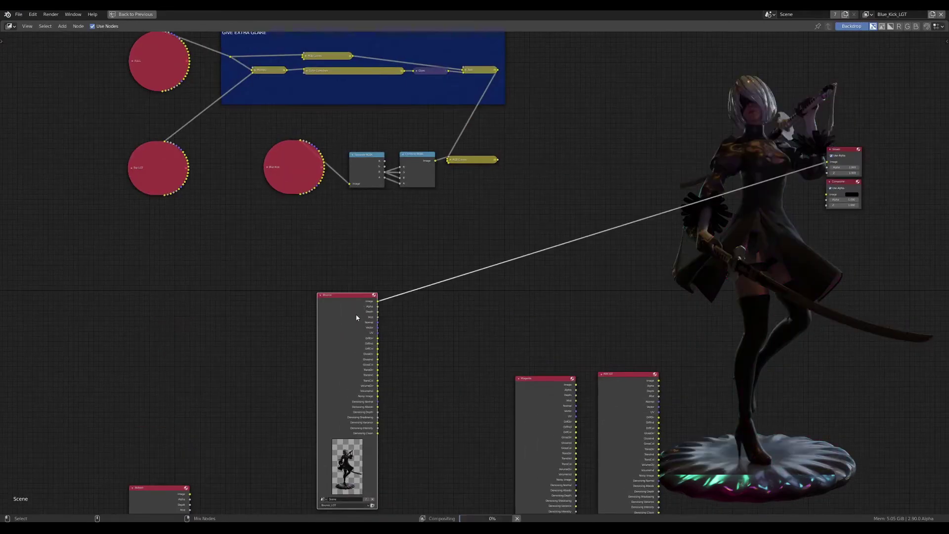
{"action": "left_click_drag", "start_coordinate": [356, 318], "coordinate": [430, 247]}
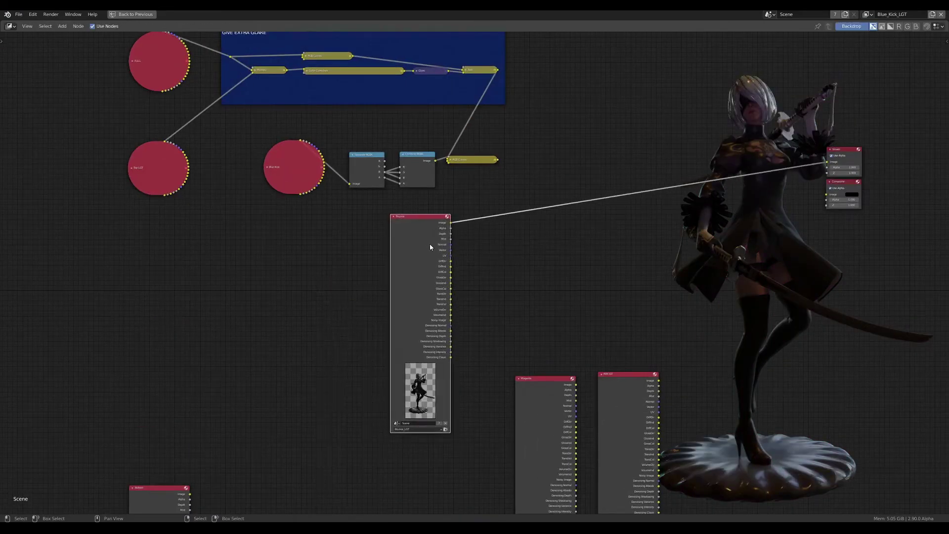
{"action": "left_click_drag", "start_coordinate": [553, 407], "coordinate": [501, 305]}
{"action": "left_click", "coordinate": [497, 307], "text": "ctrl+shift"}
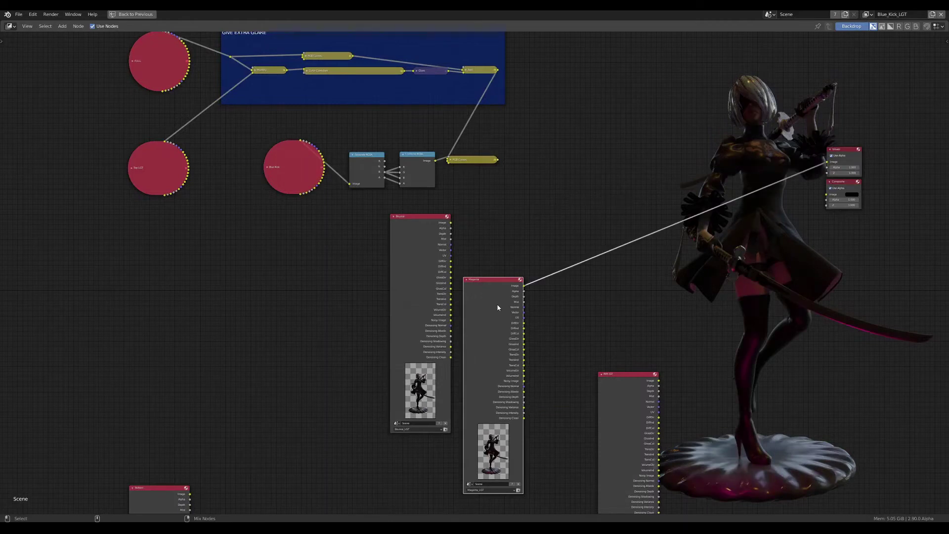
{"action": "left_click", "coordinate": [627, 387], "text": "ctrl+shift"}
{"action": "left_click_drag", "start_coordinate": [627, 388], "coordinate": [603, 268]}
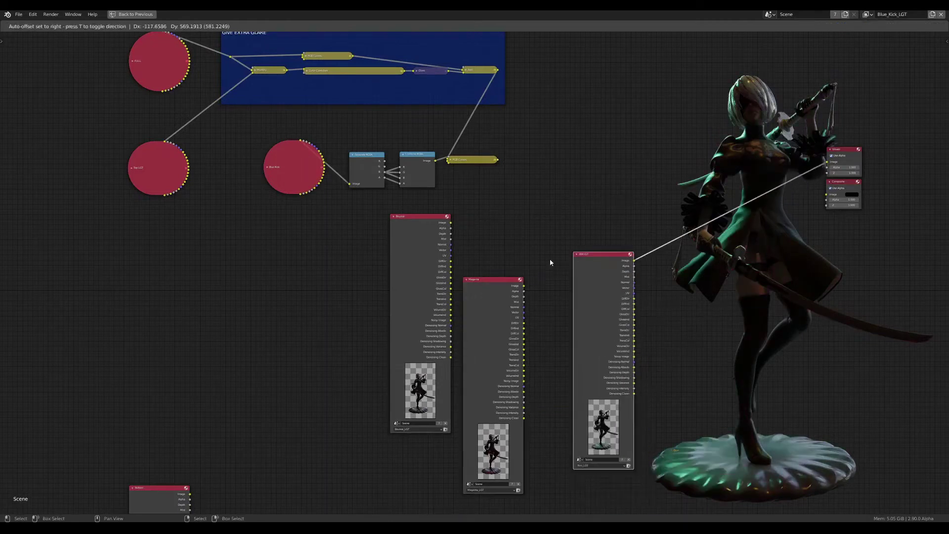
- Line up Bounce, Magenta and RIM LGT in a row below the graph
{"action": "mouse_move", "coordinate": [398, 287]}
{"action": "left_mouse_down"}
{"action": "mouse_move", "coordinate": [299, 301]}
{"action": "mouse_move", "coordinate": [299, 235]}
{"action": "left_mouse_up"}
{"action": "middle_click_drag", "start_coordinate": [299, 235], "coordinate": [132, 299]}
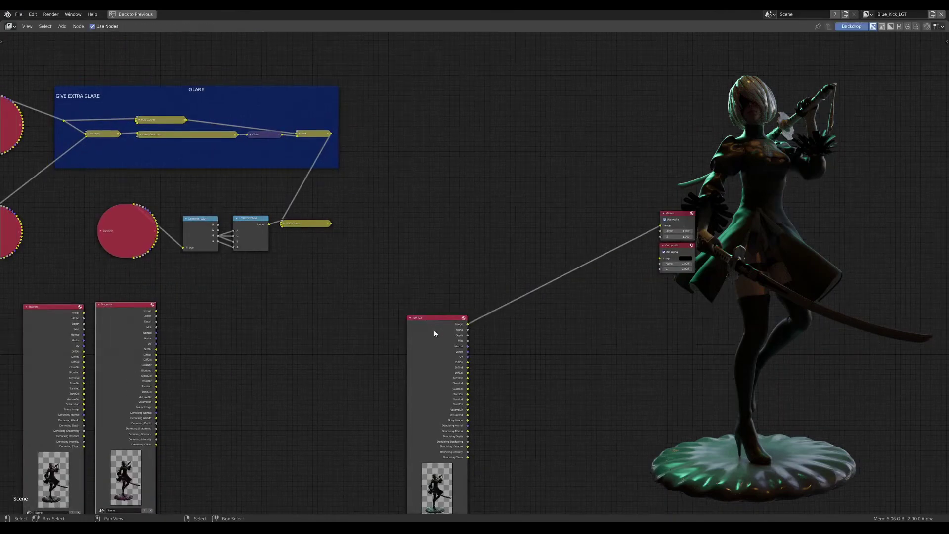
{"action": "left_click_drag", "start_coordinate": [432, 336], "coordinate": [354, 245]}
{"action": "left_click", "coordinate": [354, 245]}
{"action": "scroll", "coordinate": [426, 177], "scroll_direction": "up", "scroll_amount": 2}
{"action": "scroll", "coordinate": [425, 177], "scroll_direction": "up", "scroll_amount": 1}
{"action": "key", "text": "shift+a"}
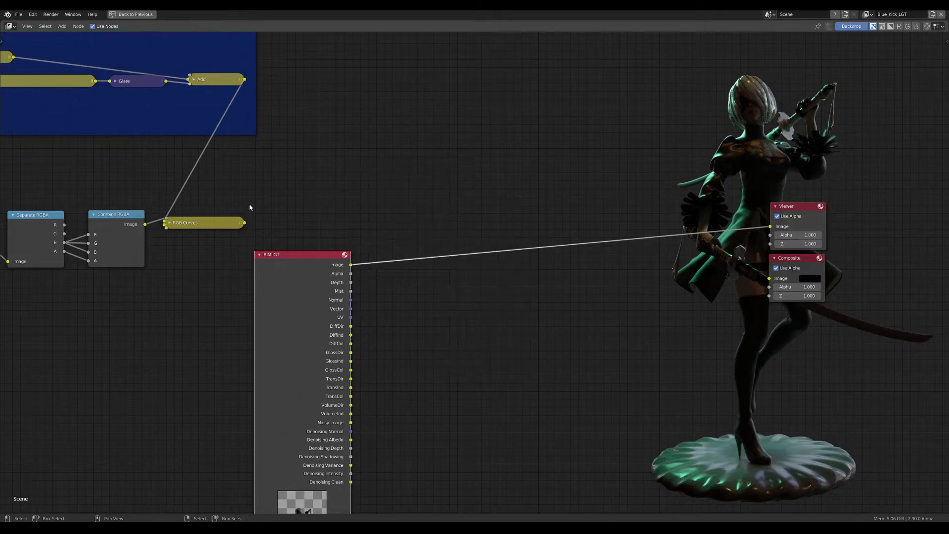
{"action": "key", "text": "Home"}
{"action": "key", "text": "g"}
{"action": "left_click", "coordinate": [520, 319]}
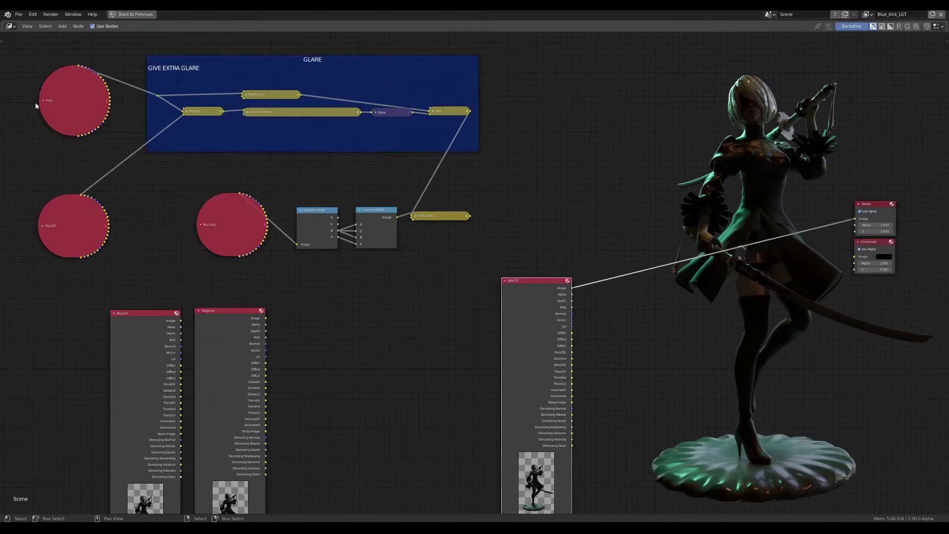
{"action": "scroll", "coordinate": [91, 135], "scroll_direction": "up", "scroll_amount": 1}
- Expand the FULL node and preview its Emit pass in the Viewer
{"action": "left_click", "coordinate": [45, 102]}
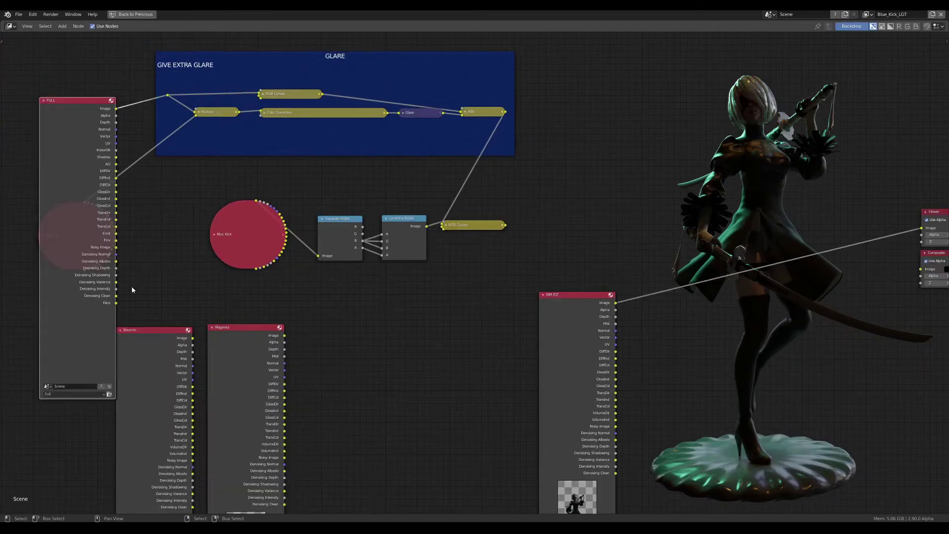
{"action": "middle_click_drag", "start_coordinate": [132, 289], "coordinate": [160, 220], "text": "ctrl"}
{"action": "left_click", "coordinate": [164, 212], "text": "ctrl+shift"}
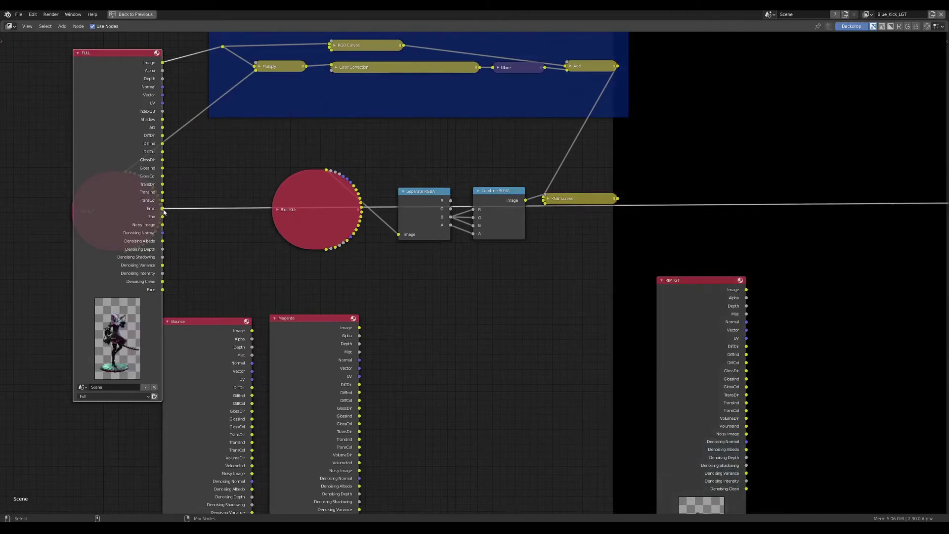
{"action": "scroll", "coordinate": [251, 240], "scroll_direction": "down", "scroll_amount": 2}
{"action": "mouse_move", "coordinate": [568, 238]}
{"action": "middle_mouse_down"}
{"action": "mouse_move", "coordinate": [192, 199]}
{"action": "mouse_move", "coordinate": [385, 201]}
{"action": "middle_mouse_up"}
{"action": "scroll", "coordinate": [385, 200], "scroll_direction": "down", "scroll_amount": 1}
{"action": "scroll", "coordinate": [386, 201], "scroll_direction": "up", "scroll_amount": 1}
- Collapse the FULL node and add an Alpha Over node through the 'ALP' node search
{"action": "key", "text": "h"}
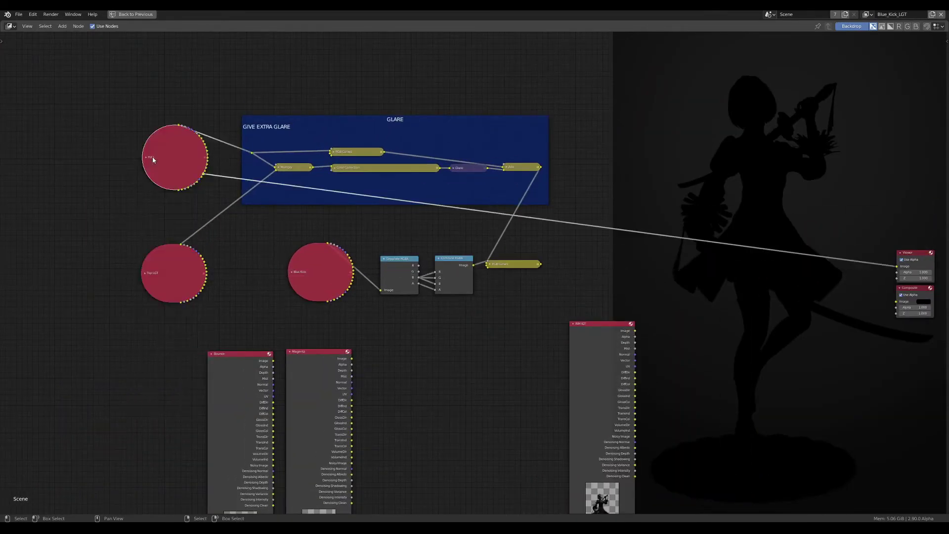
{"action": "mouse_move", "coordinate": [467, 203]}
{"action": "middle_mouse_down"}
{"action": "mouse_move", "coordinate": [416, 202]}
{"action": "mouse_move", "coordinate": [364, 218]}
{"action": "middle_mouse_up"}
{"action": "scroll", "coordinate": [364, 218], "scroll_direction": "up", "scroll_amount": 1}
{"action": "key", "text": "shift+a"}
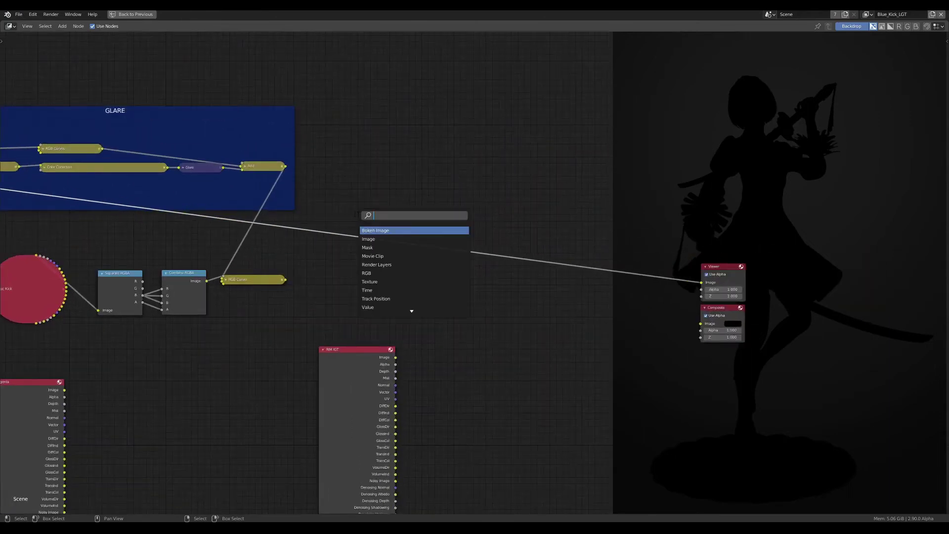
{"action": "type", "text": "AL"}
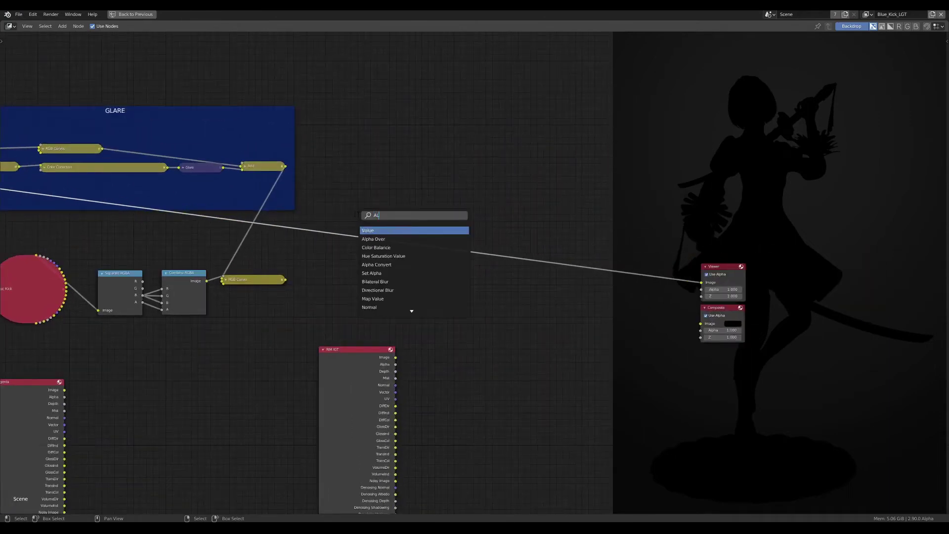
{"action": "type", "text": "P"}
{"action": "key", "text": "Return"}
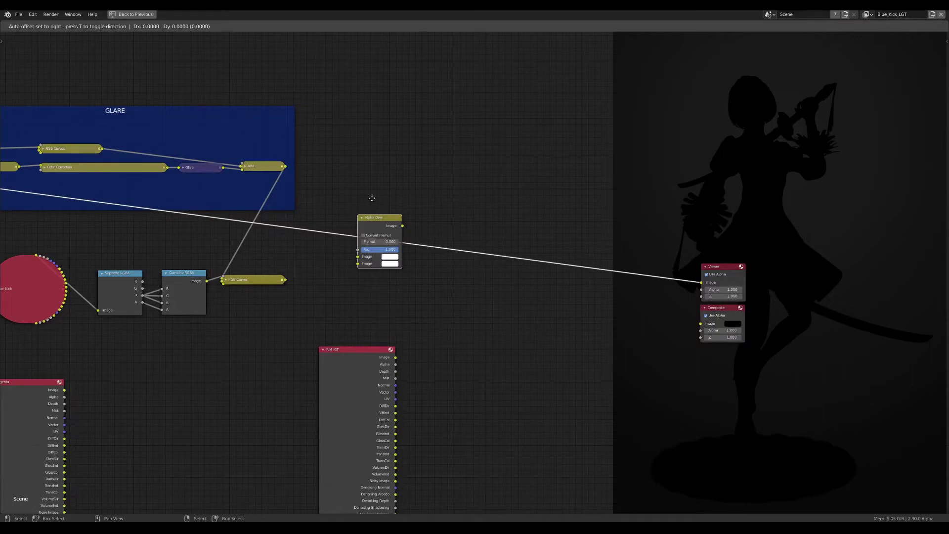
- Place the new Alpha Over node (Fac 1.000) unconnected right of the GLARE frame
{"action": "left_click", "coordinate": [401, 159]}
{"action": "key", "text": "g"}
{"action": "left_click", "coordinate": [321, 258]}
{"action": "mouse_move", "coordinate": [322, 259]}
{"action": "middle_mouse_down"}
{"action": "mouse_move", "coordinate": [359, 231]}
{"action": "mouse_move", "coordinate": [382, 244]}
{"action": "middle_mouse_up"}
{"action": "scroll", "coordinate": [378, 240], "scroll_direction": "down", "scroll_amount": 1}
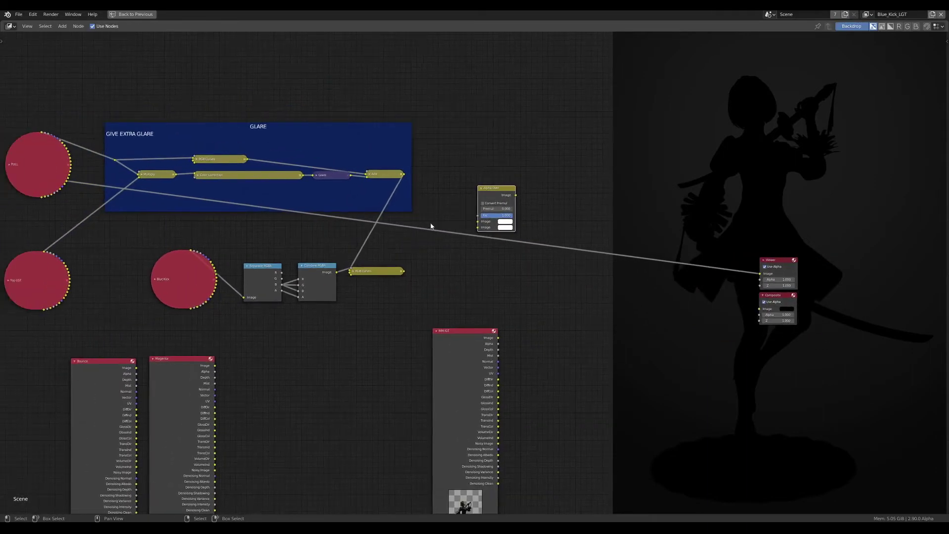
{"action": "scroll", "coordinate": [432, 225], "scroll_direction": "up", "scroll_amount": 1}
{"action": "scroll", "coordinate": [498, 194], "scroll_direction": "up", "scroll_amount": 1}
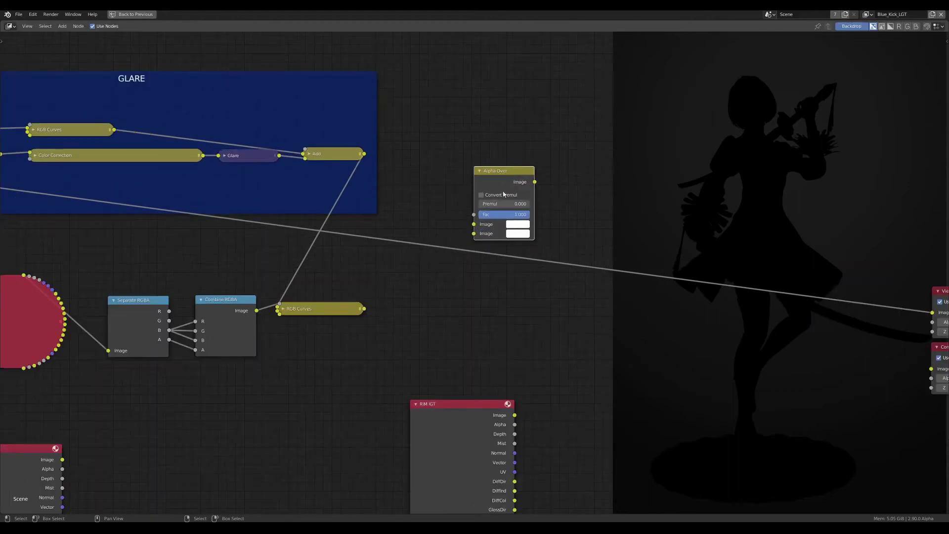
{"action": "scroll", "coordinate": [509, 199], "scroll_direction": "up", "scroll_amount": 1}
{"action": "scroll", "coordinate": [402, 217], "scroll_direction": "down", "scroll_amount": 2}
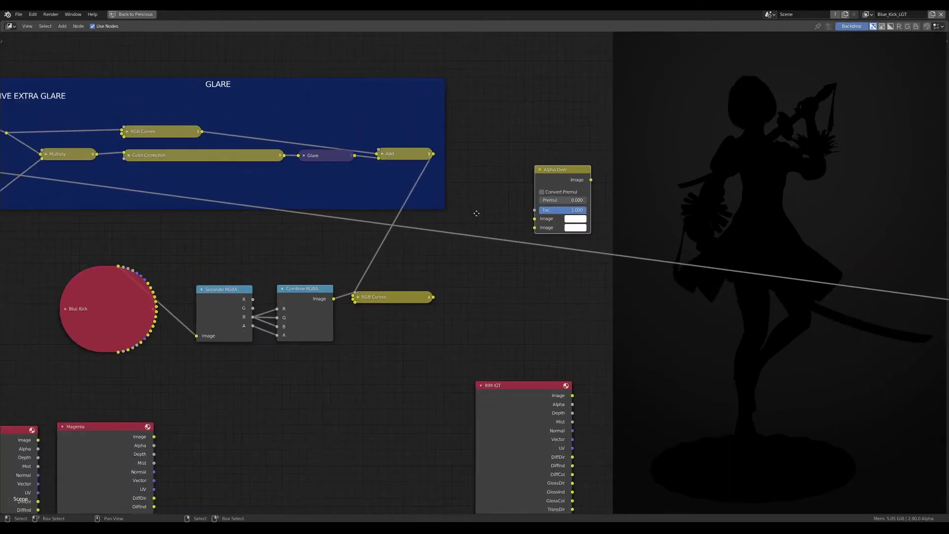
{"action": "scroll", "coordinate": [406, 221], "scroll_direction": "down", "scroll_amount": 1}
{"action": "middle_click_drag", "start_coordinate": [406, 221], "coordinate": [474, 219]}
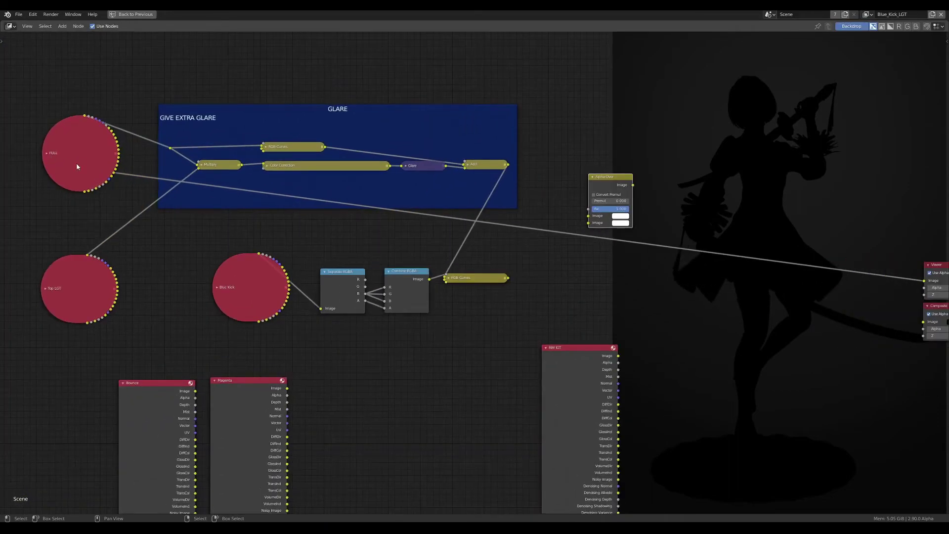
- Confirm Node Wrangler is enabled by searching 'NODE' in Preferences > Add-ons, then close Preferences
{"action": "key", "text": "F4"}
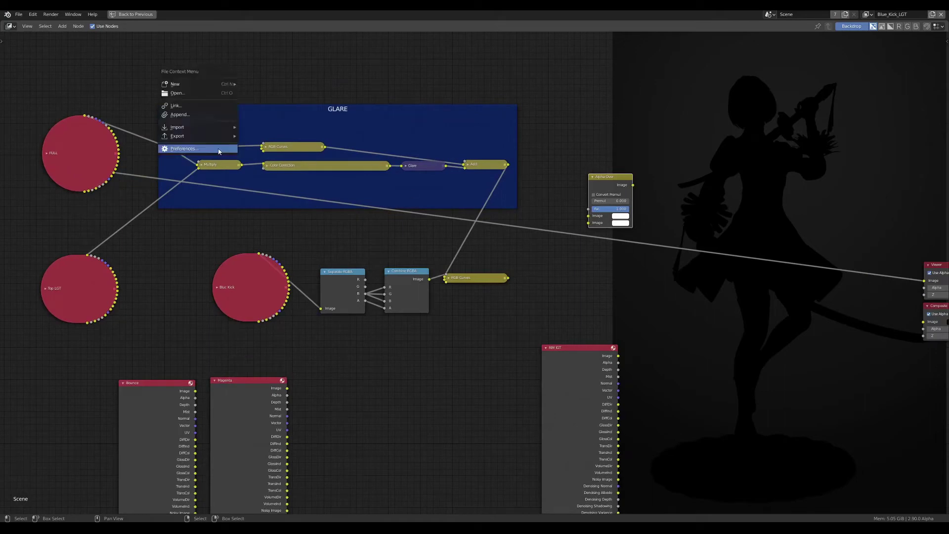
{"action": "left_click", "coordinate": [210, 149]}
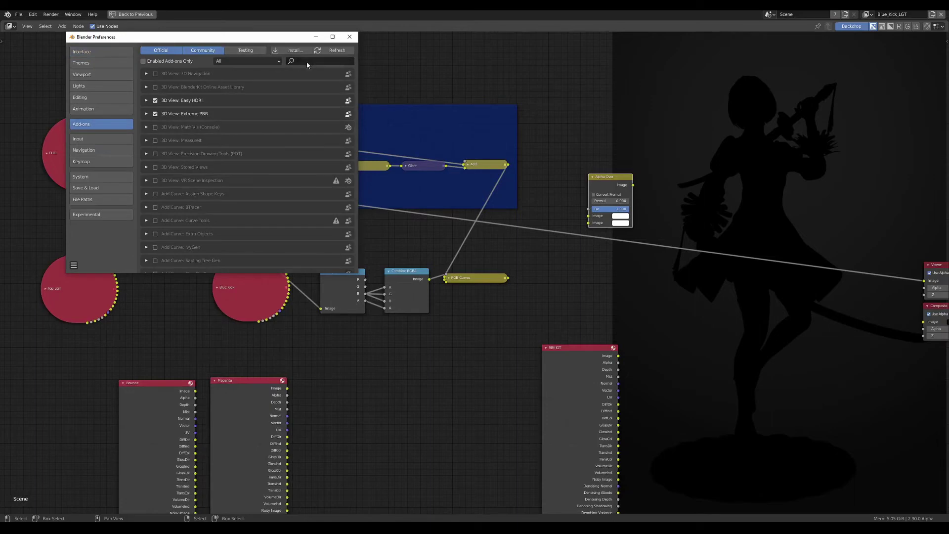
{"action": "left_click", "coordinate": [307, 61]}
{"action": "type", "text": "NODE"}
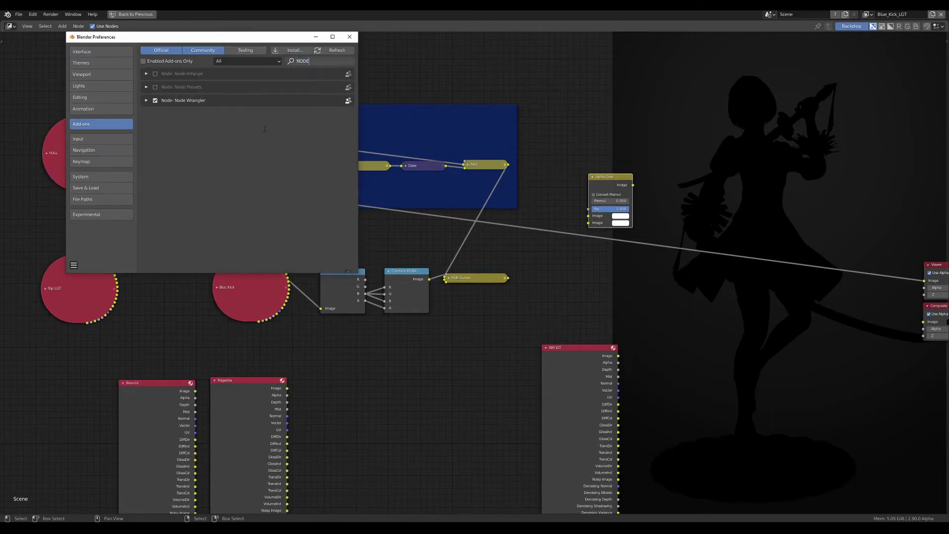
{"action": "left_click", "coordinate": [350, 36]}
- Show the Node Wrangler tools panel in the node editor sidebar
{"action": "middle_click_drag", "start_coordinate": [656, 143], "coordinate": [598, 152]}
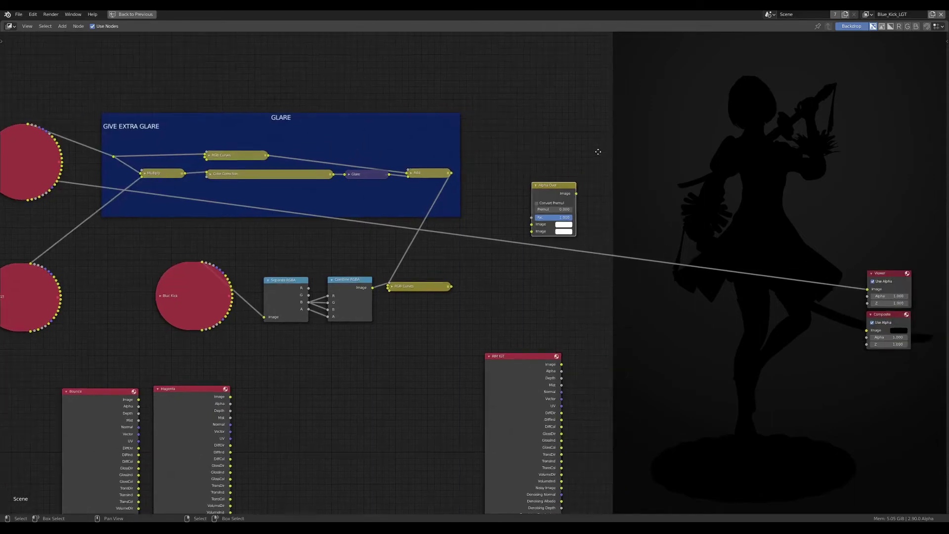
{"action": "key", "text": "n"}
{"action": "left_click", "coordinate": [944, 121]}
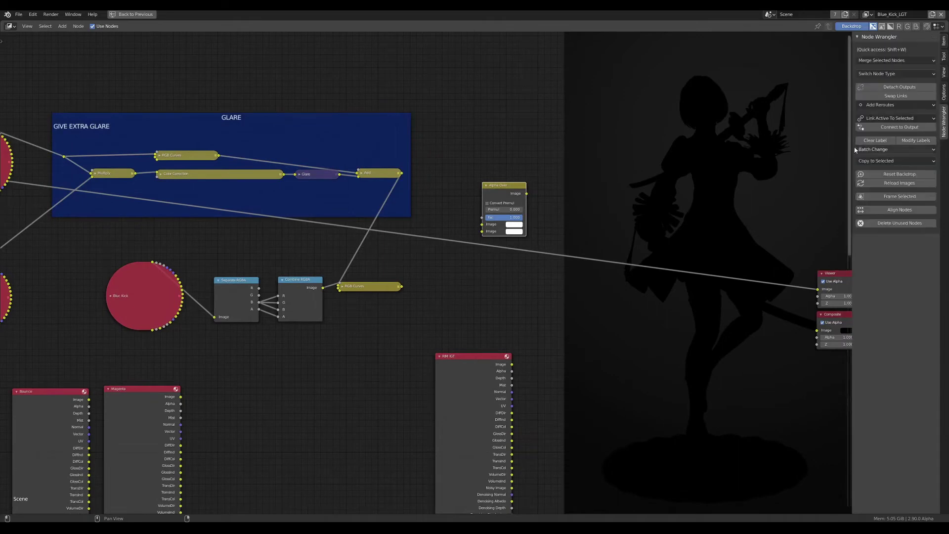
{"action": "left_click_drag", "start_coordinate": [853, 150], "coordinate": [826, 150]}
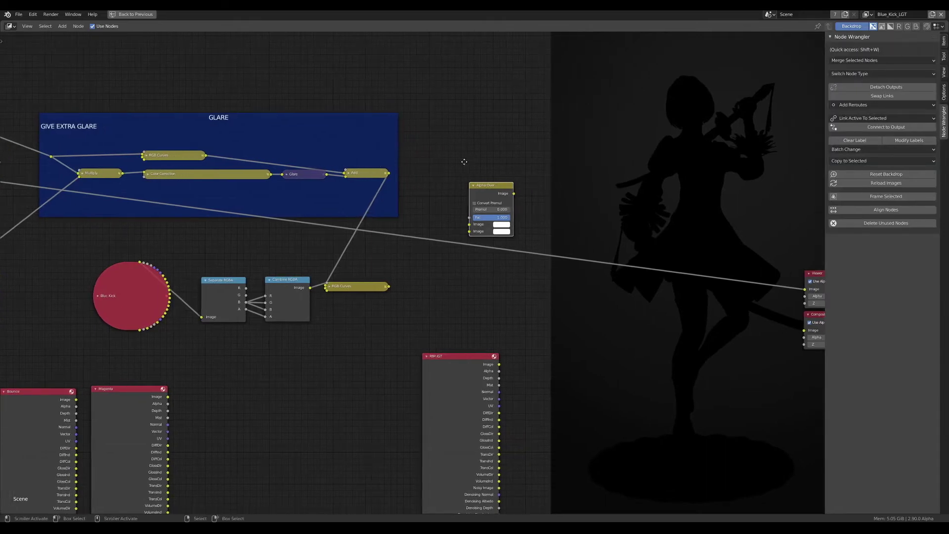
{"action": "middle_click_drag", "start_coordinate": [464, 162], "coordinate": [556, 160]}
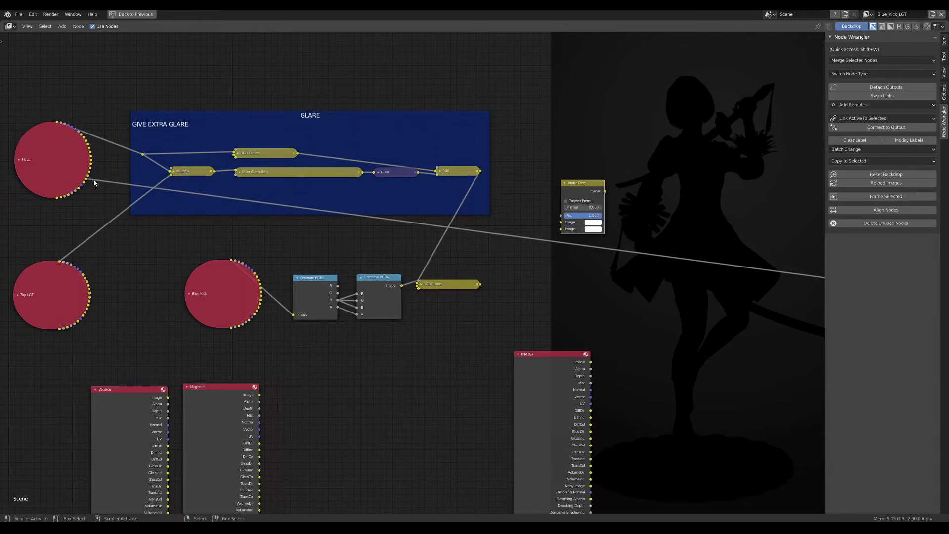
{"action": "right_click_drag", "start_coordinate": [69, 159], "coordinate": [581, 208], "text": "ctrl+shift"}
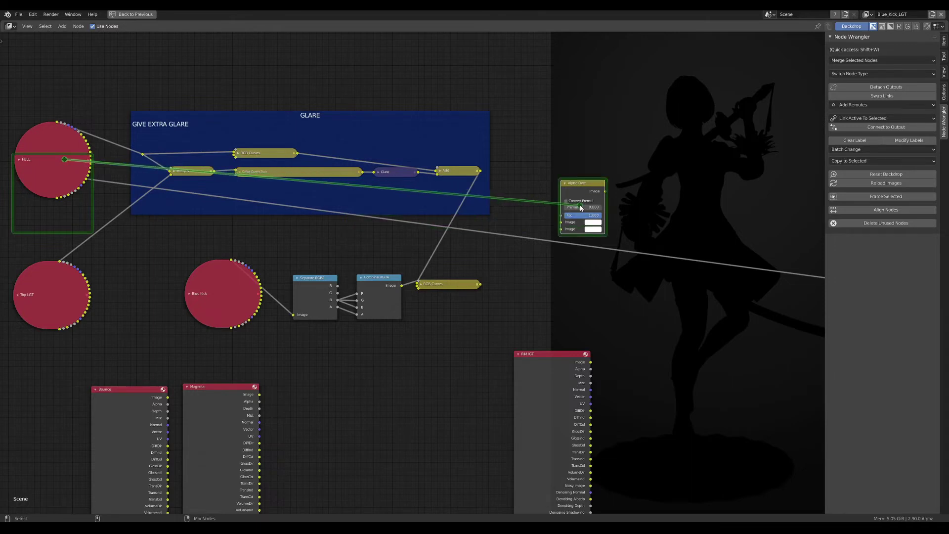
{"action": "right_click_drag", "start_coordinate": [582, 208], "coordinate": [581, 192], "text": "ctrl+shift"}
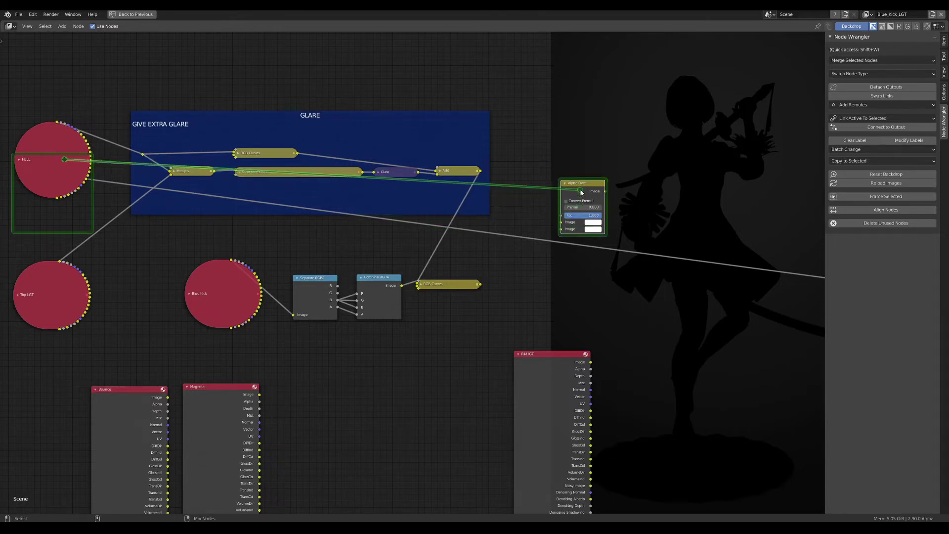
{"action": "mouse_move", "coordinate": [61, 156]}
{"action": "right_mouse_down", "text": "ctrl+shift"}
{"action": "mouse_move", "coordinate": [568, 201]}
{"action": "mouse_move", "coordinate": [596, 192]}
{"action": "right_mouse_up", "text": "ctrl+shift"}
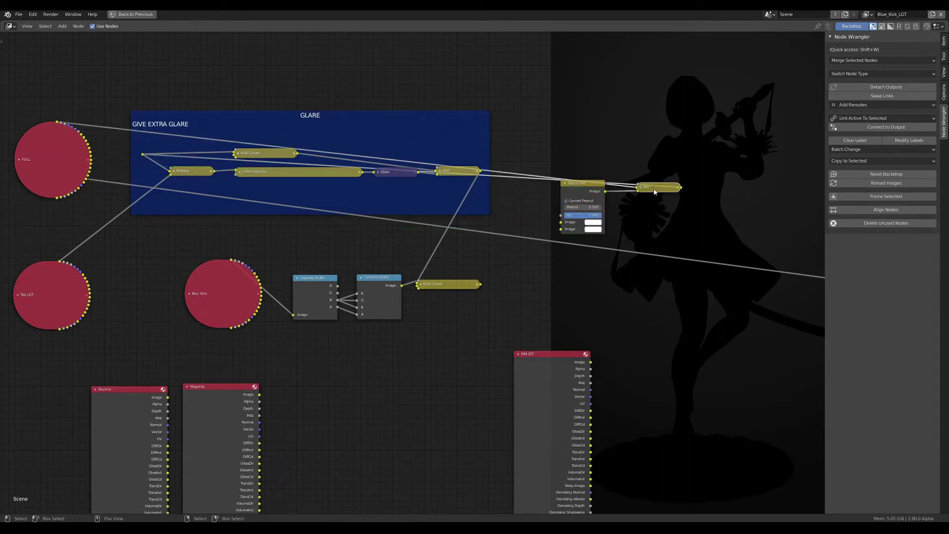
{"action": "left_click", "coordinate": [650, 137]}
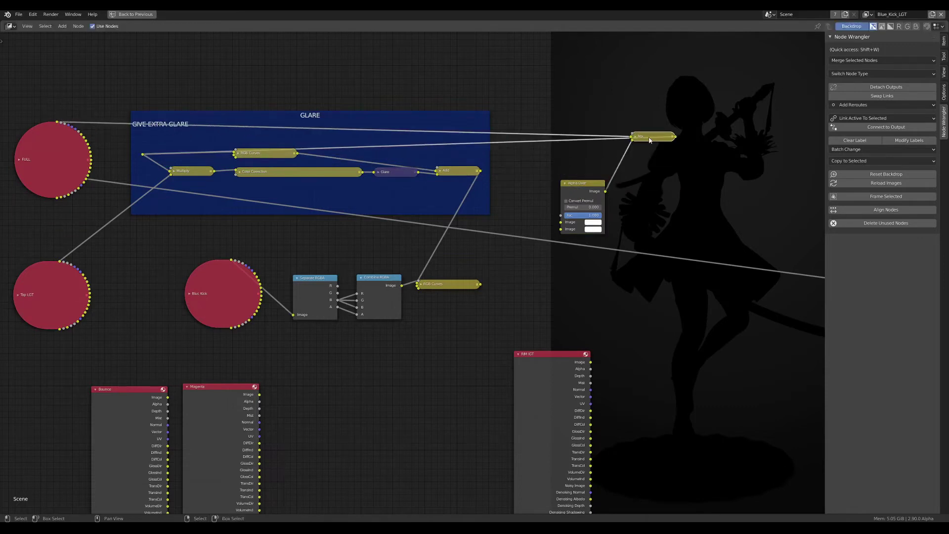
{"action": "key", "text": "Delete"}
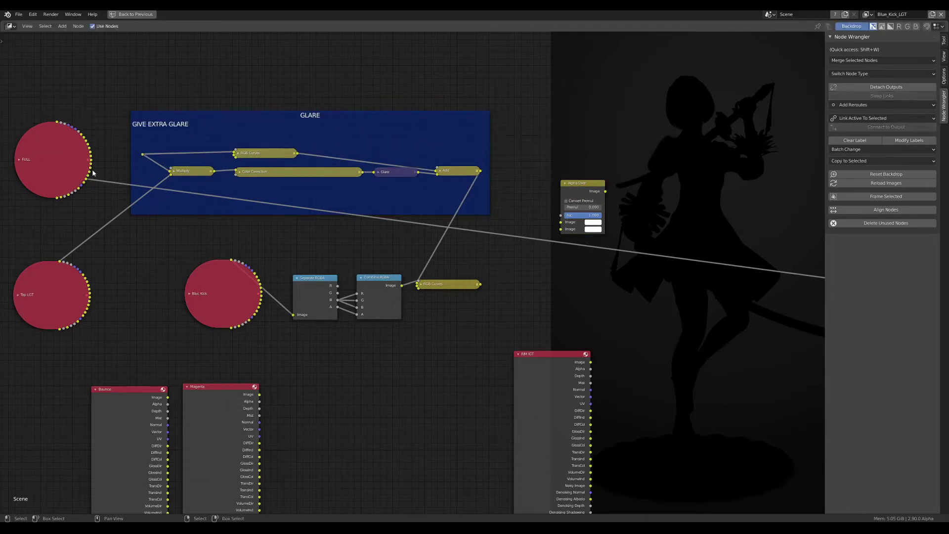
{"action": "right_click_drag", "start_coordinate": [78, 170], "coordinate": [574, 196], "text": "alt"}
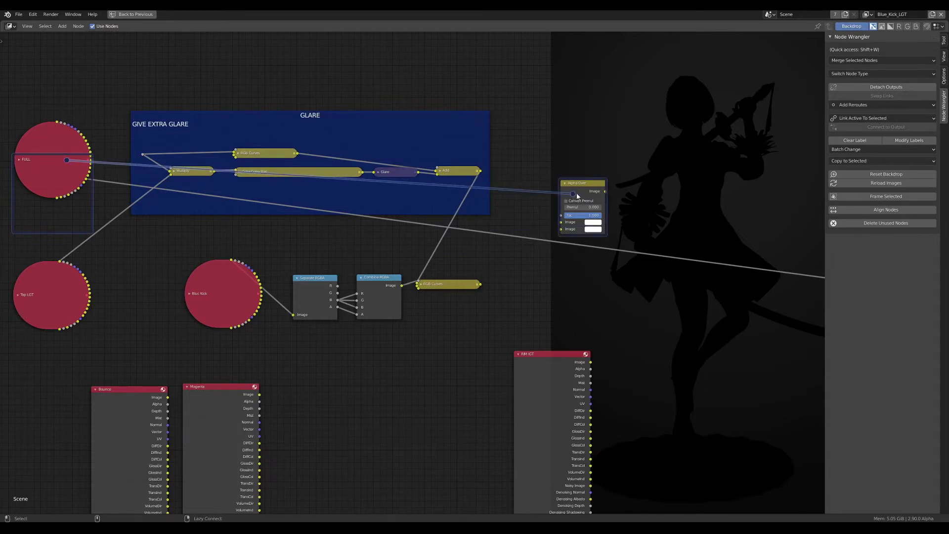
{"action": "right_click_drag", "start_coordinate": [577, 195], "coordinate": [577, 196], "text": "alt+shift"}
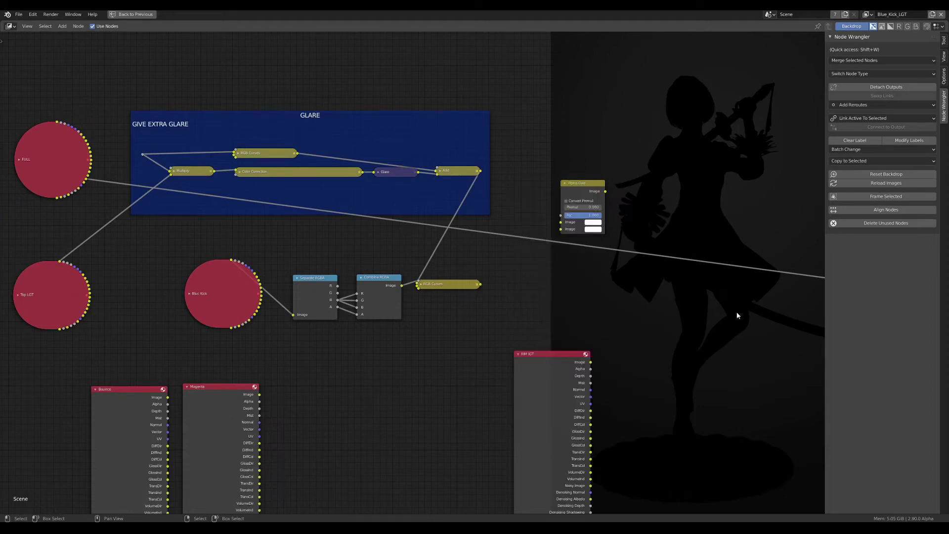
{"action": "scroll", "coordinate": [736, 315], "scroll_direction": "down", "scroll_amount": 2}
{"action": "scroll", "coordinate": [607, 291], "scroll_direction": "down", "scroll_amount": 2}
{"action": "scroll", "coordinate": [405, 272], "scroll_direction": "down", "scroll_amount": 5, "text": "ctrl"}
- Move Alpha Over right and connect FULL's Emit pass to its first Image input
{"action": "left_click", "coordinate": [345, 235]}
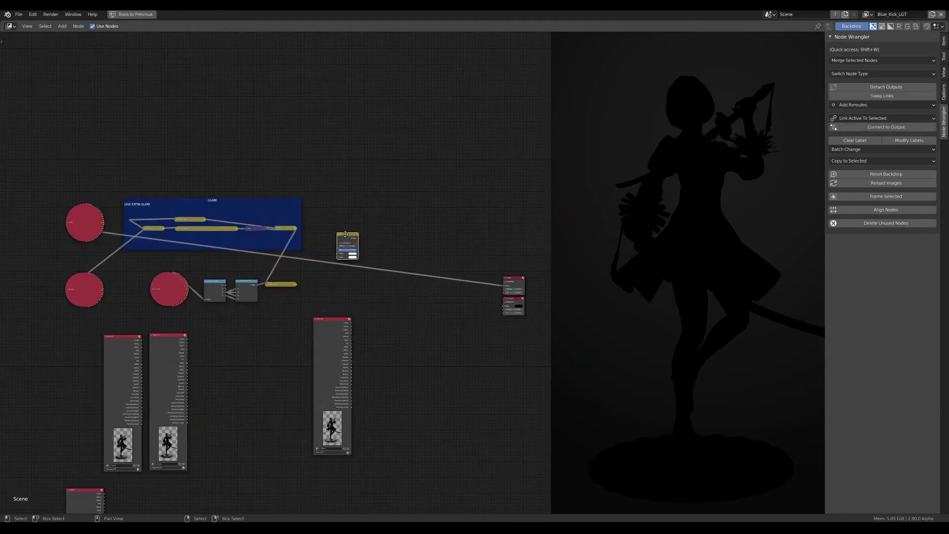
{"action": "left_click_drag", "start_coordinate": [345, 234], "coordinate": [532, 229]}
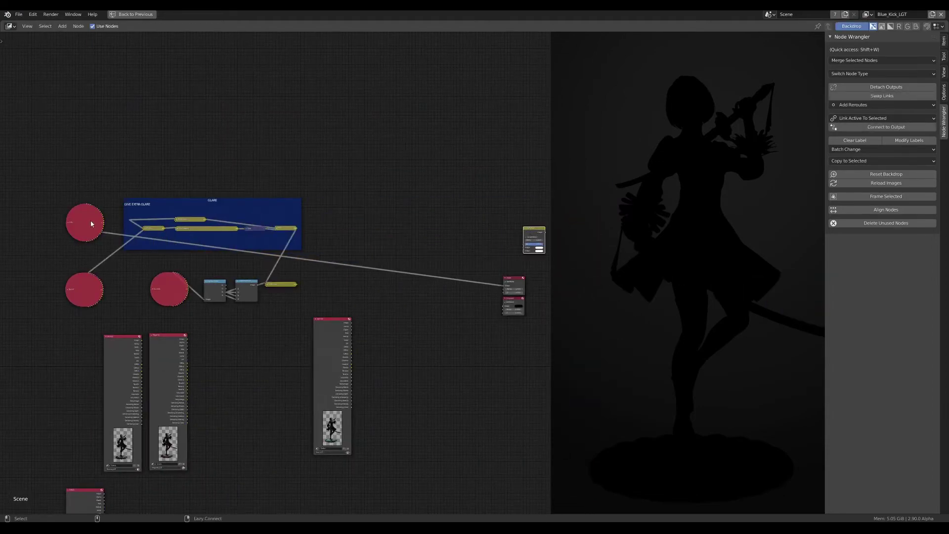
{"action": "right_click_drag", "start_coordinate": [89, 222], "coordinate": [533, 242], "text": "alt"}
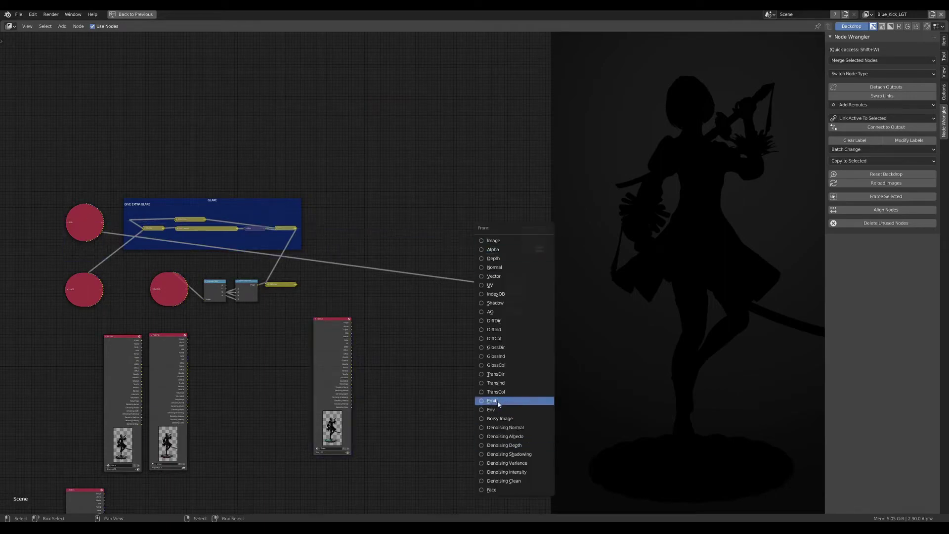
{"action": "left_click", "coordinate": [496, 405]}
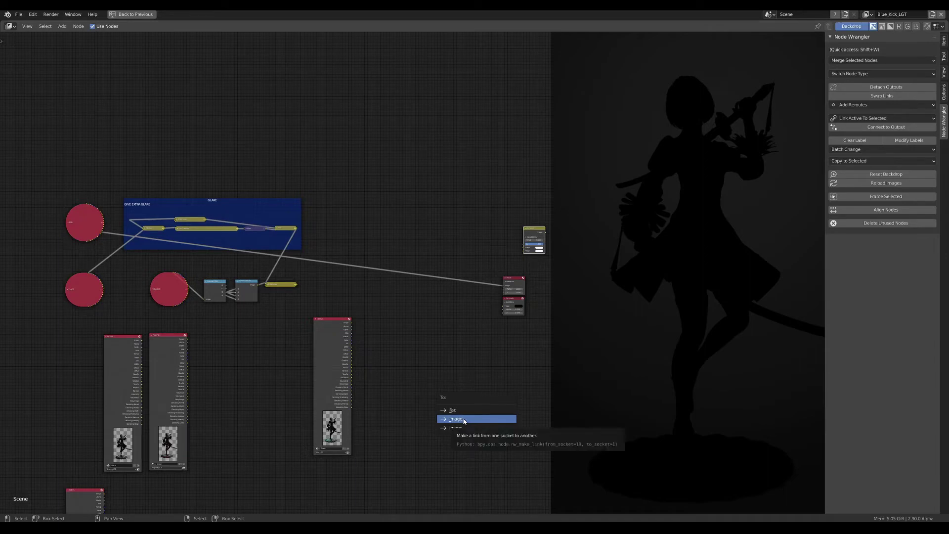
{"action": "left_click", "coordinate": [465, 419]}
- Place Alpha Over below the GLARE frame, feed RGB Curves into its second Image, and view it
{"action": "scroll", "coordinate": [534, 239], "scroll_direction": "up", "scroll_amount": 2}
{"action": "scroll", "coordinate": [534, 240], "scroll_direction": "up", "scroll_amount": 2}
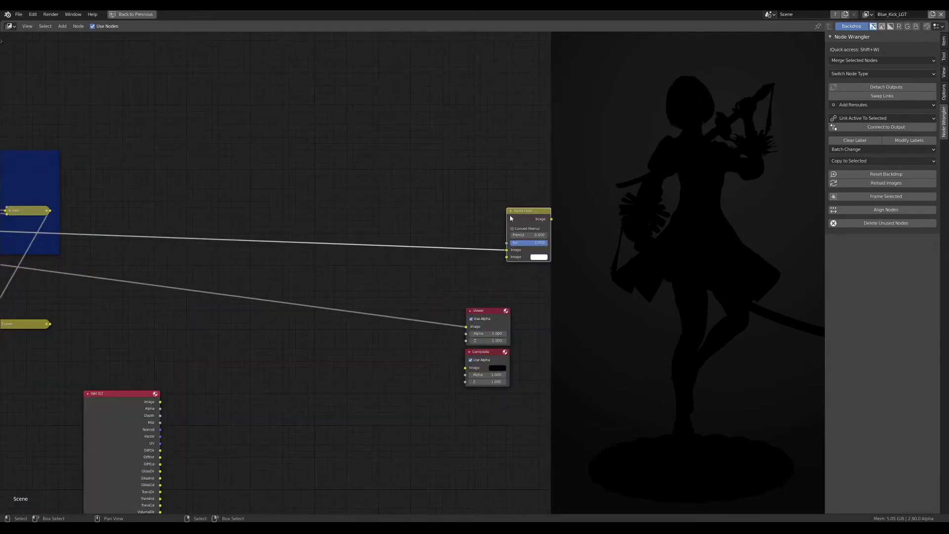
{"action": "mouse_move", "coordinate": [510, 216]}
{"action": "left_mouse_down"}
{"action": "mouse_move", "coordinate": [203, 224]}
{"action": "mouse_move", "coordinate": [158, 289]}
{"action": "left_mouse_up"}
{"action": "middle_click_drag", "start_coordinate": [54, 312], "coordinate": [231, 301]}
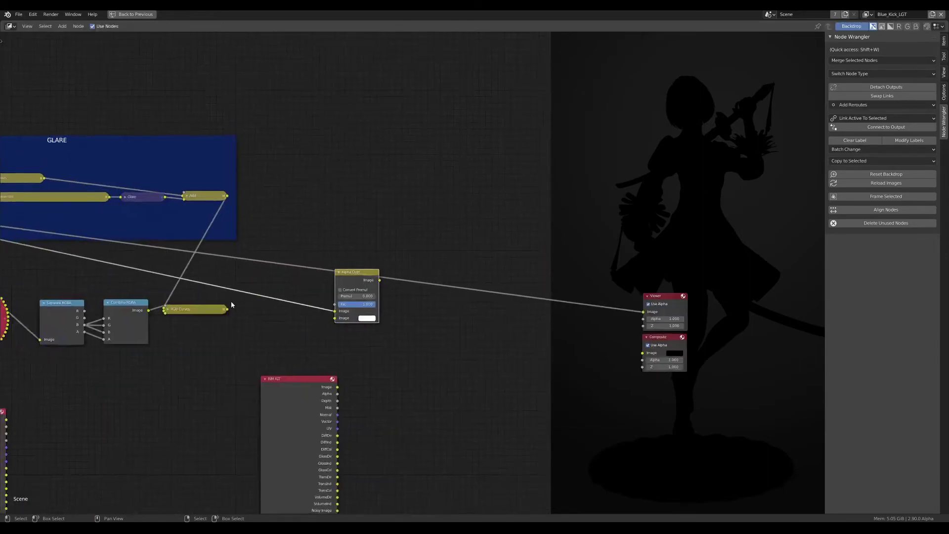
{"action": "scroll", "coordinate": [231, 301], "scroll_direction": "up", "scroll_amount": 1}
{"action": "left_click_drag", "start_coordinate": [225, 312], "coordinate": [362, 323]}
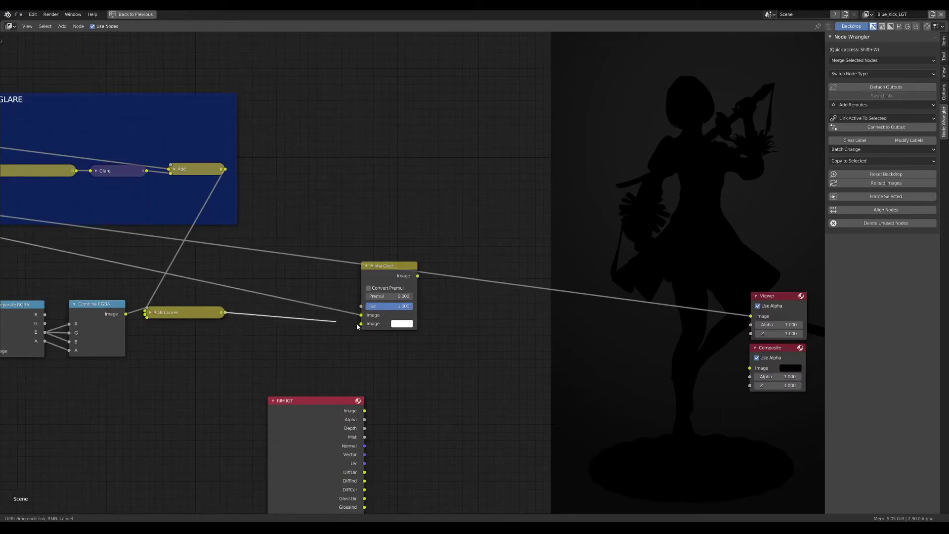
{"action": "left_click", "coordinate": [404, 276]}
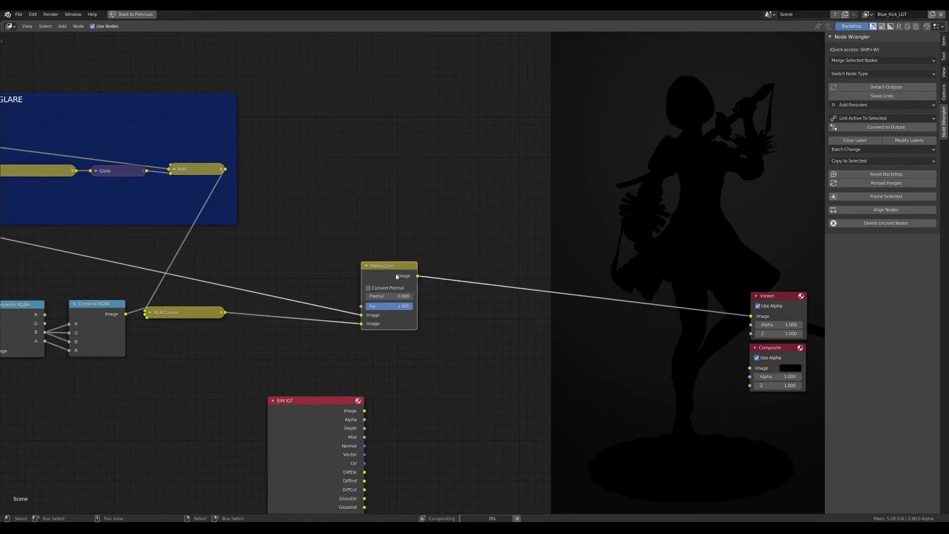
{"action": "left_click_drag", "start_coordinate": [396, 276], "coordinate": [388, 274]}
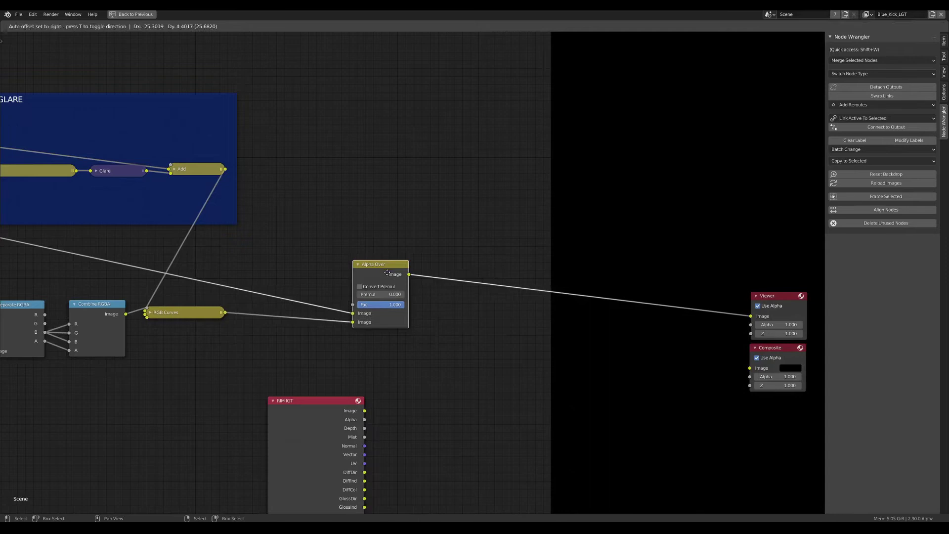
- Enable Convert Premul on Alpha Over, move the node higher and shrink the backdrop
{"action": "left_click", "coordinate": [365, 287]}
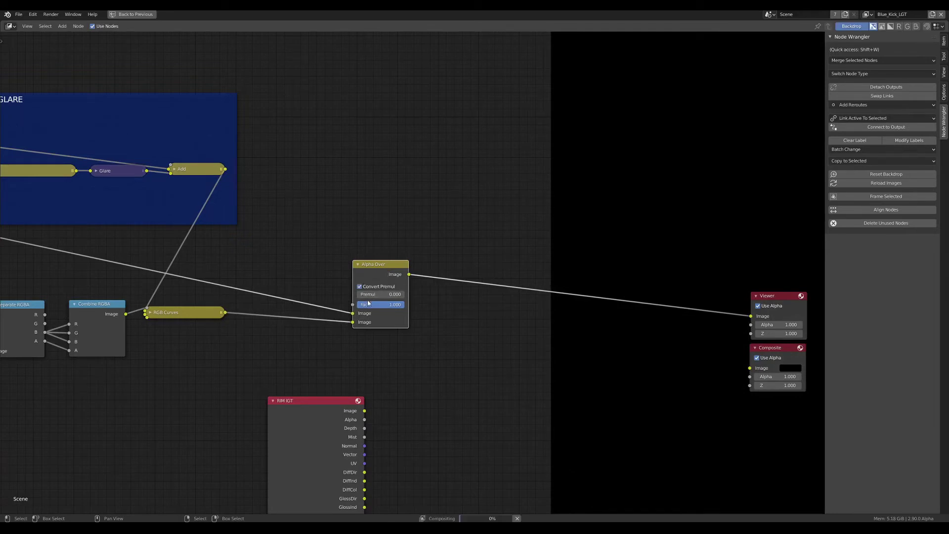
{"action": "middle_click_drag", "start_coordinate": [184, 318], "coordinate": [282, 321]}
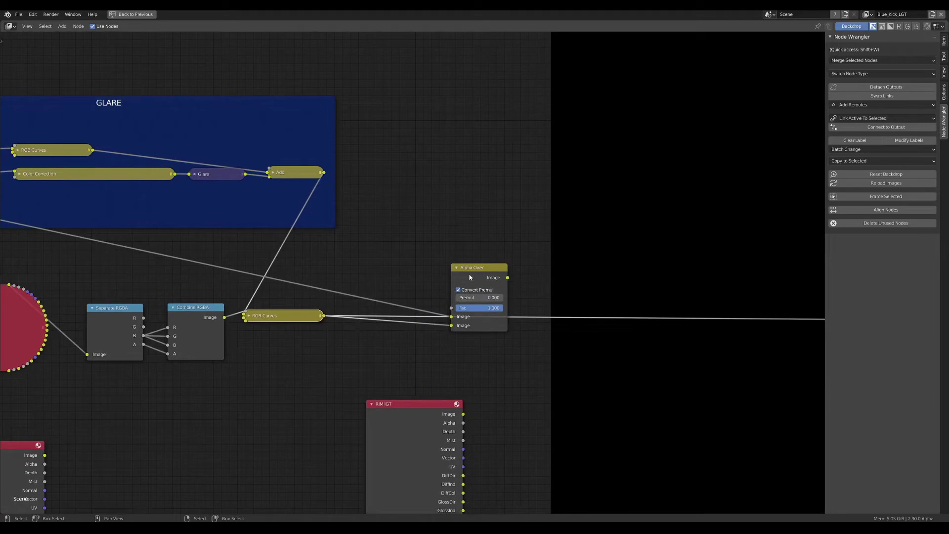
{"action": "left_click_drag", "start_coordinate": [475, 268], "coordinate": [490, 183]}
{"action": "scroll", "coordinate": [665, 293], "scroll_direction": "down", "scroll_amount": 2}
{"action": "scroll", "coordinate": [659, 295], "scroll_direction": "up", "scroll_amount": 1}
{"action": "key", "text": "v"}
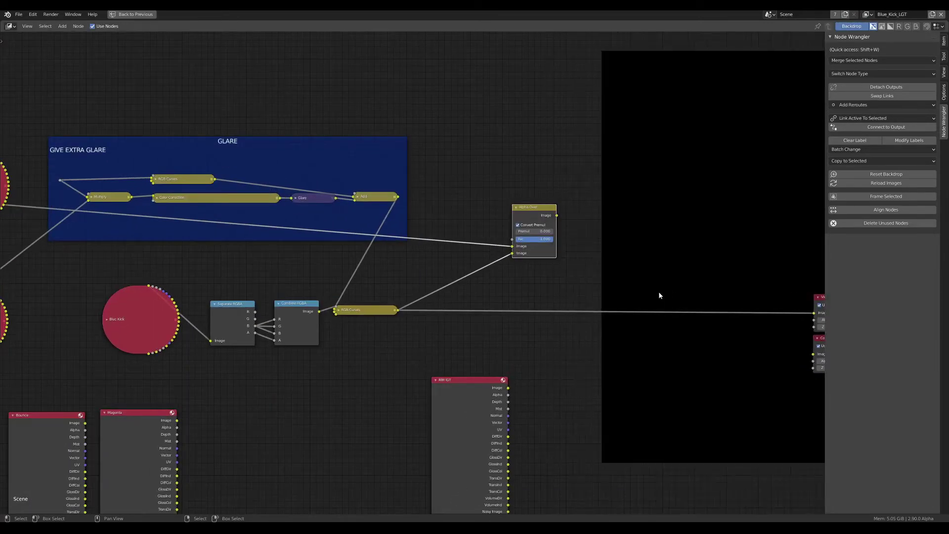
{"action": "key", "text": "v"}
- Link the FULL node's Image output to Alpha Over's first Image input, then collapse FULL
{"action": "middle_click_drag", "start_coordinate": [389, 316], "coordinate": [340, 314]}
{"action": "scroll", "coordinate": [308, 309], "scroll_direction": "up", "scroll_amount": 1}
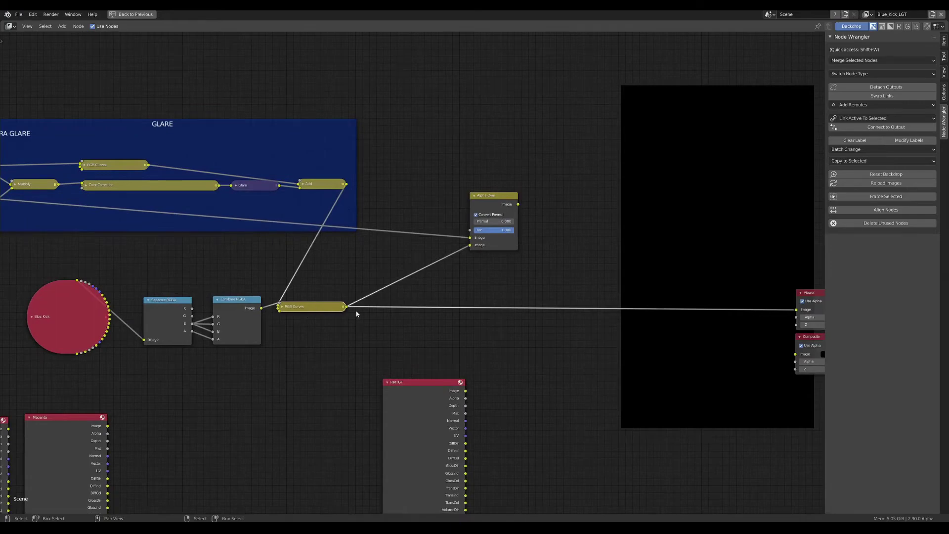
{"action": "key", "text": "Home"}
{"action": "scroll", "coordinate": [220, 267], "scroll_direction": "up", "scroll_amount": 1}
{"action": "scroll", "coordinate": [221, 267], "scroll_direction": "up", "scroll_amount": 2}
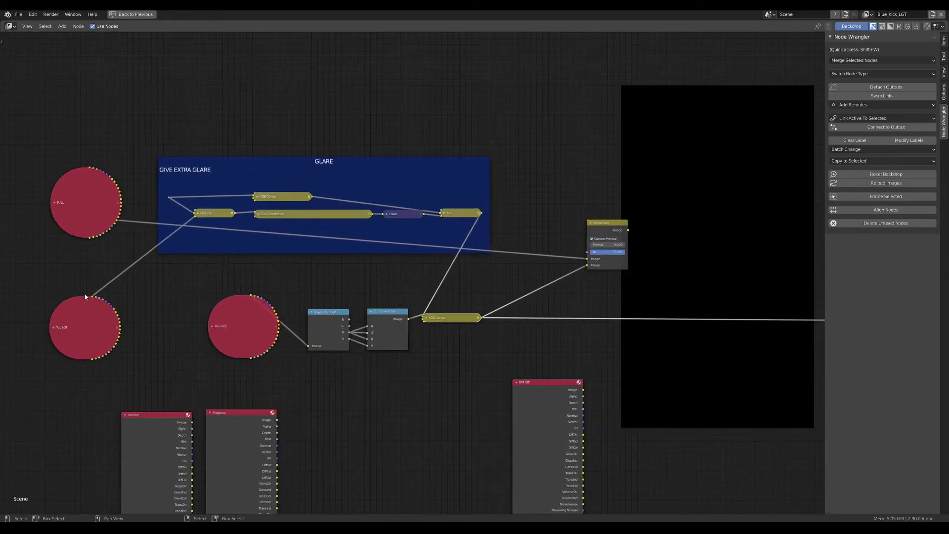
{"action": "left_click", "coordinate": [54, 203]}
{"action": "mouse_move", "coordinate": [86, 217]}
{"action": "left_mouse_down"}
{"action": "mouse_move", "coordinate": [46, 191]}
{"action": "mouse_move", "coordinate": [169, 198]}
{"action": "left_mouse_up"}
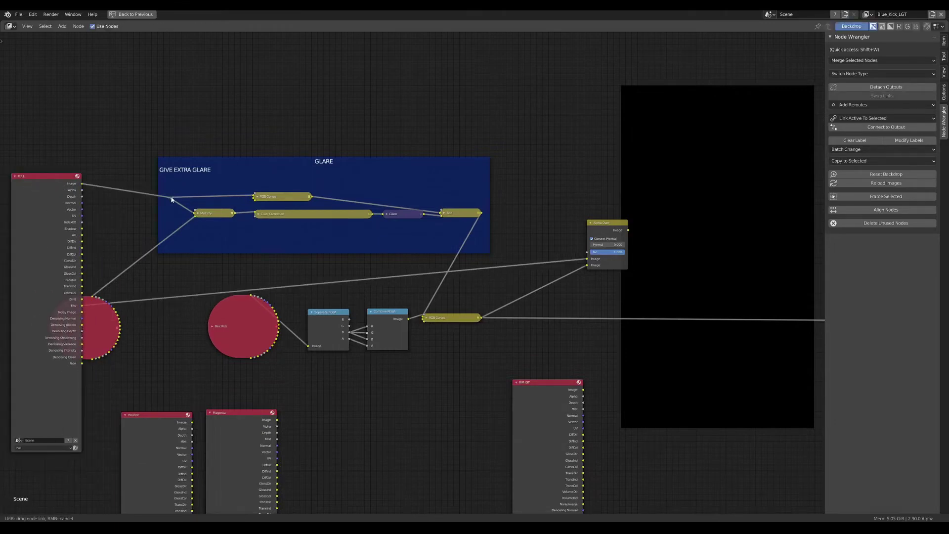
{"action": "left_click", "coordinate": [15, 177]}
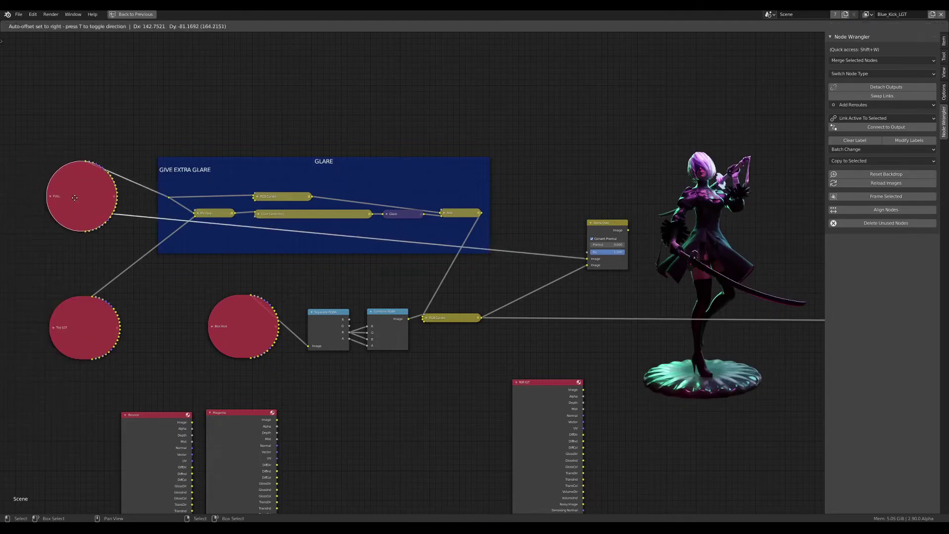
- Send Alpha Over's result to the Viewer and enlarge the backdrop preview
{"action": "middle_click_drag", "start_coordinate": [561, 301], "coordinate": [394, 295]}
{"action": "scroll", "coordinate": [431, 244], "scroll_direction": "up", "scroll_amount": 2}
{"action": "left_click", "coordinate": [513, 198], "text": "ctrl+shift"}
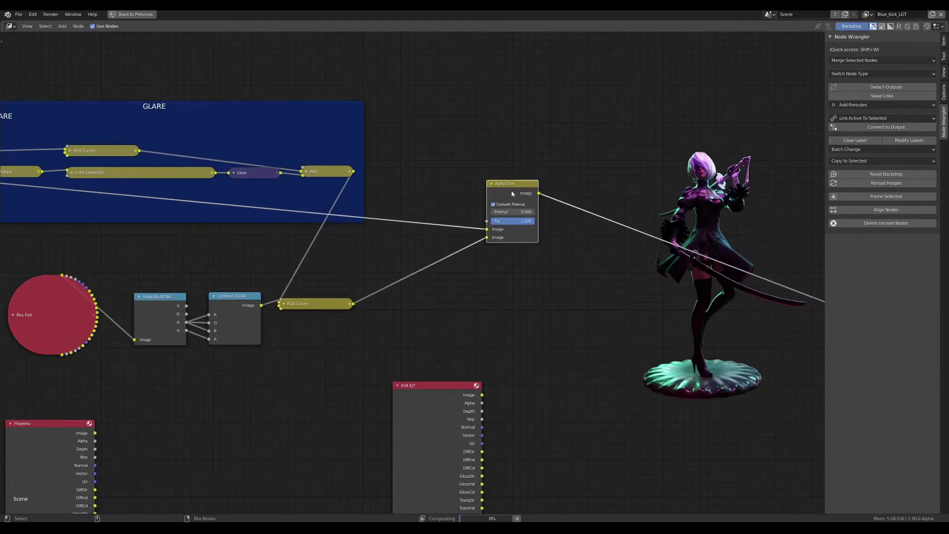
{"action": "left_click_drag", "start_coordinate": [509, 183], "coordinate": [486, 243]}
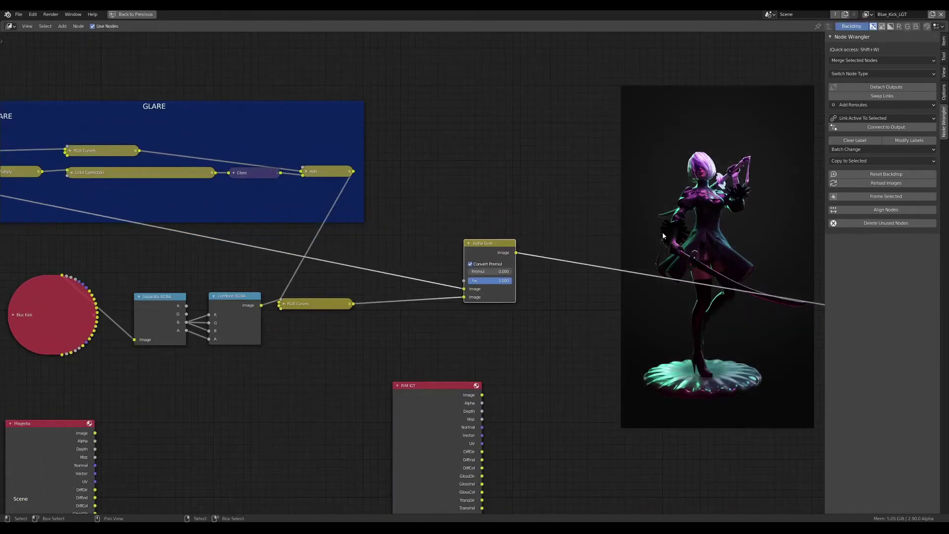
{"action": "key", "text": "v"}
{"action": "key", "text": "v"}
{"action": "key", "text": "v"}
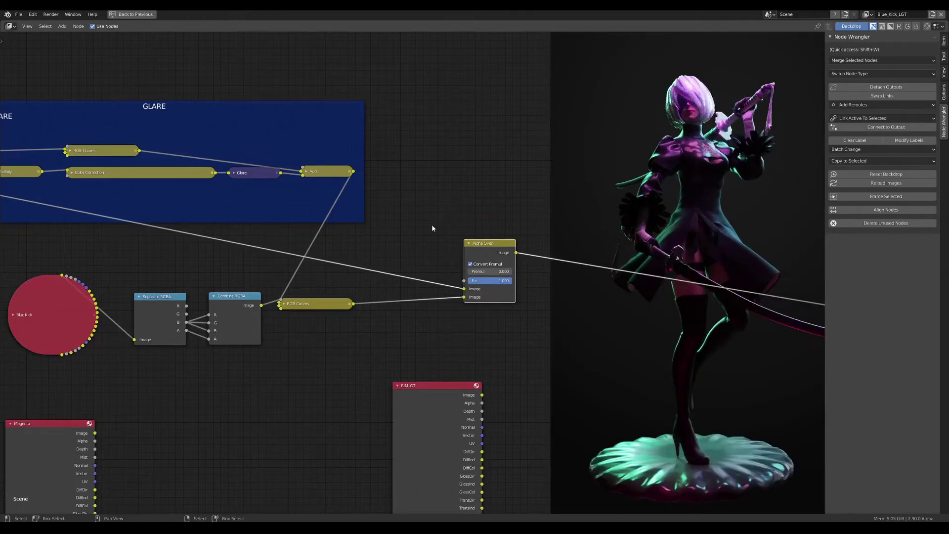
{"action": "middle_click_drag", "start_coordinate": [432, 228], "coordinate": [383, 229]}
{"action": "scroll", "coordinate": [445, 247], "scroll_direction": "up", "scroll_amount": 1}
- Toggle Convert Premul off, on and off again while zooming the backdrop onto the upper body
{"action": "left_click", "coordinate": [414, 266]}
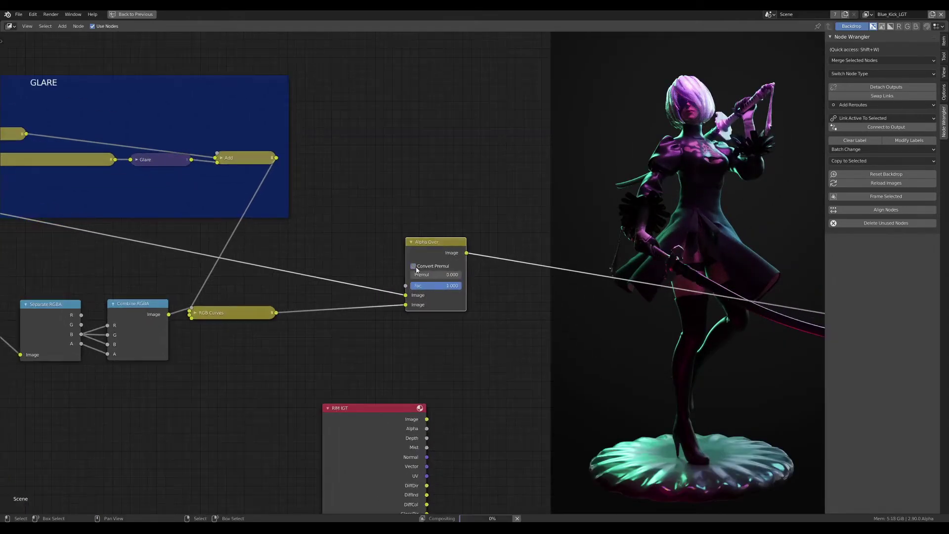
{"action": "scroll", "coordinate": [725, 163], "scroll_direction": "up", "scroll_amount": 1}
{"action": "key", "text": "alt+v"}
{"action": "key", "text": "alt+v"}
{"action": "key", "text": "alt+v"}
{"action": "key", "text": "alt+v"}
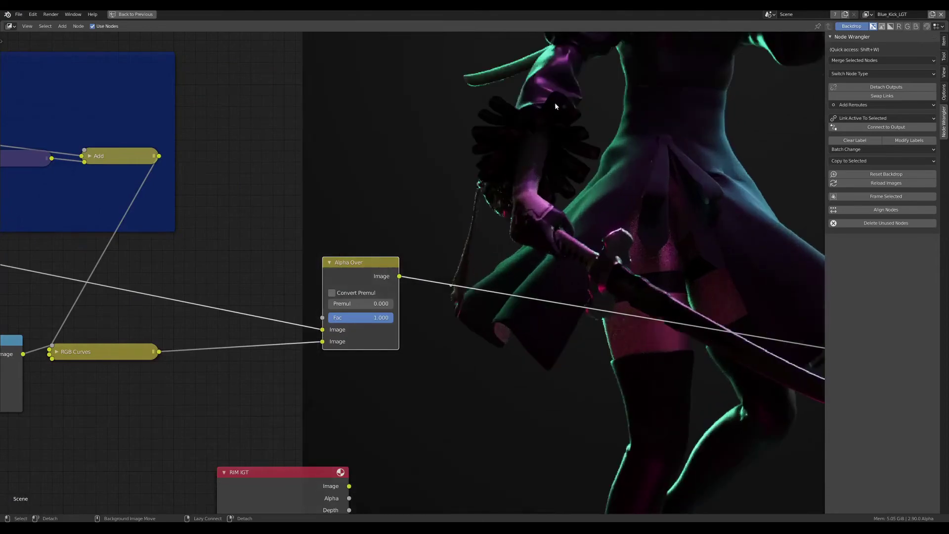
{"action": "middle_click_drag", "start_coordinate": [555, 105], "coordinate": [562, 246], "text": "alt"}
{"action": "key", "text": "alt+v"}
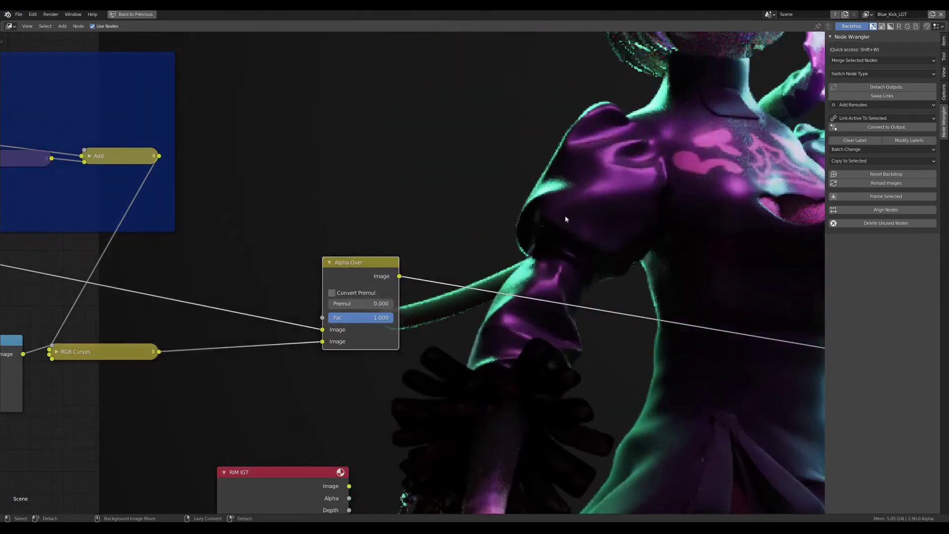
{"action": "left_click", "coordinate": [332, 293]}
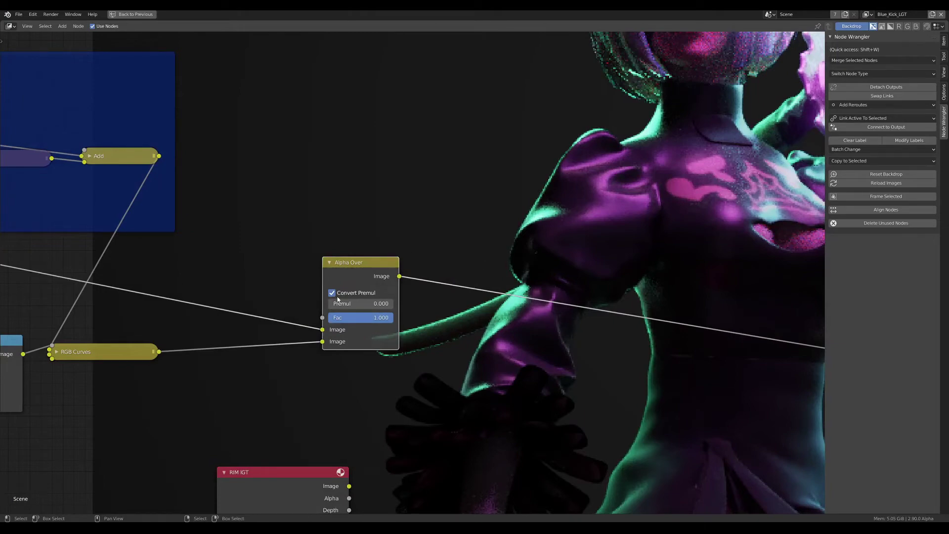
{"action": "left_click", "coordinate": [337, 295]}
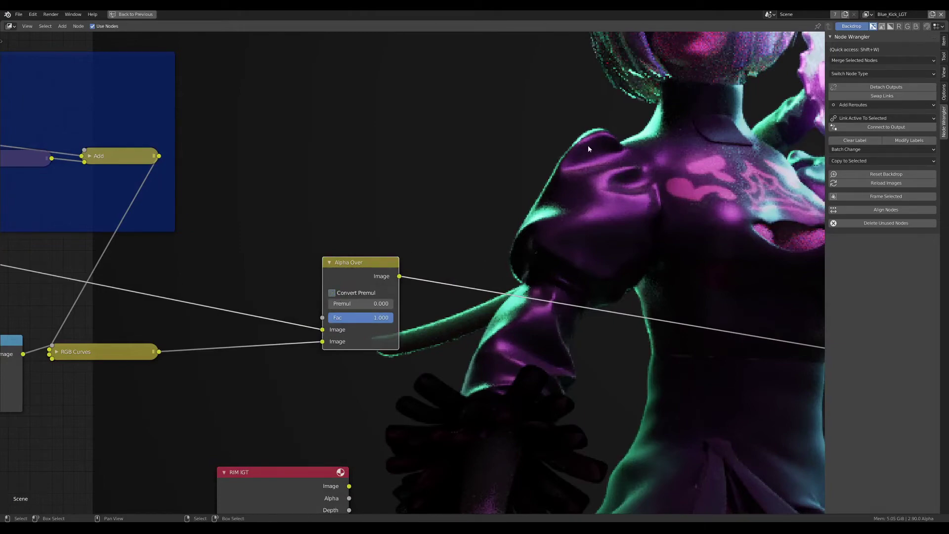
- Inspect the figure's edges close up, comparing Convert Premul on versus off, leaving it off
{"action": "key", "text": "alt+v"}
{"action": "key", "text": "alt+v"}
{"action": "key", "text": "alt+v"}
{"action": "key", "text": "v"}
{"action": "key", "text": "v"}
{"action": "key", "text": "v"}
{"action": "key", "text": "v"}
{"action": "key", "text": "v"}
{"action": "key", "text": "alt+v"}
{"action": "key", "text": "alt+v"}
{"action": "key", "text": "alt+v"}
{"action": "middle_click_drag", "start_coordinate": [696, 415], "coordinate": [608, 307], "text": "alt"}
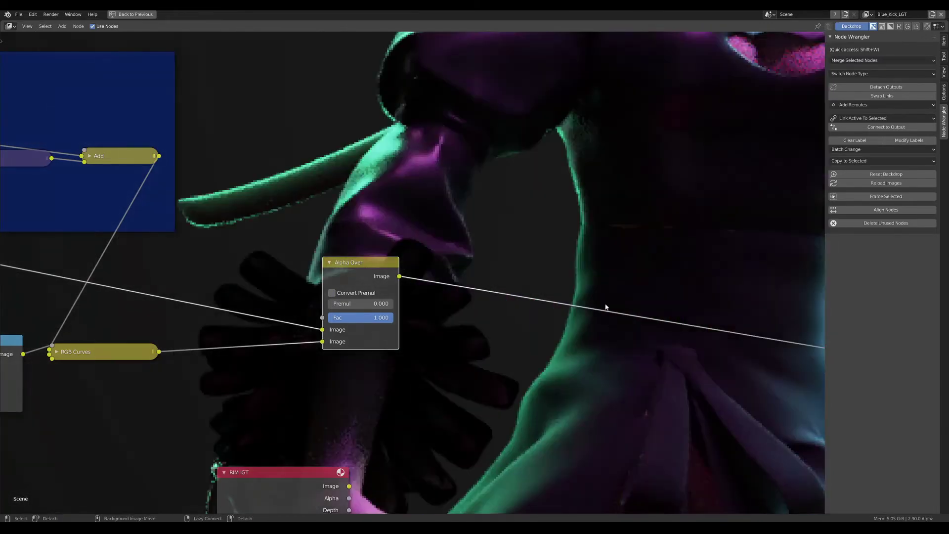
{"action": "key", "text": "alt+v"}
{"action": "key", "text": "alt+v"}
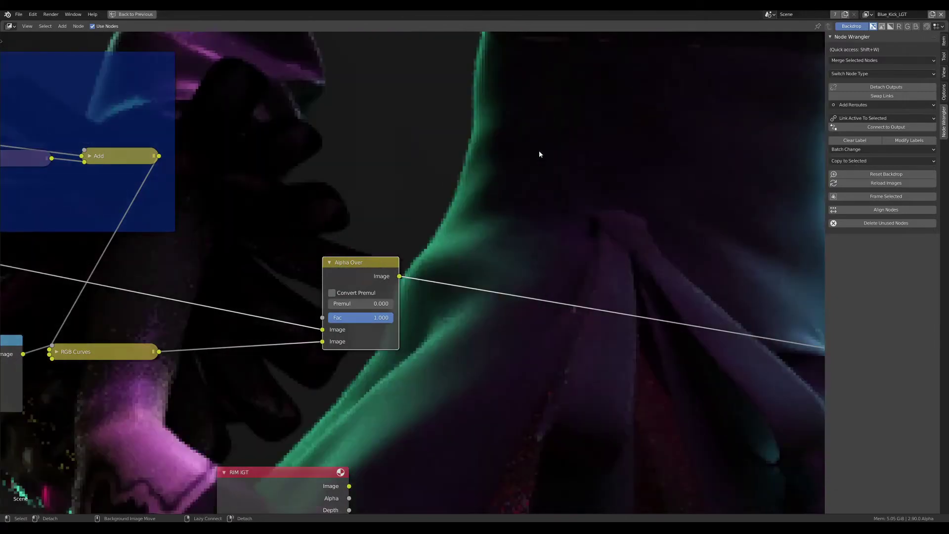
{"action": "middle_click_drag", "start_coordinate": [505, 184], "coordinate": [534, 328], "text": "alt"}
{"action": "left_click", "coordinate": [340, 295]}
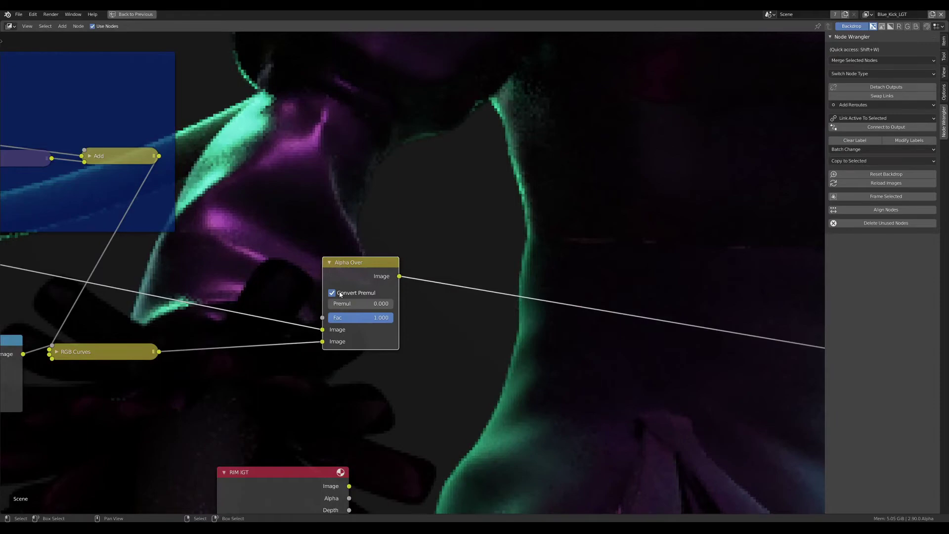
{"action": "left_click", "coordinate": [341, 295]}
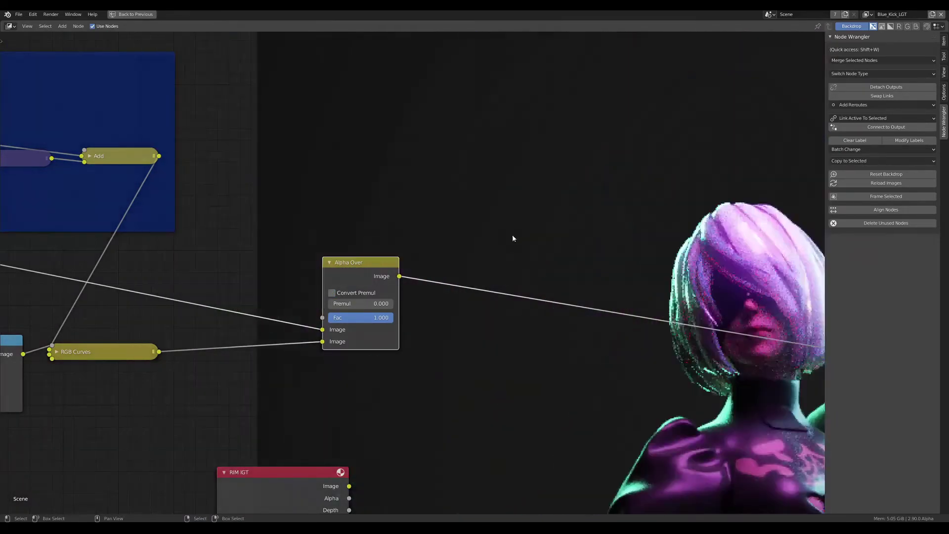
- Zoom the backdrop render back out to show the whole figure
{"action": "key", "text": "v"}
{"action": "key", "text": "v"}
{"action": "key", "text": "v"}
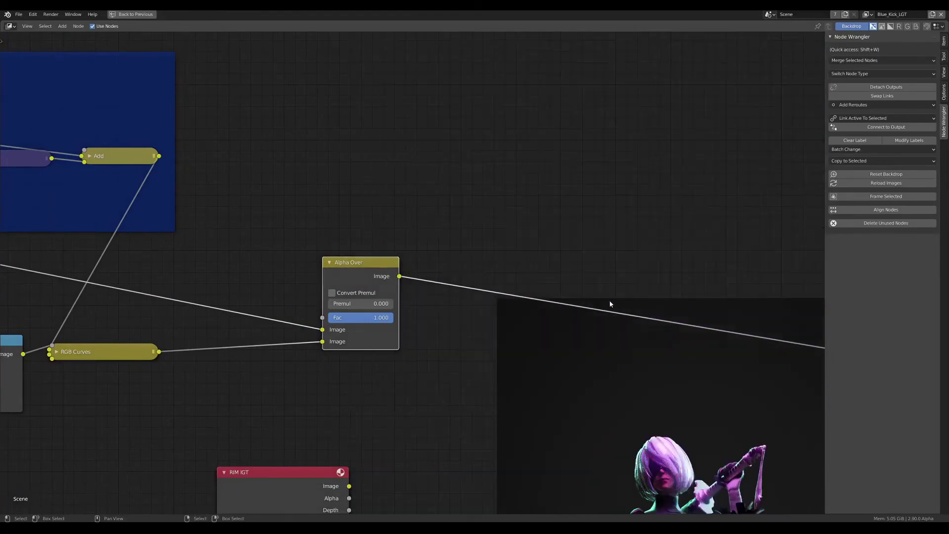
{"action": "mouse_move", "coordinate": [656, 418]}
{"action": "middle_mouse_down", "text": "alt"}
{"action": "mouse_move", "coordinate": [596, 322]}
{"action": "mouse_move", "coordinate": [589, 252]}
{"action": "middle_mouse_up", "text": "alt"}
{"action": "key", "text": "v"}
{"action": "key", "text": "v"}
{"action": "scroll", "coordinate": [608, 346], "scroll_direction": "down", "scroll_amount": 1}
{"action": "scroll", "coordinate": [607, 346], "scroll_direction": "down", "scroll_amount": 1}
- Collapse the Alpha Over node and move it to a new spot in the graph
{"action": "middle_click_drag", "start_coordinate": [608, 346], "coordinate": [600, 247], "text": "alt"}
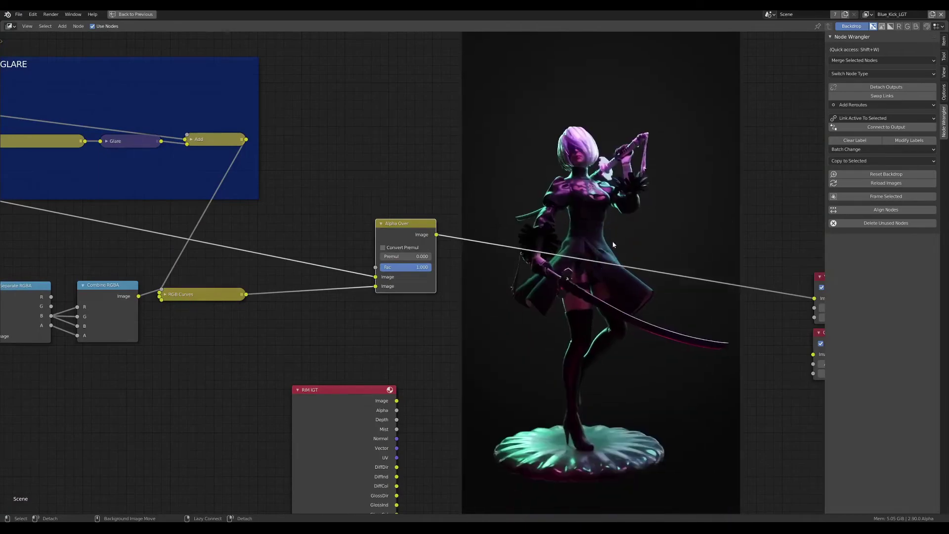
{"action": "scroll", "coordinate": [497, 311], "scroll_direction": "down", "scroll_amount": 1}
{"action": "scroll", "coordinate": [522, 334], "scroll_direction": "down", "scroll_amount": 3}
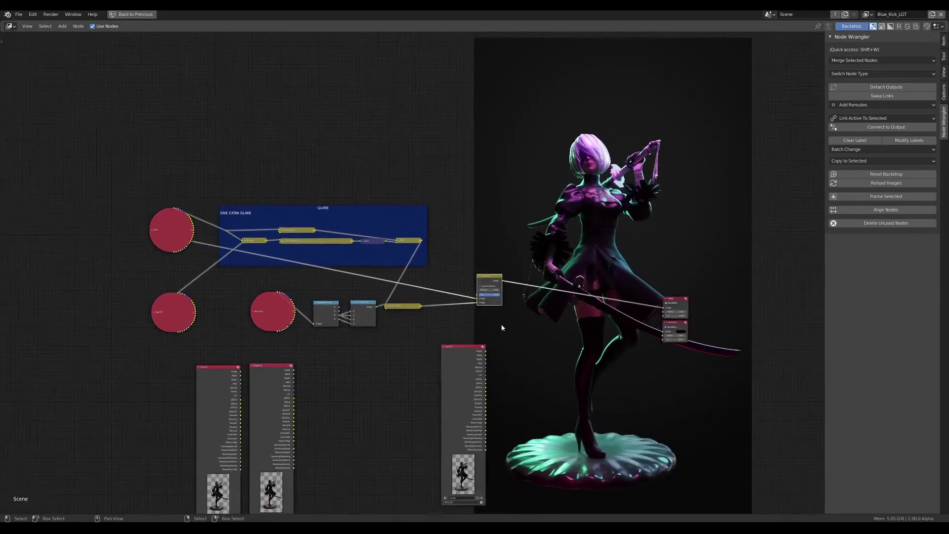
{"action": "scroll", "coordinate": [494, 329], "scroll_direction": "up", "scroll_amount": 2}
{"action": "key", "text": "g"}
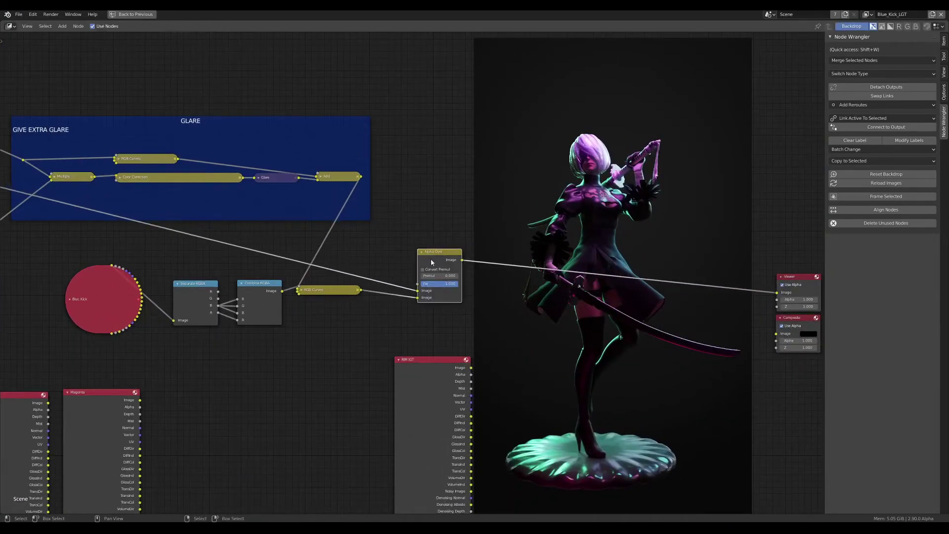
{"action": "scroll", "coordinate": [431, 258], "scroll_direction": "up", "scroll_amount": 2}
{"action": "key", "text": "h"}
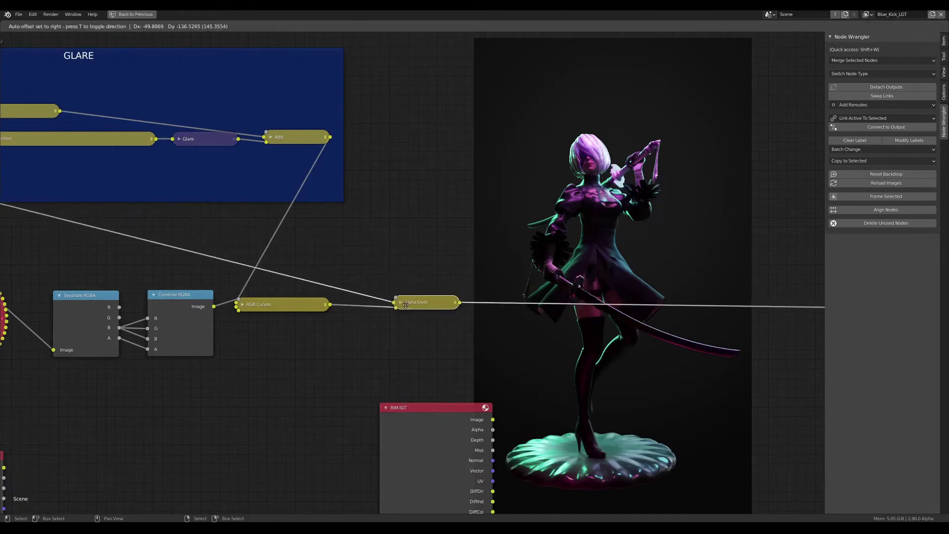
{"action": "key", "text": "h"}
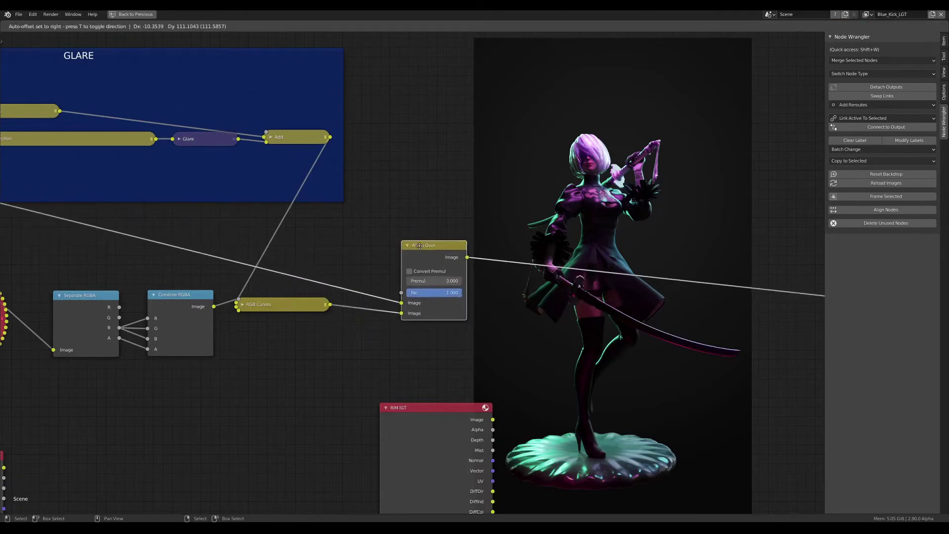
{"action": "left_click", "coordinate": [418, 250]}
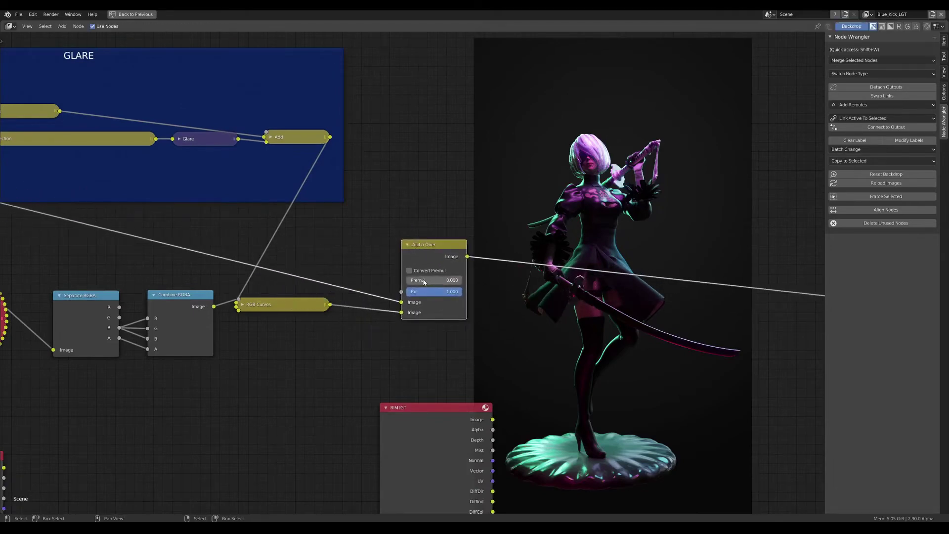
{"action": "key", "text": "h"}
{"action": "key", "text": "g"}
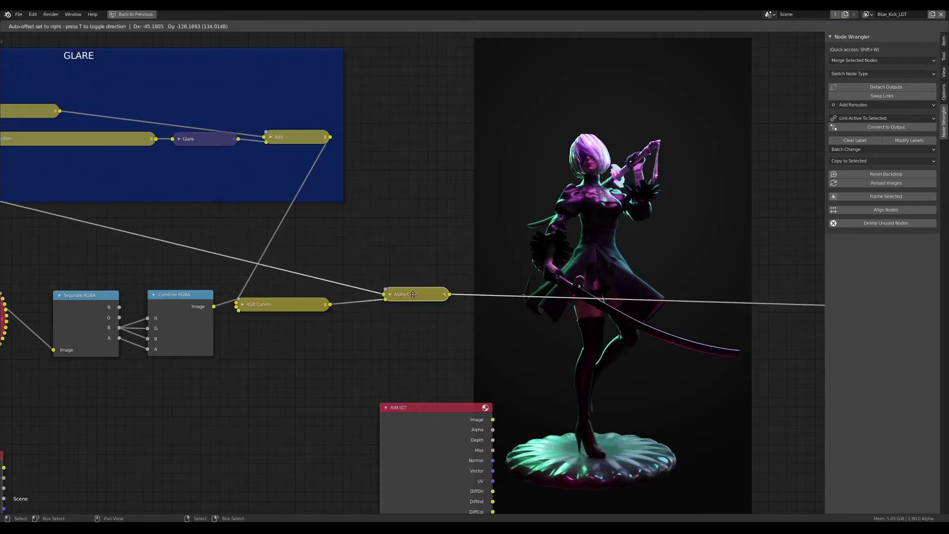
{"action": "left_click", "coordinate": [407, 301]}
- Shift Alpha Over further right and add a reroute point on the long glare link
{"action": "scroll", "coordinate": [515, 328], "scroll_direction": "down", "scroll_amount": 2}
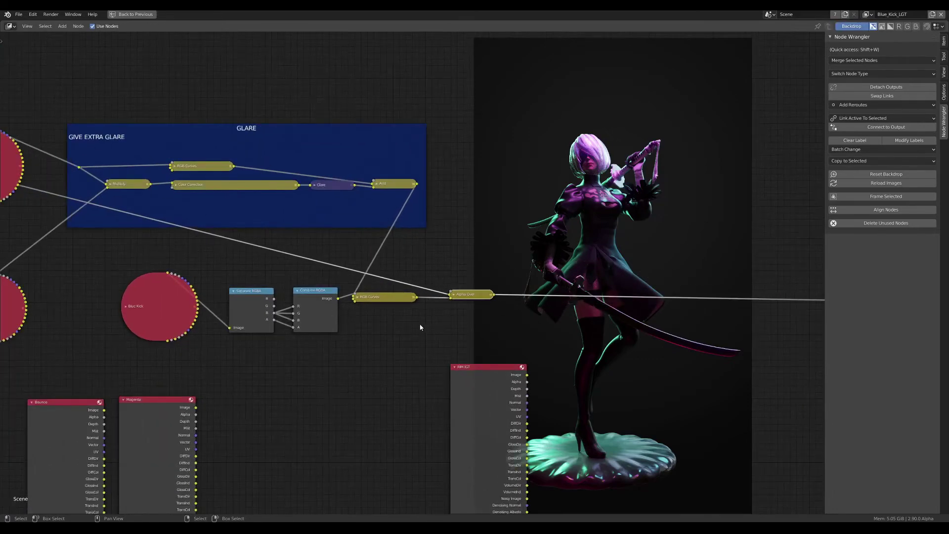
{"action": "scroll", "coordinate": [509, 326], "scroll_direction": "down", "scroll_amount": 2}
{"action": "scroll", "coordinate": [458, 277], "scroll_direction": "up", "scroll_amount": 2}
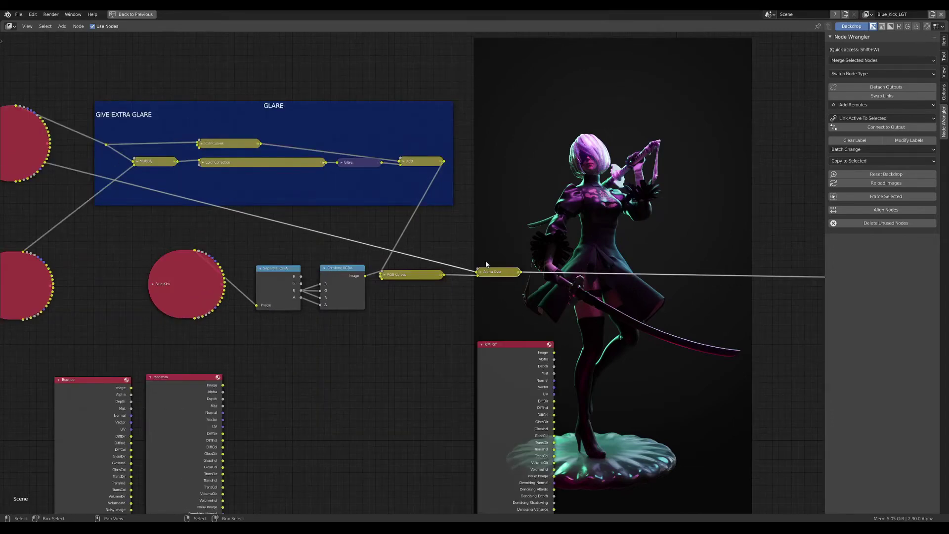
{"action": "key", "text": "g"}
{"action": "left_click", "coordinate": [435, 238]}
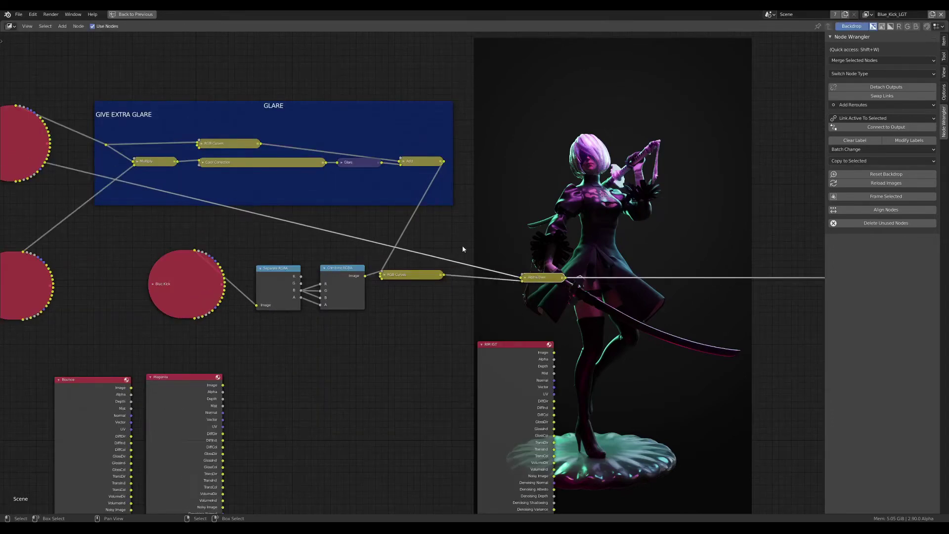
{"action": "scroll", "coordinate": [424, 235], "scroll_direction": "up", "scroll_amount": 1}
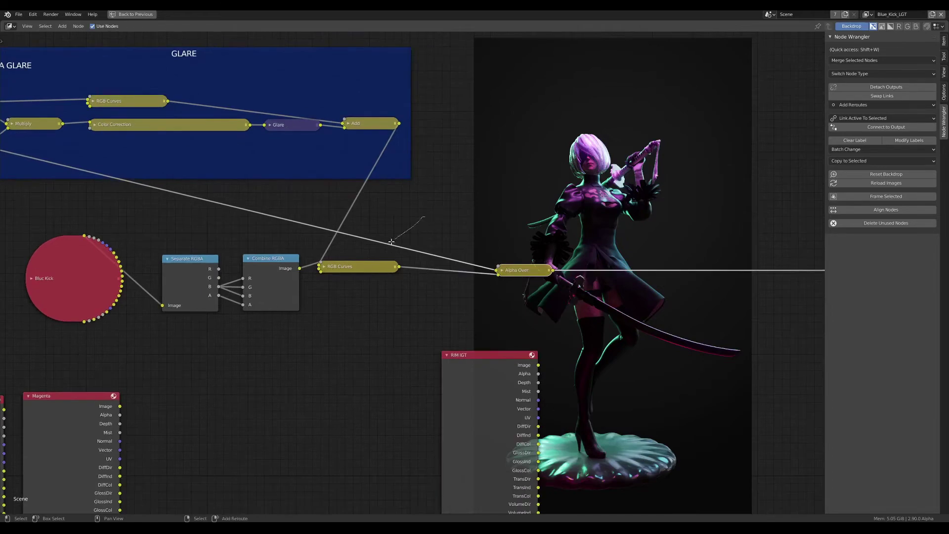
{"action": "right_click_drag", "start_coordinate": [392, 242], "coordinate": [388, 246], "text": "shift"}
{"action": "left_click_drag", "start_coordinate": [387, 245], "coordinate": [442, 245]}
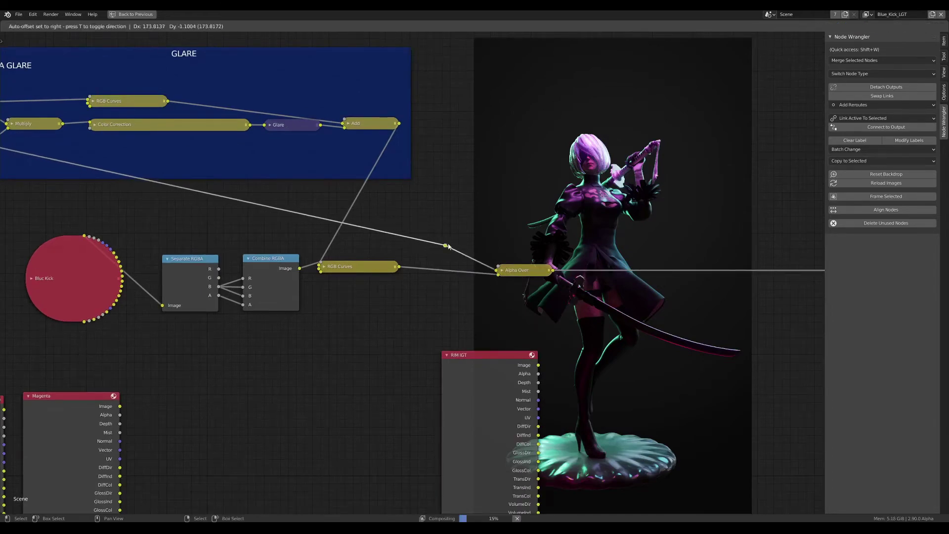
{"action": "scroll", "coordinate": [469, 246], "scroll_direction": "up", "scroll_amount": 2}
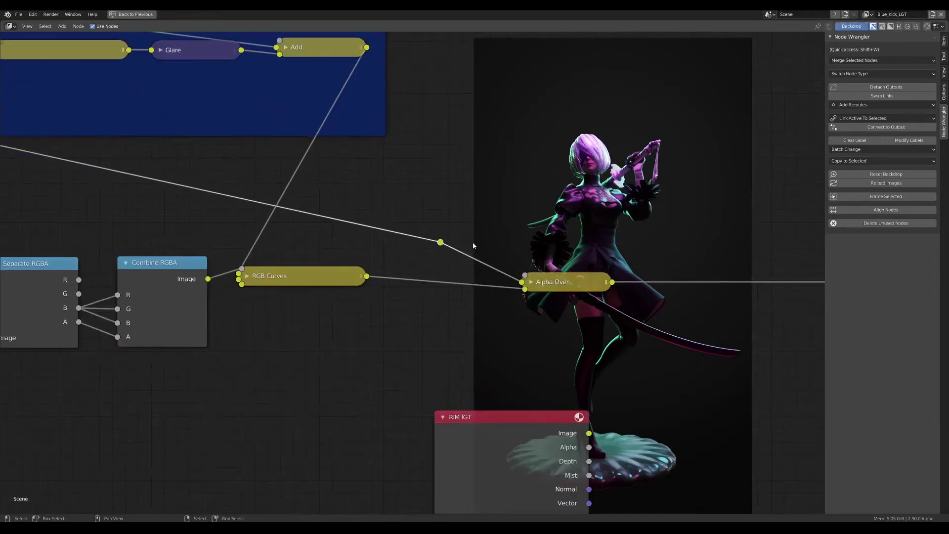
- Label the reroute 'Environment' in the sidebar and nudge it down-left
{"action": "left_click", "coordinate": [945, 42]}
{"action": "left_click", "coordinate": [880, 60]}
{"action": "type", "text": "e"}
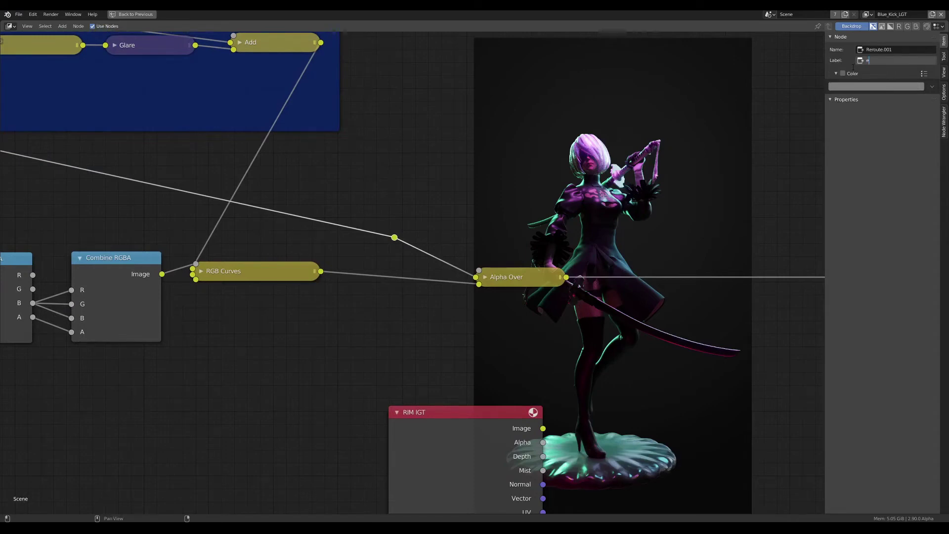
{"action": "type", "text": "NVIRONMENT"}
{"action": "key", "text": "Return"}
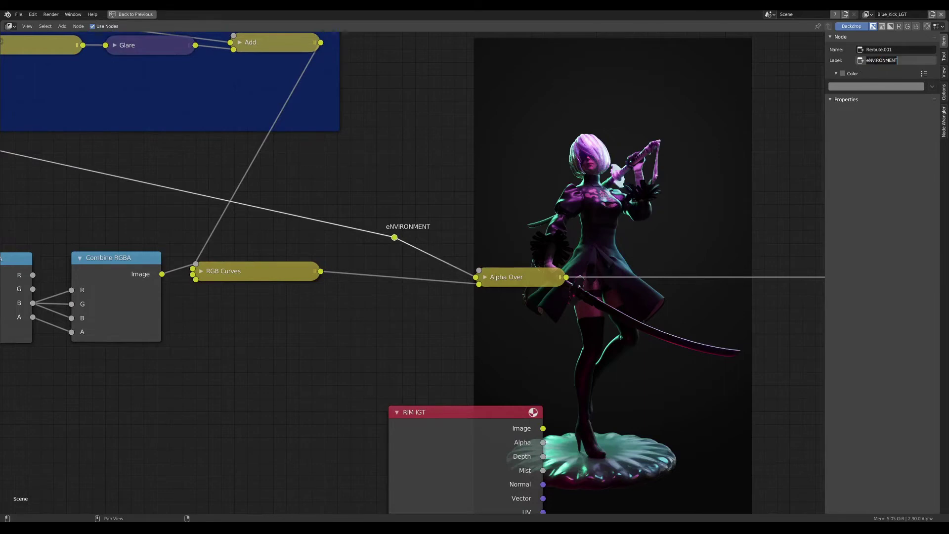
{"action": "type", "text": "Environm"}
{"action": "type", "text": "ent"}
{"action": "key", "text": "Return"}
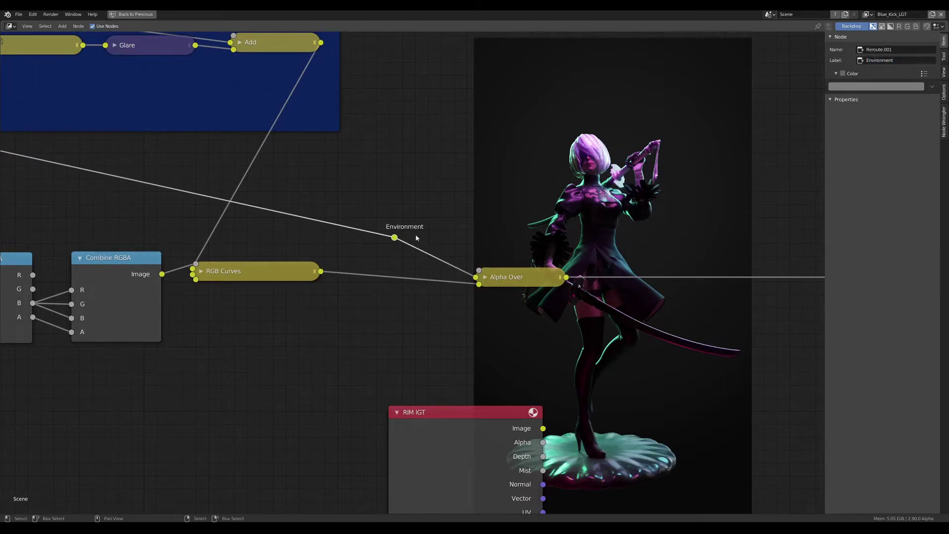
{"action": "left_click_drag", "start_coordinate": [396, 238], "coordinate": [379, 255]}
{"action": "left_click", "coordinate": [485, 278]}
- Move Alpha Over up-left beside the reroute and preview the RIM IGT pass in the Viewer
{"action": "left_click_drag", "start_coordinate": [492, 281], "coordinate": [457, 232]}
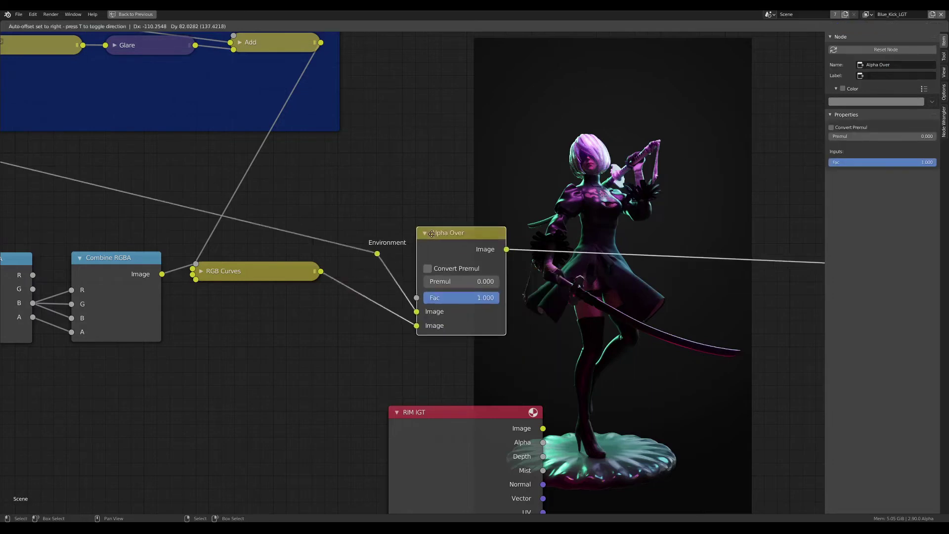
{"action": "scroll", "coordinate": [426, 241], "scroll_direction": "down", "scroll_amount": 1}
{"action": "left_click", "coordinate": [457, 233]}
{"action": "left_click", "coordinate": [296, 270]}
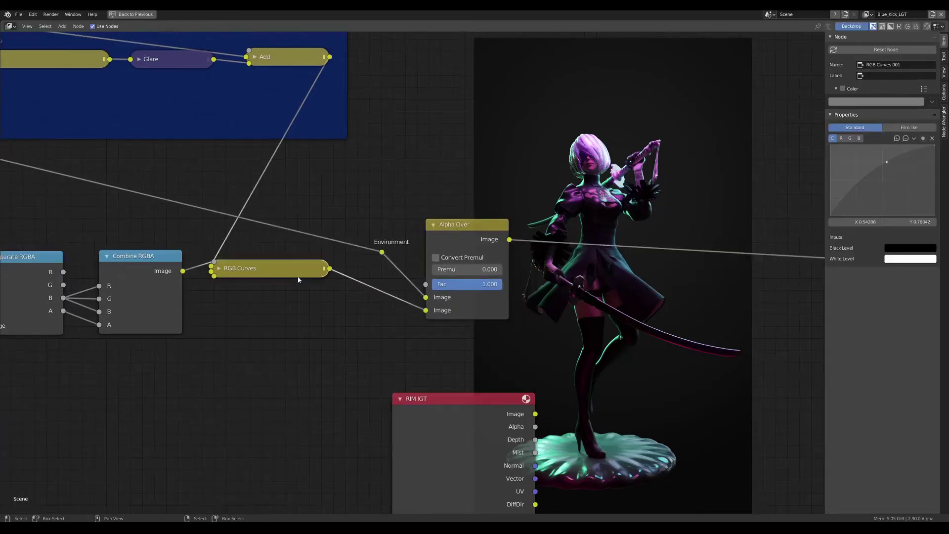
{"action": "scroll", "coordinate": [398, 257], "scroll_direction": "down", "scroll_amount": 3}
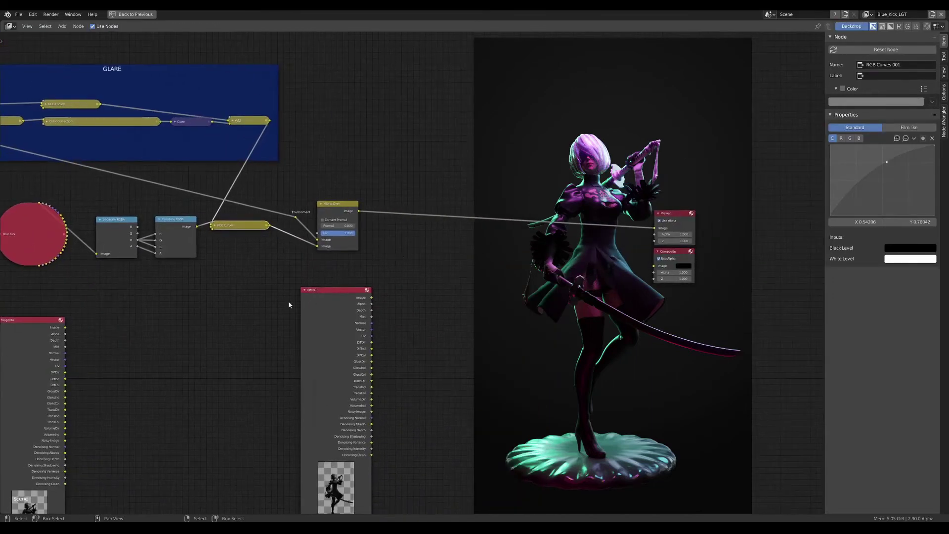
{"action": "middle_click_drag", "start_coordinate": [288, 303], "coordinate": [396, 256]}
{"action": "left_click", "coordinate": [396, 256]}
{"action": "left_click", "coordinate": [427, 258], "text": "ctrl+shift"}
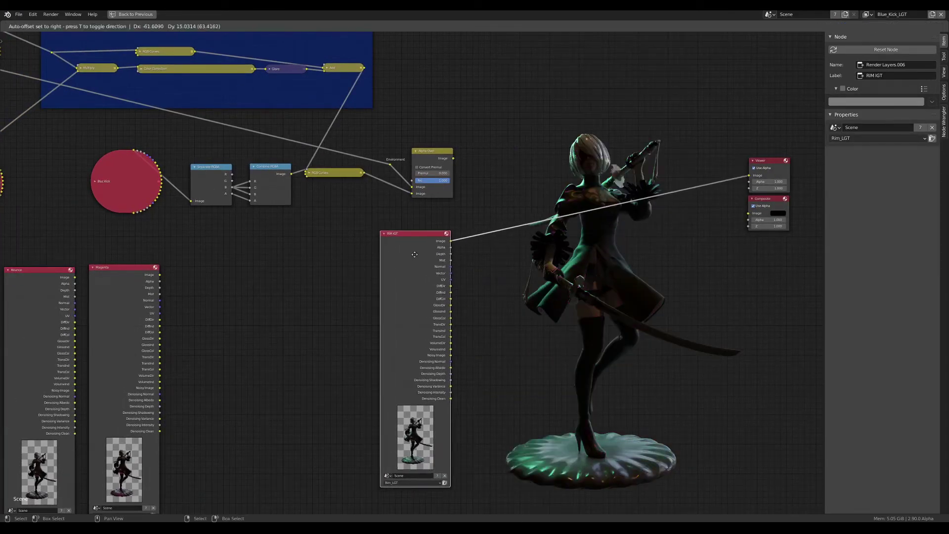
- Look over the render-layer nodes, pan to the Viewer and Composite outputs, and bring up the add-node list
{"action": "mouse_move", "coordinate": [260, 323]}
{"action": "middle_mouse_down"}
{"action": "mouse_move", "coordinate": [497, 316]}
{"action": "mouse_move", "coordinate": [433, 395]}
{"action": "mouse_move", "coordinate": [296, 230]}
{"action": "mouse_move", "coordinate": [371, 148]}
{"action": "middle_mouse_up"}
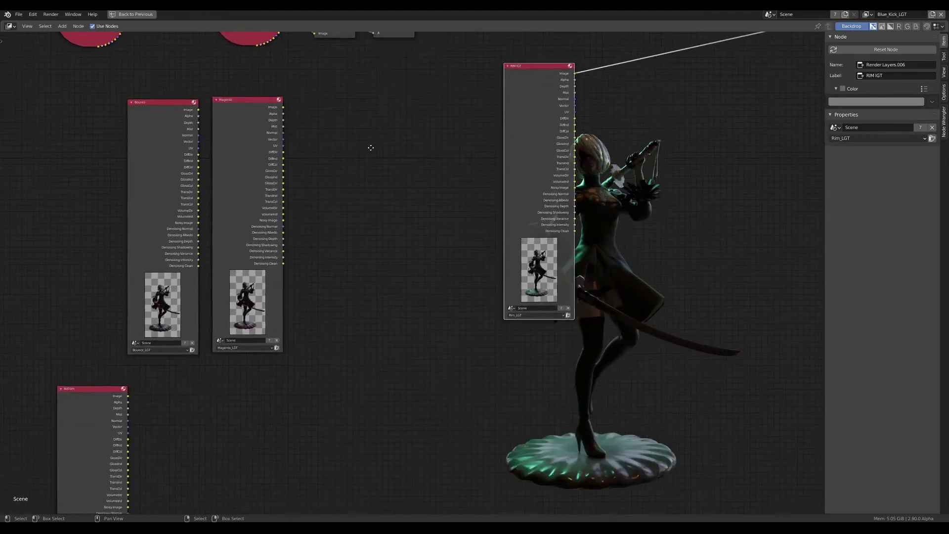
{"action": "mouse_move", "coordinate": [313, 290]}
{"action": "middle_mouse_down"}
{"action": "mouse_move", "coordinate": [326, 232]}
{"action": "mouse_move", "coordinate": [250, 333]}
{"action": "middle_mouse_up"}
{"action": "mouse_move", "coordinate": [397, 199]}
{"action": "middle_mouse_down"}
{"action": "mouse_move", "coordinate": [312, 288]}
{"action": "mouse_move", "coordinate": [371, 214]}
{"action": "middle_mouse_up"}
{"action": "middle_click_drag", "start_coordinate": [280, 242], "coordinate": [293, 298]}
{"action": "mouse_move", "coordinate": [236, 276]}
{"action": "middle_mouse_down"}
{"action": "mouse_move", "coordinate": [367, 275]}
{"action": "mouse_move", "coordinate": [193, 297]}
{"action": "middle_mouse_up"}
{"action": "scroll", "coordinate": [419, 302], "scroll_direction": "up", "scroll_amount": 2}
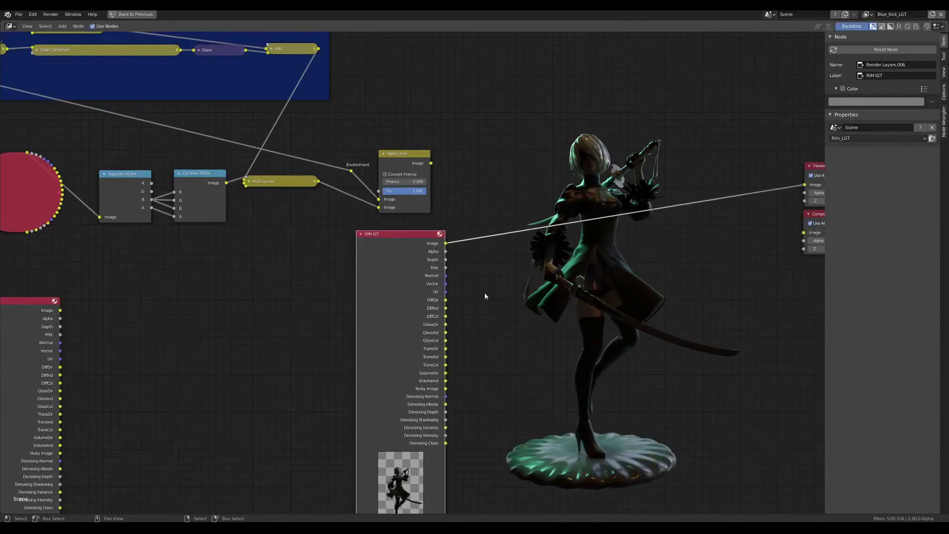
{"action": "scroll", "coordinate": [485, 293], "scroll_direction": "down", "scroll_amount": 1}
{"action": "middle_click_drag", "start_coordinate": [484, 292], "coordinate": [305, 226]}
{"action": "scroll", "coordinate": [346, 238], "scroll_direction": "up", "scroll_amount": 1}
{"action": "key", "text": "shift+a"}
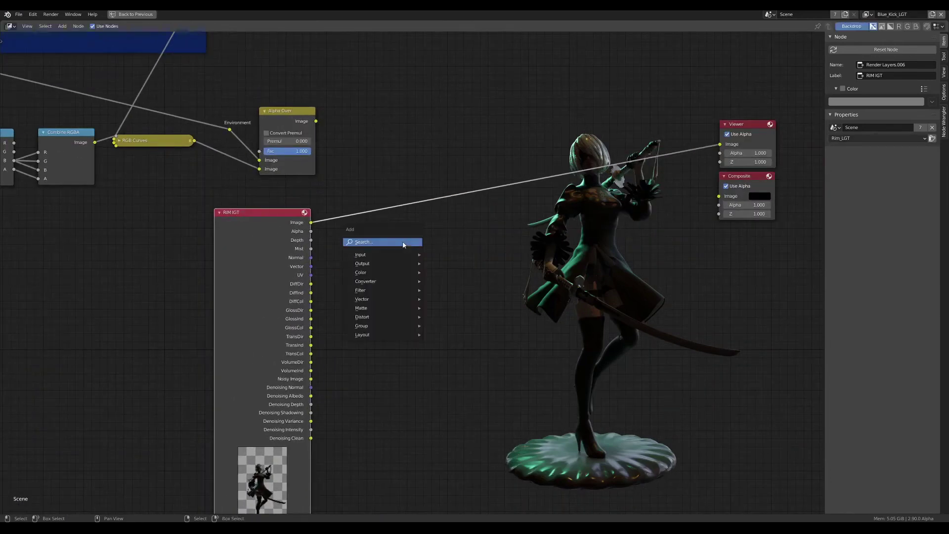
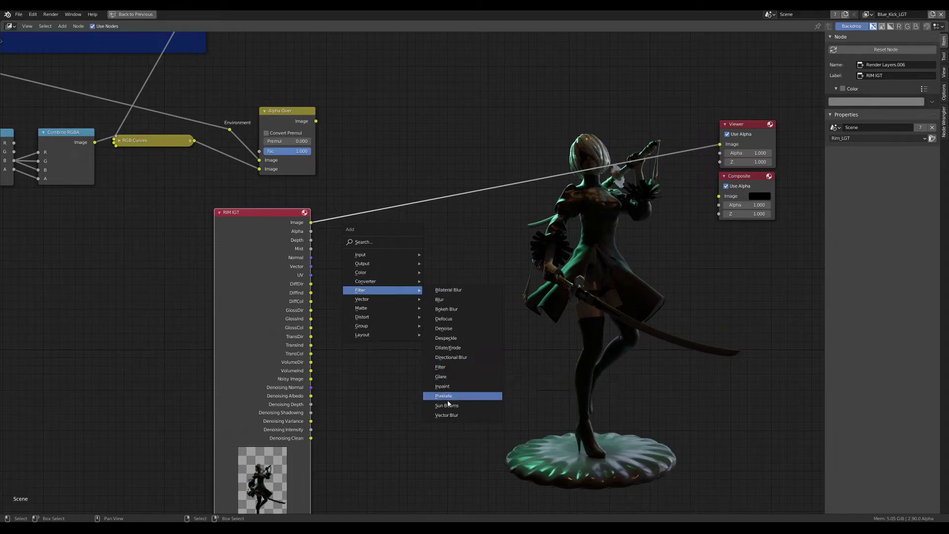
- Add a Sun Beams filter node to the tree, discarding a mistakenly added Defocus node
{"action": "left_click", "coordinate": [450, 324]}
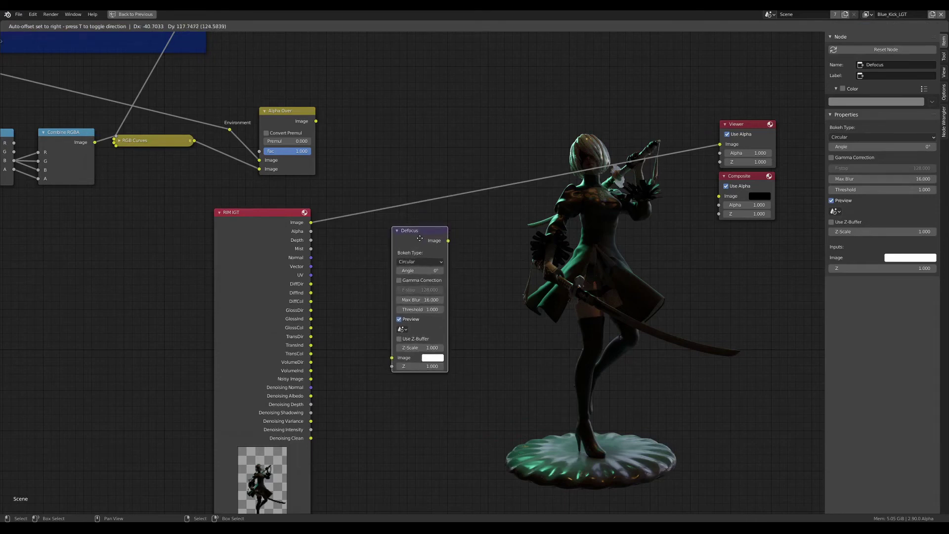
{"action": "left_click", "coordinate": [424, 229]}
{"action": "key", "text": "x"}
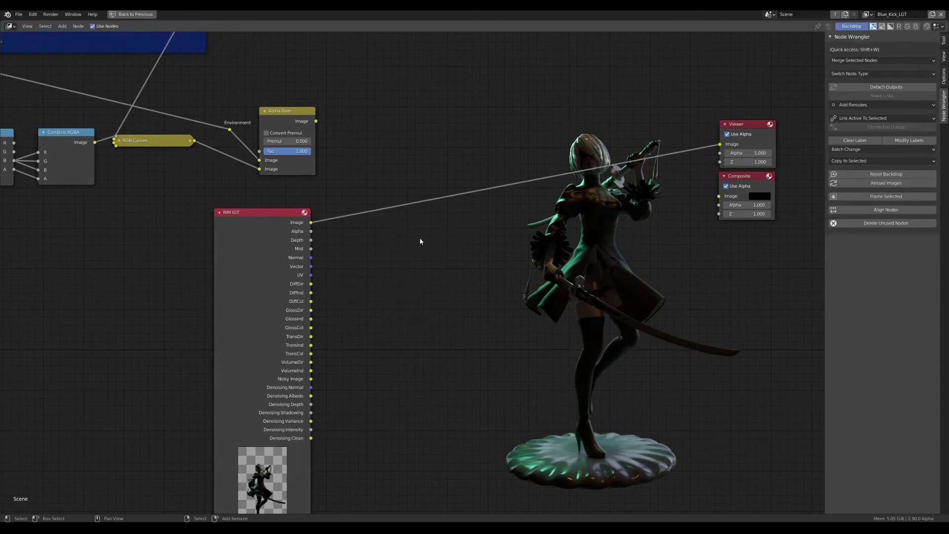
{"action": "key", "text": "shift+a"}
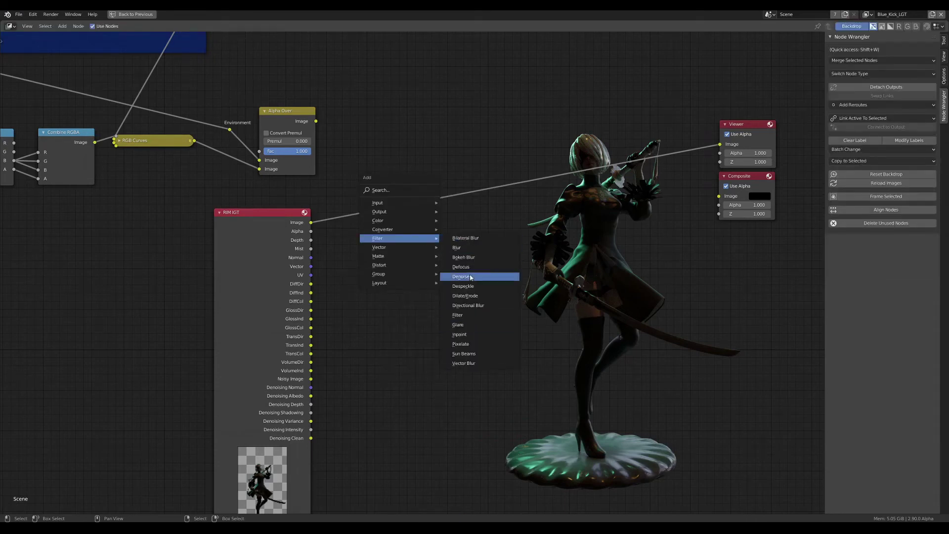
{"action": "left_click", "coordinate": [474, 354]}
{"action": "left_click", "coordinate": [374, 289]}
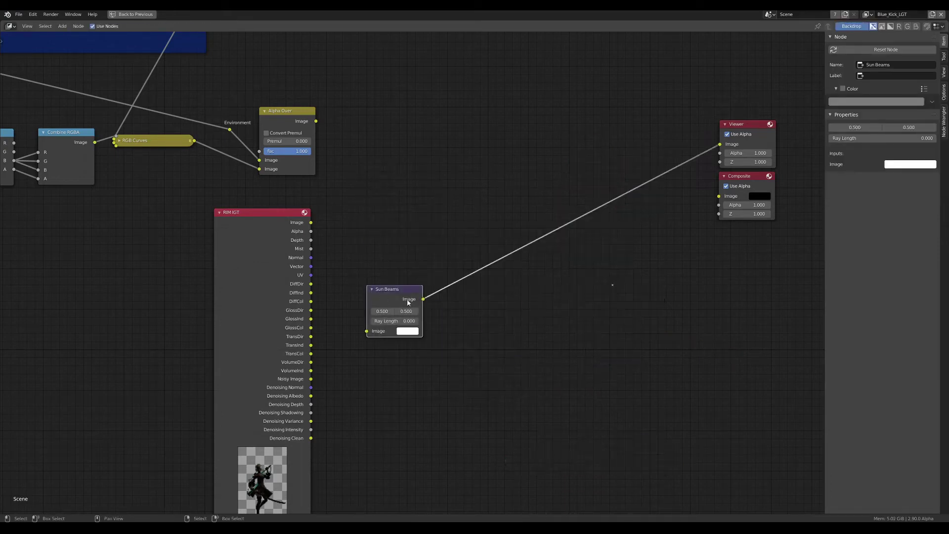
- Arrange the Sun Beams and RIM IGT nodes and preview Alpha Over in the Viewer
{"action": "scroll", "coordinate": [408, 303], "scroll_direction": "up", "scroll_amount": 1}
{"action": "left_click_drag", "start_coordinate": [385, 296], "coordinate": [428, 290]}
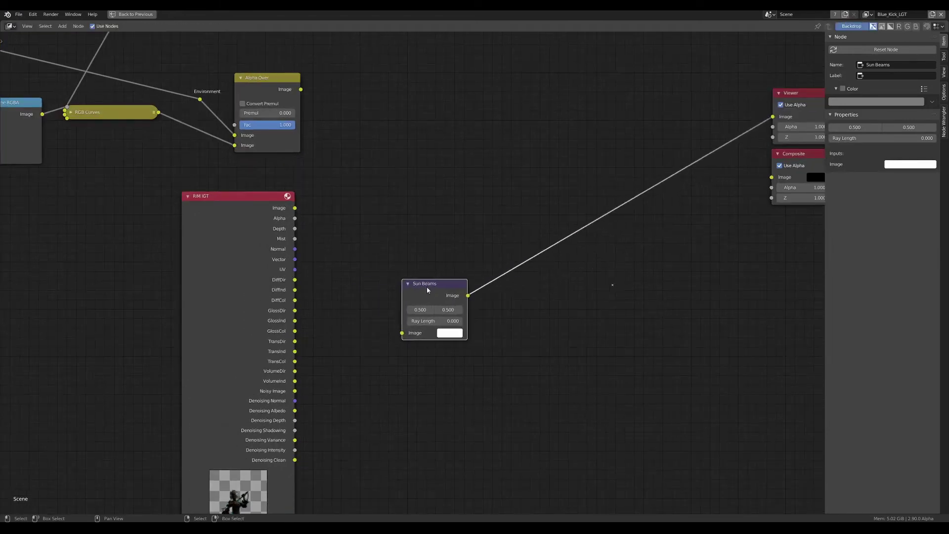
{"action": "middle_click_drag", "start_coordinate": [428, 290], "coordinate": [507, 295]}
{"action": "left_click_drag", "start_coordinate": [317, 297], "coordinate": [222, 295]}
{"action": "key", "text": "shift+a"}
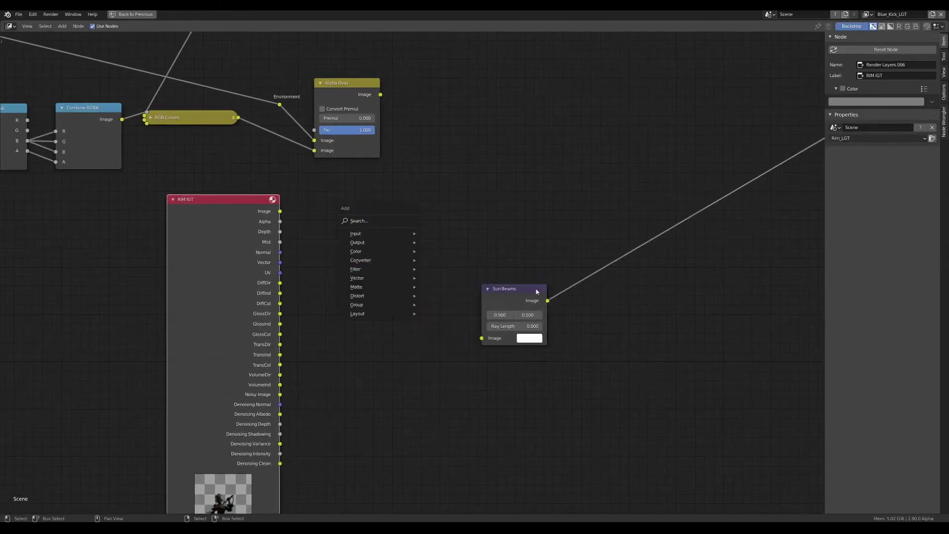
{"action": "left_click_drag", "start_coordinate": [537, 292], "coordinate": [537, 289]}
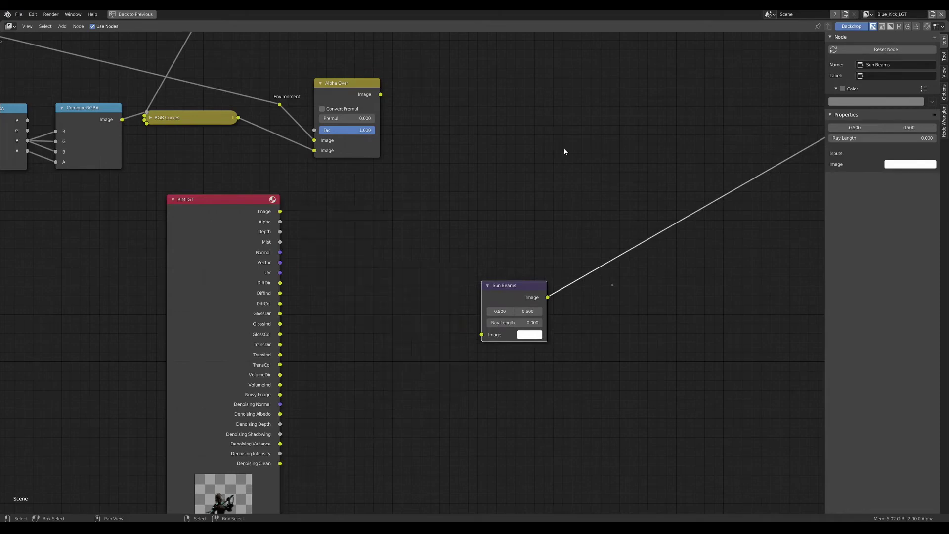
{"action": "left_click", "coordinate": [366, 91], "text": "ctrl+shift"}
- Move the Viewer and Composite nodes to the lower right and reposition Sun Beams
{"action": "scroll", "coordinate": [477, 245], "scroll_direction": "down", "scroll_amount": 2}
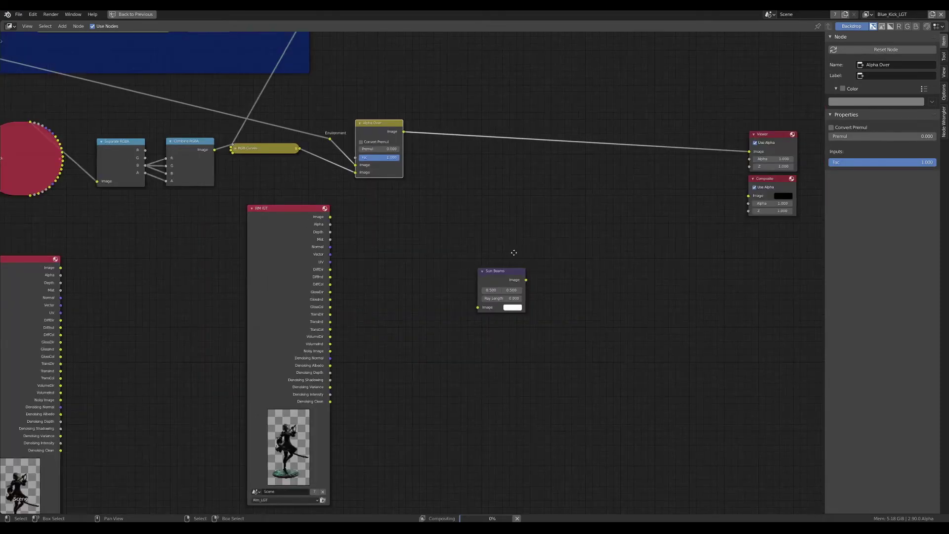
{"action": "middle_click_drag", "start_coordinate": [516, 267], "coordinate": [464, 277]}
{"action": "left_click_drag", "start_coordinate": [447, 289], "coordinate": [415, 275]}
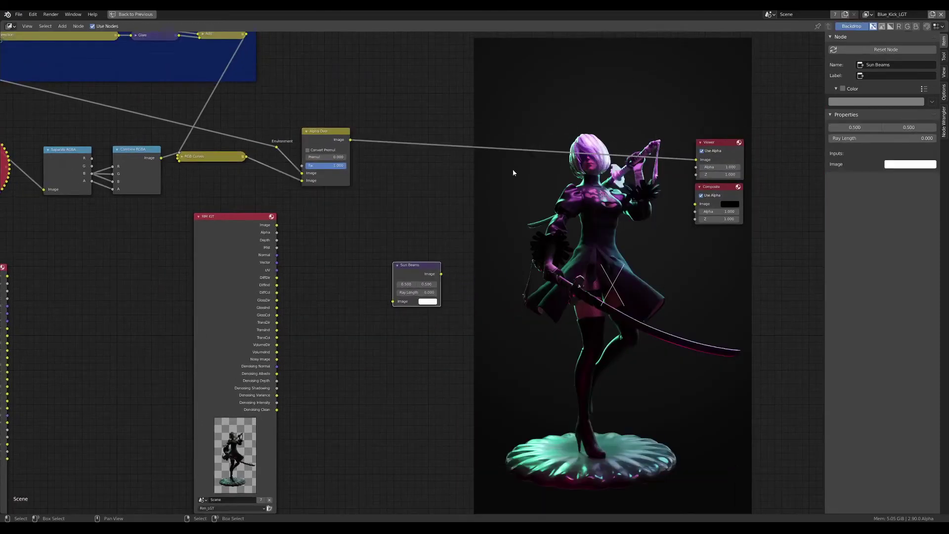
{"action": "left_click_drag", "start_coordinate": [705, 113], "coordinate": [783, 304]}
{"action": "mouse_move", "coordinate": [742, 148]}
{"action": "left_mouse_down"}
{"action": "mouse_move", "coordinate": [764, 314]}
{"action": "mouse_move", "coordinate": [786, 358]}
{"action": "left_mouse_up"}
{"action": "scroll", "coordinate": [428, 281], "scroll_direction": "up", "scroll_amount": 1}
{"action": "left_click_drag", "start_coordinate": [429, 281], "coordinate": [476, 303]}
- Add an Ellipse Mask node beside Sun Beams and widen the ellipse
{"action": "key", "text": "shift+a"}
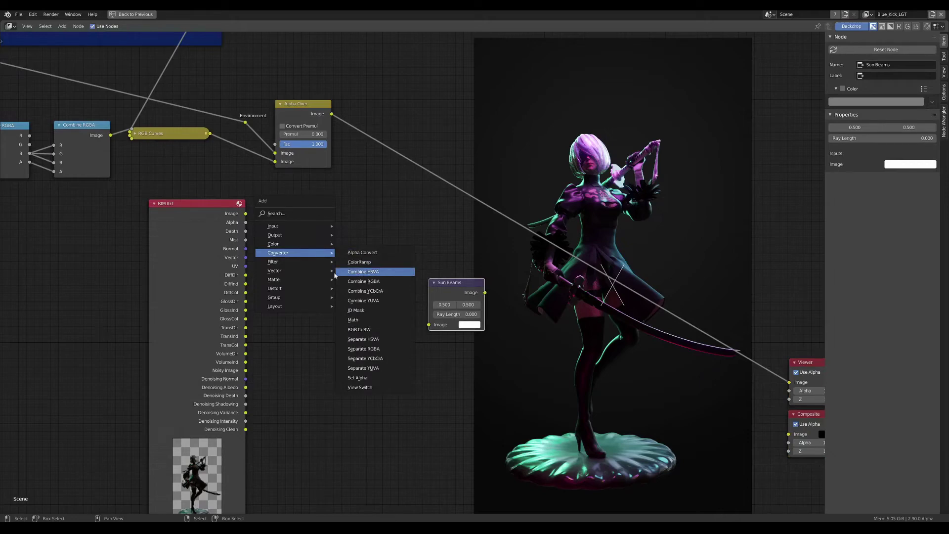
{"action": "mouse_move", "coordinate": [295, 279]}
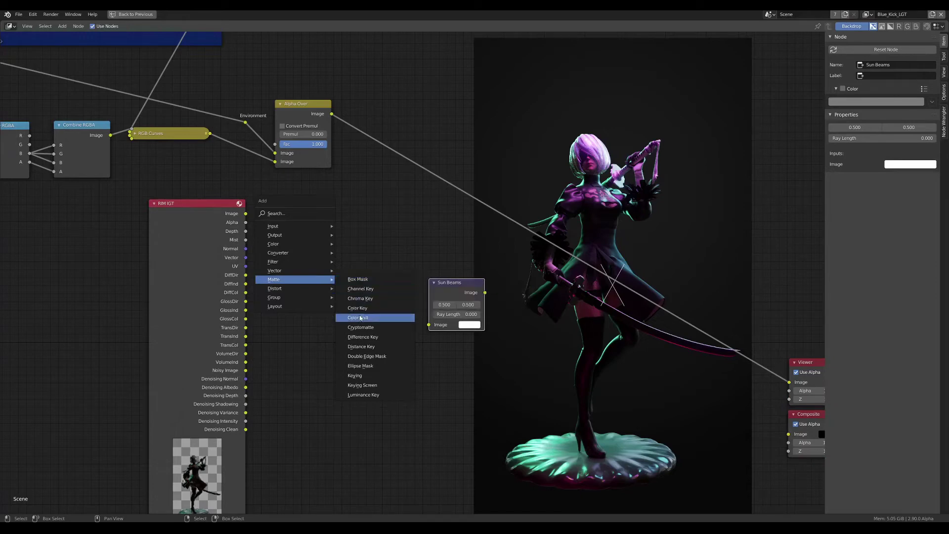
{"action": "left_click", "coordinate": [360, 366]}
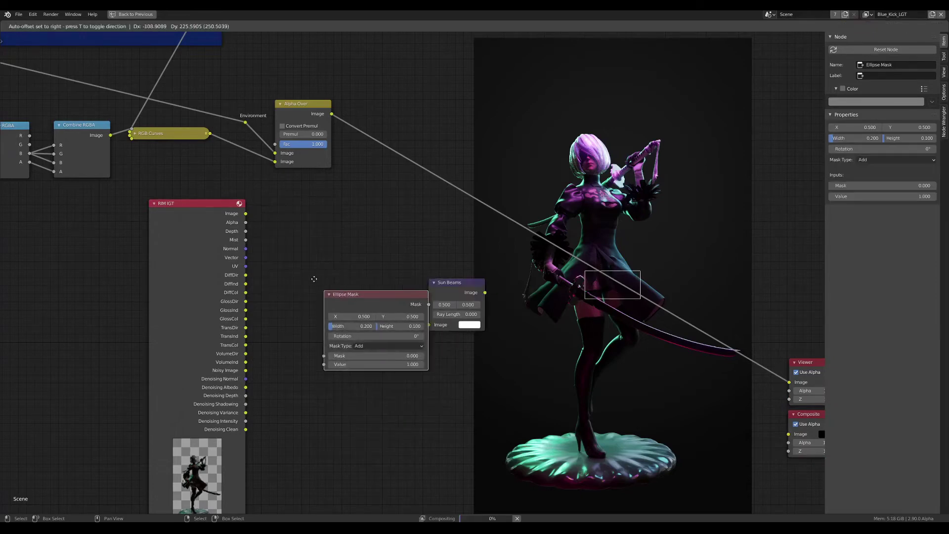
{"action": "left_click", "coordinate": [361, 290]}
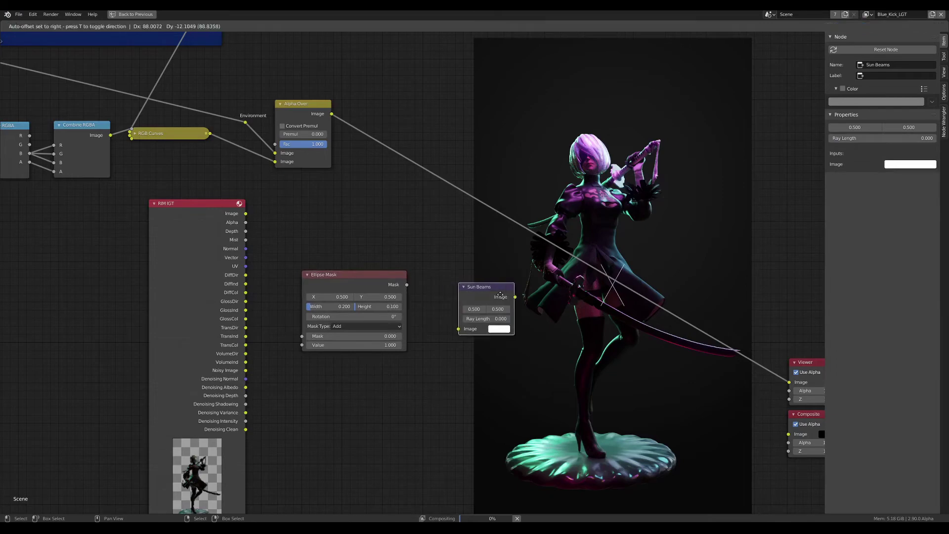
{"action": "left_click", "coordinate": [356, 285]}
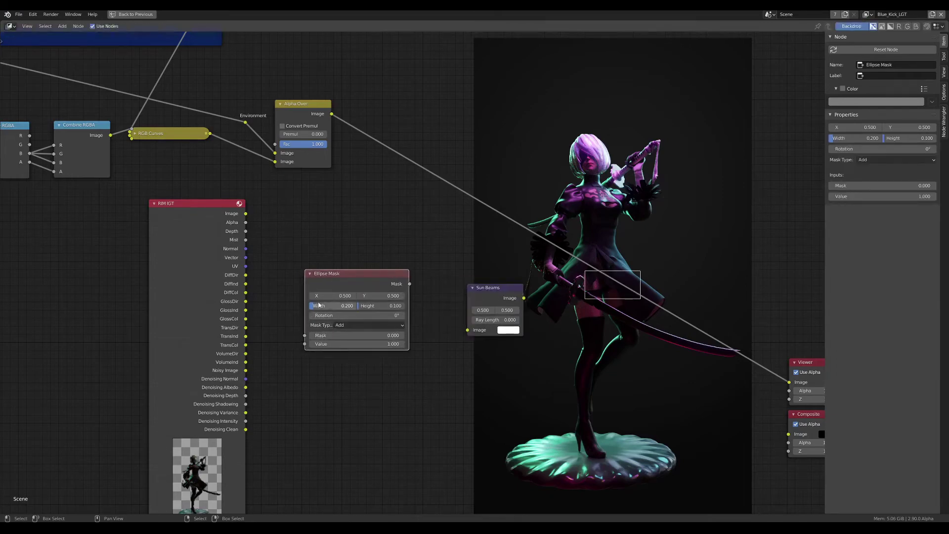
{"action": "mouse_move", "coordinate": [326, 306]}
{"action": "left_mouse_down"}
{"action": "mouse_move", "coordinate": [376, 306]}
{"action": "mouse_move", "coordinate": [352, 305]}
{"action": "left_mouse_up"}
- Preview the Ellipse Mask in the Viewer, then insert Sun Beams into that link
{"action": "left_click", "coordinate": [356, 277], "text": "ctrl+shift"}
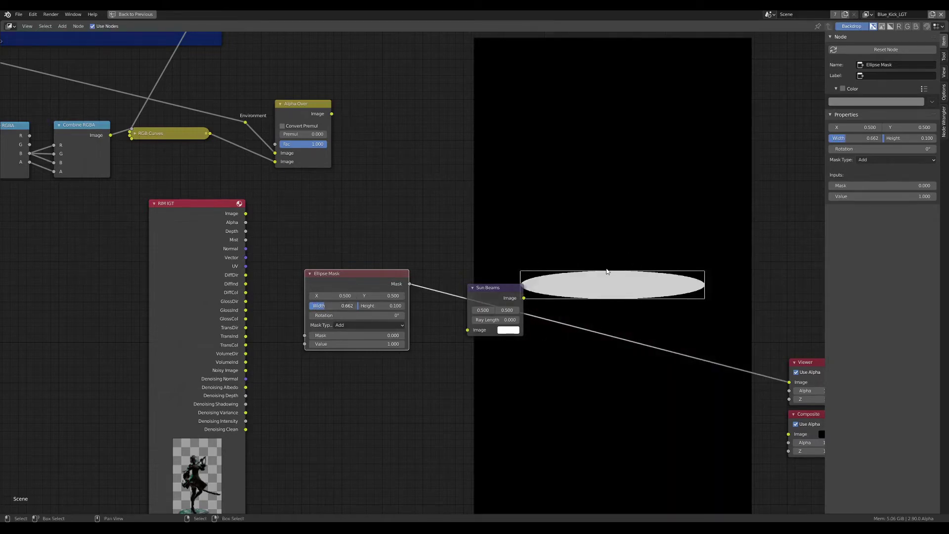
{"action": "mouse_move", "coordinate": [338, 280]}
{"action": "left_mouse_down"}
{"action": "mouse_move", "coordinate": [374, 305]}
{"action": "mouse_move", "coordinate": [410, 307]}
{"action": "mouse_move", "coordinate": [388, 305]}
{"action": "left_mouse_up"}
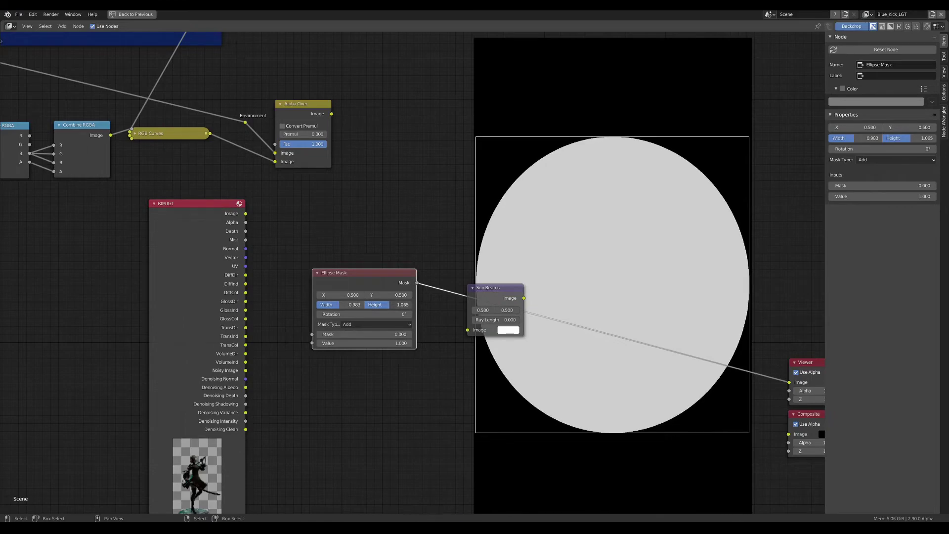
{"action": "scroll", "coordinate": [401, 281], "scroll_direction": "down", "scroll_amount": 1}
{"action": "left_click_drag", "start_coordinate": [474, 291], "coordinate": [453, 287]}
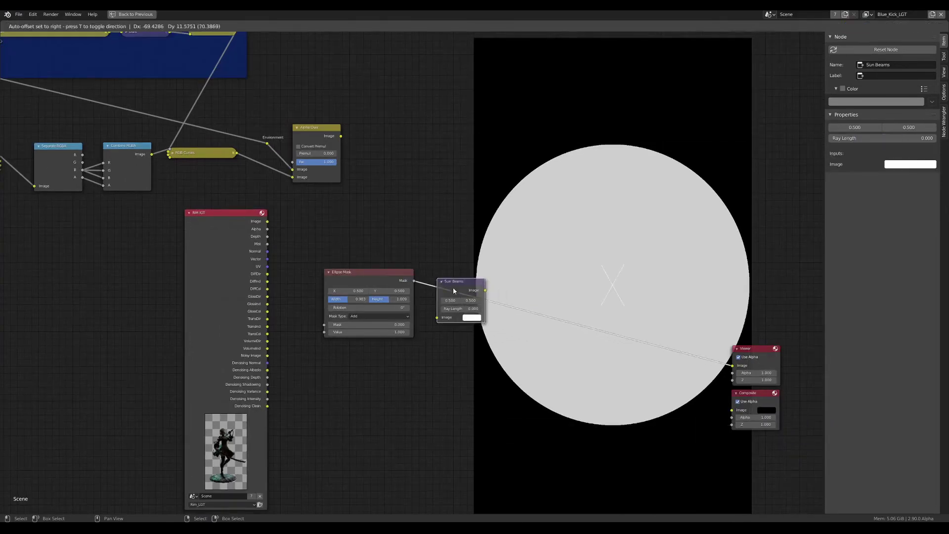
- Set the ellipse width and height to 0.100 and Sun Beams Ray Length to 1.000
{"action": "scroll", "coordinate": [421, 288], "scroll_direction": "up", "scroll_amount": 1}
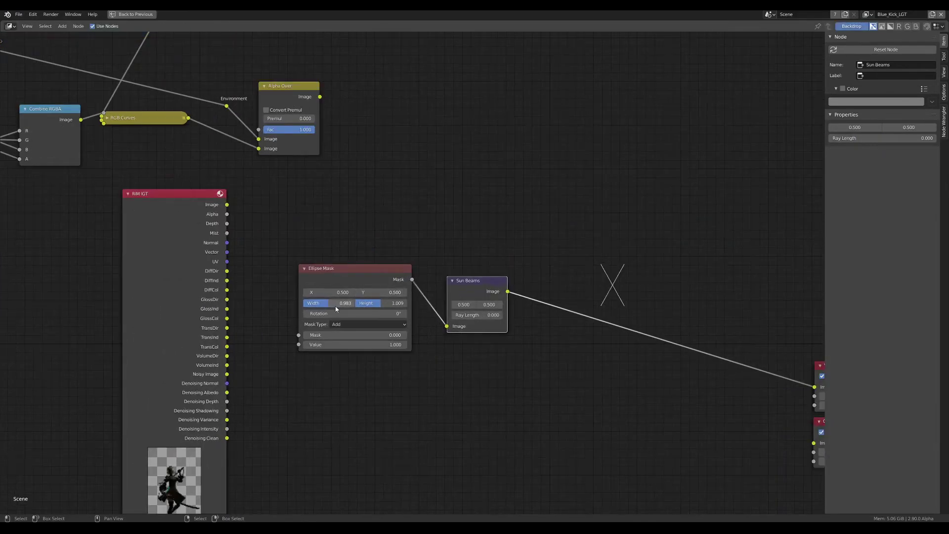
{"action": "double_click", "coordinate": [334, 303]}
{"action": "type", "text": ".1"}
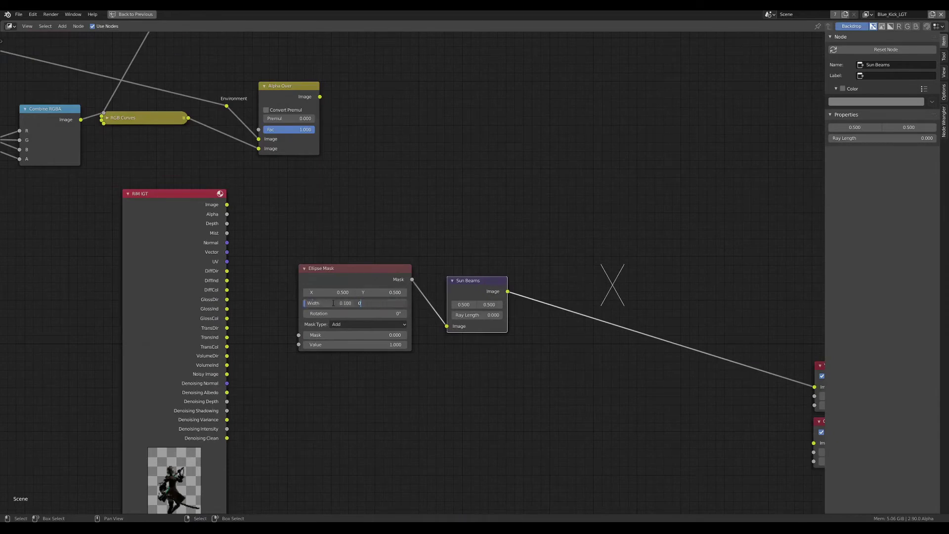
{"action": "key", "text": "Return"}
{"action": "double_click", "coordinate": [478, 315]}
{"action": "type", "text": "1.000"}
{"action": "key", "text": "Return"}
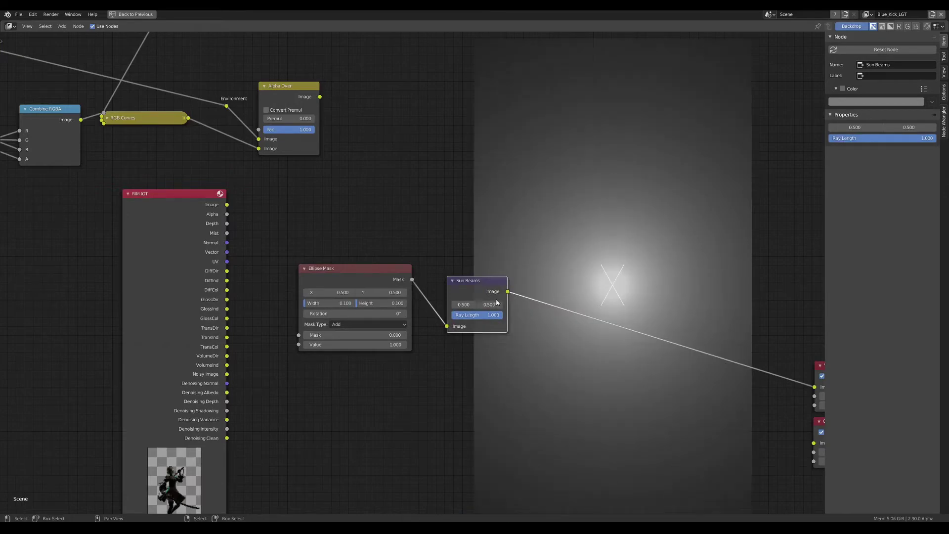
- Set the Sun Beams source to X 1.000 and Y 0.200, tidying node positions
{"action": "scroll", "coordinate": [497, 302], "scroll_direction": "down", "scroll_amount": 2}
{"action": "scroll", "coordinate": [497, 302], "scroll_direction": "up", "scroll_amount": 1}
{"action": "scroll", "coordinate": [497, 302], "scroll_direction": "up", "scroll_amount": 1}
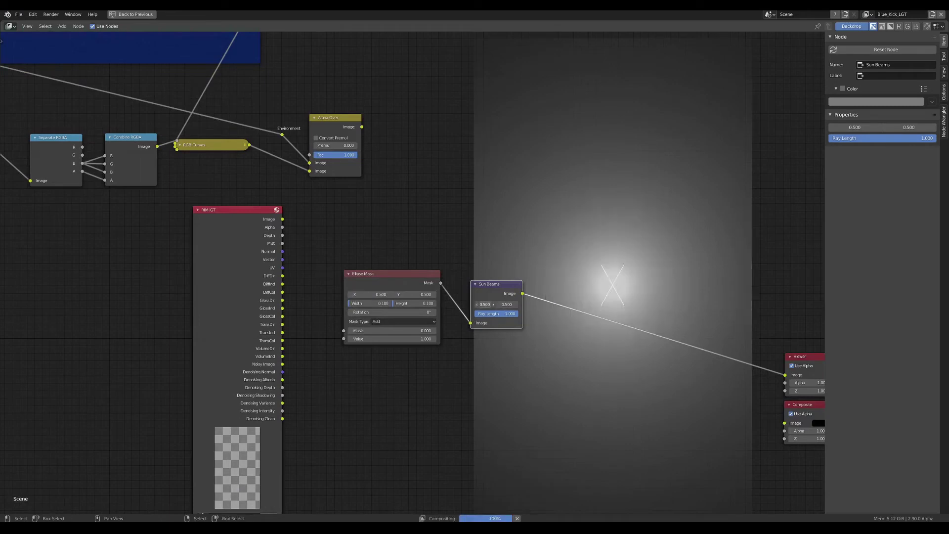
{"action": "mouse_move", "coordinate": [485, 304]}
{"action": "left_mouse_down"}
{"action": "mouse_move", "coordinate": [445, 304]}
{"action": "mouse_move", "coordinate": [500, 304]}
{"action": "left_mouse_up"}
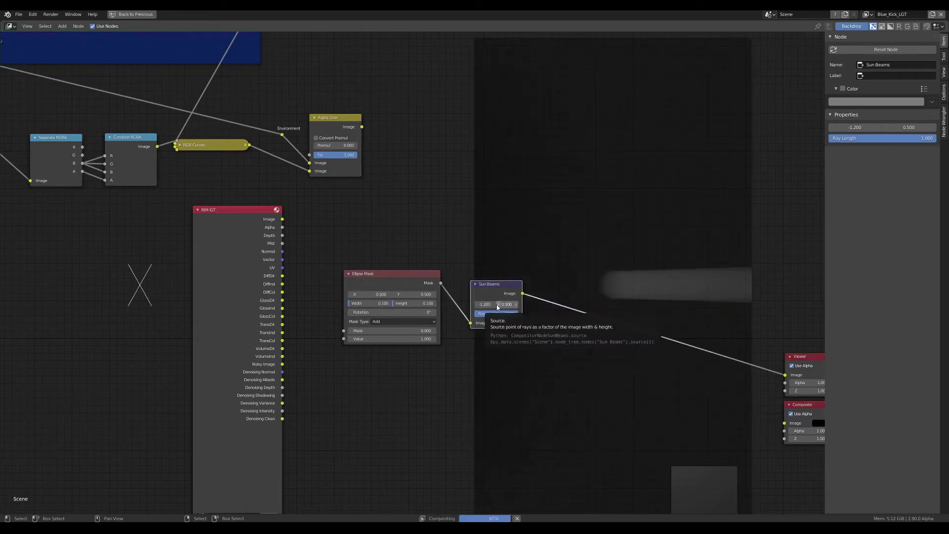
{"action": "left_click_drag", "start_coordinate": [493, 288], "coordinate": [495, 291]}
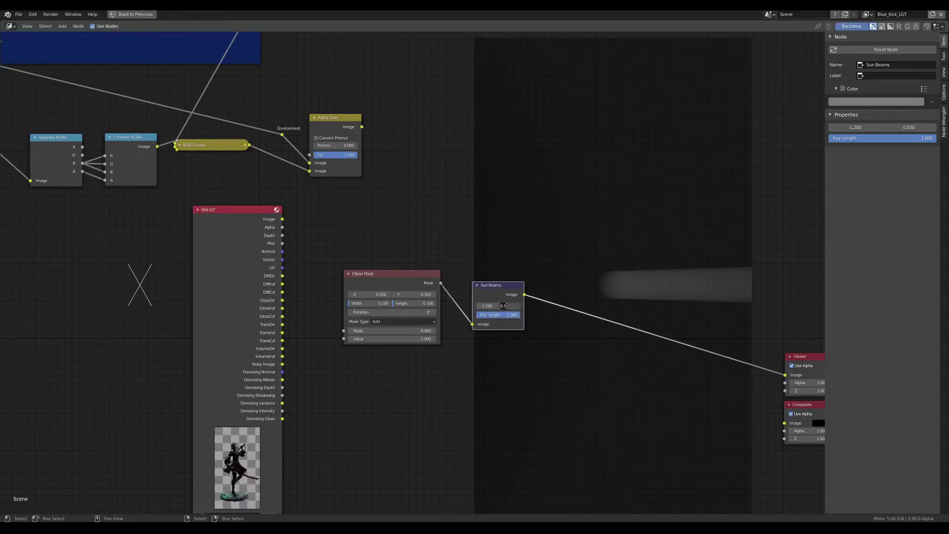
{"action": "key", "text": "Return"}
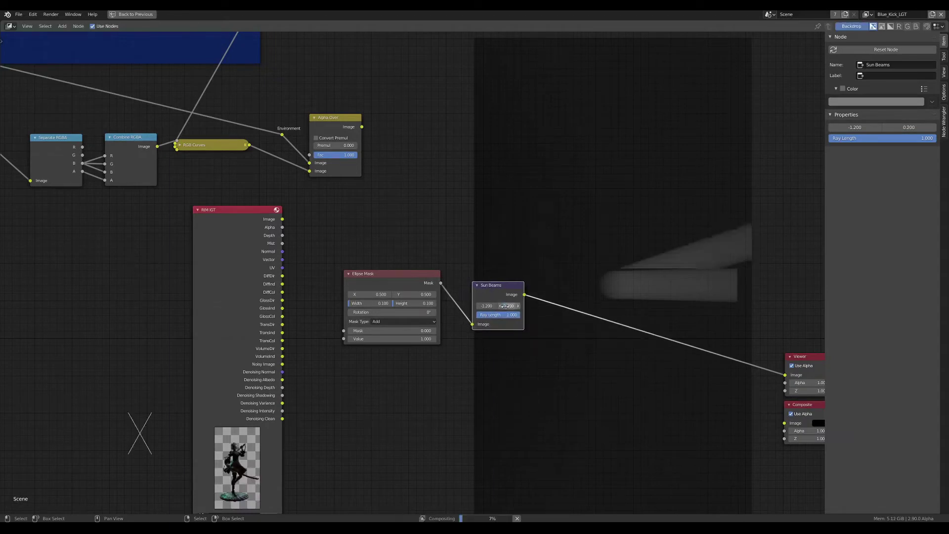
{"action": "left_click_drag", "start_coordinate": [494, 300], "coordinate": [471, 288]}
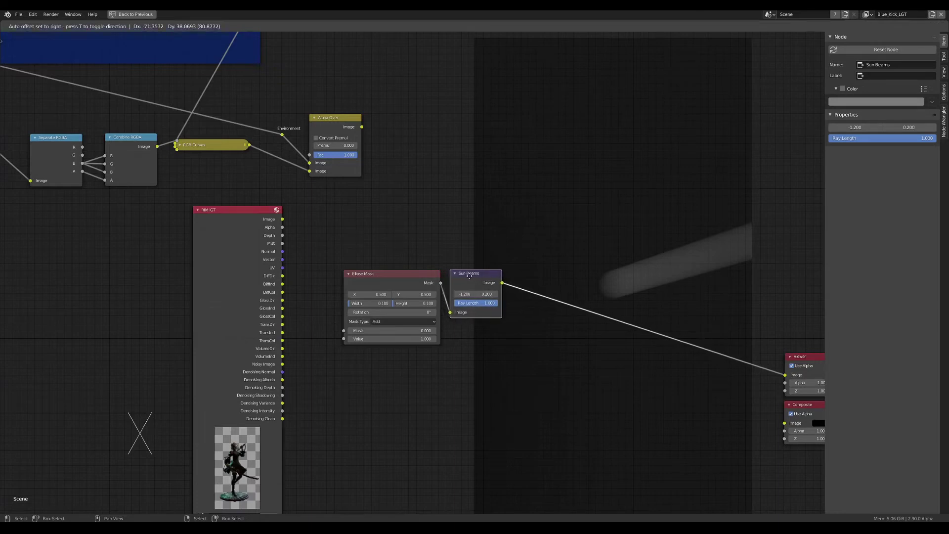
{"action": "left_click_drag", "start_coordinate": [405, 279], "coordinate": [397, 277]}
{"action": "left_click_drag", "start_coordinate": [474, 292], "coordinate": [468, 290]}
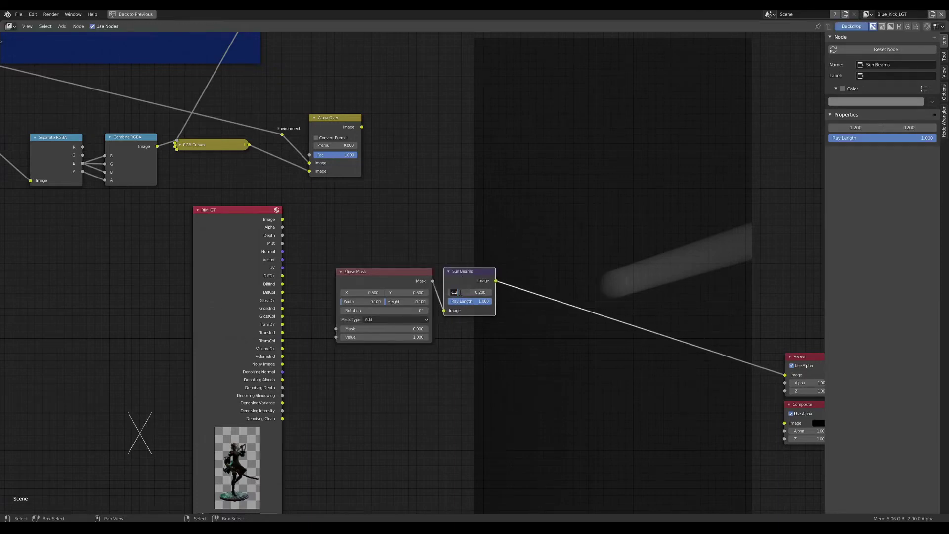
{"action": "key", "text": "Return"}
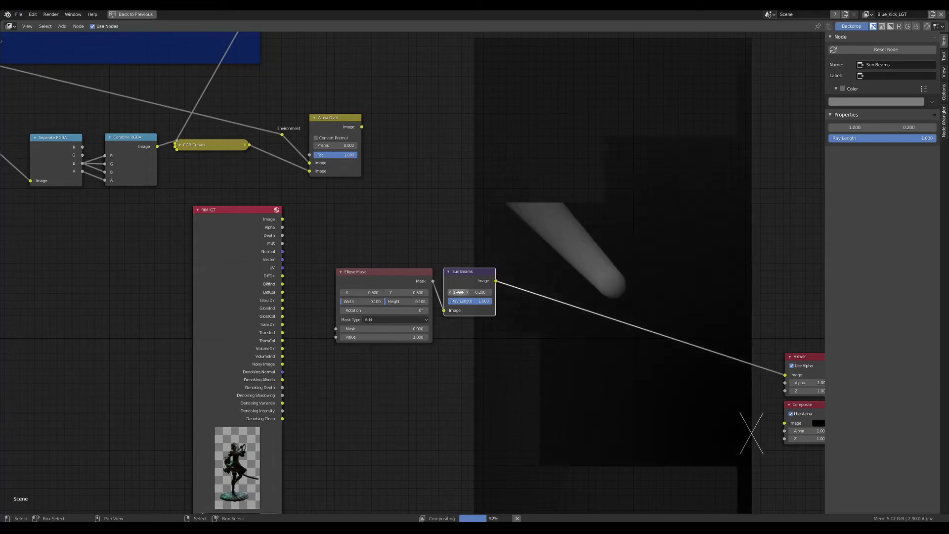
- Adjust the beam source Y to 1.200 and widen the ellipse mask to 0.631
{"action": "left_click_drag", "start_coordinate": [461, 274], "coordinate": [468, 295]}
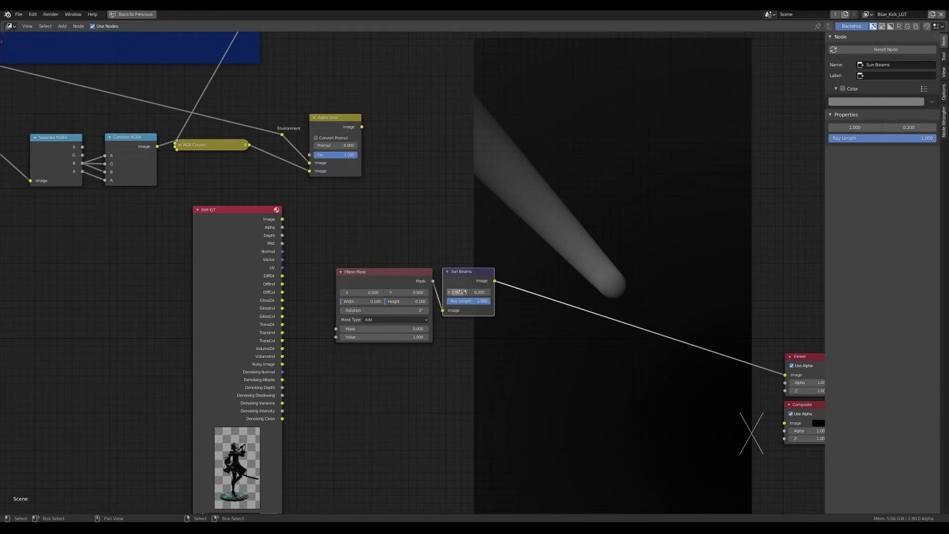
{"action": "left_click_drag", "start_coordinate": [477, 293], "coordinate": [524, 293]}
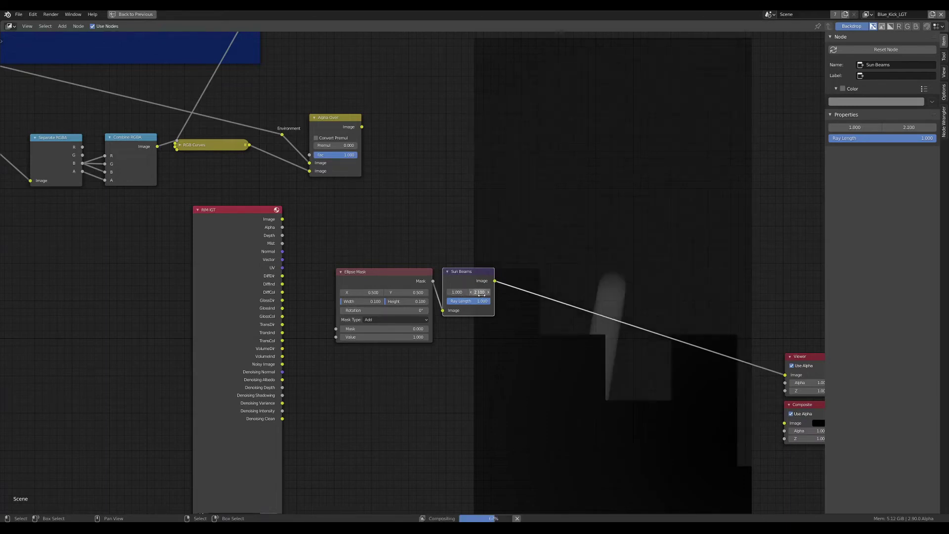
{"action": "left_click_drag", "start_coordinate": [481, 293], "coordinate": [459, 292]}
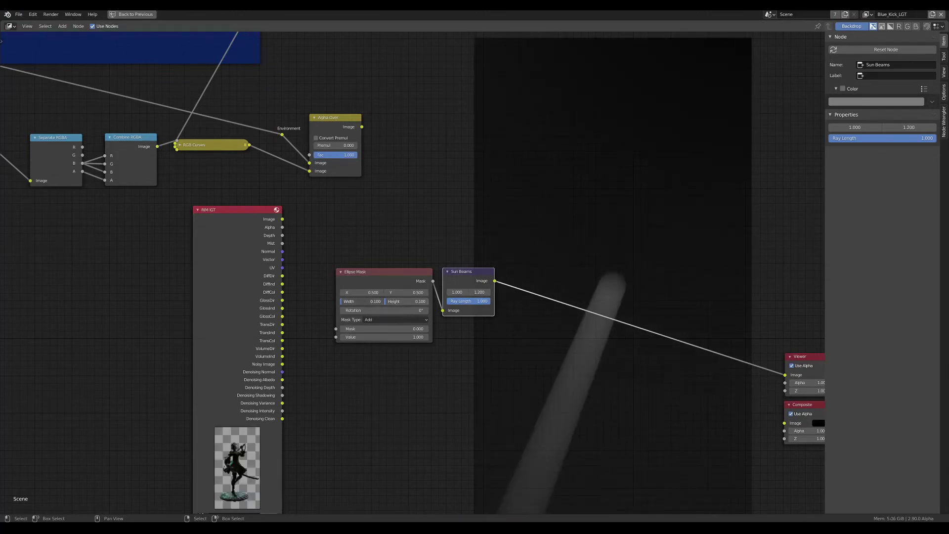
{"action": "left_click_drag", "start_coordinate": [352, 301], "coordinate": [355, 304]}
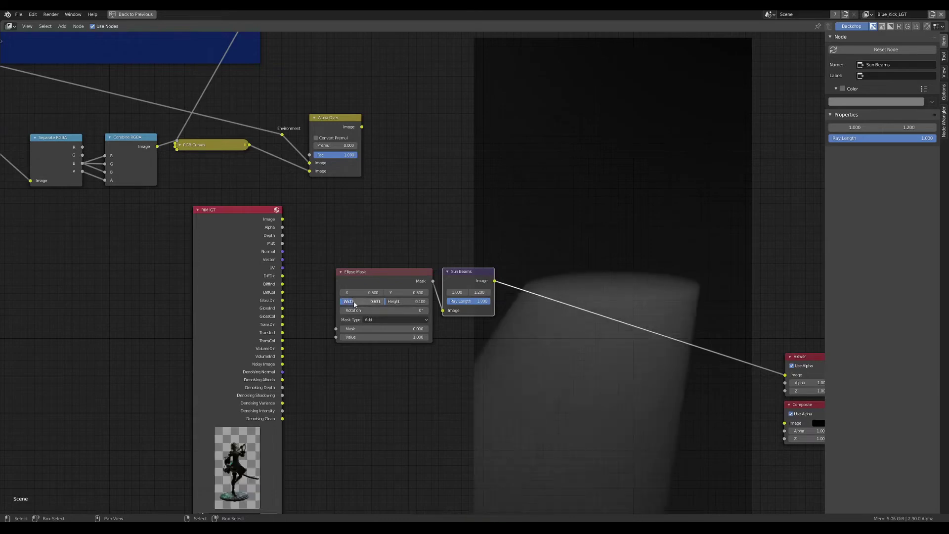
{"action": "left_click_drag", "start_coordinate": [465, 272], "coordinate": [466, 274]}
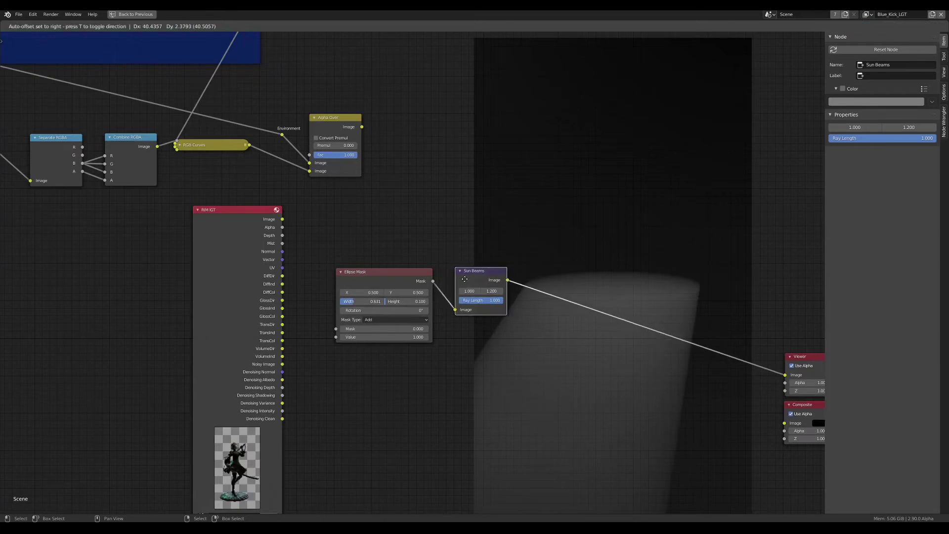
- Delete the Ellipse Mask and Sun Beams nodes
{"action": "scroll", "coordinate": [468, 277], "scroll_direction": "down", "scroll_amount": 2}
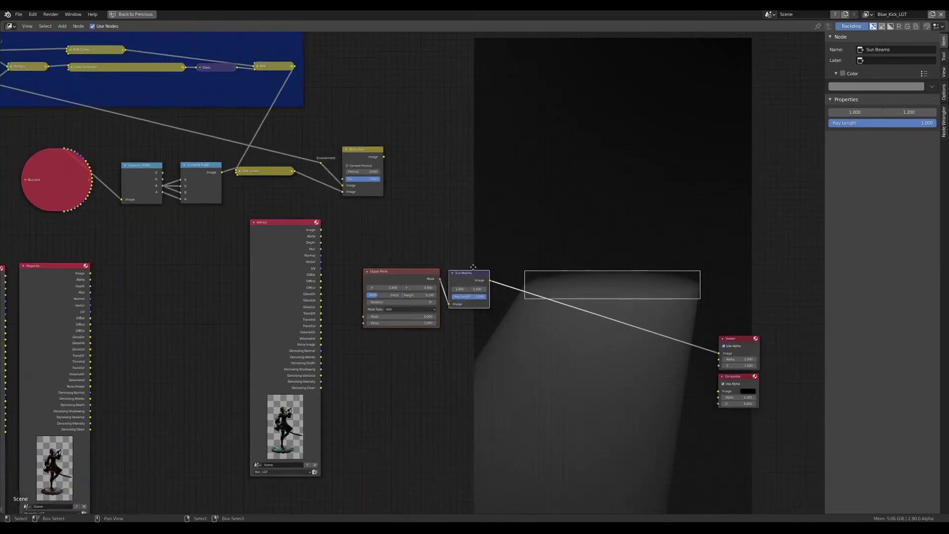
{"action": "scroll", "coordinate": [312, 267], "scroll_direction": "up", "scroll_amount": 1}
{"action": "left_click", "coordinate": [418, 293]}
{"action": "key", "text": "x"}
{"action": "left_click_drag", "start_coordinate": [423, 293], "coordinate": [529, 342]}
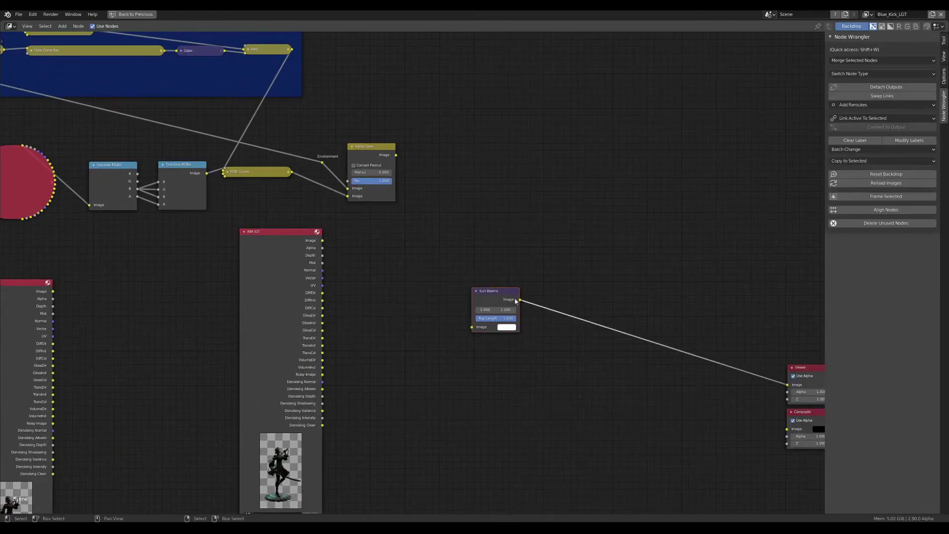
{"action": "key", "text": "x"}
- Preview Alpha Over, RIM IGT, Magenta and finally the Bounce pass in the Viewer
{"action": "scroll", "coordinate": [376, 236], "scroll_direction": "down", "scroll_amount": 2}
{"action": "scroll", "coordinate": [391, 262], "scroll_direction": "up", "scroll_amount": 1}
{"action": "left_click", "coordinate": [391, 262]}
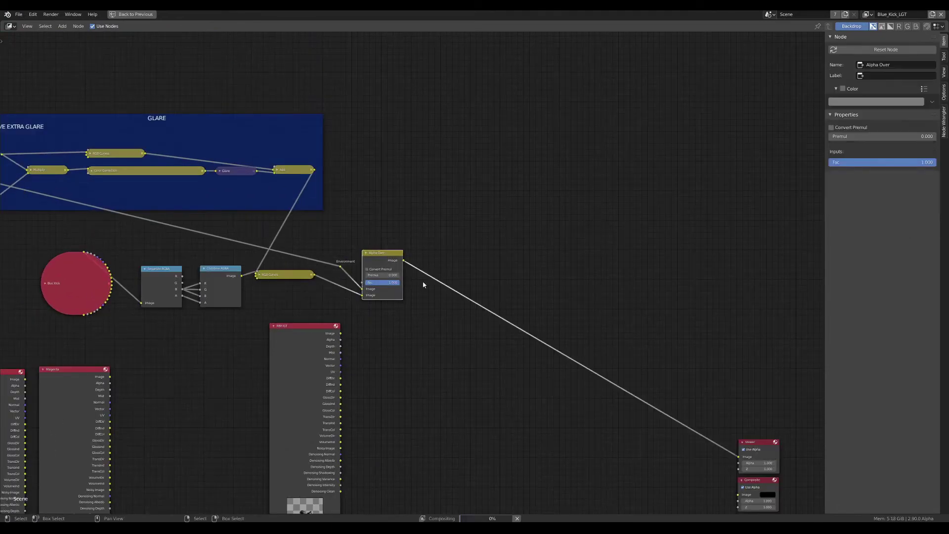
{"action": "mouse_move", "coordinate": [478, 396]}
{"action": "middle_mouse_down"}
{"action": "mouse_move", "coordinate": [339, 296]}
{"action": "mouse_move", "coordinate": [356, 328]}
{"action": "middle_mouse_up"}
{"action": "scroll", "coordinate": [339, 296], "scroll_direction": "down", "scroll_amount": 1}
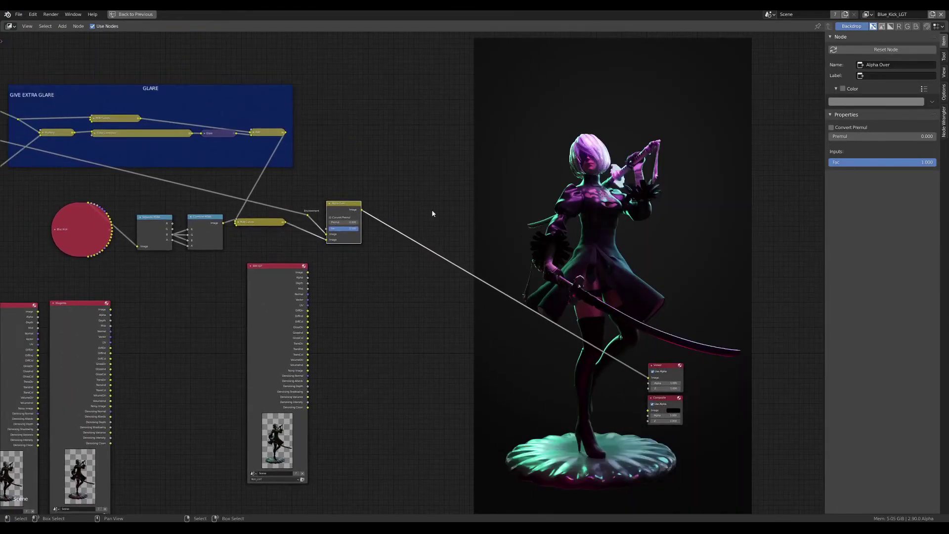
{"action": "left_click", "coordinate": [297, 277], "text": "ctrl+shift"}
{"action": "scroll", "coordinate": [304, 272], "scroll_direction": "up", "scroll_amount": 1}
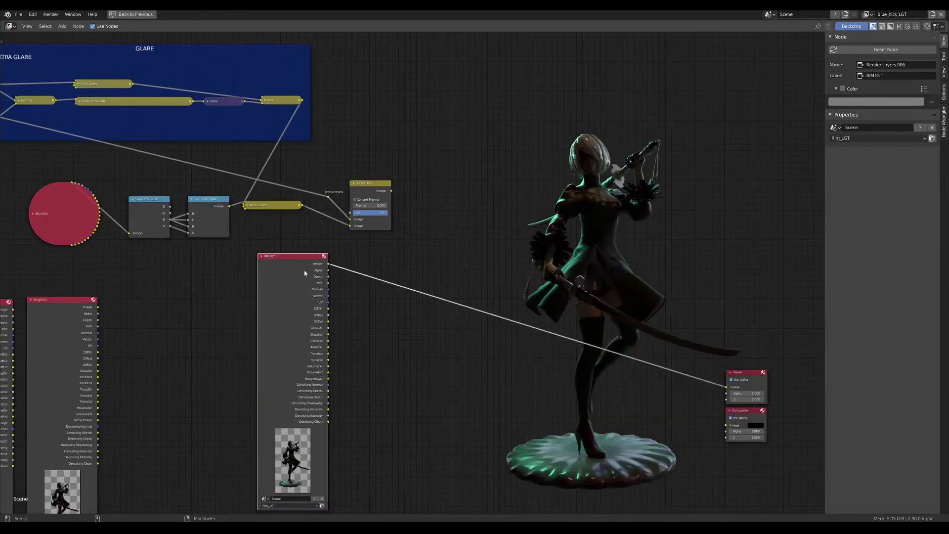
{"action": "left_click", "coordinate": [365, 194]}
{"action": "key", "text": "Home"}
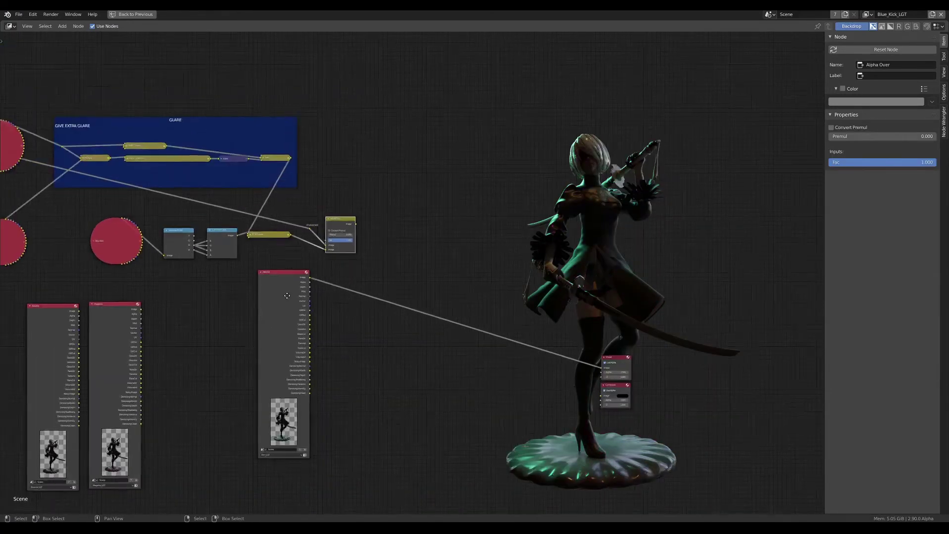
{"action": "left_click", "coordinate": [207, 289], "text": "ctrl+shift"}
{"action": "left_click", "coordinate": [466, 183], "text": "ctrl+shift"}
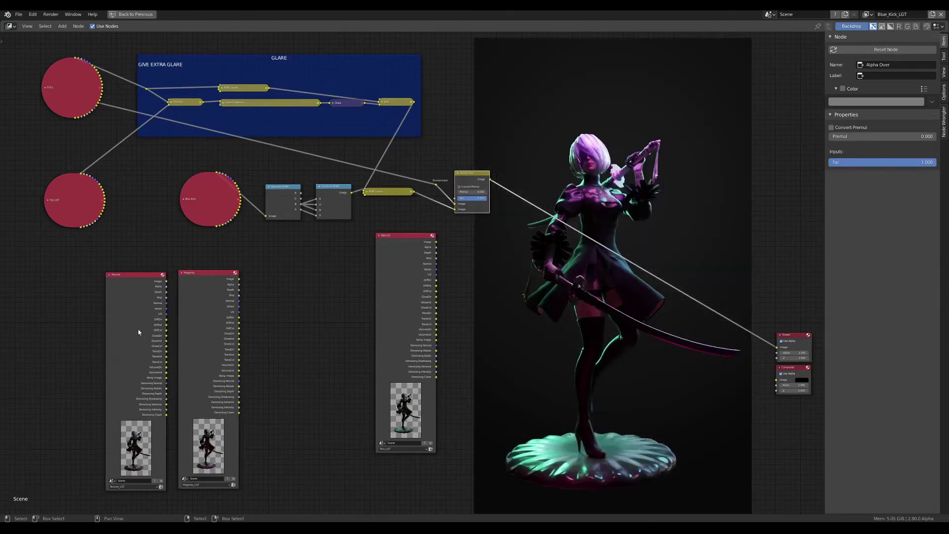
{"action": "left_click", "coordinate": [140, 312], "text": "ctrl+shift"}
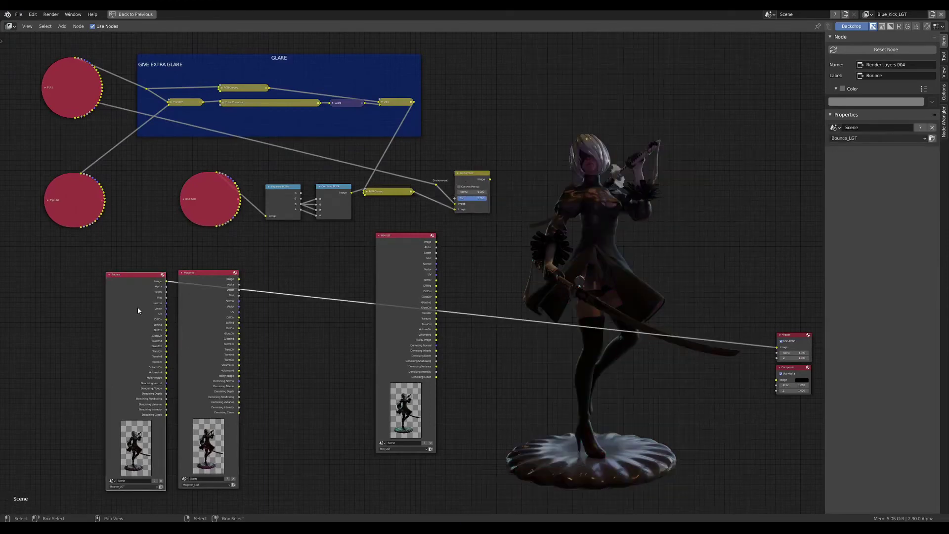
- Move the Bounce node right of RIM IGT and add a Mix node via search
{"action": "left_click_drag", "start_coordinate": [138, 311], "coordinate": [489, 267]}
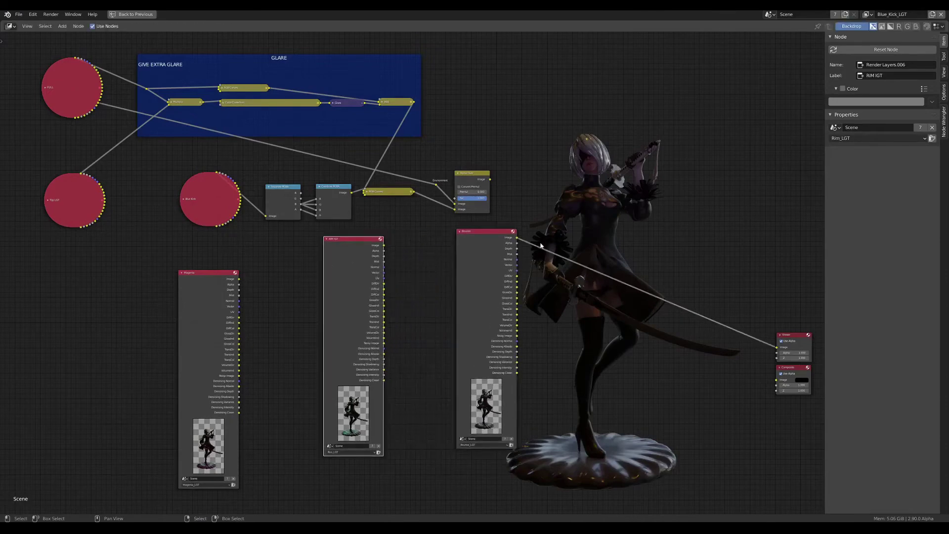
{"action": "scroll", "coordinate": [541, 246], "scroll_direction": "up", "scroll_amount": 2}
{"action": "key", "text": "g"}
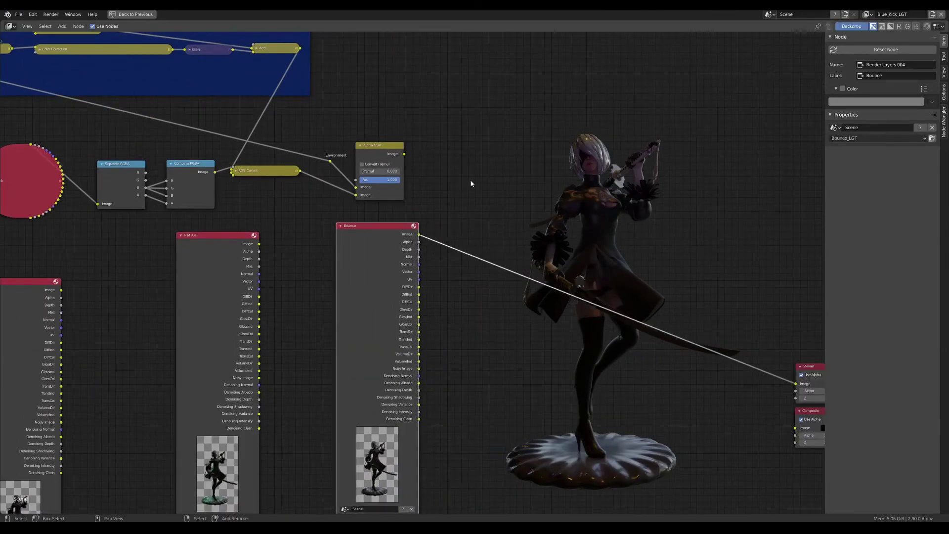
{"action": "key", "text": "shift+a"}
{"action": "left_click", "coordinate": [453, 117]}
{"action": "type", "text": "mix"}
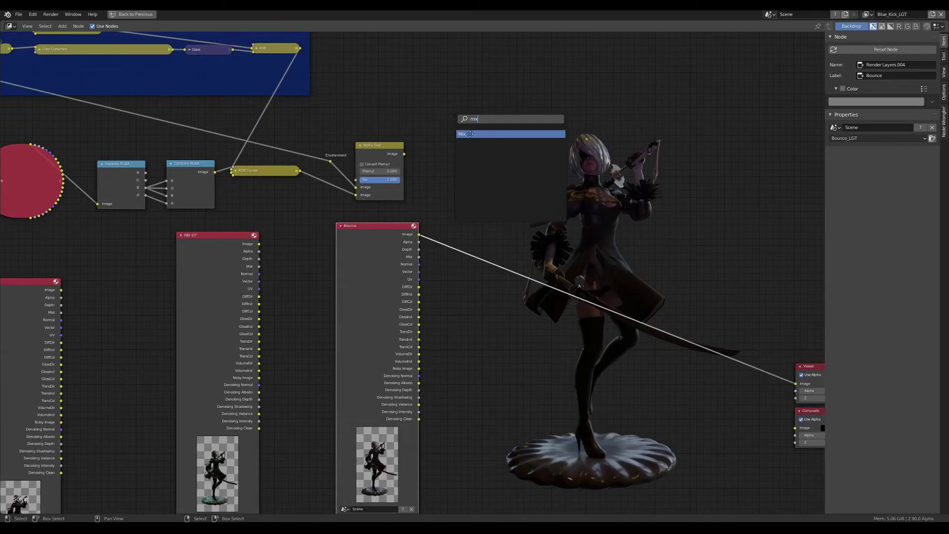
{"action": "left_click", "coordinate": [471, 134]}
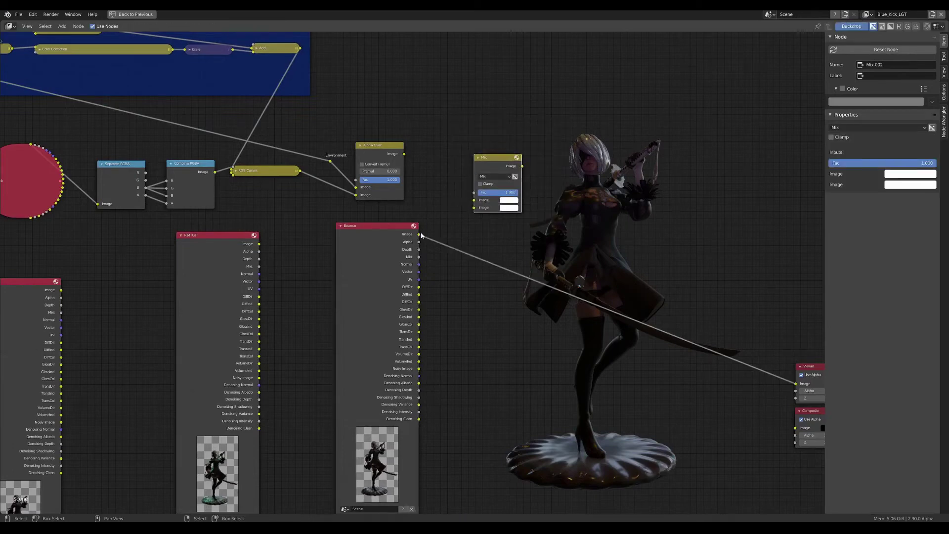
- Feed Alpha Over and Bounce into the Mix node, view it, and set blend mode to Add
{"action": "left_click_drag", "start_coordinate": [419, 234], "coordinate": [471, 202]}
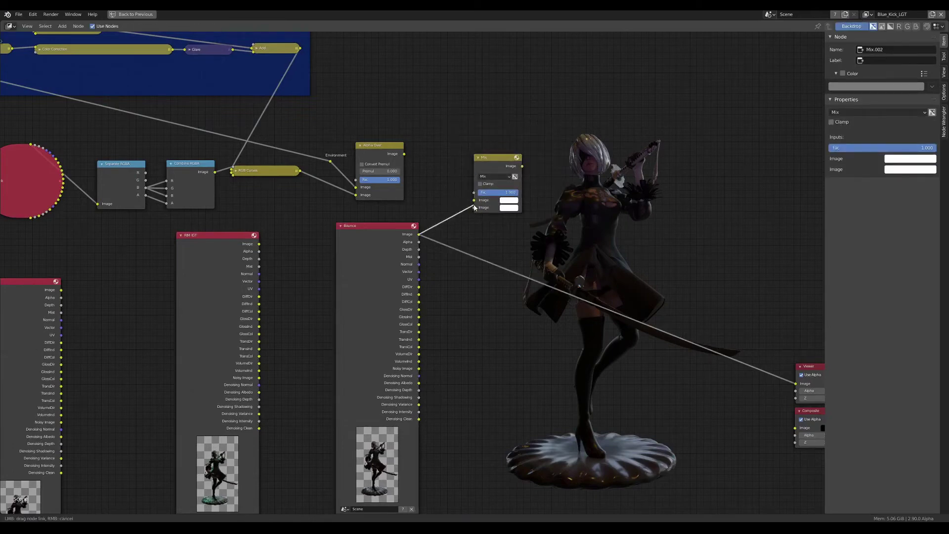
{"action": "left_click_drag", "start_coordinate": [419, 234], "coordinate": [474, 207]}
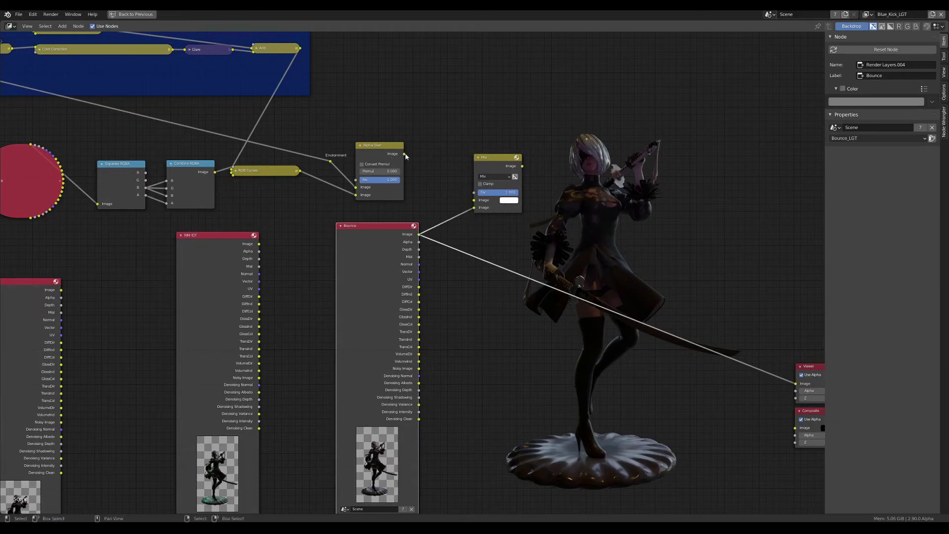
{"action": "left_click_drag", "start_coordinate": [404, 153], "coordinate": [474, 200]}
{"action": "left_click", "coordinate": [496, 184], "text": "ctrl+shift"}
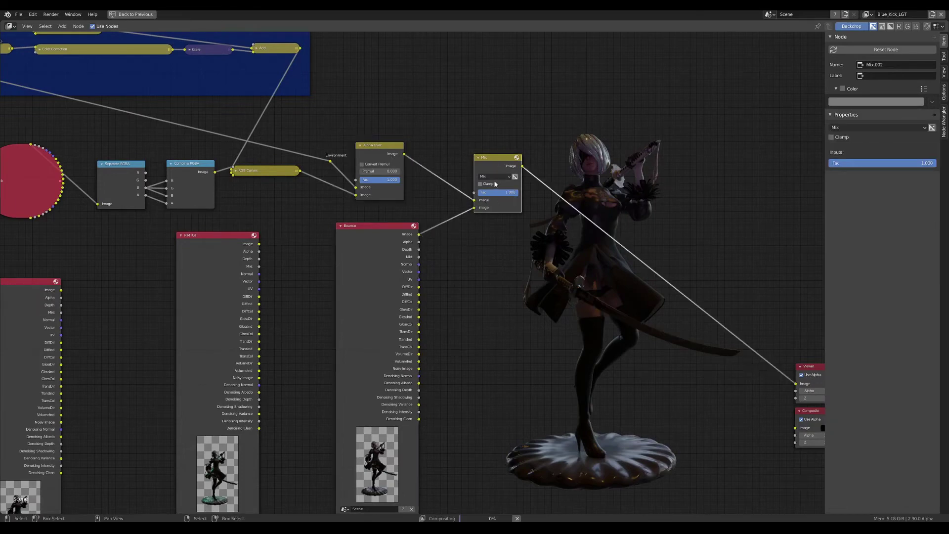
{"action": "left_click", "coordinate": [494, 177]}
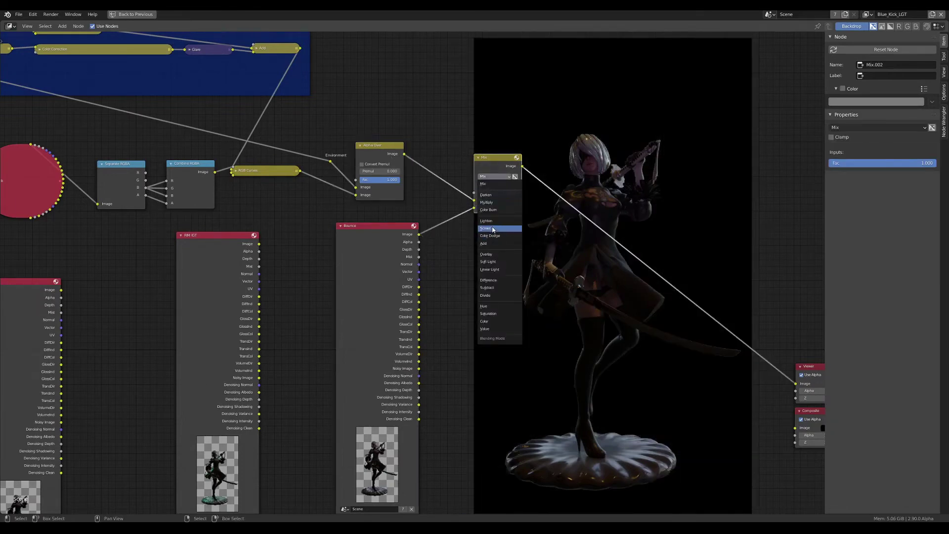
{"action": "left_click", "coordinate": [491, 244]}
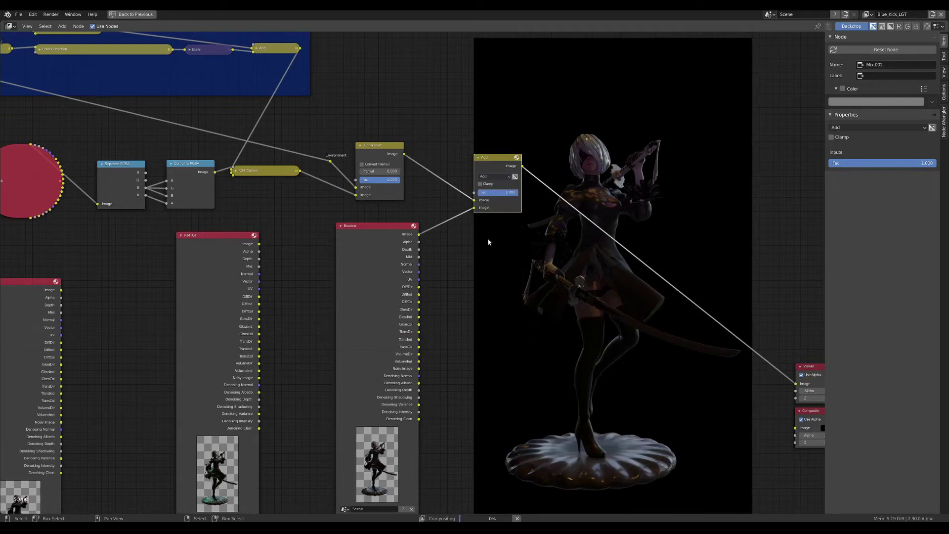
- Mute and unmute the Add node to compare the brightened render
{"action": "middle_click_drag", "start_coordinate": [626, 269], "coordinate": [487, 215]}
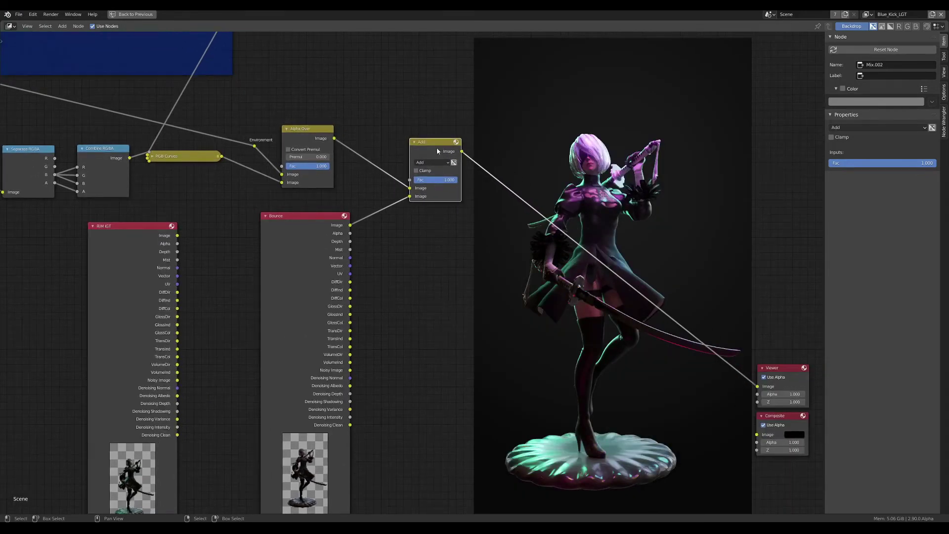
{"action": "key", "text": "m"}
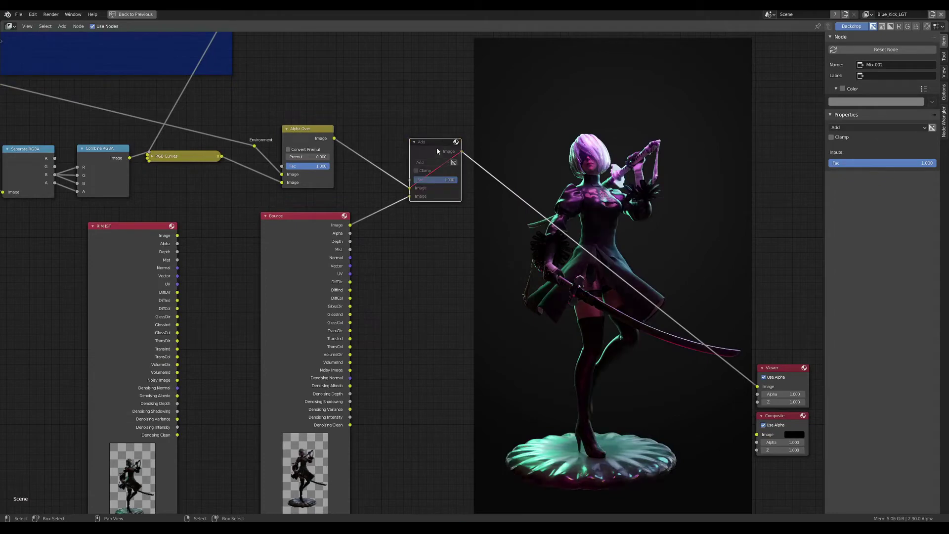
{"action": "key", "text": "m"}
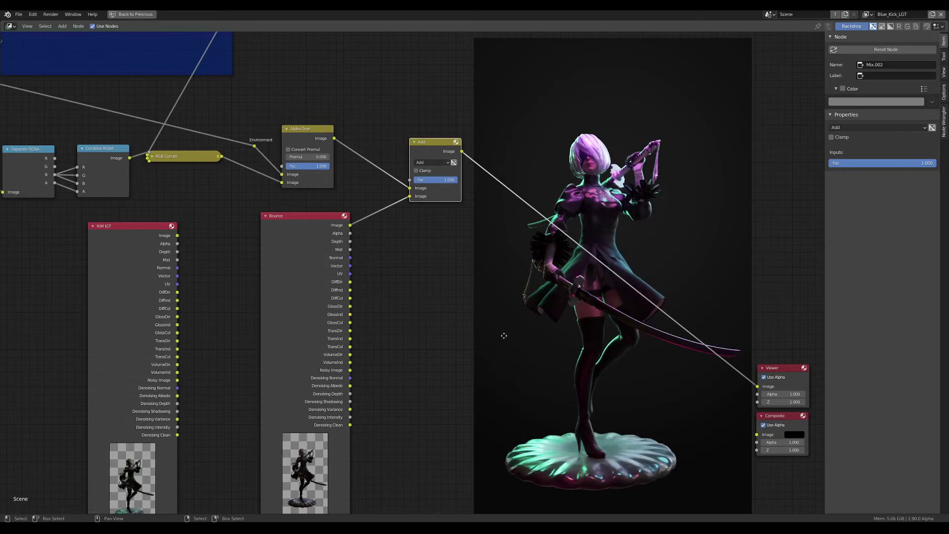
{"action": "scroll", "coordinate": [504, 336], "scroll_direction": "down", "scroll_amount": 1}
{"action": "mouse_move", "coordinate": [503, 336]}
{"action": "middle_mouse_down"}
{"action": "mouse_move", "coordinate": [431, 236]}
{"action": "mouse_move", "coordinate": [503, 329]}
{"action": "mouse_move", "coordinate": [427, 287]}
{"action": "middle_mouse_up"}
- Move RIM IGT to the right of Bounce and collapse the Bounce node
{"action": "left_click", "coordinate": [289, 257]}
{"action": "middle_click_drag", "start_coordinate": [150, 250], "coordinate": [173, 228]}
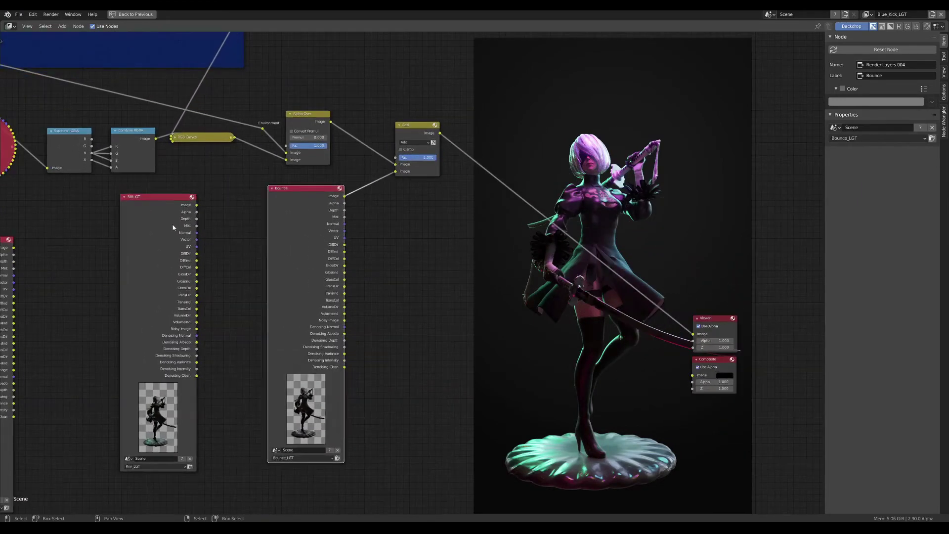
{"action": "left_click", "coordinate": [173, 228]}
{"action": "mouse_move", "coordinate": [173, 228]}
{"action": "left_mouse_down"}
{"action": "mouse_move", "coordinate": [439, 244]}
{"action": "mouse_move", "coordinate": [437, 227]}
{"action": "left_mouse_up"}
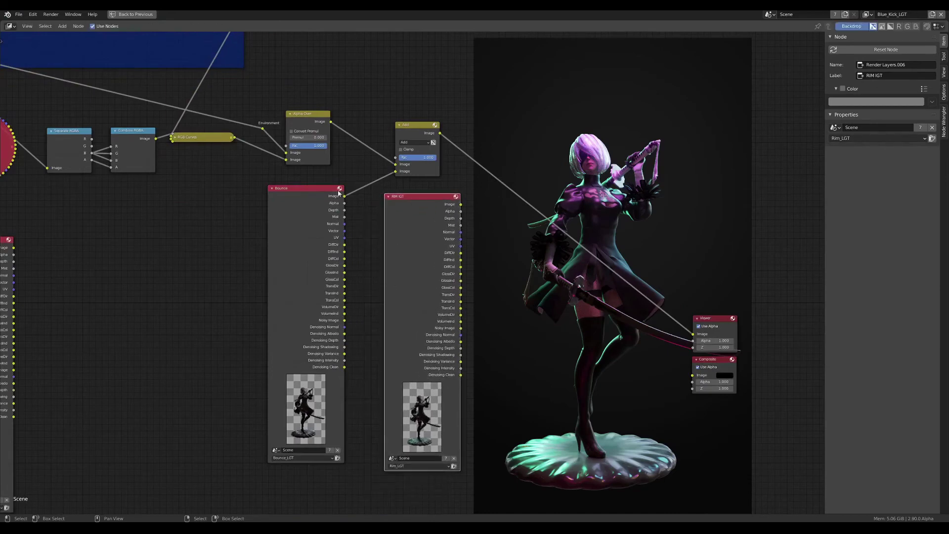
{"action": "left_click", "coordinate": [273, 193]}
{"action": "left_click", "coordinate": [272, 188]}
{"action": "left_click_drag", "start_coordinate": [290, 189], "coordinate": [256, 212]}
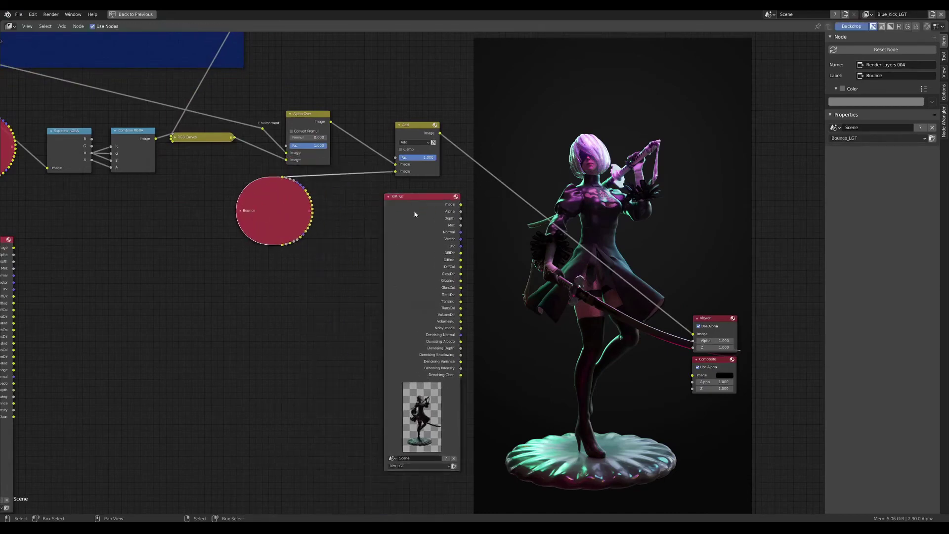
- Duplicate the Add node onto the Viewer link and feed RIM IGT into its second input
{"action": "left_click", "coordinate": [420, 207]}
{"action": "key", "text": "g"}
{"action": "left_click_drag", "start_coordinate": [414, 138], "coordinate": [409, 132]}
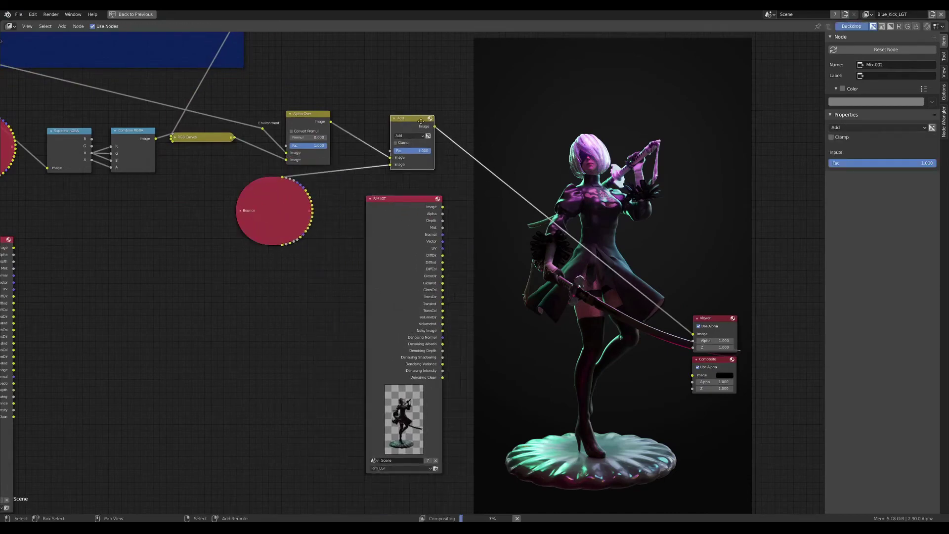
{"action": "key", "text": "shift+d"}
{"action": "left_click", "coordinate": [515, 121]}
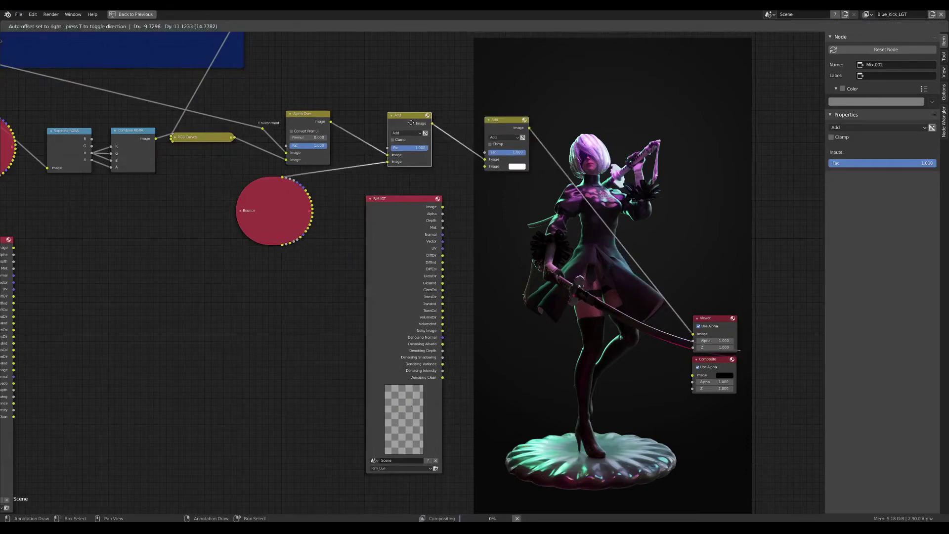
{"action": "left_click", "coordinate": [443, 213]}
{"action": "left_click_drag", "start_coordinate": [443, 208], "coordinate": [485, 166]}
{"action": "left_click_drag", "start_coordinate": [406, 198], "coordinate": [394, 196]}
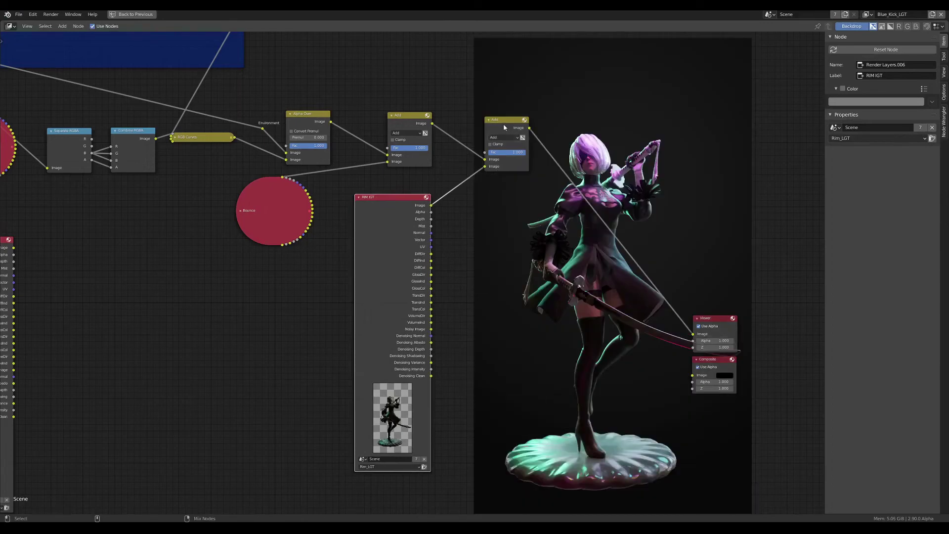
- Compare the final Add node by muting it, then set its Fac to 0.500
{"action": "left_click", "coordinate": [513, 125]}
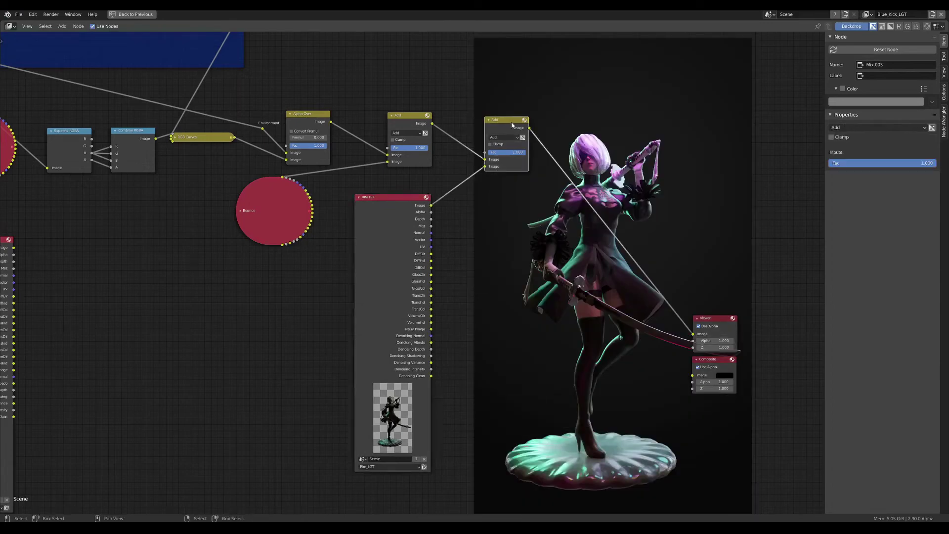
{"action": "key", "text": "m"}
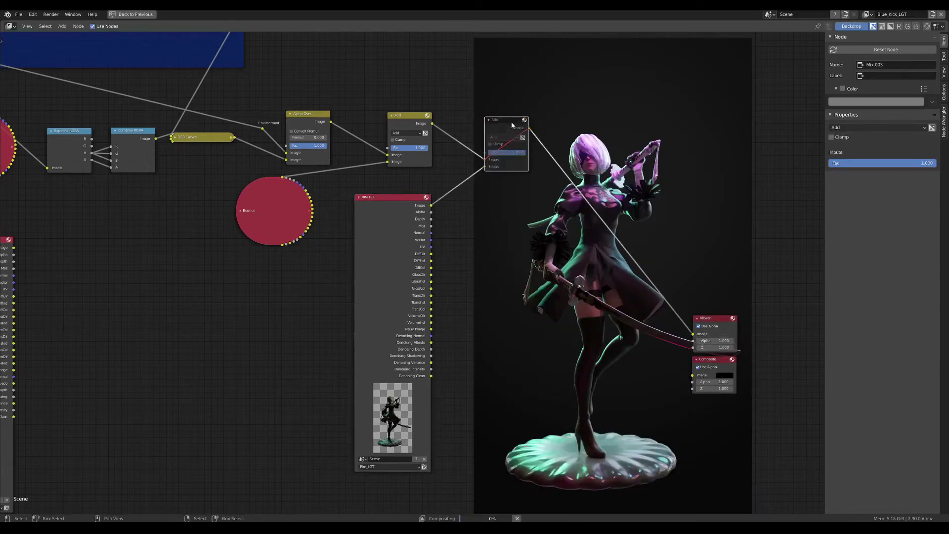
{"action": "key", "text": "m"}
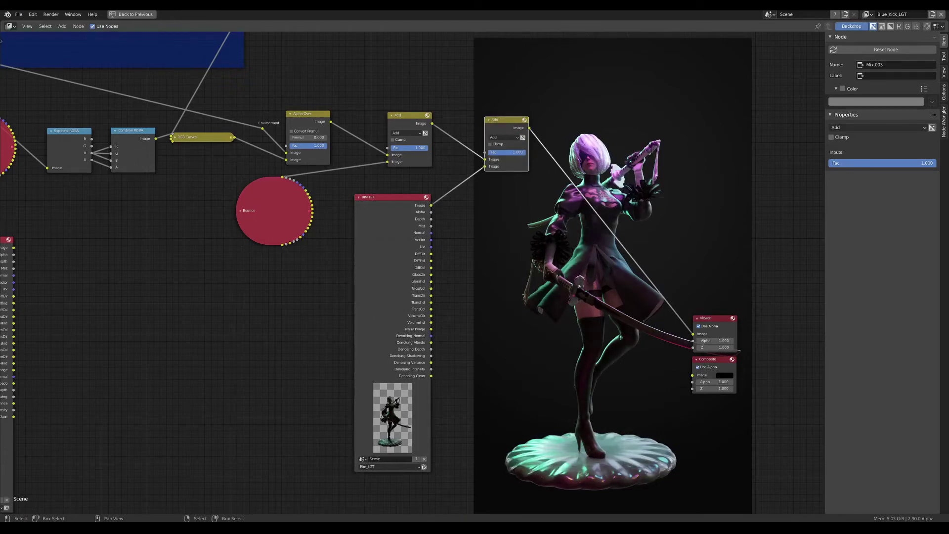
{"action": "type", "text": ".5"}
{"action": "key", "text": "Return"}
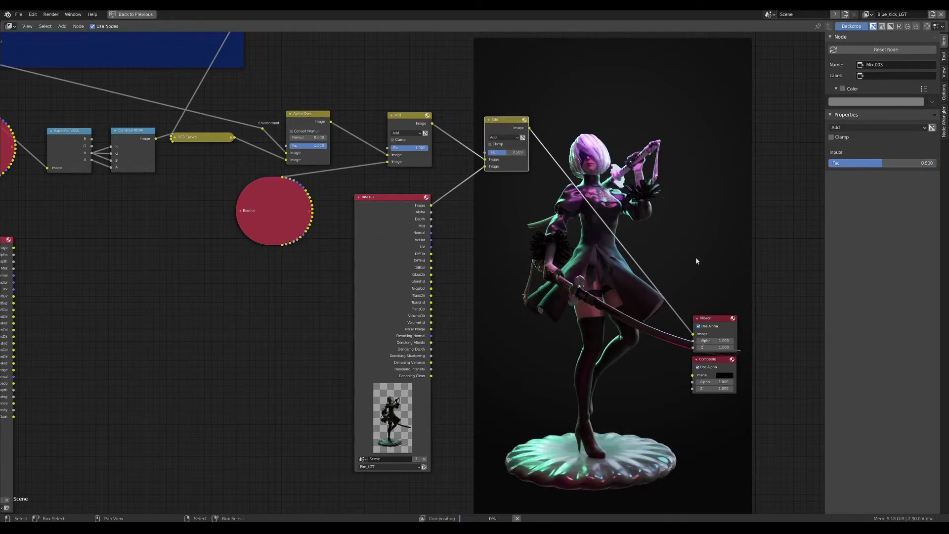
- Move the Viewer and Composite nodes aside and collapse the RIM IGT render layer node
{"action": "scroll", "coordinate": [696, 261], "scroll_direction": "down", "scroll_amount": 1}
{"action": "middle_click_drag", "start_coordinate": [696, 260], "coordinate": [613, 248]}
{"action": "left_click_drag", "start_coordinate": [612, 285], "coordinate": [779, 168]}
{"action": "left_click", "coordinate": [314, 194]}
{"action": "left_click_drag", "start_coordinate": [326, 205], "coordinate": [318, 216]}
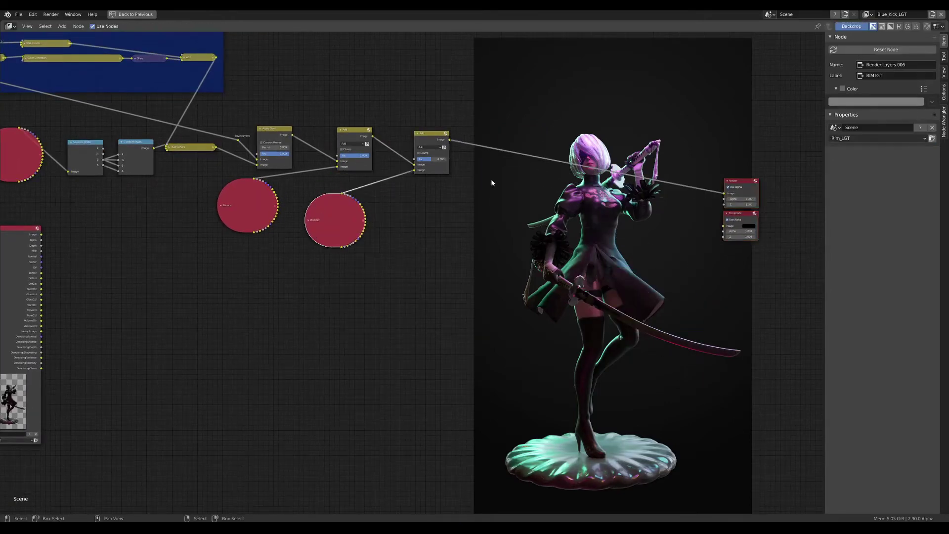
- Insert a Denoise node, found by searching 'denoi', into the Add-to-Viewer link
{"action": "scroll", "coordinate": [362, 186], "scroll_direction": "up", "scroll_amount": 2}
{"action": "key", "text": "shift+a"}
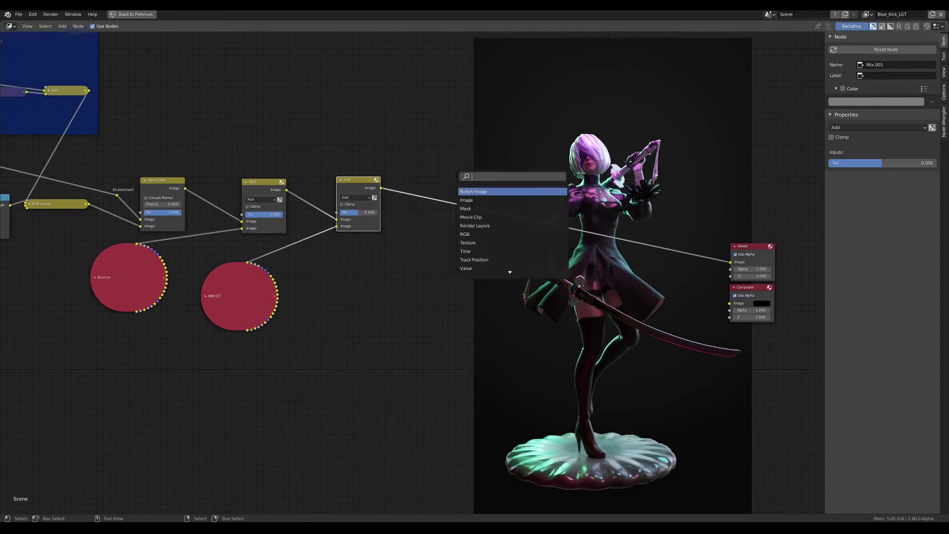
{"action": "type", "text": "denoi"}
{"action": "key", "text": "Return"}
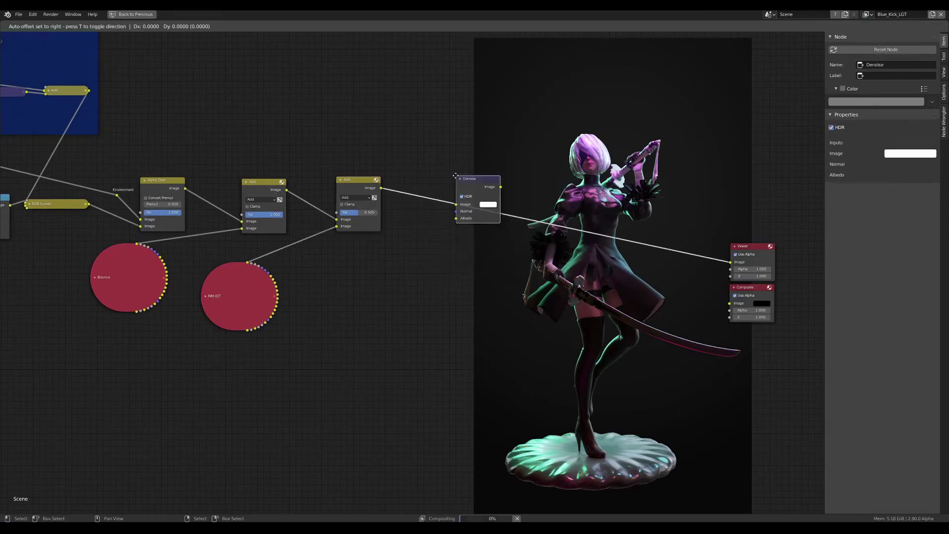
{"action": "left_click", "coordinate": [452, 188]}
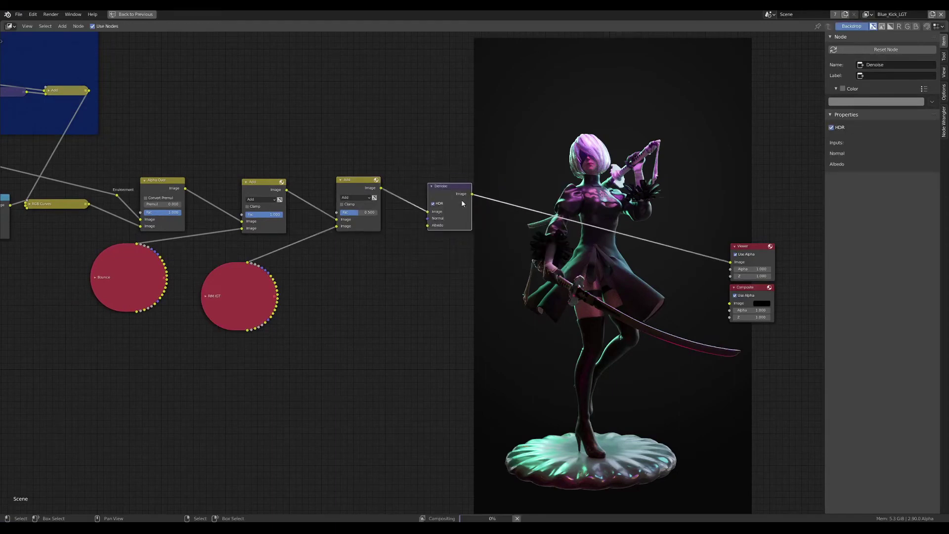
- Zoom the backdrop render in and out with V and Alt+V
{"action": "scroll", "coordinate": [461, 199], "scroll_direction": "up", "scroll_amount": 3}
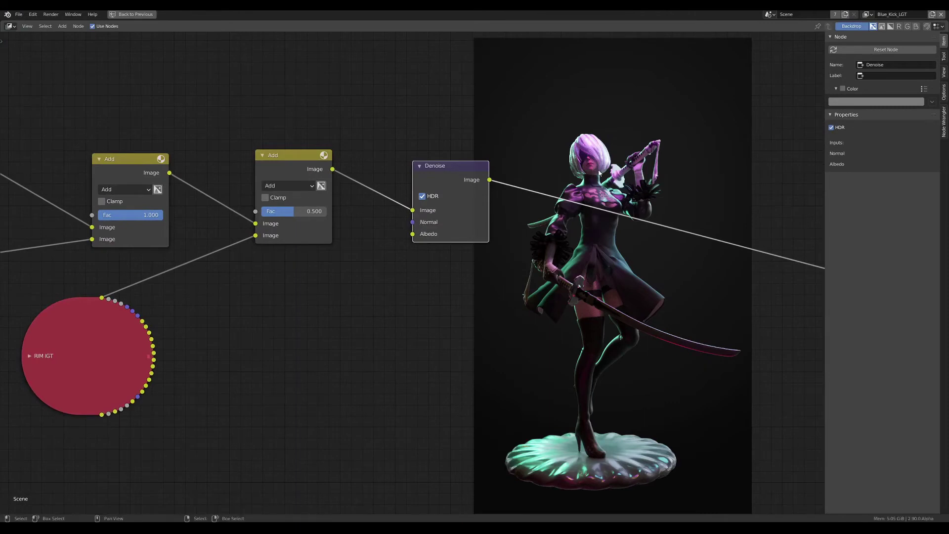
{"action": "key", "text": "v"}
{"action": "key", "text": "v"}
{"action": "key", "text": "alt+v"}
{"action": "key", "text": "alt+v"}
{"action": "key", "text": "alt+v"}
{"action": "key", "text": "alt+v"}
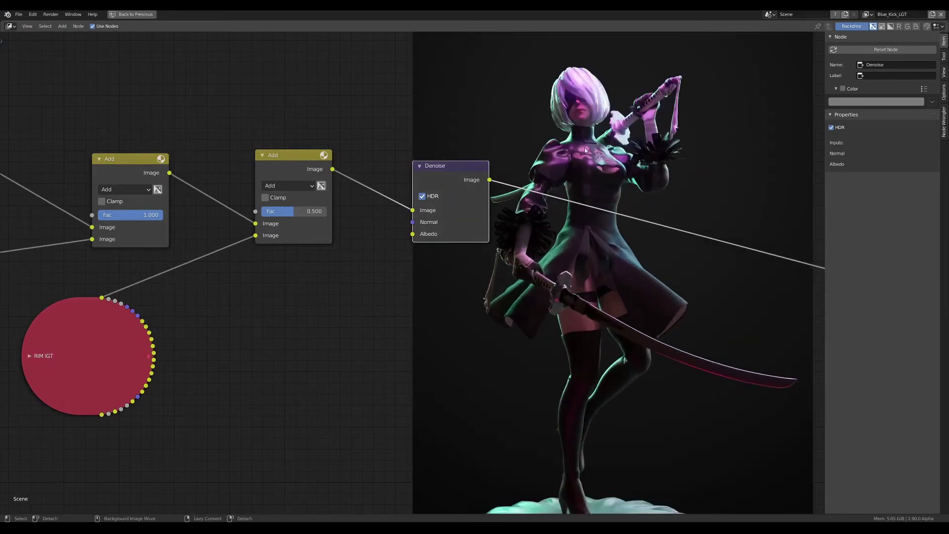
{"action": "key", "text": "alt+v"}
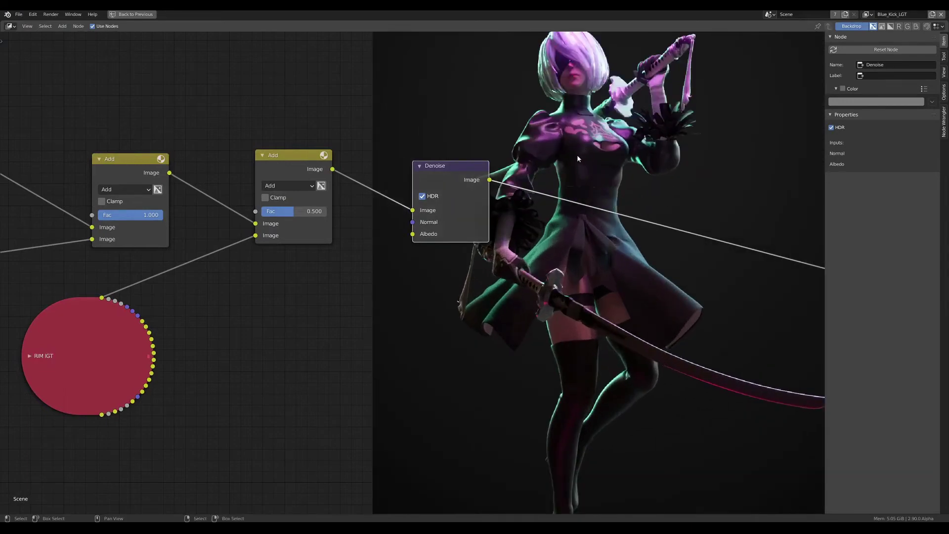
{"action": "key", "text": "v"}
{"action": "scroll", "coordinate": [360, 170], "scroll_direction": "down", "scroll_amount": 1}
- Lazy-connect the render layer's Denoising Normal pass to the Denoise Normal input
{"action": "scroll", "coordinate": [376, 188], "scroll_direction": "down", "scroll_amount": 2}
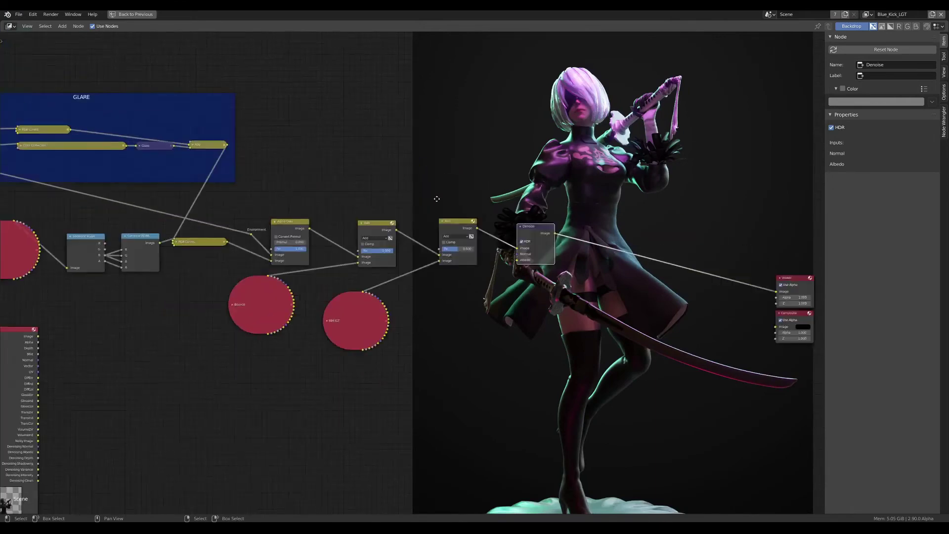
{"action": "scroll", "coordinate": [364, 187], "scroll_direction": "down", "scroll_amount": 1}
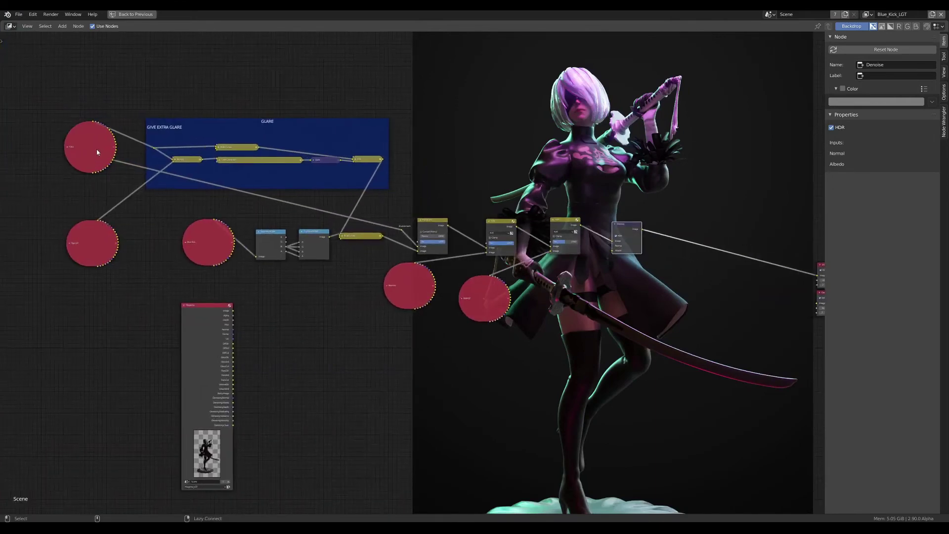
{"action": "right_click_drag", "start_coordinate": [97, 142], "coordinate": [634, 244], "text": "alt"}
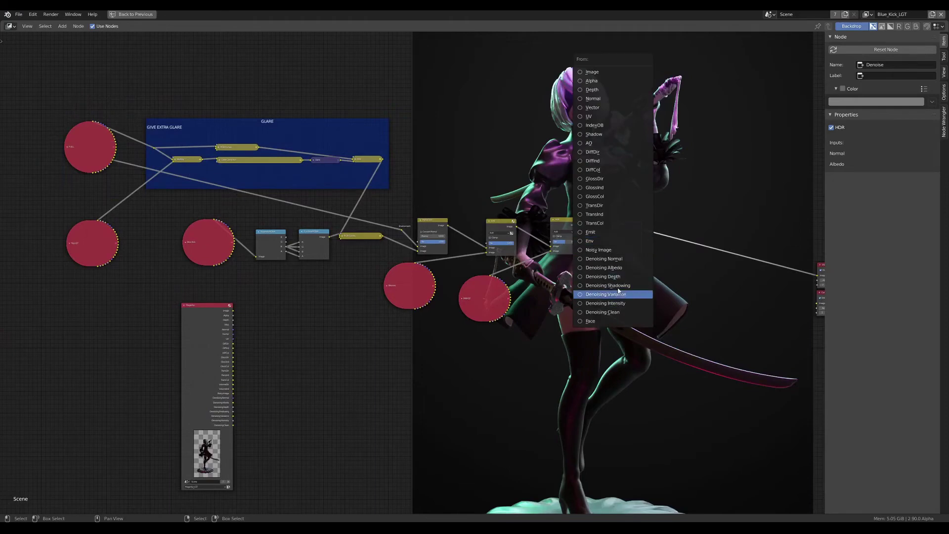
{"action": "left_click", "coordinate": [607, 262]}
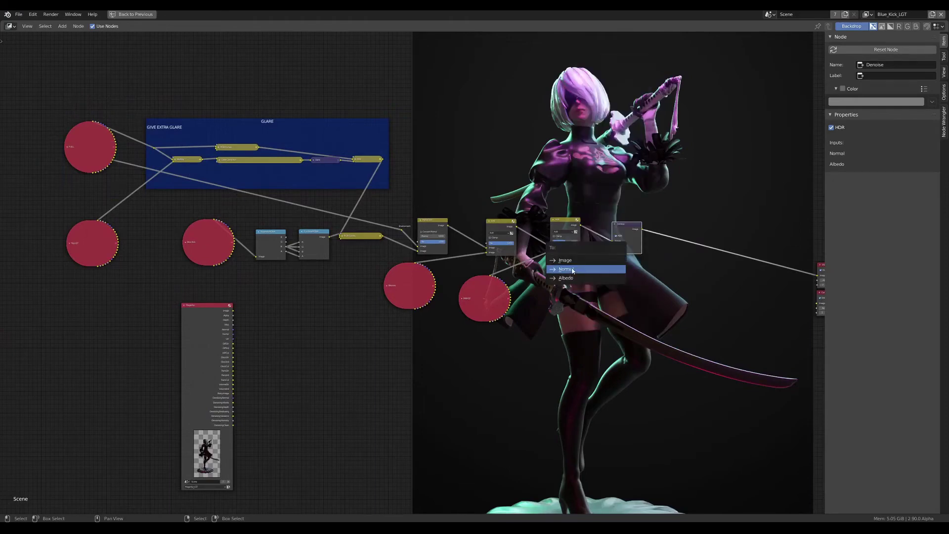
{"action": "left_click", "coordinate": [599, 267]}
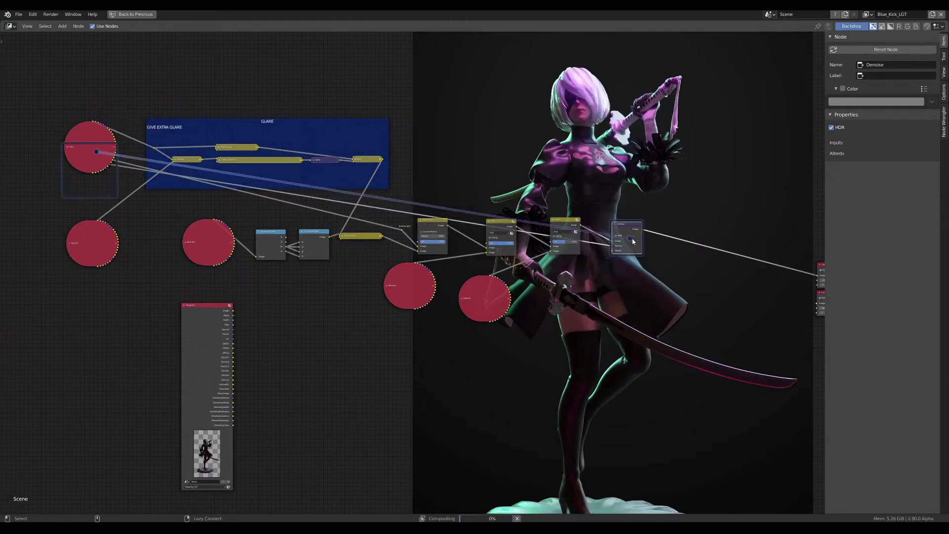
- Connect Denoising Albedo to the Denoise Albedo input and tidy the node layout
{"action": "right_click_drag", "start_coordinate": [100, 159], "coordinate": [627, 243], "text": "alt"}
{"action": "left_click", "coordinate": [614, 247]}
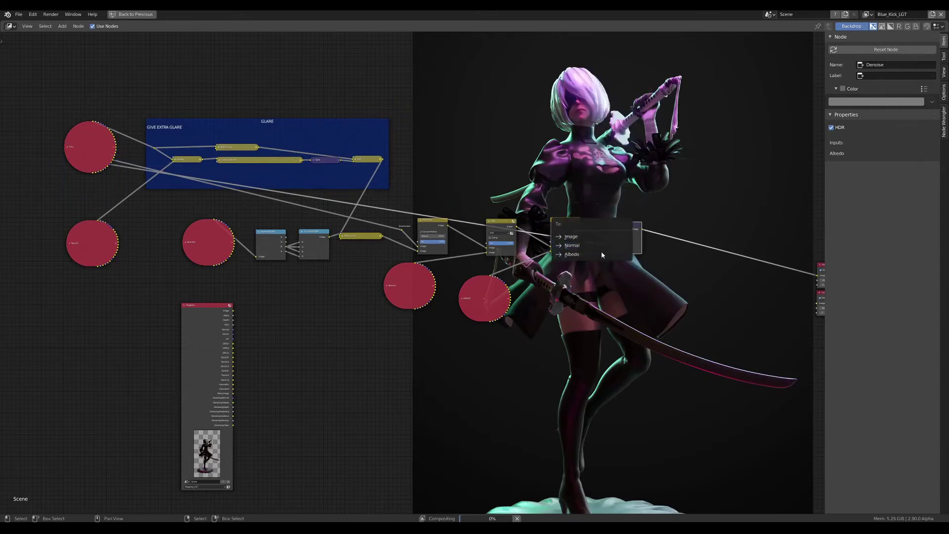
{"action": "left_click_drag", "start_coordinate": [631, 230], "coordinate": [611, 226]}
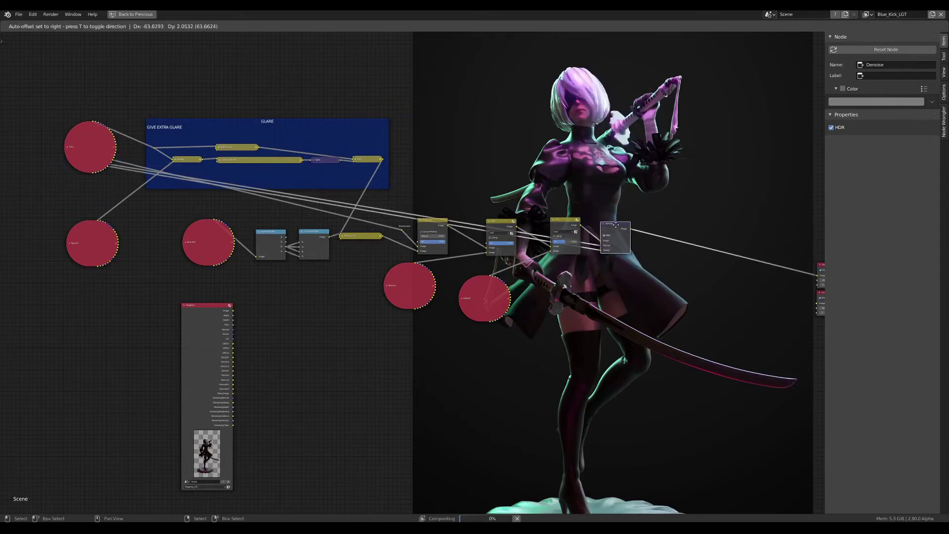
{"action": "middle_click_drag", "start_coordinate": [696, 250], "coordinate": [401, 232]}
{"action": "scroll", "coordinate": [397, 231], "scroll_direction": "up", "scroll_amount": 3}
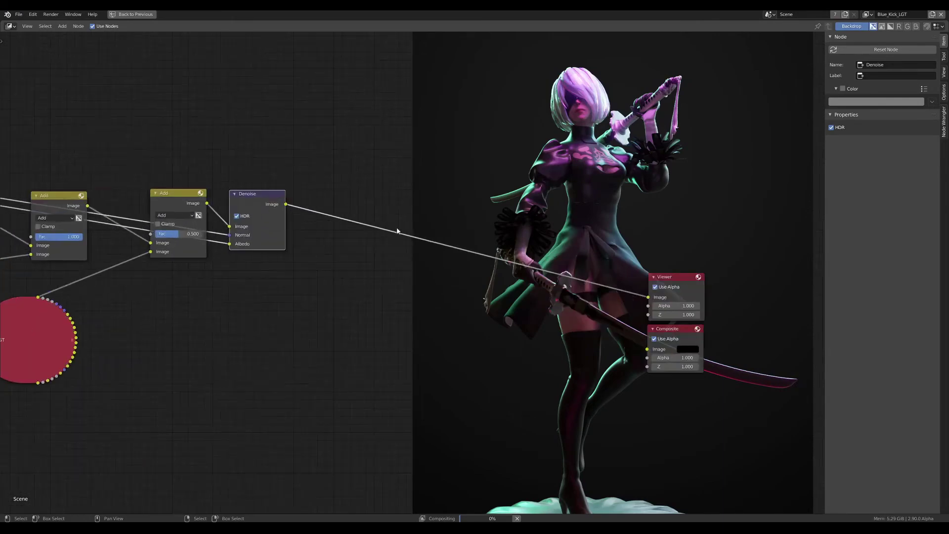
{"action": "middle_click_drag", "start_coordinate": [553, 213], "coordinate": [577, 227]}
- Restore the full Compositing layout, fit the render in the image editor and hide the sidebar
{"action": "key", "text": "v"}
{"action": "key", "text": "v"}
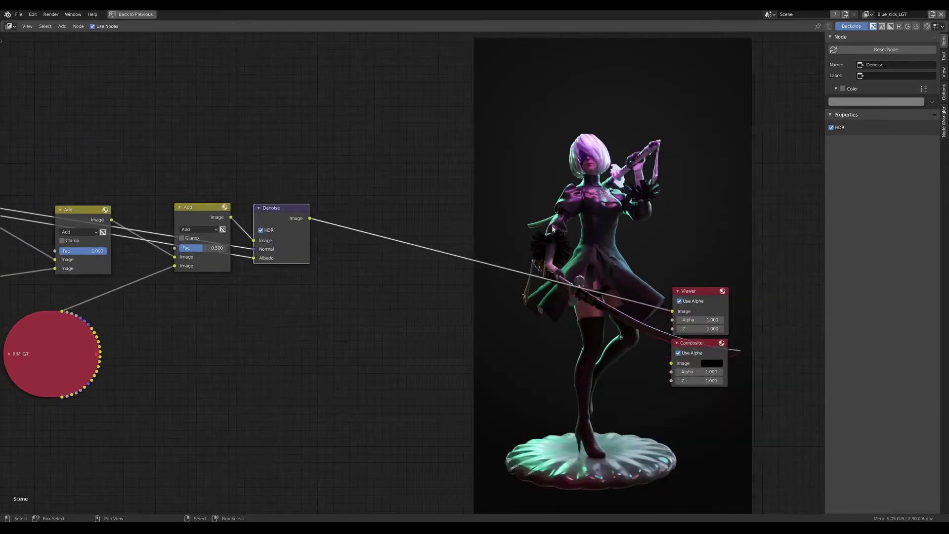
{"action": "key", "text": "v"}
{"action": "middle_click_drag", "start_coordinate": [426, 198], "coordinate": [494, 198]}
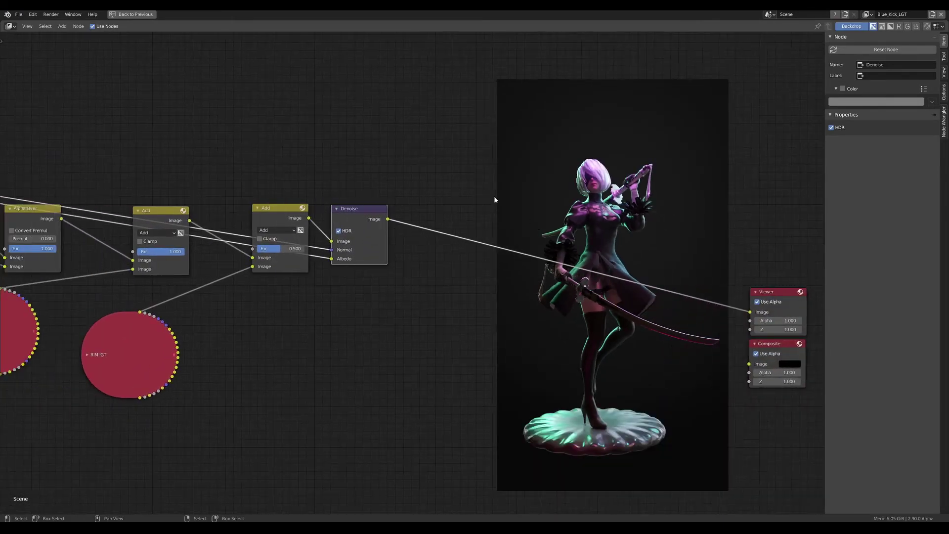
{"action": "key", "text": "ctrl+space"}
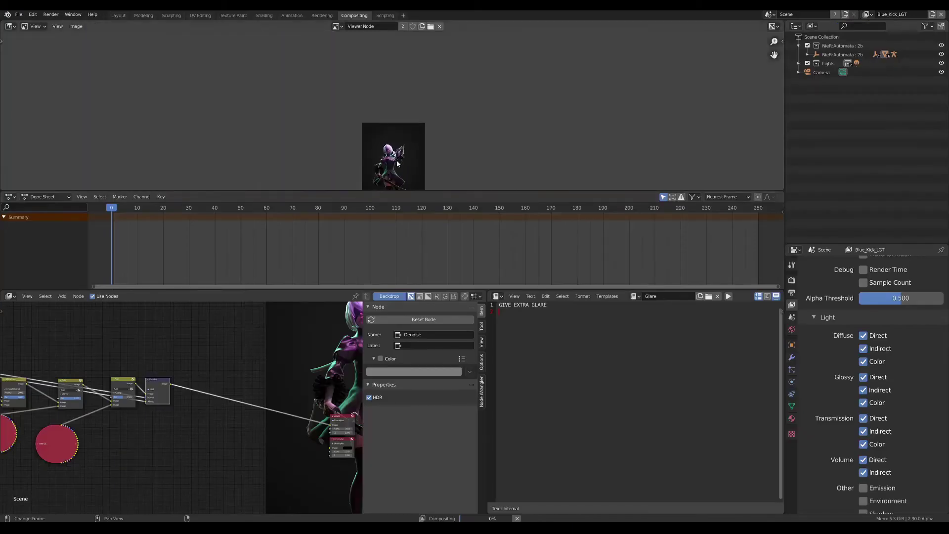
{"action": "key", "text": "Home"}
{"action": "key", "text": "n"}
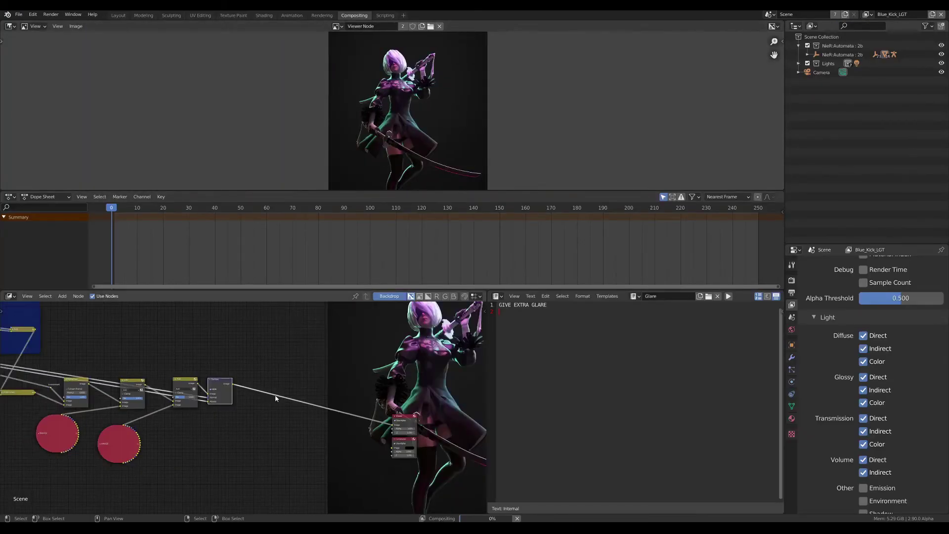
- Pan and zoom the node graph to show its left-hand nodes, ready to add a node
{"action": "scroll", "coordinate": [303, 380], "scroll_direction": "down", "scroll_amount": 1}
{"action": "scroll", "coordinate": [303, 379], "scroll_direction": "down", "scroll_amount": 1}
{"action": "middle_click_drag", "start_coordinate": [303, 380], "coordinate": [384, 365]}
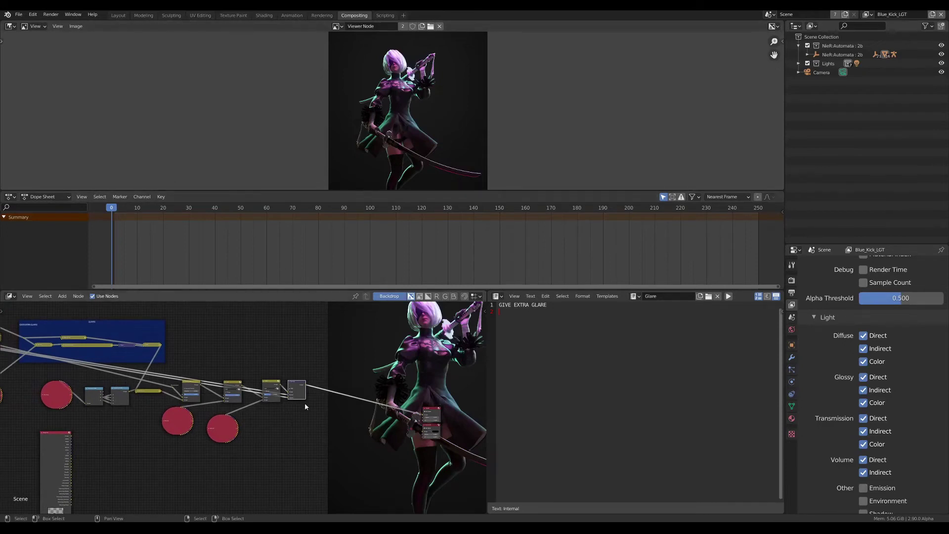
{"action": "scroll", "coordinate": [317, 408], "scroll_direction": "up", "scroll_amount": 1}
{"action": "scroll", "coordinate": [317, 407], "scroll_direction": "up", "scroll_amount": 2}
{"action": "scroll", "coordinate": [306, 407], "scroll_direction": "up", "scroll_amount": 2}
{"action": "scroll", "coordinate": [297, 407], "scroll_direction": "up", "scroll_amount": 1}
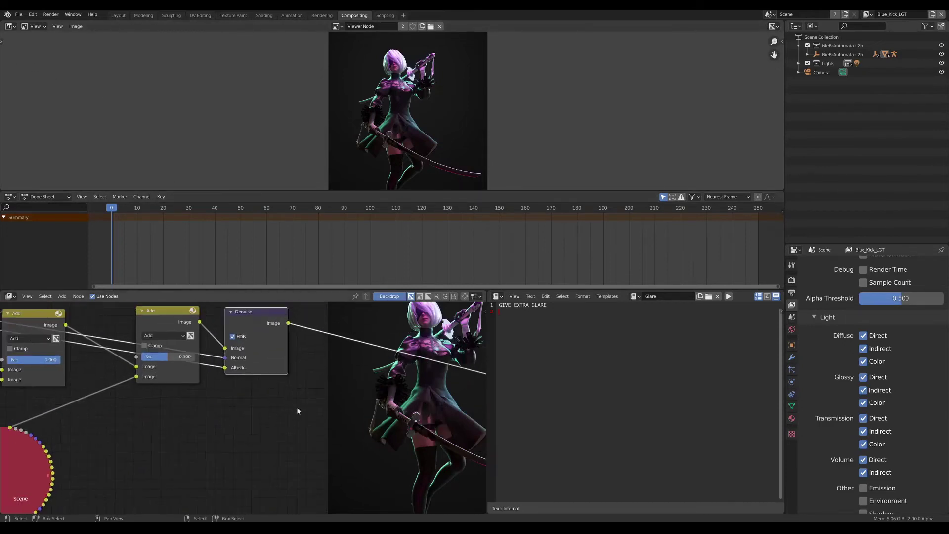
{"action": "scroll", "coordinate": [399, 119], "scroll_direction": "down", "scroll_amount": 2}
{"action": "scroll", "coordinate": [376, 106], "scroll_direction": "up", "scroll_amount": 2}
{"action": "scroll", "coordinate": [339, 90], "scroll_direction": "up", "scroll_amount": 3}
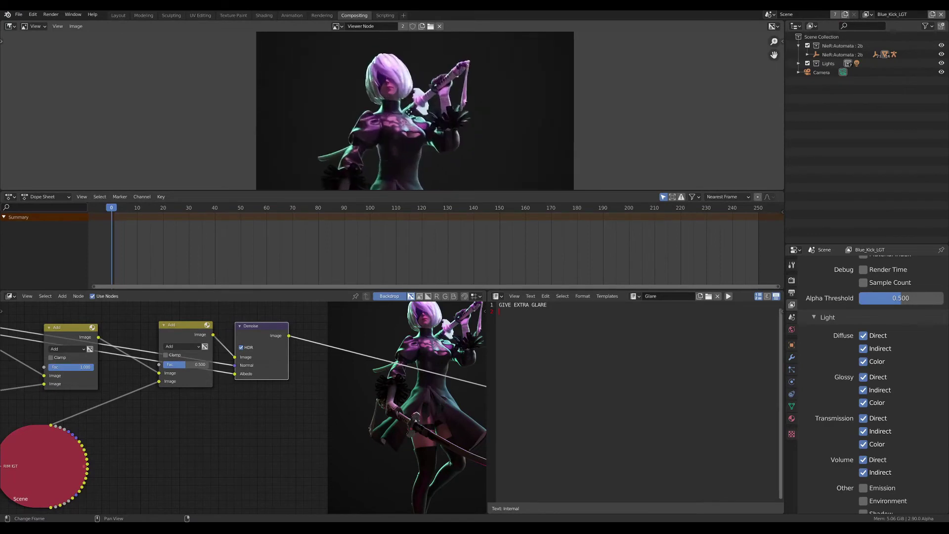
{"action": "scroll", "coordinate": [346, 91], "scroll_direction": "down", "scroll_amount": 5}
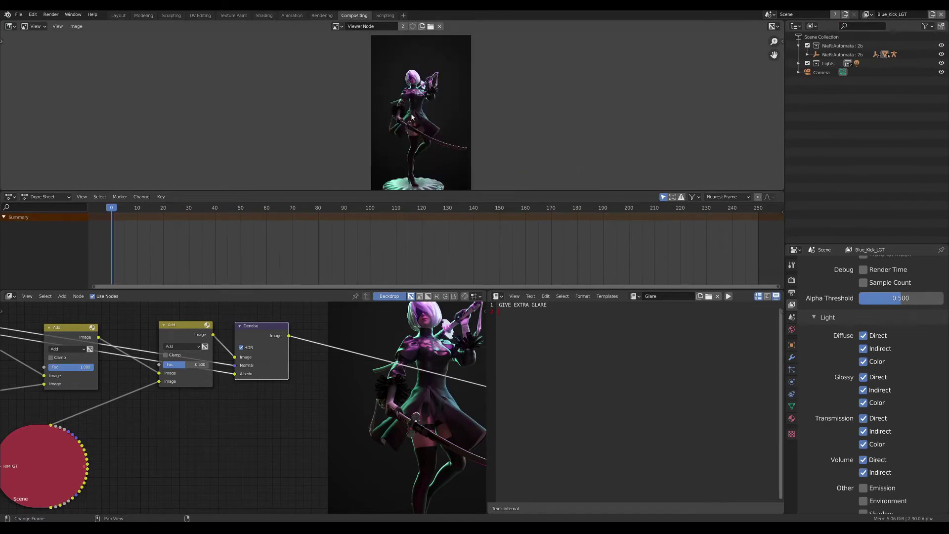
{"action": "middle_click_drag", "start_coordinate": [310, 402], "coordinate": [295, 398]}
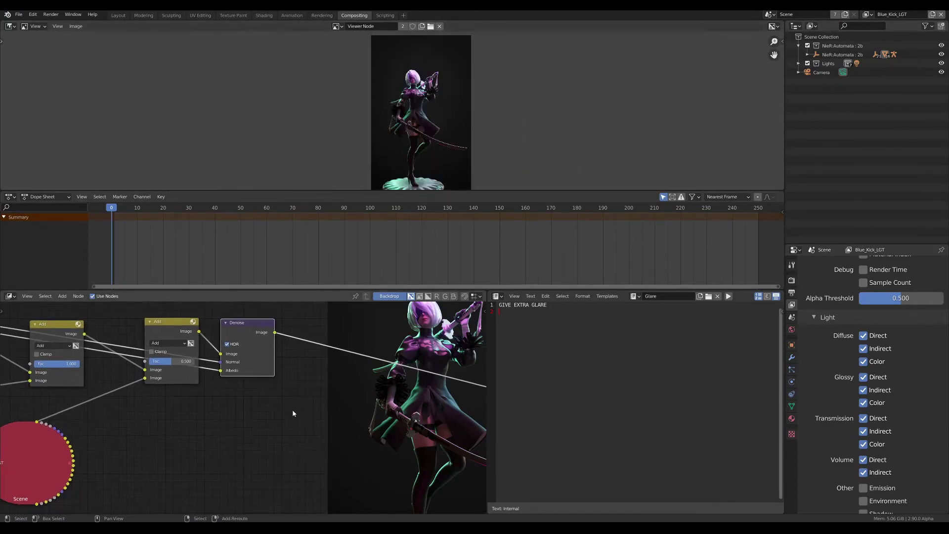
{"action": "key", "text": "shift+a"}
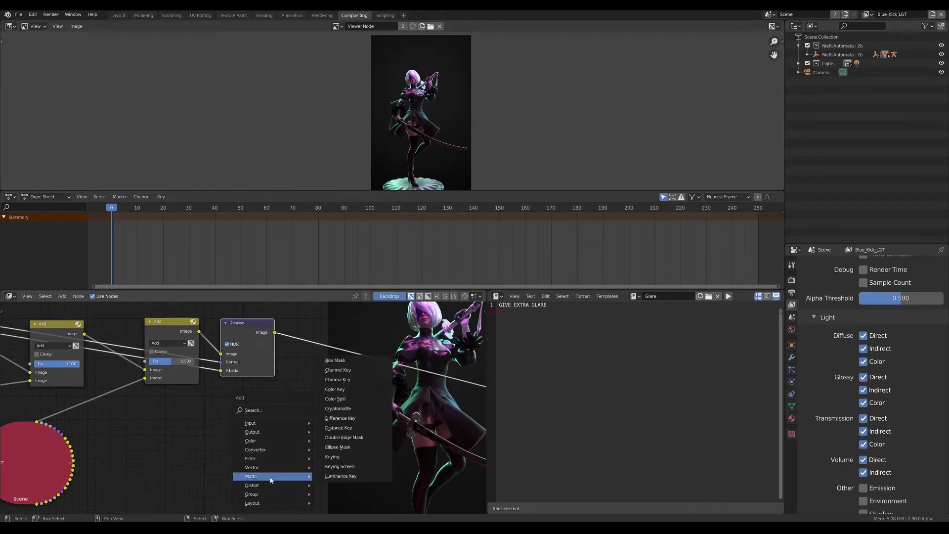
{"action": "mouse_move", "coordinate": [271, 423]}
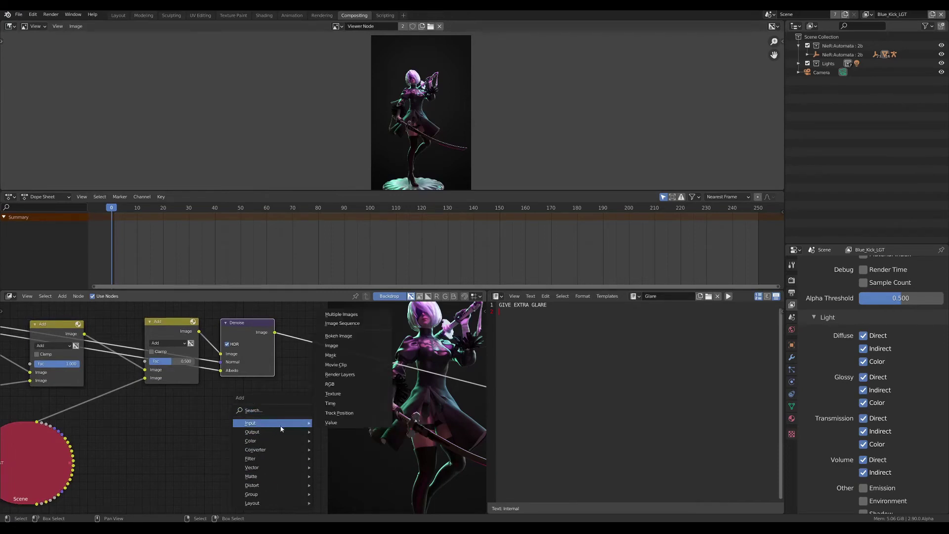
- Add an Input > Mask node below the Denoise node
{"action": "left_click", "coordinate": [346, 356]}
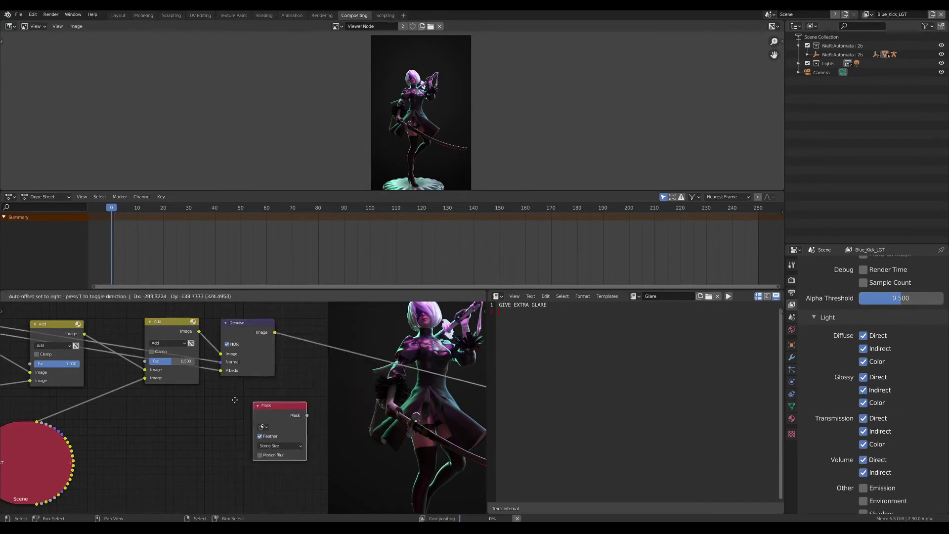
{"action": "left_click", "coordinate": [193, 393]}
{"action": "scroll", "coordinate": [210, 428], "scroll_direction": "up", "scroll_amount": 2}
{"action": "left_click", "coordinate": [211, 427]}
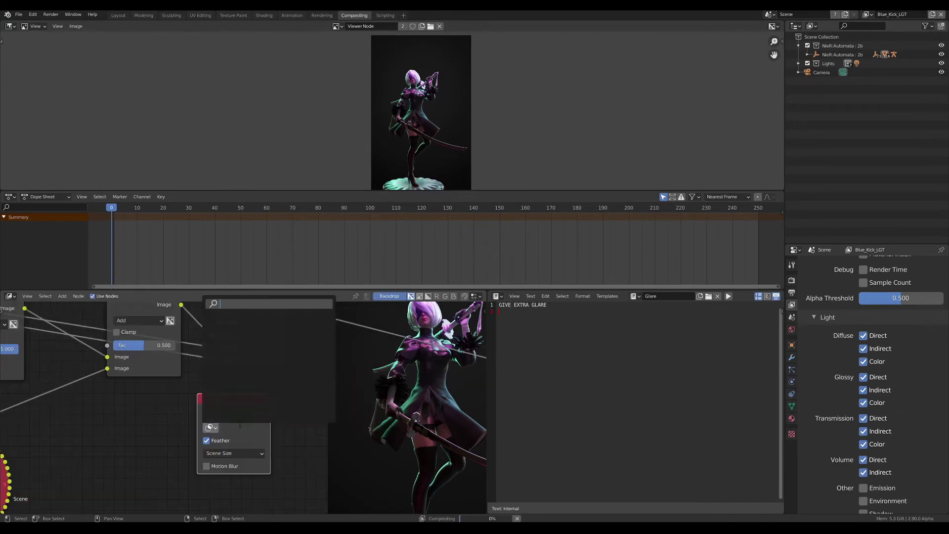
- Keep the top area as the Image Editor and bring up its mode choices
{"action": "key", "text": "ctrl+space"}
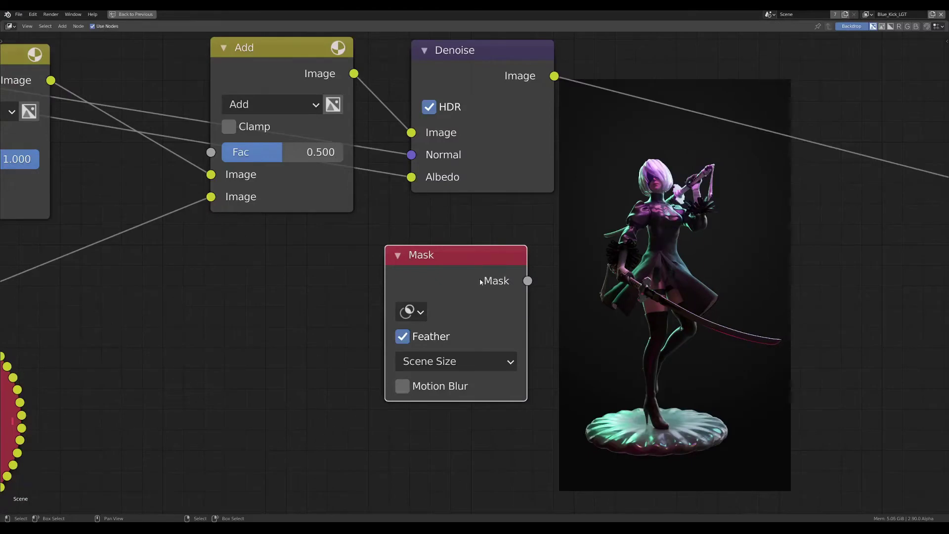
{"action": "key", "text": "ctrl+space"}
{"action": "left_click", "coordinate": [11, 26]}
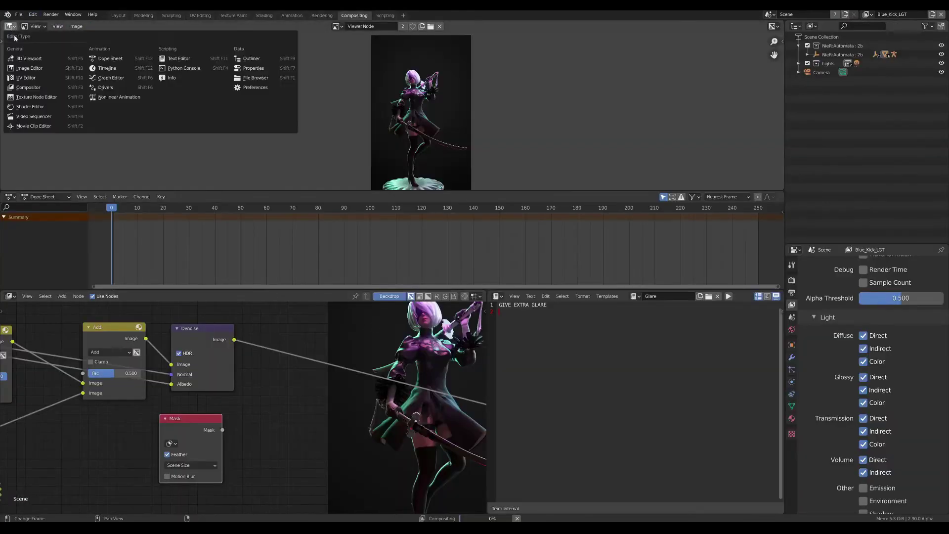
{"action": "left_click", "coordinate": [30, 68]}
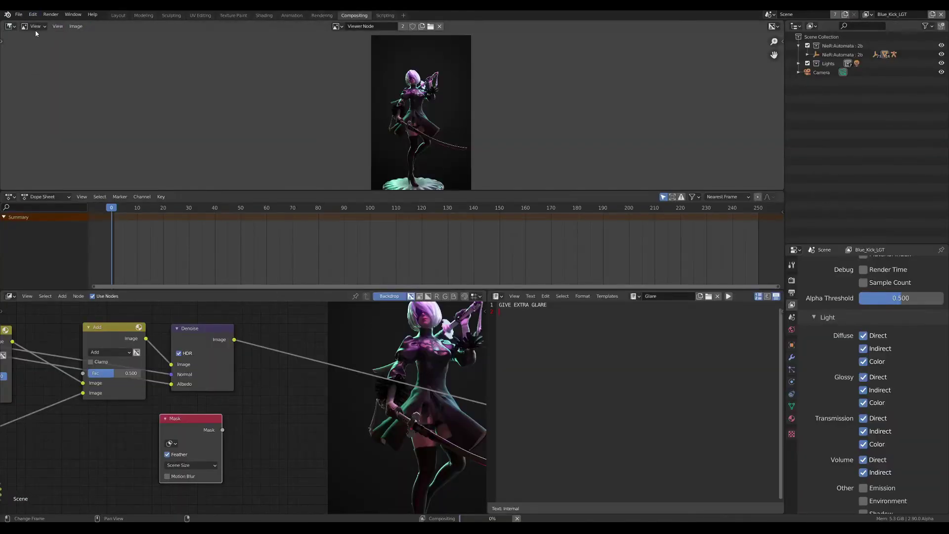
{"action": "left_click", "coordinate": [34, 26]}
- Switch the image editor to Mask mode and create a new mask named Mask
{"action": "left_click", "coordinate": [36, 59]}
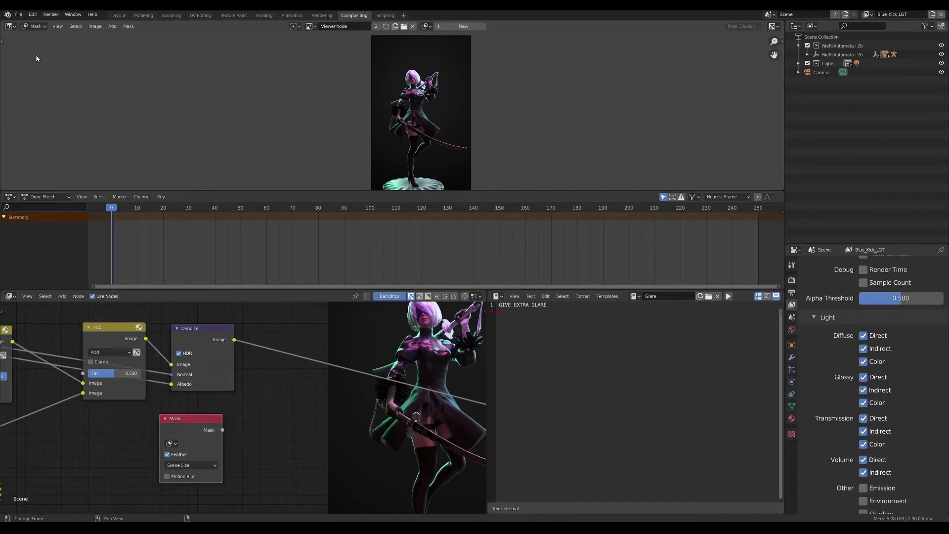
{"action": "scroll", "coordinate": [420, 126], "scroll_direction": "down", "scroll_amount": 4}
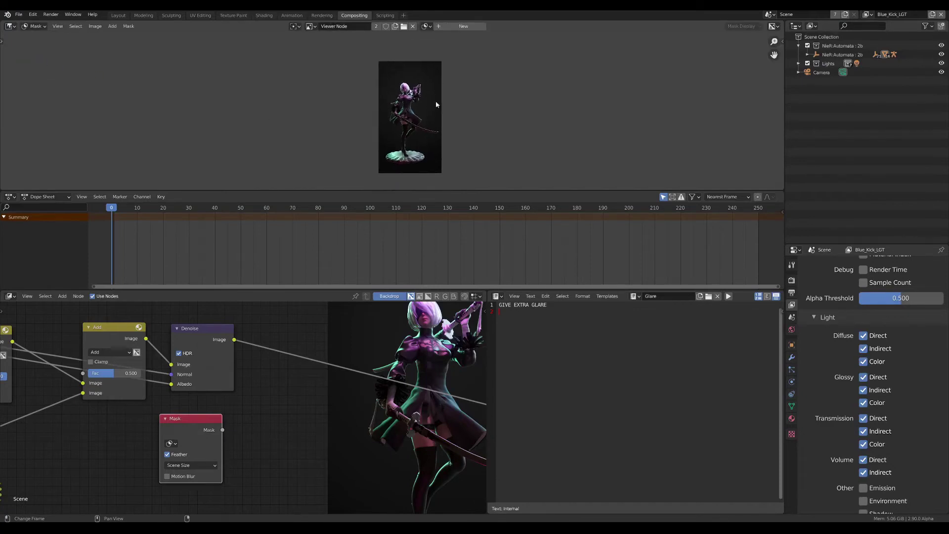
{"action": "scroll", "coordinate": [435, 101], "scroll_direction": "up", "scroll_amount": 3}
{"action": "left_click", "coordinate": [442, 26]}
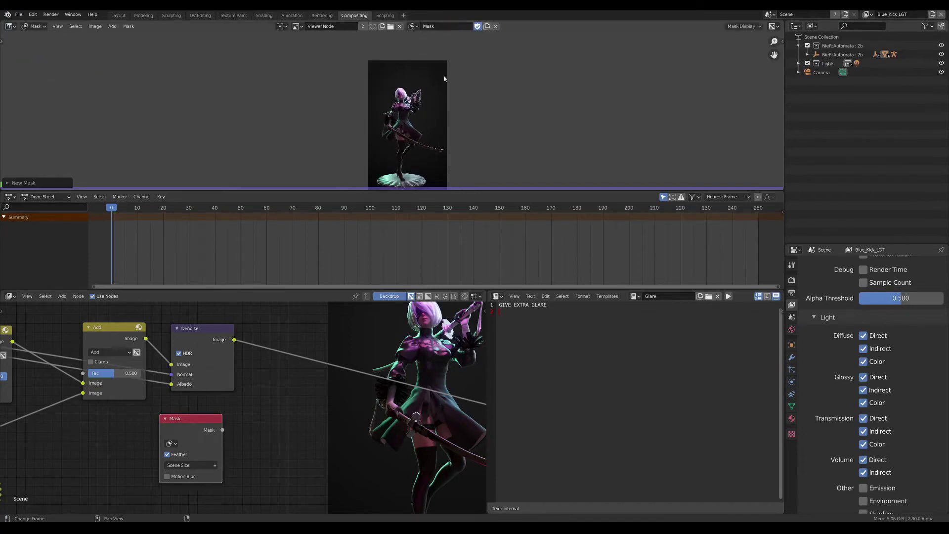
- Show the mask editor's sidebar and add a circle shape to the mask
{"action": "scroll", "coordinate": [411, 99], "scroll_direction": "up", "scroll_amount": 2}
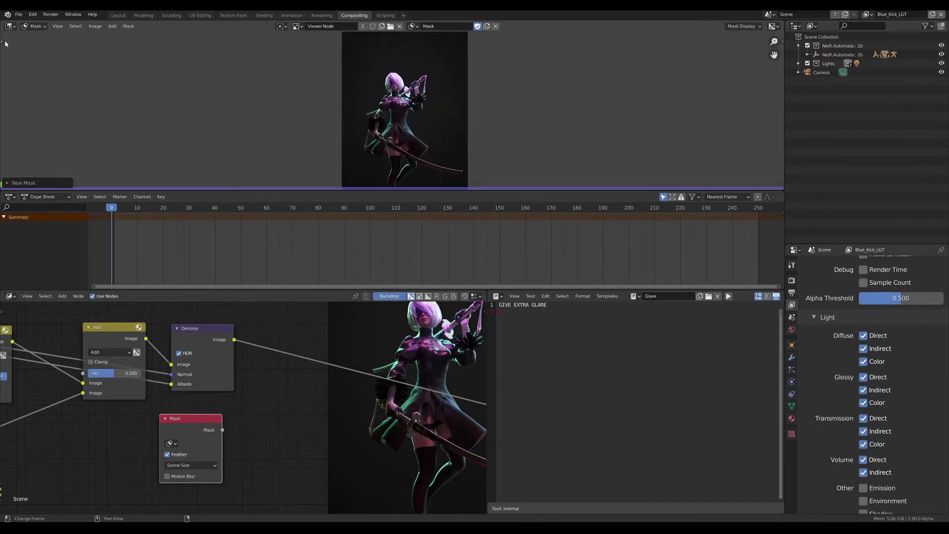
{"action": "left_click_drag", "start_coordinate": [3, 40], "coordinate": [22, 52]}
{"action": "key", "text": "n"}
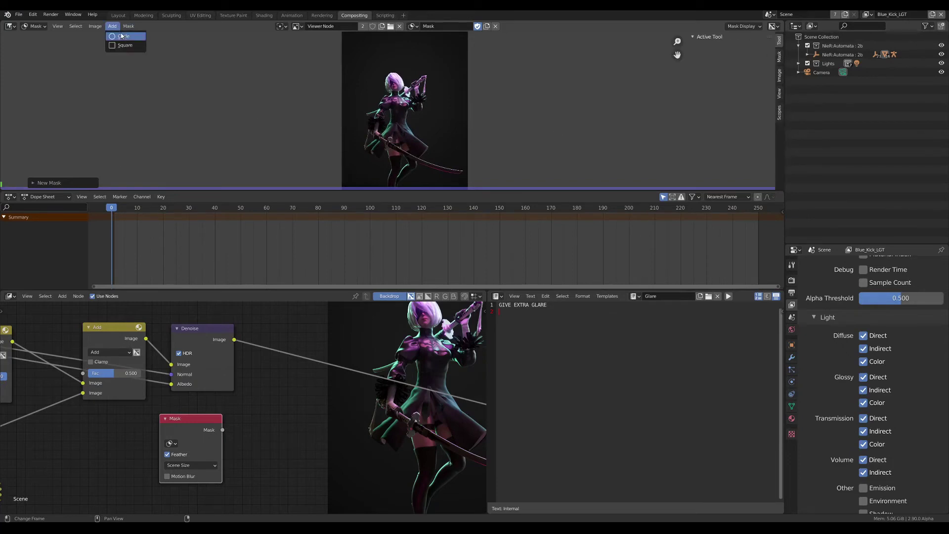
{"action": "left_click", "coordinate": [123, 37]}
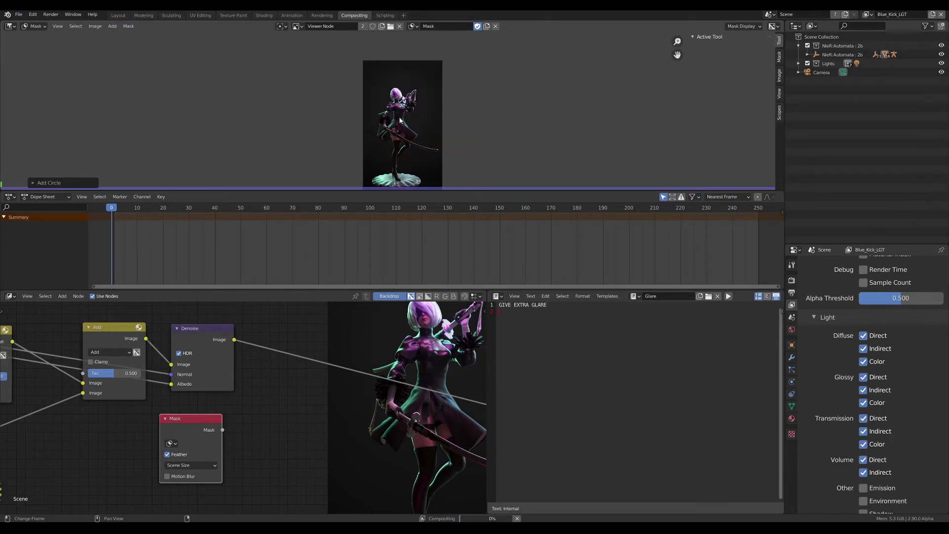
- Maximize the mask editor, move the circle onto the figure and scale it into a large ellipse
{"action": "middle_click_drag", "start_coordinate": [401, 121], "coordinate": [386, 93]}
{"action": "scroll", "coordinate": [385, 94], "scroll_direction": "up", "scroll_amount": 1}
{"action": "key", "text": "ctrl+space"}
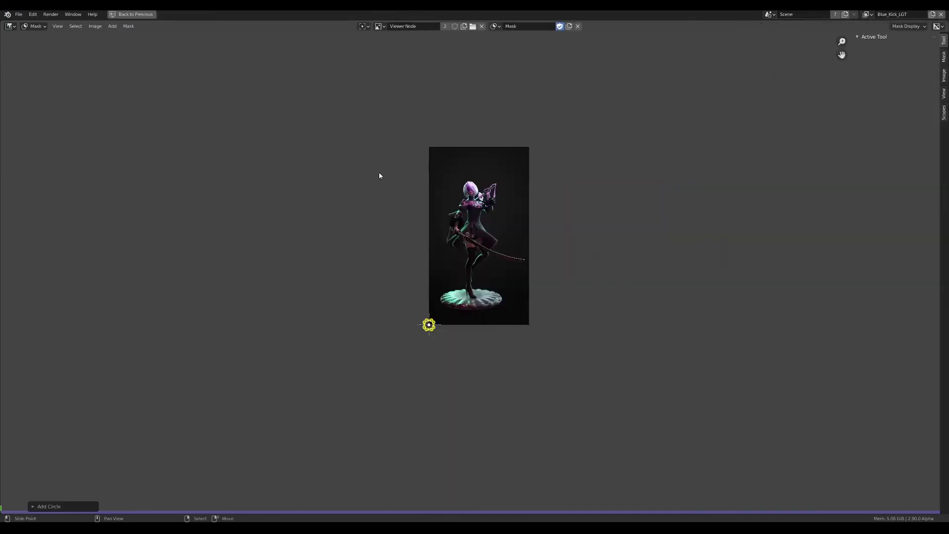
{"action": "middle_click_drag", "start_coordinate": [379, 171], "coordinate": [321, 193]}
{"action": "scroll", "coordinate": [355, 361], "scroll_direction": "up", "scroll_amount": 8}
{"action": "scroll", "coordinate": [354, 334], "scroll_direction": "down", "scroll_amount": 3}
{"action": "middle_click_drag", "start_coordinate": [354, 334], "coordinate": [294, 375]}
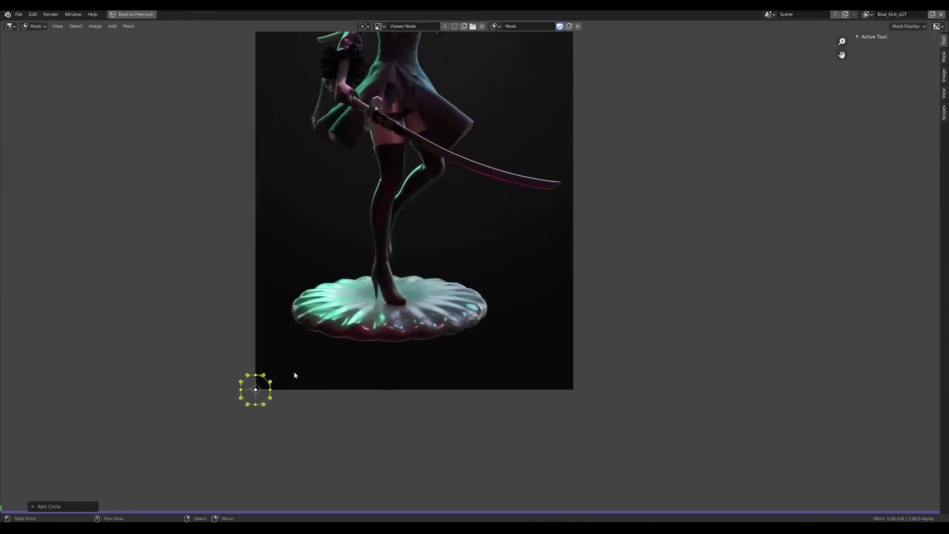
{"action": "scroll", "coordinate": [295, 376], "scroll_direction": "down", "scroll_amount": 3}
{"action": "key", "text": "g"}
{"action": "left_click", "coordinate": [341, 231]}
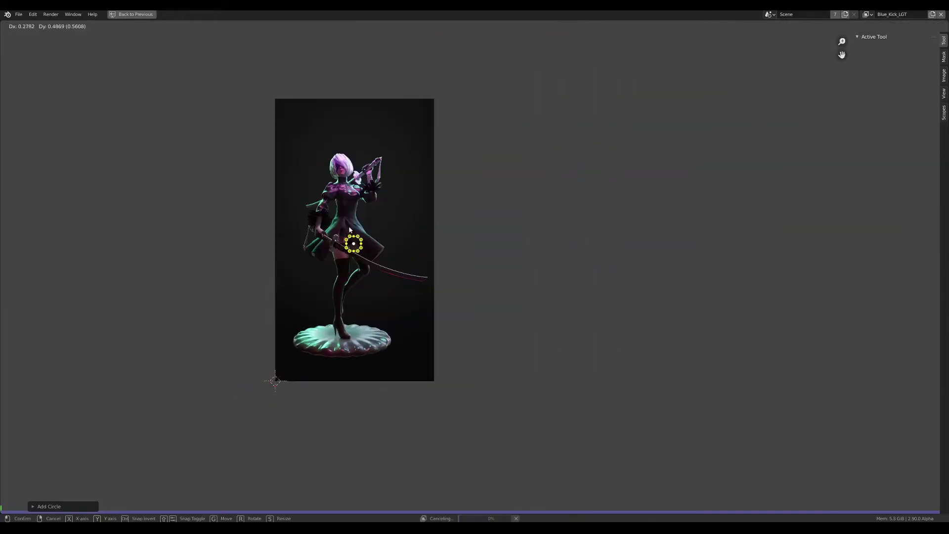
{"action": "scroll", "coordinate": [352, 237], "scroll_direction": "up", "scroll_amount": 3}
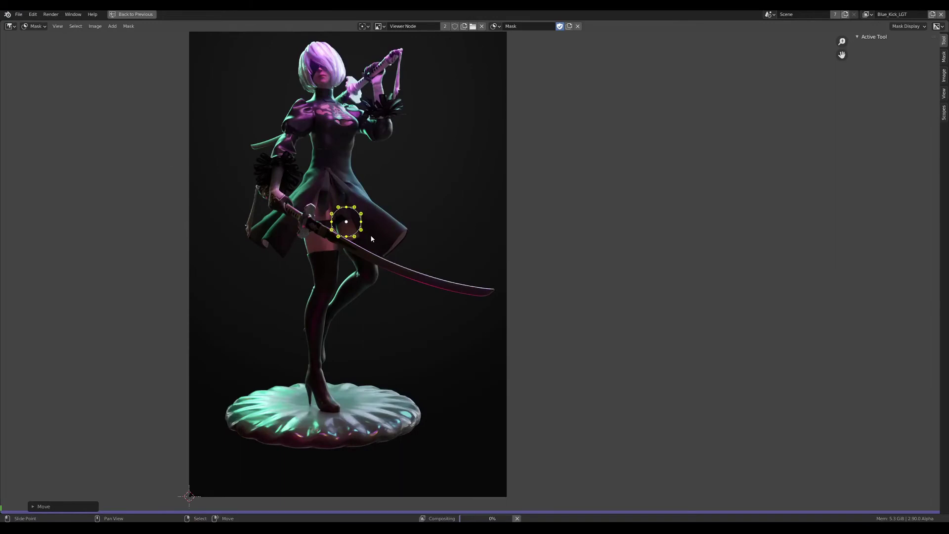
{"action": "middle_click_drag", "start_coordinate": [371, 239], "coordinate": [359, 254]}
{"action": "left_click", "coordinate": [334, 252]}
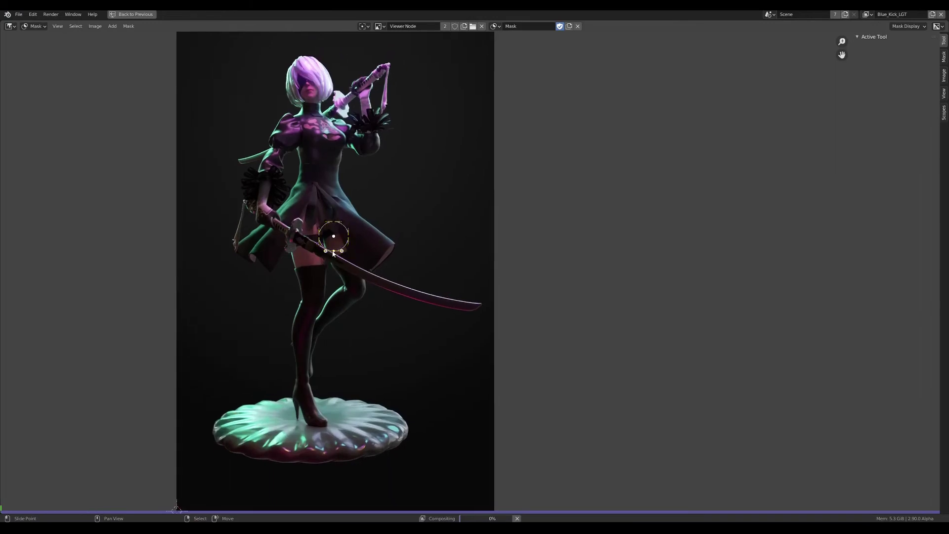
{"action": "key", "text": "s"}
{"action": "left_click", "coordinate": [346, 277]}
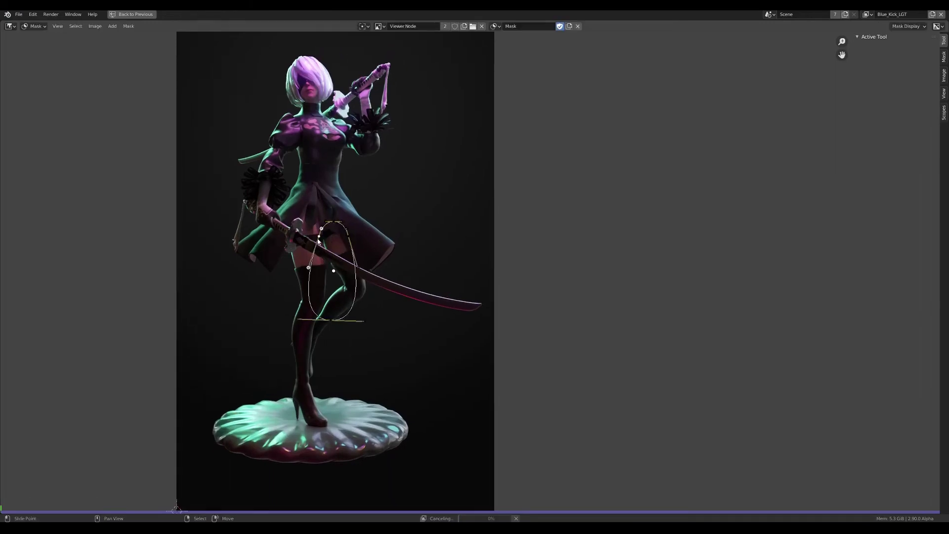
- Pull the left, top and right points outward so the ellipse spans head to knees
{"action": "left_click_drag", "start_coordinate": [273, 236], "coordinate": [216, 228]}
{"action": "left_click", "coordinate": [215, 228]}
{"action": "left_click_drag", "start_coordinate": [331, 224], "coordinate": [311, 121]}
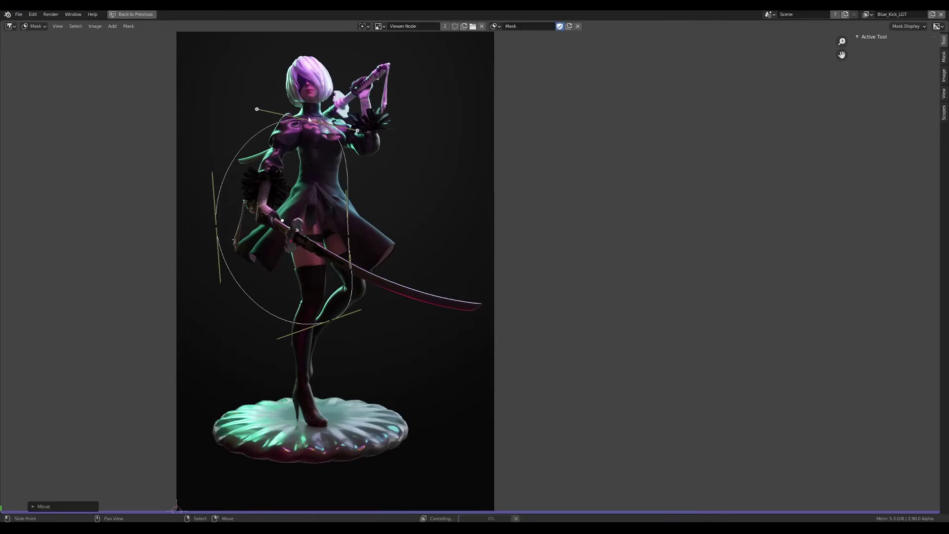
{"action": "left_click_drag", "start_coordinate": [349, 240], "coordinate": [418, 239]}
{"action": "left_click_drag", "start_coordinate": [311, 120], "coordinate": [313, 56]}
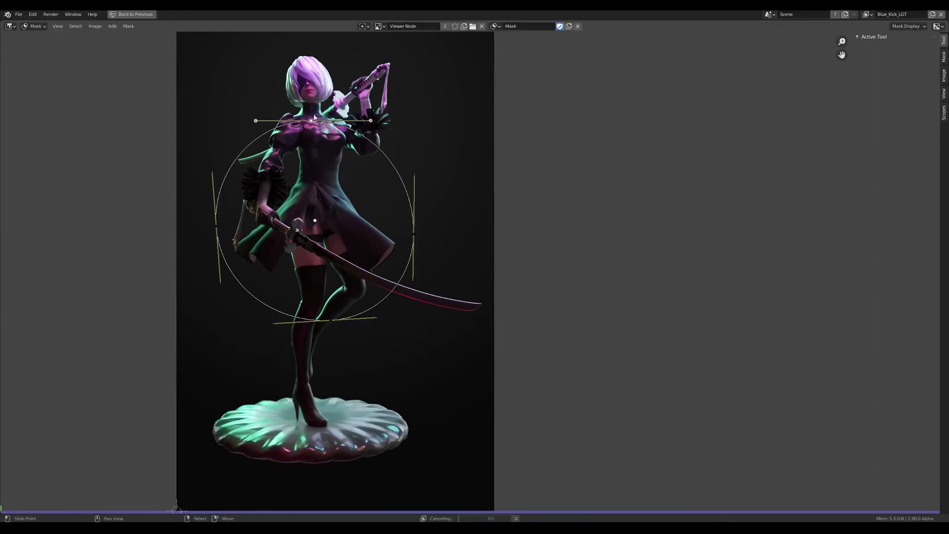
{"action": "left_click", "coordinate": [312, 56]}
{"action": "middle_click_drag", "start_coordinate": [336, 277], "coordinate": [332, 350]}
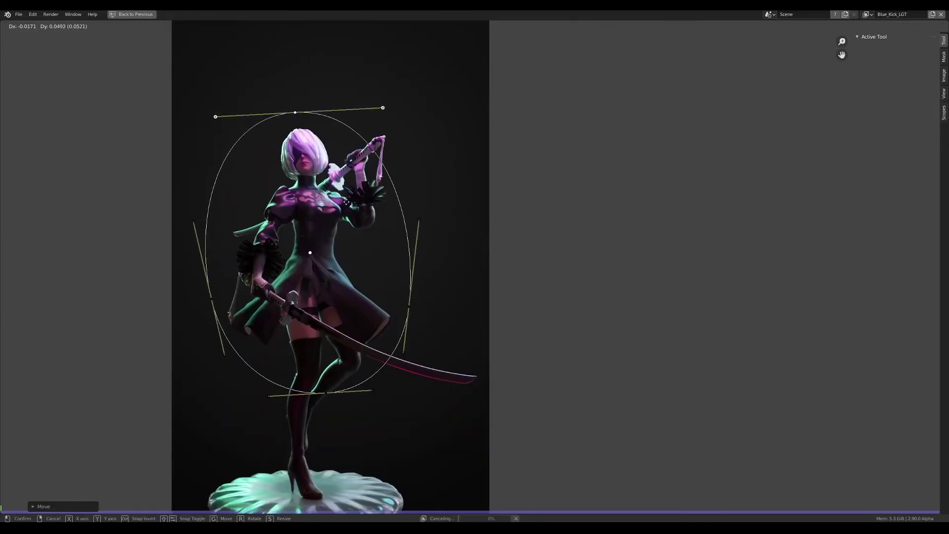
{"action": "left_click_drag", "start_coordinate": [319, 394], "coordinate": [319, 373]}
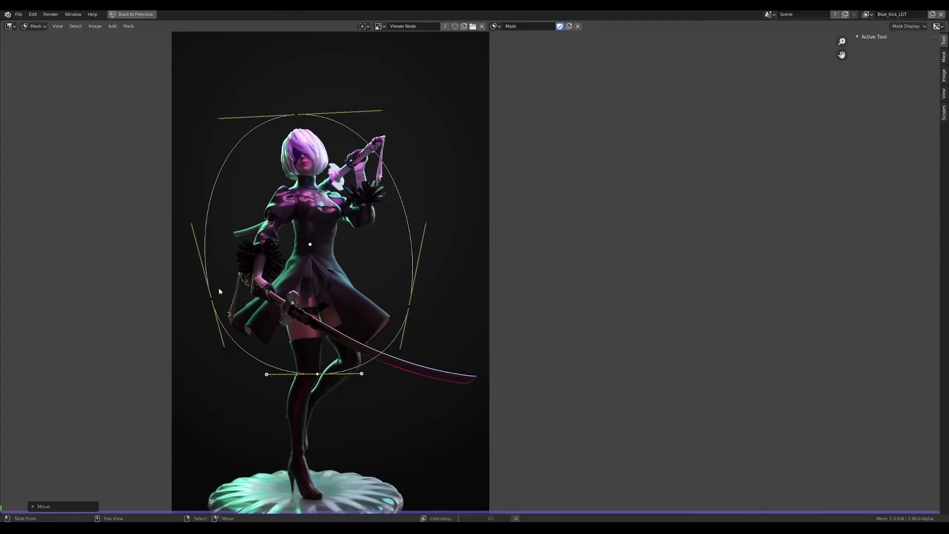
- Fine-tune the left and right points into a tilted oval, then restore the layout
{"action": "left_click", "coordinate": [212, 300]}
{"action": "key", "text": "g"}
{"action": "left_click", "coordinate": [216, 280]}
{"action": "left_click", "coordinate": [411, 308]}
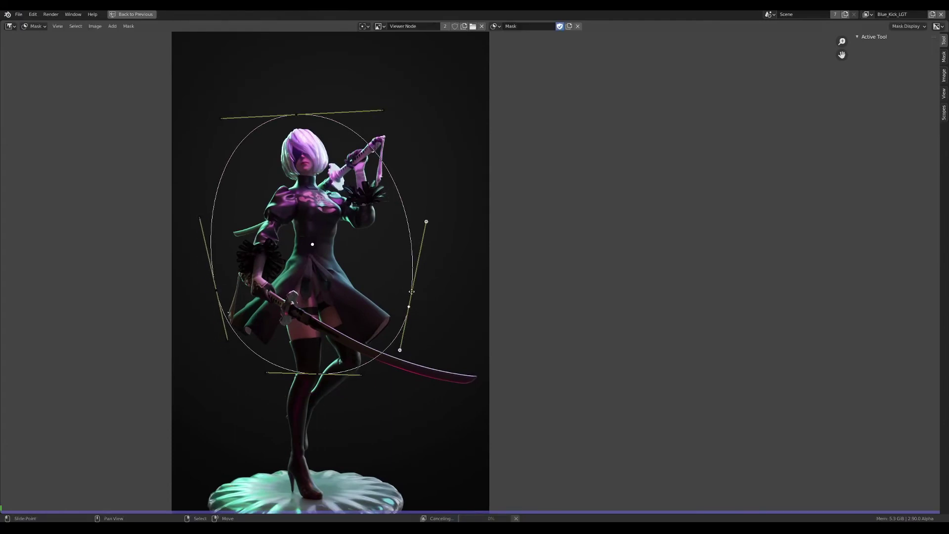
{"action": "key", "text": "g"}
{"action": "left_click", "coordinate": [420, 191]}
{"action": "left_click", "coordinate": [213, 296]}
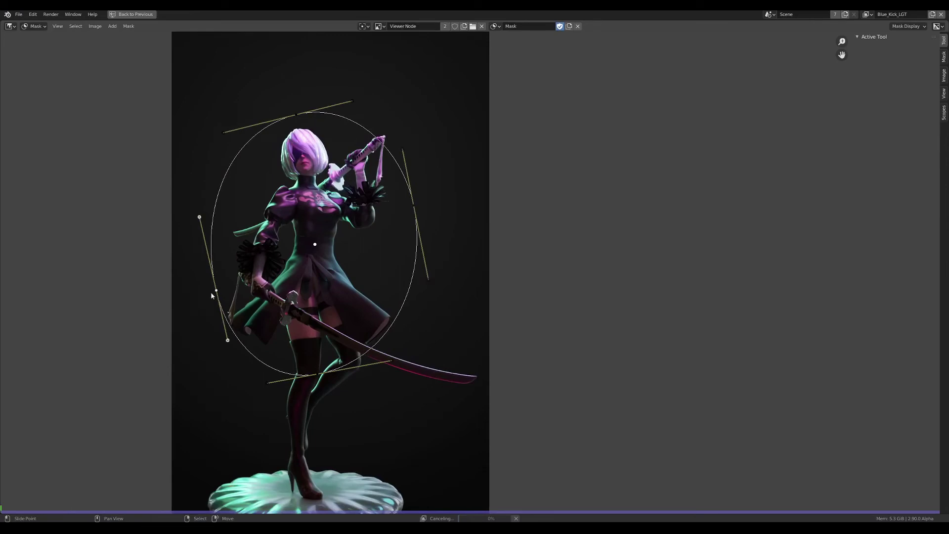
{"action": "key", "text": "g"}
{"action": "left_click", "coordinate": [219, 309]}
{"action": "scroll", "coordinate": [342, 270], "scroll_direction": "down", "scroll_amount": 4}
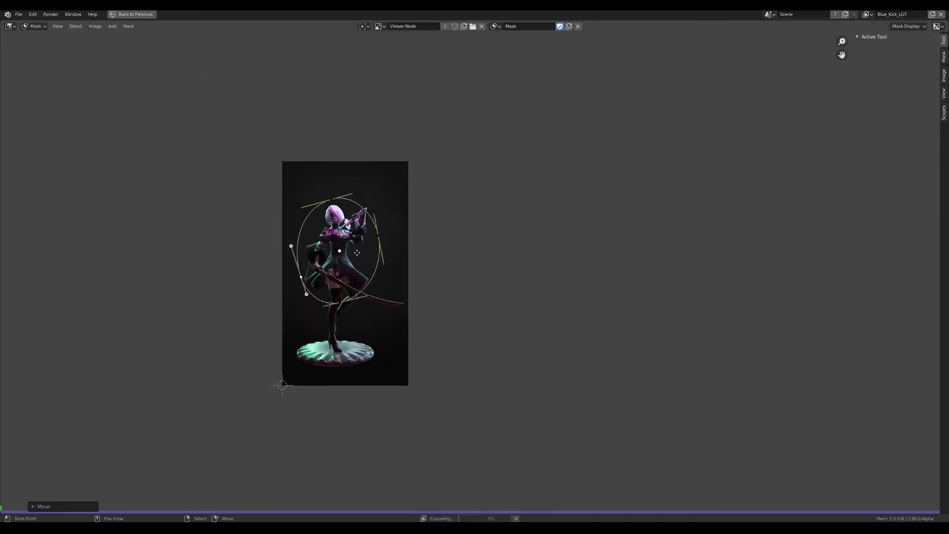
{"action": "scroll", "coordinate": [342, 269], "scroll_direction": "up", "scroll_amount": 2}
{"action": "key", "text": "ctrl+space"}
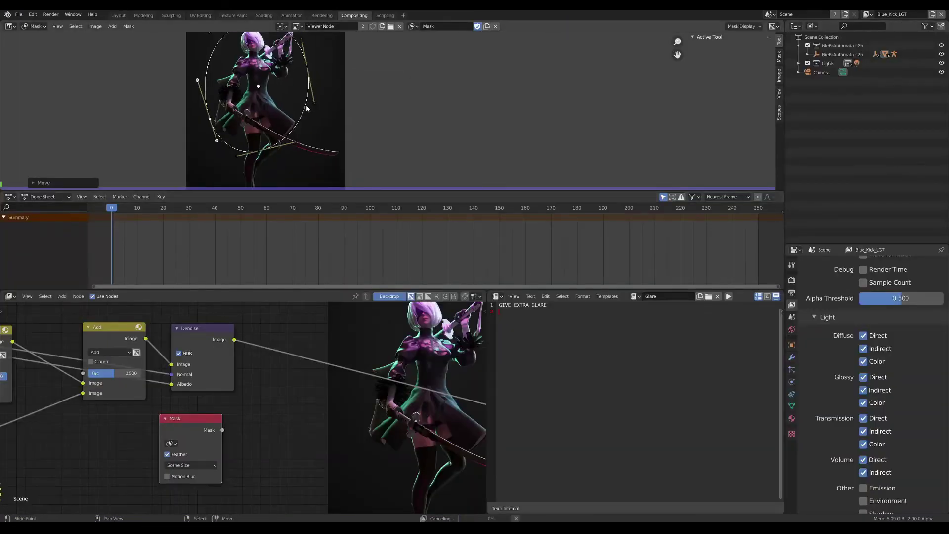
- Merge the text editor into the node editor and rename the mask to Center_Mask
{"action": "scroll", "coordinate": [382, 134], "scroll_direction": "down", "scroll_amount": 2}
{"action": "scroll", "coordinate": [381, 134], "scroll_direction": "up", "scroll_amount": 2}
{"action": "middle_click_drag", "start_coordinate": [445, 356], "coordinate": [414, 366]}
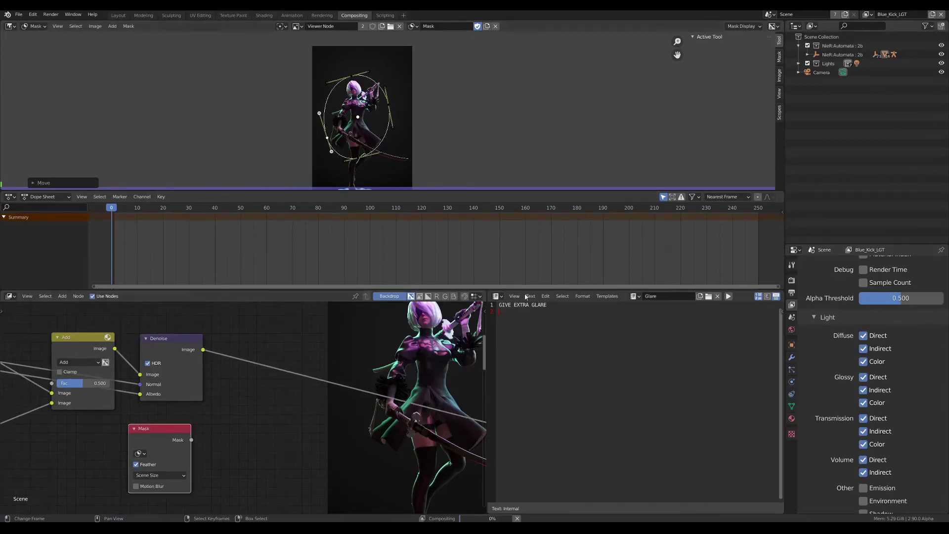
{"action": "left_click_drag", "start_coordinate": [489, 302], "coordinate": [594, 395]}
{"action": "scroll", "coordinate": [524, 373], "scroll_direction": "down", "scroll_amount": 2}
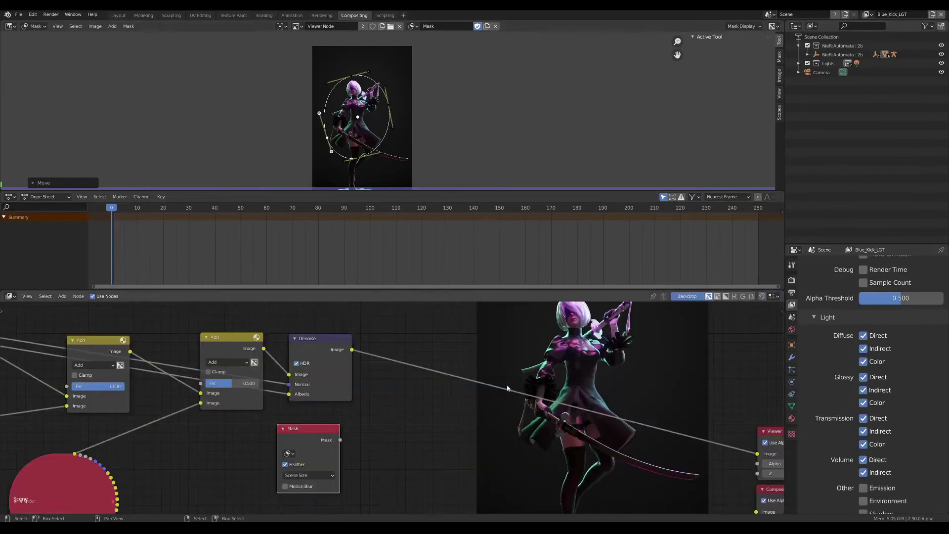
{"action": "scroll", "coordinate": [524, 373], "scroll_direction": "down", "scroll_amount": 2}
{"action": "scroll", "coordinate": [370, 389], "scroll_direction": "up", "scroll_amount": 2}
{"action": "left_click_drag", "start_coordinate": [279, 439], "coordinate": [289, 439]}
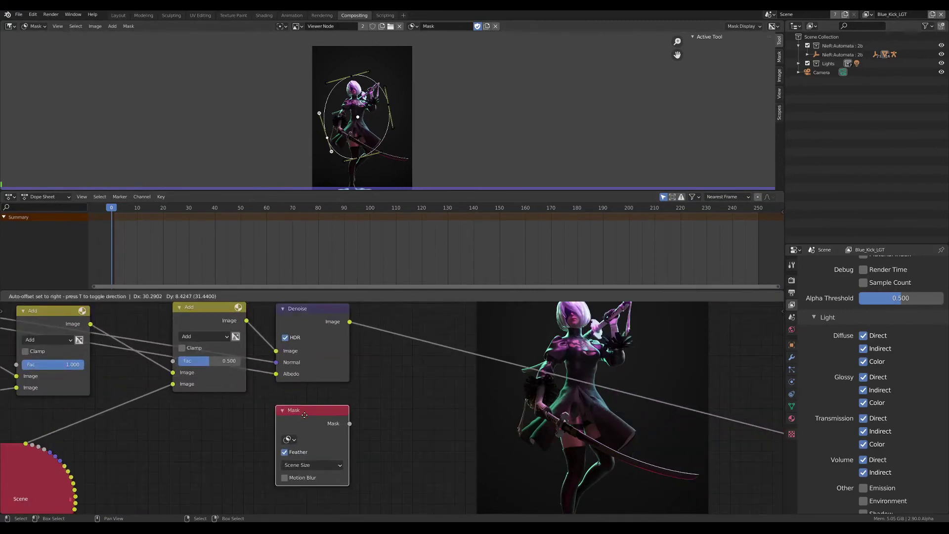
{"action": "left_click", "coordinate": [289, 439]}
{"action": "type", "text": "Center_"}
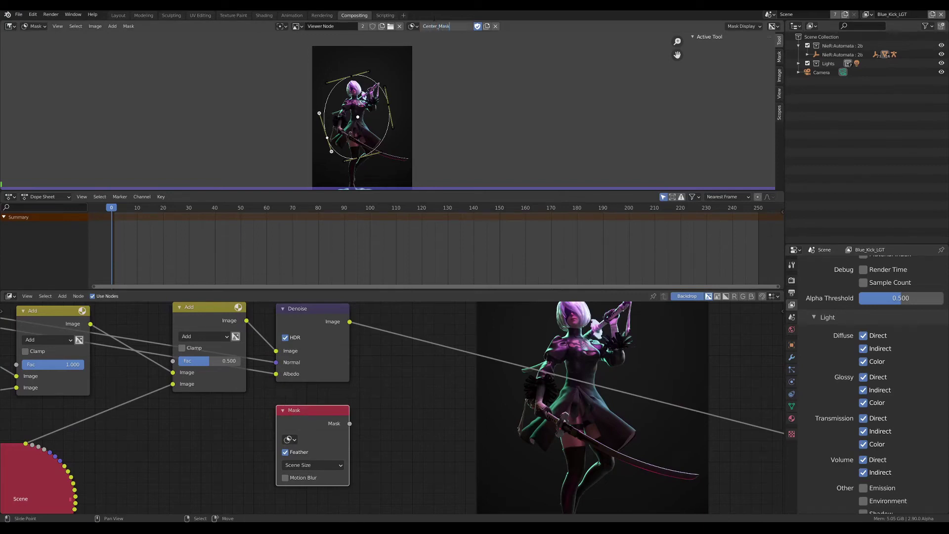
{"action": "key", "text": "Return"}
- Assign Center_Mask to the Mask node and preview its output in the Viewer backdrop
{"action": "left_click", "coordinate": [289, 439]}
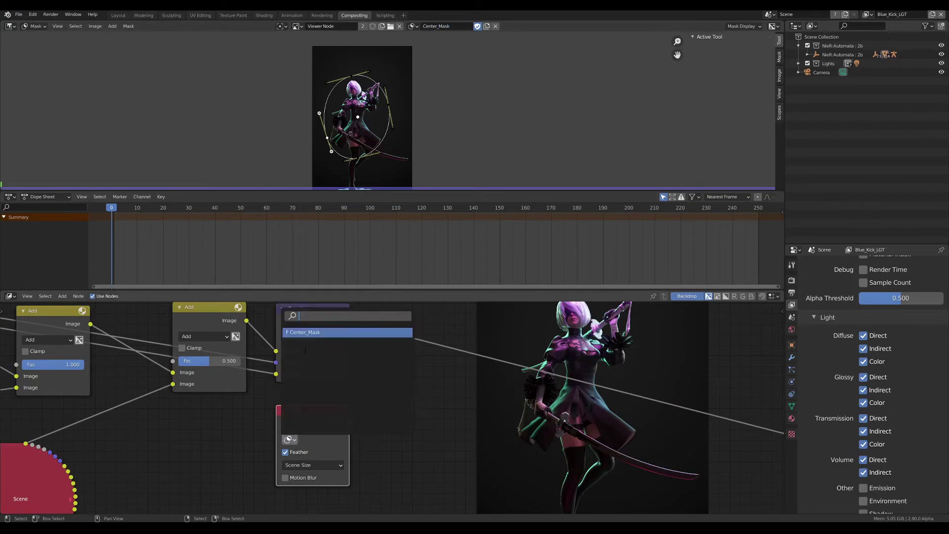
{"action": "left_click", "coordinate": [307, 334]}
{"action": "left_click", "coordinate": [324, 416], "text": "ctrl+shift"}
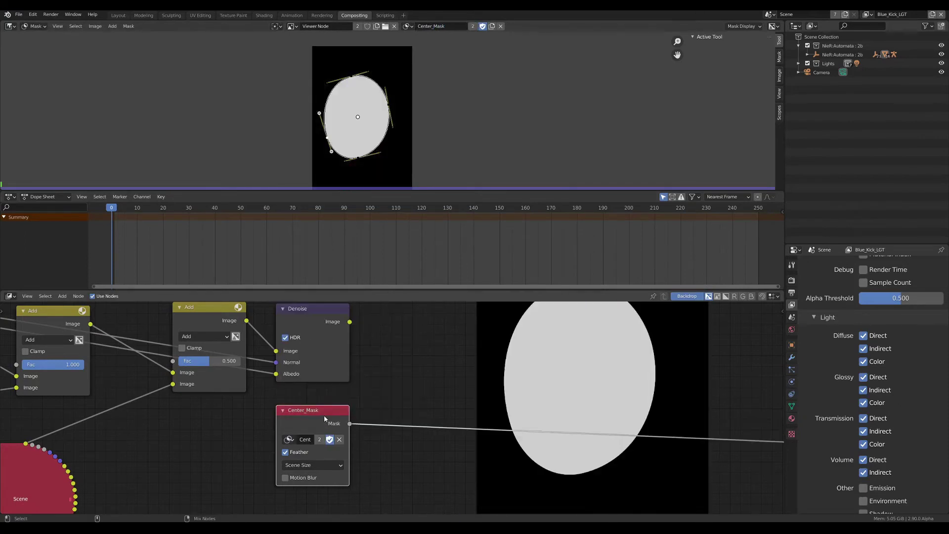
{"action": "scroll", "coordinate": [576, 408], "scroll_direction": "down", "scroll_amount": 1}
{"action": "scroll", "coordinate": [576, 408], "scroll_direction": "down", "scroll_amount": 1}
{"action": "key", "text": "alt+v"}
{"action": "key", "text": "alt+v"}
{"action": "key", "text": "alt+v"}
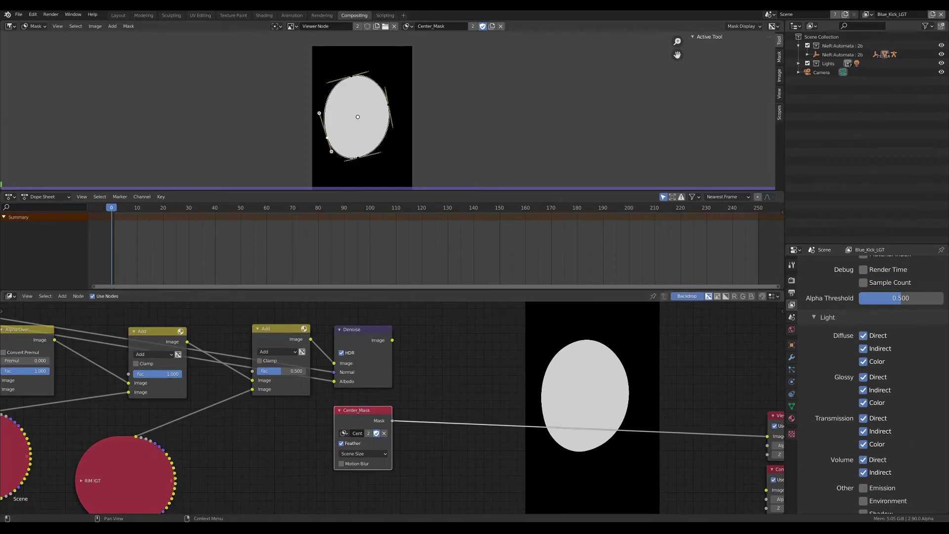
- Zoom the view and maximize the mask editing area to the full window
{"action": "scroll", "coordinate": [409, 381], "scroll_direction": "up", "scroll_amount": 1}
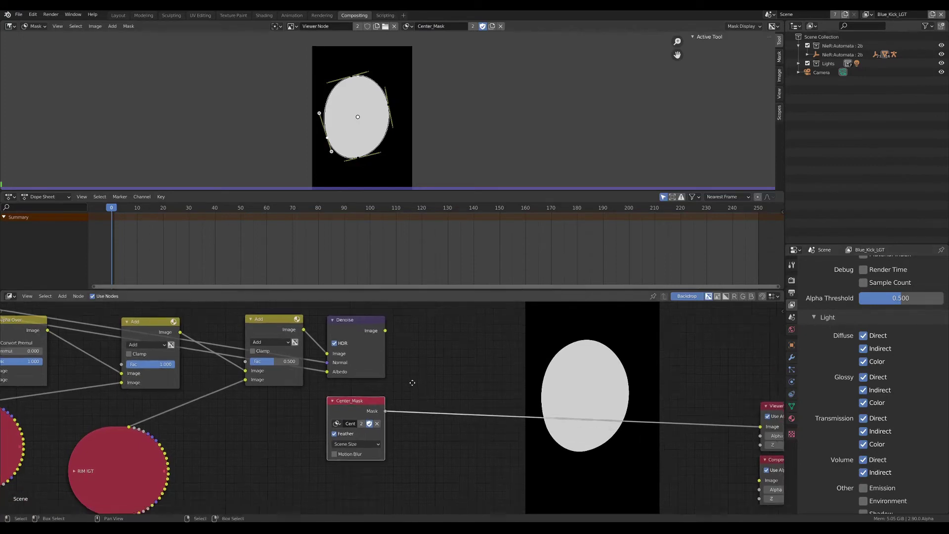
{"action": "scroll", "coordinate": [424, 404], "scroll_direction": "up", "scroll_amount": 1}
{"action": "scroll", "coordinate": [423, 404], "scroll_direction": "up", "scroll_amount": 1}
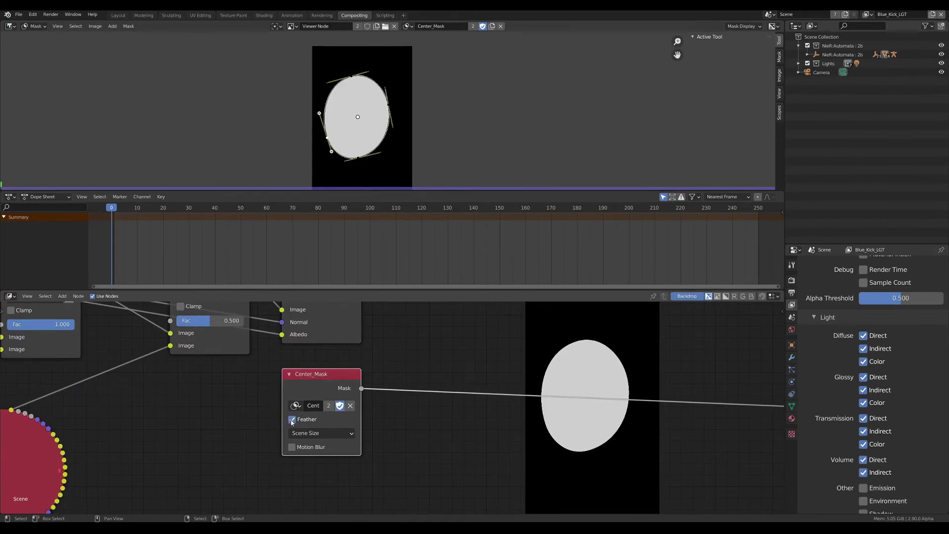
{"action": "scroll", "coordinate": [351, 89], "scroll_direction": "up", "scroll_amount": 2}
{"action": "scroll", "coordinate": [314, 96], "scroll_direction": "down", "scroll_amount": 2}
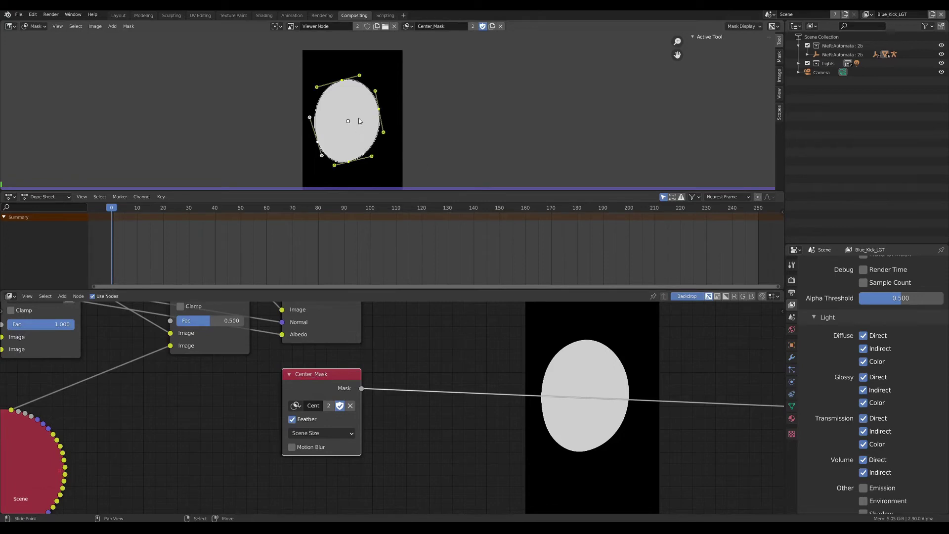
{"action": "key", "text": "ctrl+space"}
- Recentre the ellipse in view and select all of its mask points
{"action": "scroll", "coordinate": [320, 193], "scroll_direction": "up", "scroll_amount": 1}
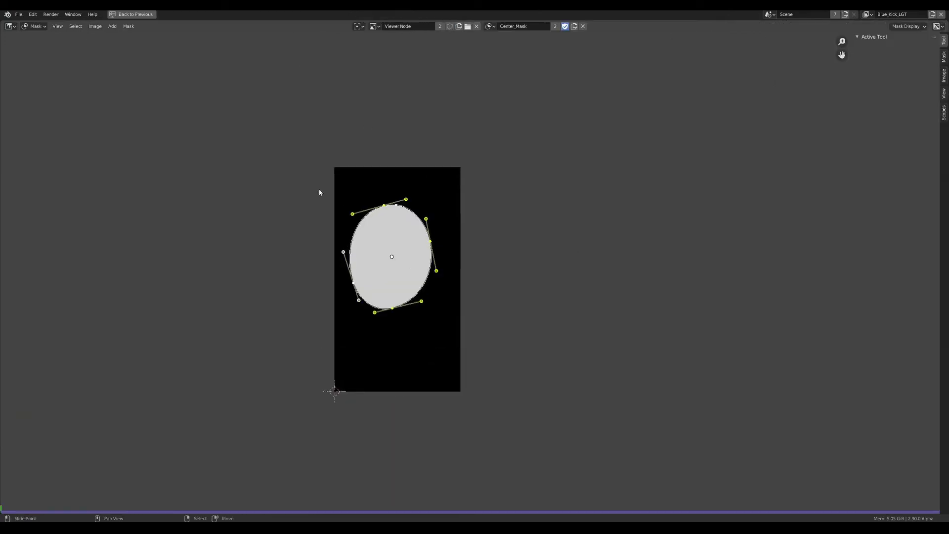
{"action": "scroll", "coordinate": [297, 173], "scroll_direction": "up", "scroll_amount": 2}
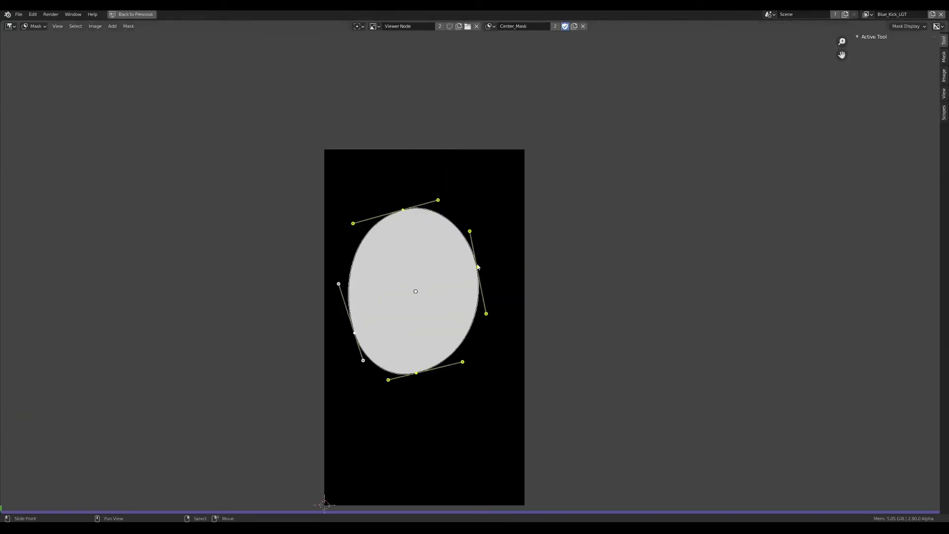
{"action": "middle_click_drag", "start_coordinate": [480, 244], "coordinate": [450, 233]}
{"action": "left_click", "coordinate": [447, 230]}
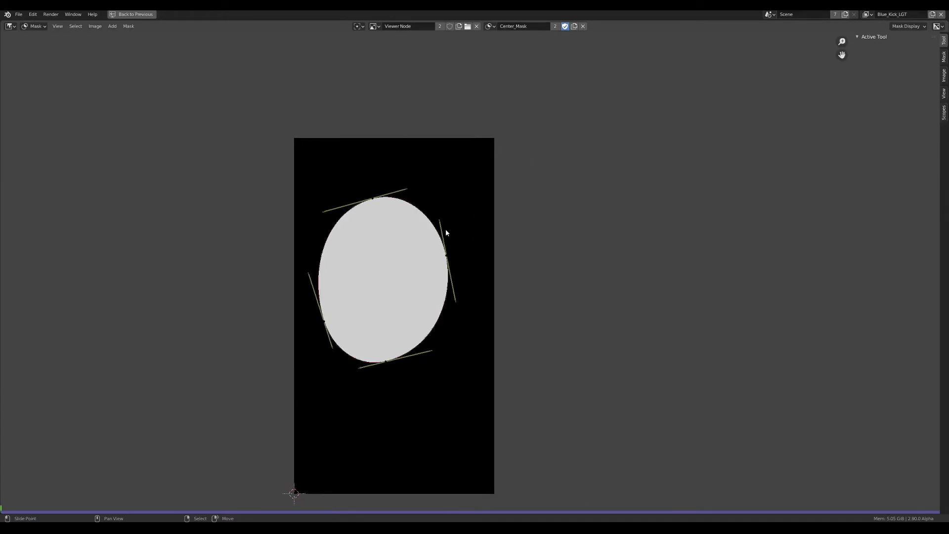
{"action": "left_click", "coordinate": [75, 25]}
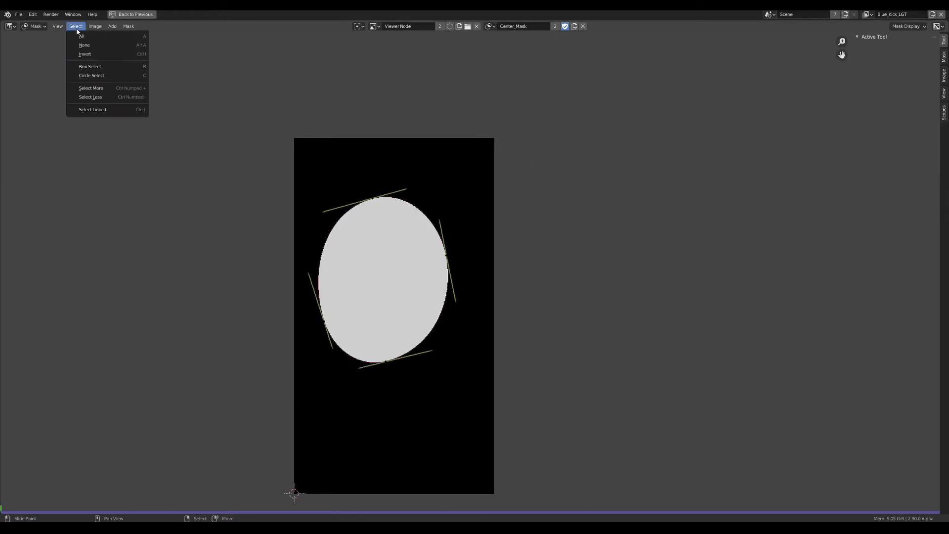
{"action": "left_click", "coordinate": [132, 39]}
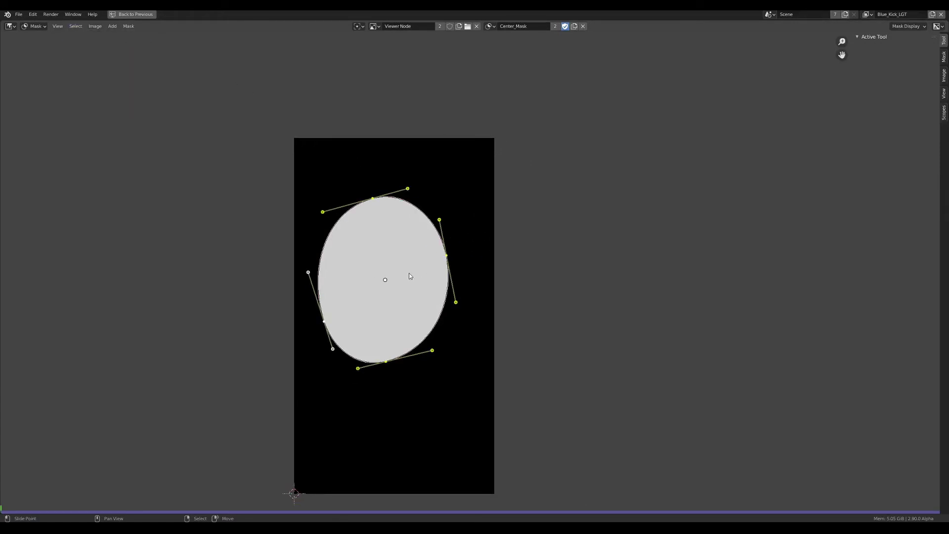
- Browse the Mask and Image menus and the mask context menu for feather transform options
{"action": "left_click", "coordinate": [129, 26]}
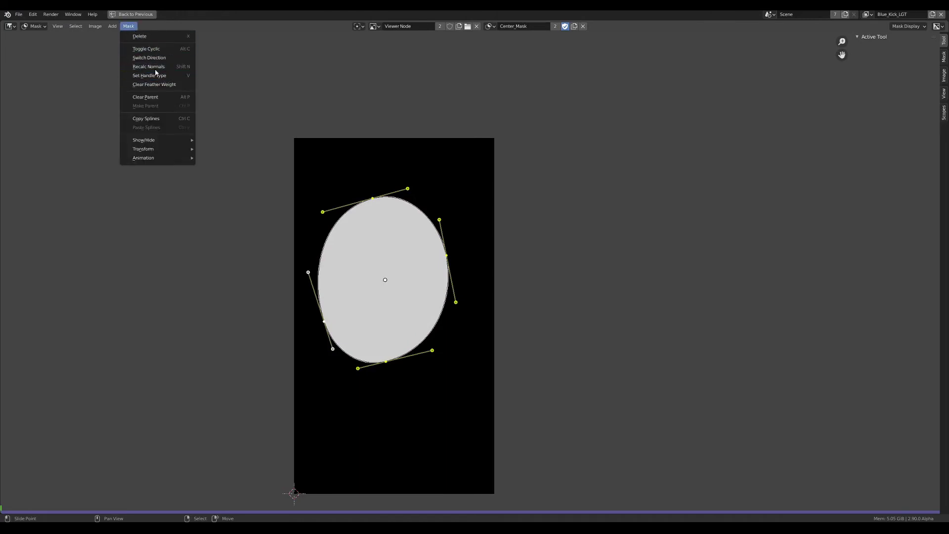
{"action": "left_click", "coordinate": [96, 27]}
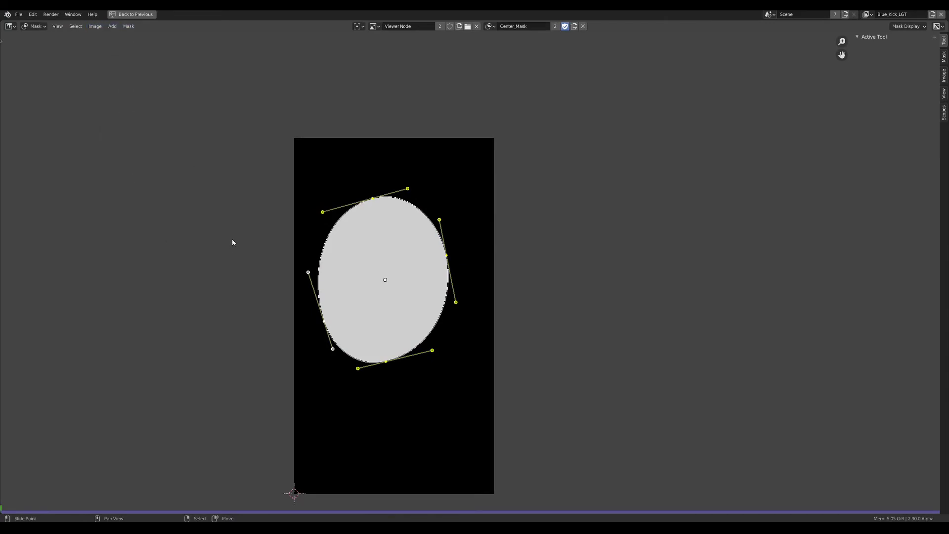
{"action": "left_click", "coordinate": [372, 245]}
{"action": "key", "text": "a"}
{"action": "right_click", "coordinate": [321, 214]}
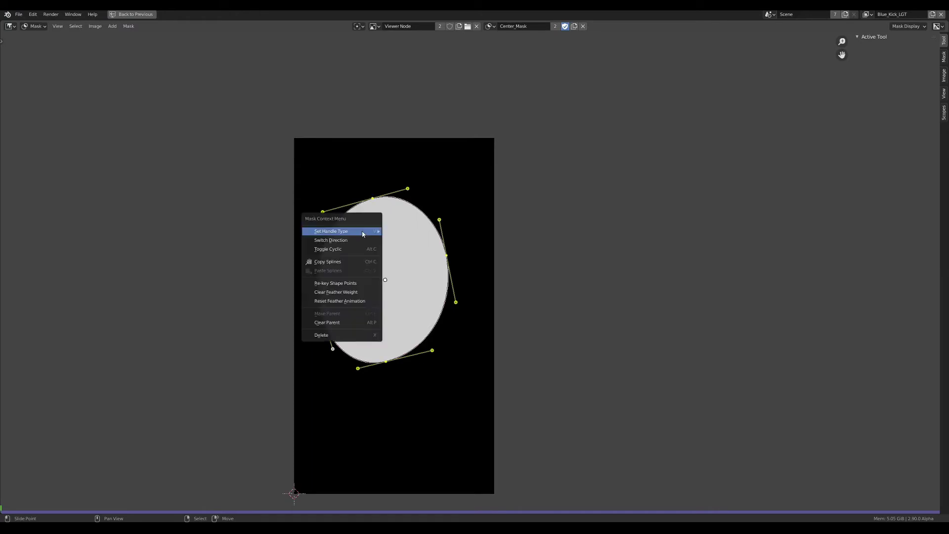
{"action": "right_click", "coordinate": [292, 209]}
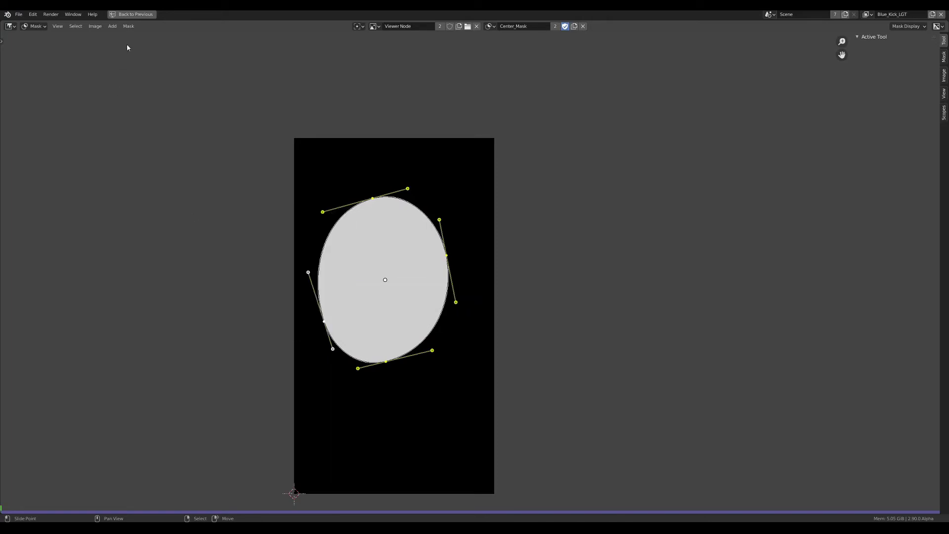
{"action": "left_click", "coordinate": [128, 26]}
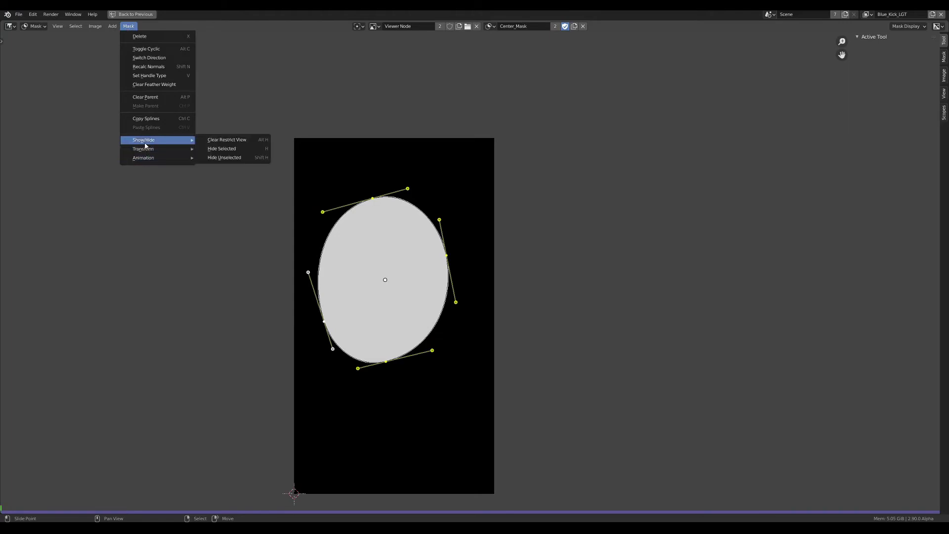
{"action": "mouse_move", "coordinate": [144, 149]}
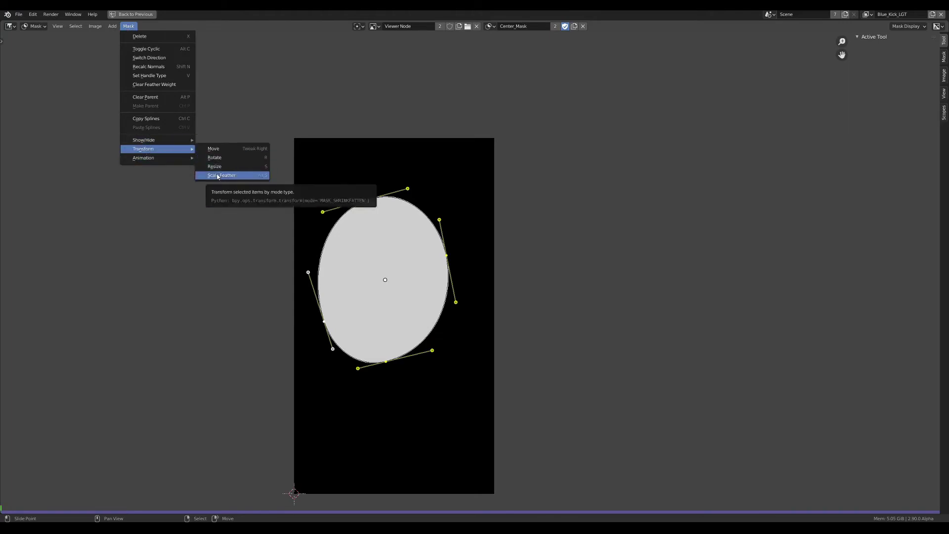
- Scale the mask feather with Alt+S, trying a wider and then a narrower soft edge
{"action": "left_click", "coordinate": [217, 176]}
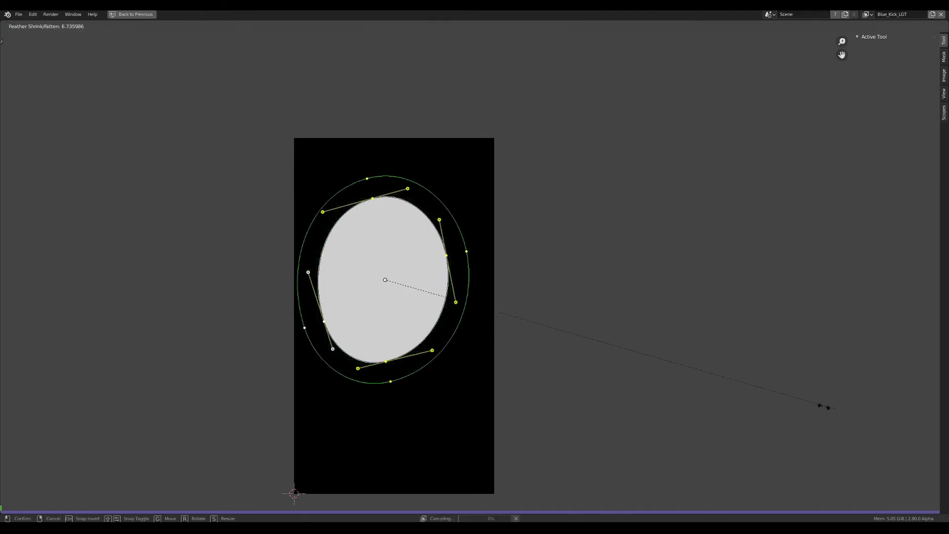
{"action": "left_click", "coordinate": [821, 405]}
{"action": "key", "text": "alt+s"}
{"action": "key", "text": "Escape"}
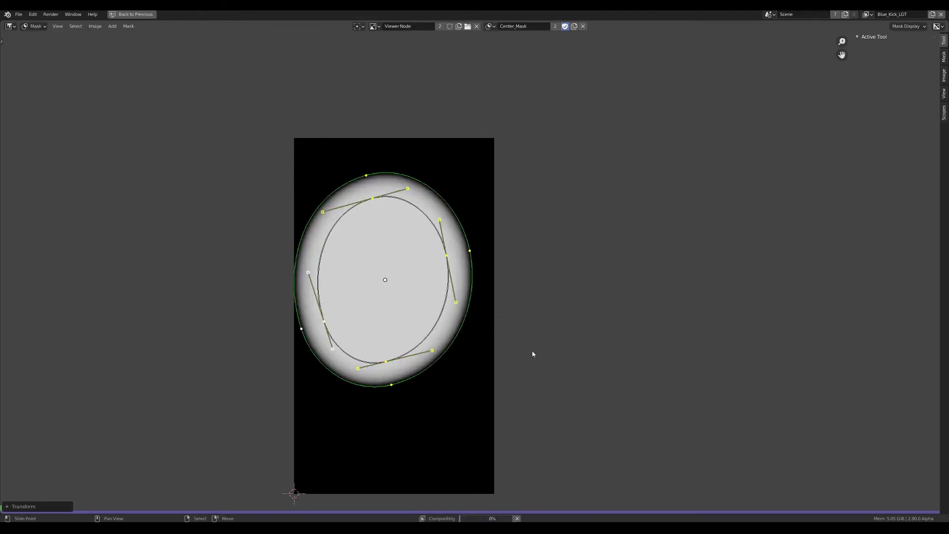
{"action": "key", "text": "alt+s"}
{"action": "left_click", "coordinate": [425, 299]}
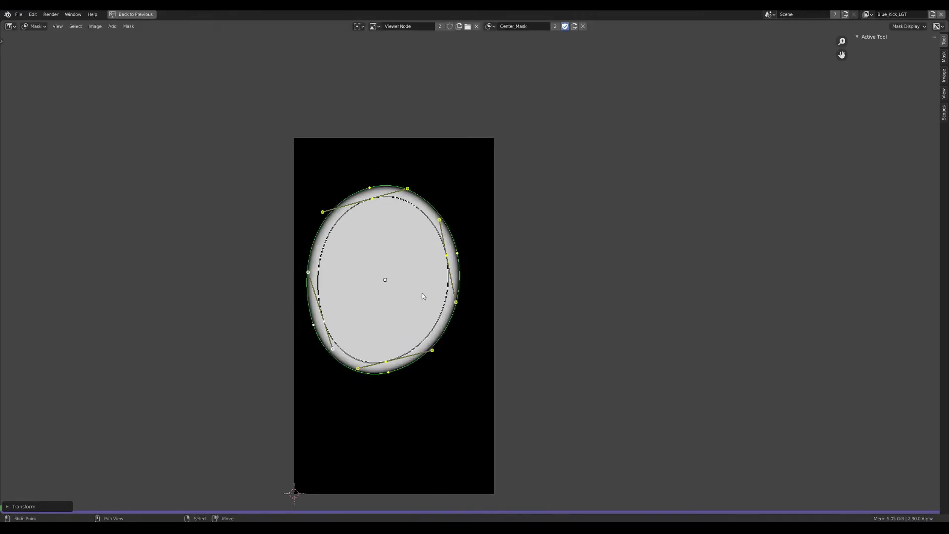
- Widen the feather again with Alt+S to a larger soft edge, then deselect the points
{"action": "right_click", "coordinate": [416, 291]}
{"action": "left_click", "coordinate": [129, 26]}
{"action": "mouse_move", "coordinate": [143, 149]}
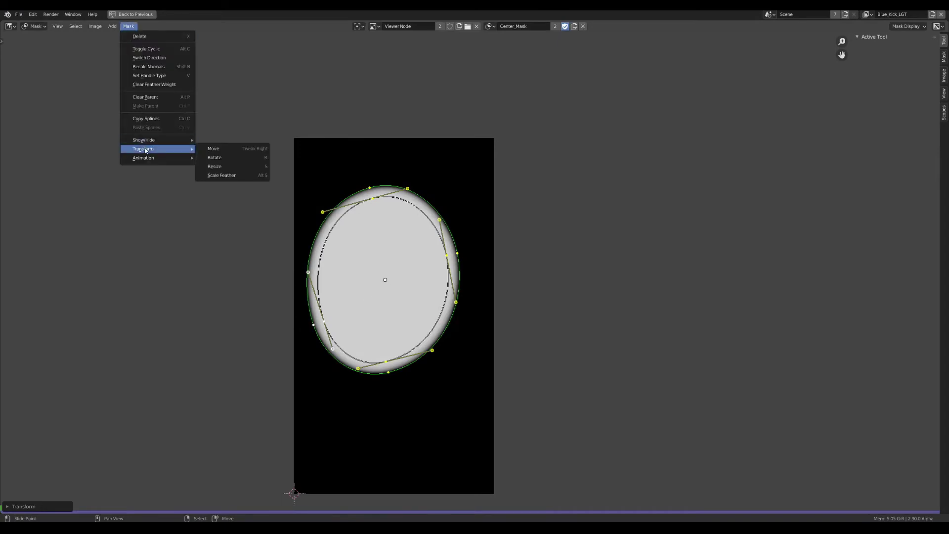
{"action": "scroll", "coordinate": [403, 281], "scroll_direction": "up", "scroll_amount": 1}
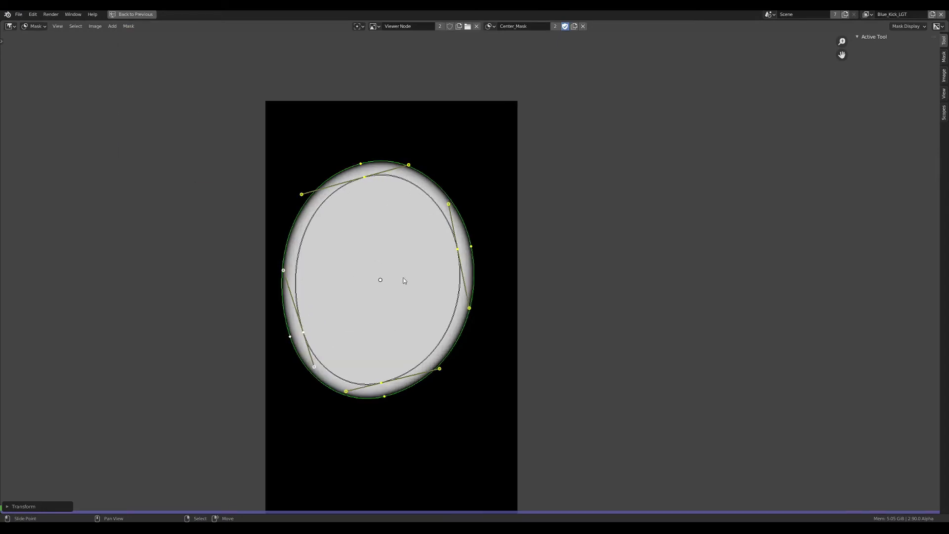
{"action": "key", "text": "alt+s"}
{"action": "left_click", "coordinate": [435, 288]}
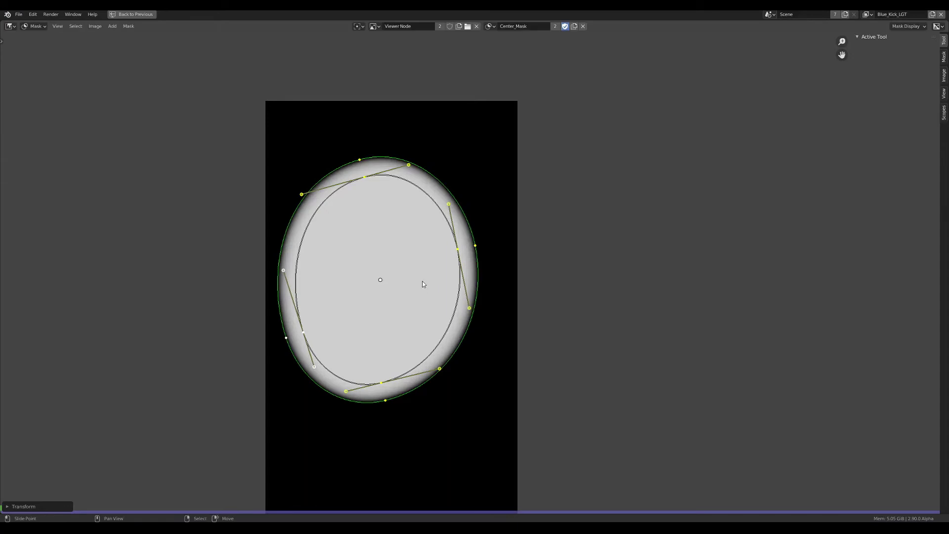
{"action": "scroll", "coordinate": [422, 281], "scroll_direction": "down", "scroll_amount": 2}
{"action": "scroll", "coordinate": [396, 260], "scroll_direction": "up", "scroll_amount": 2}
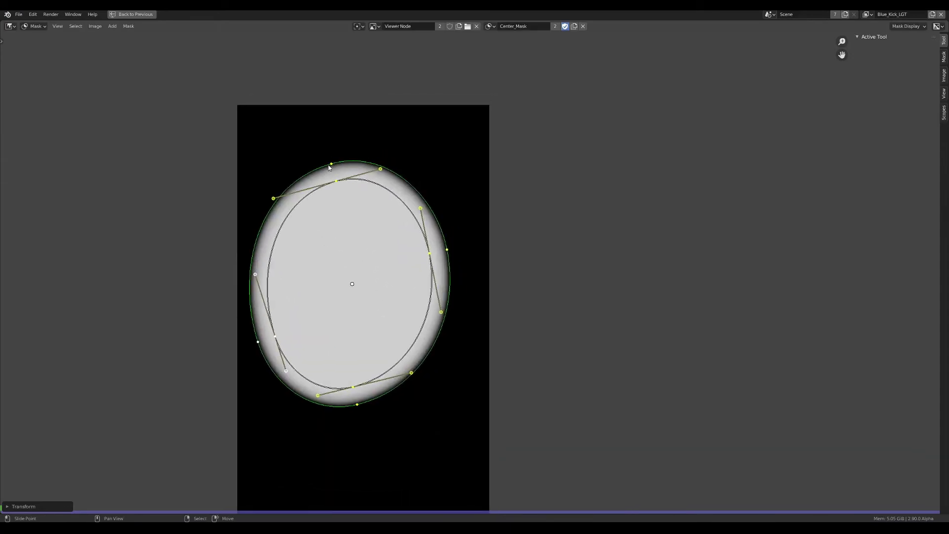
{"action": "key", "text": "alt+a"}
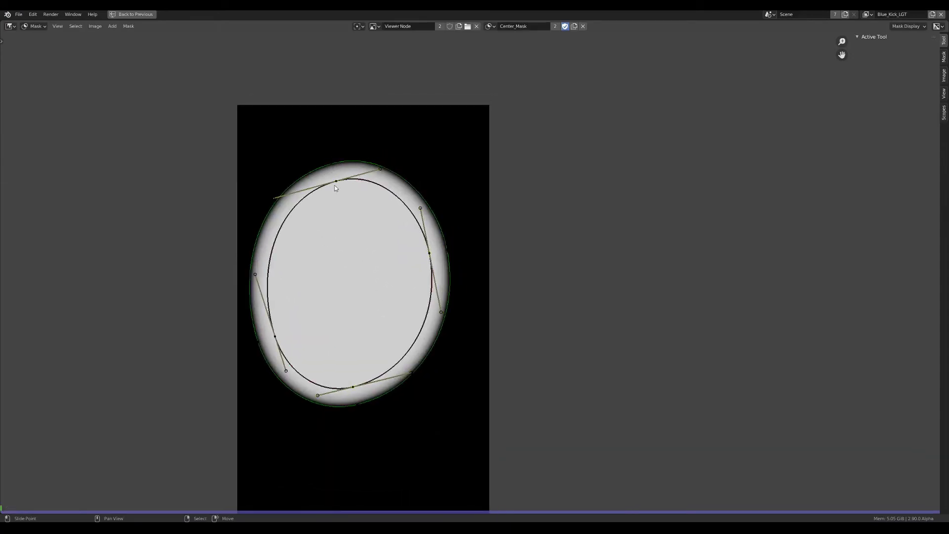
{"action": "left_click", "coordinate": [336, 182]}
{"action": "key", "text": "alt+a"}
- Select the top mask point and clear its feather weight
{"action": "left_click", "coordinate": [336, 182]}
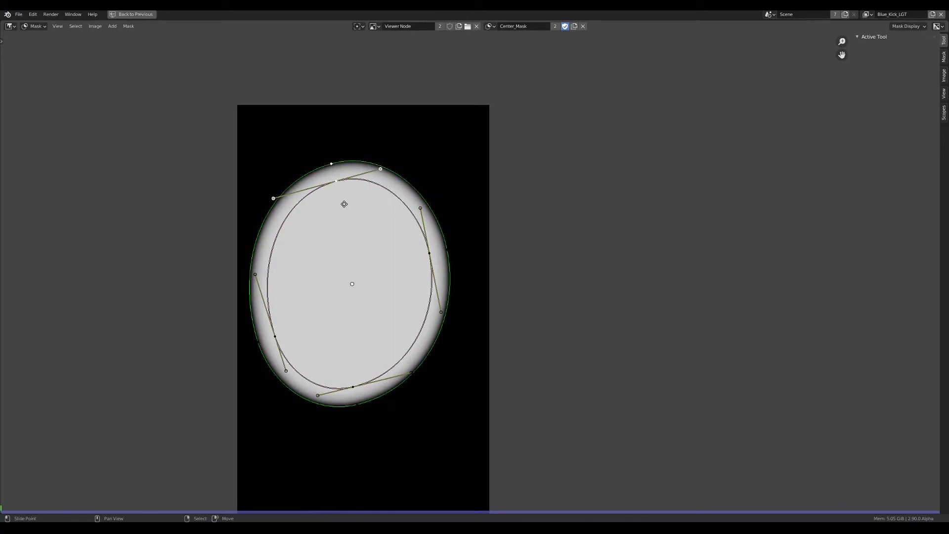
{"action": "left_click", "coordinate": [128, 26]}
{"action": "left_click", "coordinate": [128, 25]}
{"action": "key", "text": "w"}
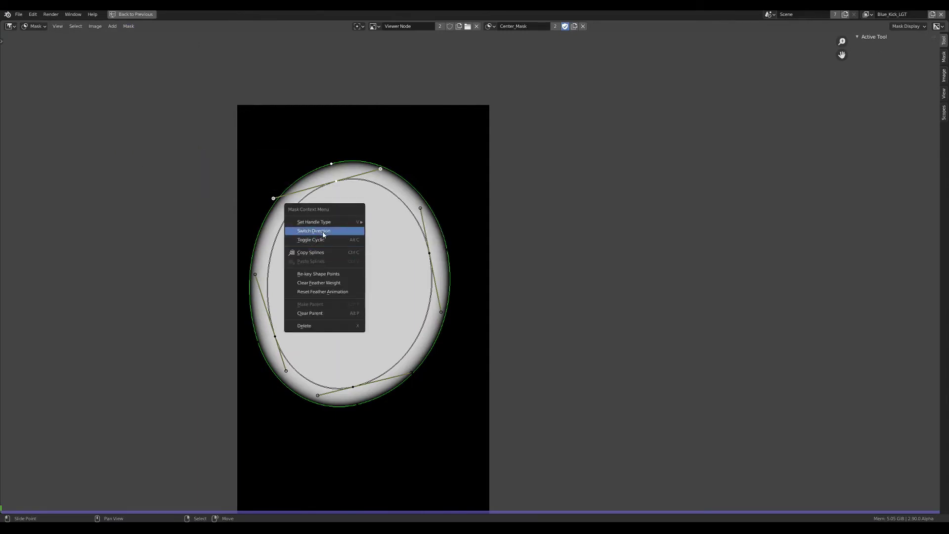
{"action": "left_click", "coordinate": [322, 284]}
- Clear the remaining feather weight from the mask and return to the full Compositing layout
{"action": "key", "text": "w"}
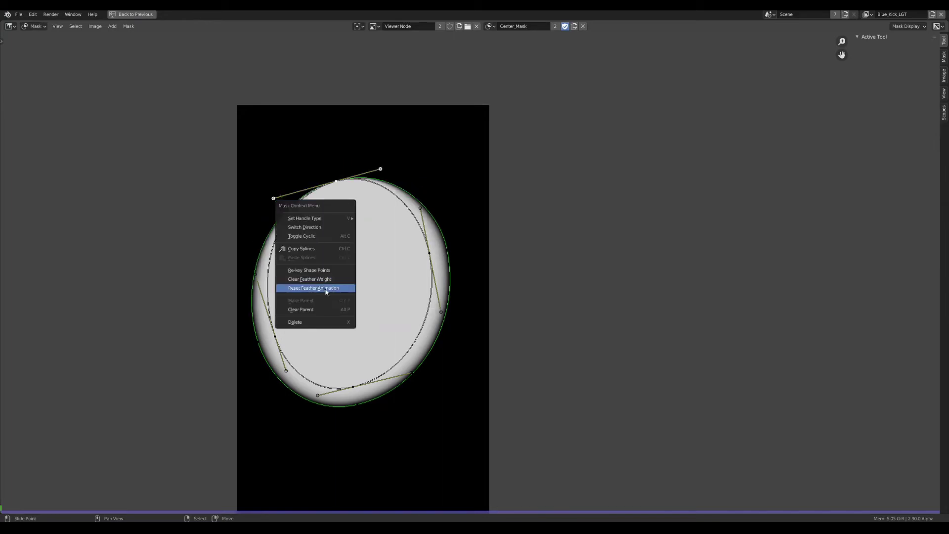
{"action": "left_click", "coordinate": [329, 290]}
{"action": "key", "text": "w"}
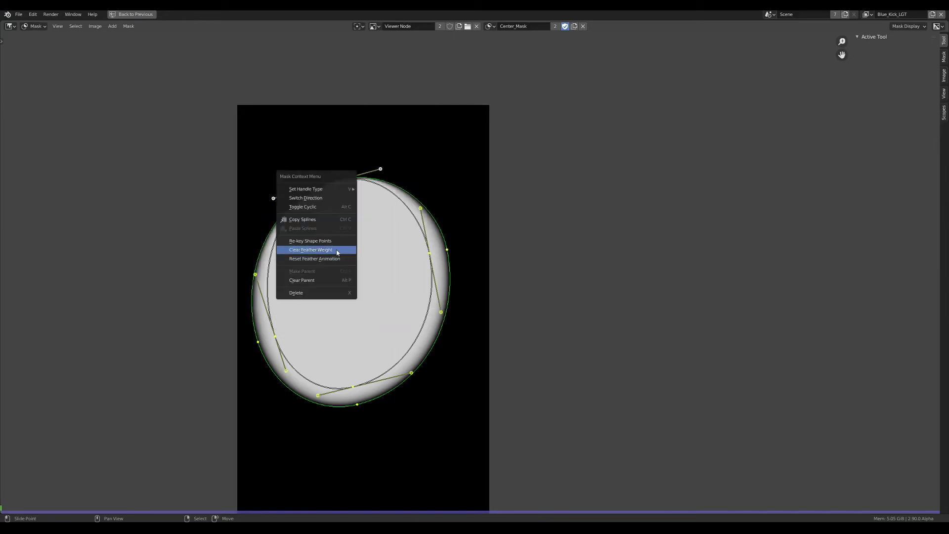
{"action": "left_click", "coordinate": [340, 250]}
{"action": "scroll", "coordinate": [366, 271], "scroll_direction": "down", "scroll_amount": 2}
{"action": "key", "text": "ctrl+space"}
- Insert a Blur node on the Center_Mask-to-Viewer link
{"action": "scroll", "coordinate": [371, 390], "scroll_direction": "up", "scroll_amount": 2}
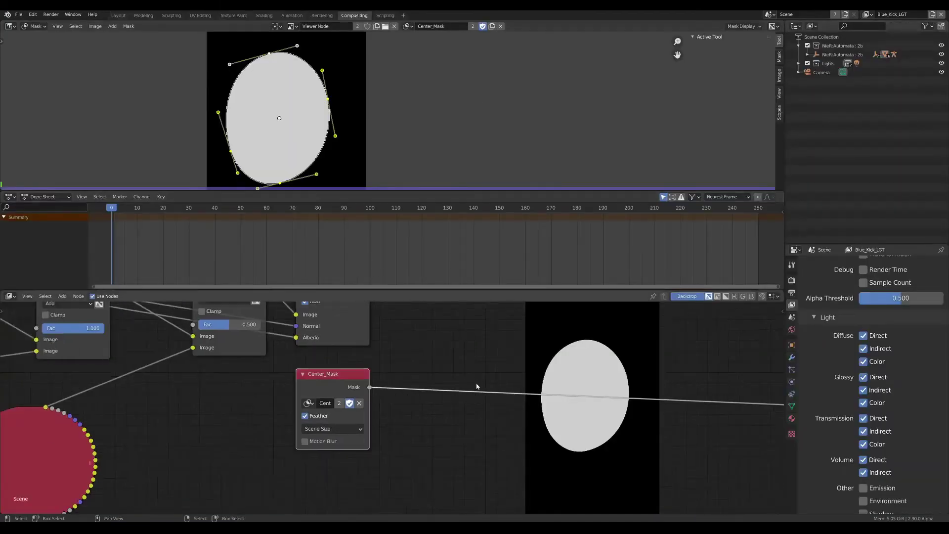
{"action": "scroll", "coordinate": [369, 391], "scroll_direction": "up", "scroll_amount": 2}
{"action": "key", "text": "shift+a"}
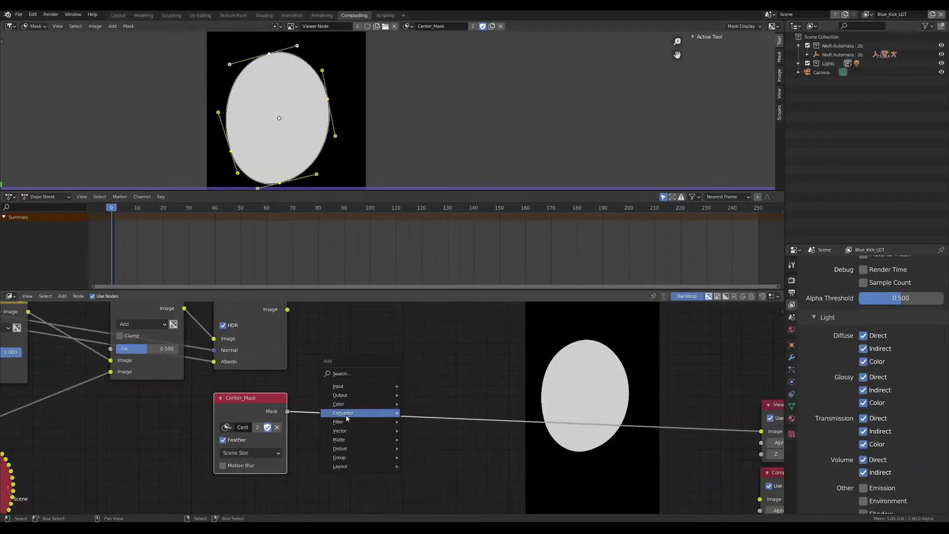
{"action": "mouse_move", "coordinate": [339, 421]}
{"action": "left_click", "coordinate": [418, 306]}
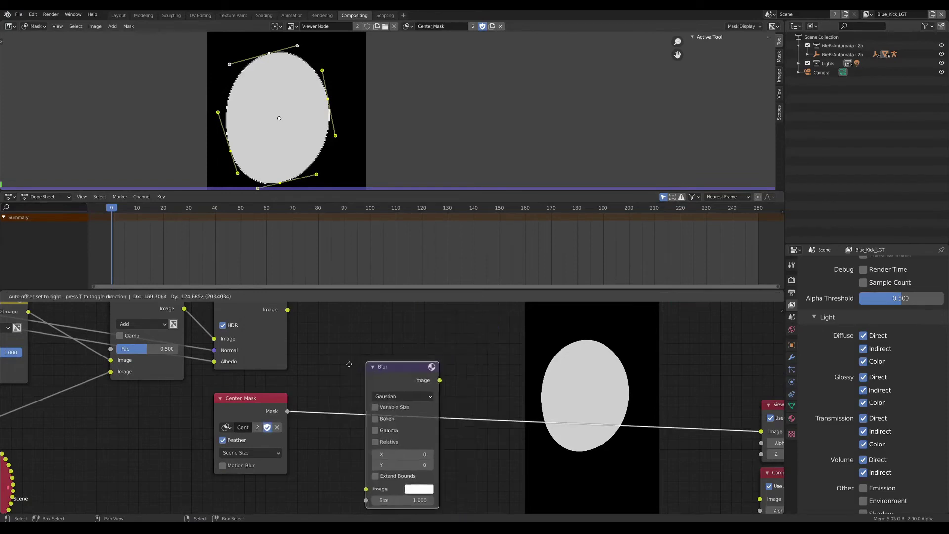
{"action": "left_click", "coordinate": [364, 323]}
{"action": "middle_click_drag", "start_coordinate": [364, 324], "coordinate": [382, 350]}
- Set the Blur to Fast Gaussian with X and Y of 100
{"action": "scroll", "coordinate": [367, 393], "scroll_direction": "up", "scroll_amount": 2}
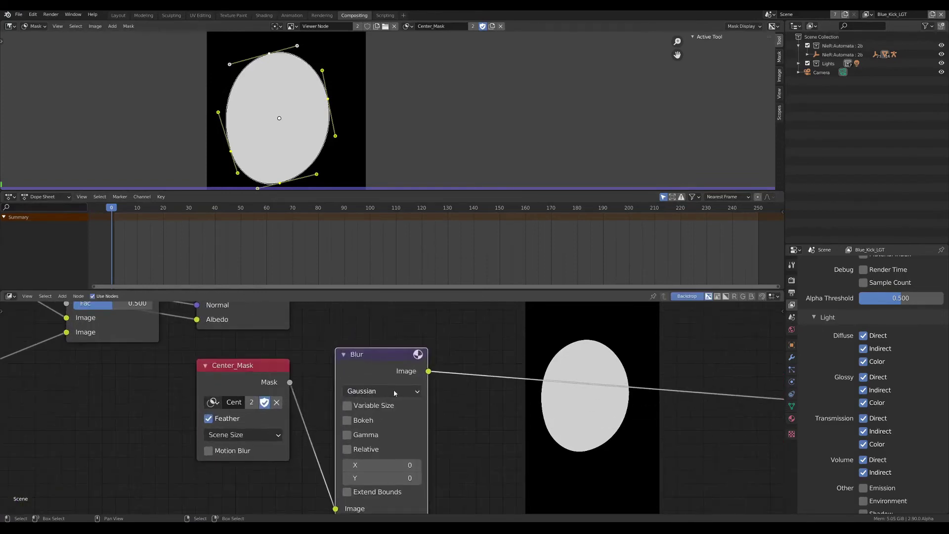
{"action": "left_click", "coordinate": [367, 391]}
{"action": "left_click", "coordinate": [368, 303]}
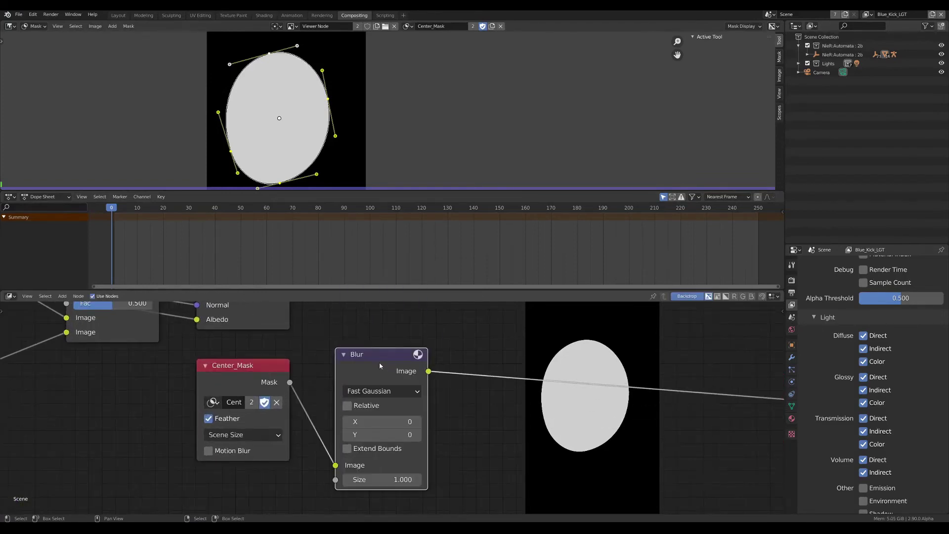
{"action": "left_click_drag", "start_coordinate": [377, 356], "coordinate": [364, 364]}
{"action": "middle_click_drag", "start_coordinate": [378, 414], "coordinate": [363, 377]}
{"action": "left_click_drag", "start_coordinate": [359, 394], "coordinate": [359, 406]}
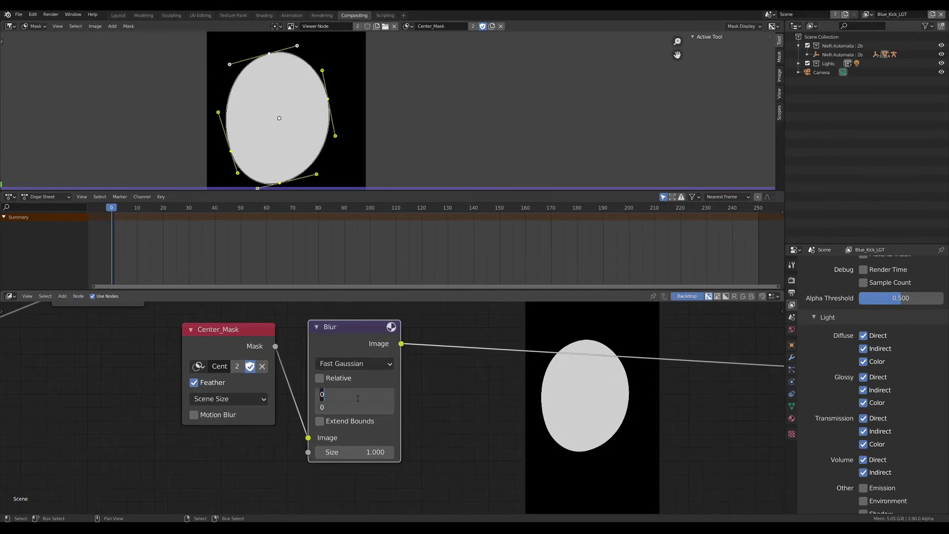
{"action": "type", "text": "100"}
{"action": "key", "text": "Return"}
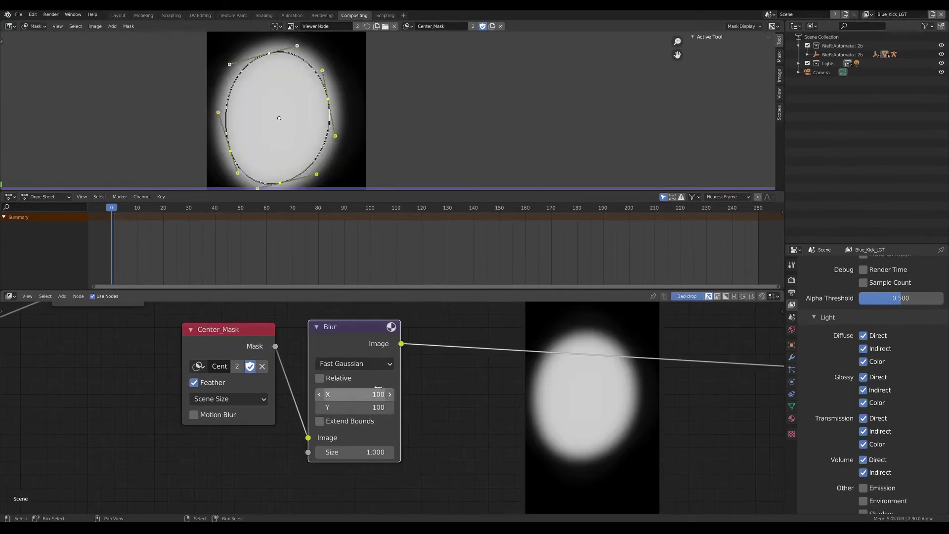
- Move Center_Mask and Blur down-left together and select both nodes
{"action": "scroll", "coordinate": [346, 386], "scroll_direction": "down", "scroll_amount": 1}
{"action": "scroll", "coordinate": [297, 385], "scroll_direction": "down", "scroll_amount": 2}
{"action": "scroll", "coordinate": [277, 385], "scroll_direction": "down", "scroll_amount": 1}
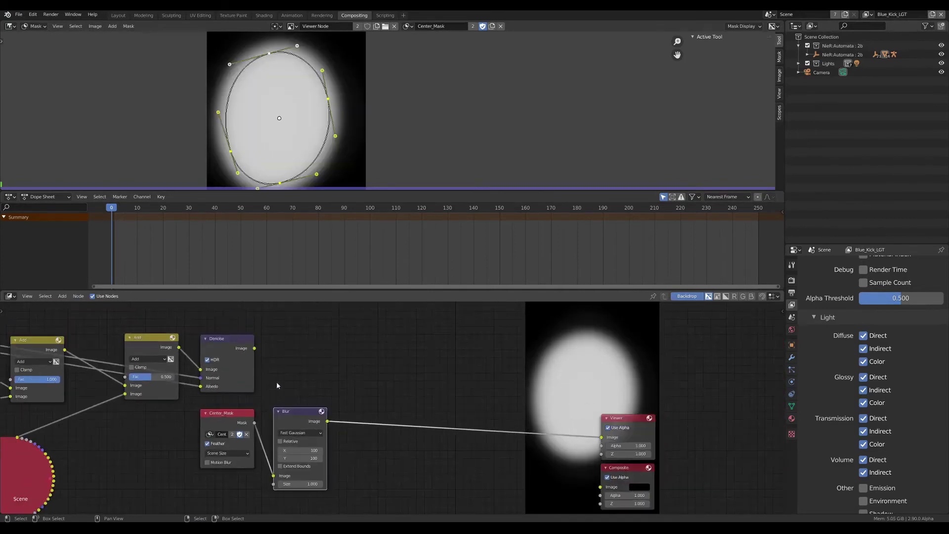
{"action": "left_click_drag", "start_coordinate": [296, 411], "coordinate": [275, 435]}
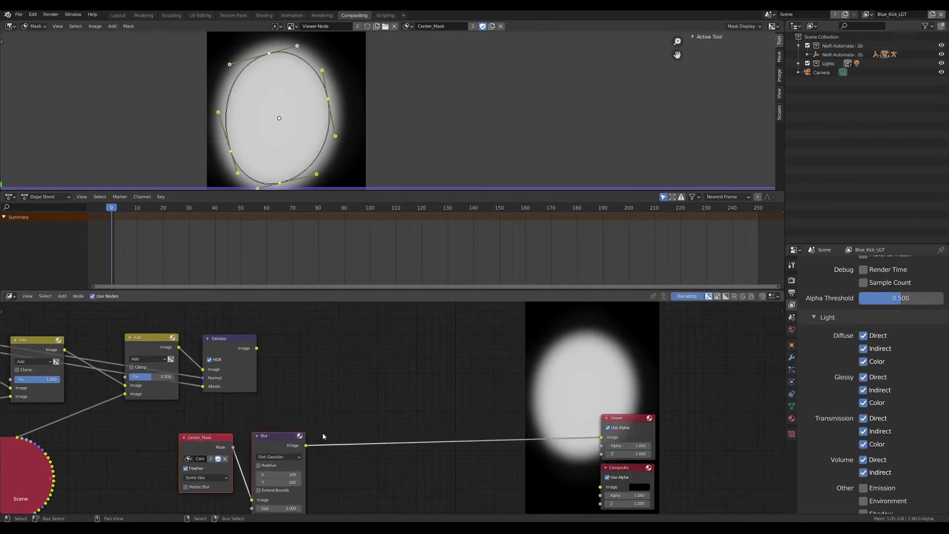
{"action": "scroll", "coordinate": [324, 436], "scroll_direction": "down", "scroll_amount": 2}
{"action": "scroll", "coordinate": [238, 388], "scroll_direction": "up", "scroll_amount": 1}
{"action": "mouse_move", "coordinate": [231, 386]}
{"action": "left_mouse_down"}
{"action": "mouse_move", "coordinate": [381, 491]}
{"action": "mouse_move", "coordinate": [367, 411]}
{"action": "left_mouse_up"}
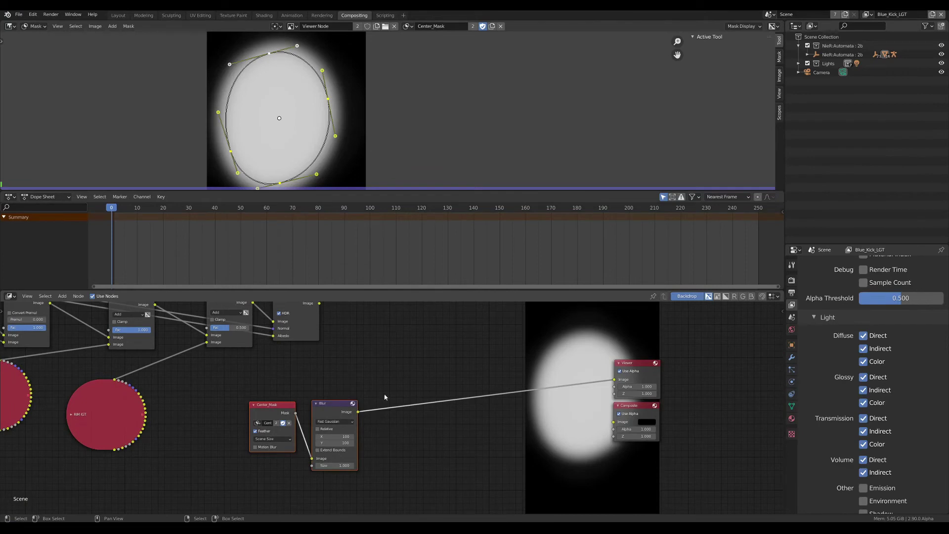
- Add a Frame and parent Center_Mask and Blur inside it
{"action": "key", "text": "shift+a"}
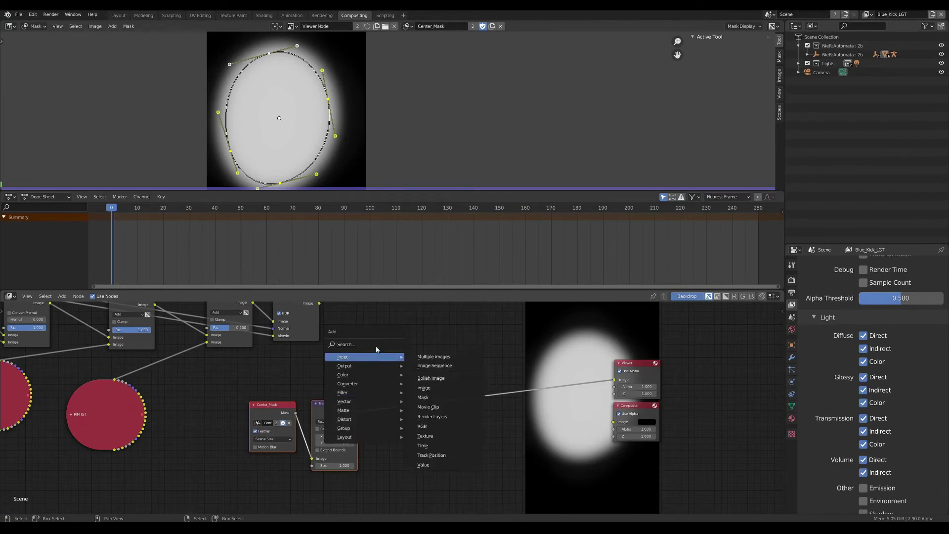
{"action": "type", "text": "frame"}
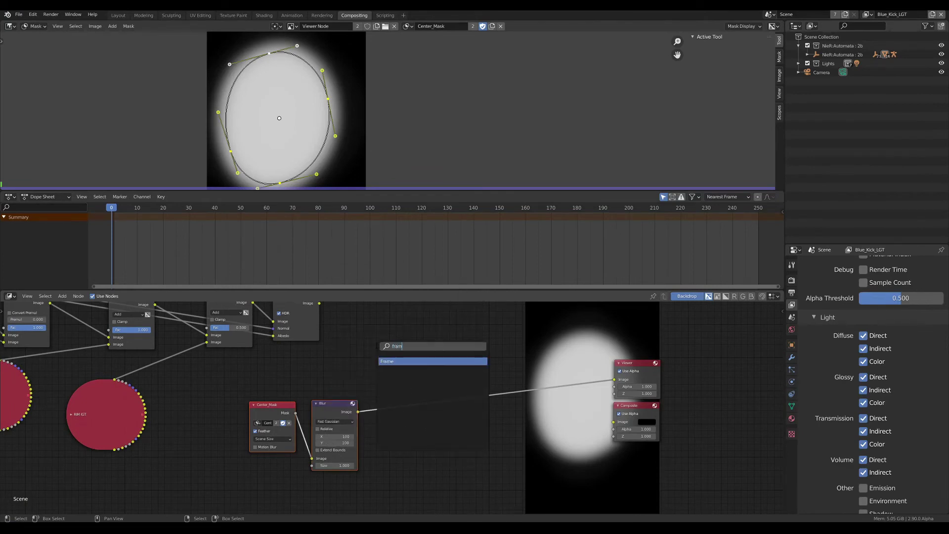
{"action": "key", "text": "Return"}
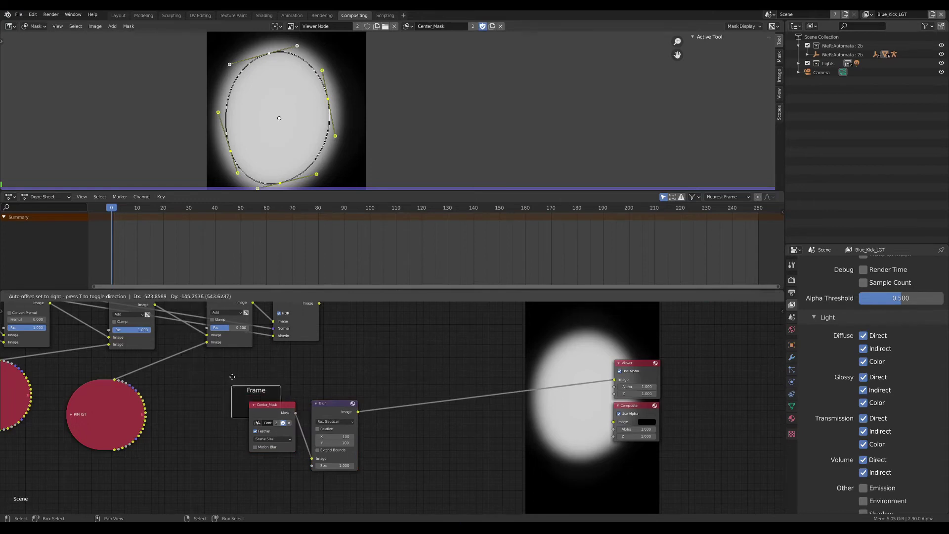
{"action": "left_click", "coordinate": [270, 396]}
{"action": "key", "text": "ctrl+p"}
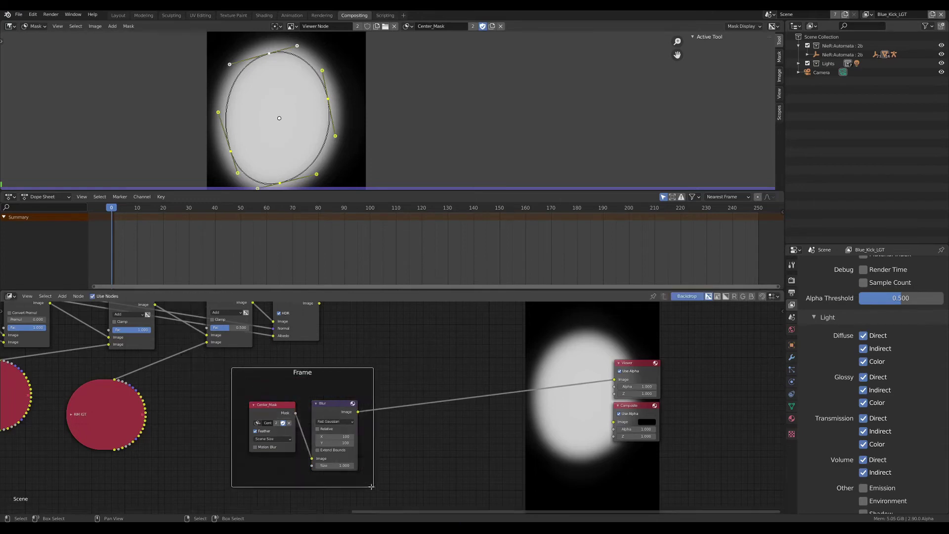
{"action": "left_click_drag", "start_coordinate": [282, 411], "coordinate": [285, 413]}
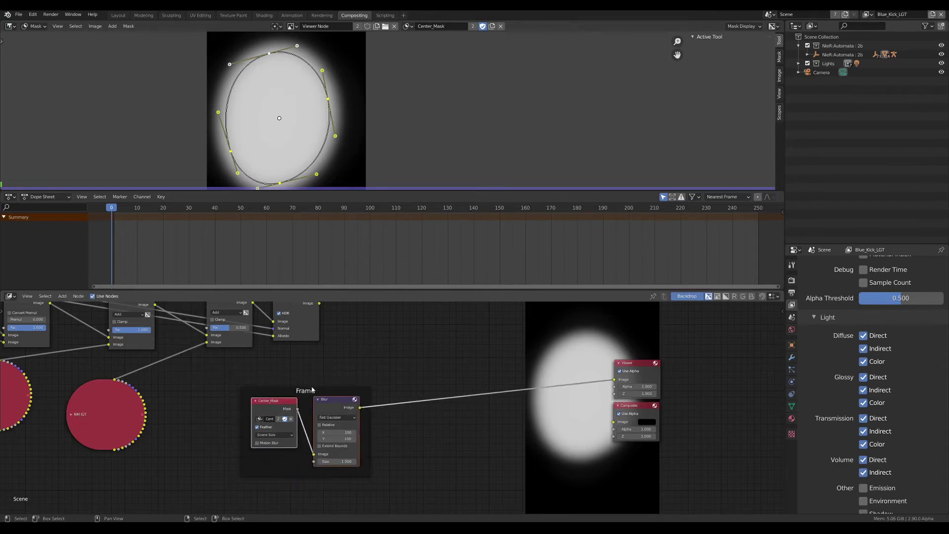
- Give the frame a custom green colour
{"action": "key", "text": "n"}
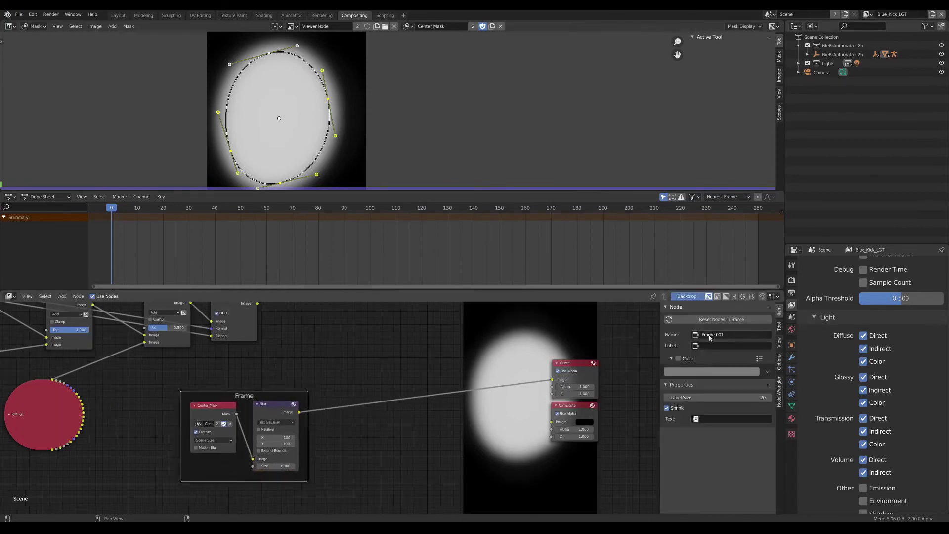
{"action": "left_click", "coordinate": [679, 359]}
{"action": "left_click", "coordinate": [707, 371]}
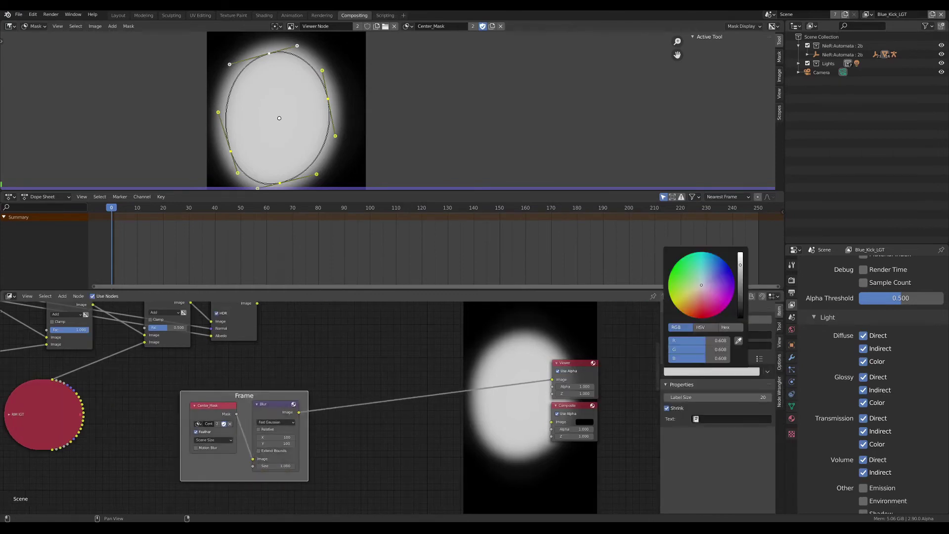
{"action": "left_click_drag", "start_coordinate": [702, 285], "coordinate": [688, 285]}
{"action": "key", "text": "n"}
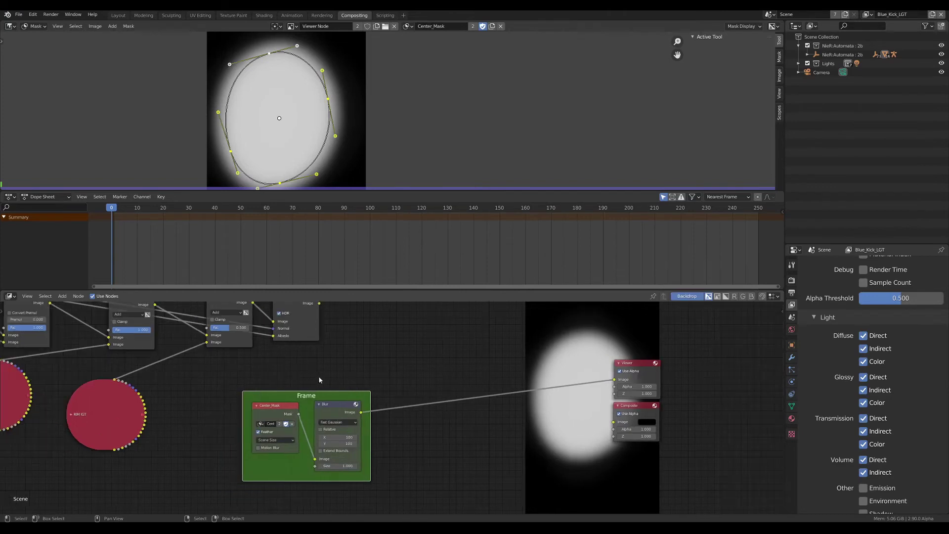
{"action": "scroll", "coordinate": [354, 389], "scroll_direction": "down", "scroll_amount": 1}
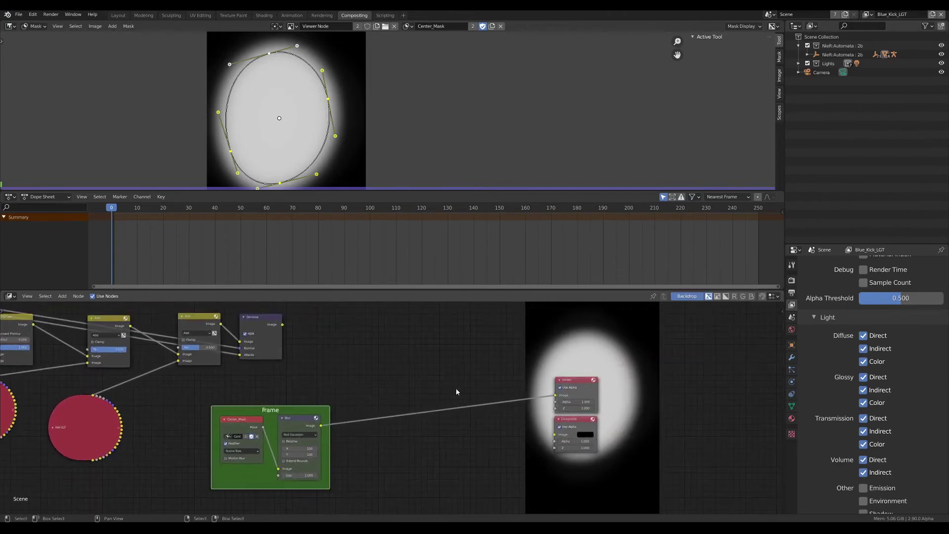
- Label the frame 'Vignette'
{"action": "key", "text": "n"}
{"action": "left_click", "coordinate": [718, 345]}
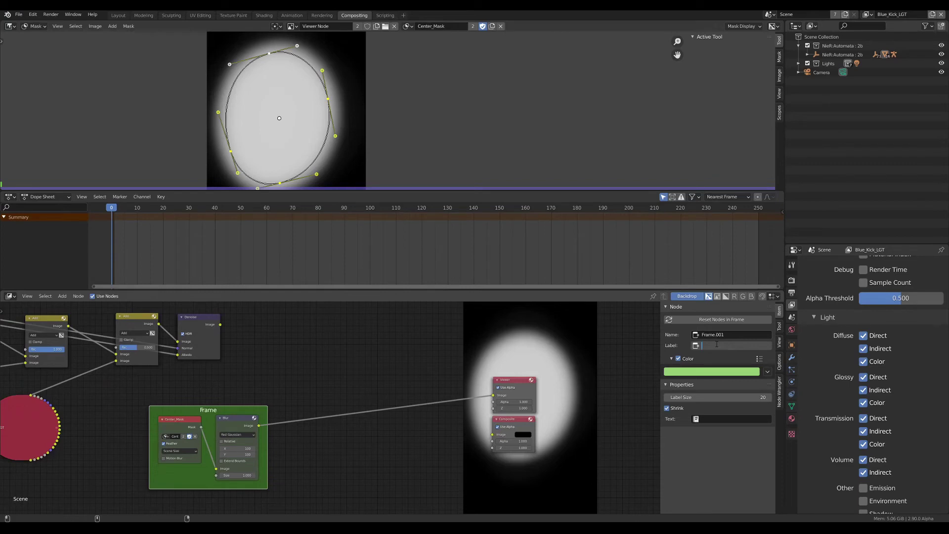
{"action": "type", "text": "Brig"}
{"action": "key", "text": "Return"}
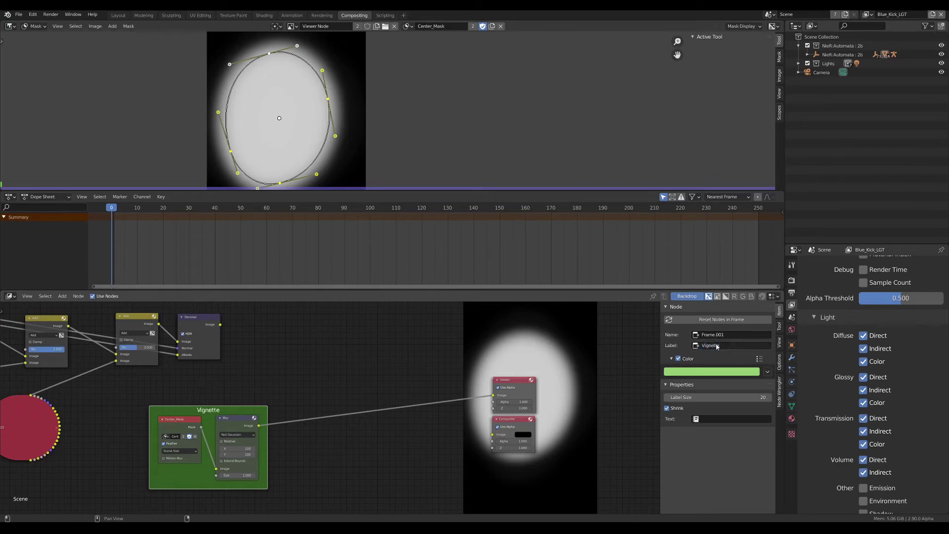
{"action": "scroll", "coordinate": [259, 363], "scroll_direction": "up", "scroll_amount": 2}
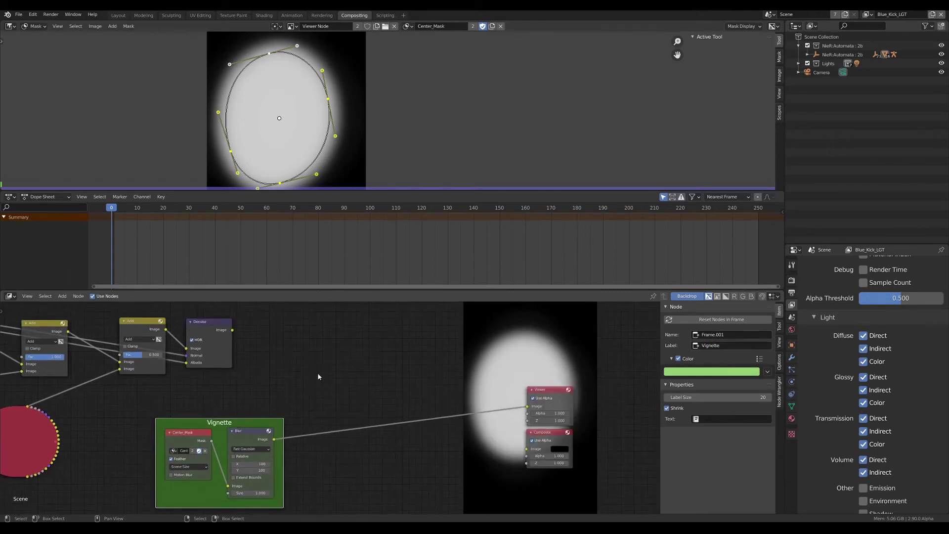
- Mix Denoise's output with the blurred mask and move the new Mix node into open space
{"action": "key", "text": "shift+a"}
{"action": "key", "text": "Escape"}
{"action": "right_click_drag", "start_coordinate": [223, 335], "coordinate": [253, 434], "text": "ctrl+shift"}
{"action": "mouse_move", "coordinate": [530, 434]}
{"action": "left_mouse_down"}
{"action": "mouse_move", "coordinate": [324, 409]}
{"action": "mouse_move", "coordinate": [345, 383]}
{"action": "left_mouse_up"}
- Expand the Mix node and set it to Multiply with Fac 0.5
{"action": "scroll", "coordinate": [324, 409], "scroll_direction": "up", "scroll_amount": 1}
{"action": "key", "text": "h"}
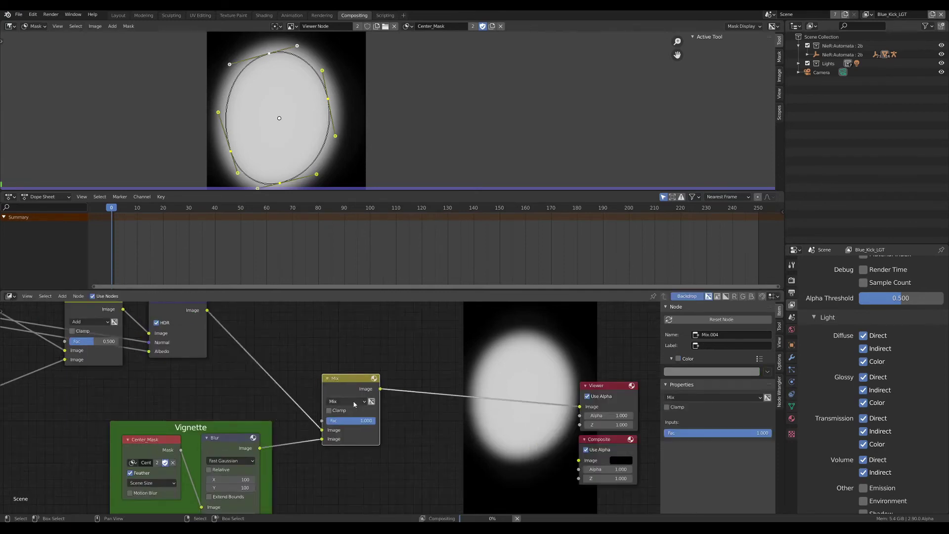
{"action": "left_click", "coordinate": [349, 402]}
{"action": "left_click", "coordinate": [346, 372]}
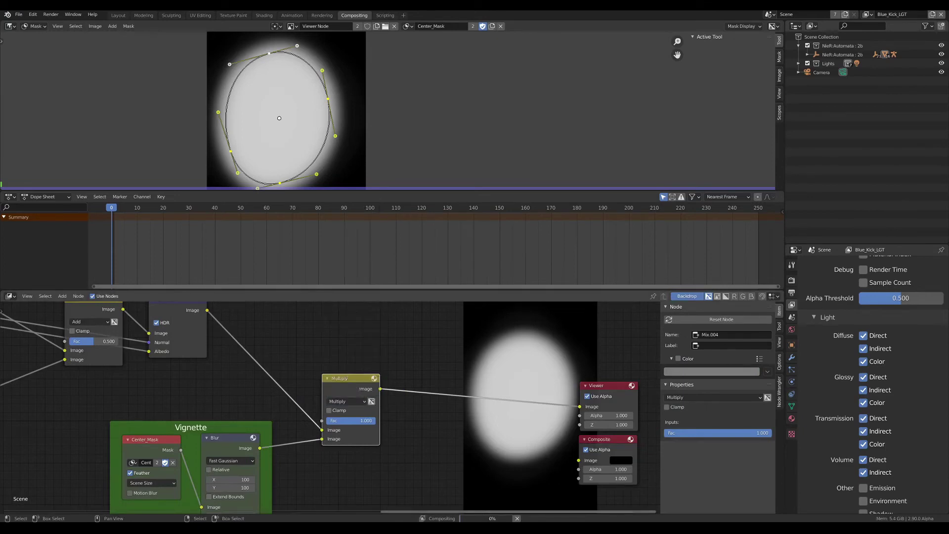
{"action": "mouse_move", "coordinate": [521, 512]}
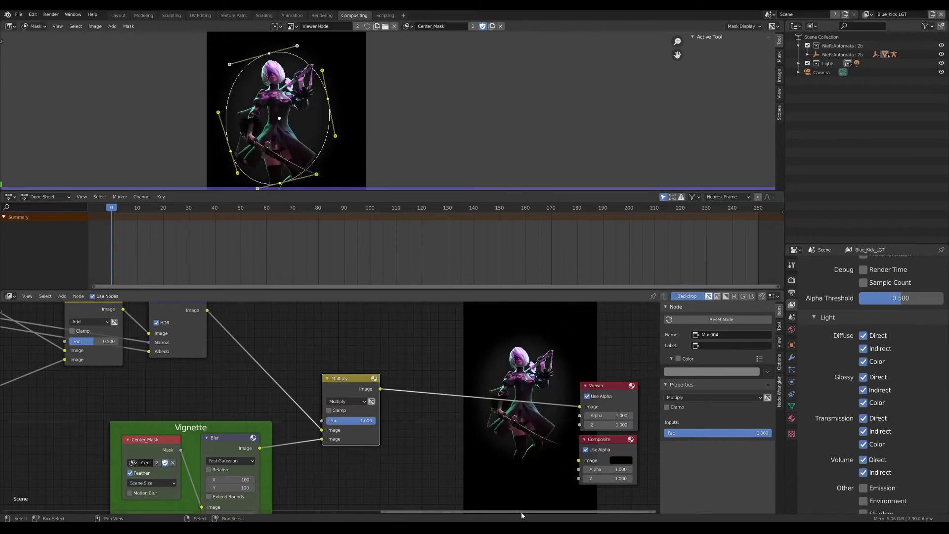
{"action": "key", "text": "r"}
{"action": "left_click", "coordinate": [322, 109]}
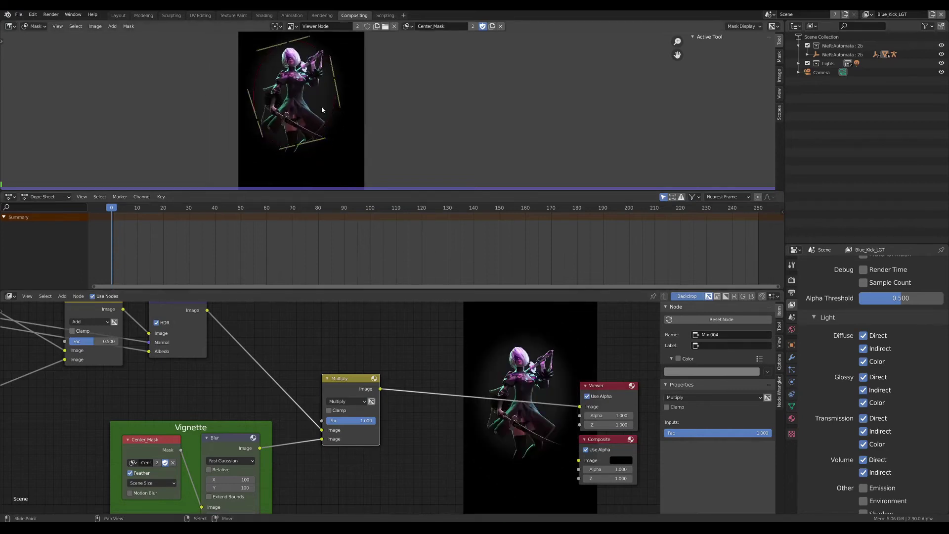
{"action": "middle_click_drag", "start_coordinate": [553, 400], "coordinate": [582, 385]}
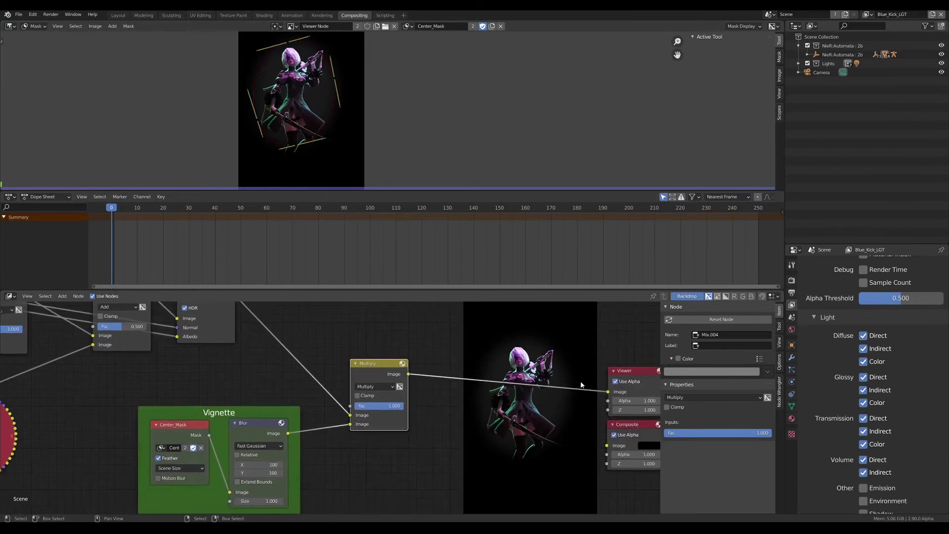
{"action": "scroll", "coordinate": [425, 403], "scroll_direction": "up", "scroll_amount": 1}
{"action": "left_click", "coordinate": [380, 406]}
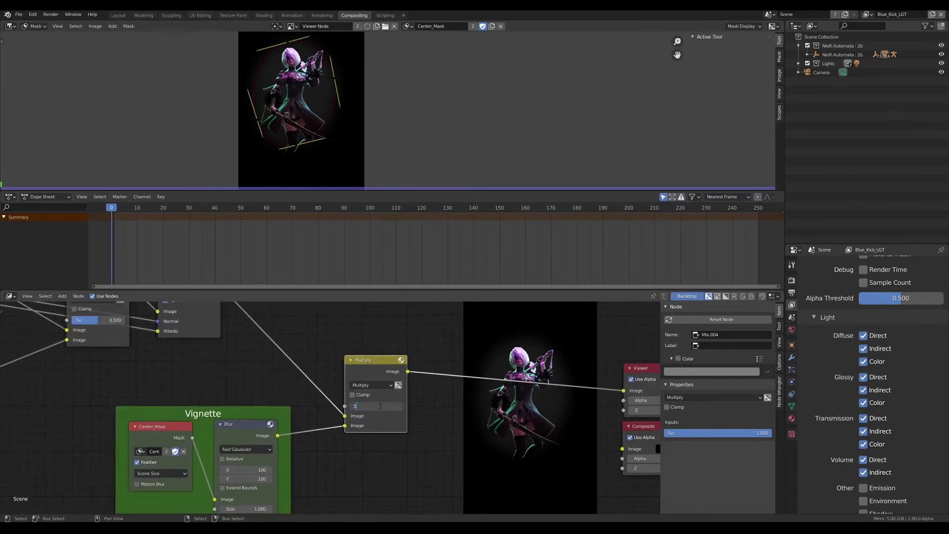
{"action": "key", "text": "Return"}
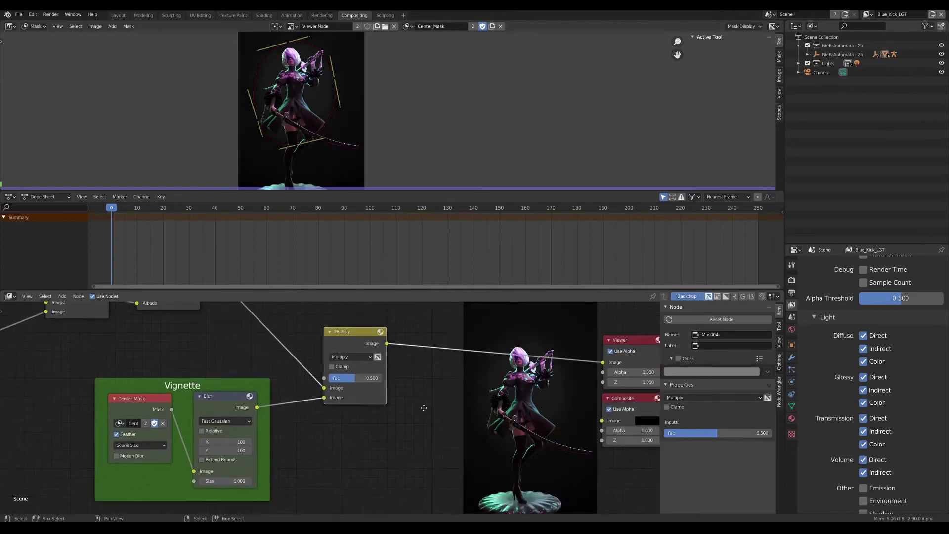
- Maximize the node editor, enlarge the backdrop, and mute/unmute Multiply to compare the vignette
{"action": "key", "text": "ctrl+space"}
{"action": "scroll", "coordinate": [342, 269], "scroll_direction": "up", "scroll_amount": 2}
{"action": "scroll", "coordinate": [366, 270], "scroll_direction": "up", "scroll_amount": 1}
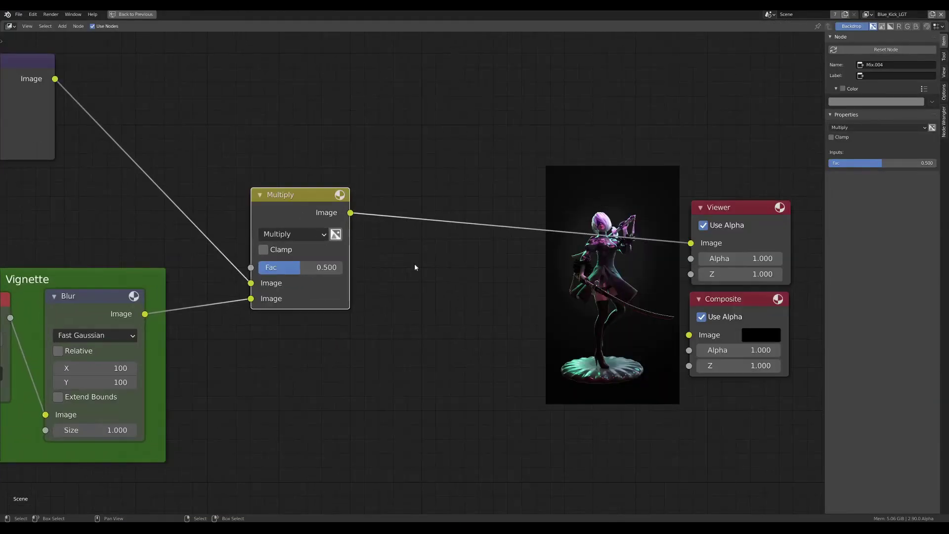
{"action": "key", "text": "alt+v"}
{"action": "key", "text": "alt+v"}
{"action": "key", "text": "alt+v"}
{"action": "key", "text": "alt+v"}
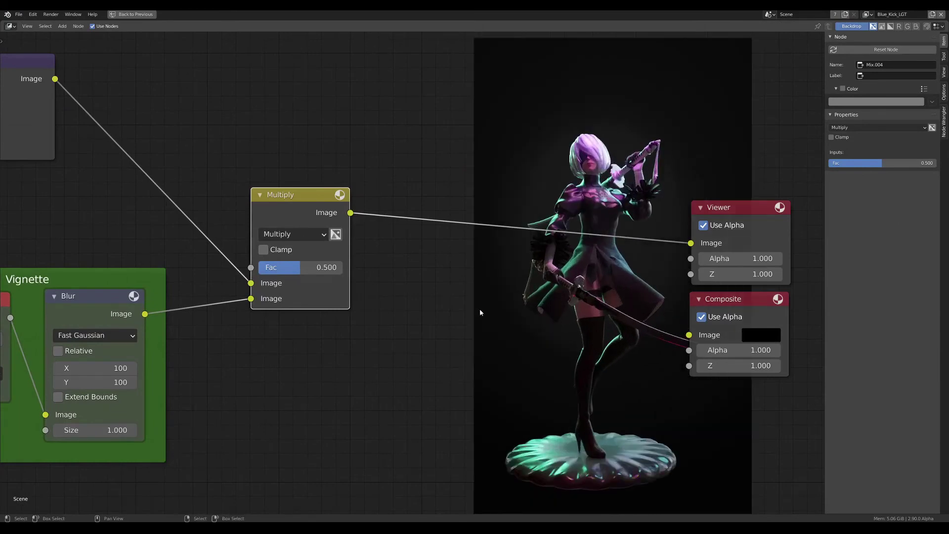
{"action": "key", "text": "m"}
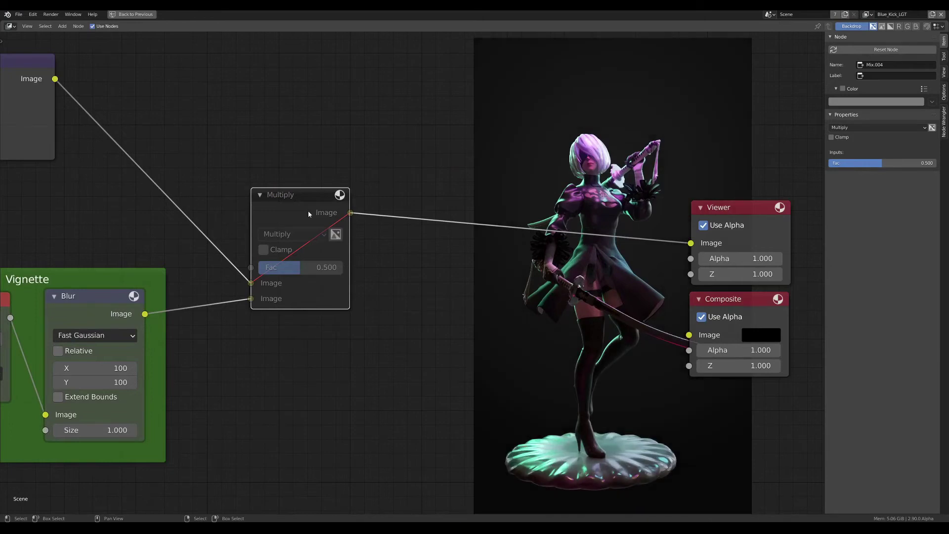
{"action": "key", "text": "m"}
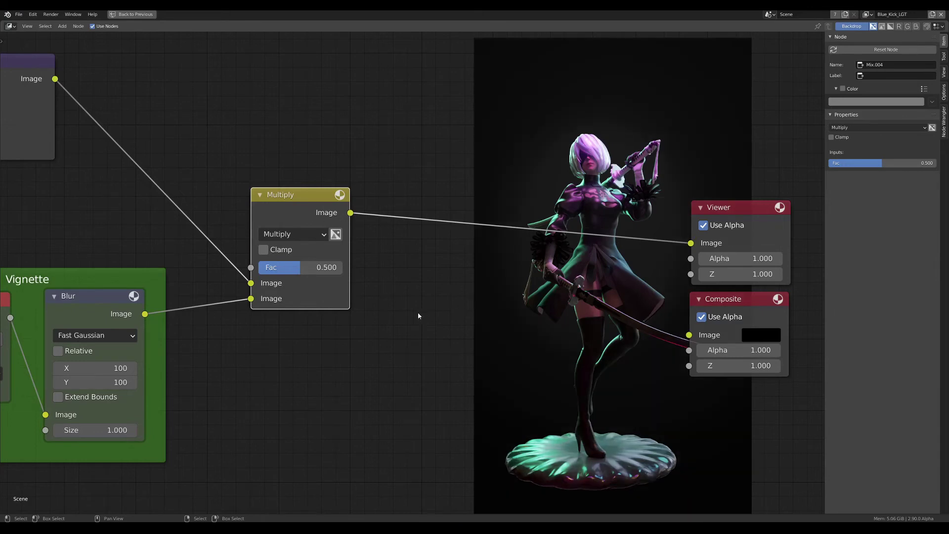
- Move the Viewer node just above Composite and save the project as Random4.blend
{"action": "scroll", "coordinate": [418, 316], "scroll_direction": "down", "scroll_amount": 3}
{"action": "middle_click_drag", "start_coordinate": [458, 333], "coordinate": [366, 301]}
{"action": "left_click_drag", "start_coordinate": [620, 211], "coordinate": [616, 185]}
{"action": "left_click", "coordinate": [622, 282]}
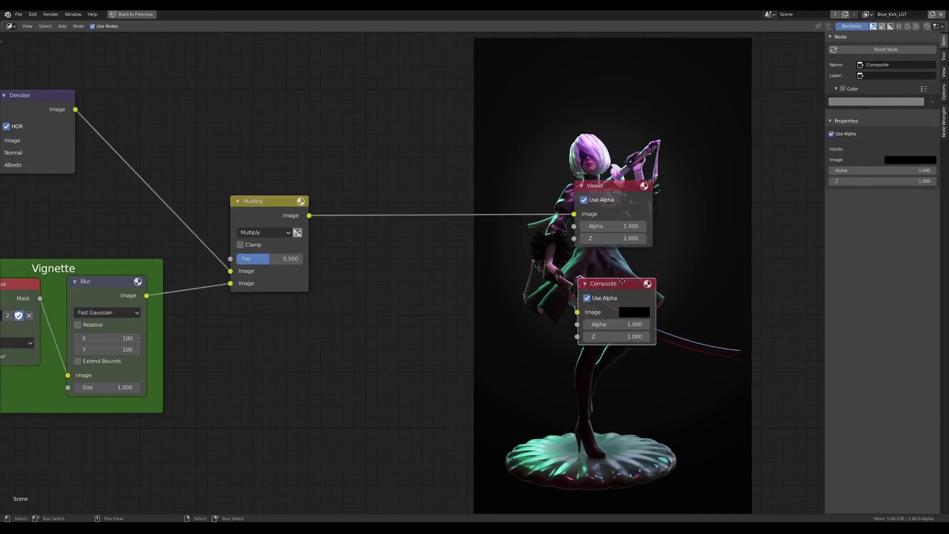
{"action": "scroll", "coordinate": [513, 292], "scroll_direction": "down", "scroll_amount": 2}
{"action": "mouse_move", "coordinate": [513, 292]}
{"action": "middle_mouse_down"}
{"action": "mouse_move", "coordinate": [554, 293]}
{"action": "mouse_move", "coordinate": [498, 297]}
{"action": "mouse_move", "coordinate": [445, 282]}
{"action": "middle_mouse_up"}
{"action": "key", "text": "ctrl+s"}
- Enlarge the backdrop preview and pan the node graph left and down
{"action": "scroll", "coordinate": [592, 213], "scroll_direction": "up", "scroll_amount": 1}
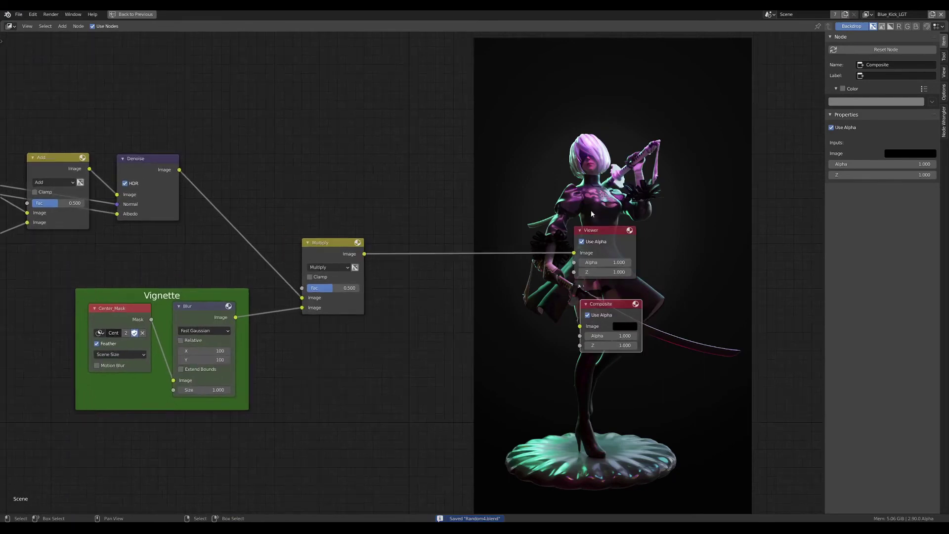
{"action": "key", "text": "alt+v"}
{"action": "key", "text": "alt+v"}
{"action": "mouse_move", "coordinate": [535, 229]}
{"action": "middle_mouse_down"}
{"action": "mouse_move", "coordinate": [499, 265]}
{"action": "mouse_move", "coordinate": [478, 246]}
{"action": "middle_mouse_up"}
- Insert a Sharpen filter with Fac 0.200 on the Multiply–Viewer link
{"action": "key", "text": "shift+a"}
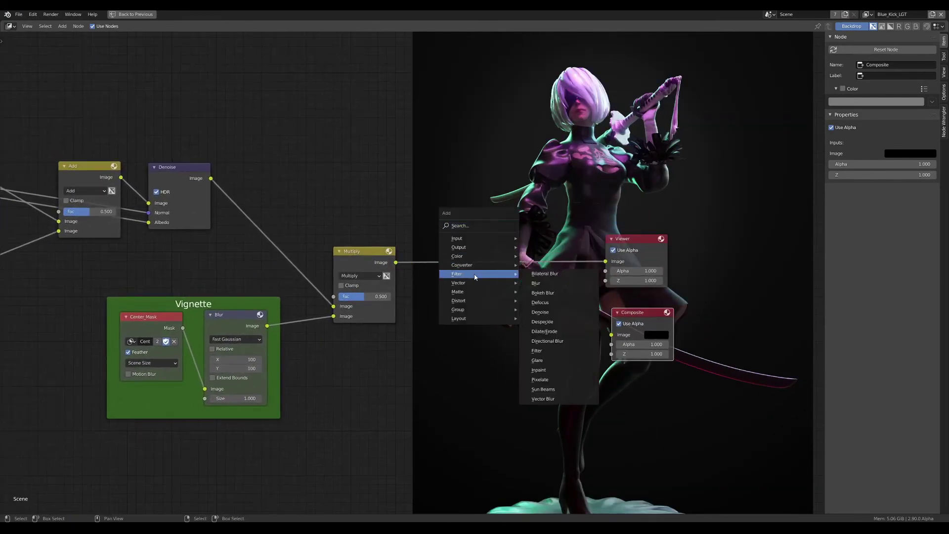
{"action": "left_click", "coordinate": [553, 352]}
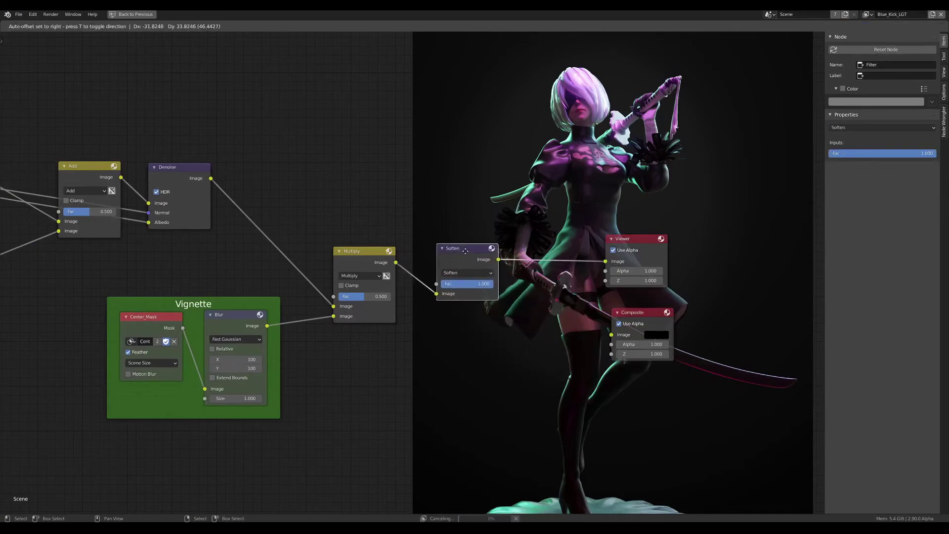
{"action": "left_click", "coordinate": [465, 250]}
{"action": "left_click", "coordinate": [468, 273]}
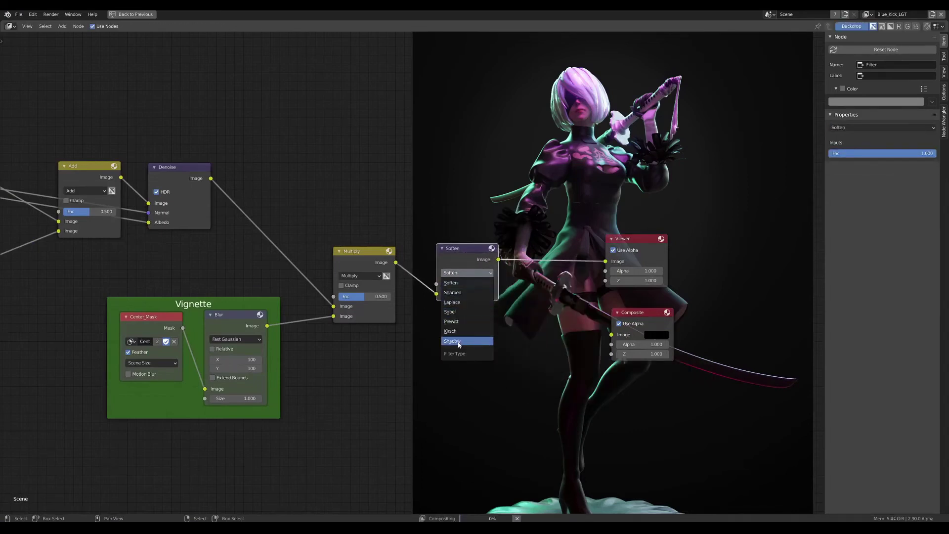
{"action": "left_click", "coordinate": [458, 293]}
{"action": "left_click", "coordinate": [471, 284]}
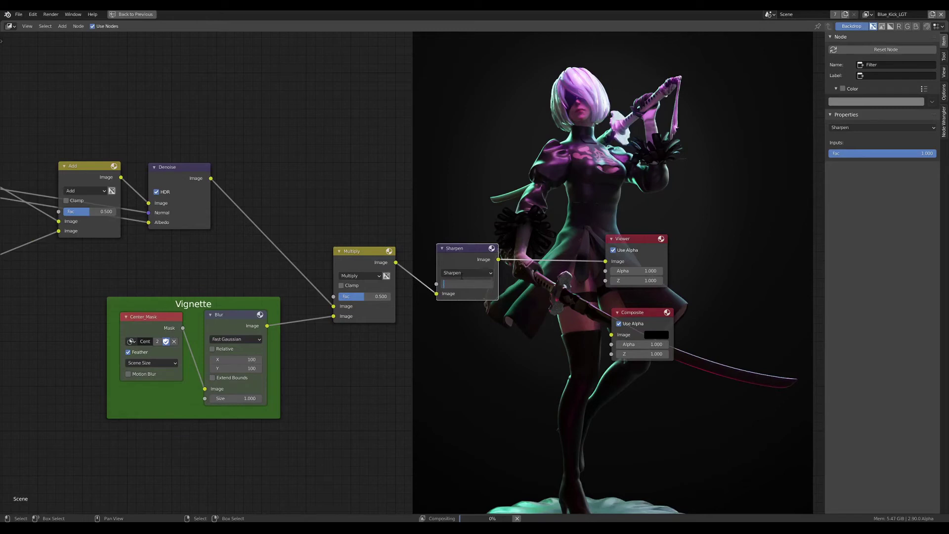
{"action": "key", "text": "Escape"}
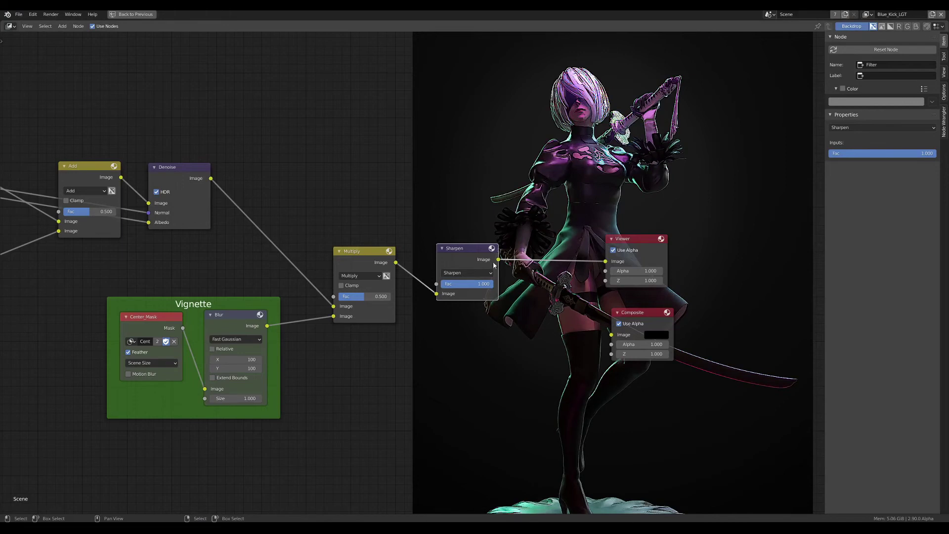
{"action": "left_click", "coordinate": [480, 285]}
{"action": "type", "text": "0.200"}
{"action": "key", "text": "Return"}
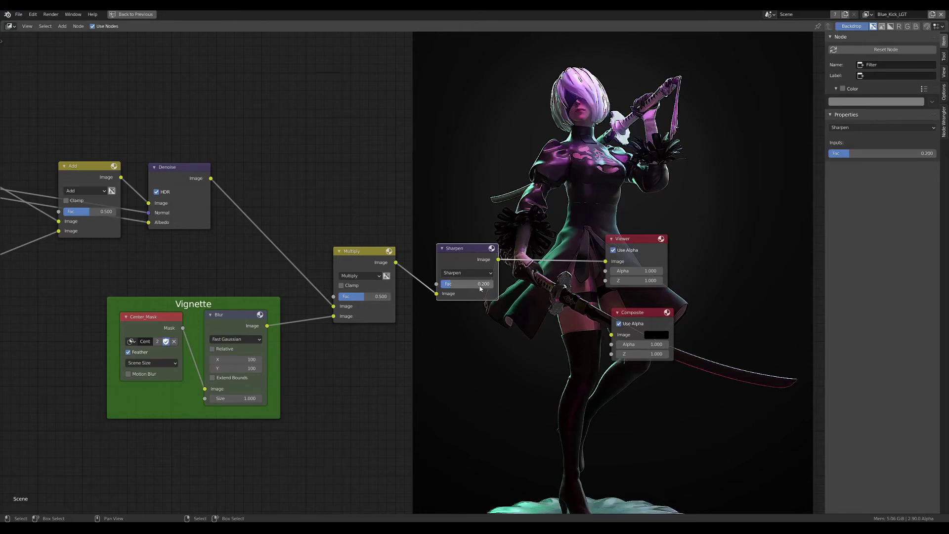
- Move the Viewer and Composite nodes further right and reposition the Sharpen node
{"action": "middle_click_drag", "start_coordinate": [538, 224], "coordinate": [444, 227]}
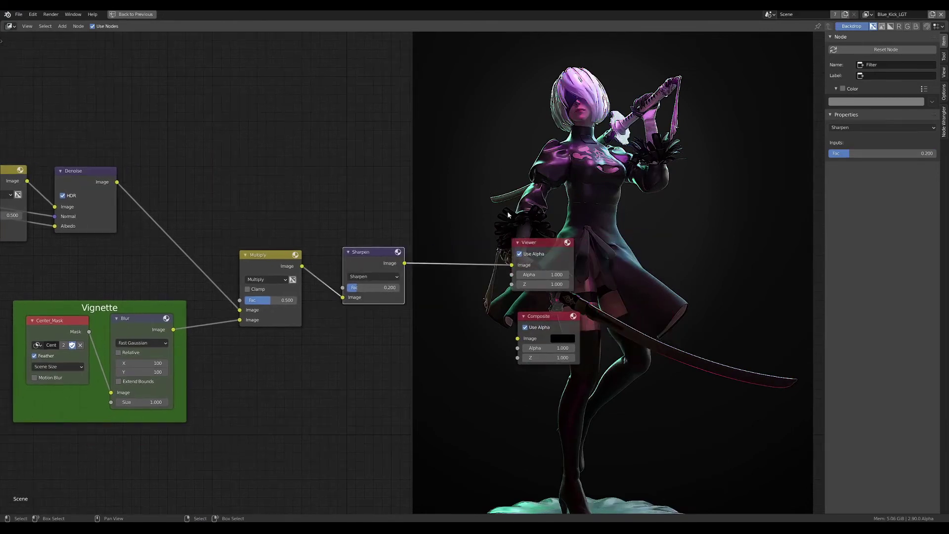
{"action": "middle_click_drag", "start_coordinate": [508, 215], "coordinate": [460, 218]}
{"action": "left_click_drag", "start_coordinate": [421, 187], "coordinate": [555, 361]}
{"action": "scroll", "coordinate": [548, 297], "scroll_direction": "down", "scroll_amount": 1}
{"action": "scroll", "coordinate": [500, 313], "scroll_direction": "down", "scroll_amount": 1}
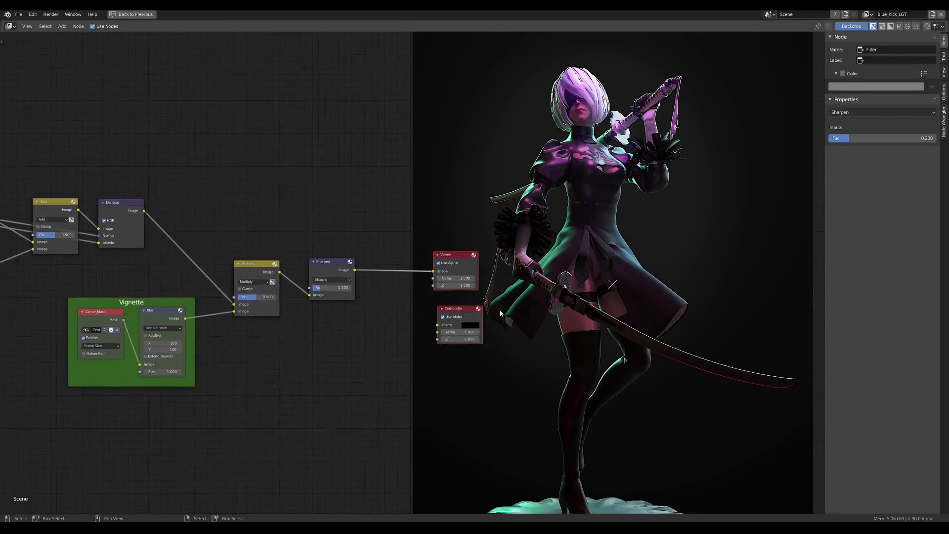
{"action": "key", "text": "g"}
{"action": "left_click", "coordinate": [460, 267]}
{"action": "scroll", "coordinate": [455, 258], "scroll_direction": "up", "scroll_amount": 1}
{"action": "scroll", "coordinate": [437, 262], "scroll_direction": "up", "scroll_amount": 1}
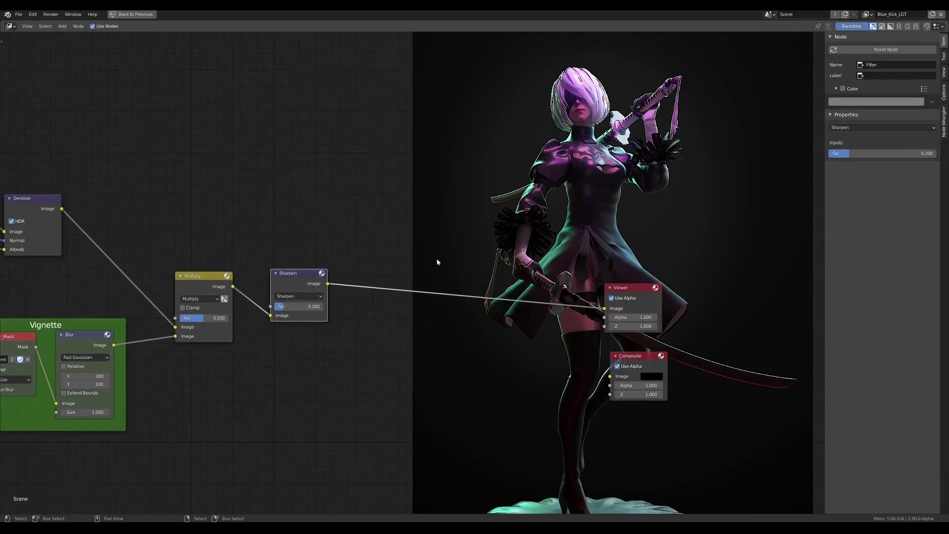
{"action": "key", "text": "g"}
{"action": "left_click", "coordinate": [380, 251]}
- Pan the node tree and return to the normal Compositing layout
{"action": "middle_click_drag", "start_coordinate": [379, 251], "coordinate": [427, 239]}
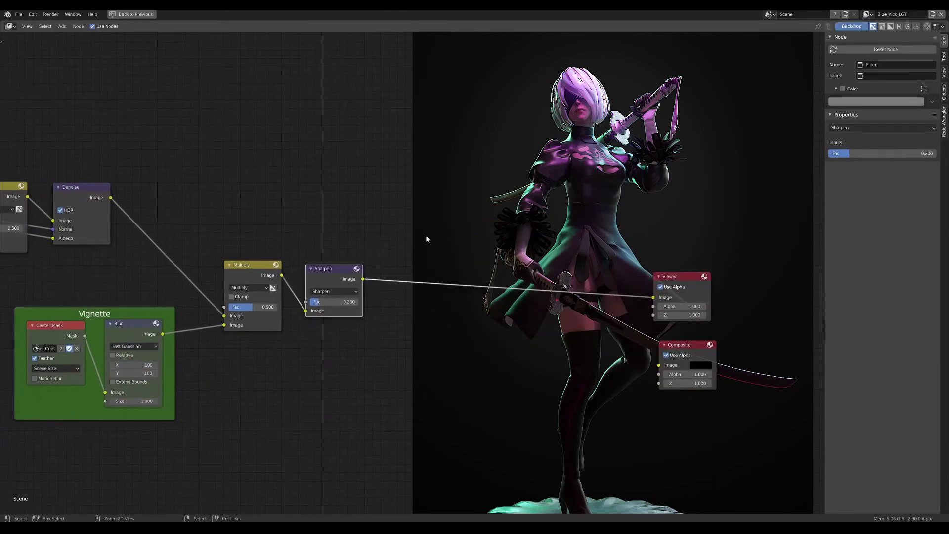
{"action": "mouse_move", "coordinate": [447, 282]}
{"action": "left_mouse_down"}
{"action": "mouse_move", "coordinate": [363, 307]}
{"action": "mouse_move", "coordinate": [659, 365]}
{"action": "mouse_move", "coordinate": [658, 341]}
{"action": "left_mouse_up"}
{"action": "key", "text": "ctrl+space"}
- Check the Output Properties file format, keeping it as PNG
{"action": "scroll", "coordinate": [577, 358], "scroll_direction": "down", "scroll_amount": 2}
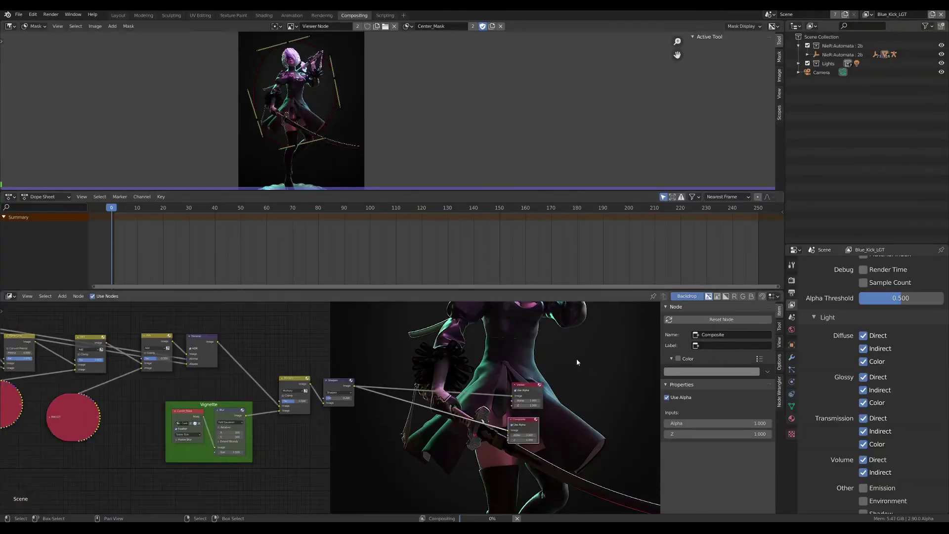
{"action": "left_click", "coordinate": [792, 281]}
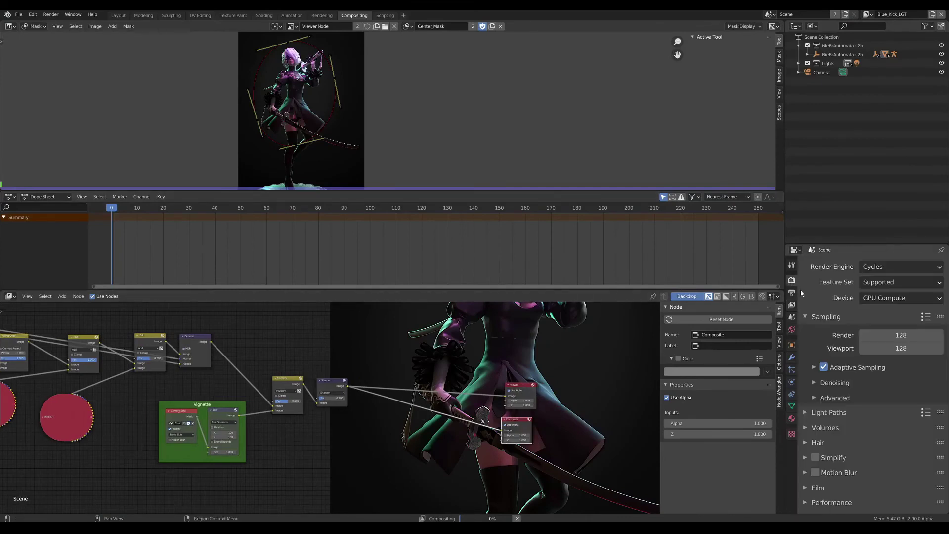
{"action": "left_click", "coordinate": [792, 292]}
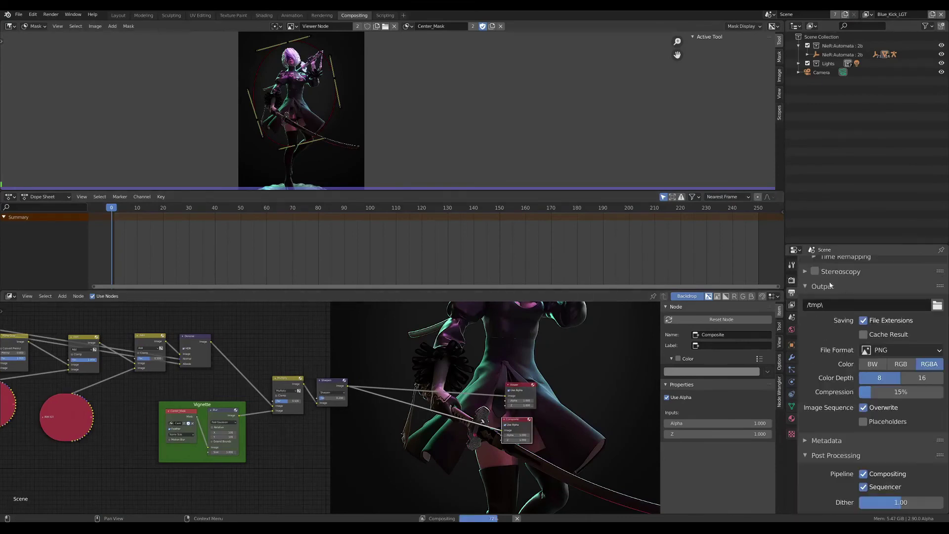
{"action": "key", "text": "ctrl+space"}
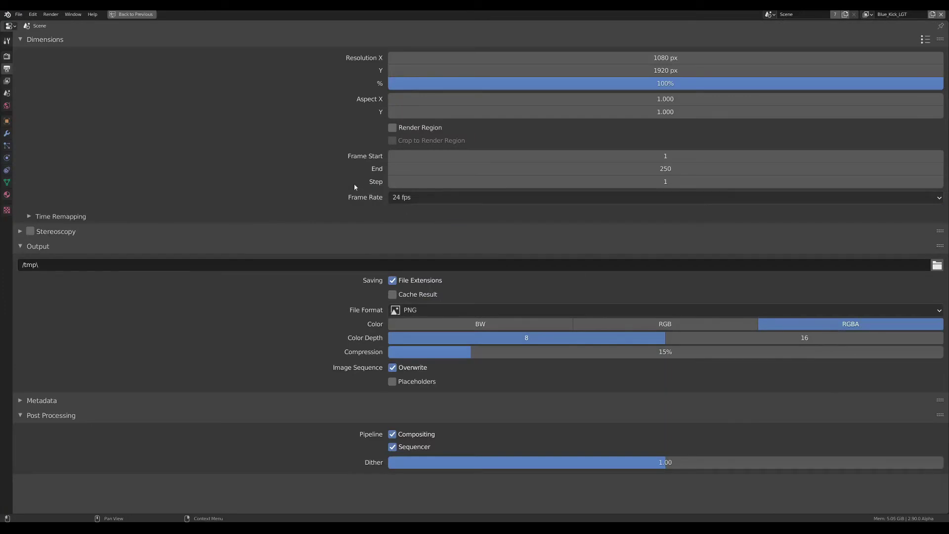
{"action": "left_click", "coordinate": [428, 310]}
{"action": "left_click", "coordinate": [451, 311]}
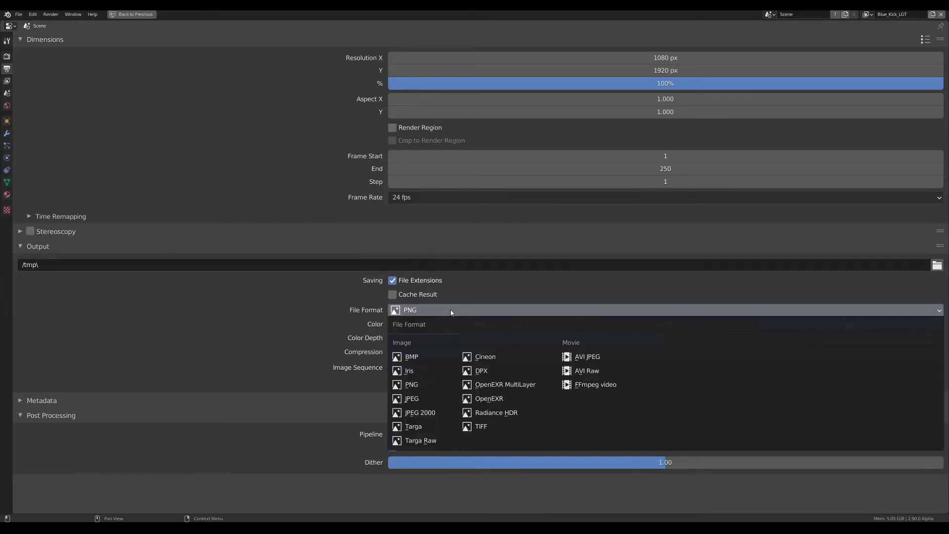
{"action": "left_click", "coordinate": [451, 312]}
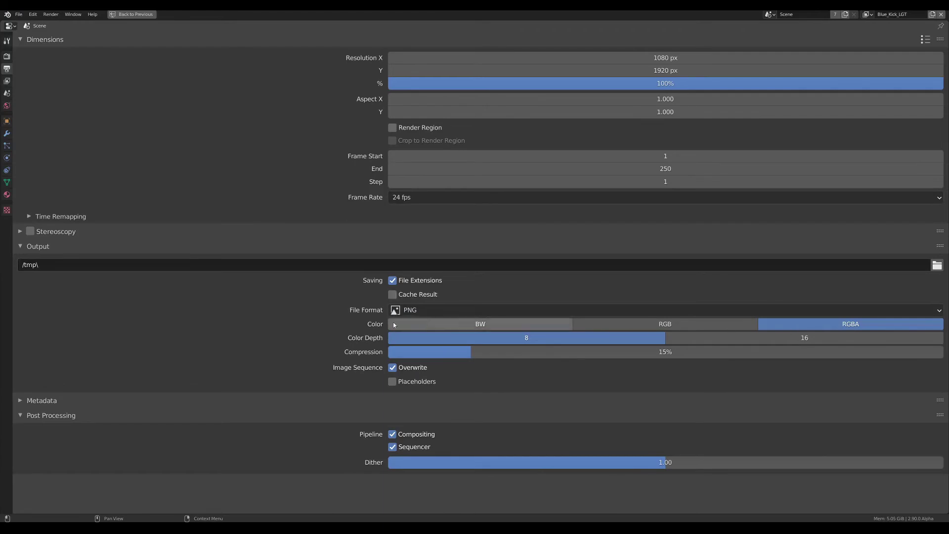
{"action": "key", "text": "ctrl+space"}
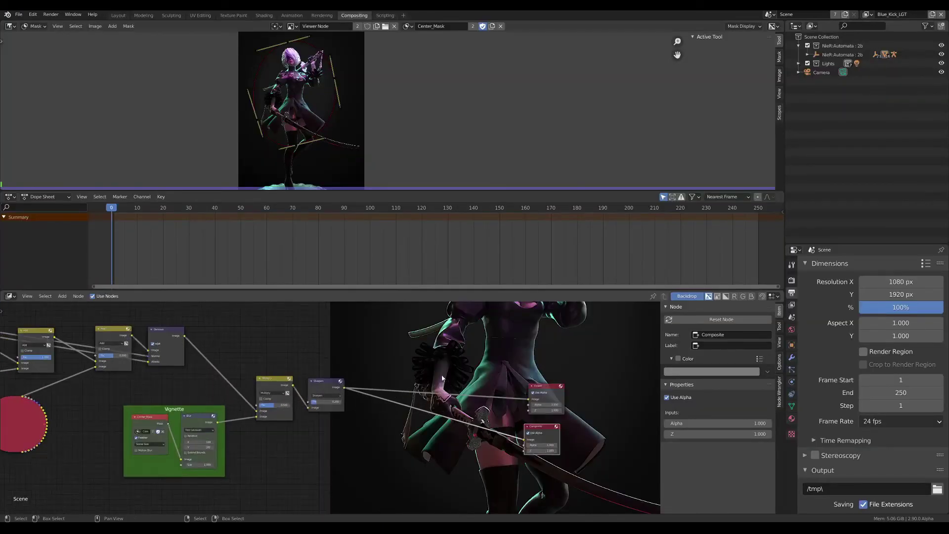
- Maximize the node editor to show Sharpen feeding Viewer and Composite
{"action": "key", "text": "ctrl+space"}
{"action": "middle_click_drag", "start_coordinate": [438, 366], "coordinate": [346, 287]}
{"action": "scroll", "coordinate": [343, 308], "scroll_direction": "up", "scroll_amount": 1}
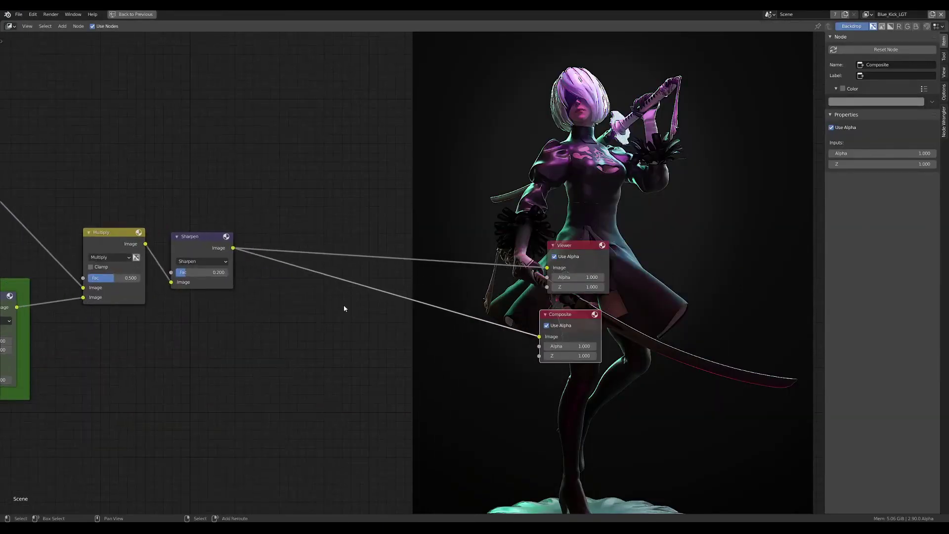
- Add a File Output node fed by Sharpen's image, placed below Composite
{"action": "key", "text": "shift+a"}
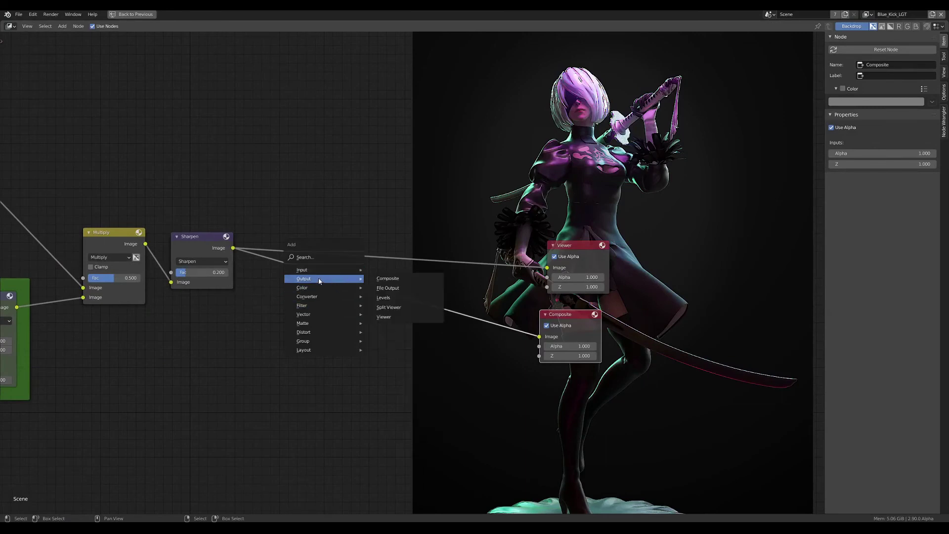
{"action": "left_click", "coordinate": [404, 292]}
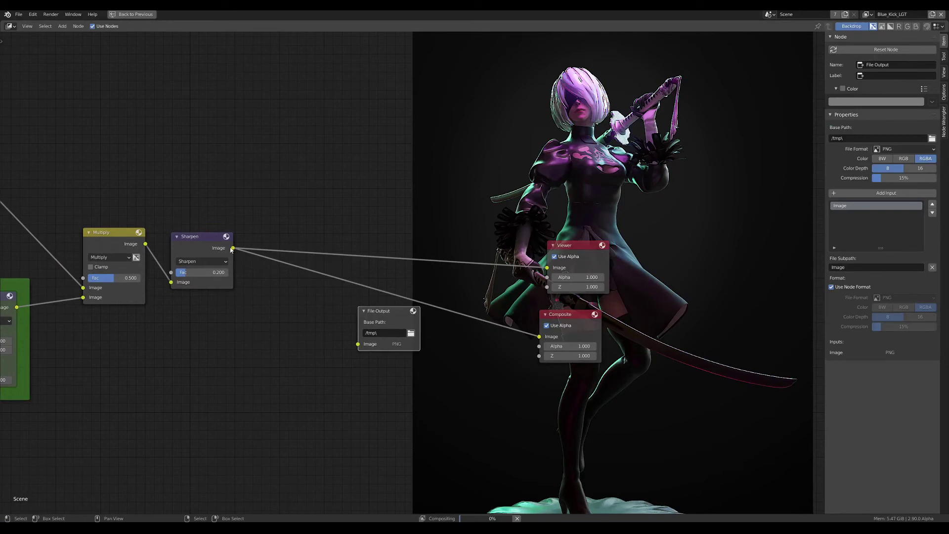
{"action": "left_click_drag", "start_coordinate": [233, 248], "coordinate": [358, 344]}
{"action": "mouse_move", "coordinate": [385, 313]}
{"action": "left_mouse_down"}
{"action": "mouse_move", "coordinate": [473, 354]}
{"action": "mouse_move", "coordinate": [576, 383]}
{"action": "left_mouse_up"}
{"action": "left_click_drag", "start_coordinate": [570, 250], "coordinate": [562, 253]}
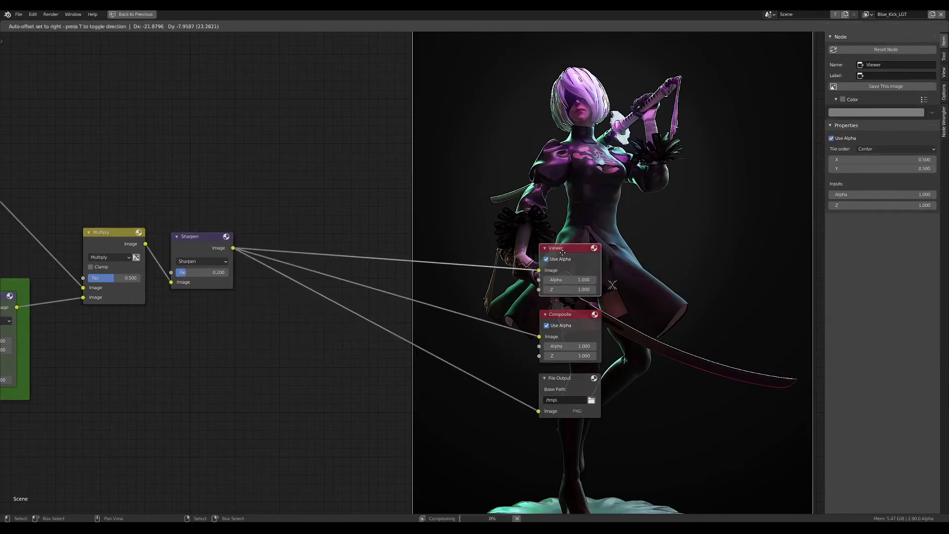
{"action": "middle_click_drag", "start_coordinate": [588, 378], "coordinate": [507, 340]}
{"action": "left_click", "coordinate": [507, 339]}
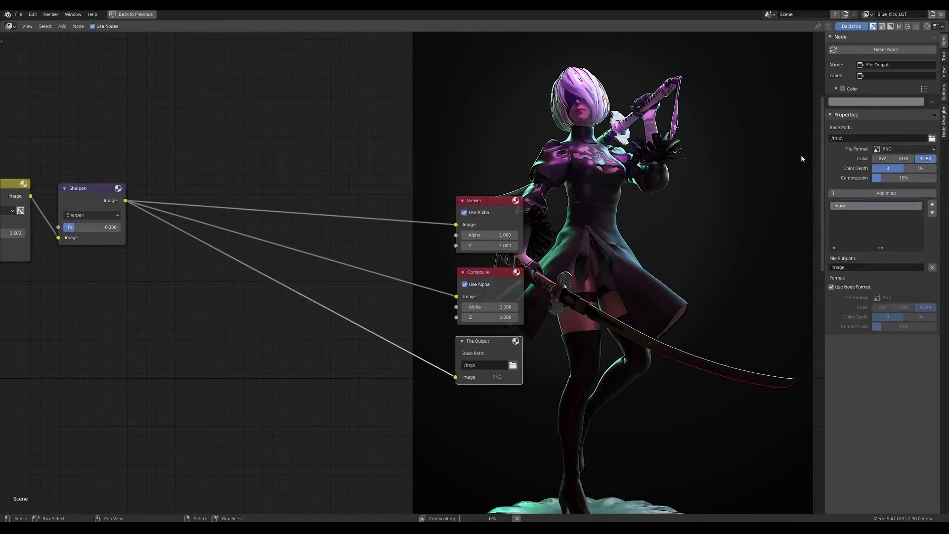
- Set the File Output node's format to TIFF
{"action": "left_click", "coordinate": [894, 148]}
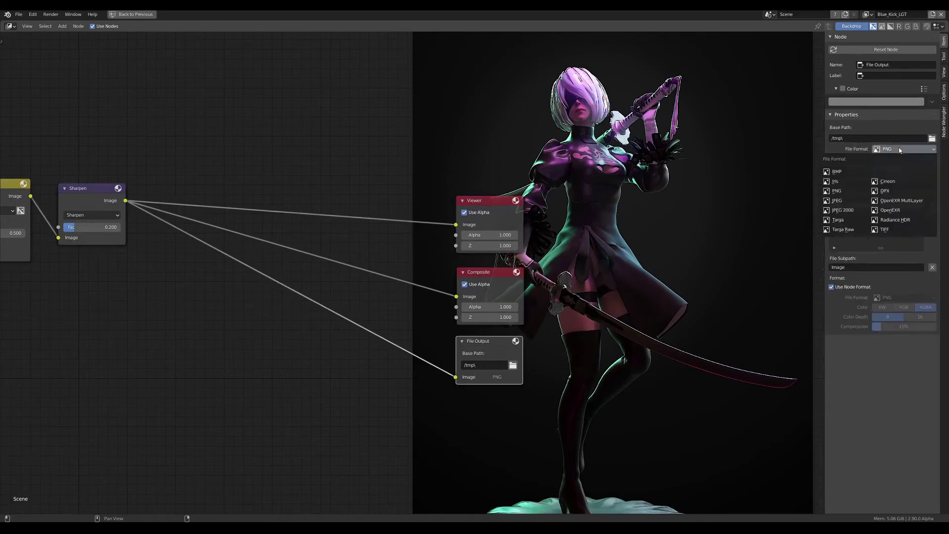
{"action": "middle_click_drag", "start_coordinate": [292, 309], "coordinate": [428, 288]}
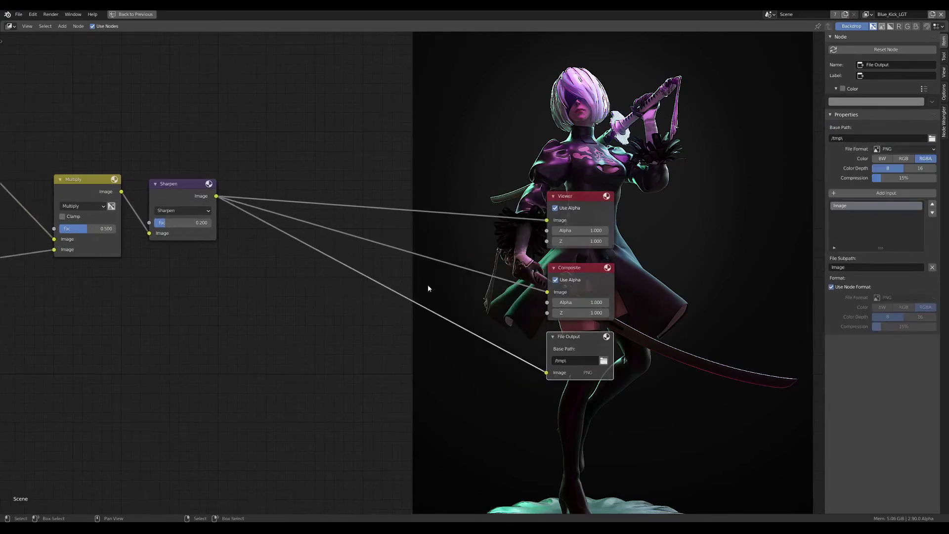
{"action": "left_click_drag", "start_coordinate": [825, 198], "coordinate": [804, 197]}
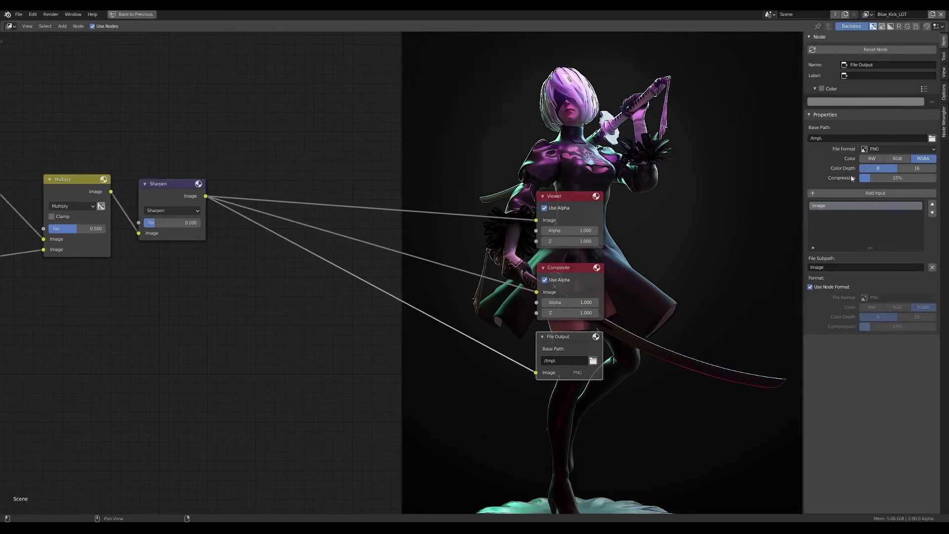
{"action": "left_click", "coordinate": [885, 148]}
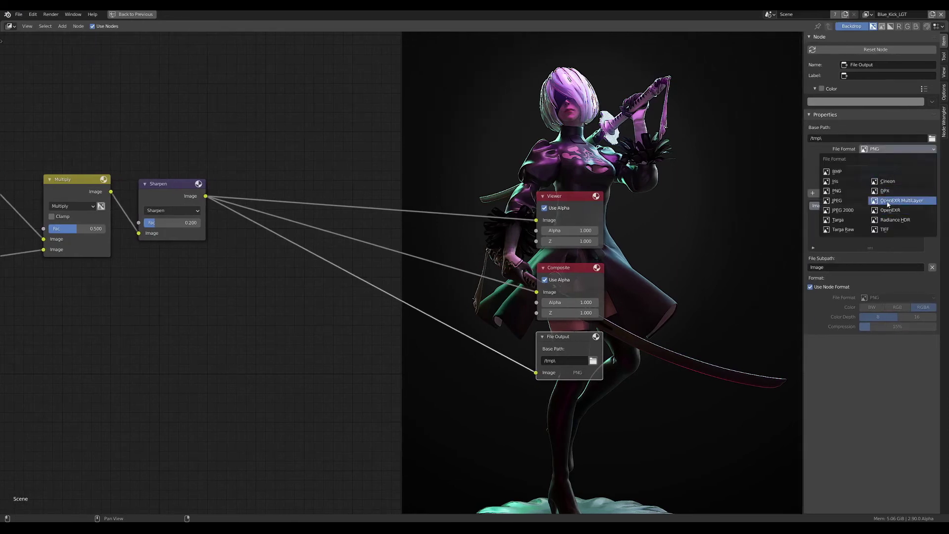
{"action": "mouse_move", "coordinate": [902, 201]}
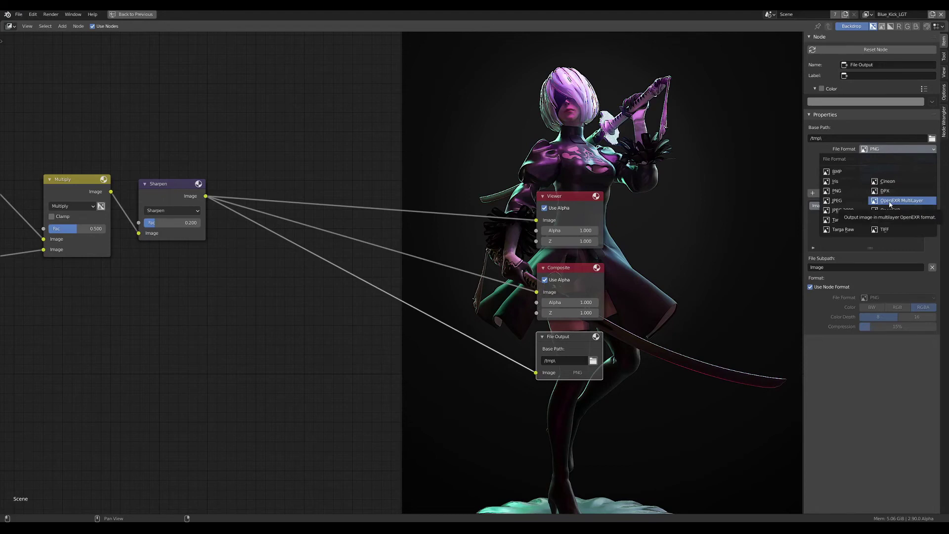
{"action": "left_click", "coordinate": [890, 202]}
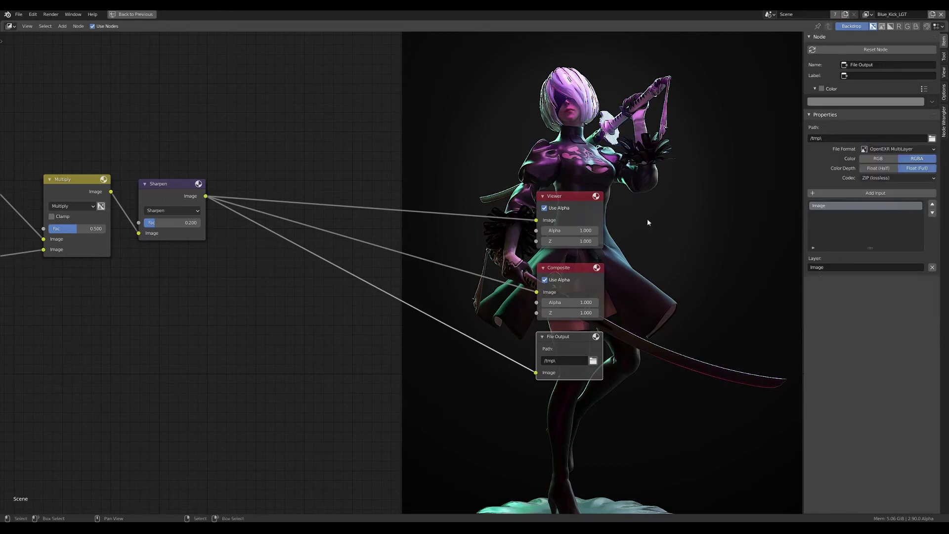
{"action": "middle_click_drag", "start_coordinate": [211, 266], "coordinate": [224, 251]}
{"action": "left_click", "coordinate": [886, 149]}
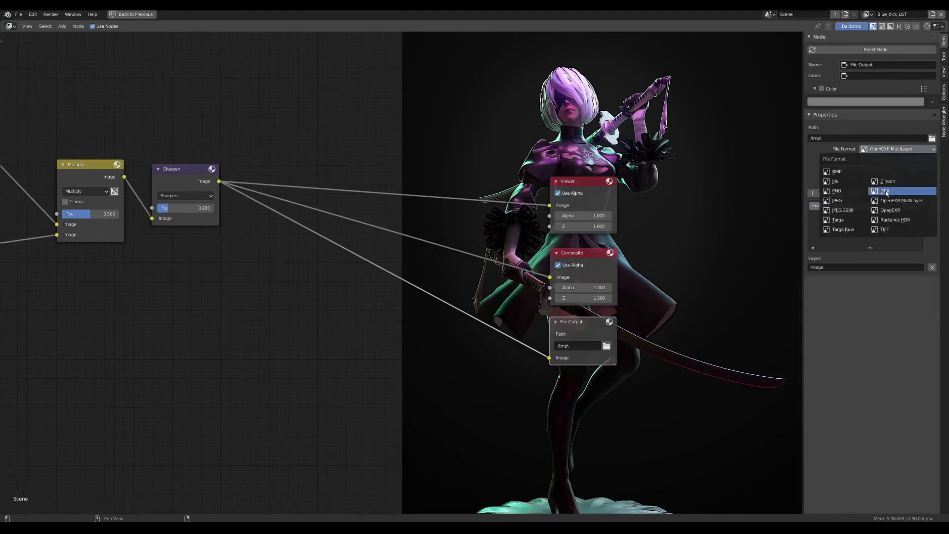
{"action": "left_click", "coordinate": [884, 229]}
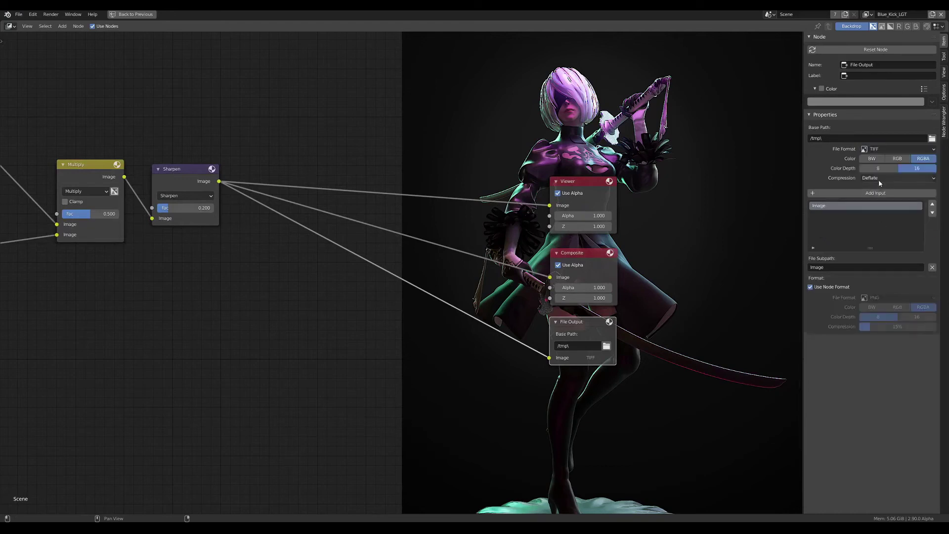
- Rename the Image input to 'Composite' and add a second input named 'TopLight'
{"action": "double_click", "coordinate": [819, 205]}
{"action": "type", "text": "Composite"}
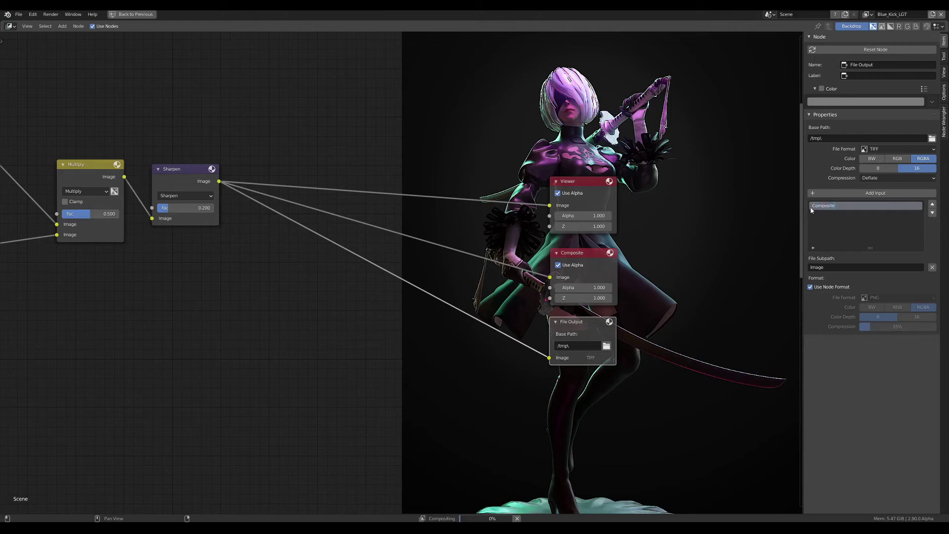
{"action": "key", "text": "Return"}
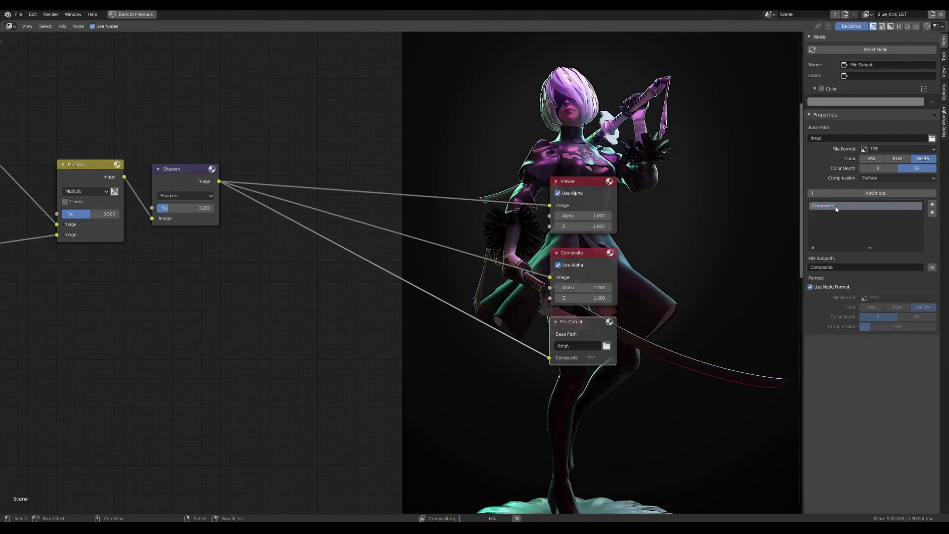
{"action": "left_click", "coordinate": [863, 193]}
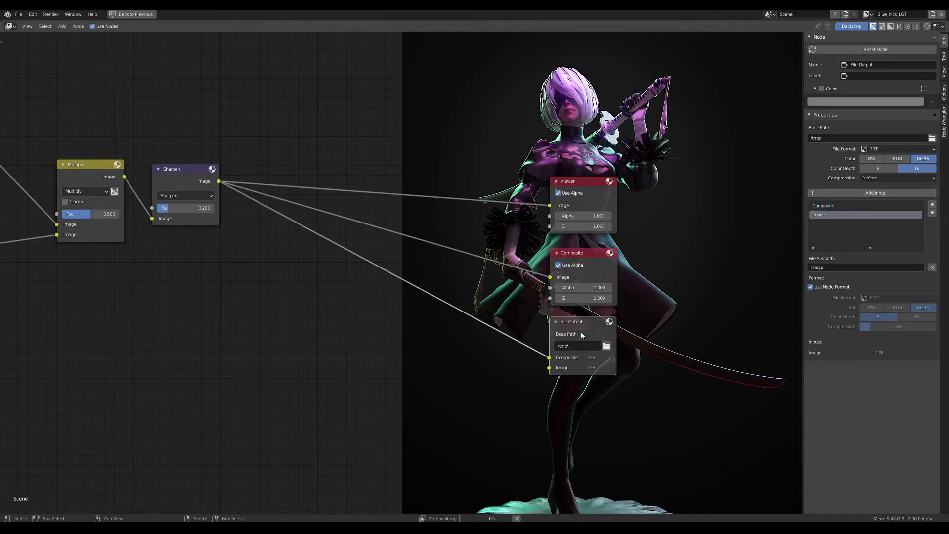
{"action": "left_click_drag", "start_coordinate": [552, 371], "coordinate": [555, 375]}
{"action": "type", "text": "TopLight"}
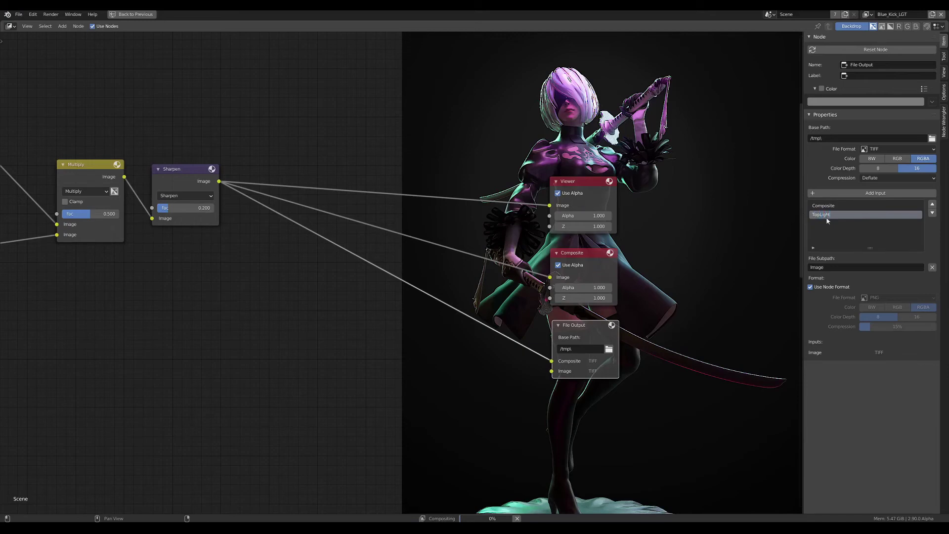
{"action": "key", "text": "Return"}
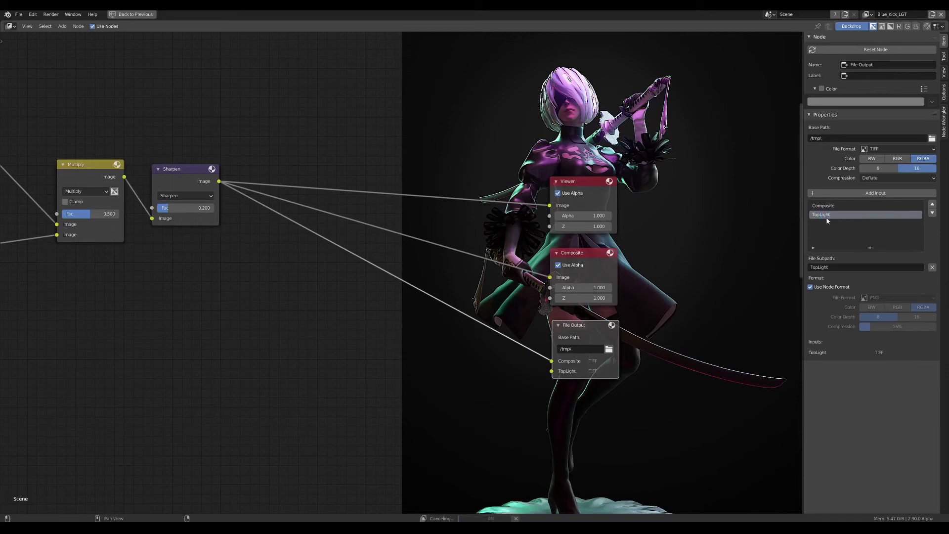
{"action": "scroll", "coordinate": [302, 273], "scroll_direction": "down", "scroll_amount": 2}
{"action": "scroll", "coordinate": [257, 232], "scroll_direction": "down", "scroll_amount": 1}
- Duplicate the Denoise node and move the copy toward the output nodes
{"action": "mouse_move", "coordinate": [285, 303]}
{"action": "middle_mouse_down"}
{"action": "mouse_move", "coordinate": [124, 241]}
{"action": "mouse_move", "coordinate": [219, 261]}
{"action": "middle_mouse_up"}
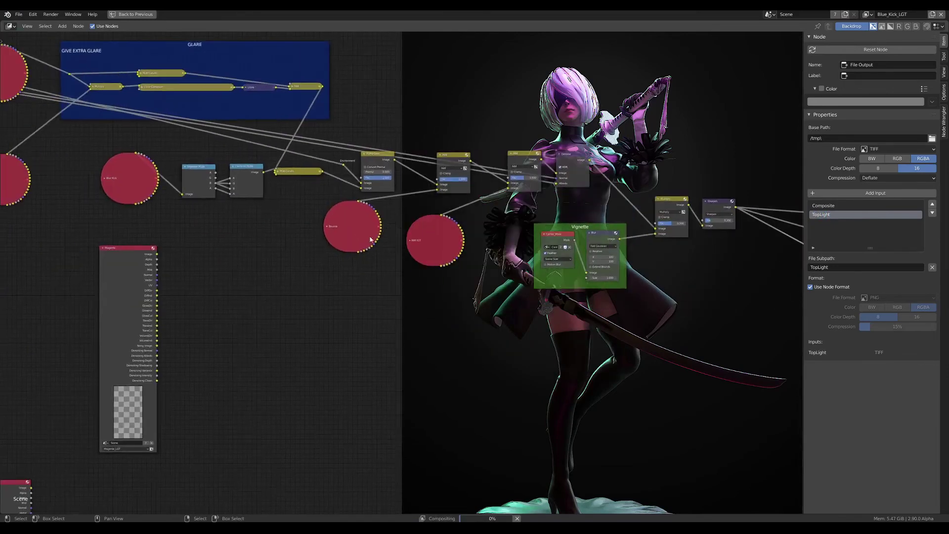
{"action": "left_click", "coordinate": [156, 111]}
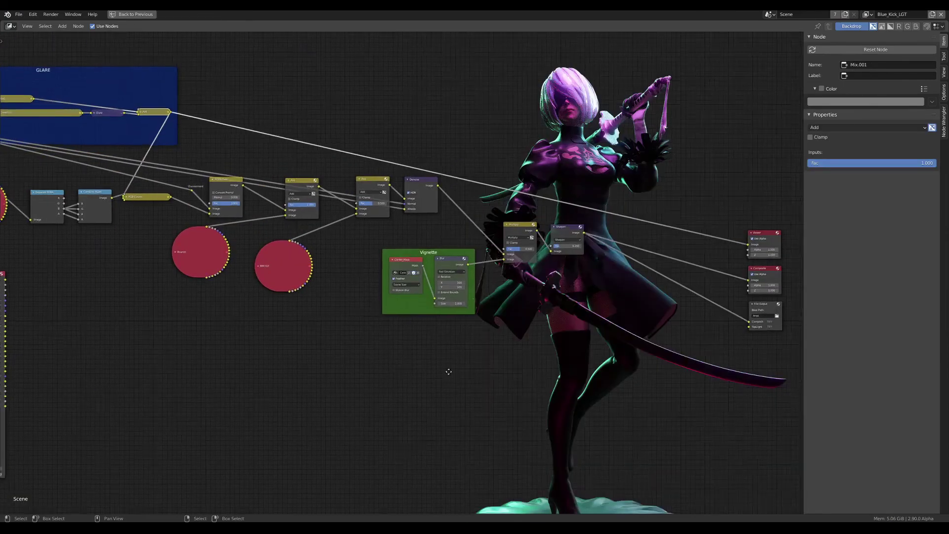
{"action": "middle_click_drag", "start_coordinate": [447, 373], "coordinate": [272, 226]}
{"action": "left_click", "coordinate": [312, 218]}
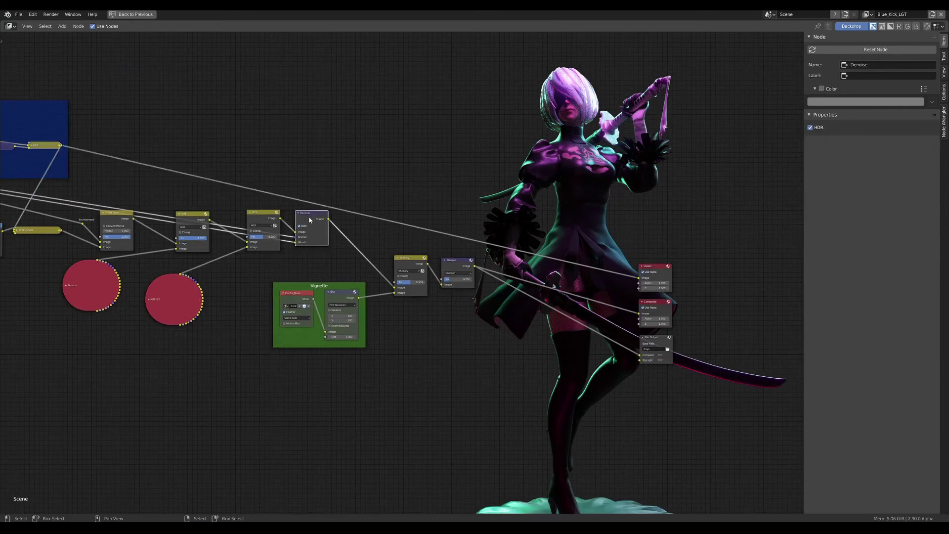
{"action": "key", "text": "shift+d"}
{"action": "left_click", "coordinate": [177, 134]}
{"action": "scroll", "coordinate": [177, 134], "scroll_direction": "up", "scroll_amount": 1}
{"action": "key", "text": "g"}
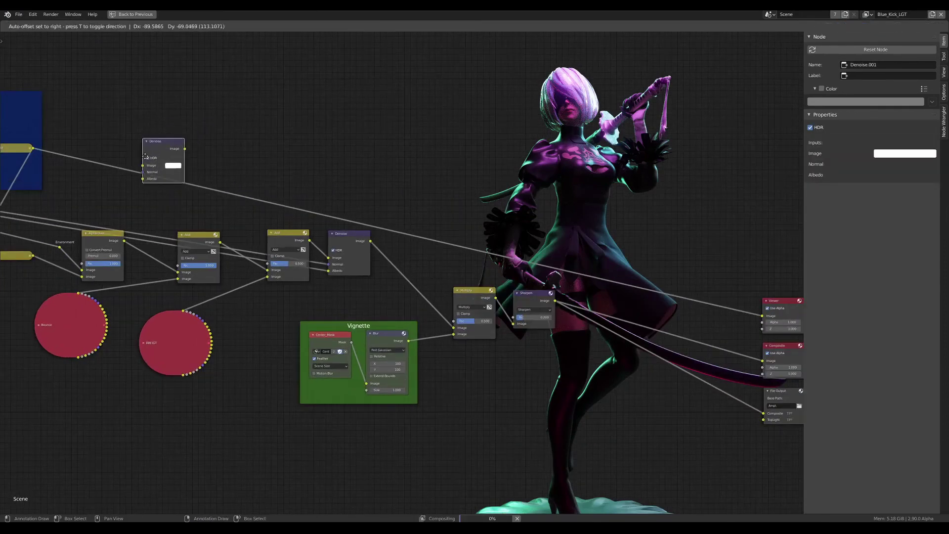
{"action": "left_click_drag", "start_coordinate": [144, 161], "coordinate": [351, 169]}
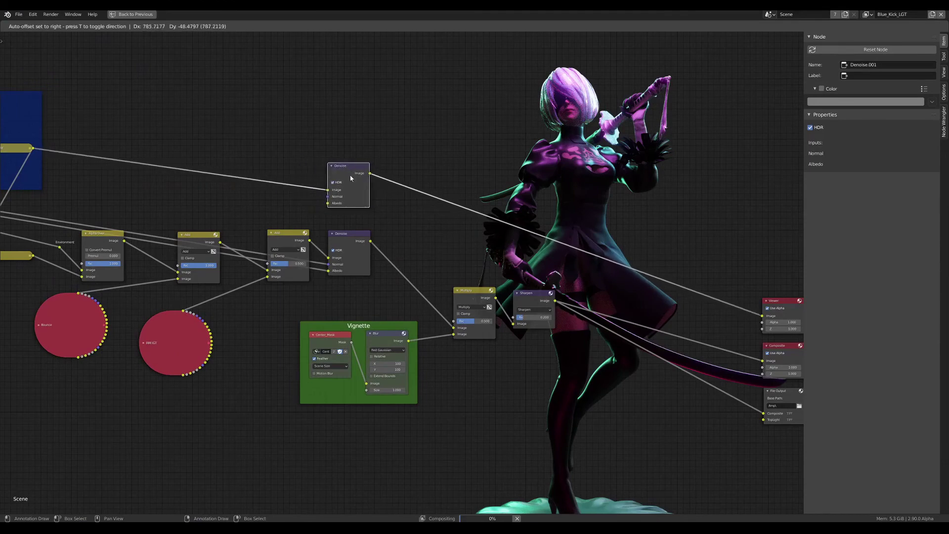
{"action": "left_click", "coordinate": [351, 170]}
{"action": "scroll", "coordinate": [582, 259], "scroll_direction": "down", "scroll_amount": 1}
- Link the Denoise copy's Image to the File Output's TopLight input and place it below Multiply
{"action": "middle_click_drag", "start_coordinate": [581, 259], "coordinate": [346, 226]}
{"action": "scroll", "coordinate": [346, 226], "scroll_direction": "up", "scroll_amount": 1}
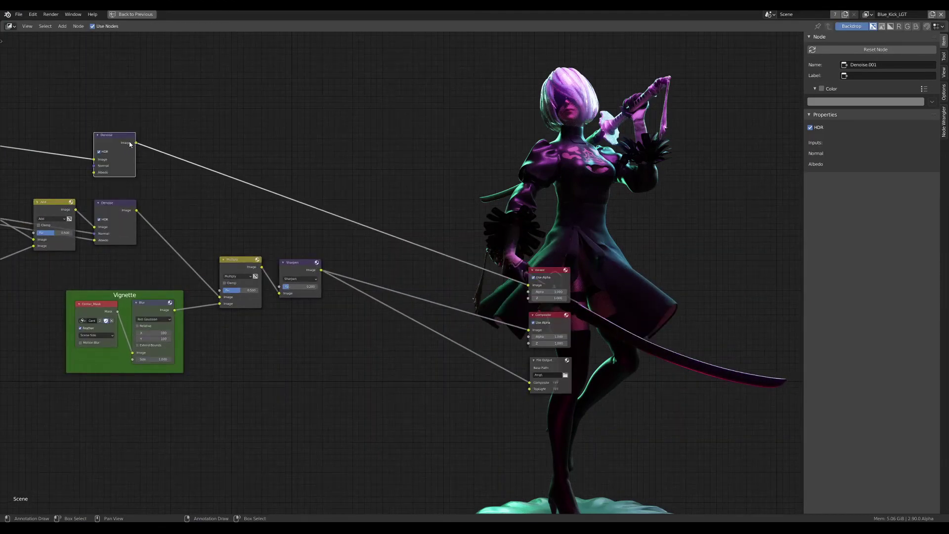
{"action": "left_click_drag", "start_coordinate": [135, 142], "coordinate": [530, 389]}
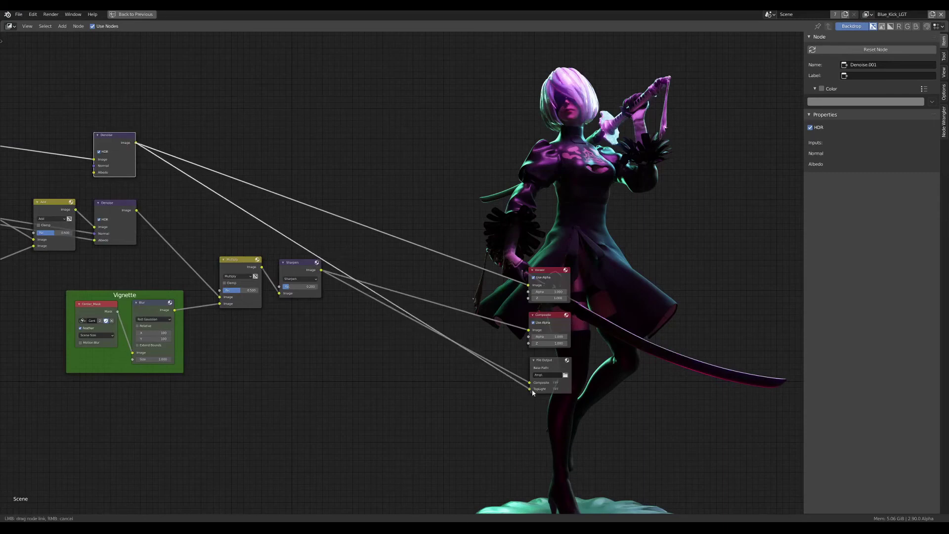
{"action": "scroll", "coordinate": [511, 388], "scroll_direction": "up", "scroll_amount": 2}
{"action": "scroll", "coordinate": [526, 253], "scroll_direction": "down", "scroll_amount": 1}
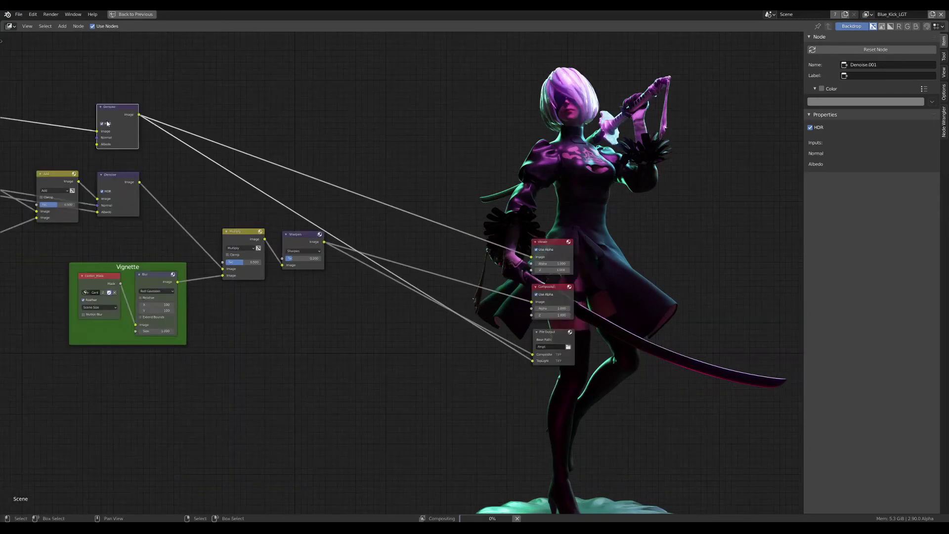
{"action": "left_click_drag", "start_coordinate": [150, 146], "coordinate": [352, 366]}
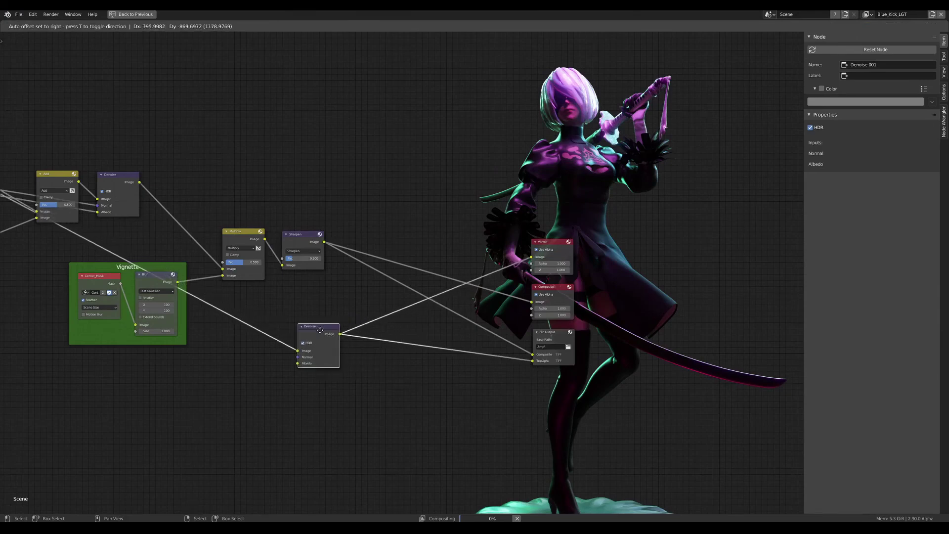
- Replace the Denoise link into the Viewer with Sharpen's Image output
{"action": "scroll", "coordinate": [452, 319], "scroll_direction": "up", "scroll_amount": 1}
{"action": "left_click_drag", "start_coordinate": [553, 241], "coordinate": [421, 324]}
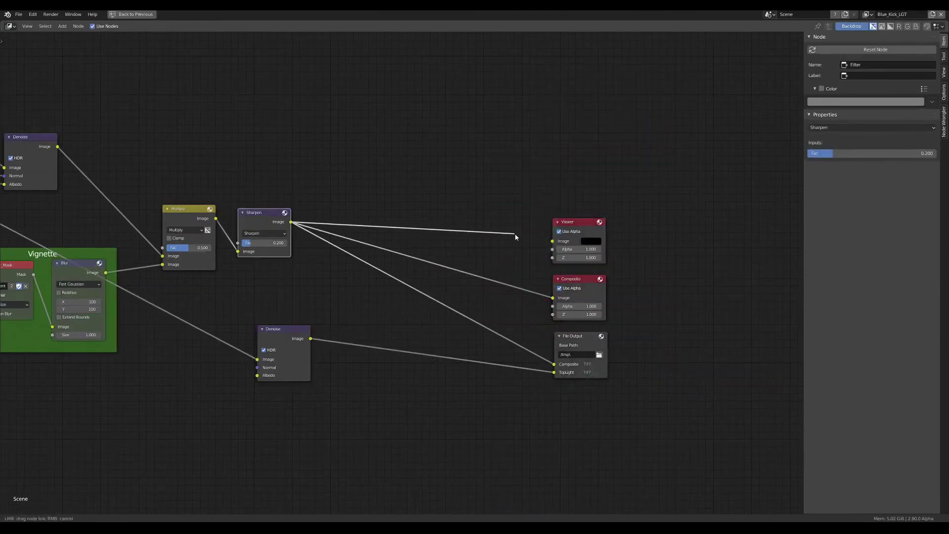
{"action": "left_click_drag", "start_coordinate": [291, 222], "coordinate": [552, 241]}
{"action": "middle_click_drag", "start_coordinate": [537, 381], "coordinate": [459, 353]}
- Set the File Output node to 8-bit color depth with Deflate compression
{"action": "scroll", "coordinate": [524, 310], "scroll_direction": "up", "scroll_amount": 1}
{"action": "left_click", "coordinate": [512, 313]}
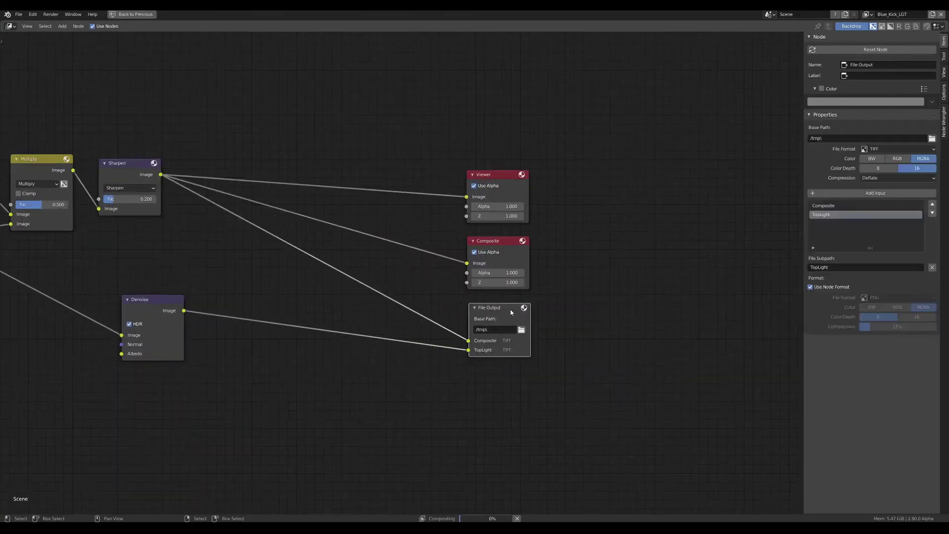
{"action": "left_click", "coordinate": [837, 205]}
{"action": "left_click", "coordinate": [884, 169]}
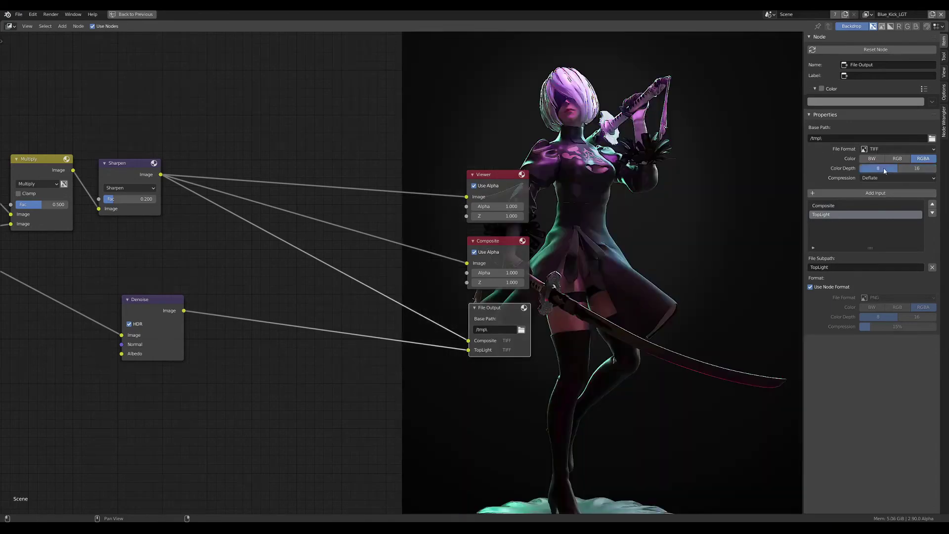
{"action": "left_click", "coordinate": [835, 206]}
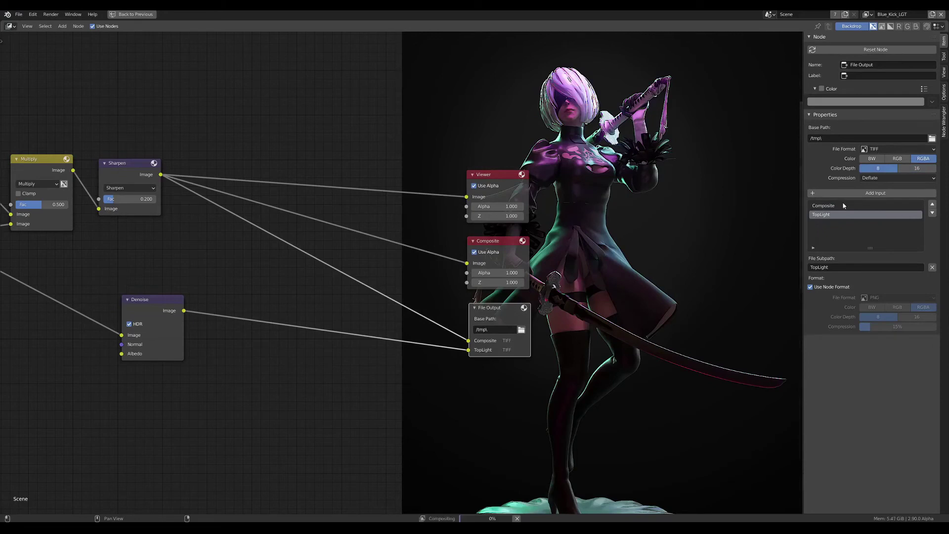
{"action": "left_click", "coordinate": [883, 178]}
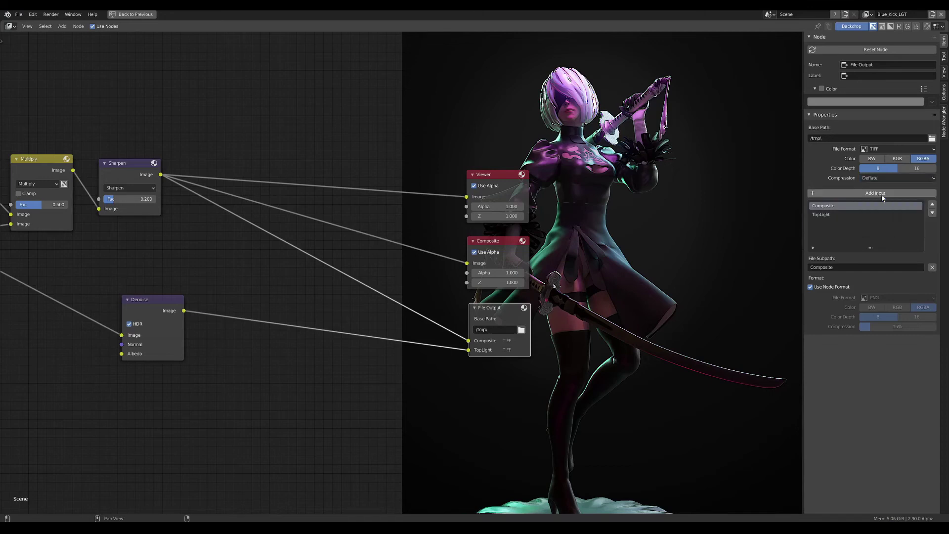
{"action": "left_click", "coordinate": [878, 199]}
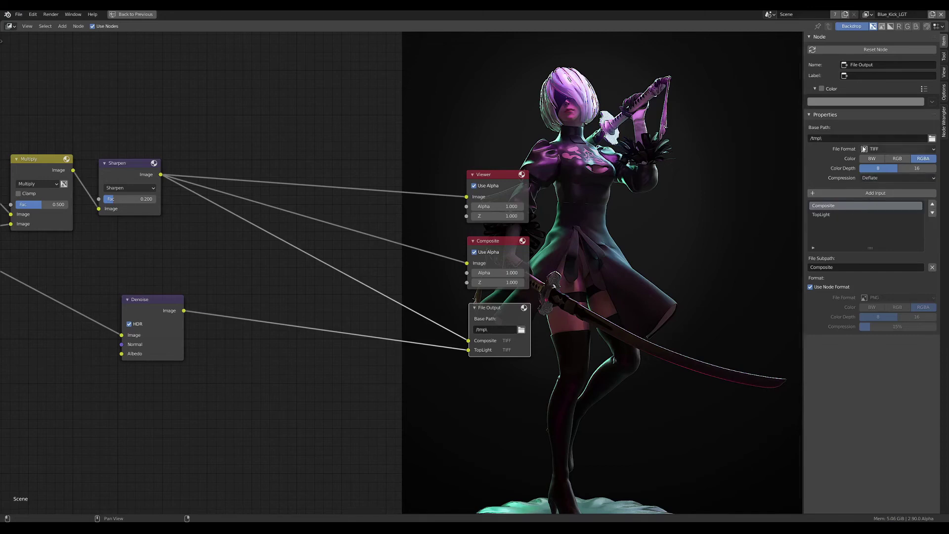
- Browse for the File Output base path in the Desktop folder
{"action": "left_click", "coordinate": [932, 138]}
{"action": "left_click", "coordinate": [293, 262]}
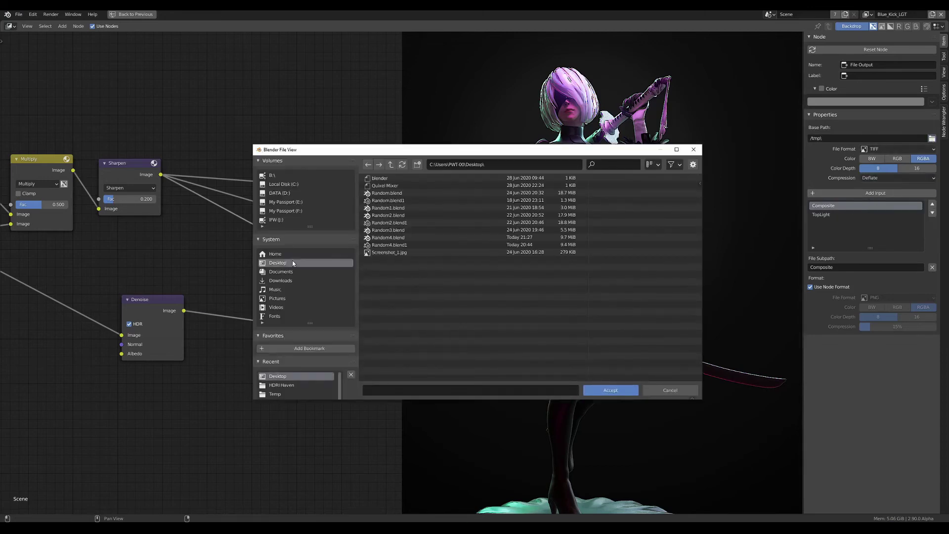
{"action": "left_click", "coordinate": [403, 388]}
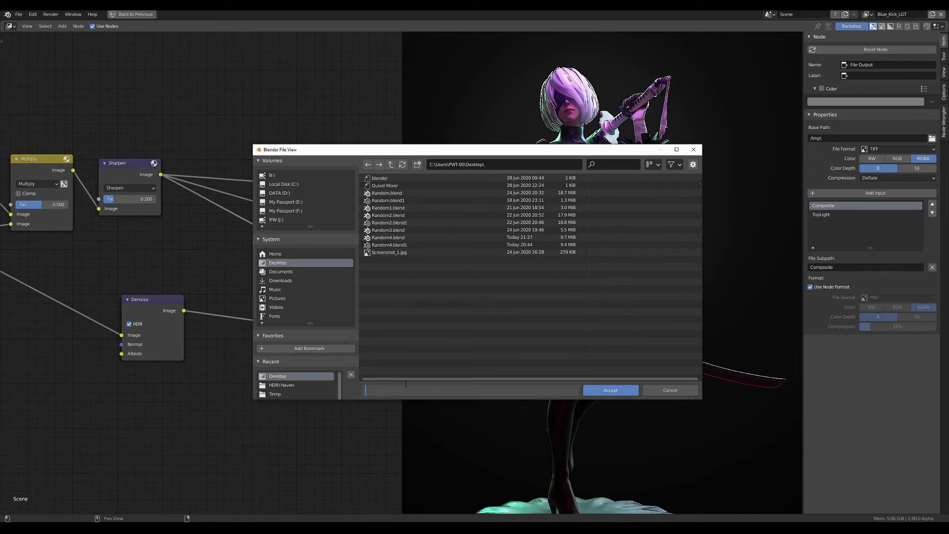
- Set the File Output base path to the Desktop folder and review the TopLight output settings
{"action": "left_click", "coordinate": [613, 389]}
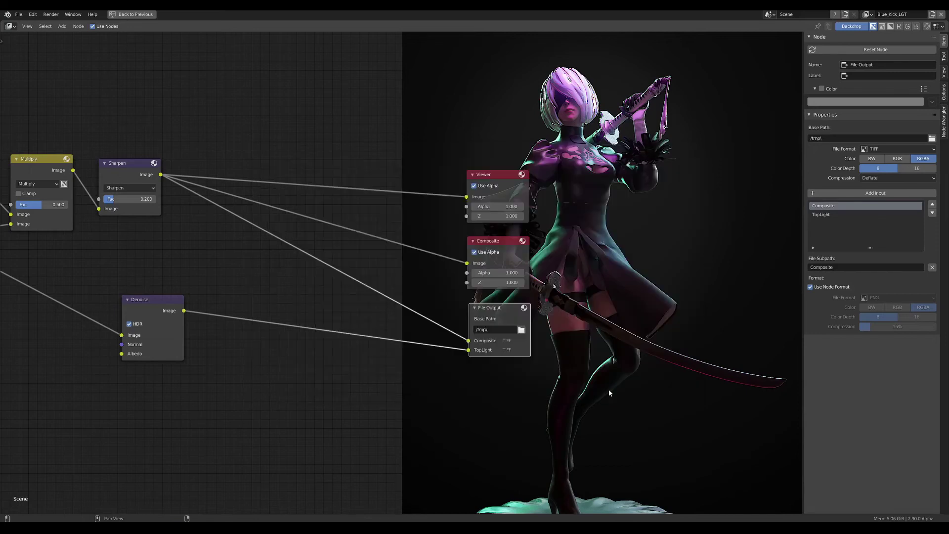
{"action": "left_click", "coordinate": [835, 214]}
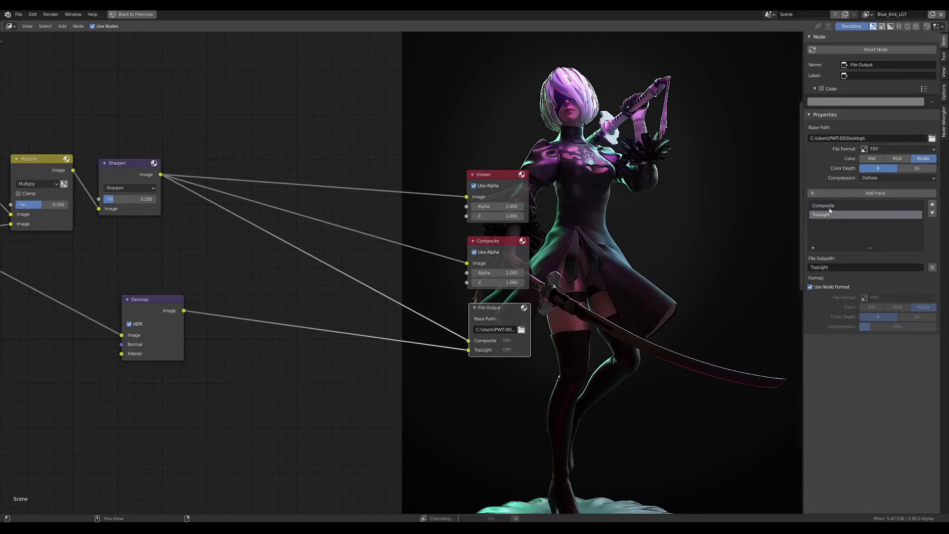
{"action": "scroll", "coordinate": [384, 275], "scroll_direction": "down", "scroll_amount": 1}
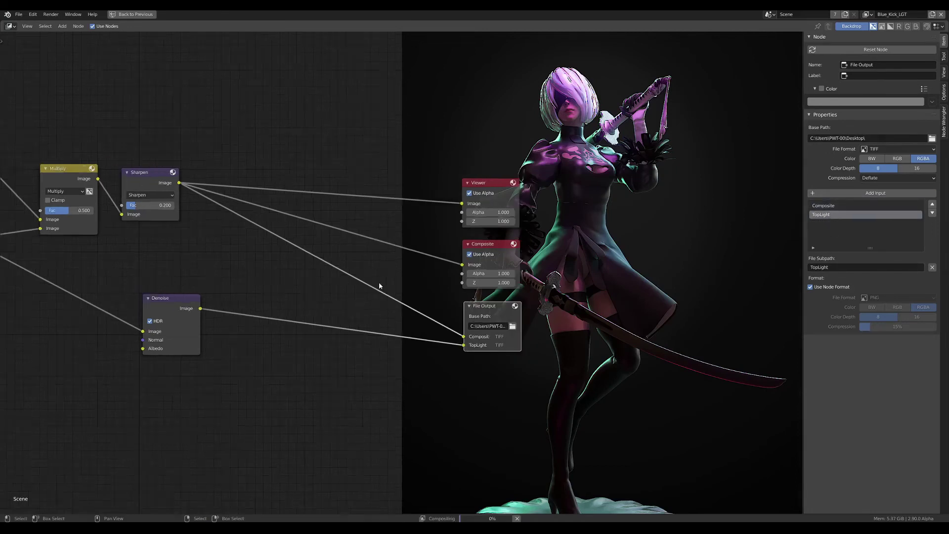
{"action": "scroll", "coordinate": [396, 270], "scroll_direction": "down", "scroll_amount": 1}
{"action": "scroll", "coordinate": [398, 268], "scroll_direction": "up", "scroll_amount": 1}
- Nudge the Denoise node left and move the Viewer, Composite and File Output nodes further left
{"action": "left_click_drag", "start_coordinate": [559, 306], "coordinate": [557, 302]}
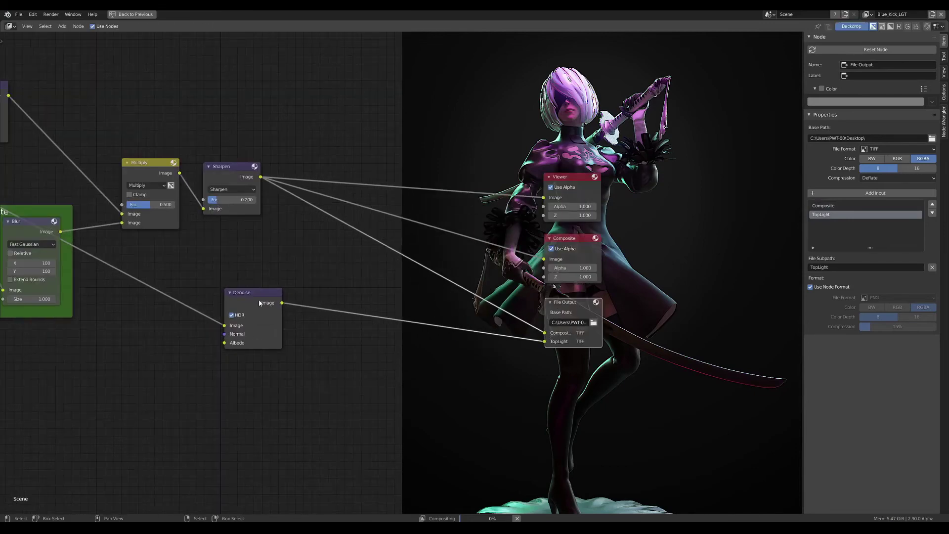
{"action": "scroll", "coordinate": [301, 271], "scroll_direction": "down", "scroll_amount": 1}
{"action": "left_click_drag", "start_coordinate": [279, 286], "coordinate": [269, 286]}
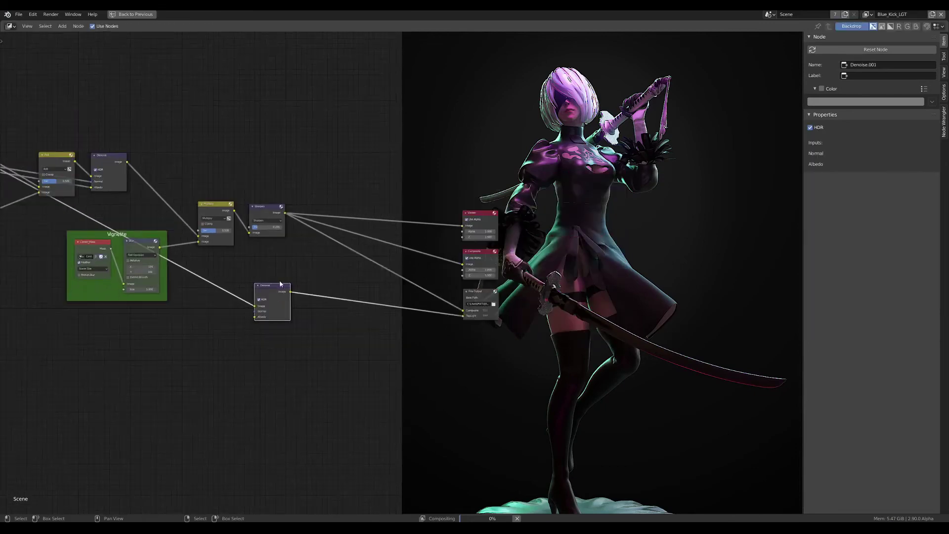
{"action": "middle_click_drag", "start_coordinate": [269, 286], "coordinate": [340, 285]}
{"action": "left_click_drag", "start_coordinate": [568, 147], "coordinate": [695, 388]}
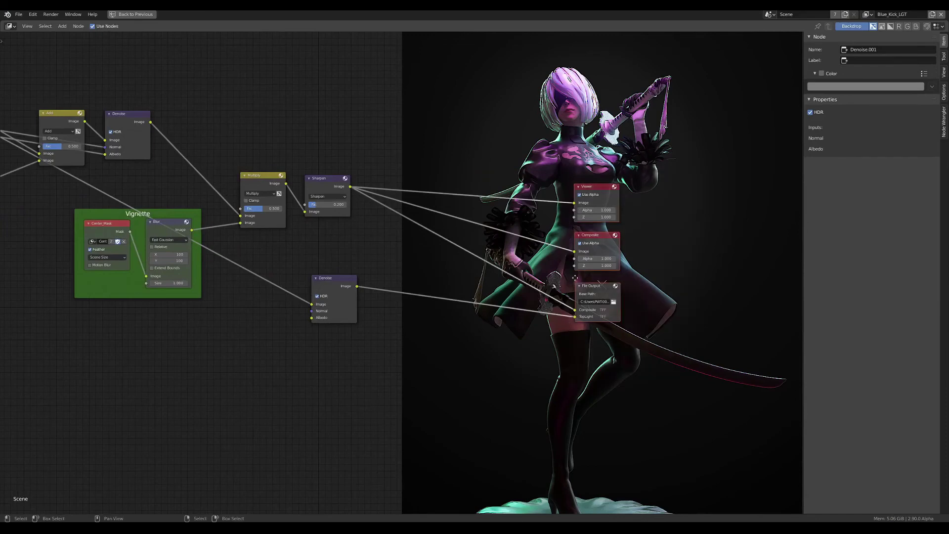
{"action": "middle_click_drag", "start_coordinate": [695, 388], "coordinate": [408, 285]}
- Place the output nodes, then add a tall Frame node beside them
{"action": "key", "text": "g"}
{"action": "left_click", "coordinate": [347, 287]}
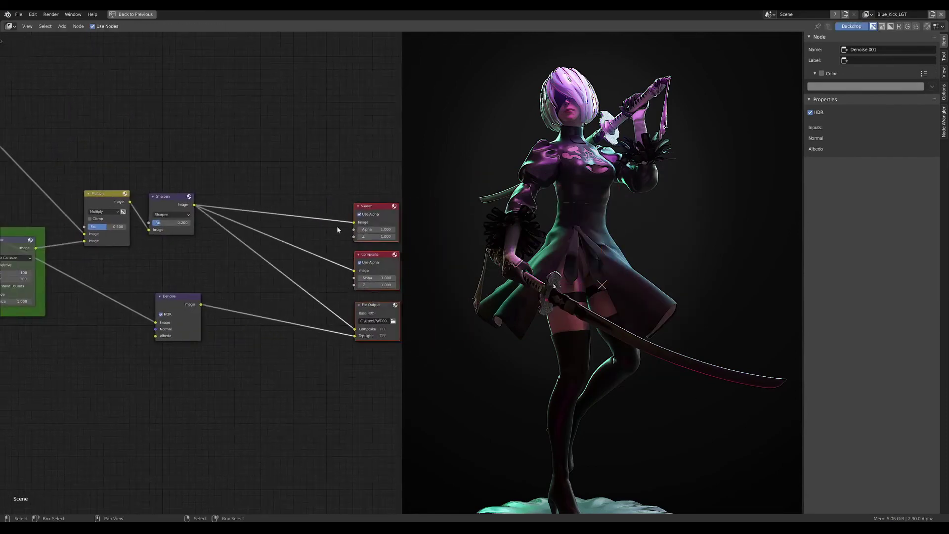
{"action": "key", "text": "shift+a"}
{"action": "left_click", "coordinate": [310, 183]}
{"action": "type", "text": "fra"}
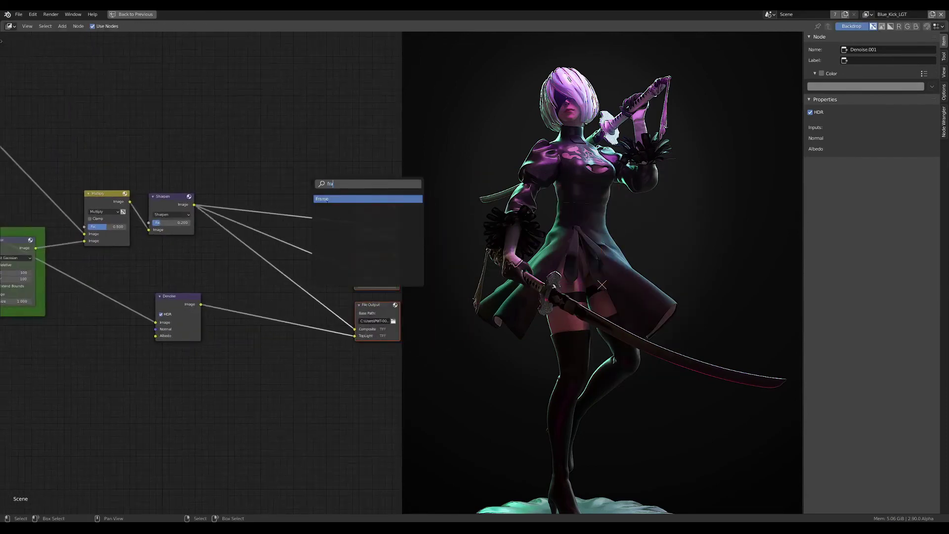
{"action": "key", "text": "Return"}
{"action": "left_click", "coordinate": [336, 180]}
{"action": "left_click_drag", "start_coordinate": [322, 180], "coordinate": [429, 404]}
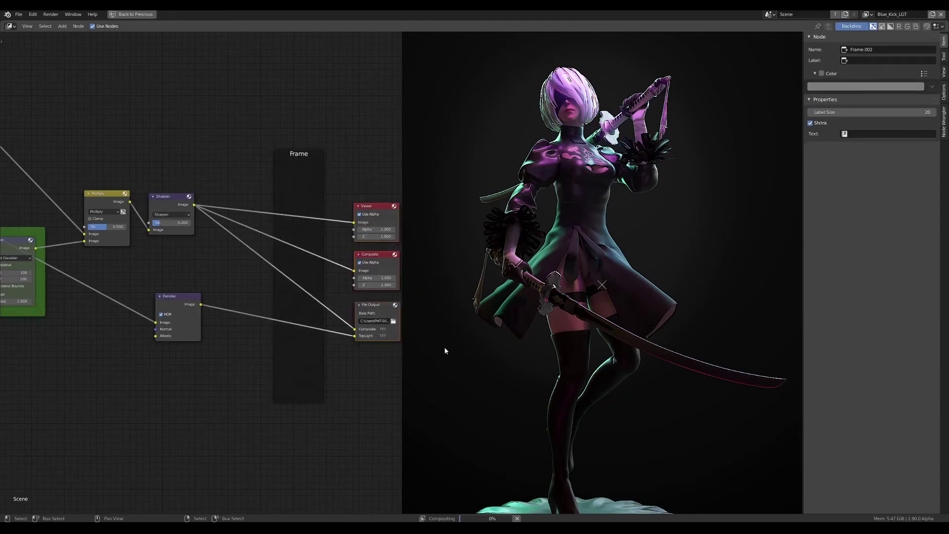
- Fit the output nodes inside the frame and label it OUTPUT
{"action": "mouse_move", "coordinate": [433, 333]}
{"action": "left_mouse_down"}
{"action": "mouse_move", "coordinate": [353, 333]}
{"action": "mouse_move", "coordinate": [353, 310]}
{"action": "left_mouse_up"}
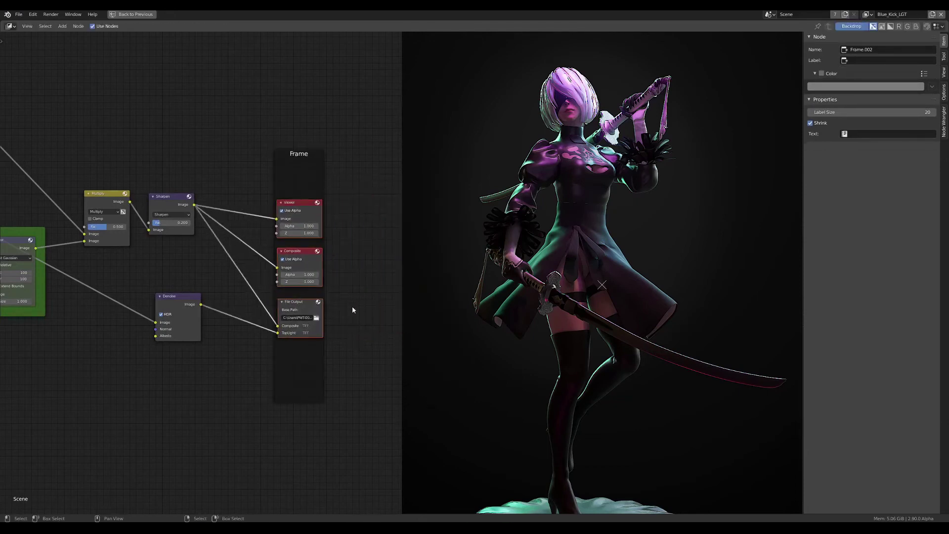
{"action": "left_click_drag", "start_coordinate": [308, 183], "coordinate": [373, 202]}
{"action": "type", "text": "OUTPUT"}
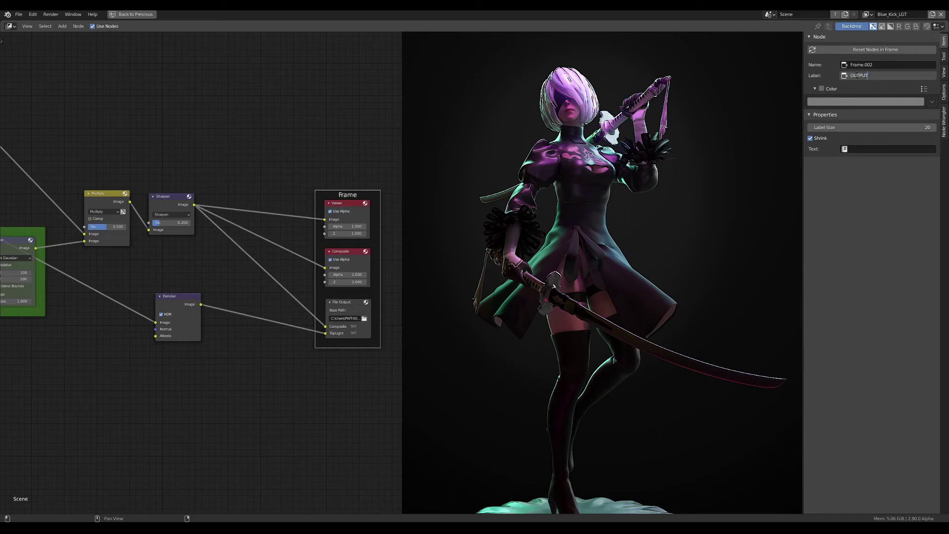
{"action": "key", "text": "Return"}
{"action": "left_click_drag", "start_coordinate": [380, 197], "coordinate": [397, 191]}
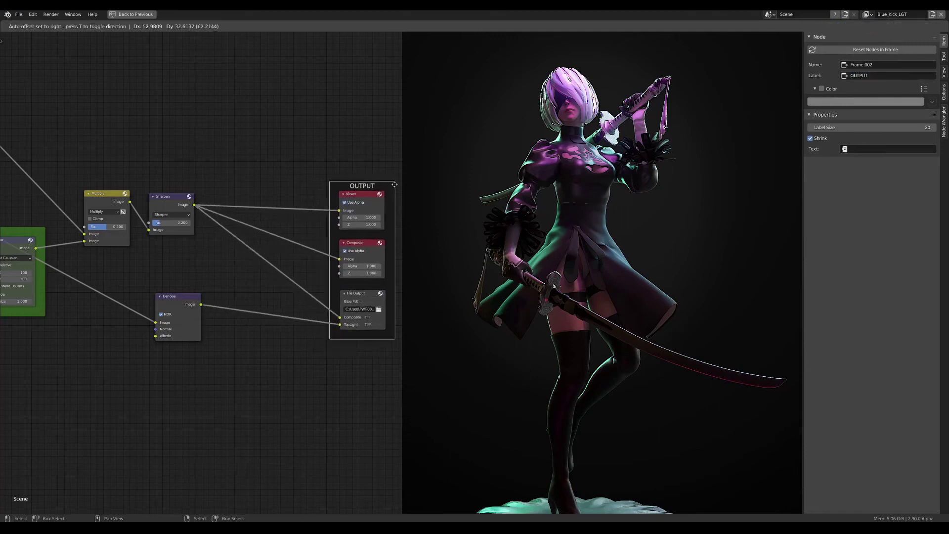
- Nudge the Denoise node up while viewing the Vignette frame and left-hand nodes
{"action": "scroll", "coordinate": [347, 222], "scroll_direction": "down", "scroll_amount": 1}
{"action": "middle_click_drag", "start_coordinate": [195, 281], "coordinate": [325, 271]}
{"action": "left_click_drag", "start_coordinate": [317, 284], "coordinate": [312, 269]}
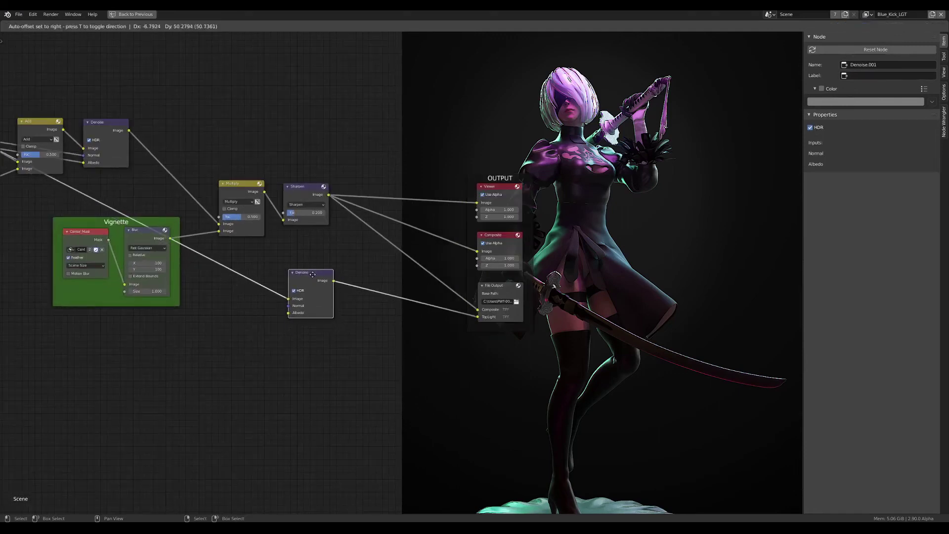
{"action": "mouse_move", "coordinate": [424, 282]}
{"action": "middle_mouse_down"}
{"action": "mouse_move", "coordinate": [318, 261]}
{"action": "mouse_move", "coordinate": [451, 280]}
{"action": "mouse_move", "coordinate": [363, 301]}
{"action": "mouse_move", "coordinate": [227, 309]}
{"action": "middle_mouse_up"}
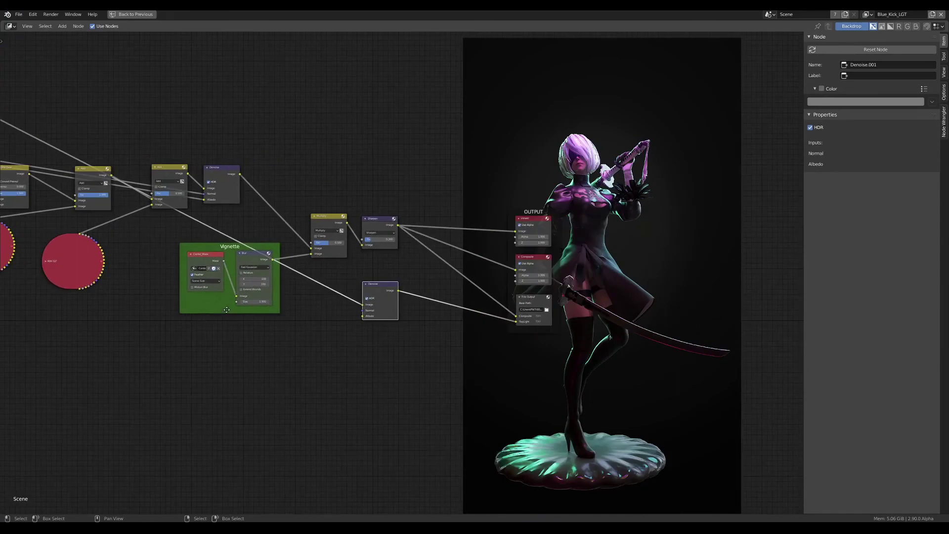
- Make the File Output node active and save the file as Random4.blend
{"action": "scroll", "coordinate": [492, 261], "scroll_direction": "up", "scroll_amount": 2}
{"action": "left_click", "coordinate": [551, 324]}
{"action": "scroll", "coordinate": [431, 258], "scroll_direction": "up", "scroll_amount": 3, "text": "ctrl"}
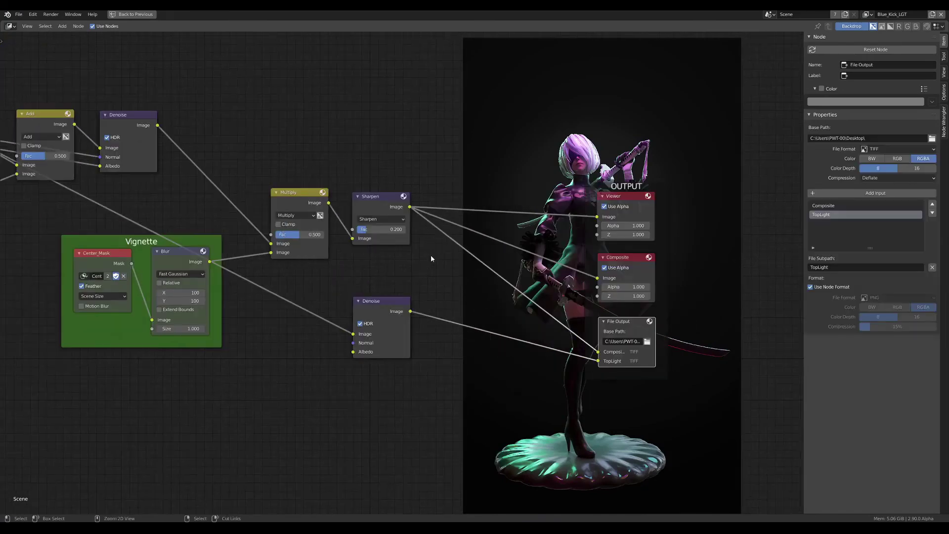
{"action": "key", "text": "ctrl+s"}
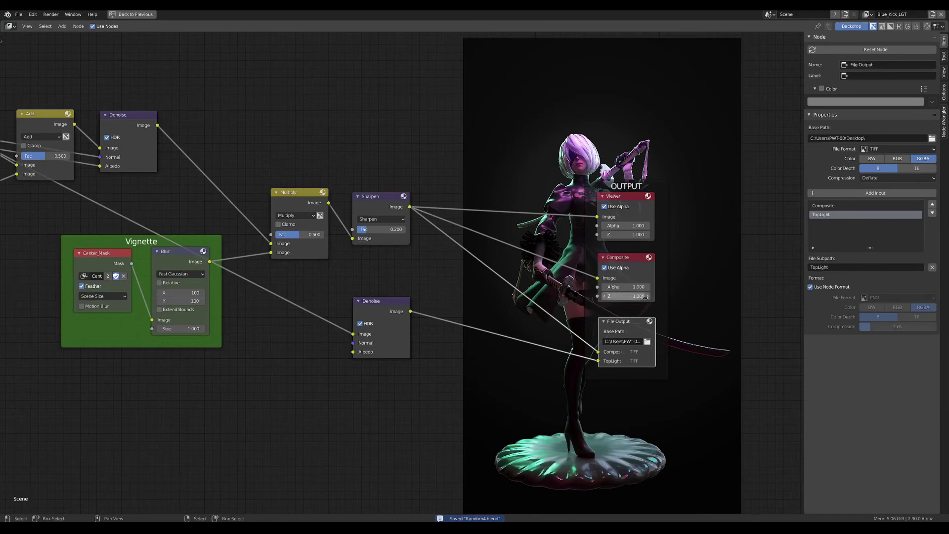
- Switch back to the full Compositing layout to review the tree, then maximize the node editor again
{"action": "middle_click_drag", "start_coordinate": [680, 281], "coordinate": [621, 282]}
{"action": "key", "text": "ctrl+space"}
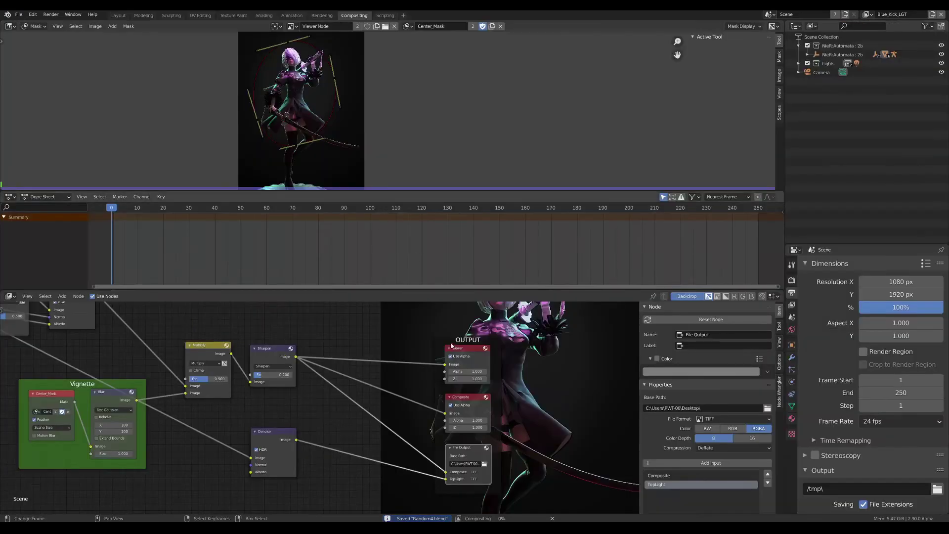
{"action": "scroll", "coordinate": [451, 346], "scroll_direction": "down", "scroll_amount": 2}
{"action": "scroll", "coordinate": [444, 397], "scroll_direction": "left", "scroll_amount": 3, "text": "ctrl"}
{"action": "scroll", "coordinate": [417, 405], "scroll_direction": "down", "scroll_amount": 1}
{"action": "middle_click_drag", "start_coordinate": [418, 405], "coordinate": [537, 399]}
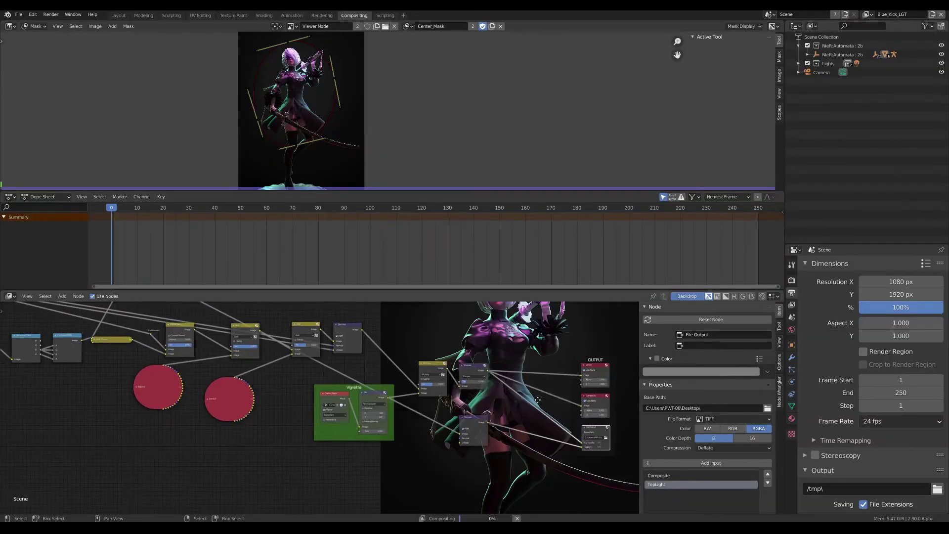
{"action": "scroll", "coordinate": [412, 393], "scroll_direction": "down", "scroll_amount": 1}
{"action": "scroll", "coordinate": [412, 394], "scroll_direction": "down", "scroll_amount": 1}
{"action": "scroll", "coordinate": [415, 398], "scroll_direction": "down", "scroll_amount": 1}
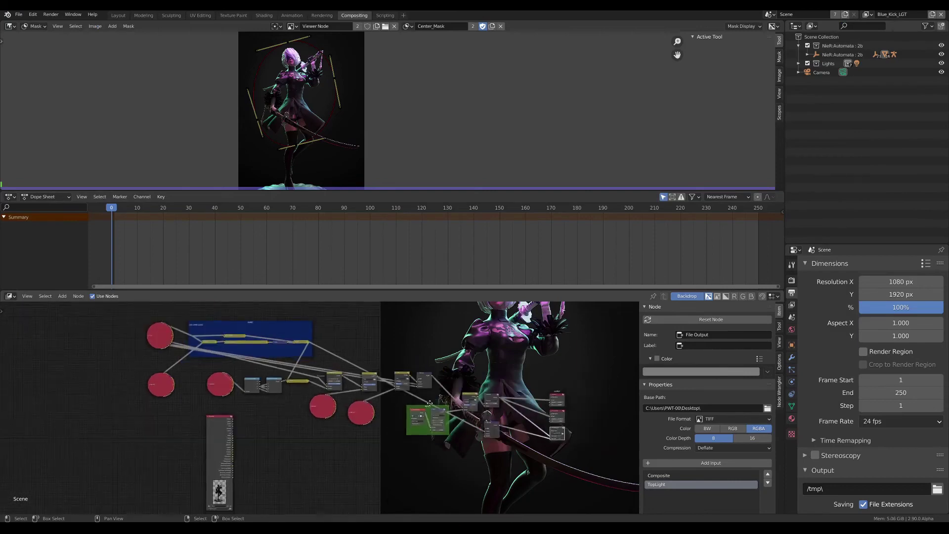
{"action": "middle_click_drag", "start_coordinate": [401, 393], "coordinate": [419, 403]}
{"action": "key", "text": "ctrl+space"}
{"action": "scroll", "coordinate": [195, 182], "scroll_direction": "up", "scroll_amount": 2}
- Move the FULL render-layer node to the upper left with Top LGT below it
{"action": "scroll", "coordinate": [179, 150], "scroll_direction": "up", "scroll_amount": 2}
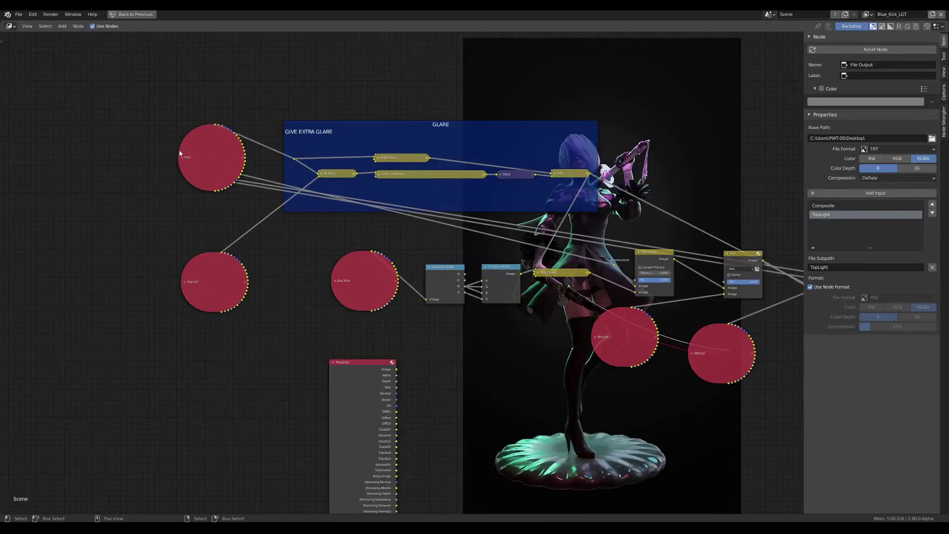
{"action": "scroll", "coordinate": [182, 158], "scroll_direction": "up", "scroll_amount": 1}
{"action": "left_click", "coordinate": [182, 159]}
{"action": "left_click_drag", "start_coordinate": [182, 159], "coordinate": [73, 112]}
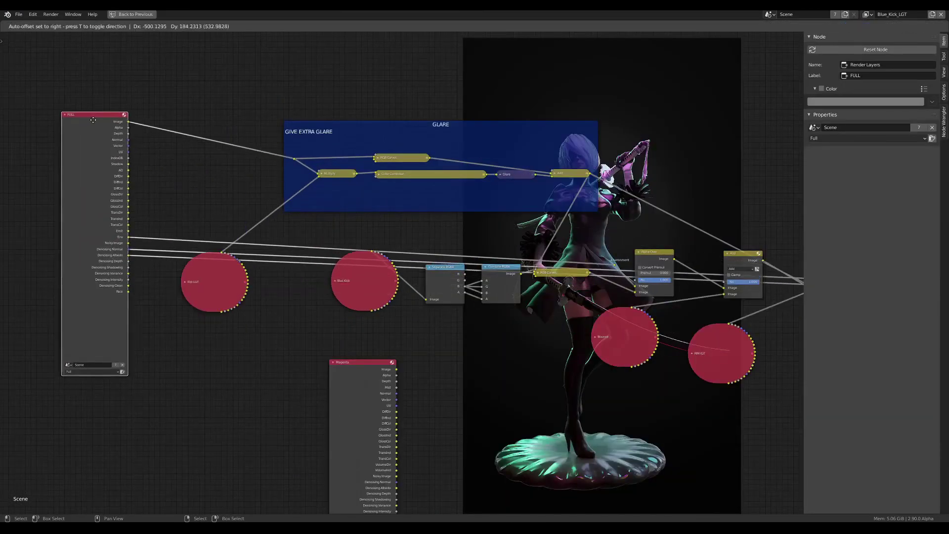
{"action": "left_click", "coordinate": [189, 284]}
{"action": "left_click_drag", "start_coordinate": [194, 288], "coordinate": [79, 386]}
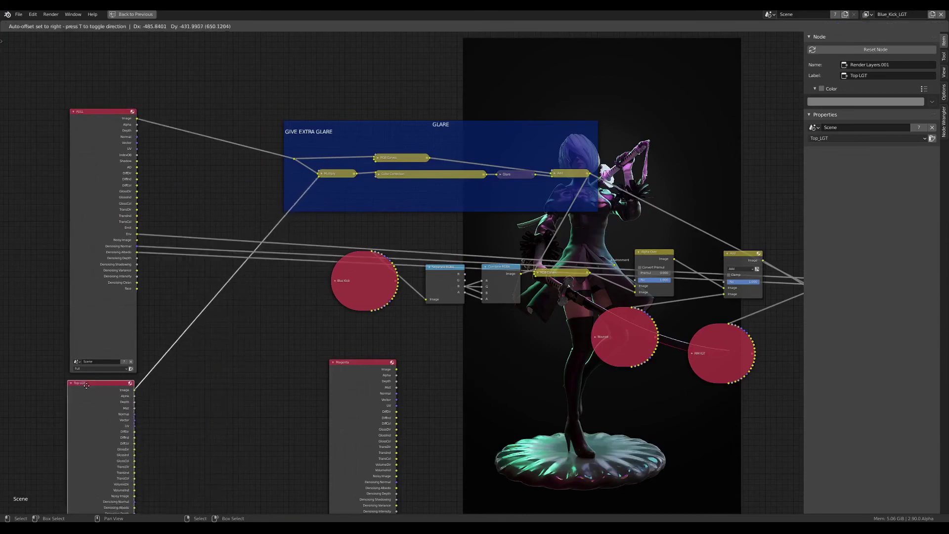
- Move the Magenta node down and place the Bluc Kick node under Top LGT
{"action": "scroll", "coordinate": [305, 344], "scroll_direction": "down", "scroll_amount": 1}
{"action": "middle_click_drag", "start_coordinate": [305, 344], "coordinate": [324, 210]}
{"action": "scroll", "coordinate": [323, 175], "scroll_direction": "up", "scroll_amount": 1}
{"action": "left_click", "coordinate": [322, 176]}
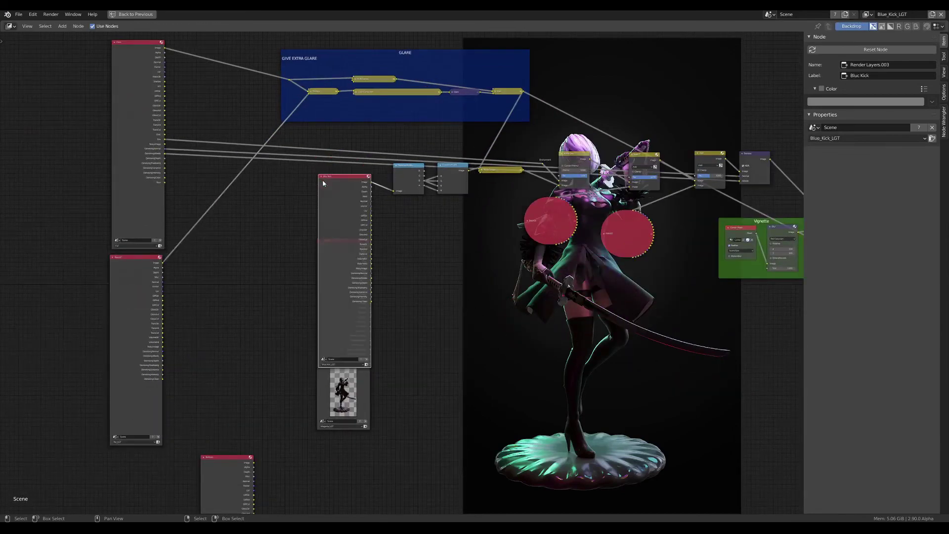
{"action": "left_click_drag", "start_coordinate": [323, 180], "coordinate": [487, 367]}
{"action": "scroll", "coordinate": [340, 260], "scroll_direction": "down", "scroll_amount": 2}
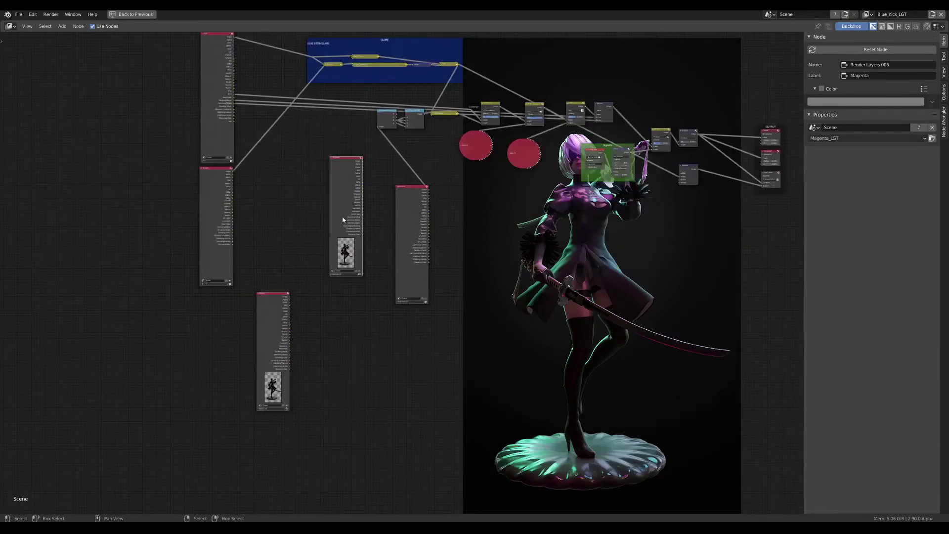
{"action": "left_click_drag", "start_coordinate": [341, 226], "coordinate": [329, 379]}
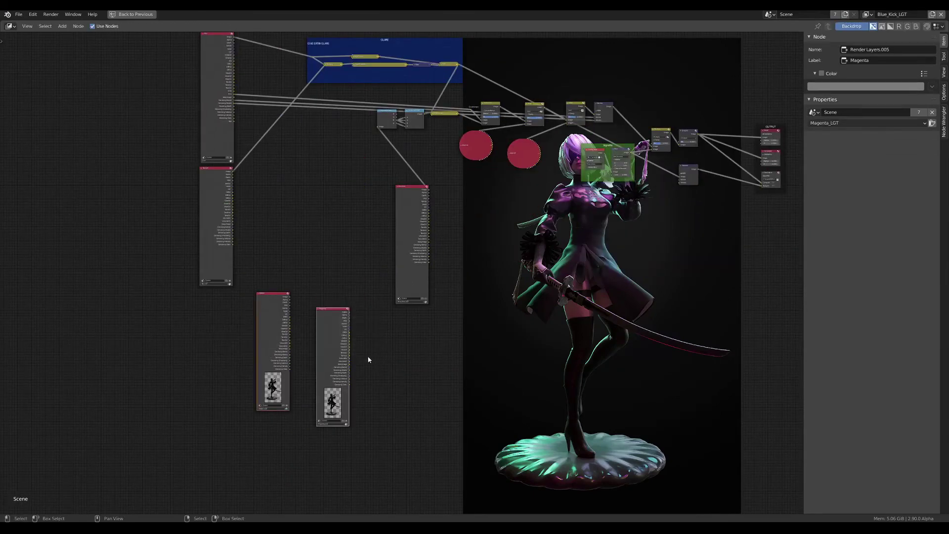
{"action": "key", "text": "x"}
{"action": "left_click_drag", "start_coordinate": [407, 229], "coordinate": [222, 330]}
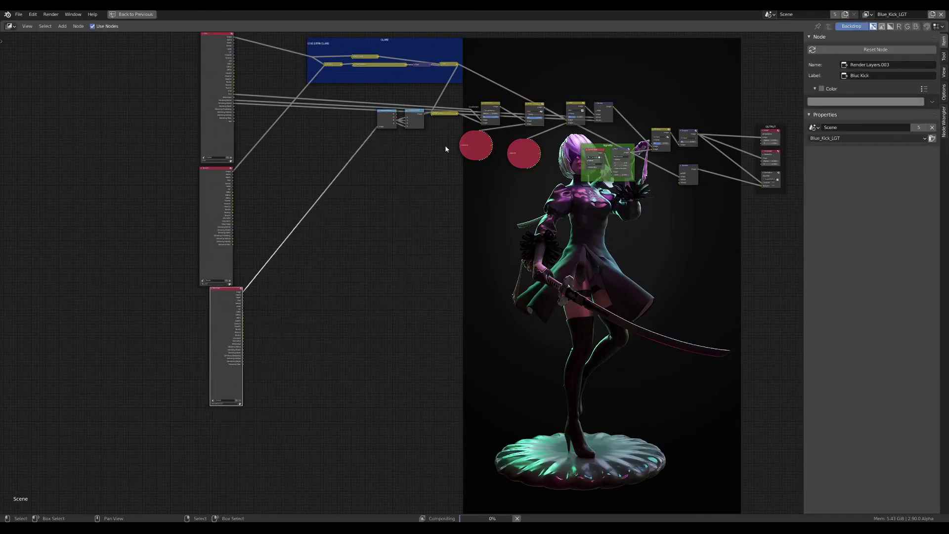
- Drop the red render-layer node below the column and select the three stacked nodes
{"action": "scroll", "coordinate": [361, 197], "scroll_direction": "down", "scroll_amount": 2}
{"action": "left_click_drag", "start_coordinate": [228, 85], "coordinate": [298, 345]}
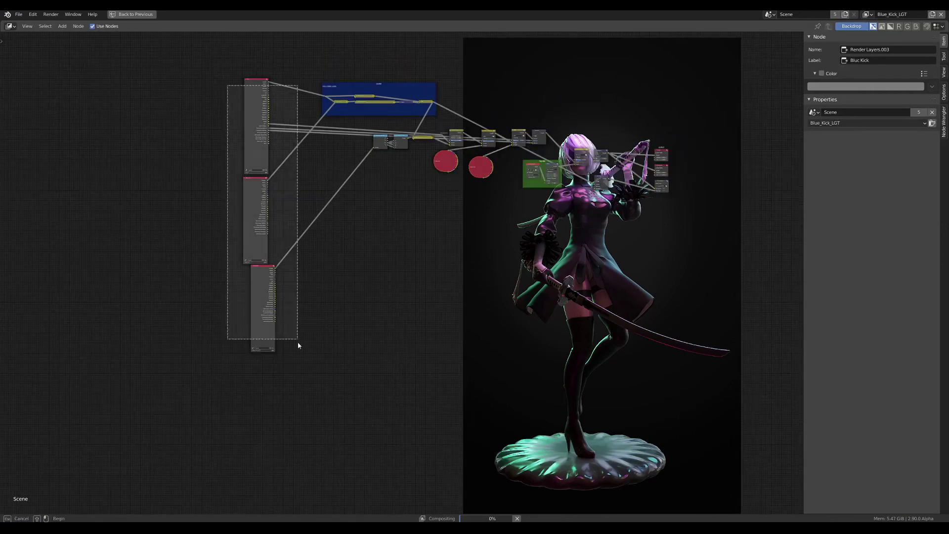
{"action": "key", "text": "g"}
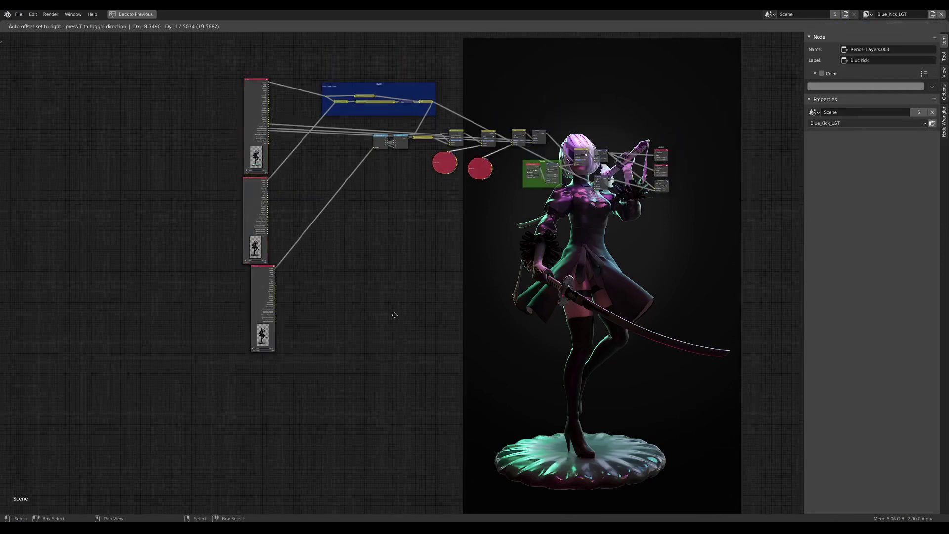
{"action": "left_click", "coordinate": [276, 408]}
{"action": "key", "text": "g"}
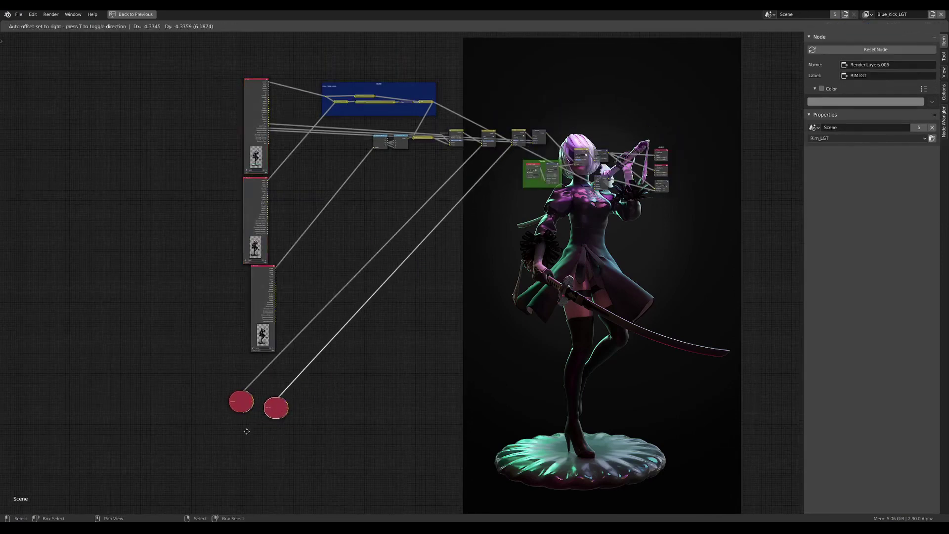
{"action": "left_click", "coordinate": [247, 431]}
{"action": "left_click_drag", "start_coordinate": [214, 77], "coordinate": [281, 404]}
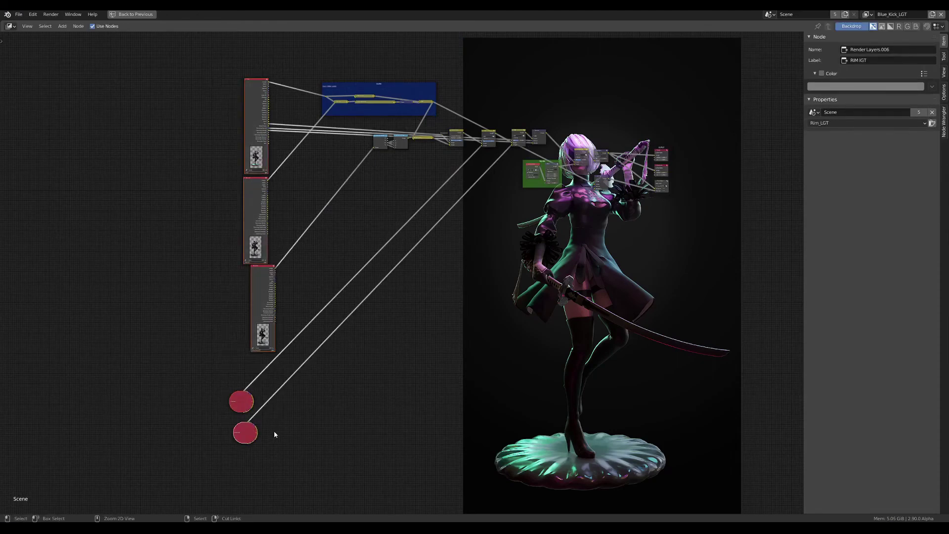
{"action": "scroll", "coordinate": [272, 339], "scroll_direction": "right", "scroll_amount": 2, "text": "ctrl"}
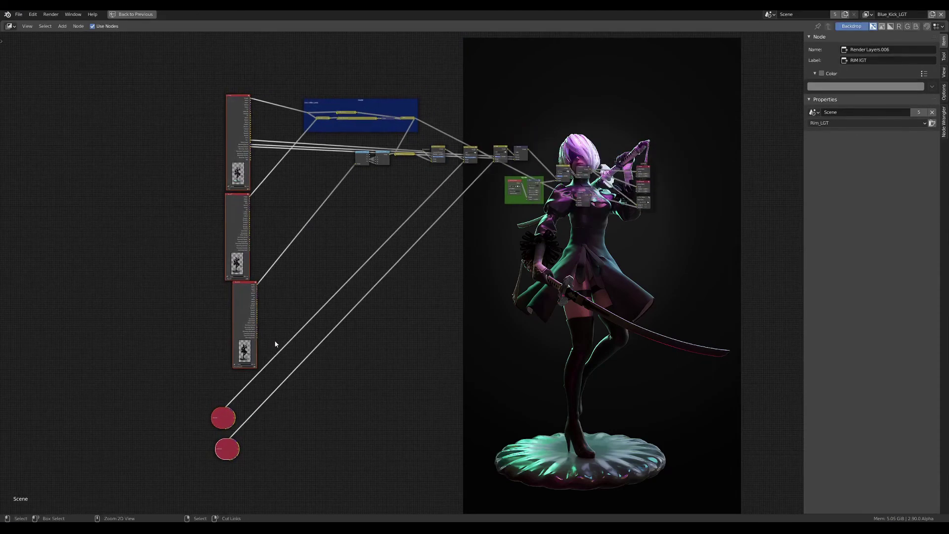
- Collapse the stacked nodes with Ctrl+H, then hide FULL, Top LGT and the third node with H
{"action": "key", "text": "ctrl+h"}
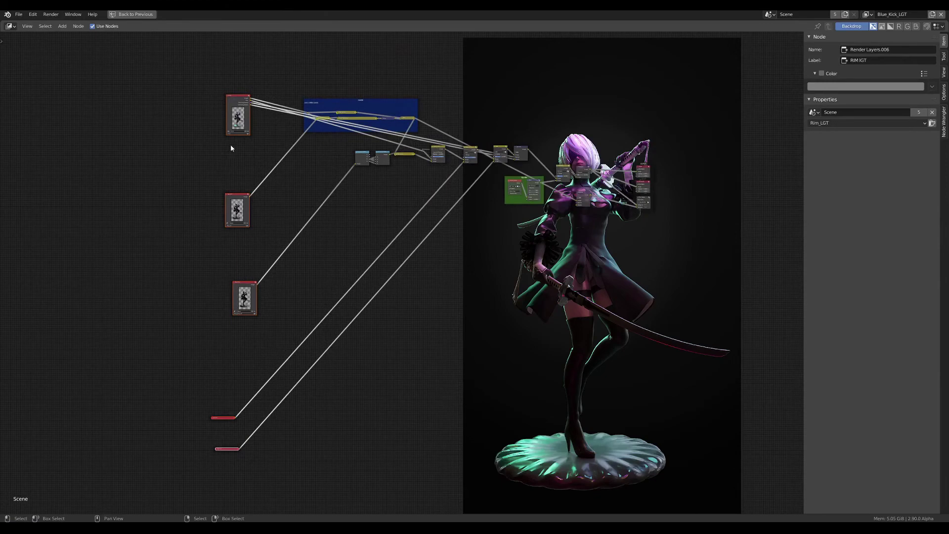
{"action": "scroll", "coordinate": [231, 147], "scroll_direction": "up", "scroll_amount": 1}
{"action": "left_click", "coordinate": [227, 94]}
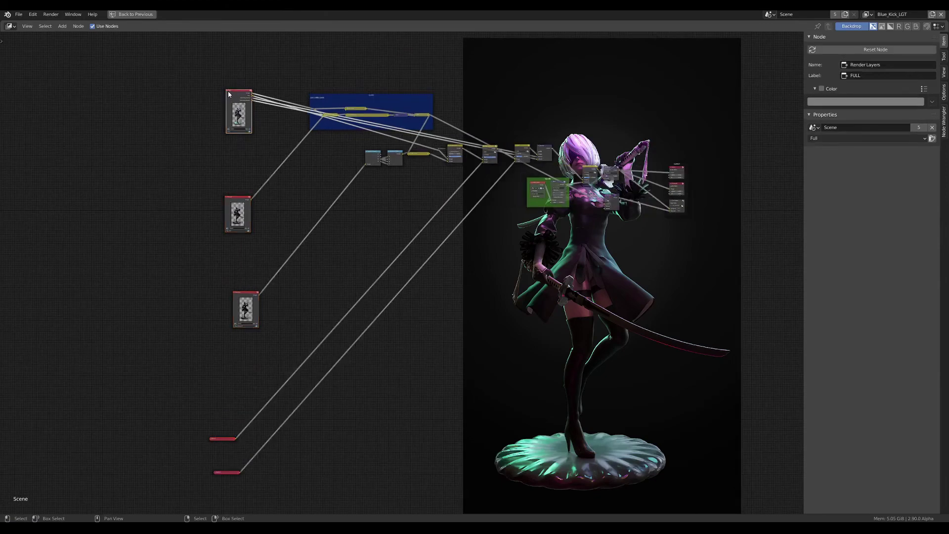
{"action": "key", "text": "h"}
{"action": "left_click", "coordinate": [228, 200]}
{"action": "key", "text": "h"}
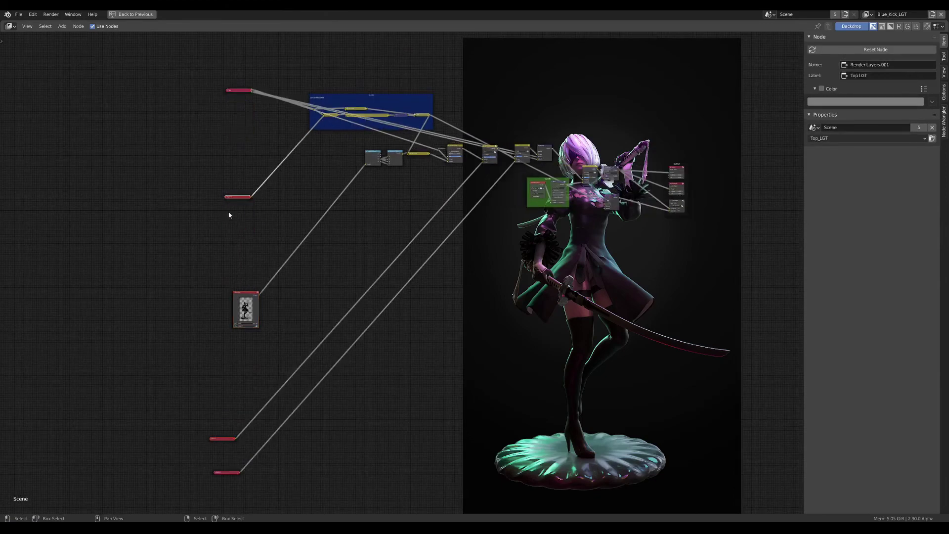
{"action": "left_click", "coordinate": [237, 295]}
{"action": "key", "text": "h"}
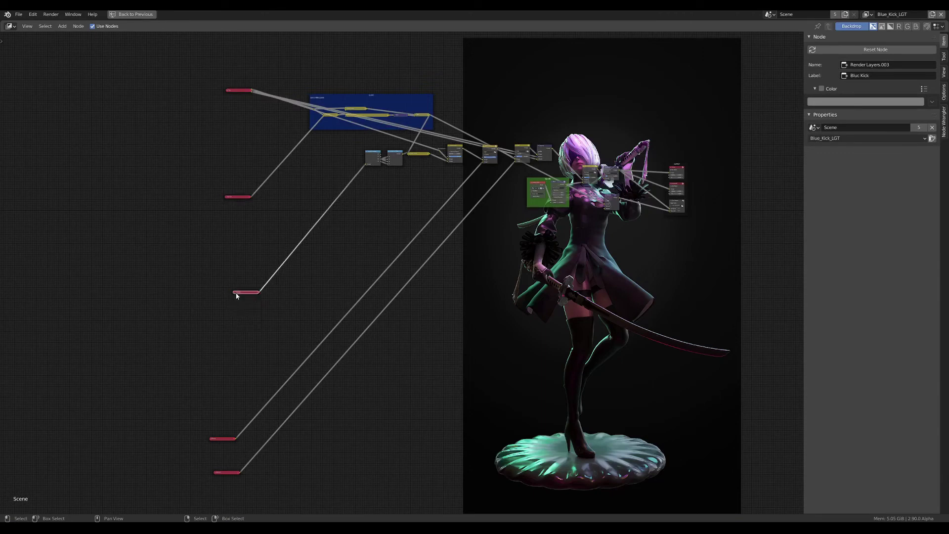
- Stack the collapsed render-layer bars, including Bounce, into one column
{"action": "left_click_drag", "start_coordinate": [236, 293], "coordinate": [237, 203]}
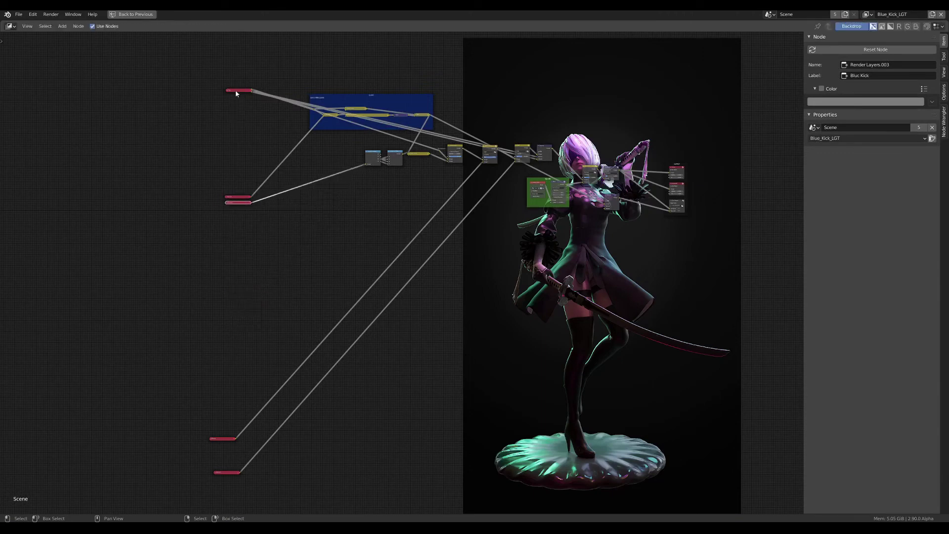
{"action": "left_click_drag", "start_coordinate": [235, 93], "coordinate": [236, 192]}
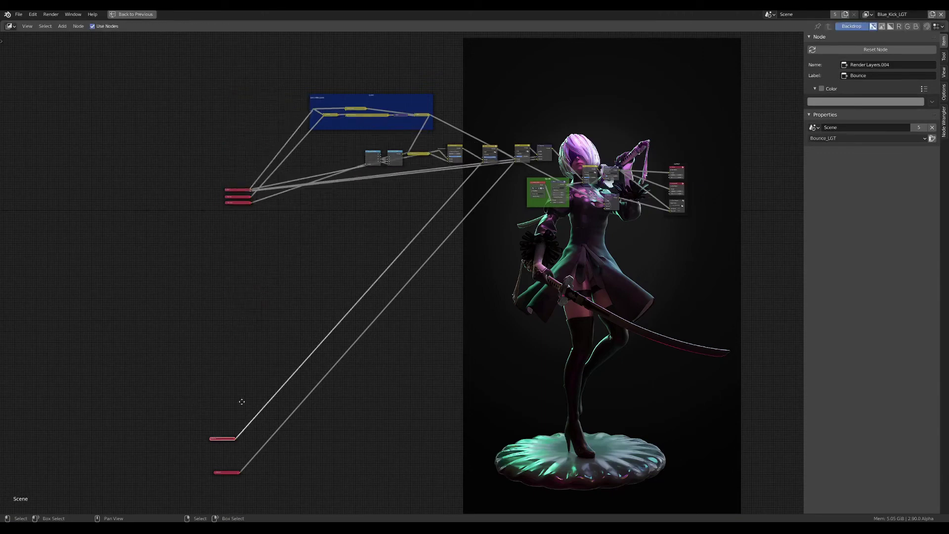
{"action": "left_click_drag", "start_coordinate": [242, 401], "coordinate": [238, 210]}
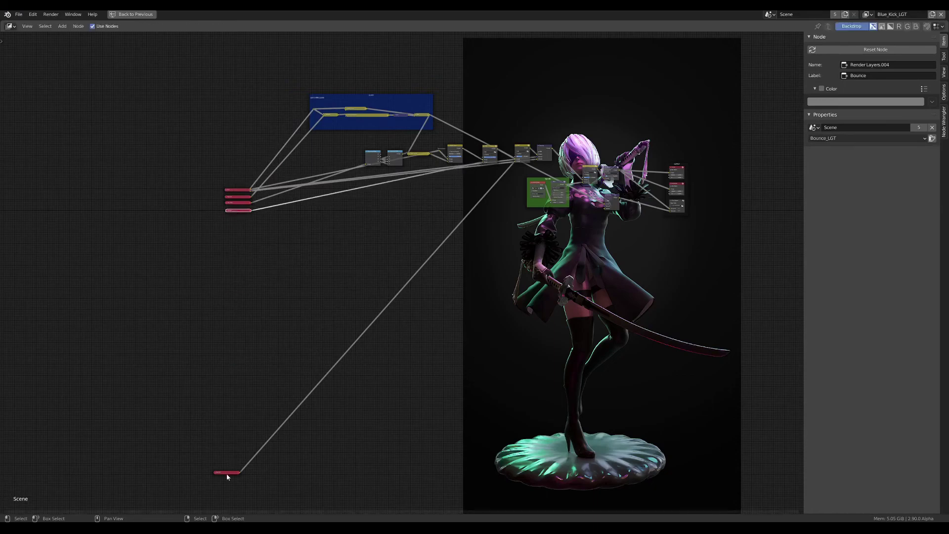
{"action": "left_click_drag", "start_coordinate": [227, 473], "coordinate": [239, 218]}
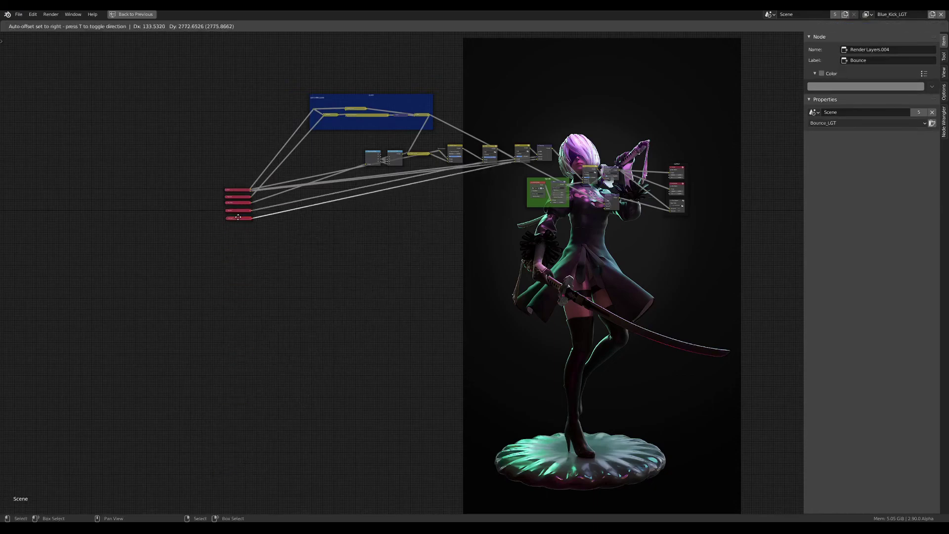
{"action": "left_click", "coordinate": [238, 217]}
- Move the whole stack of render-layer bars up and left, level with the GLARE frame
{"action": "scroll", "coordinate": [239, 218], "scroll_direction": "up", "scroll_amount": 2}
{"action": "scroll", "coordinate": [243, 208], "scroll_direction": "up", "scroll_amount": 3}
{"action": "middle_click_drag", "start_coordinate": [372, 247], "coordinate": [337, 313]}
{"action": "scroll", "coordinate": [337, 313], "scroll_direction": "down", "scroll_amount": 2}
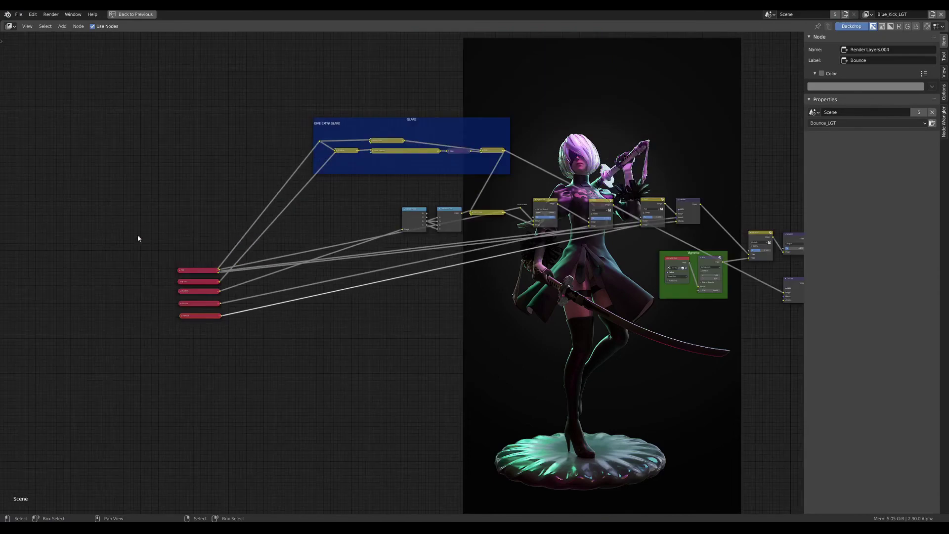
{"action": "left_click_drag", "start_coordinate": [132, 228], "coordinate": [213, 373]}
{"action": "key", "text": "g"}
{"action": "left_click", "coordinate": [171, 248]}
{"action": "middle_click_drag", "start_coordinate": [274, 285], "coordinate": [267, 298]}
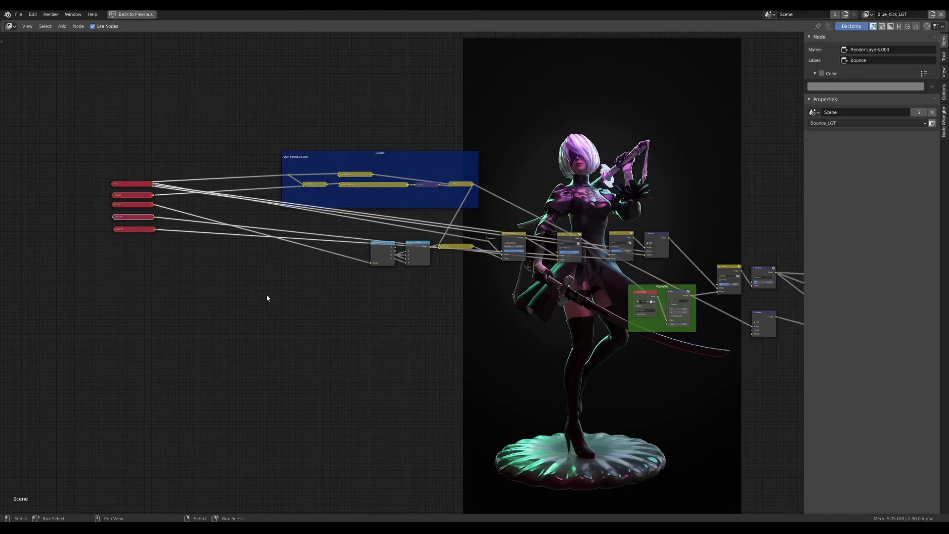
- Select the File Output node after bringing the Vignette and Sharpen nodes into view
{"action": "scroll", "coordinate": [548, 339], "scroll_direction": "down", "scroll_amount": 1}
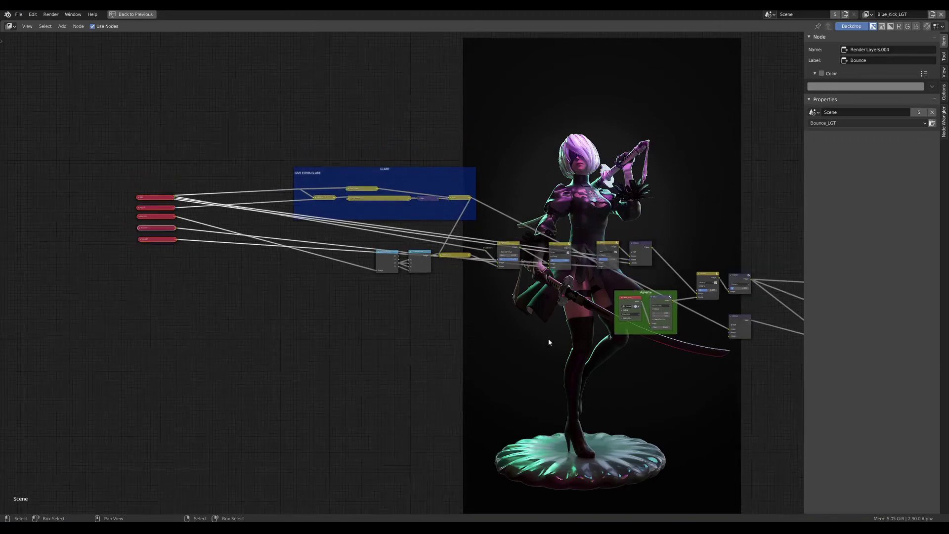
{"action": "middle_click_drag", "start_coordinate": [548, 339], "coordinate": [465, 279]}
{"action": "scroll", "coordinate": [465, 280], "scroll_direction": "up", "scroll_amount": 3}
{"action": "scroll", "coordinate": [588, 300], "scroll_direction": "up", "scroll_amount": 1}
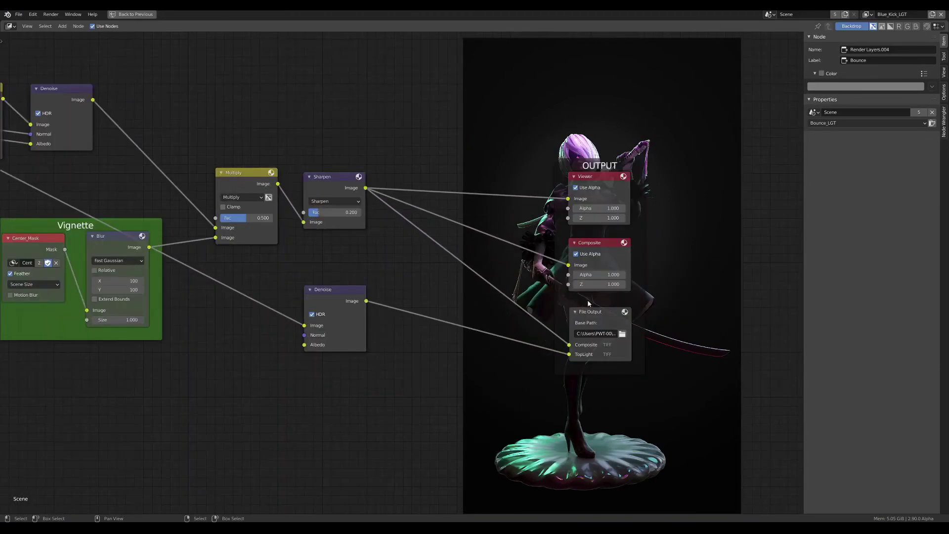
{"action": "left_click", "coordinate": [590, 311]}
{"action": "scroll", "coordinate": [589, 312], "scroll_direction": "down", "scroll_amount": 2}
{"action": "mouse_move", "coordinate": [329, 305]}
{"action": "middle_mouse_down"}
{"action": "mouse_move", "coordinate": [537, 305]}
{"action": "mouse_move", "coordinate": [472, 301]}
{"action": "middle_mouse_up"}
- Expand the FULL render-layer node, move it to the top of the bars, and collapse it again
{"action": "scroll", "coordinate": [536, 305], "scroll_direction": "down", "scroll_amount": 1}
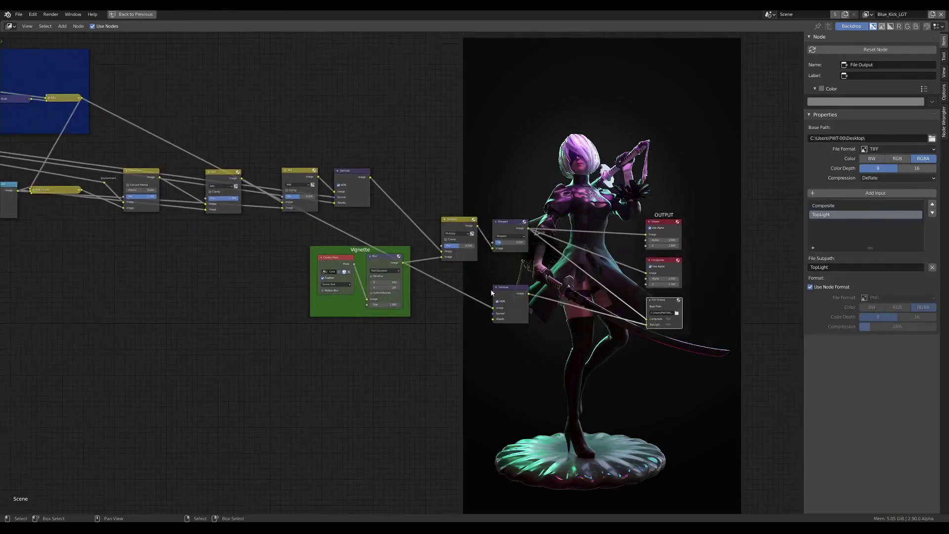
{"action": "scroll", "coordinate": [568, 297], "scroll_direction": "up", "scroll_amount": 1}
{"action": "middle_click_drag", "start_coordinate": [346, 282], "coordinate": [425, 282]}
{"action": "scroll", "coordinate": [251, 277], "scroll_direction": "down", "scroll_amount": 1}
{"action": "middle_click_drag", "start_coordinate": [157, 277], "coordinate": [353, 271]}
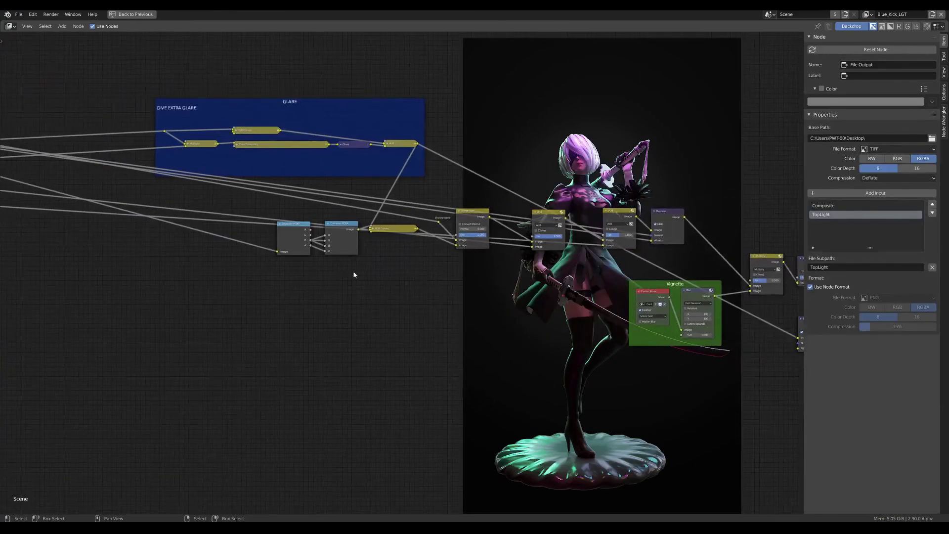
{"action": "scroll", "coordinate": [353, 271], "scroll_direction": "down", "scroll_amount": 1}
{"action": "middle_click_drag", "start_coordinate": [35, 178], "coordinate": [269, 187]}
{"action": "scroll", "coordinate": [230, 168], "scroll_direction": "up", "scroll_amount": 2}
{"action": "left_click", "coordinate": [230, 167]}
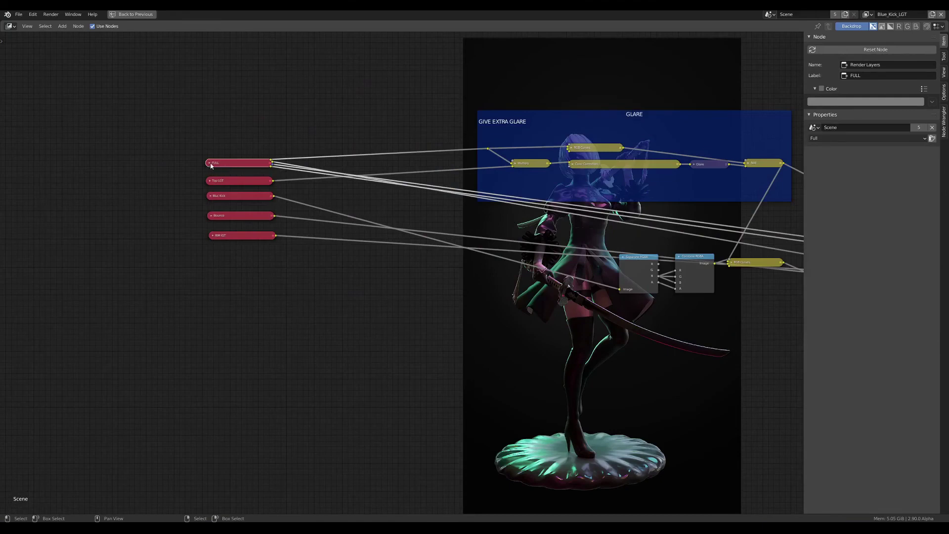
{"action": "left_click", "coordinate": [210, 164]}
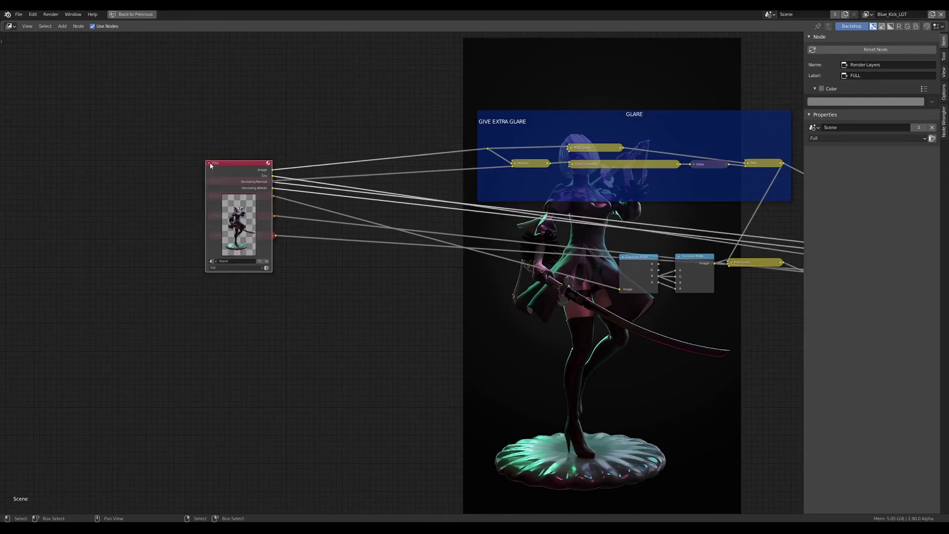
{"action": "left_click", "coordinate": [210, 164]}
{"action": "left_click_drag", "start_coordinate": [221, 155], "coordinate": [222, 61]}
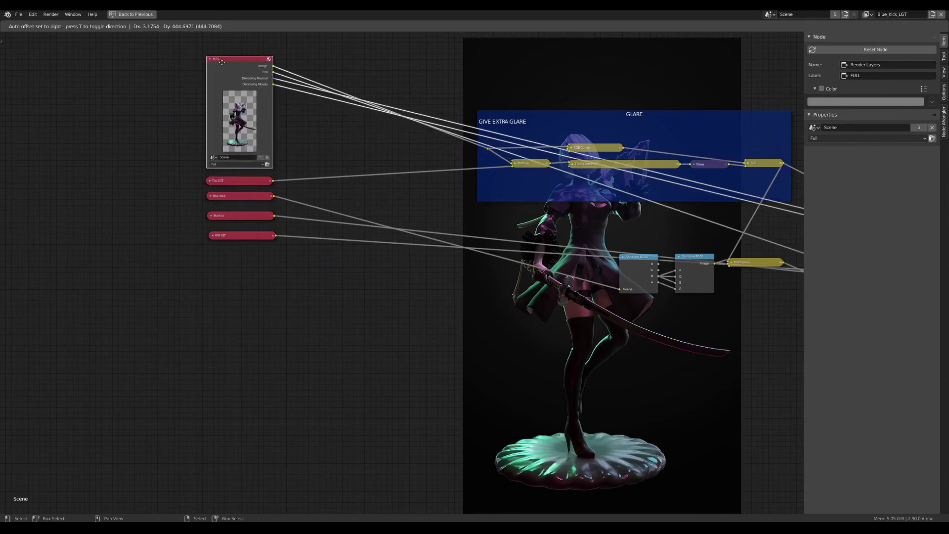
{"action": "left_click", "coordinate": [209, 59]}
- Fit the whole tree in view and nudge the File Output node into place
{"action": "scroll", "coordinate": [243, 79], "scroll_direction": "down", "scroll_amount": 2}
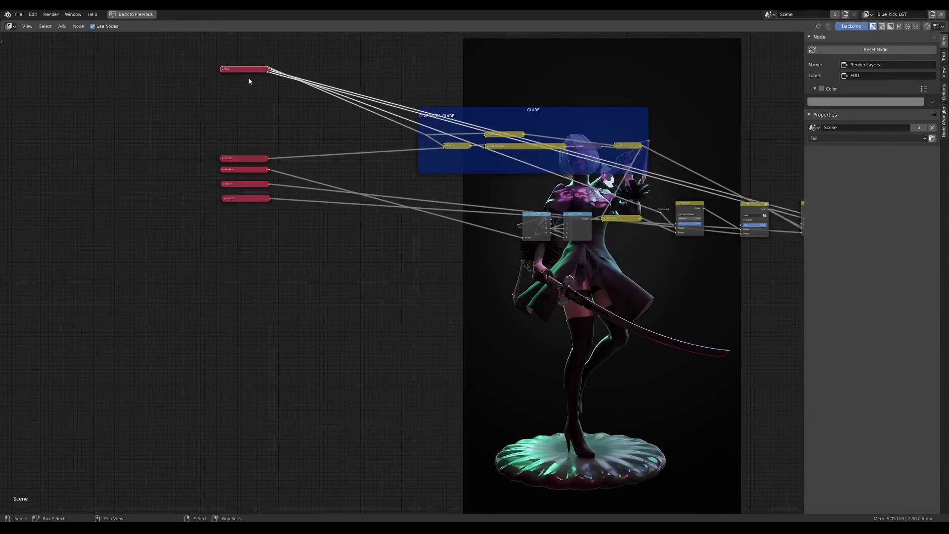
{"action": "key", "text": "Home"}
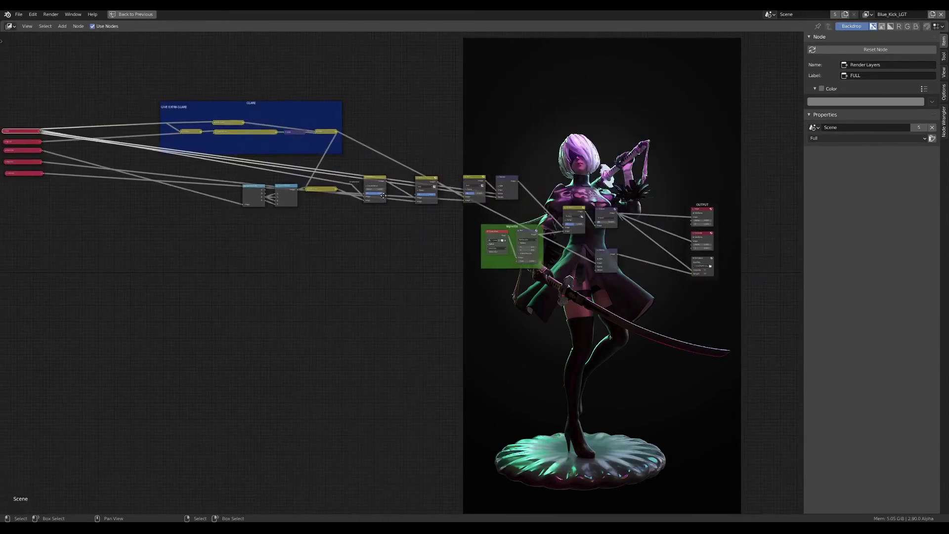
{"action": "middle_click_drag", "start_coordinate": [384, 196], "coordinate": [425, 203]}
{"action": "scroll", "coordinate": [773, 265], "scroll_direction": "up", "scroll_amount": 1}
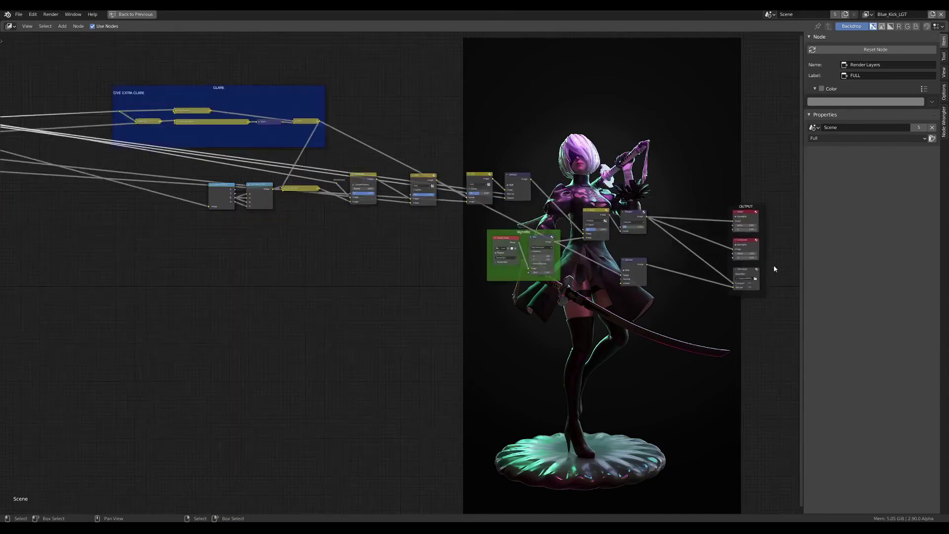
{"action": "scroll", "coordinate": [742, 279], "scroll_direction": "up", "scroll_amount": 3}
{"action": "scroll", "coordinate": [657, 269], "scroll_direction": "down", "scroll_amount": 2}
{"action": "scroll", "coordinate": [724, 271], "scroll_direction": "up", "scroll_amount": 2}
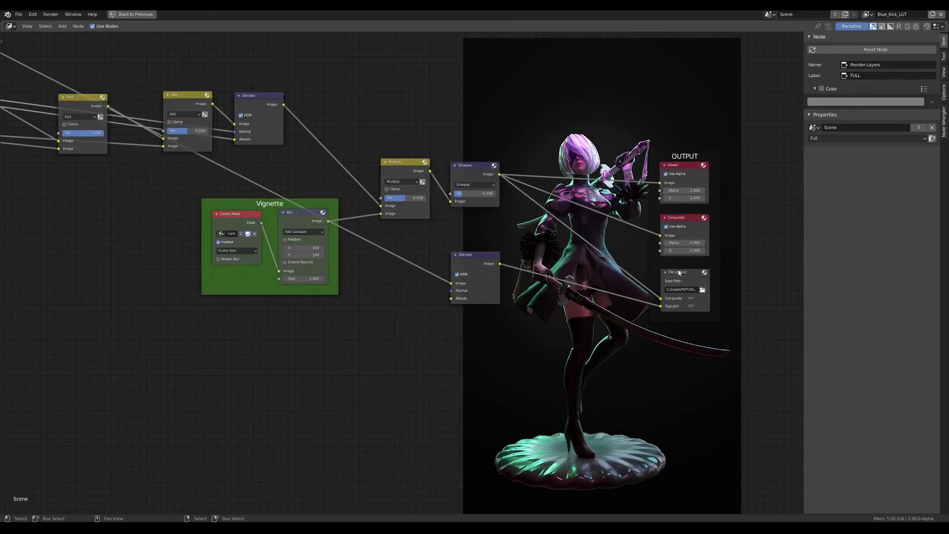
{"action": "left_click_drag", "start_coordinate": [682, 272], "coordinate": [681, 276]}
- Save Random4.blend and return to the full Compositing layout
{"action": "scroll", "coordinate": [669, 258], "scroll_direction": "down", "scroll_amount": 3}
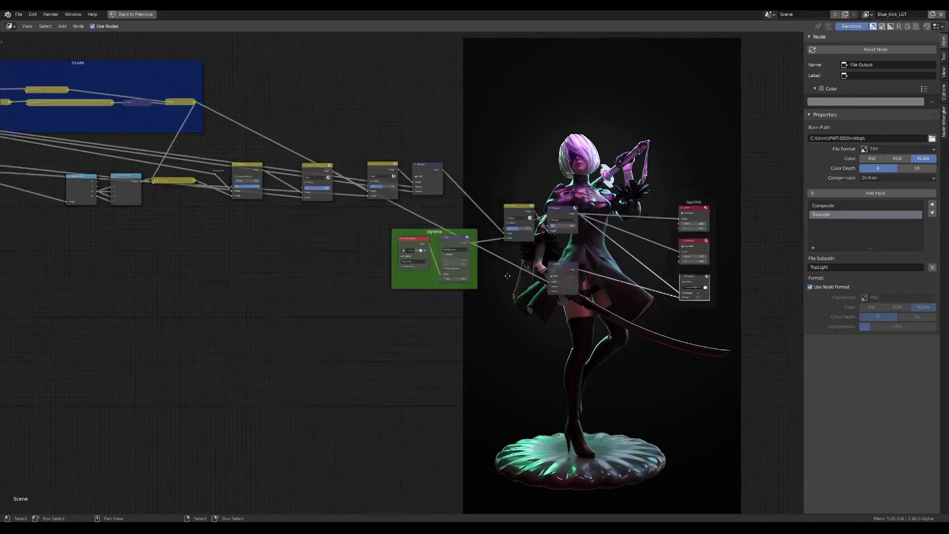
{"action": "middle_click_drag", "start_coordinate": [356, 238], "coordinate": [435, 258]}
{"action": "scroll", "coordinate": [402, 247], "scroll_direction": "down", "scroll_amount": 2}
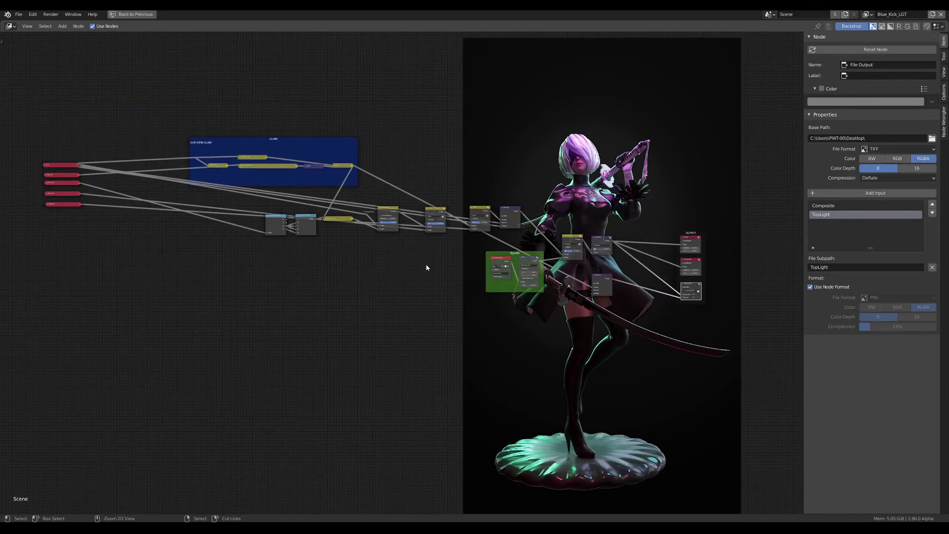
{"action": "key", "text": "ctrl+s"}
{"action": "scroll", "coordinate": [416, 267], "scroll_direction": "right", "scroll_amount": 2, "text": "ctrl"}
{"action": "key", "text": "ctrl+space"}
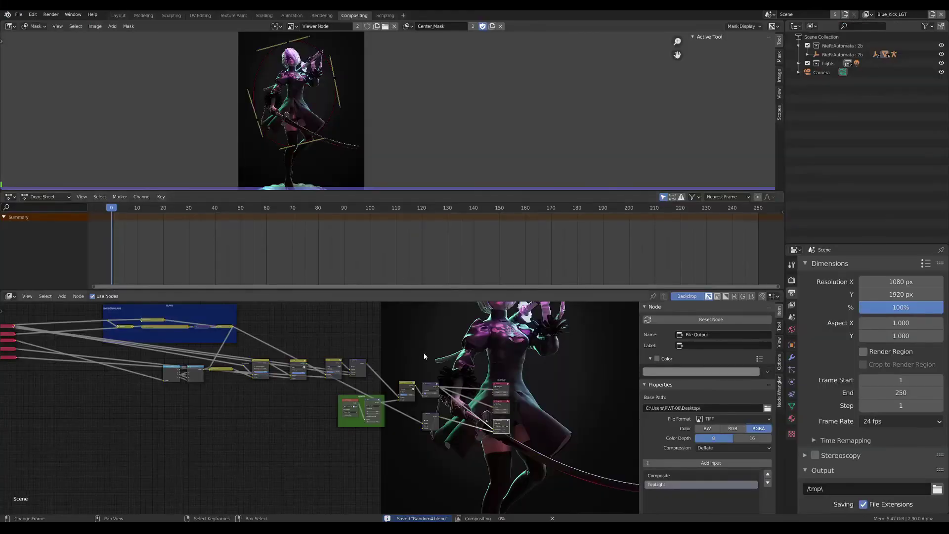
- Hide the node backdrop and enlarge the image preview and Properties editors
{"action": "scroll", "coordinate": [423, 352], "scroll_direction": "down", "scroll_amount": 2}
{"action": "middle_click_drag", "start_coordinate": [423, 352], "coordinate": [420, 362]}
{"action": "left_click", "coordinate": [688, 295]}
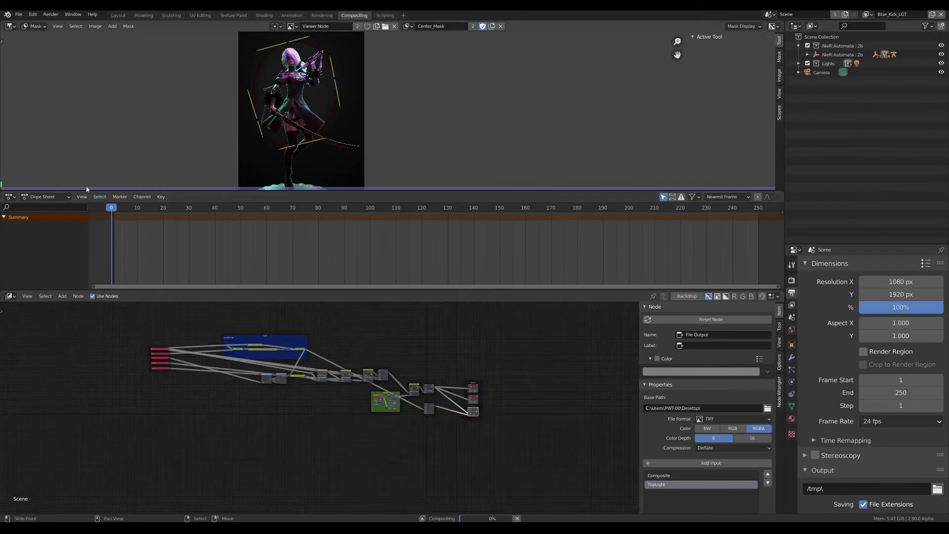
{"action": "left_click_drag", "start_coordinate": [87, 189], "coordinate": [87, 232]}
{"action": "middle_click_drag", "start_coordinate": [474, 368], "coordinate": [458, 376]}
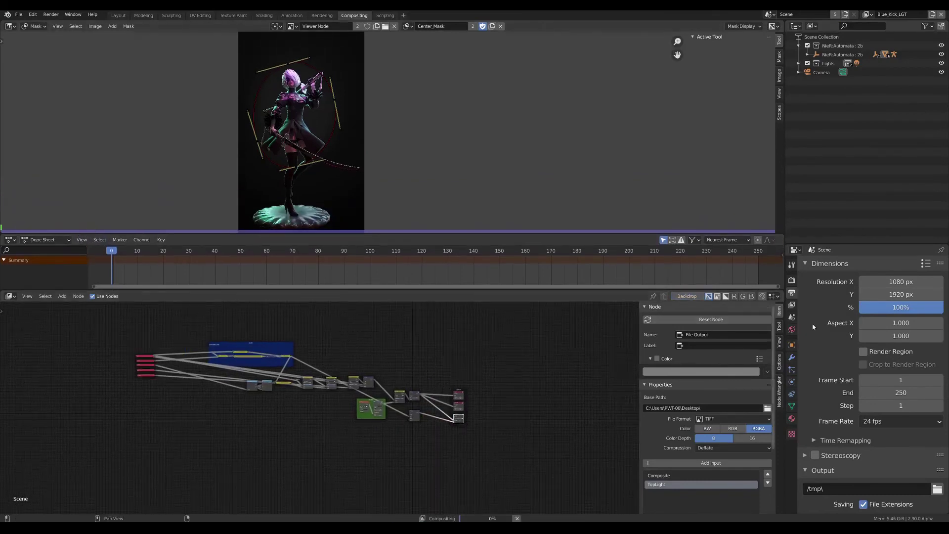
{"action": "left_click_drag", "start_coordinate": [807, 245], "coordinate": [807, 169]}
{"action": "left_click_drag", "start_coordinate": [785, 217], "coordinate": [539, 217]}
- Shift the image preview to the right to recenter it
{"action": "scroll", "coordinate": [148, 371], "scroll_direction": "up", "scroll_amount": 2}
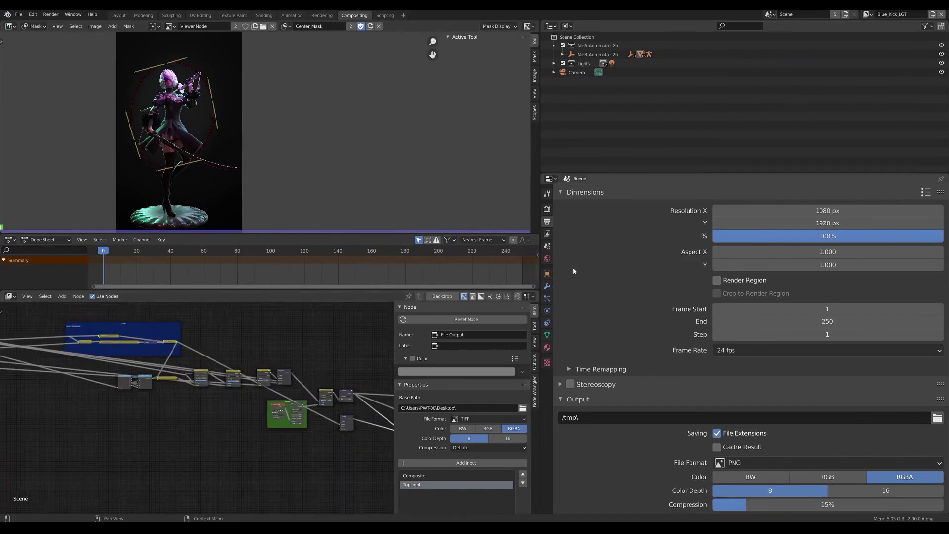
{"action": "scroll", "coordinate": [297, 391], "scroll_direction": "down", "scroll_amount": 1, "text": "ctrl"}
{"action": "scroll", "coordinate": [296, 390], "scroll_direction": "down", "scroll_amount": 1}
{"action": "scroll", "coordinate": [296, 391], "scroll_direction": "down", "scroll_amount": 1}
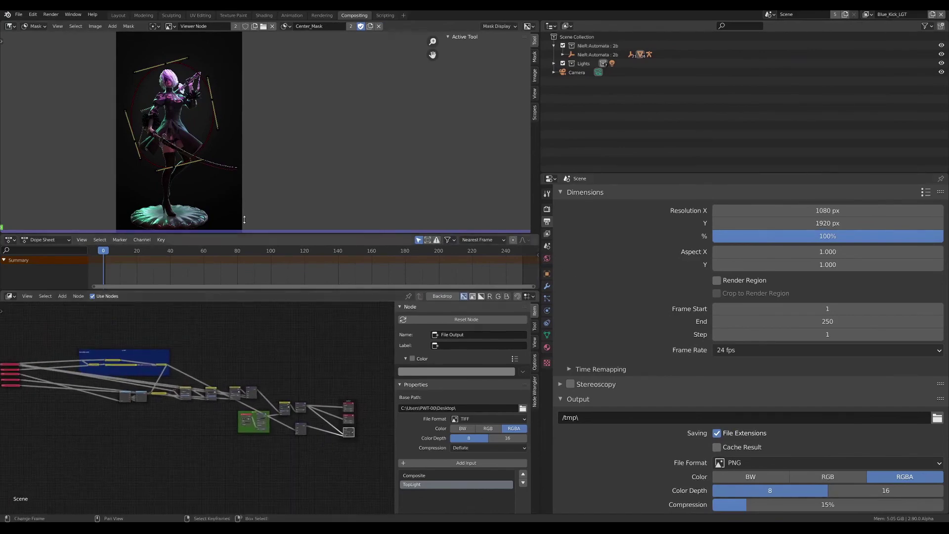
{"action": "middle_click_drag", "start_coordinate": [244, 219], "coordinate": [275, 224]}
{"action": "scroll", "coordinate": [284, 421], "scroll_direction": "up", "scroll_amount": 2}
{"action": "scroll", "coordinate": [284, 421], "scroll_direction": "up", "scroll_amount": 2}
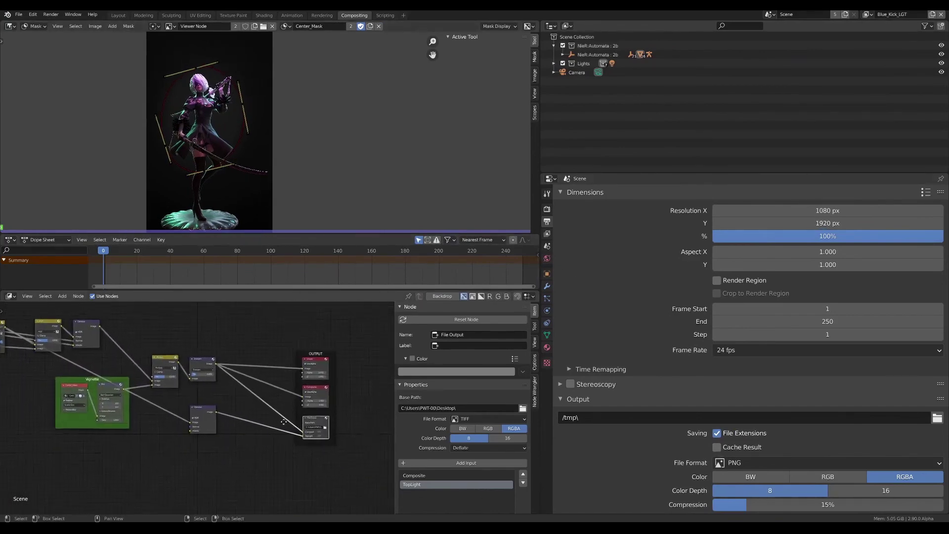
{"action": "scroll", "coordinate": [284, 421], "scroll_direction": "up", "scroll_amount": 2}
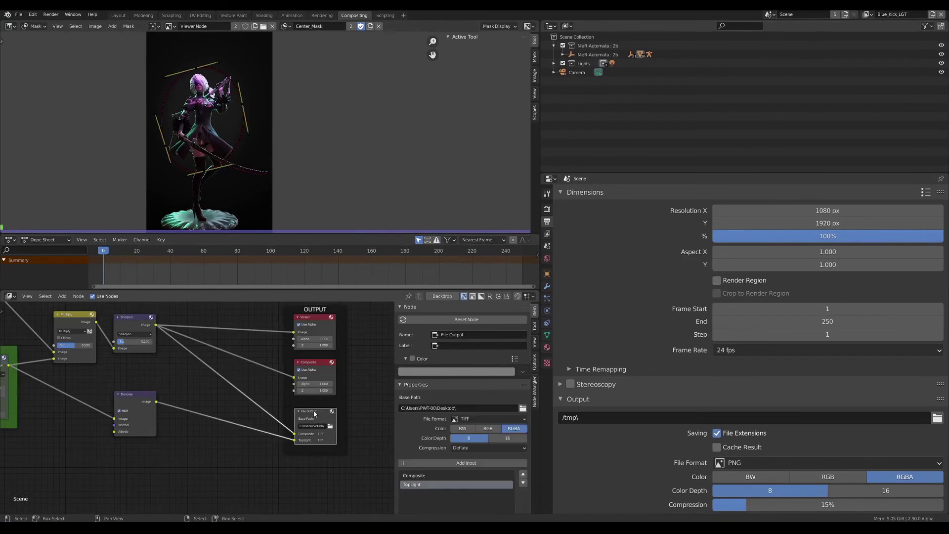
- Set Frame End to 1 and show the Cycles render sampling settings
{"action": "left_click", "coordinate": [51, 15]}
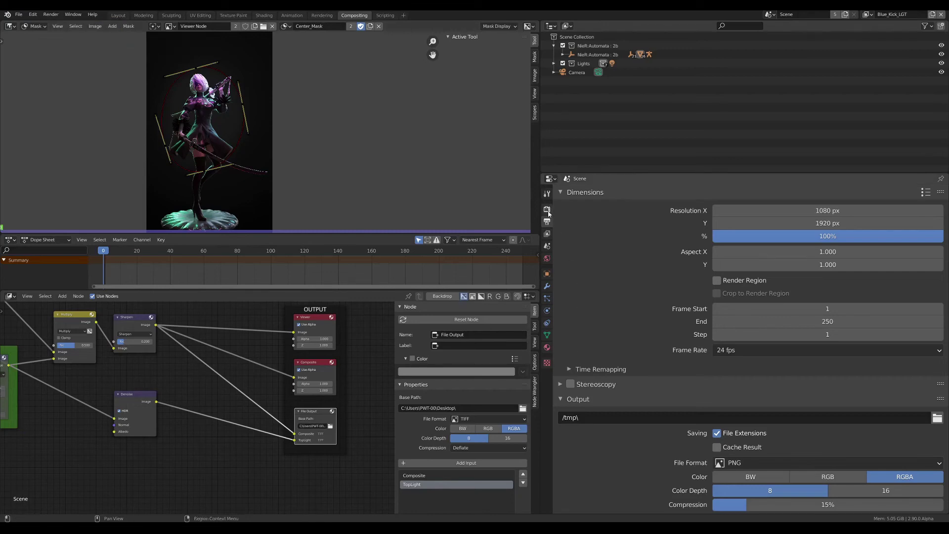
{"action": "left_click", "coordinate": [816, 321]}
{"action": "type", "text": "1"}
{"action": "key", "text": "Return"}
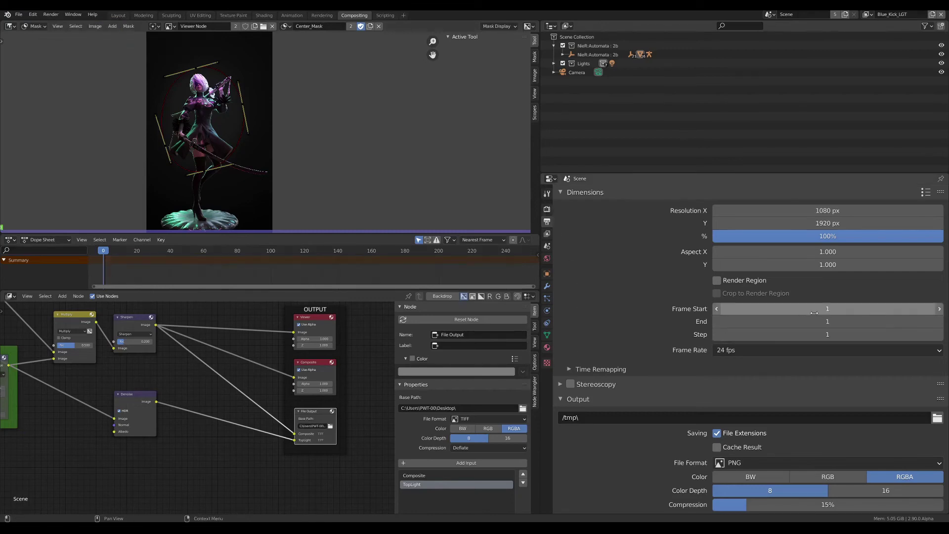
{"action": "left_click", "coordinate": [547, 209]}
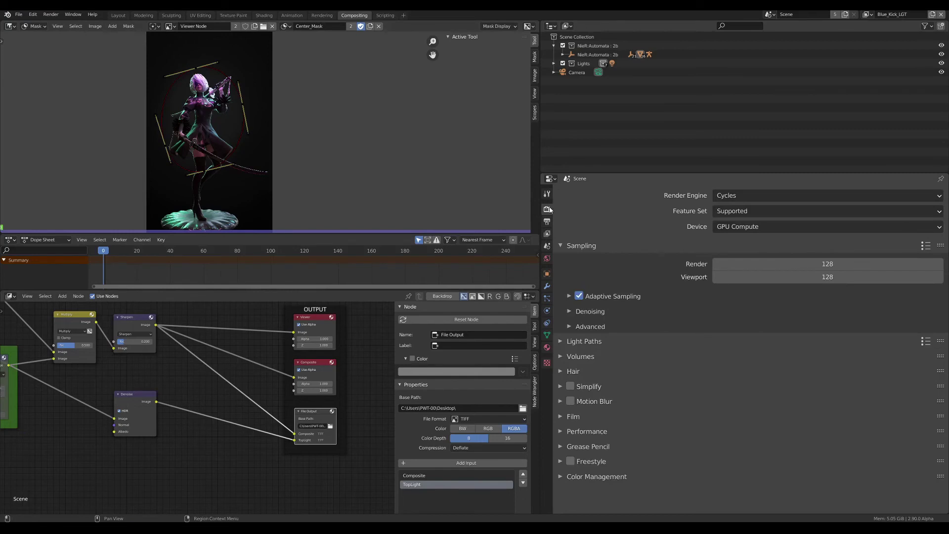
- Nudge the File Output node and save the file as Random4.blend
{"action": "left_click", "coordinate": [51, 14]}
{"action": "middle_click_drag", "start_coordinate": [338, 392], "coordinate": [317, 376]}
{"action": "scroll", "coordinate": [318, 376], "scroll_direction": "up", "scroll_amount": 2}
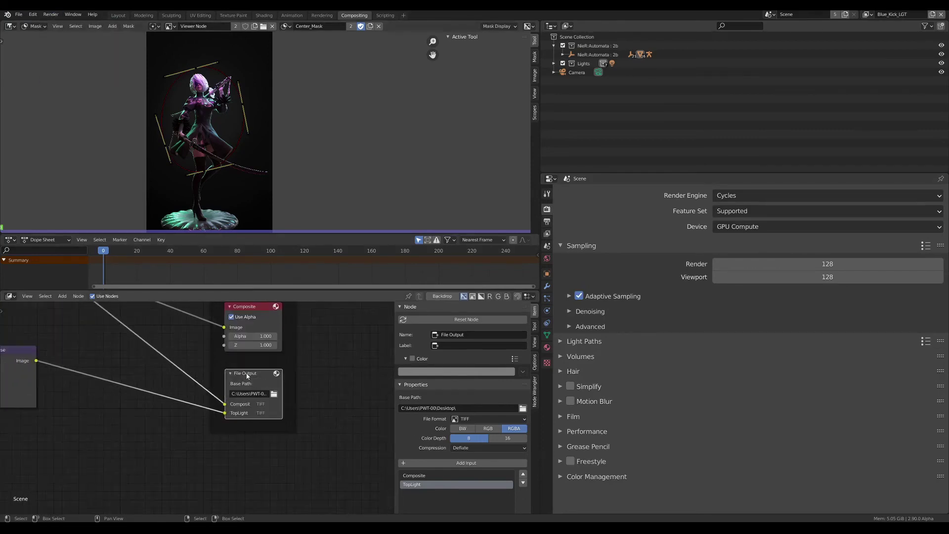
{"action": "left_click_drag", "start_coordinate": [247, 373], "coordinate": [246, 374]}
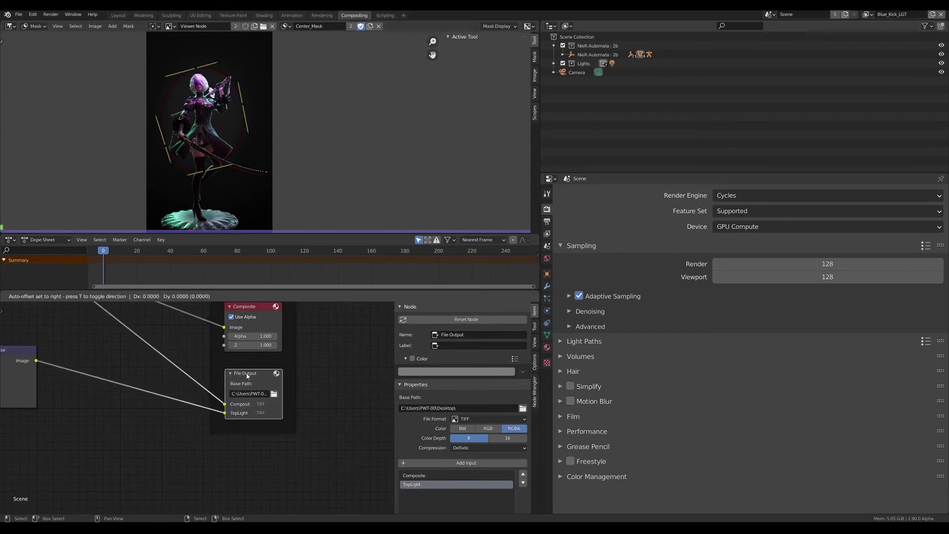
{"action": "scroll", "coordinate": [216, 162], "scroll_direction": "down", "scroll_amount": 1}
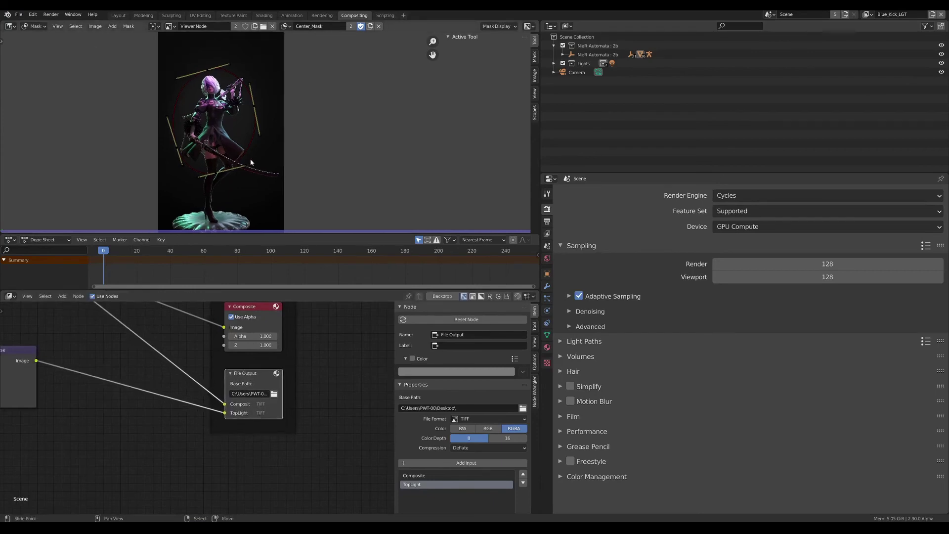
{"action": "scroll", "coordinate": [334, 162], "scroll_direction": "down", "scroll_amount": 1}
{"action": "scroll", "coordinate": [333, 162], "scroll_direction": "up", "scroll_amount": 1}
{"action": "key", "text": "ctrl+s"}
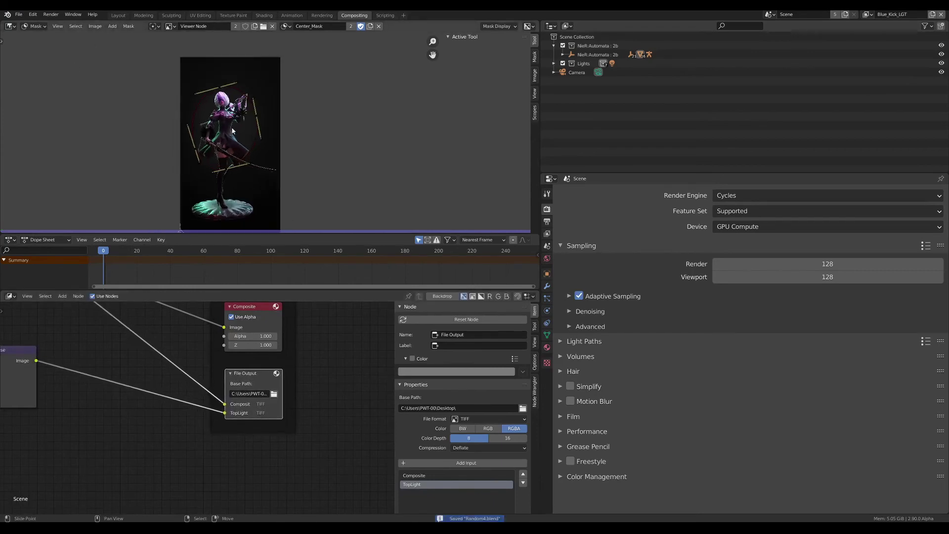
- Switch the image editor from Mask to View mode
{"action": "middle_click_drag", "start_coordinate": [238, 123], "coordinate": [250, 122]}
{"action": "left_click", "coordinate": [35, 26]}
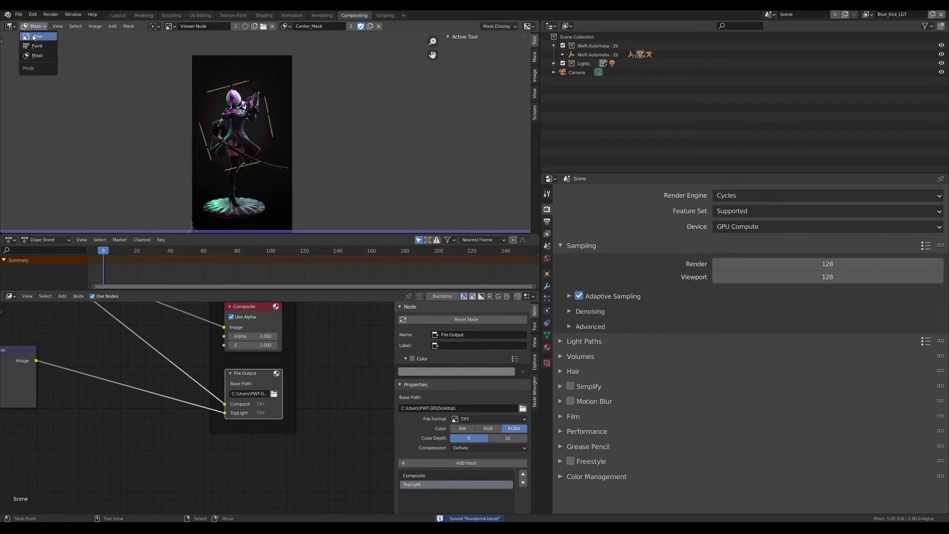
{"action": "left_click", "coordinate": [34, 38]}
{"action": "scroll", "coordinate": [209, 112], "scroll_direction": "up", "scroll_amount": 1}
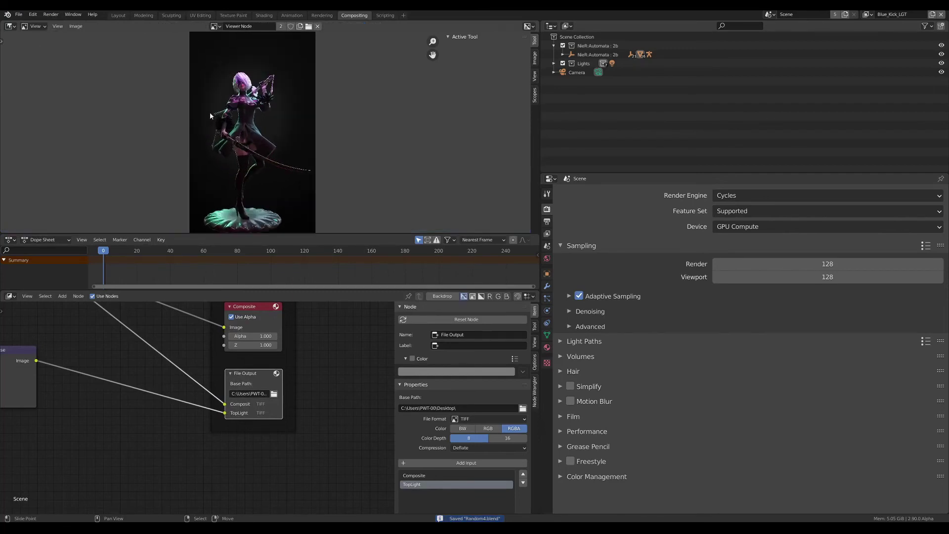
{"action": "middle_click_drag", "start_coordinate": [218, 328], "coordinate": [220, 381]}
{"action": "scroll", "coordinate": [221, 381], "scroll_direction": "down", "scroll_amount": 1}
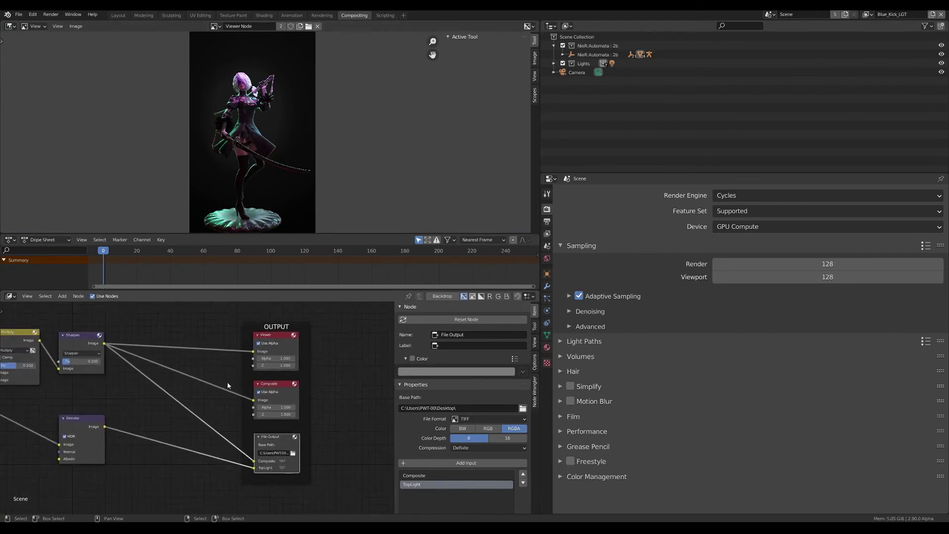
- Start an animation render and cancel it with Escape
{"action": "left_click", "coordinate": [50, 14]}
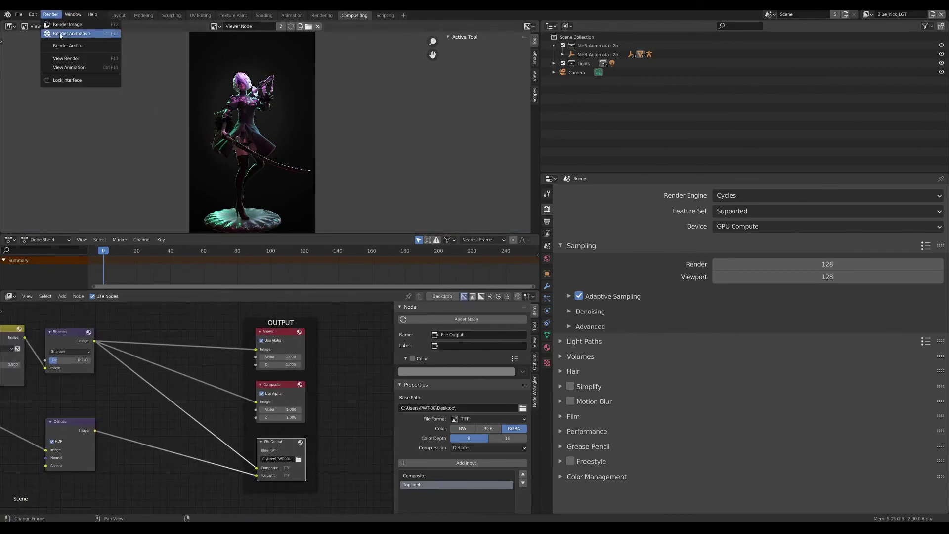
{"action": "left_click", "coordinate": [60, 34]}
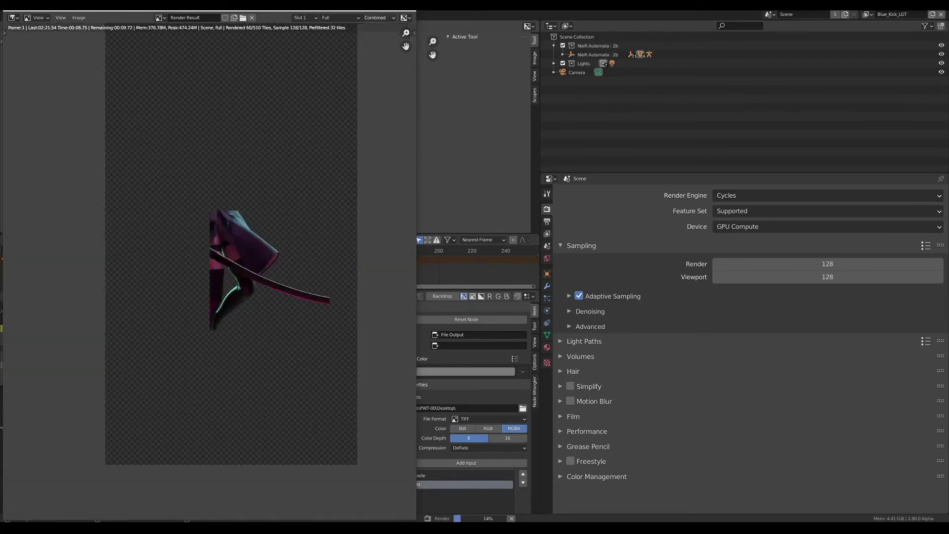
{"action": "key", "text": "Escape"}
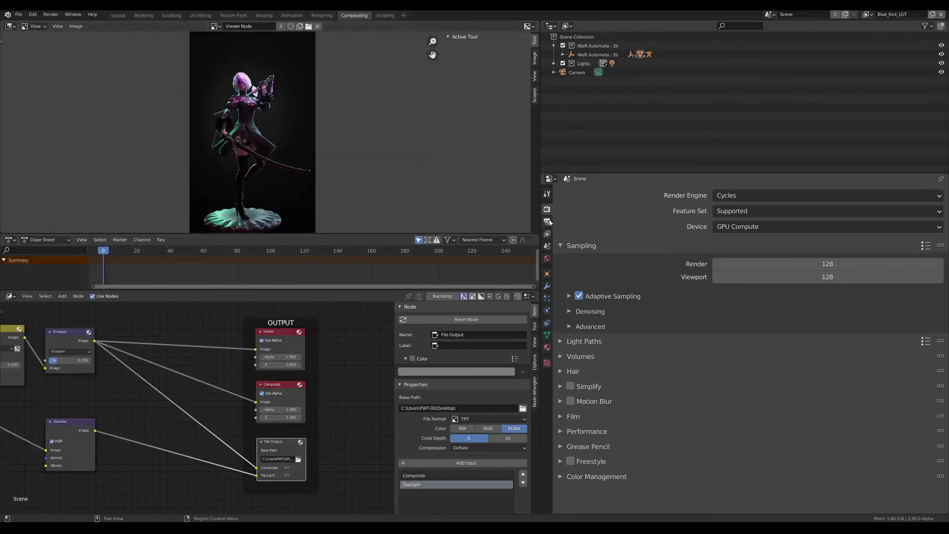
- Set Performance Tiles X and Y both to 256 px
{"action": "left_click", "coordinate": [587, 432]}
{"action": "scroll", "coordinate": [625, 424], "scroll_direction": "down", "scroll_amount": 5}
{"action": "scroll", "coordinate": [825, 350], "scroll_direction": "down", "scroll_amount": 3}
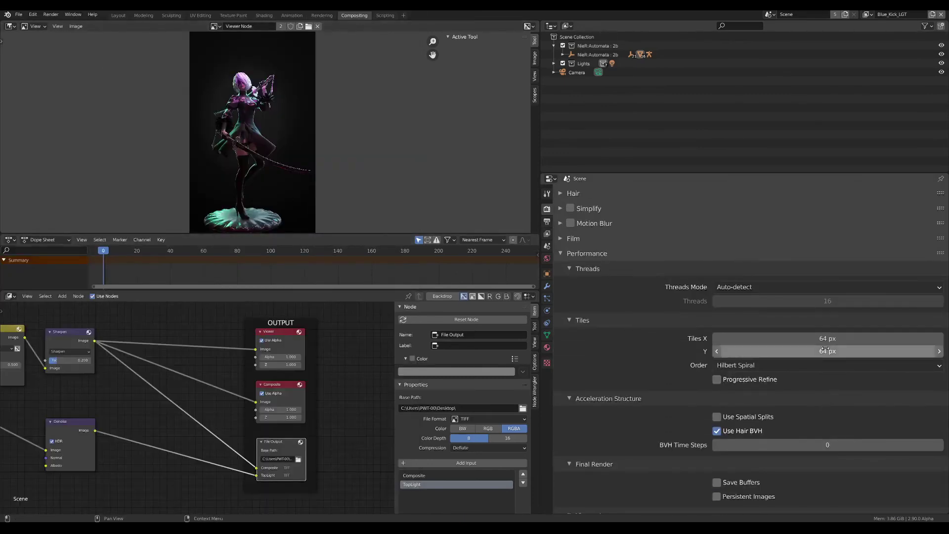
{"action": "left_click_drag", "start_coordinate": [825, 350], "coordinate": [823, 338]}
{"action": "type", "text": "256"}
{"action": "key", "text": "Return"}
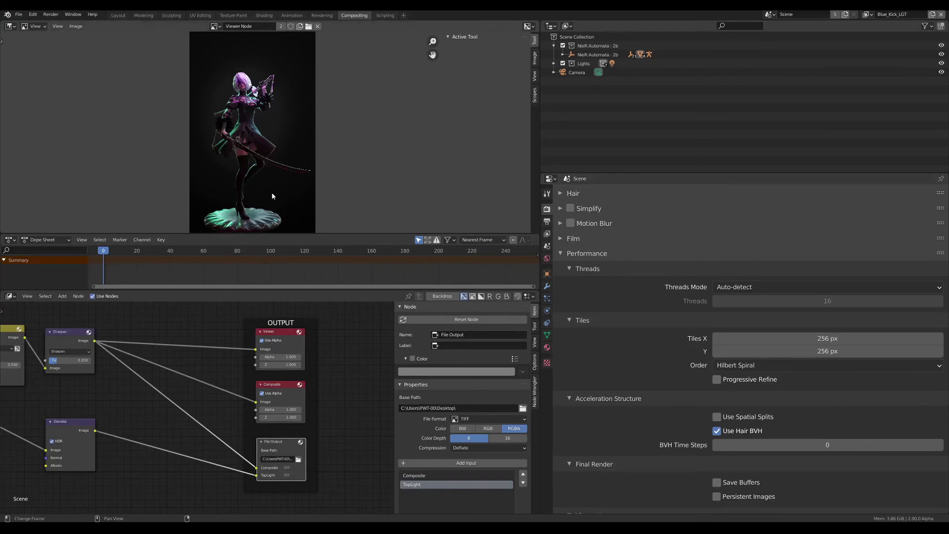
{"action": "left_click", "coordinate": [51, 14]}
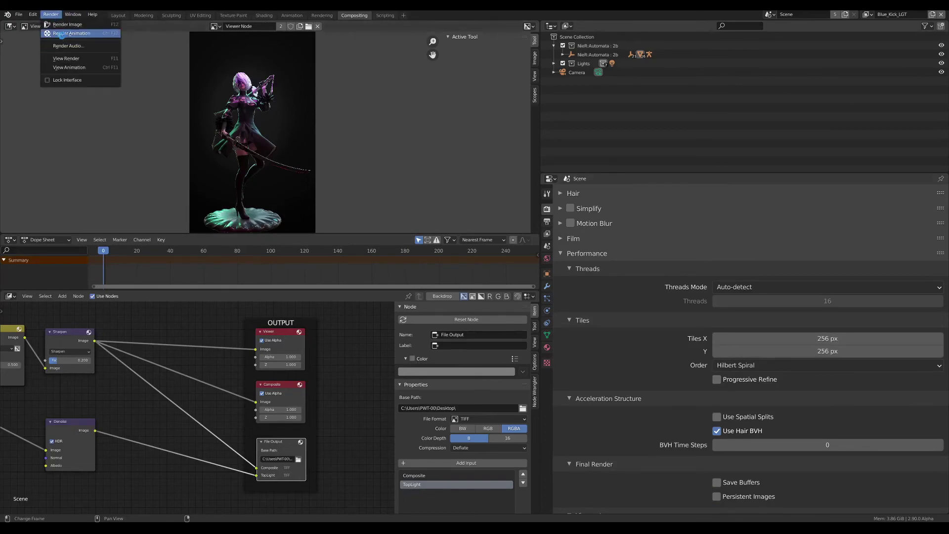
- Render the animation with 256 px tiles, then restart the frame render with F12
{"action": "left_click", "coordinate": [62, 34]}
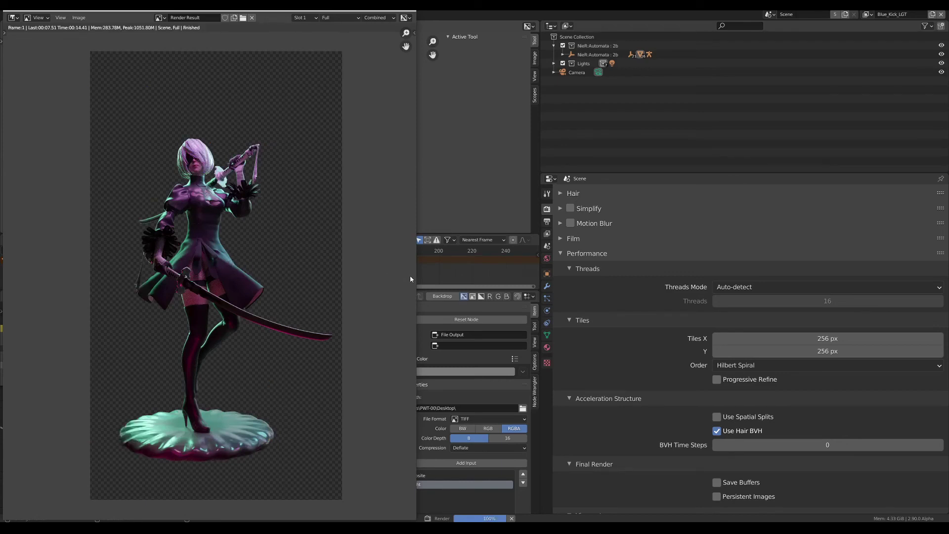
{"action": "key", "text": "F12"}
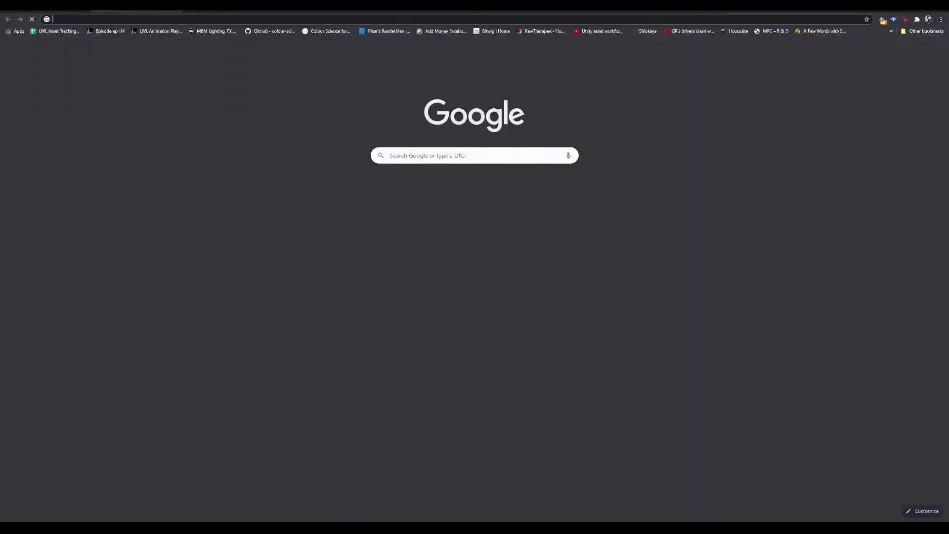
- Load developer.blender.org from Chrome's address bar
{"action": "left_click", "coordinate": [107, 15]}
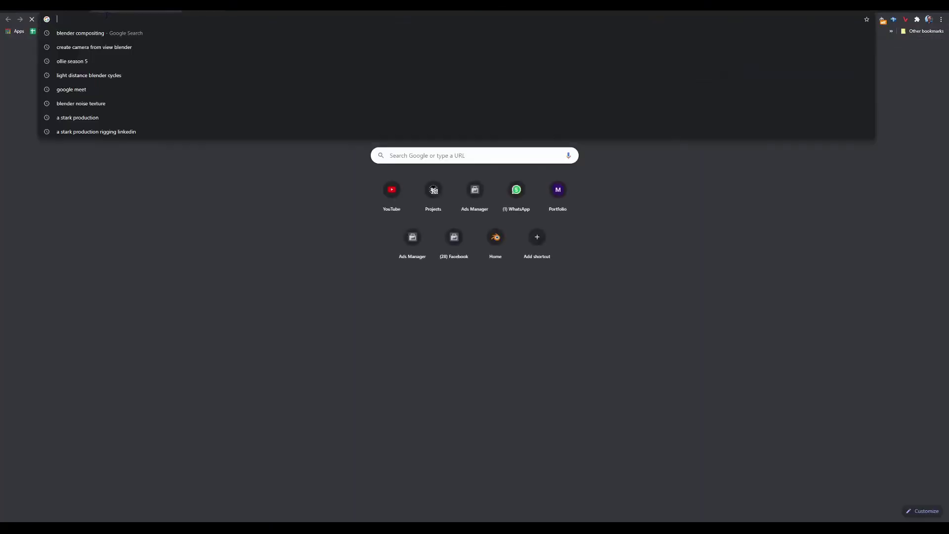
{"action": "type", "text": "d"}
{"action": "key", "text": "BackSpace"}
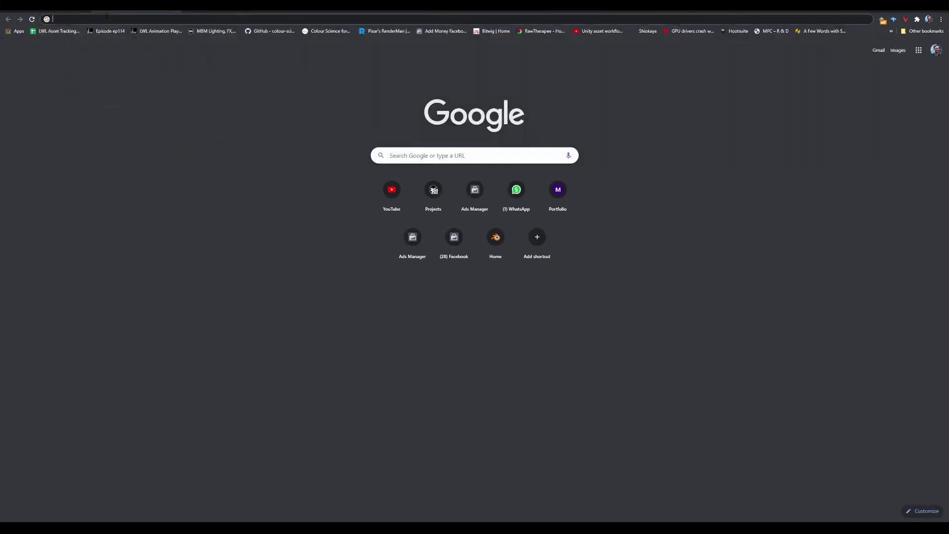
{"action": "type", "text": "developer.blender.org"}
{"action": "key", "text": "Return"}
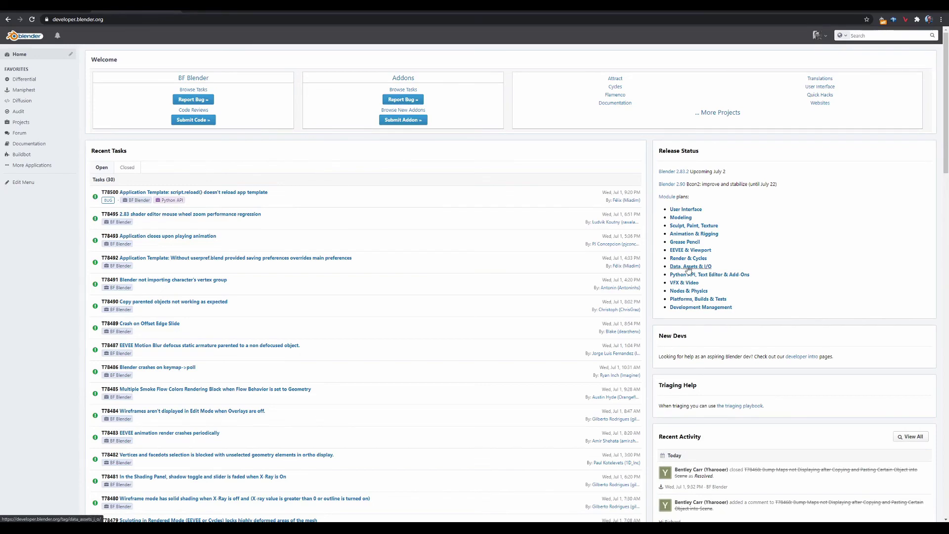
- View the VFX & Video project page twice, then return to Blender
{"action": "left_click", "coordinate": [684, 283]}
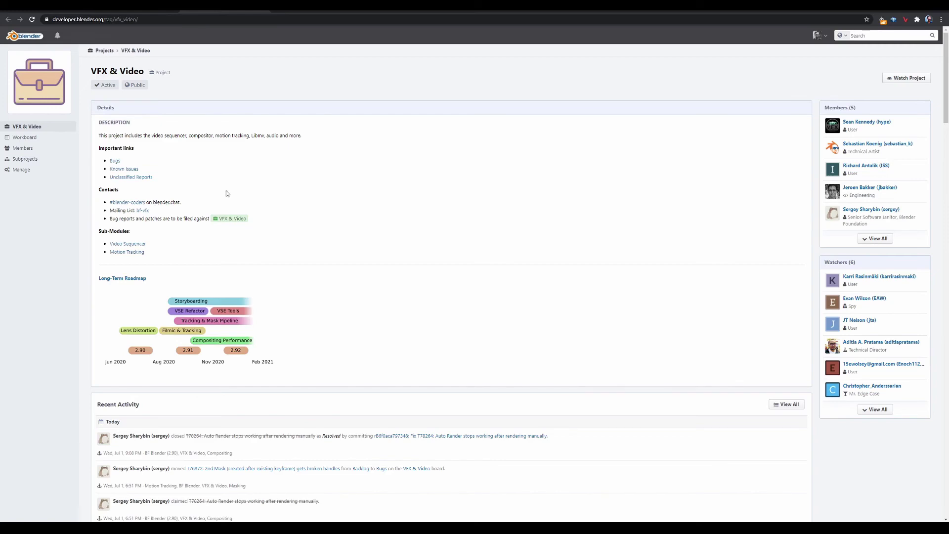
{"action": "key", "text": "ctrl+shift+Tab"}
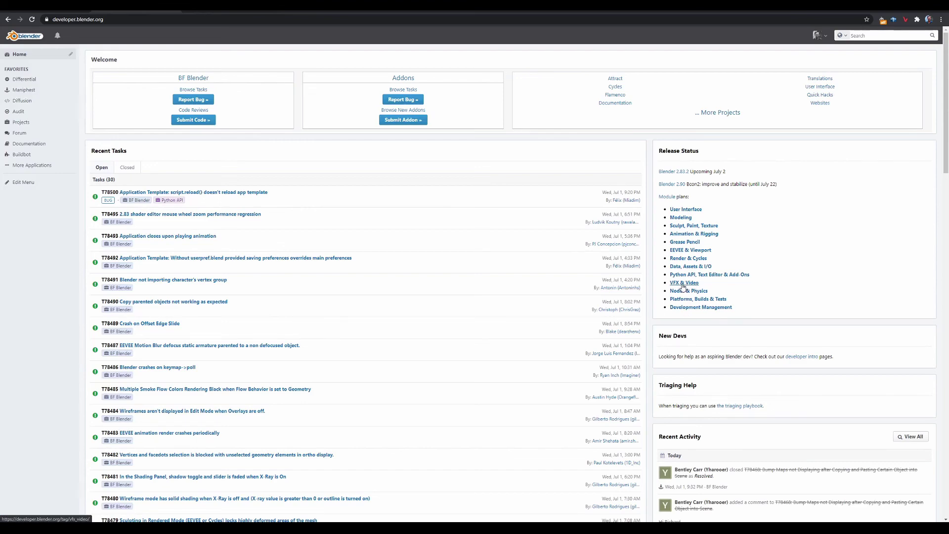
{"action": "left_click", "coordinate": [684, 283]}
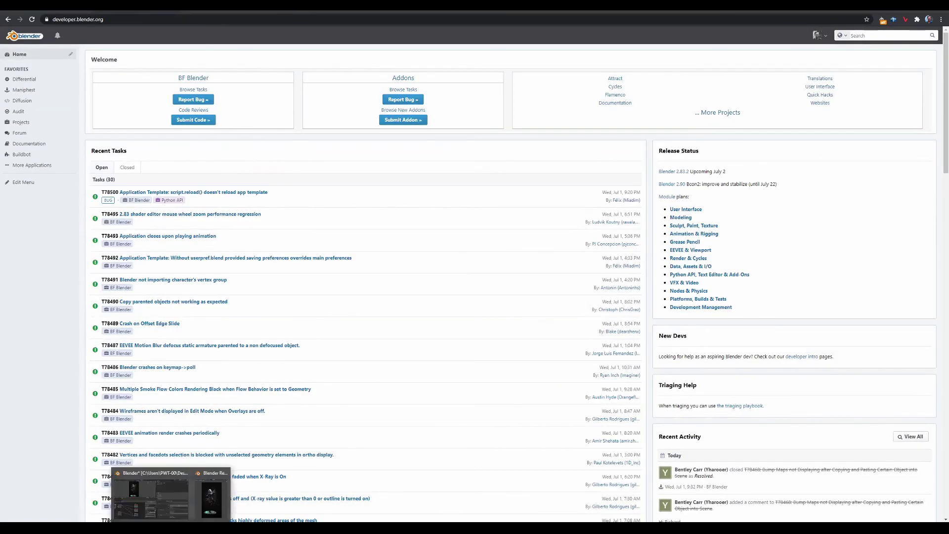
{"action": "left_click", "coordinate": [172, 495]}
- Zoom into the finished render, close its window, and nudge File Output left
{"action": "left_click", "coordinate": [213, 502]}
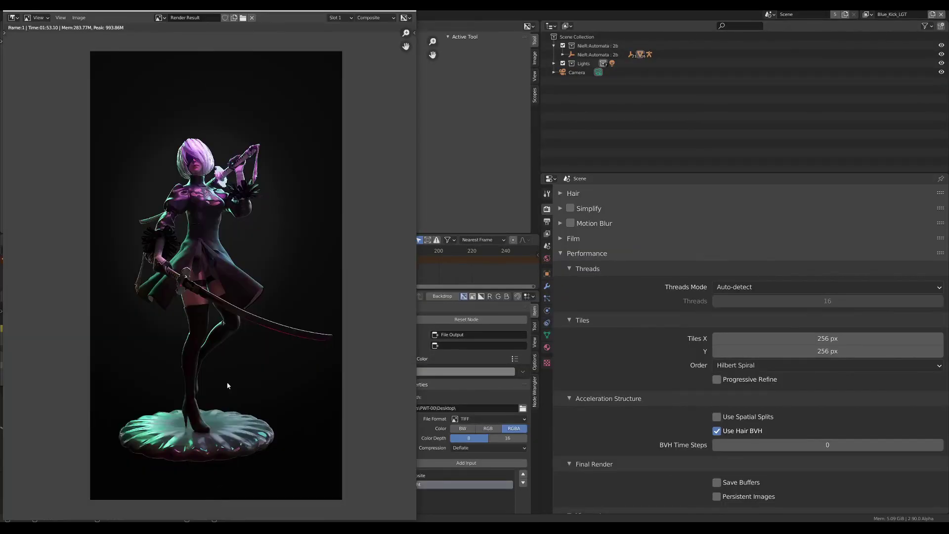
{"action": "scroll", "coordinate": [206, 251], "scroll_direction": "up", "scroll_amount": 2}
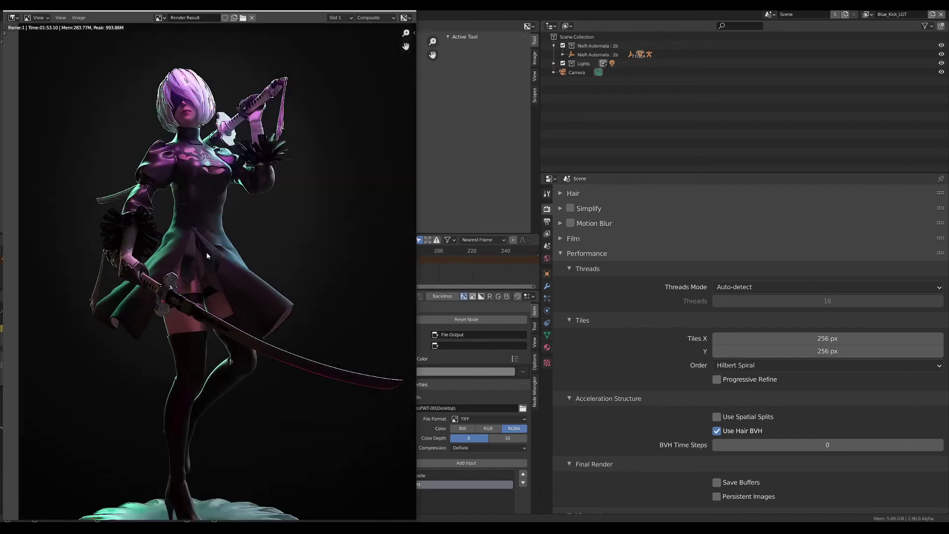
{"action": "scroll", "coordinate": [218, 209], "scroll_direction": "down", "scroll_amount": 1}
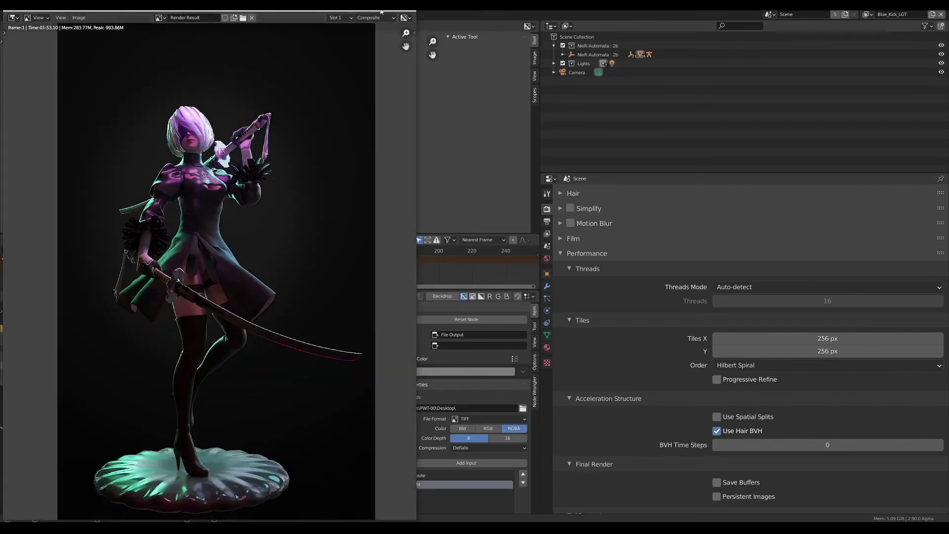
{"action": "left_click", "coordinate": [410, 11]}
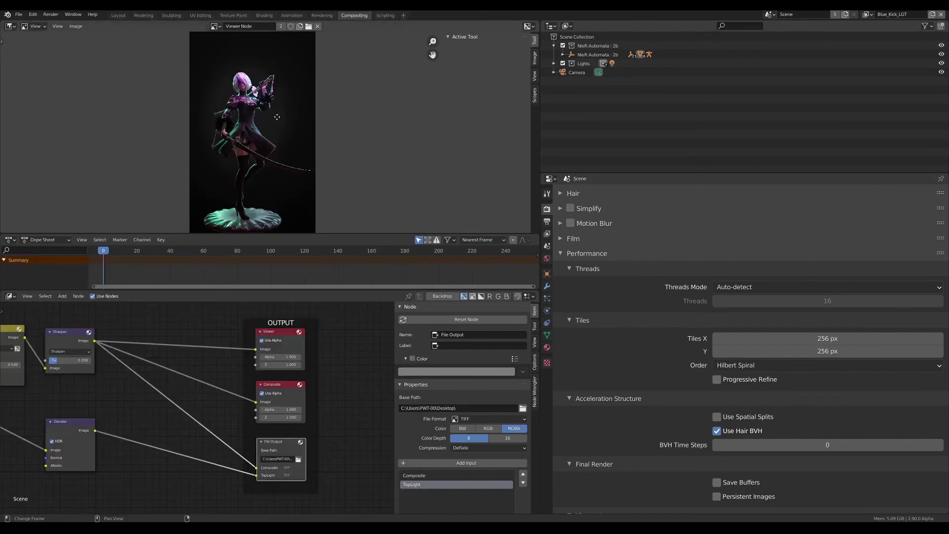
{"action": "scroll", "coordinate": [318, 413], "scroll_direction": "up", "scroll_amount": 2}
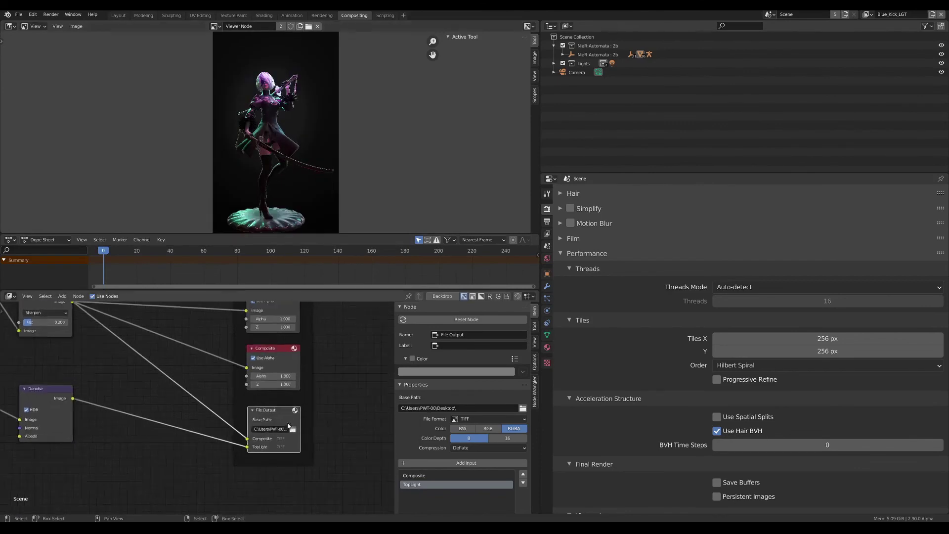
{"action": "left_click_drag", "start_coordinate": [277, 410], "coordinate": [259, 410]}
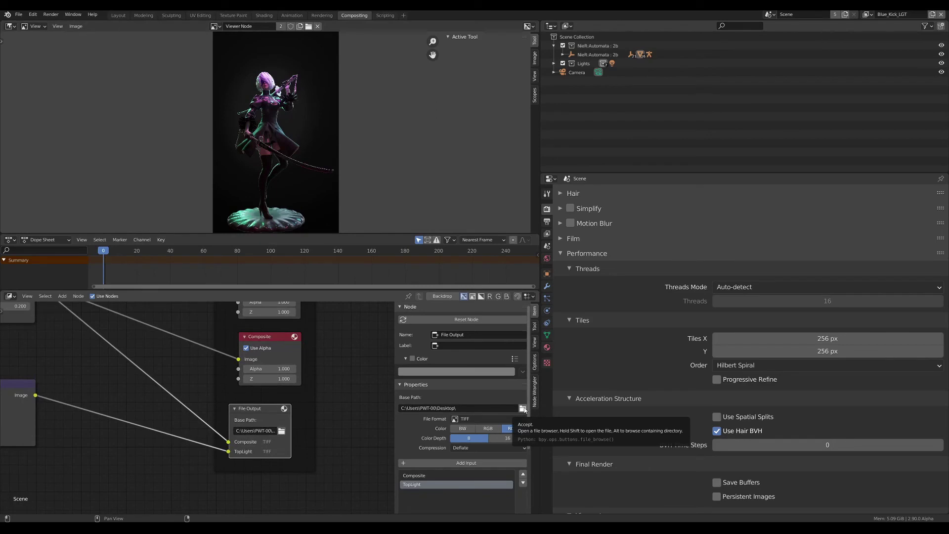
- Open Composite0001.tif and TopLight0001.tif from the Desktop in Photos
{"action": "left_click", "coordinate": [523, 409], "text": "alt"}
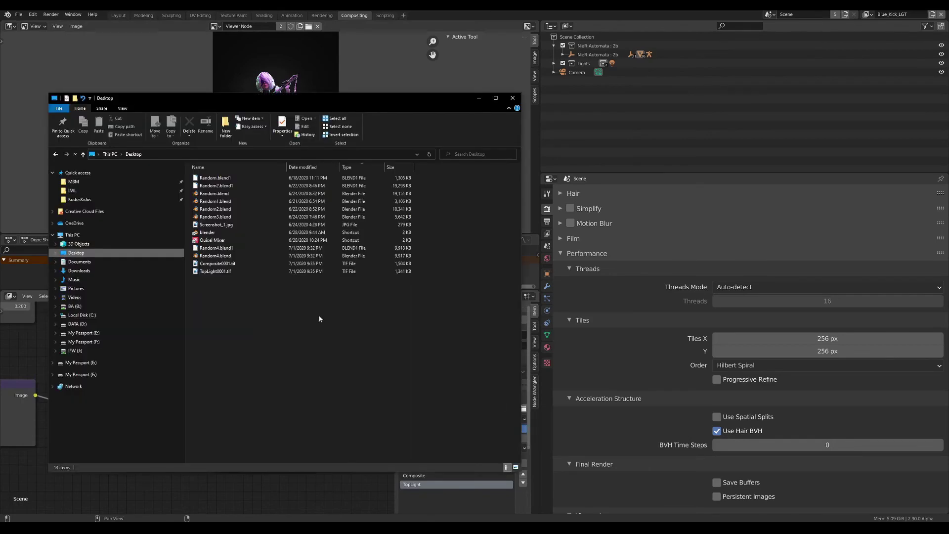
{"action": "left_click", "coordinate": [215, 266]}
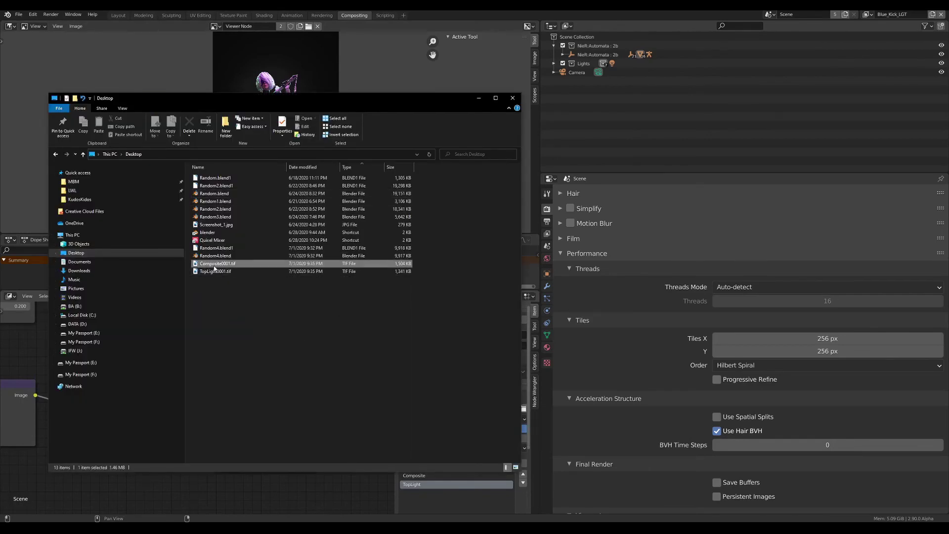
{"action": "double_click", "coordinate": [216, 268]}
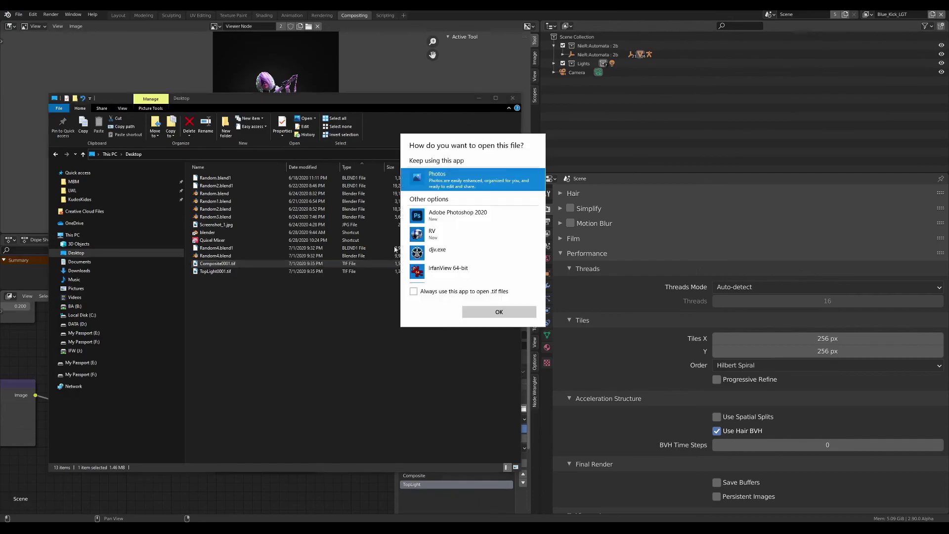
{"action": "left_click", "coordinate": [501, 312]}
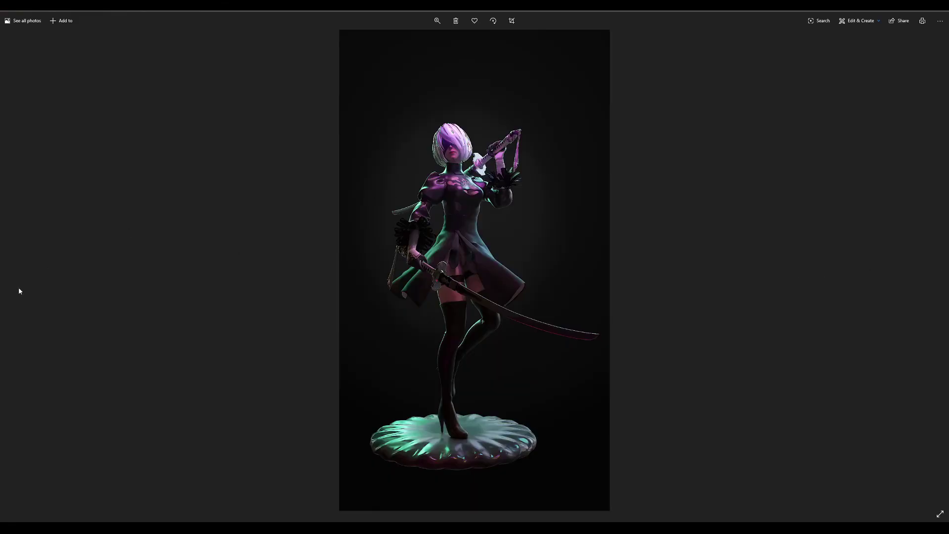
{"action": "left_click", "coordinate": [940, 5]}
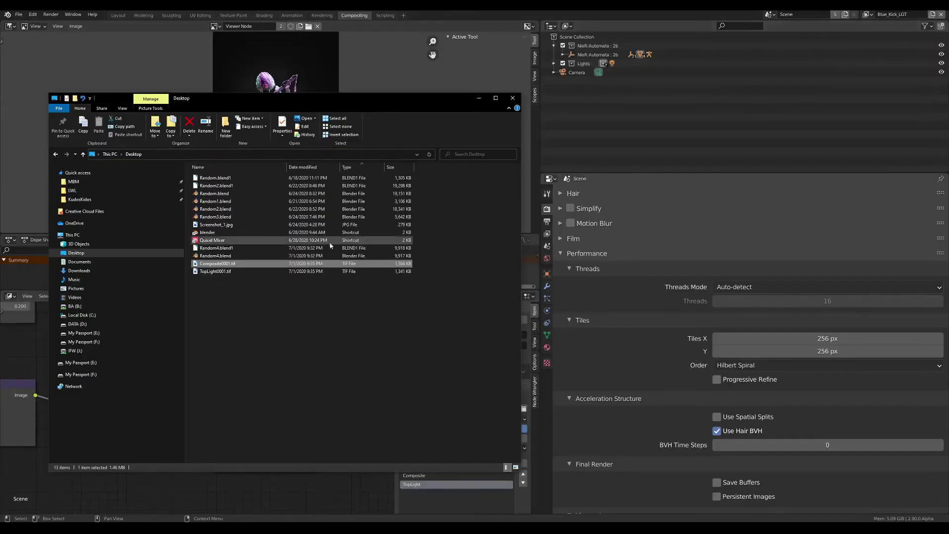
{"action": "double_click", "coordinate": [215, 272]}
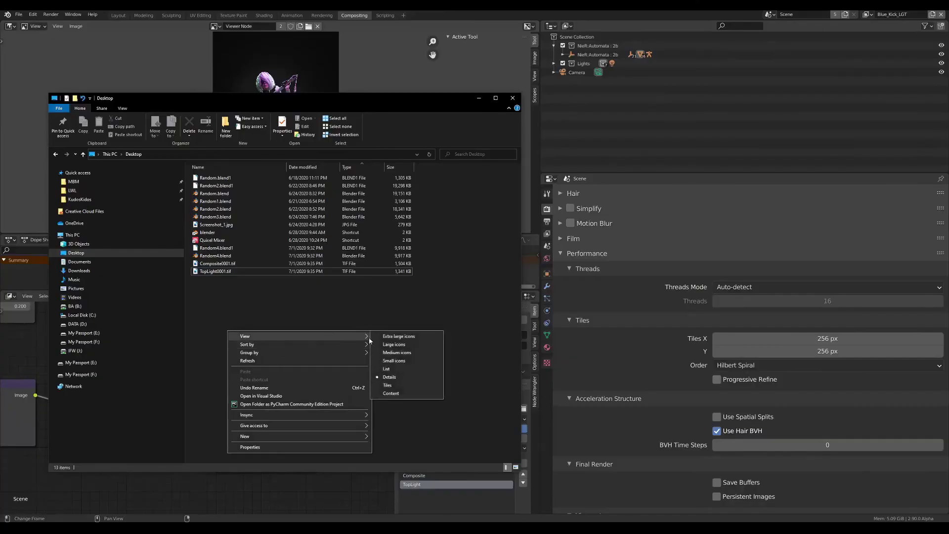
- Show Desktop files as large icons and compare both renders in Photos
{"action": "left_click", "coordinate": [390, 345]}
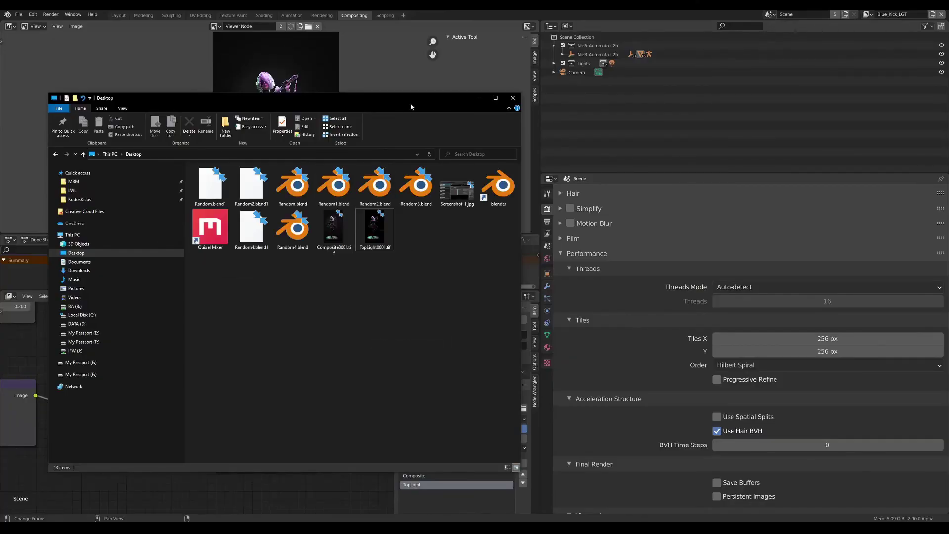
{"action": "key", "text": "super+Up"}
{"action": "double_click", "coordinate": [602, 103]}
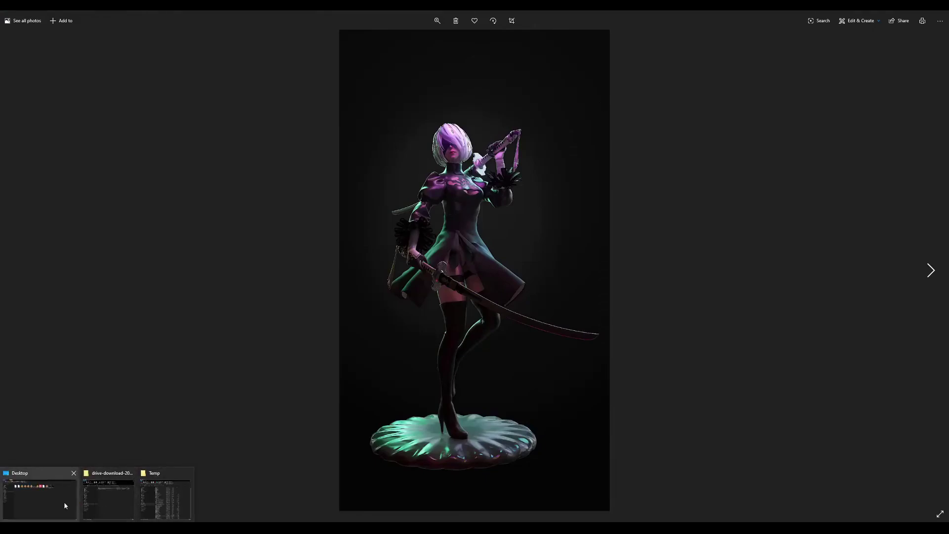
{"action": "left_click", "coordinate": [64, 502]}
{"action": "double_click", "coordinate": [638, 100]}
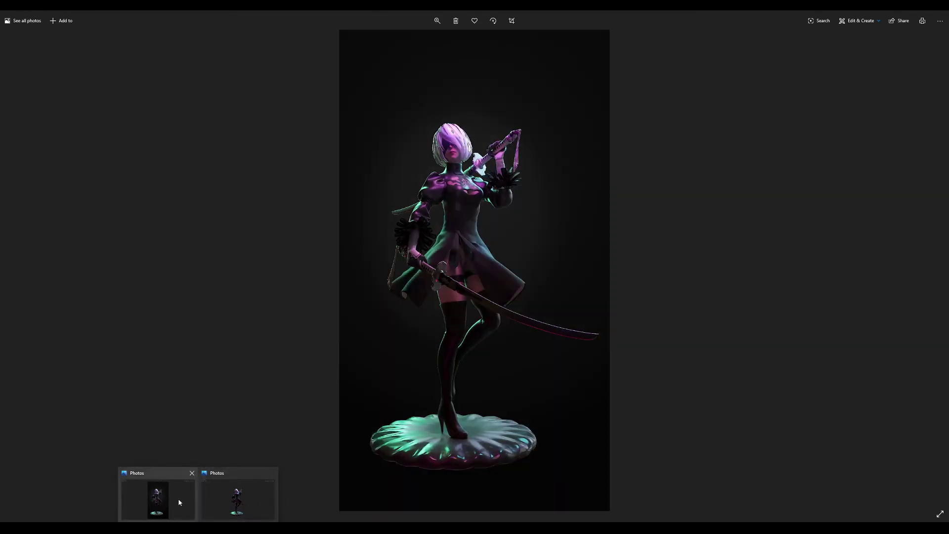
{"action": "left_click", "coordinate": [237, 498]}
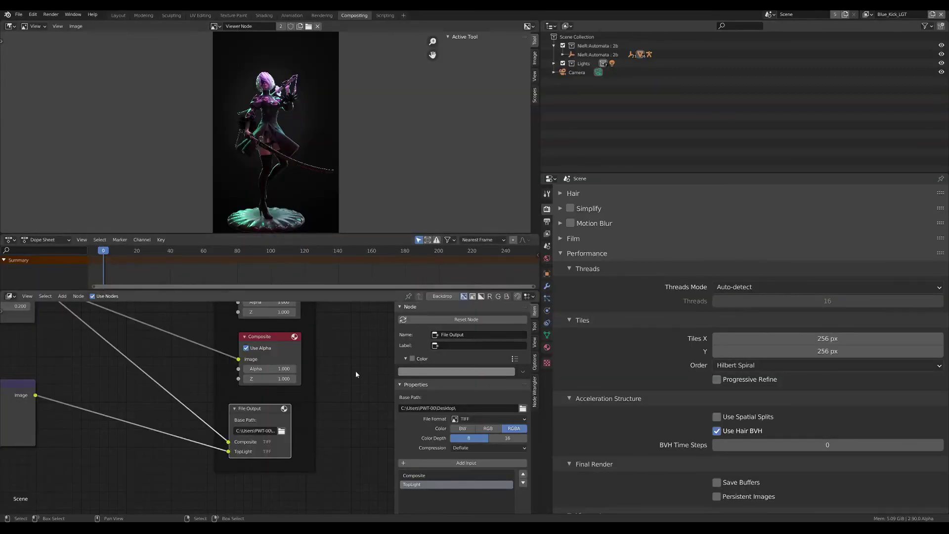
{"action": "scroll", "coordinate": [355, 183], "scroll_direction": "down", "scroll_amount": 3}
{"action": "scroll", "coordinate": [257, 399], "scroll_direction": "up", "scroll_amount": 2}
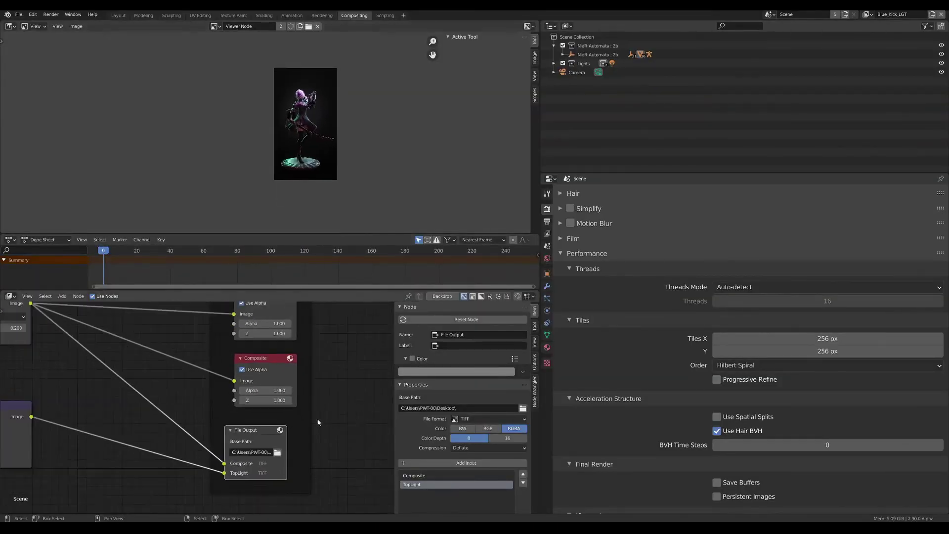
{"action": "scroll", "coordinate": [257, 399], "scroll_direction": "up", "scroll_amount": 2}
{"action": "scroll", "coordinate": [267, 402], "scroll_direction": "down", "scroll_amount": 1}
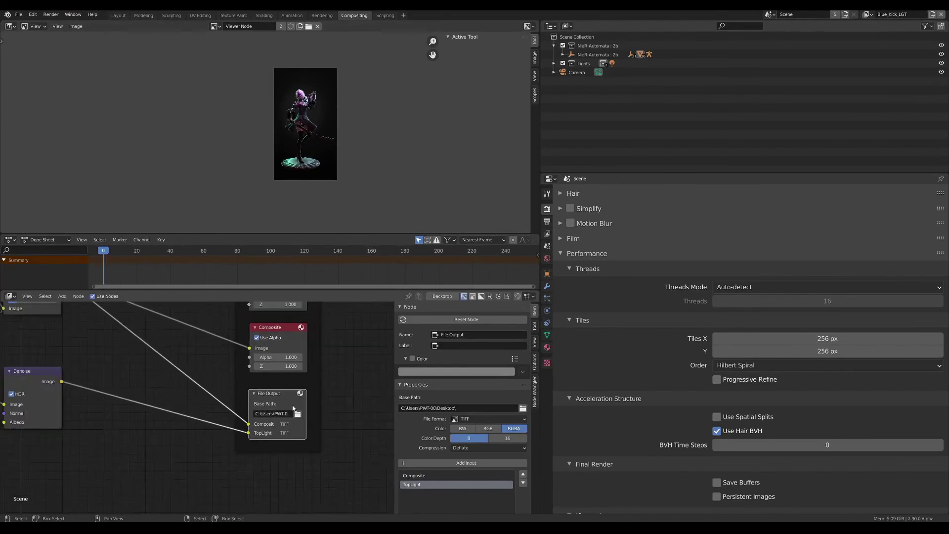
{"action": "key", "text": "ctrl+space"}
{"action": "middle_click_drag", "start_coordinate": [310, 404], "coordinate": [245, 410]}
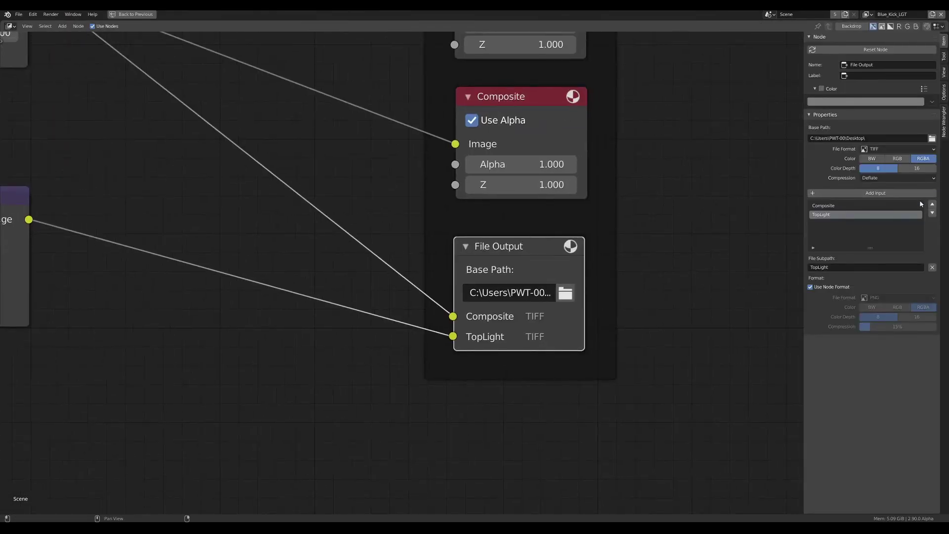
{"action": "scroll", "coordinate": [208, 310], "scroll_direction": "down", "scroll_amount": 3}
{"action": "middle_click_drag", "start_coordinate": [169, 309], "coordinate": [342, 320]}
{"action": "scroll", "coordinate": [462, 312], "scroll_direction": "down", "scroll_amount": 1}
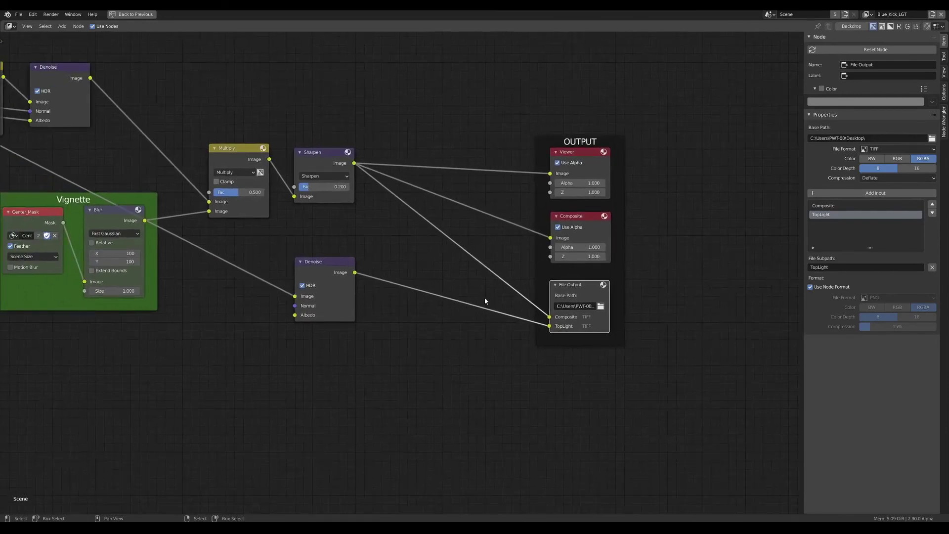
{"action": "scroll", "coordinate": [485, 300], "scroll_direction": "down", "scroll_amount": 2}
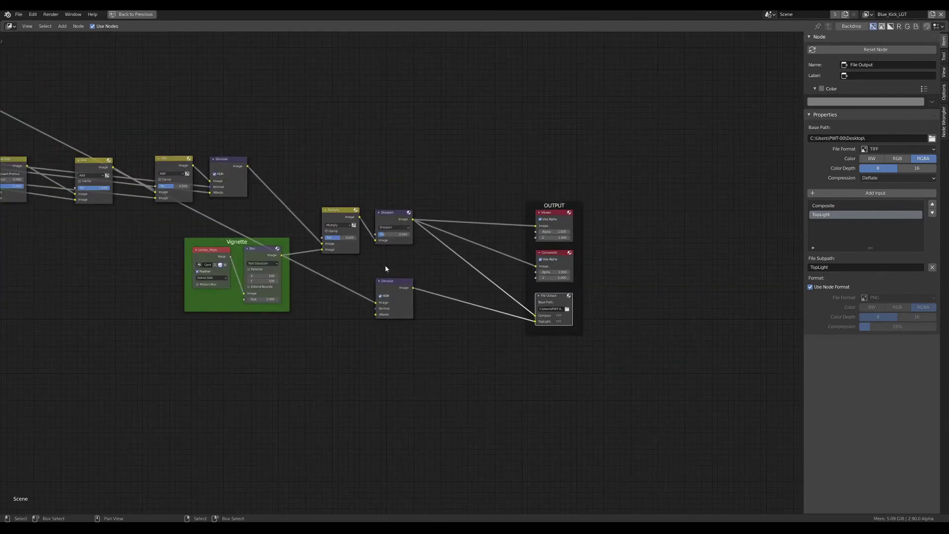
{"action": "mouse_move", "coordinate": [360, 265]}
{"action": "middle_mouse_down"}
{"action": "mouse_move", "coordinate": [414, 292]}
{"action": "mouse_move", "coordinate": [512, 300]}
{"action": "middle_mouse_up"}
{"action": "scroll", "coordinate": [415, 292], "scroll_direction": "down", "scroll_amount": 1}
{"action": "scroll", "coordinate": [286, 286], "scroll_direction": "down", "scroll_amount": 2}
{"action": "middle_click_drag", "start_coordinate": [55, 242], "coordinate": [250, 246]}
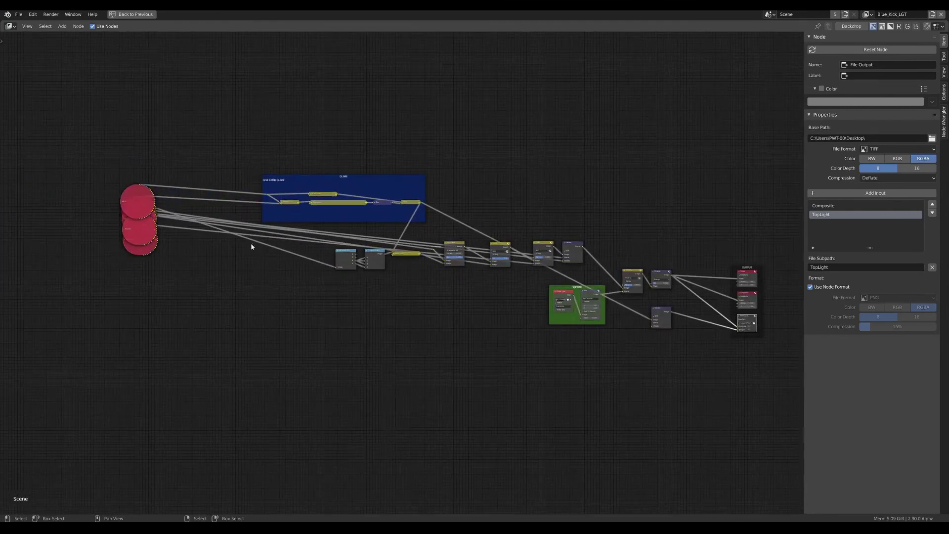
{"action": "left_click_drag", "start_coordinate": [106, 142], "coordinate": [189, 328]}
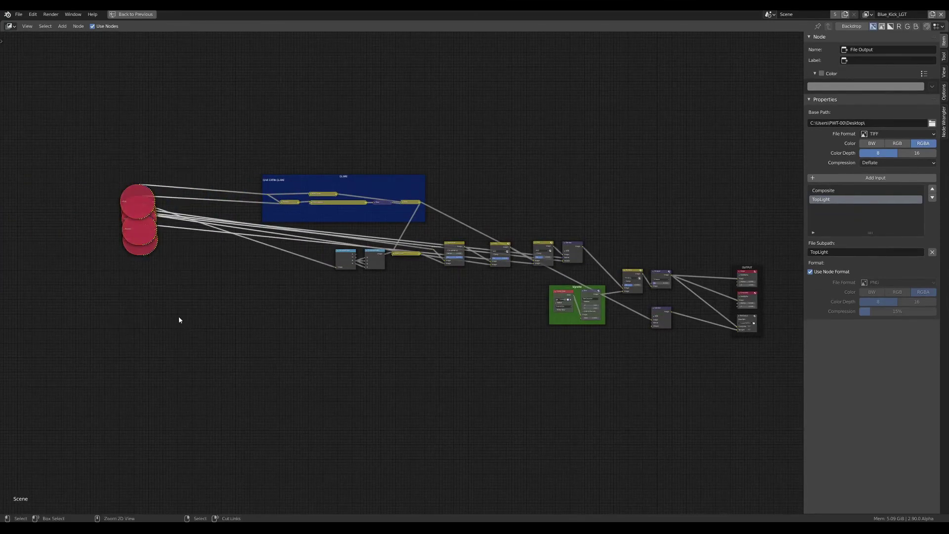
{"action": "scroll", "coordinate": [182, 260], "scroll_direction": "up", "scroll_amount": 1}
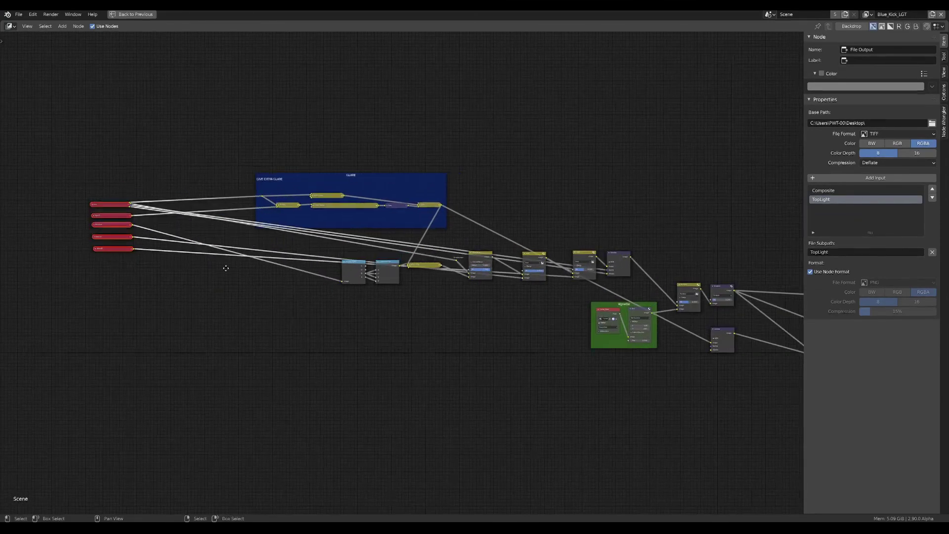
{"action": "scroll", "coordinate": [225, 267], "scroll_direction": "down", "scroll_amount": 1}
{"action": "middle_click_drag", "start_coordinate": [494, 322], "coordinate": [413, 307]}
{"action": "scroll", "coordinate": [313, 318], "scroll_direction": "up", "scroll_amount": 2}
{"action": "scroll", "coordinate": [676, 313], "scroll_direction": "up", "scroll_amount": 1}
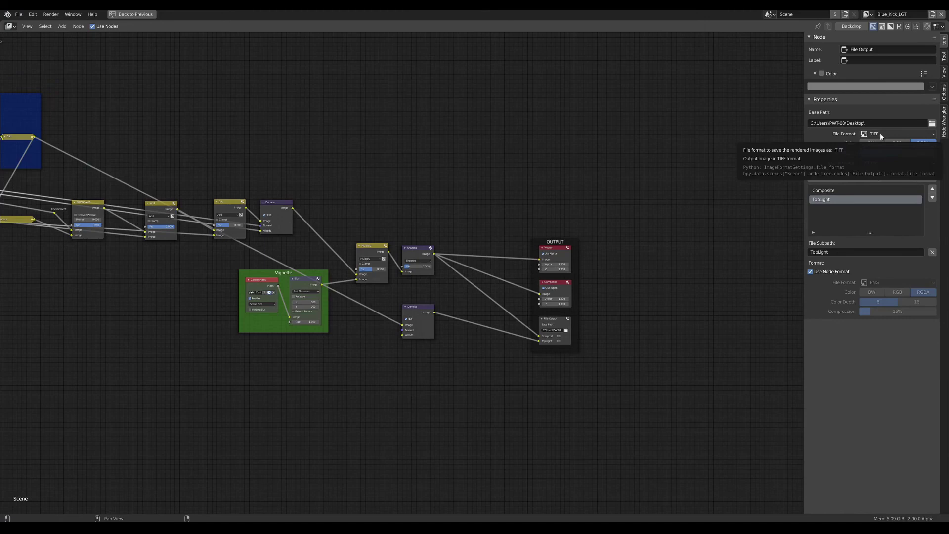
{"action": "key", "text": "ctrl+space"}
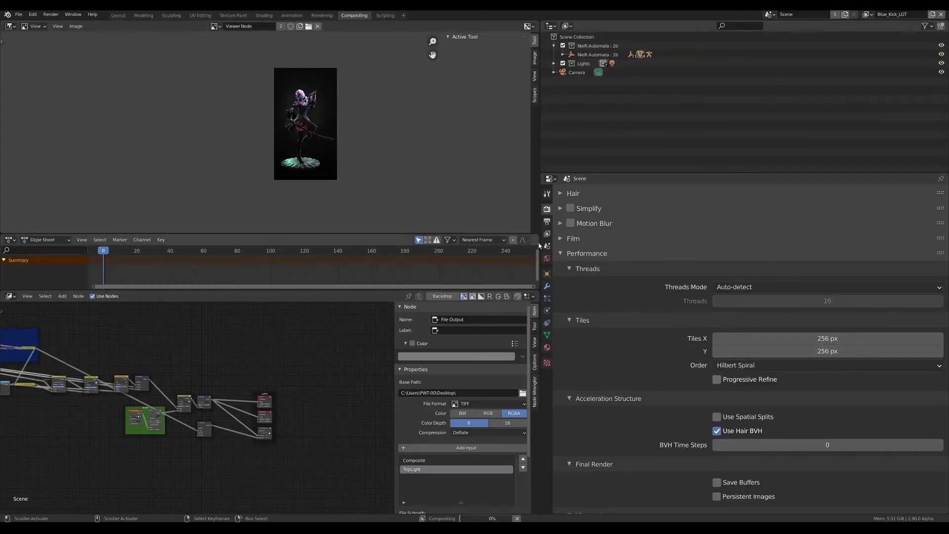
- Review the File Output node's file format and give TopLight separate format settings
{"action": "left_click", "coordinate": [547, 221]}
{"action": "scroll", "coordinate": [610, 416], "scroll_direction": "down", "scroll_amount": 3}
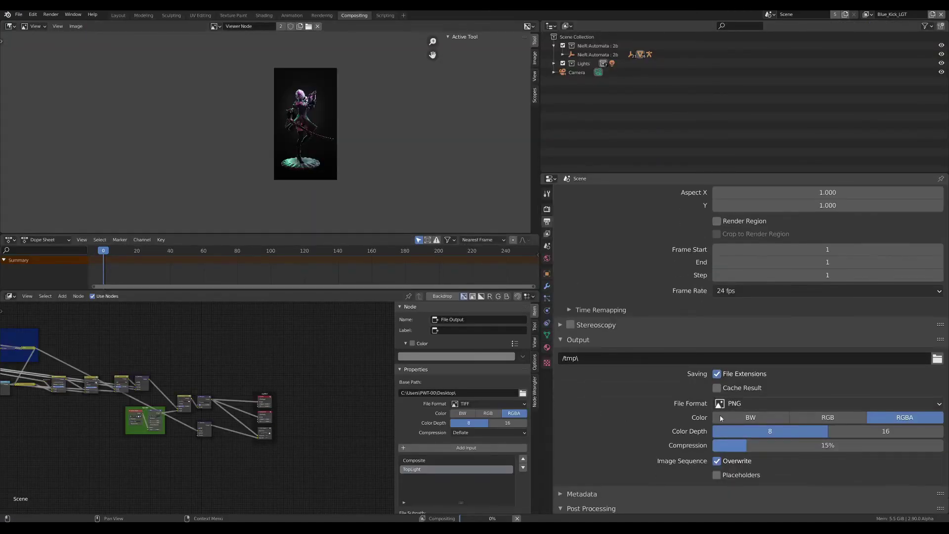
{"action": "left_click", "coordinate": [487, 403]}
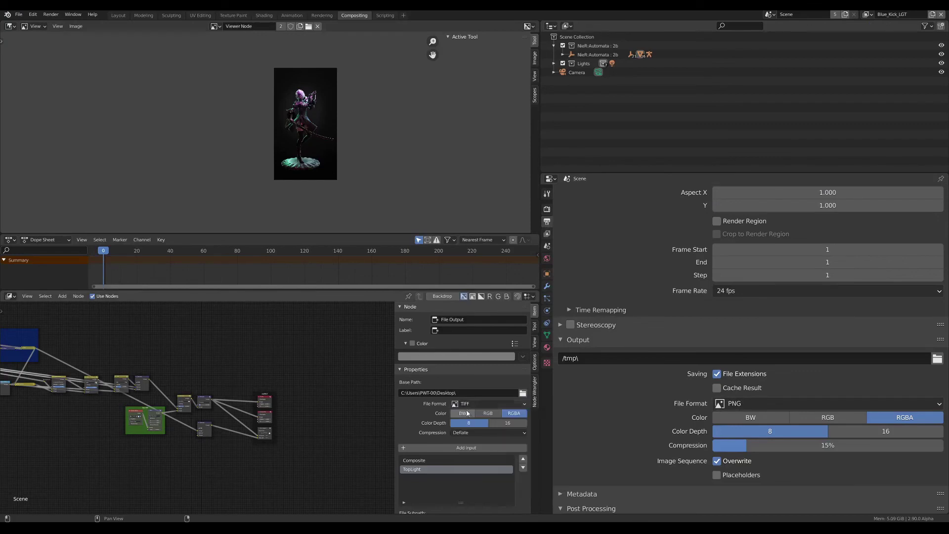
{"action": "scroll", "coordinate": [467, 413], "scroll_direction": "down", "scroll_amount": 3}
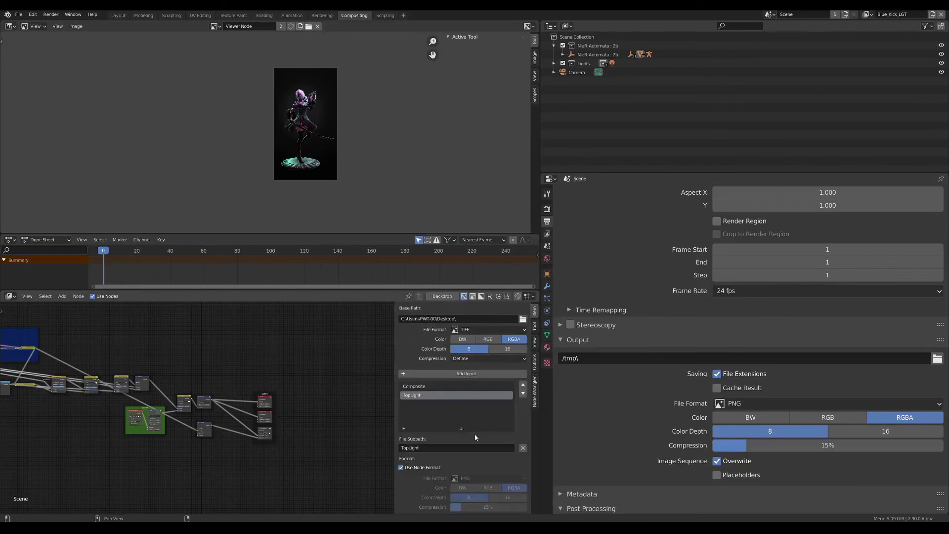
{"action": "left_click", "coordinate": [412, 469]}
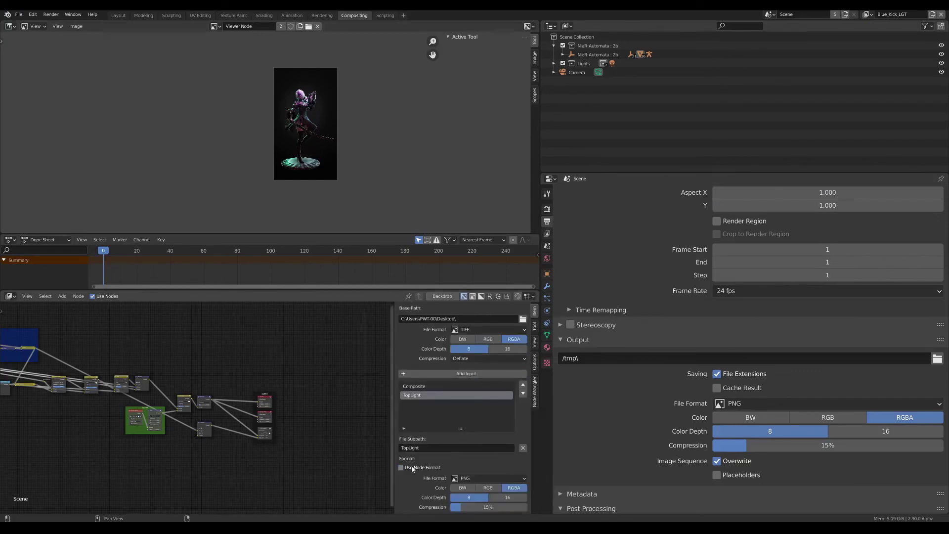
- Compare the Composite and TopLight input settings on the File Output node
{"action": "left_click", "coordinate": [414, 387]}
{"action": "left_click", "coordinate": [414, 395]}
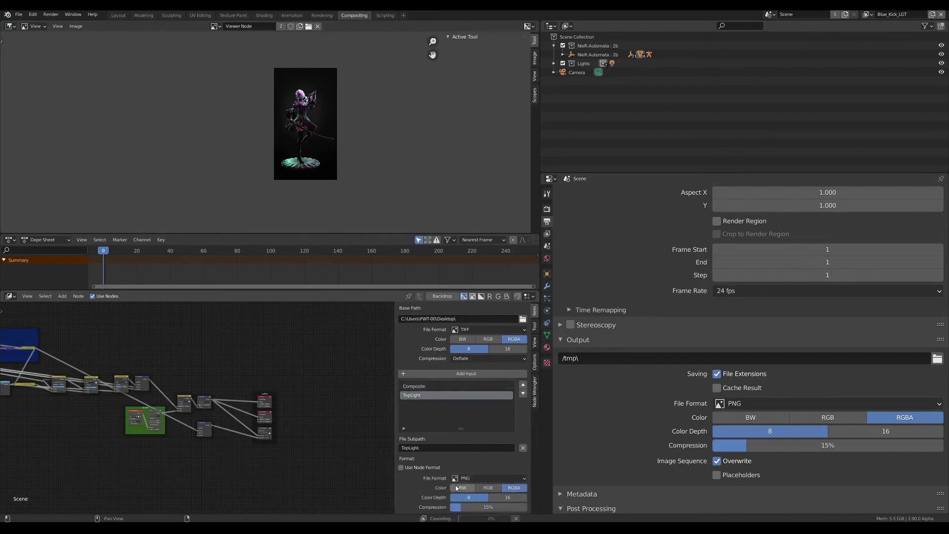
{"action": "left_click", "coordinate": [416, 387]}
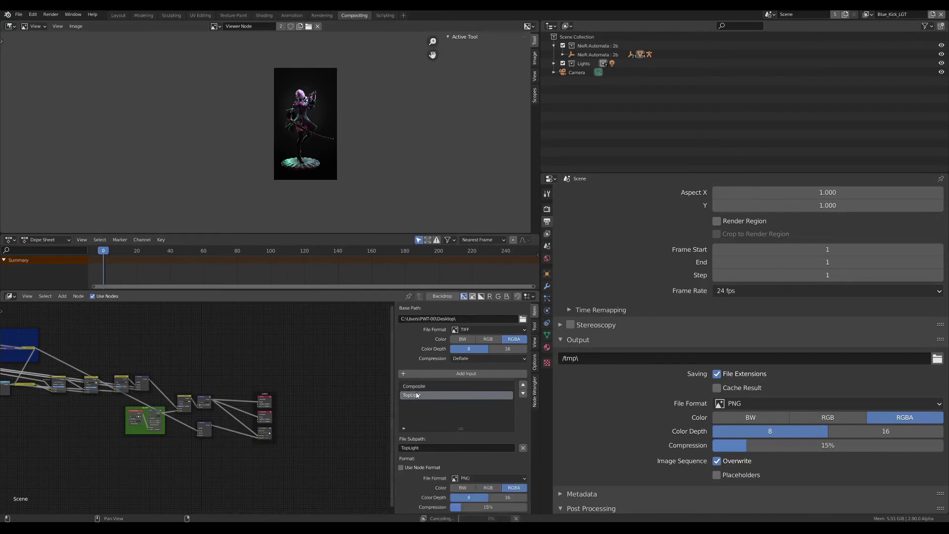
{"action": "left_click", "coordinate": [401, 467]}
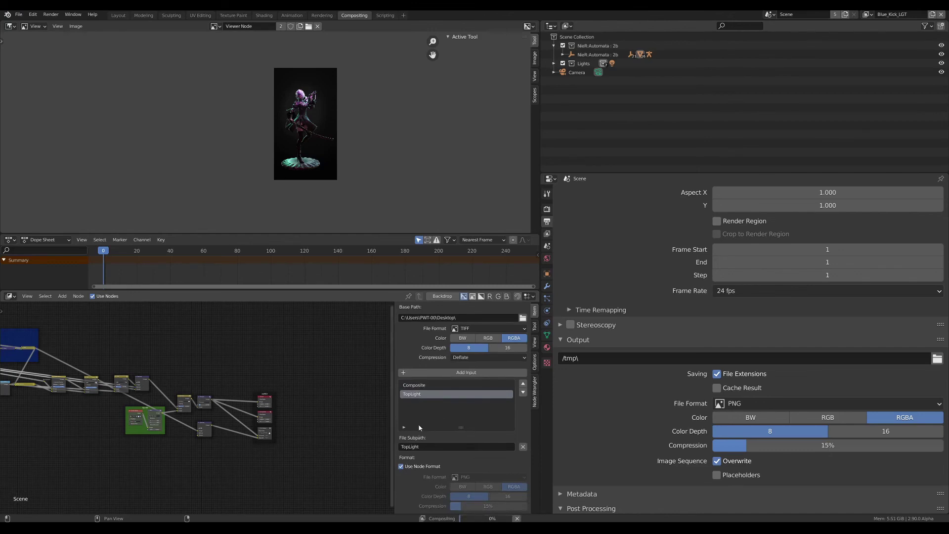
{"action": "scroll", "coordinate": [423, 398], "scroll_direction": "up", "scroll_amount": 5}
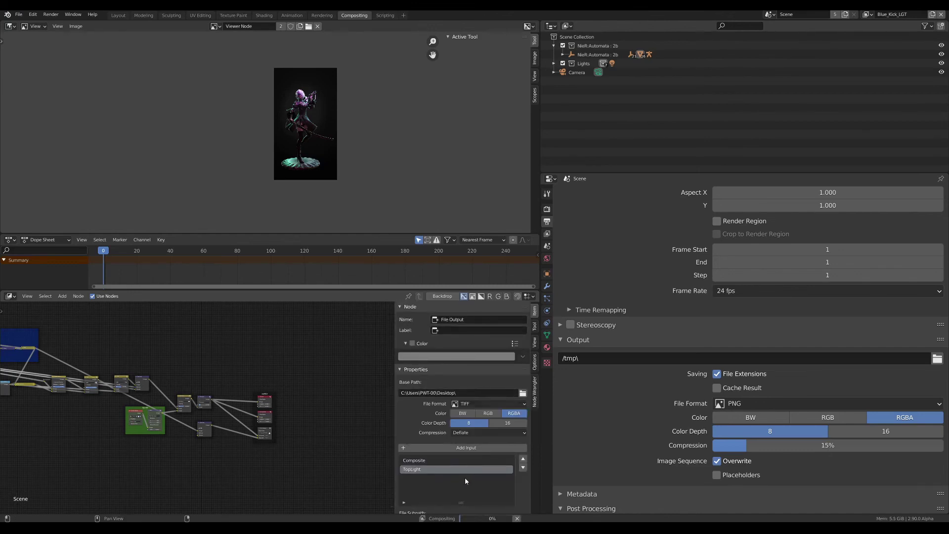
{"action": "scroll", "coordinate": [465, 475], "scroll_direction": "down", "scroll_amount": 4}
{"action": "left_click", "coordinate": [419, 403]}
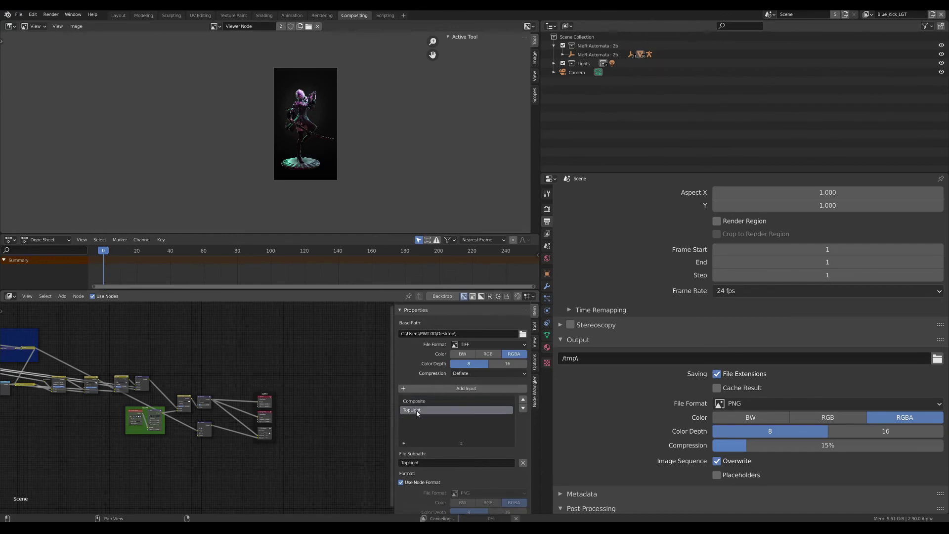
{"action": "left_click", "coordinate": [417, 403]}
{"action": "left_click", "coordinate": [416, 411]}
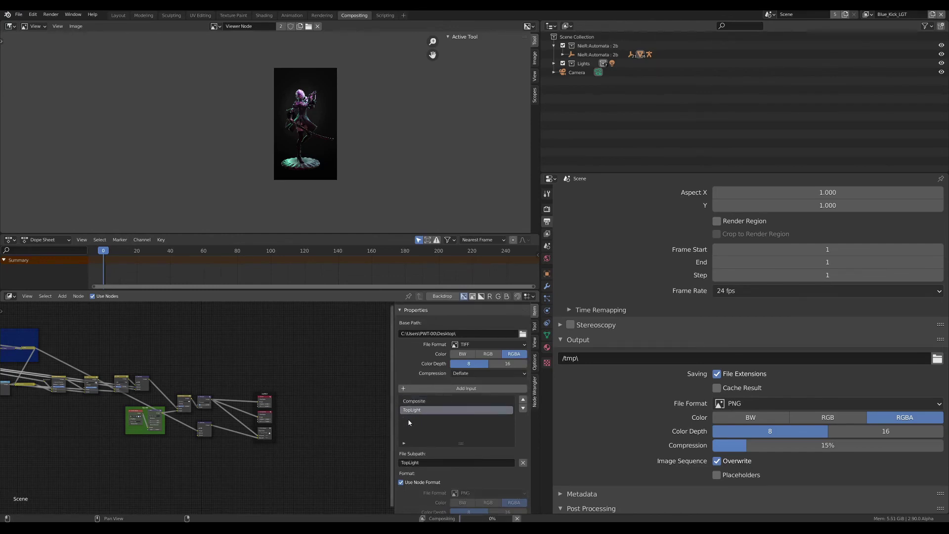
- Set the TopLight input's own file format to TIFF instead of PNG
{"action": "left_click", "coordinate": [401, 482]}
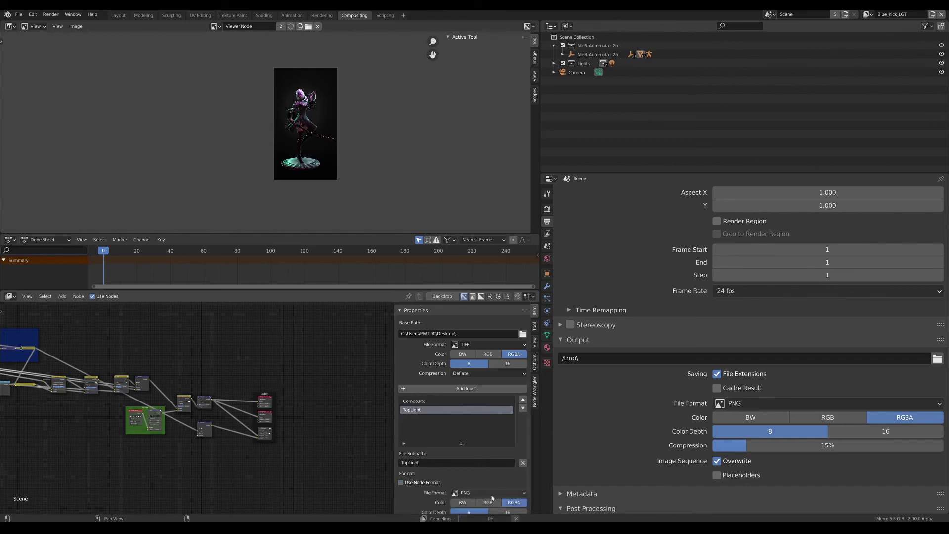
{"action": "scroll", "coordinate": [489, 487], "scroll_direction": "down", "scroll_amount": 1}
{"action": "left_click", "coordinate": [482, 477]}
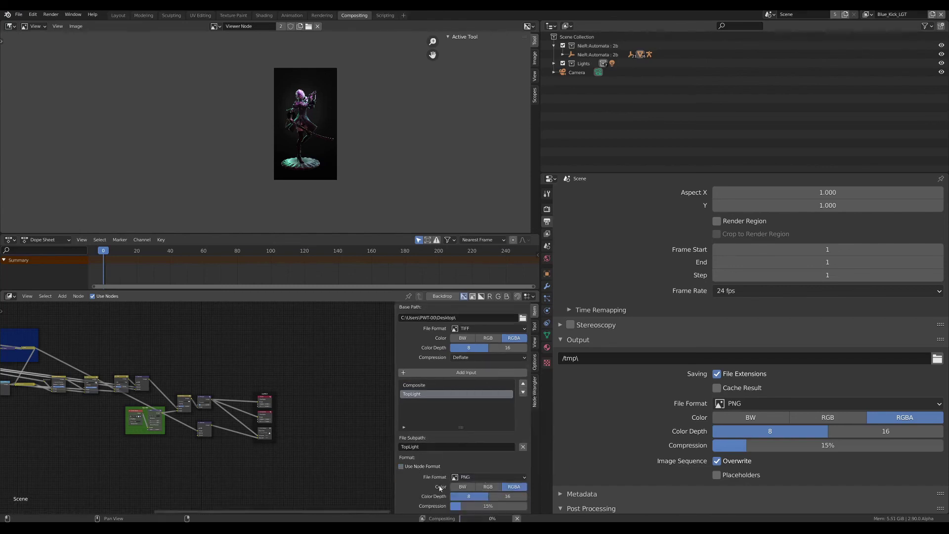
{"action": "scroll", "coordinate": [329, 414], "scroll_direction": "up", "scroll_amount": 2}
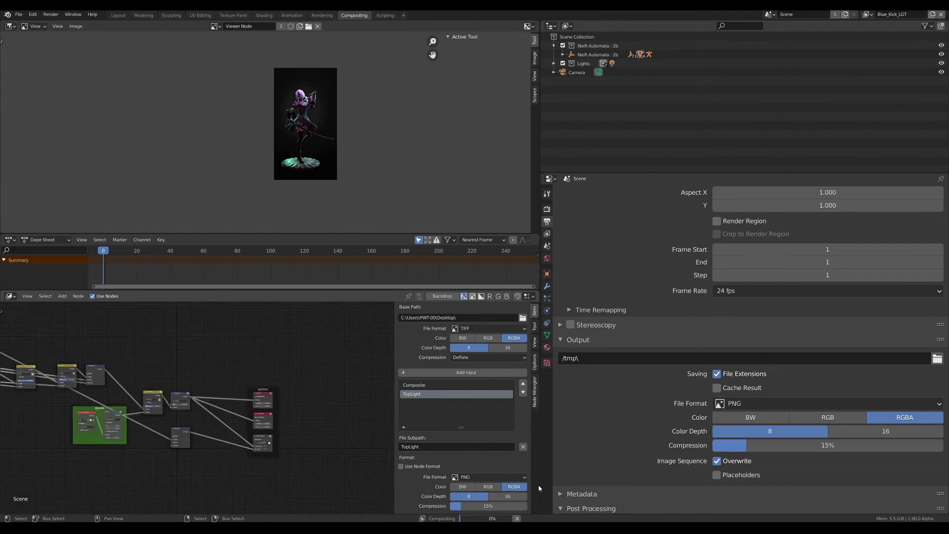
{"action": "left_click", "coordinate": [488, 477]}
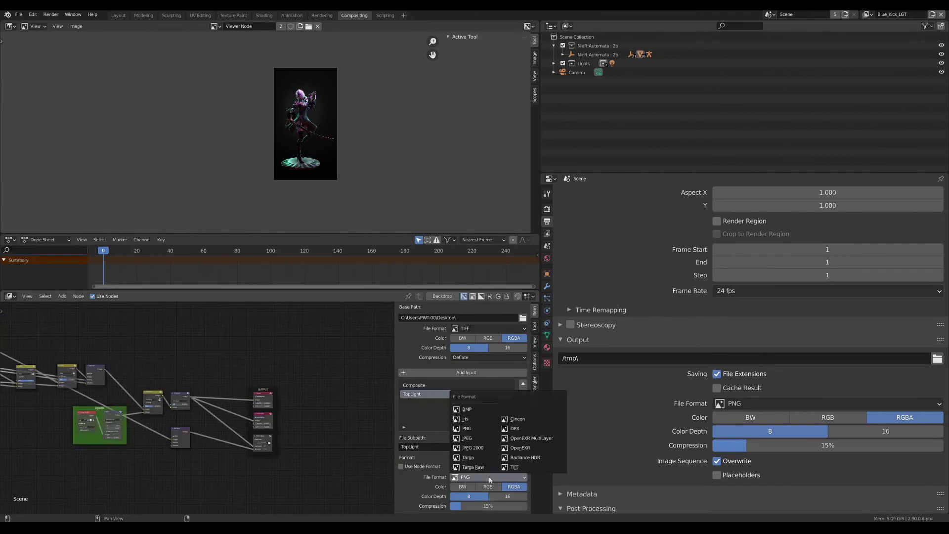
{"action": "left_click", "coordinate": [482, 478]}
{"action": "left_click", "coordinate": [514, 468]}
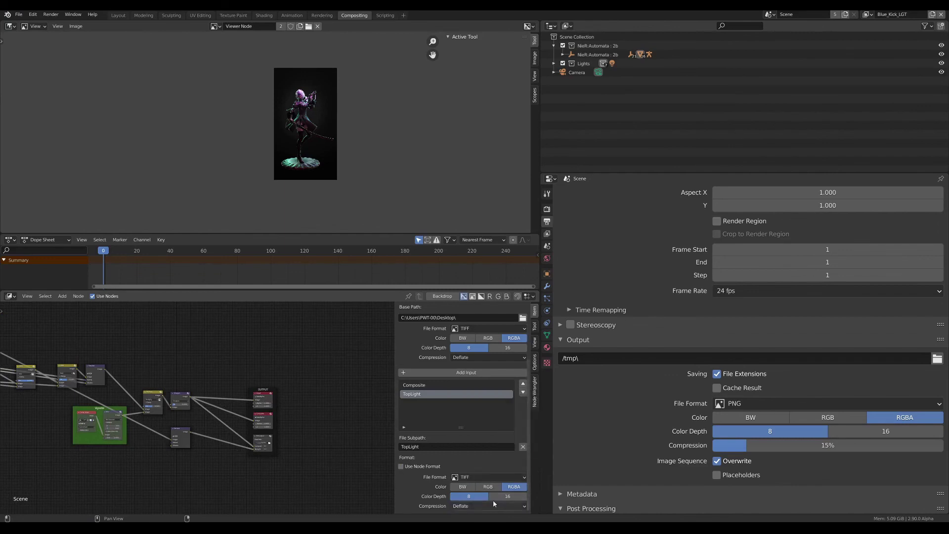
{"action": "left_click", "coordinate": [487, 477]}
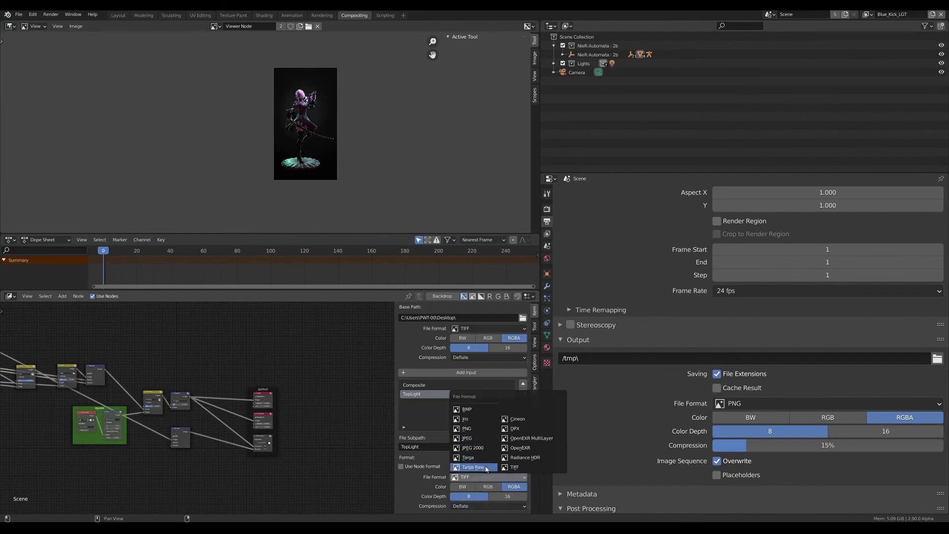
{"action": "scroll", "coordinate": [295, 384], "scroll_direction": "up", "scroll_amount": 1, "text": "ctrl"}
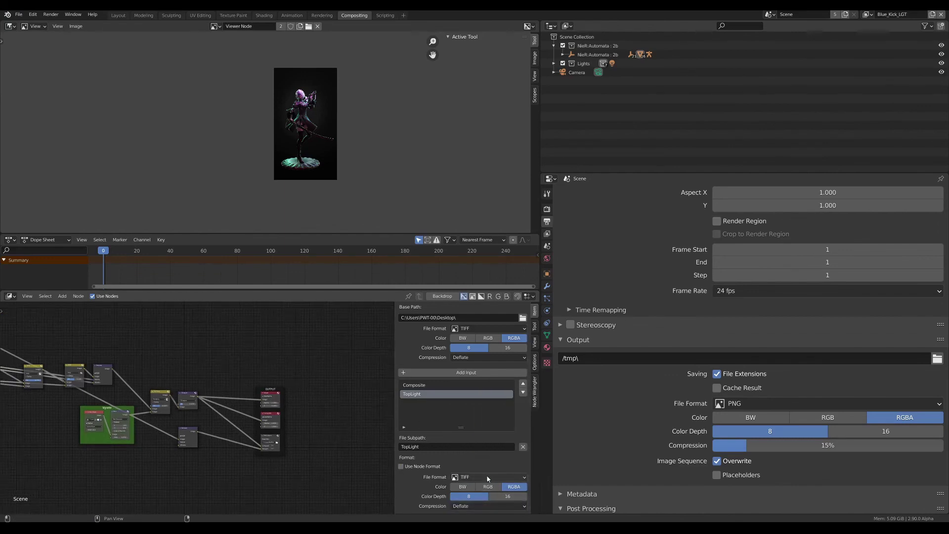
- Switch the TopLight input to Use Node Format
{"action": "left_click", "coordinate": [401, 466]}
{"action": "scroll", "coordinate": [297, 435], "scroll_direction": "down", "scroll_amount": 2}
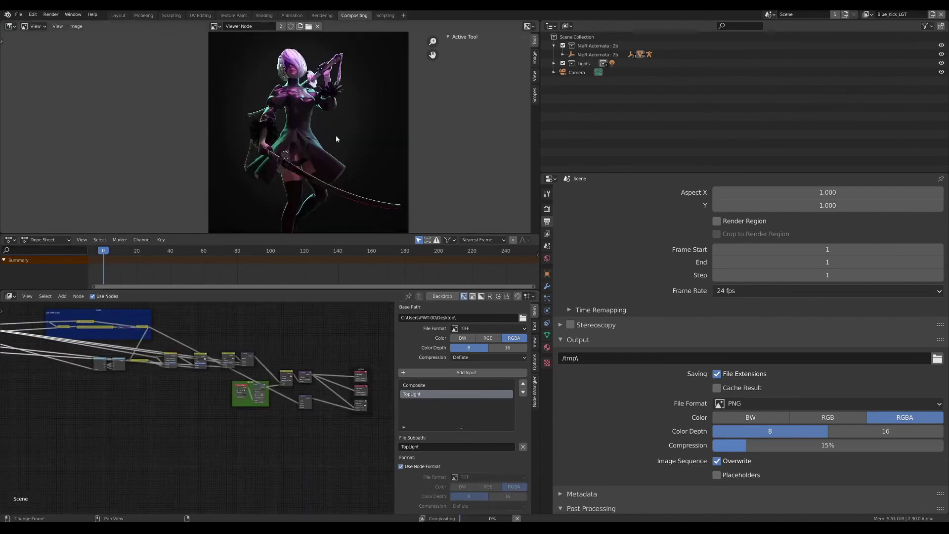
{"action": "scroll", "coordinate": [248, 428], "scroll_direction": "up", "scroll_amount": 3, "text": "ctrl"}
- Maximize the node editor and bring the OUTPUT frame into view
{"action": "key", "text": "ctrl+space"}
{"action": "scroll", "coordinate": [293, 395], "scroll_direction": "up", "scroll_amount": 1}
{"action": "scroll", "coordinate": [354, 352], "scroll_direction": "up", "scroll_amount": 1}
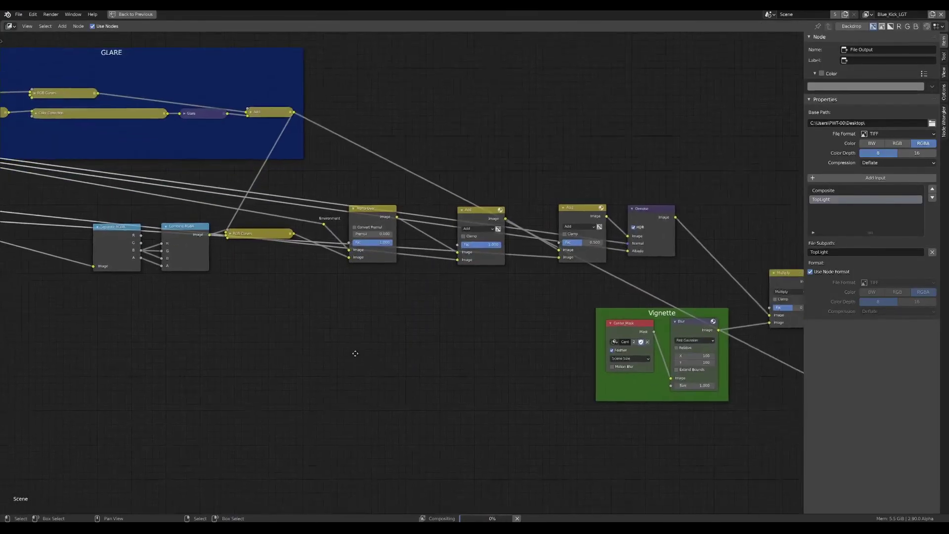
{"action": "key", "text": "shift+a"}
{"action": "mouse_move", "coordinate": [323, 420]}
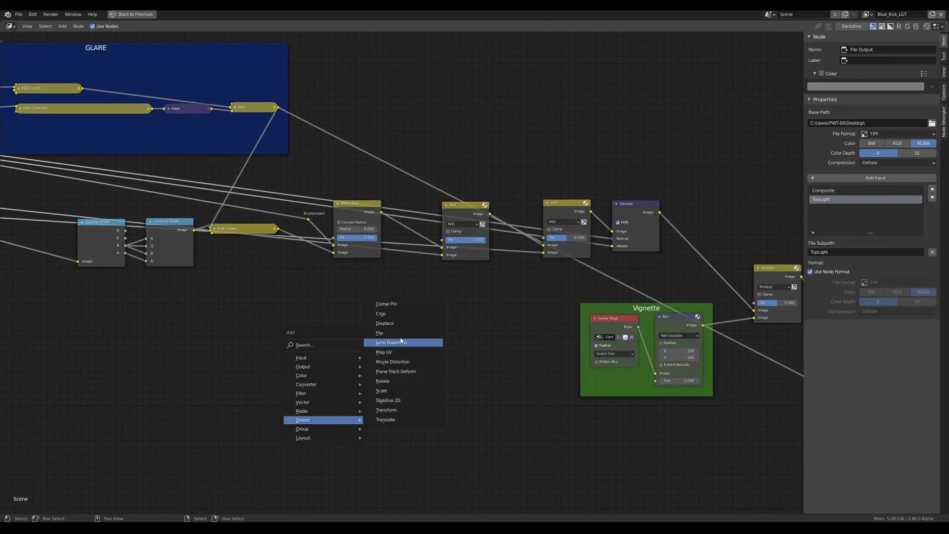
{"action": "key", "text": "Escape"}
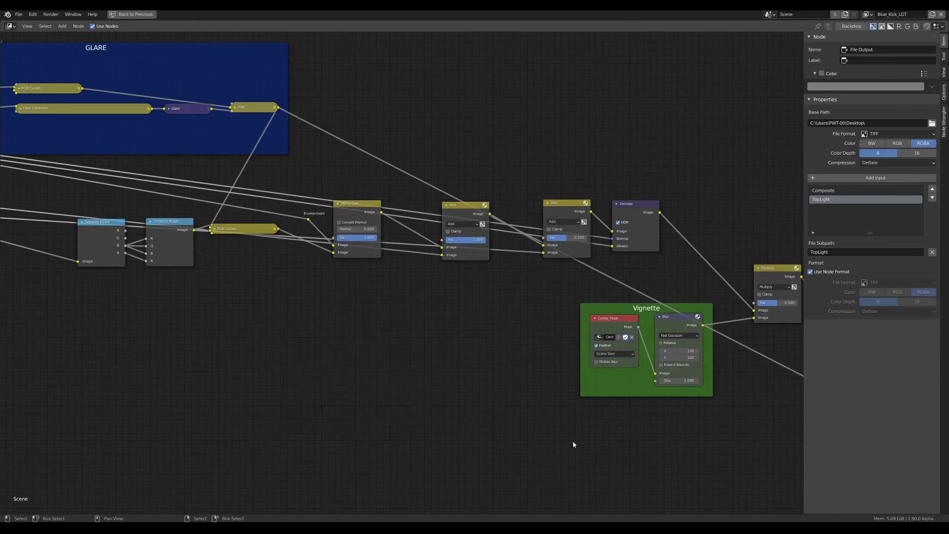
{"action": "middle_click_drag", "start_coordinate": [572, 442], "coordinate": [511, 393]}
{"action": "scroll", "coordinate": [511, 394], "scroll_direction": "up", "scroll_amount": 3}
- Add a Split Viewer node below the outputs and feed it the Denoise image
{"action": "key", "text": "shift+a"}
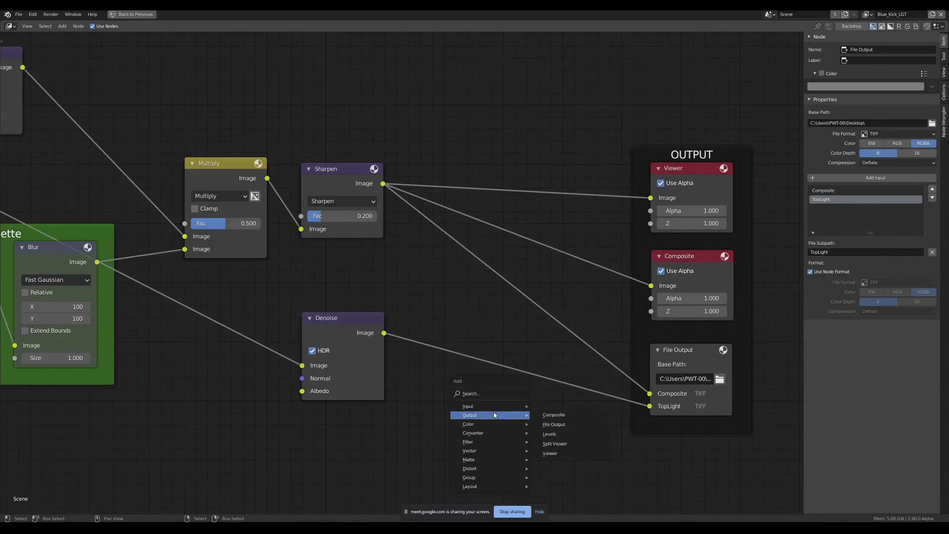
{"action": "left_click", "coordinate": [583, 443]}
{"action": "left_click", "coordinate": [450, 420]}
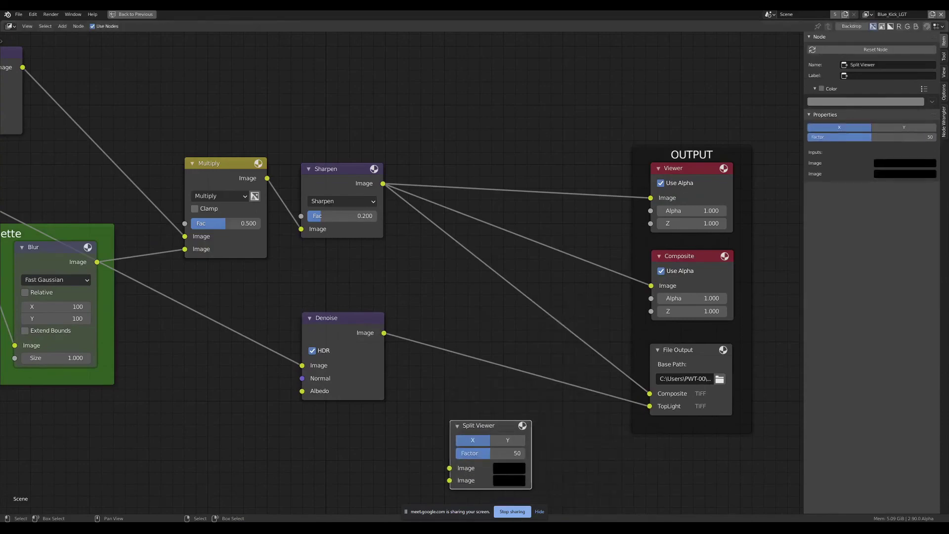
{"action": "scroll", "coordinate": [342, 272], "scroll_direction": "down", "scroll_amount": 2}
{"action": "scroll", "coordinate": [392, 357], "scroll_direction": "up", "scroll_amount": 1}
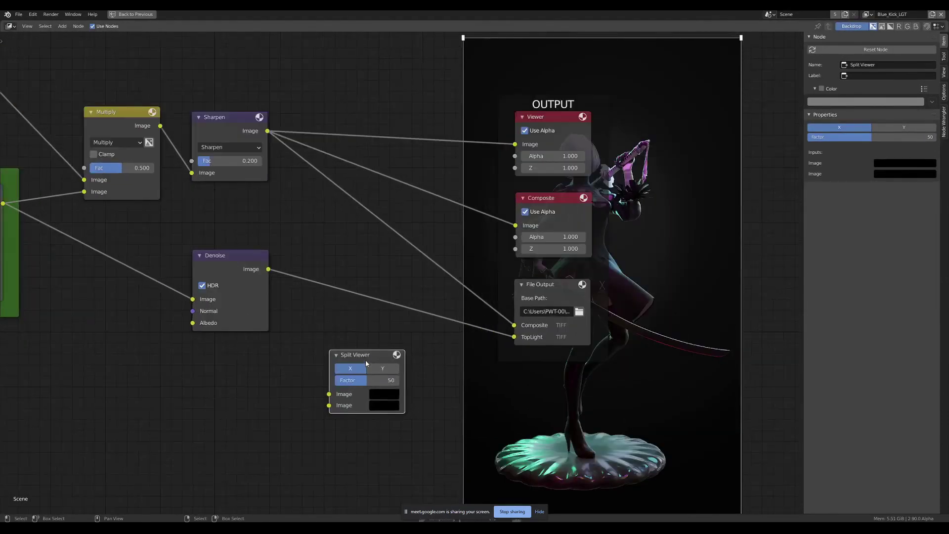
{"action": "left_click_drag", "start_coordinate": [347, 349], "coordinate": [372, 342]}
{"action": "mouse_move", "coordinate": [248, 260]}
{"action": "left_mouse_down"}
{"action": "mouse_move", "coordinate": [207, 250]}
{"action": "mouse_move", "coordinate": [254, 250]}
{"action": "left_mouse_up"}
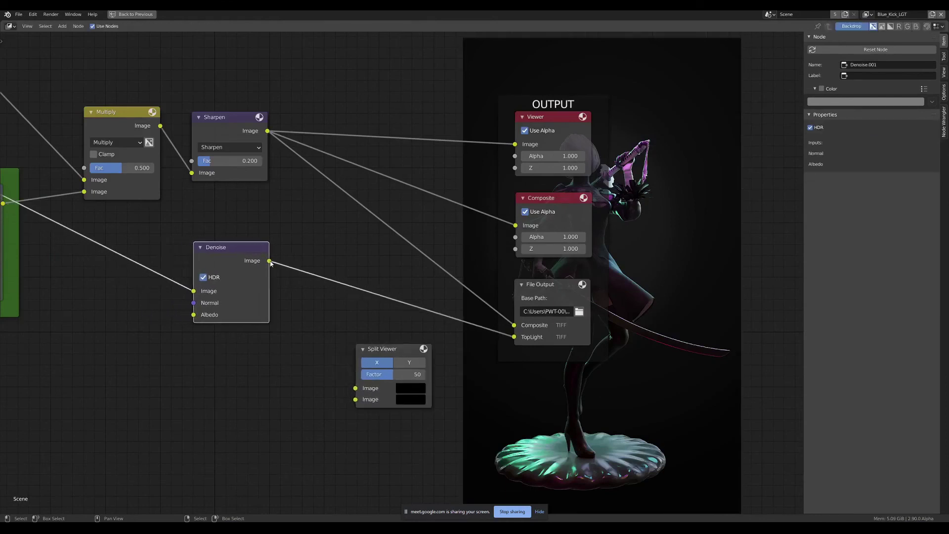
{"action": "left_click", "coordinate": [365, 391]}
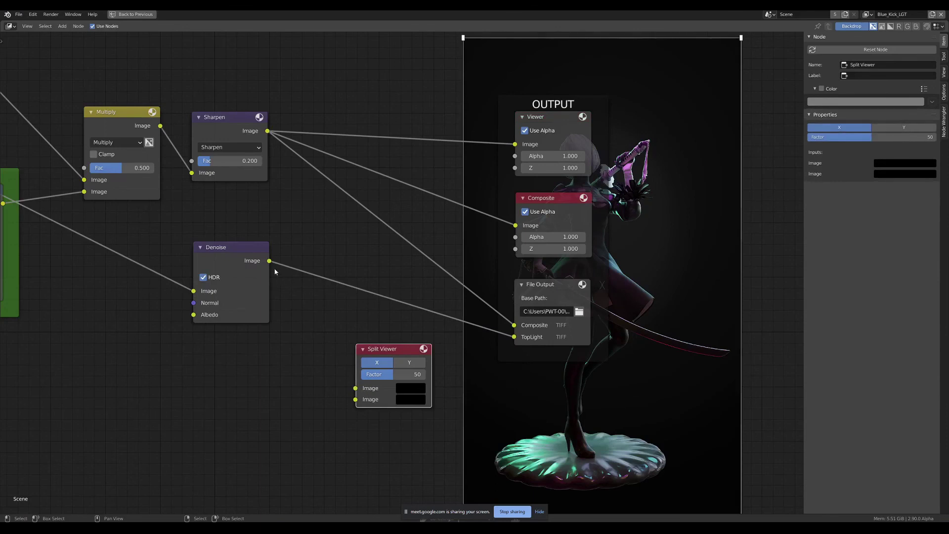
{"action": "left_click_drag", "start_coordinate": [269, 261], "coordinate": [356, 388]}
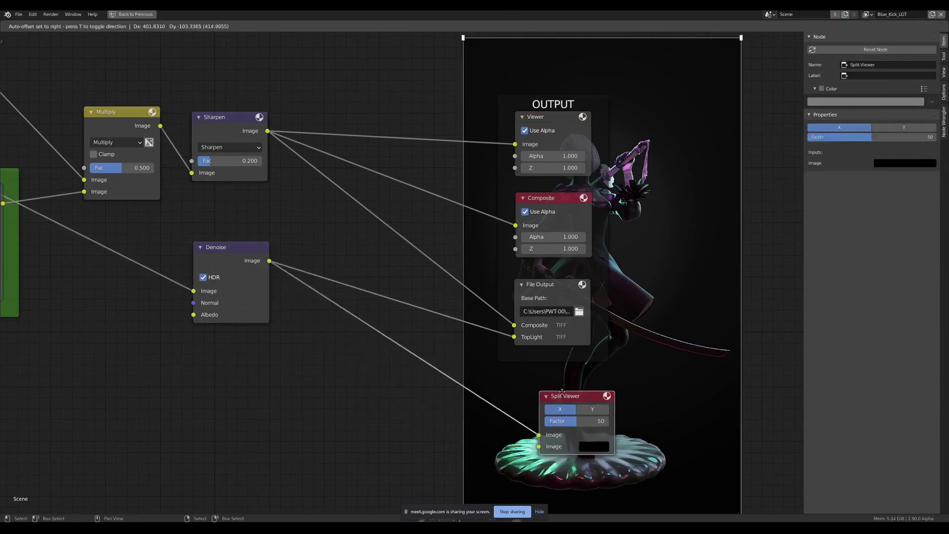
{"action": "left_click_drag", "start_coordinate": [405, 365], "coordinate": [558, 390]}
- Link the Sharpen output into the Split Viewer's second image input
{"action": "scroll", "coordinate": [345, 256], "scroll_direction": "down", "scroll_amount": 2}
{"action": "scroll", "coordinate": [341, 250], "scroll_direction": "up", "scroll_amount": 1}
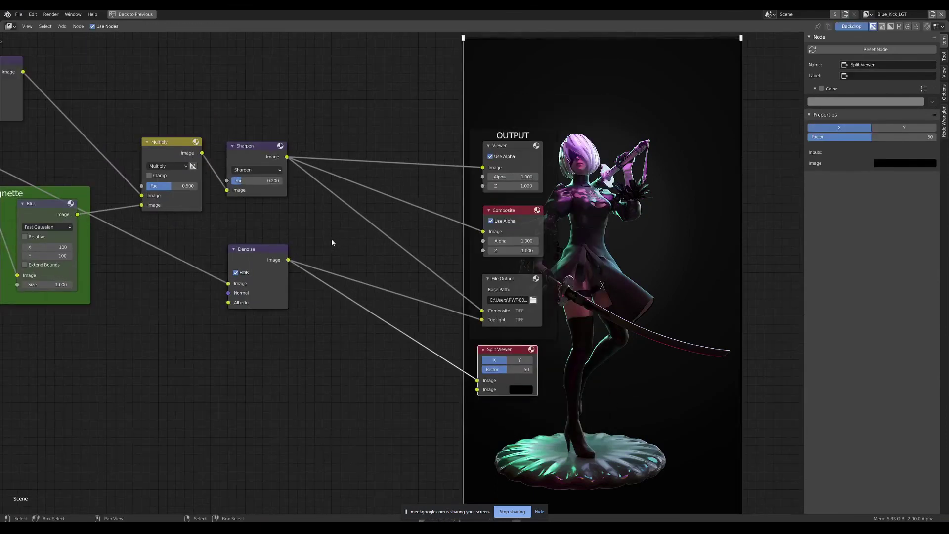
{"action": "scroll", "coordinate": [285, 169], "scroll_direction": "down", "scroll_amount": 2}
{"action": "middle_click_drag", "start_coordinate": [296, 163], "coordinate": [320, 168]}
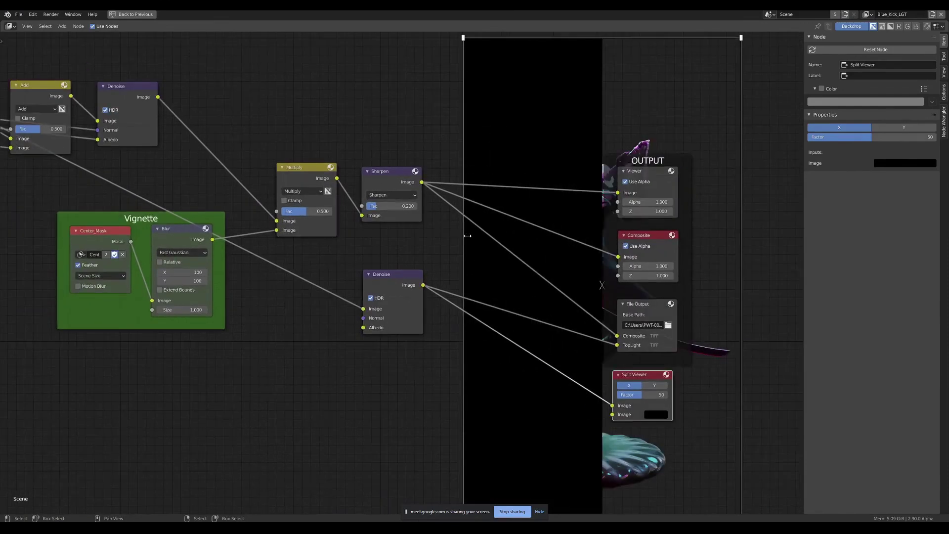
{"action": "scroll", "coordinate": [324, 151], "scroll_direction": "up", "scroll_amount": 2}
{"action": "left_click_drag", "start_coordinate": [283, 110], "coordinate": [473, 346]}
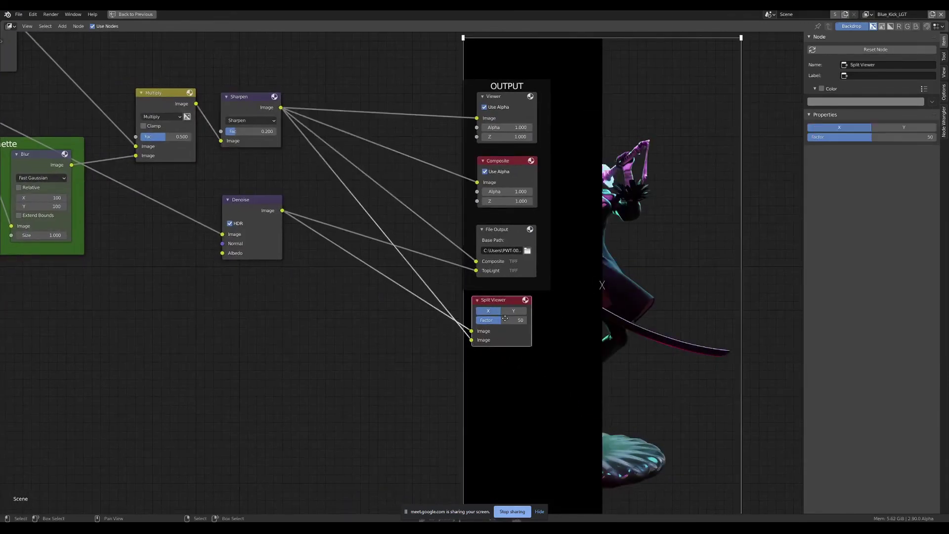
{"action": "left_click_drag", "start_coordinate": [495, 300], "coordinate": [511, 323]}
{"action": "middle_click_drag", "start_coordinate": [388, 314], "coordinate": [238, 288]}
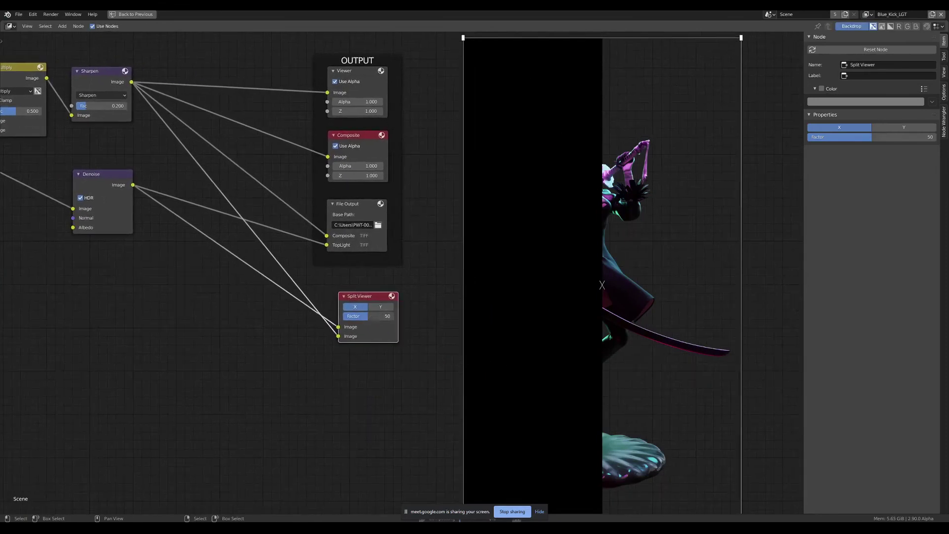
- Reposition the Split Viewer and set its split factor to 40
{"action": "left_click_drag", "start_coordinate": [368, 316], "coordinate": [352, 316]}
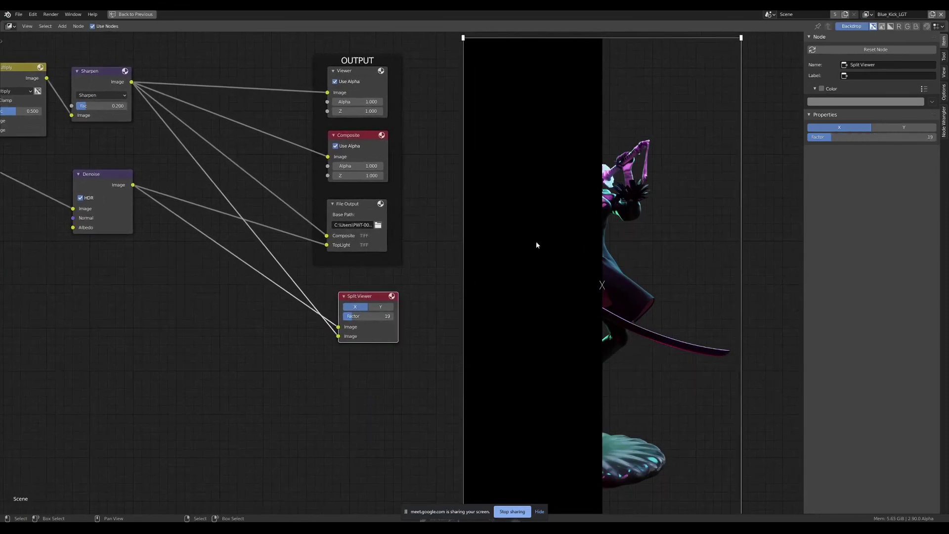
{"action": "key", "text": "g"}
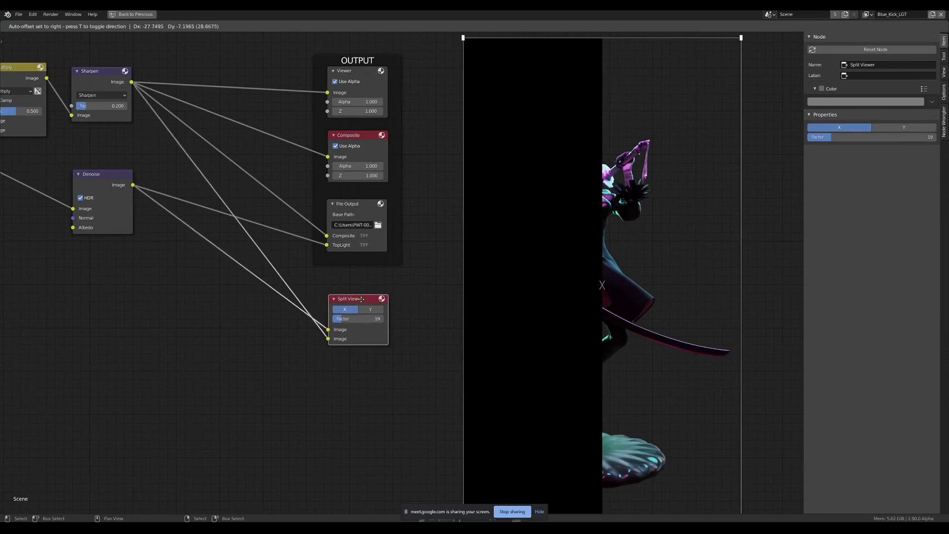
{"action": "left_click", "coordinate": [360, 308]}
{"action": "left_click", "coordinate": [540, 512]}
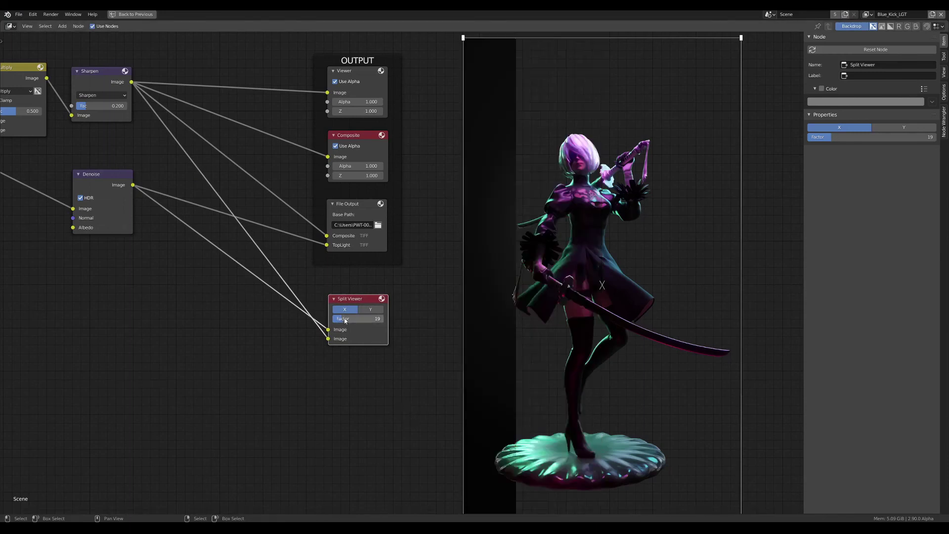
{"action": "left_click_drag", "start_coordinate": [344, 320], "coordinate": [372, 321]}
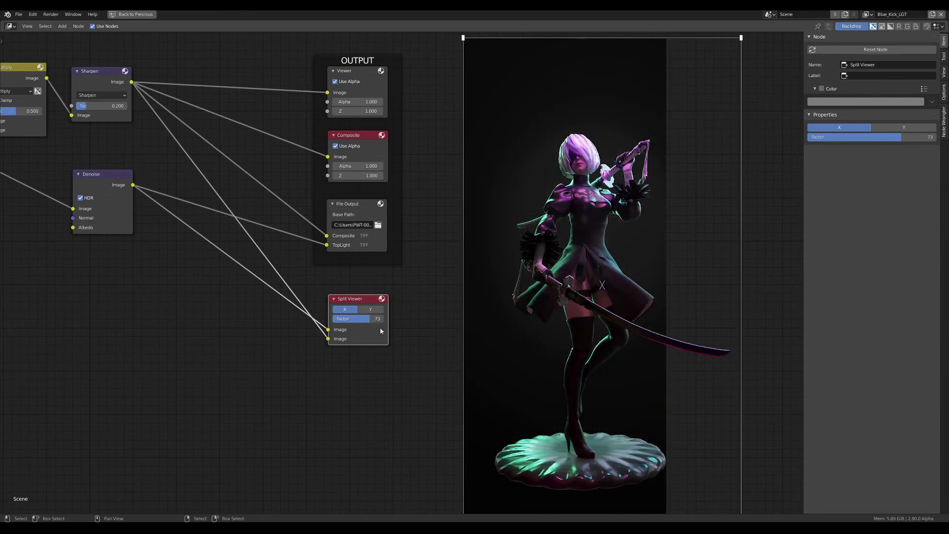
{"action": "left_click_drag", "start_coordinate": [375, 319], "coordinate": [357, 319]}
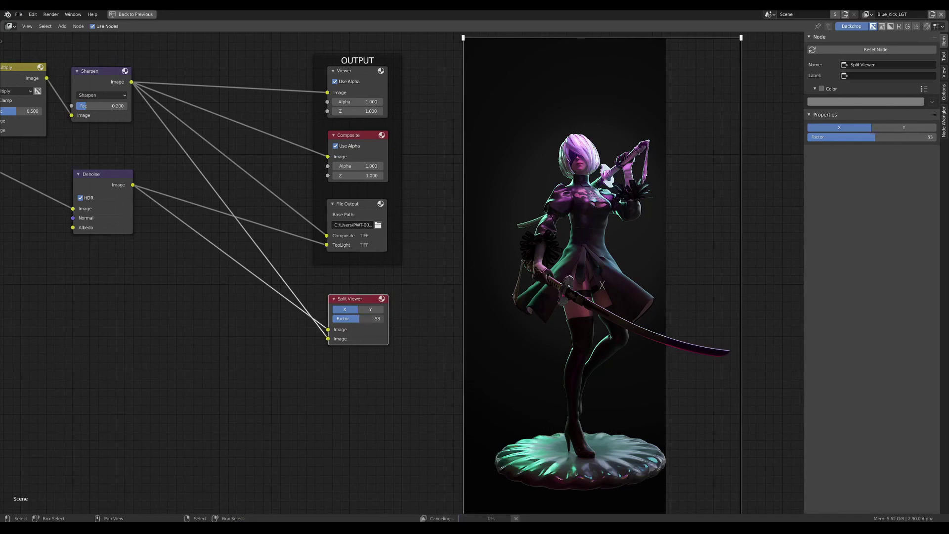
{"action": "left_click", "coordinate": [356, 319]}
{"action": "key", "text": "Escape"}
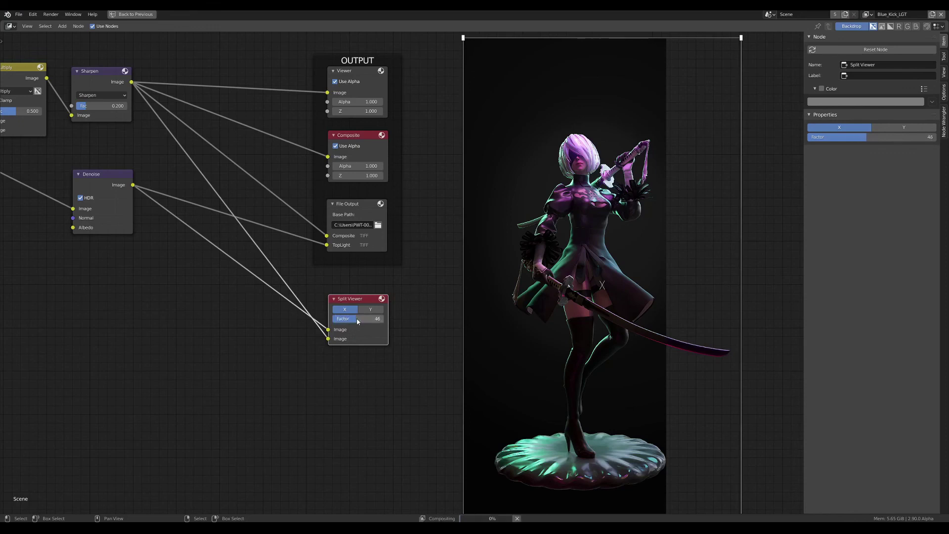
{"action": "left_click_drag", "start_coordinate": [358, 319], "coordinate": [353, 319]}
{"action": "scroll", "coordinate": [545, 349], "scroll_direction": "down", "scroll_amount": 2}
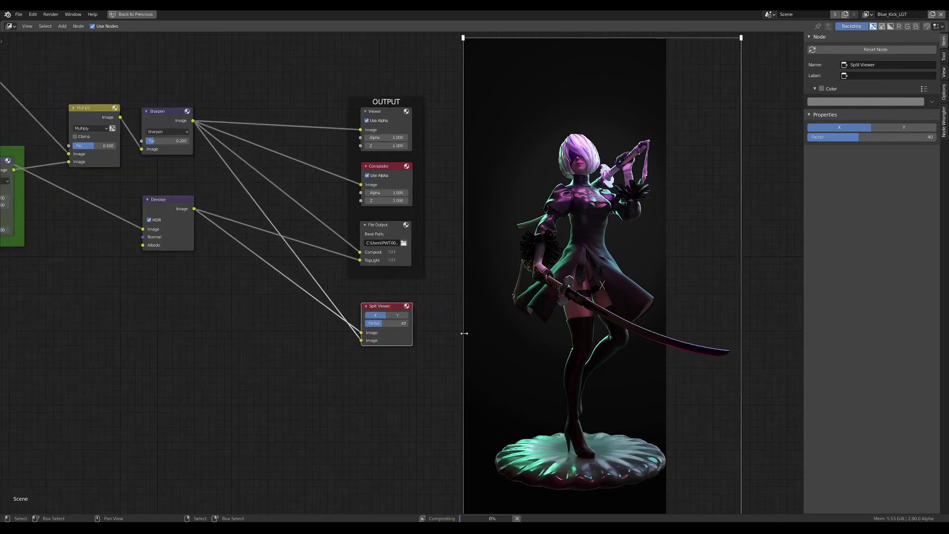
- Pan and zoom the node editor to bring the whole GLARE frame into view
{"action": "mouse_move", "coordinate": [467, 333]}
{"action": "middle_mouse_down"}
{"action": "mouse_move", "coordinate": [452, 353]}
{"action": "mouse_move", "coordinate": [516, 330]}
{"action": "middle_mouse_up"}
{"action": "scroll", "coordinate": [452, 353], "scroll_direction": "down", "scroll_amount": 2}
{"action": "middle_click_drag", "start_coordinate": [252, 356], "coordinate": [334, 367]}
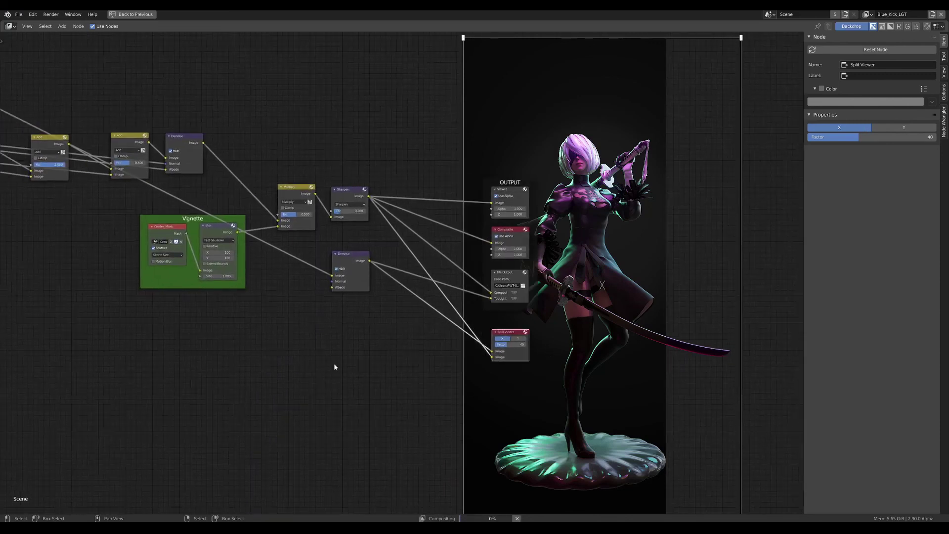
{"action": "mouse_move", "coordinate": [276, 354]}
{"action": "middle_mouse_down"}
{"action": "mouse_move", "coordinate": [173, 354]}
{"action": "mouse_move", "coordinate": [441, 357]}
{"action": "middle_mouse_up"}
{"action": "scroll", "coordinate": [442, 357], "scroll_direction": "down", "scroll_amount": 1}
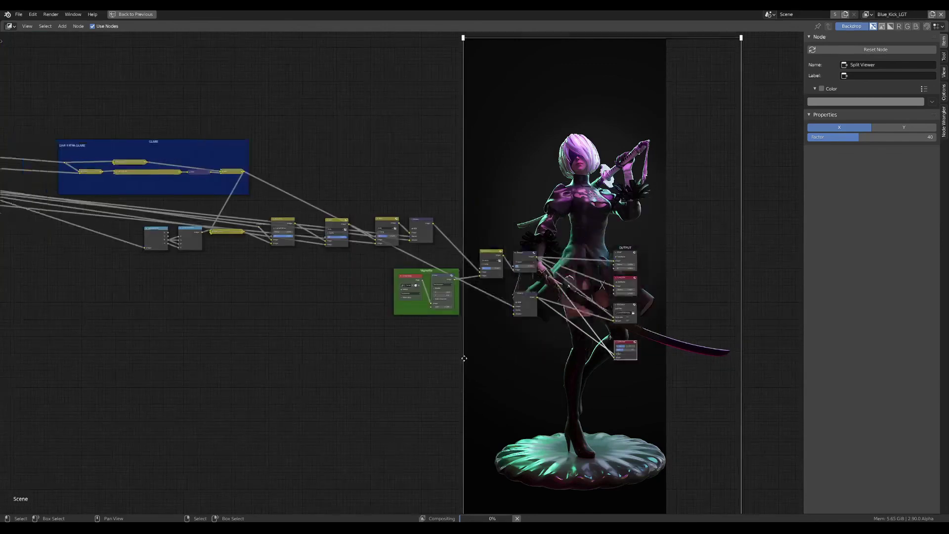
{"action": "middle_click_drag", "start_coordinate": [198, 328], "coordinate": [347, 328]}
{"action": "scroll", "coordinate": [347, 327], "scroll_direction": "up", "scroll_amount": 1}
{"action": "key", "text": "shift+a"}
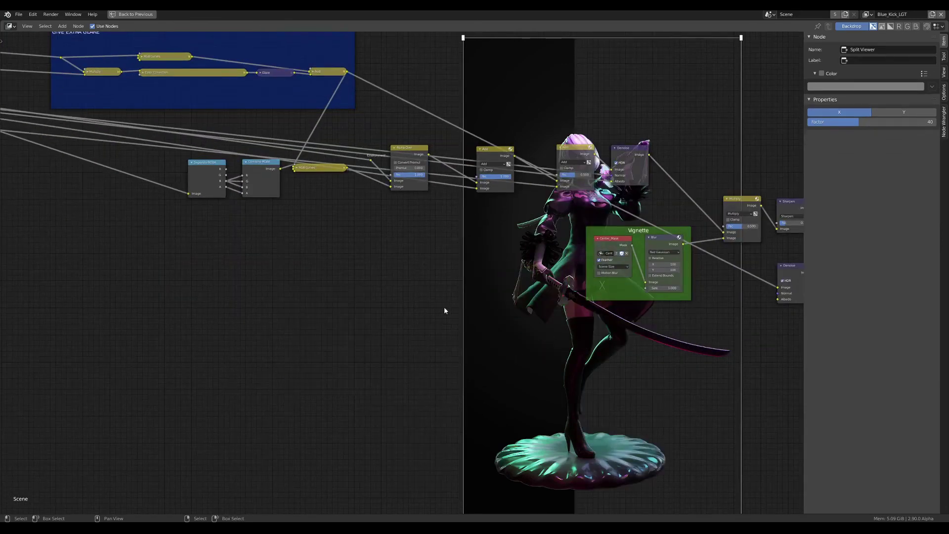
{"action": "scroll", "coordinate": [355, 329], "scroll_direction": "down", "scroll_amount": 2}
{"action": "scroll", "coordinate": [361, 334], "scroll_direction": "down", "scroll_amount": 2}
- Box-select the main chain of nodes around the GLARE frame
{"action": "left_click_drag", "start_coordinate": [131, 159], "coordinate": [509, 366]}
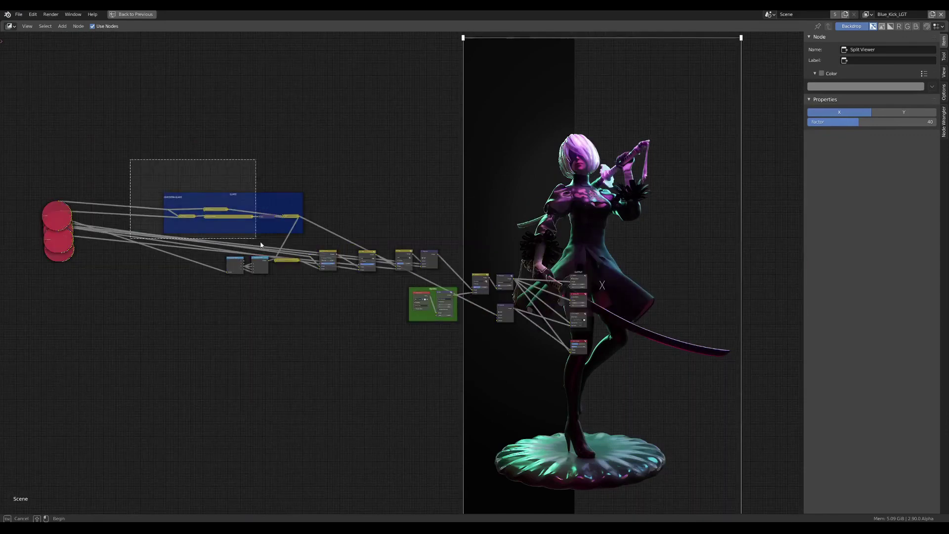
{"action": "key", "text": "b"}
{"action": "left_click_drag", "start_coordinate": [131, 160], "coordinate": [530, 365]}
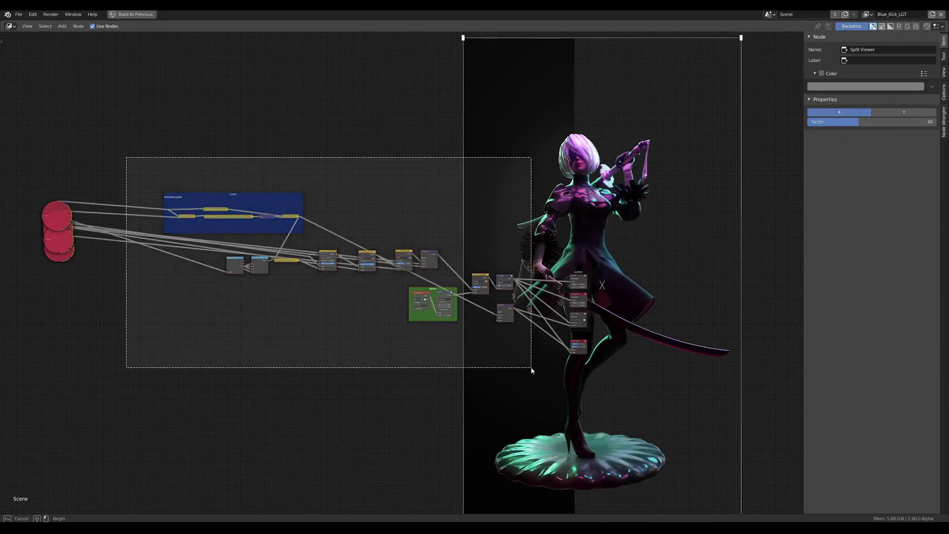
{"action": "scroll", "coordinate": [371, 309], "scroll_direction": "up", "scroll_amount": 2}
{"action": "scroll", "coordinate": [208, 249], "scroll_direction": "up", "scroll_amount": 4}
{"action": "scroll", "coordinate": [207, 245], "scroll_direction": "up", "scroll_amount": 1}
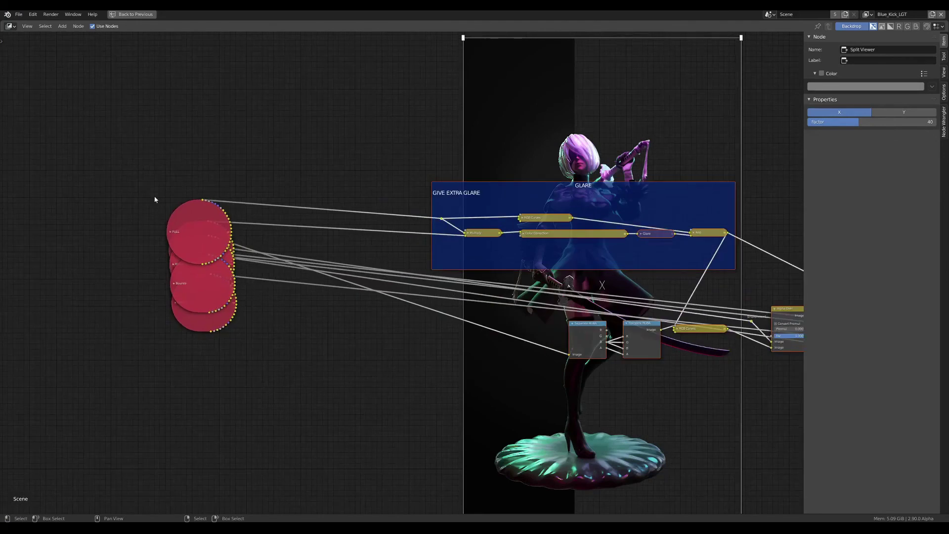
{"action": "scroll", "coordinate": [277, 363], "scroll_direction": "down", "scroll_amount": 4, "text": "ctrl"}
{"action": "scroll", "coordinate": [346, 272], "scroll_direction": "down", "scroll_amount": 1, "text": "ctrl"}
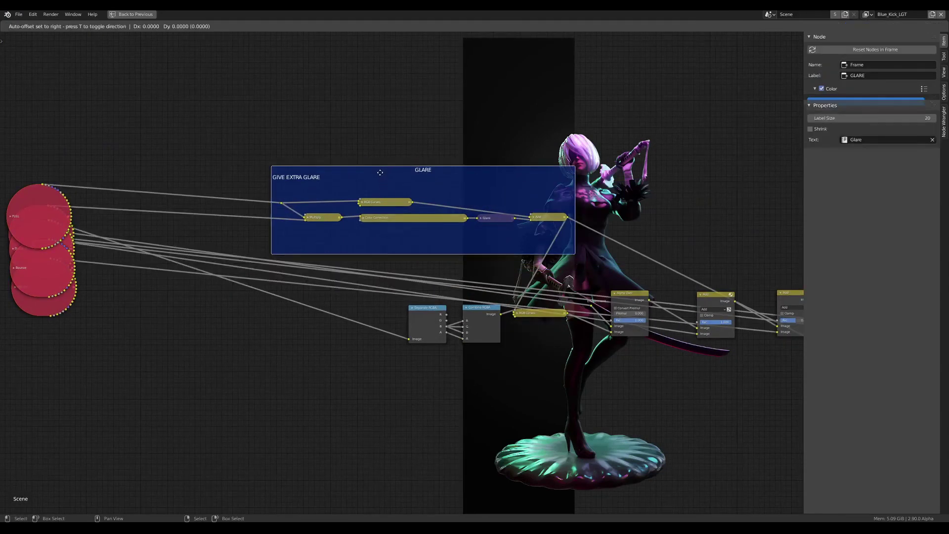
- Move the GLARE frame upward and box-select all the nodes inside it
{"action": "left_click_drag", "start_coordinate": [377, 174], "coordinate": [362, 109]}
{"action": "scroll", "coordinate": [363, 106], "scroll_direction": "up", "scroll_amount": 1}
{"action": "mouse_move", "coordinate": [374, 124]}
{"action": "middle_mouse_down"}
{"action": "mouse_move", "coordinate": [363, 149]}
{"action": "mouse_move", "coordinate": [322, 148]}
{"action": "middle_mouse_up"}
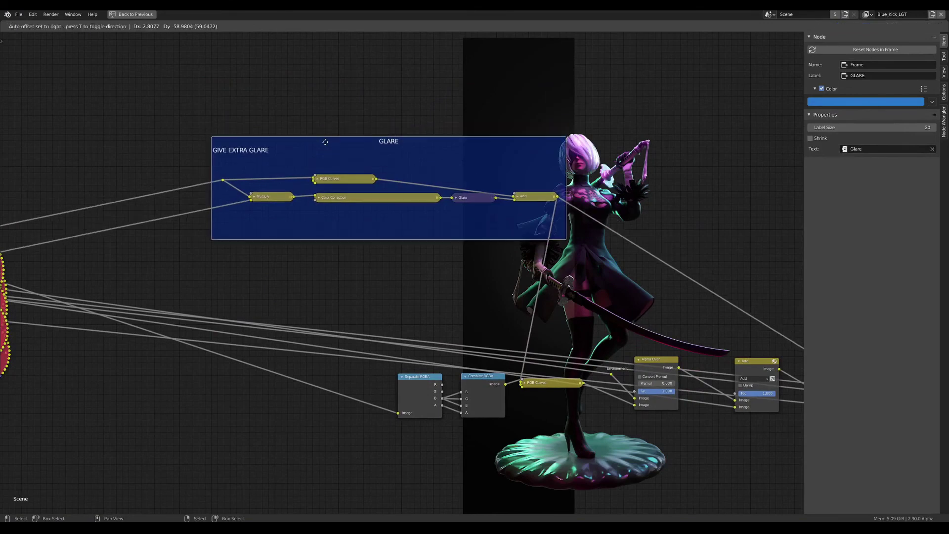
{"action": "scroll", "coordinate": [310, 163], "scroll_direction": "up", "scroll_amount": 1}
{"action": "scroll", "coordinate": [138, 166], "scroll_direction": "down", "scroll_amount": 1, "text": "ctrl"}
{"action": "left_click_drag", "start_coordinate": [127, 149], "coordinate": [628, 230]}
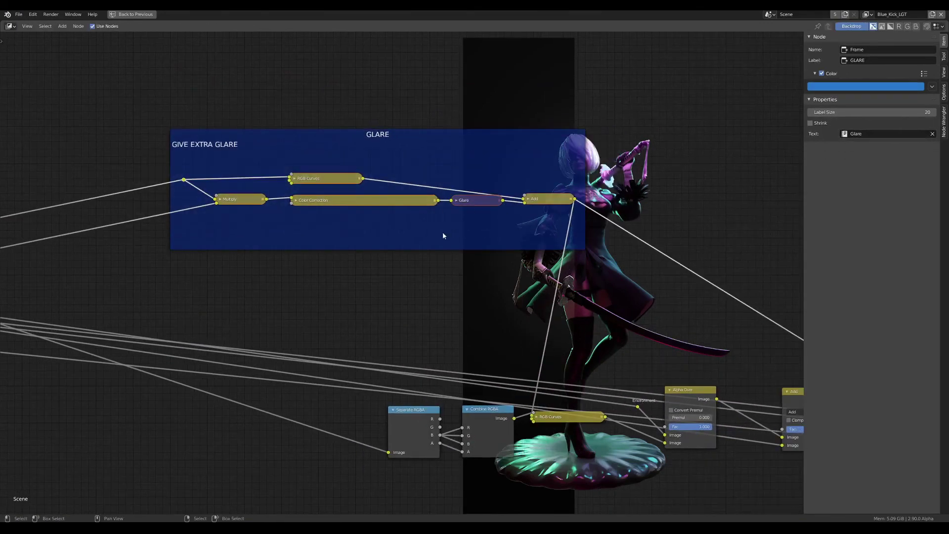
{"action": "middle_click_drag", "start_coordinate": [443, 236], "coordinate": [393, 248]}
- Group the GLARE nodes with Ctrl+G and reposition the new NodeGroup node in the main tree
{"action": "key", "text": "ctrl+g"}
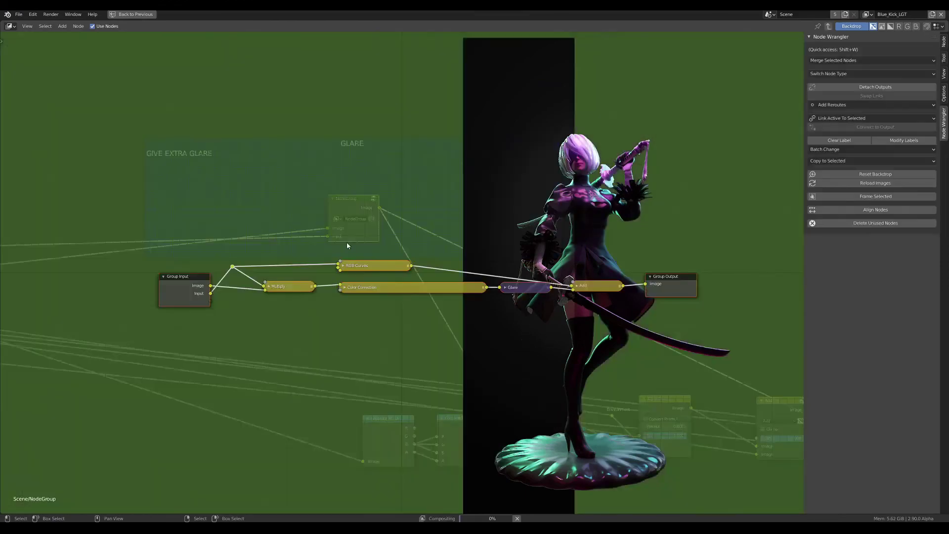
{"action": "scroll", "coordinate": [396, 243], "scroll_direction": "down", "scroll_amount": 1}
{"action": "key", "text": "Tab"}
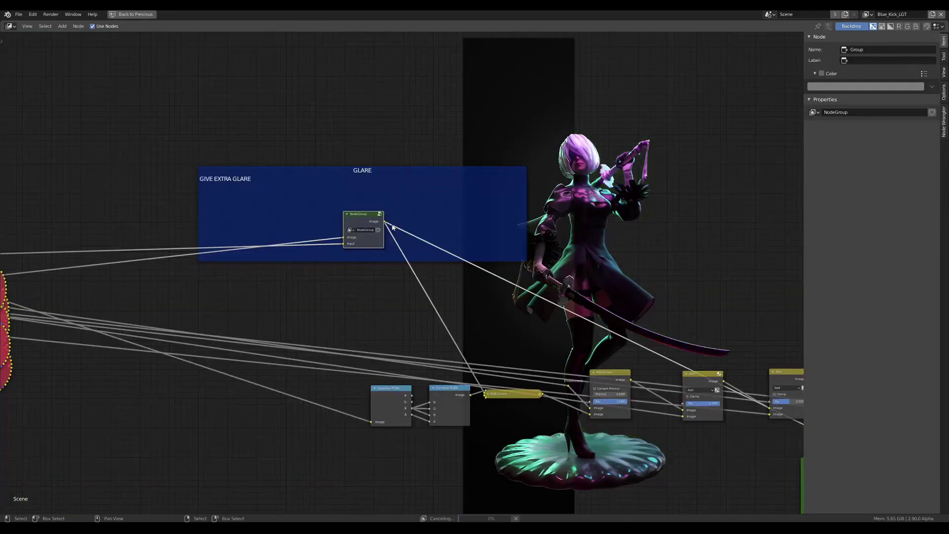
{"action": "scroll", "coordinate": [360, 218], "scroll_direction": "up", "scroll_amount": 3}
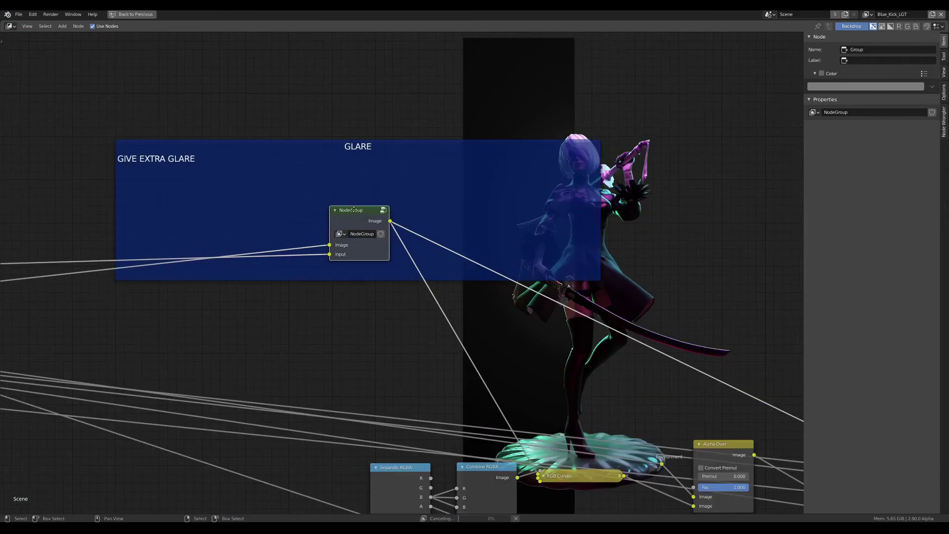
{"action": "key", "text": "g"}
{"action": "left_click", "coordinate": [350, 207]}
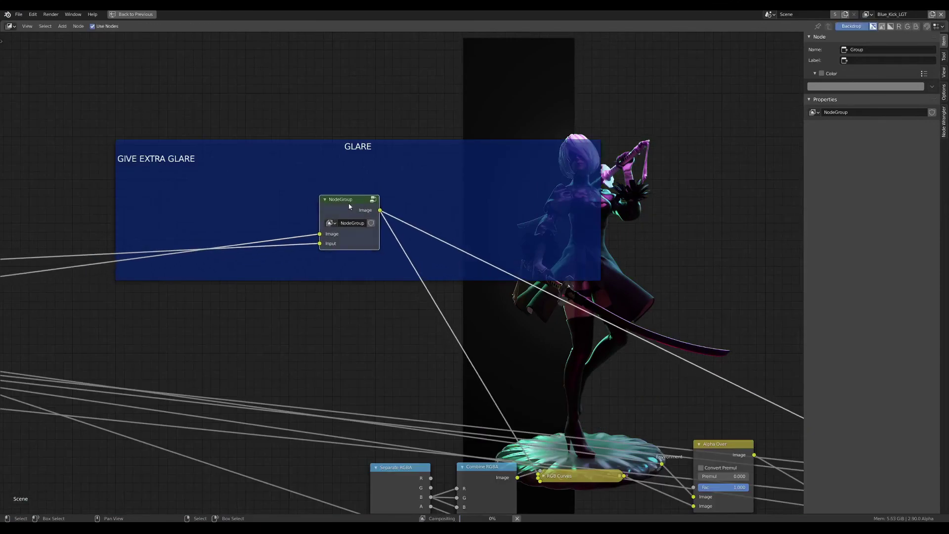
- Inside the group, move Group Input further left and expand the Multiply node
{"action": "key", "text": "Tab"}
{"action": "scroll", "coordinate": [324, 241], "scroll_direction": "up", "scroll_amount": 1}
{"action": "middle_click_drag", "start_coordinate": [324, 241], "coordinate": [604, 225]}
{"action": "left_click", "coordinate": [346, 245]}
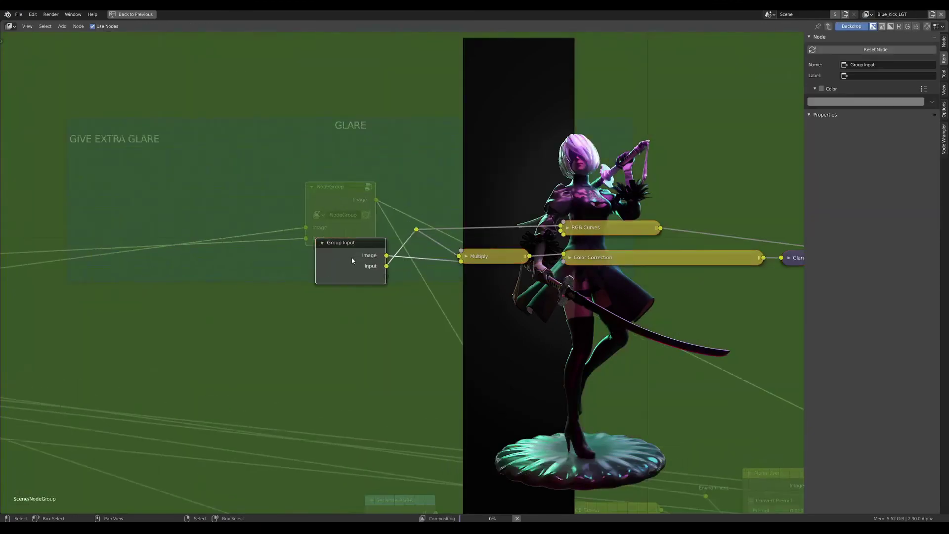
{"action": "key", "text": "g"}
{"action": "left_click", "coordinate": [235, 210]}
{"action": "left_click", "coordinate": [468, 256]}
{"action": "left_click_drag", "start_coordinate": [470, 255], "coordinate": [460, 253]}
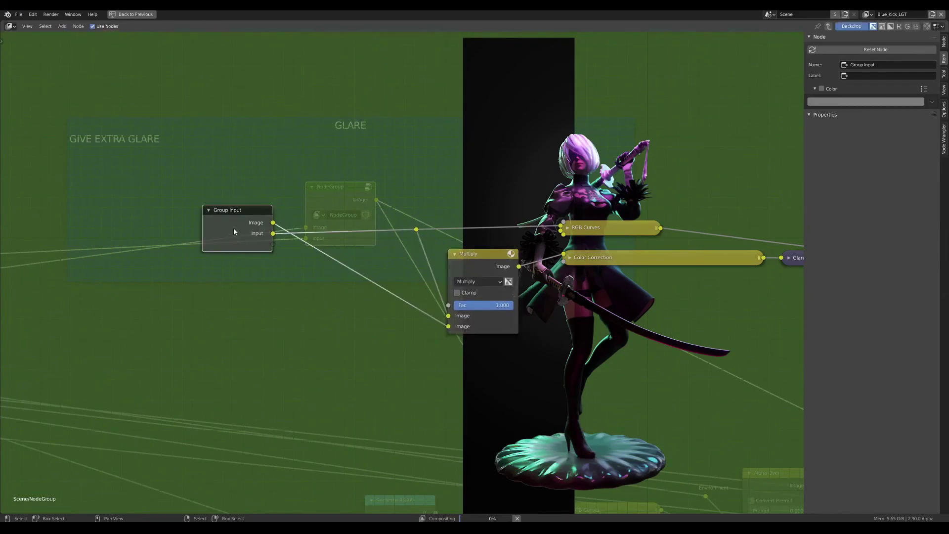
- Show the group's inputs and outputs list and rearrange the Group Input and Group Output nodes
{"action": "left_click", "coordinate": [944, 41]}
{"action": "left_click", "coordinate": [829, 61]}
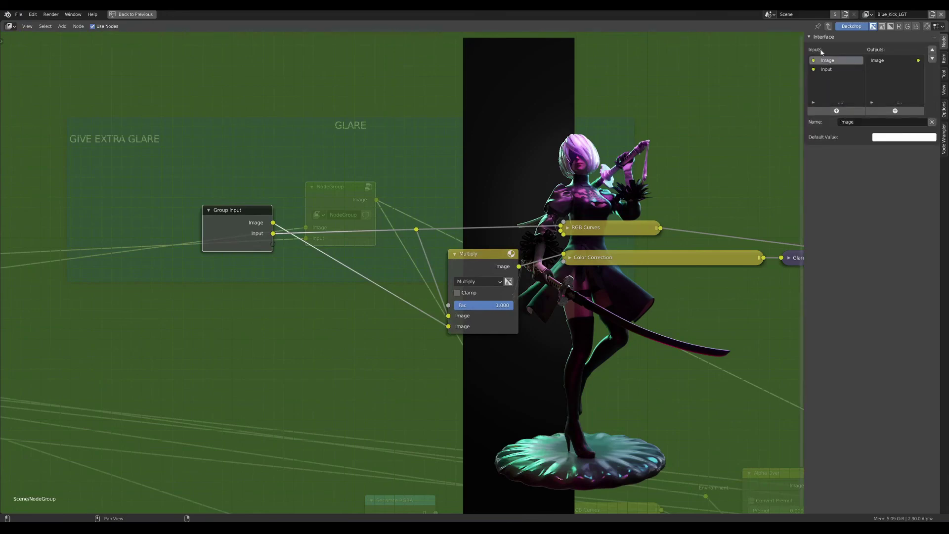
{"action": "key", "text": "Home"}
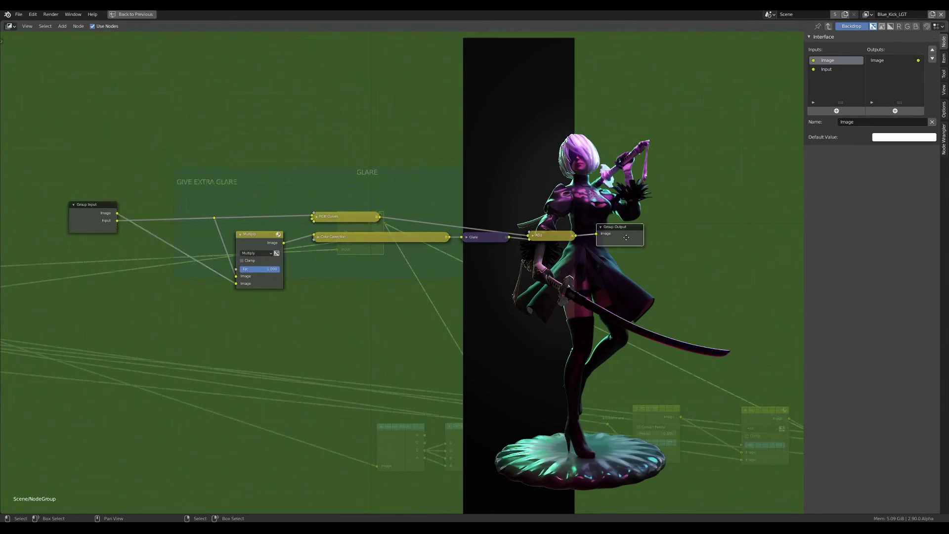
{"action": "left_click_drag", "start_coordinate": [627, 237], "coordinate": [640, 236]}
{"action": "scroll", "coordinate": [640, 236], "scroll_direction": "up", "scroll_amount": 3}
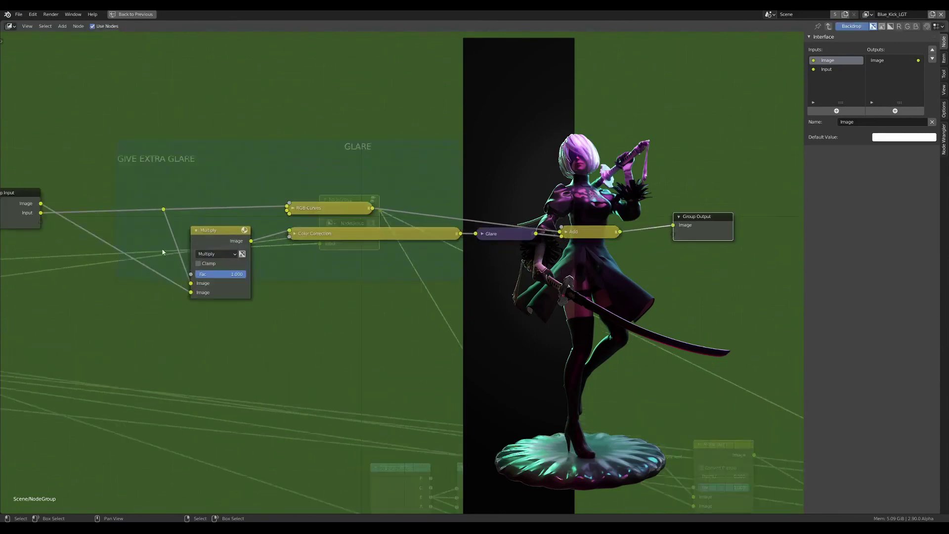
{"action": "middle_click_drag", "start_coordinate": [75, 233], "coordinate": [308, 232]}
{"action": "left_click", "coordinate": [234, 200]}
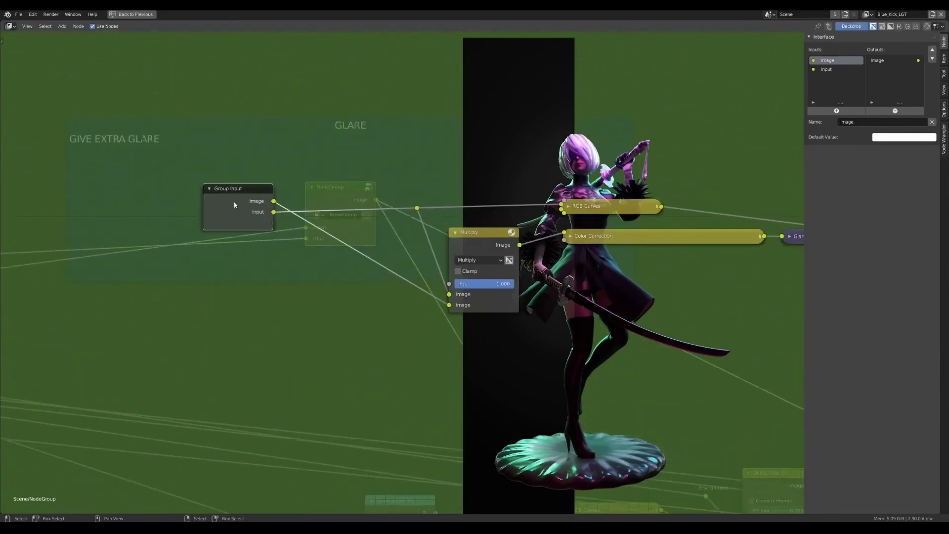
- Rename the group's first two inputs to A and B
{"action": "double_click", "coordinate": [831, 60]}
{"action": "type", "text": "BG"}
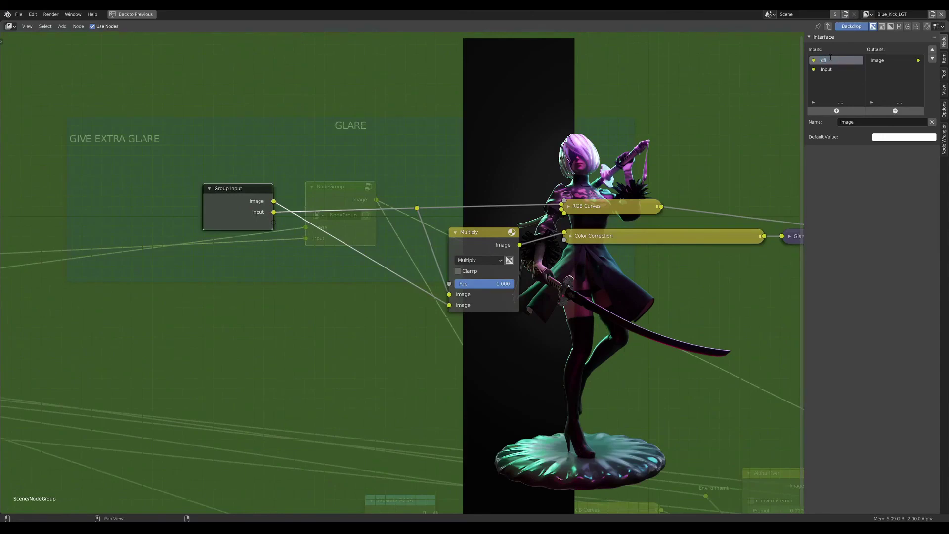
{"action": "key", "text": "Return"}
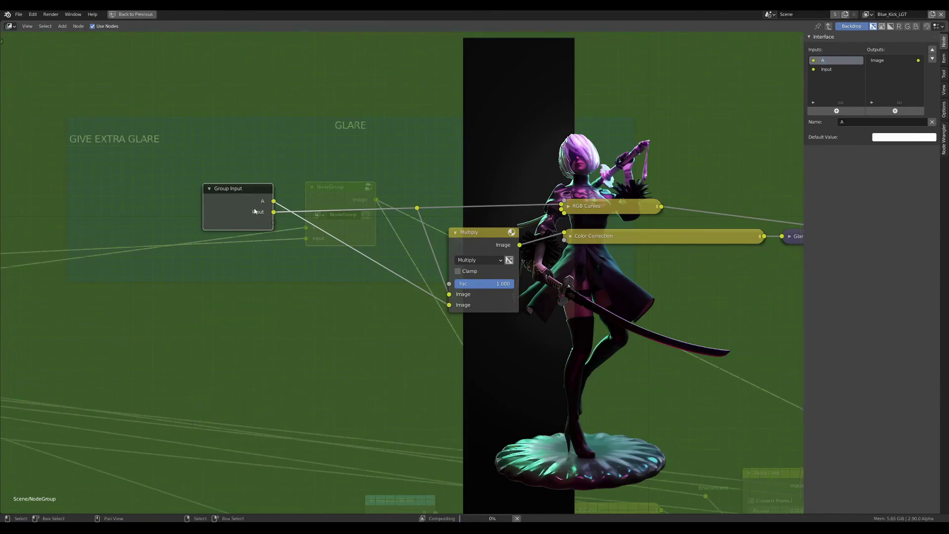
{"action": "left_click", "coordinate": [840, 70]}
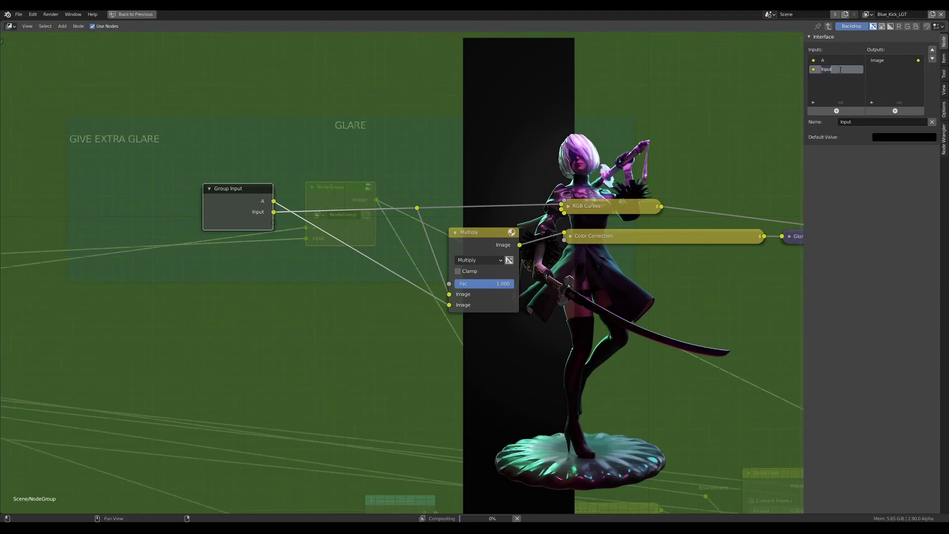
{"action": "double_click", "coordinate": [841, 70]}
{"action": "type", "text": "B"}
{"action": "key", "text": "Return"}
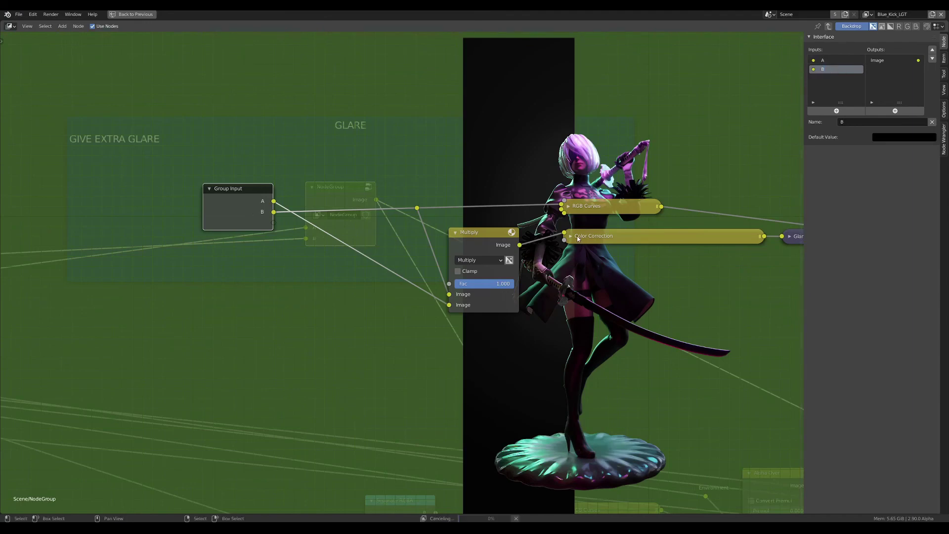
- Expose the Color Correction Mask as a group input named Mix CC
{"action": "left_click", "coordinate": [572, 237]}
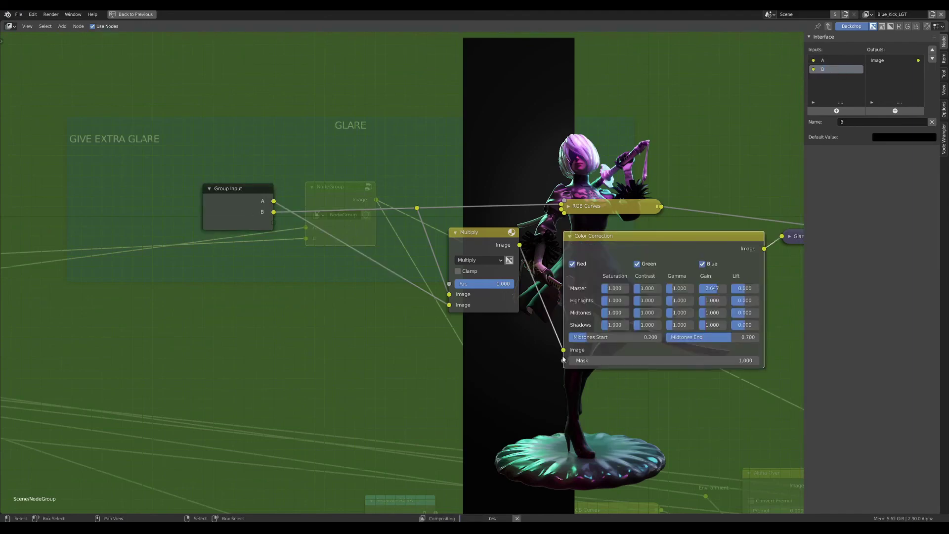
{"action": "left_click_drag", "start_coordinate": [563, 362], "coordinate": [278, 232]}
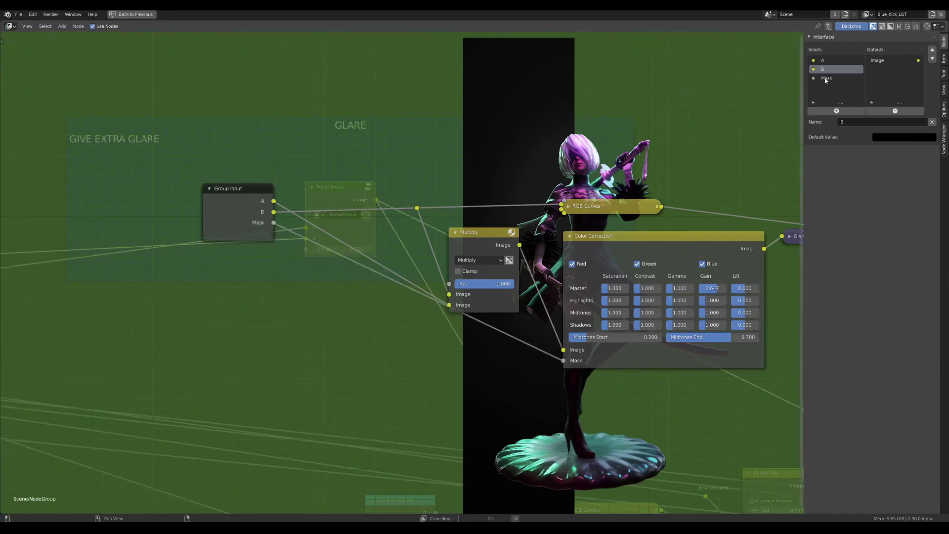
{"action": "left_click", "coordinate": [829, 78]}
{"action": "type", "text": "Fac"}
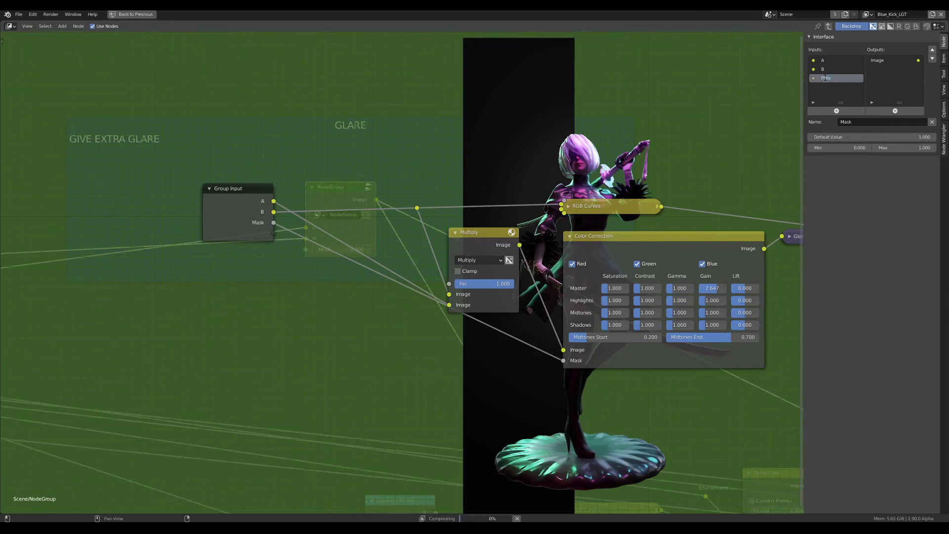
{"action": "type", "text": "ix"}
{"action": "key", "text": "Return"}
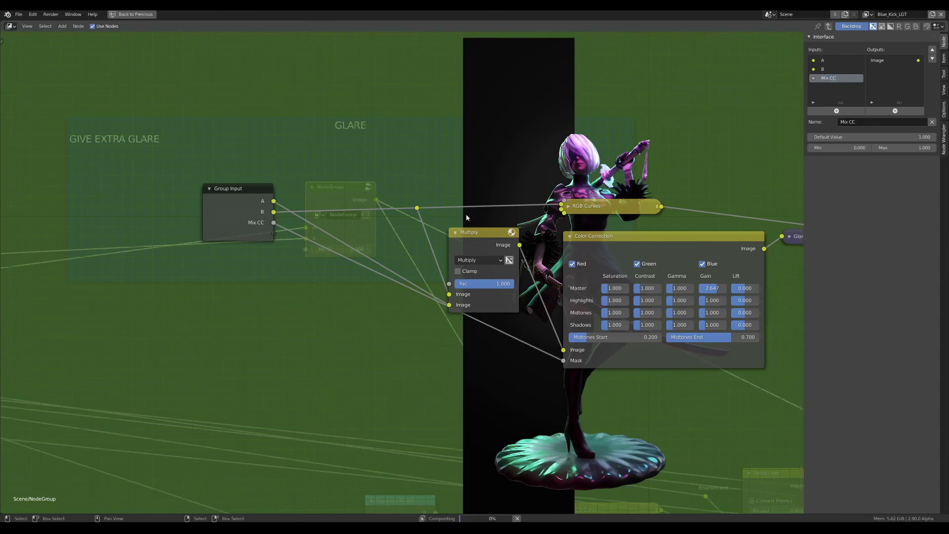
- Expose the RGB Curves Fac as group input Mix B, placed above Mix CC
{"action": "scroll", "coordinate": [536, 191], "scroll_direction": "down", "scroll_amount": 1}
{"action": "left_click", "coordinate": [527, 198]}
{"action": "left_click_drag", "start_coordinate": [528, 198], "coordinate": [540, 43]}
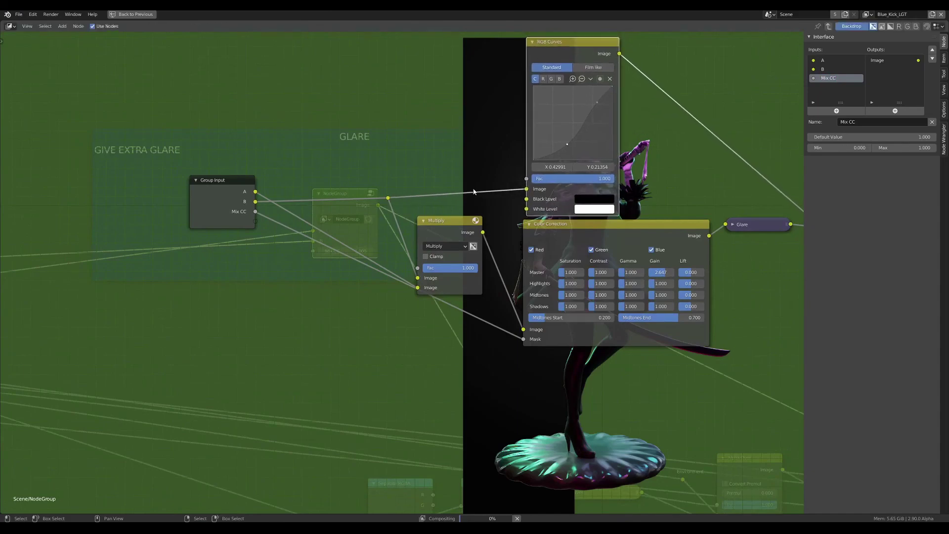
{"action": "scroll", "coordinate": [493, 216], "scroll_direction": "down", "scroll_amount": 1}
{"action": "left_click_drag", "start_coordinate": [515, 208], "coordinate": [393, 146]}
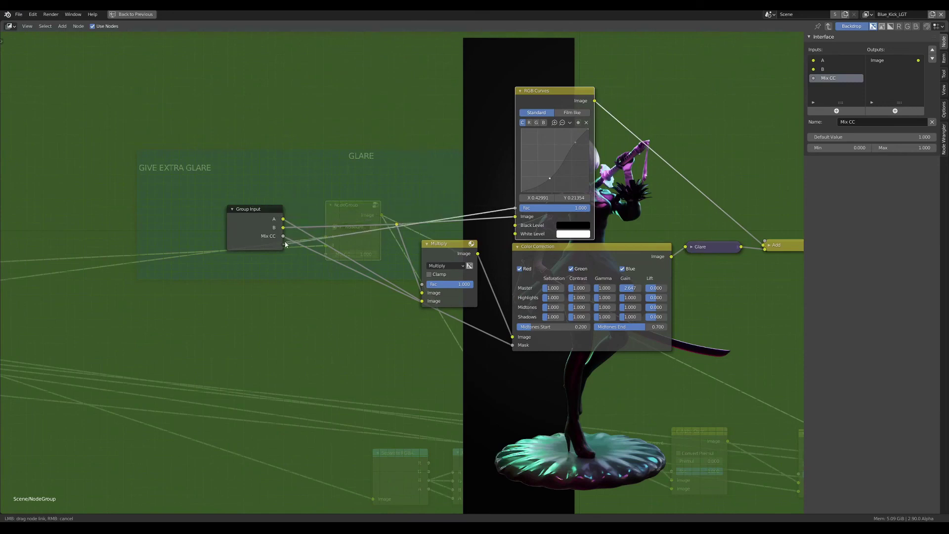
{"action": "left_click_drag", "start_coordinate": [362, 157], "coordinate": [283, 245]}
{"action": "left_click", "coordinate": [834, 88]}
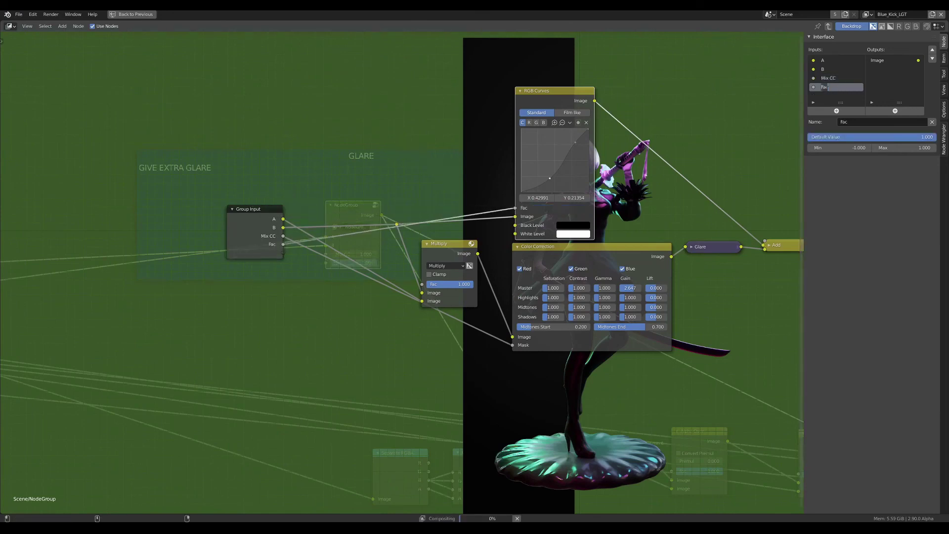
{"action": "type", "text": "Mix B"}
{"action": "left_click", "coordinate": [933, 50]}
{"action": "key", "text": "Tab"}
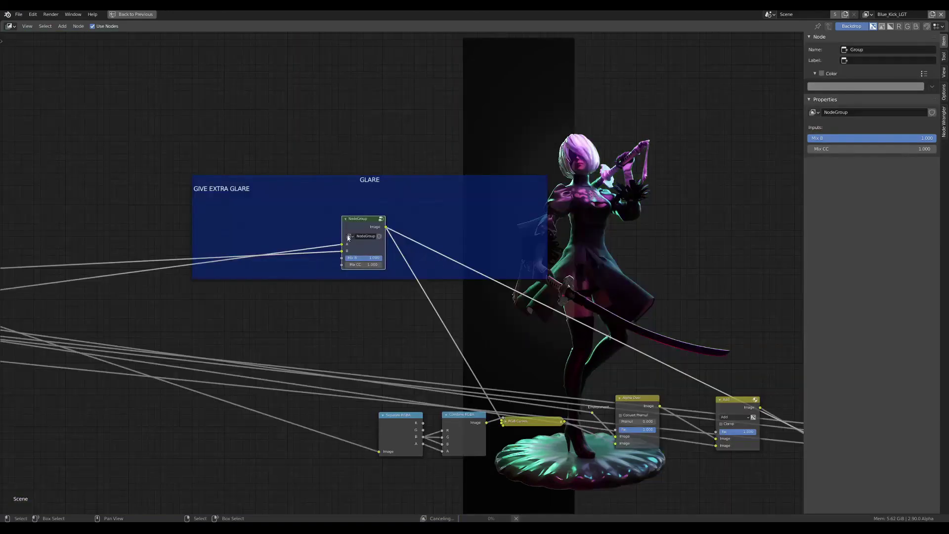
- Reopen the node group and shift the Group Output and Add nodes to the right
{"action": "scroll", "coordinate": [356, 212], "scroll_direction": "up", "scroll_amount": 1}
{"action": "scroll", "coordinate": [326, 233], "scroll_direction": "up", "scroll_amount": 1}
{"action": "scroll", "coordinate": [297, 247], "scroll_direction": "up", "scroll_amount": 1}
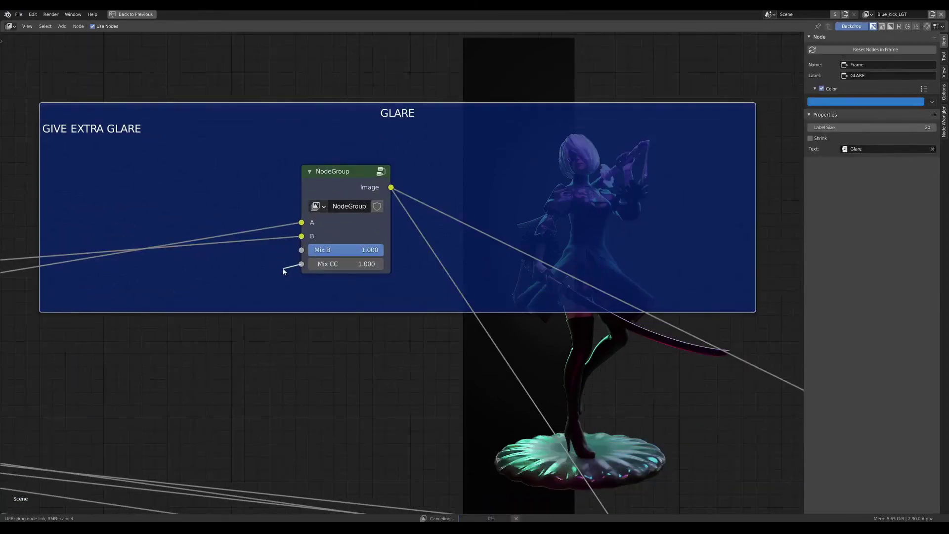
{"action": "left_click_drag", "start_coordinate": [276, 256], "coordinate": [287, 280]}
{"action": "key", "text": "Tab"}
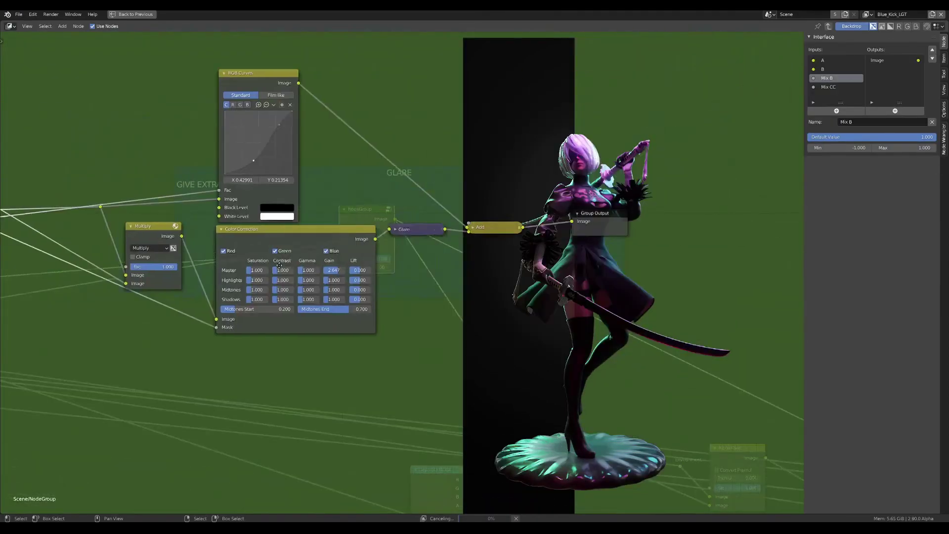
{"action": "scroll", "coordinate": [469, 262], "scroll_direction": "up", "scroll_amount": 3}
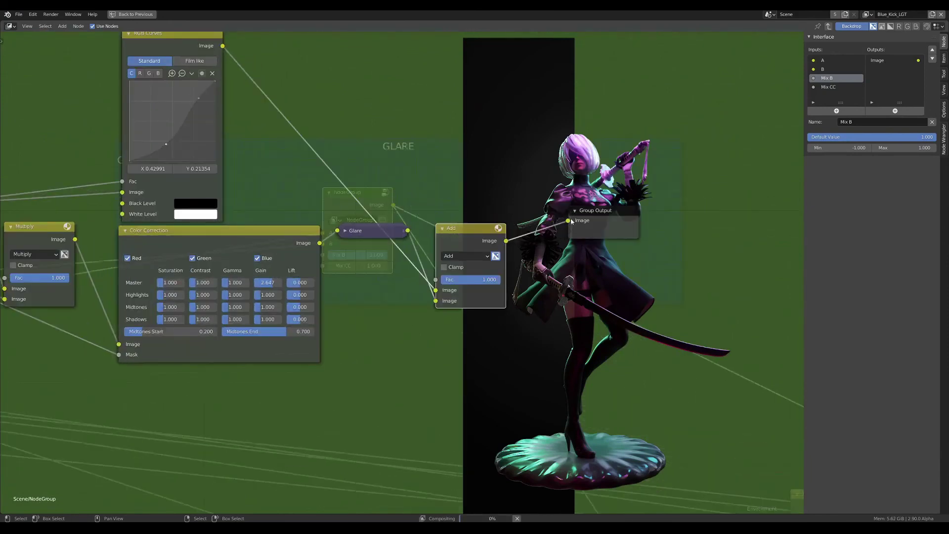
{"action": "left_click_drag", "start_coordinate": [572, 221], "coordinate": [614, 221]}
{"action": "left_click_drag", "start_coordinate": [470, 229], "coordinate": [484, 204]}
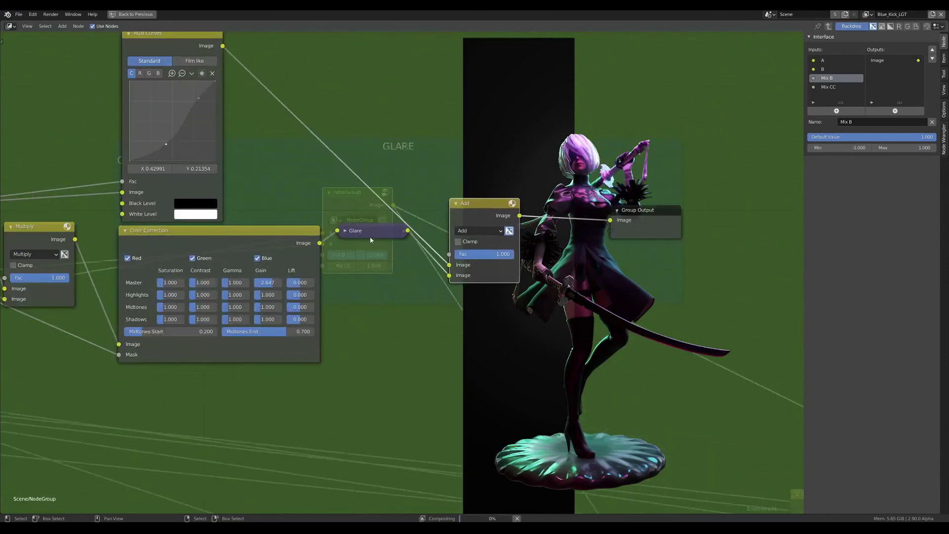
- Add the Glare result as a second group output and name the outputs Final and Glare
{"action": "left_click", "coordinate": [345, 231]}
{"action": "mouse_move", "coordinate": [356, 233]}
{"action": "left_mouse_down"}
{"action": "mouse_move", "coordinate": [345, 240]}
{"action": "mouse_move", "coordinate": [583, 243]}
{"action": "mouse_move", "coordinate": [684, 215]}
{"action": "left_mouse_up"}
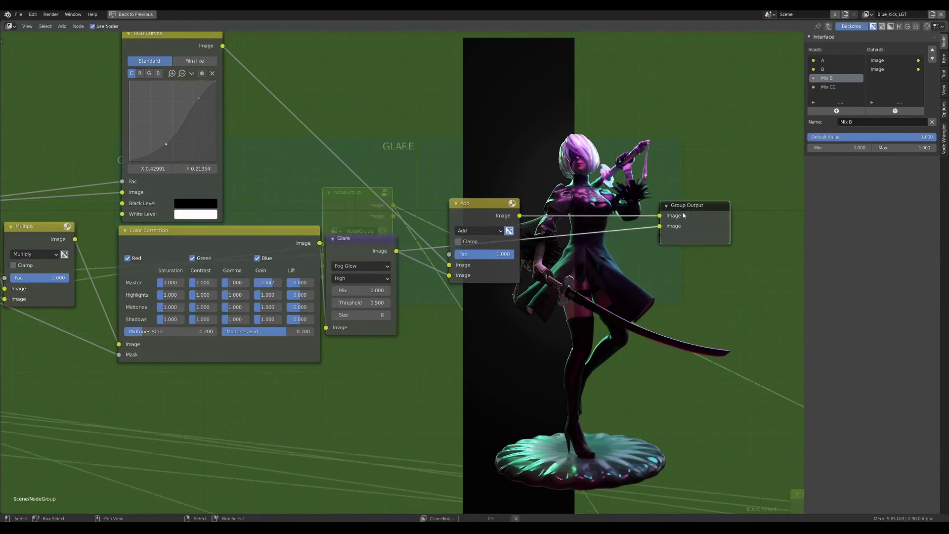
{"action": "left_click", "coordinate": [793, 114]}
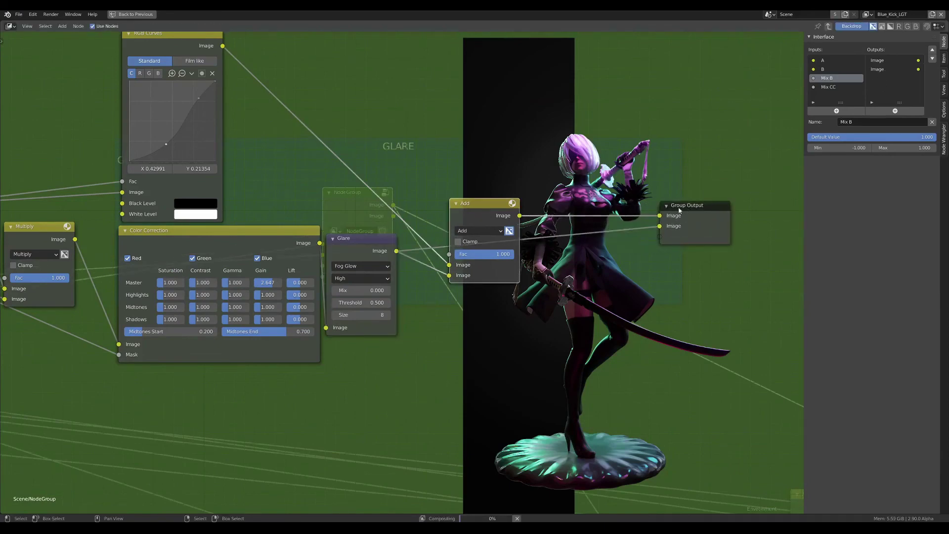
{"action": "left_click", "coordinate": [878, 61]}
{"action": "double_click", "coordinate": [889, 62]}
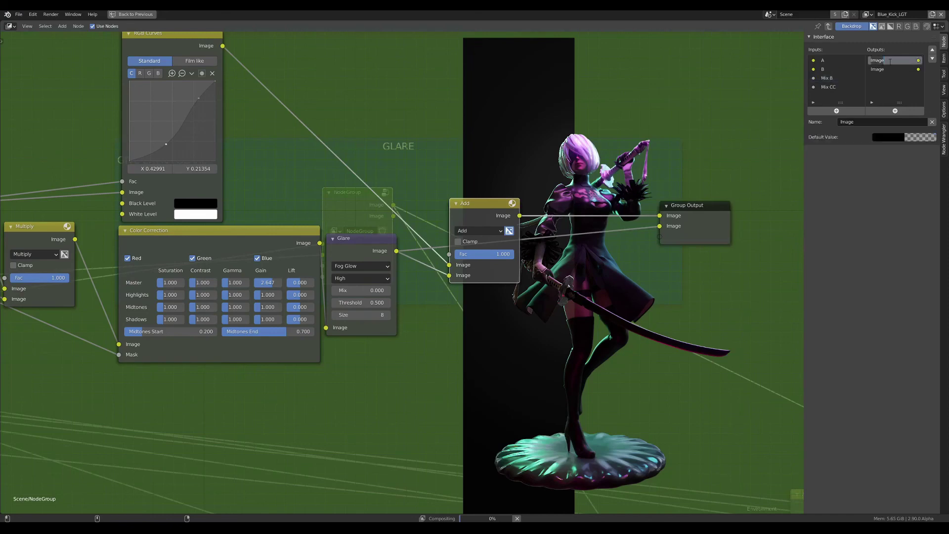
{"action": "type", "text": "Final"}
{"action": "key", "text": "Return"}
{"action": "double_click", "coordinate": [877, 69]}
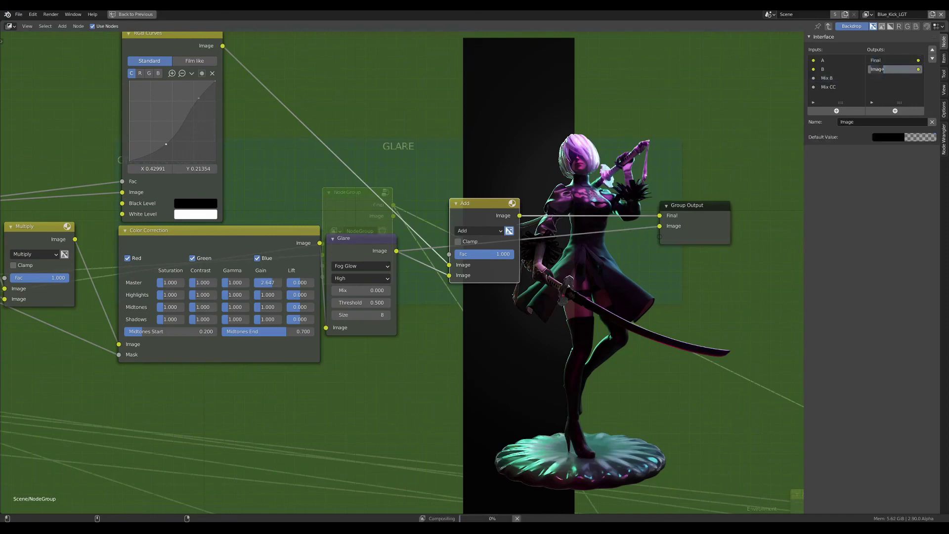
{"action": "type", "text": "Glare"}
{"action": "key", "text": "Return"}
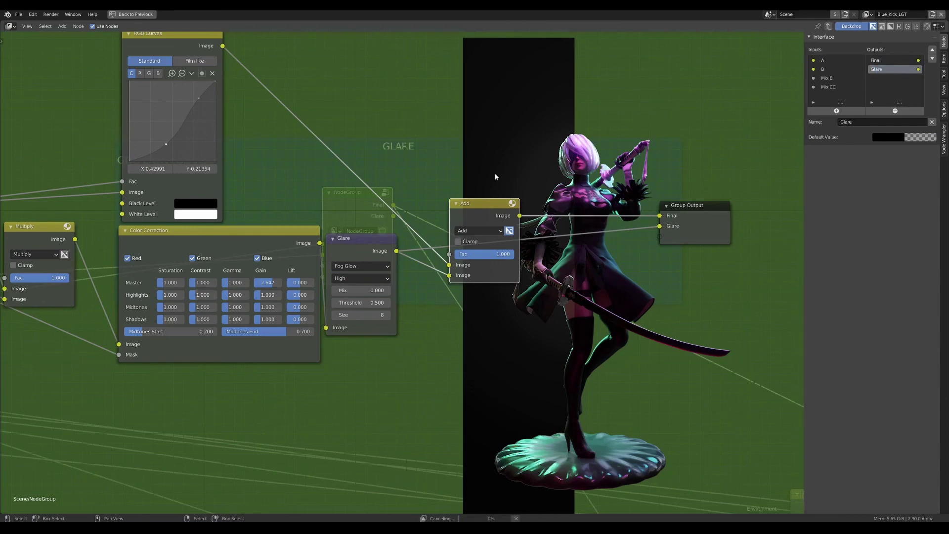
- Back in the main tree, rename the node group to Glare
{"action": "key", "text": "Tab"}
{"action": "scroll", "coordinate": [396, 231], "scroll_direction": "up", "scroll_amount": 2}
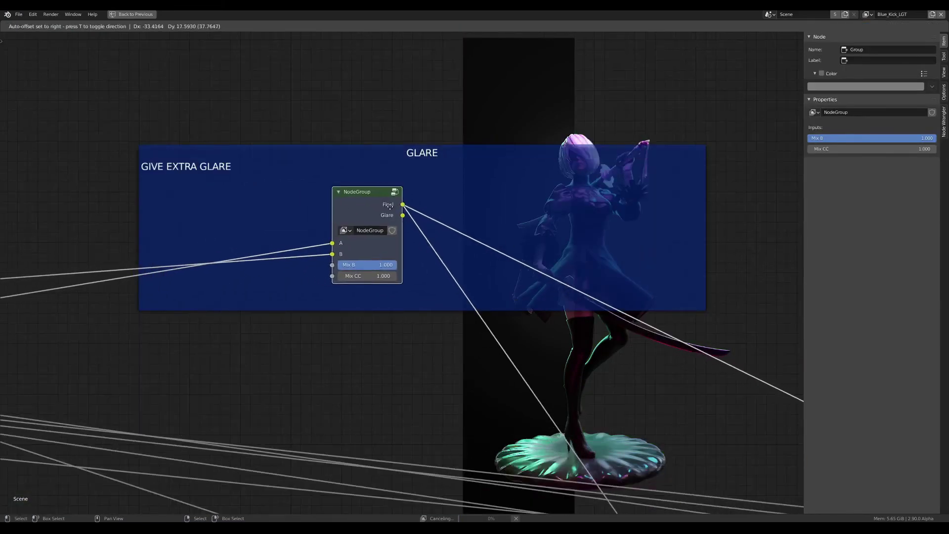
{"action": "scroll", "coordinate": [386, 225], "scroll_direction": "up", "scroll_amount": 2}
{"action": "double_click", "coordinate": [383, 241]}
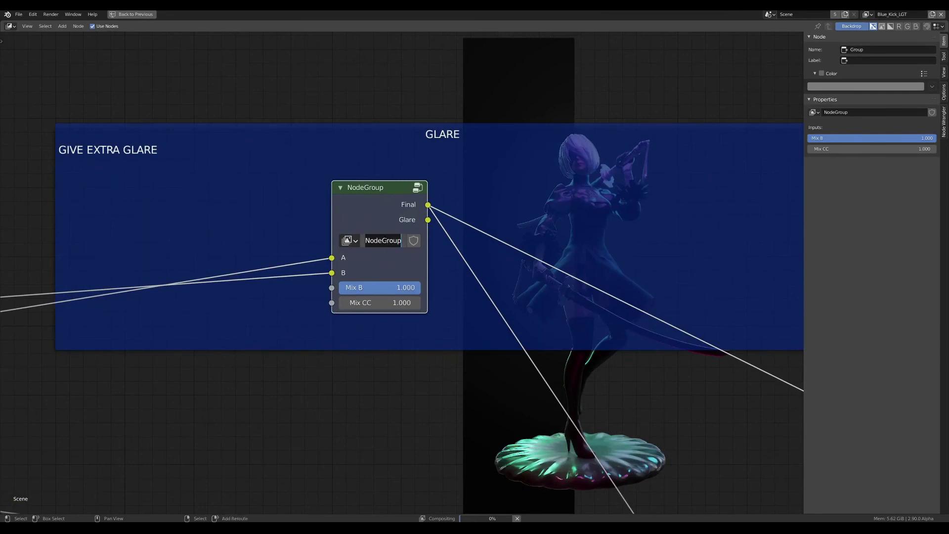
{"action": "type", "text": "Glare"}
{"action": "key", "text": "Return"}
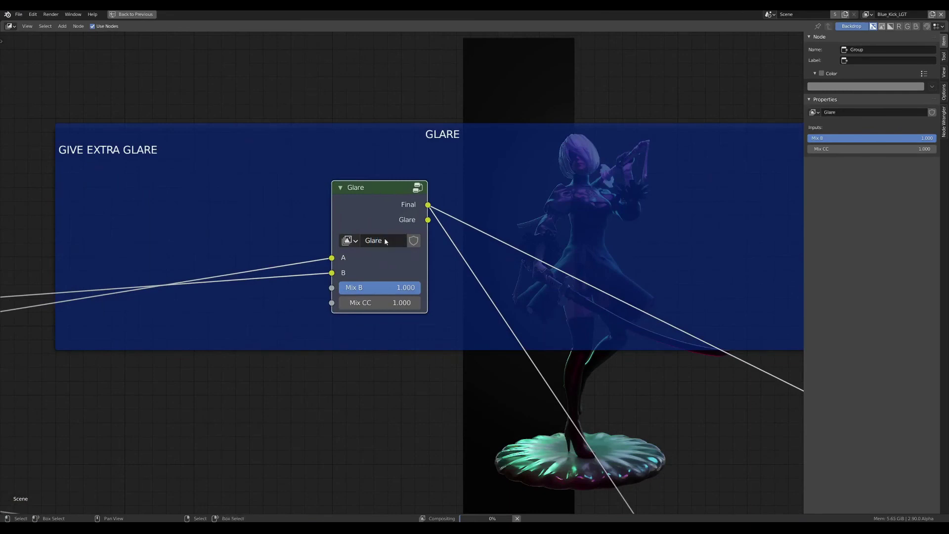
- Save the file as Random4.blend and start a fresh Blender session
{"action": "scroll", "coordinate": [264, 190], "scroll_direction": "down", "scroll_amount": 1}
{"action": "scroll", "coordinate": [317, 196], "scroll_direction": "down", "scroll_amount": 2}
{"action": "key", "text": "ctrl+s"}
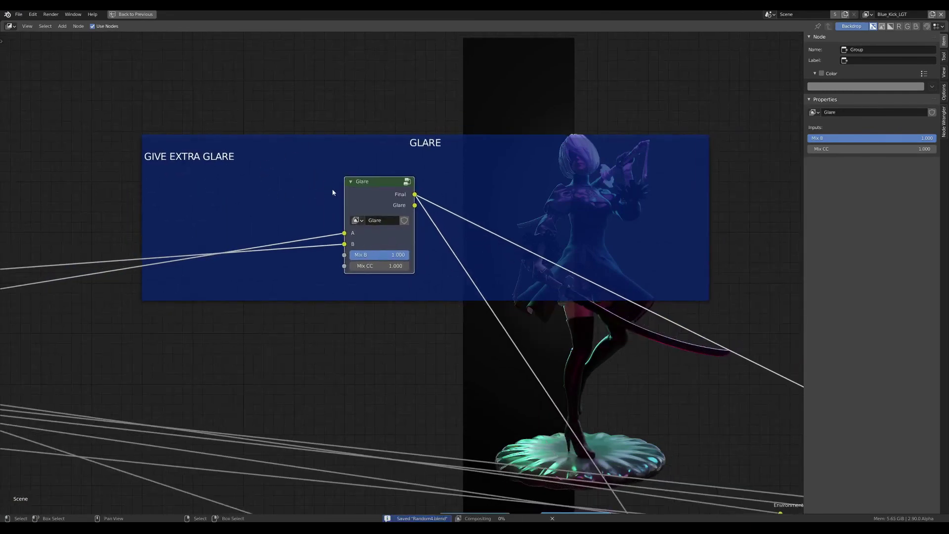
{"action": "scroll", "coordinate": [322, 193], "scroll_direction": "down", "scroll_amount": 2}
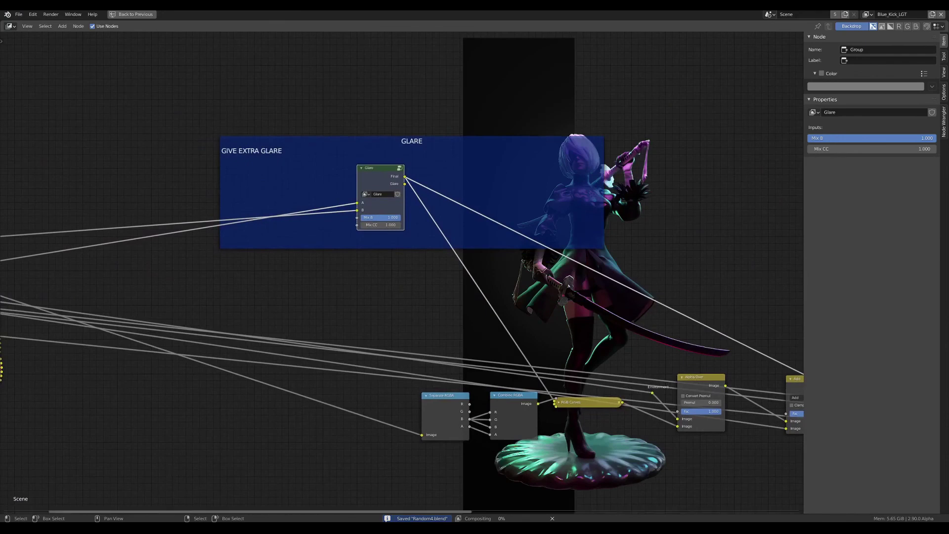
{"action": "left_click", "coordinate": [158, 494]}
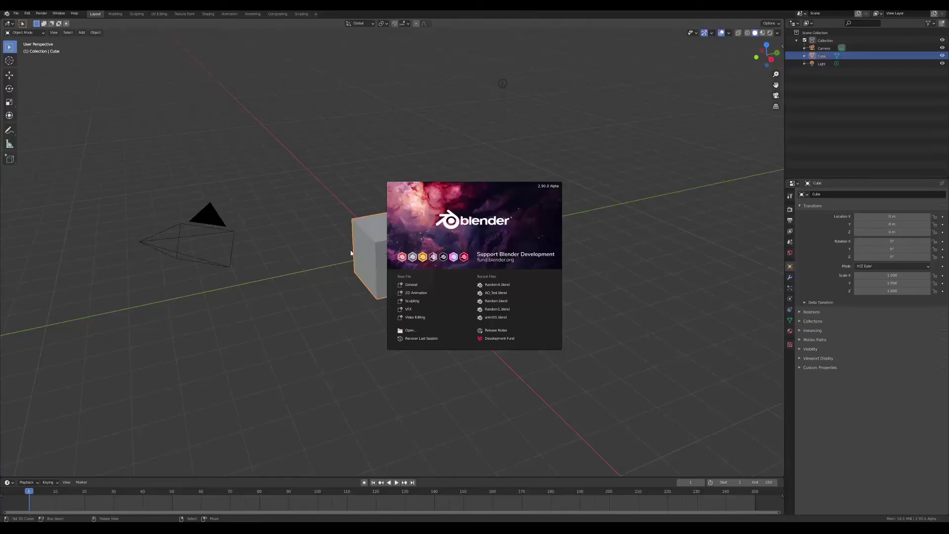
- Switch to the Compositing workspace and set the interface Resolution Scale to 1.2
{"action": "key", "text": "ctrl+Page_Up"}
{"action": "key", "text": "ctrl+Page_Up"}
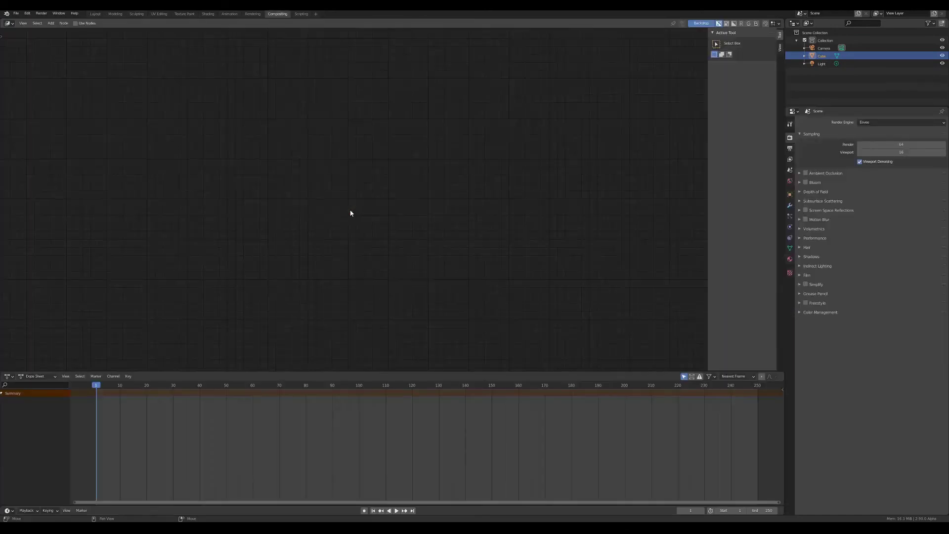
{"action": "key", "text": "F4"}
{"action": "left_click", "coordinate": [333, 267]}
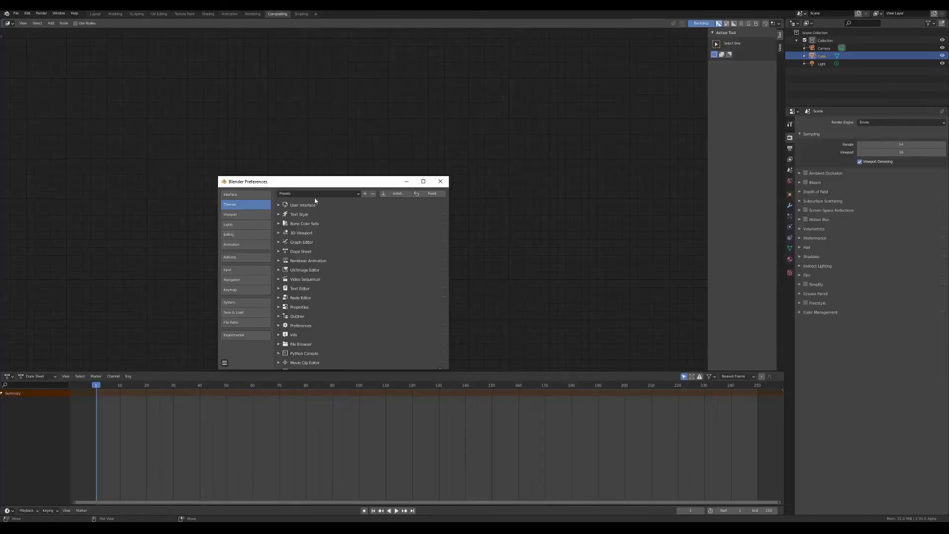
{"action": "left_click", "coordinate": [369, 203]}
{"action": "type", "text": "1.2"}
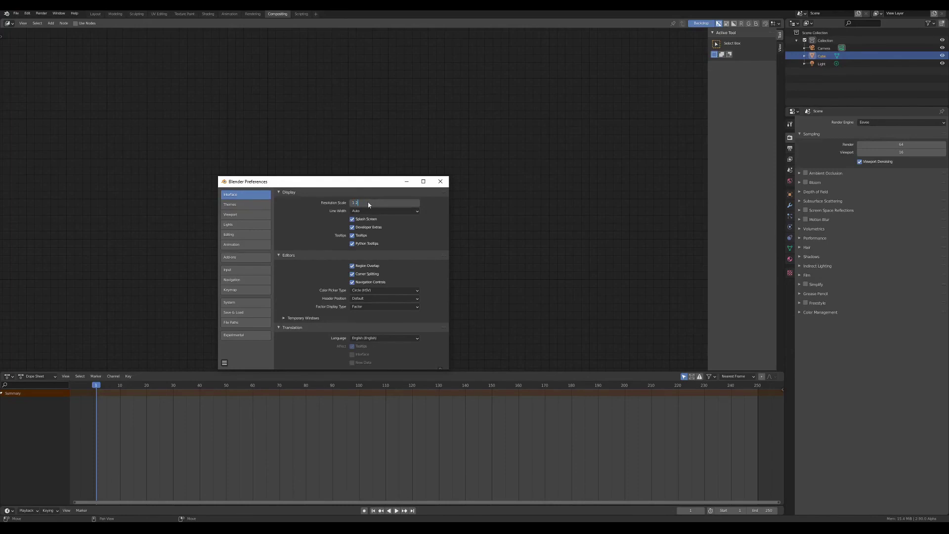
{"action": "key", "text": "Return"}
{"action": "left_click", "coordinate": [432, 182]}
- Enable Use Nodes and delete the Render Layers node, leaving only Composite
{"action": "left_click", "coordinate": [92, 26]}
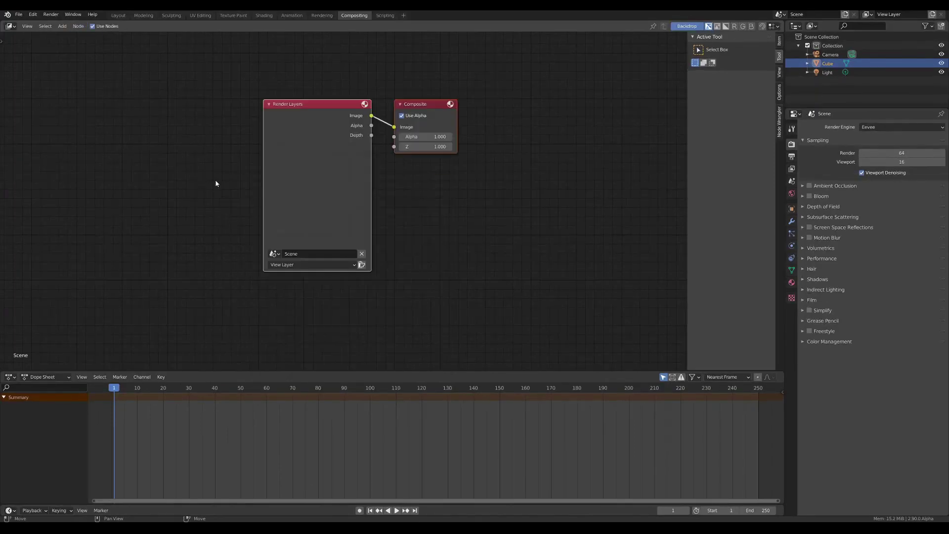
{"action": "left_click", "coordinate": [362, 162]}
{"action": "key", "text": "x"}
{"action": "key", "text": "Home"}
- Use File > Link to browse into Random4.blend on the Desktop
{"action": "left_click", "coordinate": [20, 14]}
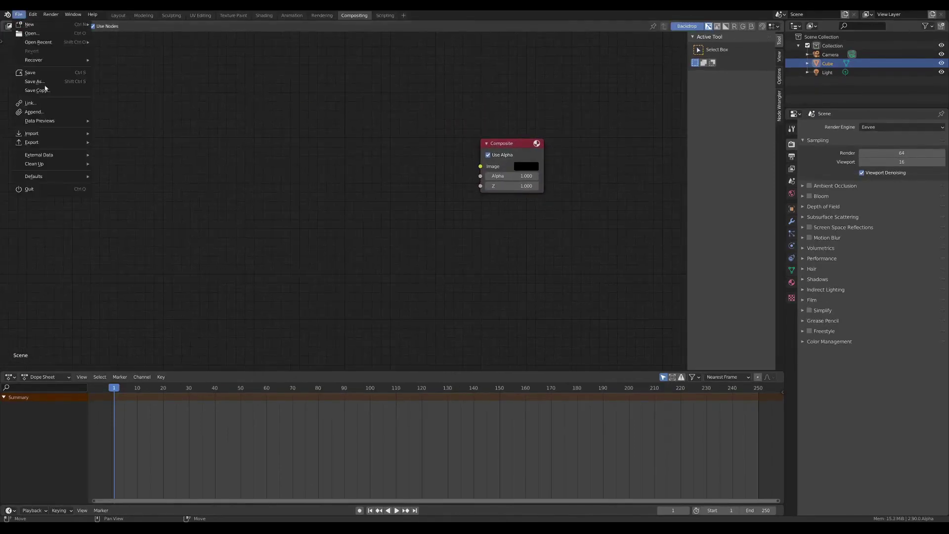
{"action": "left_click", "coordinate": [44, 114]}
{"action": "left_click", "coordinate": [671, 391]}
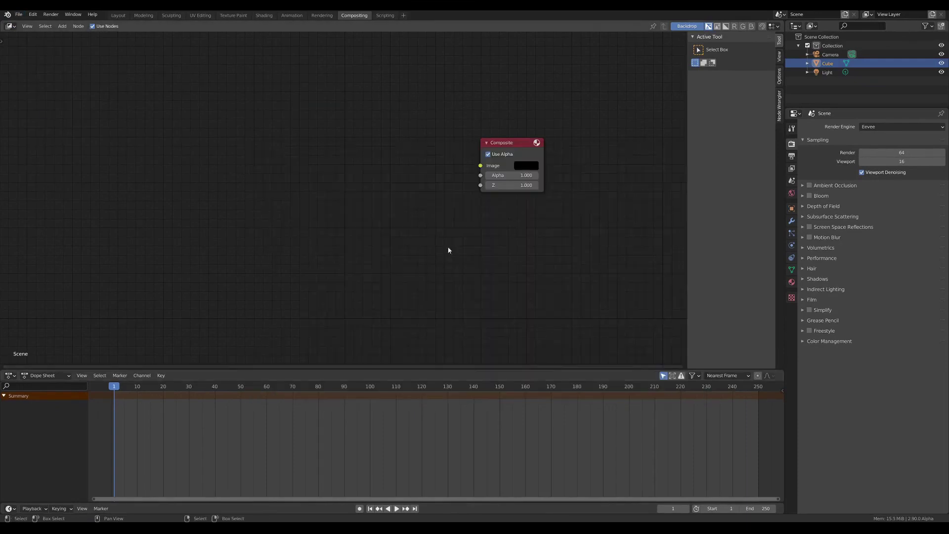
{"action": "left_click", "coordinate": [19, 15]}
{"action": "left_click", "coordinate": [37, 104]}
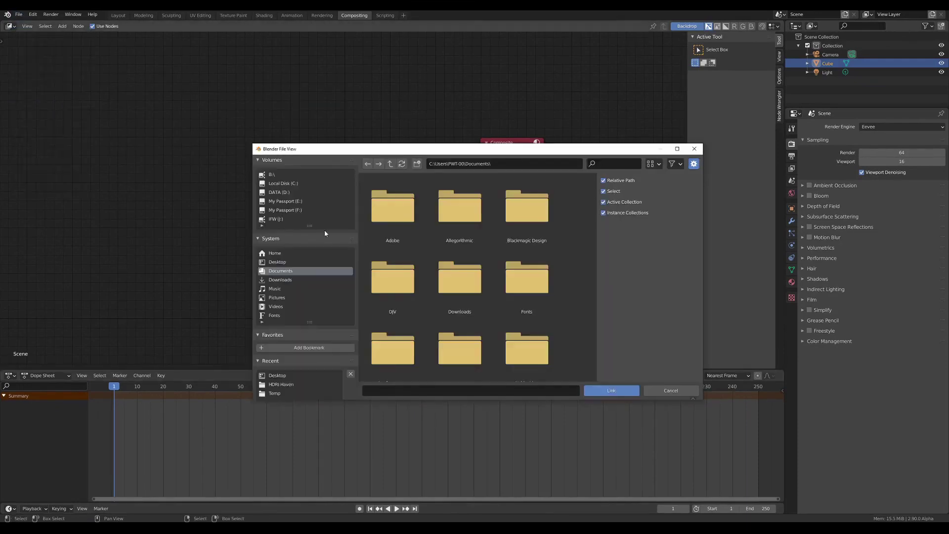
{"action": "left_click", "coordinate": [277, 262]}
{"action": "left_click", "coordinate": [463, 279]}
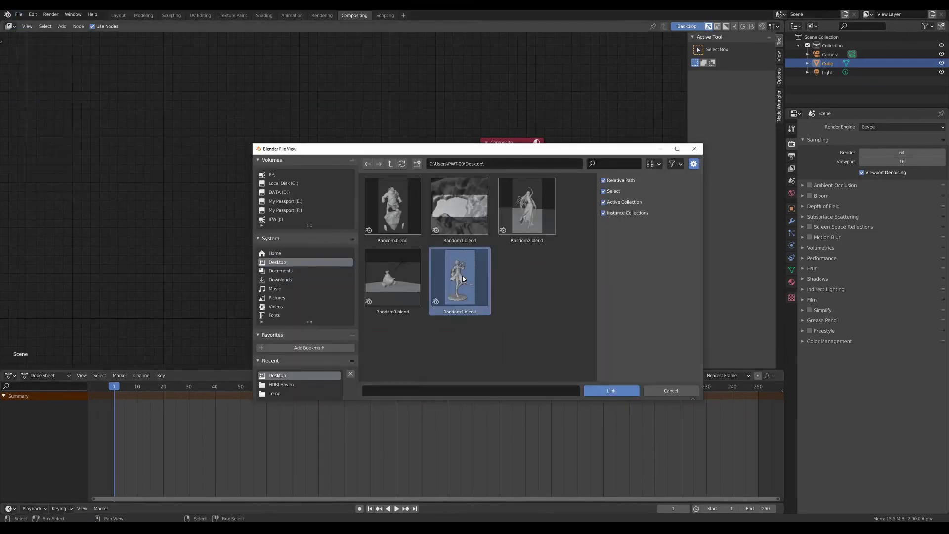
{"action": "double_click", "coordinate": [466, 279]}
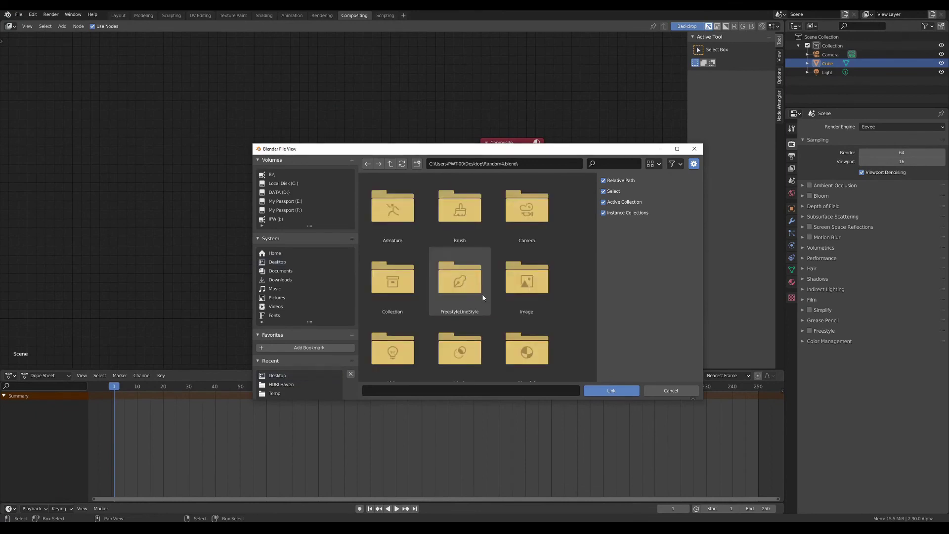
- Link the Glare node group from Random4.blend's NodeTree folder
{"action": "scroll", "coordinate": [483, 297], "scroll_direction": "down", "scroll_amount": 2}
{"action": "scroll", "coordinate": [480, 299], "scroll_direction": "down", "scroll_amount": 2}
{"action": "left_click", "coordinate": [461, 306]}
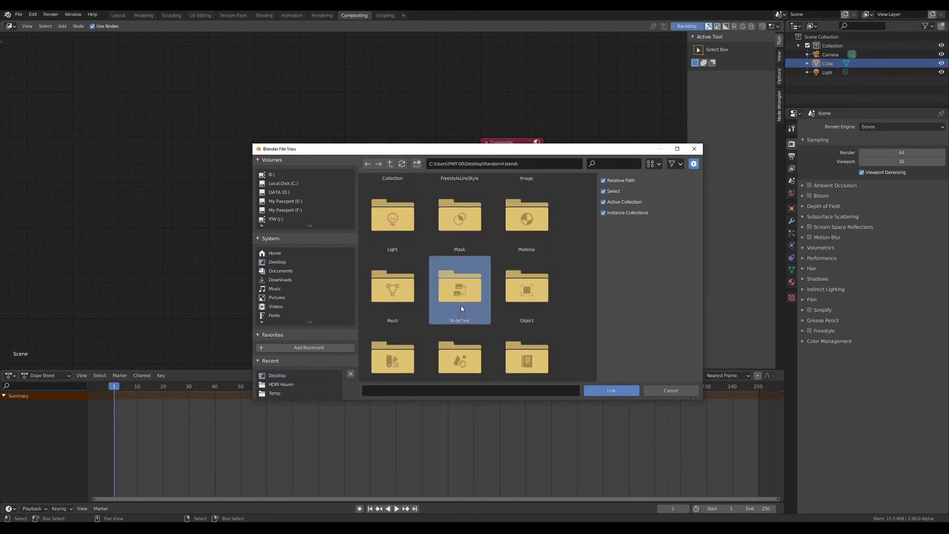
{"action": "double_click", "coordinate": [464, 295]}
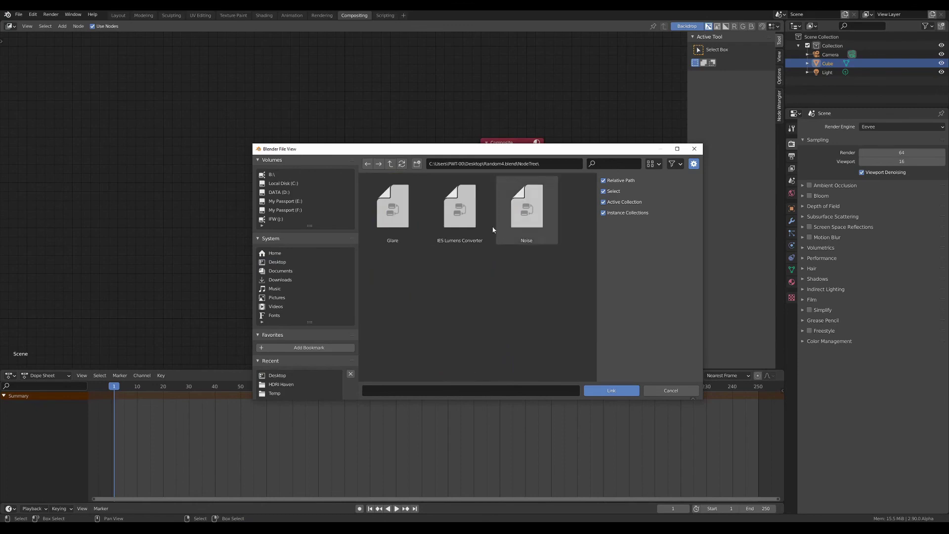
{"action": "left_click", "coordinate": [393, 208]}
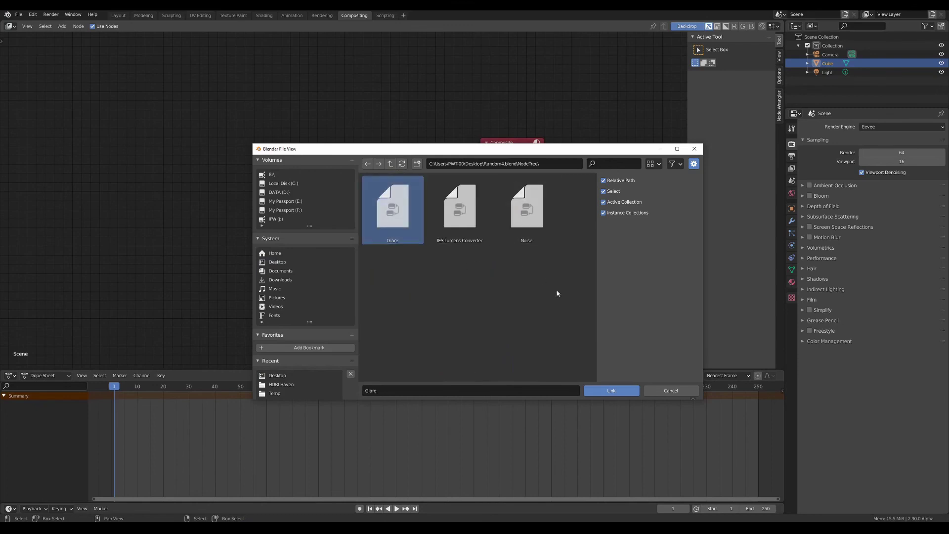
{"action": "left_click", "coordinate": [612, 391]}
- Add the linked Glare group node, widen it and place it left of Composite
{"action": "middle_click_drag", "start_coordinate": [220, 133], "coordinate": [254, 150]}
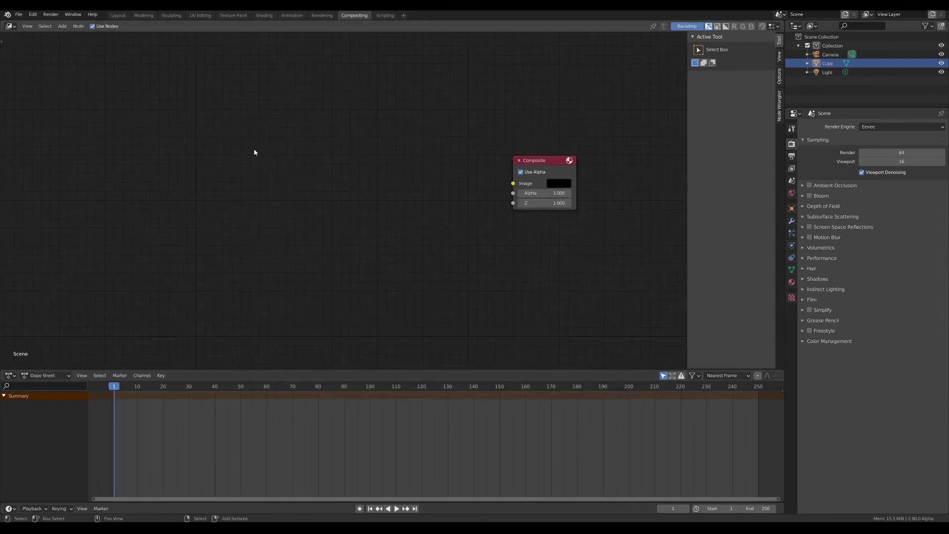
{"action": "key", "text": "shift+a"}
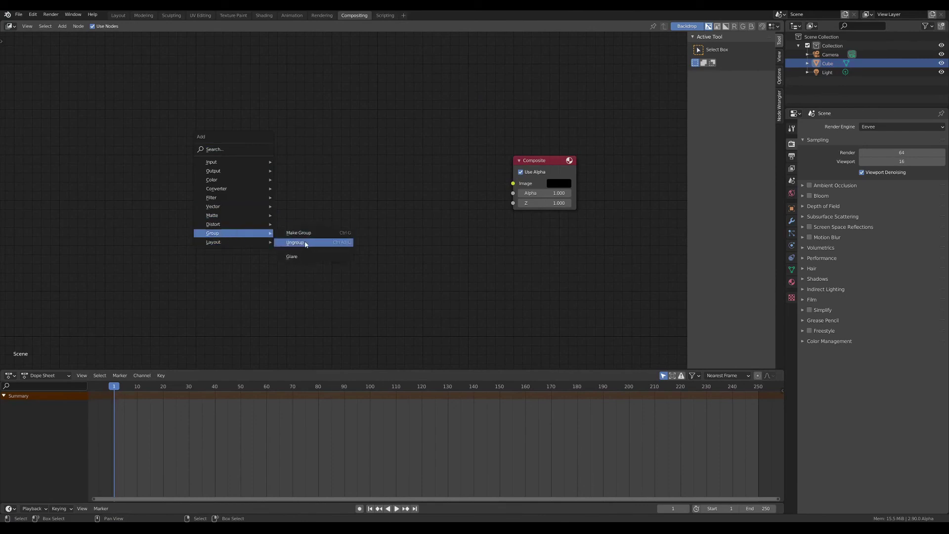
{"action": "left_click", "coordinate": [292, 257]}
{"action": "left_click", "coordinate": [285, 193]}
{"action": "scroll", "coordinate": [284, 191], "scroll_direction": "up", "scroll_amount": 2}
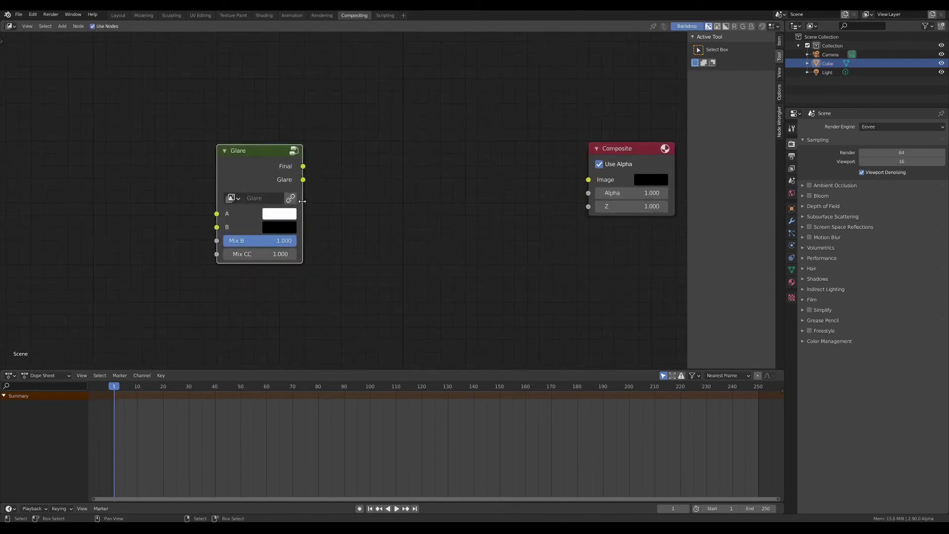
{"action": "left_click_drag", "start_coordinate": [303, 201], "coordinate": [375, 170]}
{"action": "key", "text": "g"}
{"action": "left_click", "coordinate": [330, 161]}
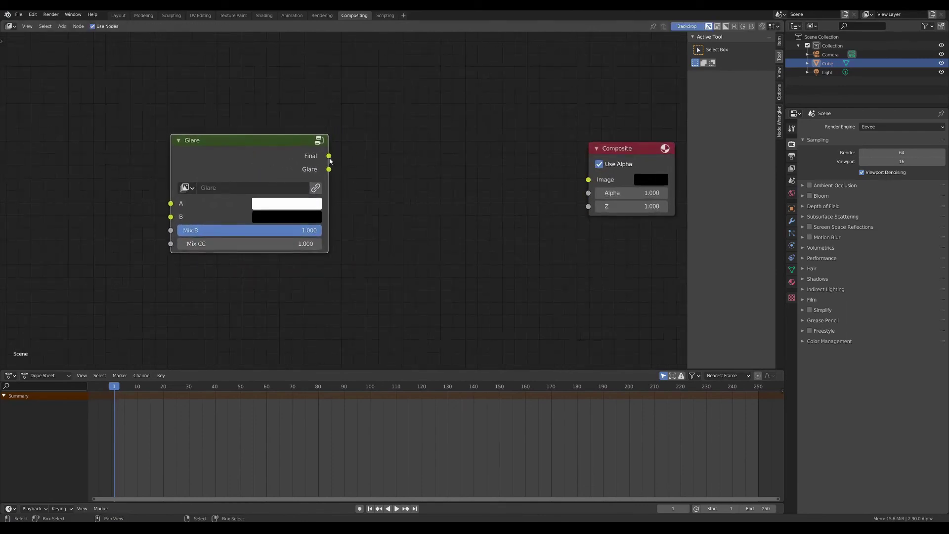
- Reposition the Glare node and connect its Final output to the Composite Image input
{"action": "scroll", "coordinate": [340, 183], "scroll_direction": "down", "scroll_amount": 1}
{"action": "middle_click_drag", "start_coordinate": [293, 173], "coordinate": [384, 179]}
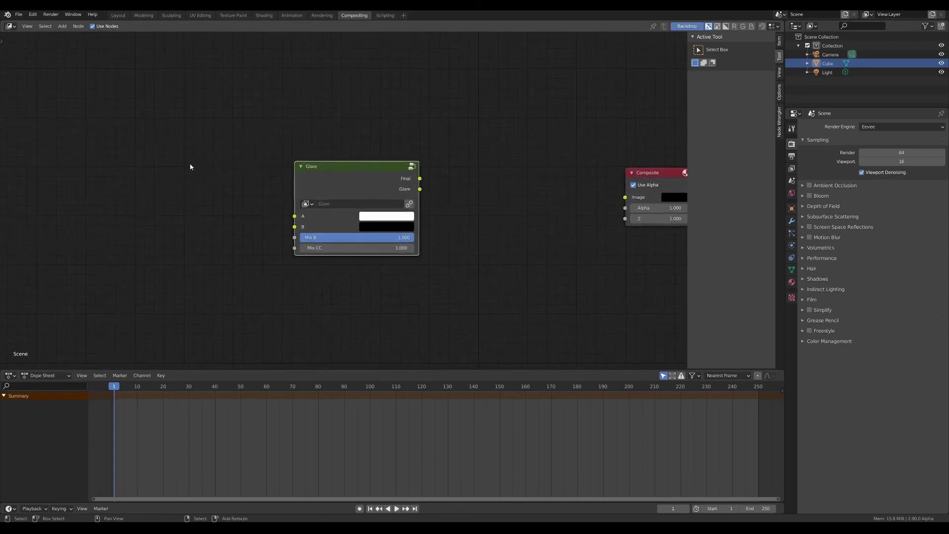
{"action": "key", "text": "shift+a"}
{"action": "mouse_move", "coordinate": [363, 168]}
{"action": "left_mouse_down"}
{"action": "mouse_move", "coordinate": [373, 137]}
{"action": "mouse_move", "coordinate": [346, 168]}
{"action": "left_mouse_up"}
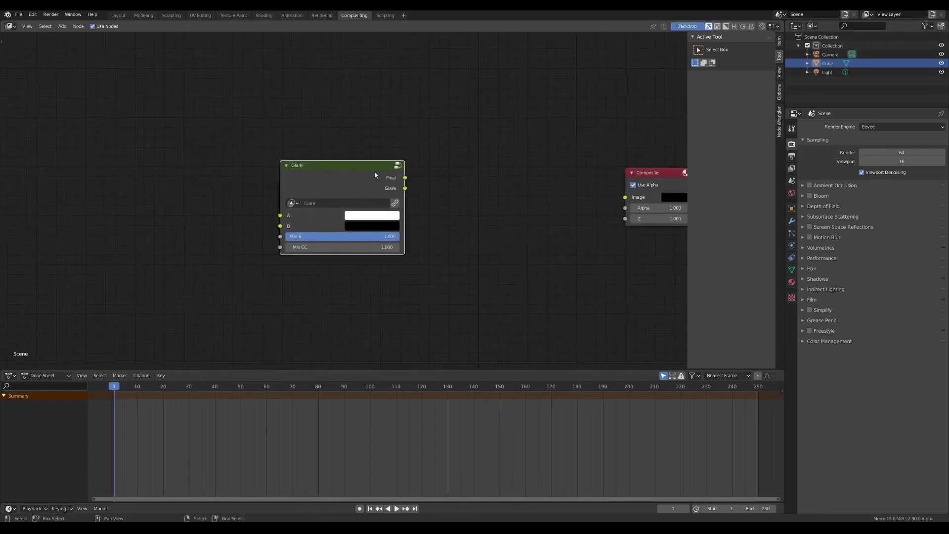
{"action": "key", "text": "Home"}
{"action": "left_click_drag", "start_coordinate": [439, 200], "coordinate": [469, 205]}
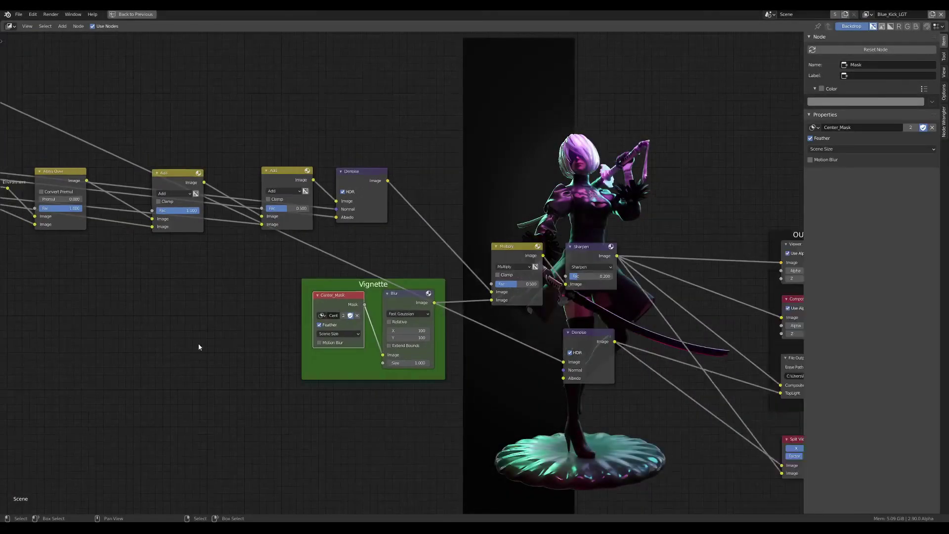
{"action": "scroll", "coordinate": [346, 306], "scroll_direction": "up", "scroll_amount": 2}
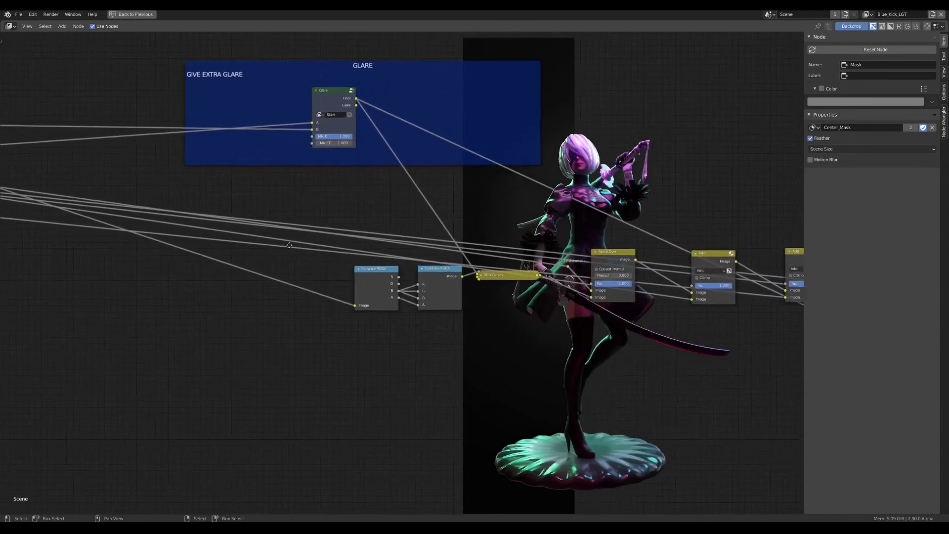
- Check the RGB Curves node and shift the Combine RGBA node left
{"action": "middle_click_drag", "start_coordinate": [306, 280], "coordinate": [163, 250]}
{"action": "scroll", "coordinate": [396, 246], "scroll_direction": "up", "scroll_amount": 2}
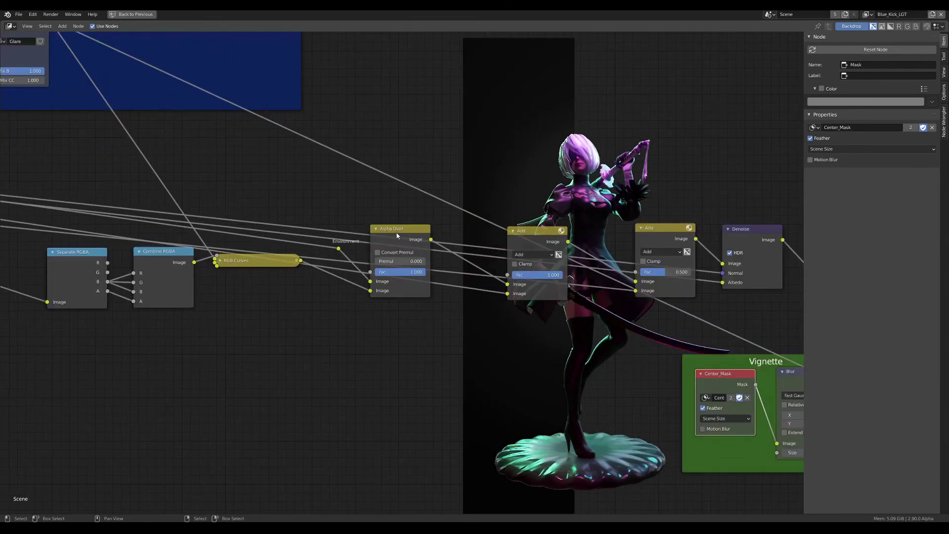
{"action": "left_click", "coordinate": [222, 260]}
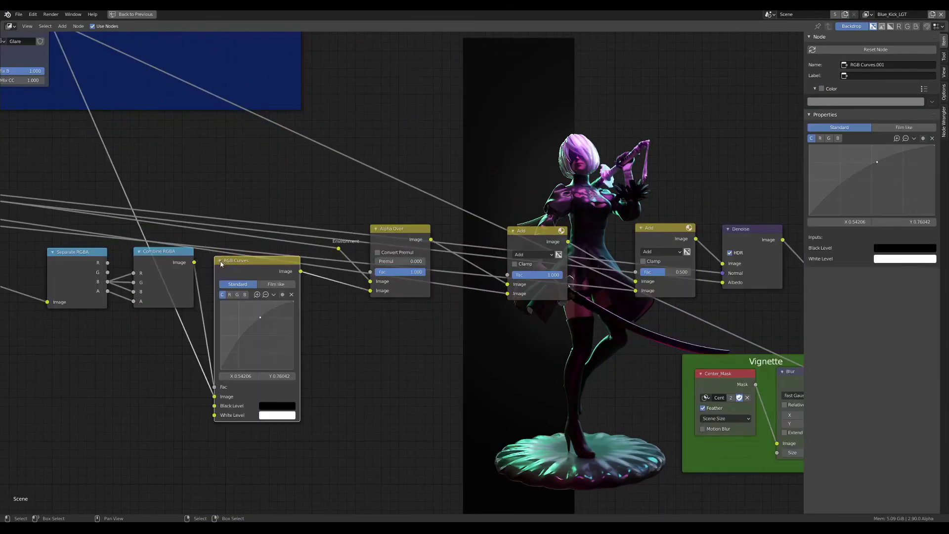
{"action": "left_click", "coordinate": [221, 260]}
{"action": "left_click", "coordinate": [220, 261]}
{"action": "scroll", "coordinate": [220, 262], "scroll_direction": "up", "scroll_amount": 2}
{"action": "left_click_drag", "start_coordinate": [424, 272], "coordinate": [313, 270]}
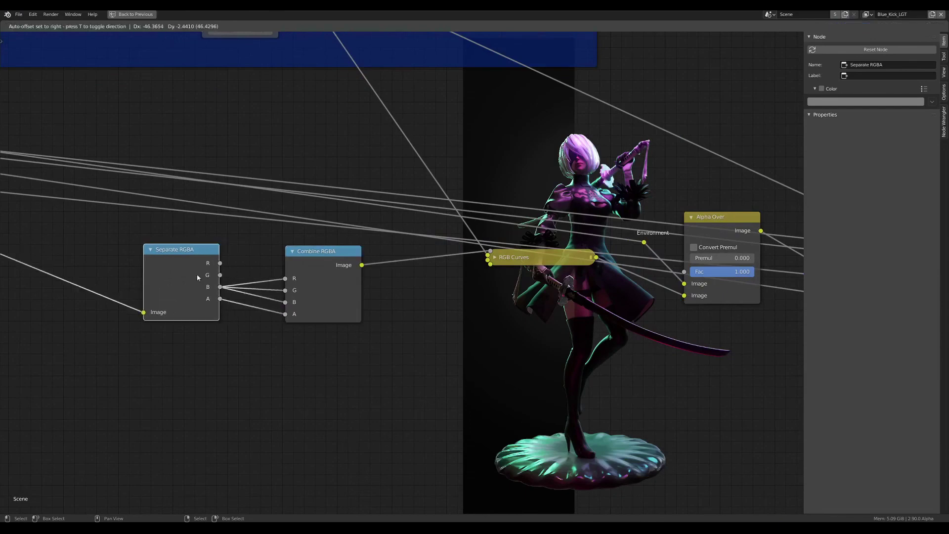
{"action": "scroll", "coordinate": [346, 277], "scroll_direction": "down", "scroll_amount": 2}
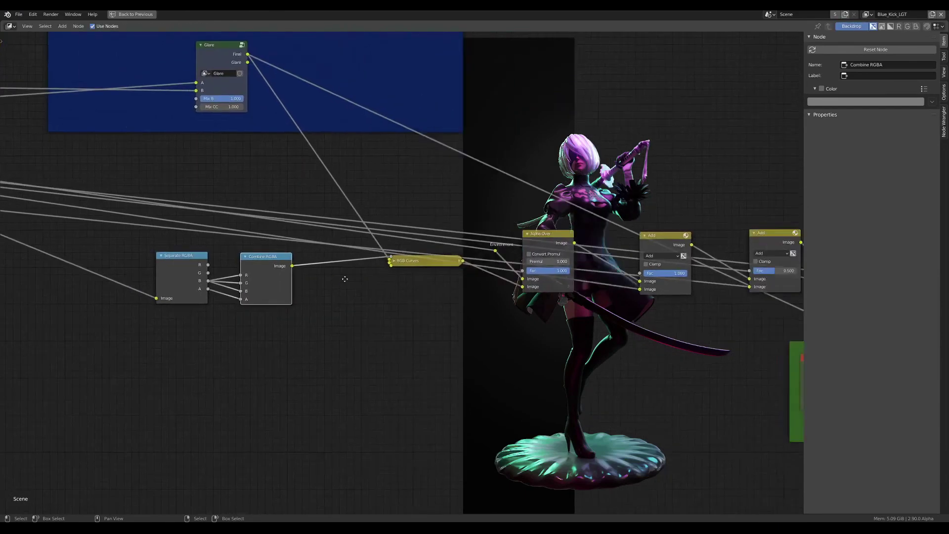
- Recheck RGB Curves and move Center_Mask left inside the Vignette frame
{"action": "middle_click_drag", "start_coordinate": [345, 276], "coordinate": [171, 258]}
{"action": "left_click", "coordinate": [170, 257]}
{"action": "key", "text": "h"}
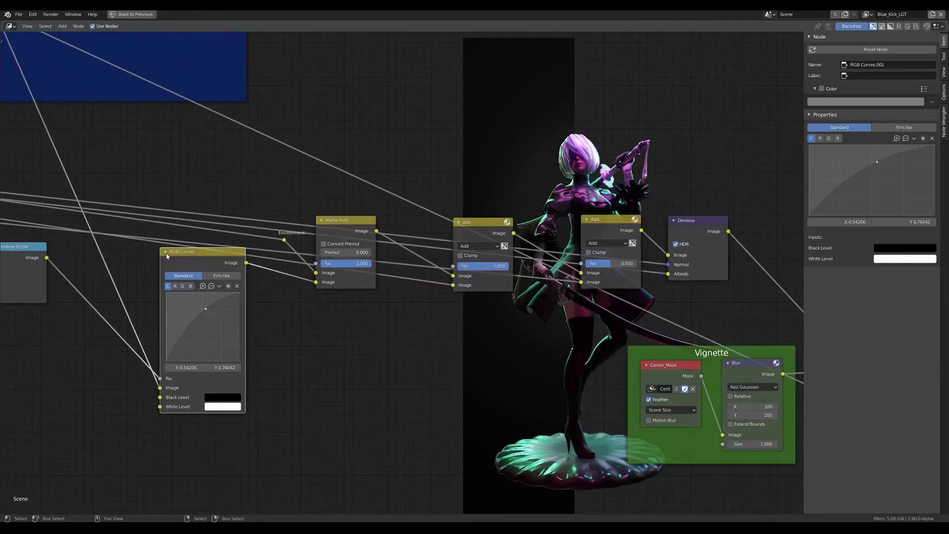
{"action": "key", "text": "h"}
{"action": "middle_click_drag", "start_coordinate": [323, 260], "coordinate": [227, 255]}
{"action": "scroll", "coordinate": [423, 237], "scroll_direction": "up", "scroll_amount": 1}
{"action": "scroll", "coordinate": [423, 237], "scroll_direction": "down", "scroll_amount": 2}
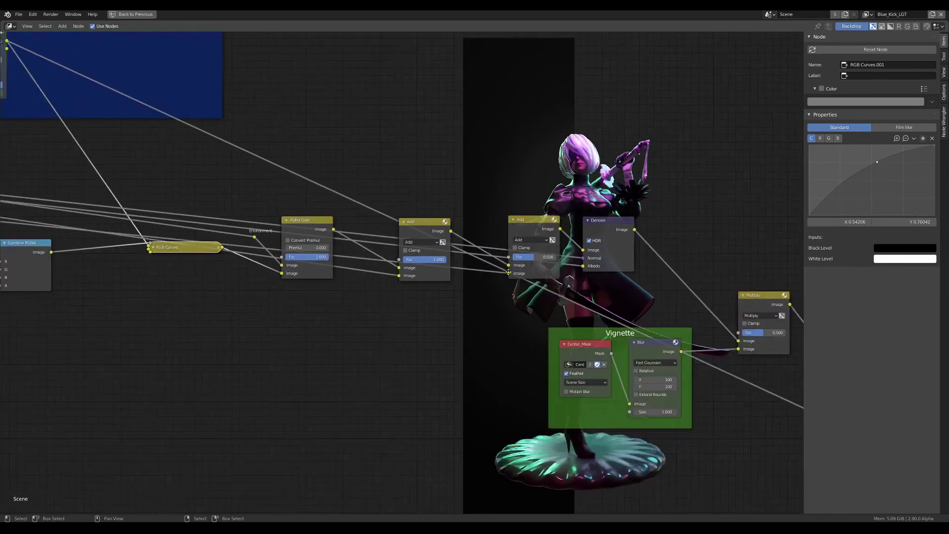
{"action": "middle_click_drag", "start_coordinate": [548, 308], "coordinate": [365, 275]}
{"action": "scroll", "coordinate": [365, 276], "scroll_direction": "up", "scroll_amount": 1}
{"action": "left_click_drag", "start_coordinate": [415, 331], "coordinate": [392, 332]}
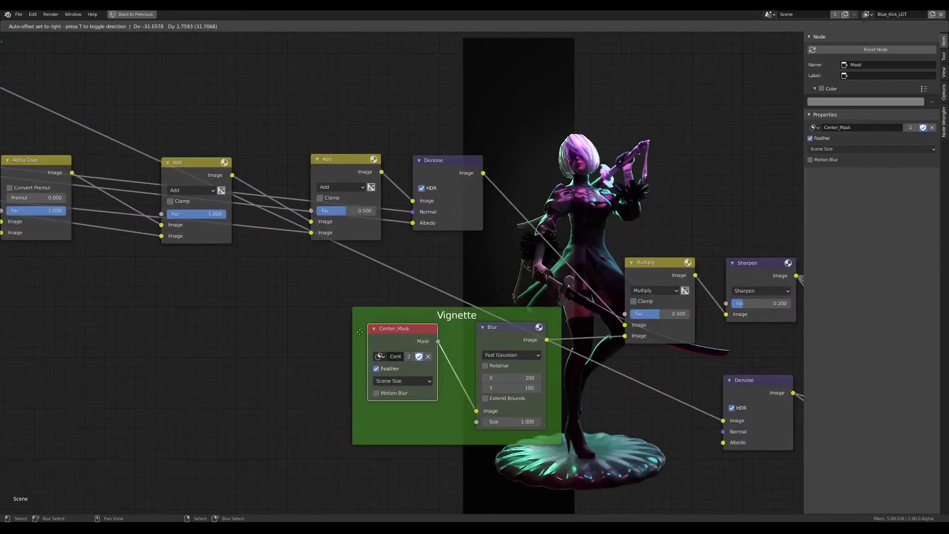
{"action": "scroll", "coordinate": [392, 333], "scroll_direction": "down", "scroll_amount": 1}
{"action": "middle_click_drag", "start_coordinate": [392, 333], "coordinate": [265, 349]}
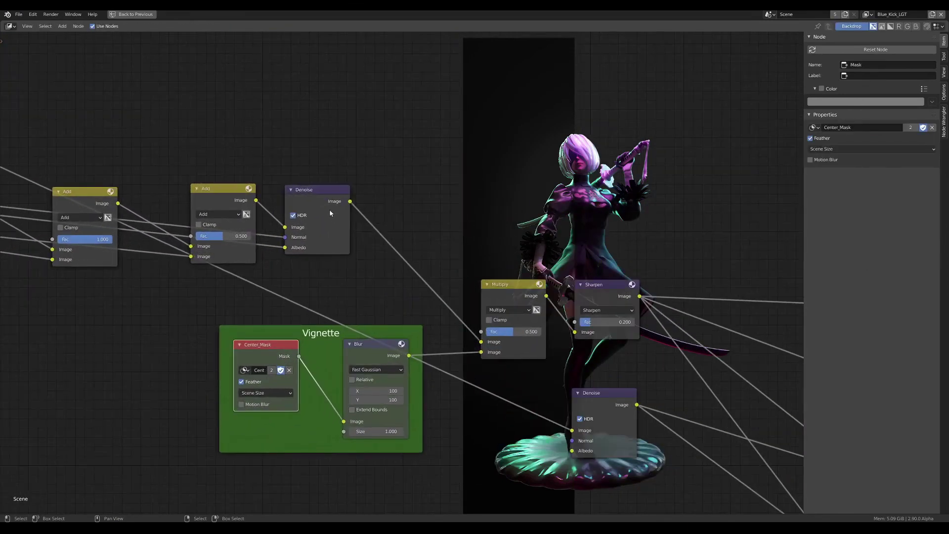
- Nudge the upper Denoise node and the Sharpen node slightly left
{"action": "left_click_drag", "start_coordinate": [316, 203], "coordinate": [362, 197]}
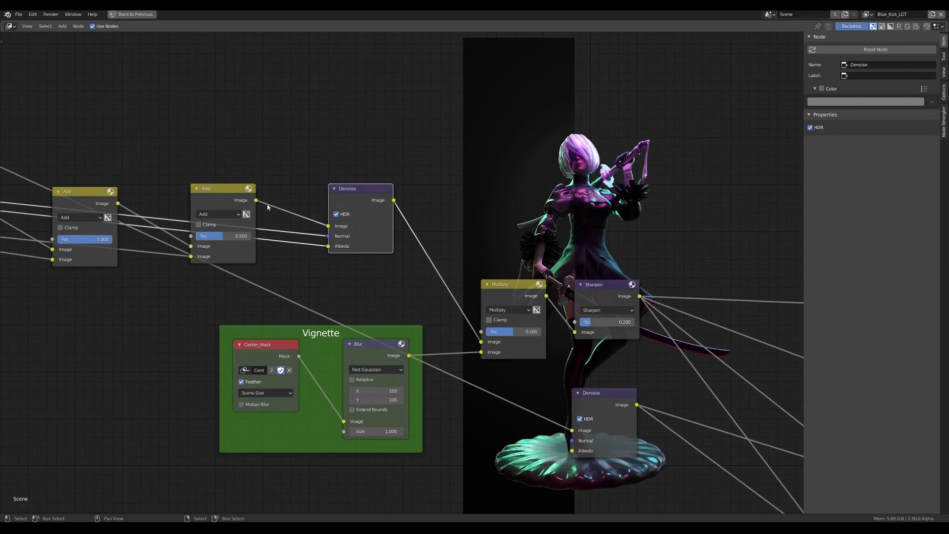
{"action": "left_click_drag", "start_coordinate": [346, 189], "coordinate": [340, 191]}
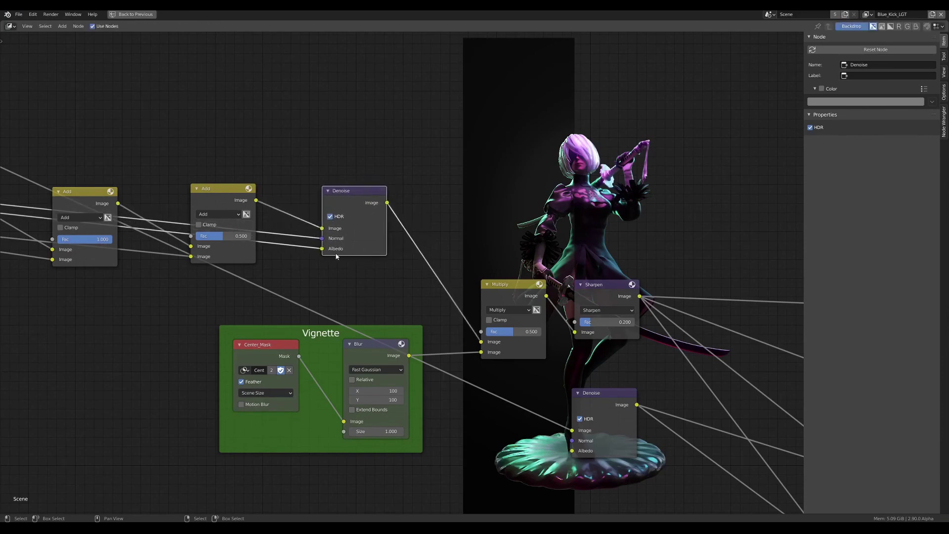
{"action": "middle_click_drag", "start_coordinate": [336, 256], "coordinate": [204, 219]}
{"action": "mouse_move", "coordinate": [480, 251]}
{"action": "left_mouse_down"}
{"action": "mouse_move", "coordinate": [504, 252]}
{"action": "mouse_move", "coordinate": [467, 250]}
{"action": "left_mouse_up"}
- Settle the Sharpen node and raise Split Viewer to sit just beneath File Output
{"action": "left_click", "coordinate": [467, 250]}
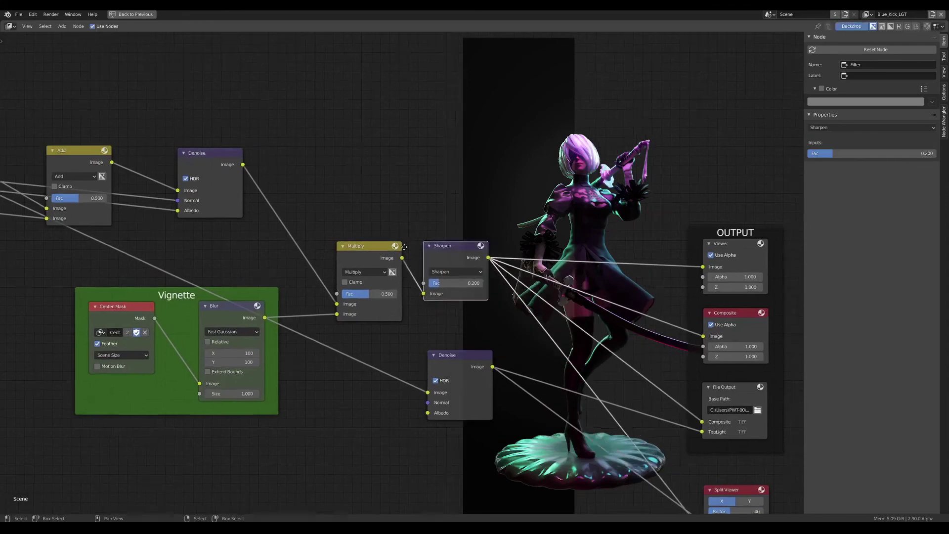
{"action": "middle_click_drag", "start_coordinate": [468, 249], "coordinate": [343, 242]}
{"action": "scroll", "coordinate": [344, 356], "scroll_direction": "down", "scroll_amount": 2}
{"action": "middle_click_drag", "start_coordinate": [333, 325], "coordinate": [361, 250]}
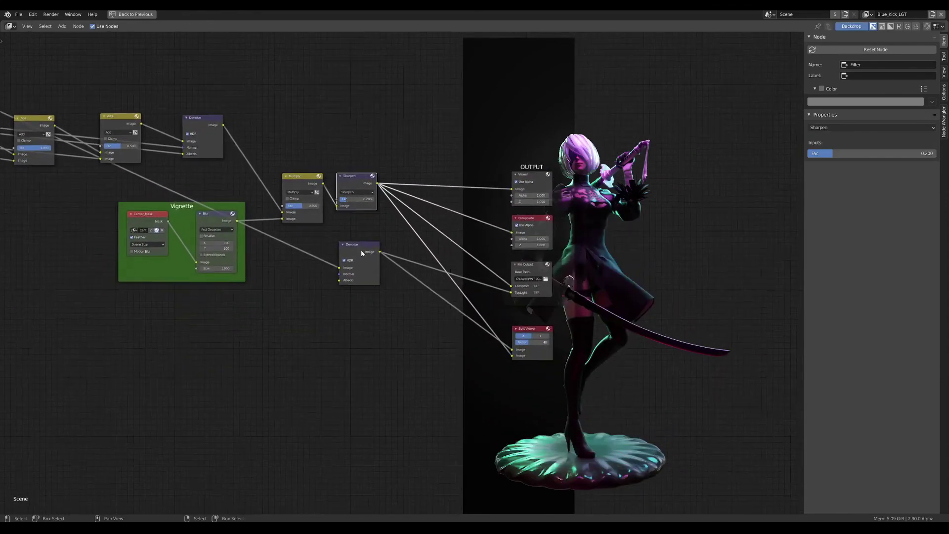
{"action": "scroll", "coordinate": [552, 334], "scroll_direction": "up", "scroll_amount": 1}
{"action": "left_click_drag", "start_coordinate": [556, 356], "coordinate": [554, 340]}
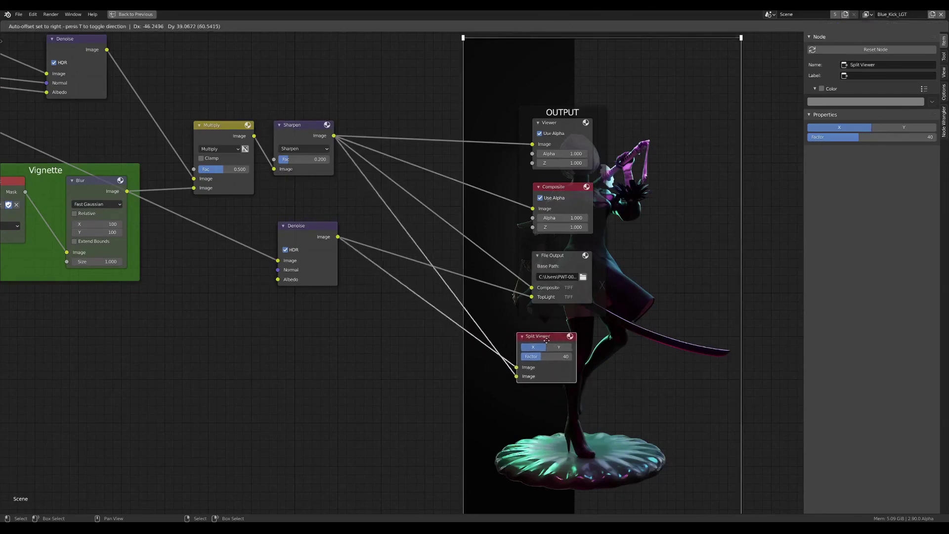
{"action": "left_click_drag", "start_coordinate": [554, 256], "coordinate": [552, 258]}
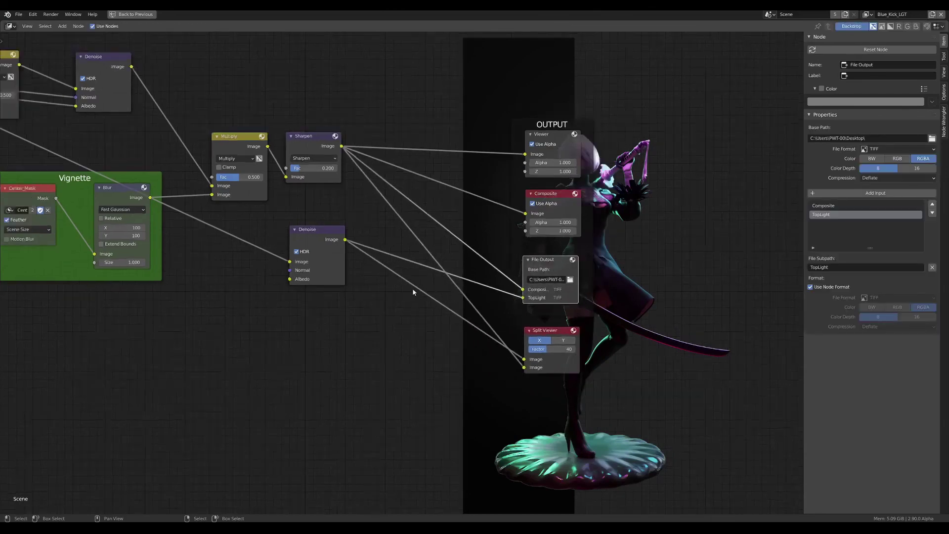
- Un-maximize the node editor to restore the full Compositing workspace layout
{"action": "scroll", "coordinate": [412, 288], "scroll_direction": "down", "scroll_amount": 2}
{"action": "scroll", "coordinate": [161, 296], "scroll_direction": "down", "scroll_amount": 2}
{"action": "scroll", "coordinate": [346, 310], "scroll_direction": "up", "scroll_amount": 3}
{"action": "middle_click_drag", "start_coordinate": [346, 310], "coordinate": [301, 318]}
{"action": "key", "text": "ctrl+space"}
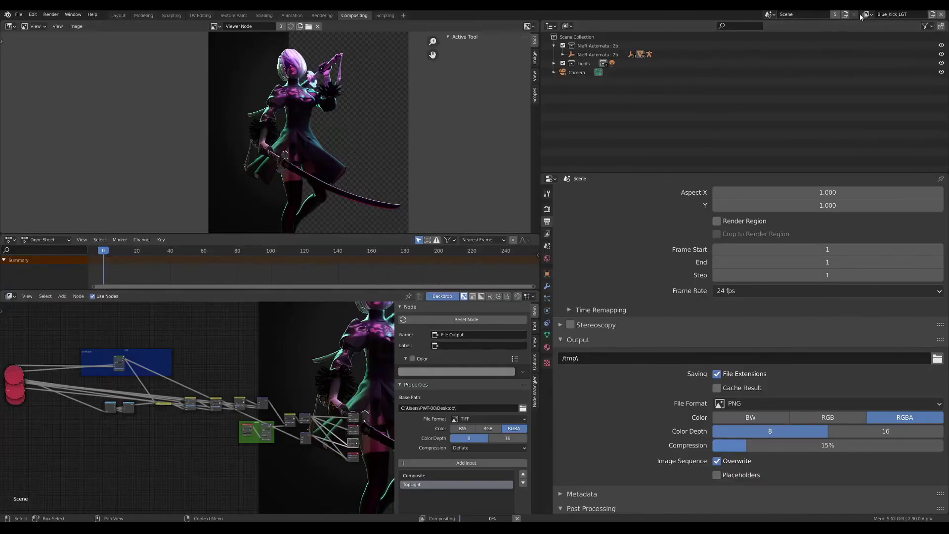
- Look over the view layer list and switch to the Layout workspace
{"action": "left_click", "coordinate": [868, 15]}
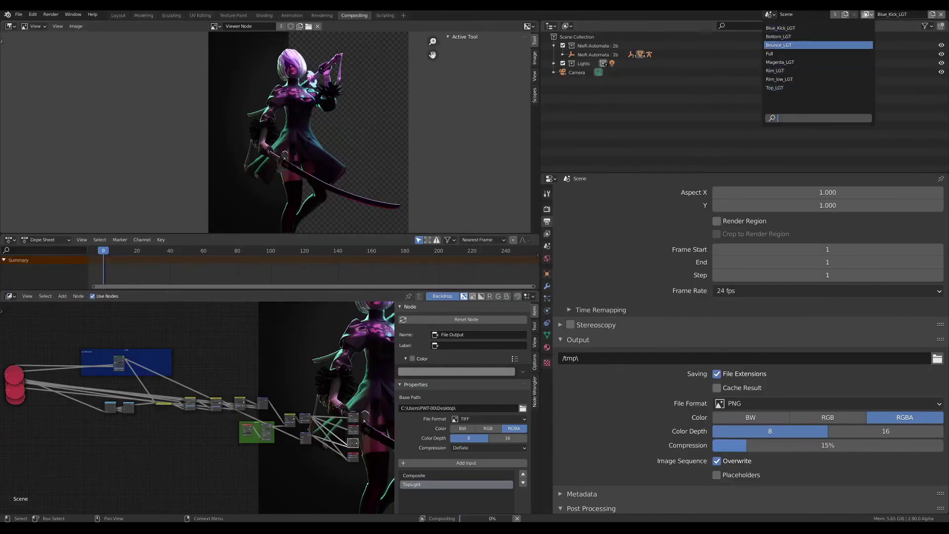
{"action": "left_click", "coordinate": [122, 17]}
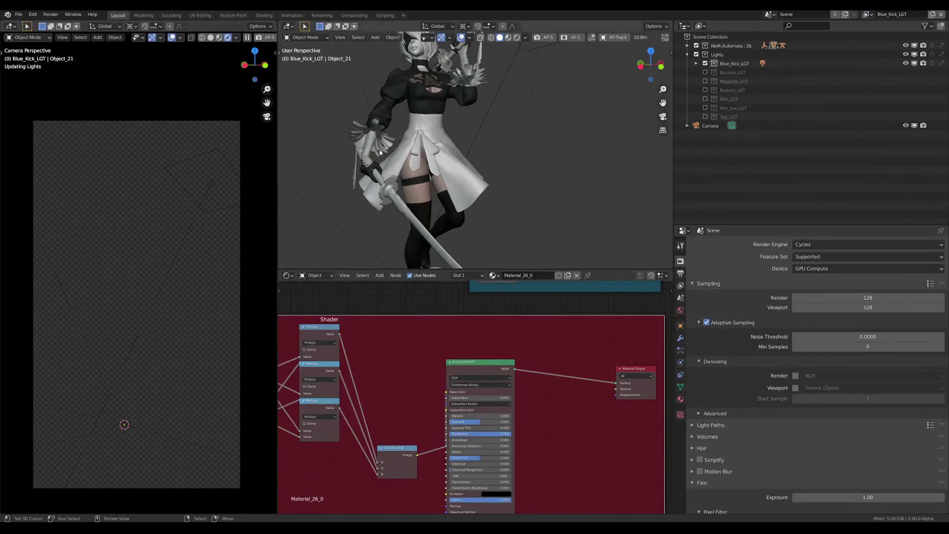
{"action": "scroll", "coordinate": [405, 78], "scroll_direction": "up", "scroll_amount": 2}
{"action": "scroll", "coordinate": [404, 78], "scroll_direction": "up", "scroll_amount": 2}
- Select the character's hair and center the Shader AOV frame in the node editor
{"action": "left_click", "coordinate": [405, 78]}
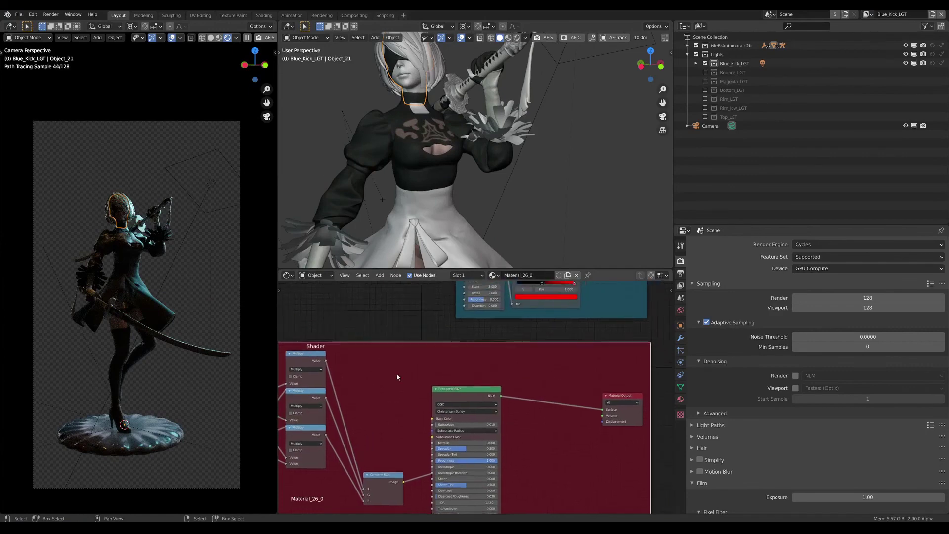
{"action": "middle_click_drag", "start_coordinate": [389, 388], "coordinate": [496, 320]}
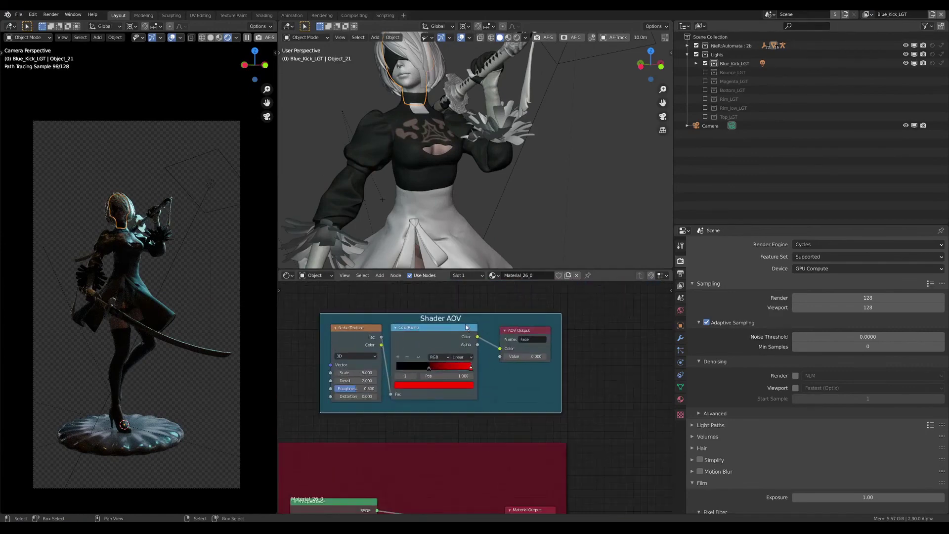
{"action": "middle_click_drag", "start_coordinate": [416, 327], "coordinate": [453, 329]}
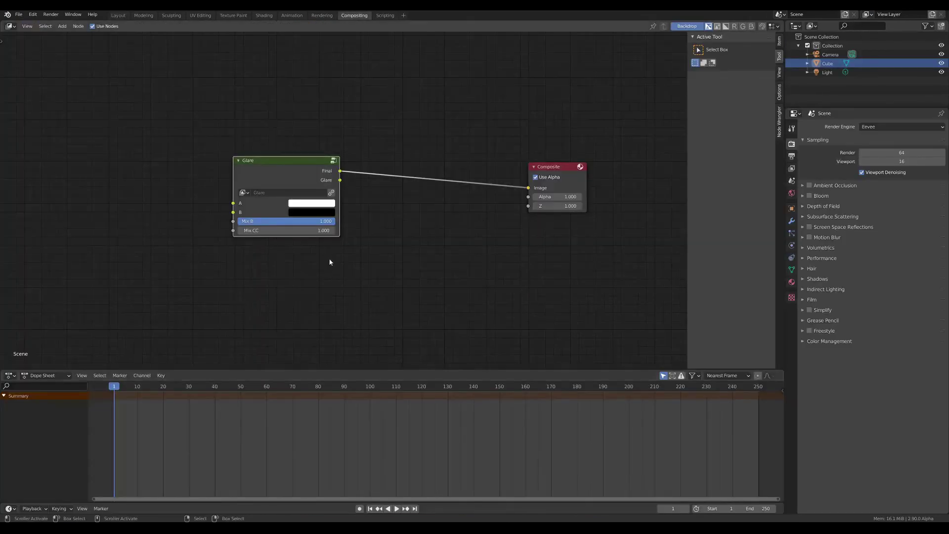
{"action": "scroll", "coordinate": [274, 174], "scroll_direction": "up", "scroll_amount": 2}
- Cancel the Glare node move, leaving it only slightly nudged
{"action": "left_click_drag", "start_coordinate": [276, 178], "coordinate": [287, 167]}
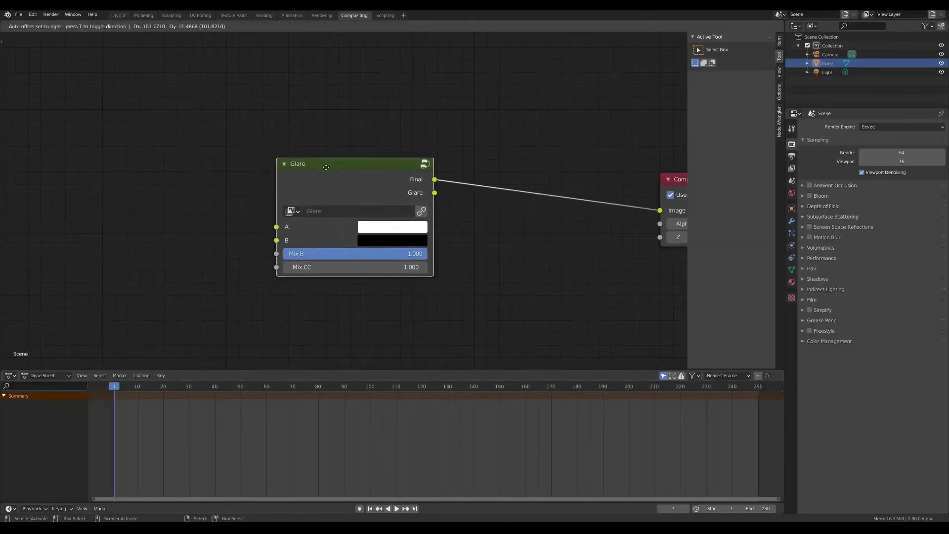
{"action": "key", "text": "Escape"}
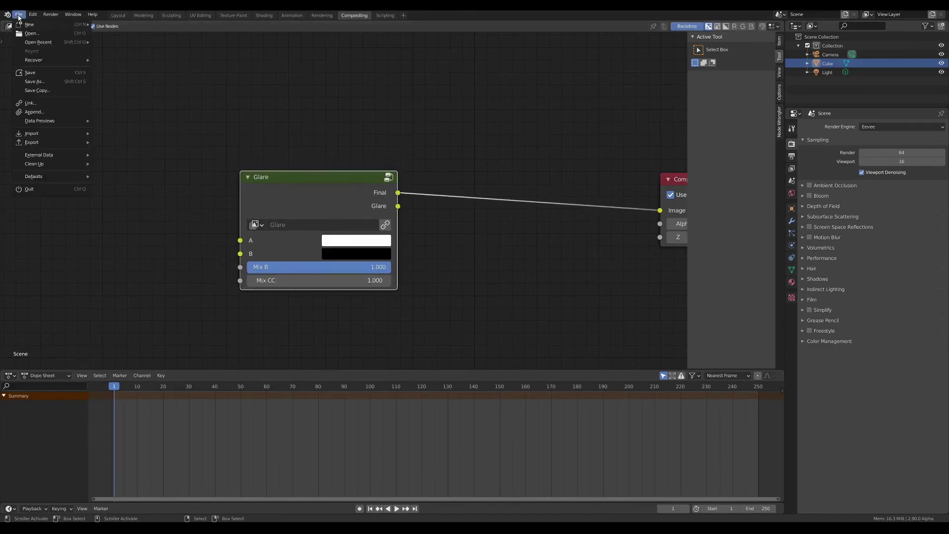
{"action": "left_click_drag", "start_coordinate": [307, 190], "coordinate": [307, 191]}
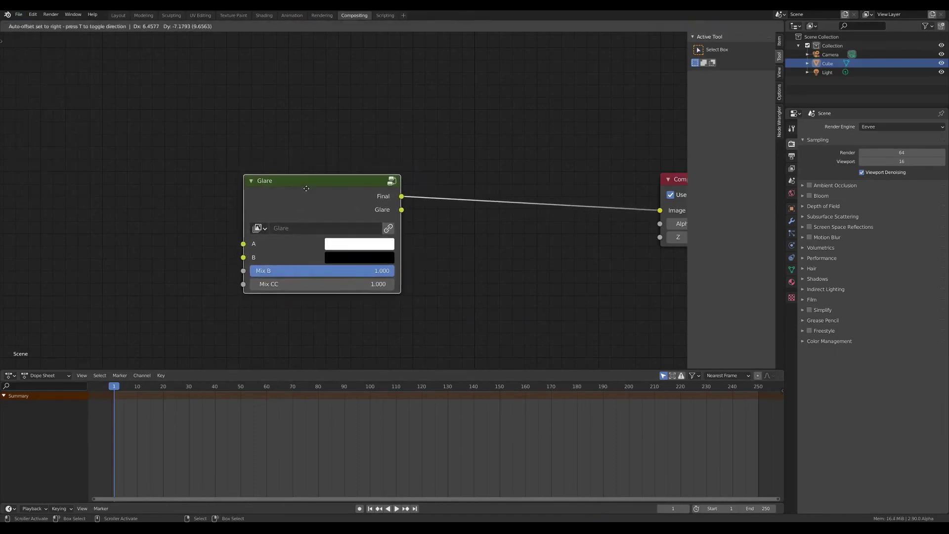
- Browse File > Link without linking anything, then bring the 2B scene window forward
{"action": "left_click", "coordinate": [21, 16]}
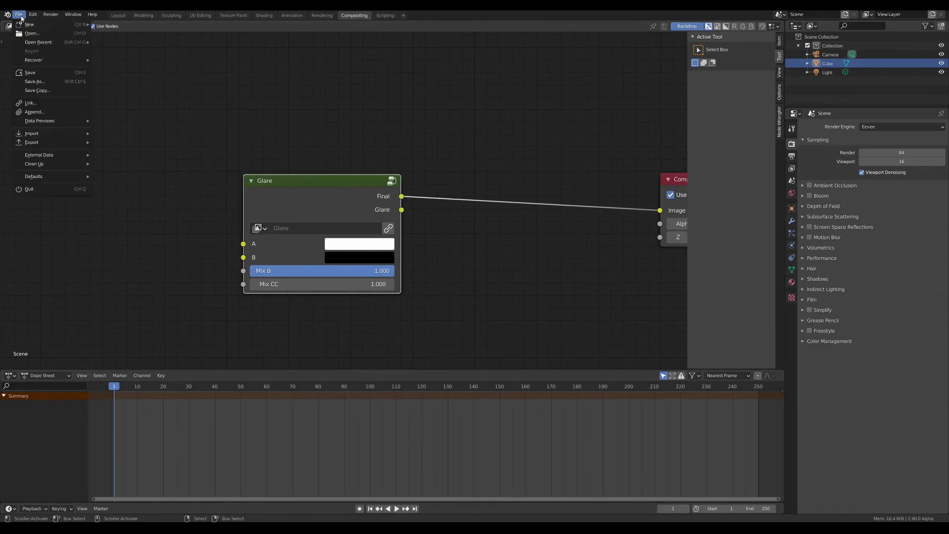
{"action": "left_click", "coordinate": [32, 104]}
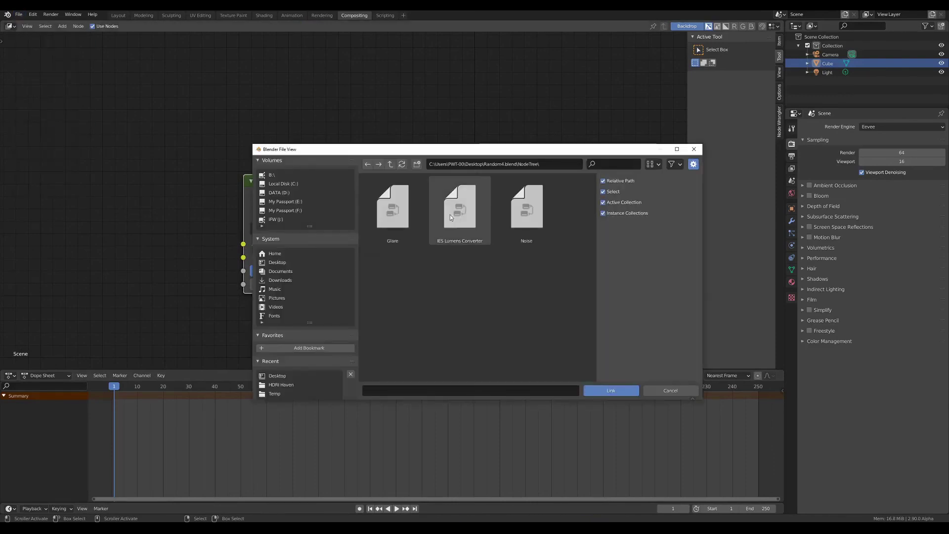
{"action": "left_click", "coordinate": [664, 390]}
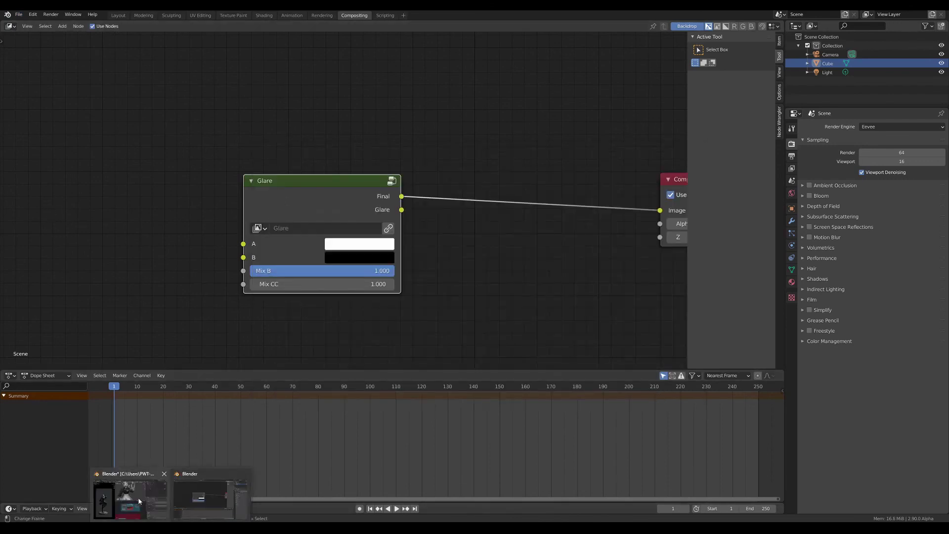
{"action": "left_click", "coordinate": [139, 501]}
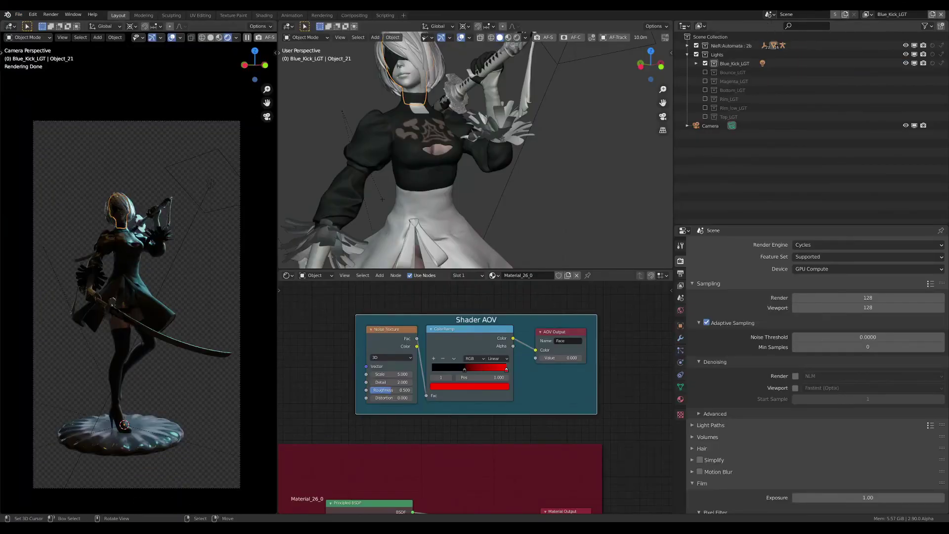
- In the compositor window, make the linked Glare node group local and enter it
{"action": "left_click", "coordinate": [135, 495]}
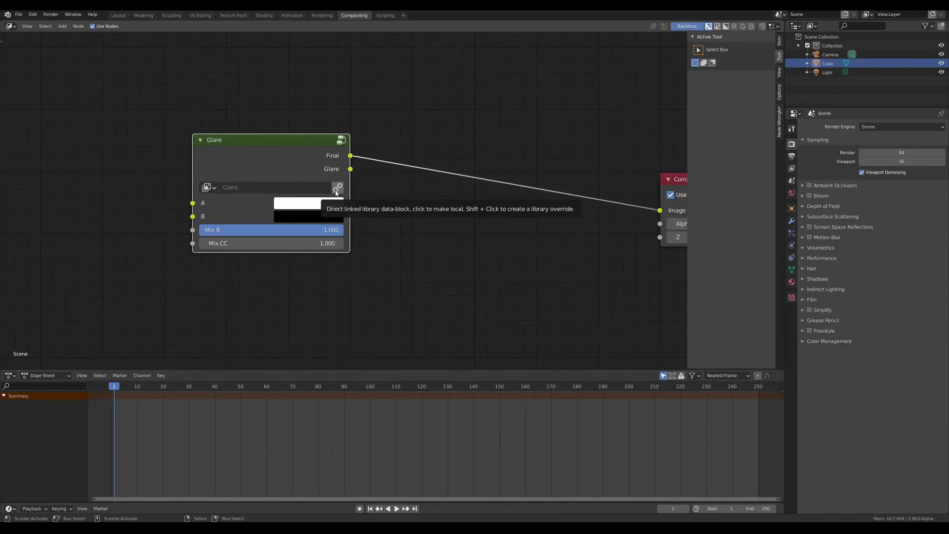
{"action": "left_click", "coordinate": [337, 191]}
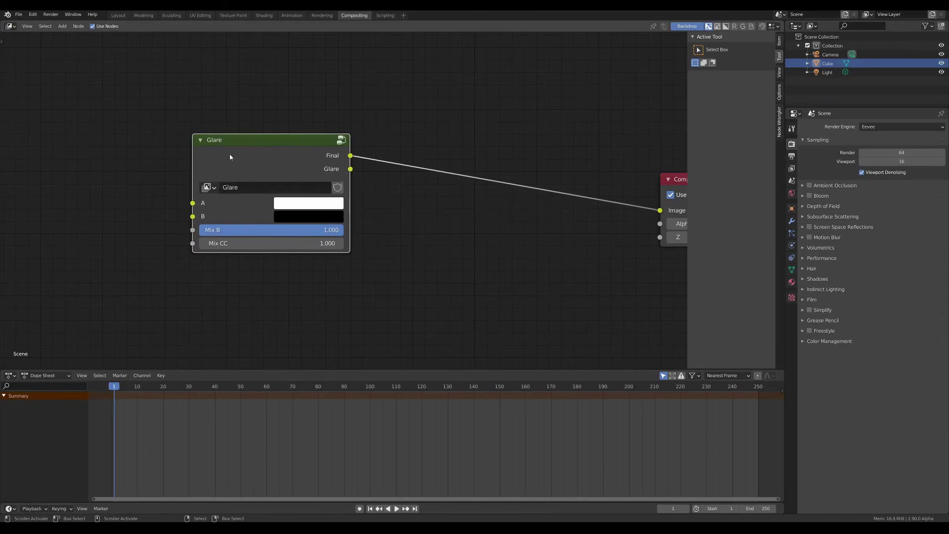
{"action": "scroll", "coordinate": [309, 176], "scroll_direction": "down", "scroll_amount": 2}
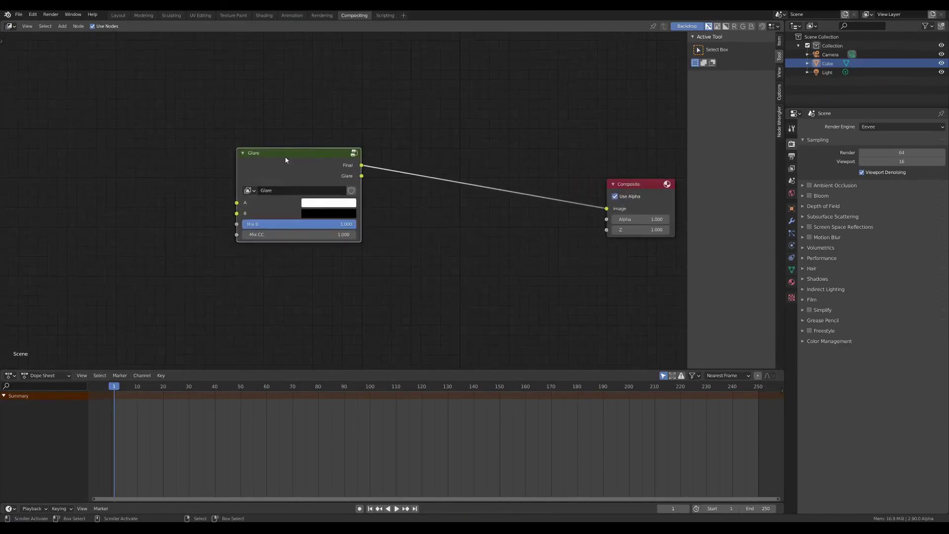
{"action": "key", "text": "Tab"}
{"action": "key", "text": "Tab"}
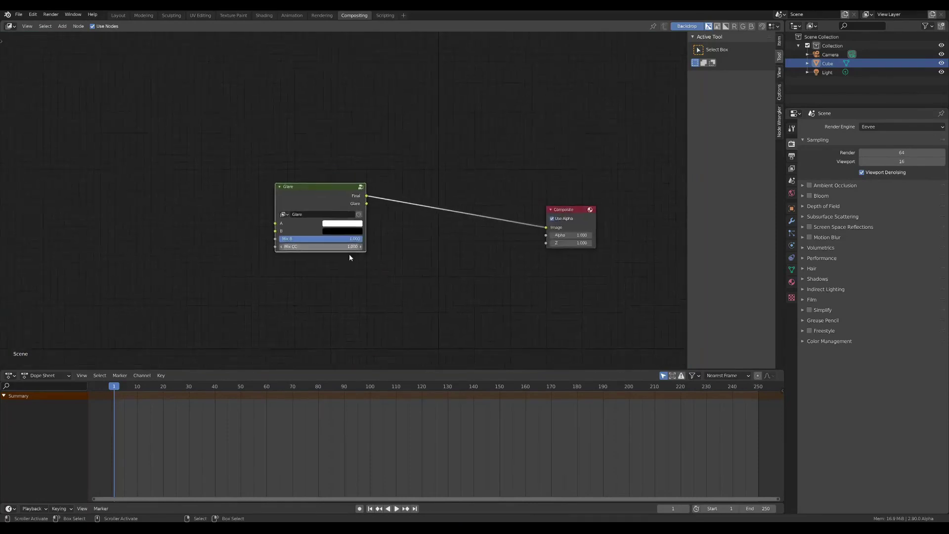
{"action": "key", "text": "Tab"}
- Rearrange the Glare group, lowering the Multiply, Color Correction and Glare nodes
{"action": "scroll", "coordinate": [395, 243], "scroll_direction": "down", "scroll_amount": 2}
{"action": "middle_click_drag", "start_coordinate": [394, 242], "coordinate": [474, 243]}
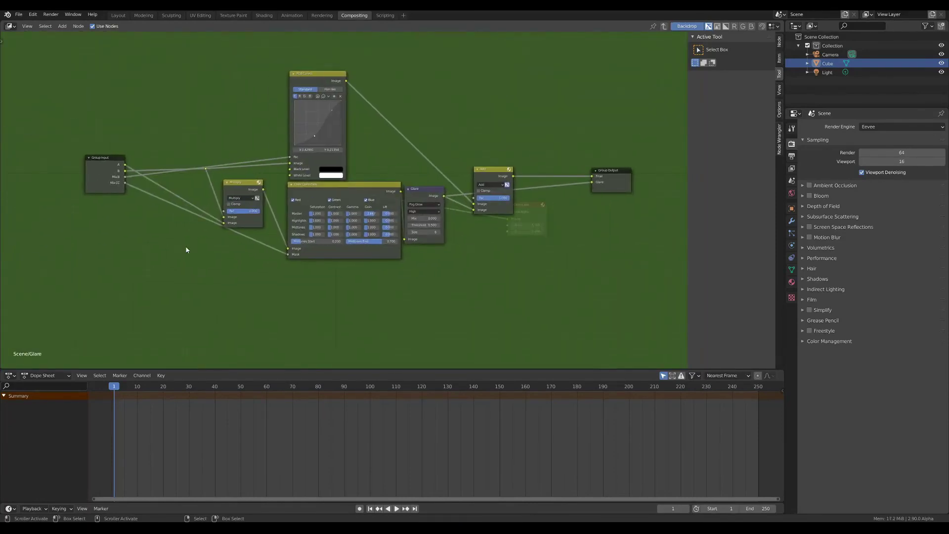
{"action": "middle_click_drag", "start_coordinate": [194, 257], "coordinate": [206, 265]}
{"action": "left_click_drag", "start_coordinate": [204, 81], "coordinate": [470, 290]}
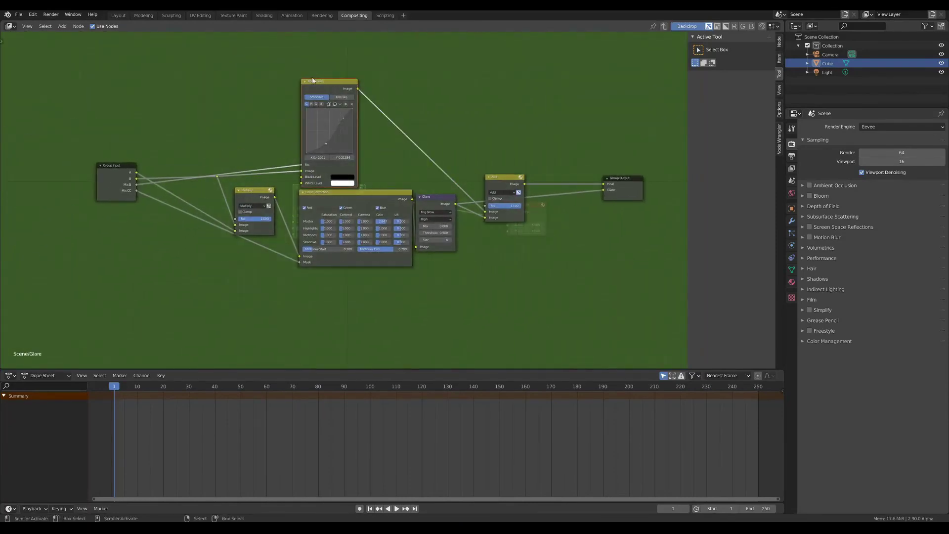
{"action": "left_click_drag", "start_coordinate": [355, 98], "coordinate": [354, 95]}
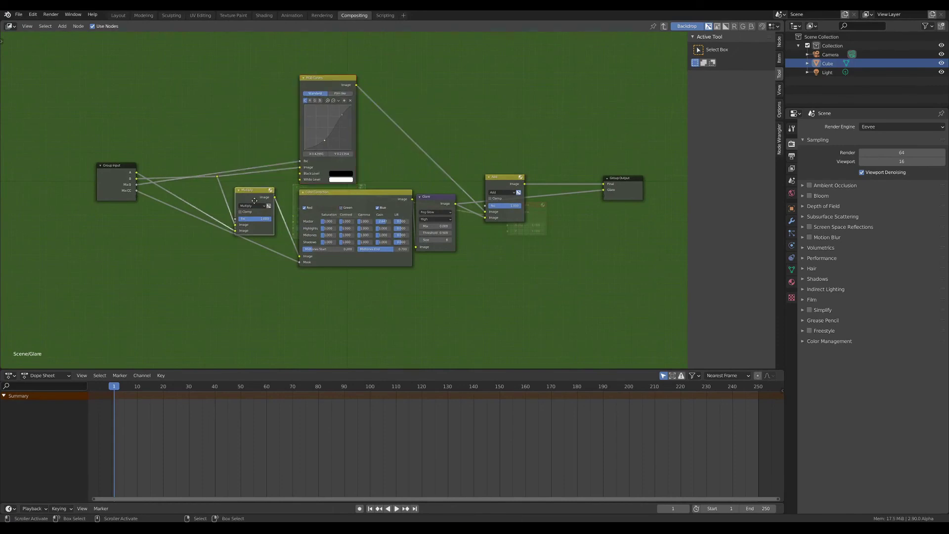
{"action": "left_click_drag", "start_coordinate": [252, 191], "coordinate": [250, 262]}
{"action": "left_click_drag", "start_coordinate": [356, 193], "coordinate": [342, 244]}
{"action": "left_click_drag", "start_coordinate": [430, 207], "coordinate": [425, 268]}
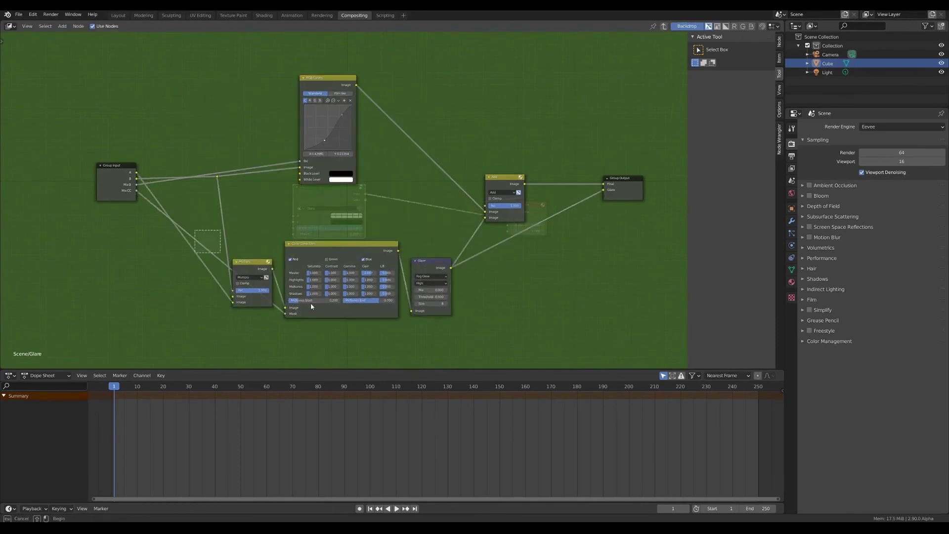
- Group Multiply, Color Correction and Glare into a nested NodeGroup, then return to top level
{"action": "key", "text": "ctrl+g"}
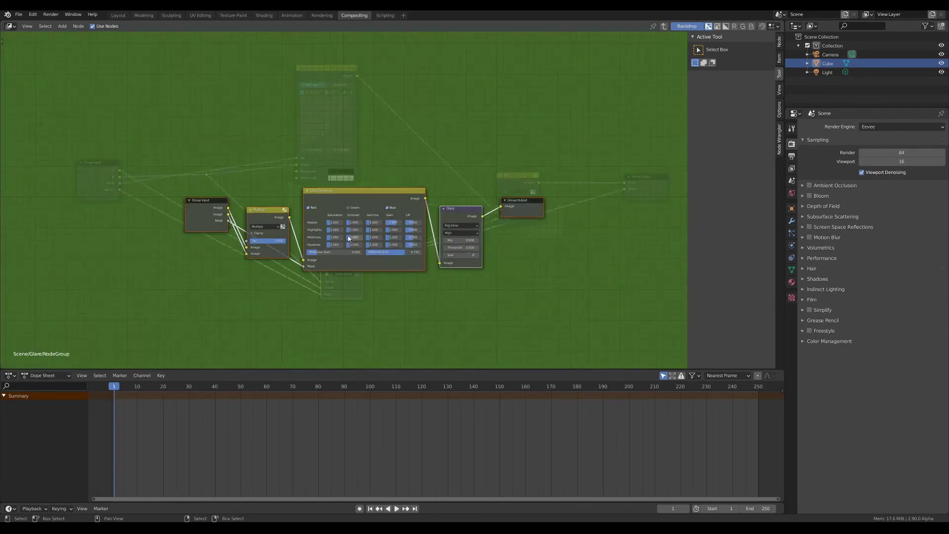
{"action": "key", "text": "Tab"}
{"action": "key", "text": "Tab"}
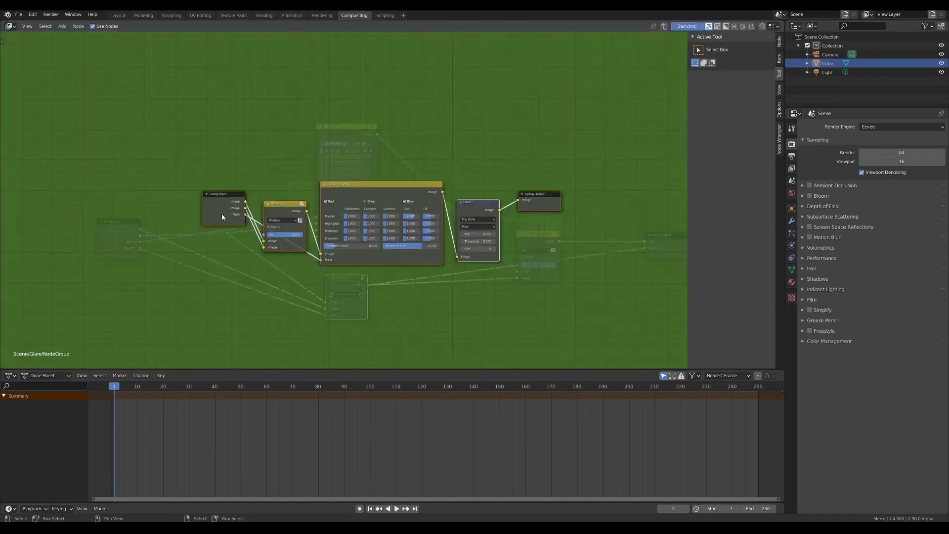
{"action": "key", "text": "Tab"}
{"action": "key", "text": "Tab"}
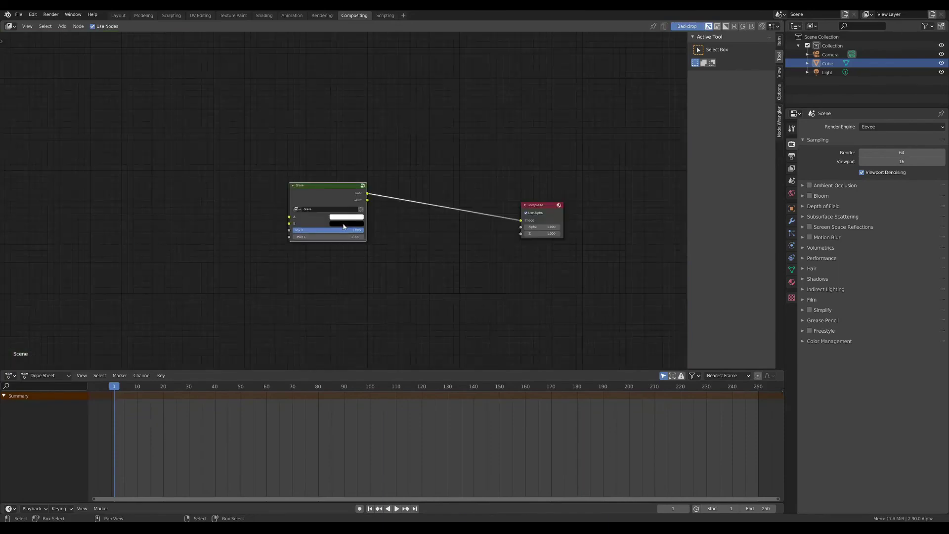